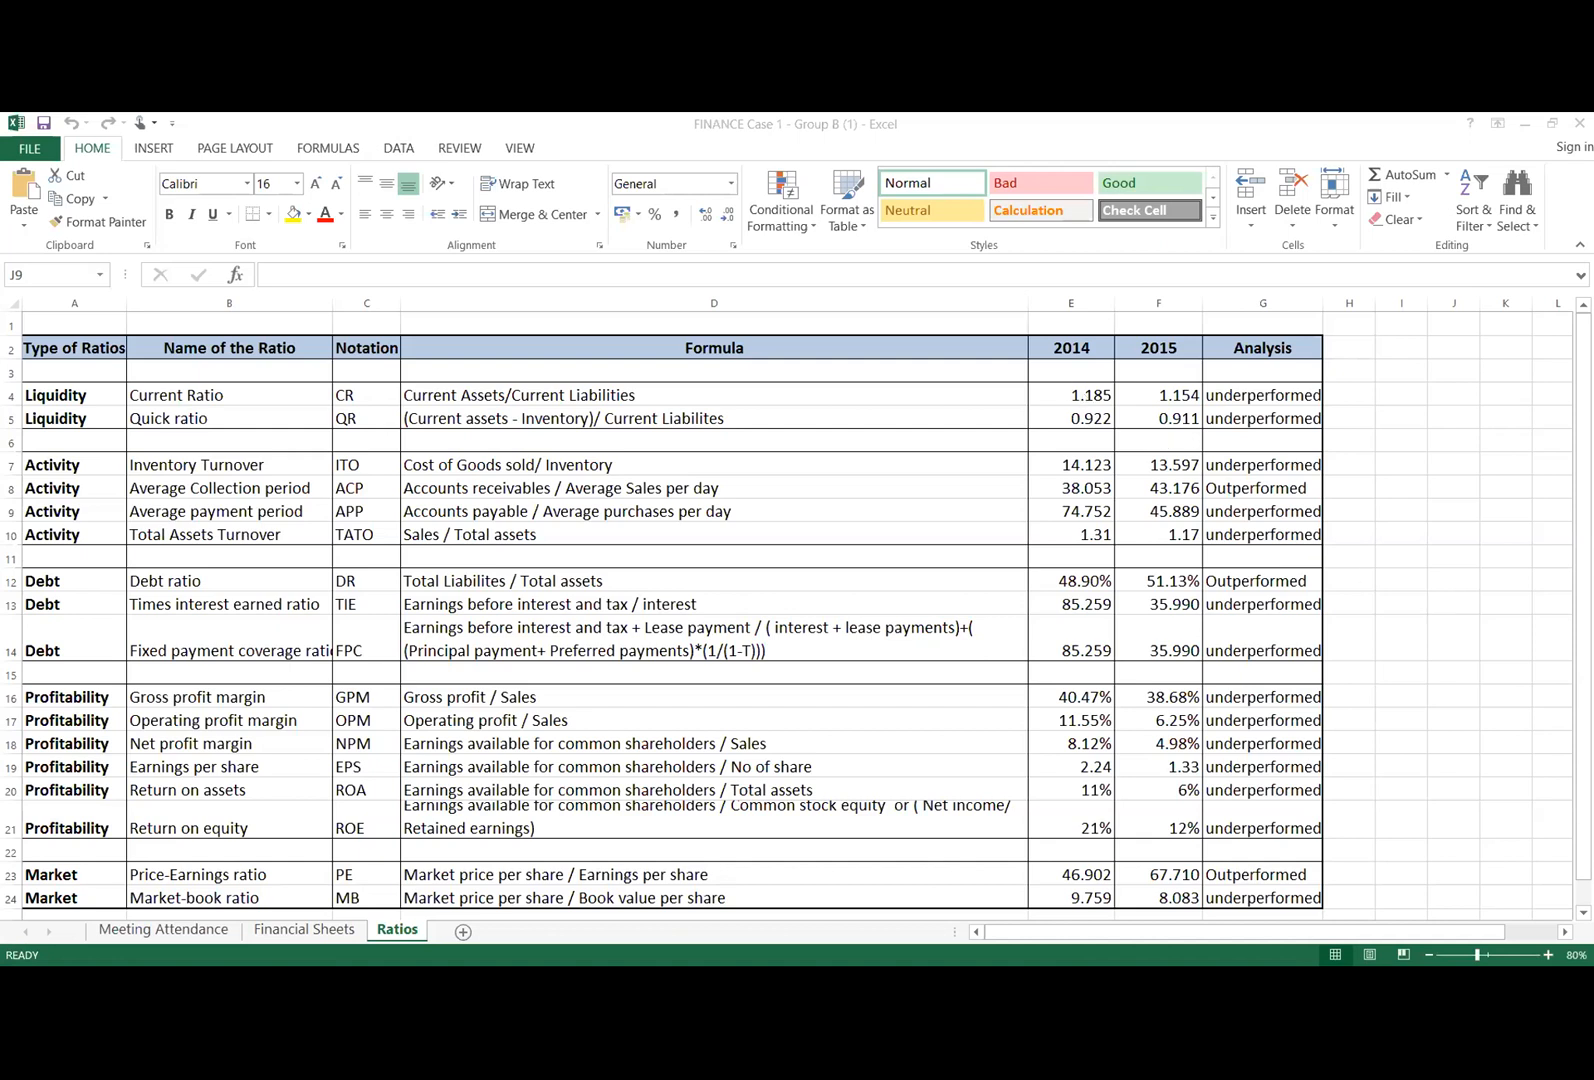
Step: Clear the analysis formula for the net profit margin in cell G18 of the Ratios sheet
scroll(1543, 619, down, 2)
scroll(1543, 619, up, 2)
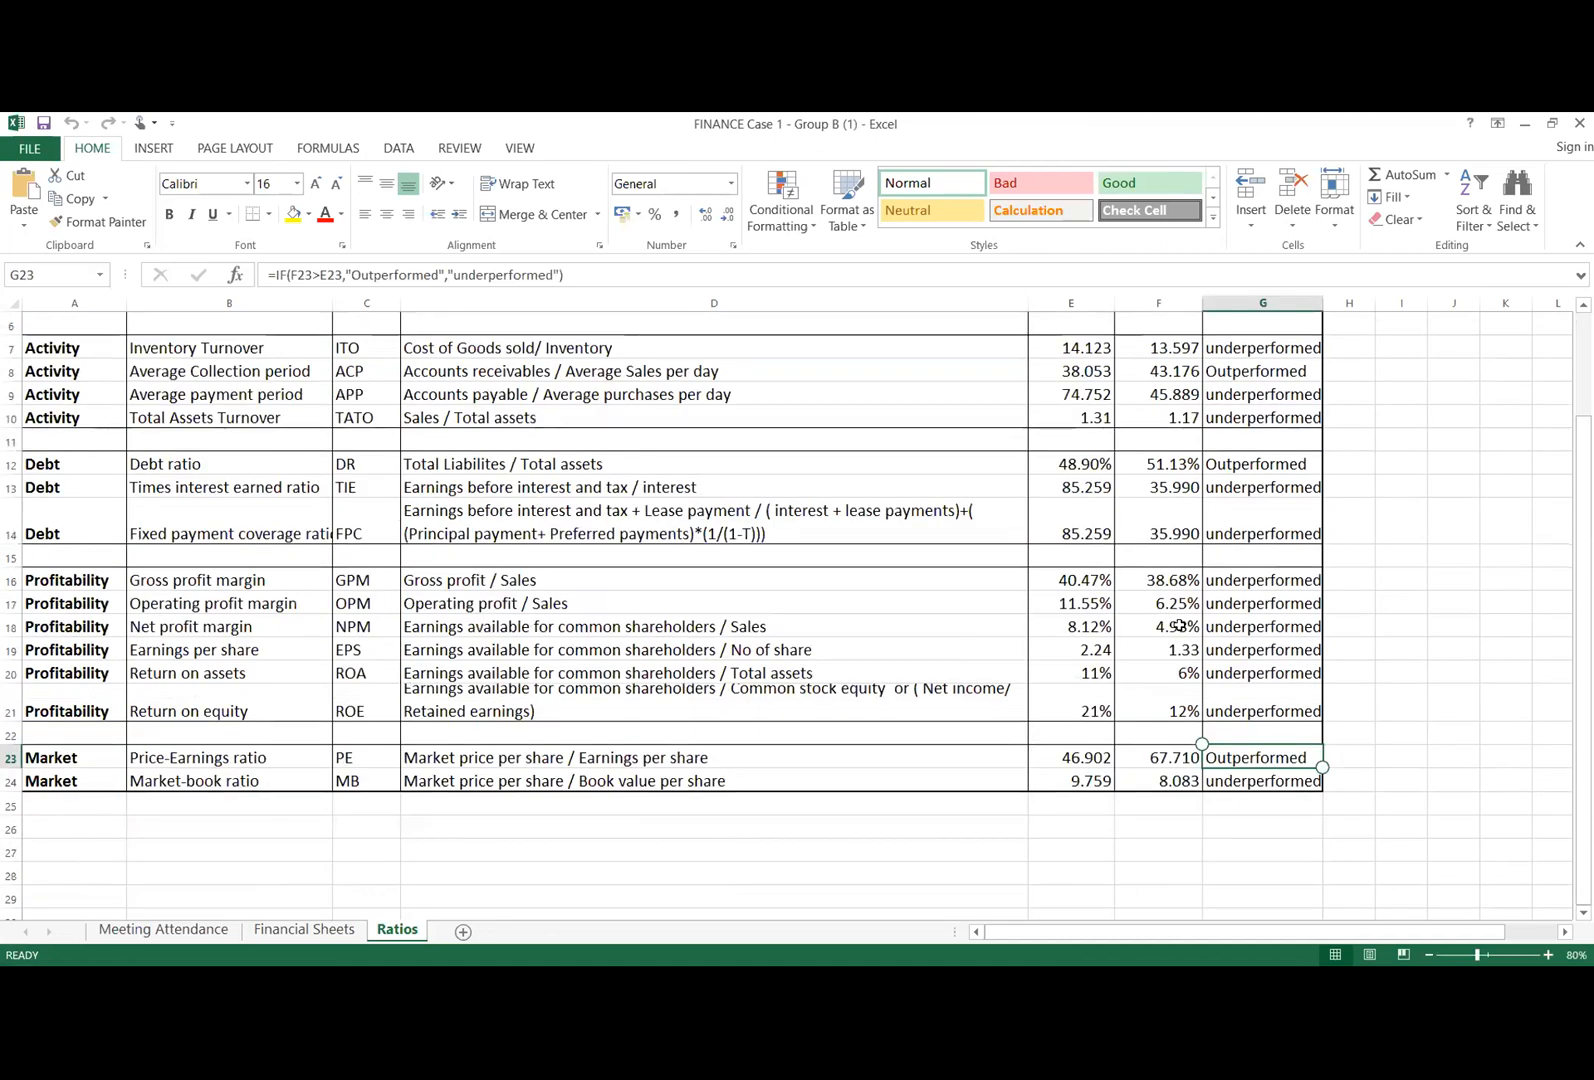
click(1180, 626)
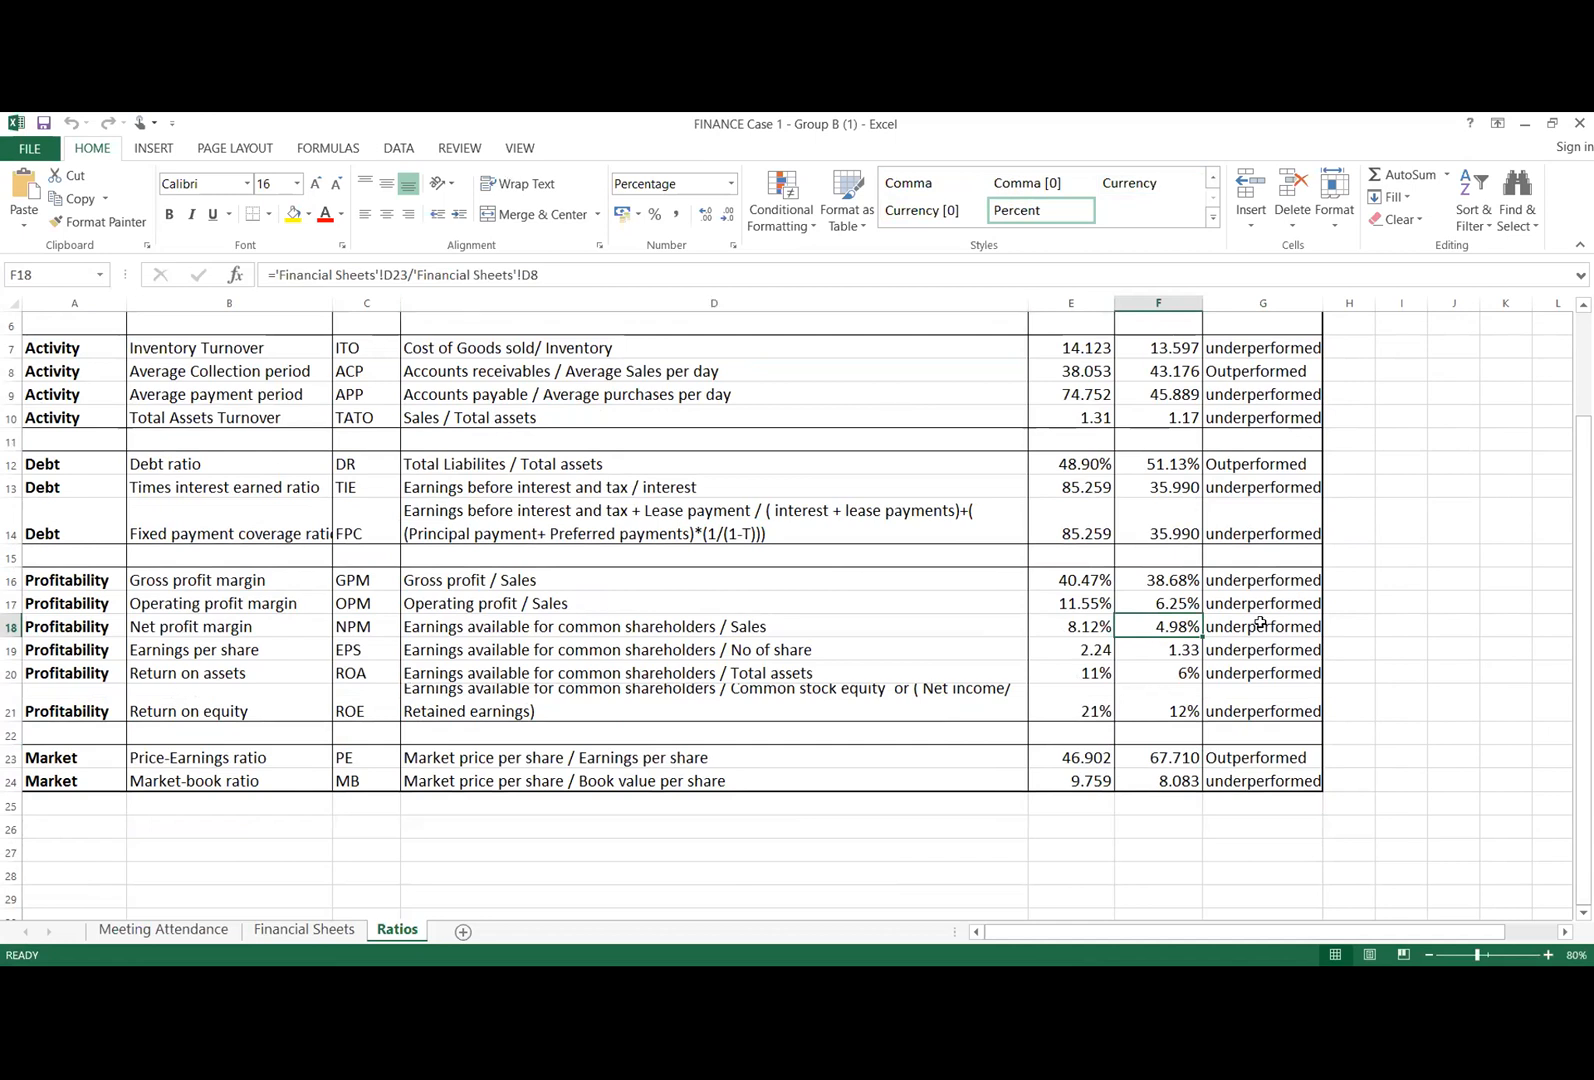
click(1267, 626)
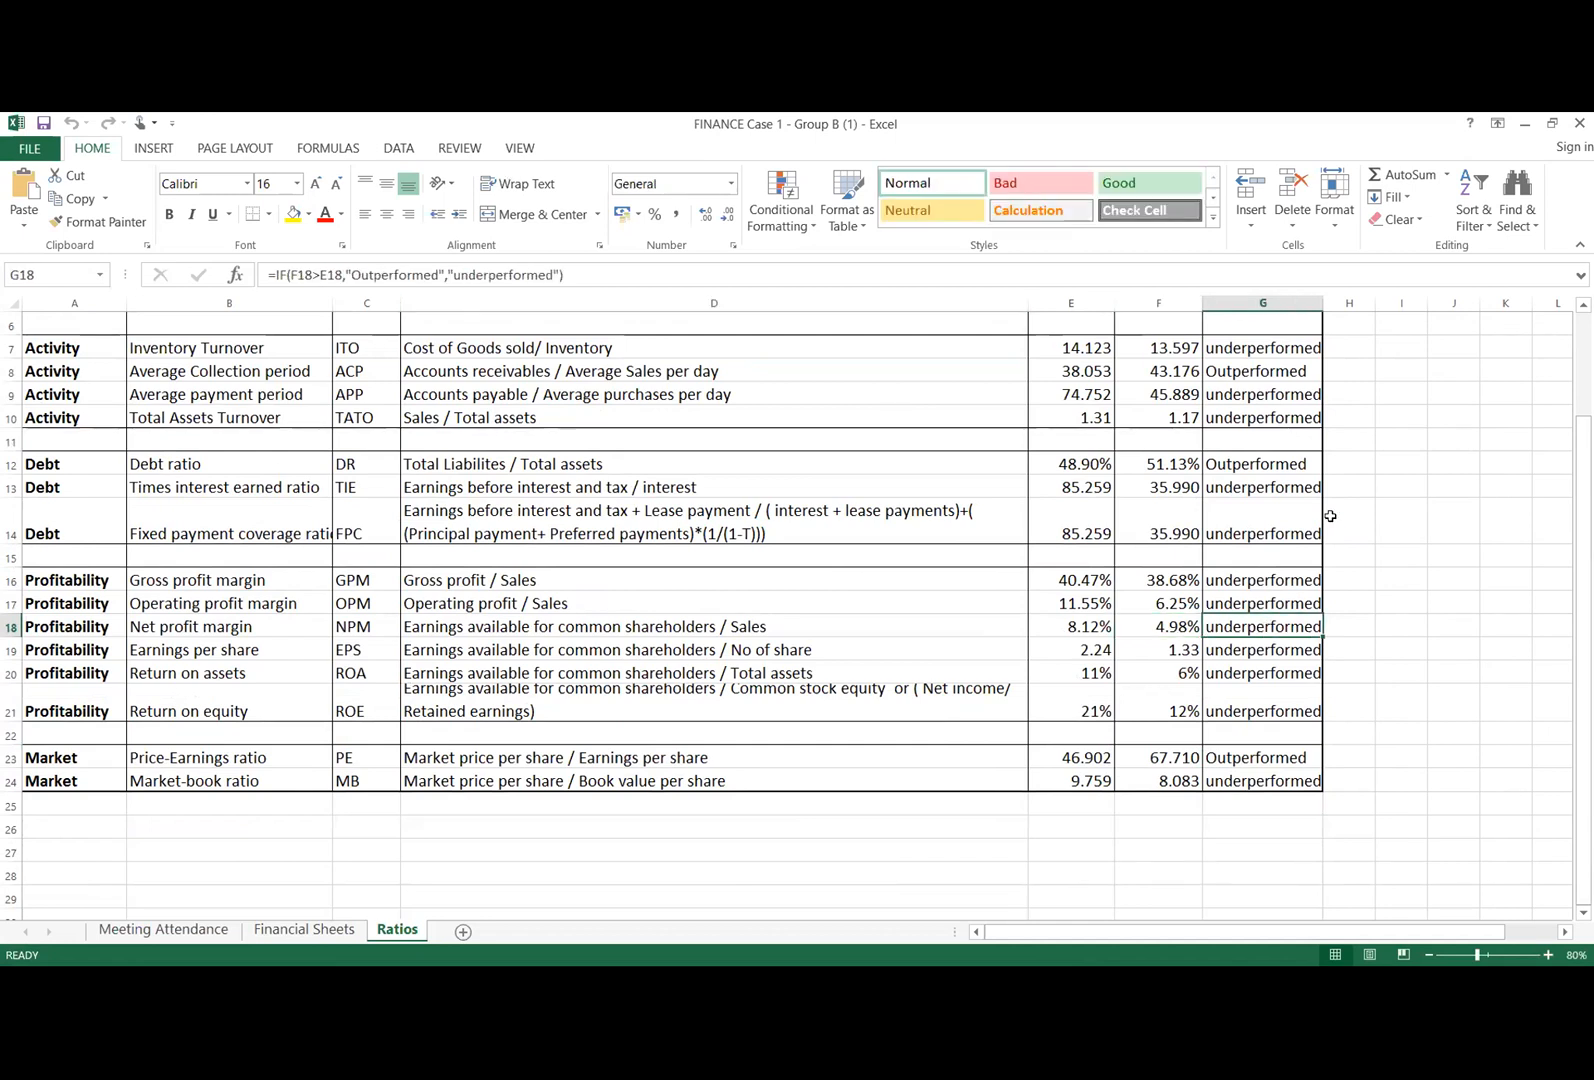
key(BackSpace)
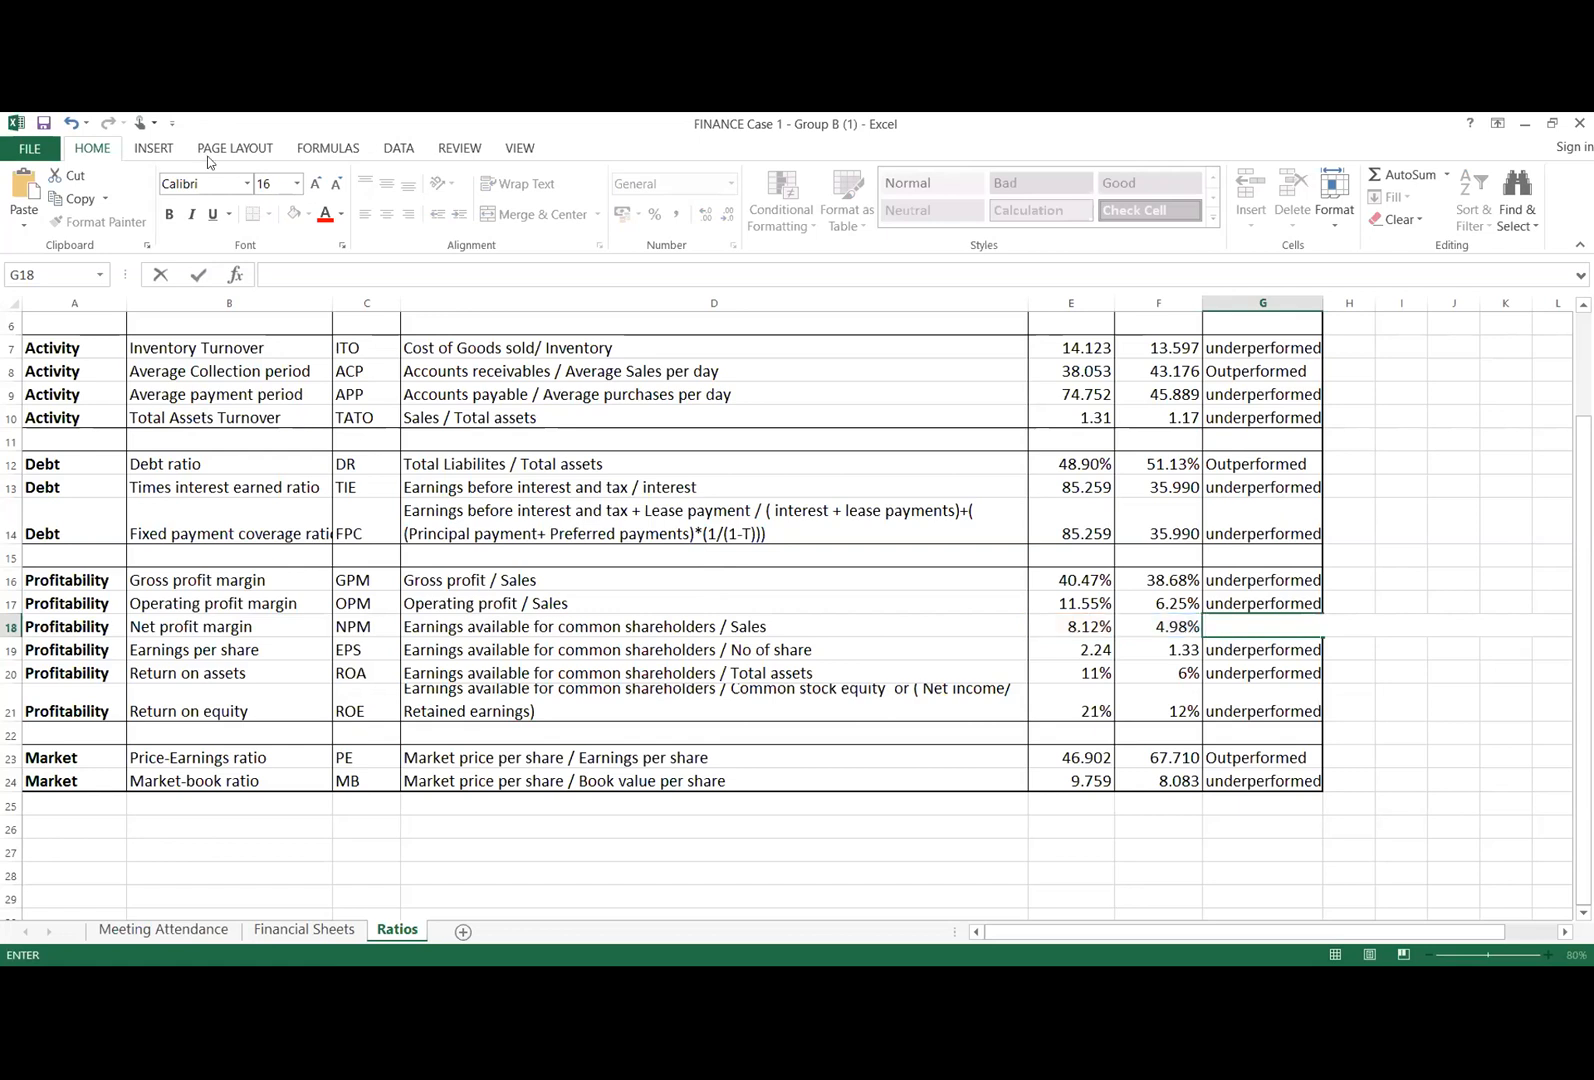
click(302, 929)
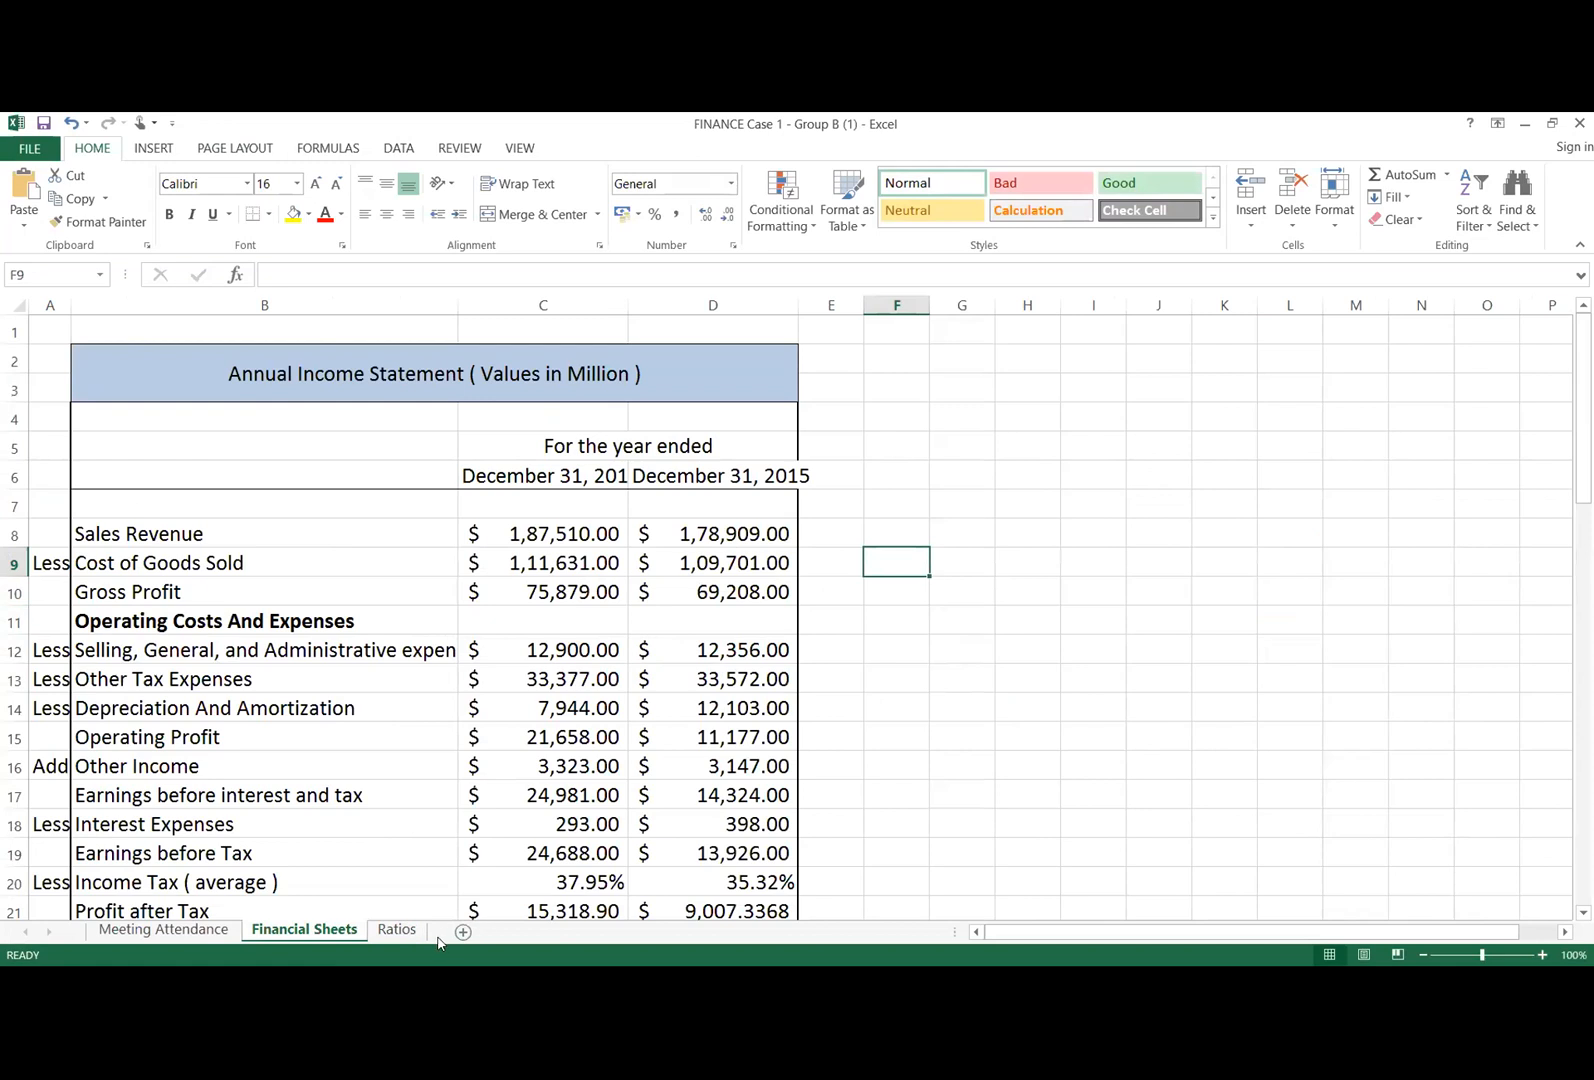
key(ctrl+Page_Down)
click(1246, 625)
key(Delete)
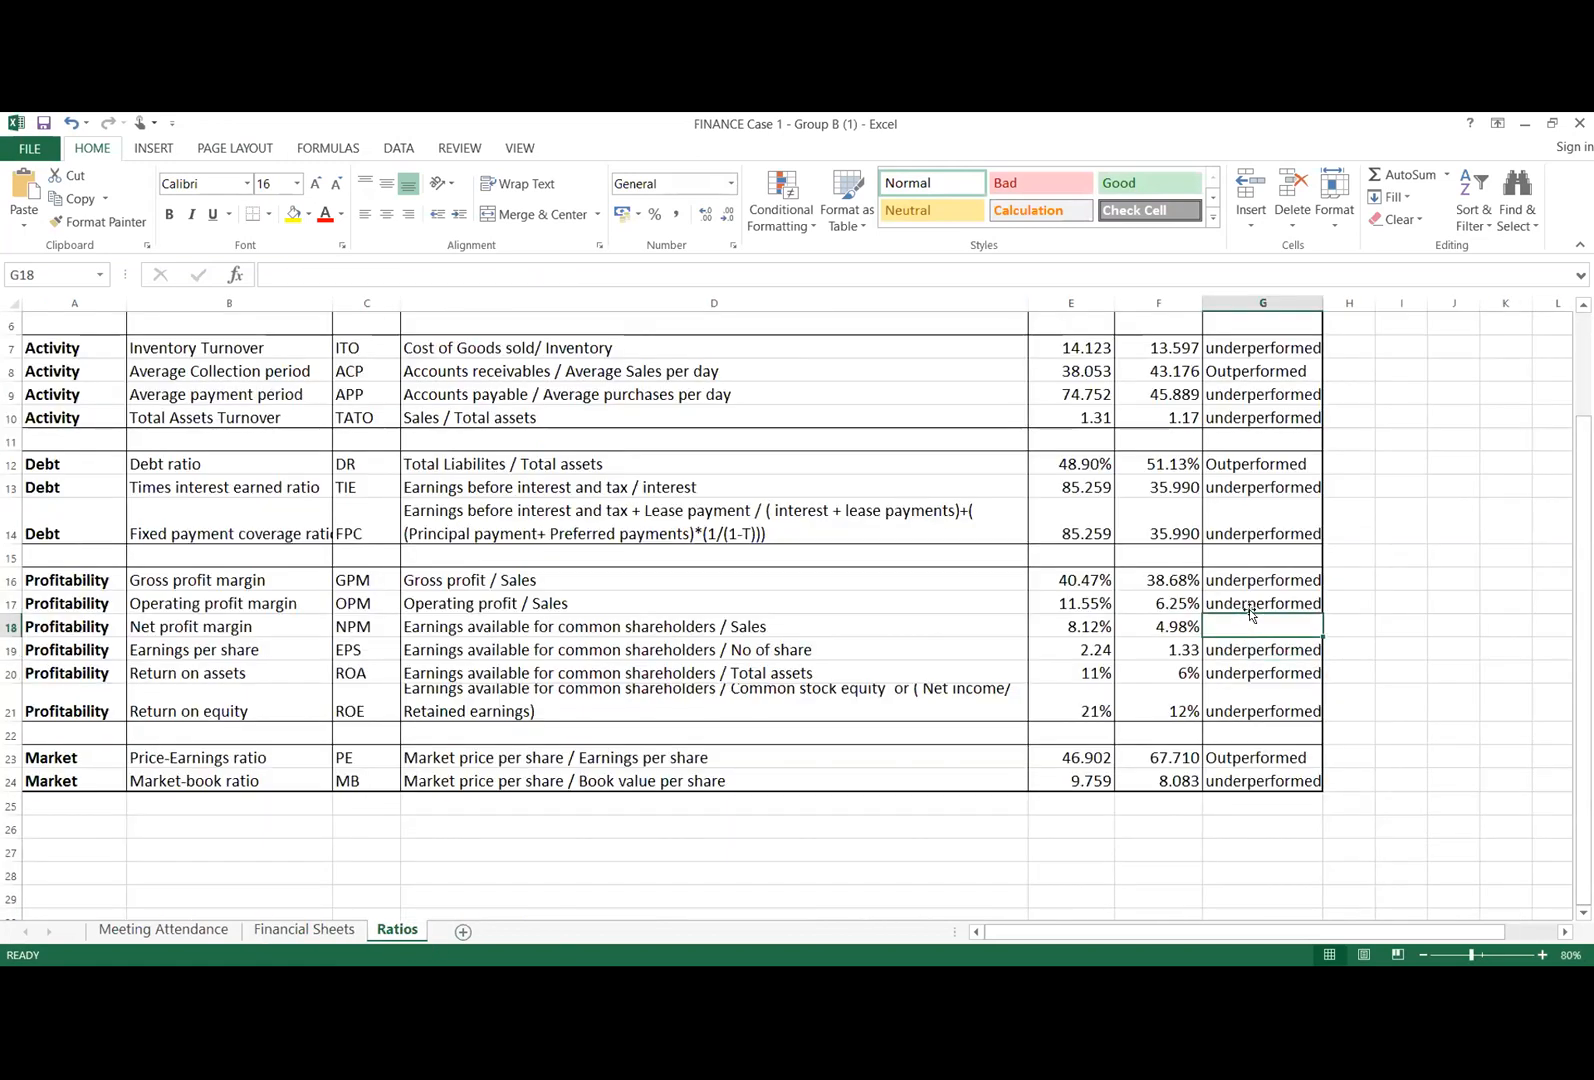
Step: Begin an IF formula in the empty analysis cell G18 of the net profit margin row
text(=)
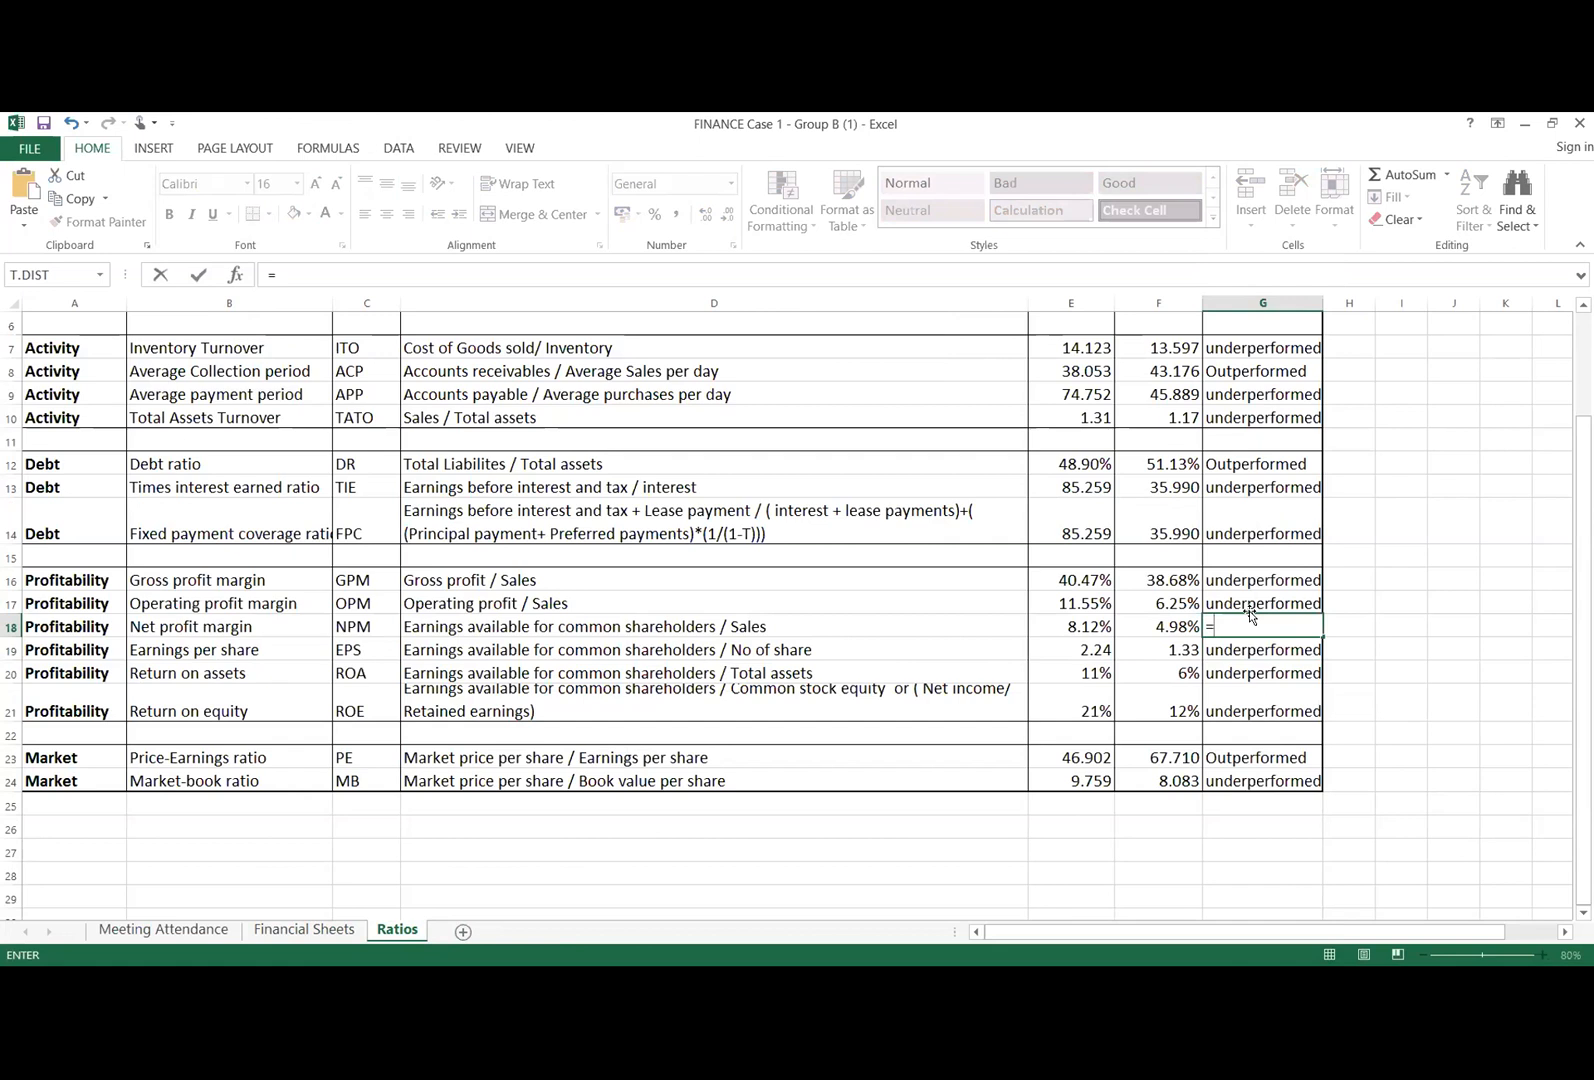
text(IF)
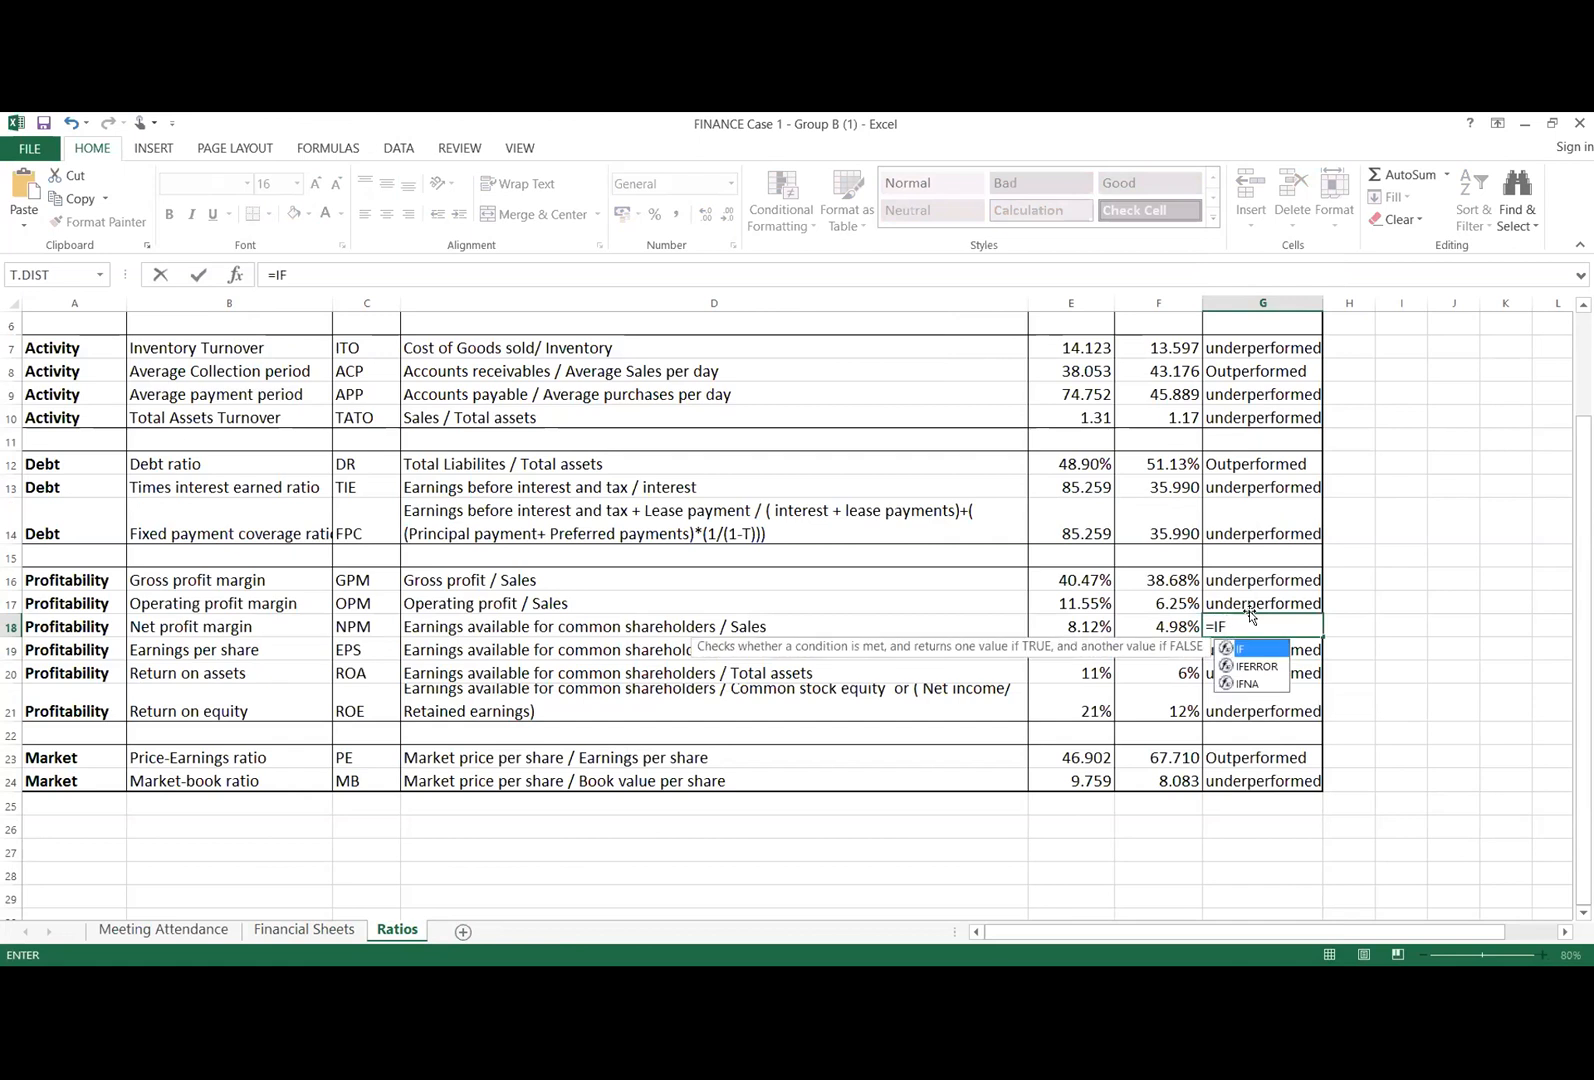
text(()
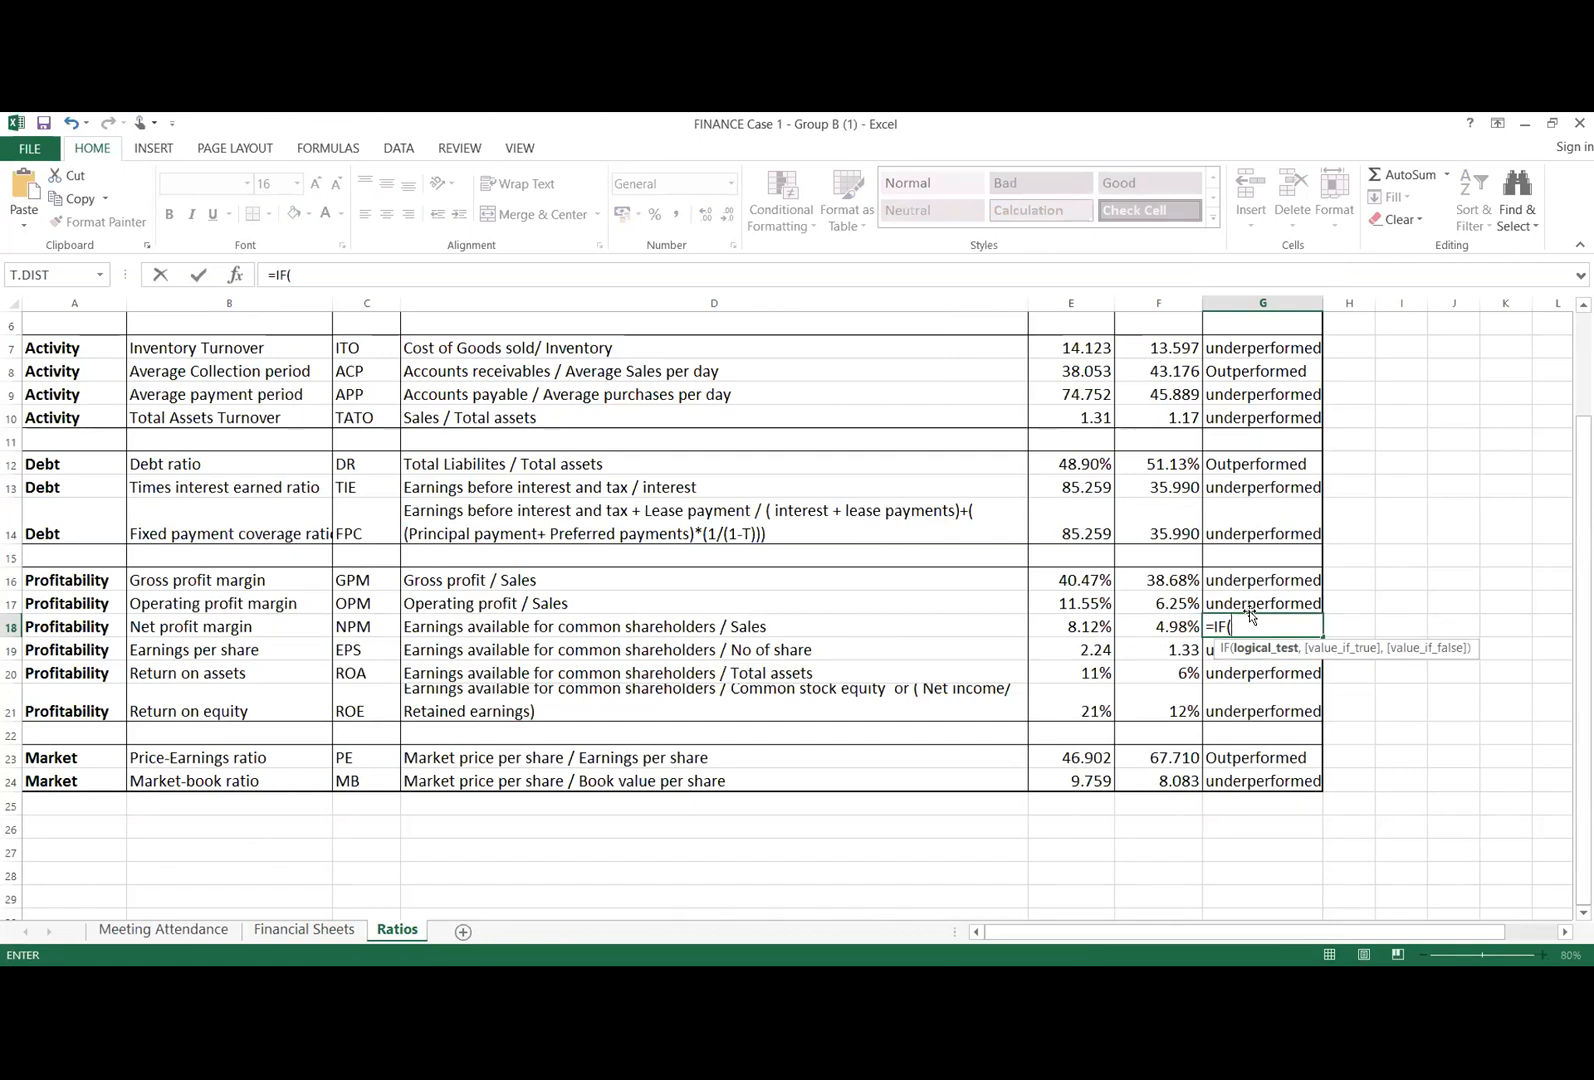
click(1071, 624)
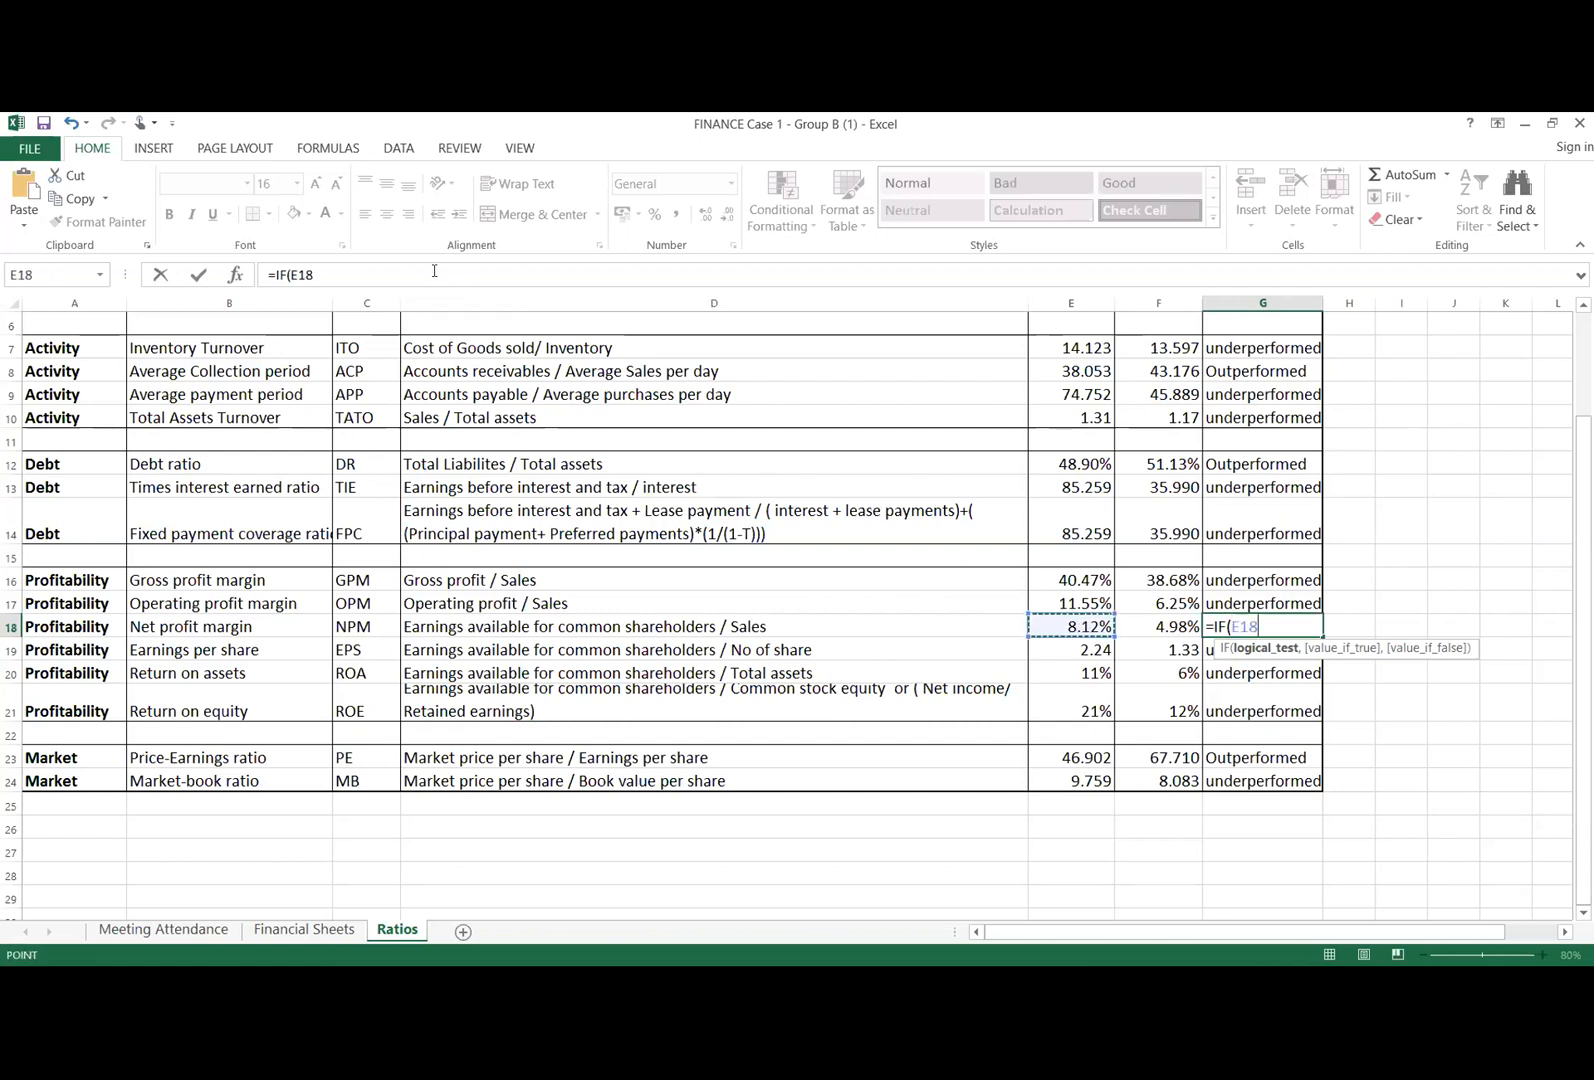
key(BackSpace)
key(BackSpace)
key(BackSpace)
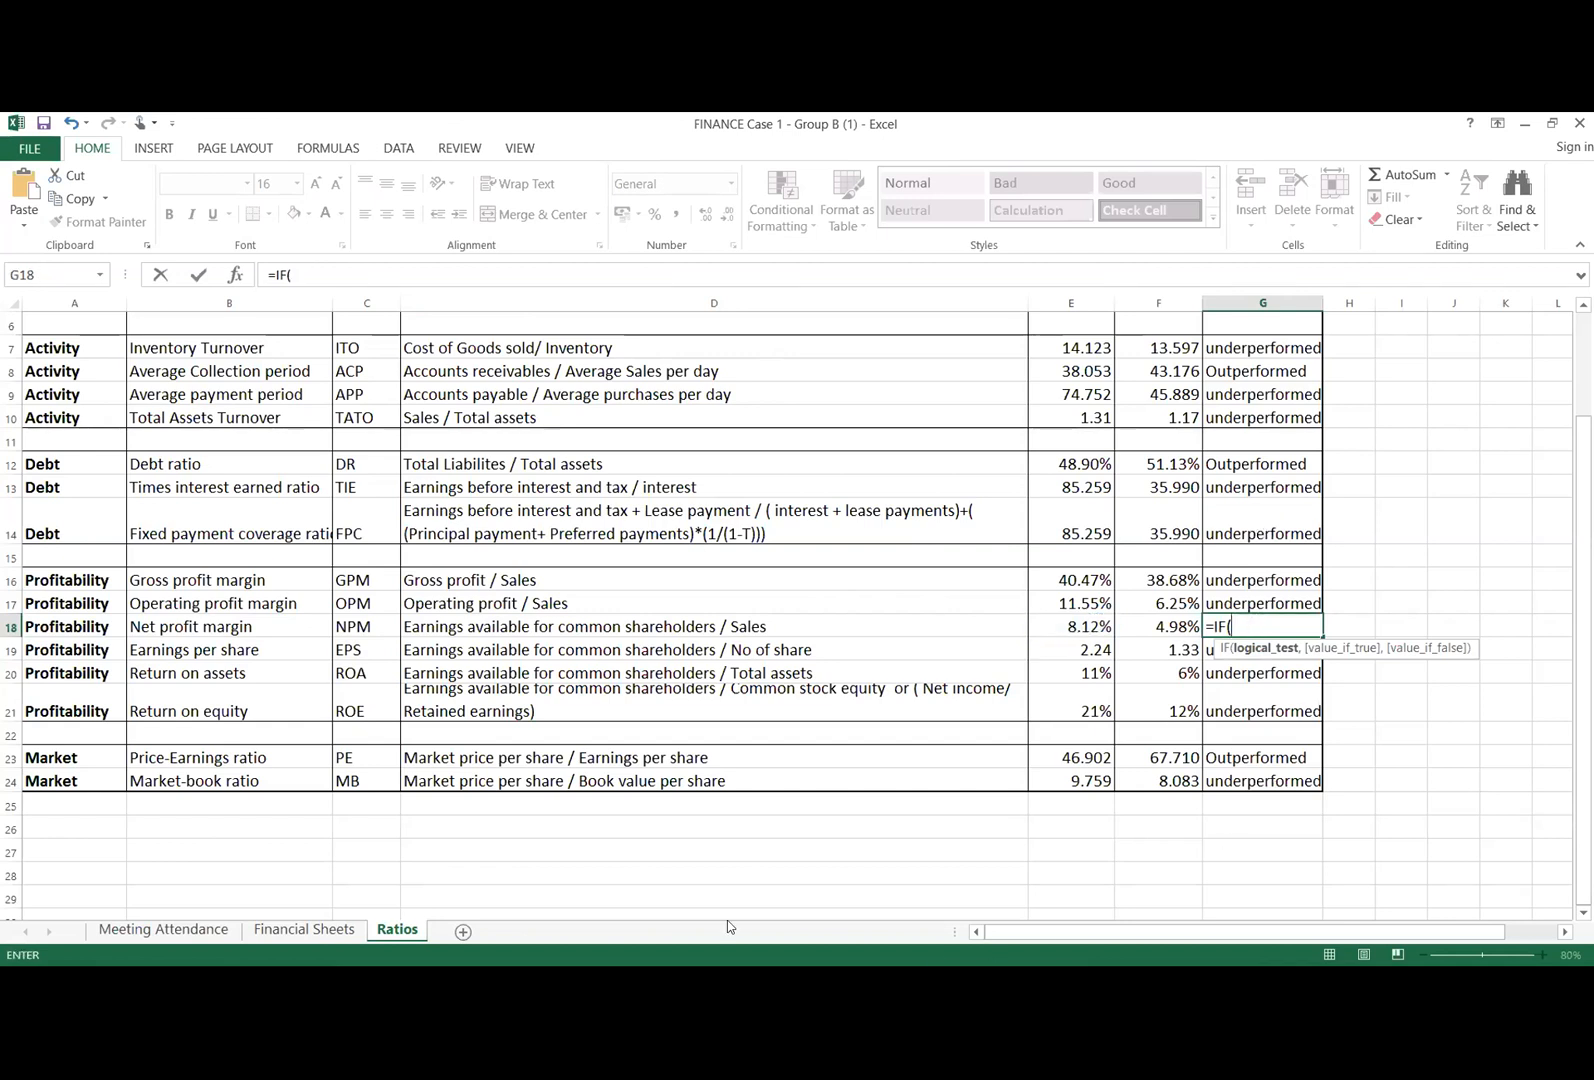
Step: Set the IF formula's logical test to F18>E18, comparing the 2015 net profit margin with 2014
click(1162, 620)
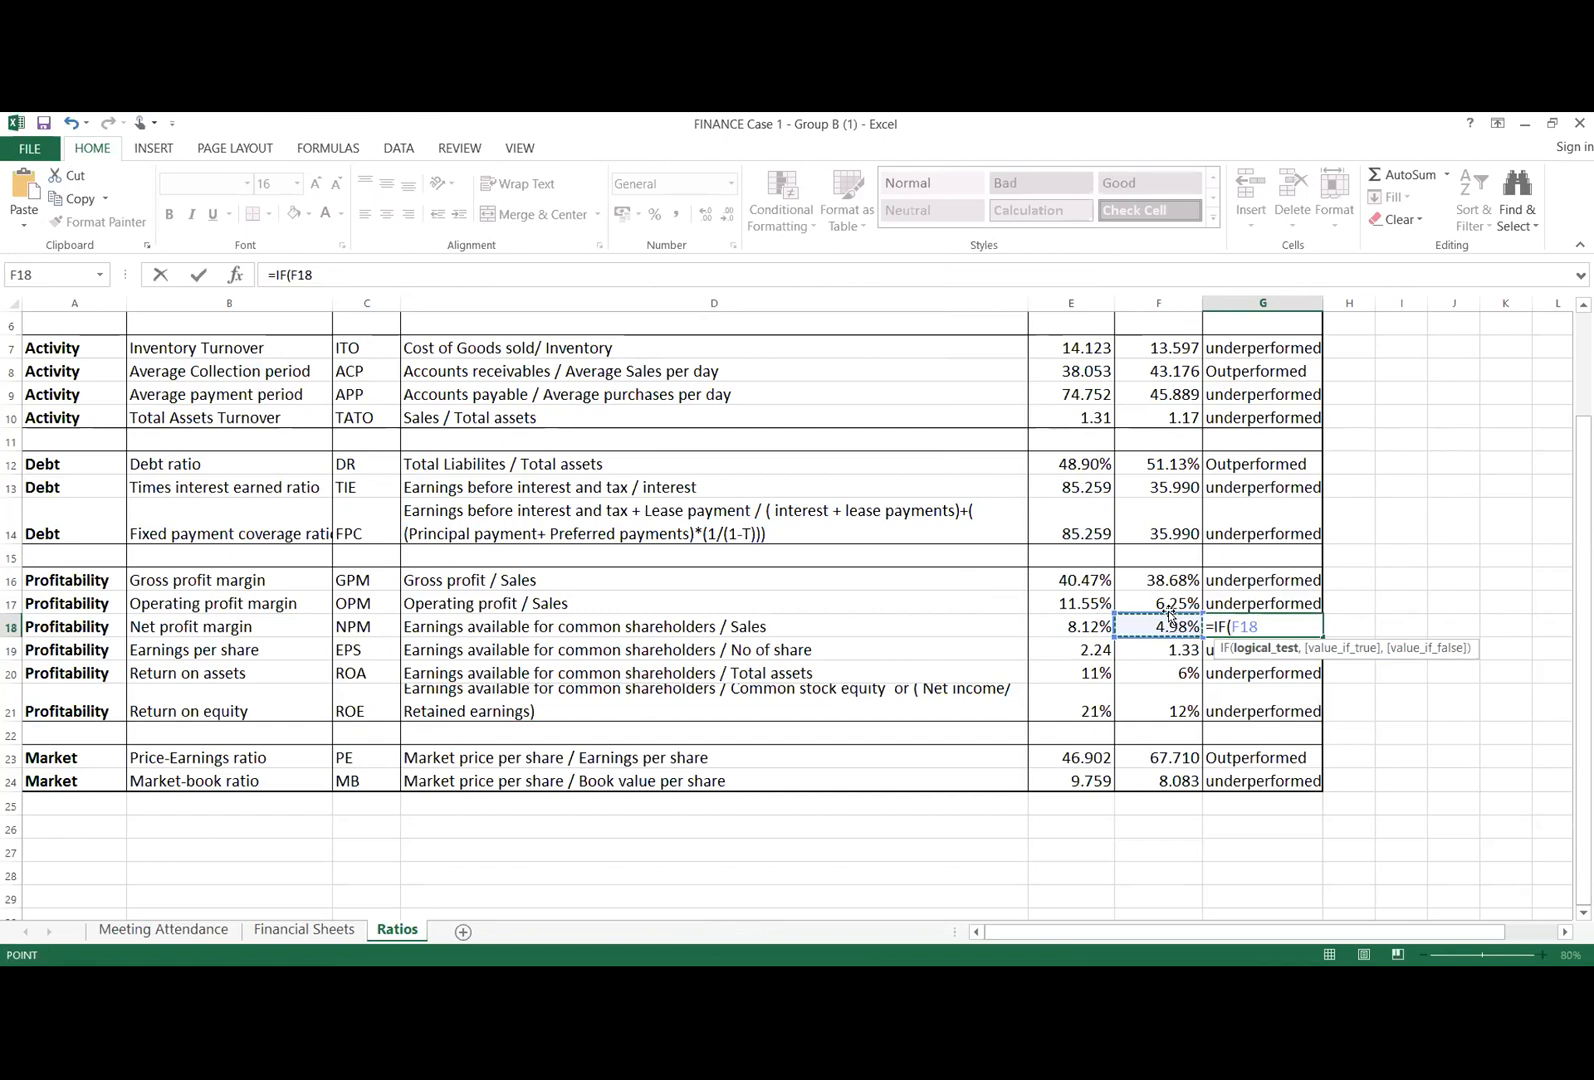
key(F8)
key(BackSpace)
key(BackSpace)
key(BackSpace)
key(BackSpace)
text(>)
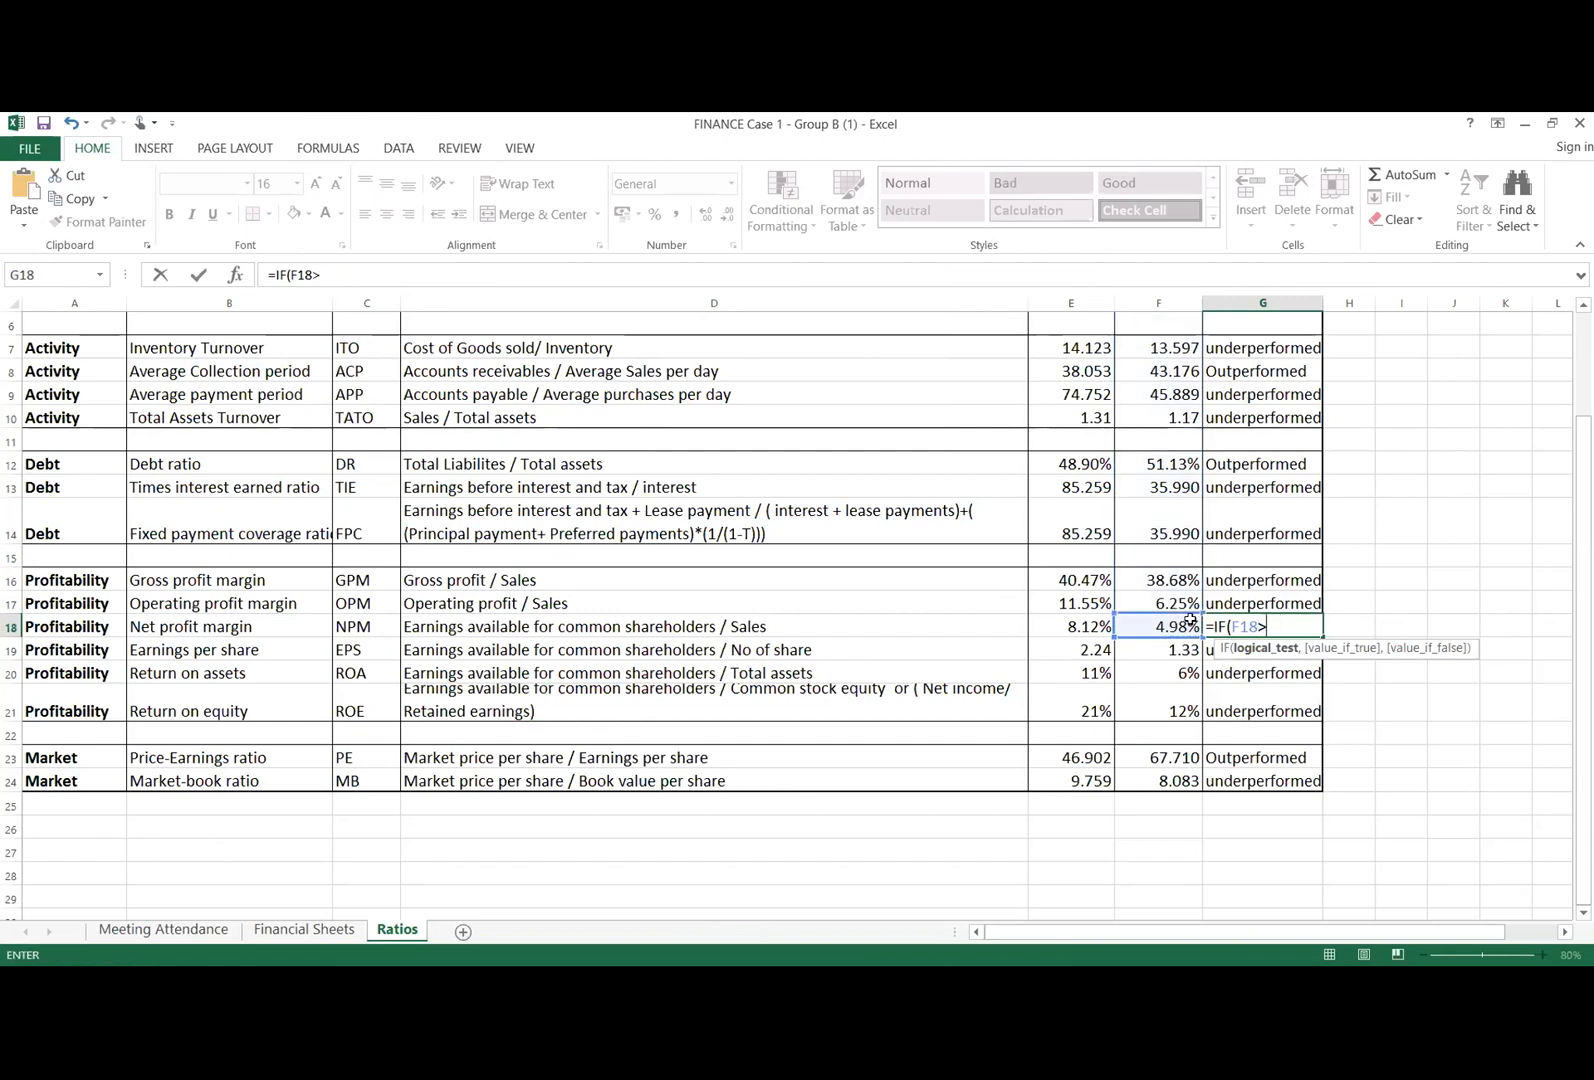
click(1077, 628)
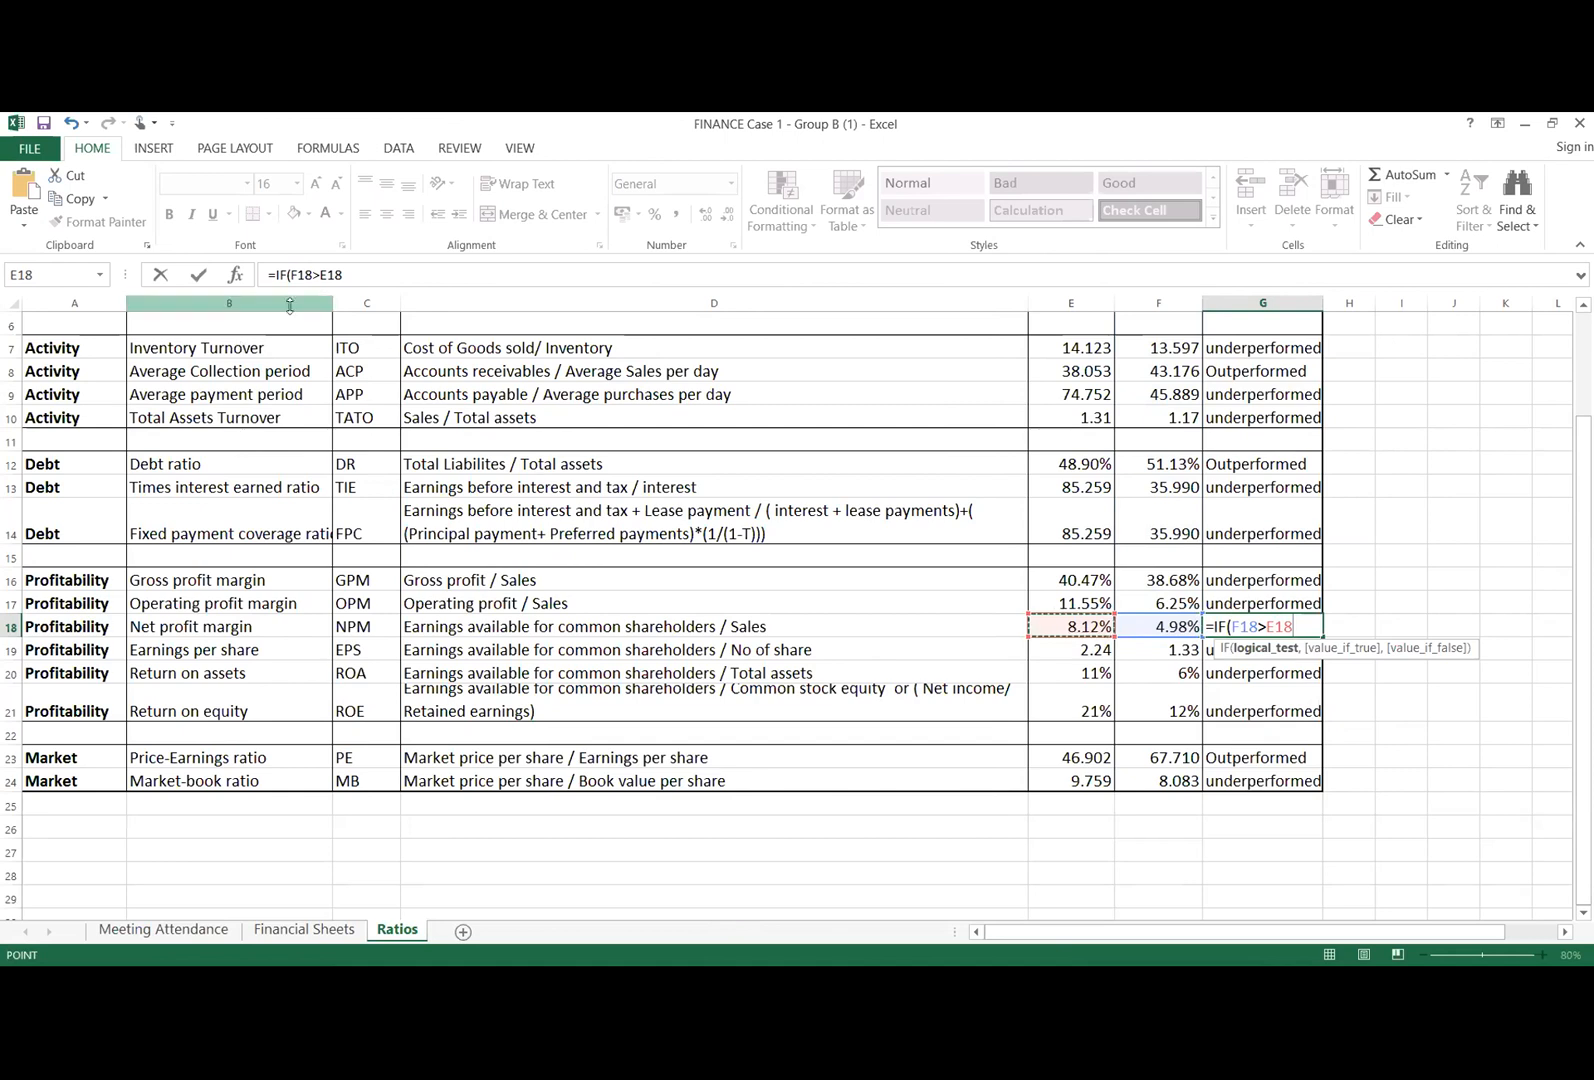
Step: Add "Outperformed" as the value if true in the G18 formula
click(355, 270)
text(,")
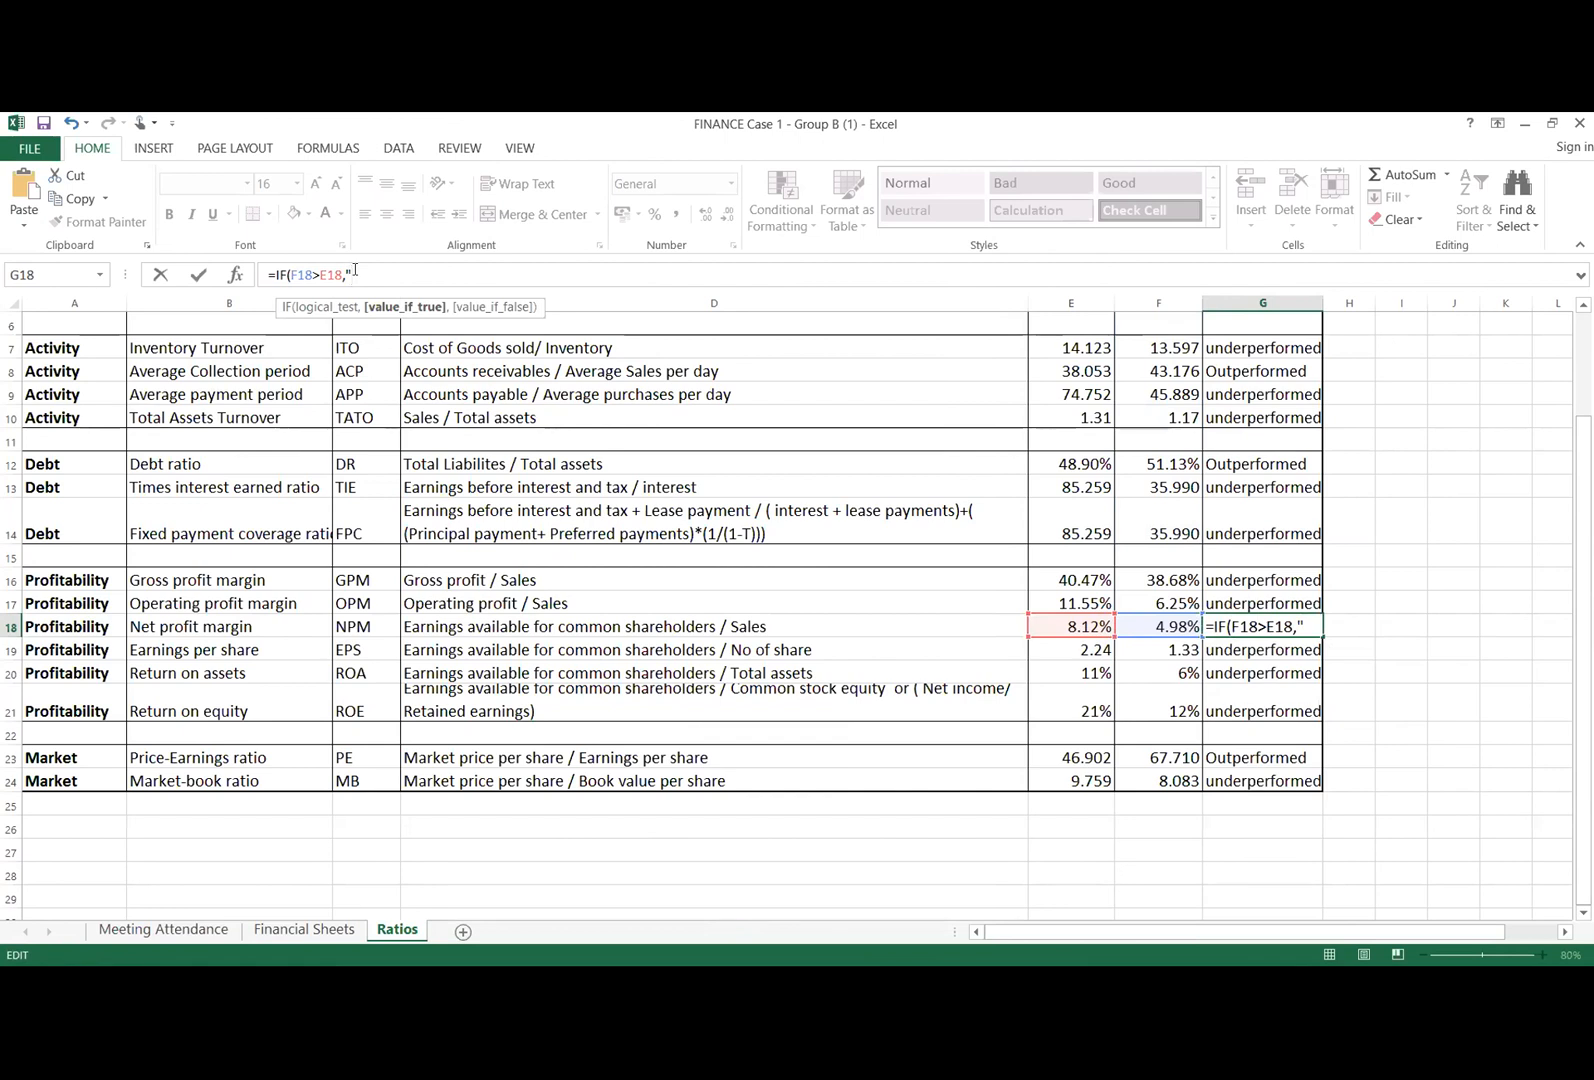
text(Outperformed)
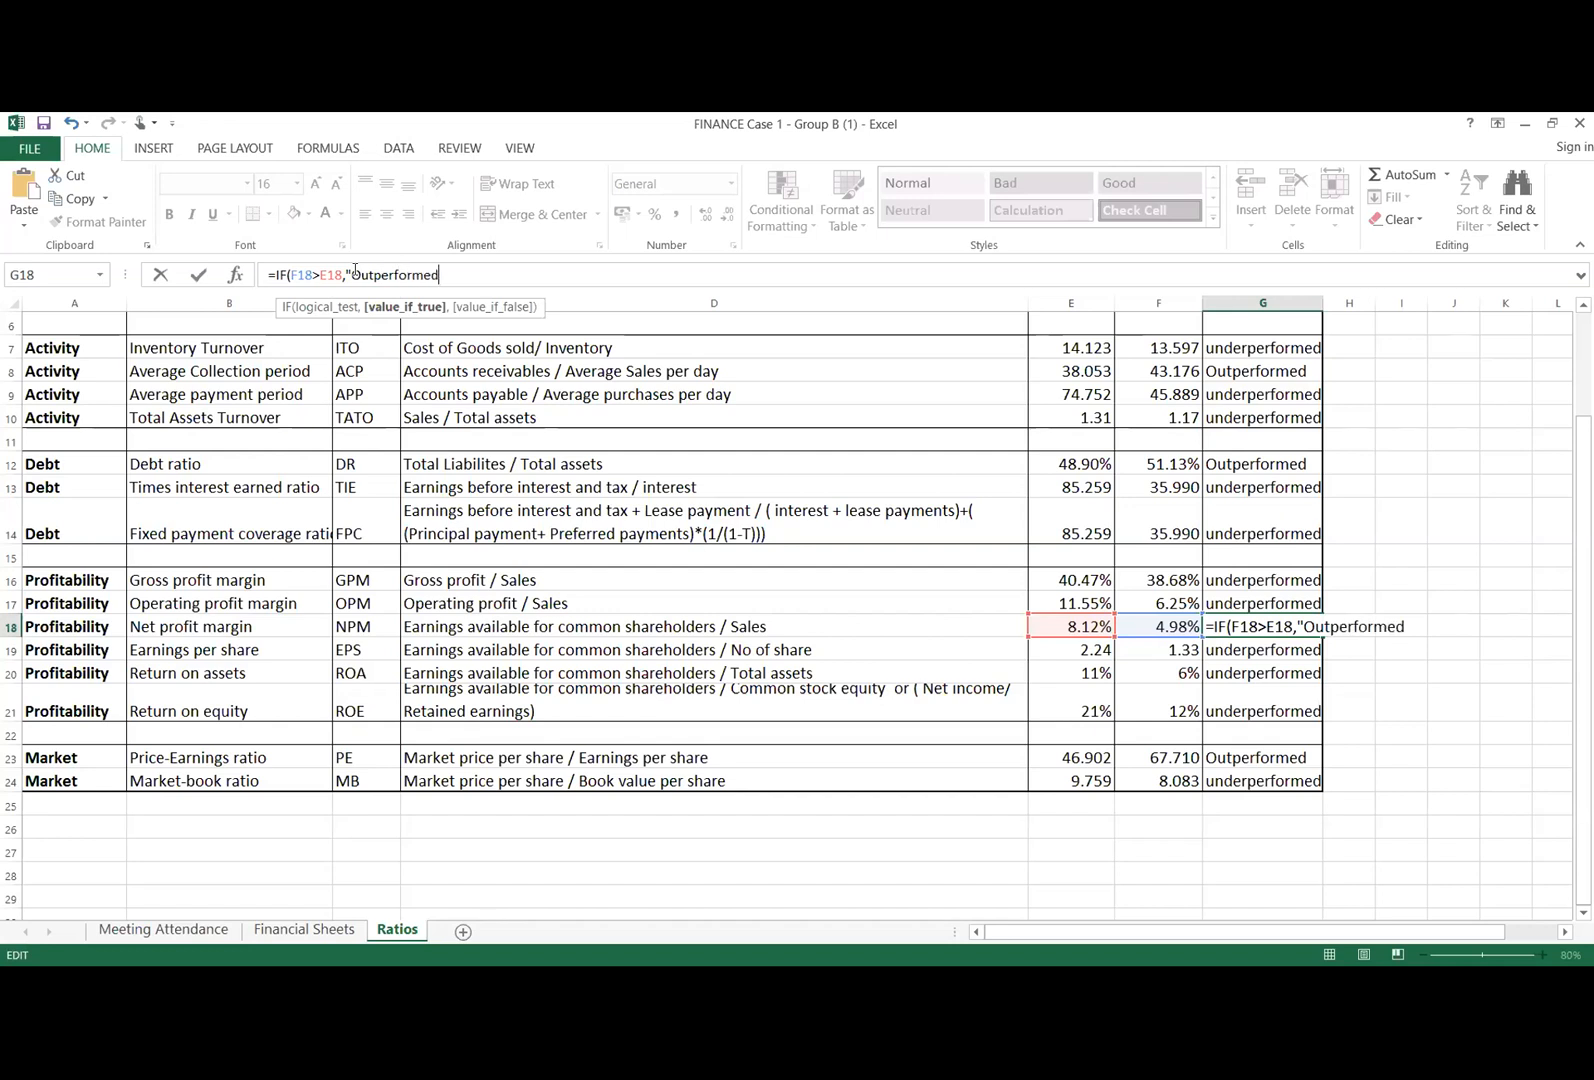
text(",")
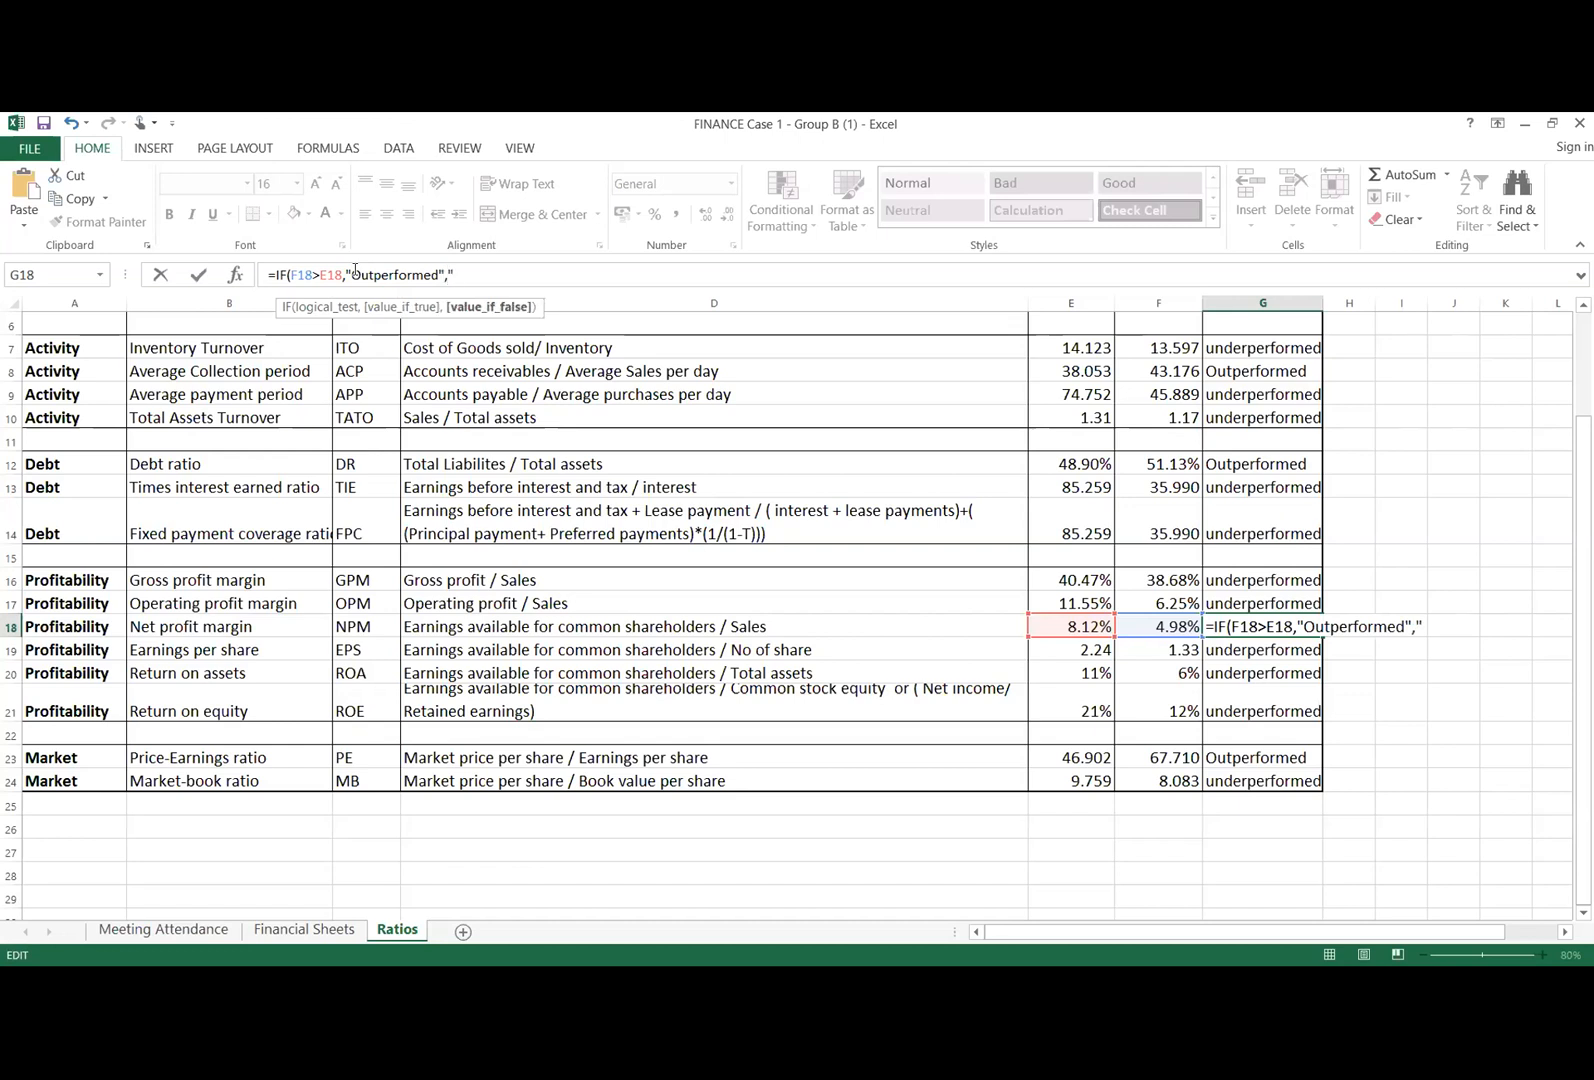
text(Under)
text(perf)
text(ormed)
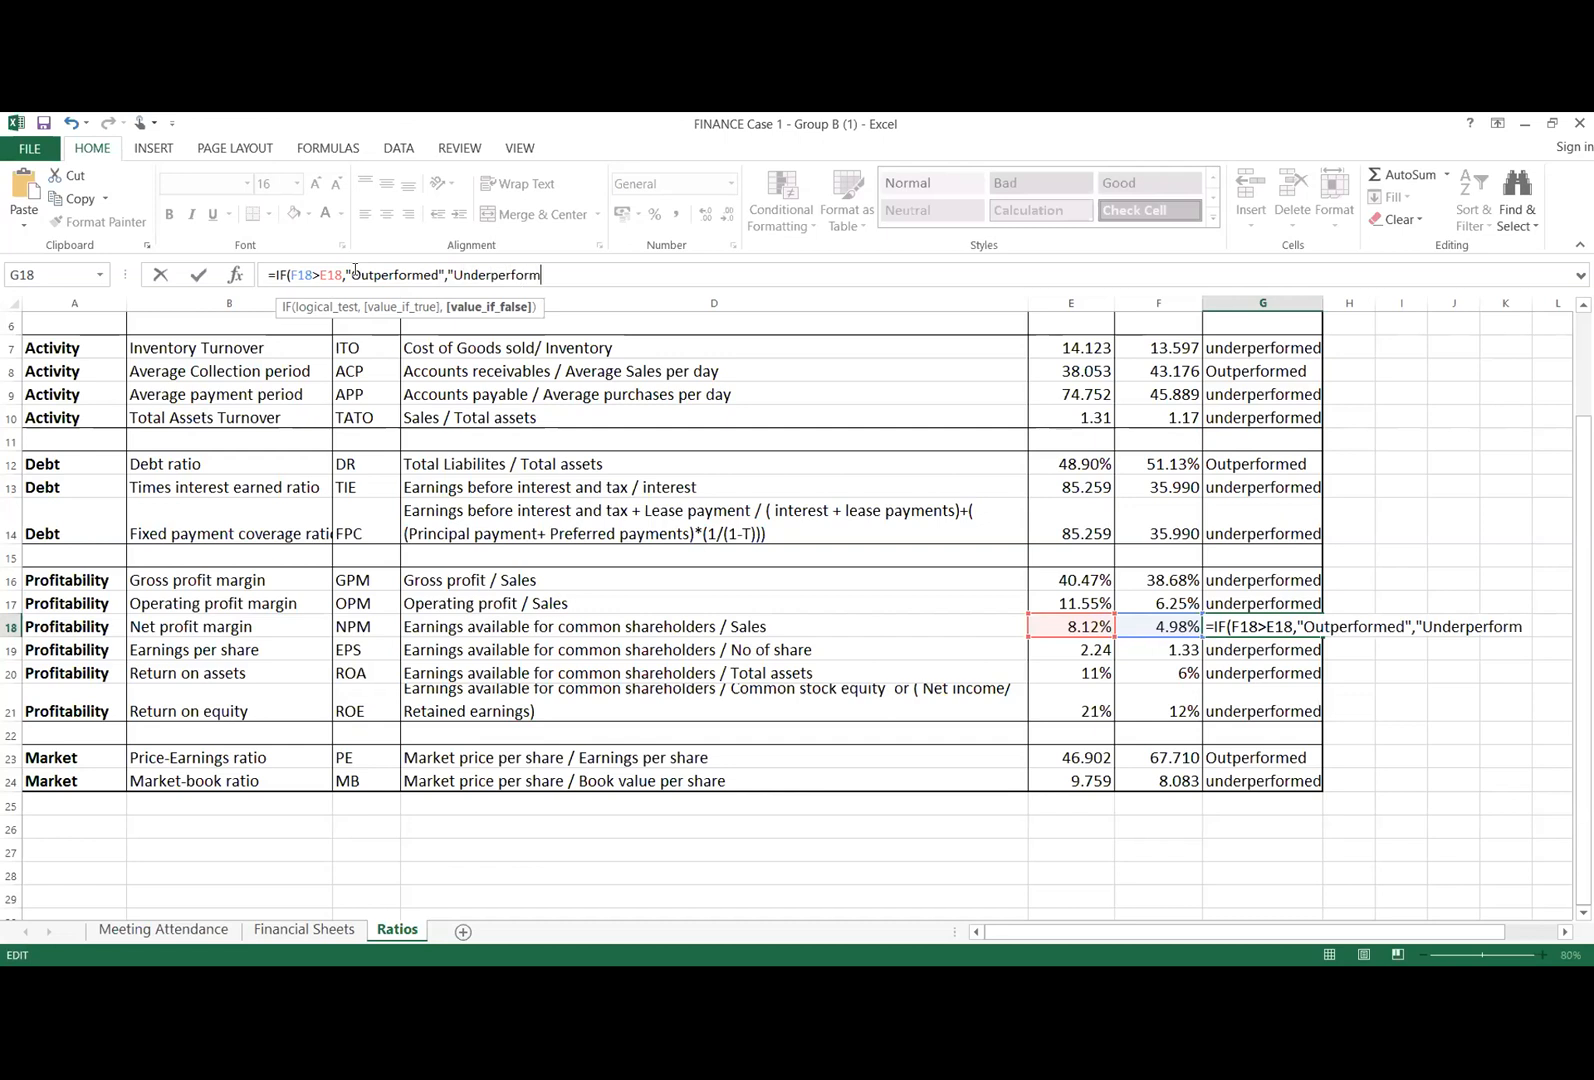
text("))
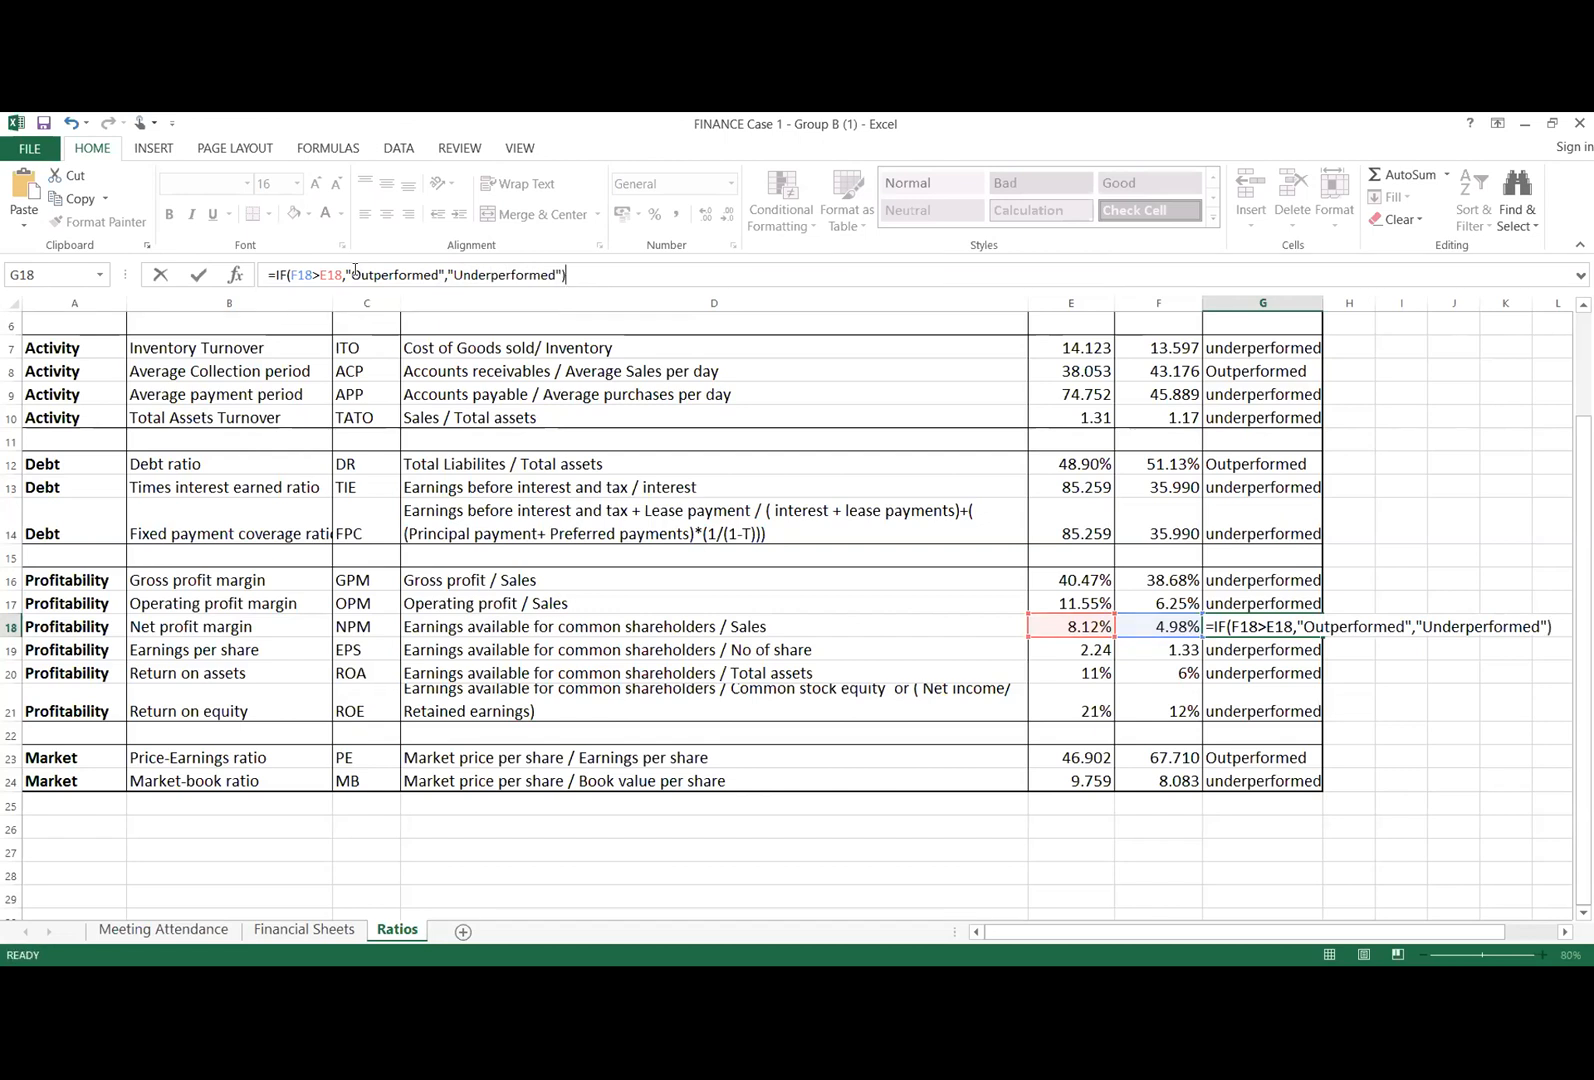
Step: Add "Underperformed" as the value if false, close the bracket and enter the G18 formula
key(Return)
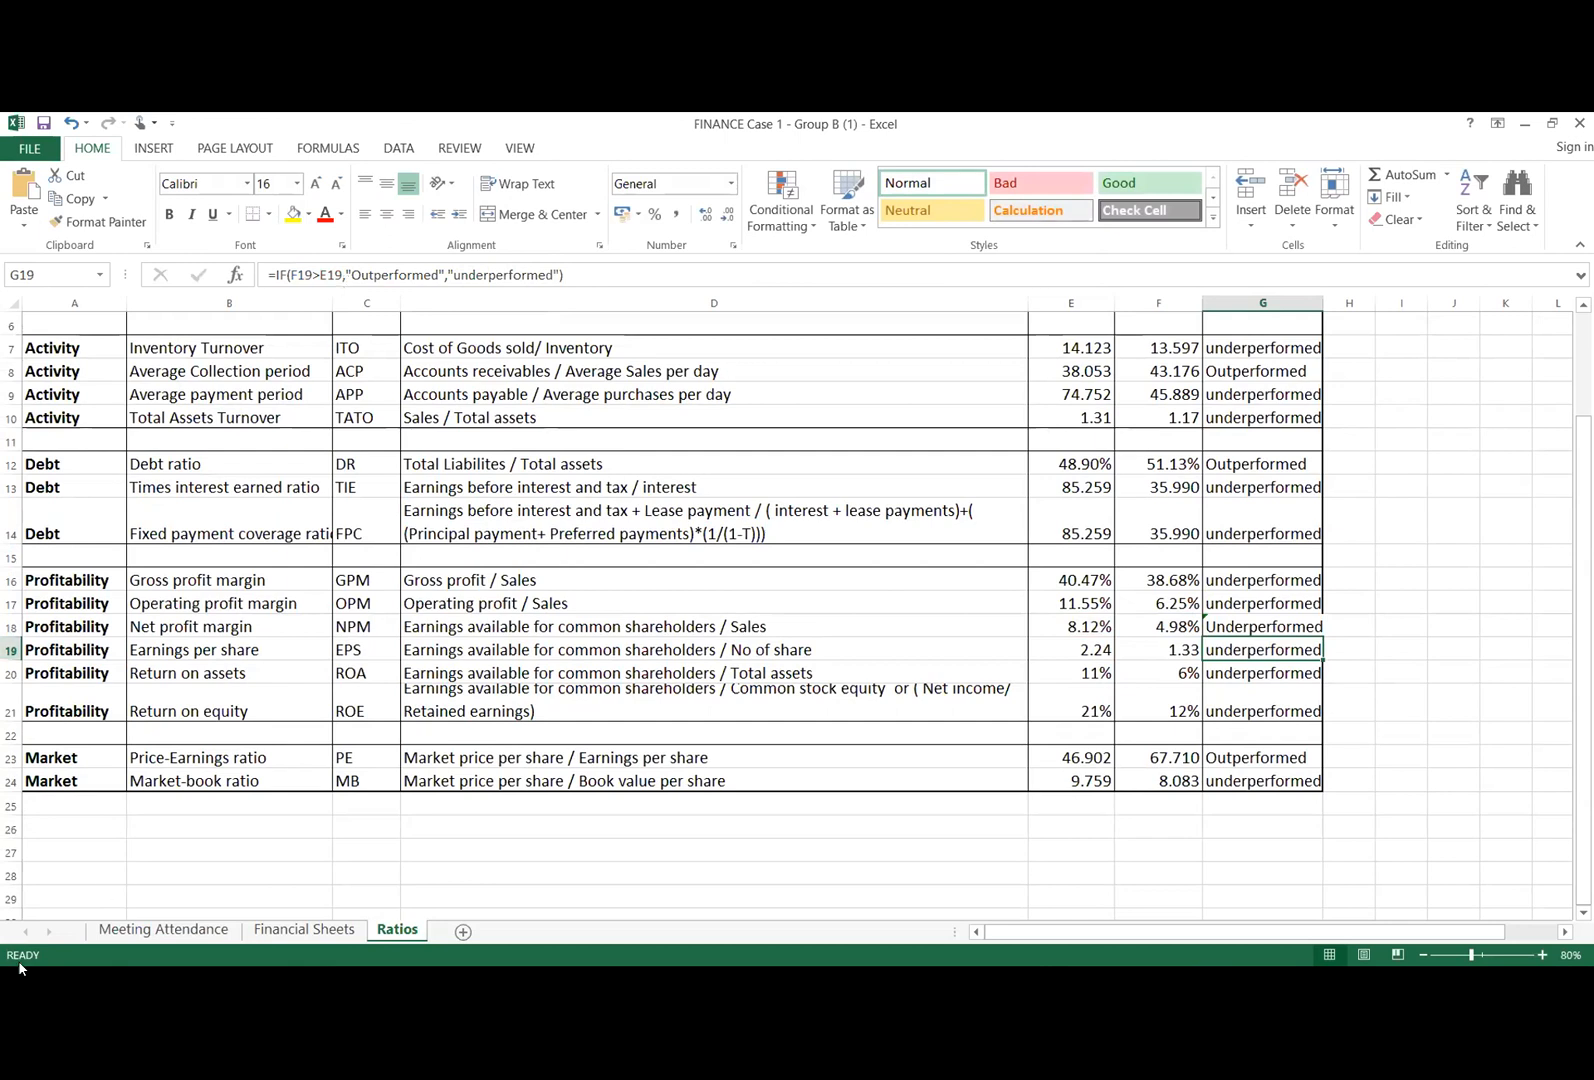
click(316, 175)
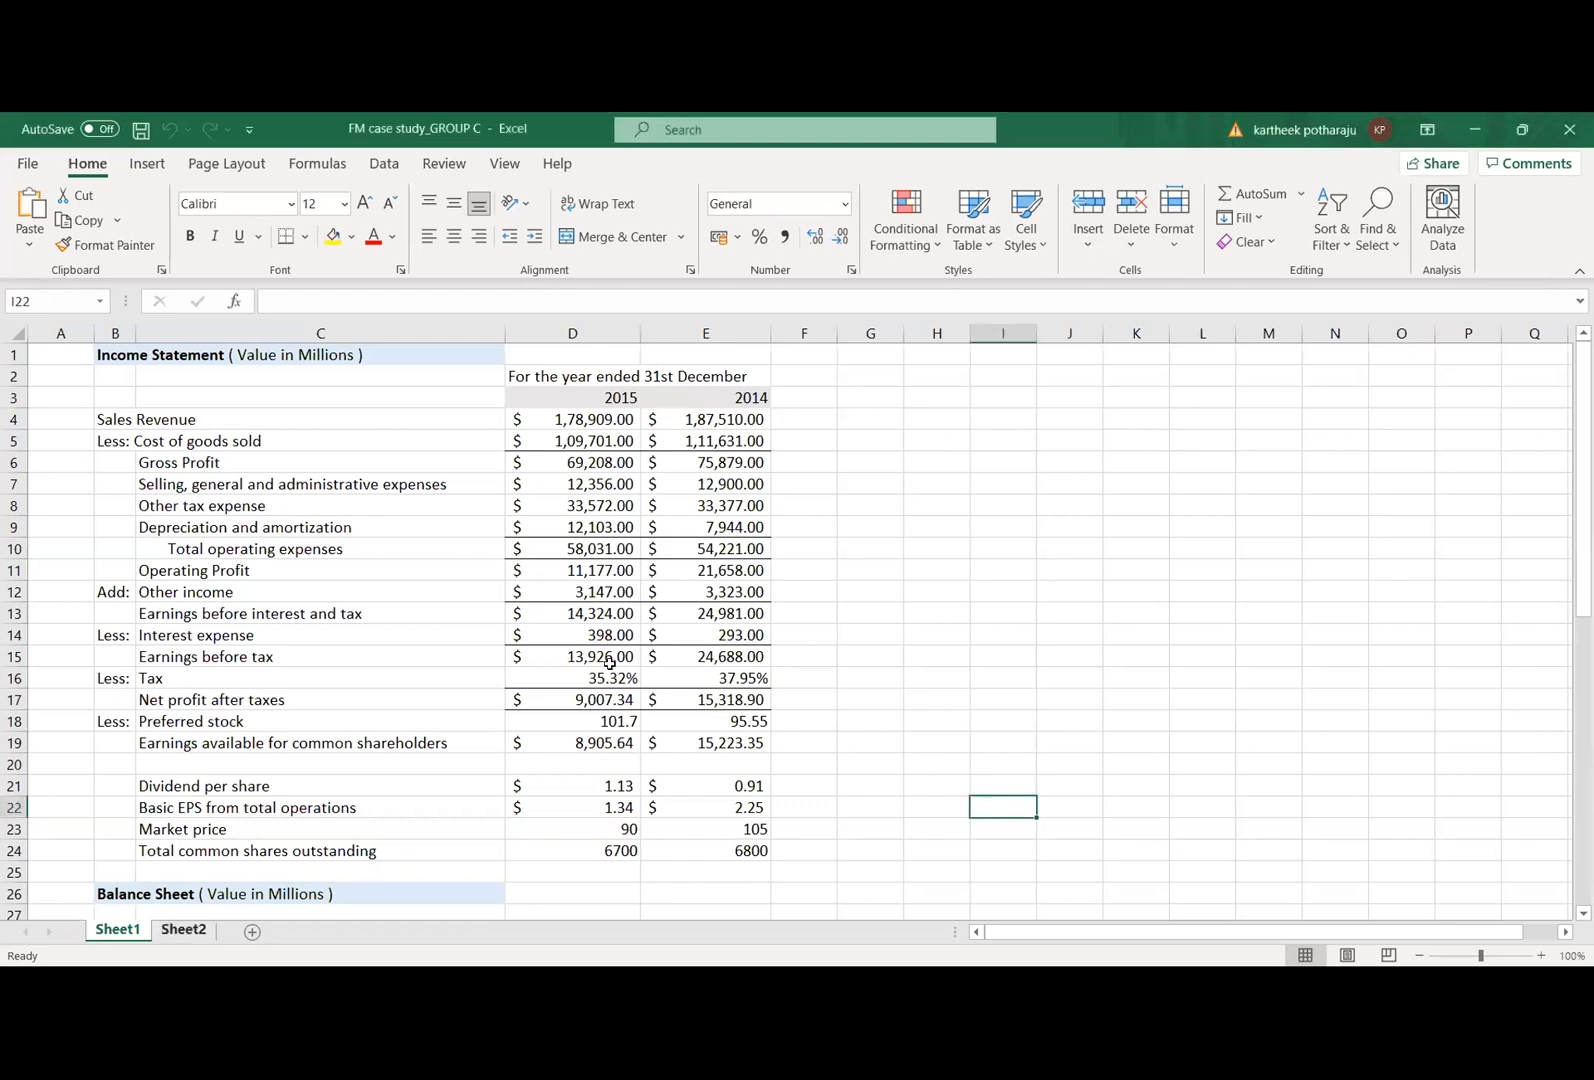
Step: Clear the 2015 fixed payment coverage ratio in cell F11 of Sheet2 in the FM case study workbook
key(ctrl+Page_Down)
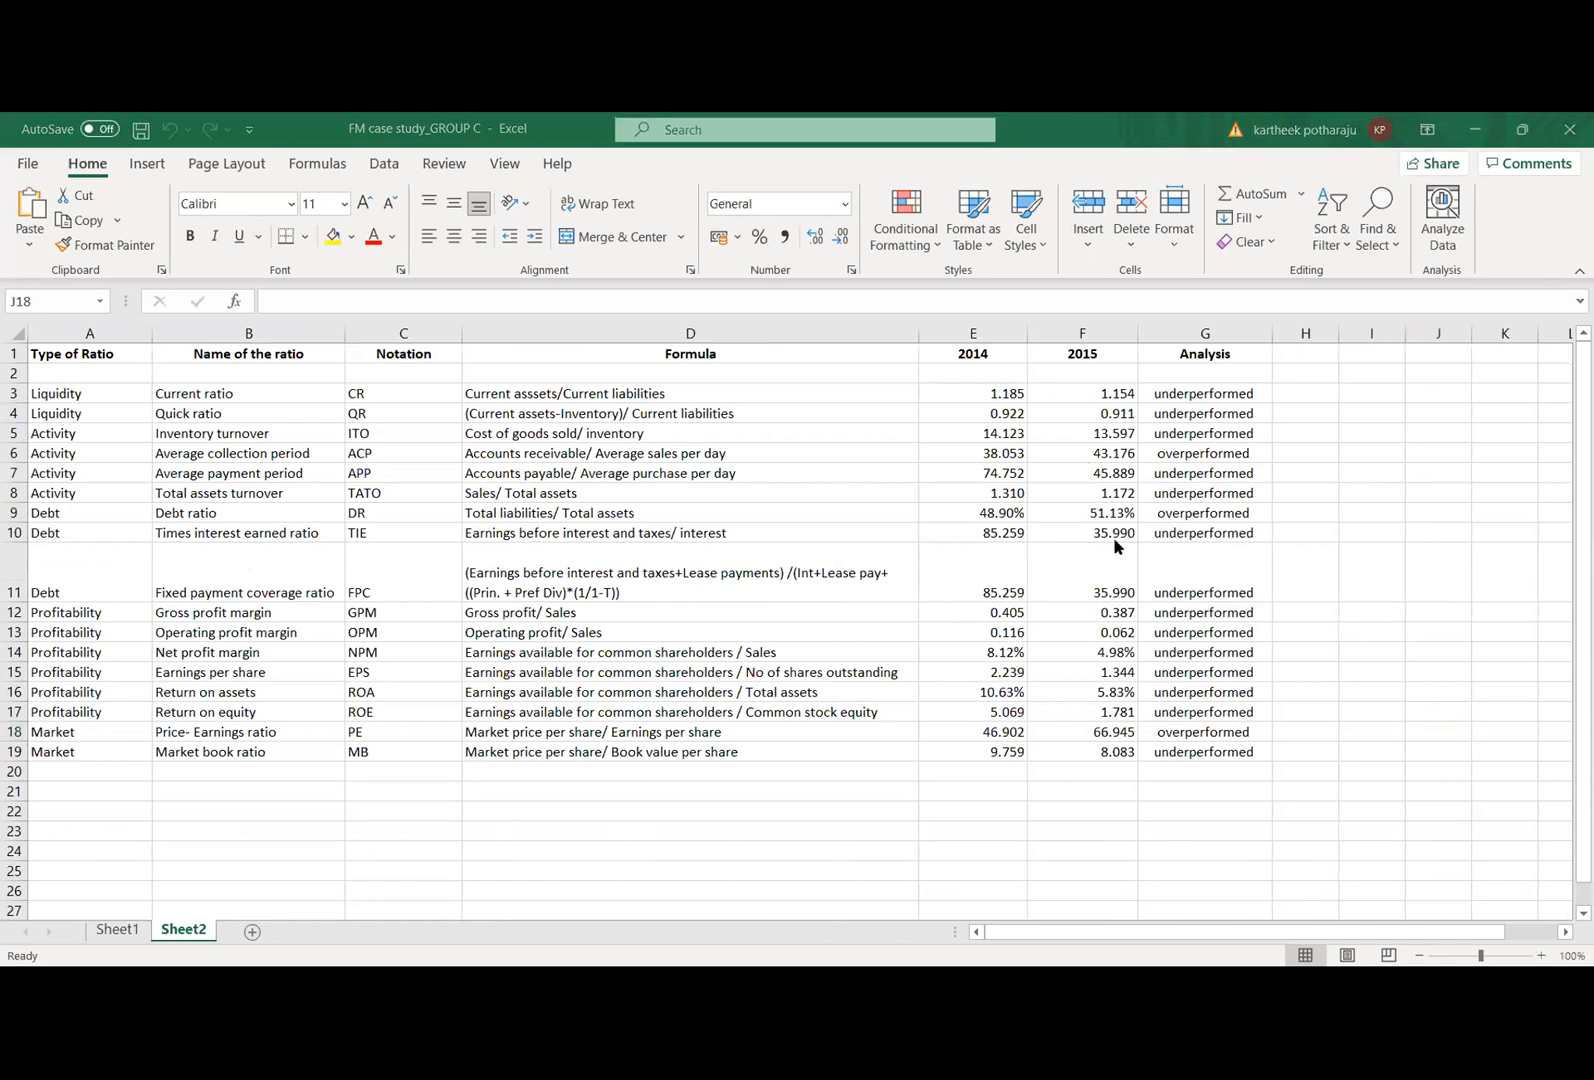
click(1109, 572)
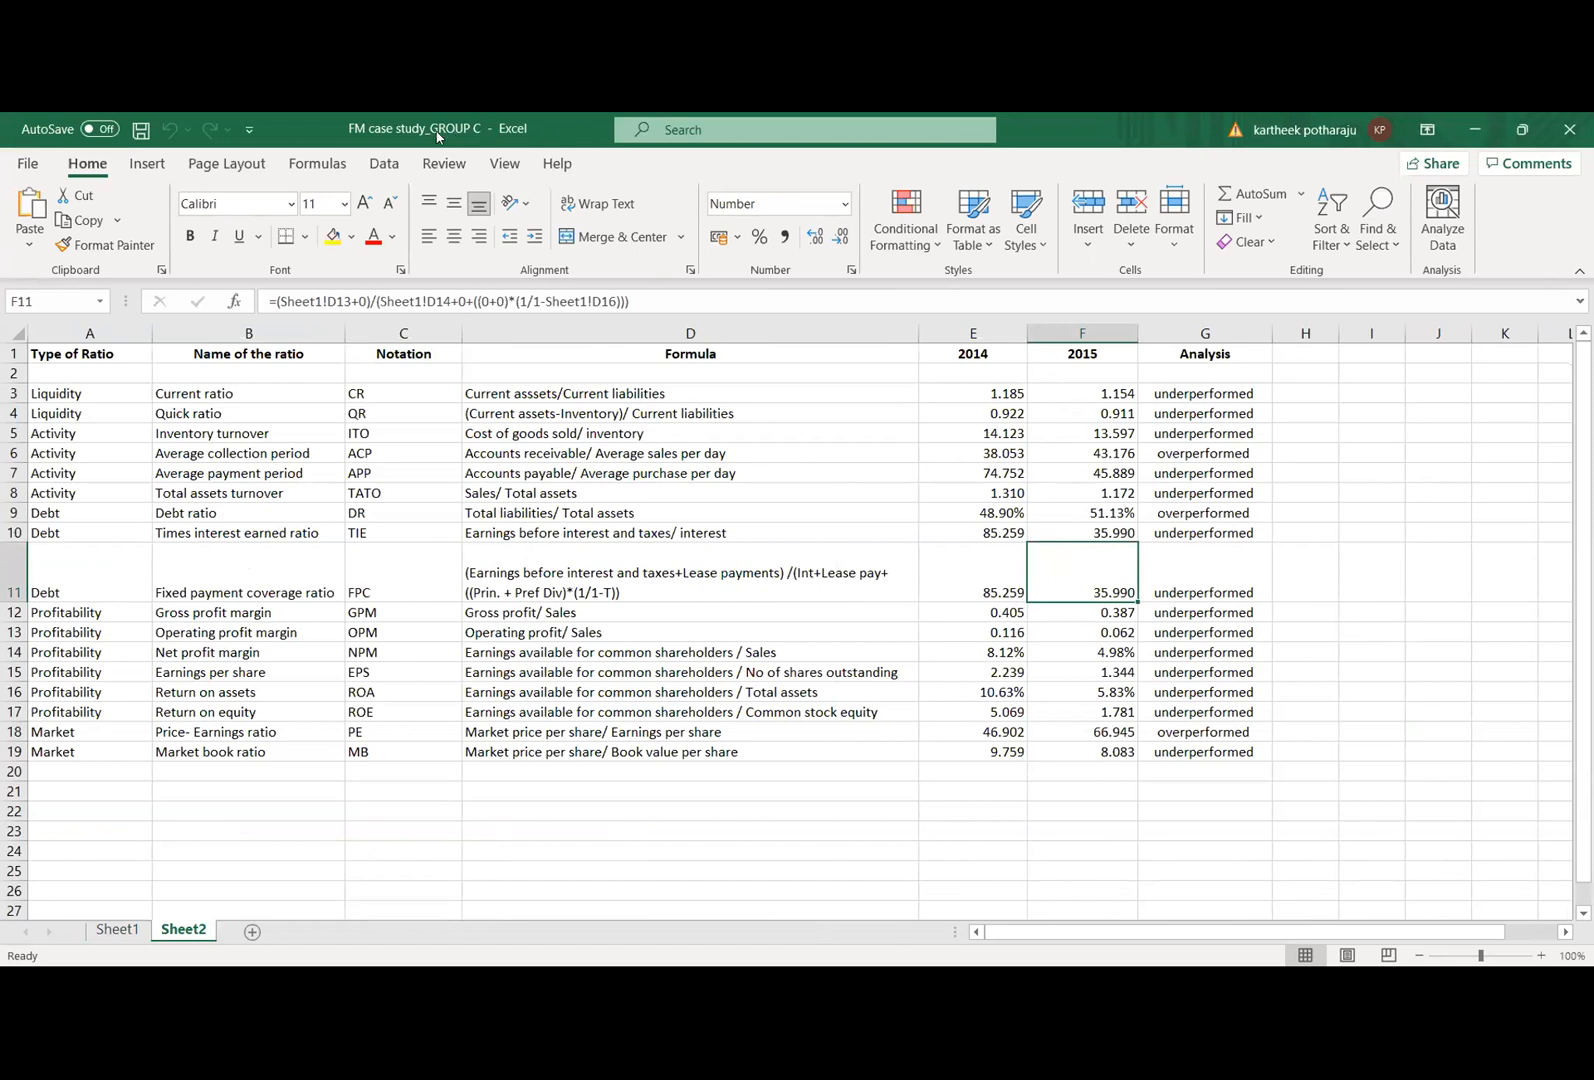
key(BackSpace)
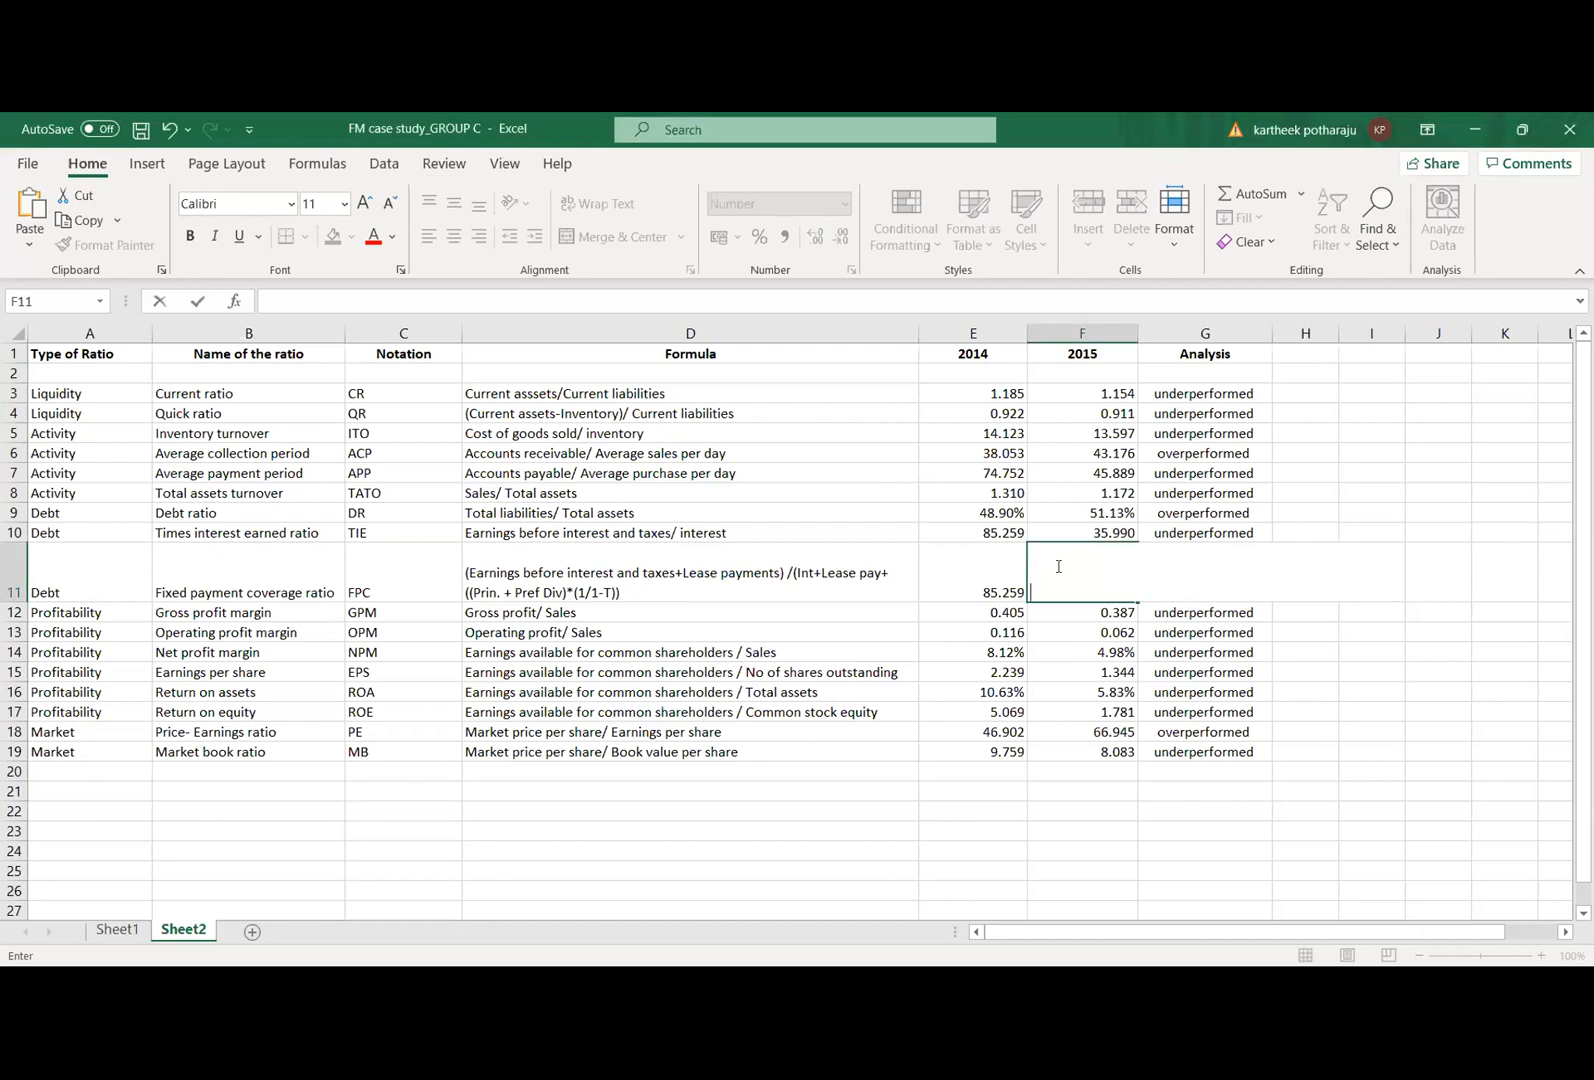
click(781, 119)
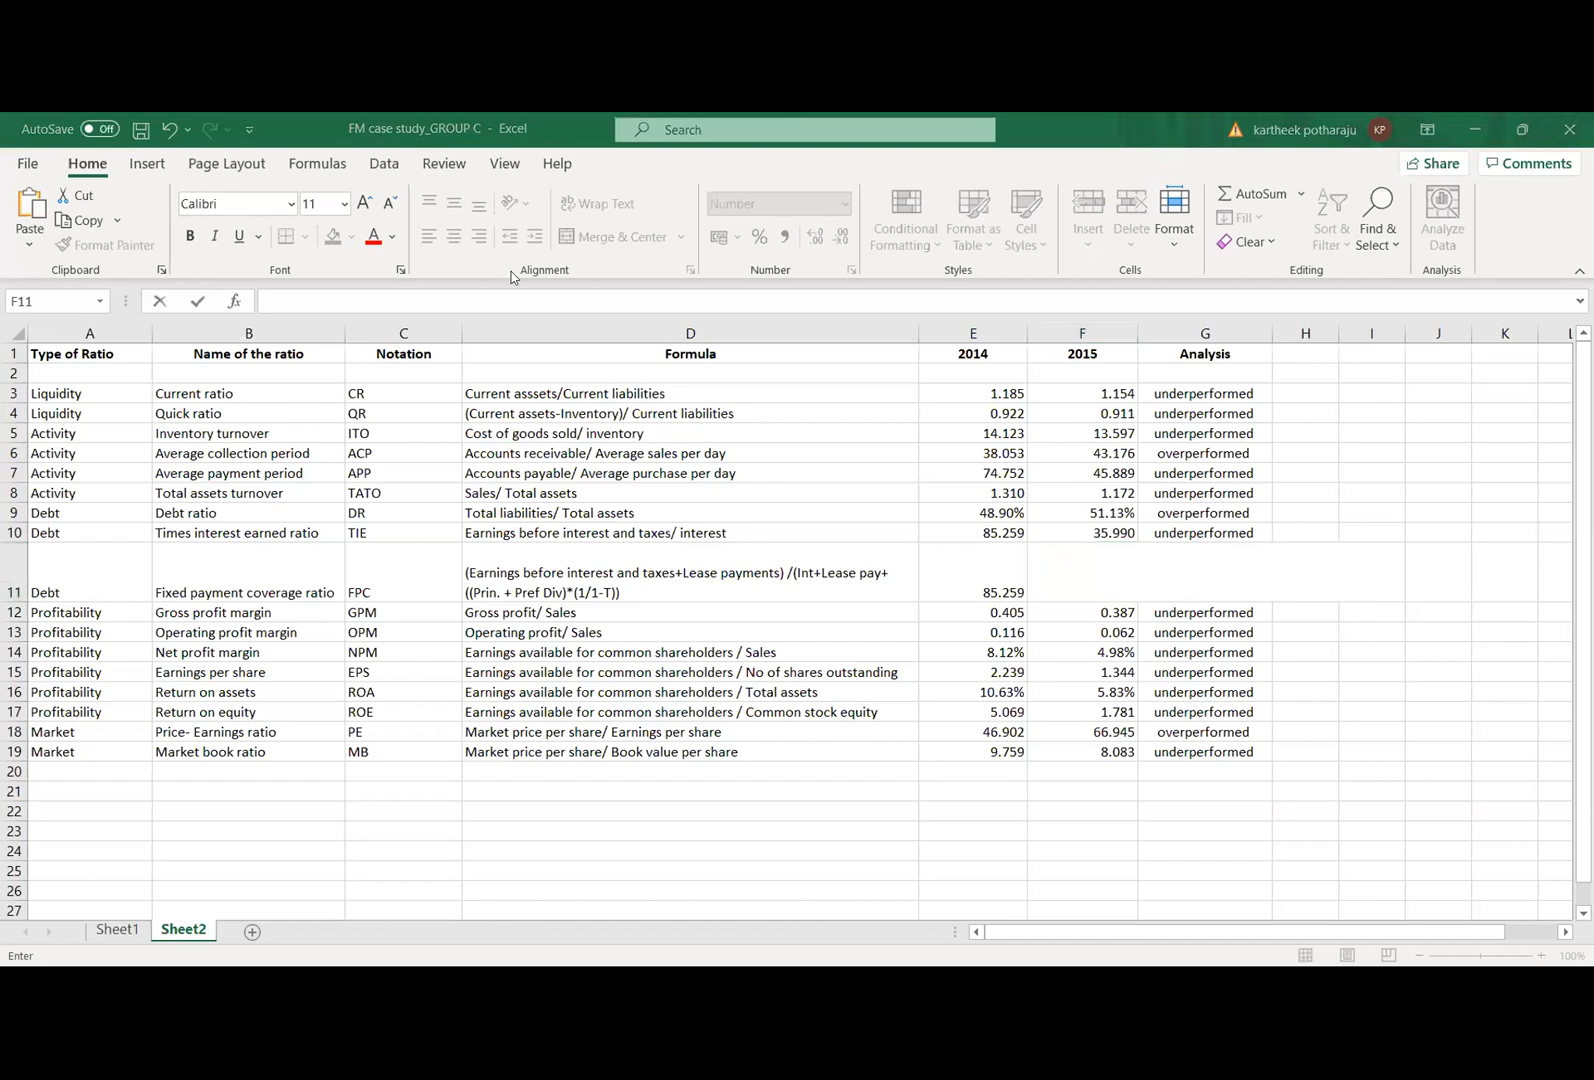
click(1071, 570)
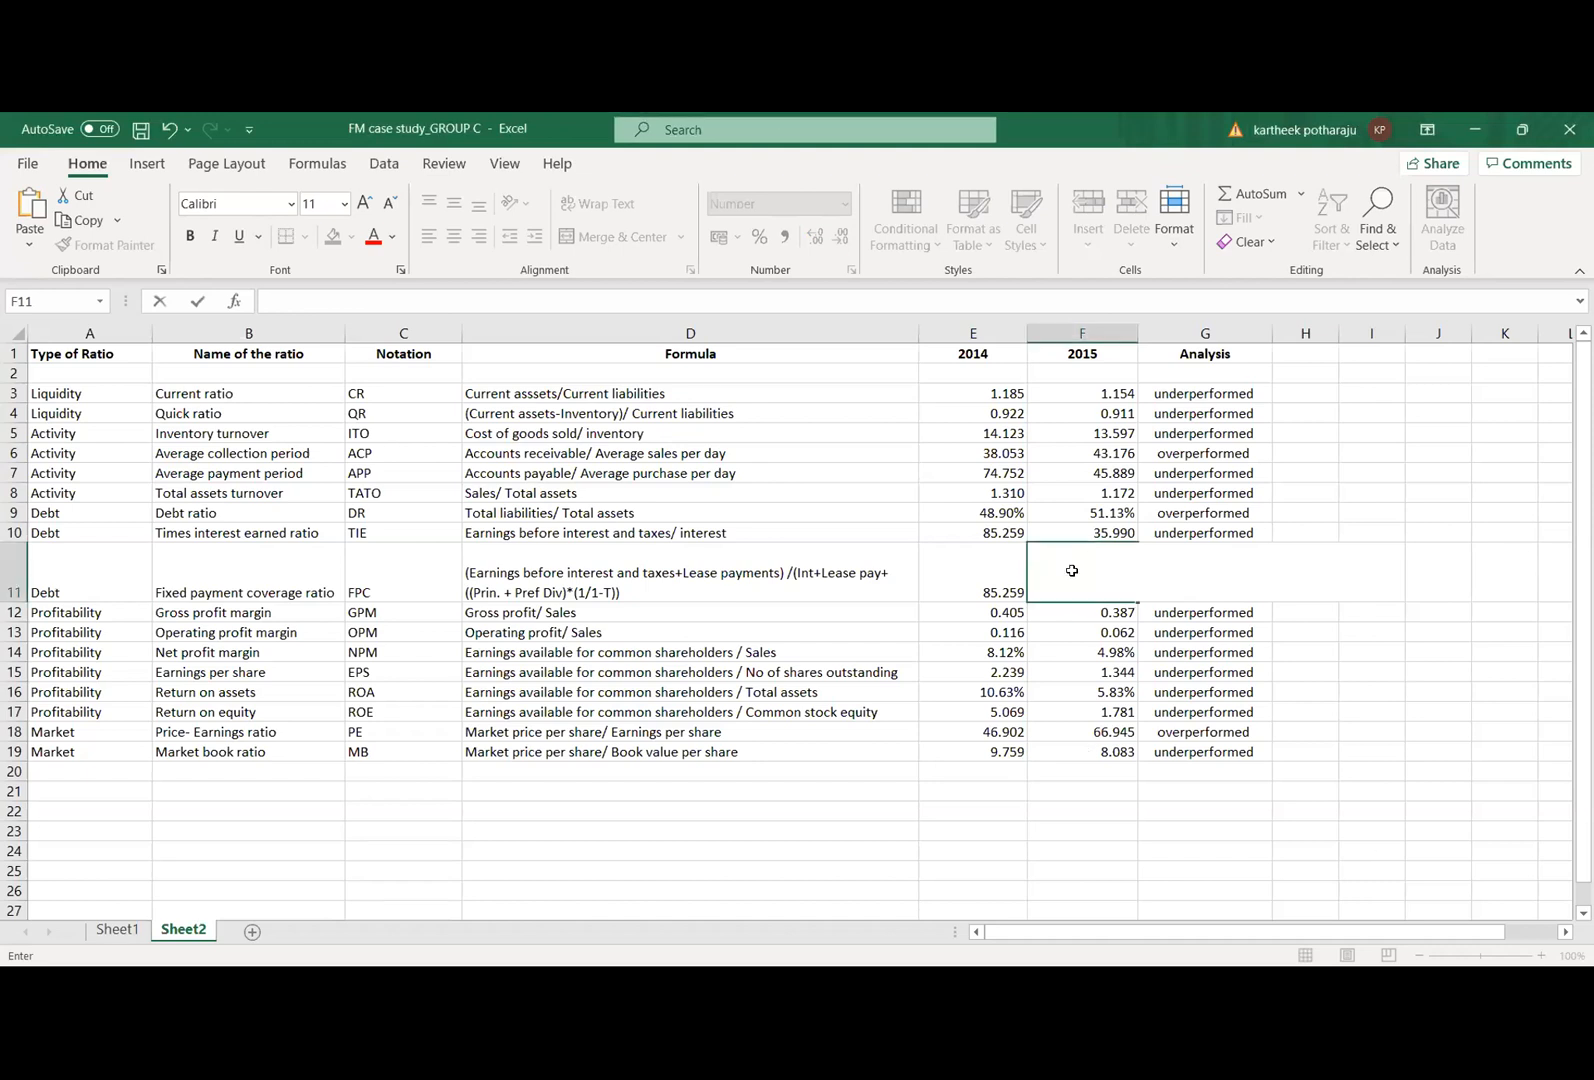
click(1320, 750)
click(1087, 583)
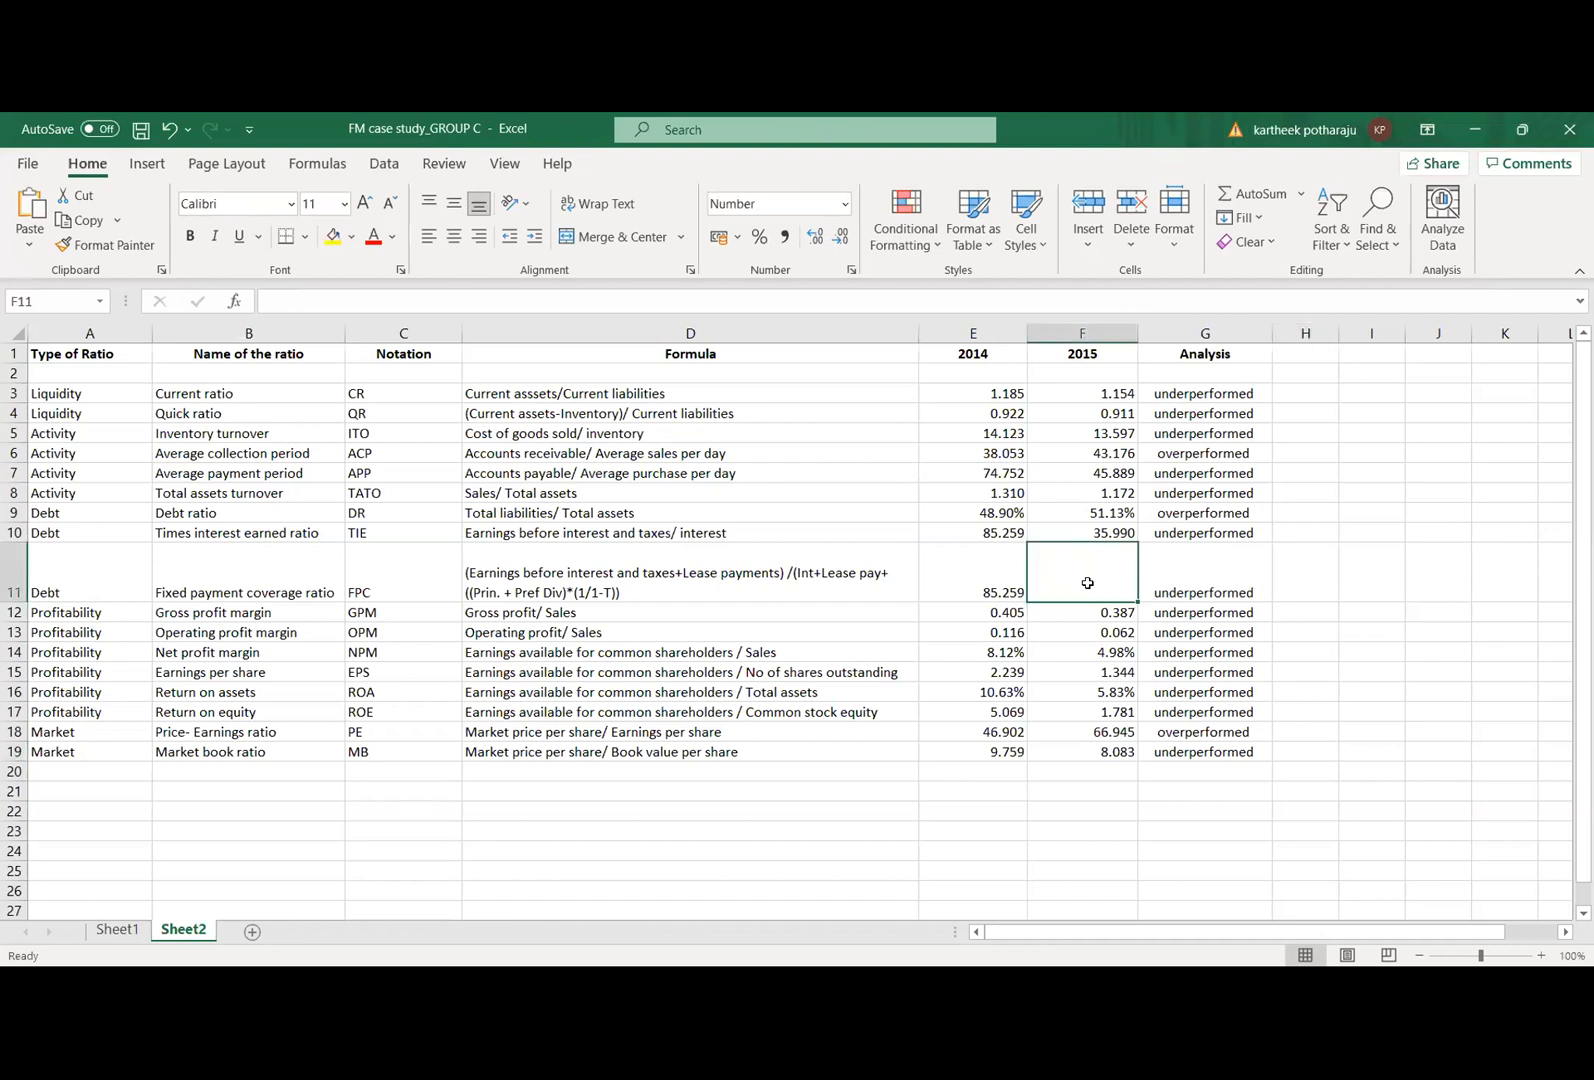
text(=)
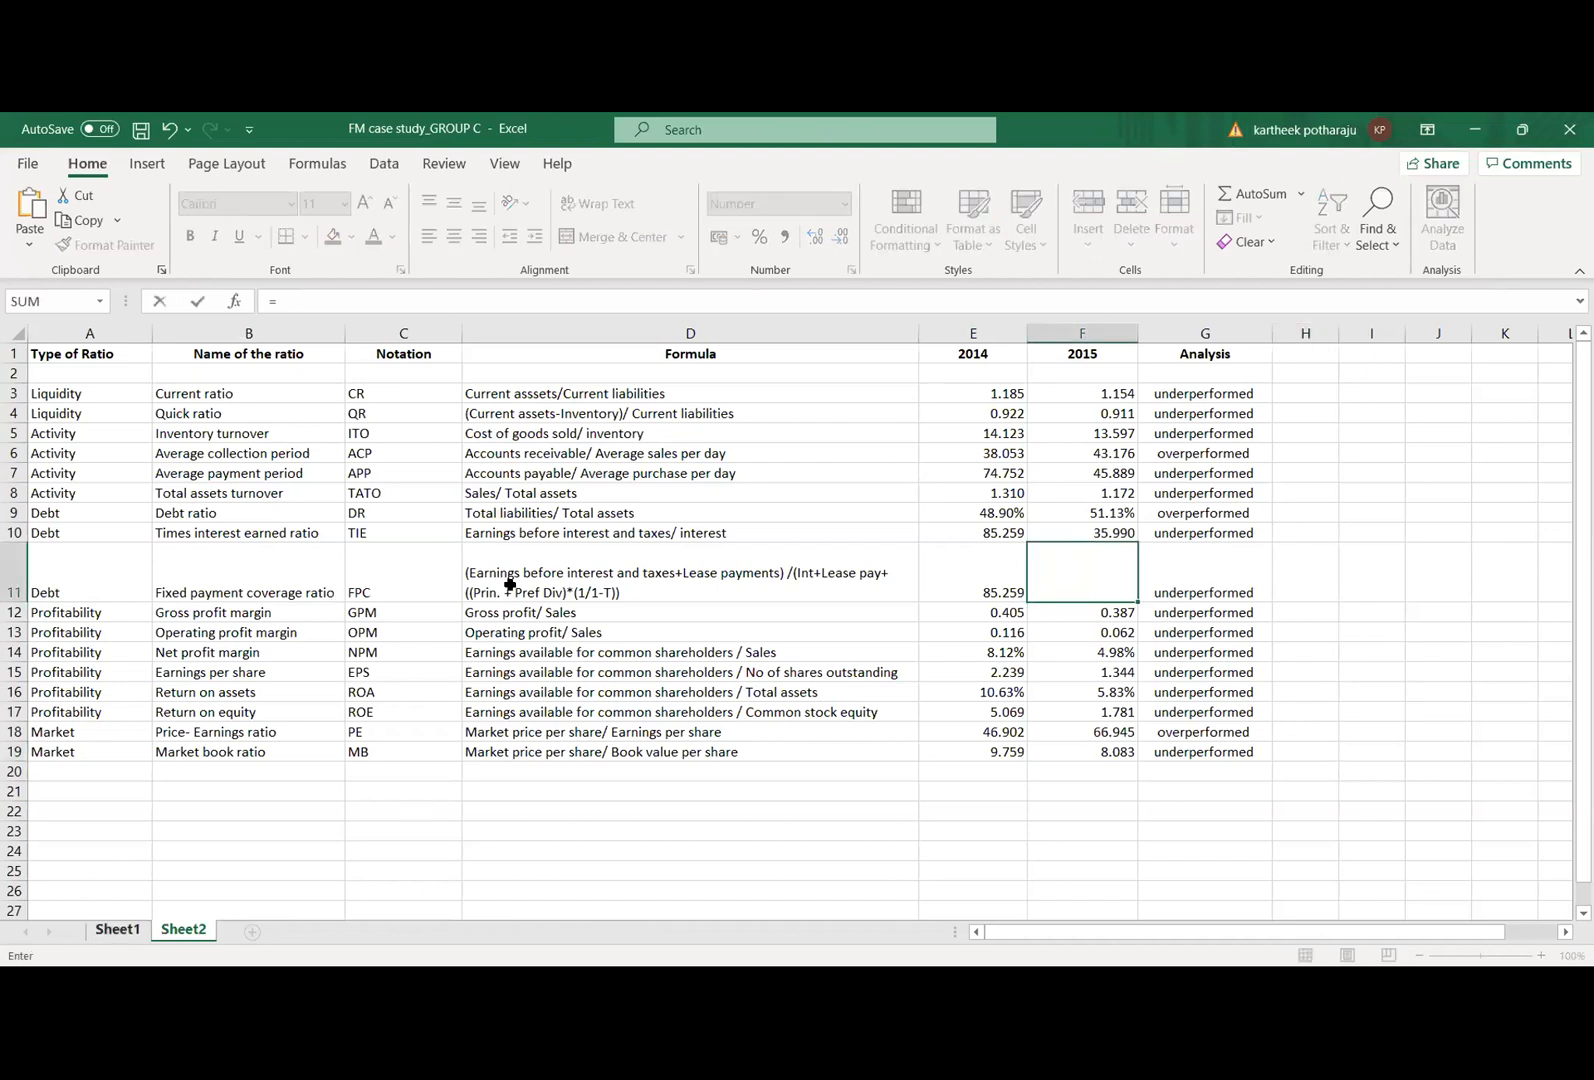
key(ctrl+Page_Up)
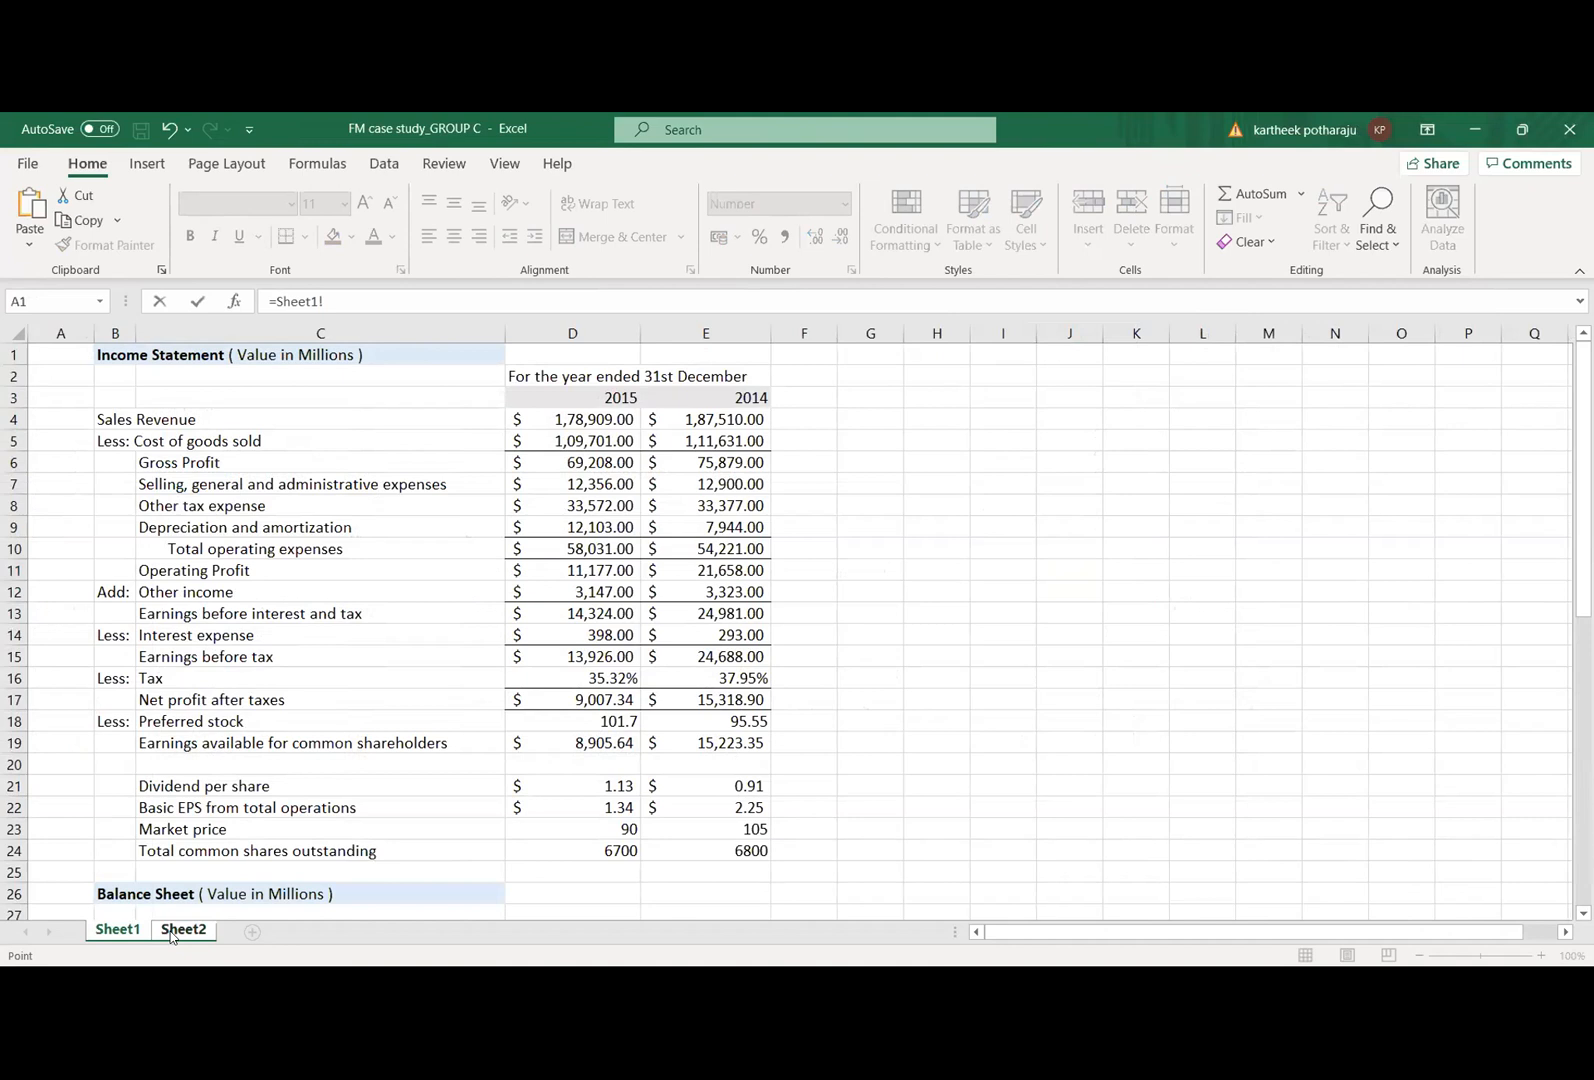
click(172, 932)
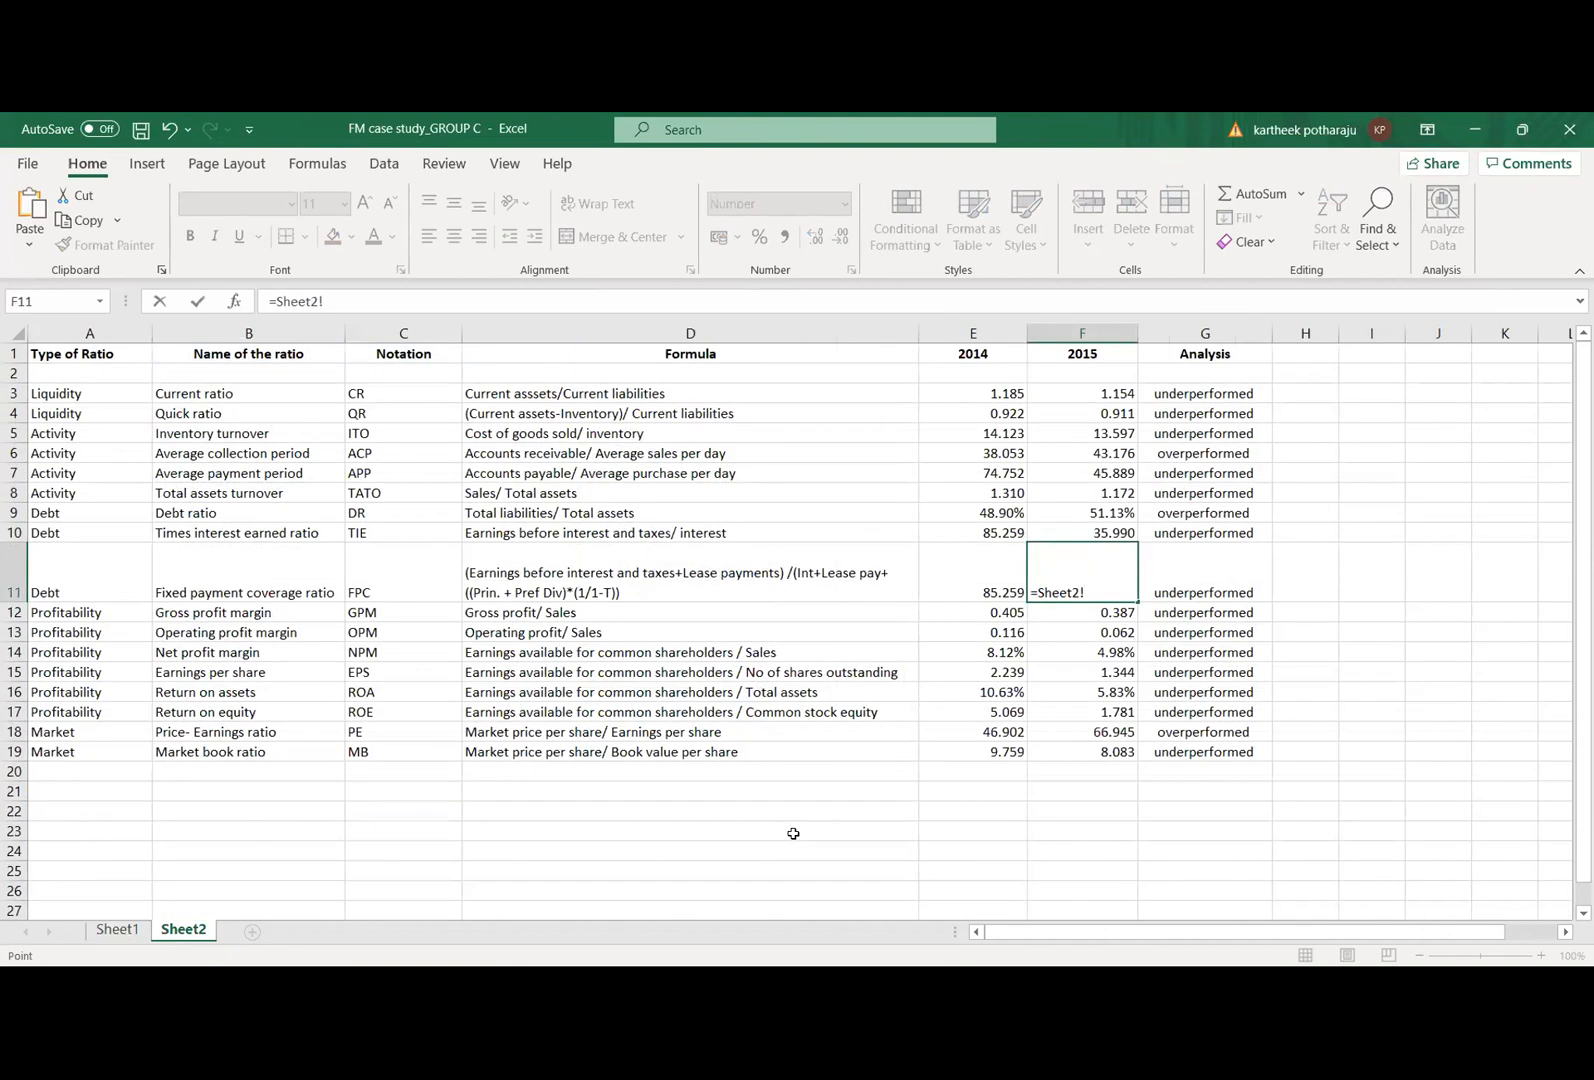
click(117, 930)
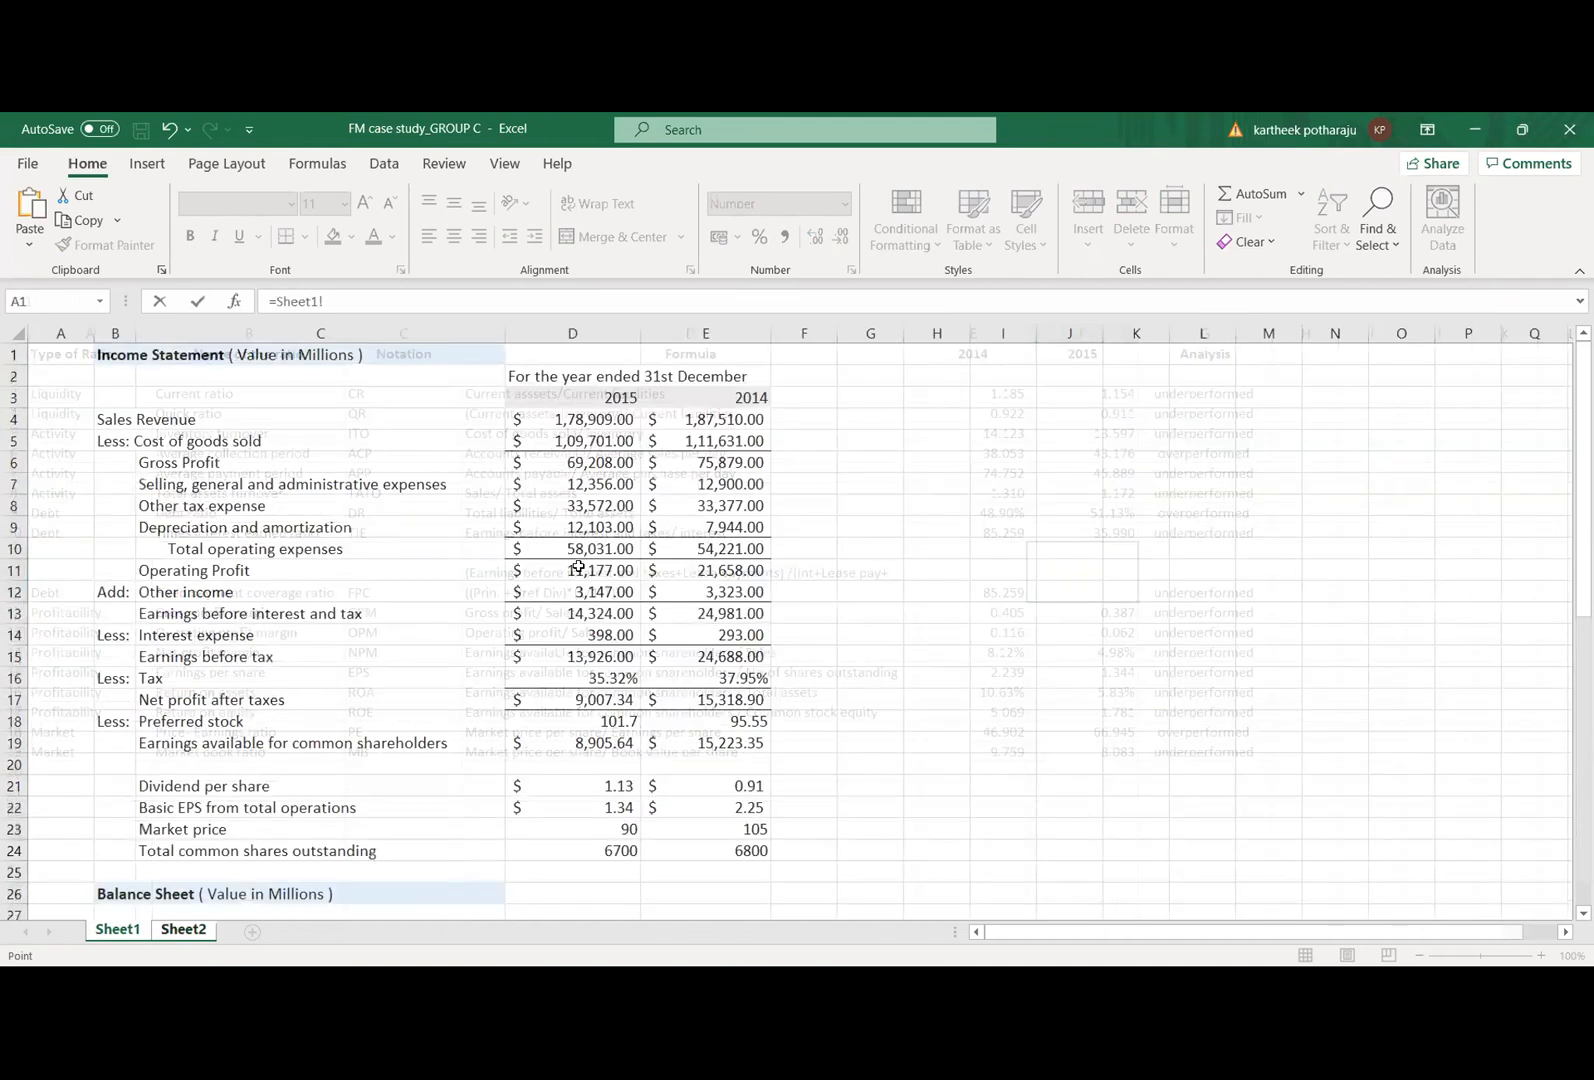
click(578, 567)
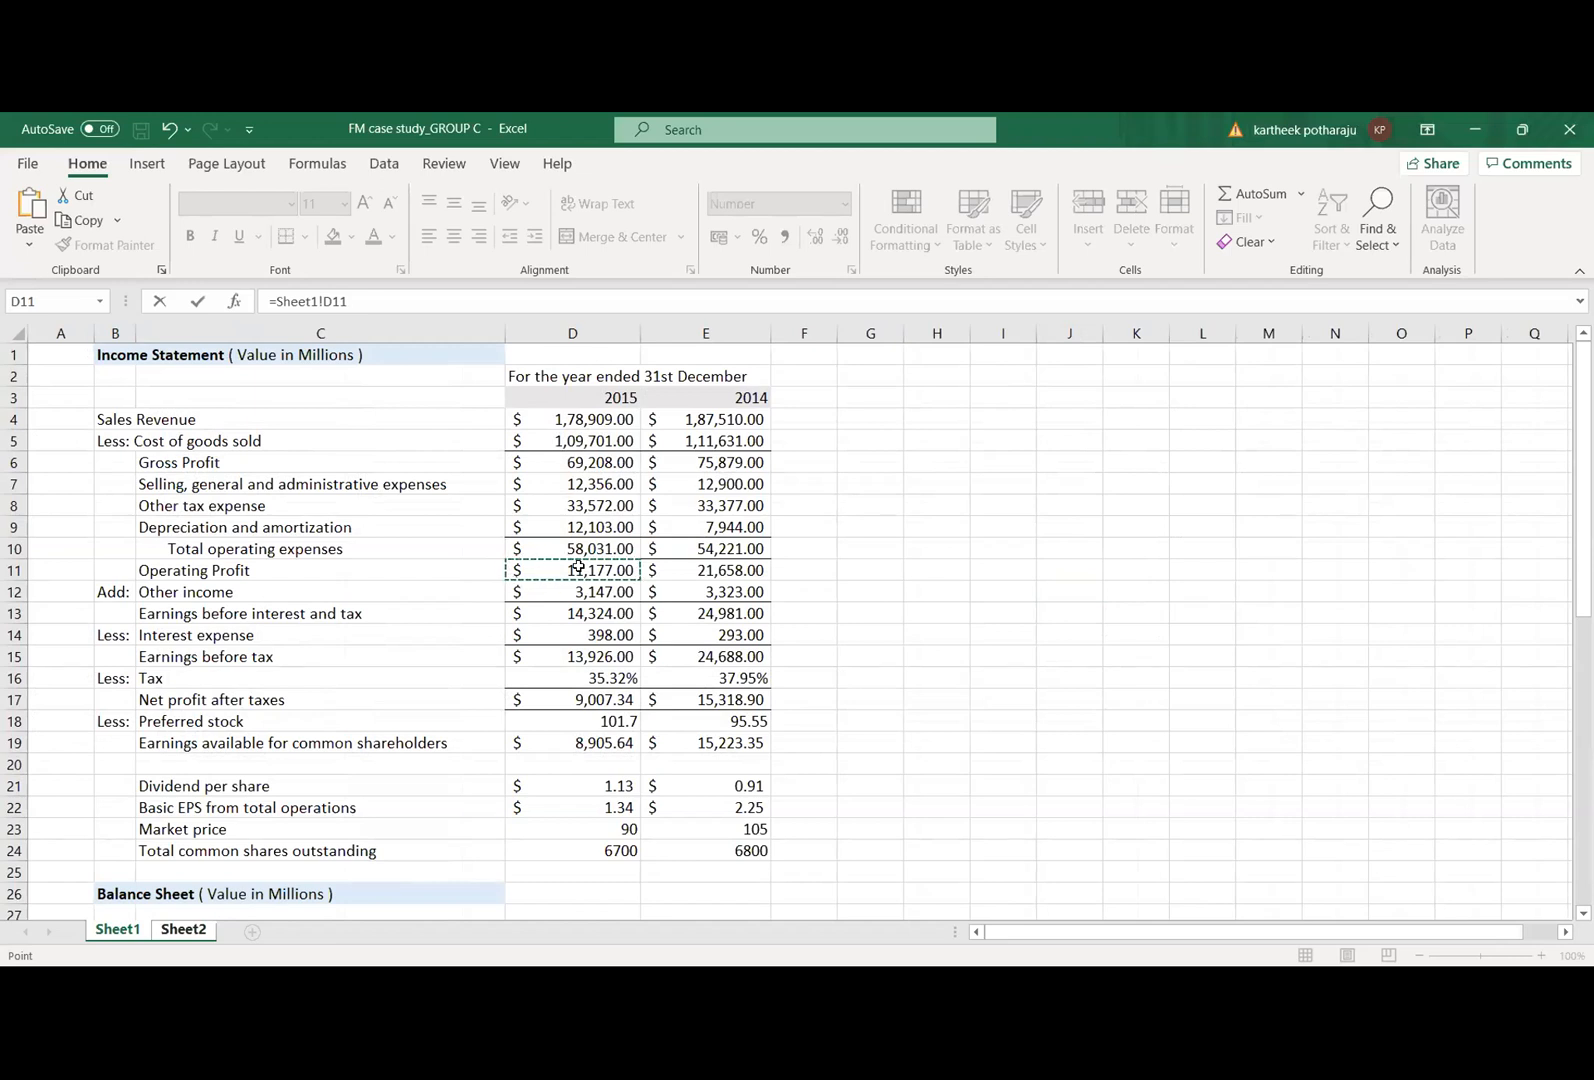
key(BackSpace)
key(BackSpace)
key(BackSpace)
key(BackSpace)
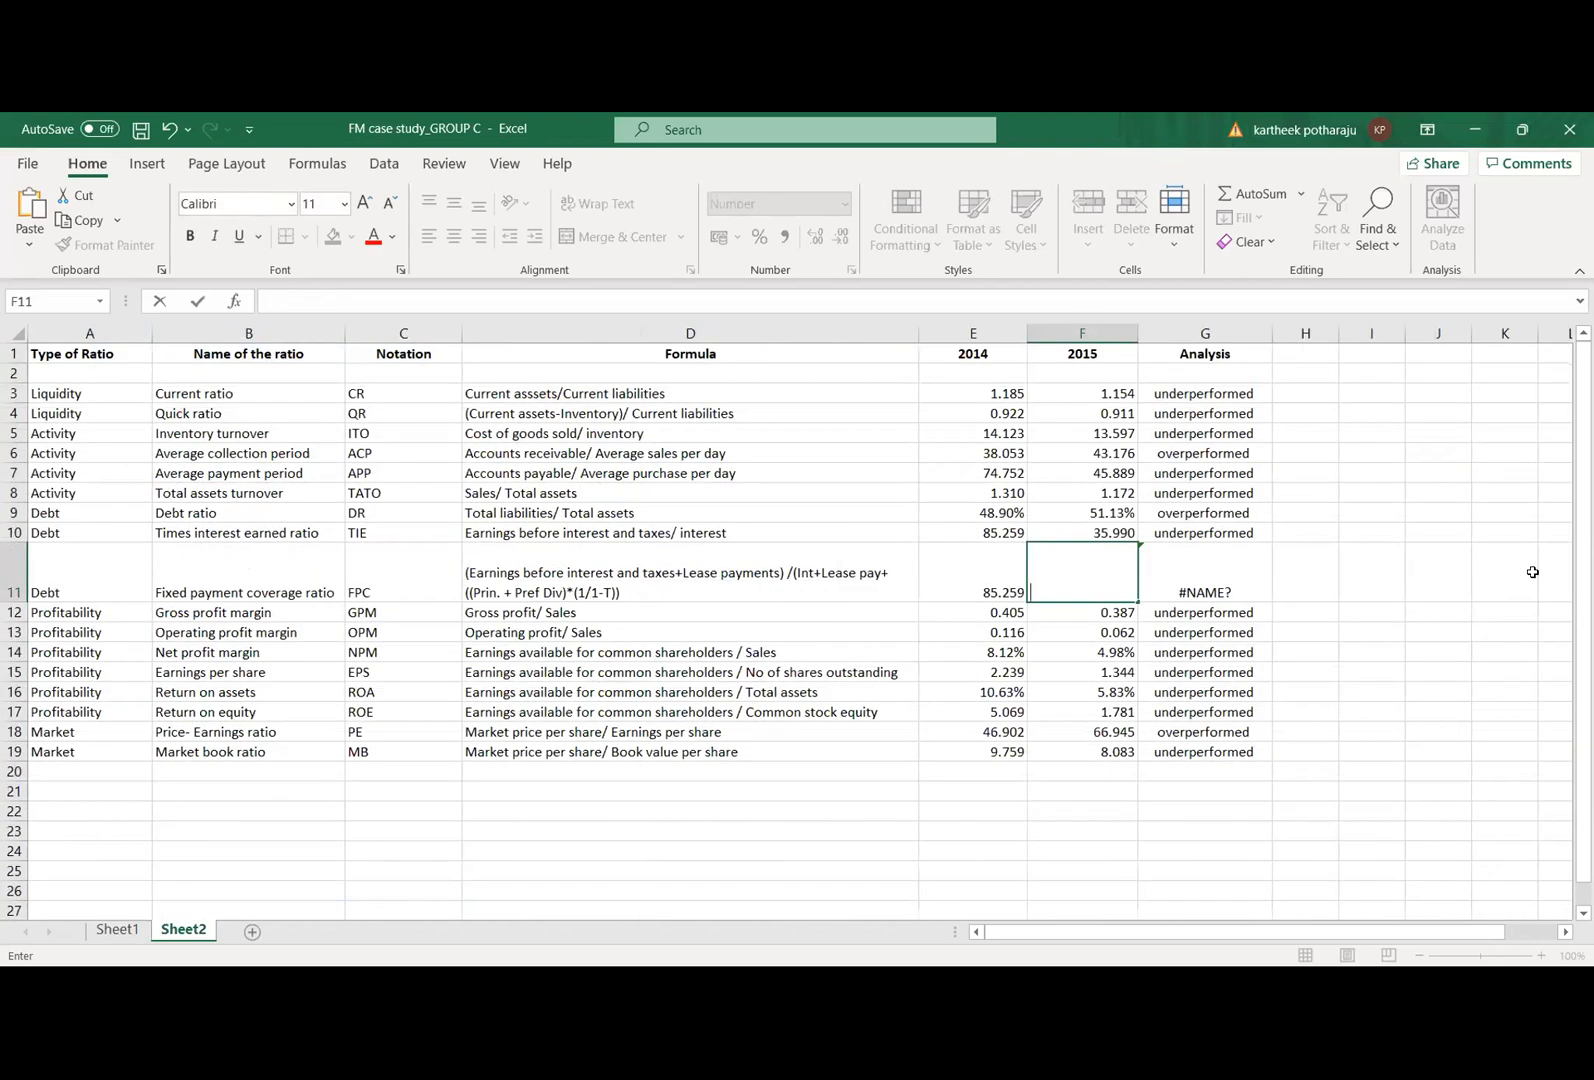
click(1532, 572)
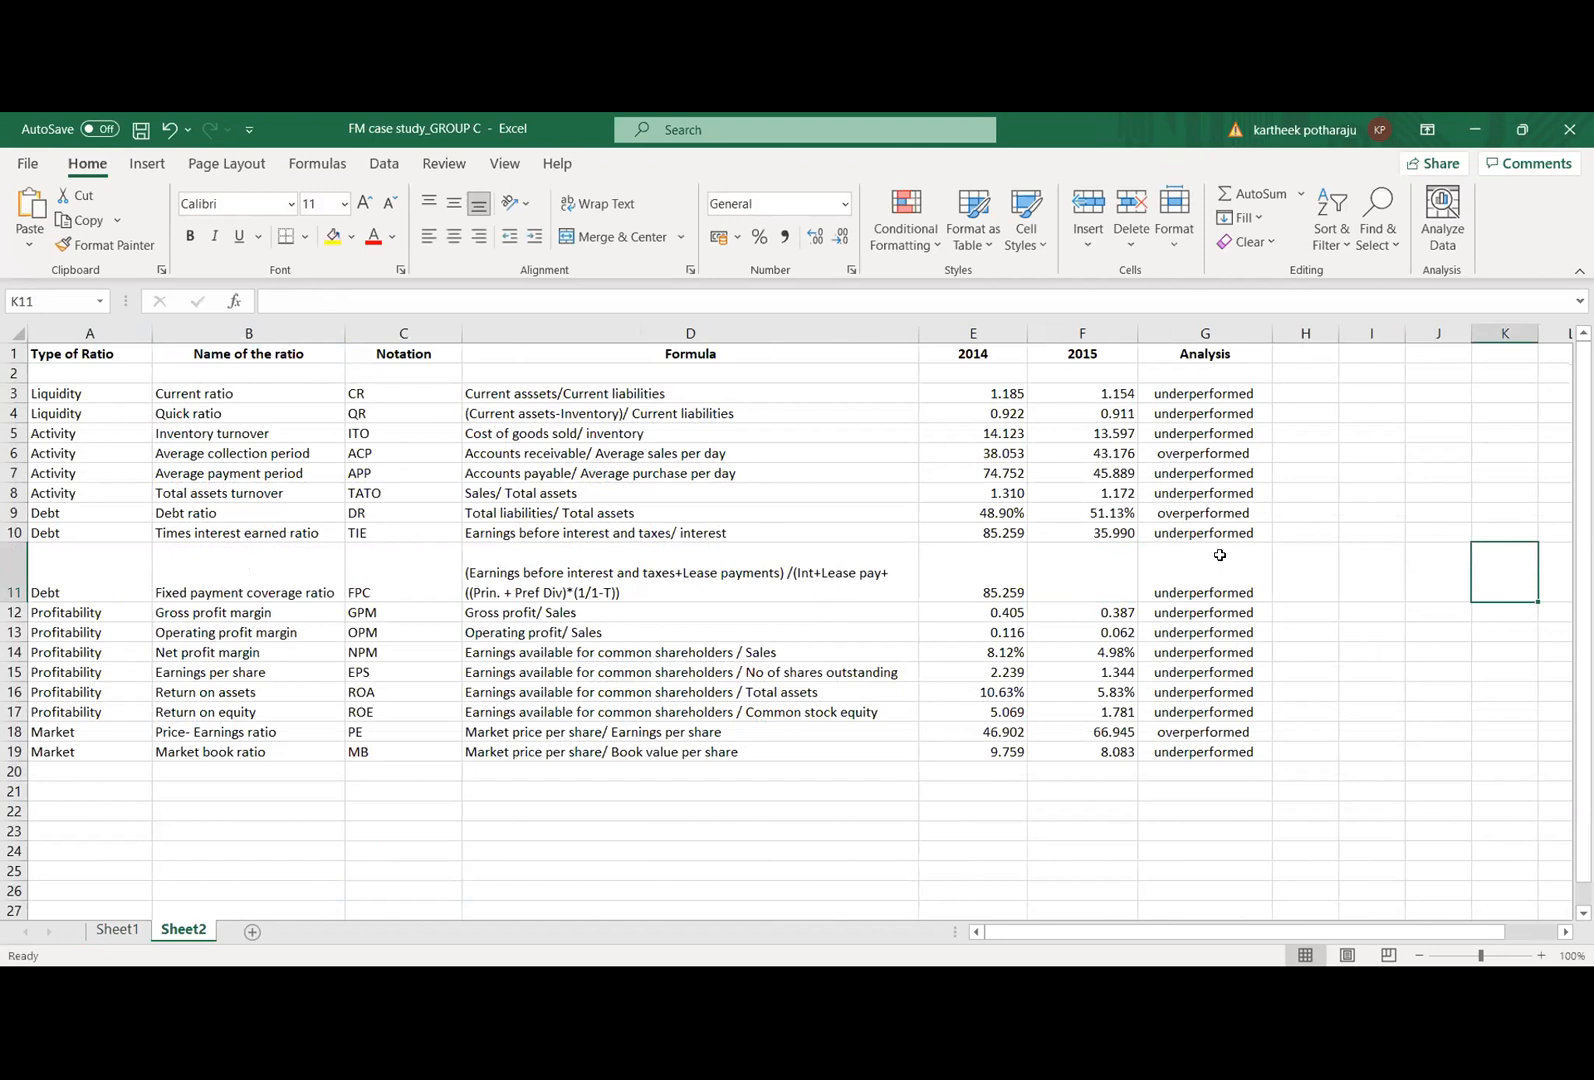
Step: Start a formula in Sheet2 cell F11 with the numerator (Sheet1!D13+0), using 2015 earnings before interest and tax plus zero lease payments
key(Left)
key(Left)
key(Left)
key(Left)
key(Left)
text(=)
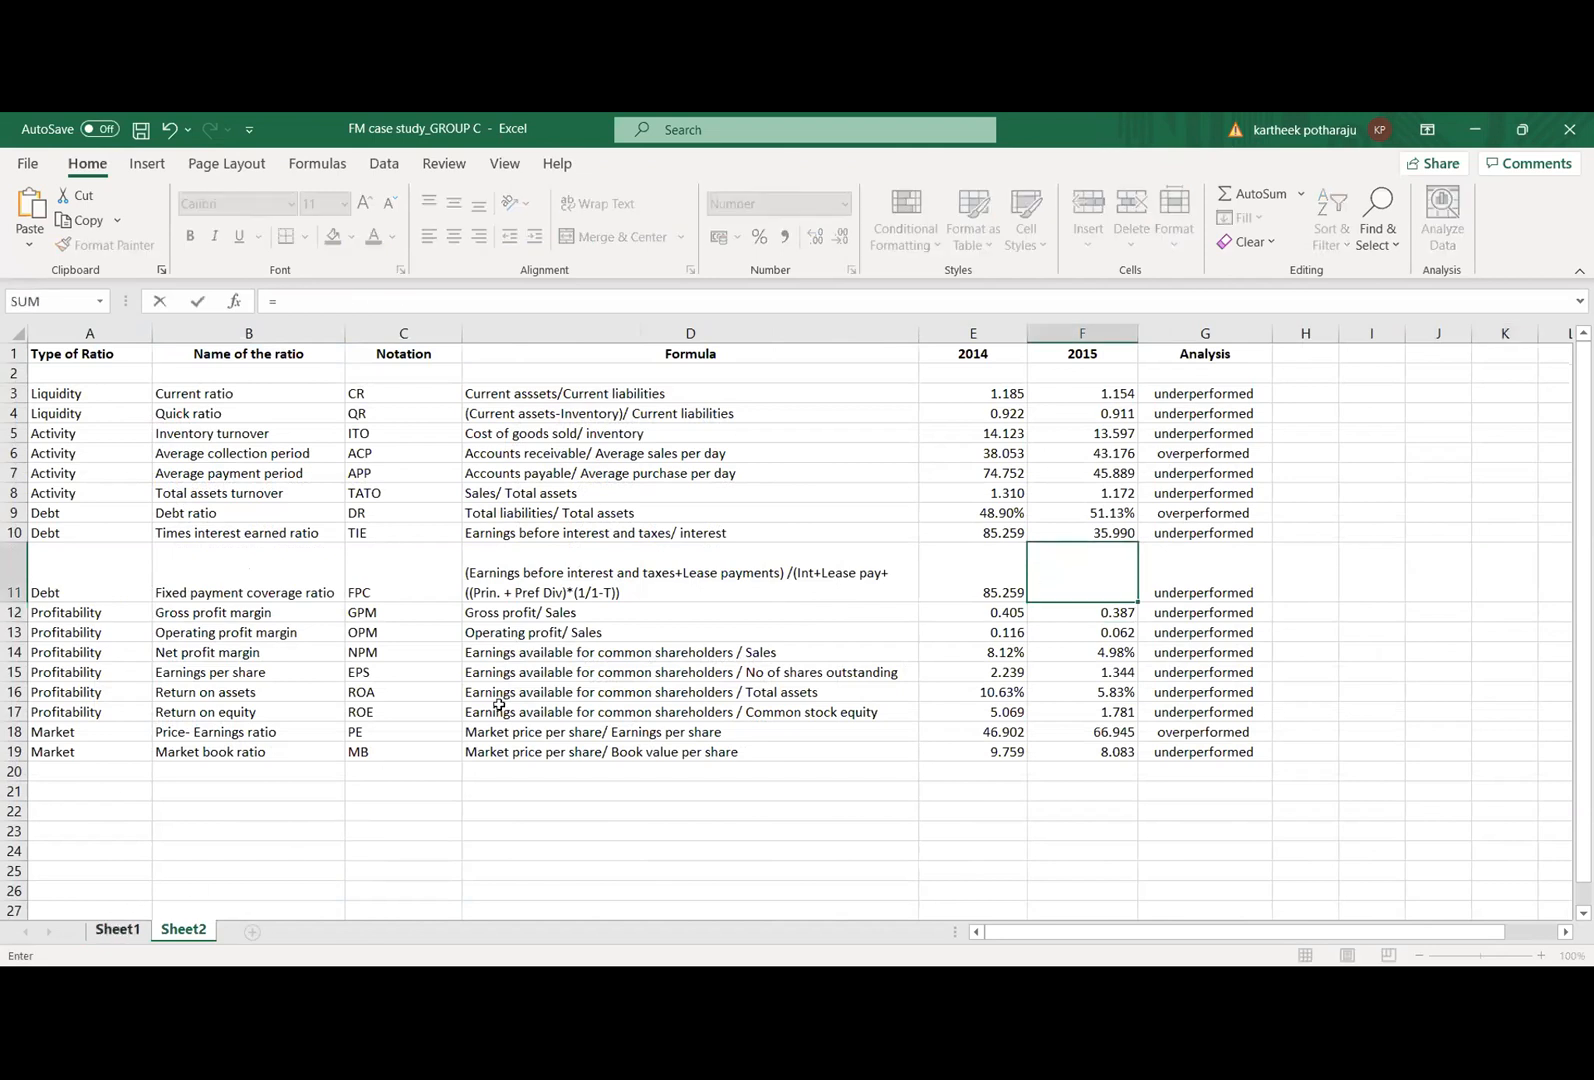
key(ctrl+Page_Up)
click(577, 614)
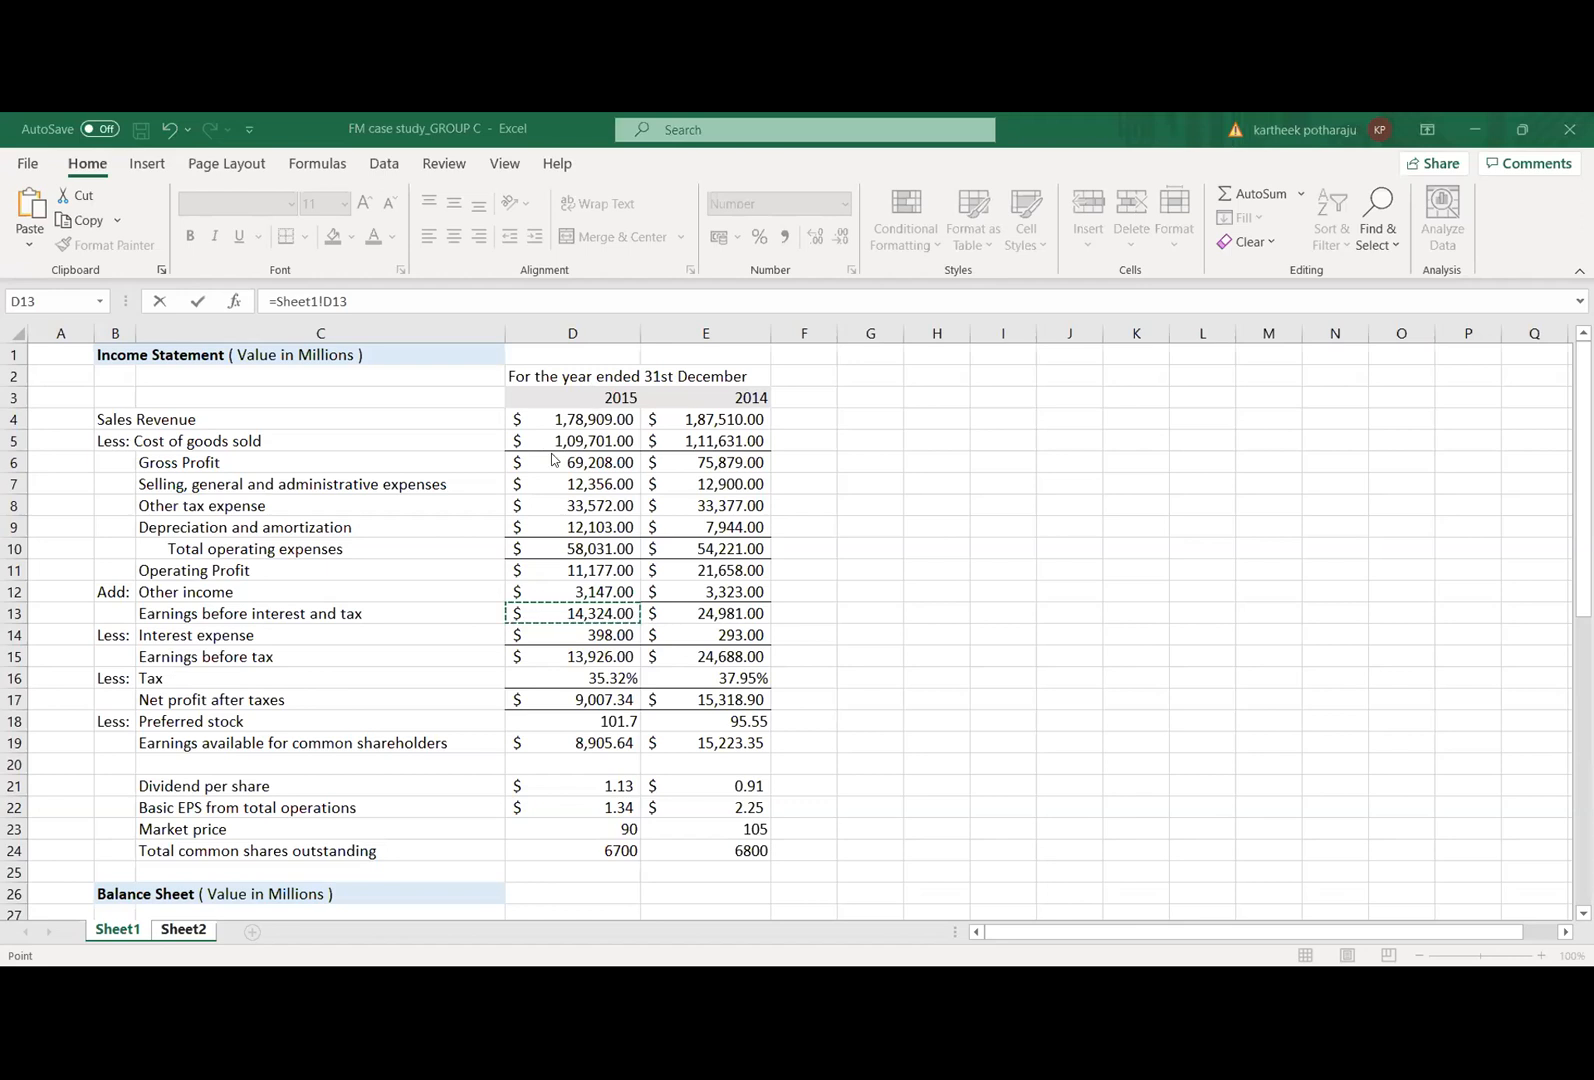
click(426, 296)
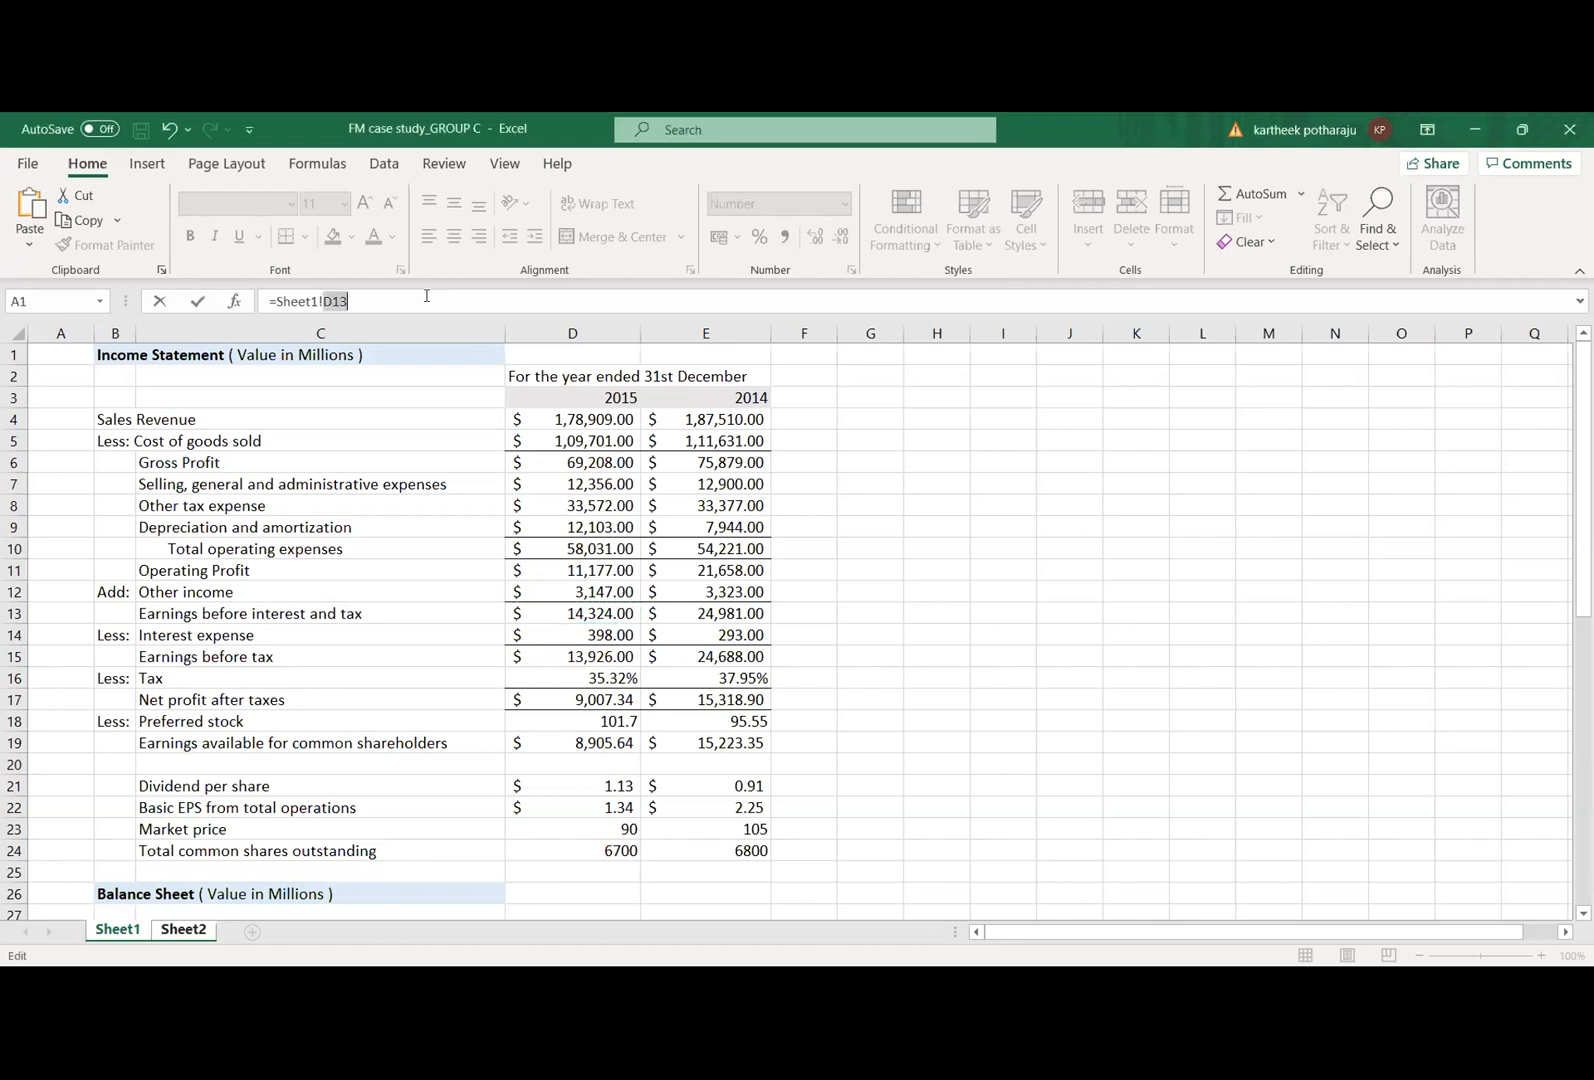
text(+)
text(0))
click(279, 300)
text(()
Step: Append the denominator's first part /(Sheet1!D14+0+((0+0), using 2015 interest expense and zero lease, principal and preferred dividend payments
click(376, 303)
text(()
click(552, 636)
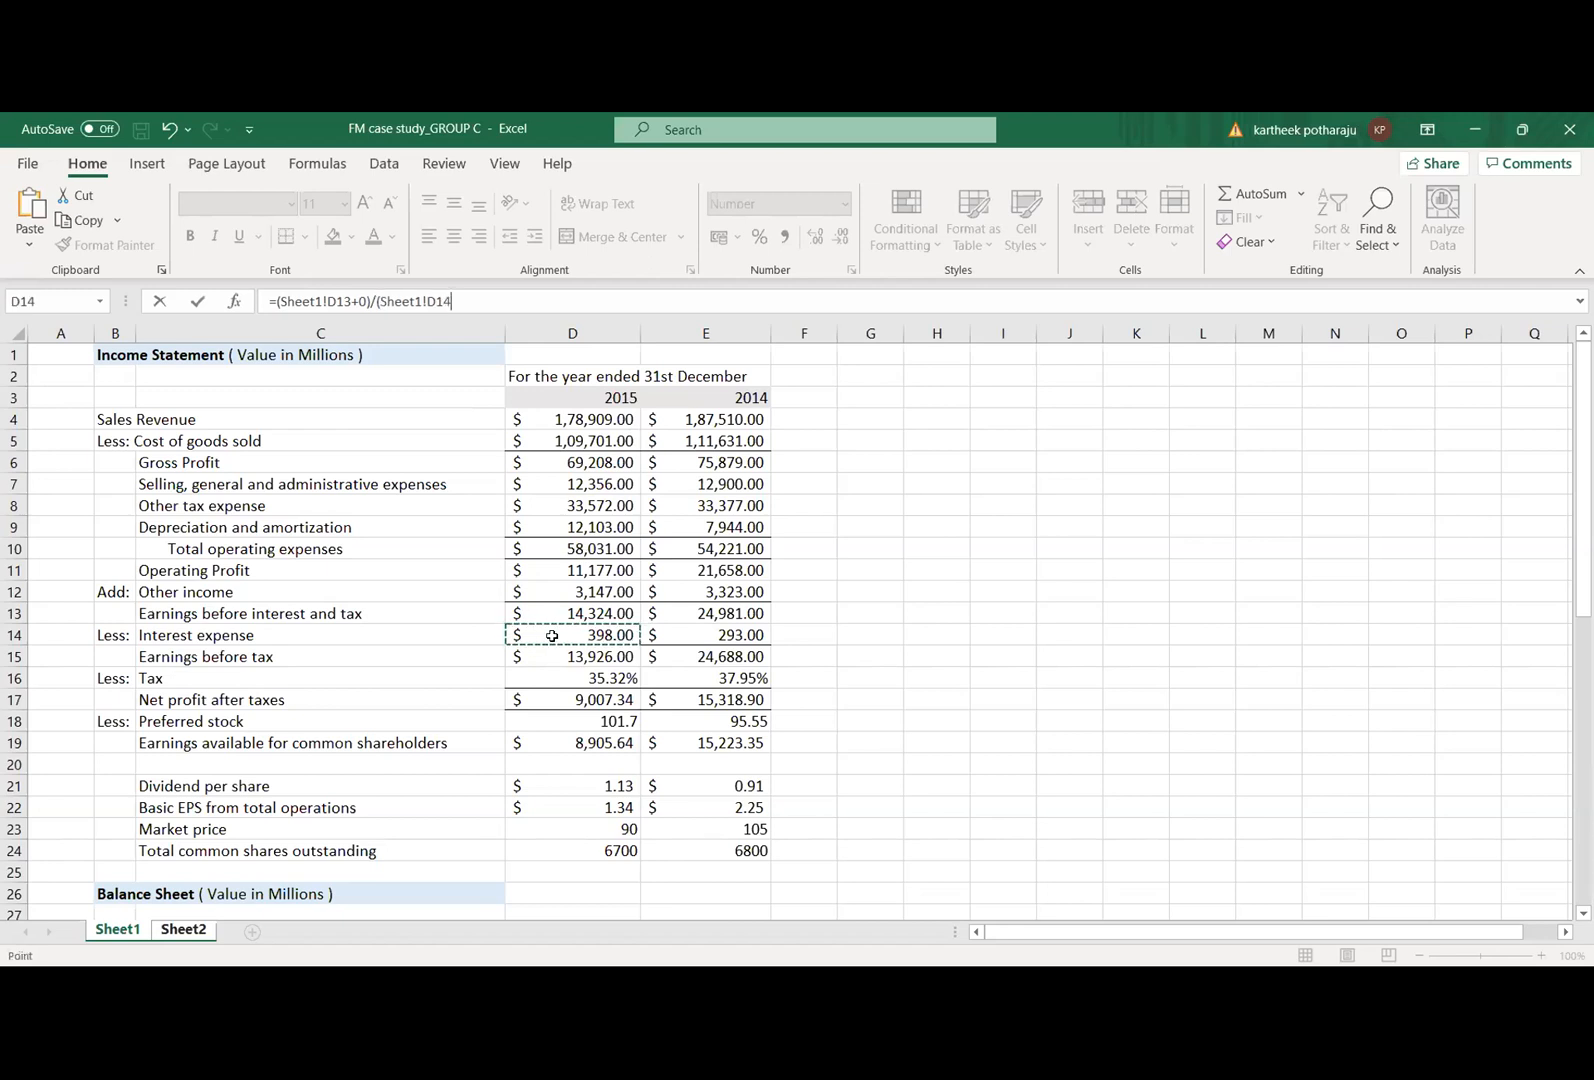
text(+0+((0+0))
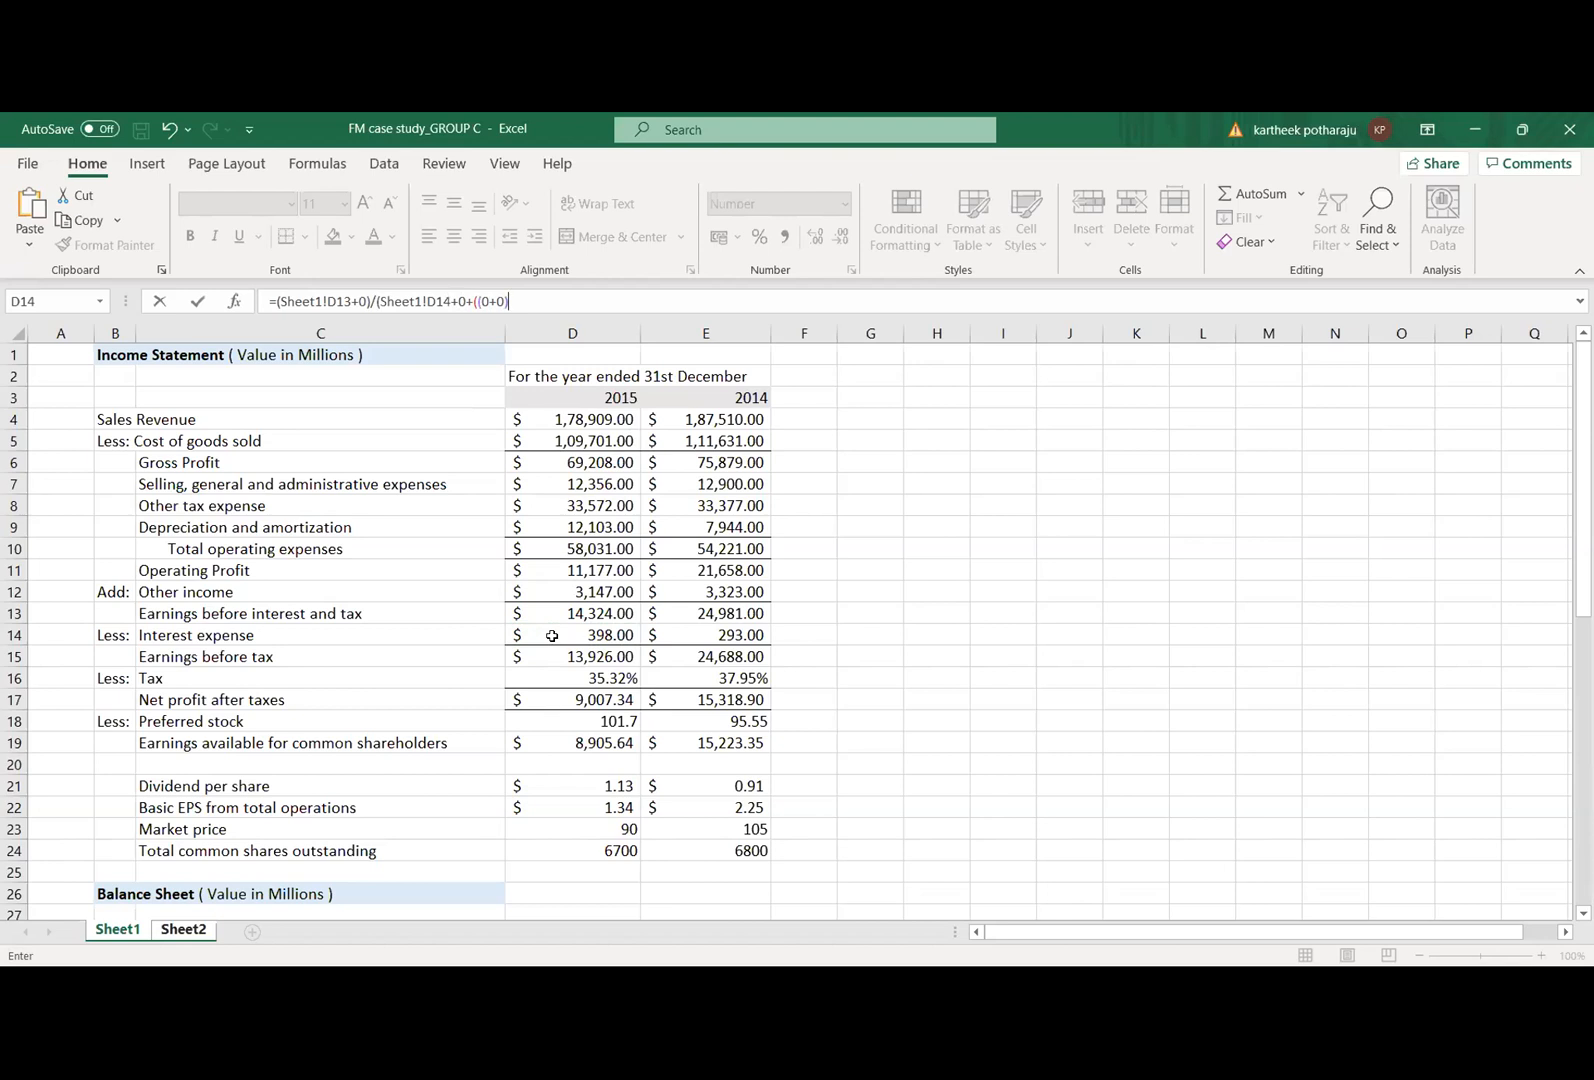
text(*(1/1-)
Step: Complete the denominator with the tax factor *(1/1-Sheet1!D16), referencing the 2015 tax rate, and close the remaining brackets
click(555, 673)
text()))
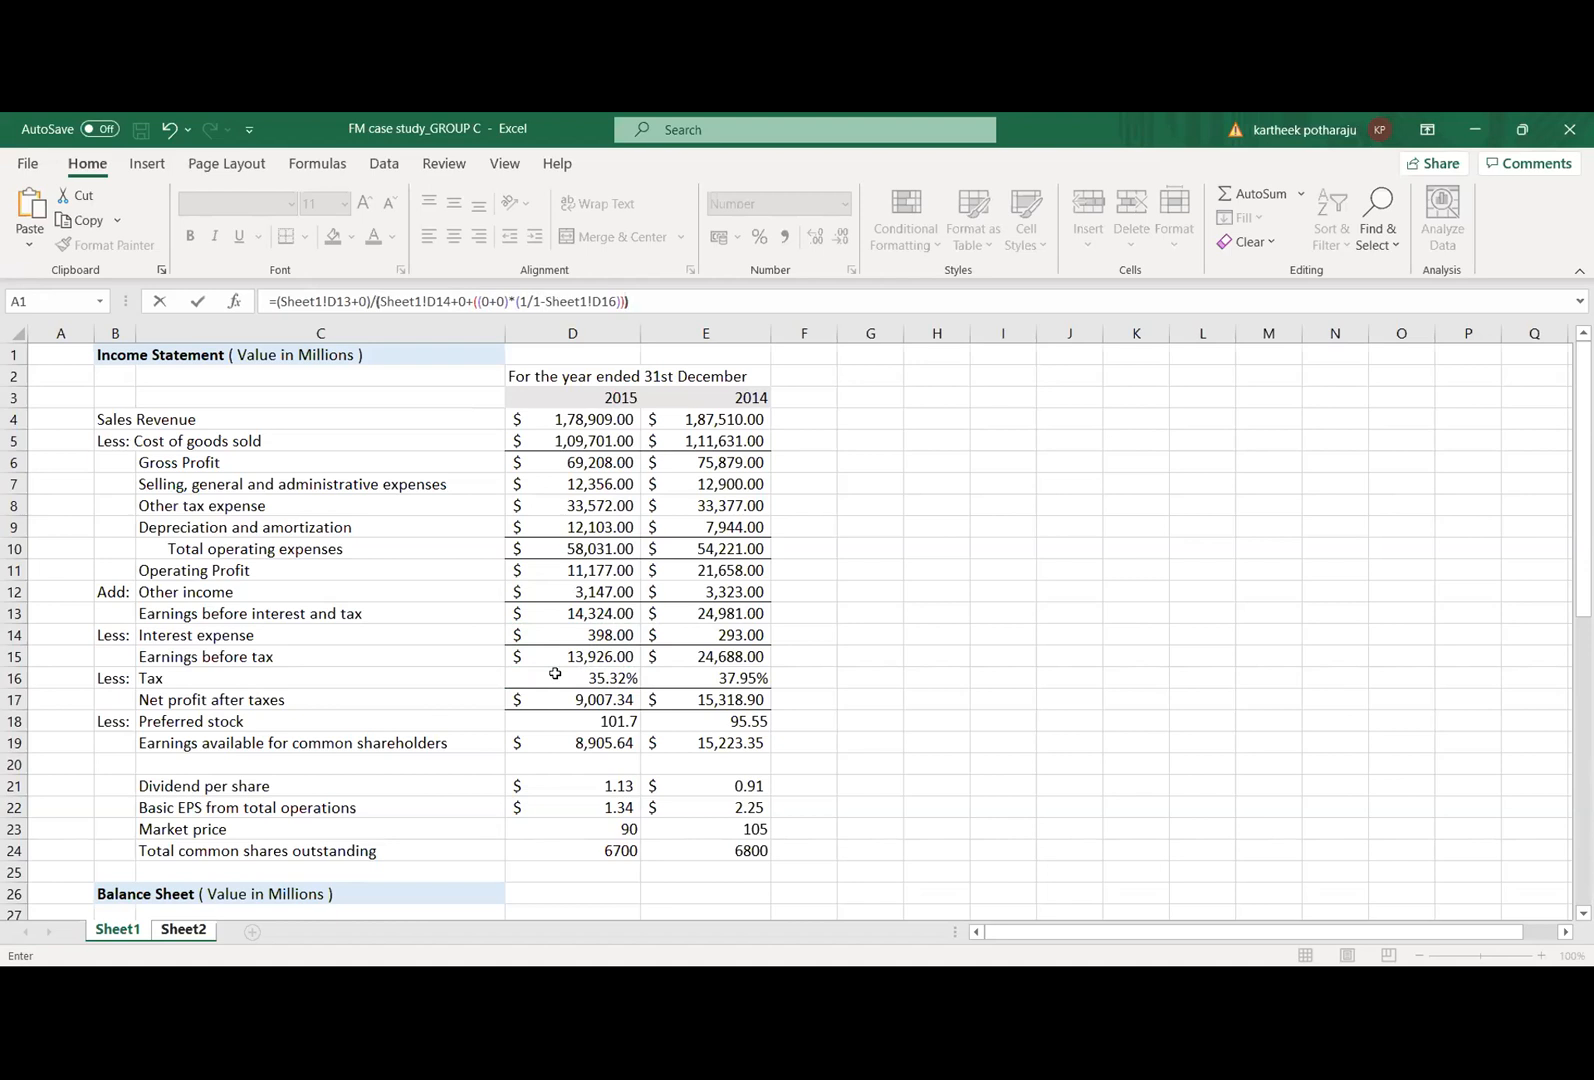
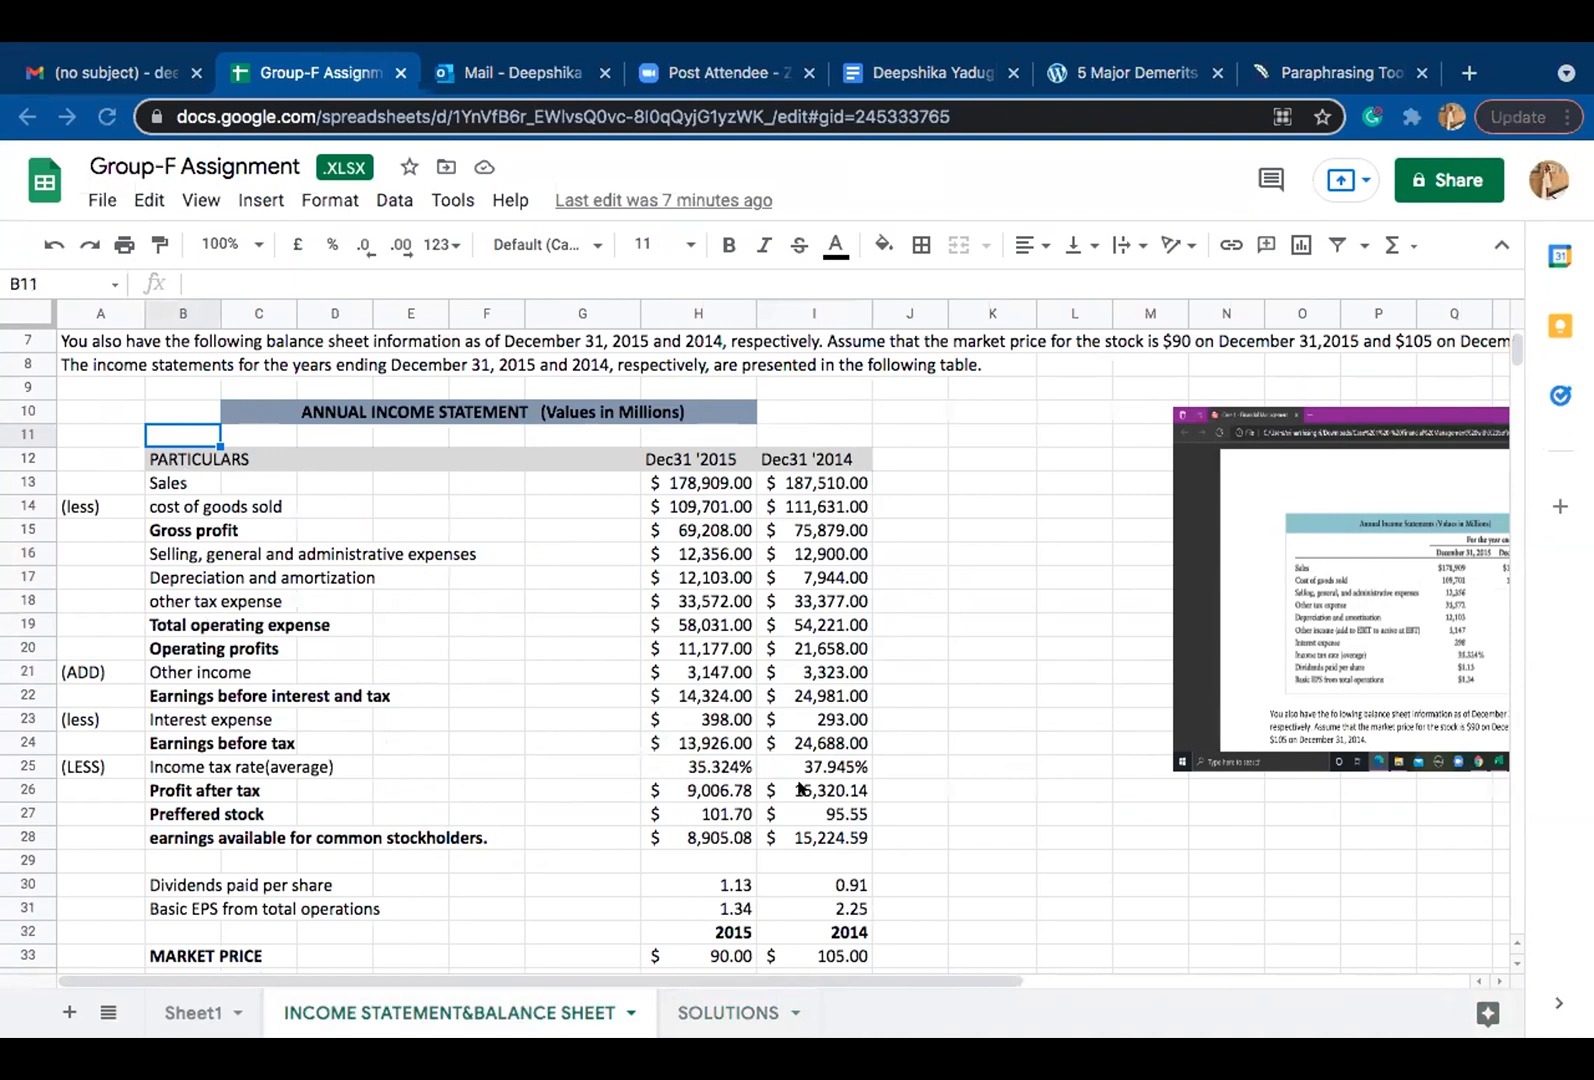
Step: Open the SOLUTIONS sheet of the Group-F Assignment workbook
click(710, 1015)
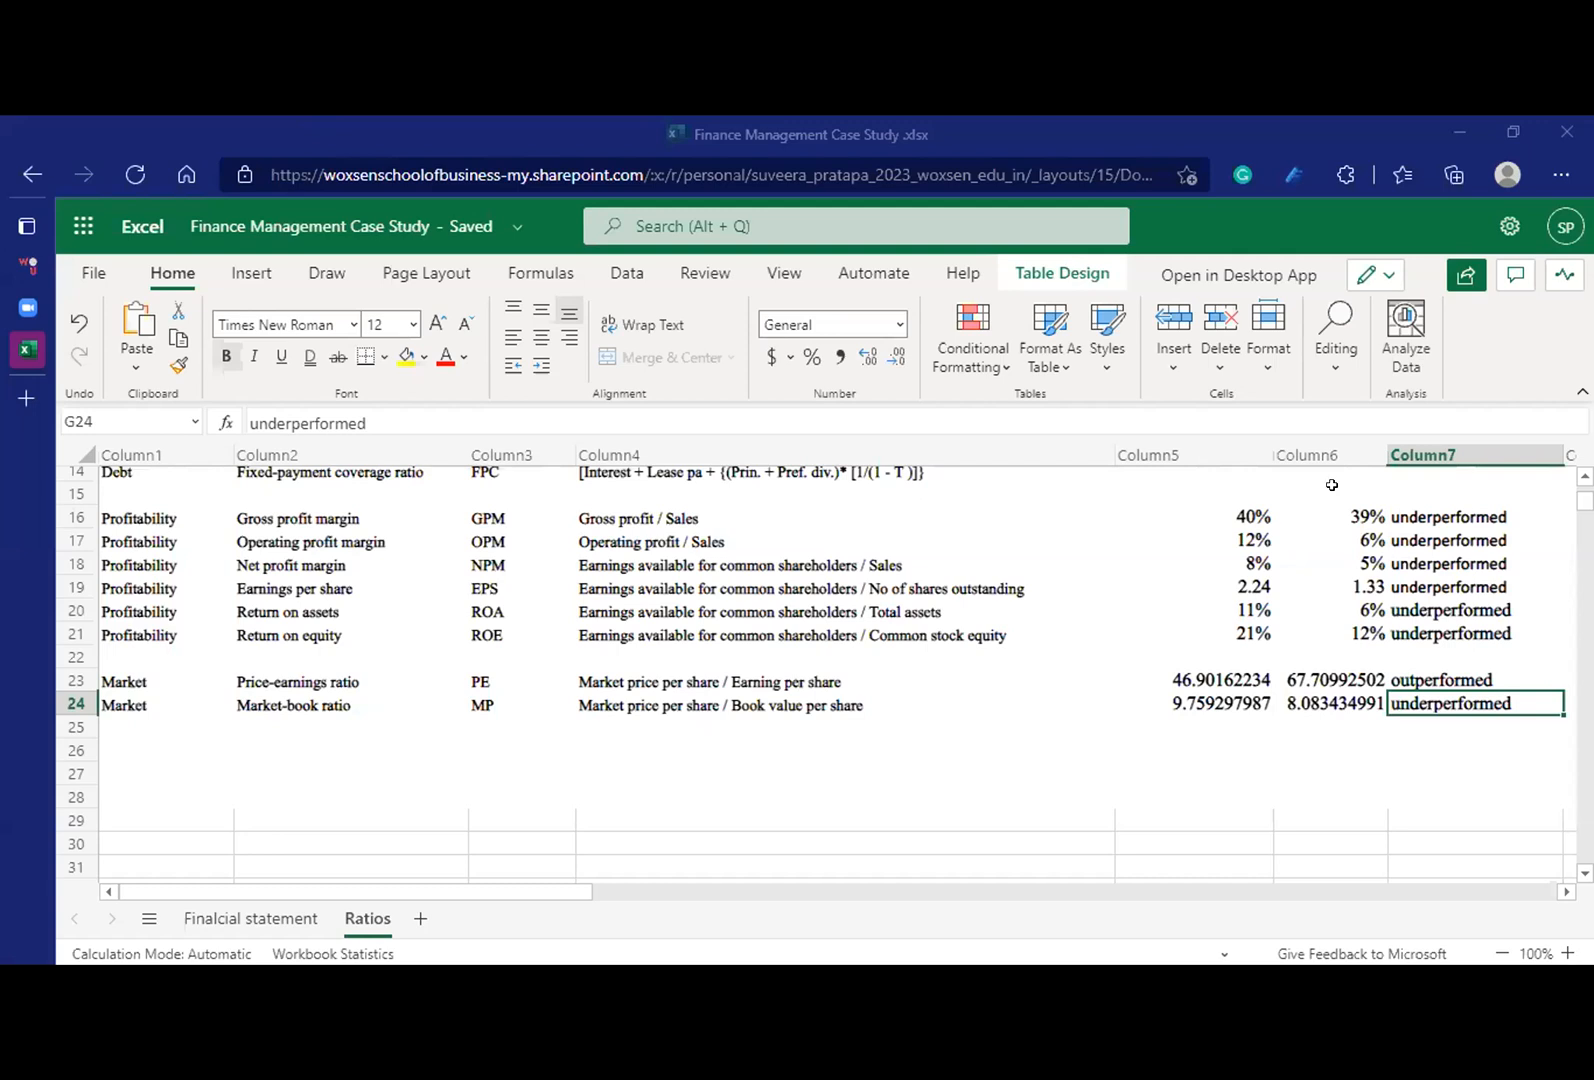
Step: In the Finance Management Case Study workbook, check the 2015 price-earnings ratio in F23, view the Finalcial statement sheet and return to Ratios
click(1335, 683)
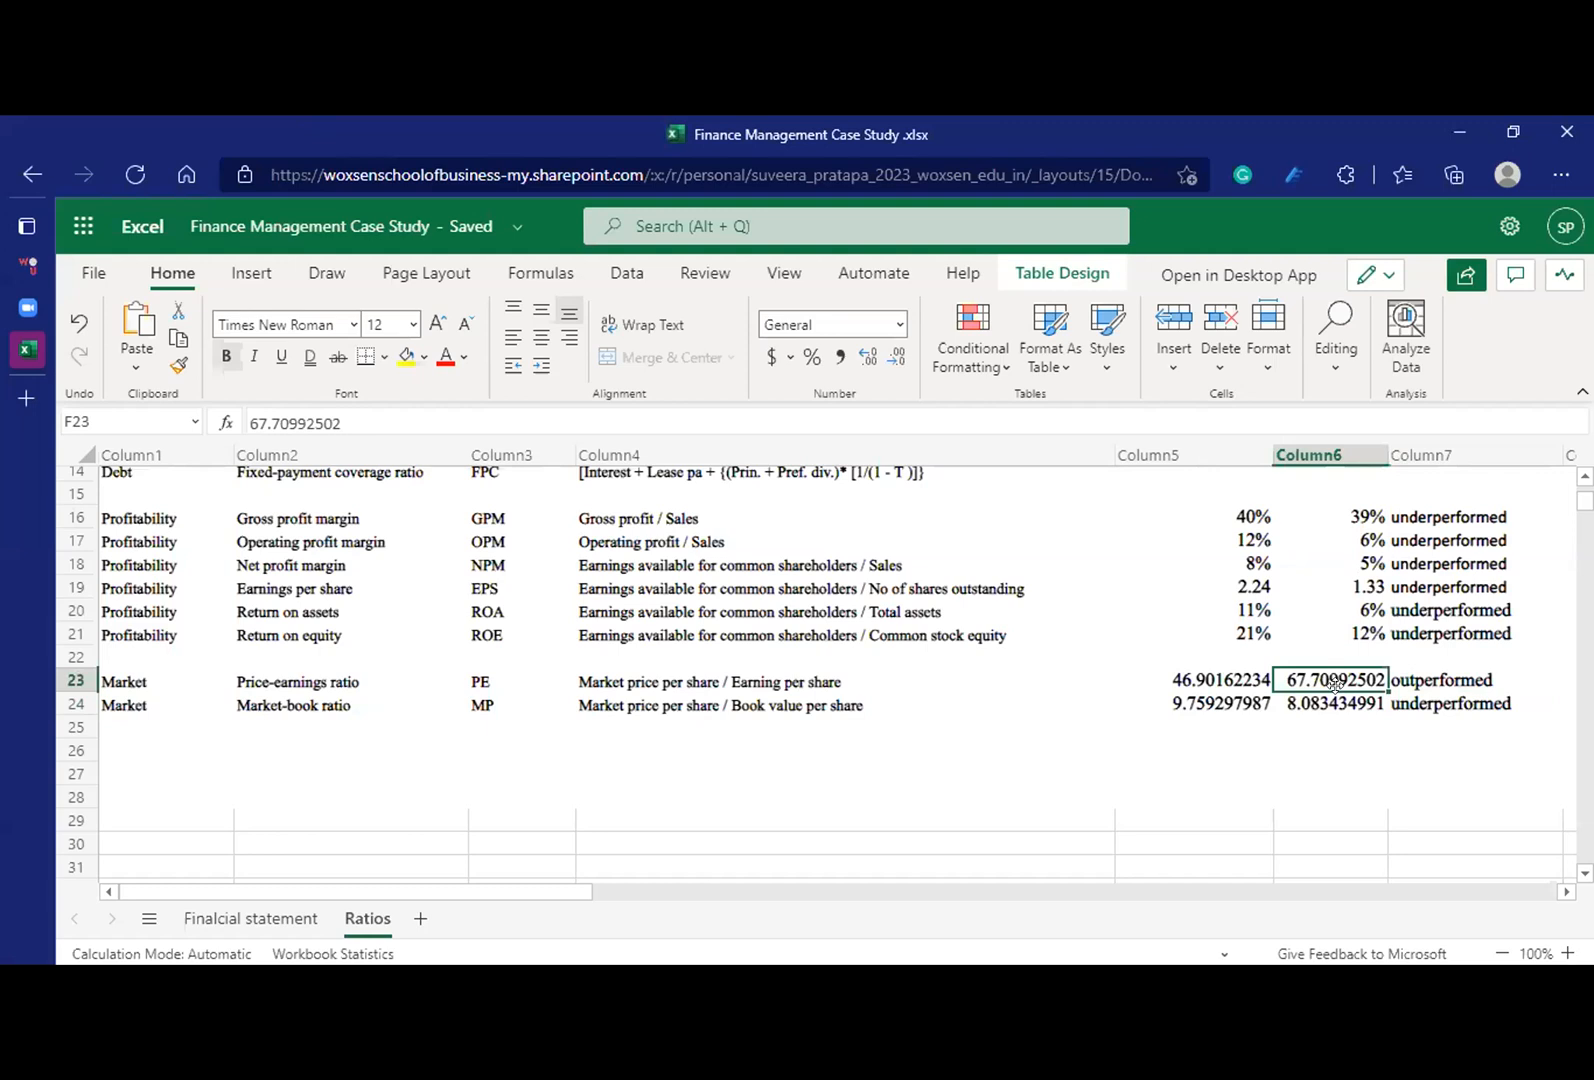
click(271, 913)
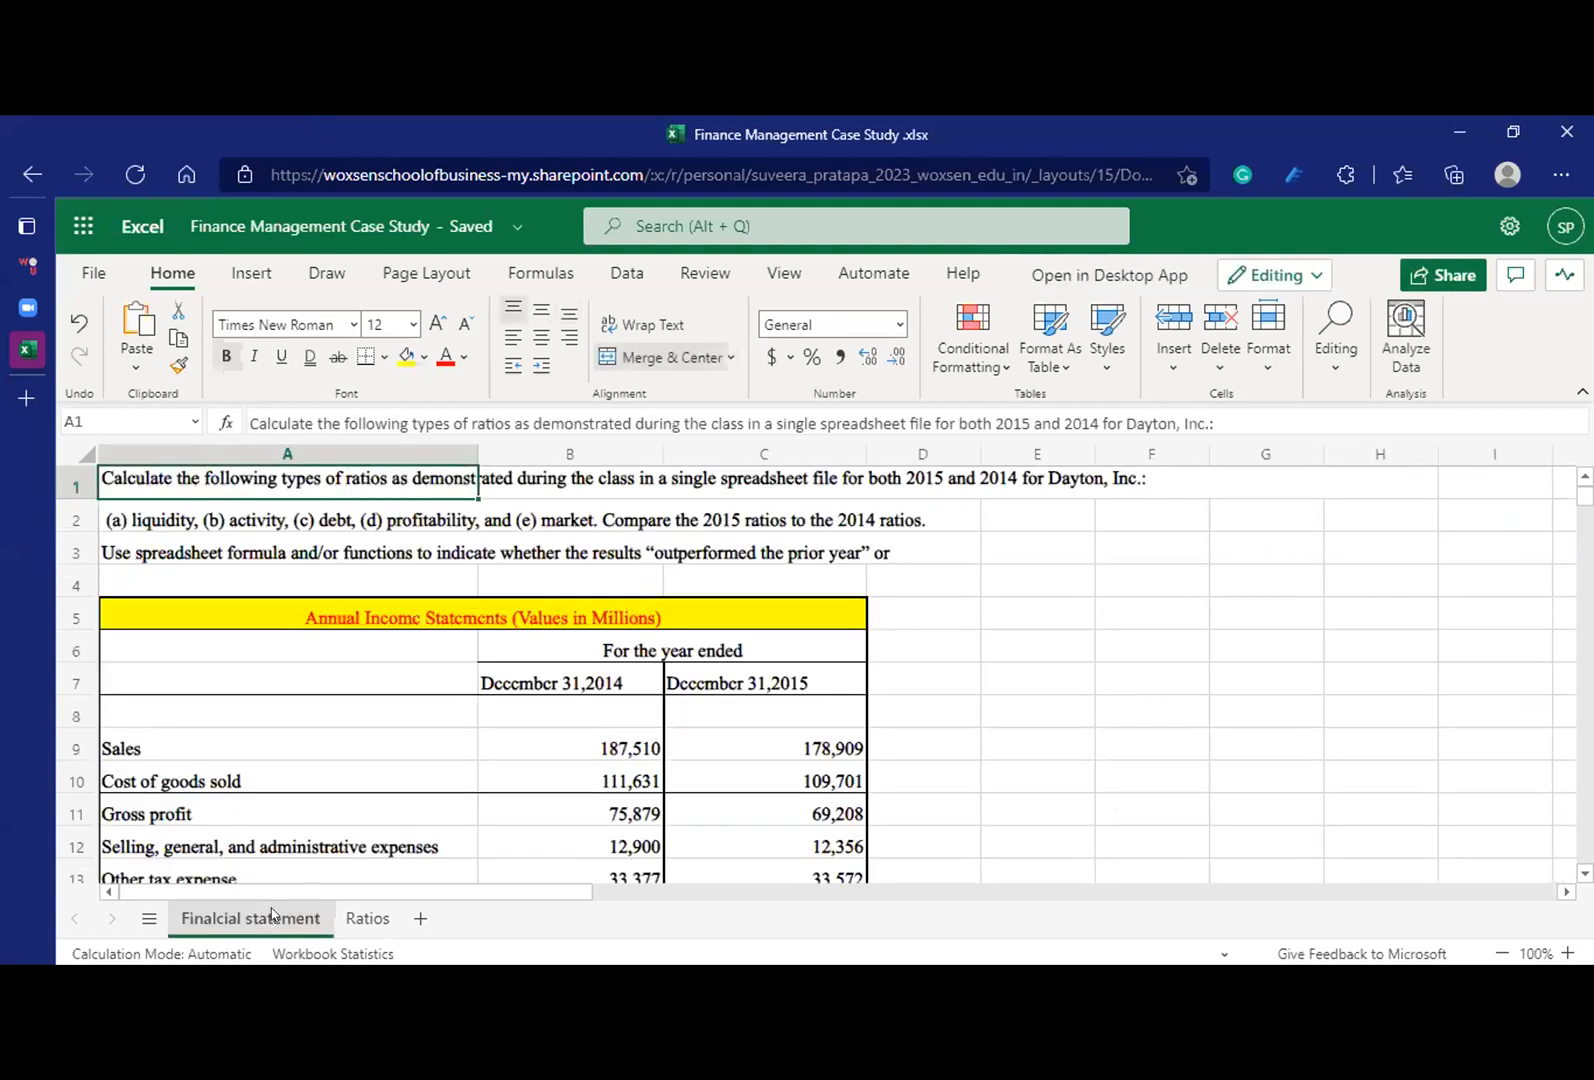
key(Down)
key(Down)
key(Down)
key(Down)
key(Down)
key(Down)
key(Down)
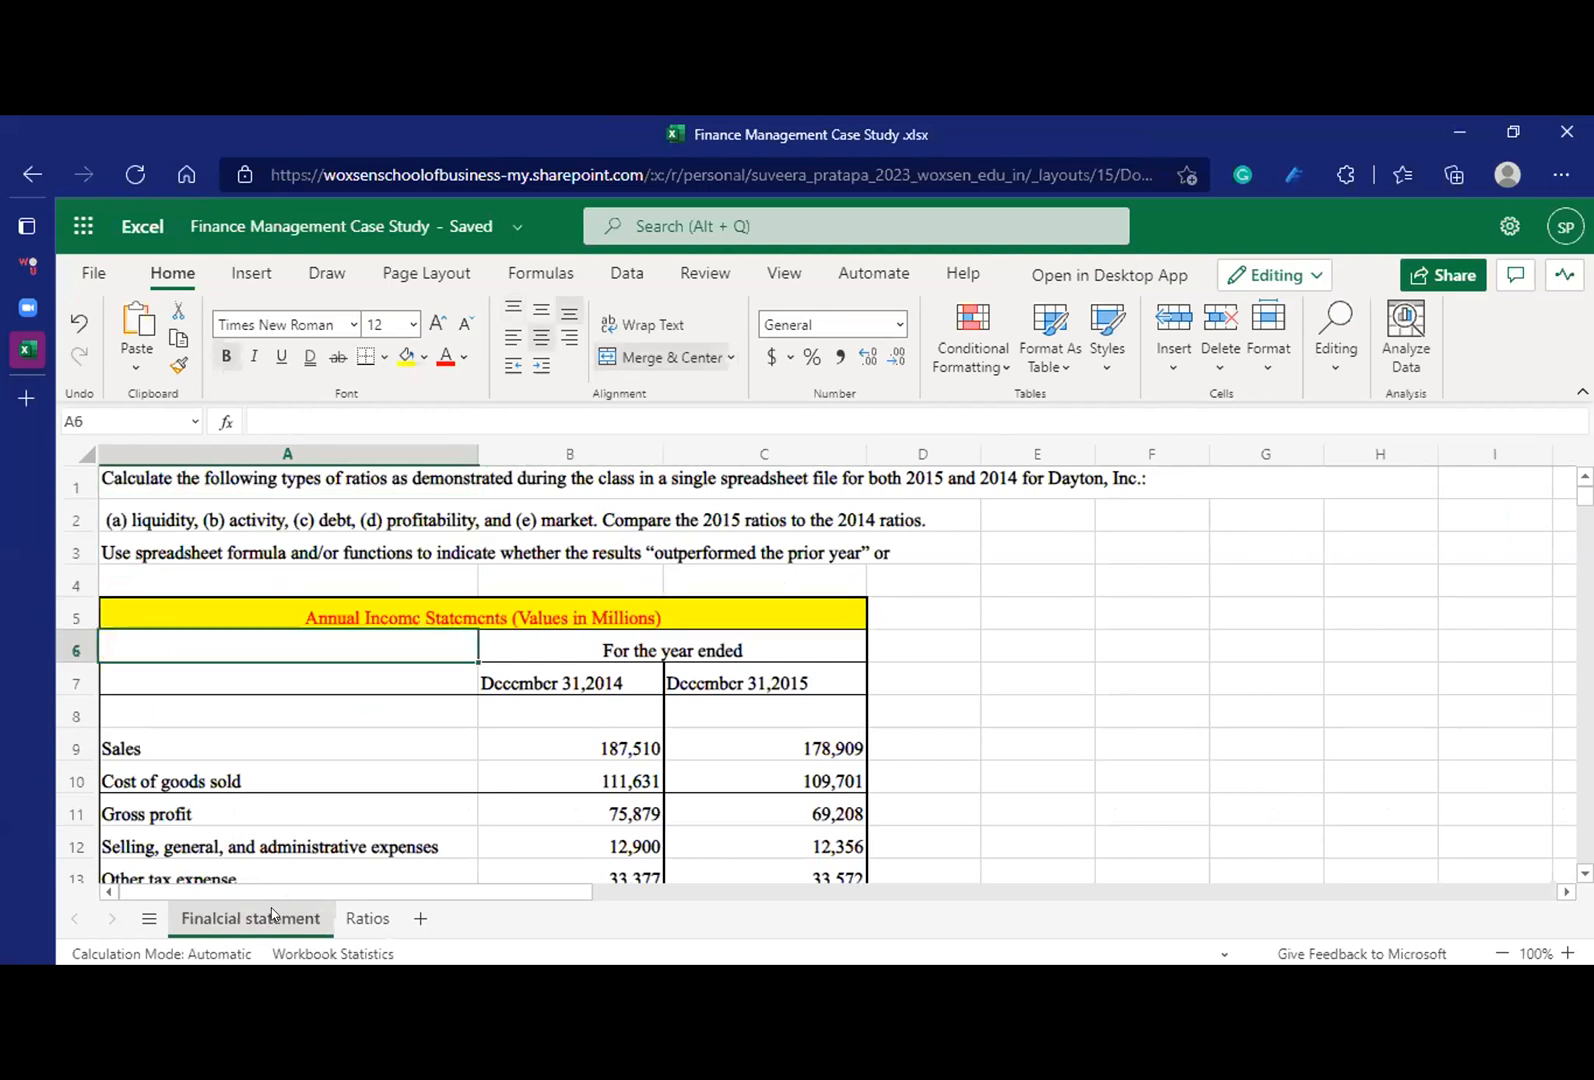
click(355, 920)
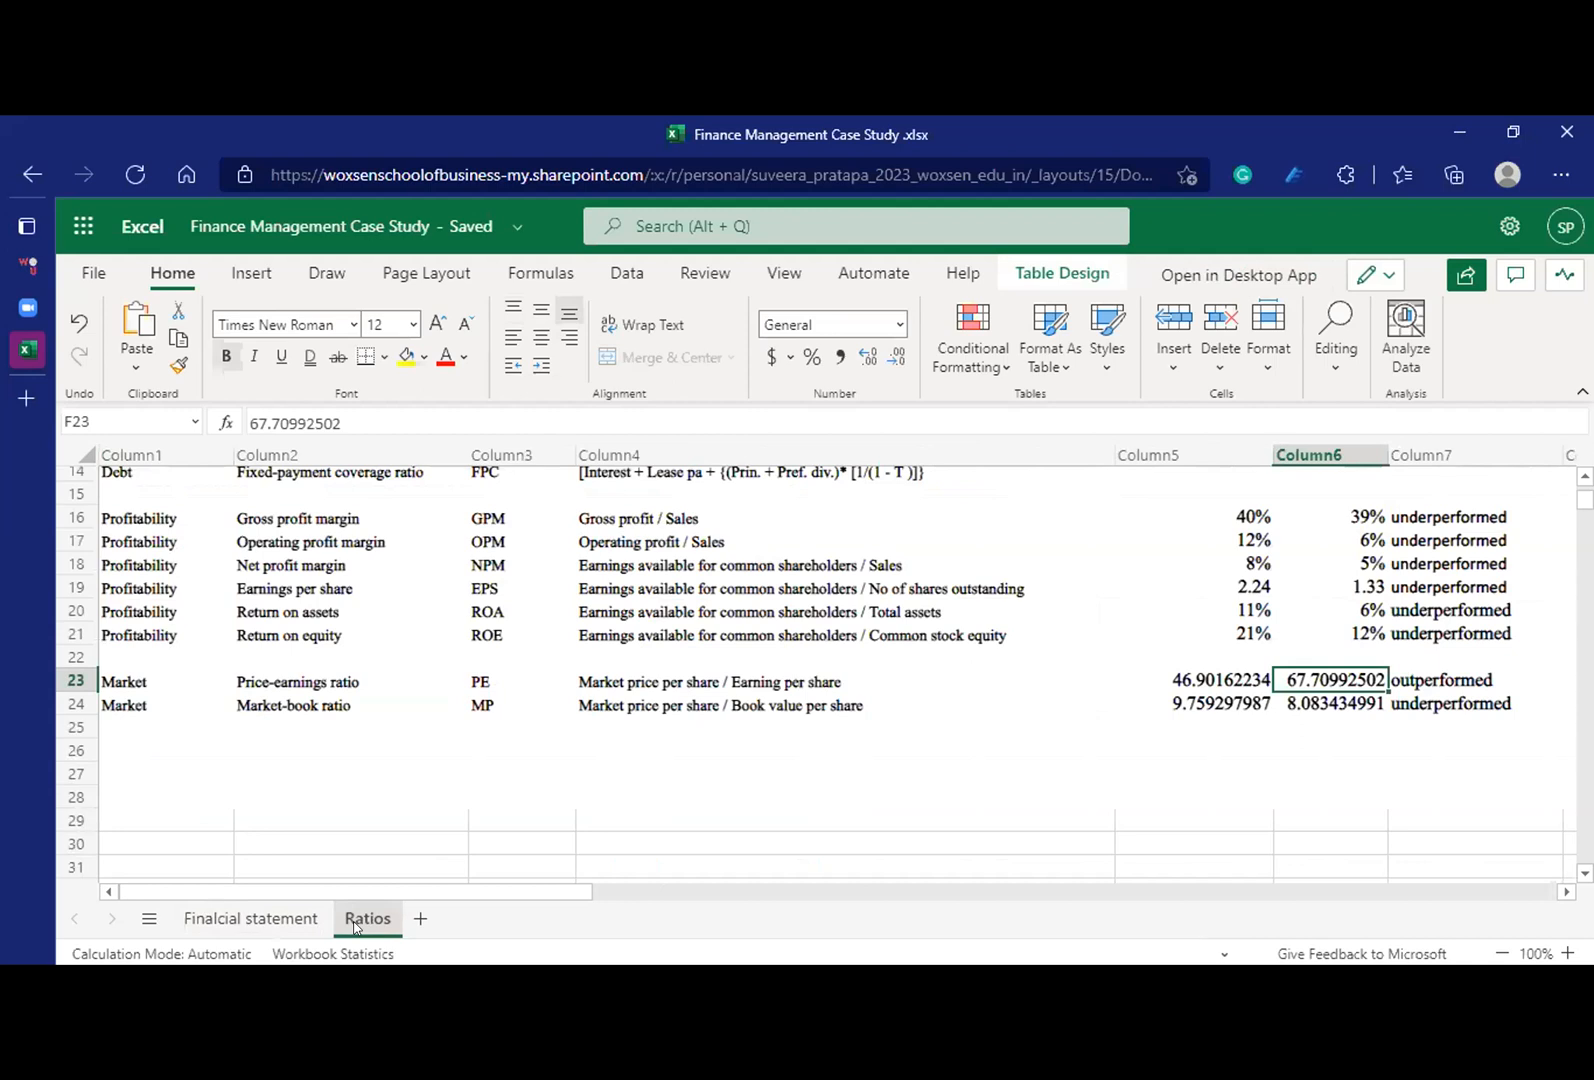
right_click(1303, 673)
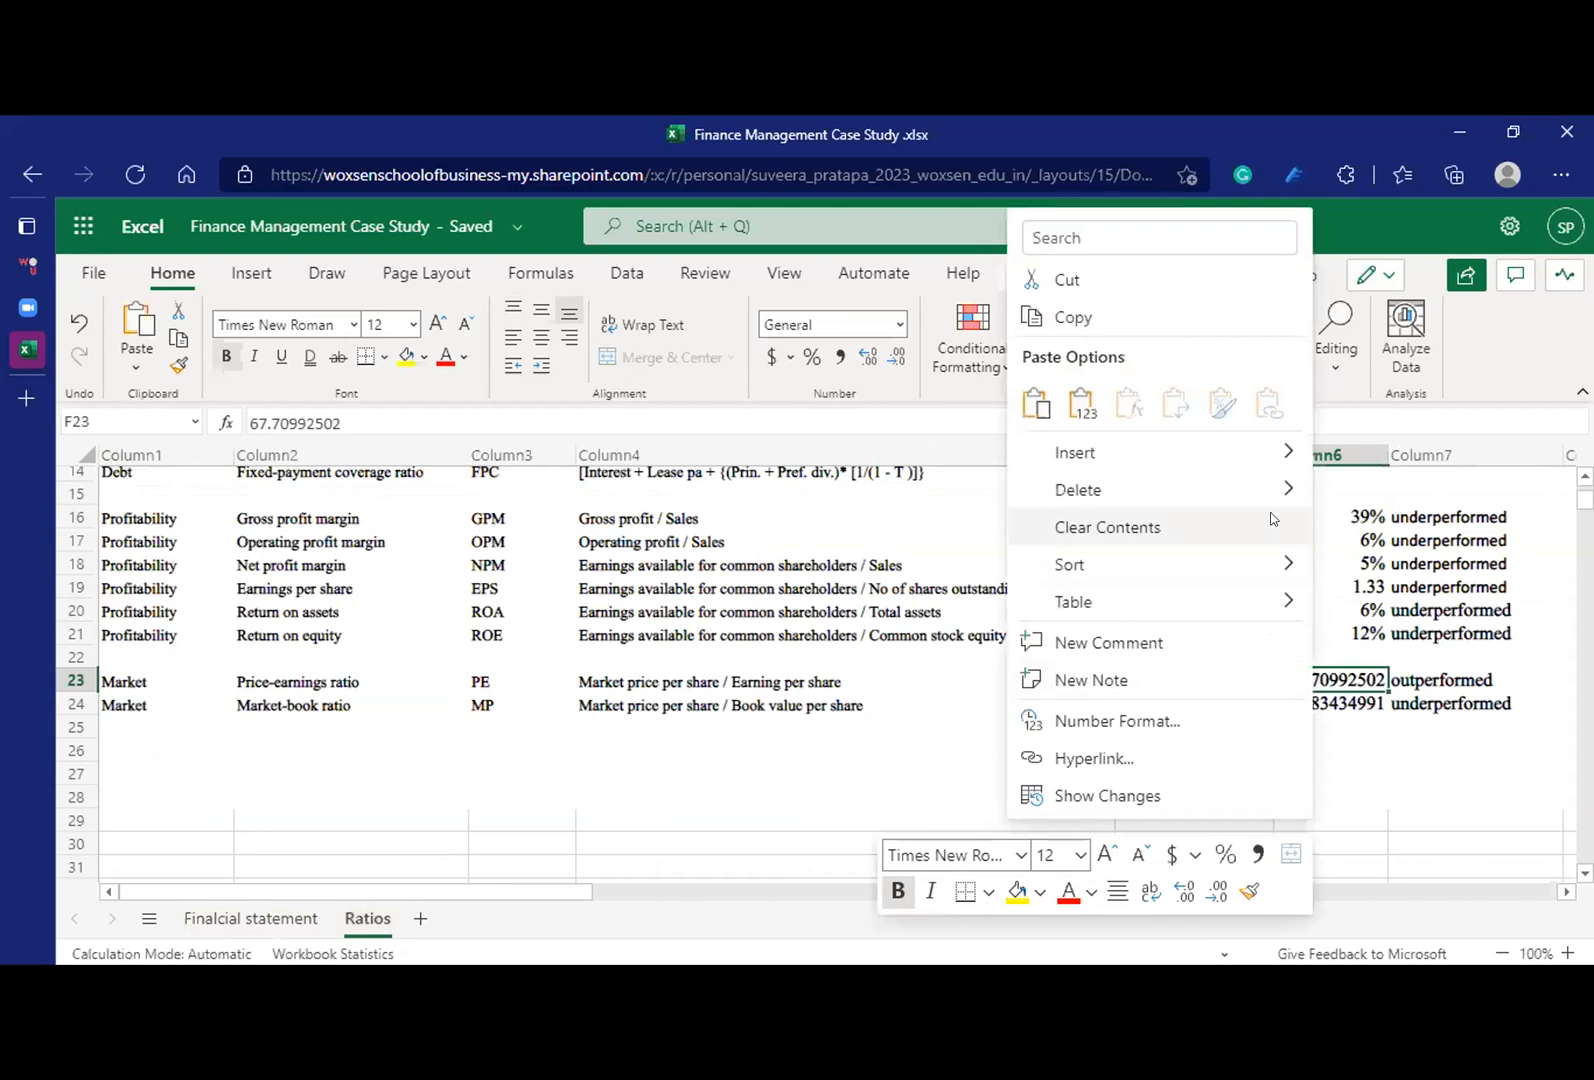
click(1157, 278)
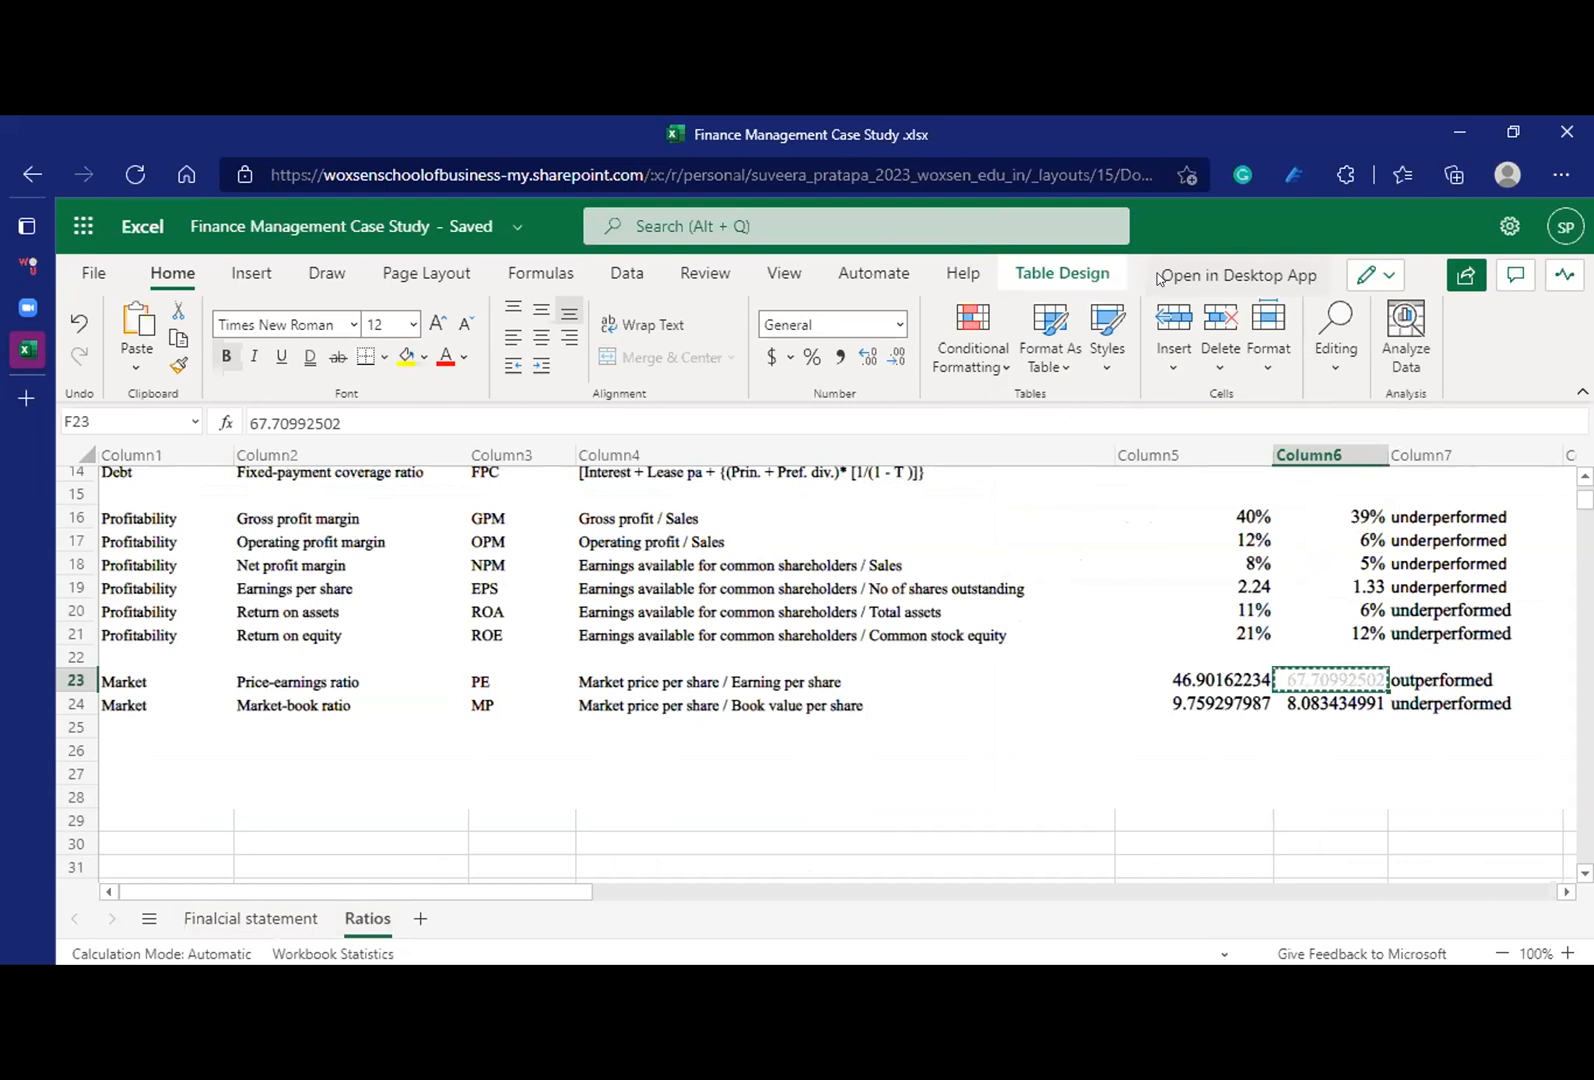
double_click(1313, 680)
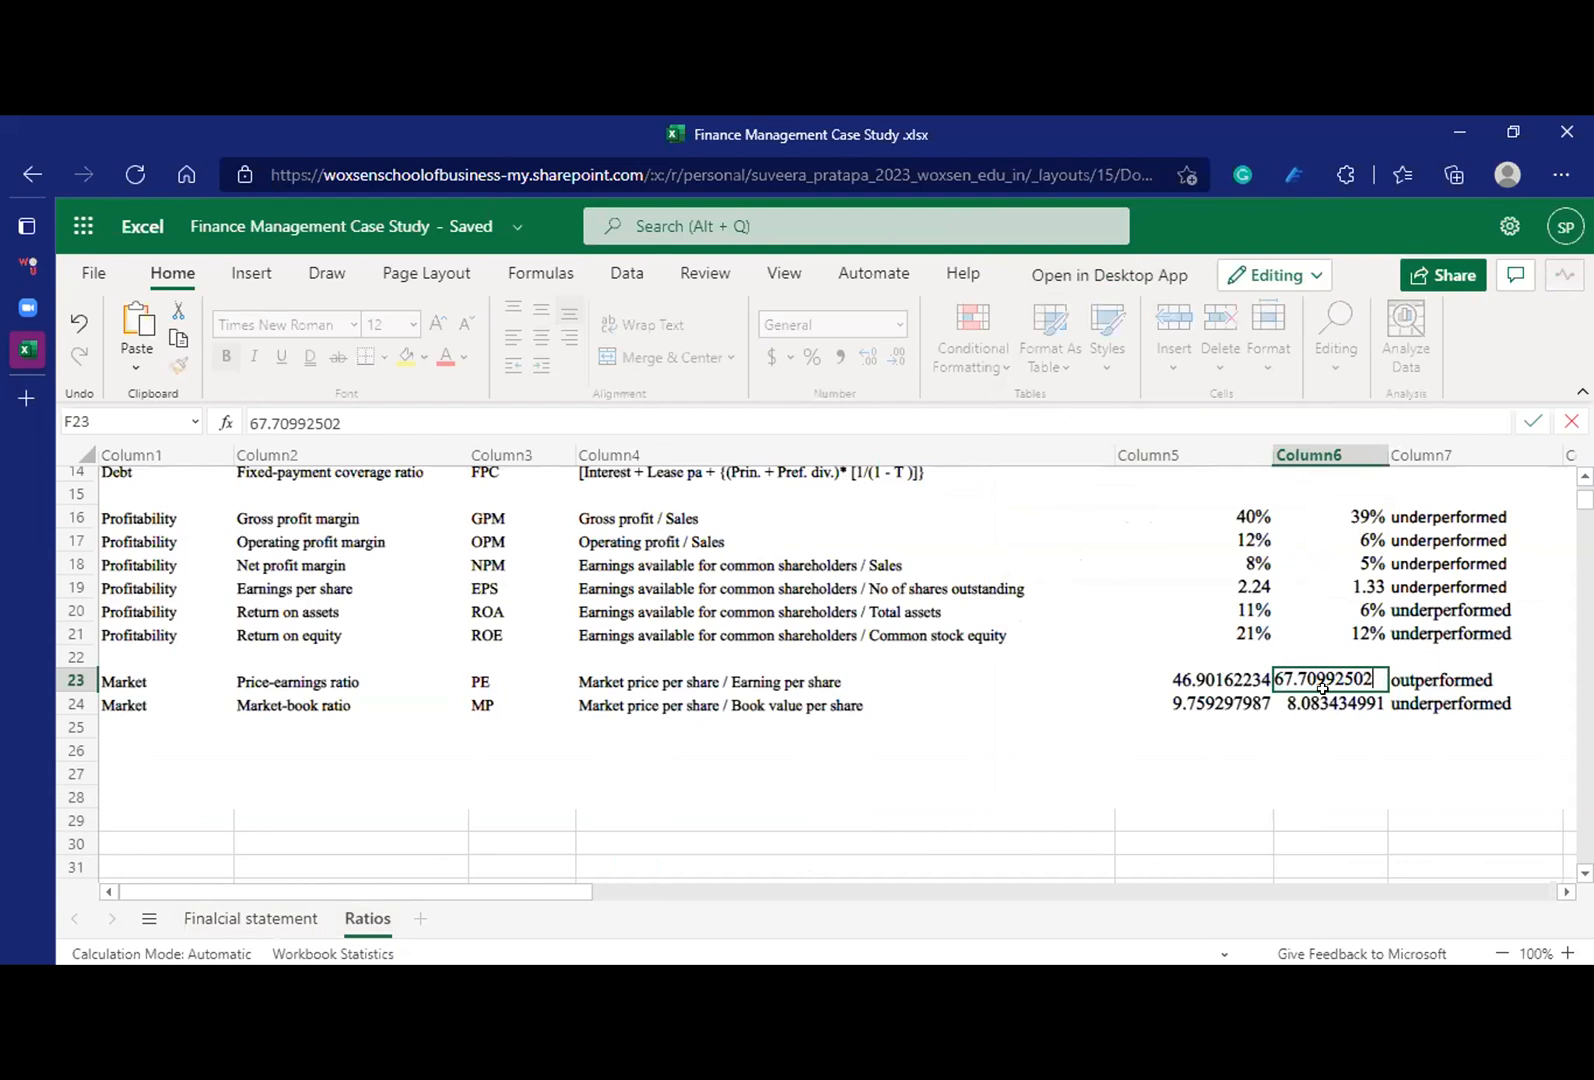
key(Return)
Step: Inspect the contents of the price-earnings and market-book ratio cells on the Ratios sheet for an underlying formula
click(1323, 679)
double_click(1323, 679)
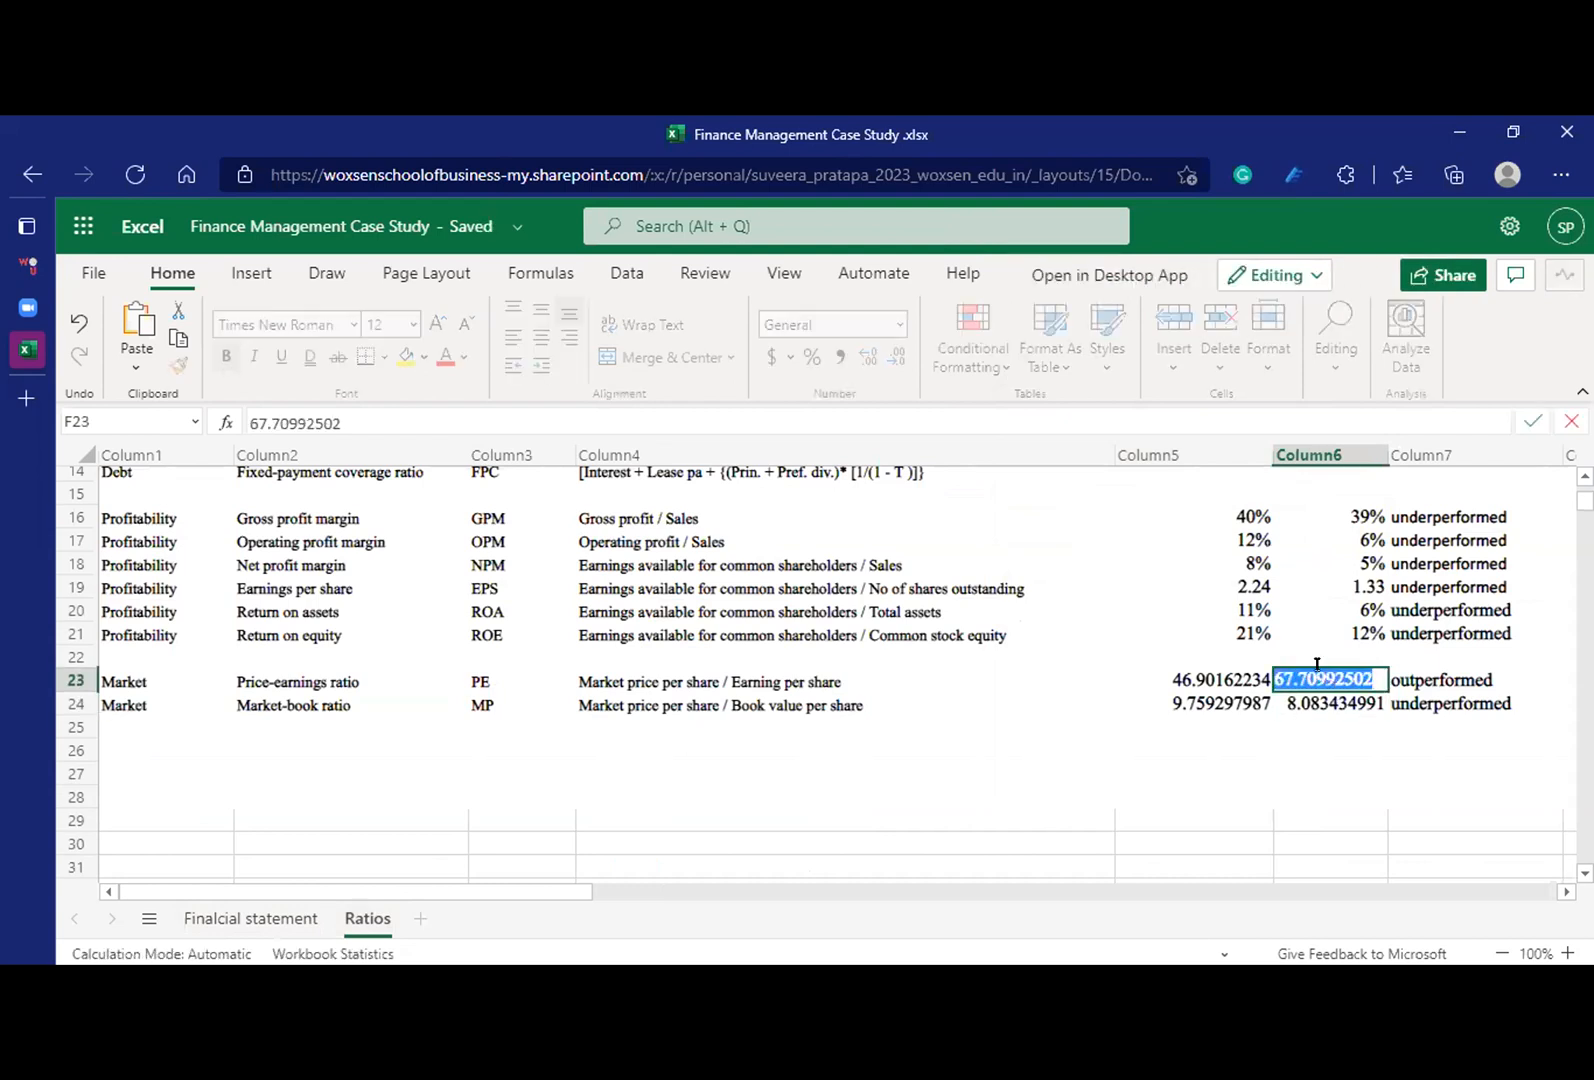
click(1303, 632)
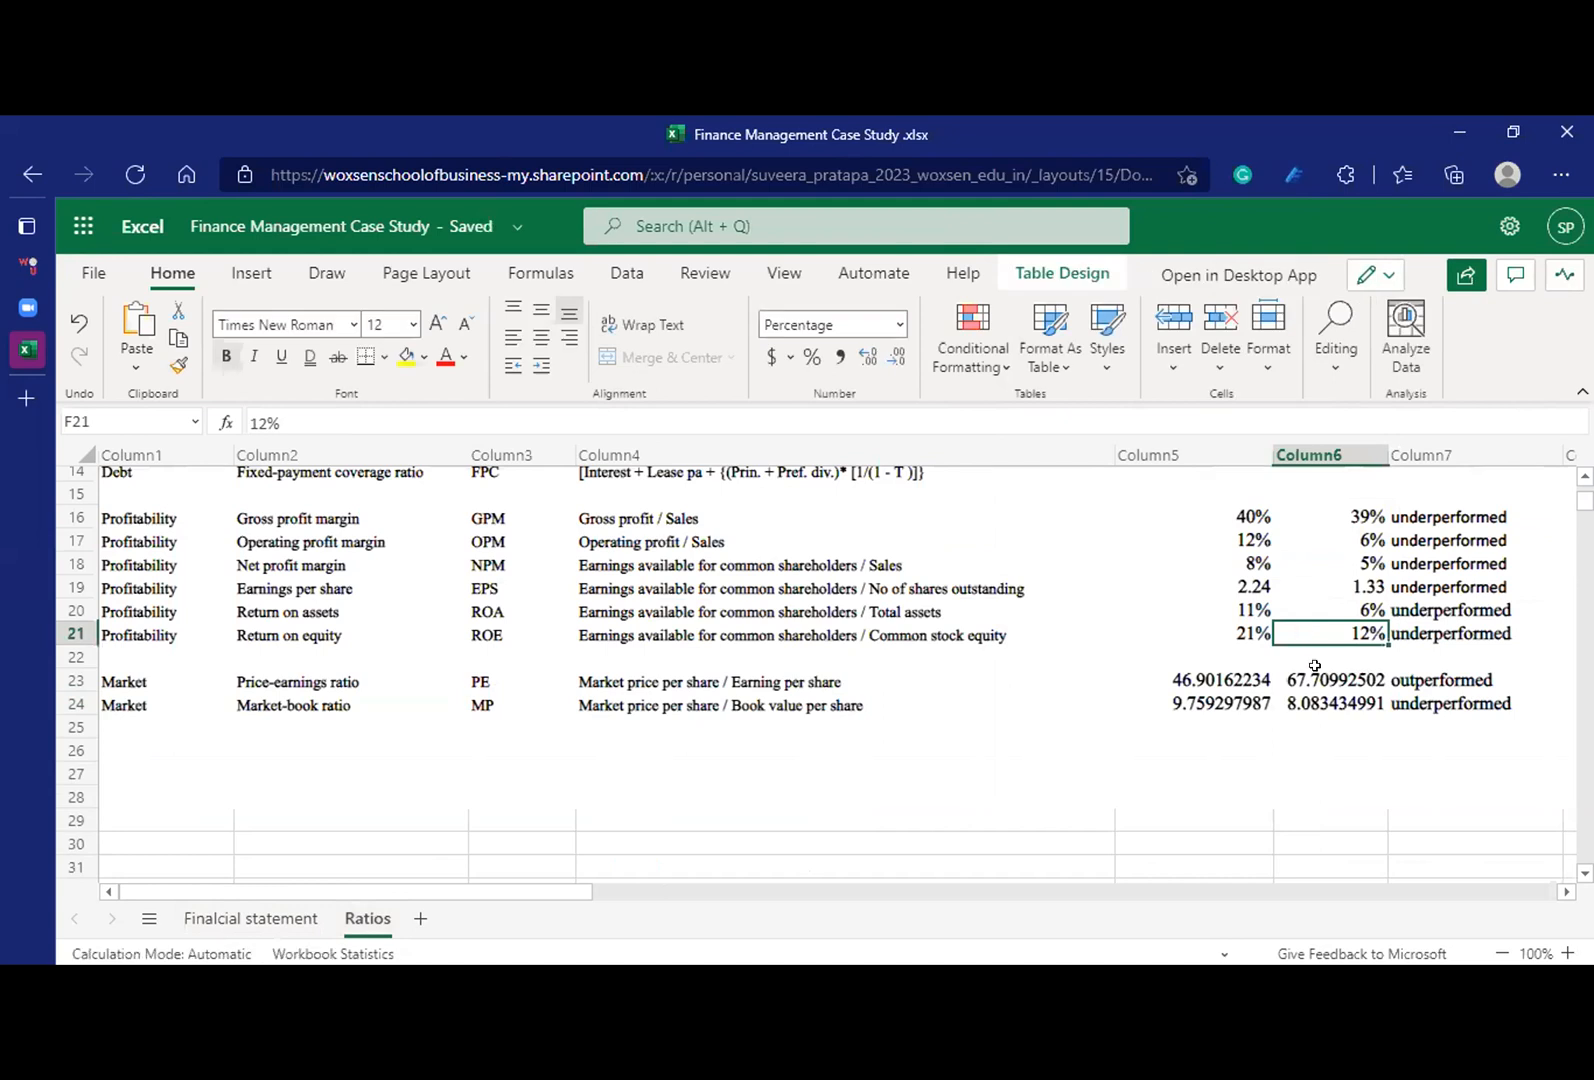
click(1314, 675)
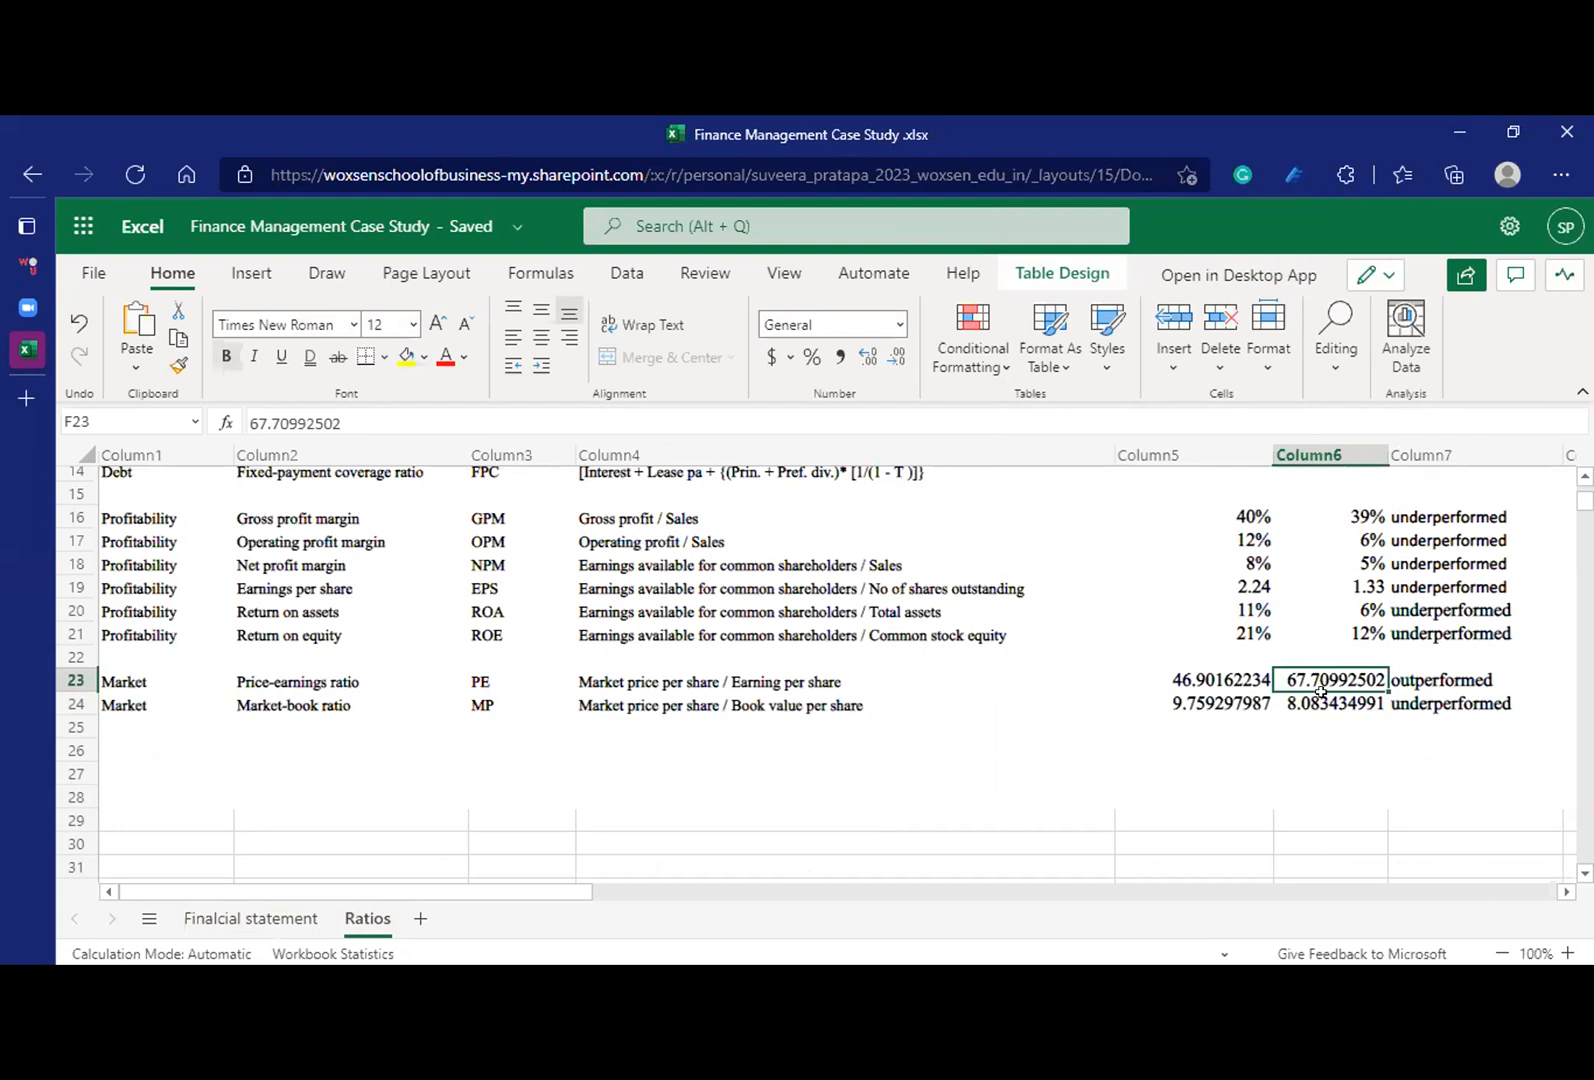
click(1320, 694)
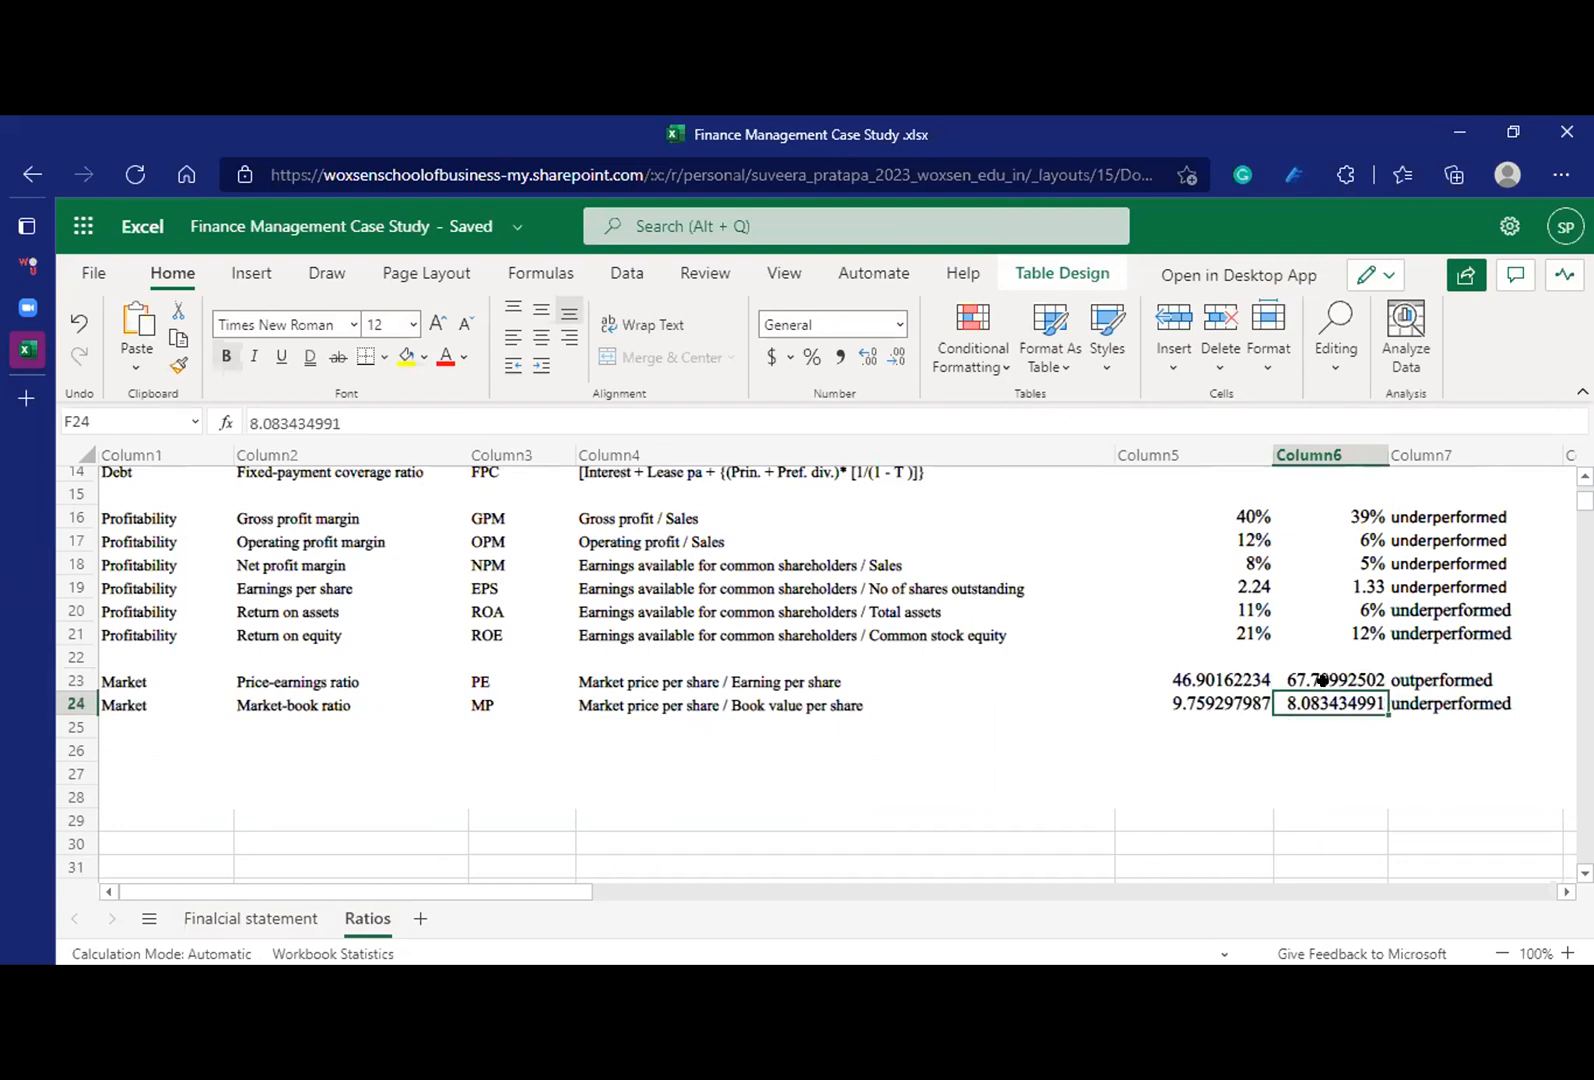
click(1323, 680)
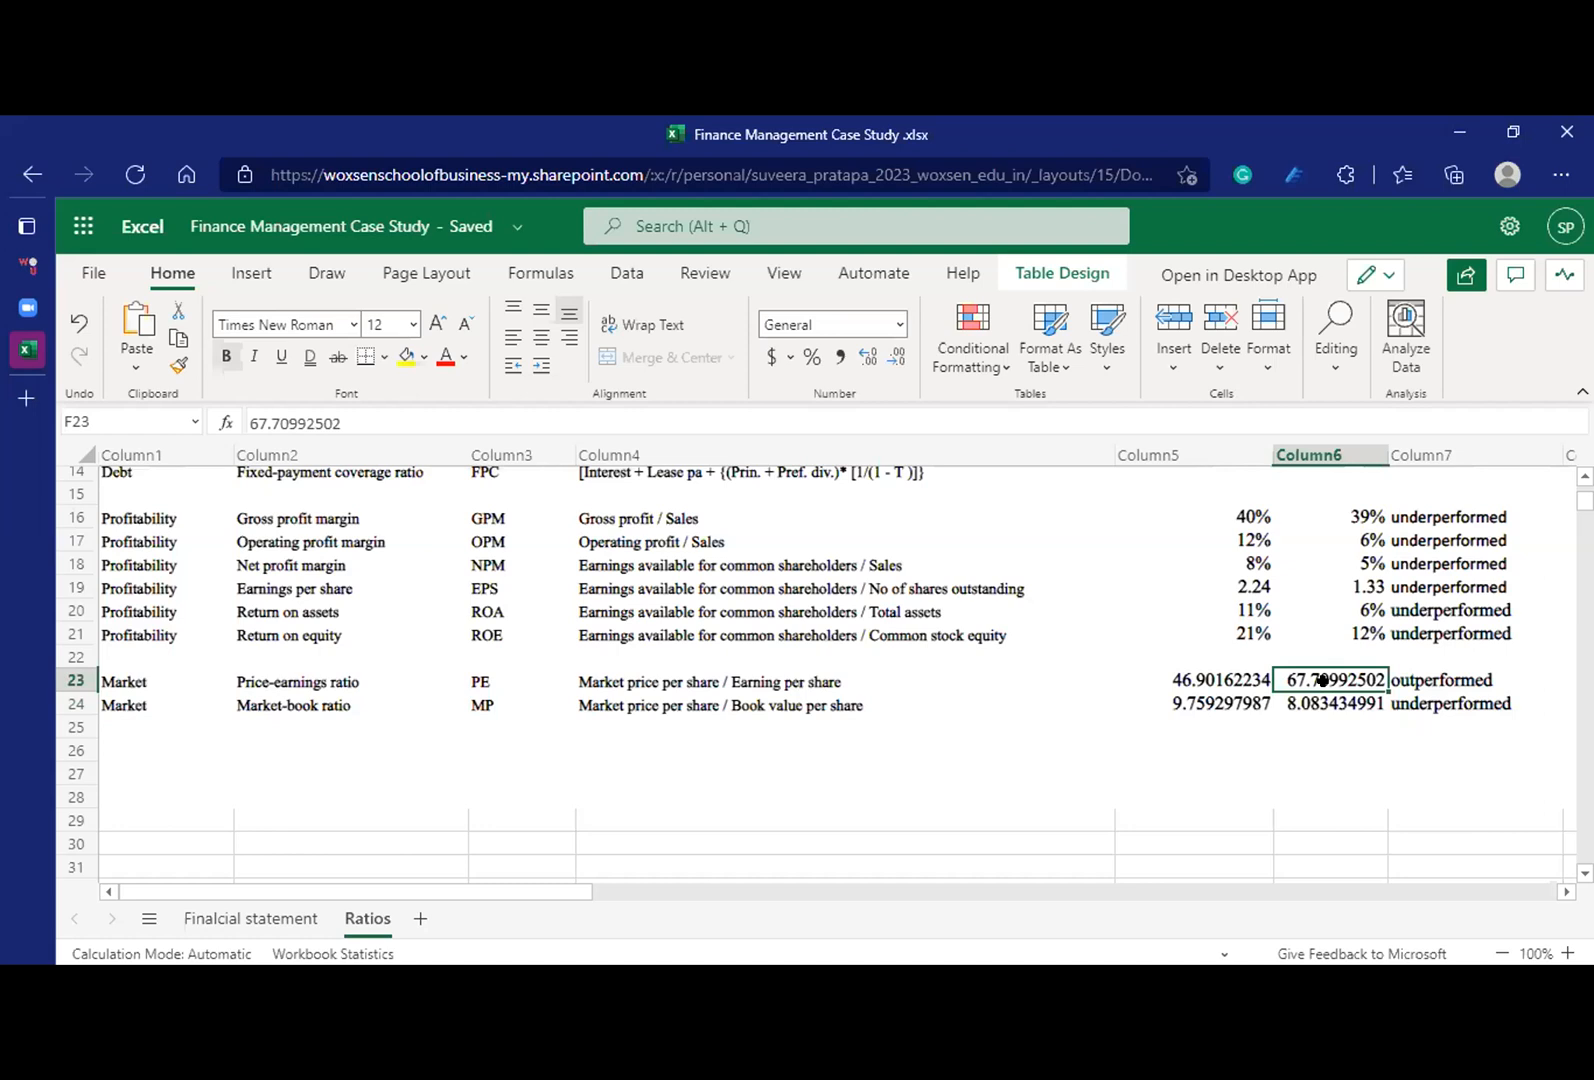
double_click(1323, 680)
key(Return)
click(1336, 674)
click(1243, 703)
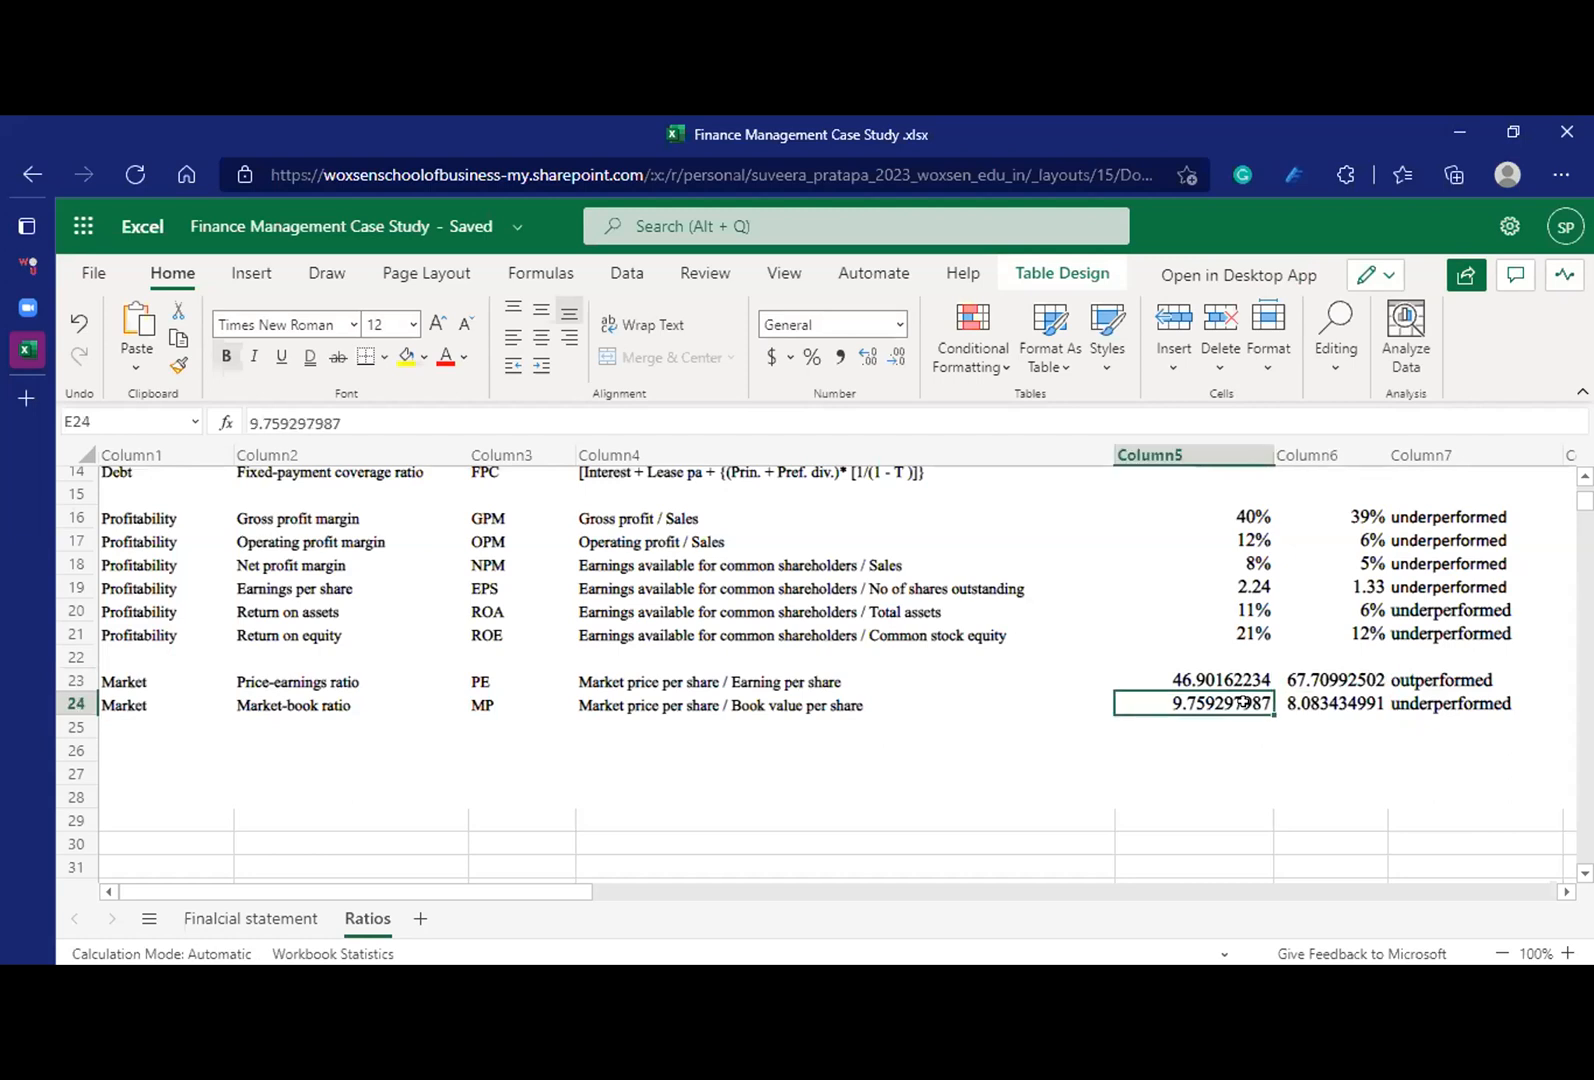
click(1238, 670)
click(1304, 674)
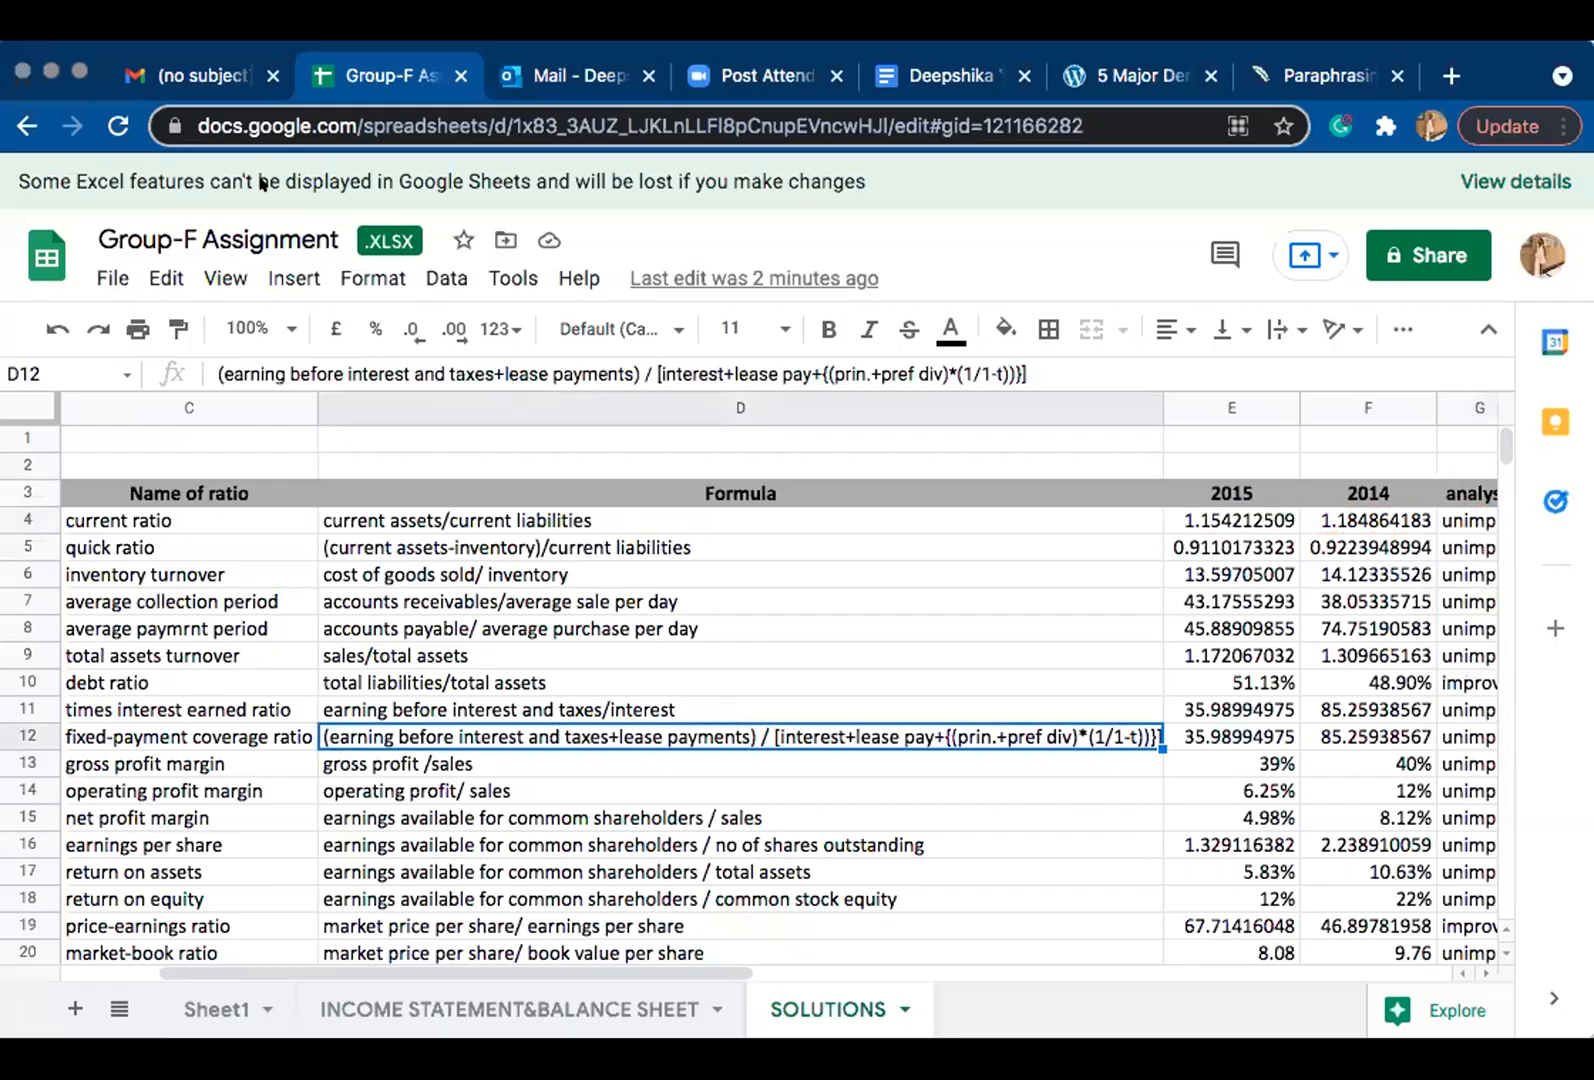
Step: Switch to the Group-F Assignment workbook, show it full screen and clear the market-book ratio's analysis formula in G20 of SOLUTIONS
click(80, 70)
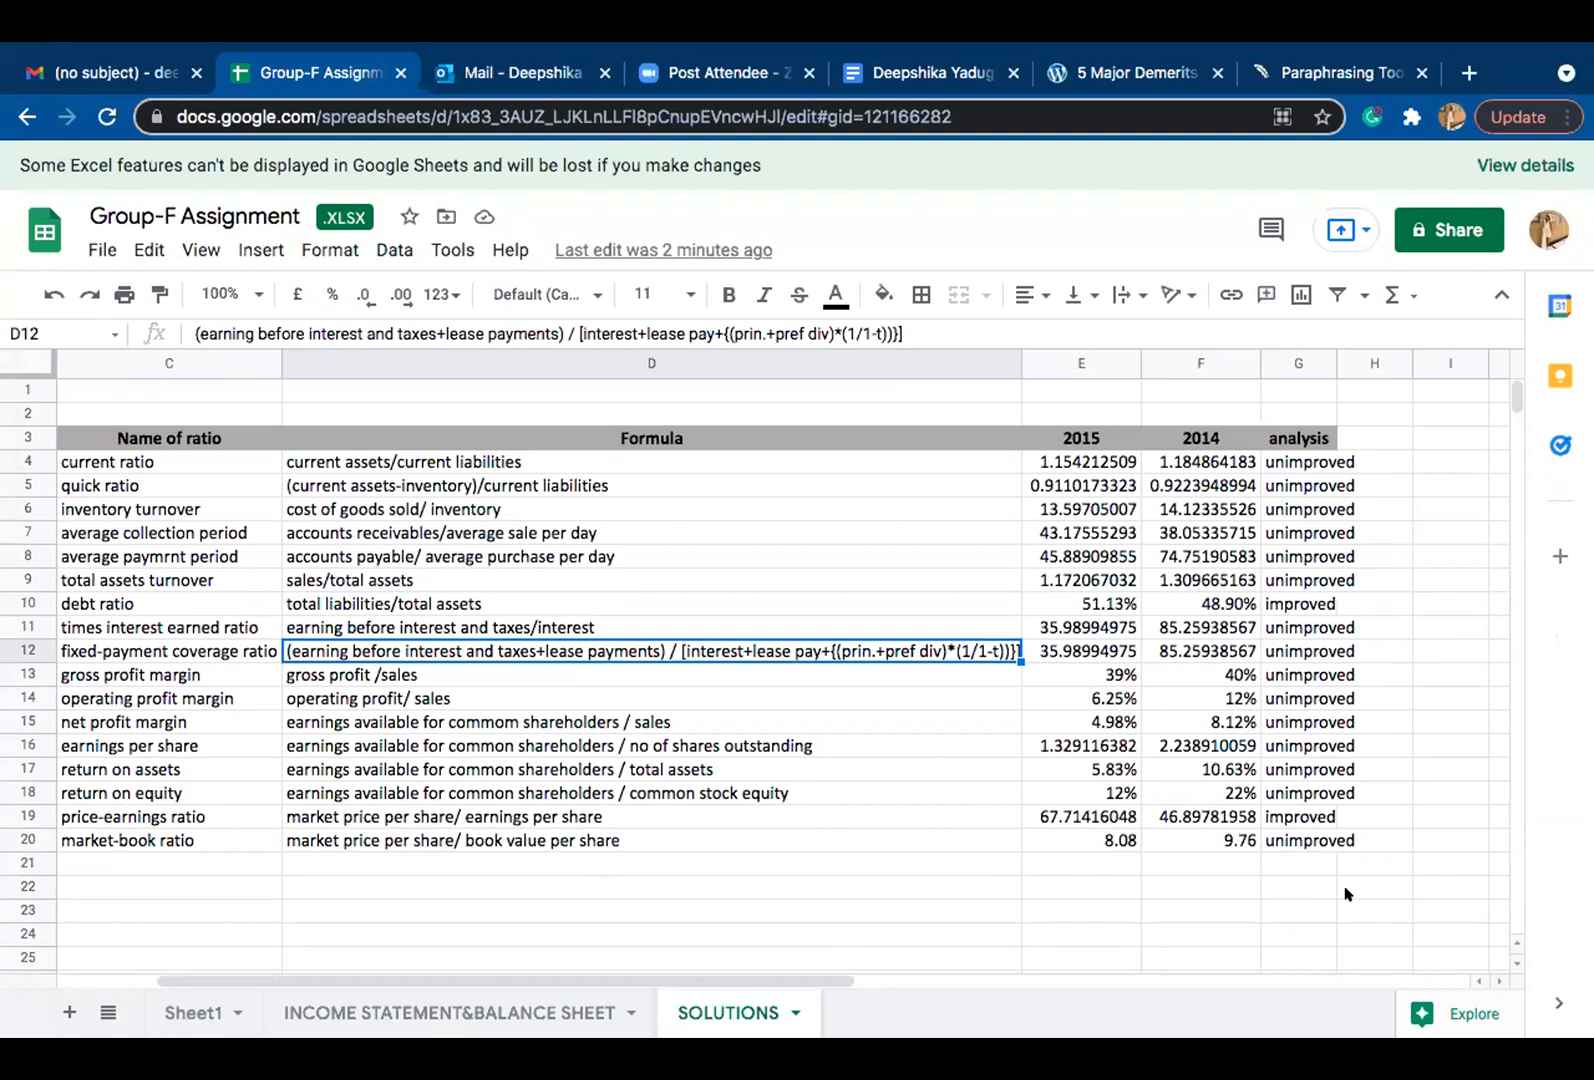
click(1297, 838)
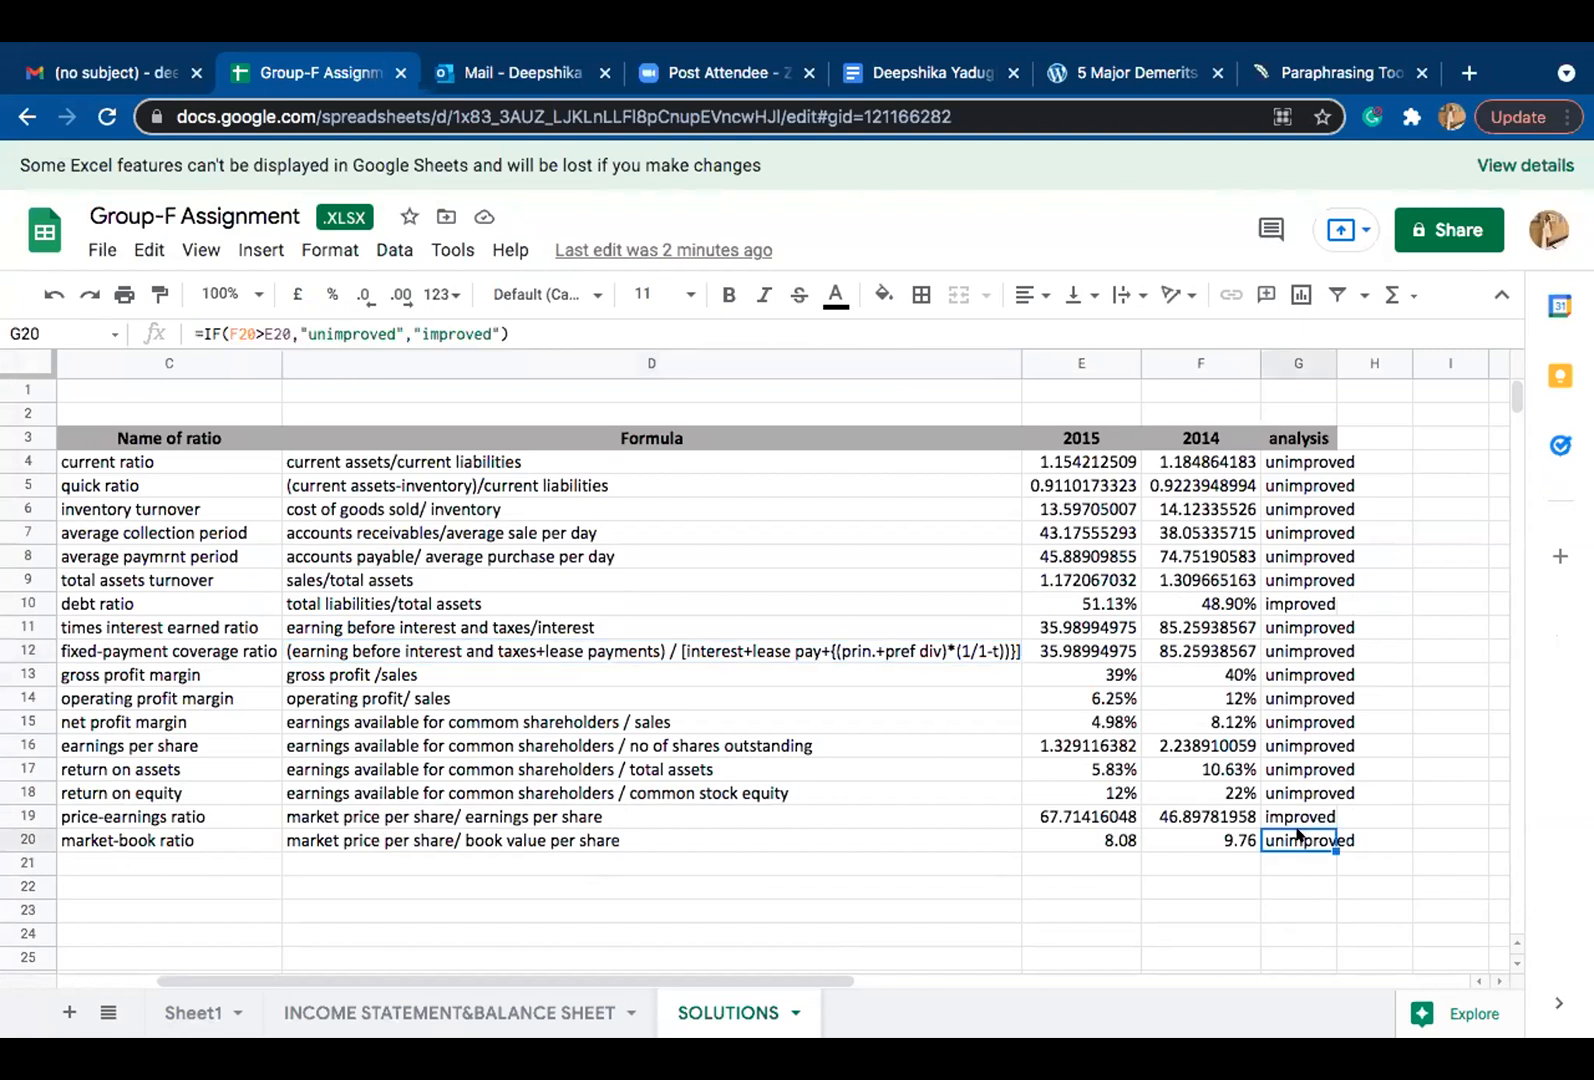
double_click(1299, 836)
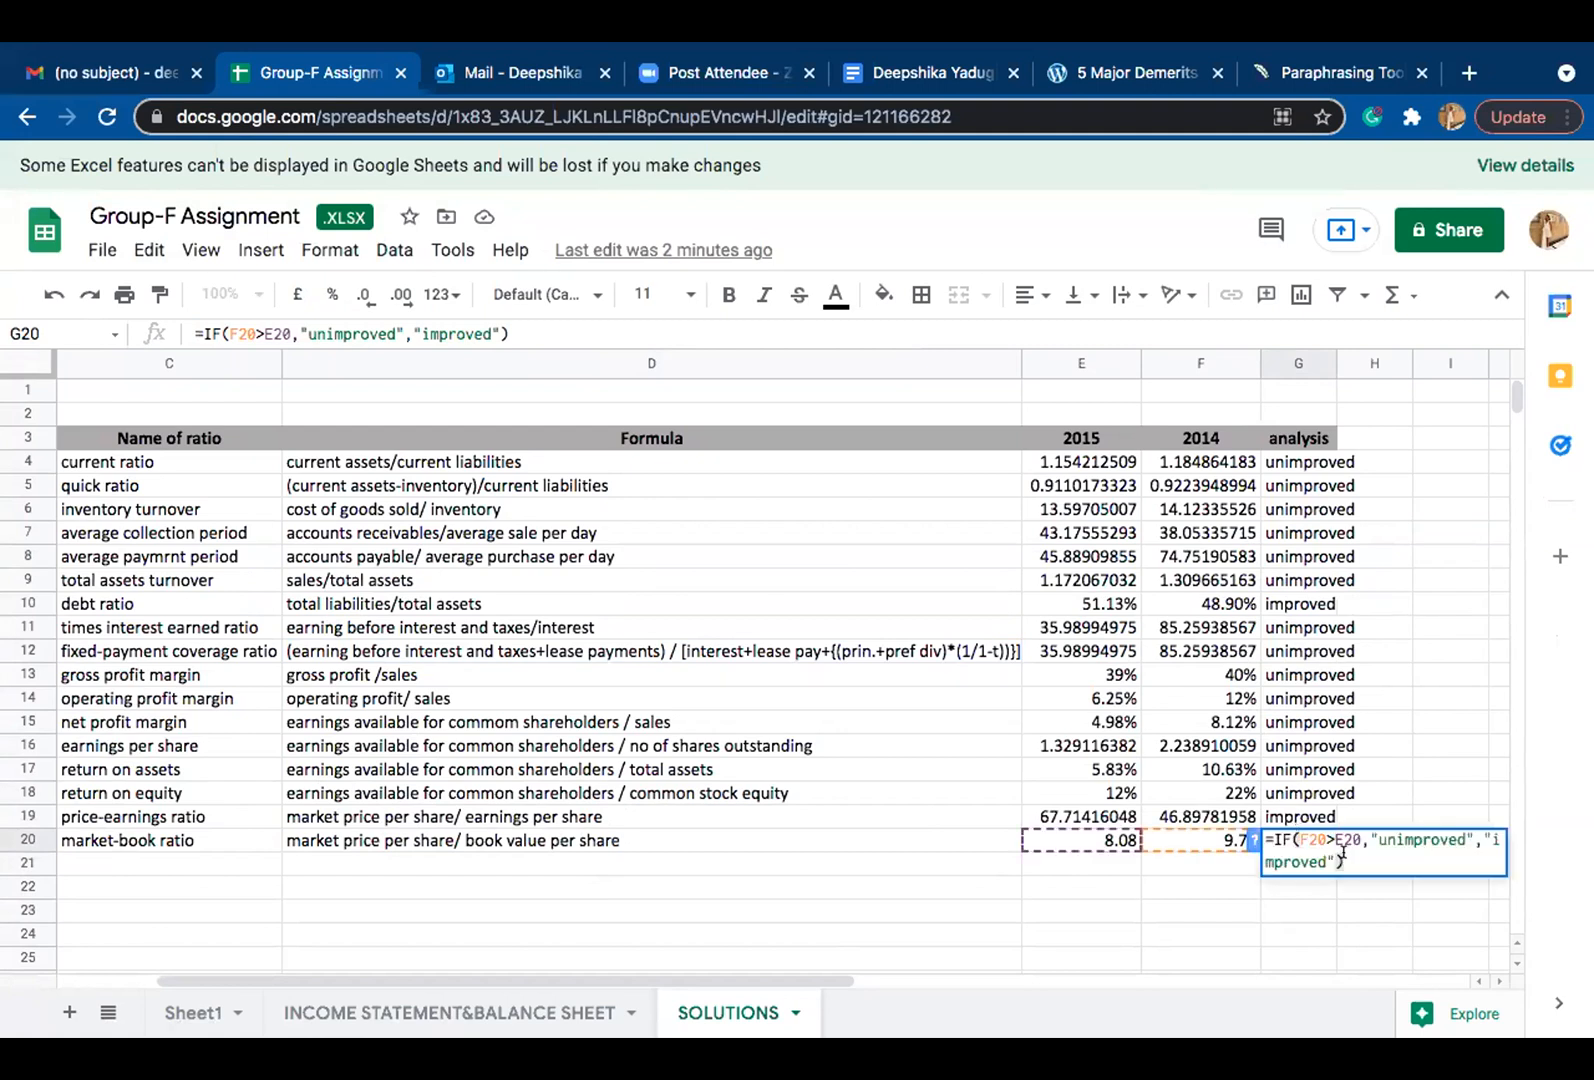
key(super+a)
key(BackSpace)
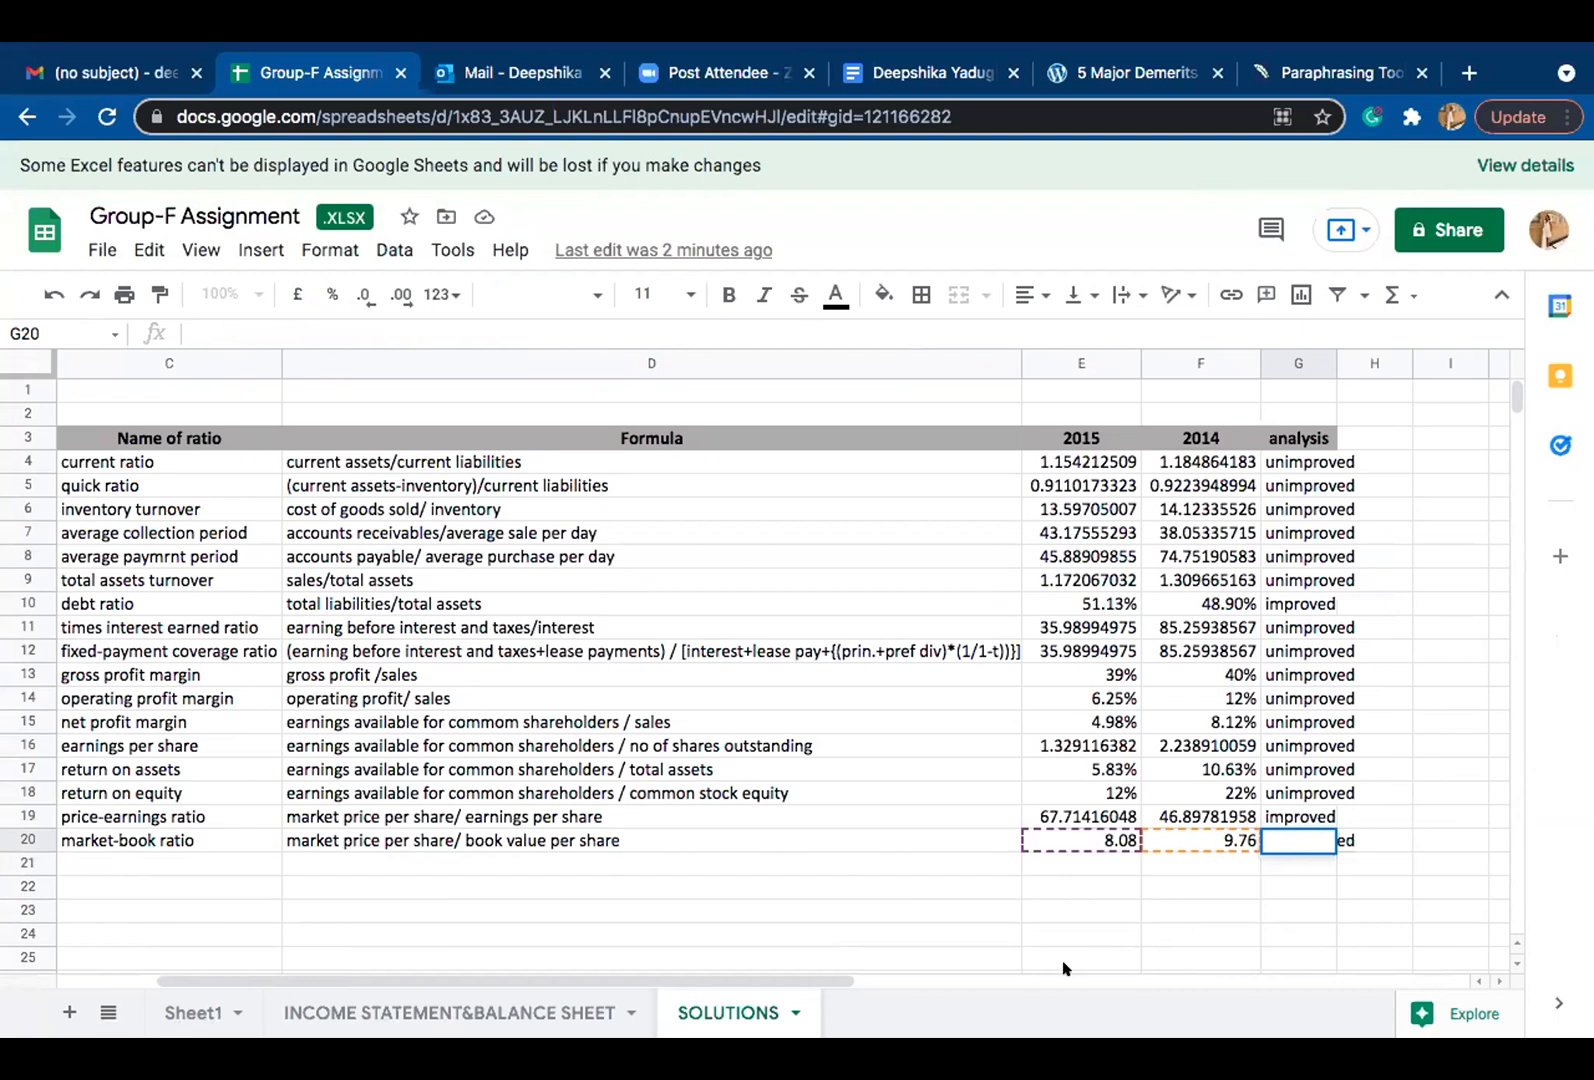
click(1341, 834)
click(1341, 834)
double_click(1301, 781)
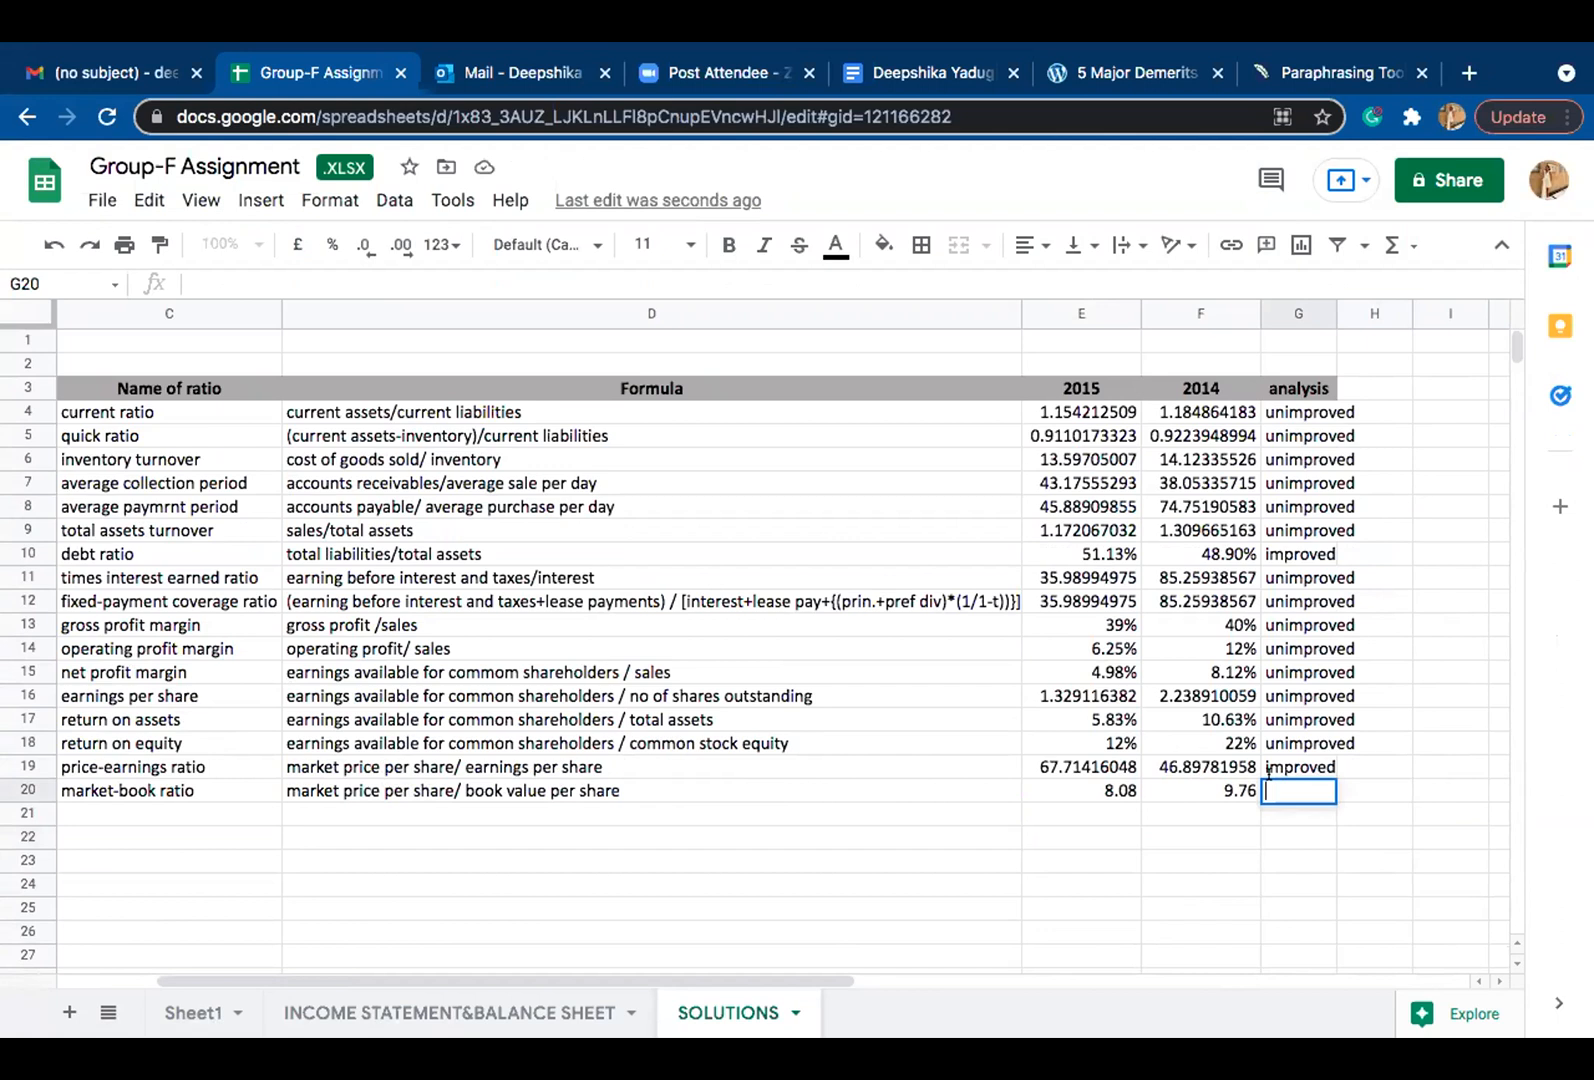
Step: Enter =IF(F20>E20,"unimproved","improved") in G20 as the market-book ratio's analysis formula
text(=)
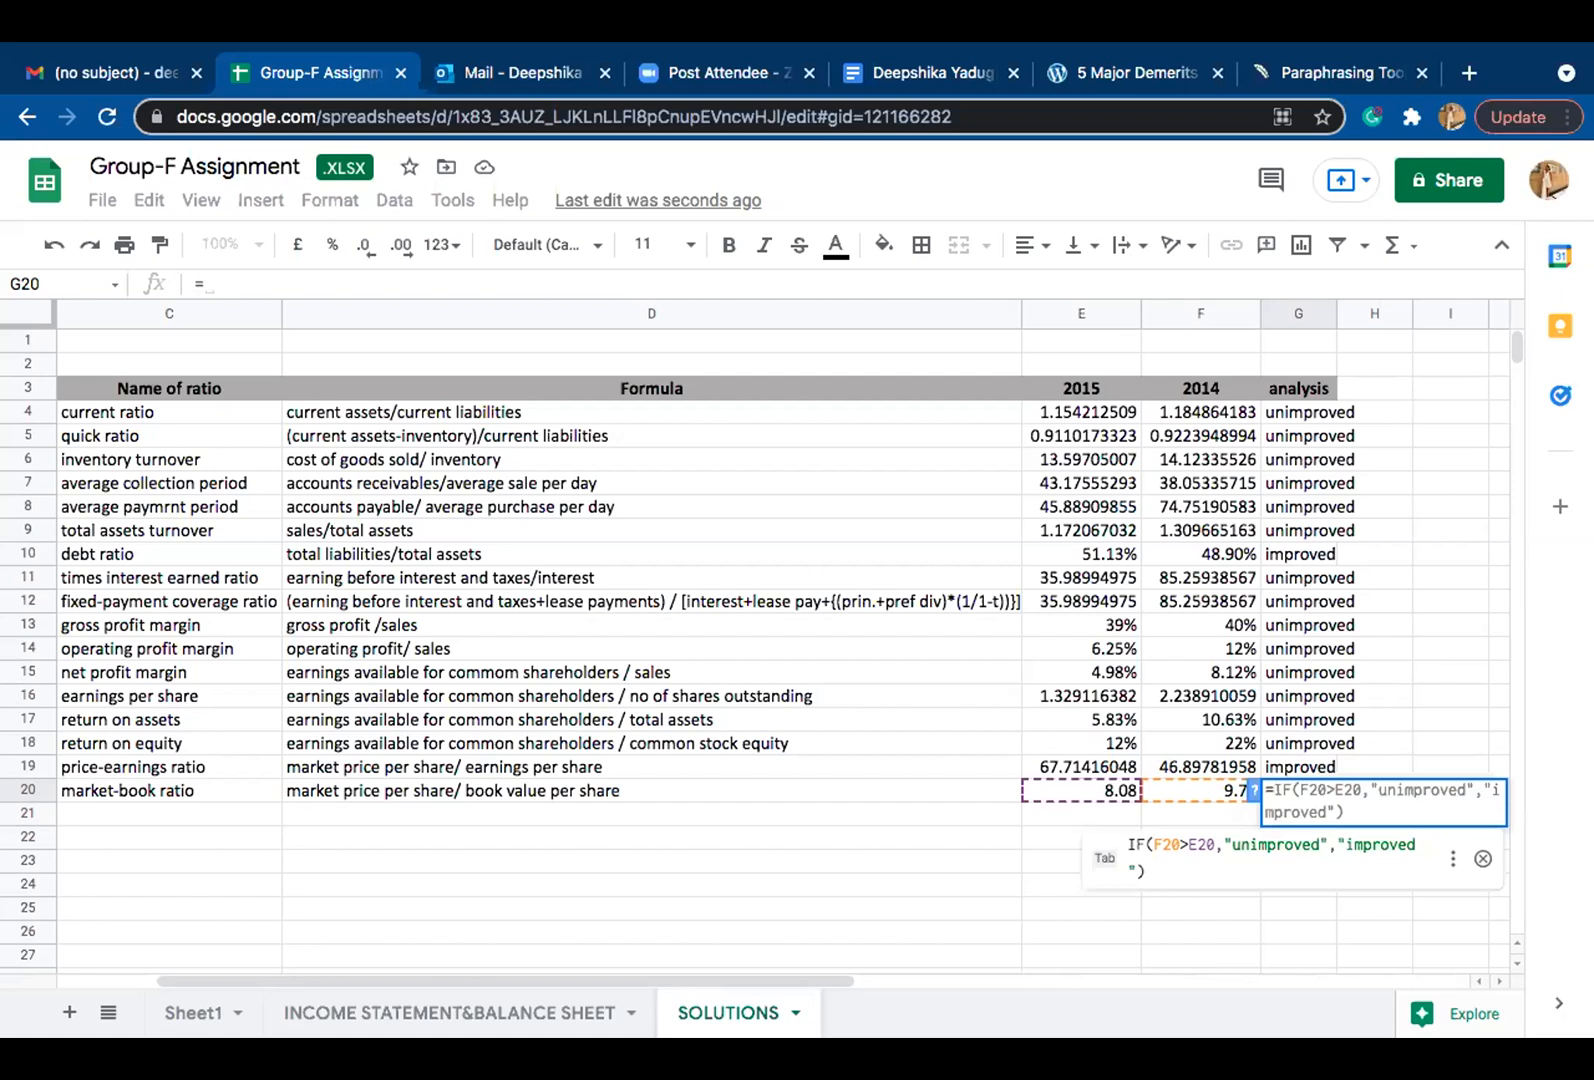
text(if)
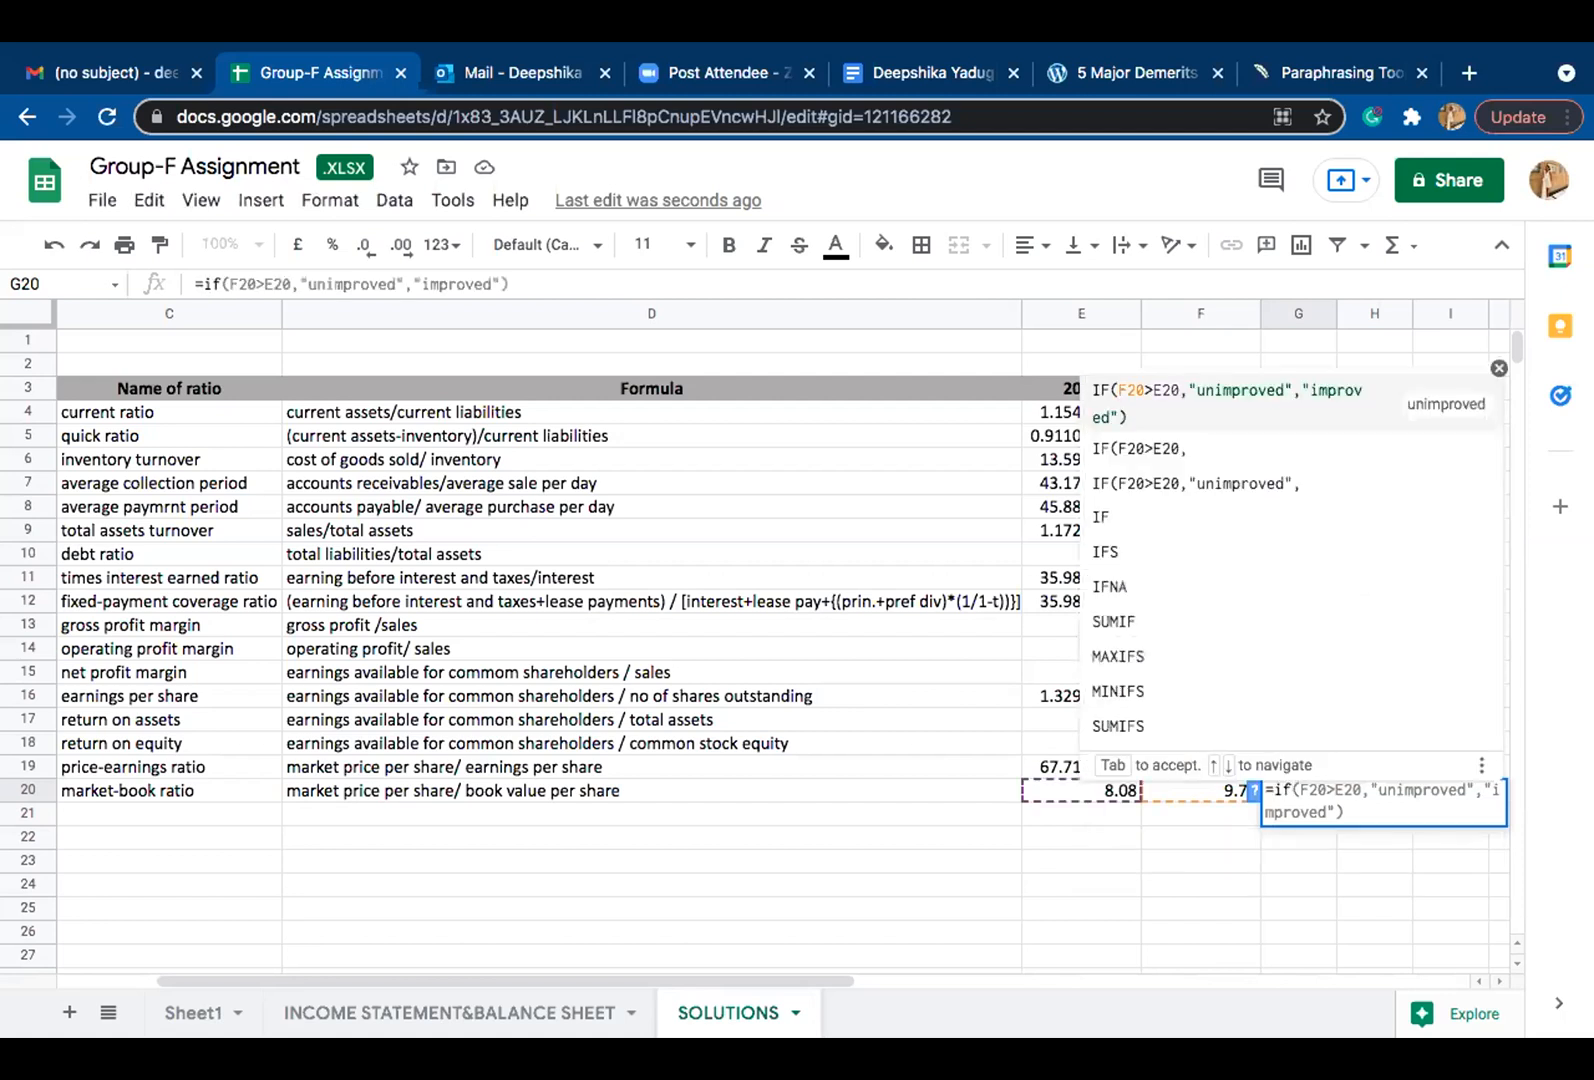
text(()
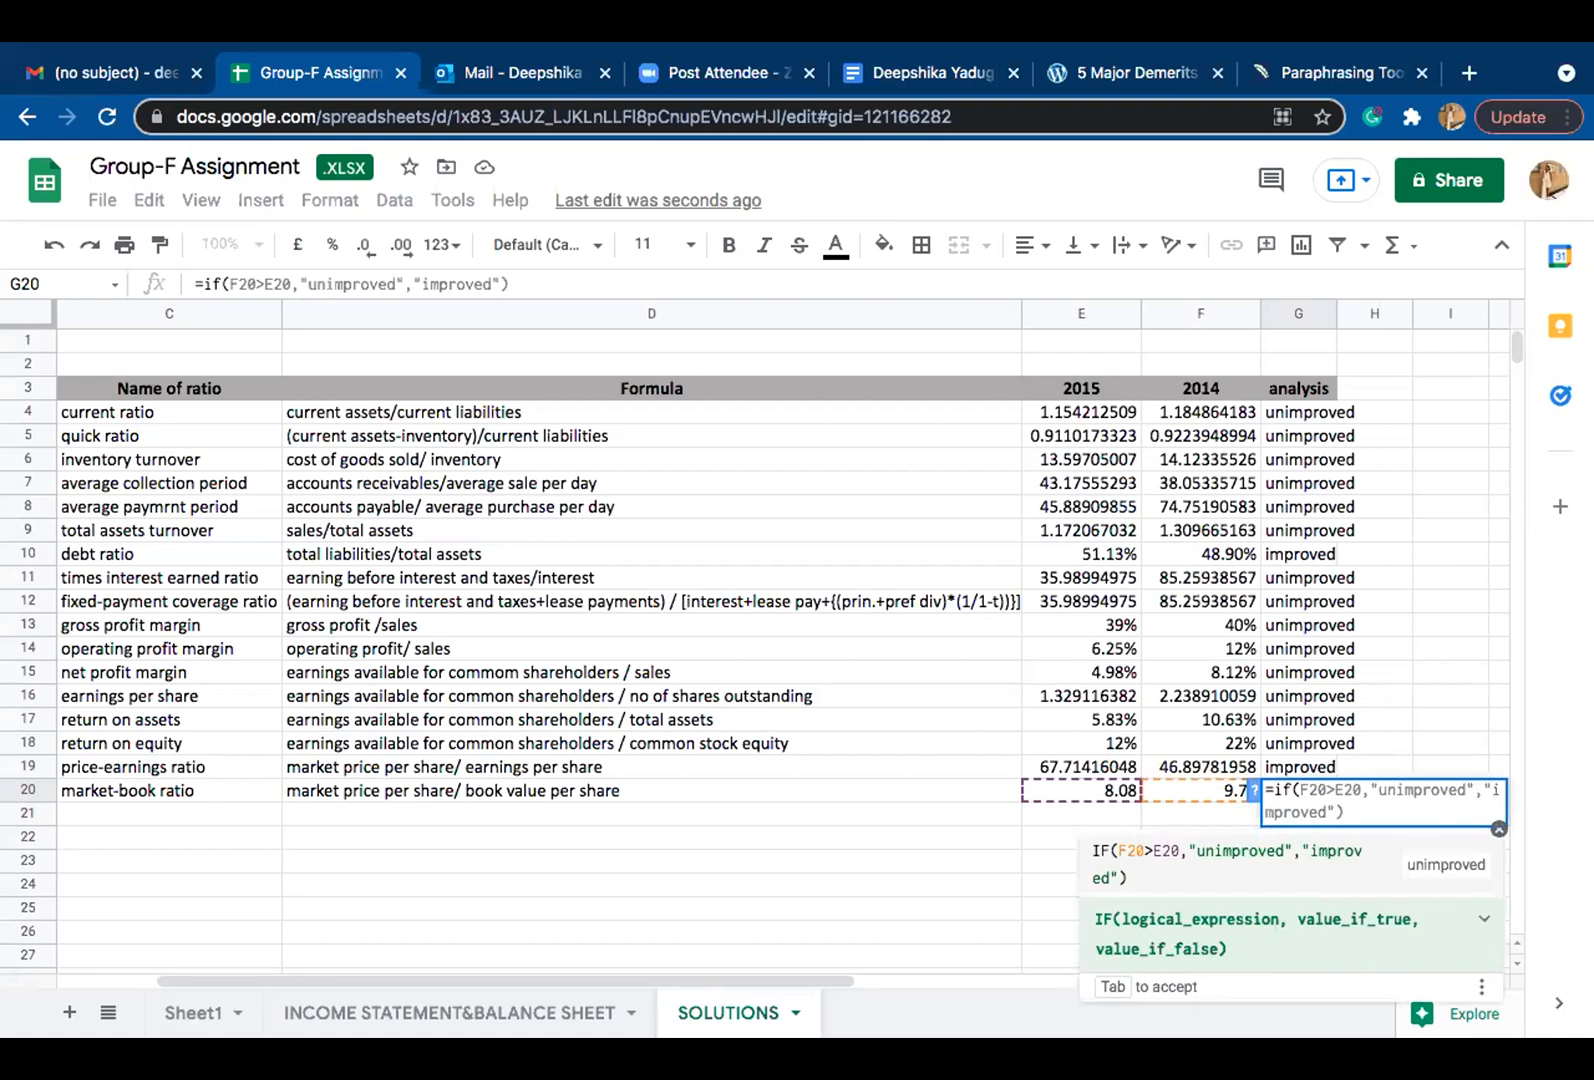
text(f)
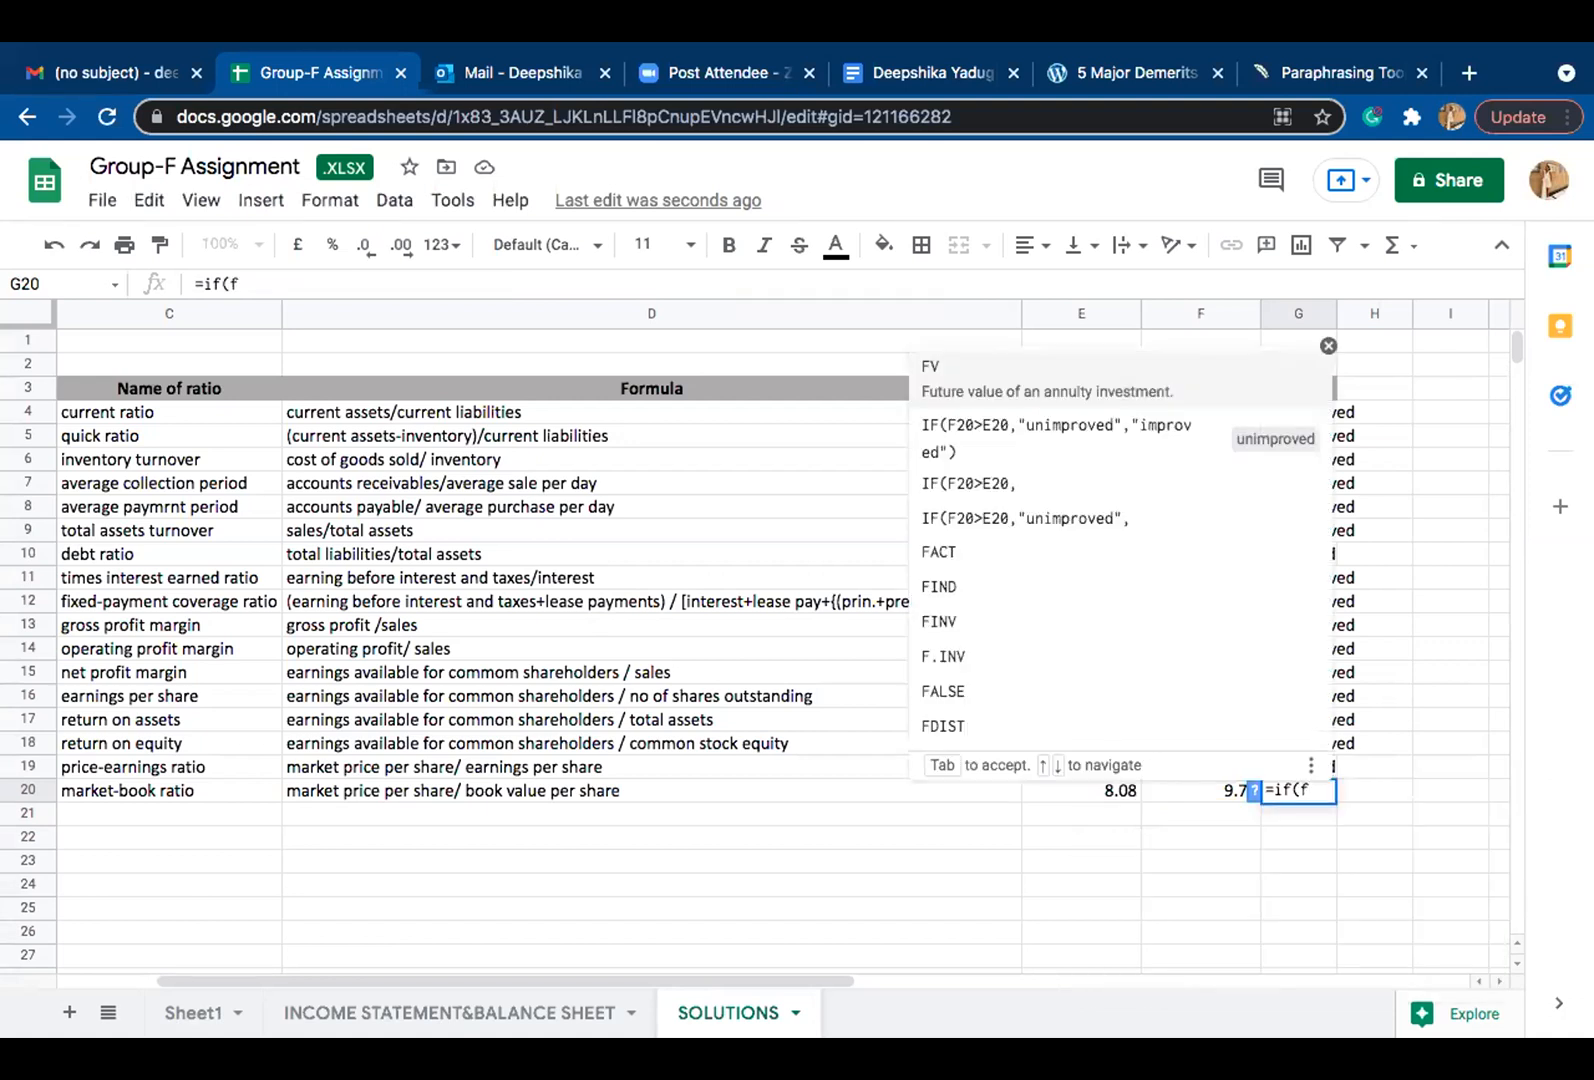
key(Tab)
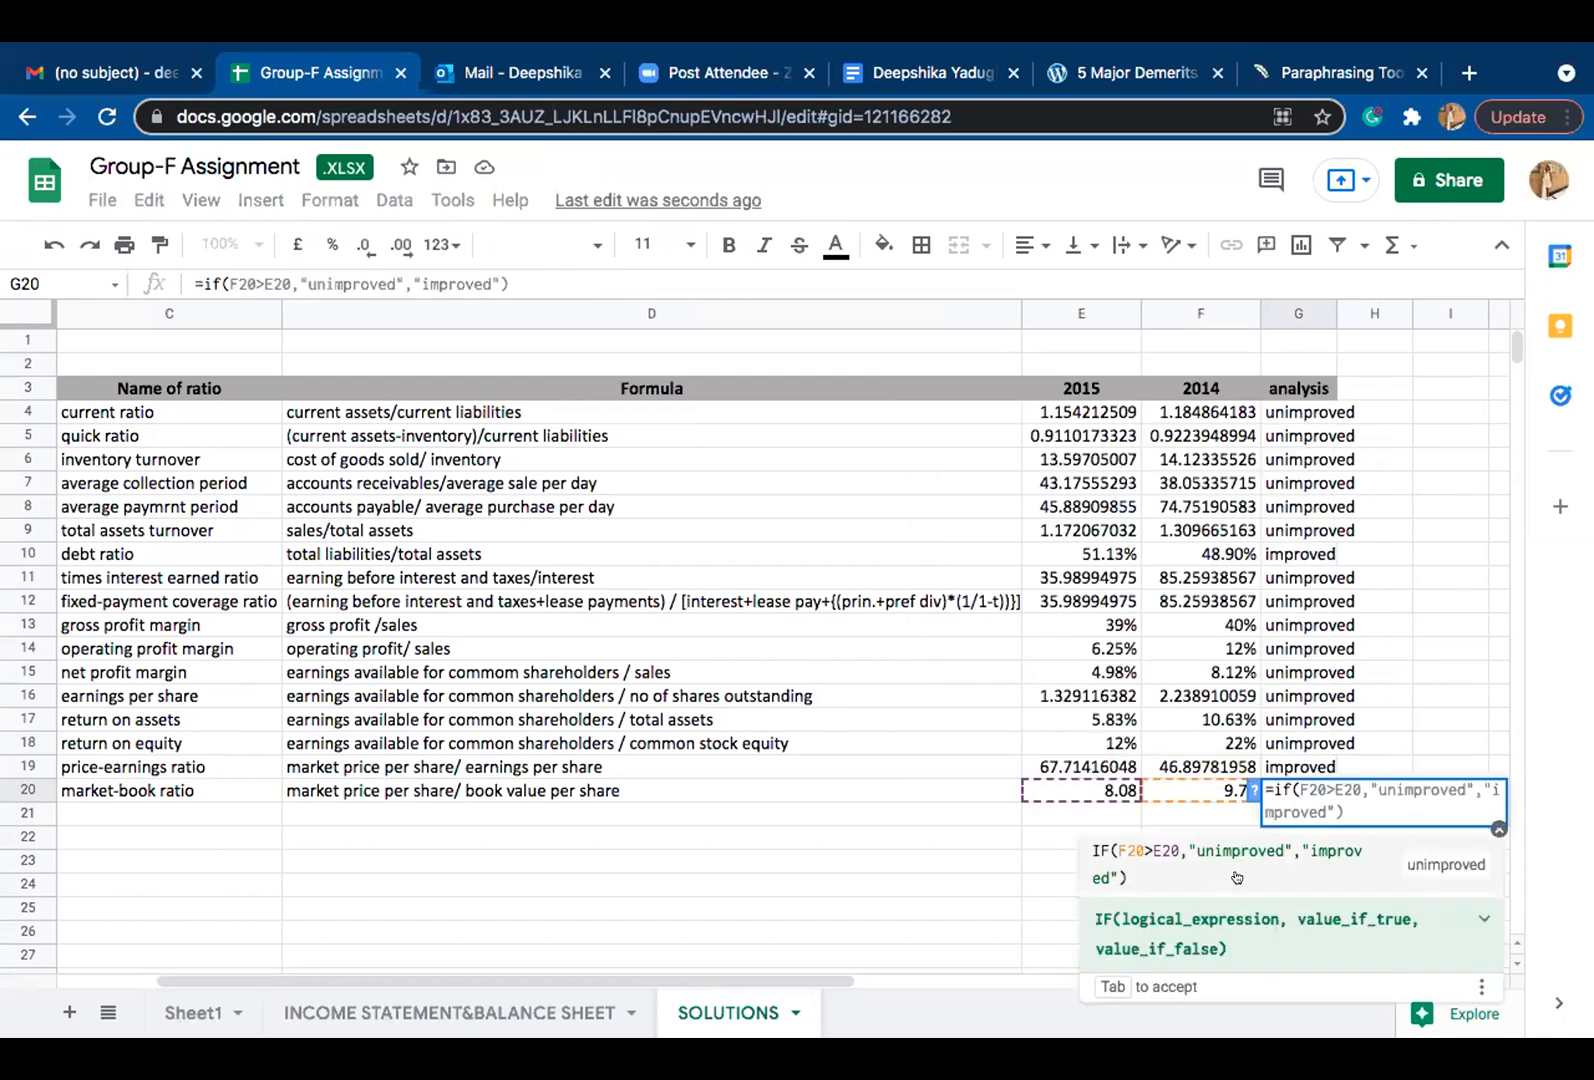
key(Return)
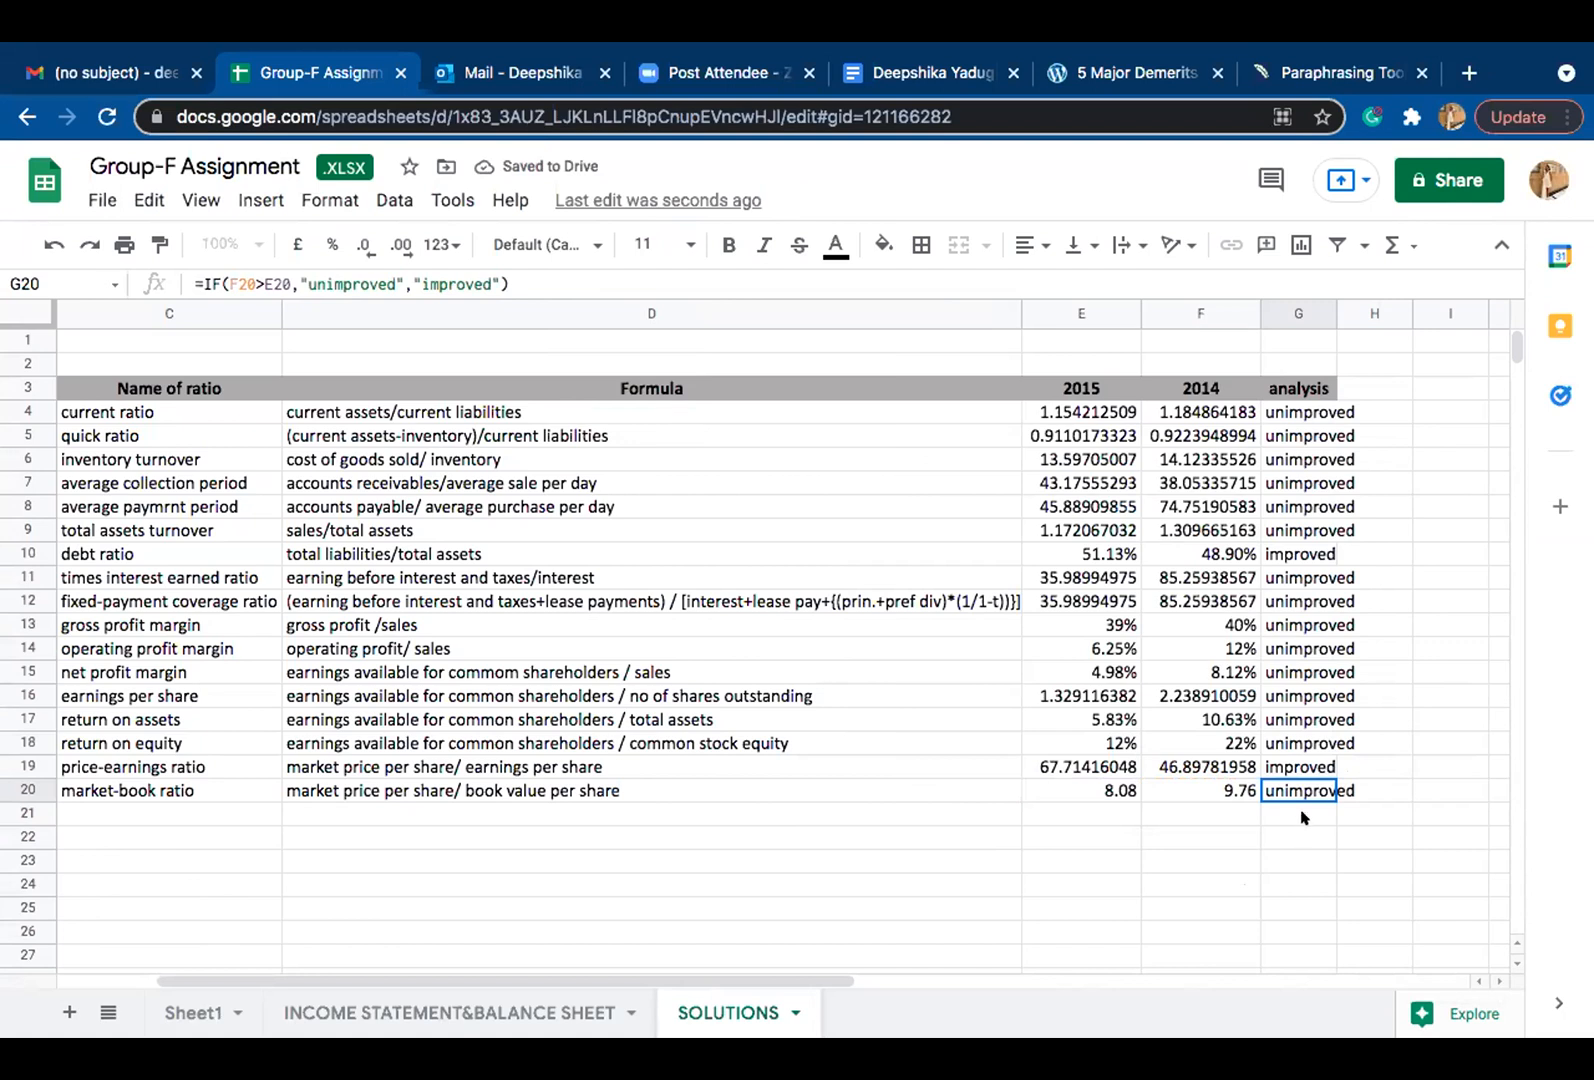
Step: Erase the IF formula from the market-book ratio's analysis cell G20 and begin a new formula with an equals sign
click(1304, 813)
click(1307, 778)
double_click(1286, 790)
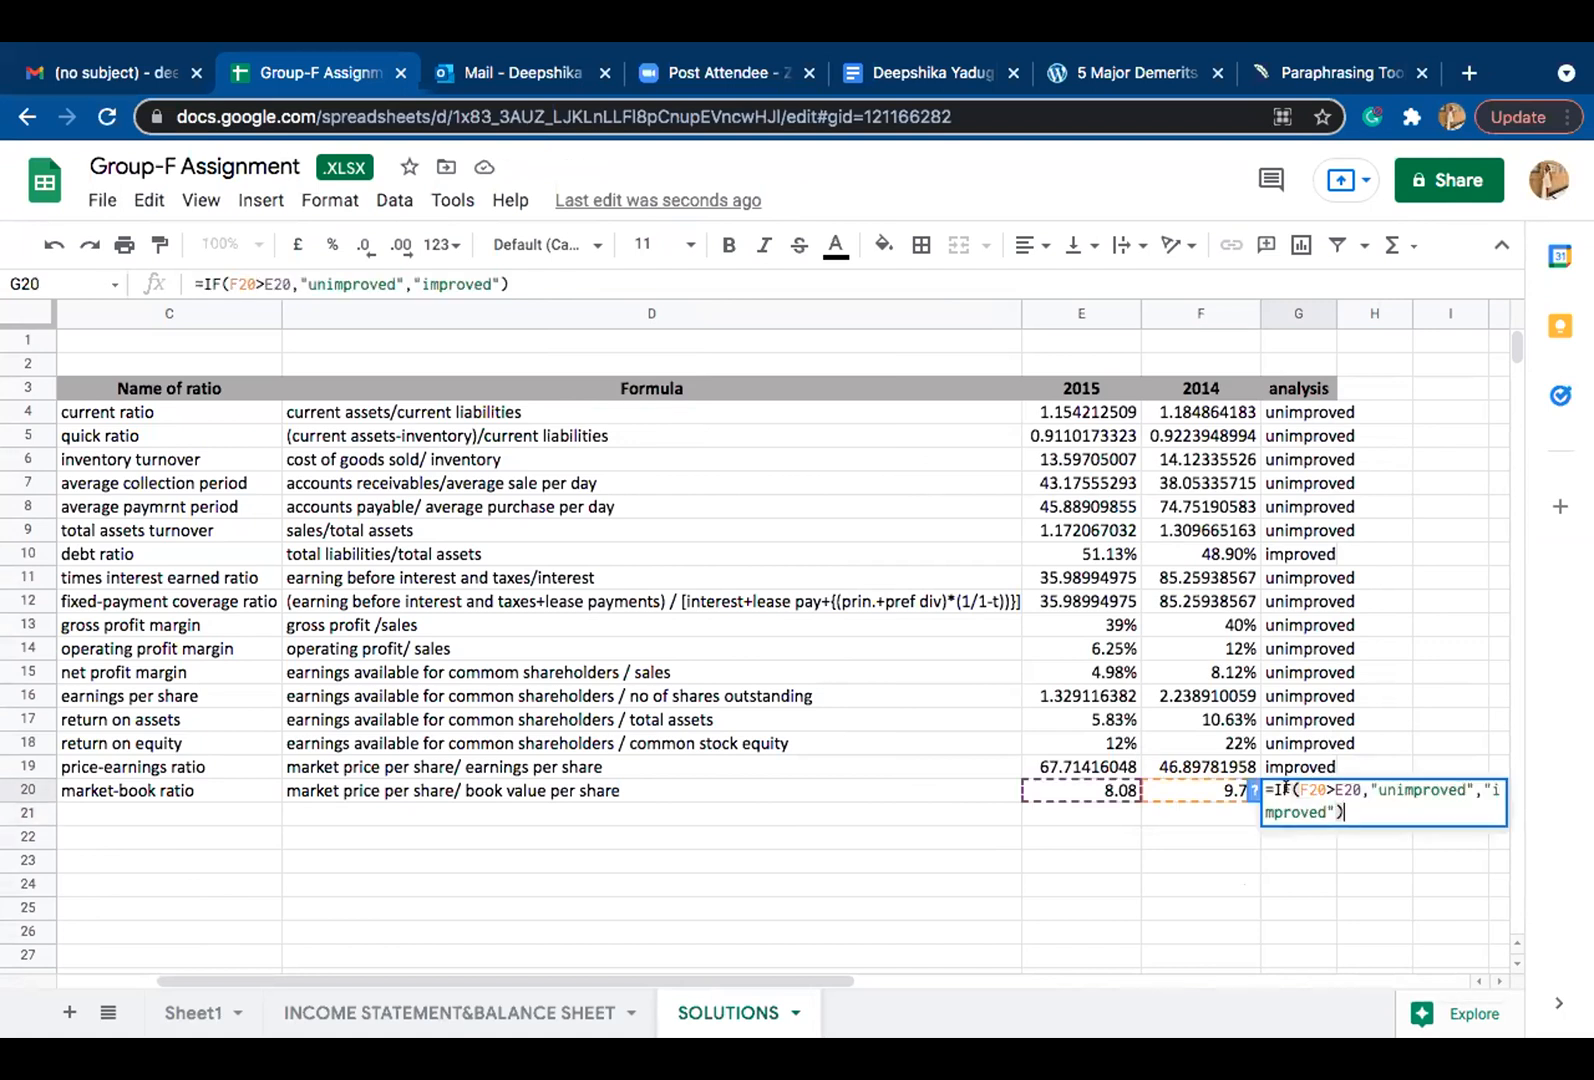
key(BackSpace)
triple_click(1319, 802)
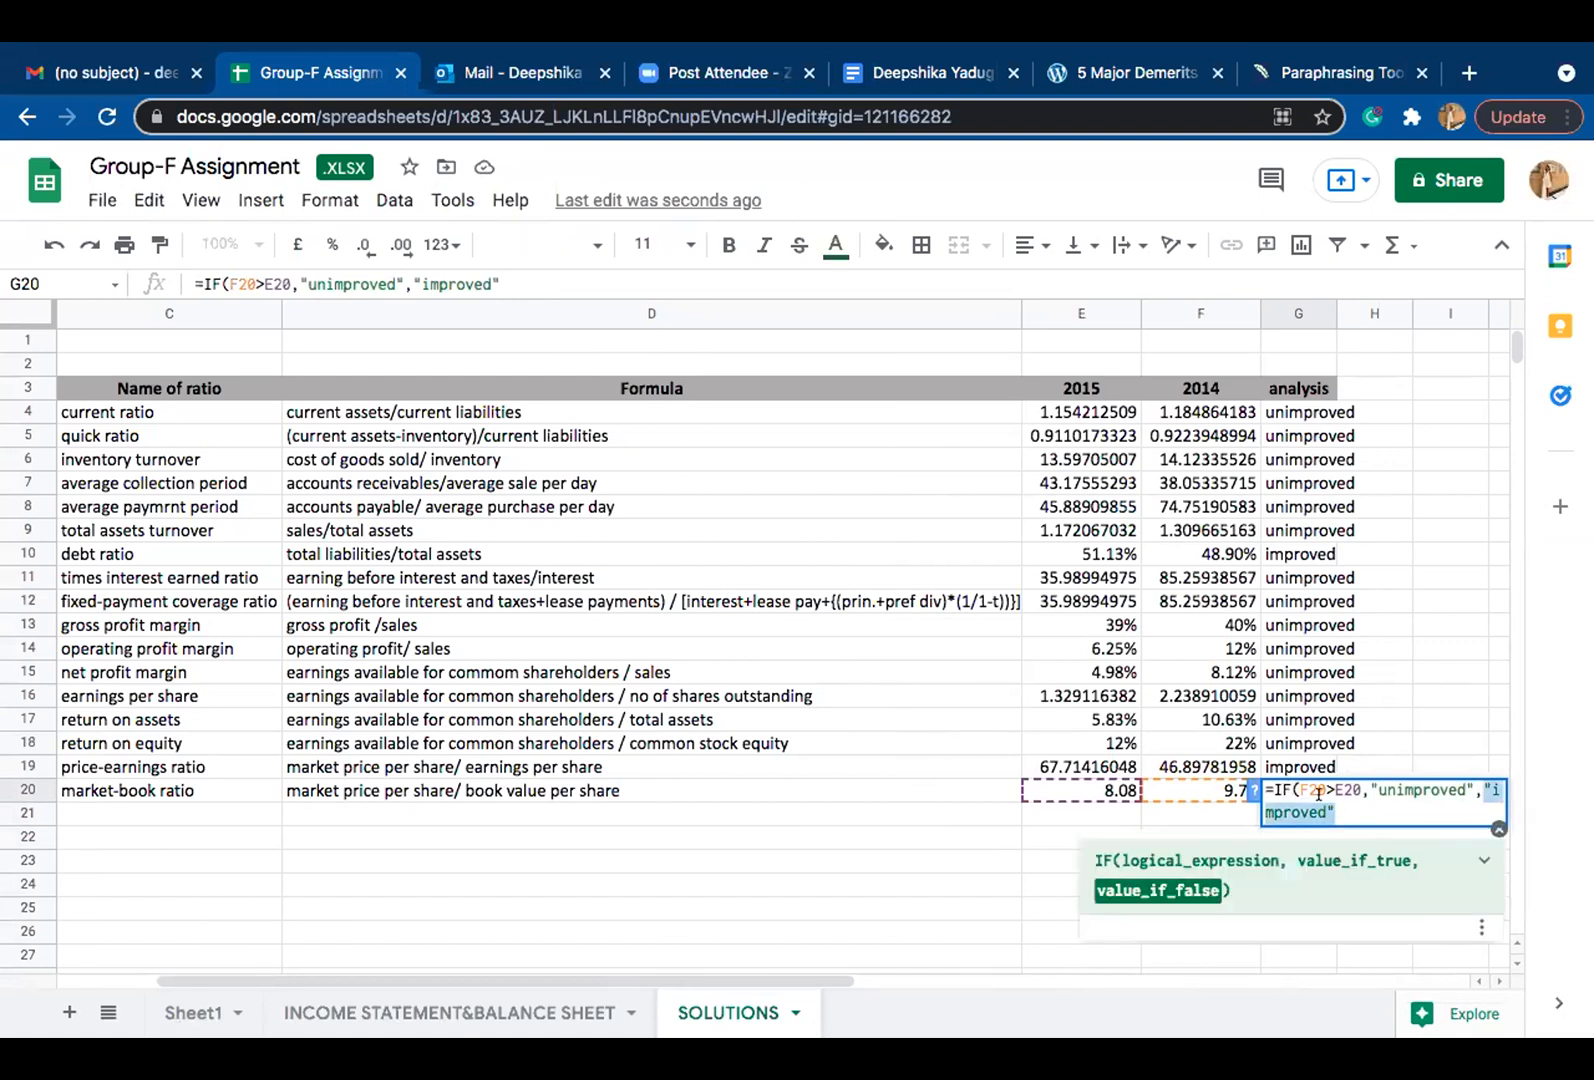
key(BackSpace)
text(=)
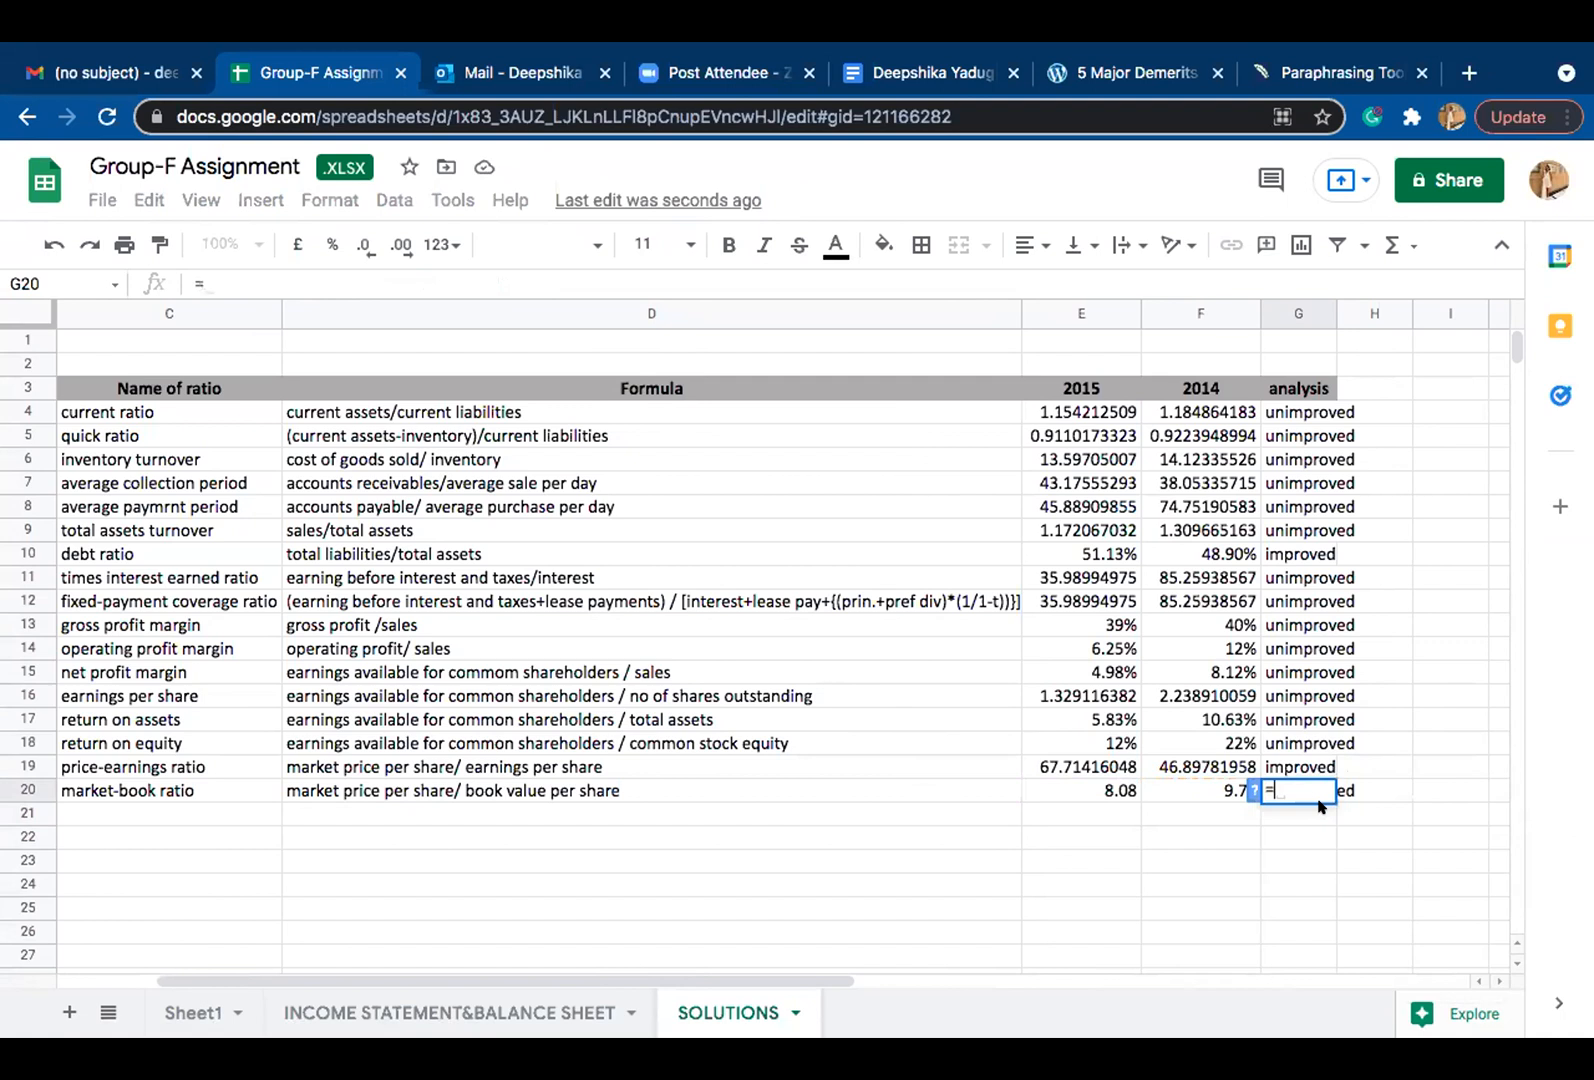
text(if=)
key(BackSpace)
text(()
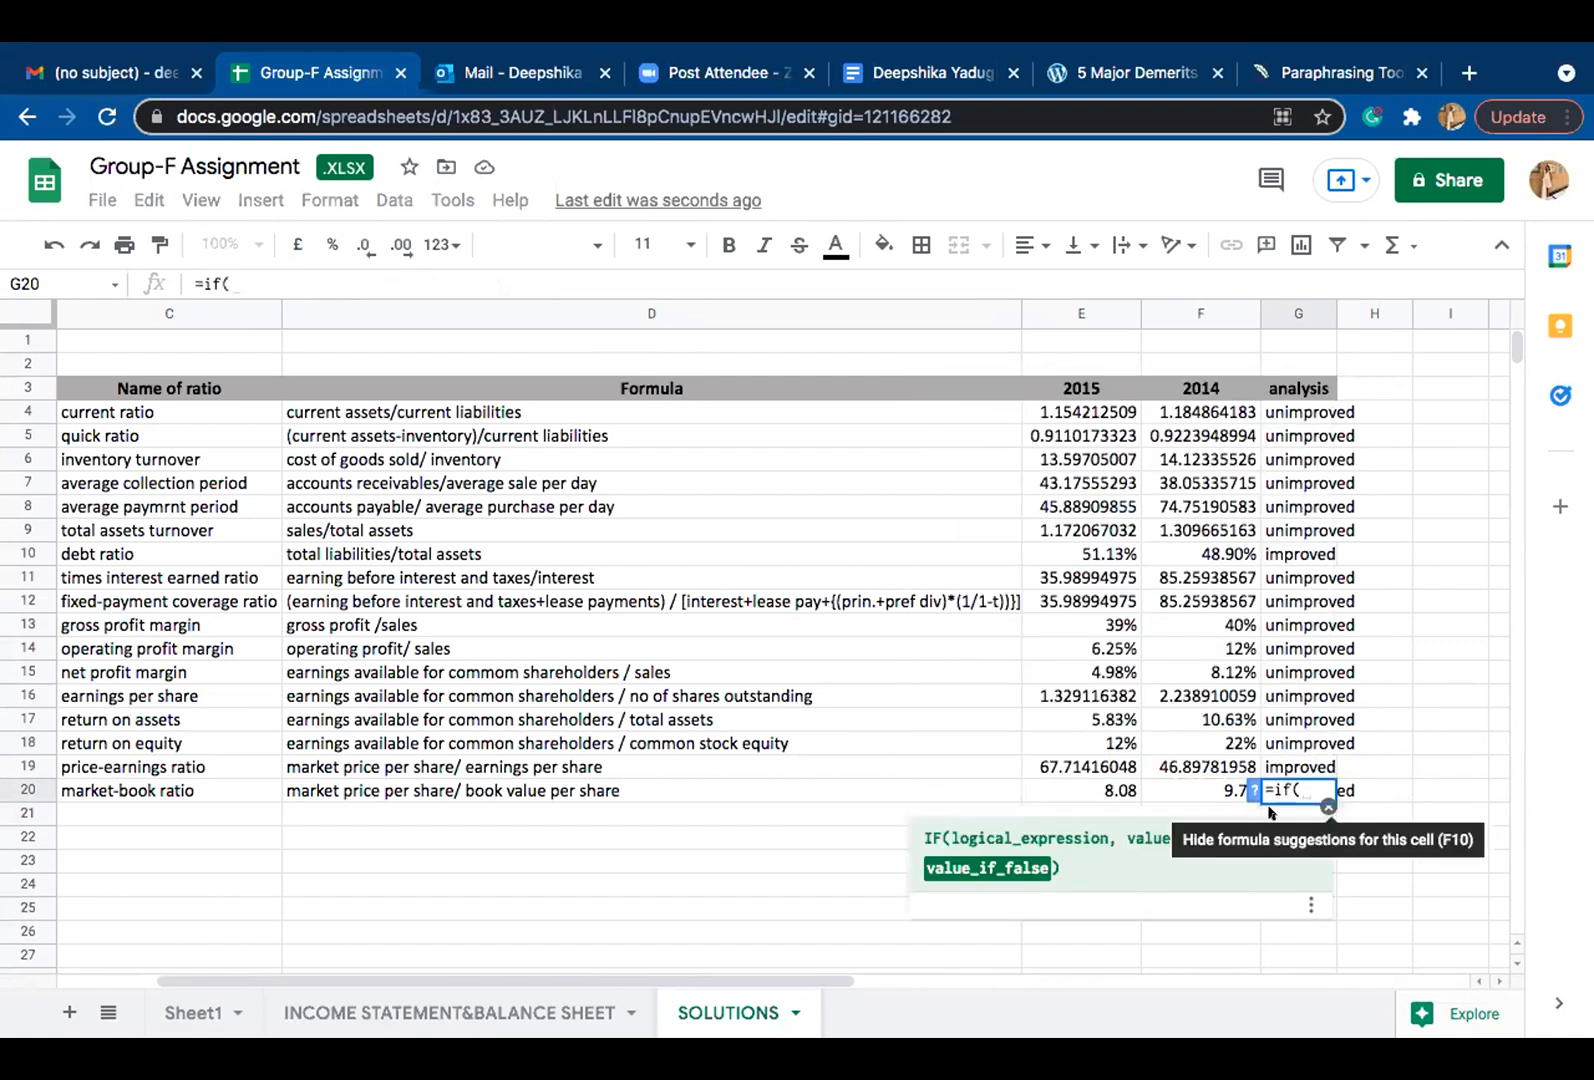
key(BackSpace)
key(BackSpace)
key(BackSpace)
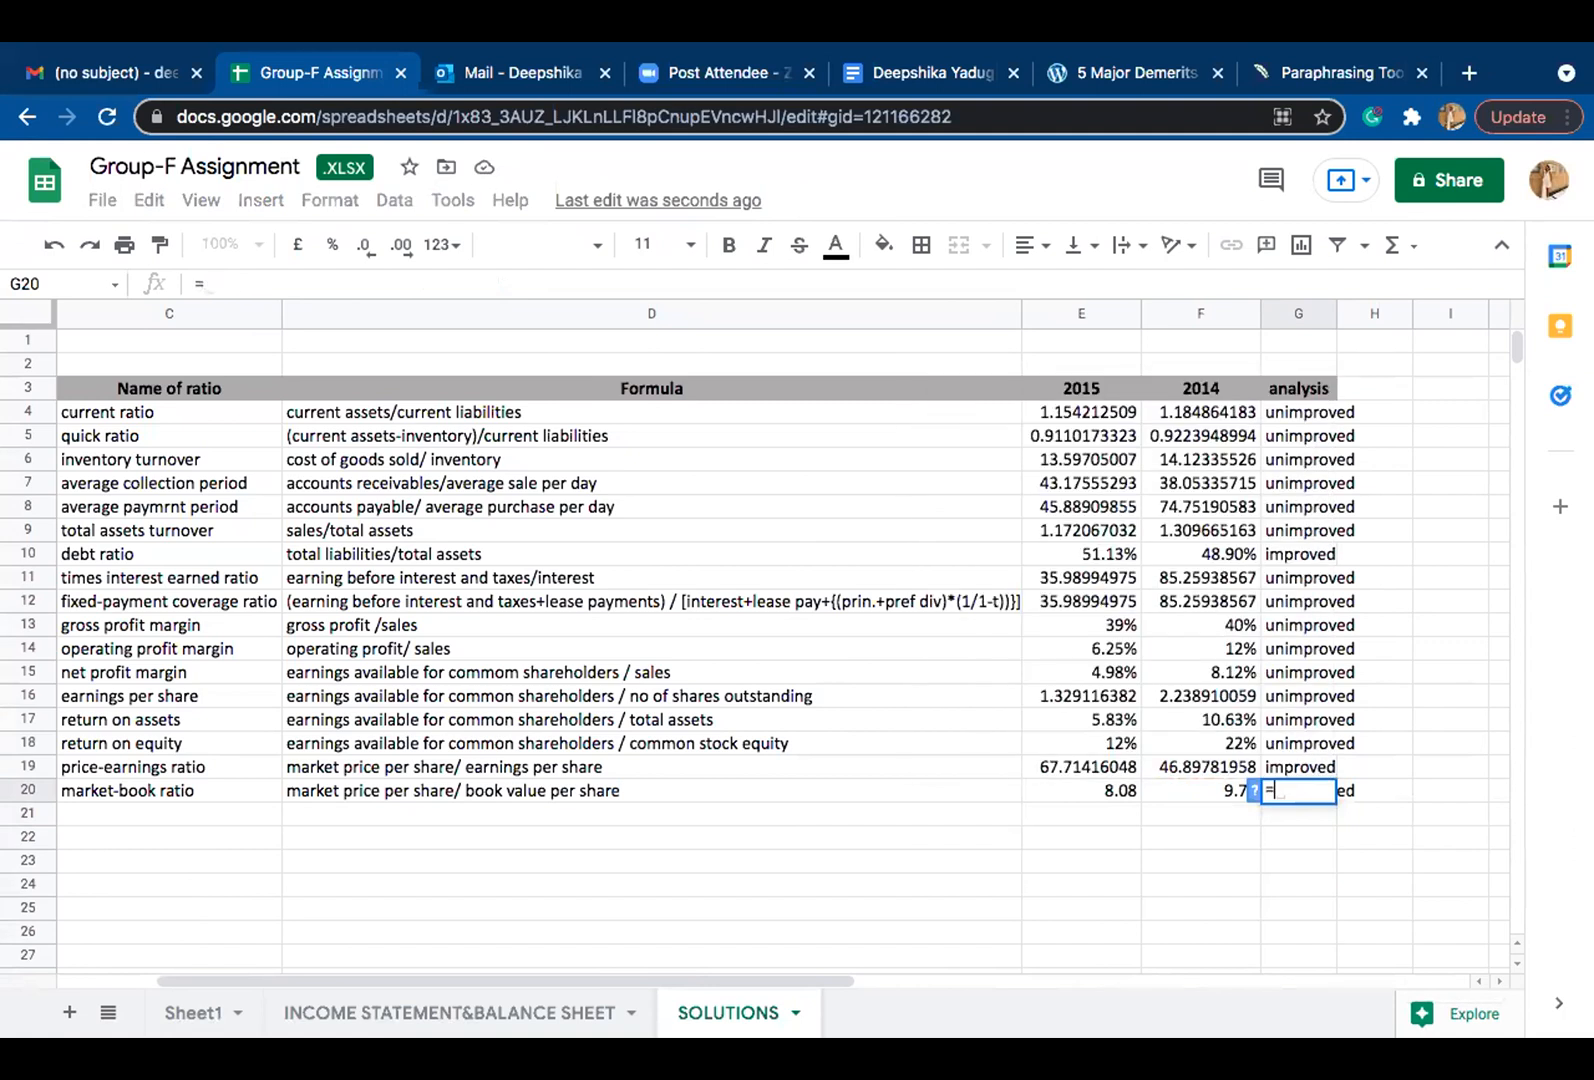
Step: Build the IF function's logical test as E20>F20 in the market-book ratio's analysis cell G20
text(IF)
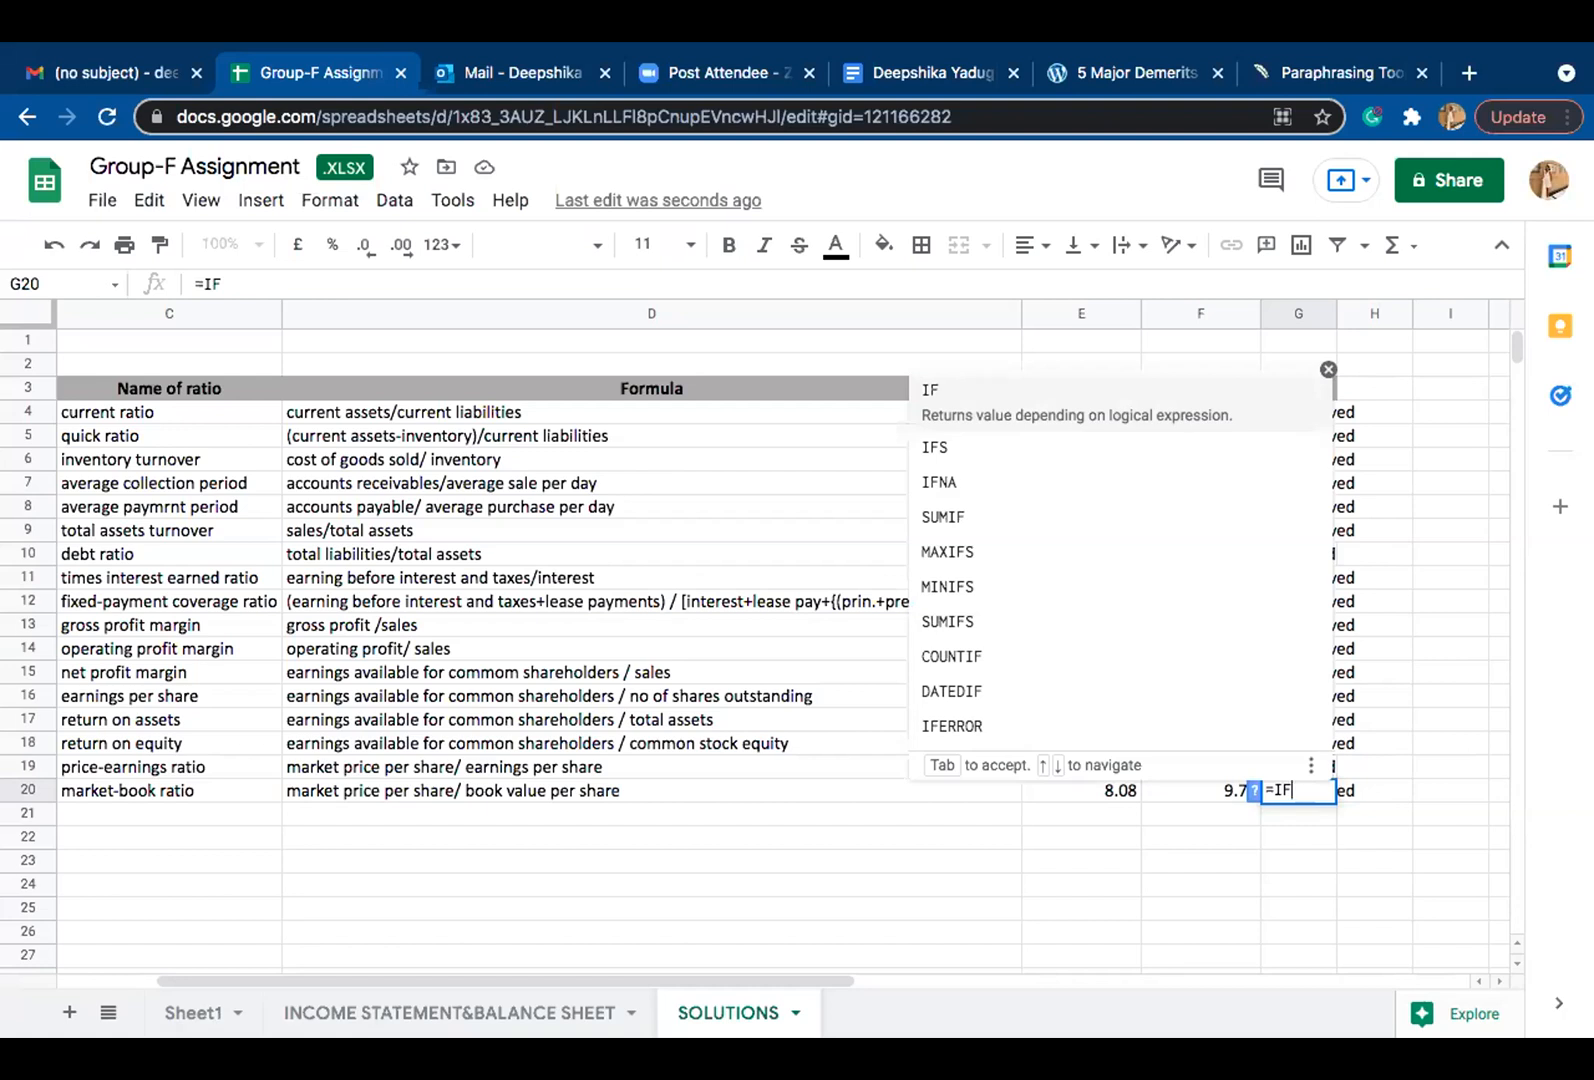
text(()
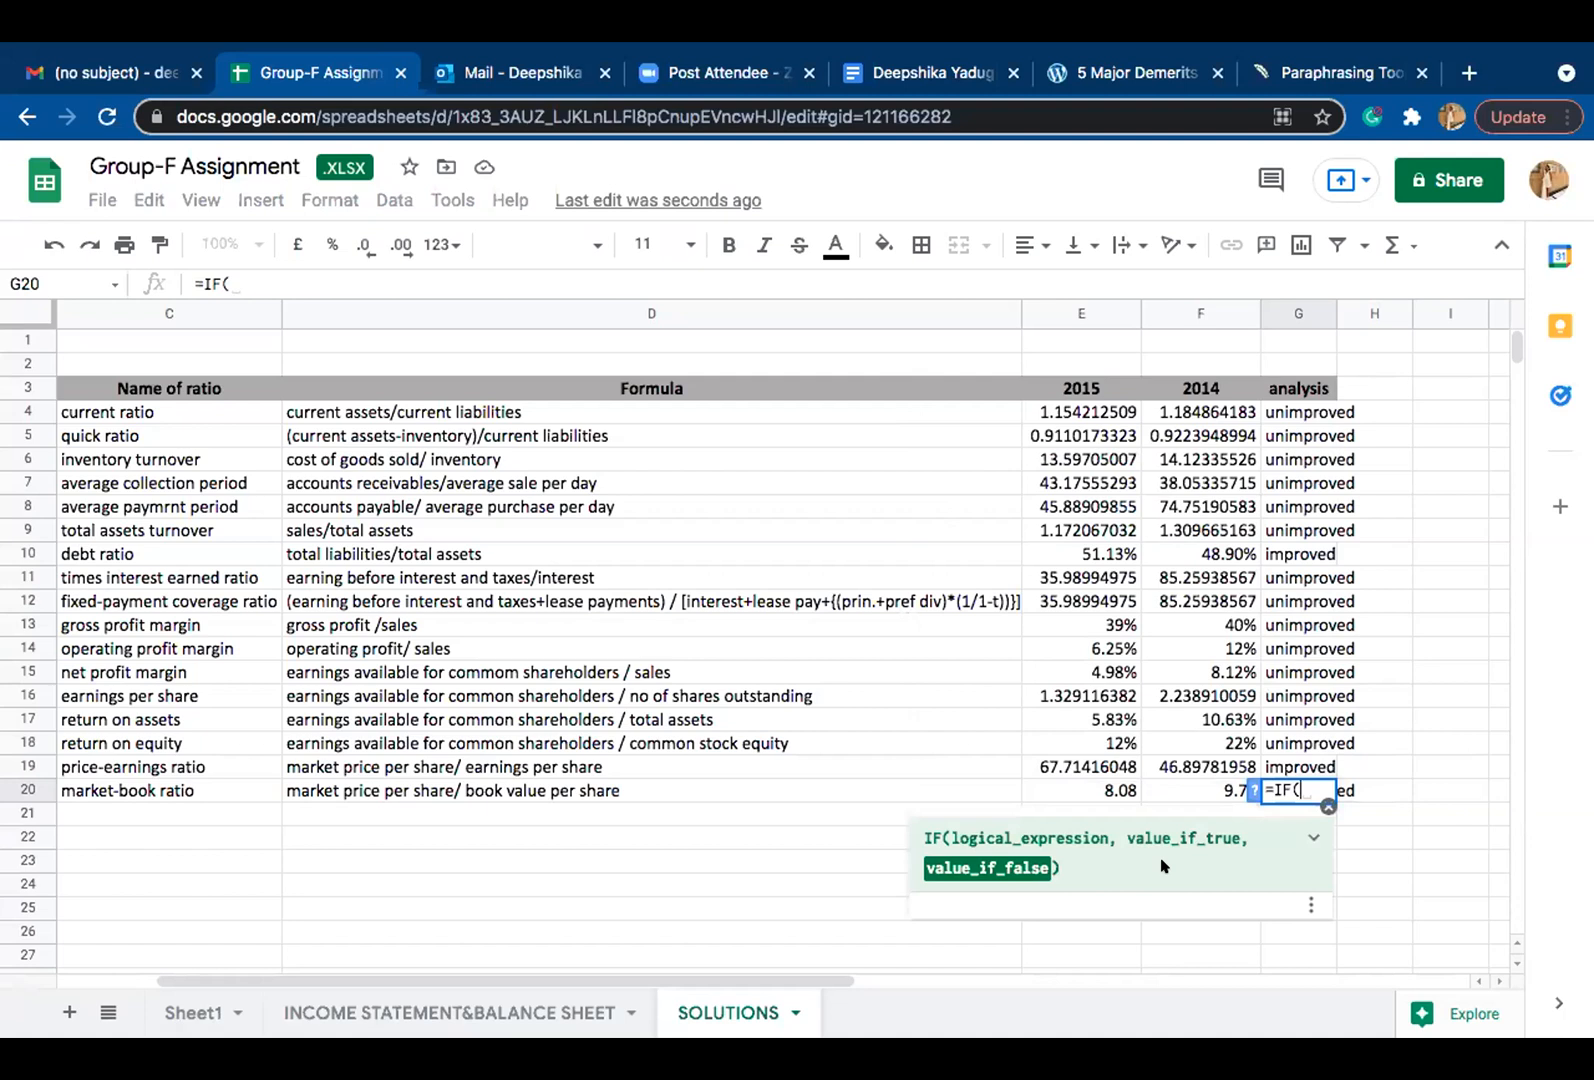
click(1313, 837)
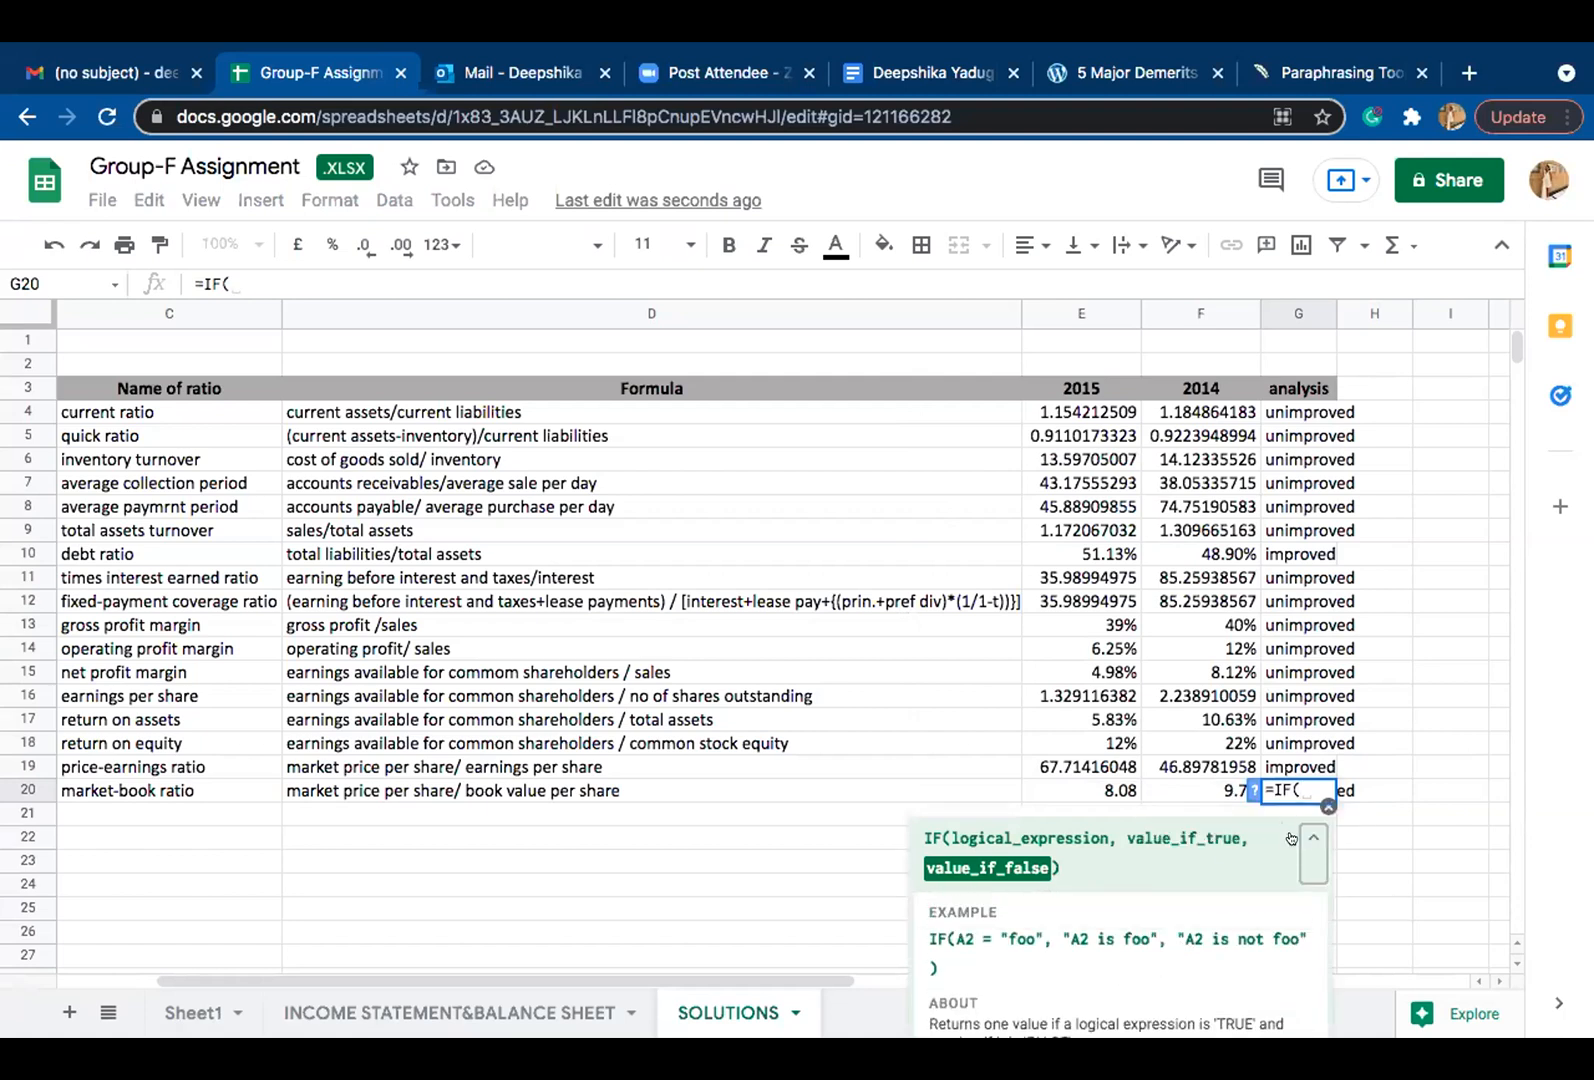
click(1303, 790)
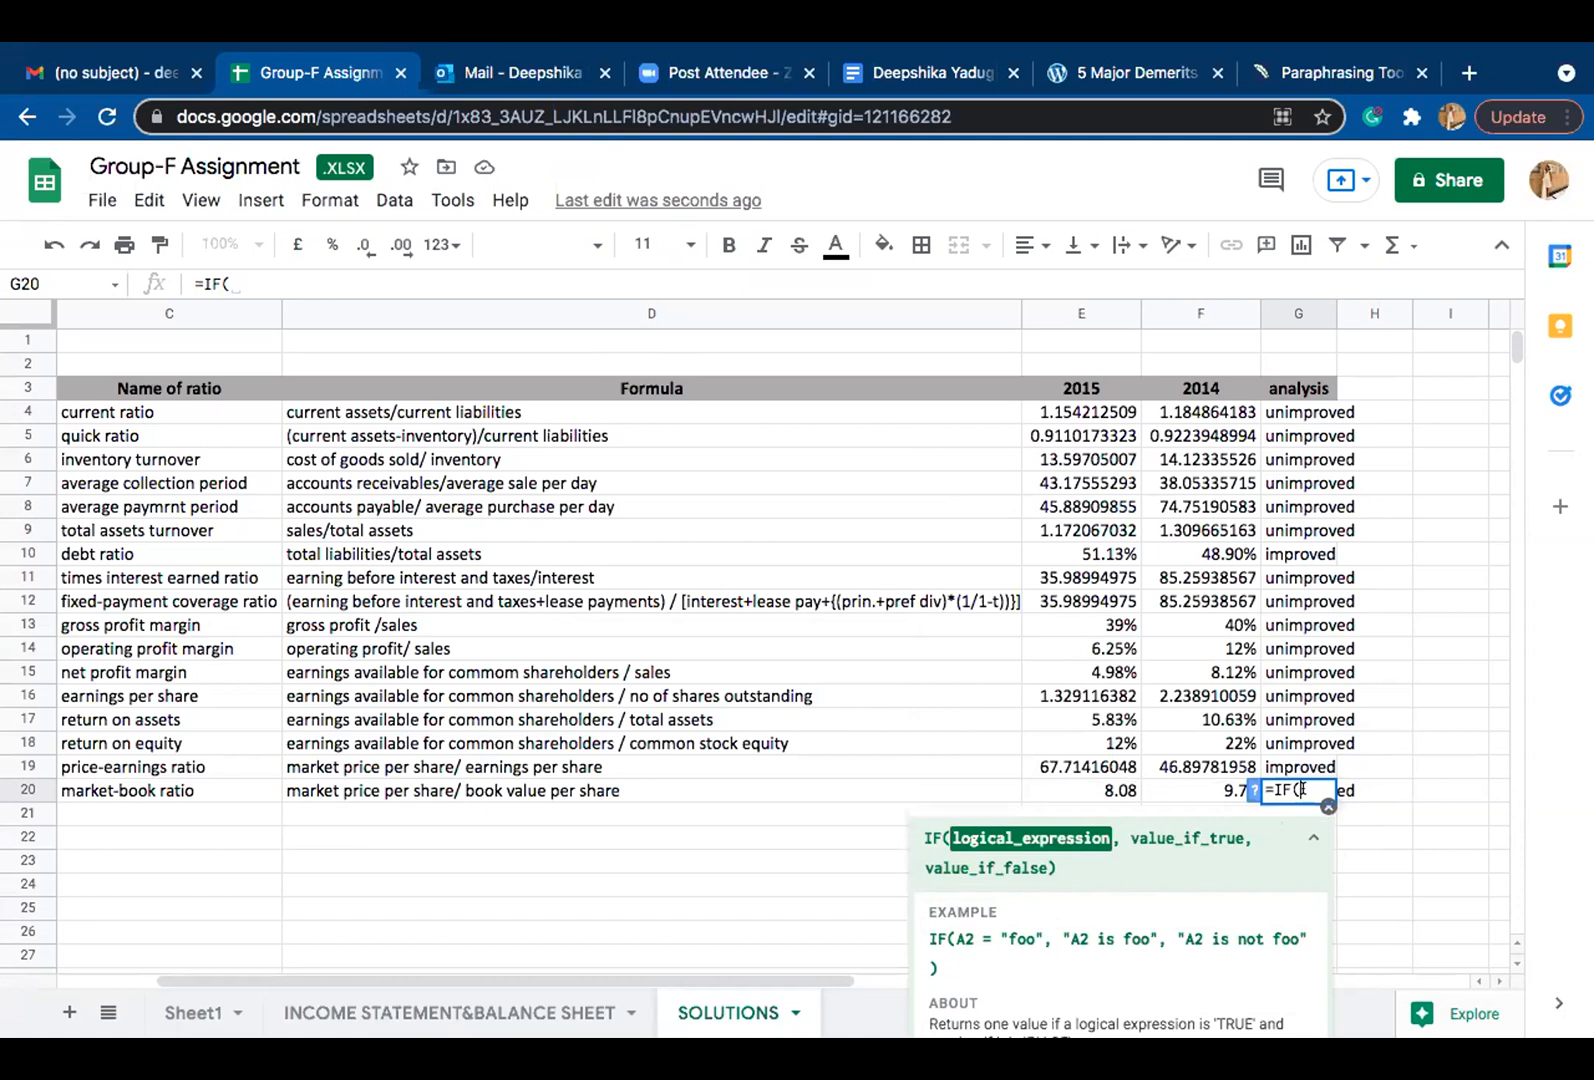
click(1108, 792)
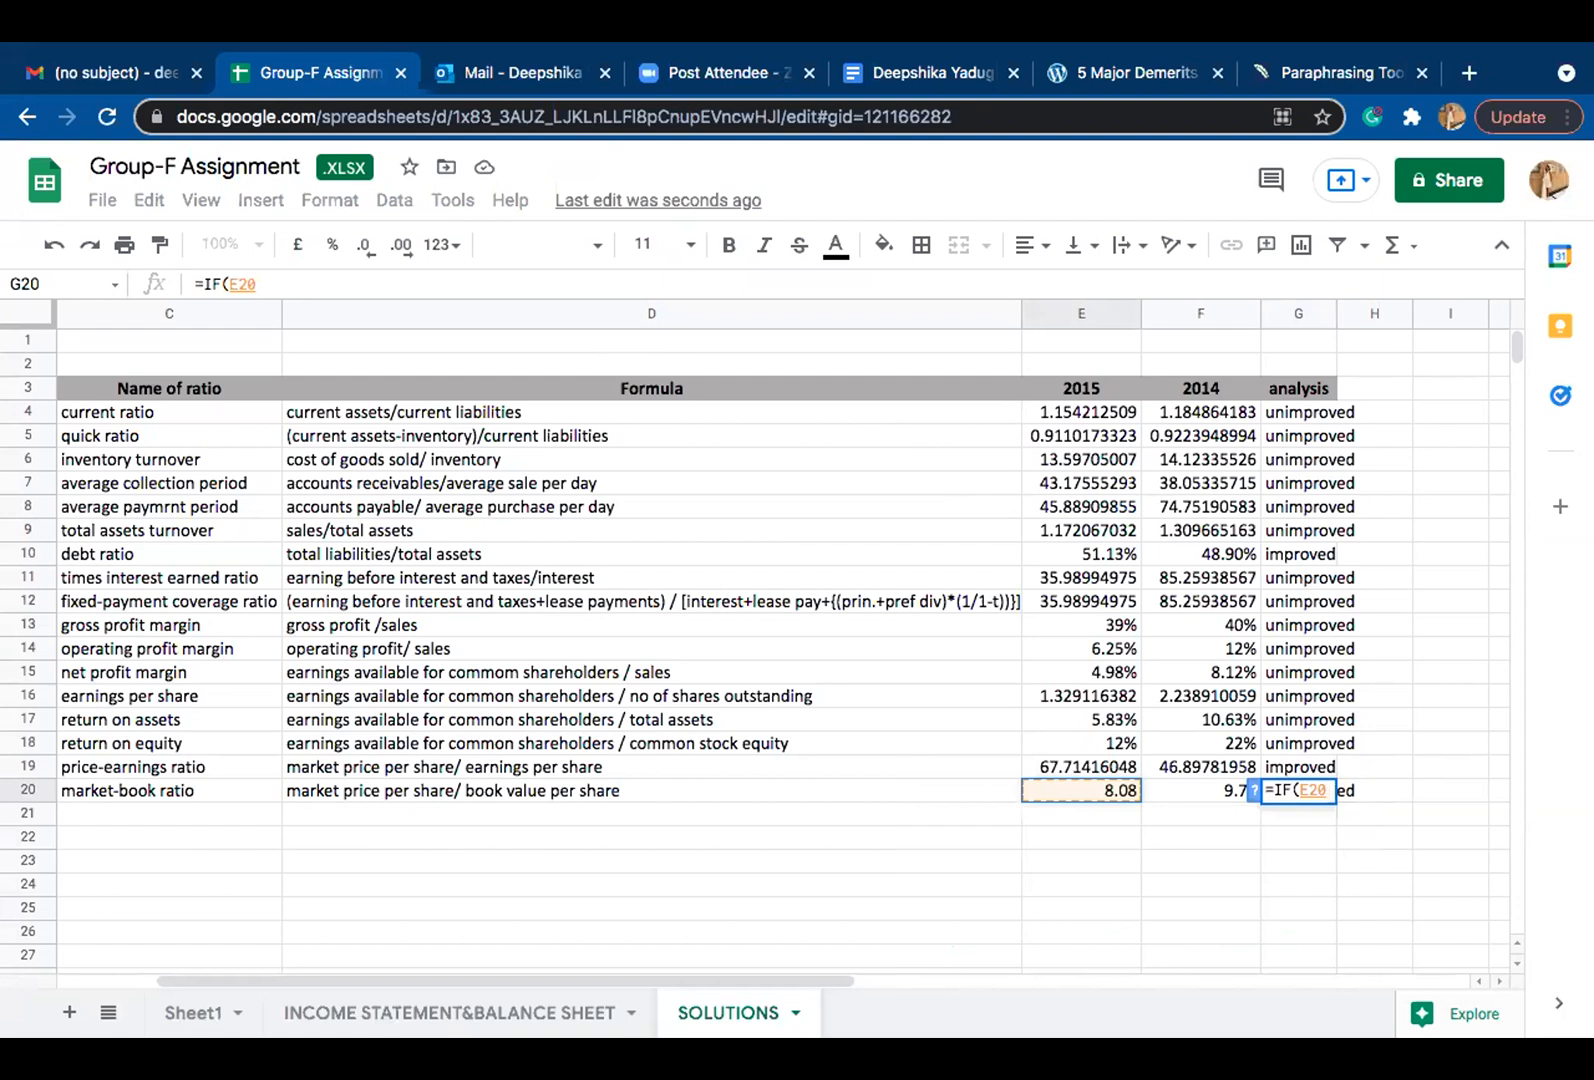
text(<)
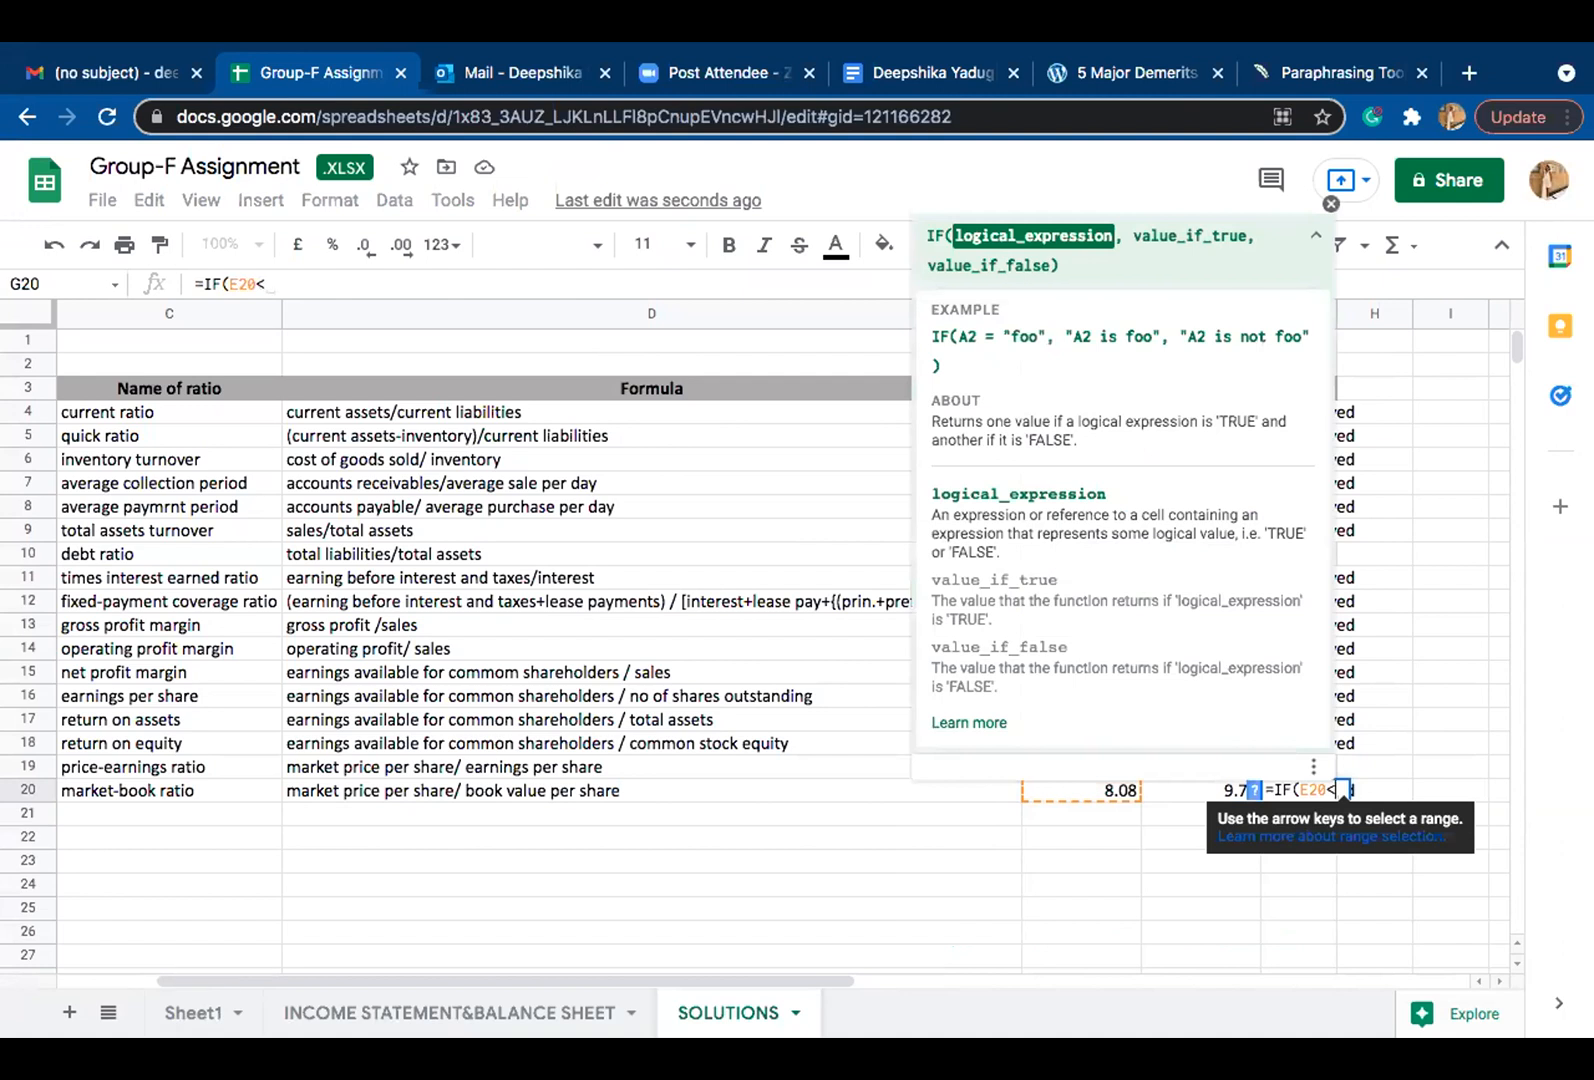
key(BackSpace)
text(>9)
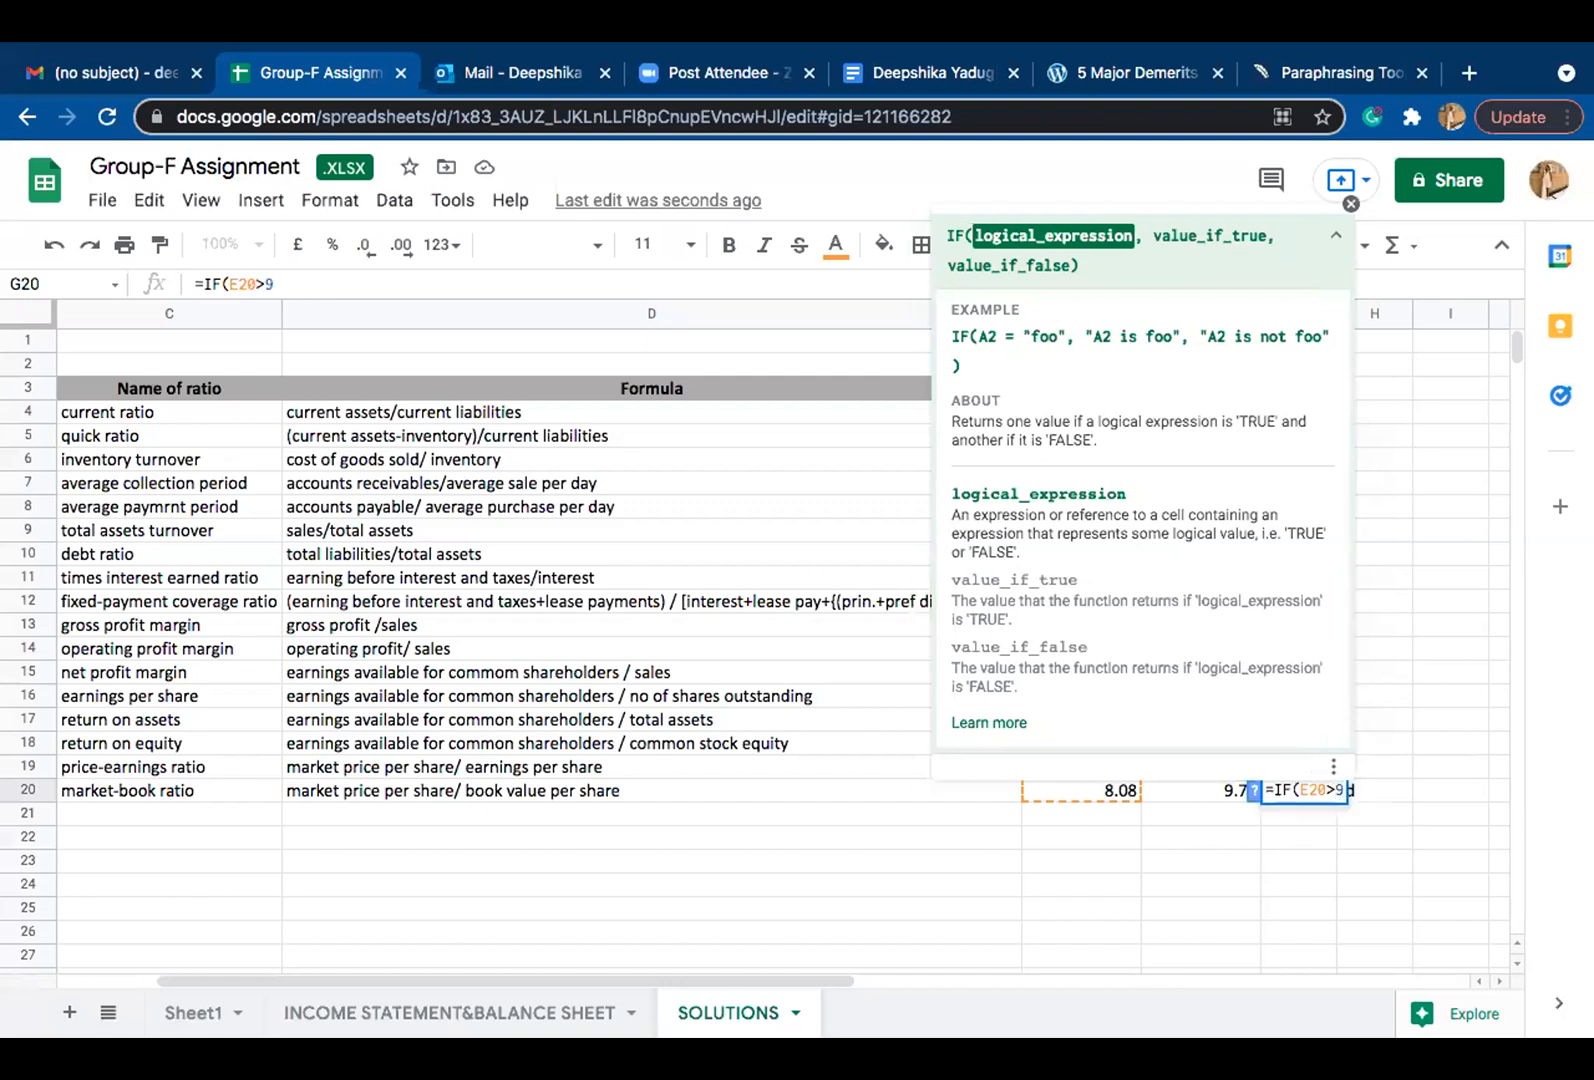
key(BackSpace)
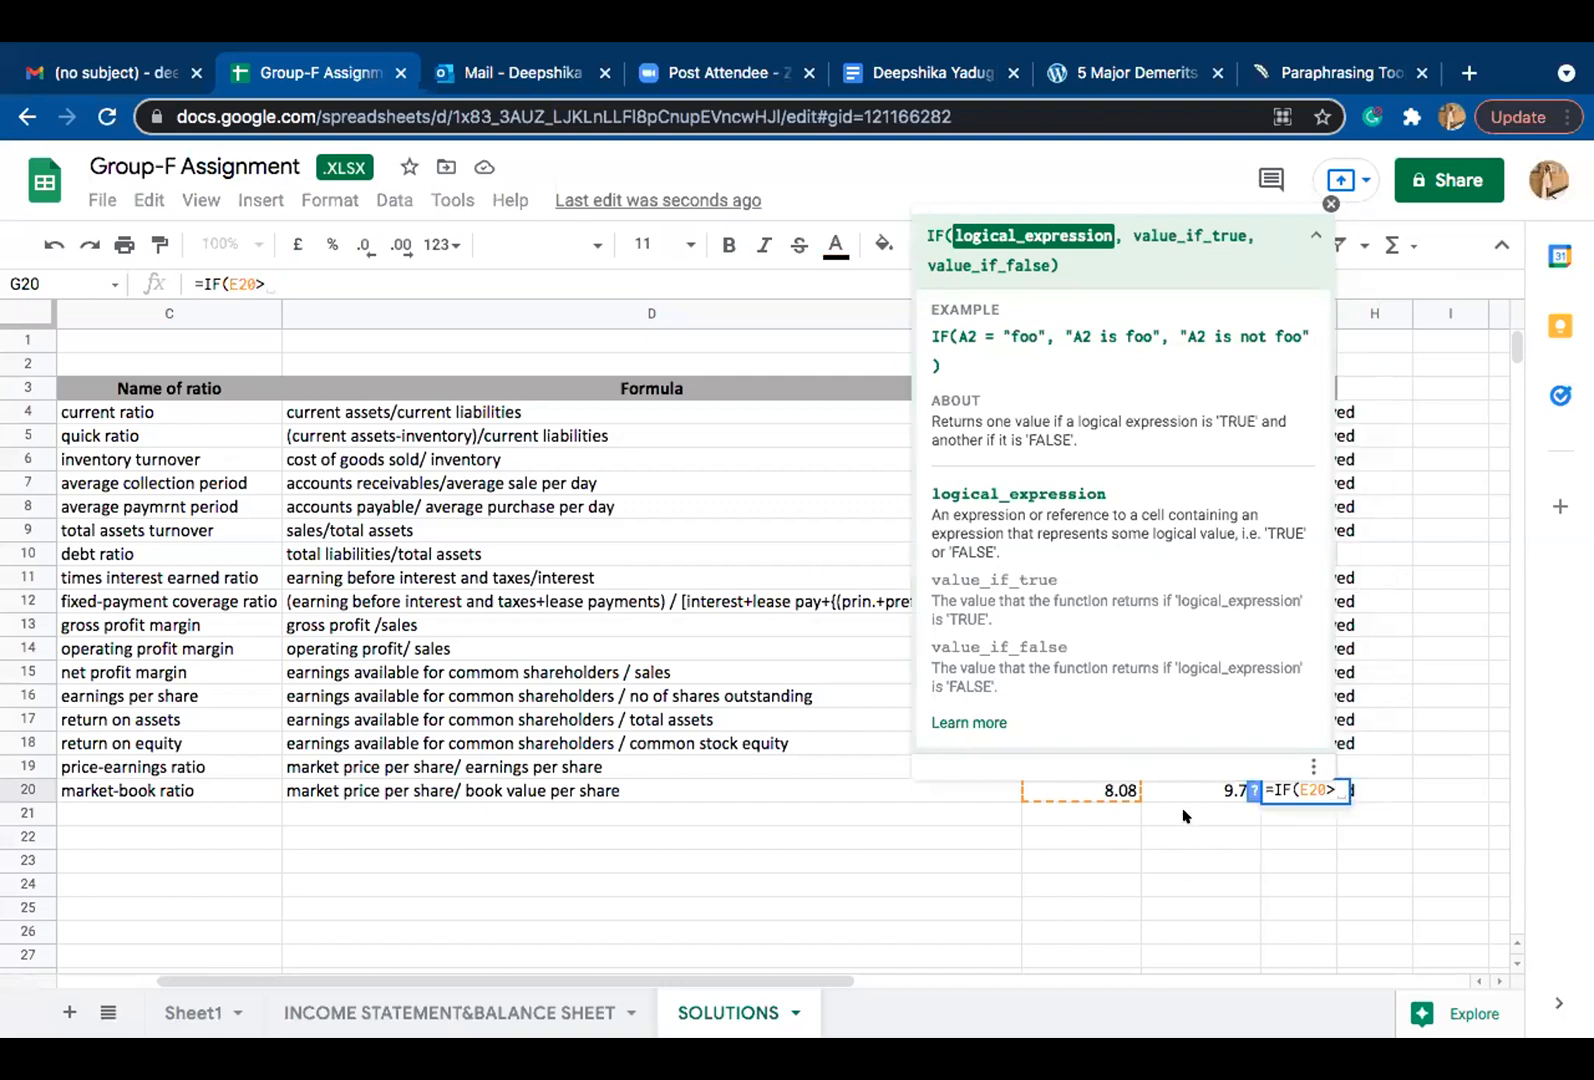
click(1173, 789)
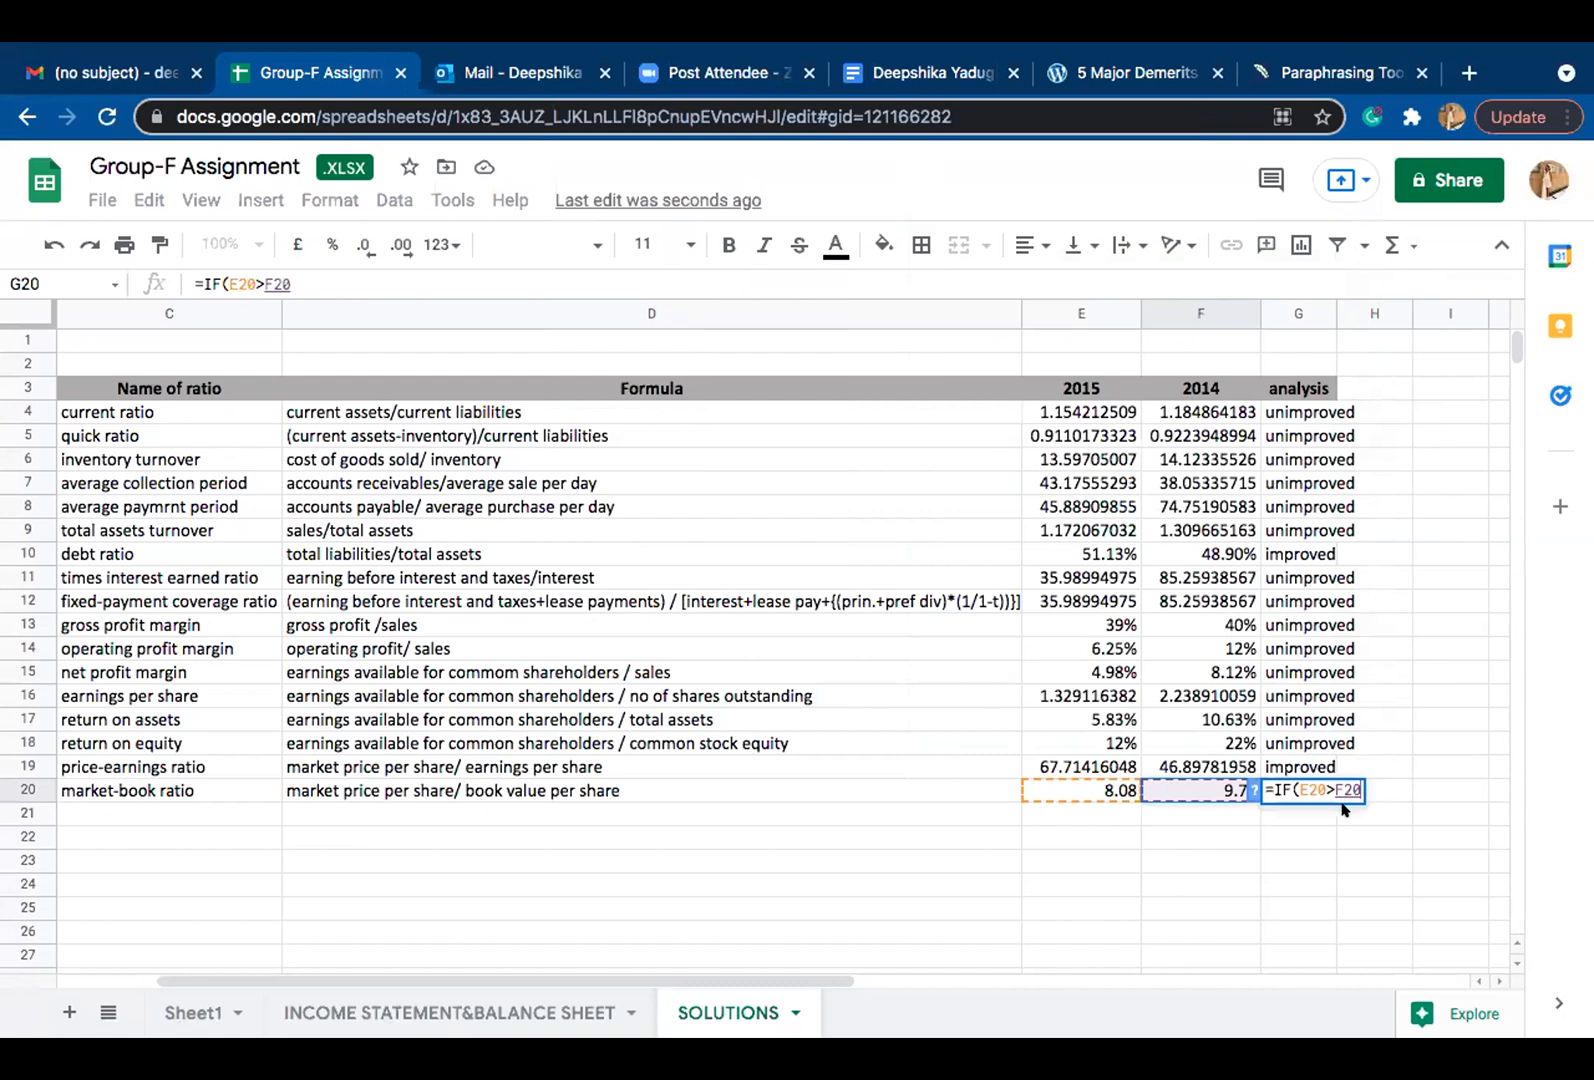
Step: Add "unimproved" as the value if true in the market-book ratio's IF formula
text(,)
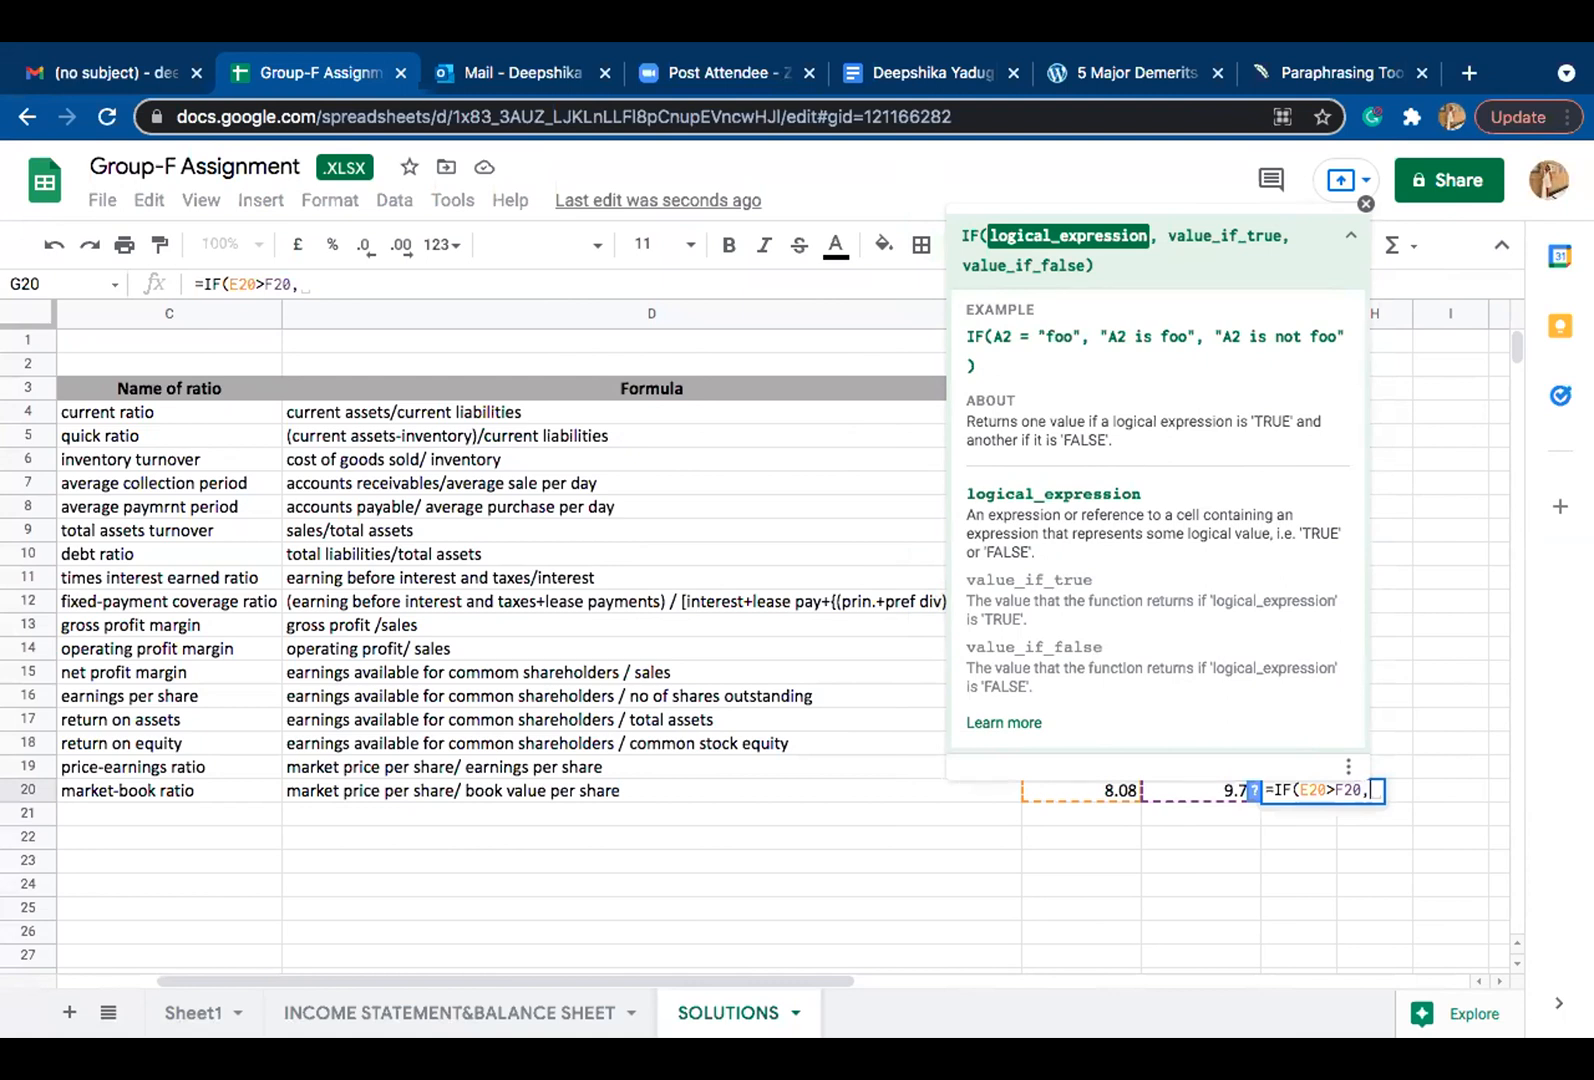
text(")
key(BackSpace)
text(~)
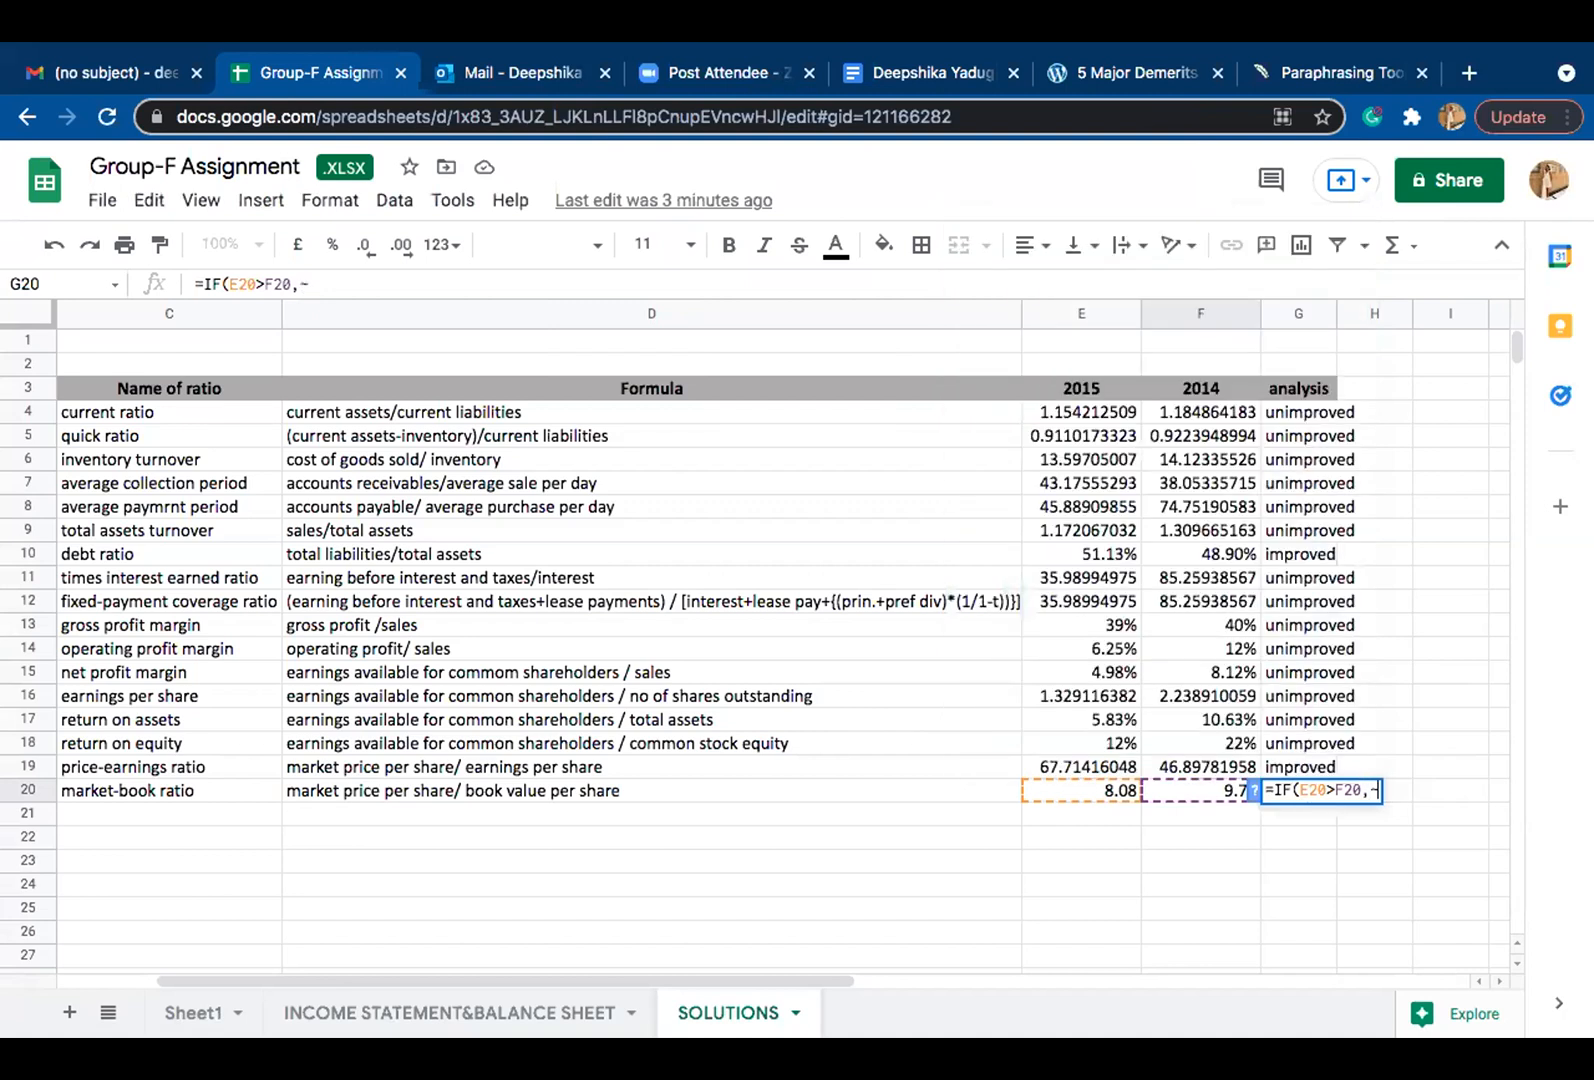
key(BackSpace)
text(`)
key(BackSpace)
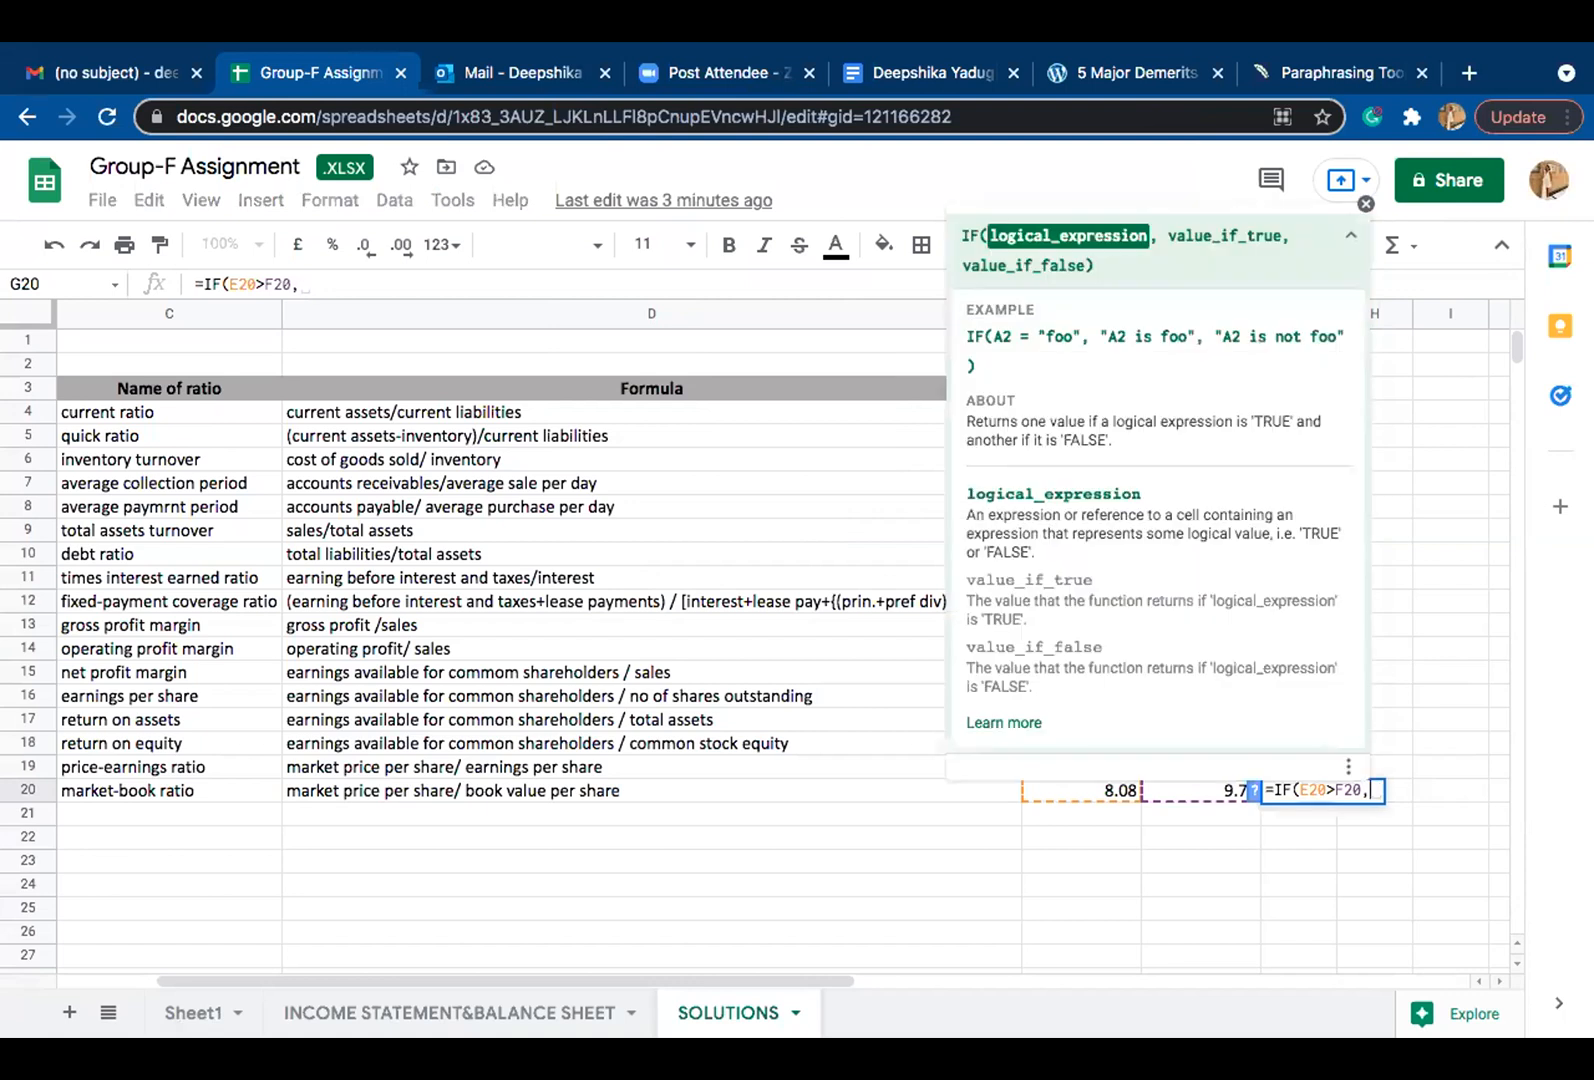
key(Right)
key(BackSpace)
text(")
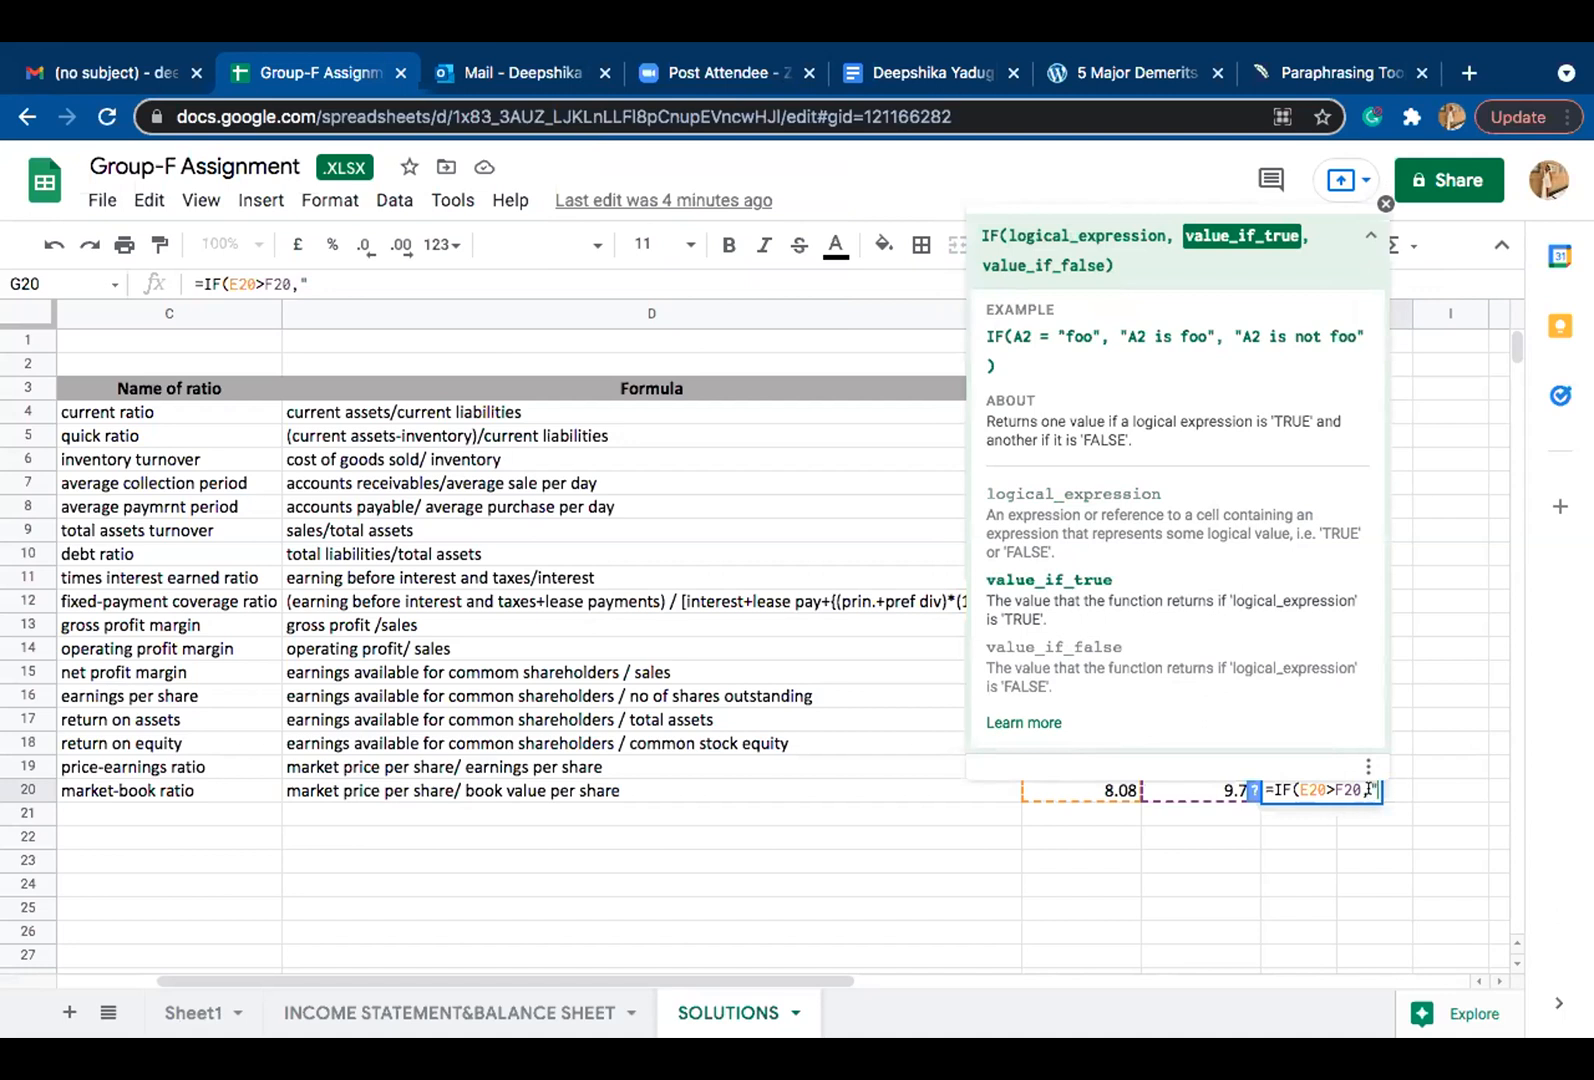
text(uni)
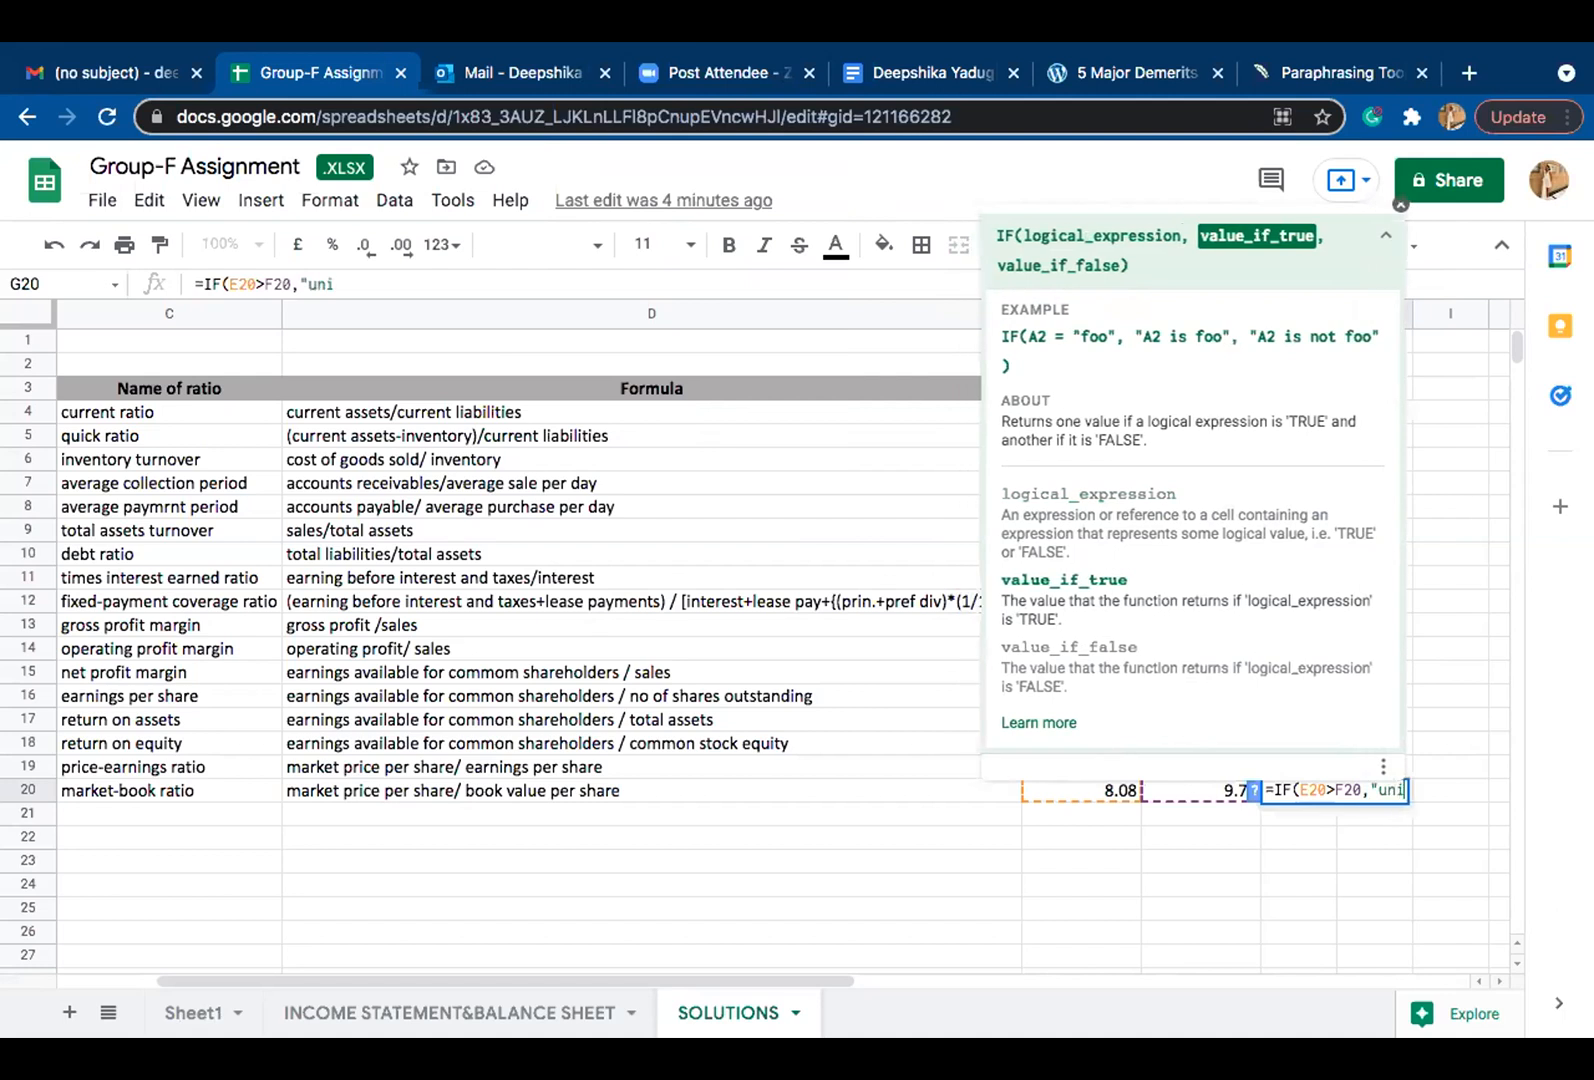
text(mproved)
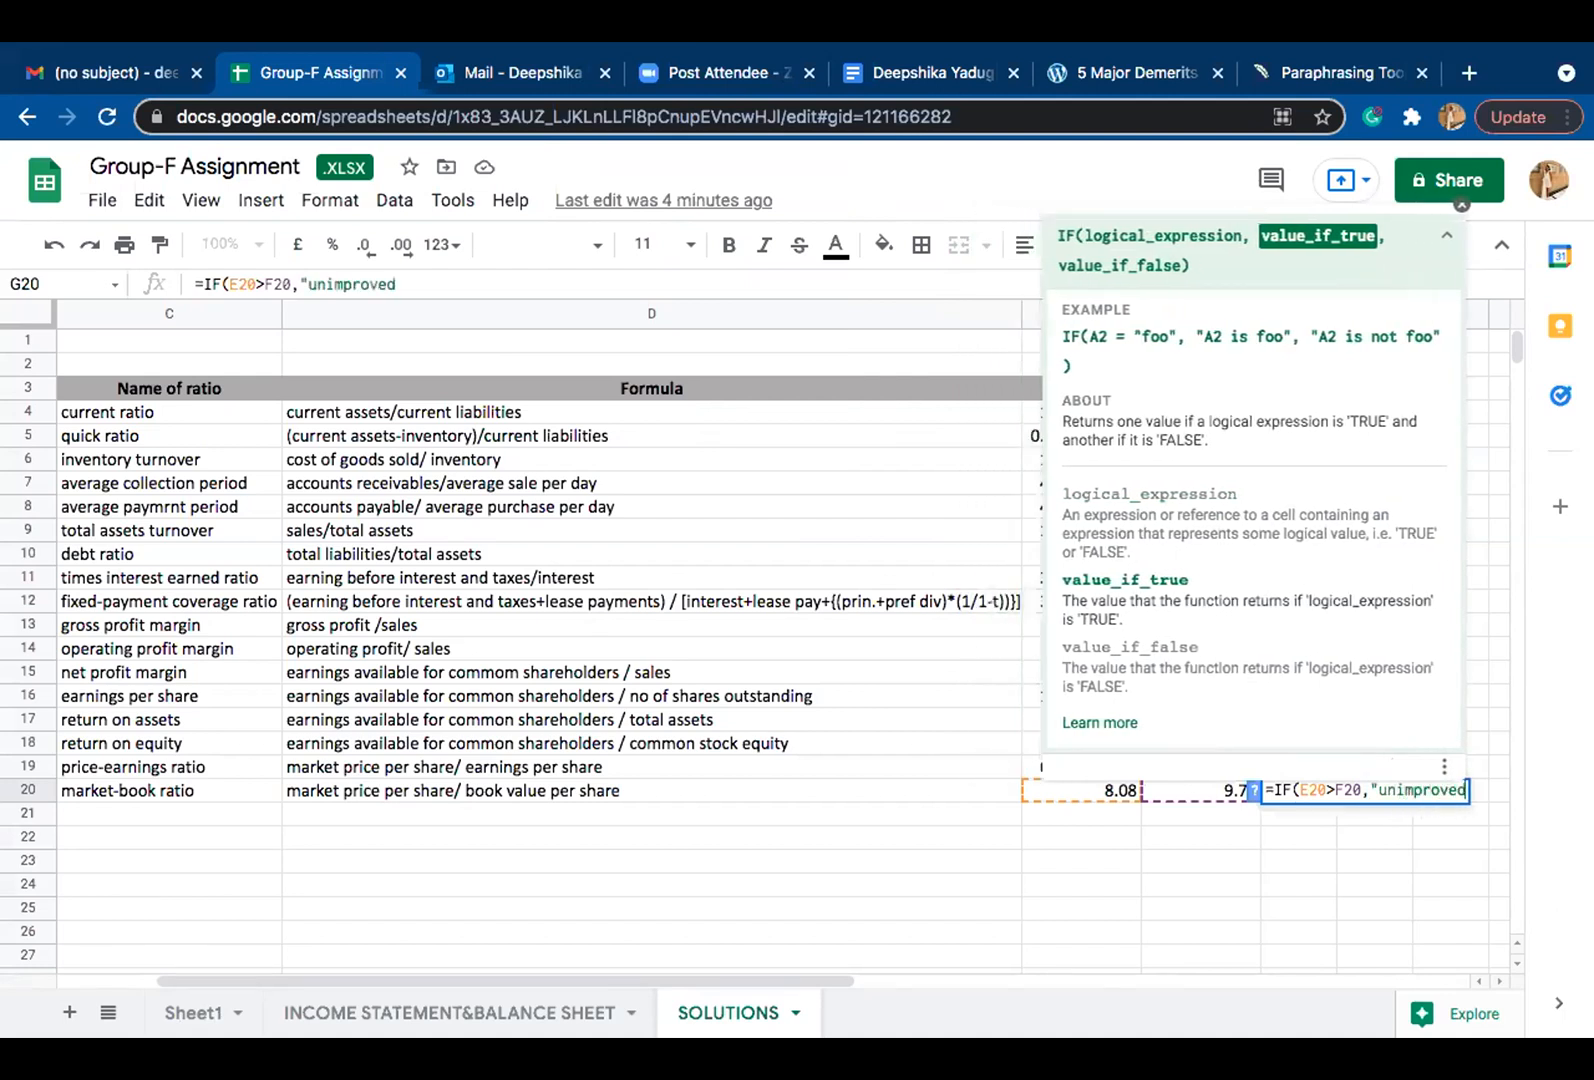
text(")
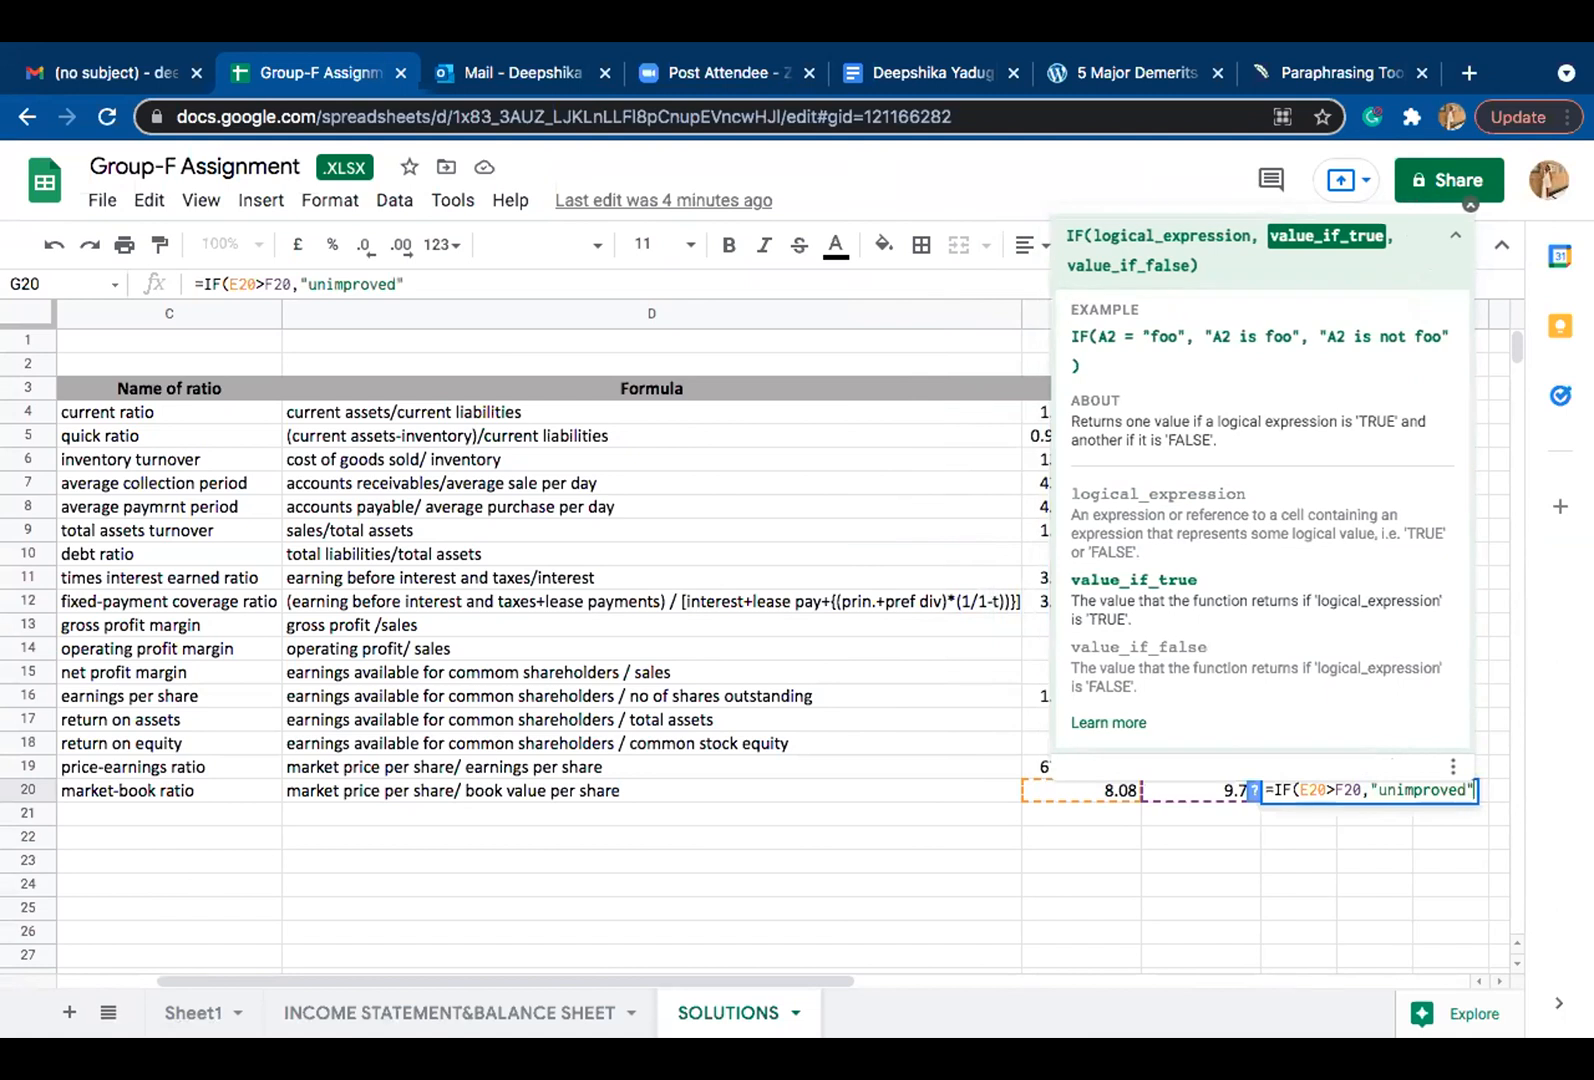
text(,)
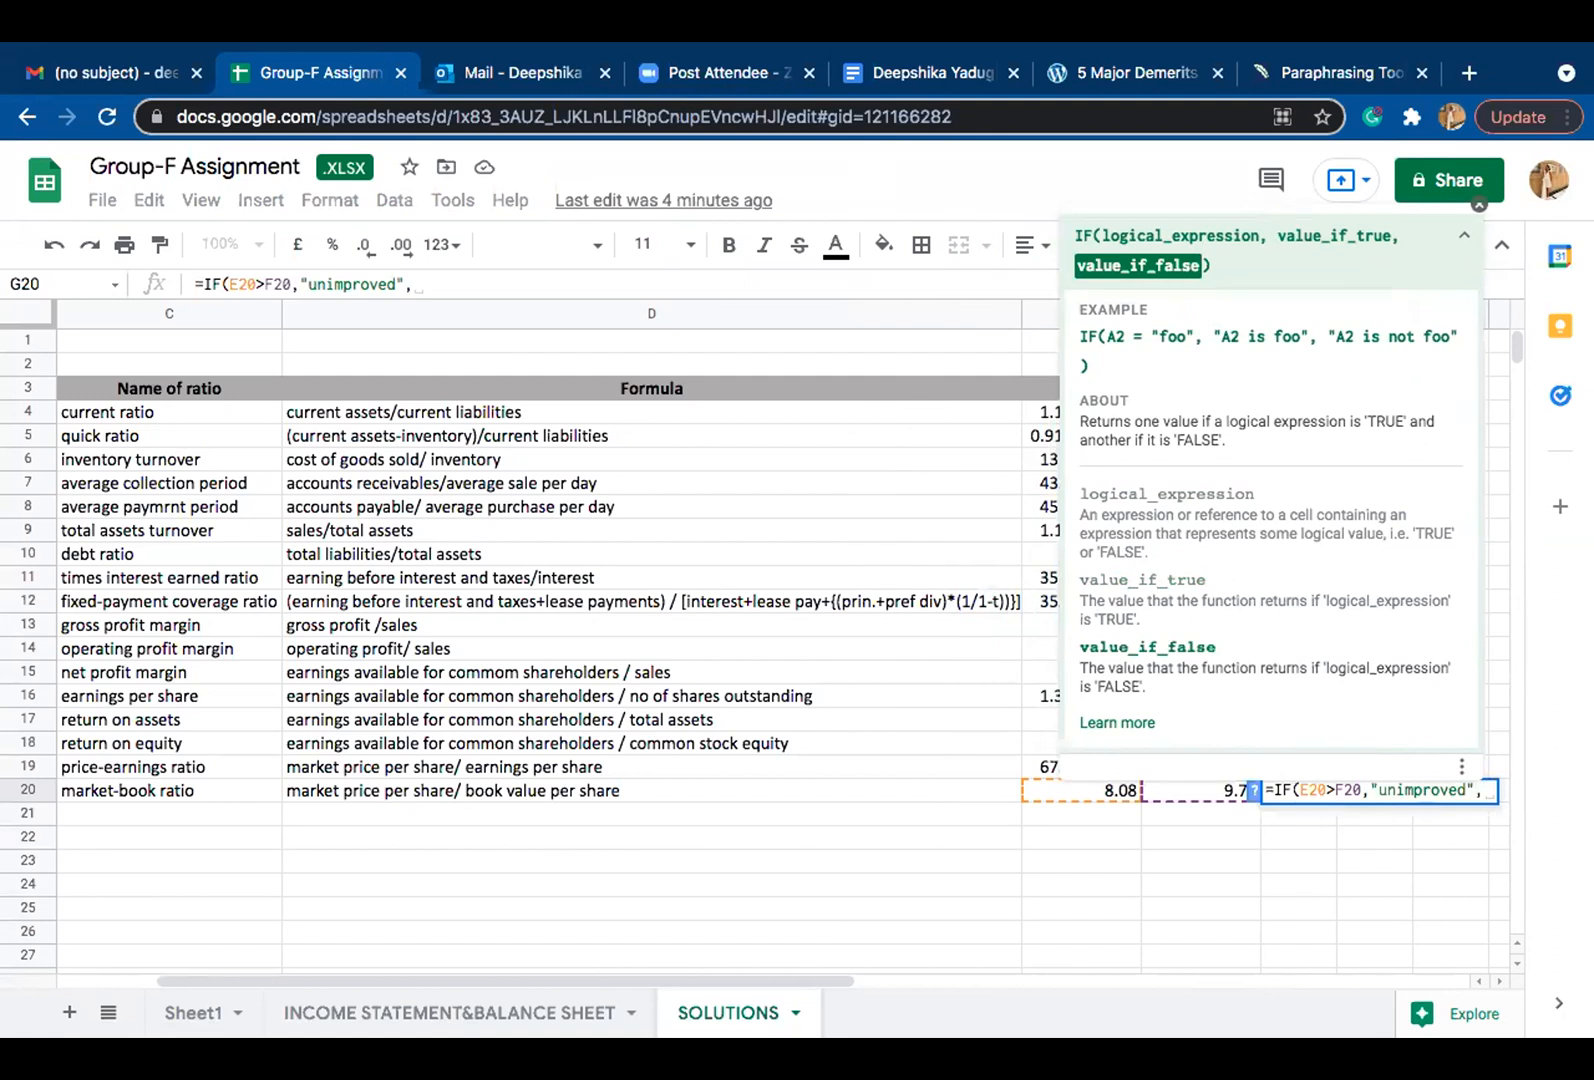
Step: Add "improved" as the value if false, close the IF formula in G20 and commit it
text(")
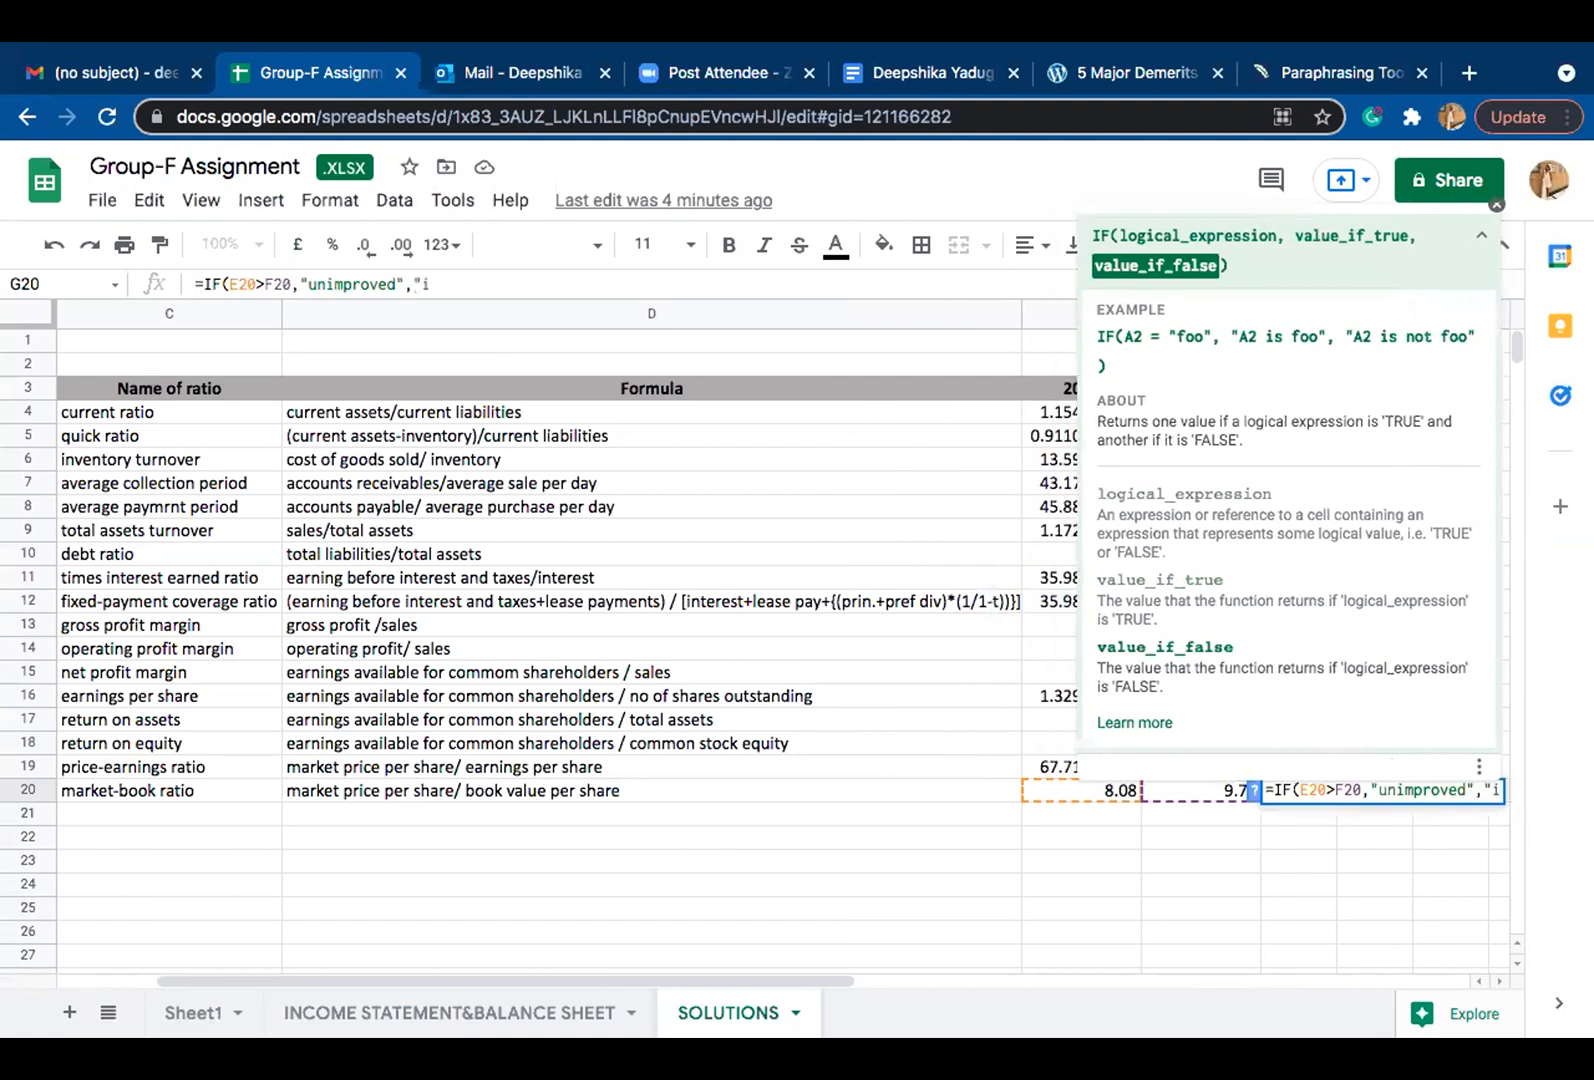
text(improved)
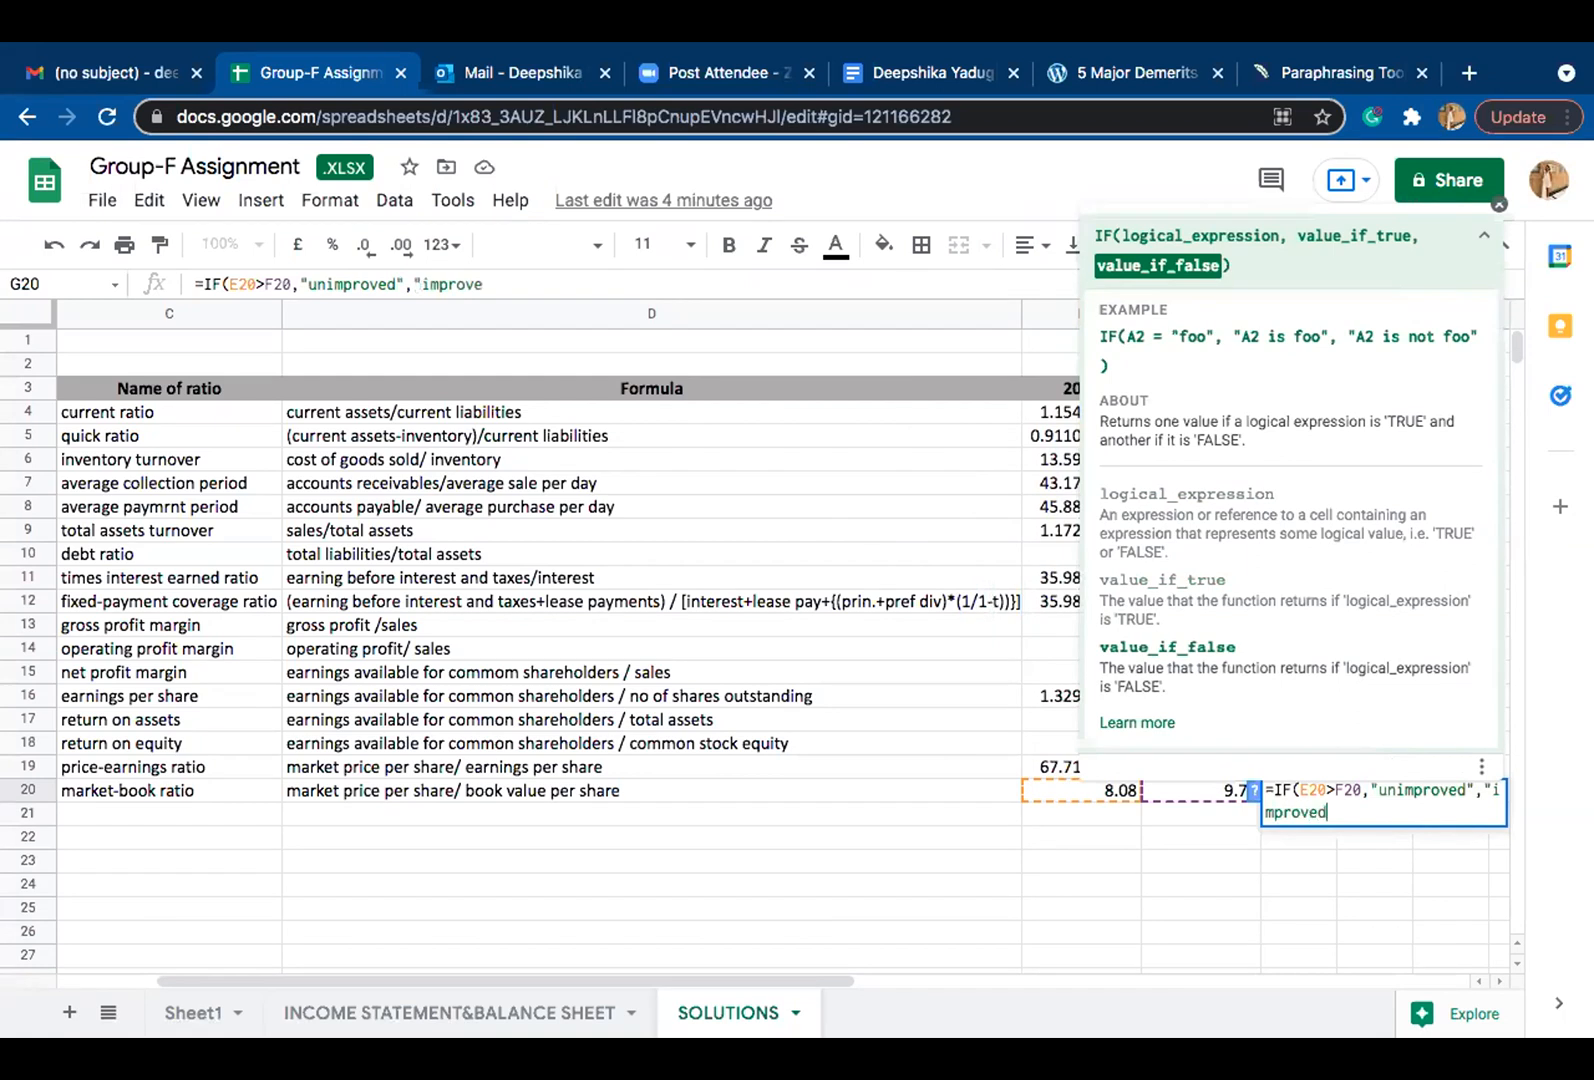
text("))
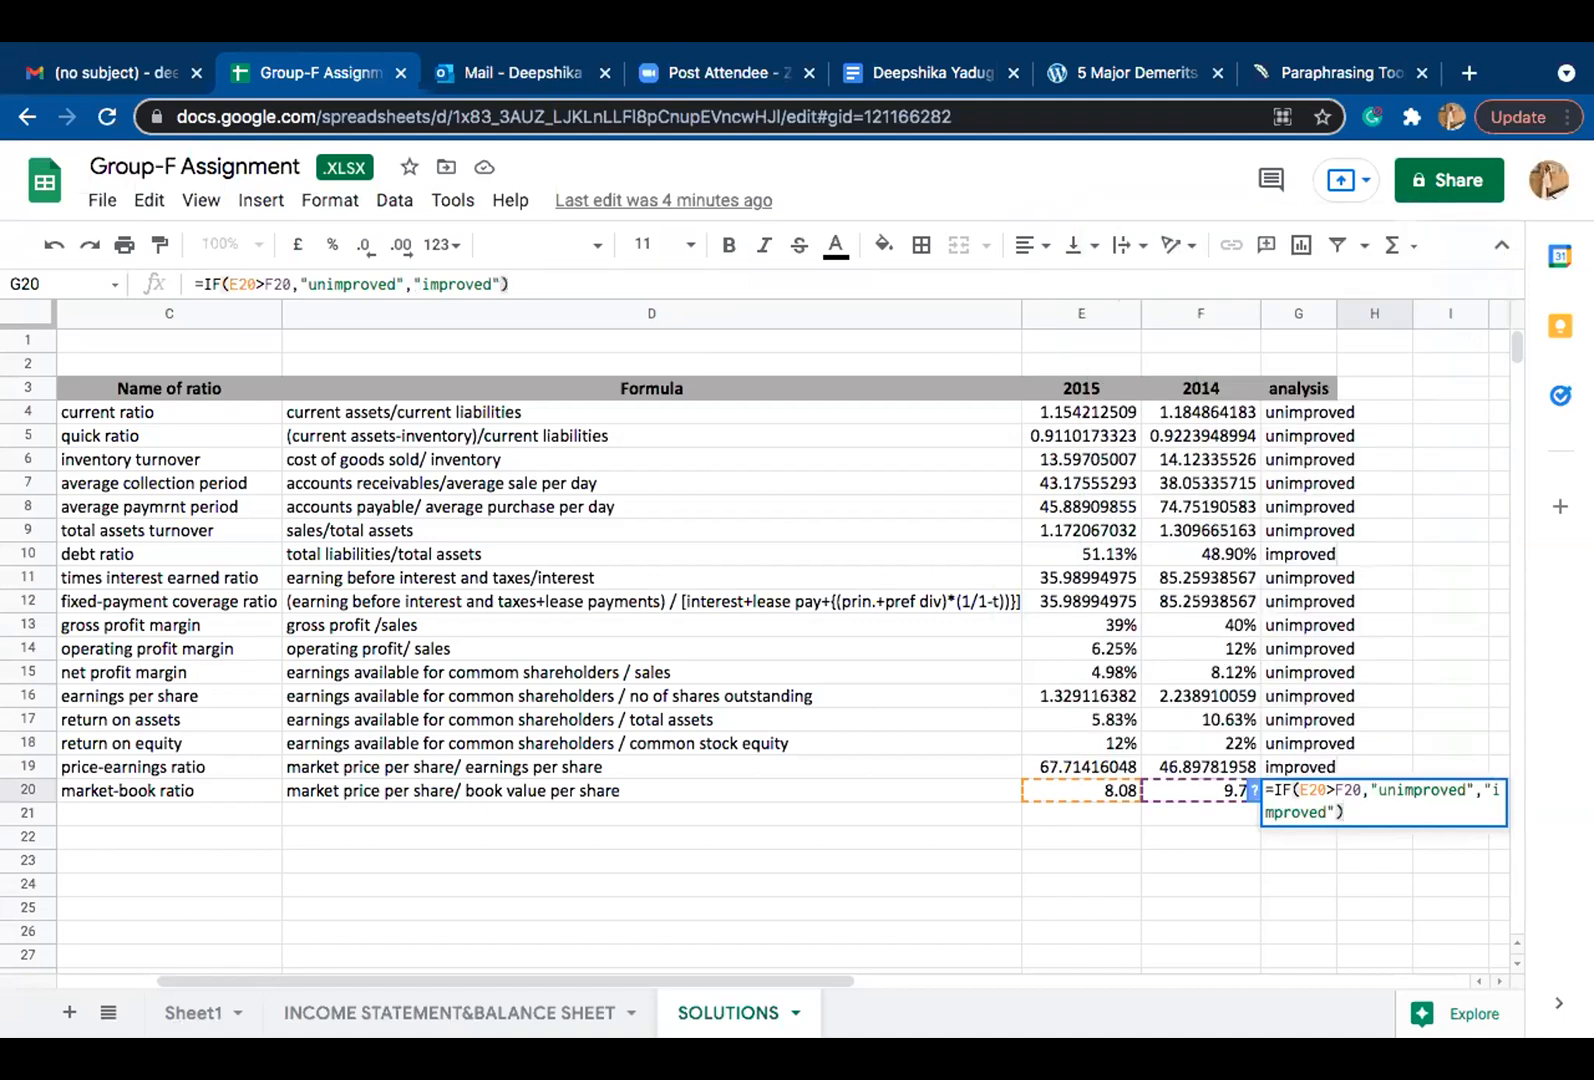
key(Return)
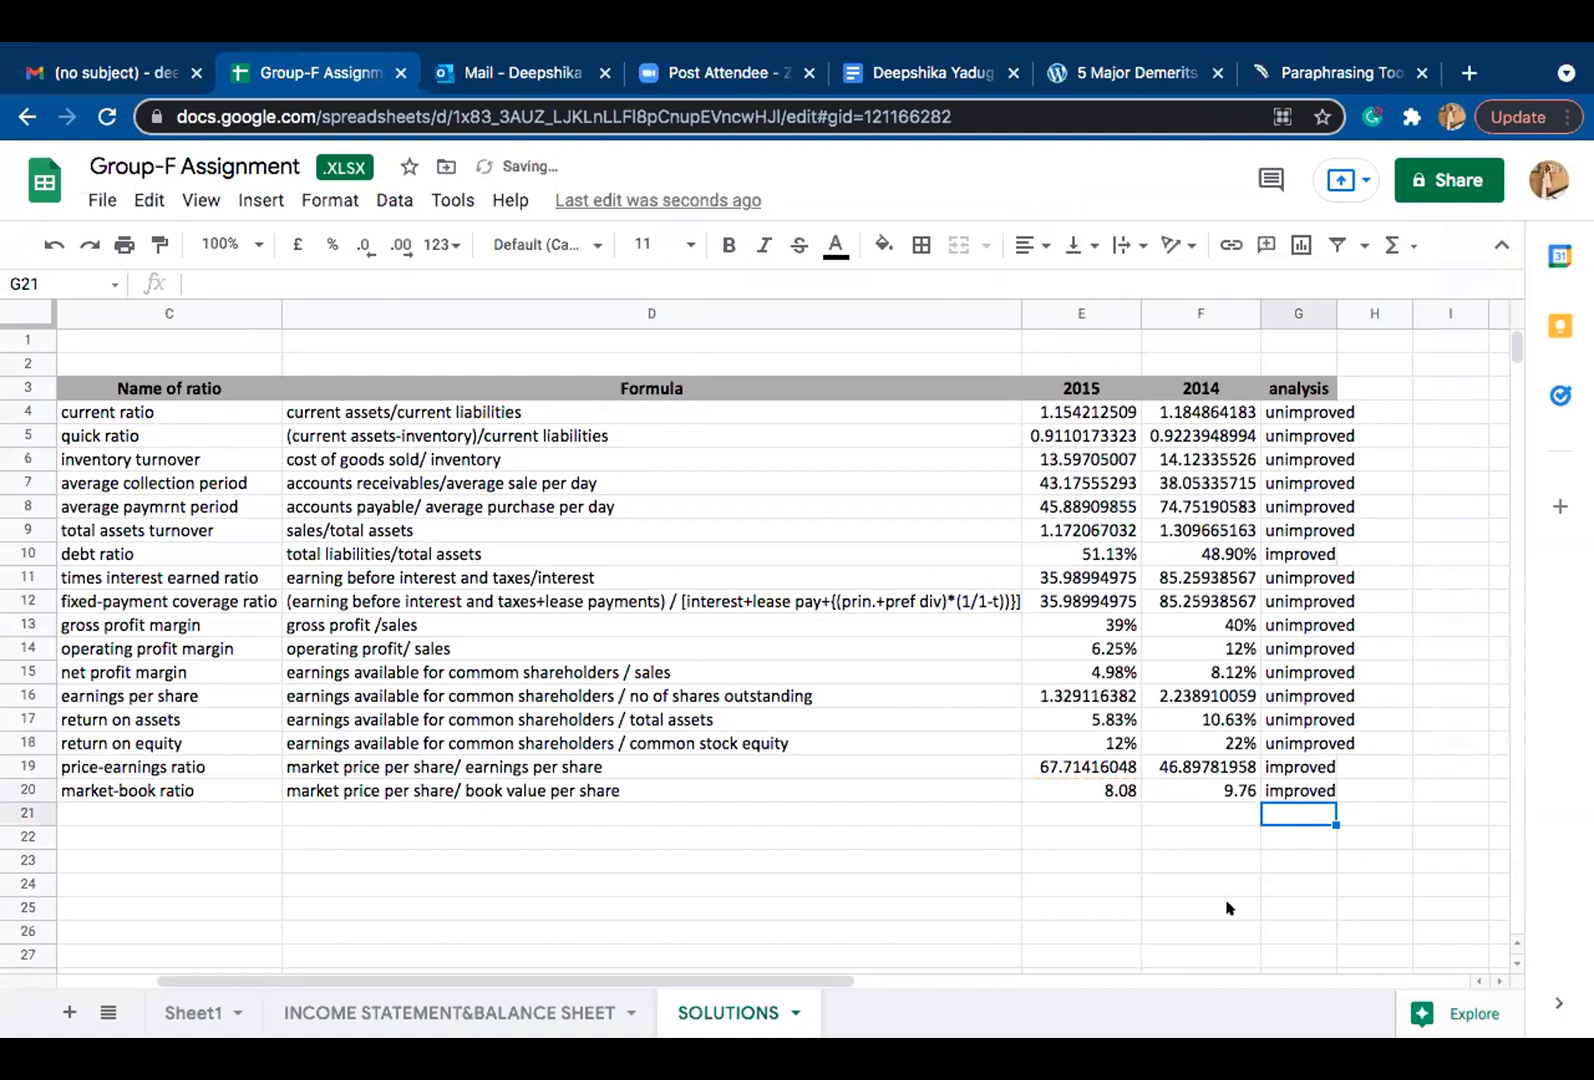
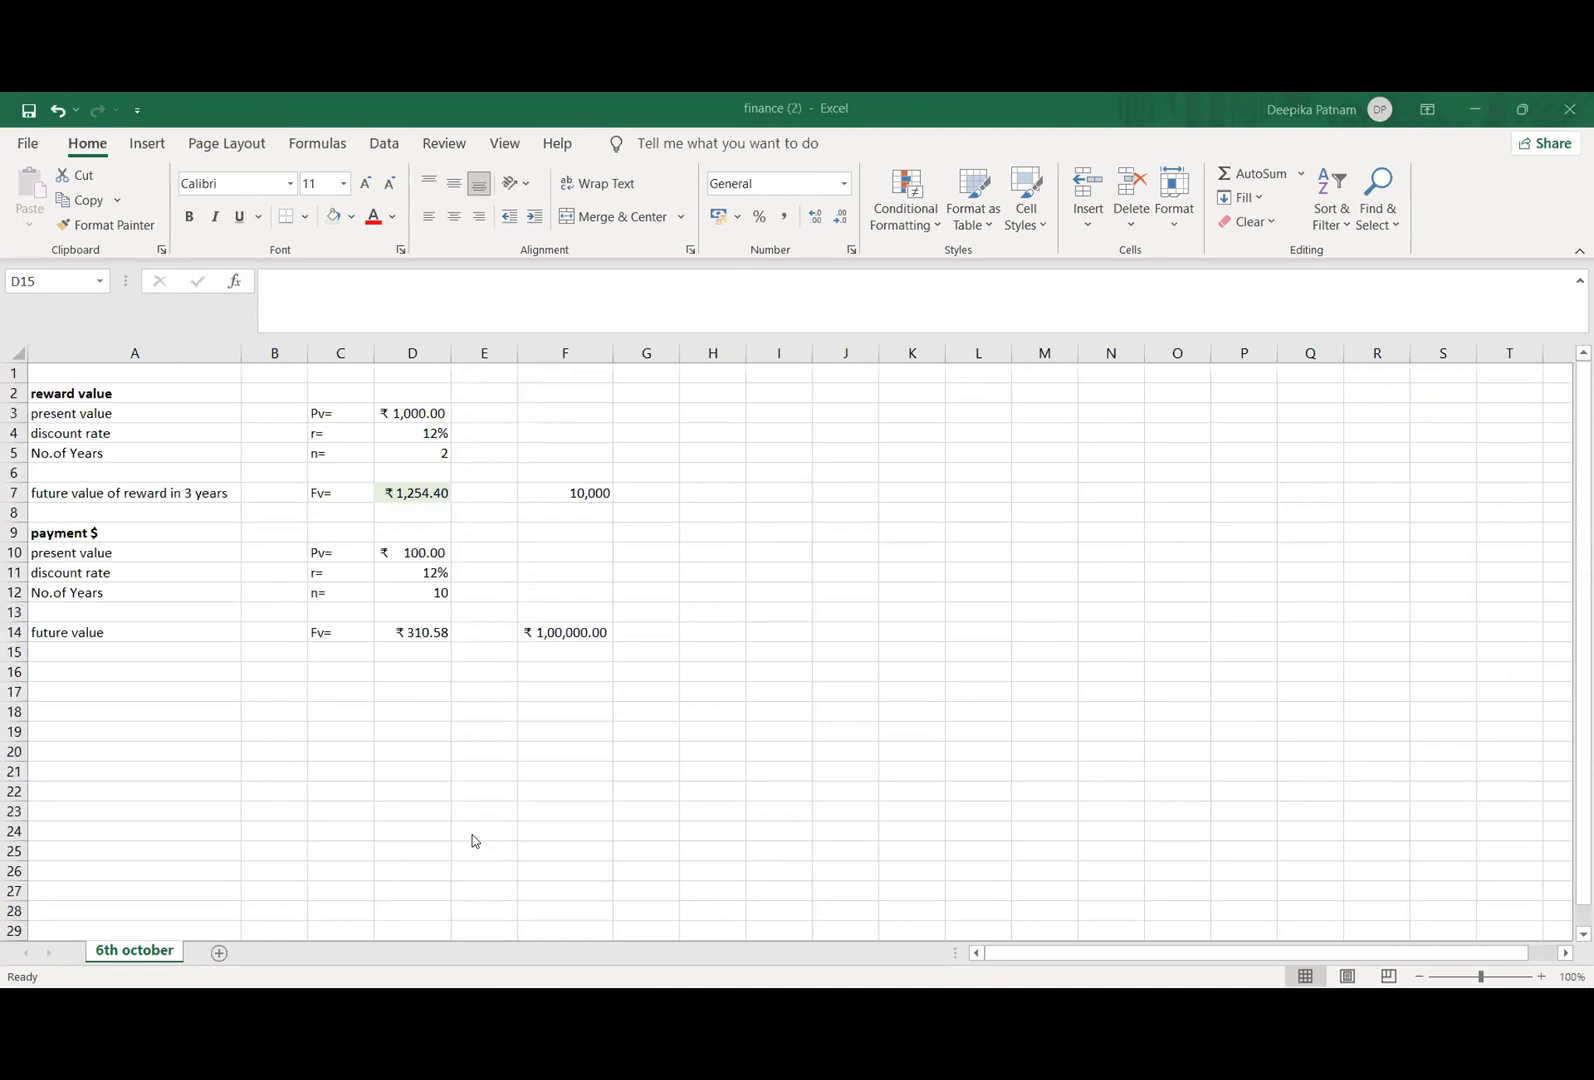
click(167, 687)
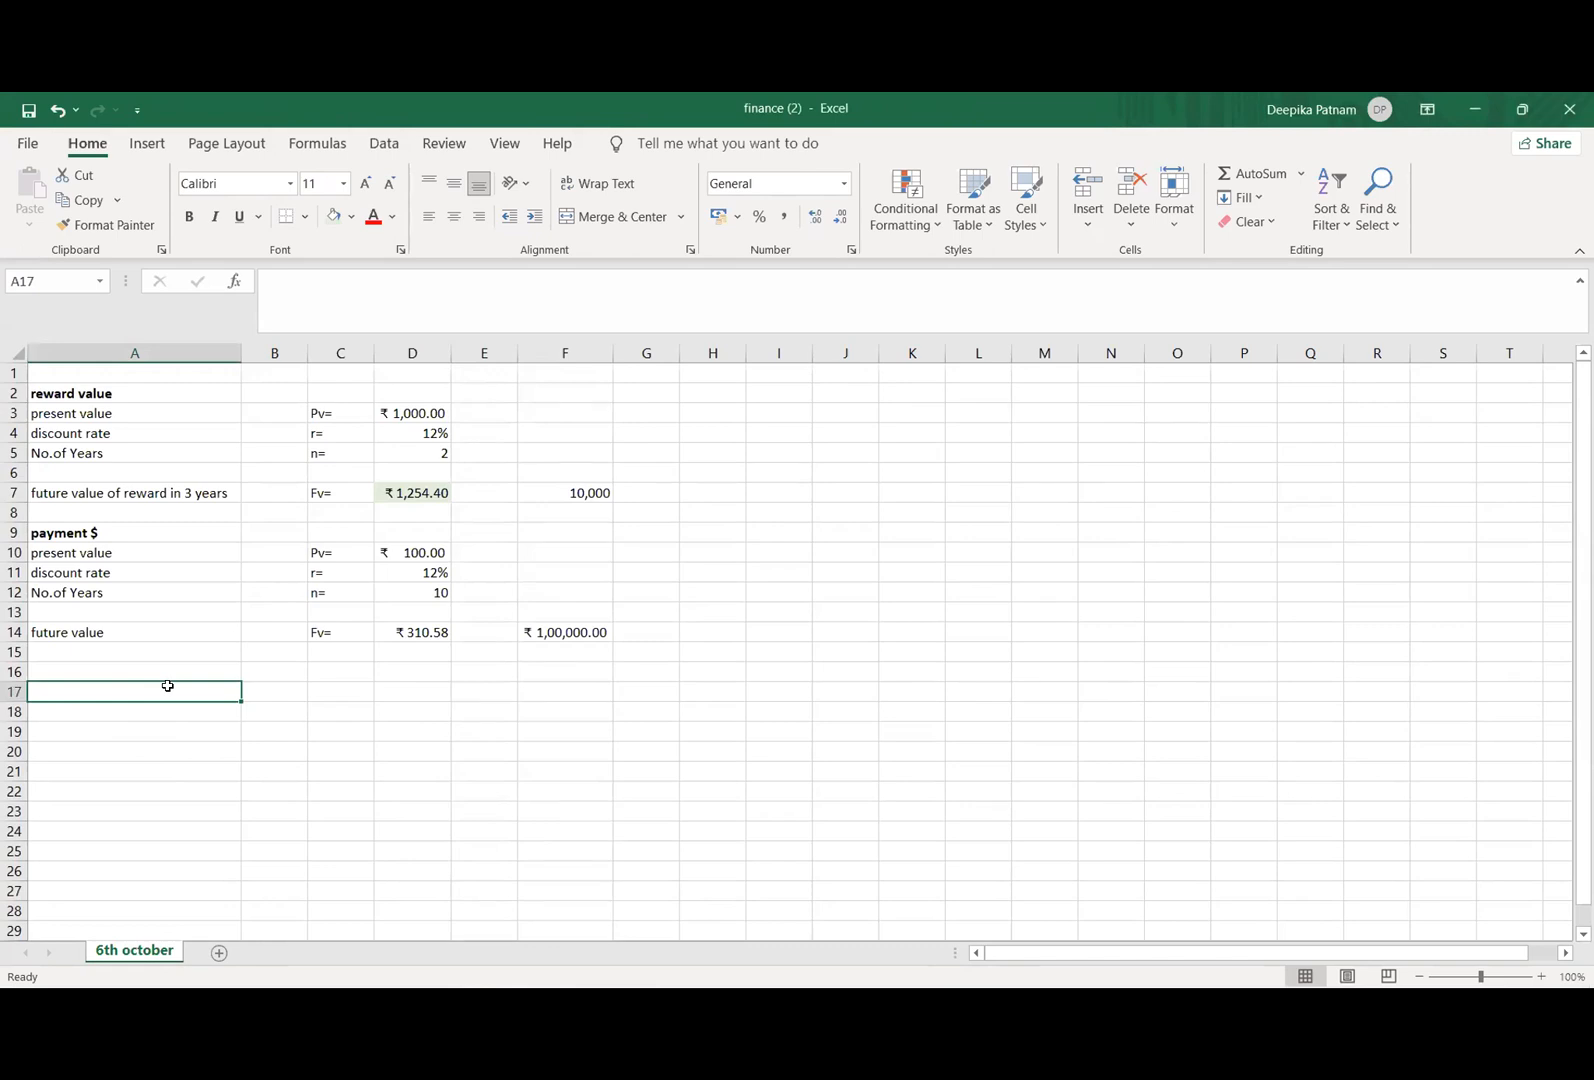
scroll(181, 728, down, 1)
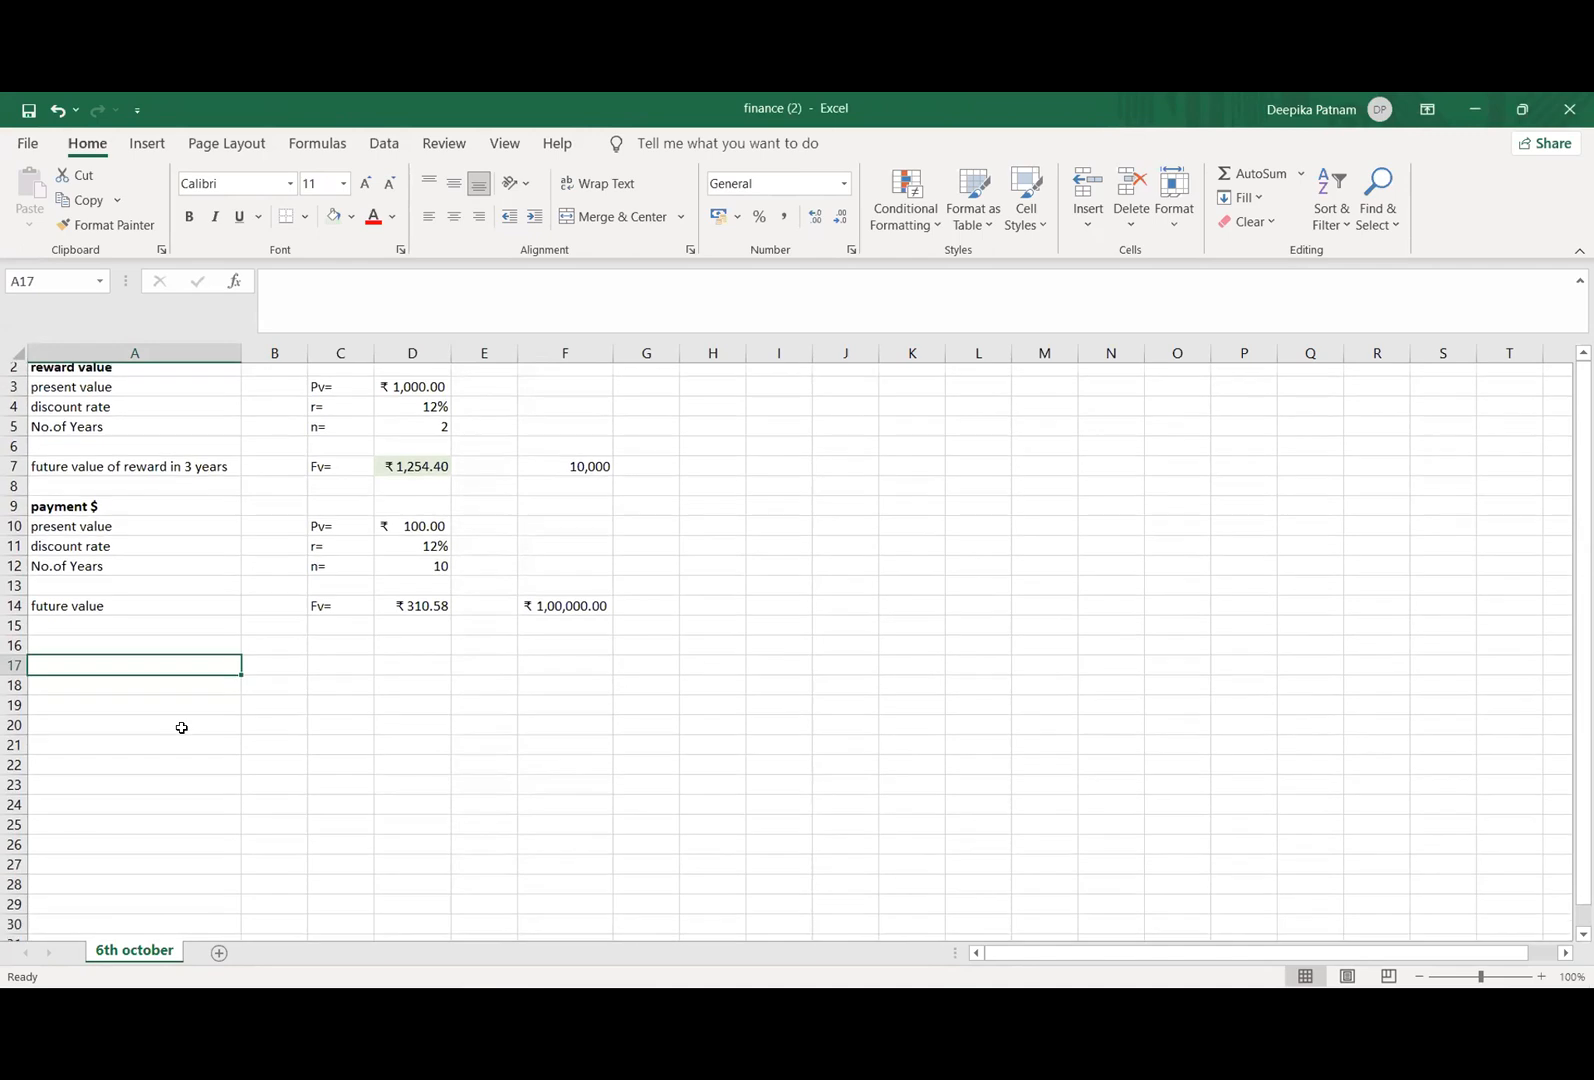
scroll(181, 728, down, 2)
scroll(181, 728, down, 4)
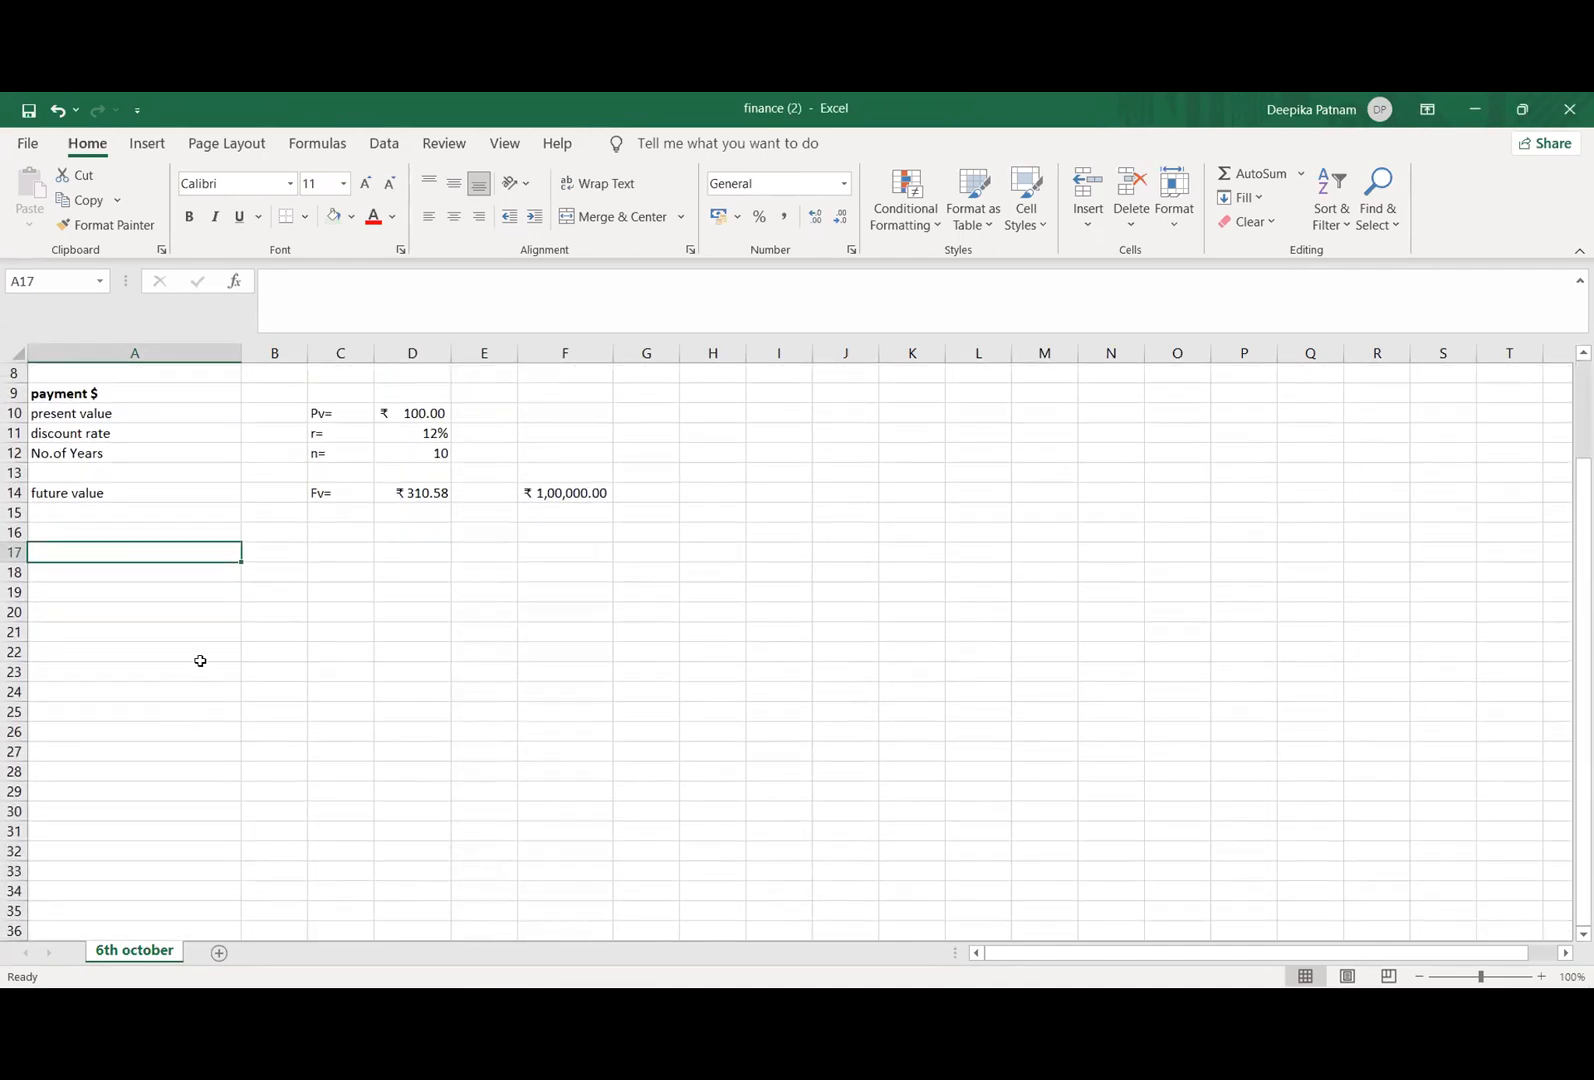
click(177, 580)
click(178, 588)
scroll(178, 584, up, 3)
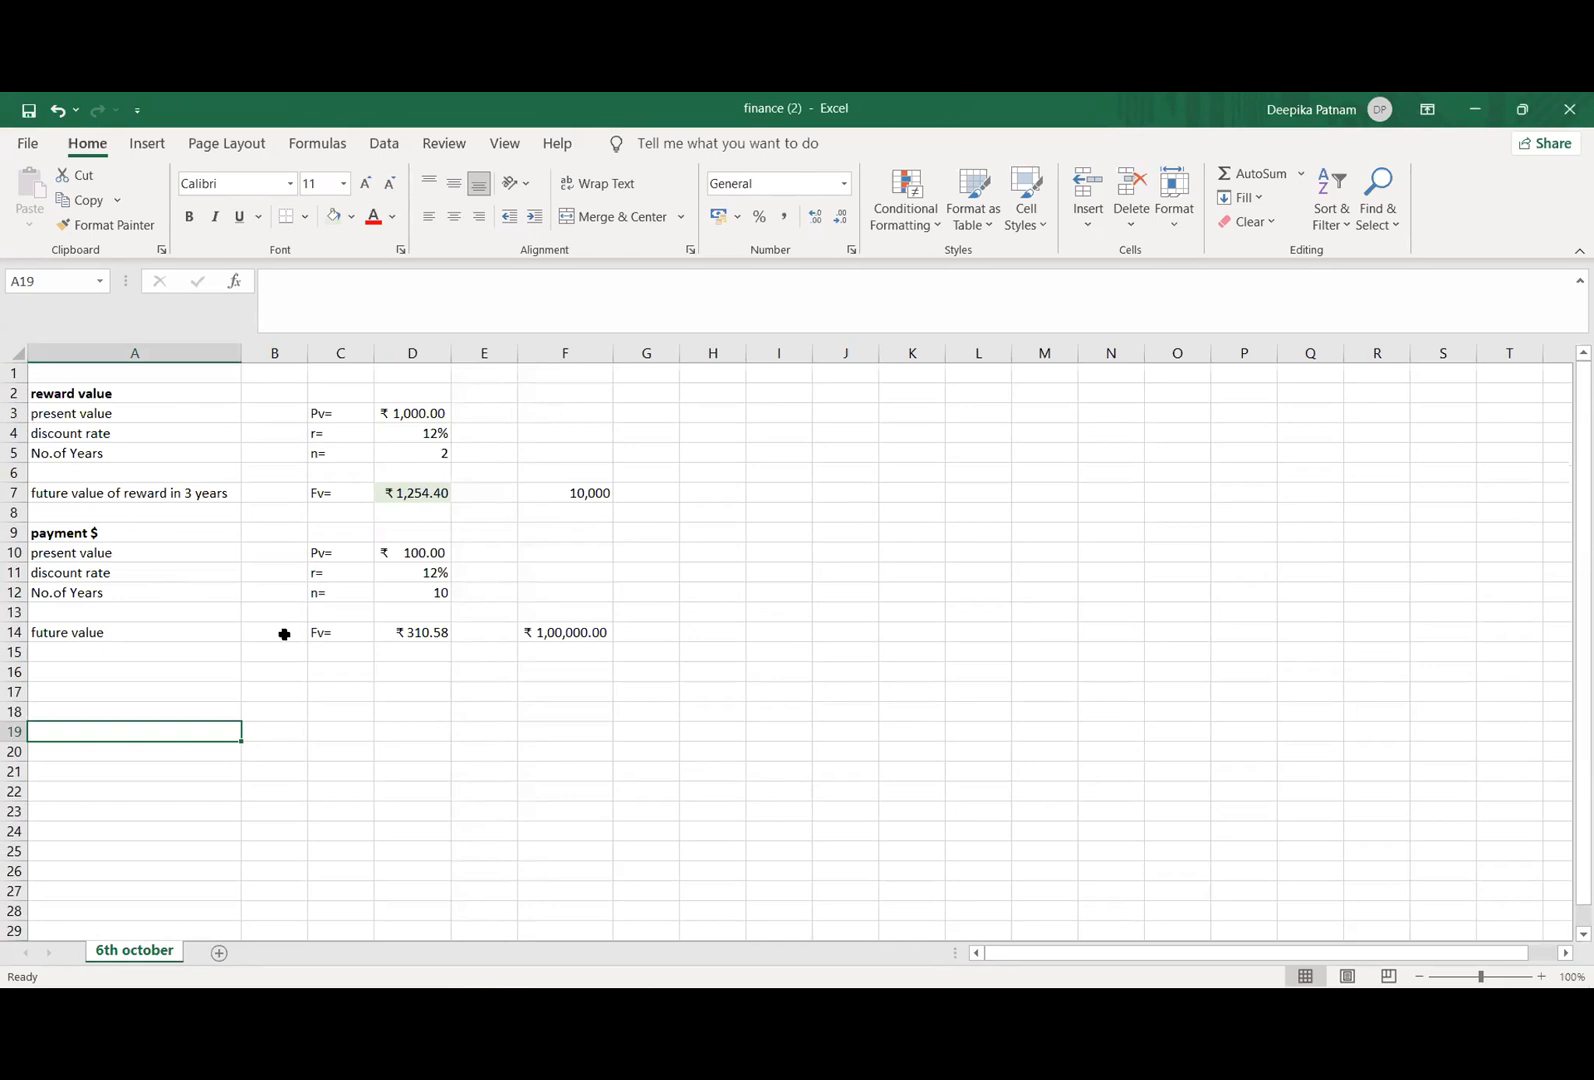
click(181, 750)
click(206, 648)
click(199, 711)
scroll(200, 712, down, 3)
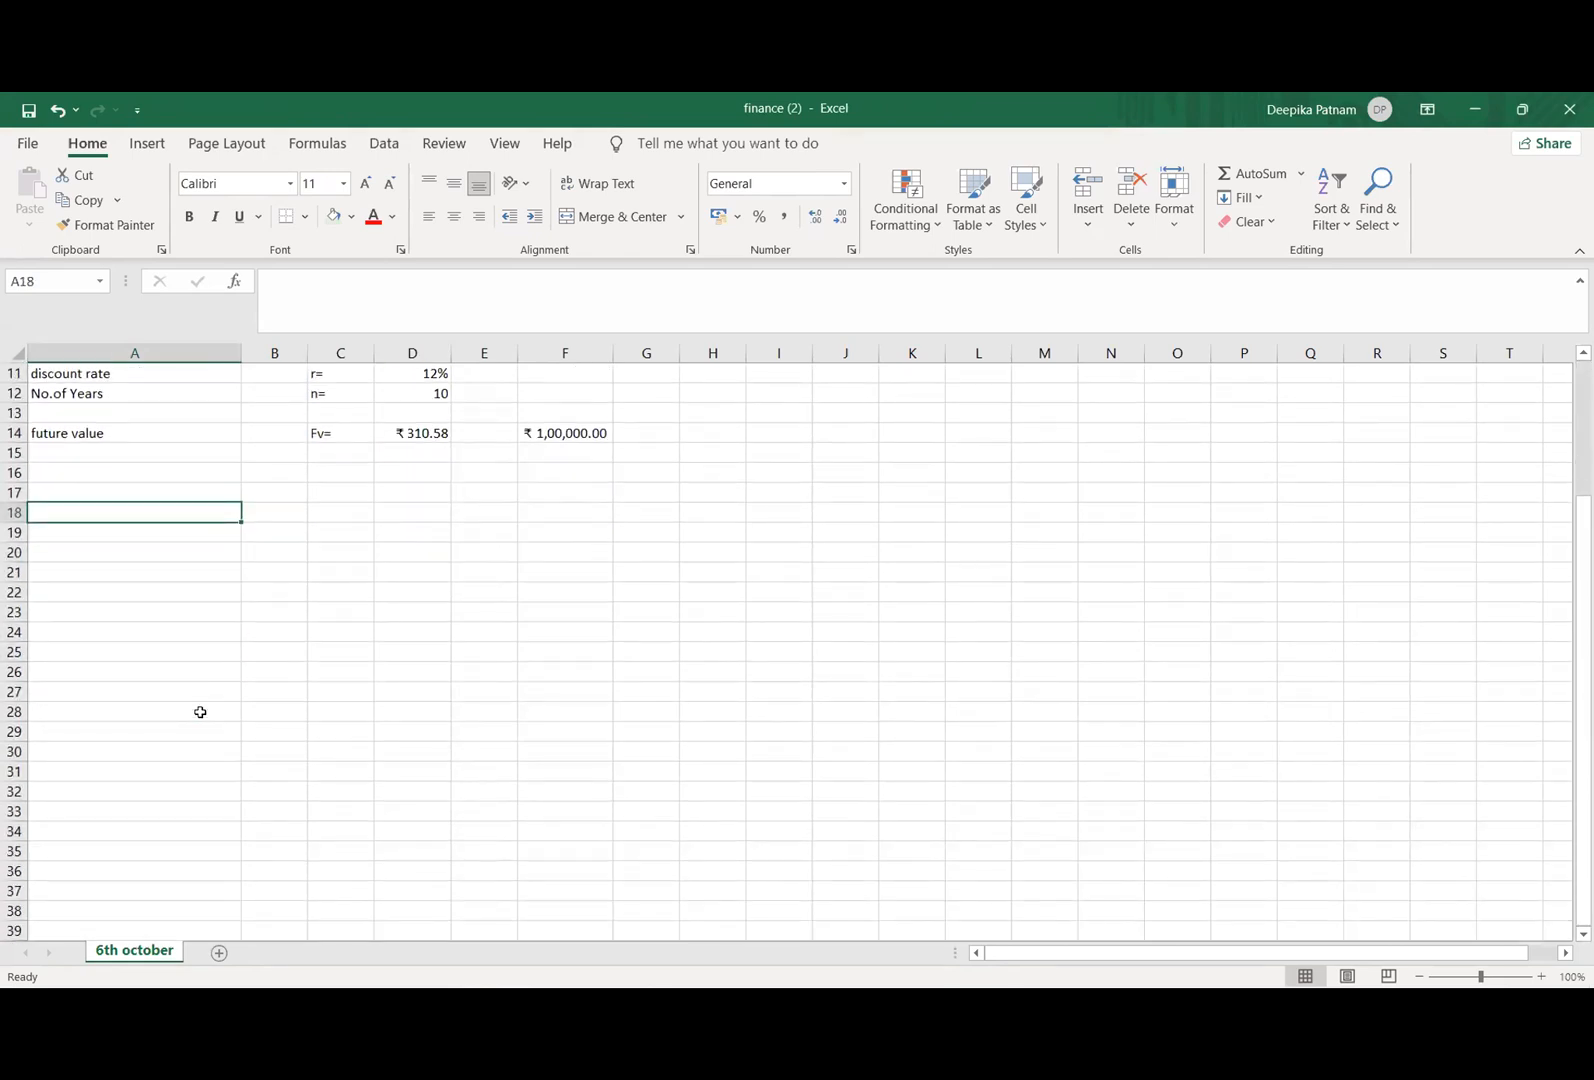
Step: Label row 17 with "present value" in cell A17 and "PV=" in cell C17
click(174, 488)
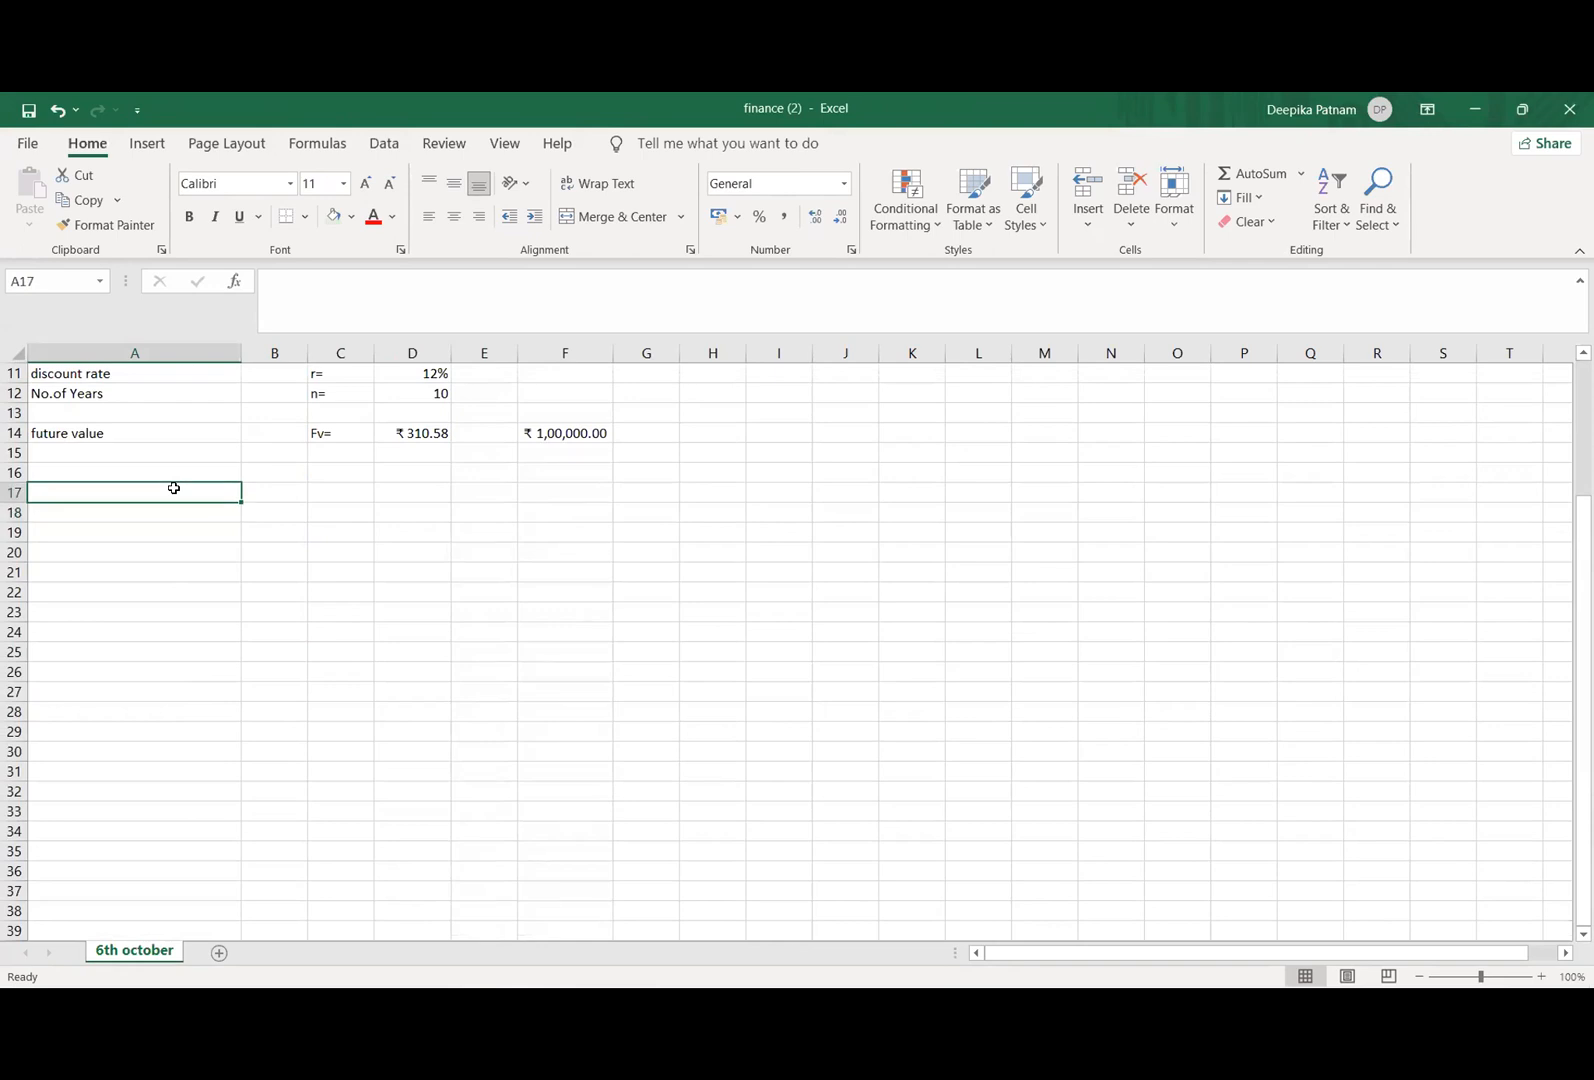
text(present value)
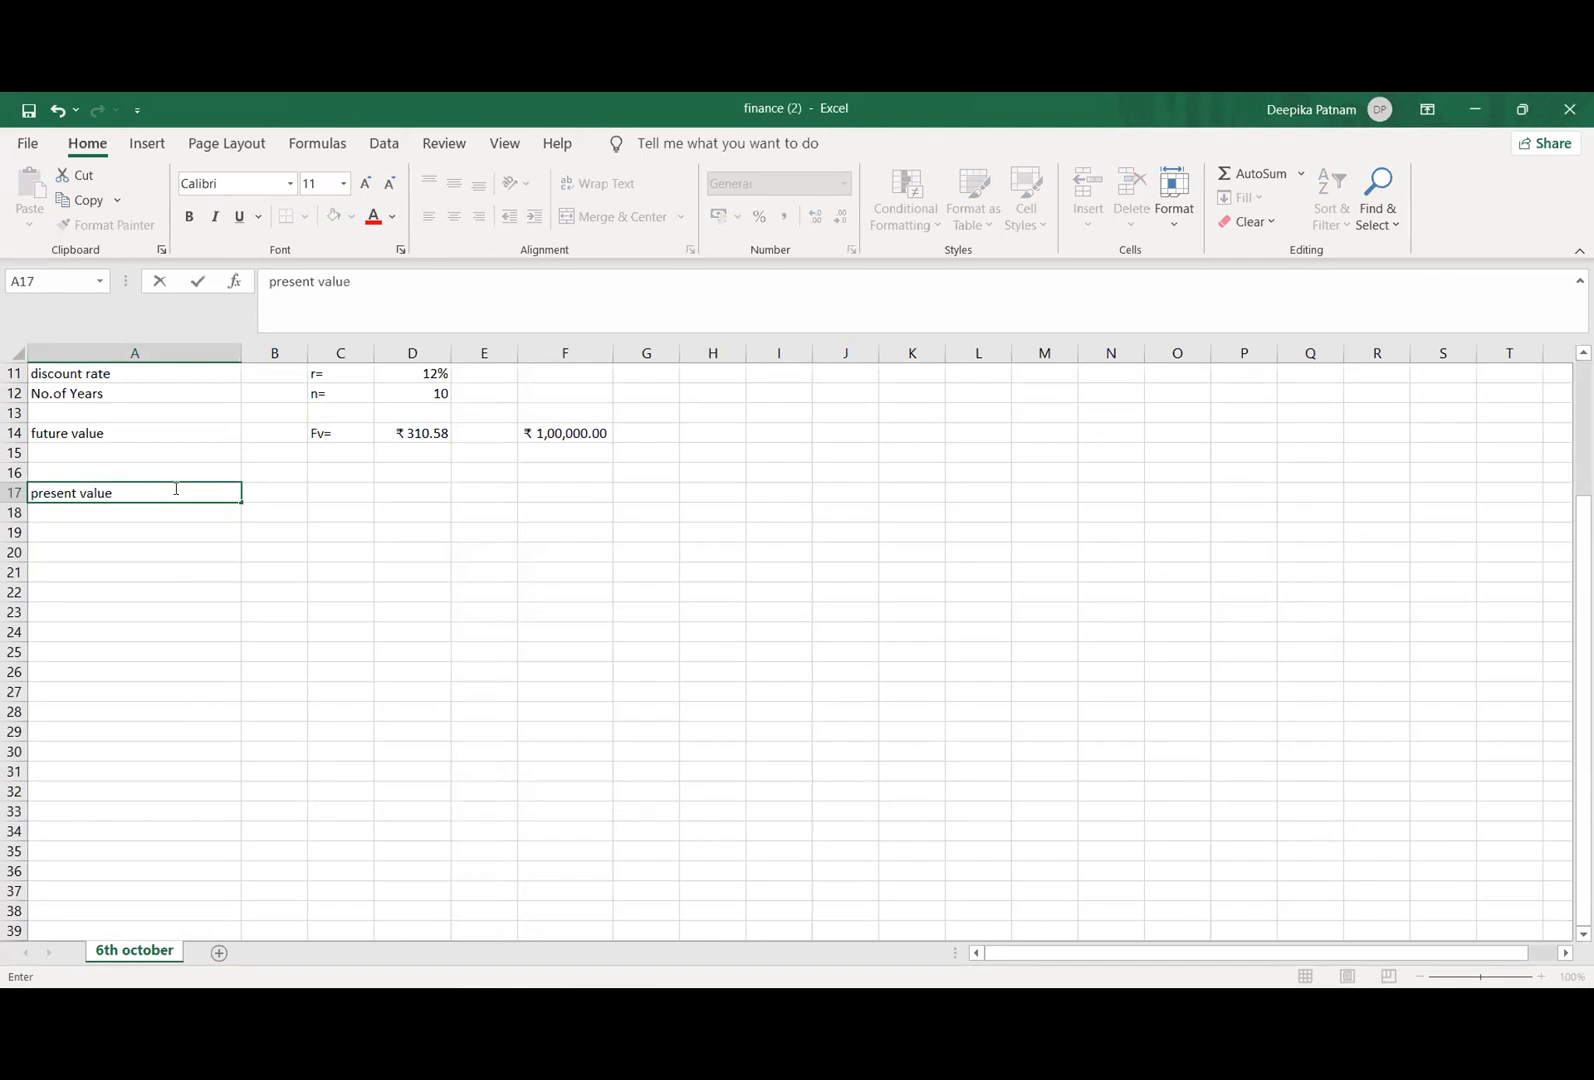
click(326, 493)
text(PV+)
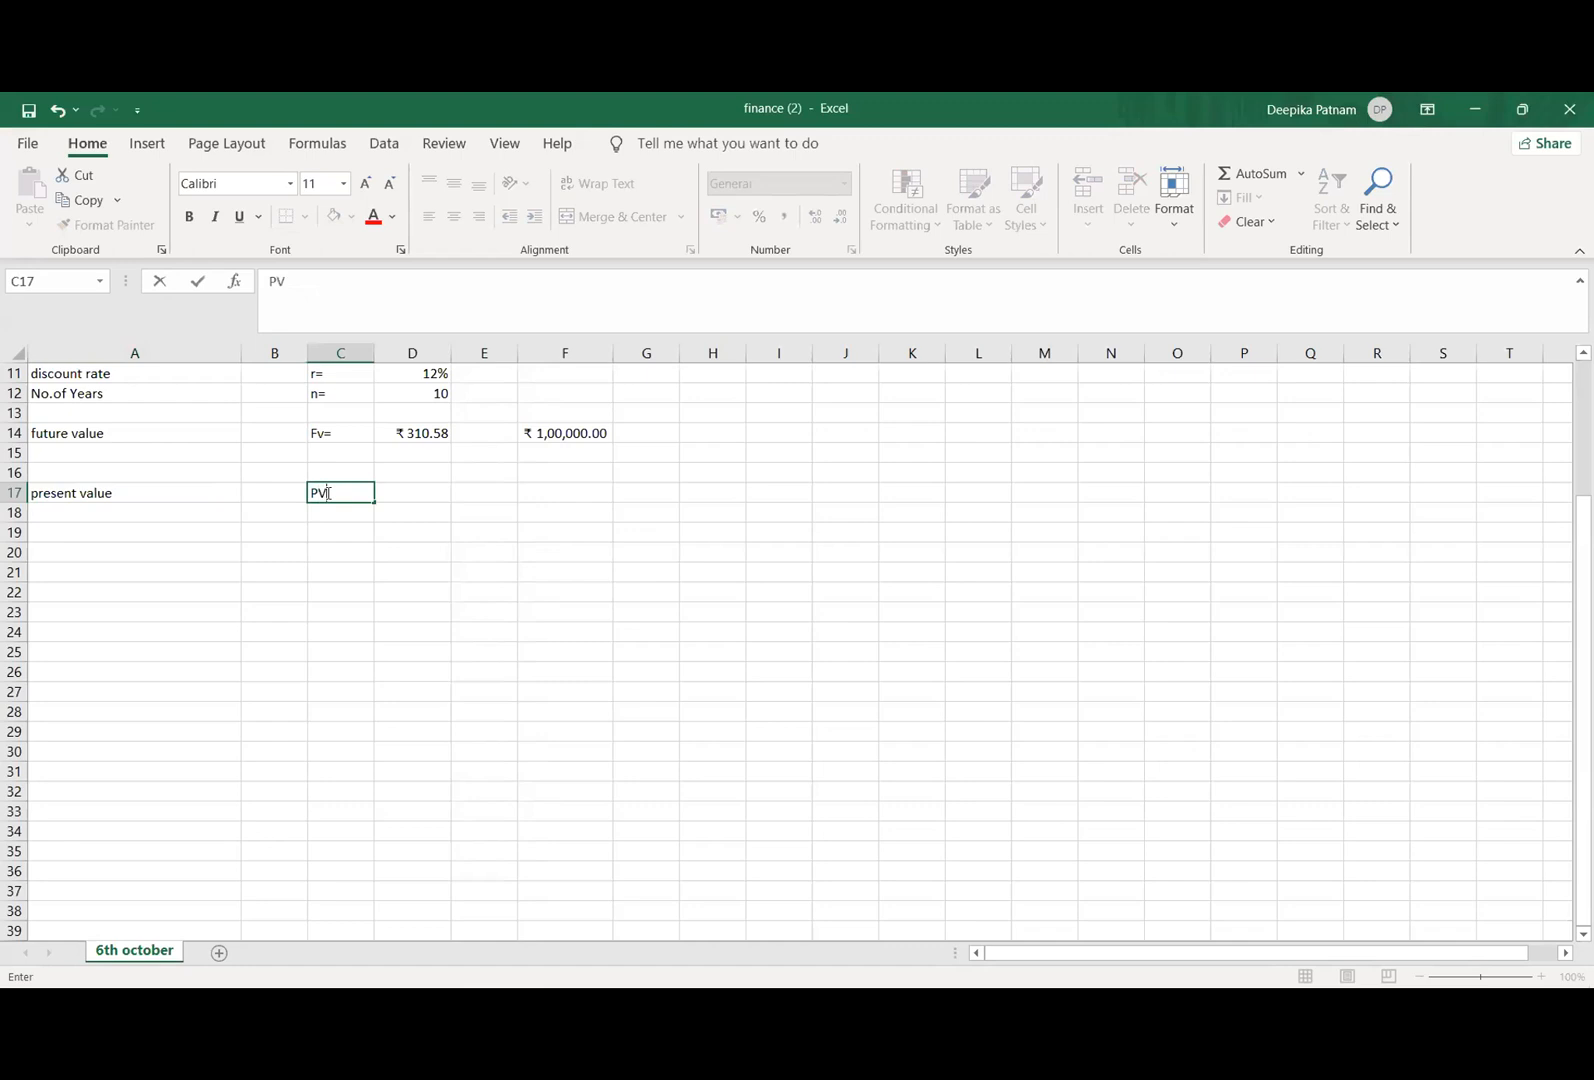
key(BackSpace)
text(=)
Step: Enter 1000 as the present value in cell D17
click(421, 497)
text(1000)
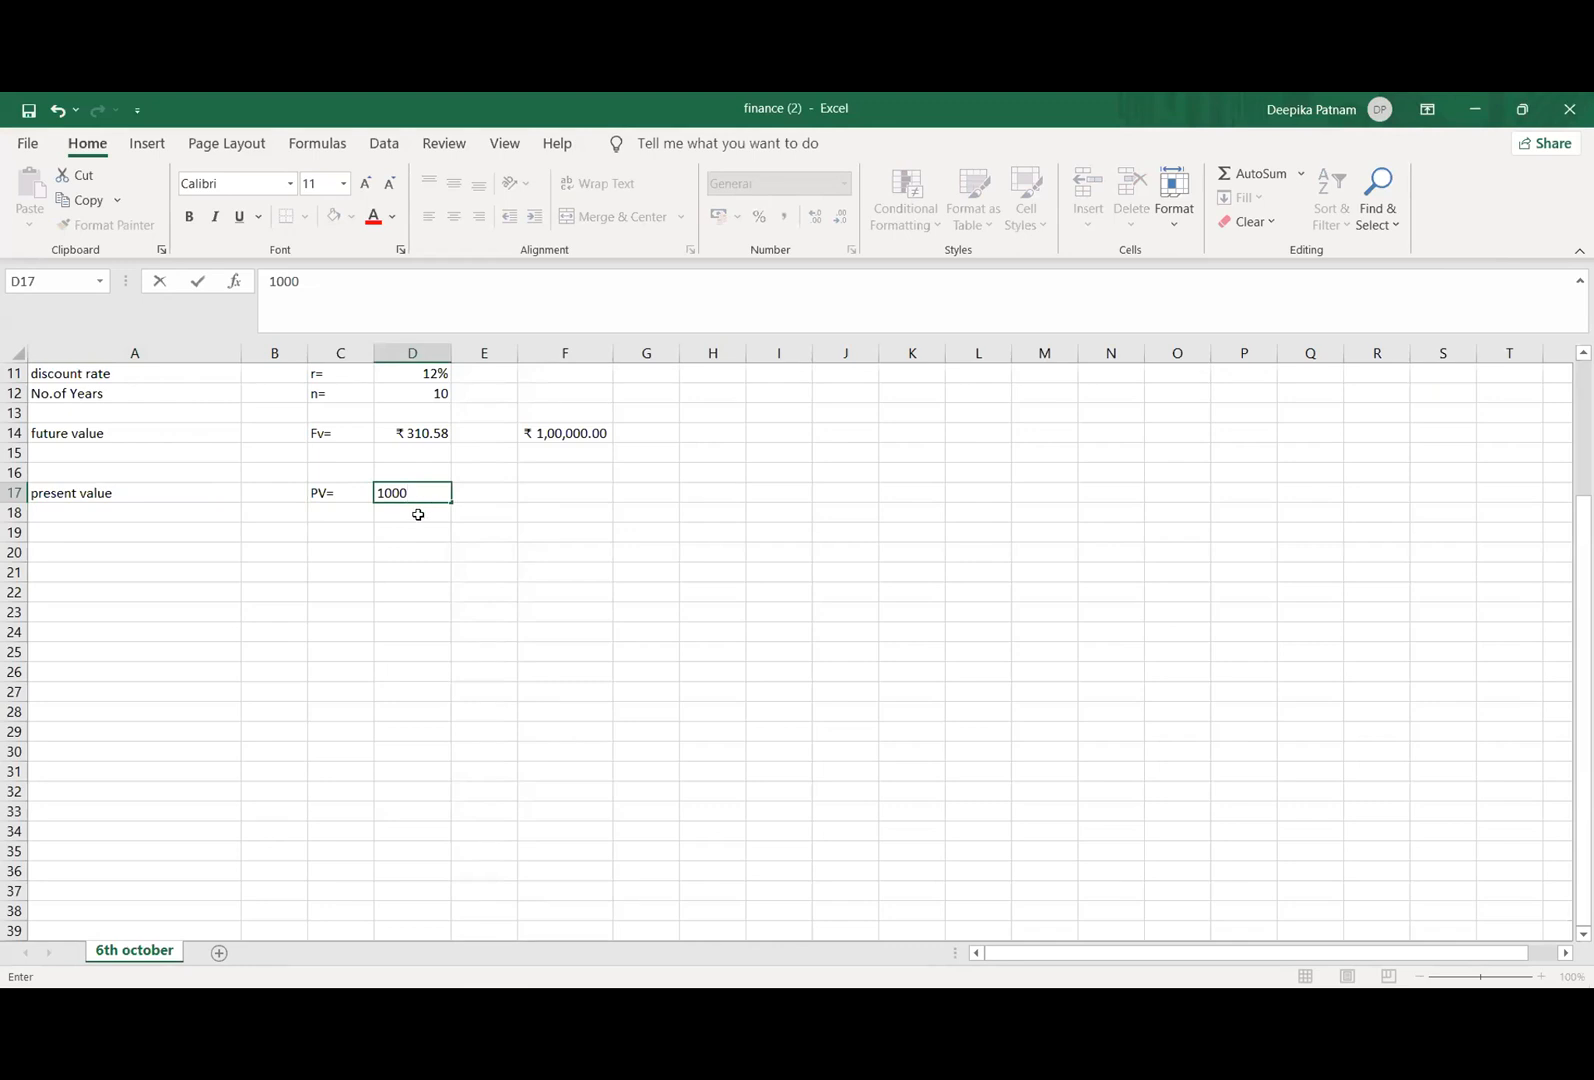
click(416, 514)
Step: Label row 19 with "no.of years" in cell A19 and "n=" in cell C19
click(167, 510)
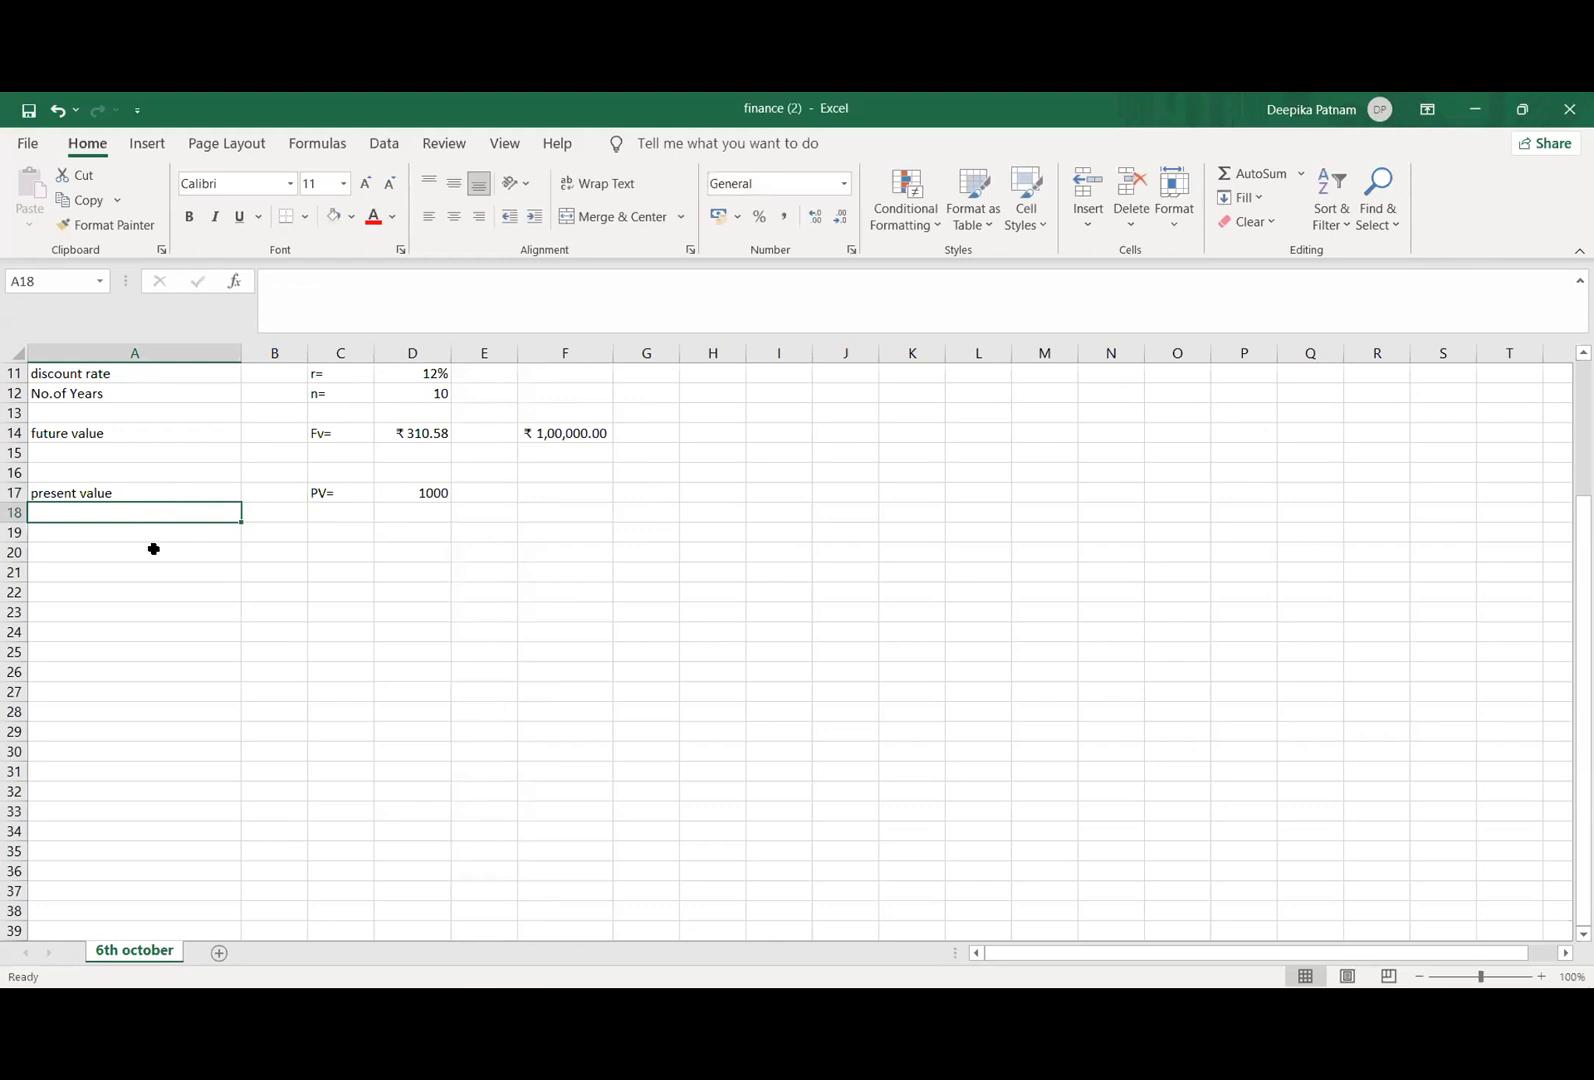
click(153, 534)
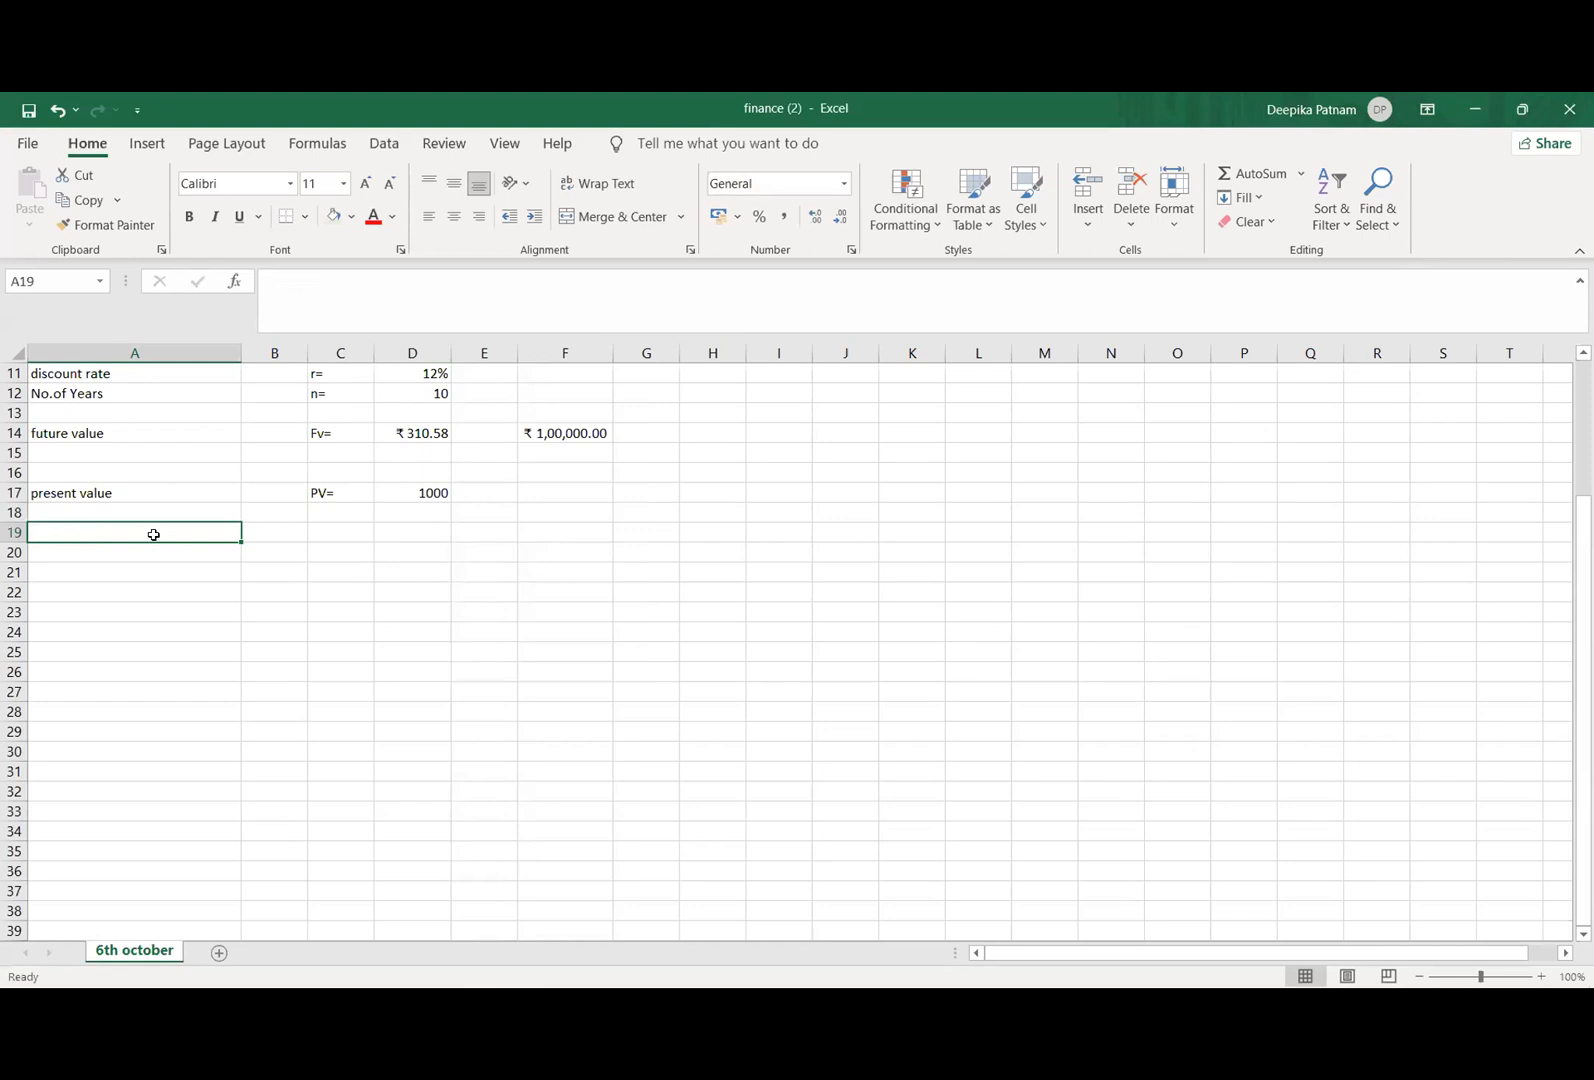
text(n)
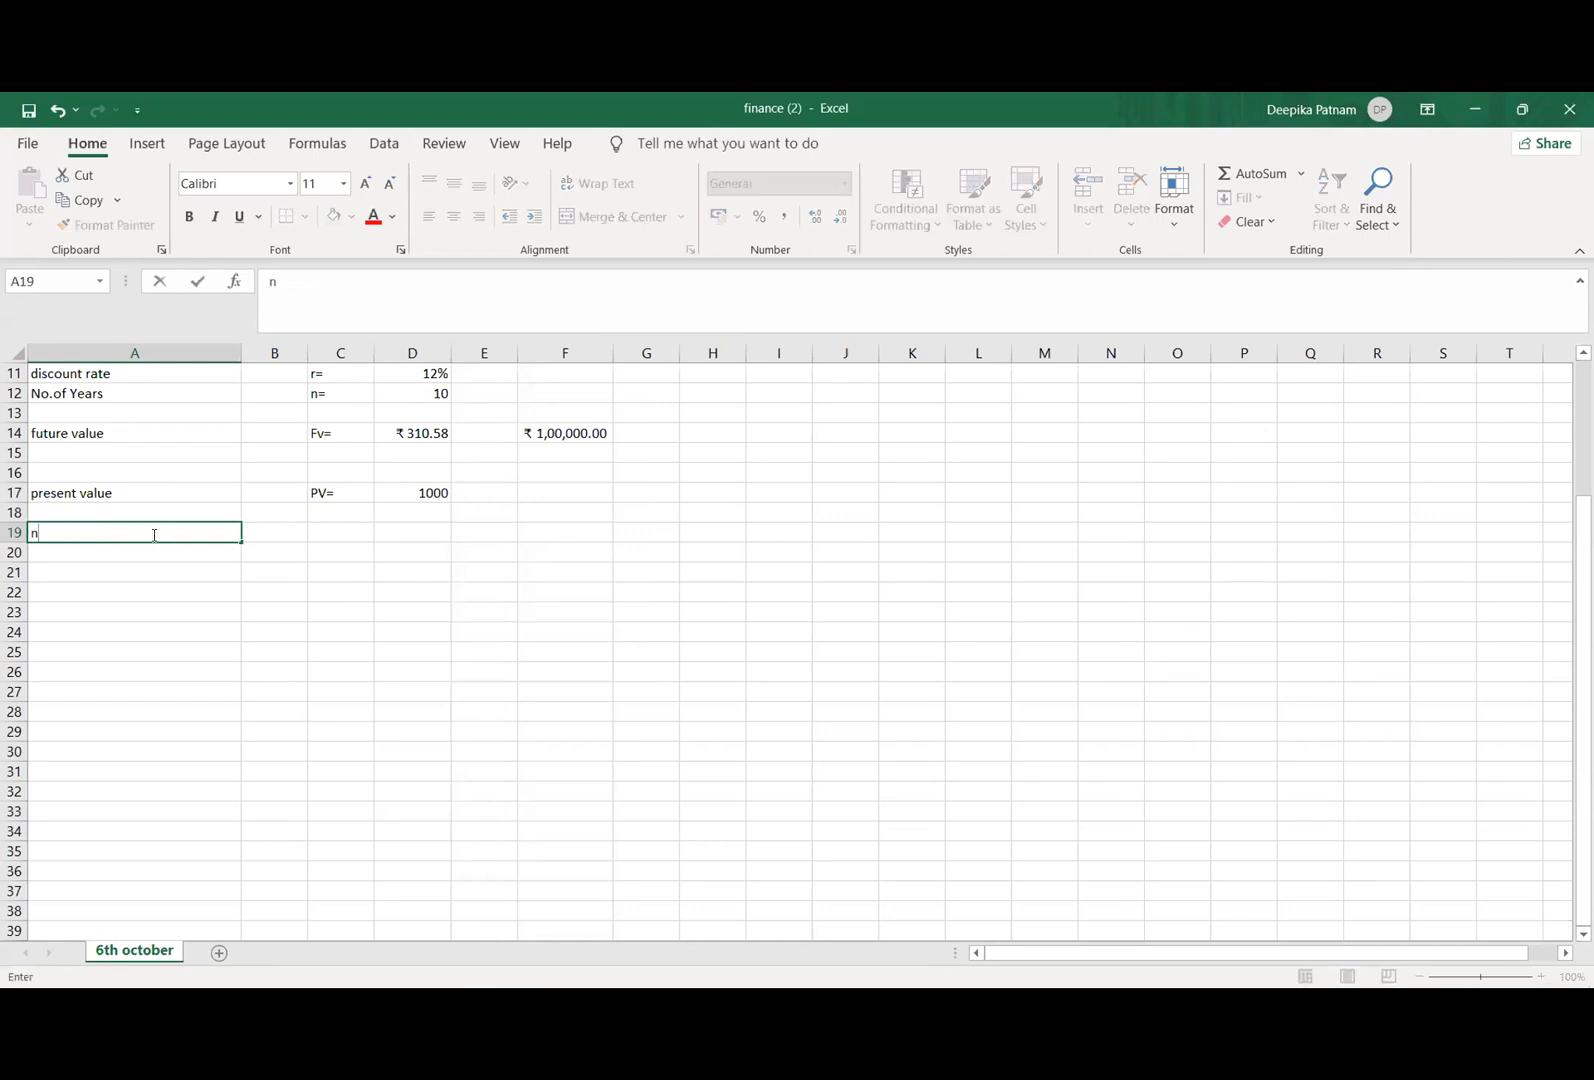
text(o.of years)
click(334, 534)
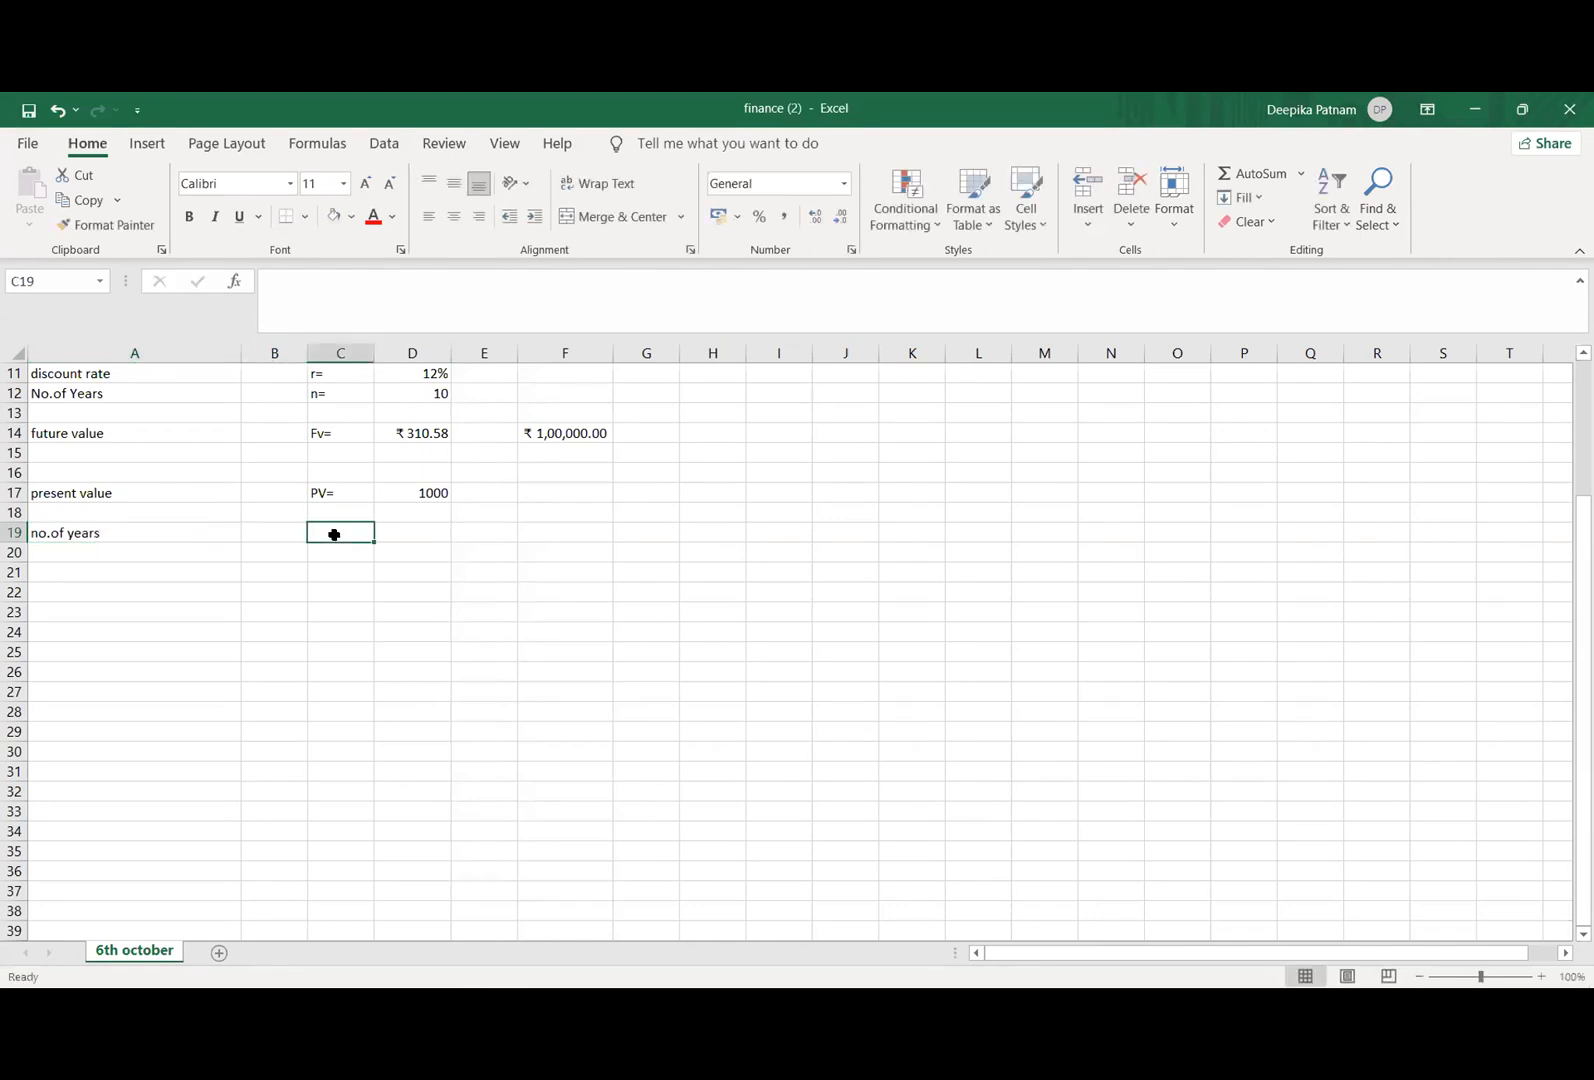
text(n=)
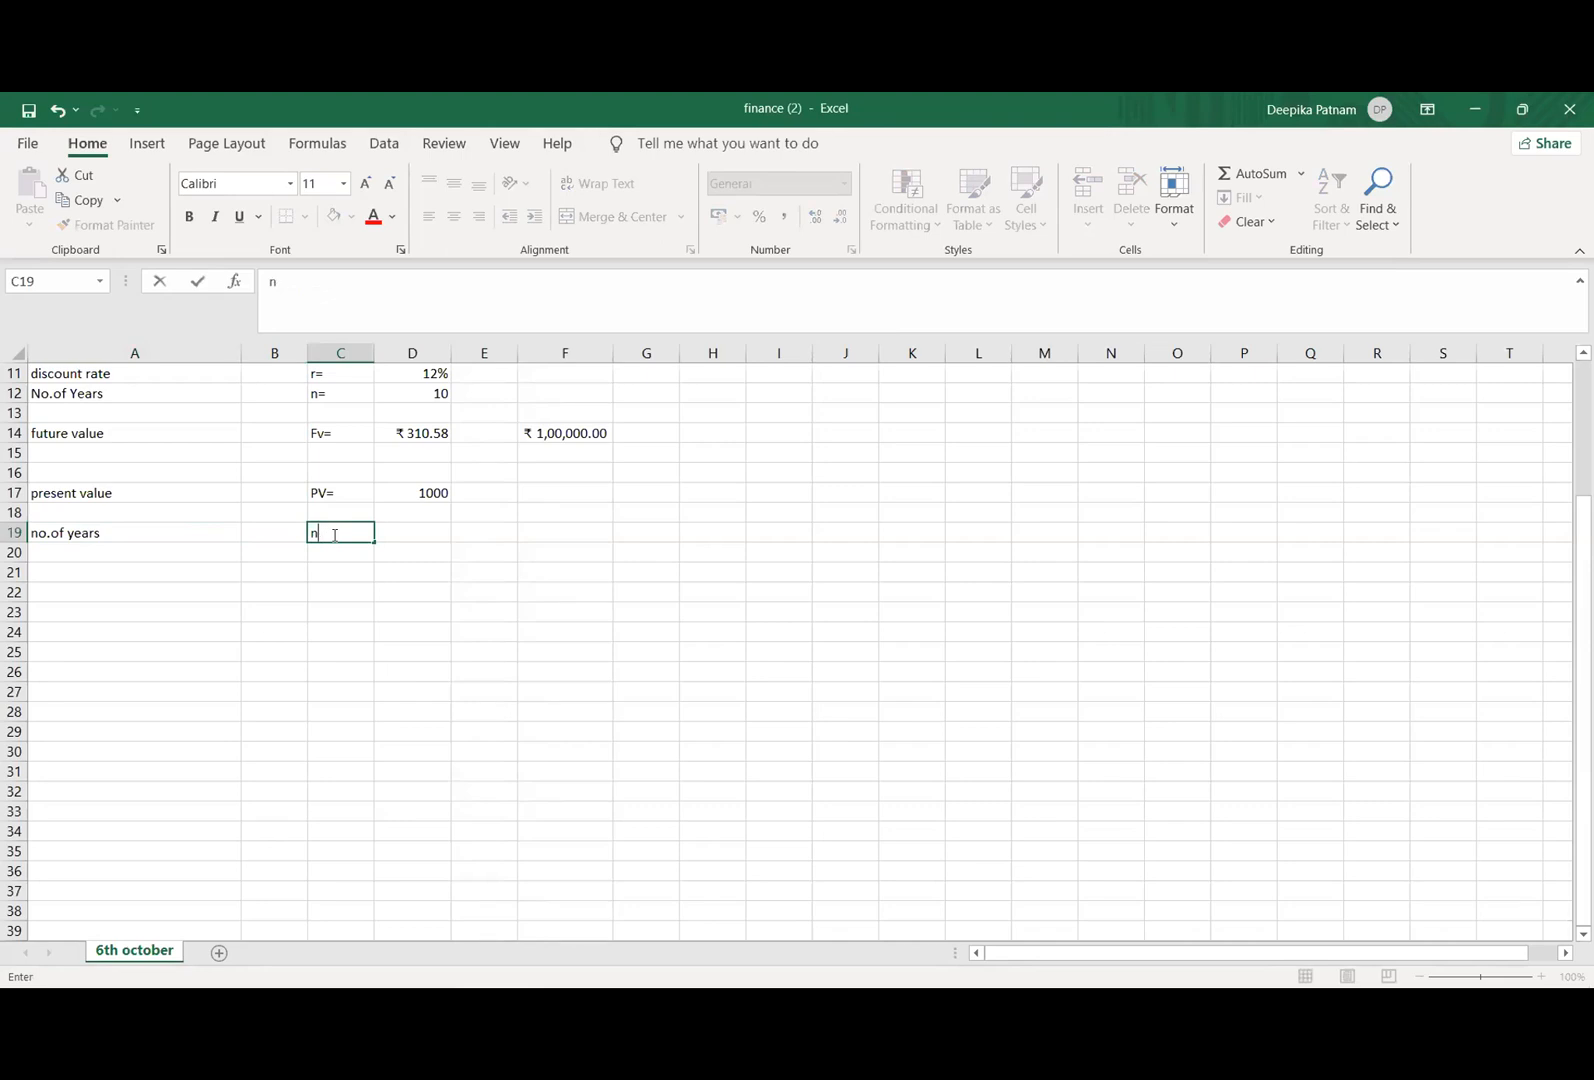
Step: Label row 18 with "discount rate" in cell A18 and "r=" in cell C18
click(148, 510)
text(dis)
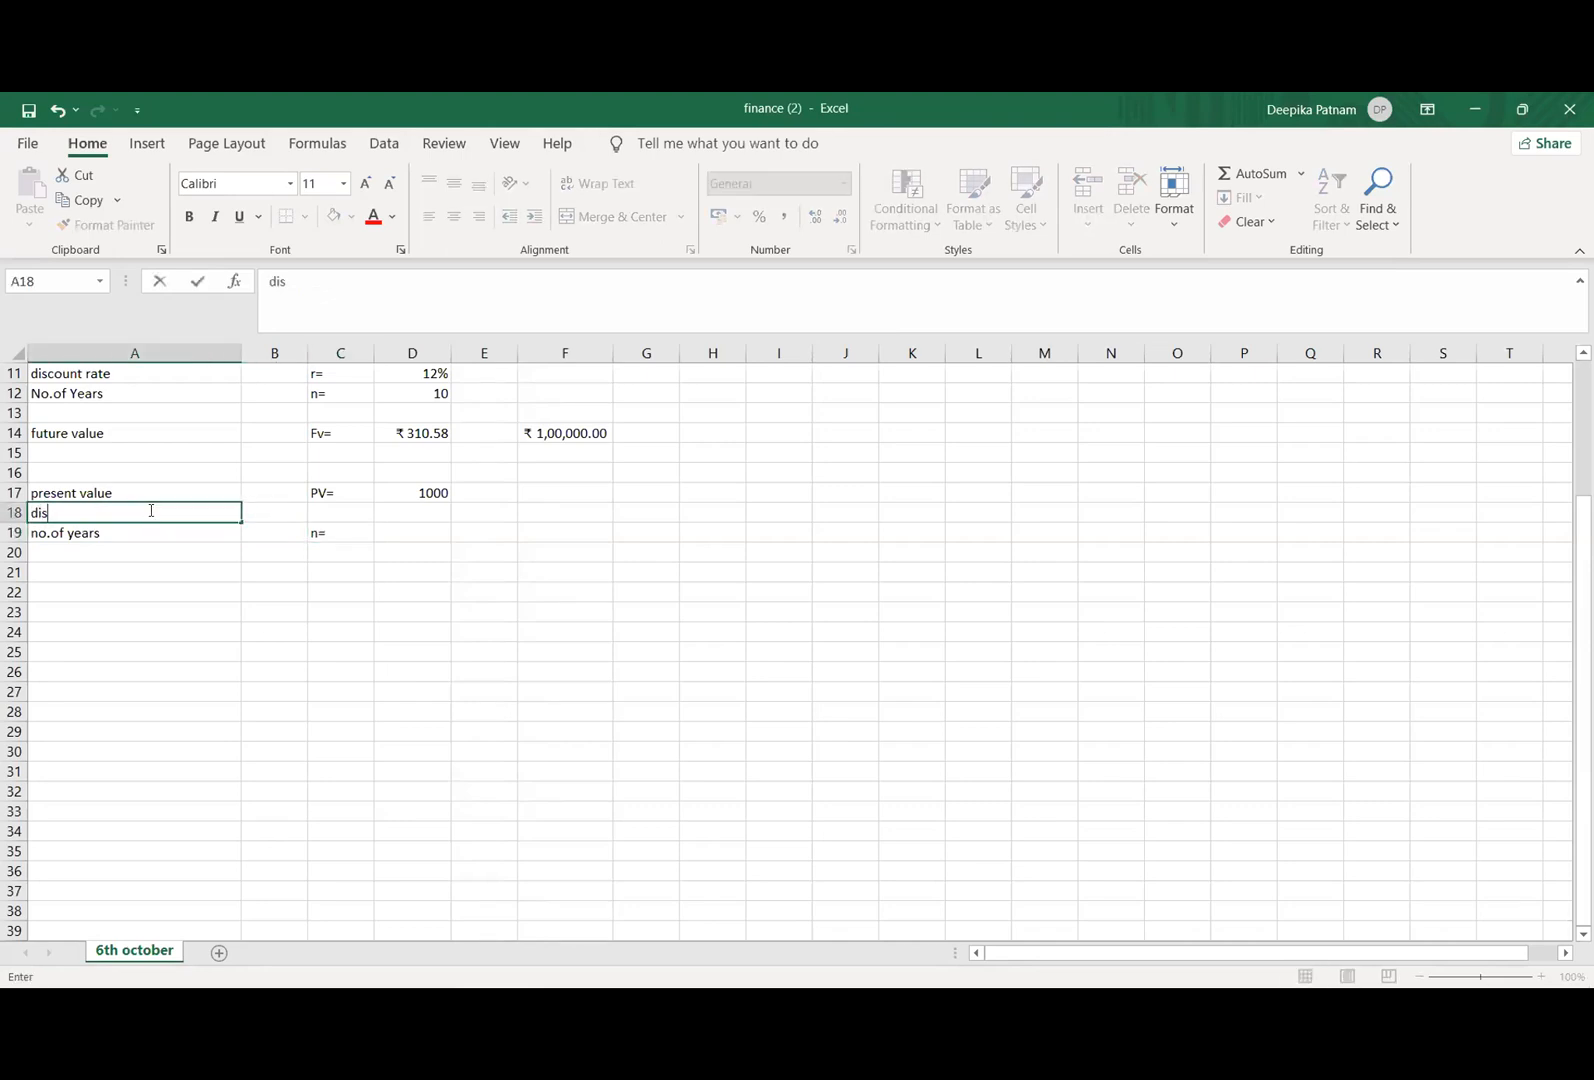
text(count rate)
click(324, 516)
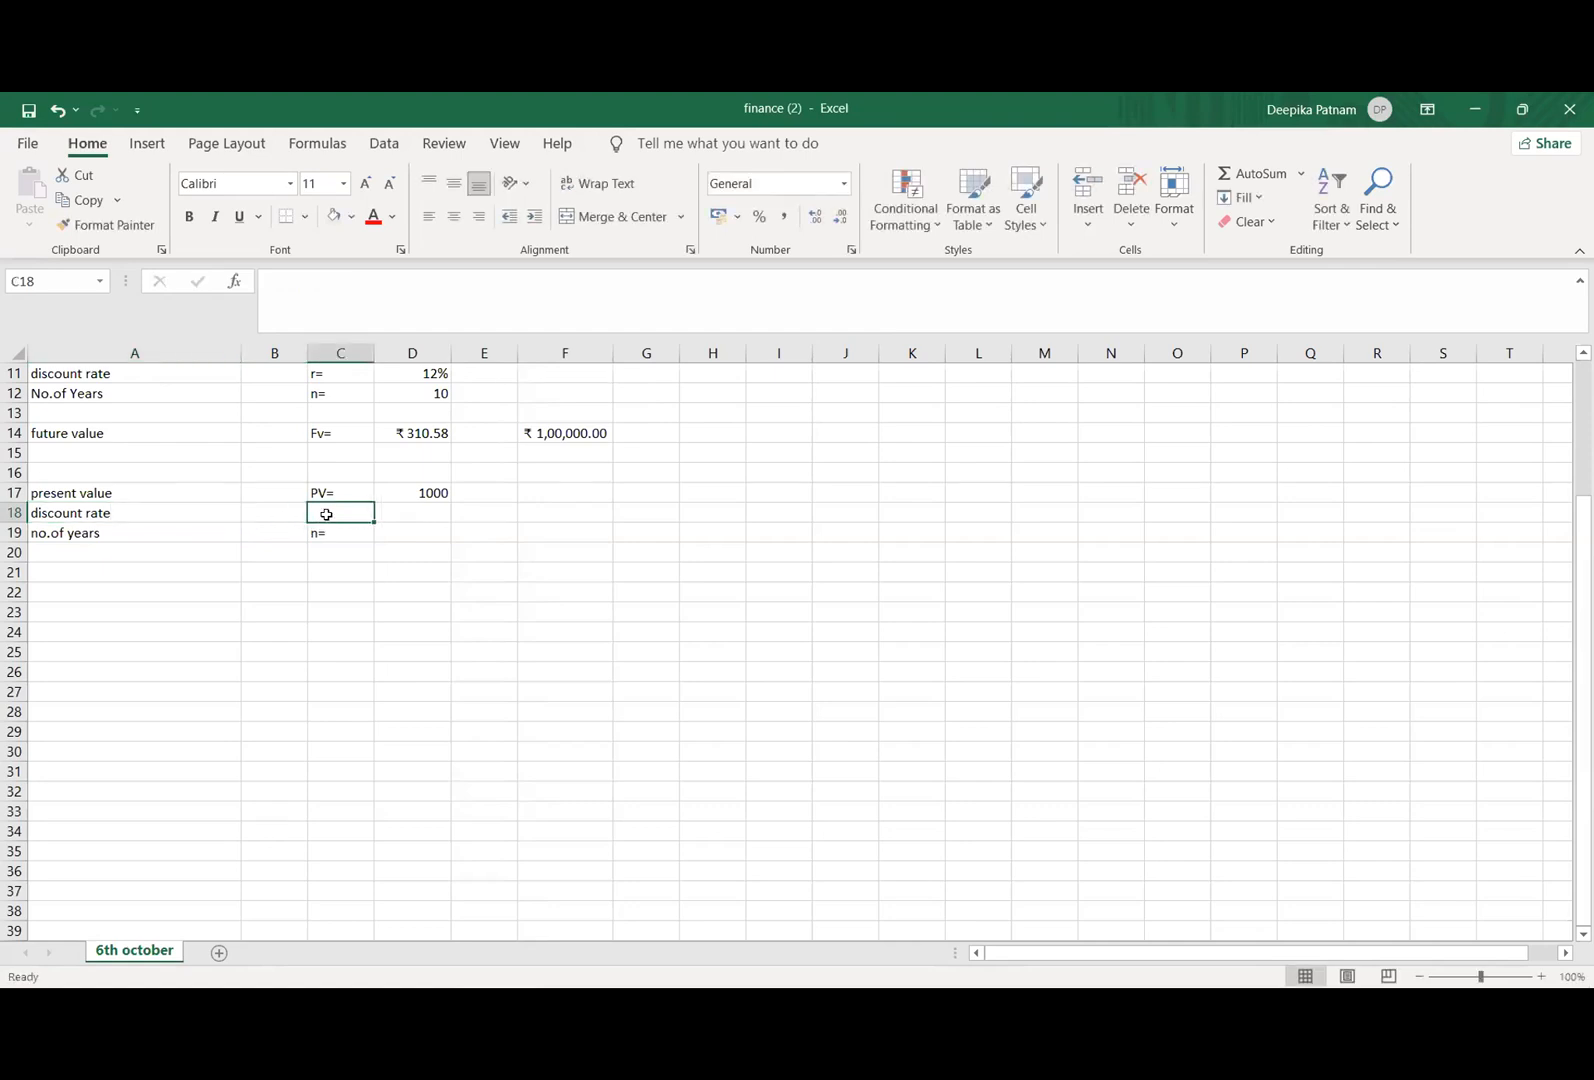
text(r=)
Step: Enter a discount rate of 12% in cell D18 and 3 as the number of years in cell D19
click(402, 513)
text(12)
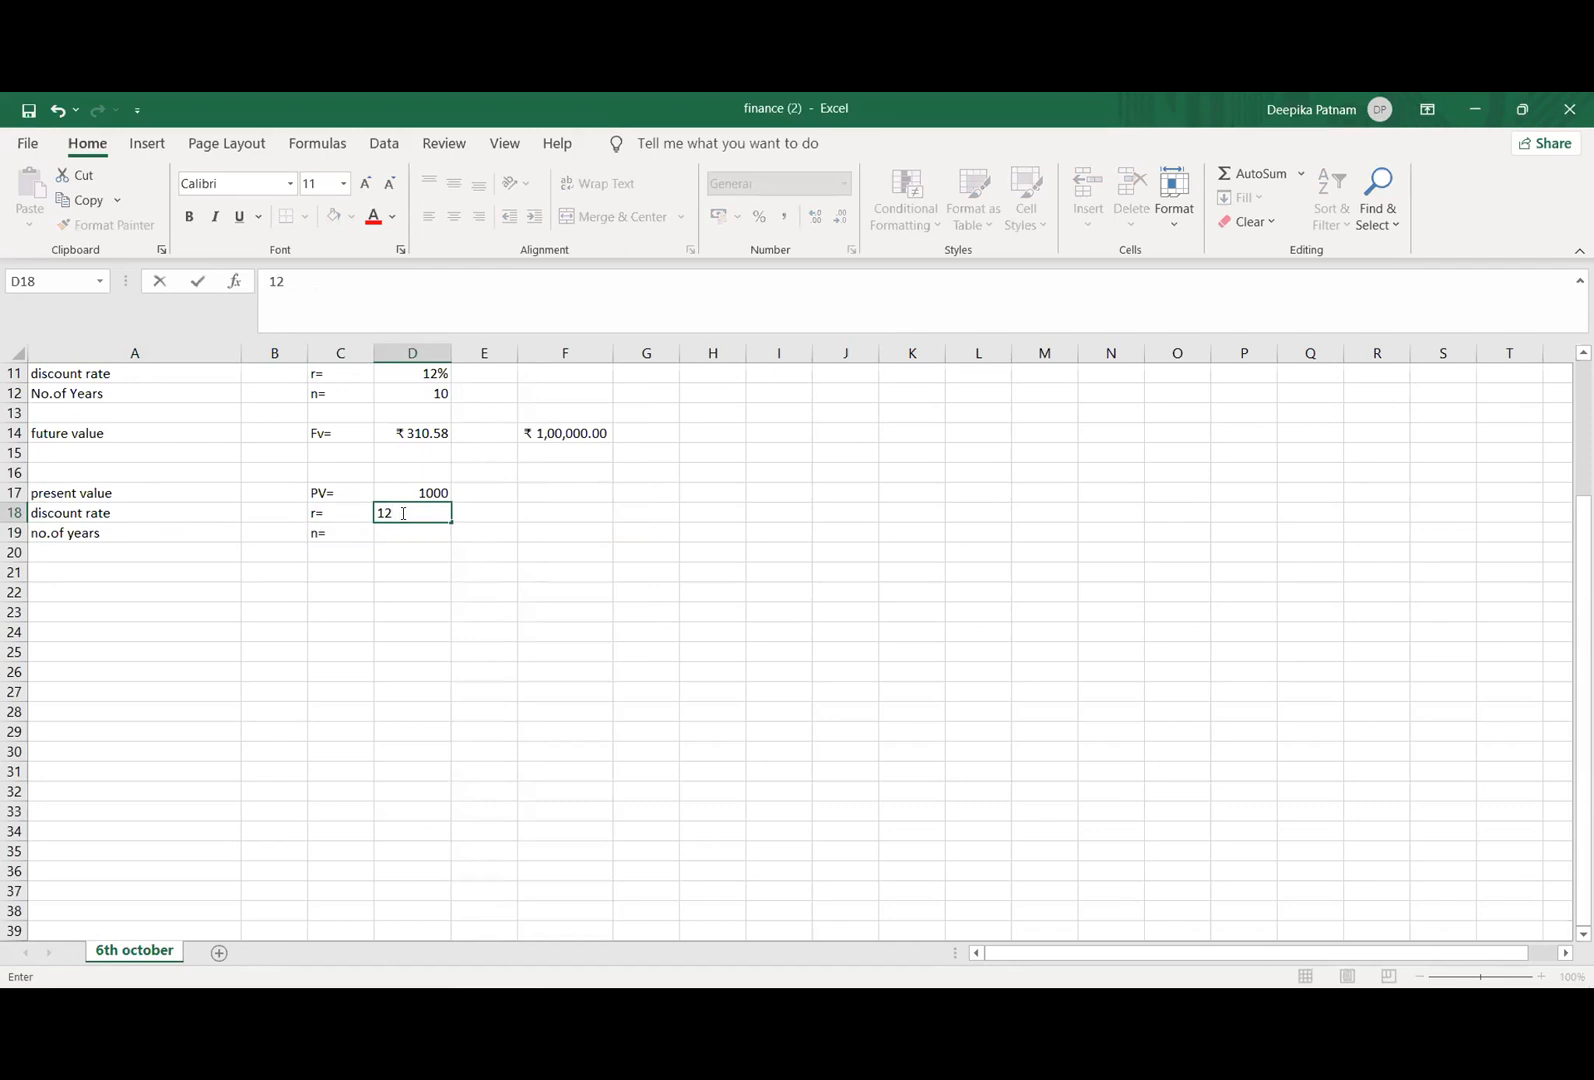
text(%)
click(398, 535)
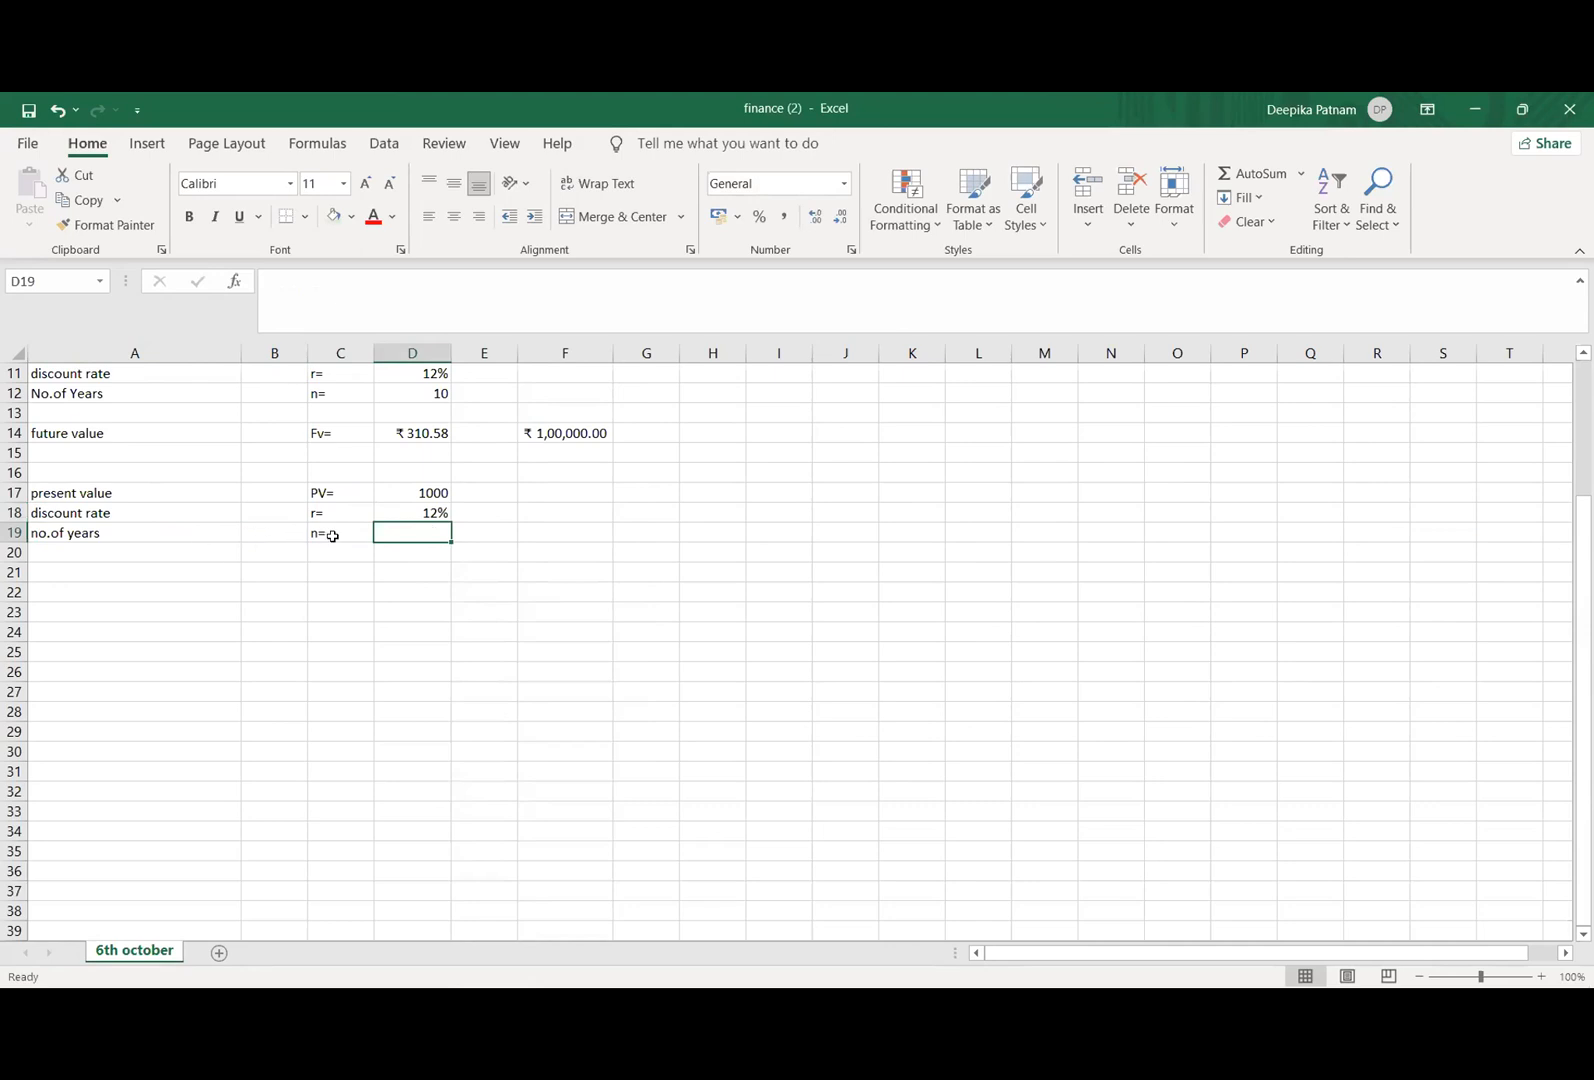
click(333, 536)
click(390, 528)
text(3)
click(438, 571)
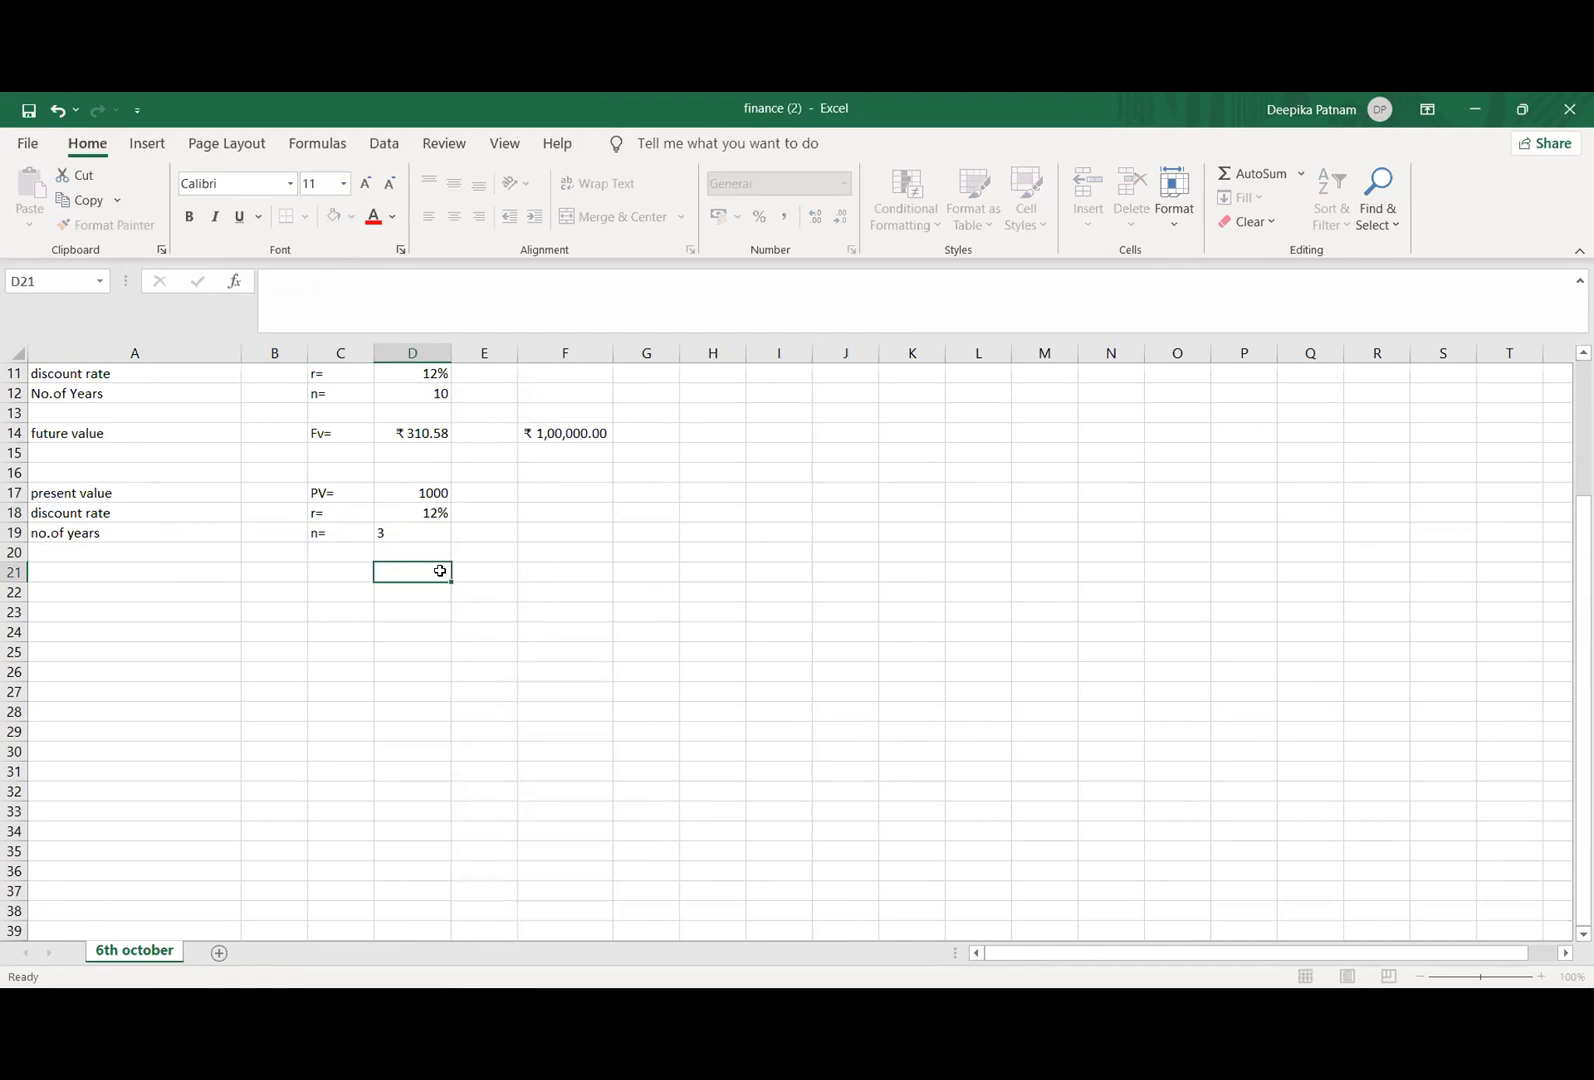
Step: Label row 21 with "future of current" in cell A21 and "Fv=" in cell C21
click(170, 576)
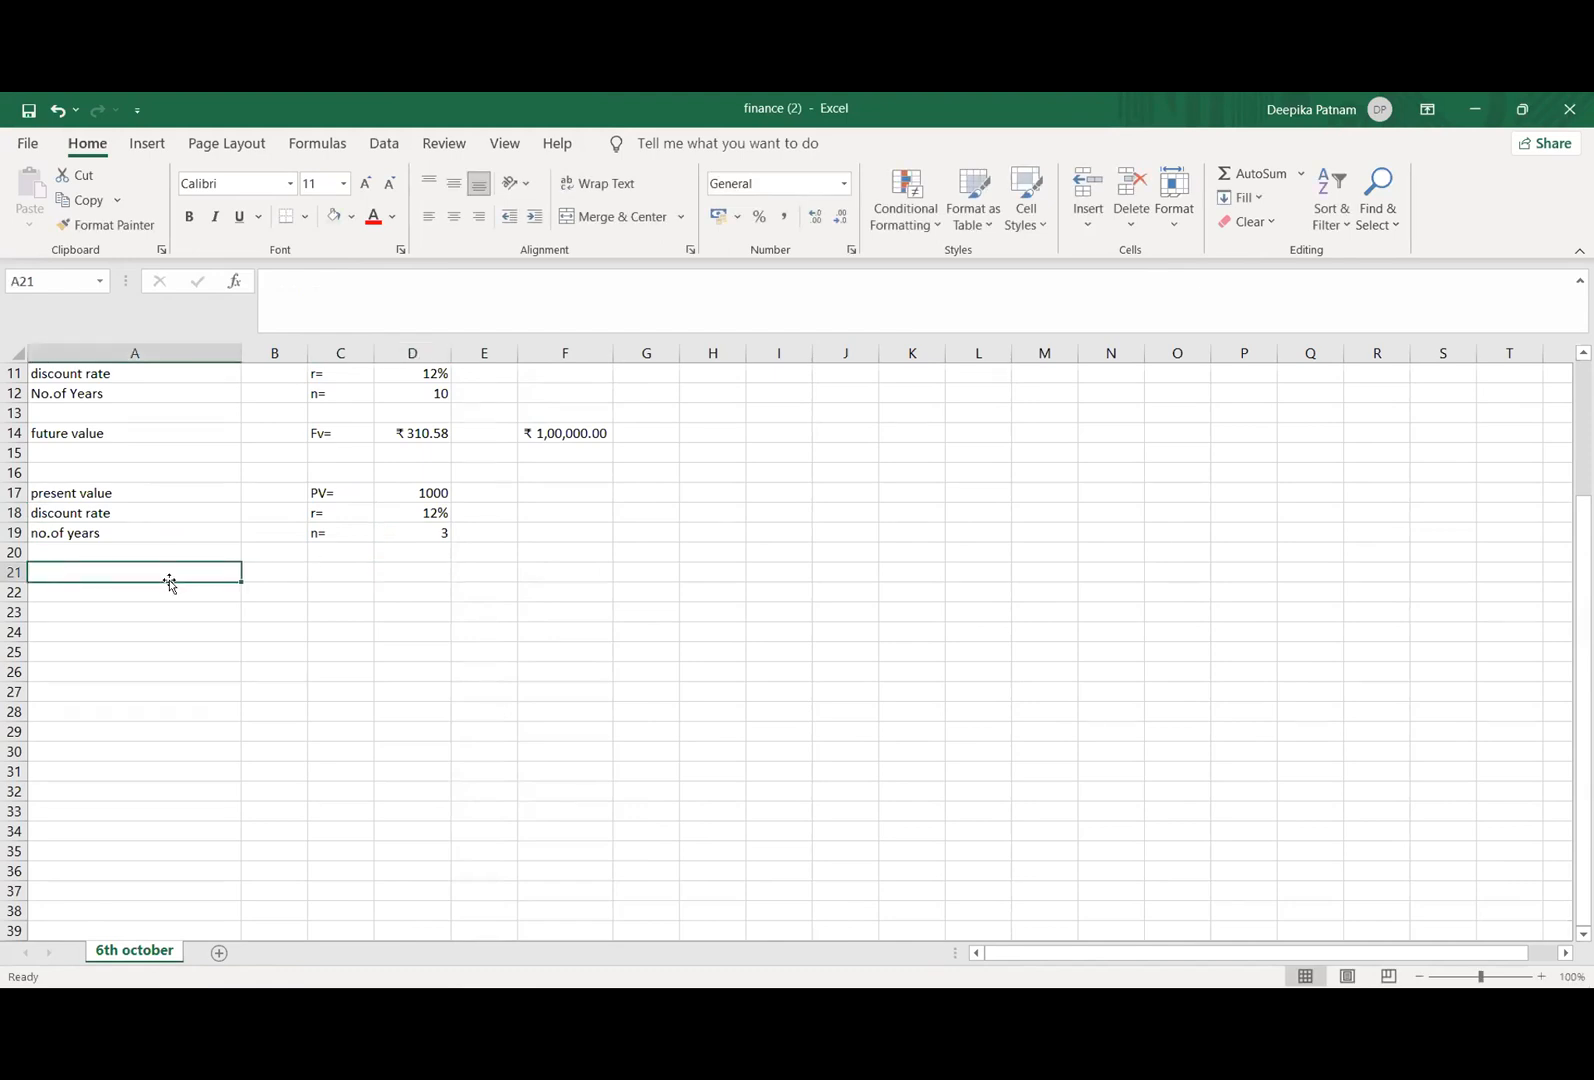
text(d)
key(BackSpace)
text(future of )
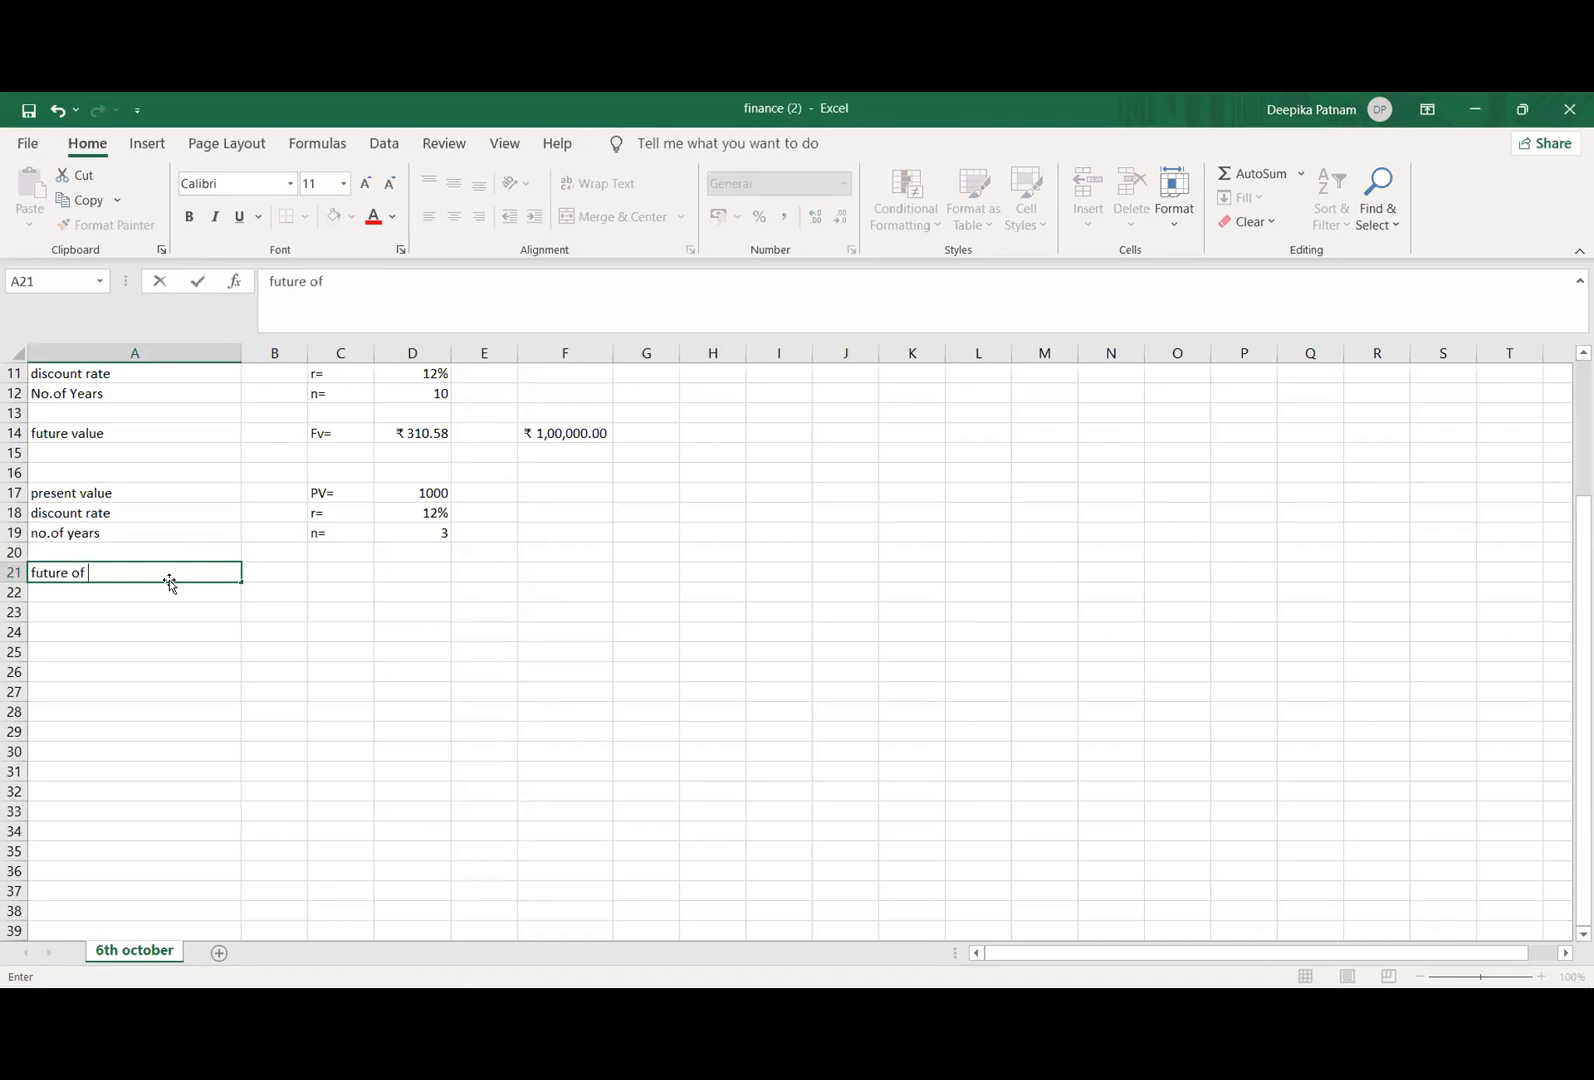
text(current)
click(343, 578)
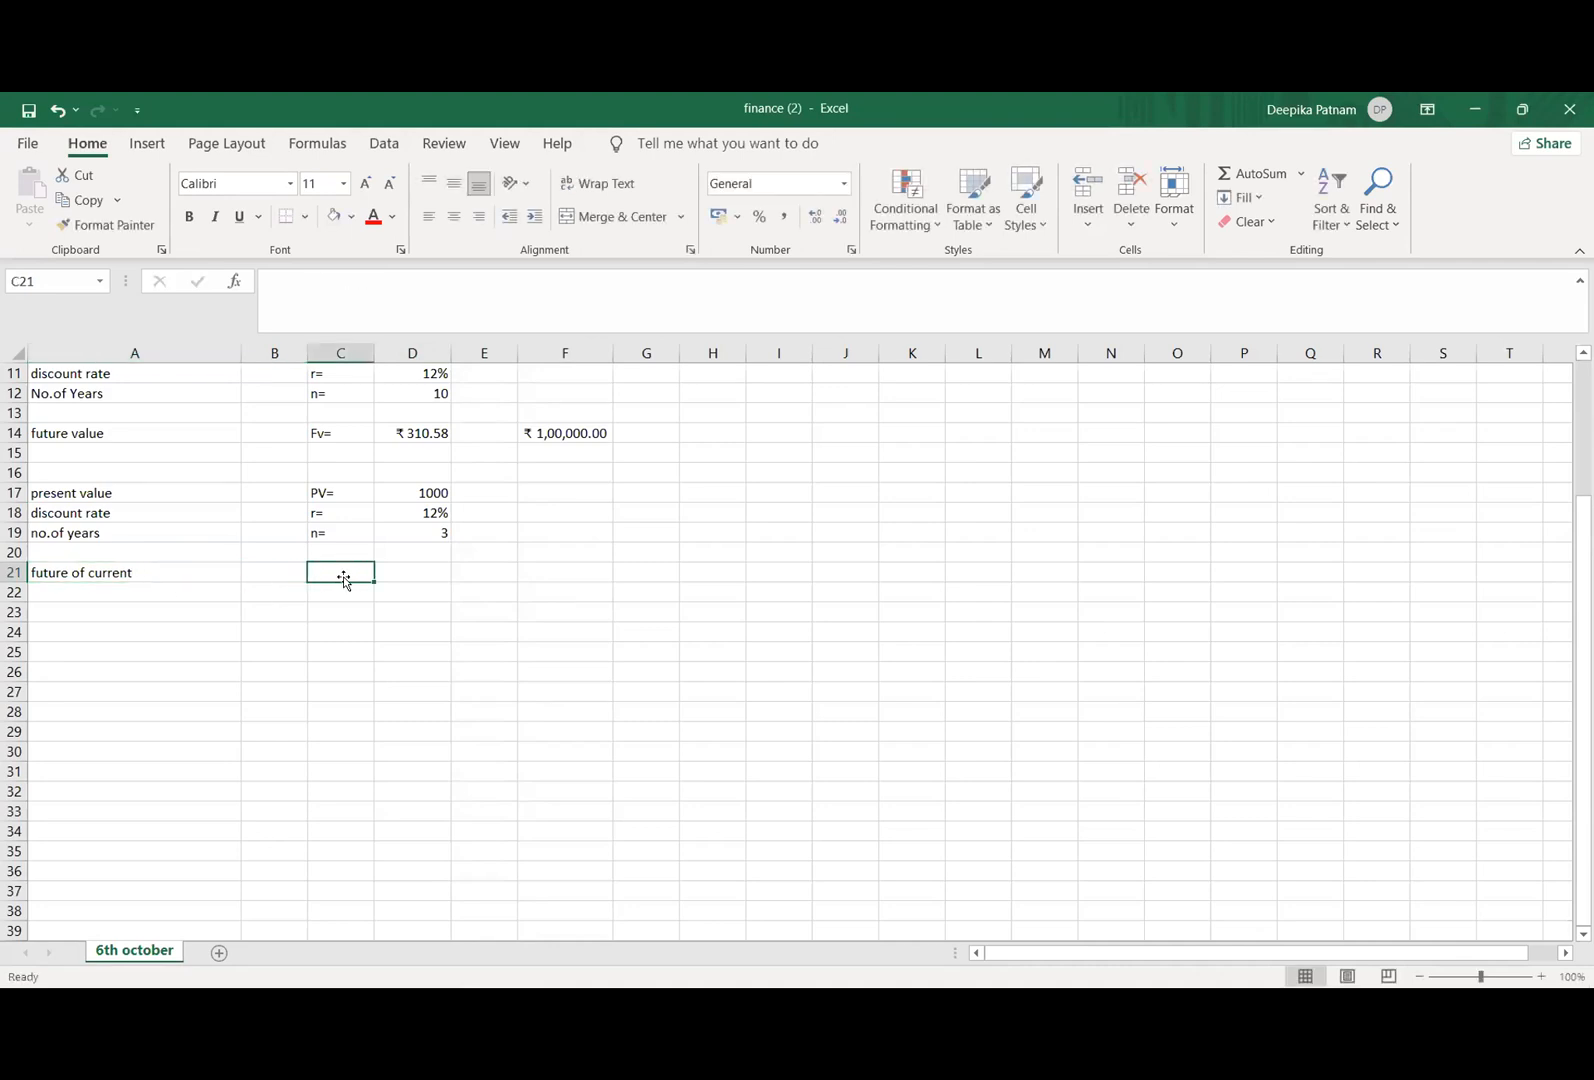
text(Fv=)
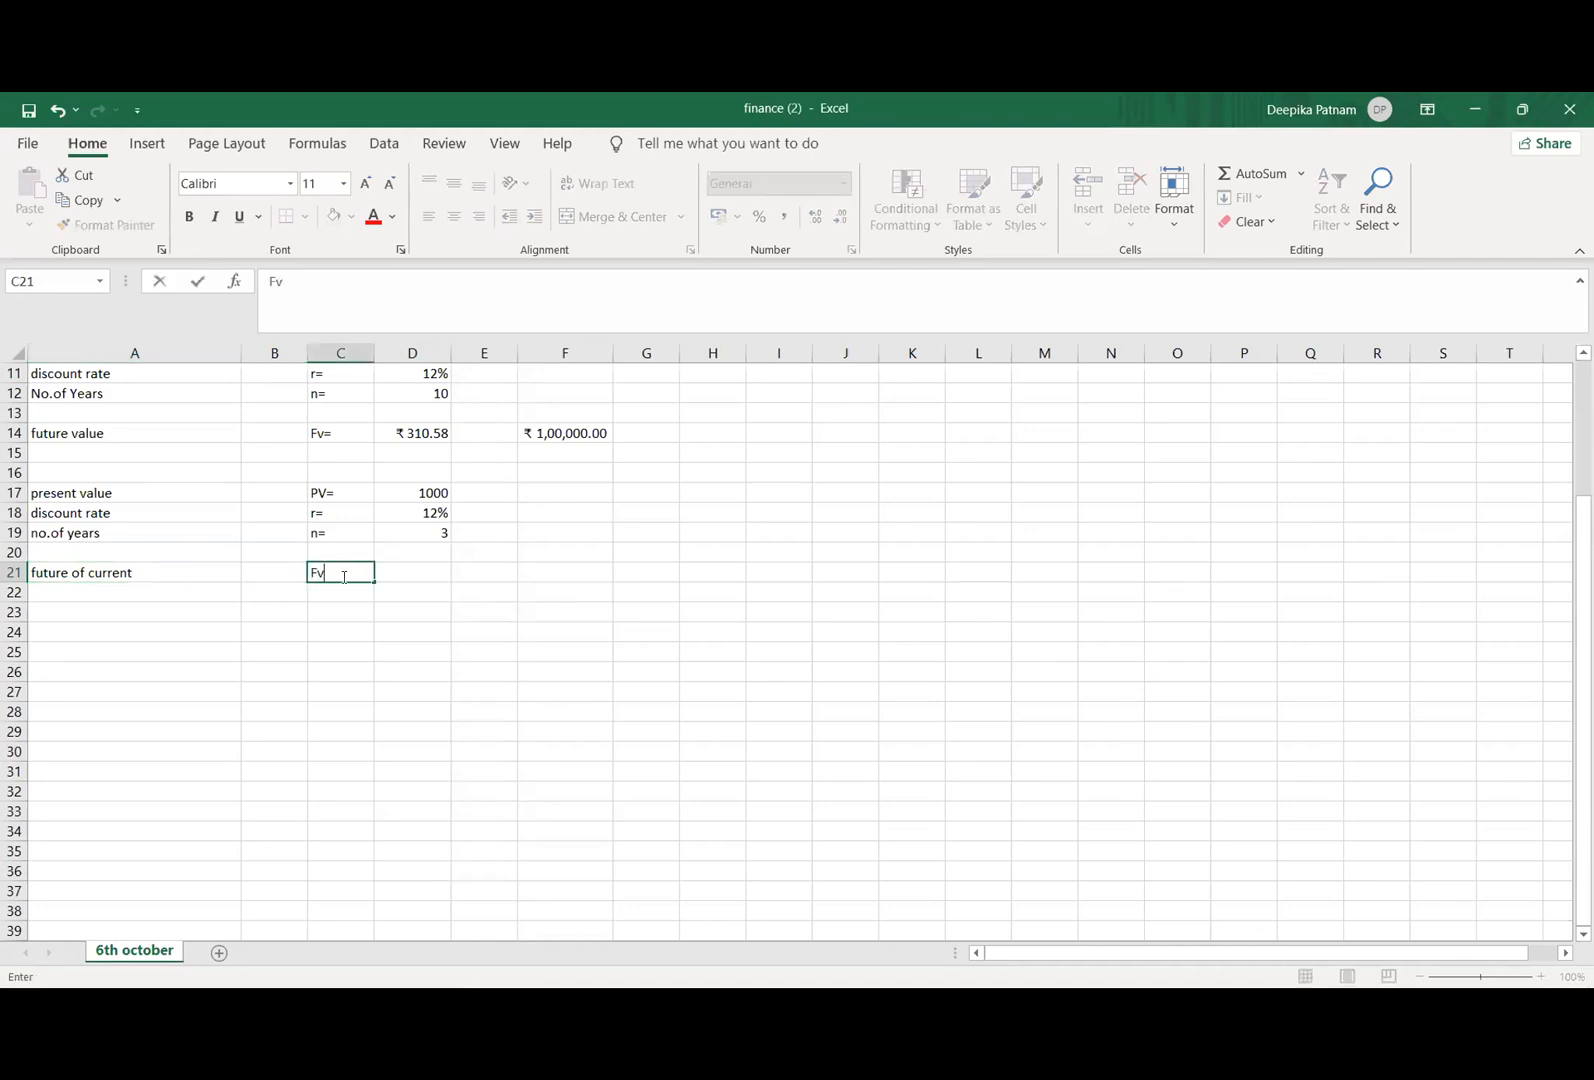
Step: Start an FV formula in cell D21 with D18 as the rate and D19 as the number of periods
click(415, 569)
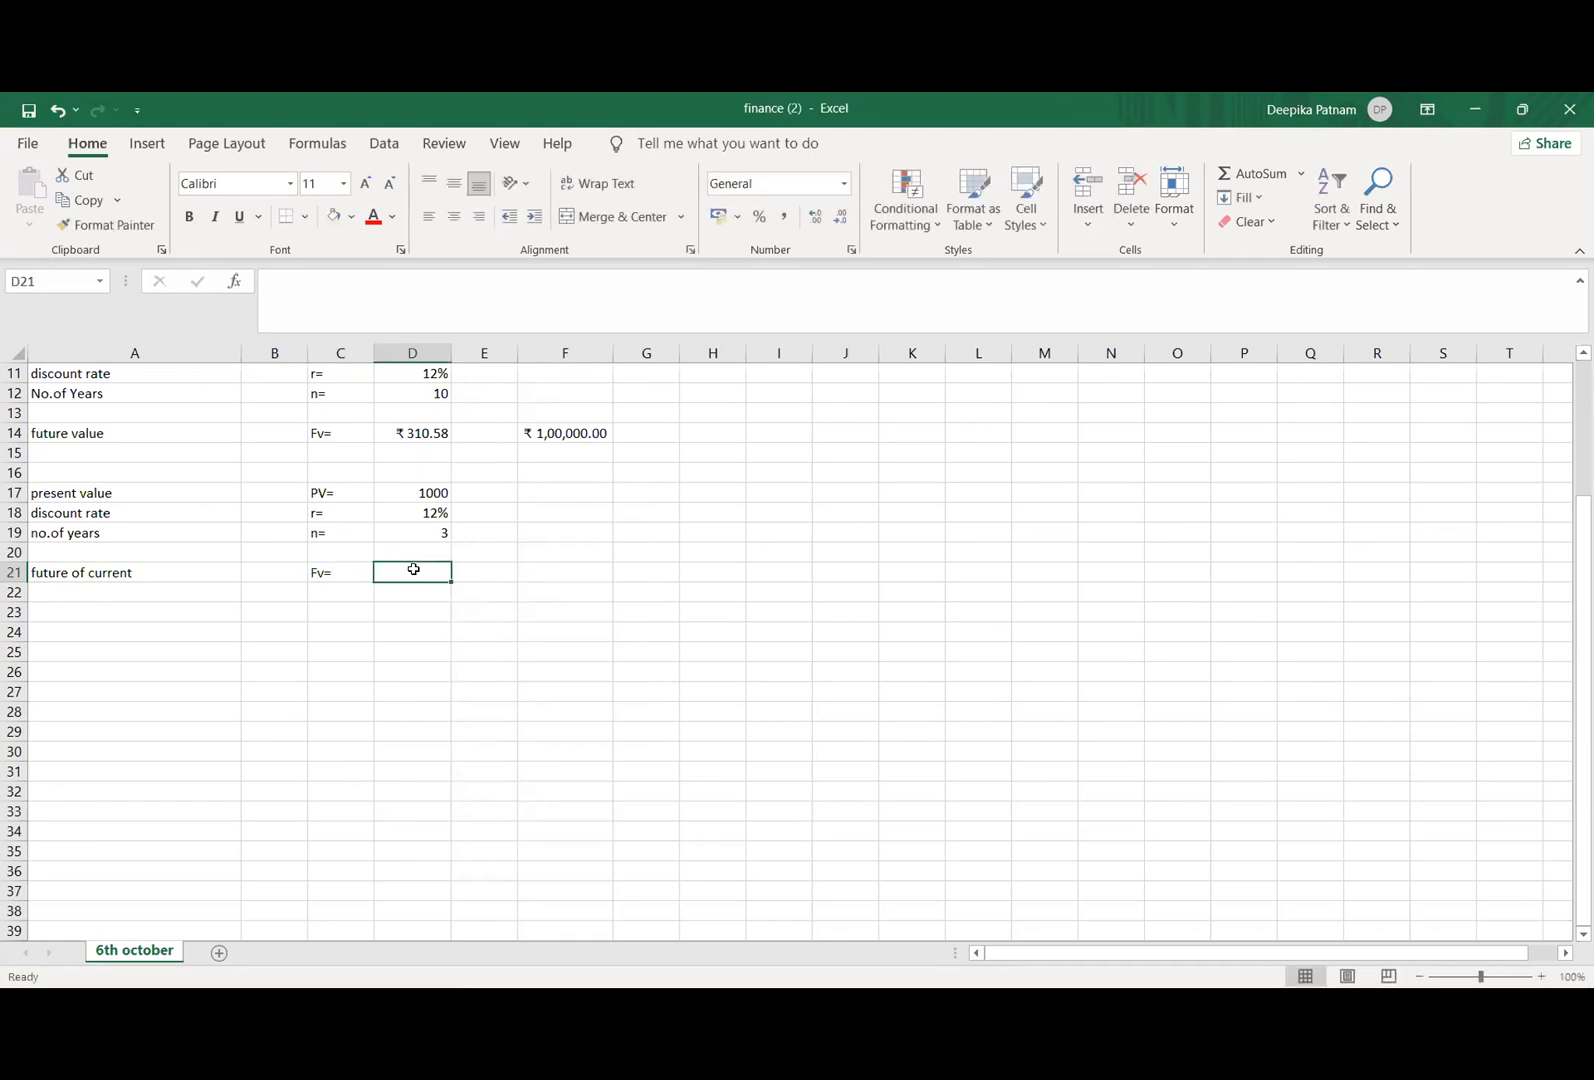
text(=)
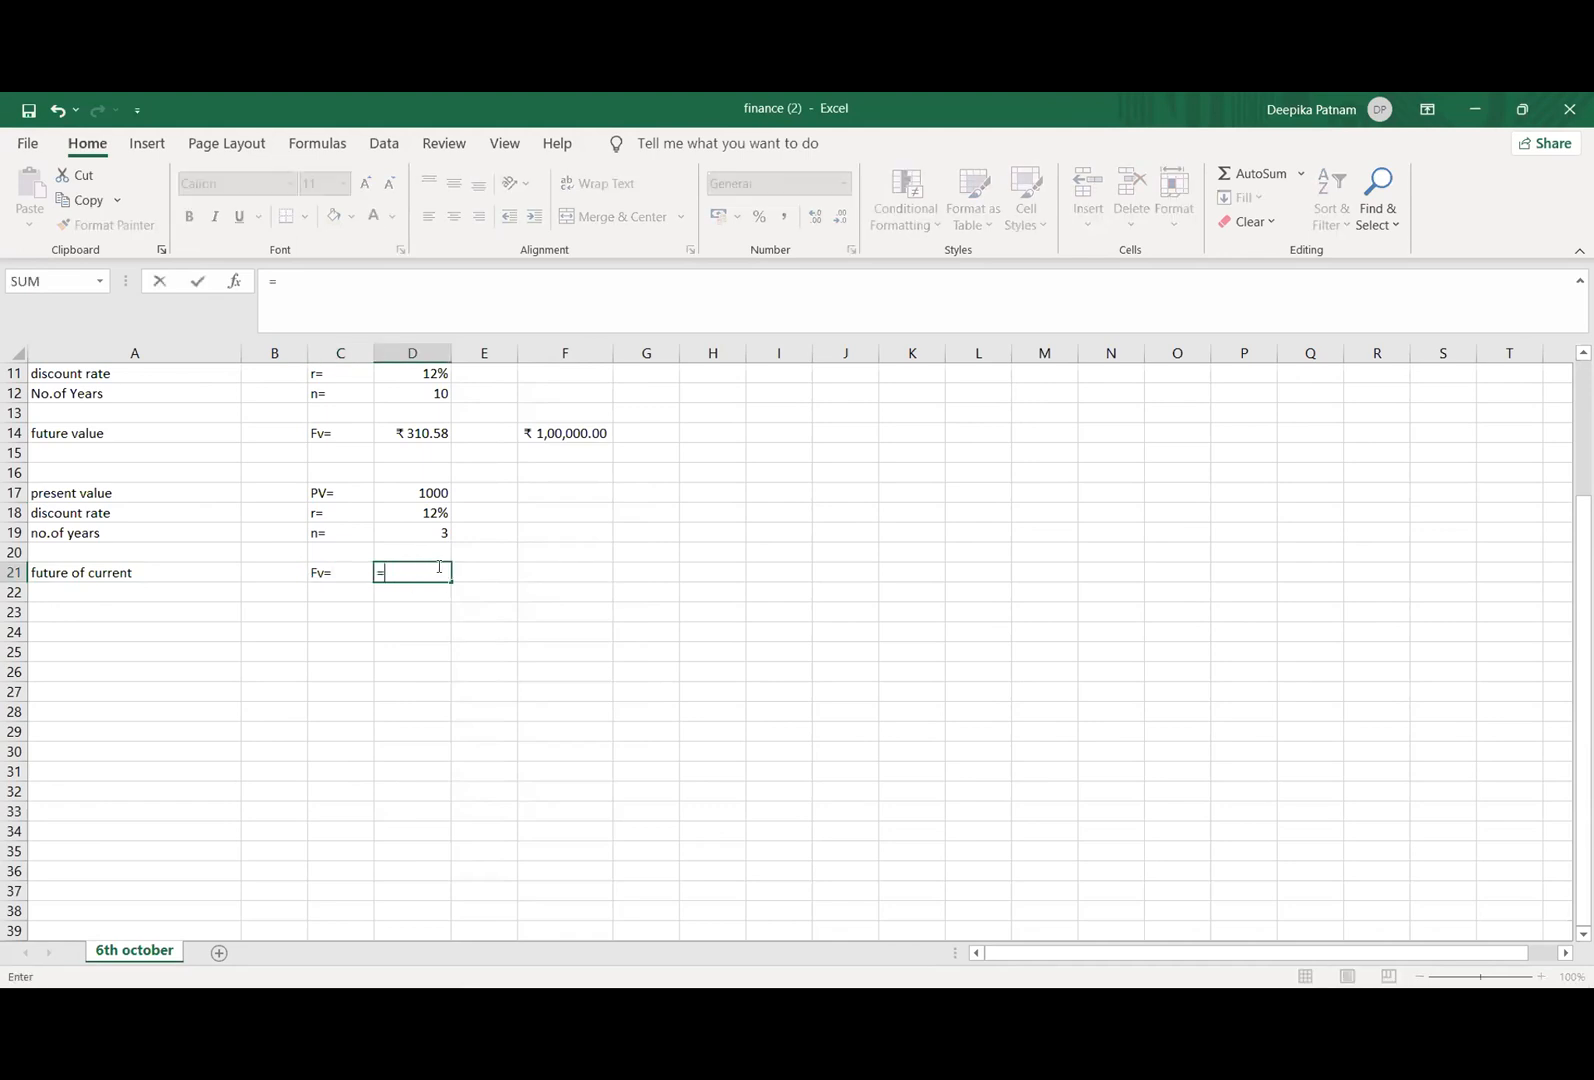
text(f)
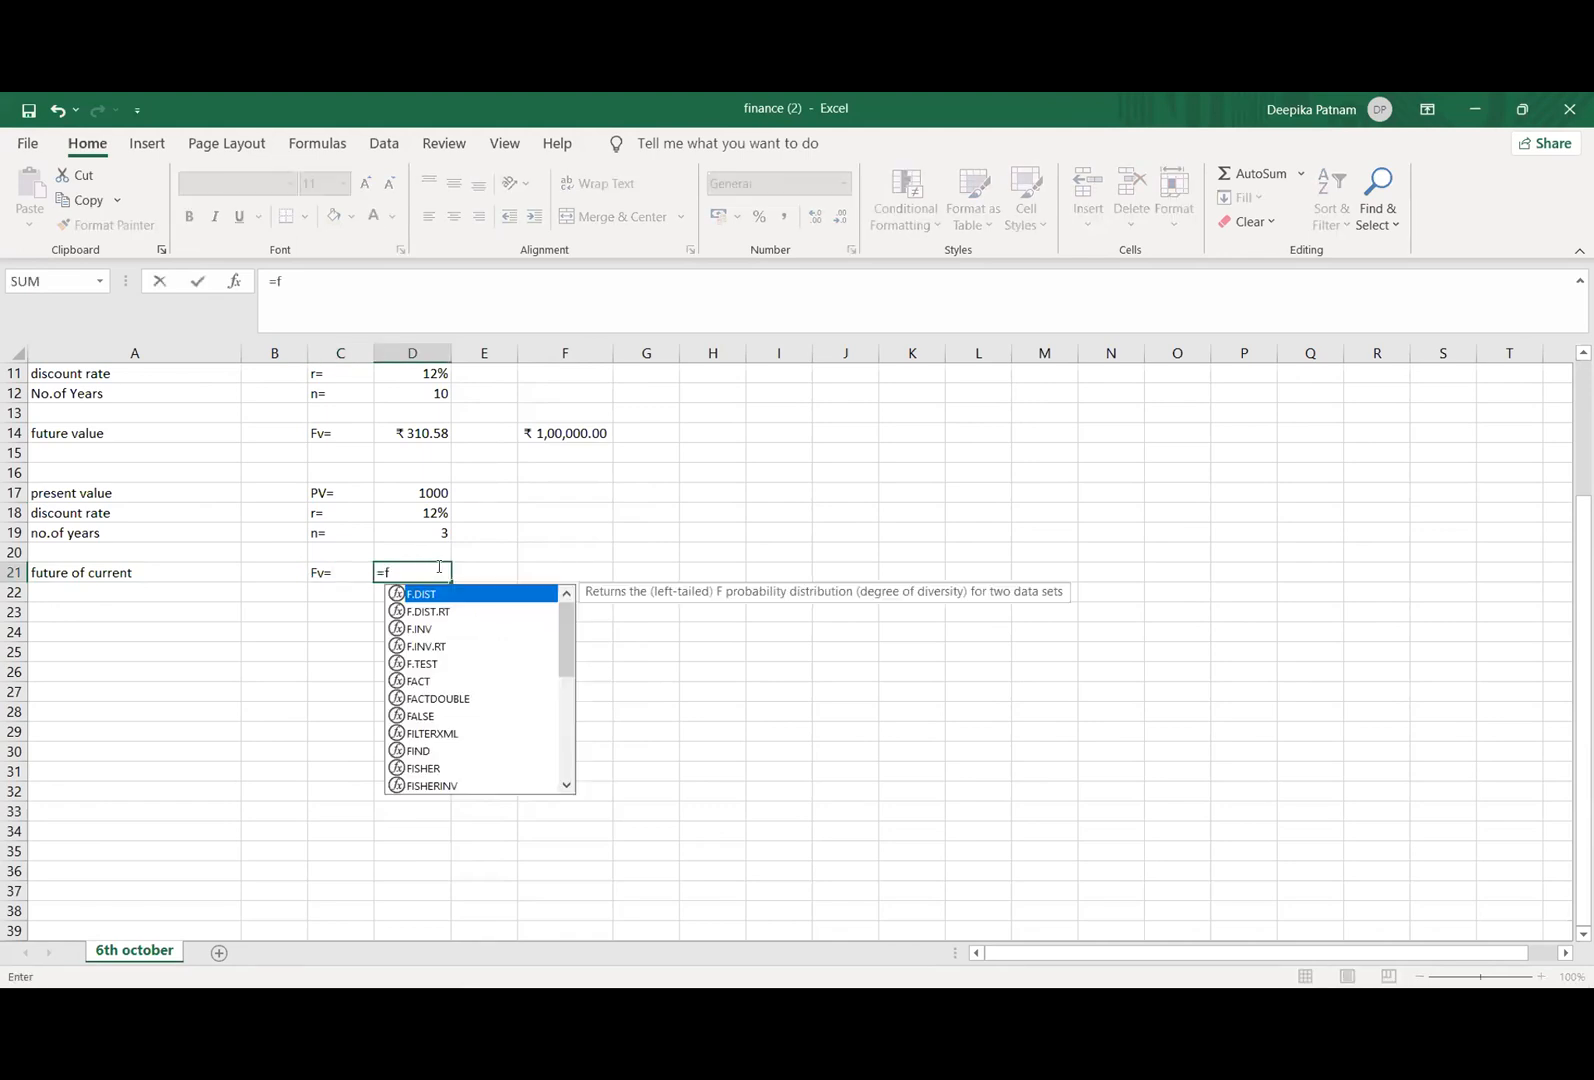
text(v()
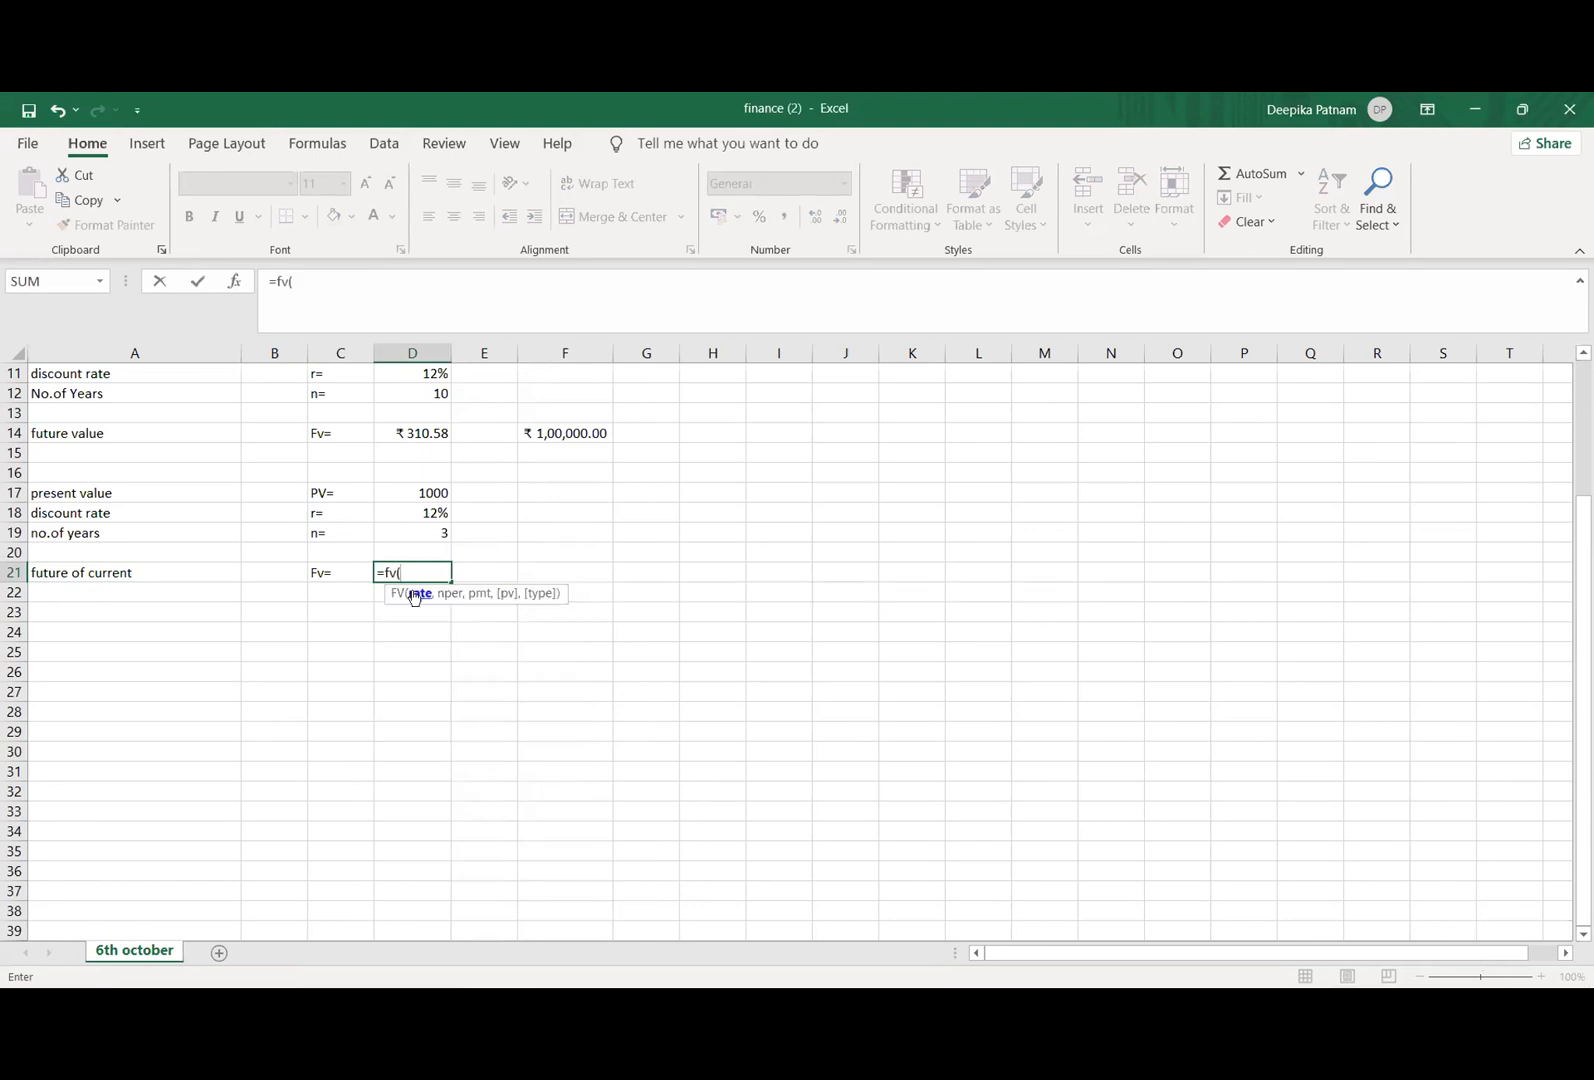
click(408, 515)
text(,)
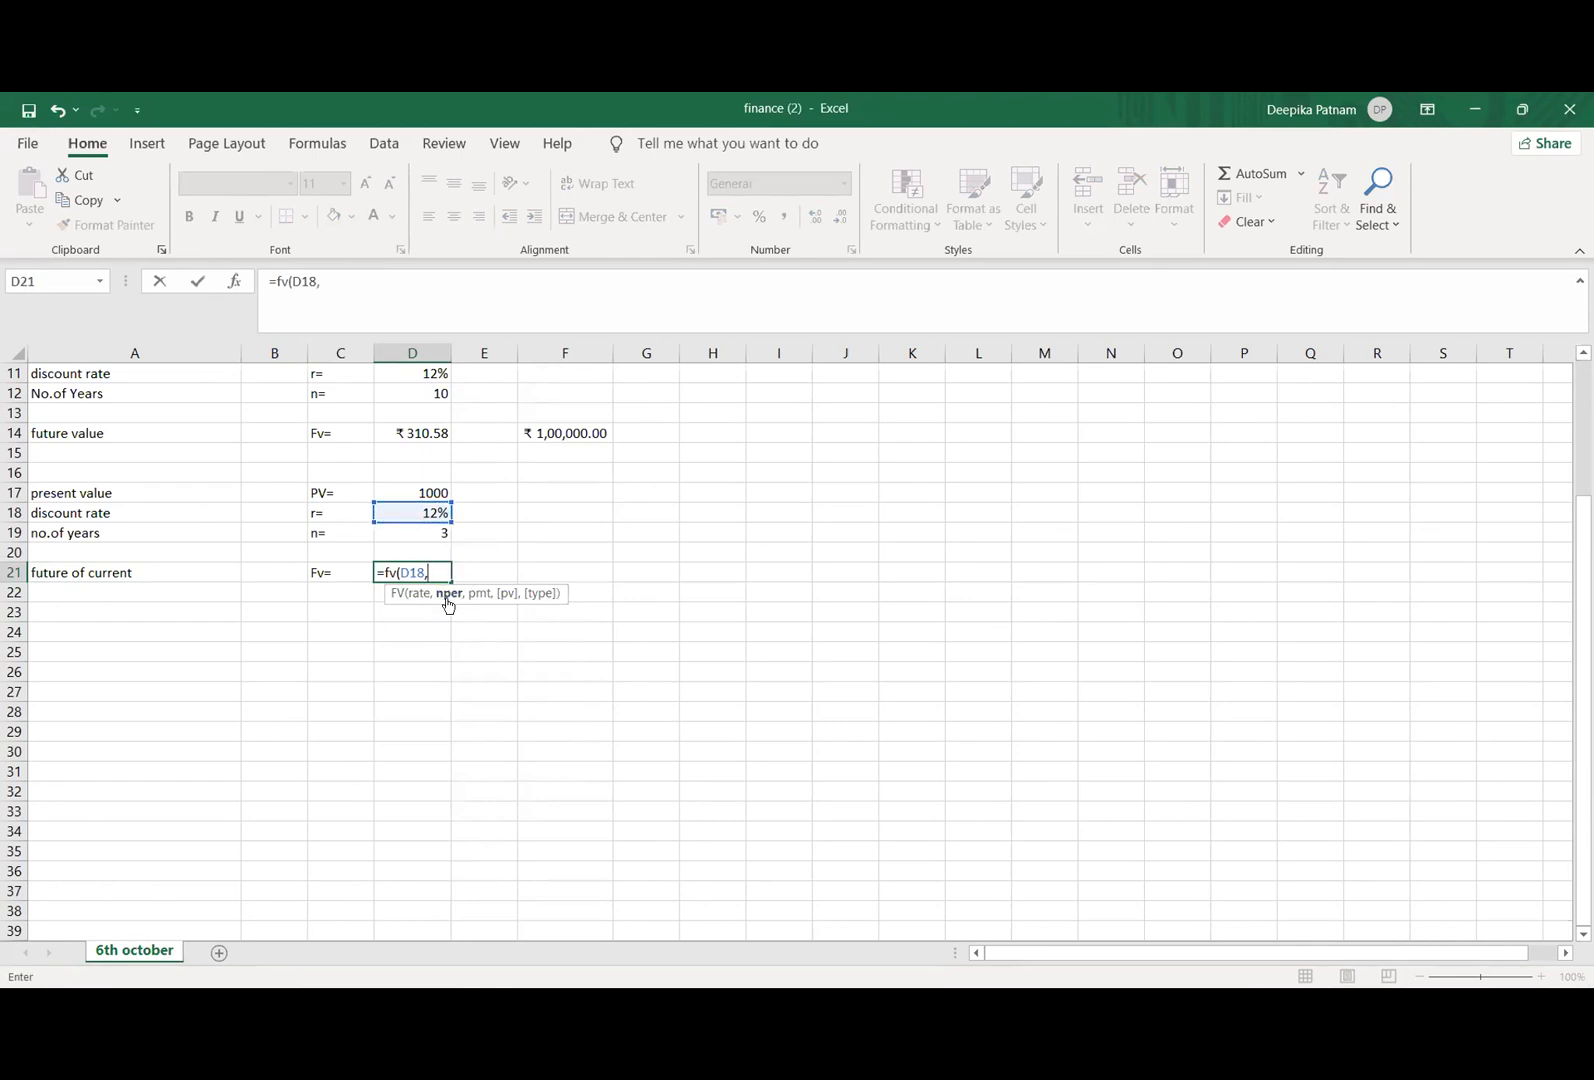
click(409, 532)
text(,)
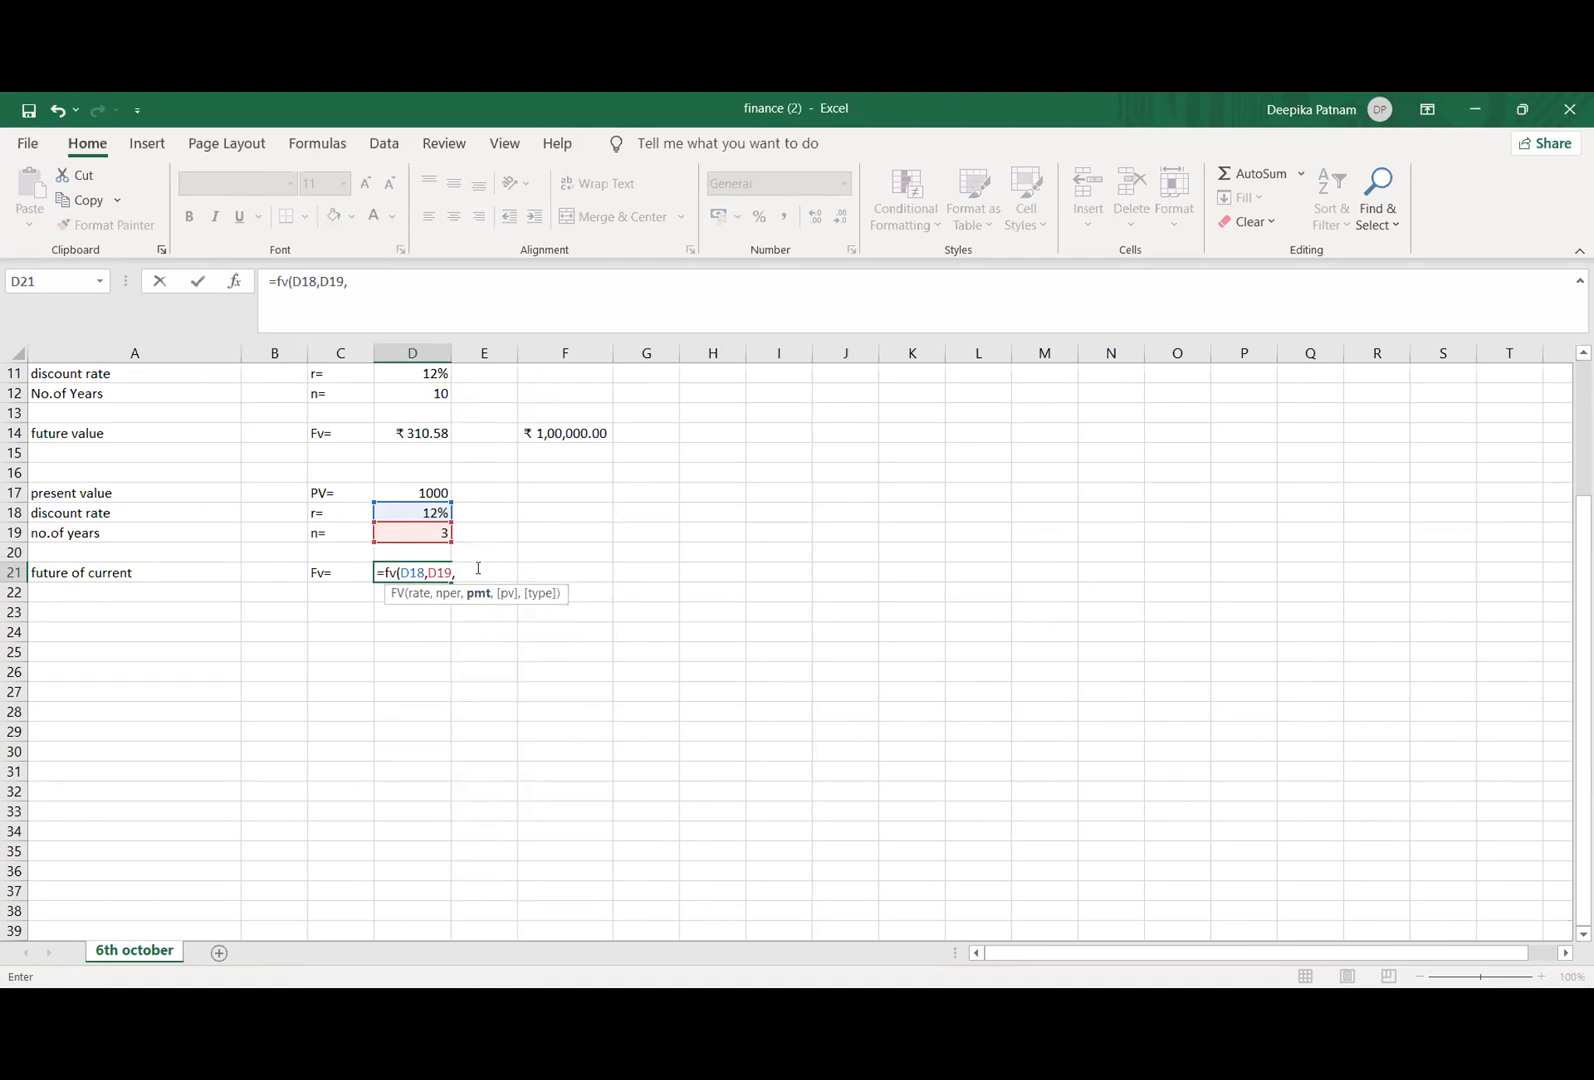
Step: Complete the FV formula in D21 with payment 0, present value D17 and type 0 (end of the period), and commit it
text(0,)
click(438, 493)
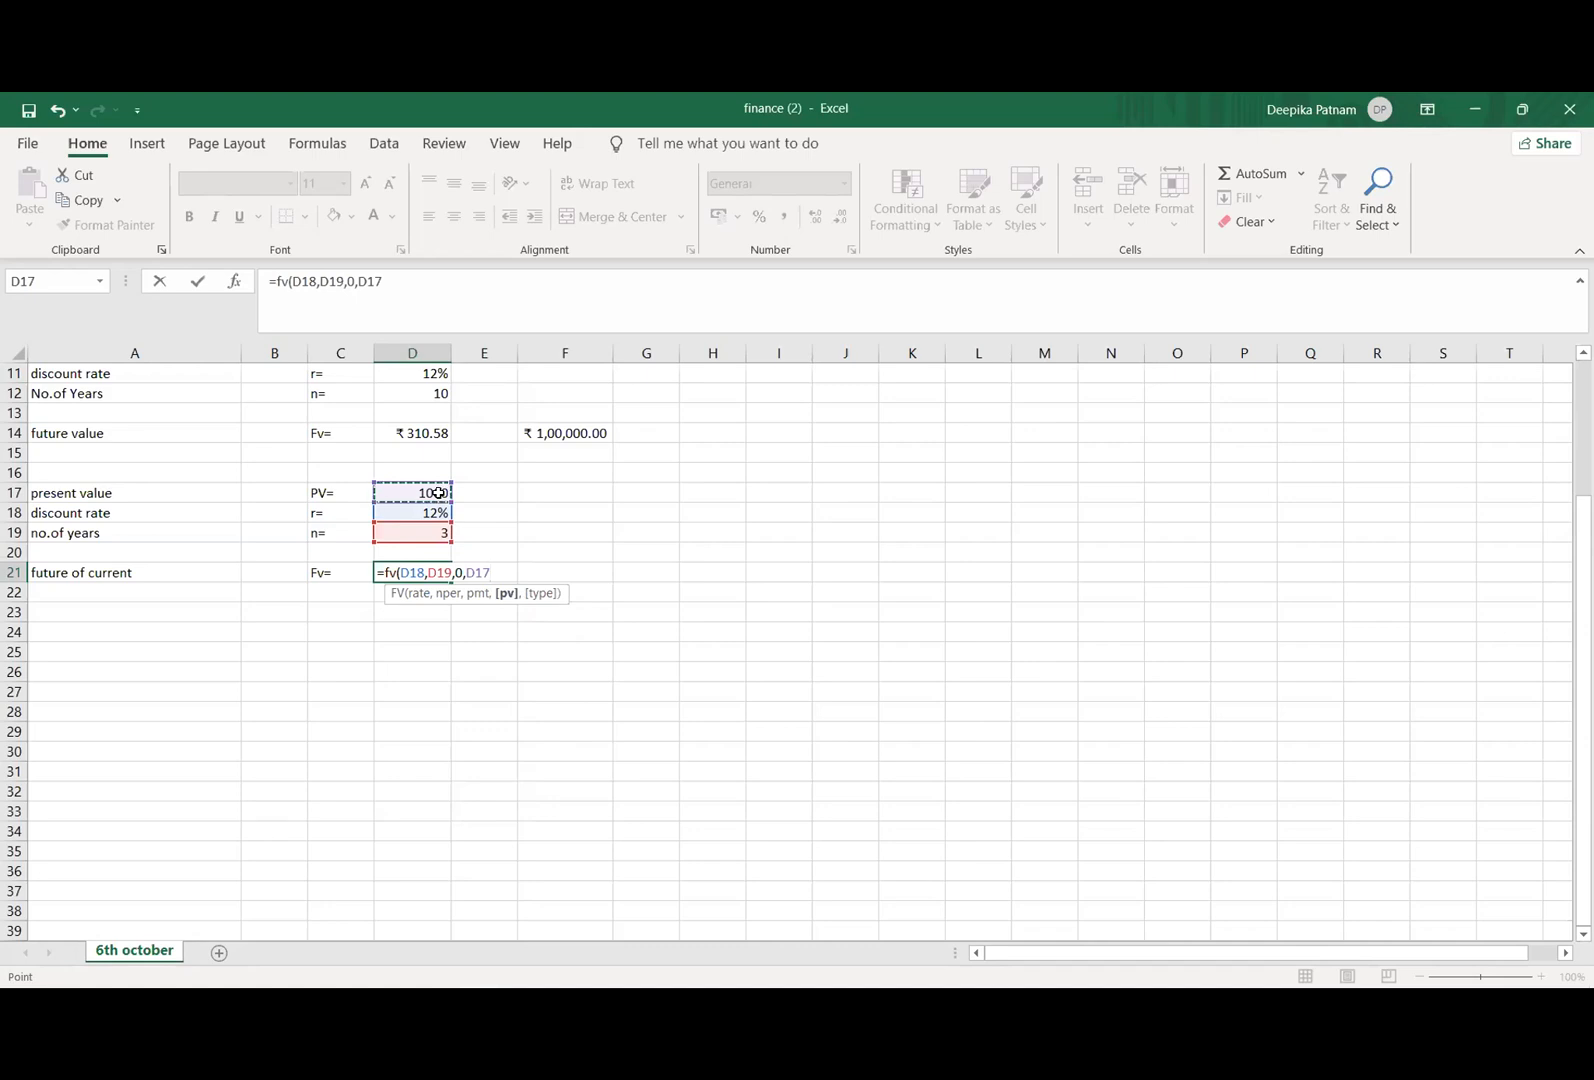
text(,)
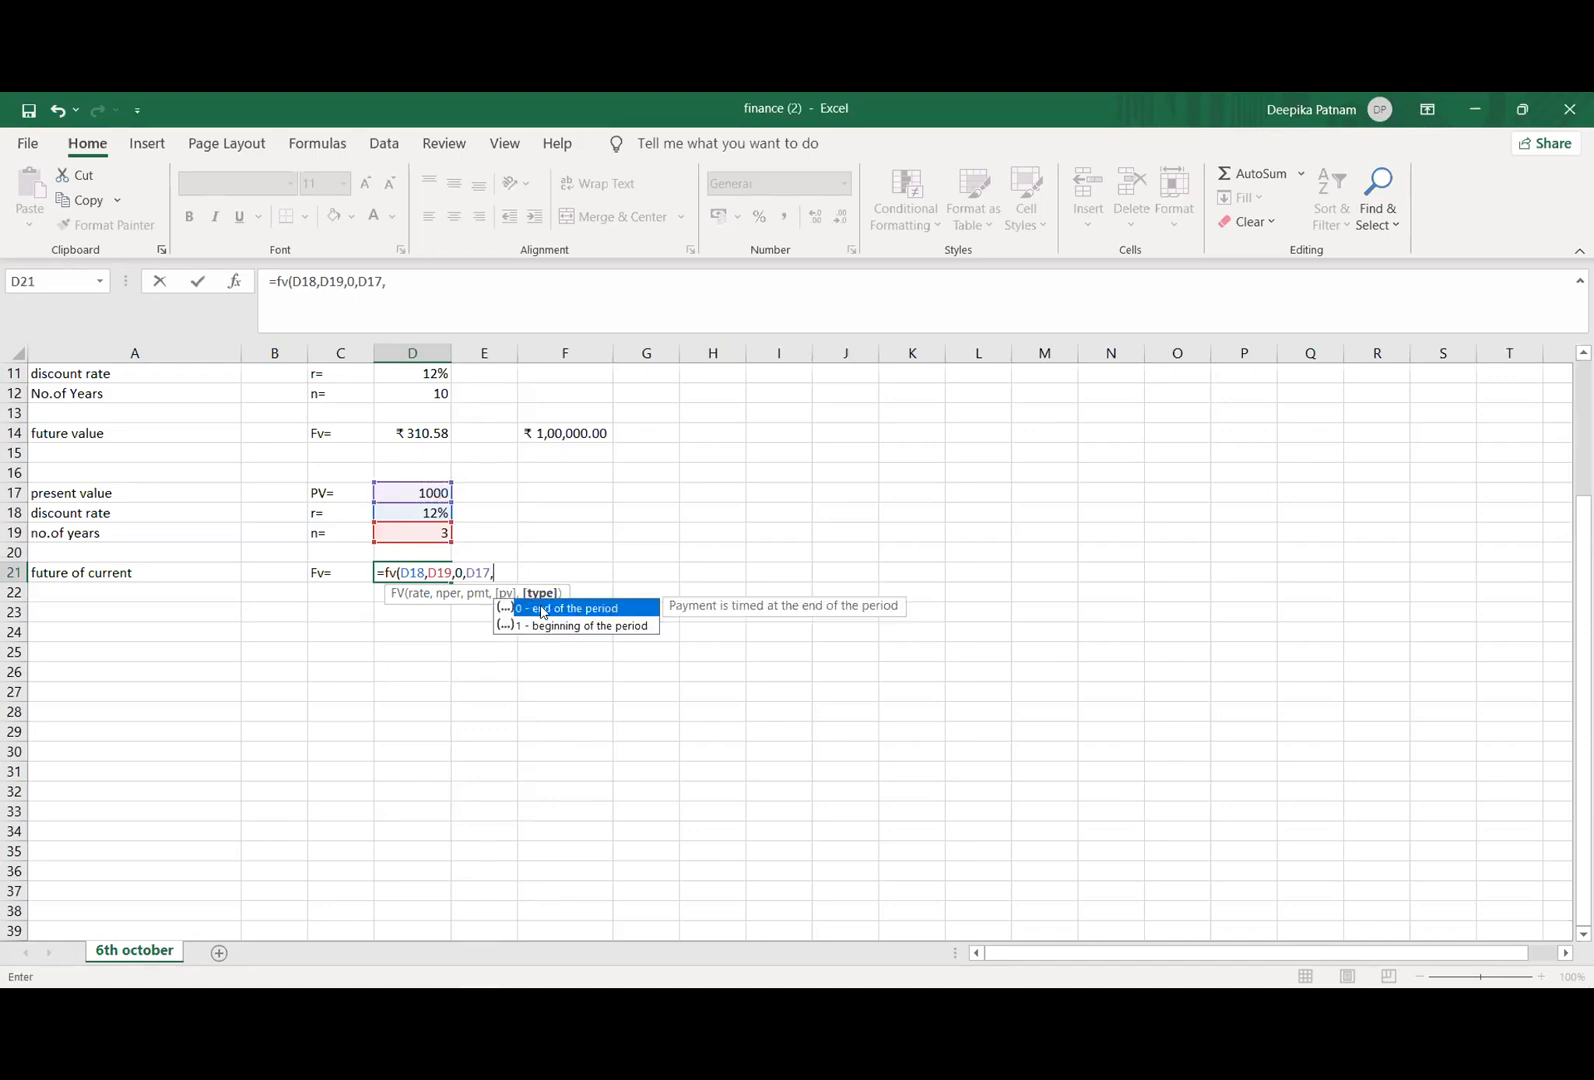
double_click(540, 606)
text())
key(Return)
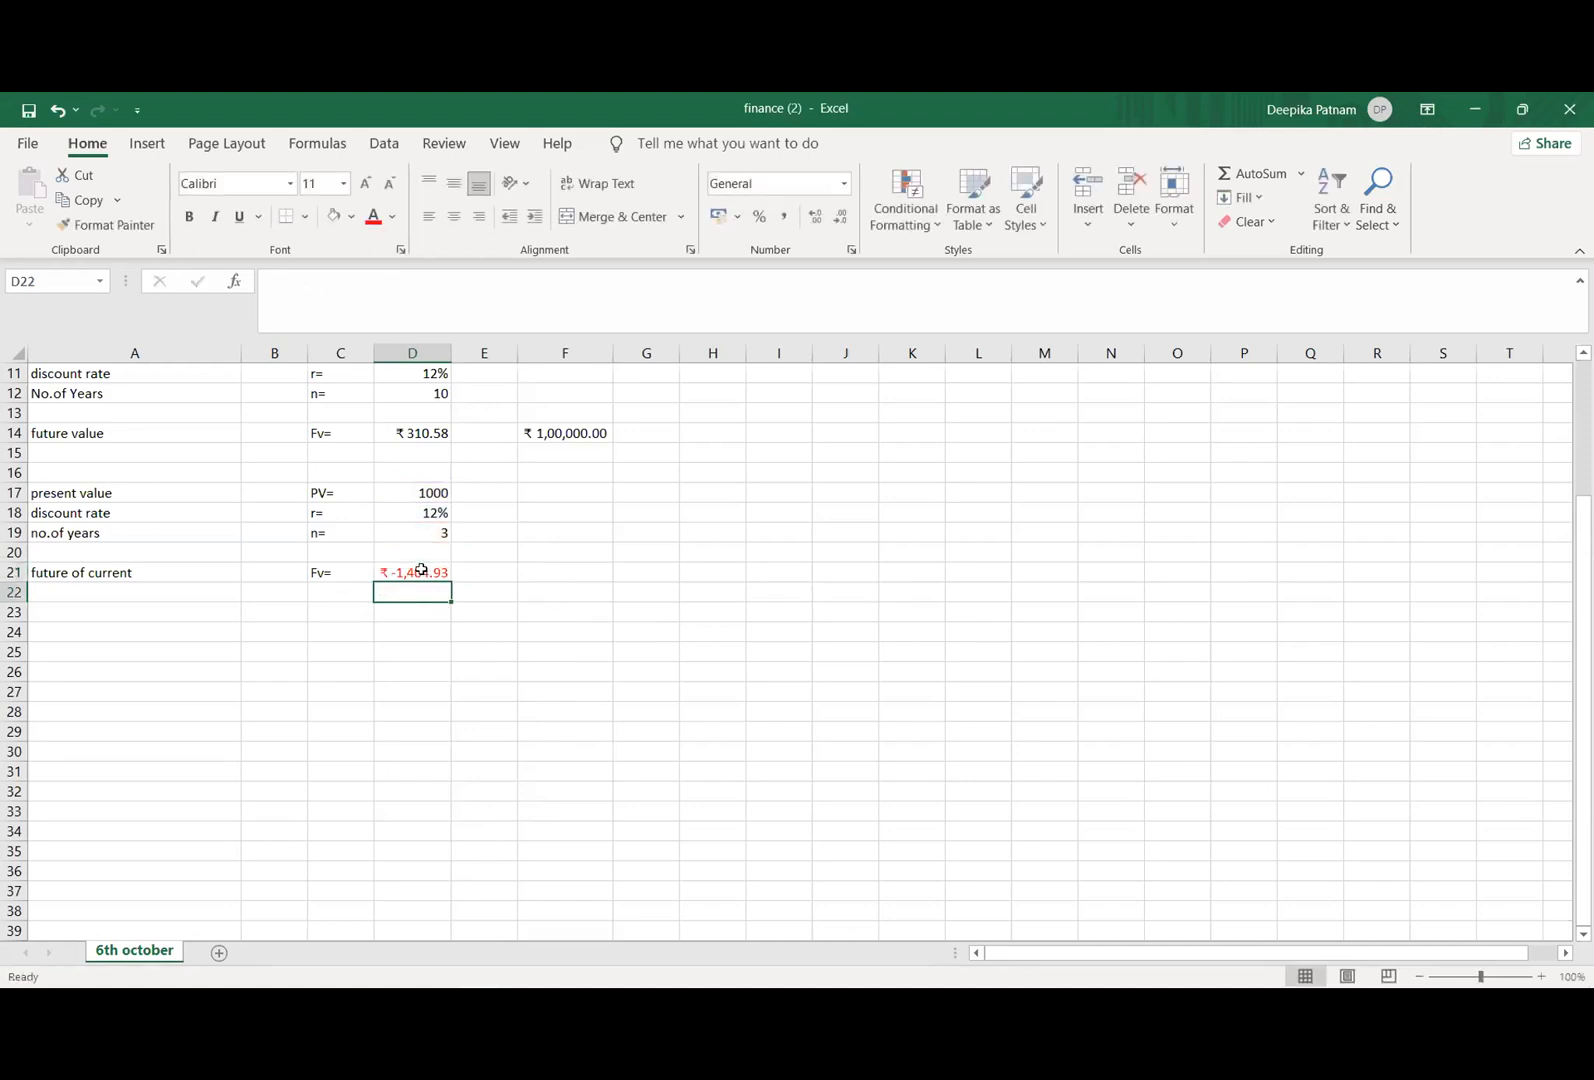
Step: Review the present value and number of years in column D and the FV formula in cell D21
click(410, 493)
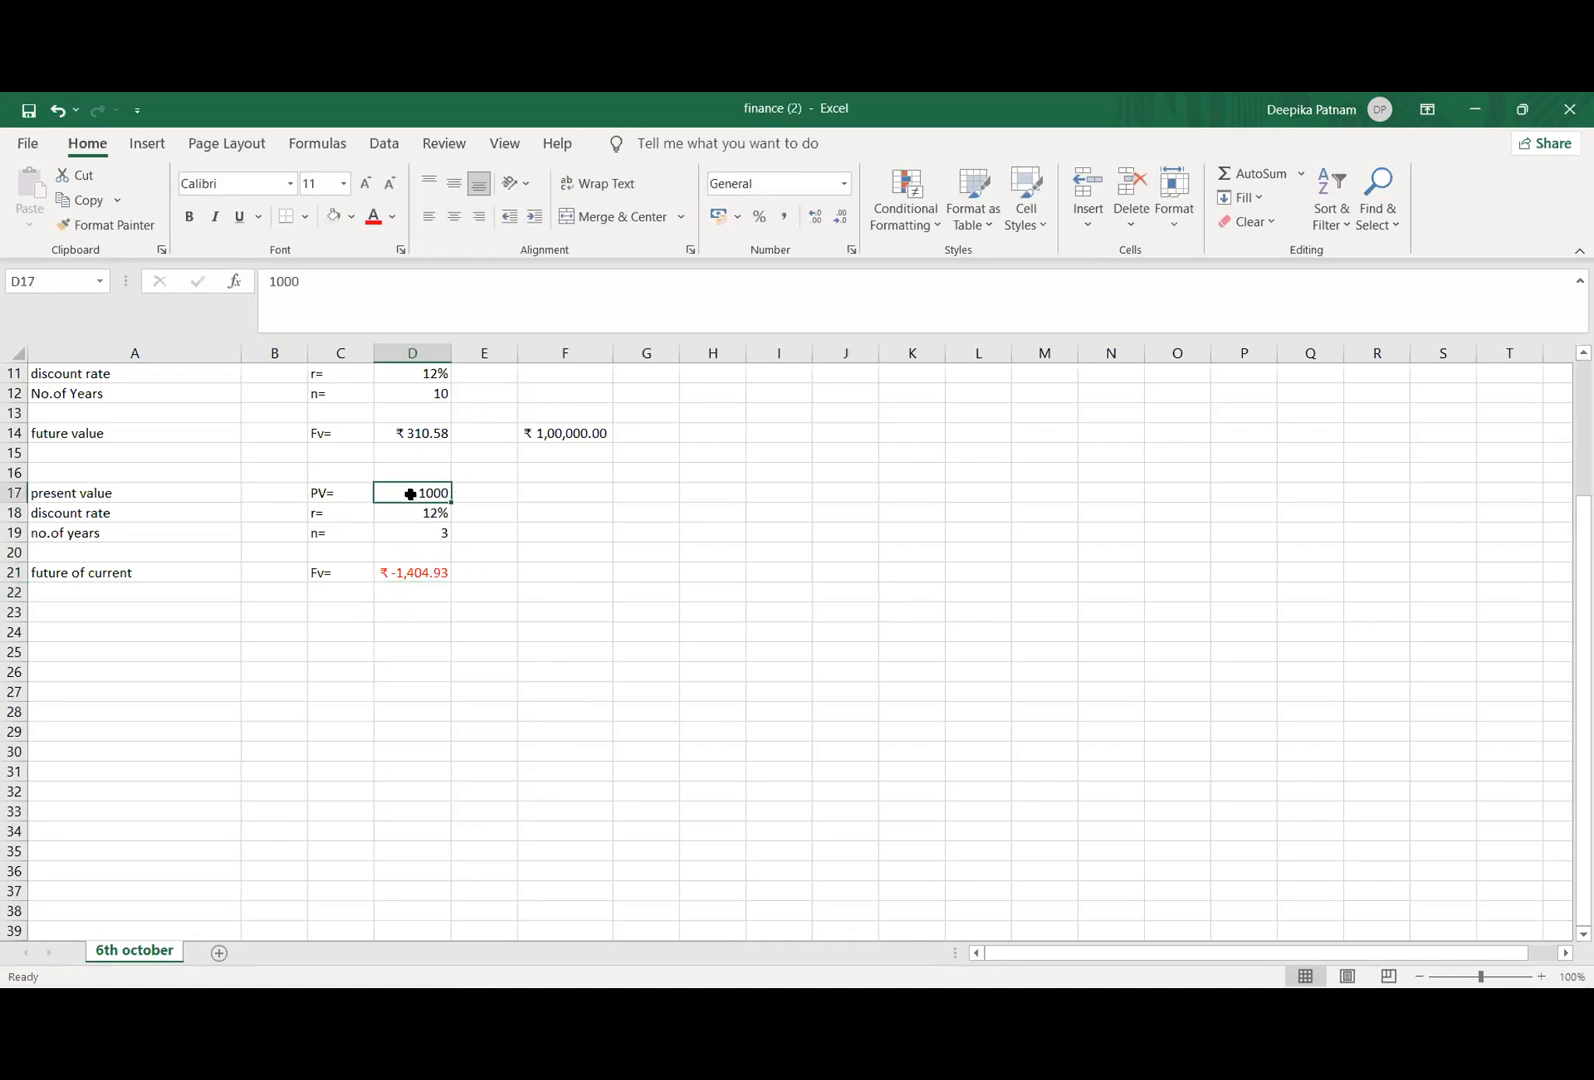
click(385, 550)
click(393, 531)
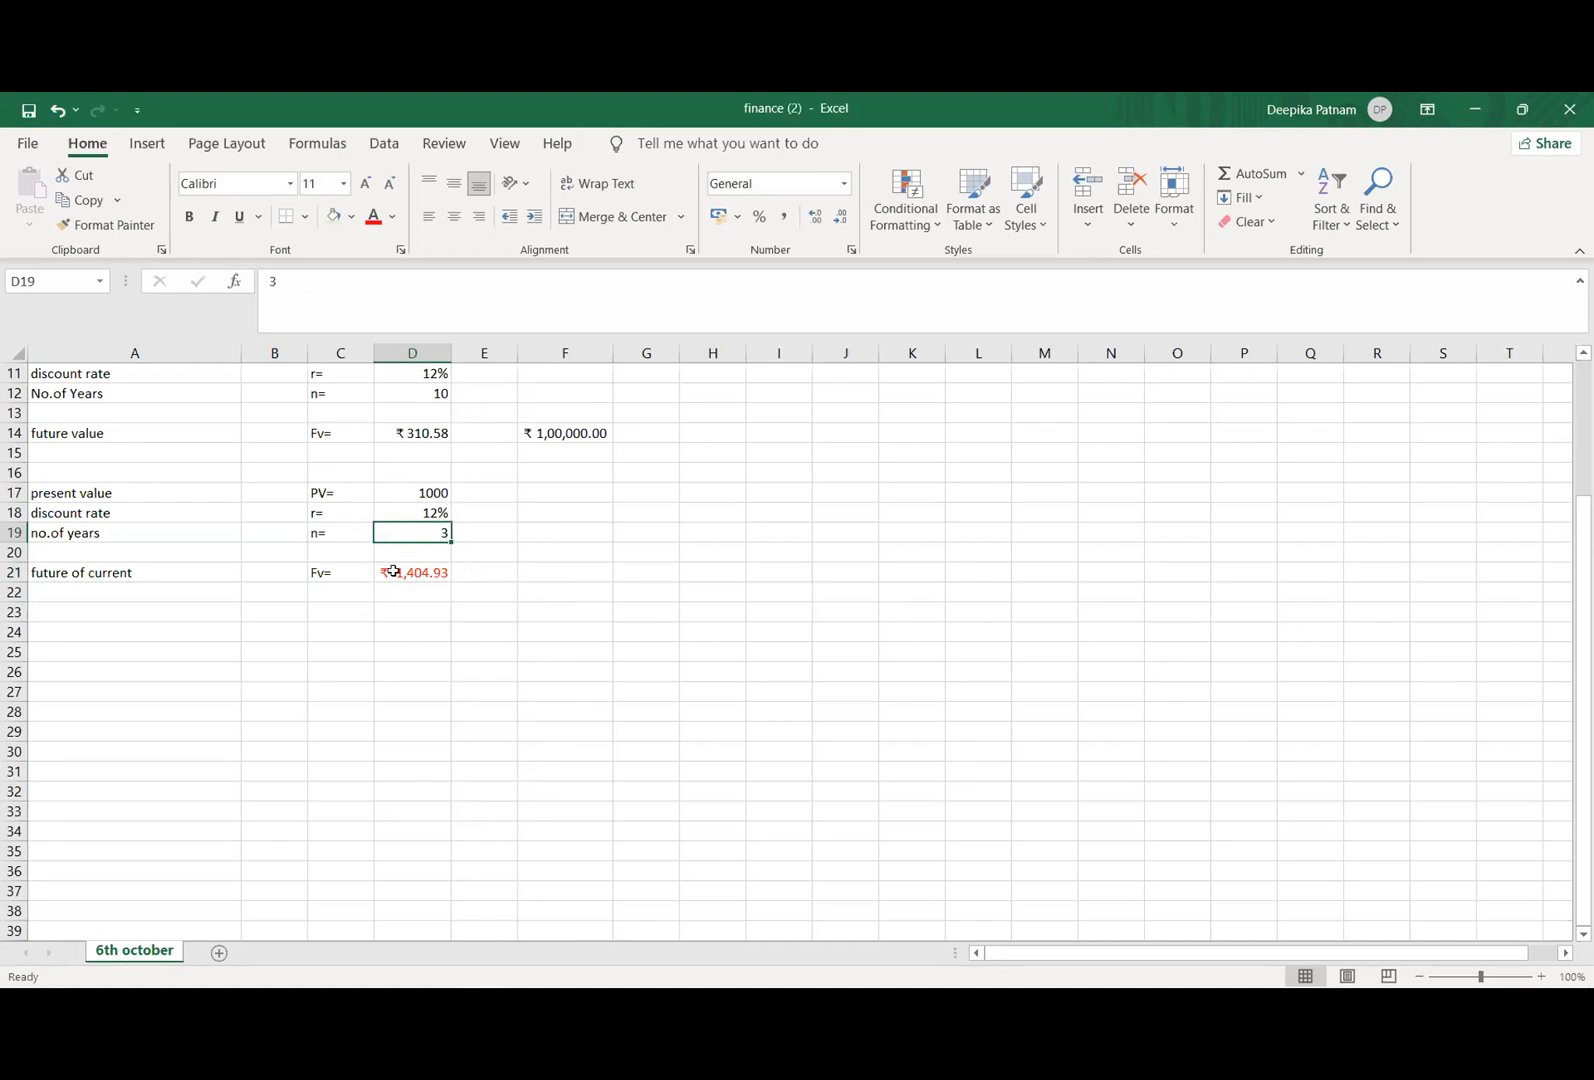
click(407, 575)
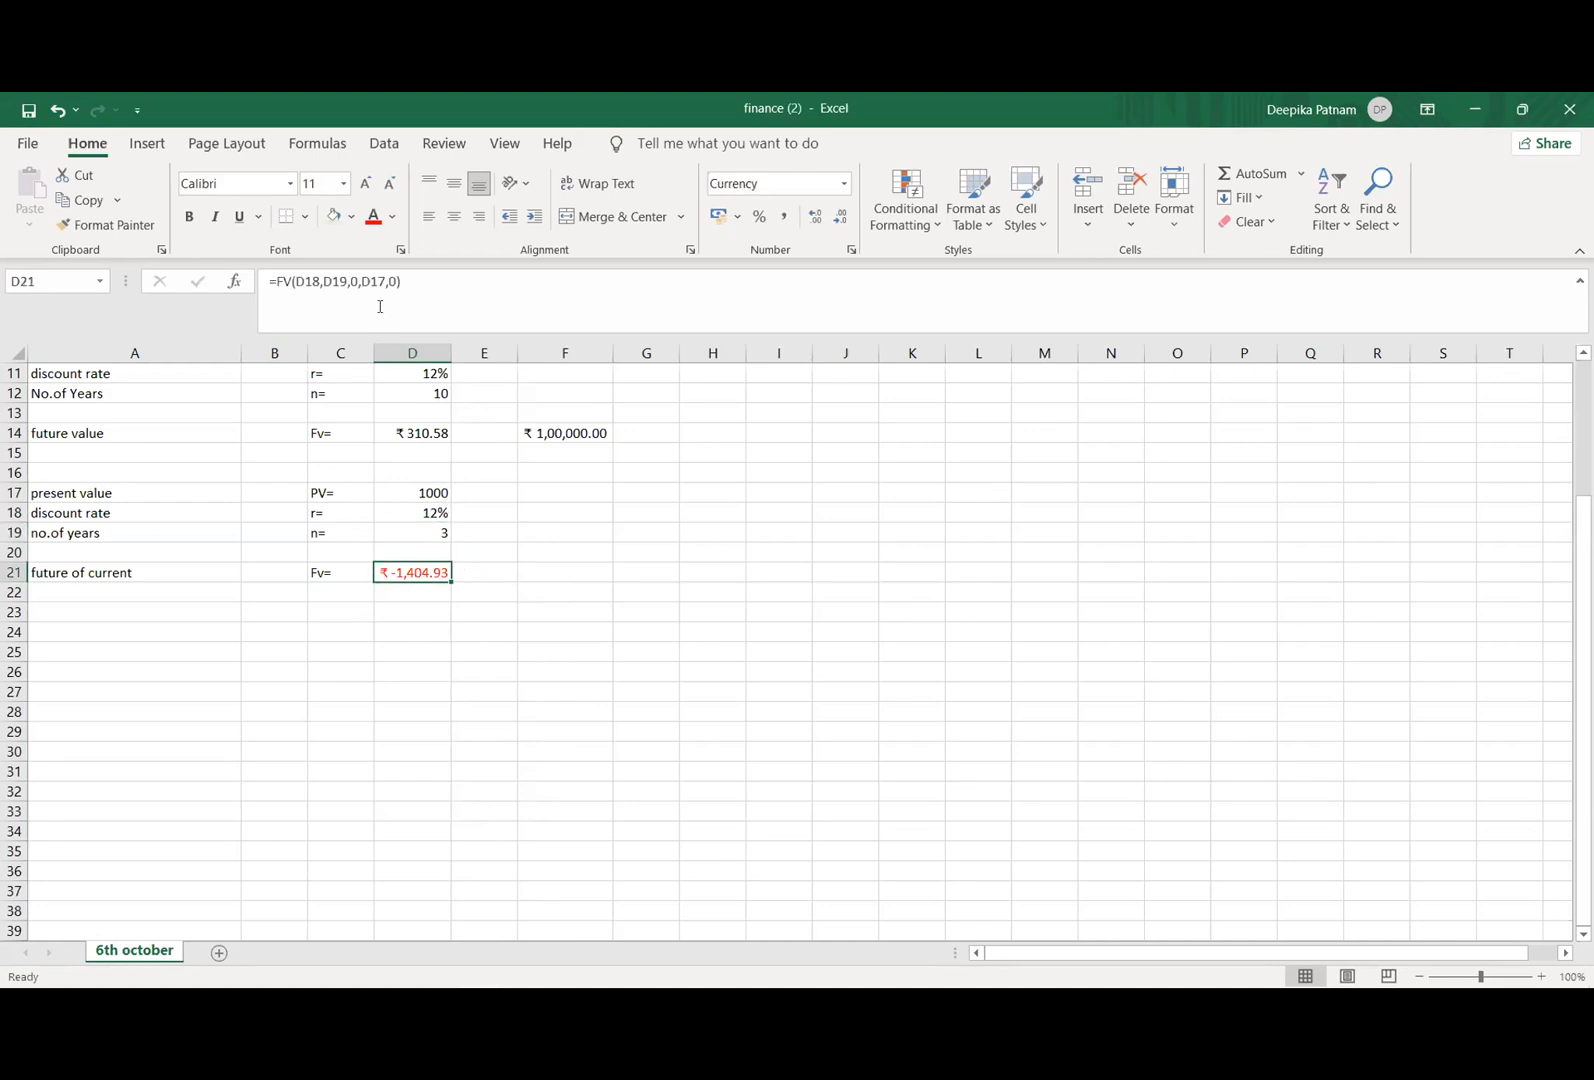
click(361, 281)
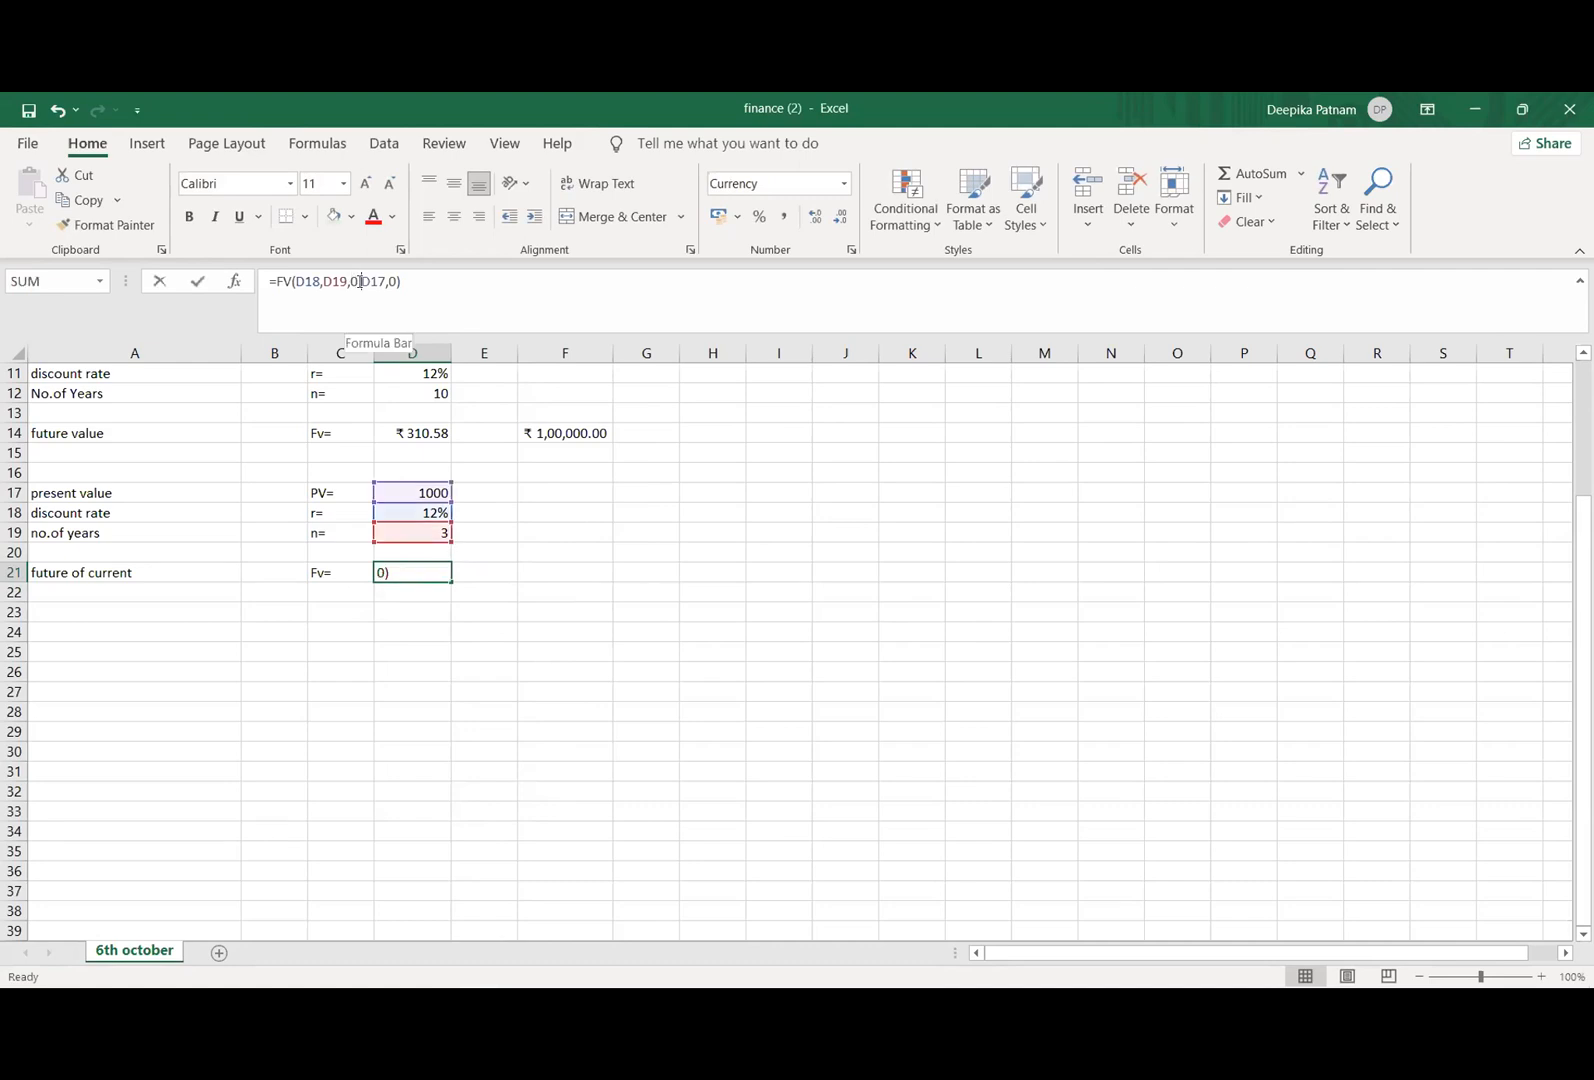
text(-)
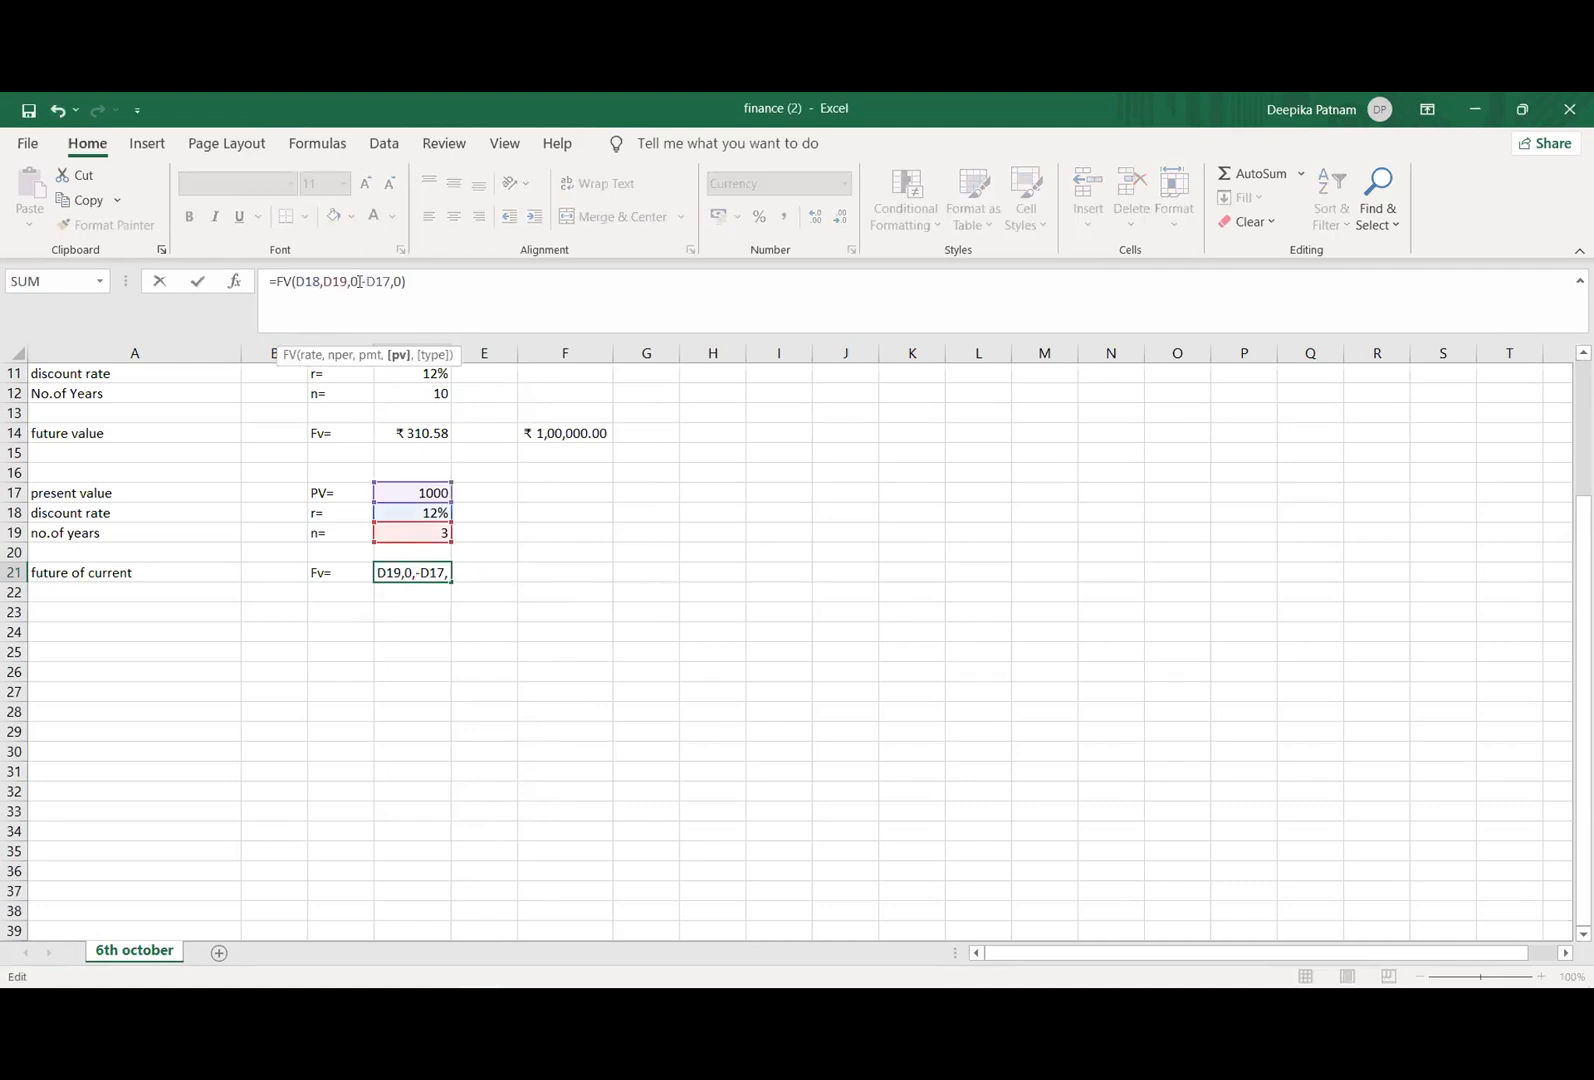
click(427, 622)
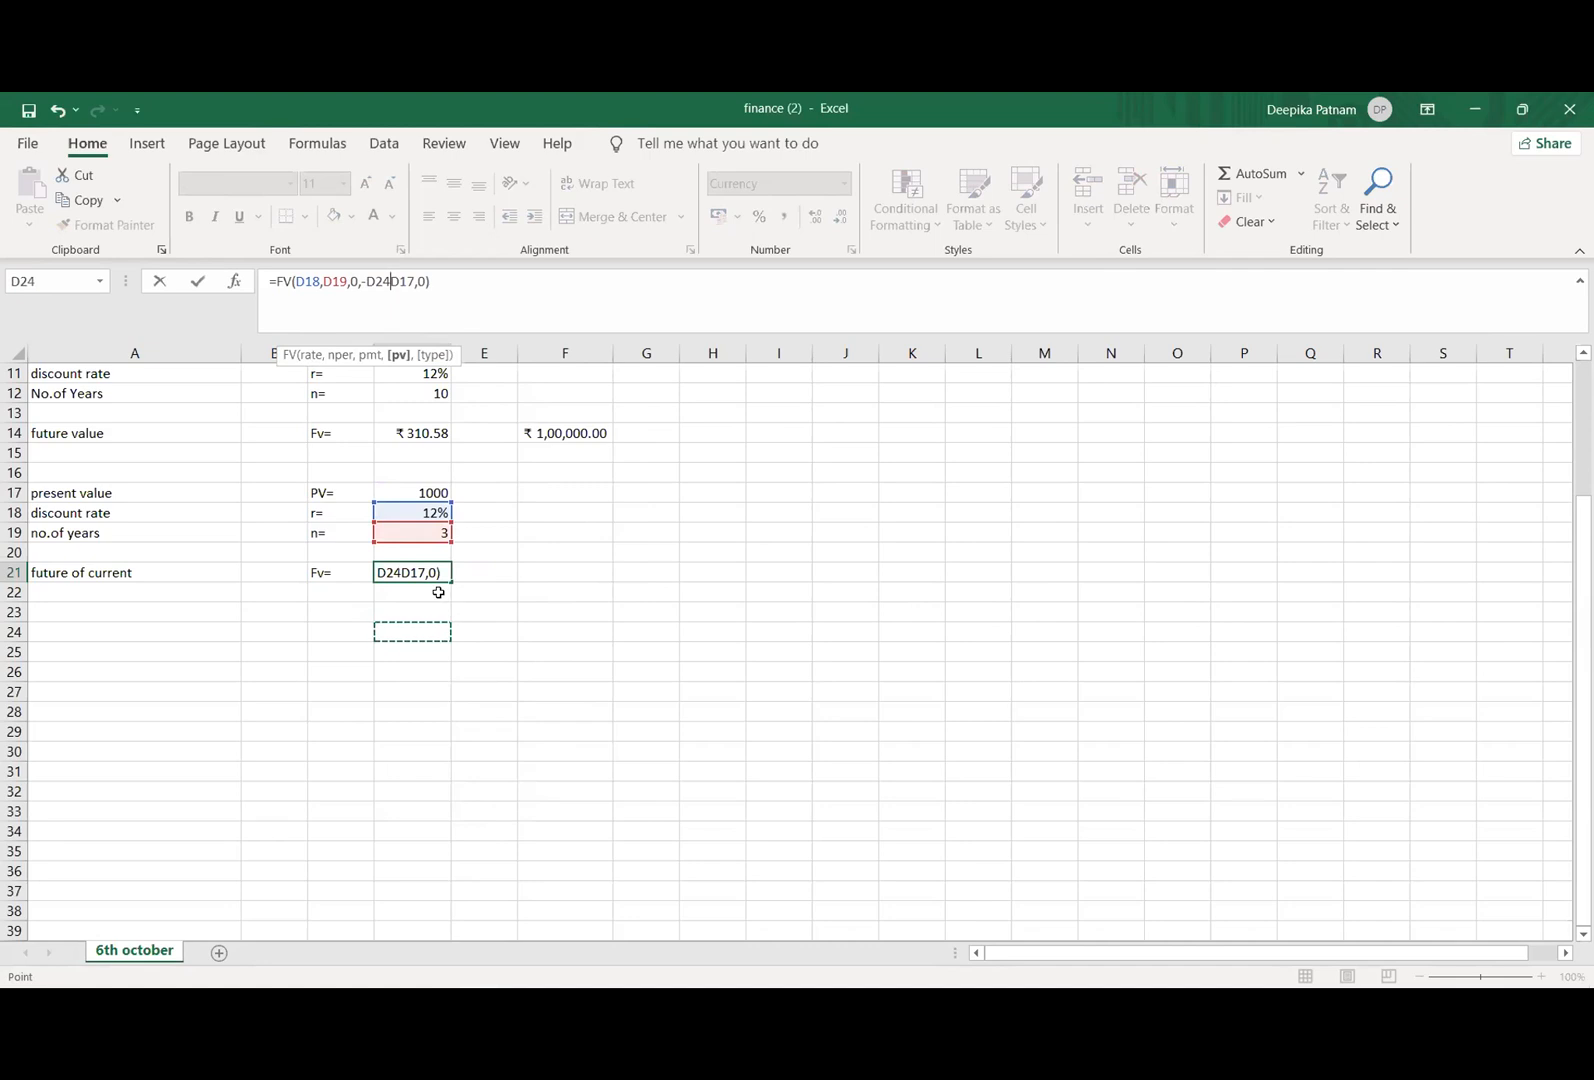
key(Escape)
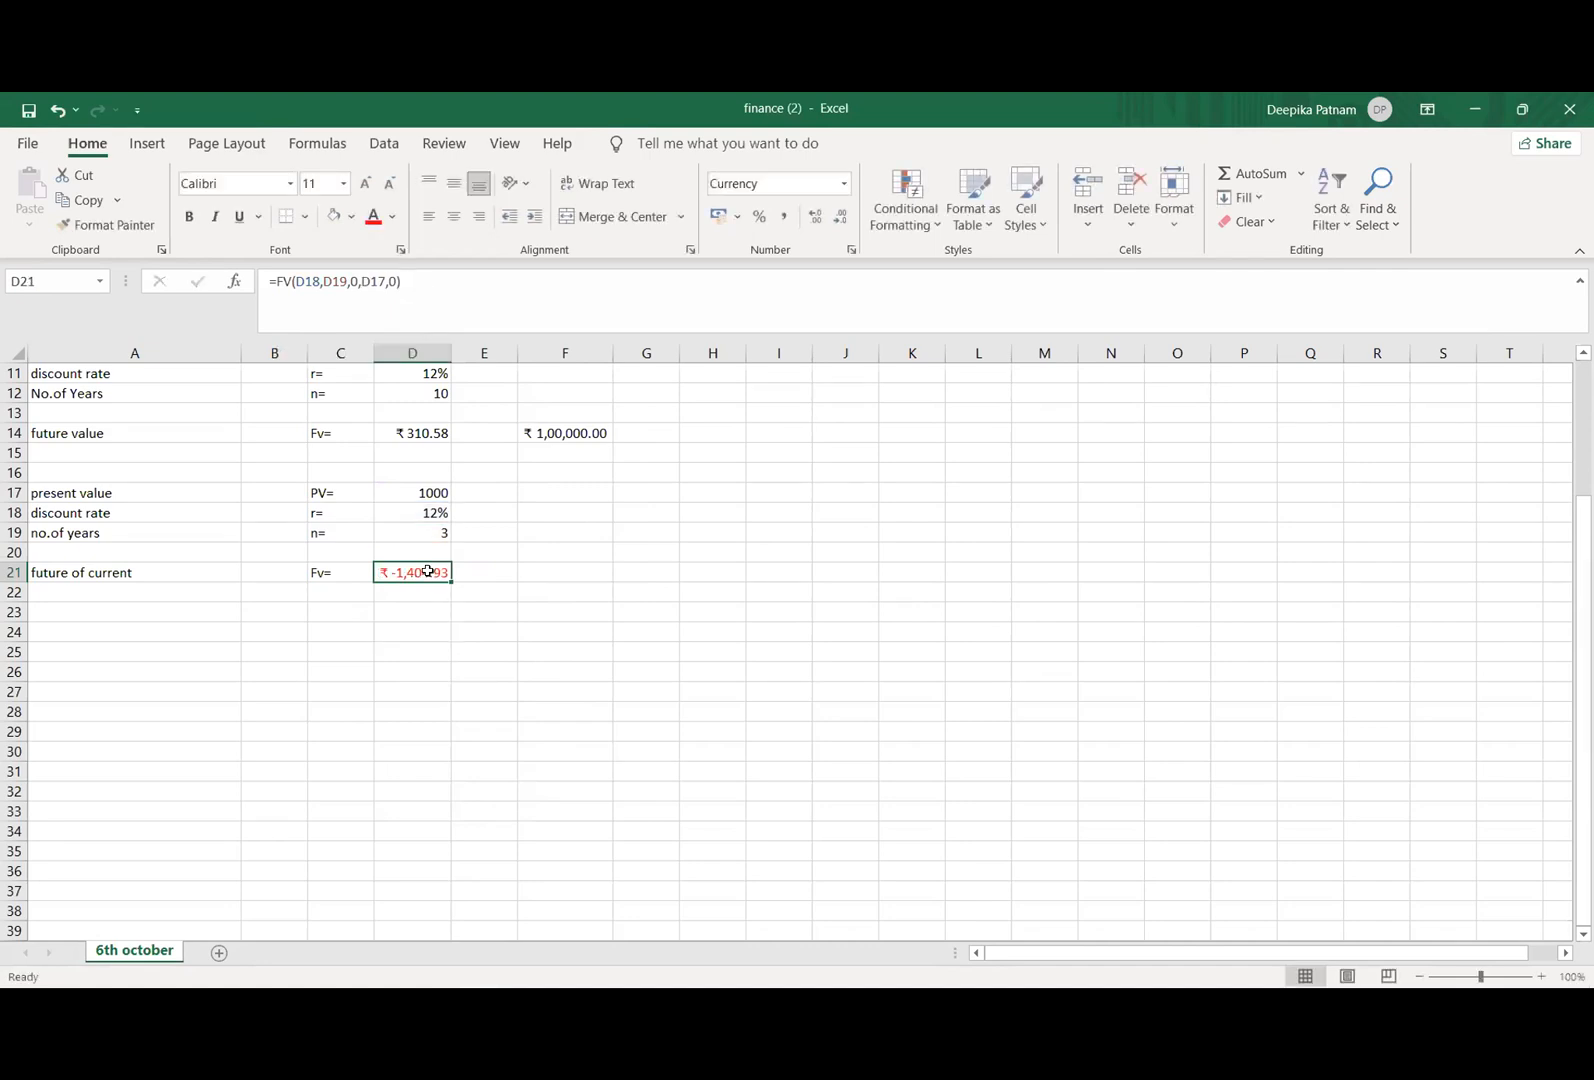
Step: Change the present value argument of the FV formula in D21 to -D17 and shade the result cell light green
click(360, 281)
text(-)
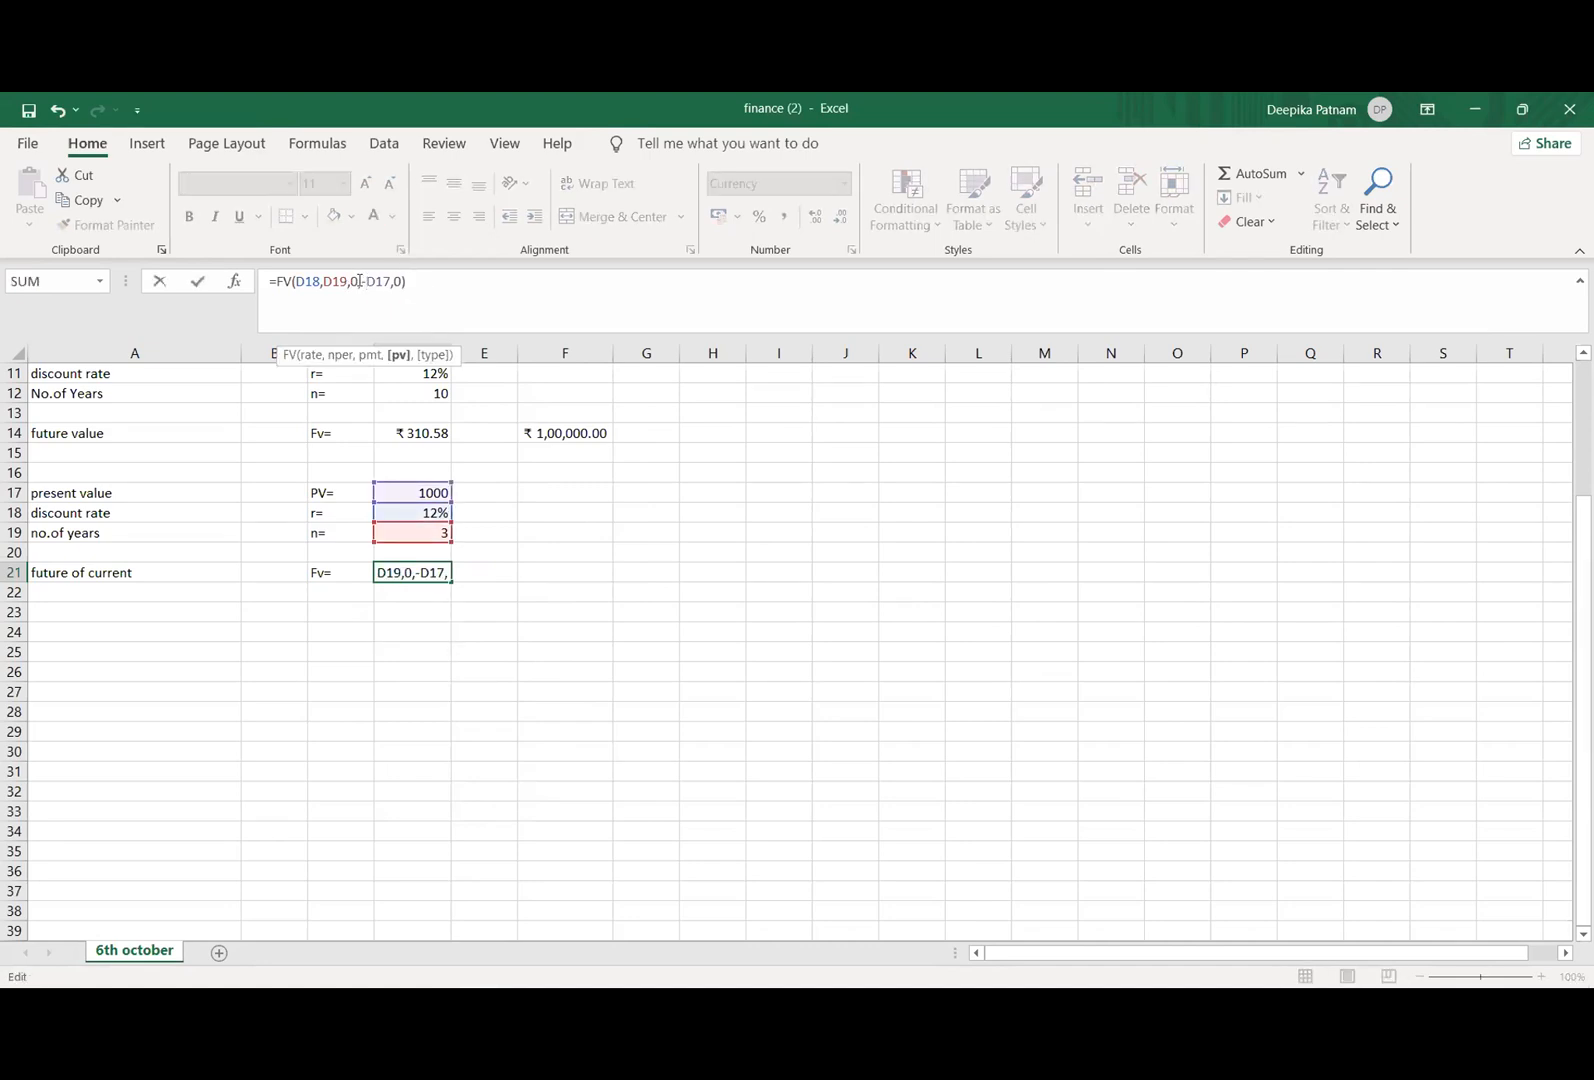
key(Return)
click(395, 572)
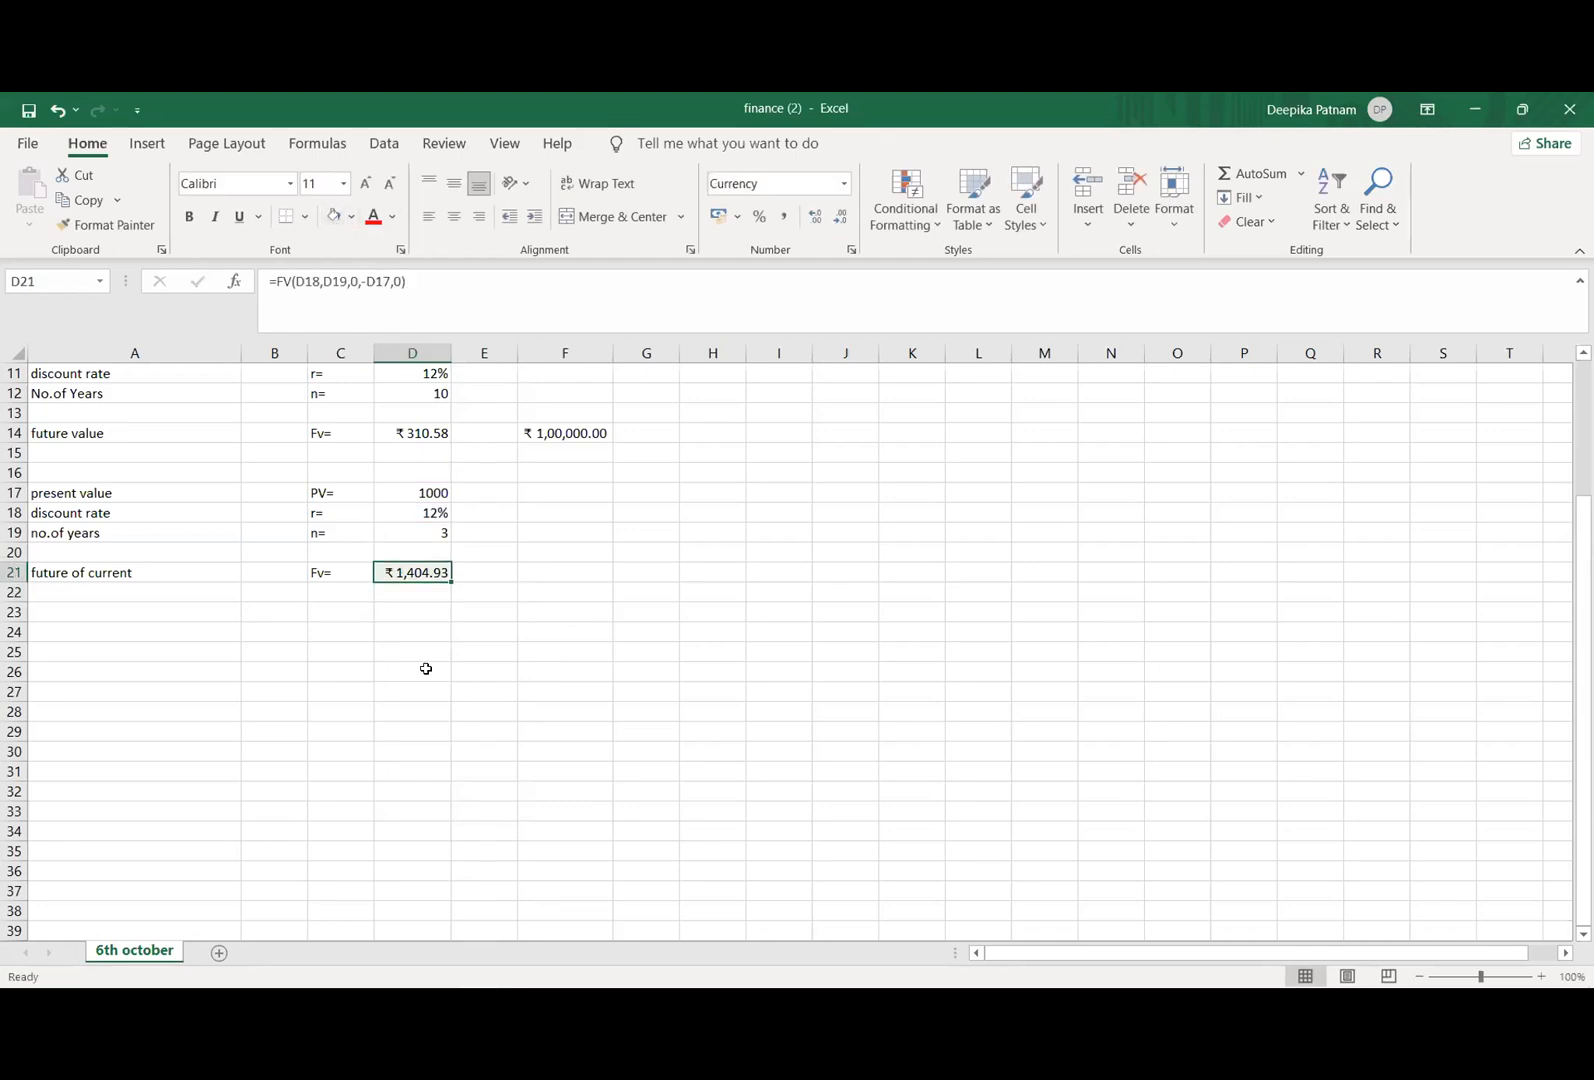
click(435, 748)
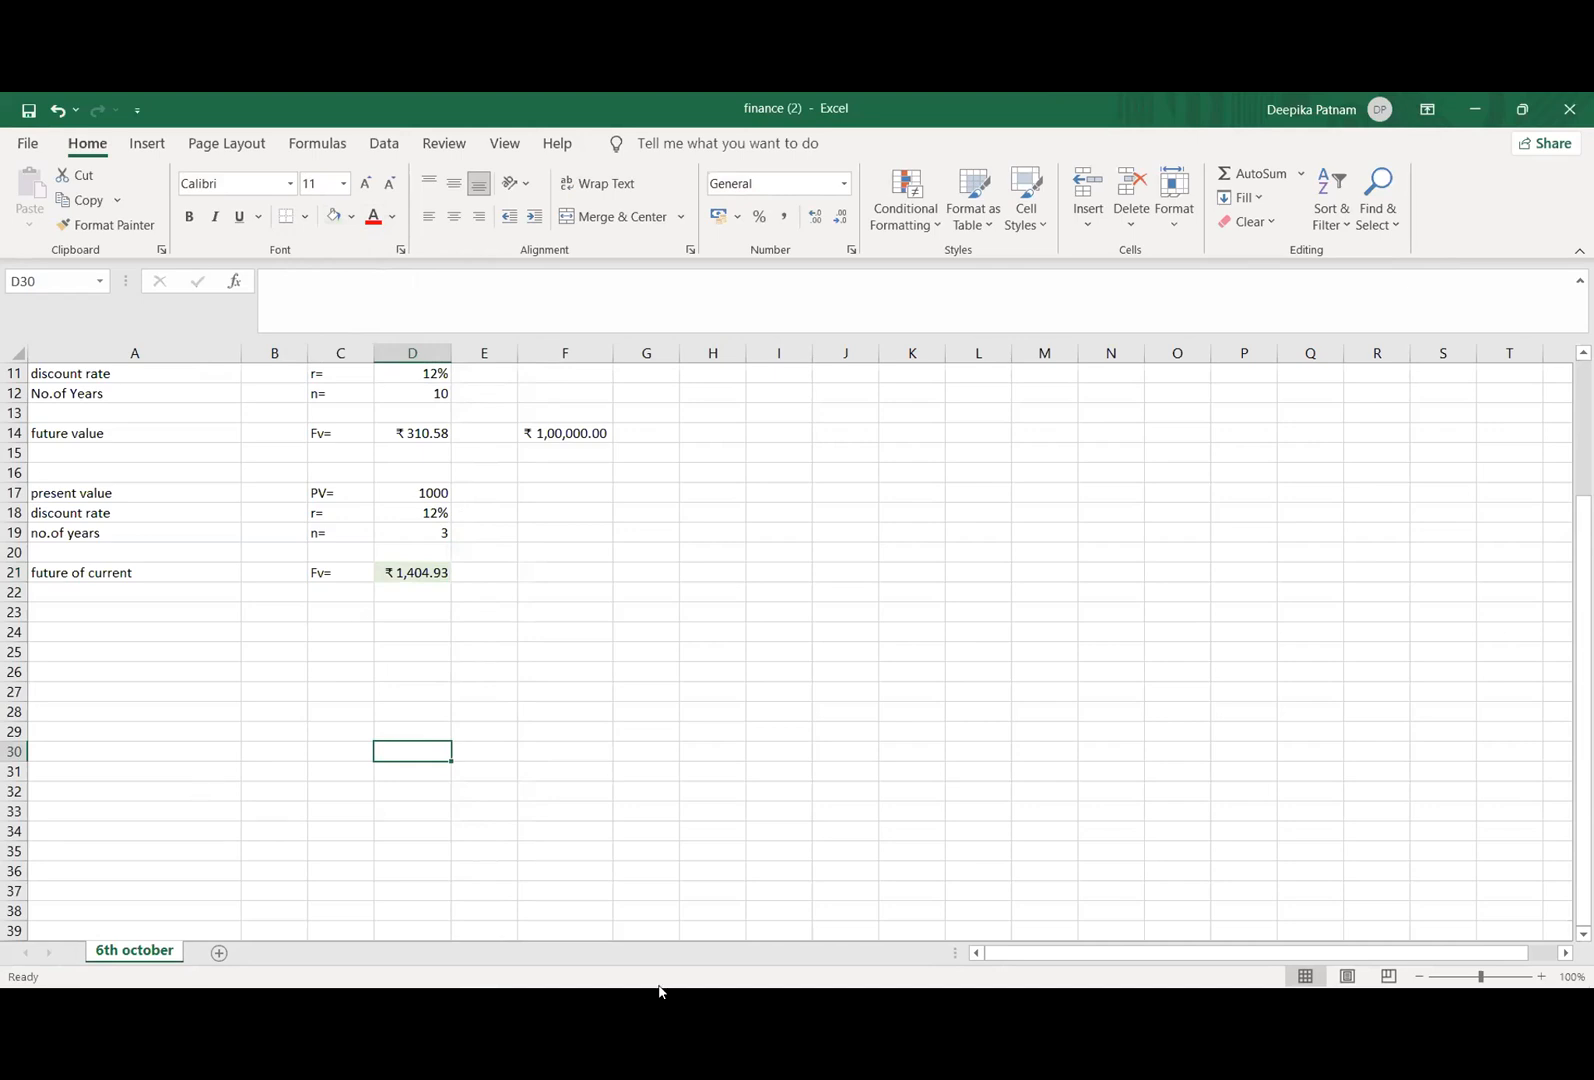
Step: Set the number of years in cell D19 to 2
click(423, 515)
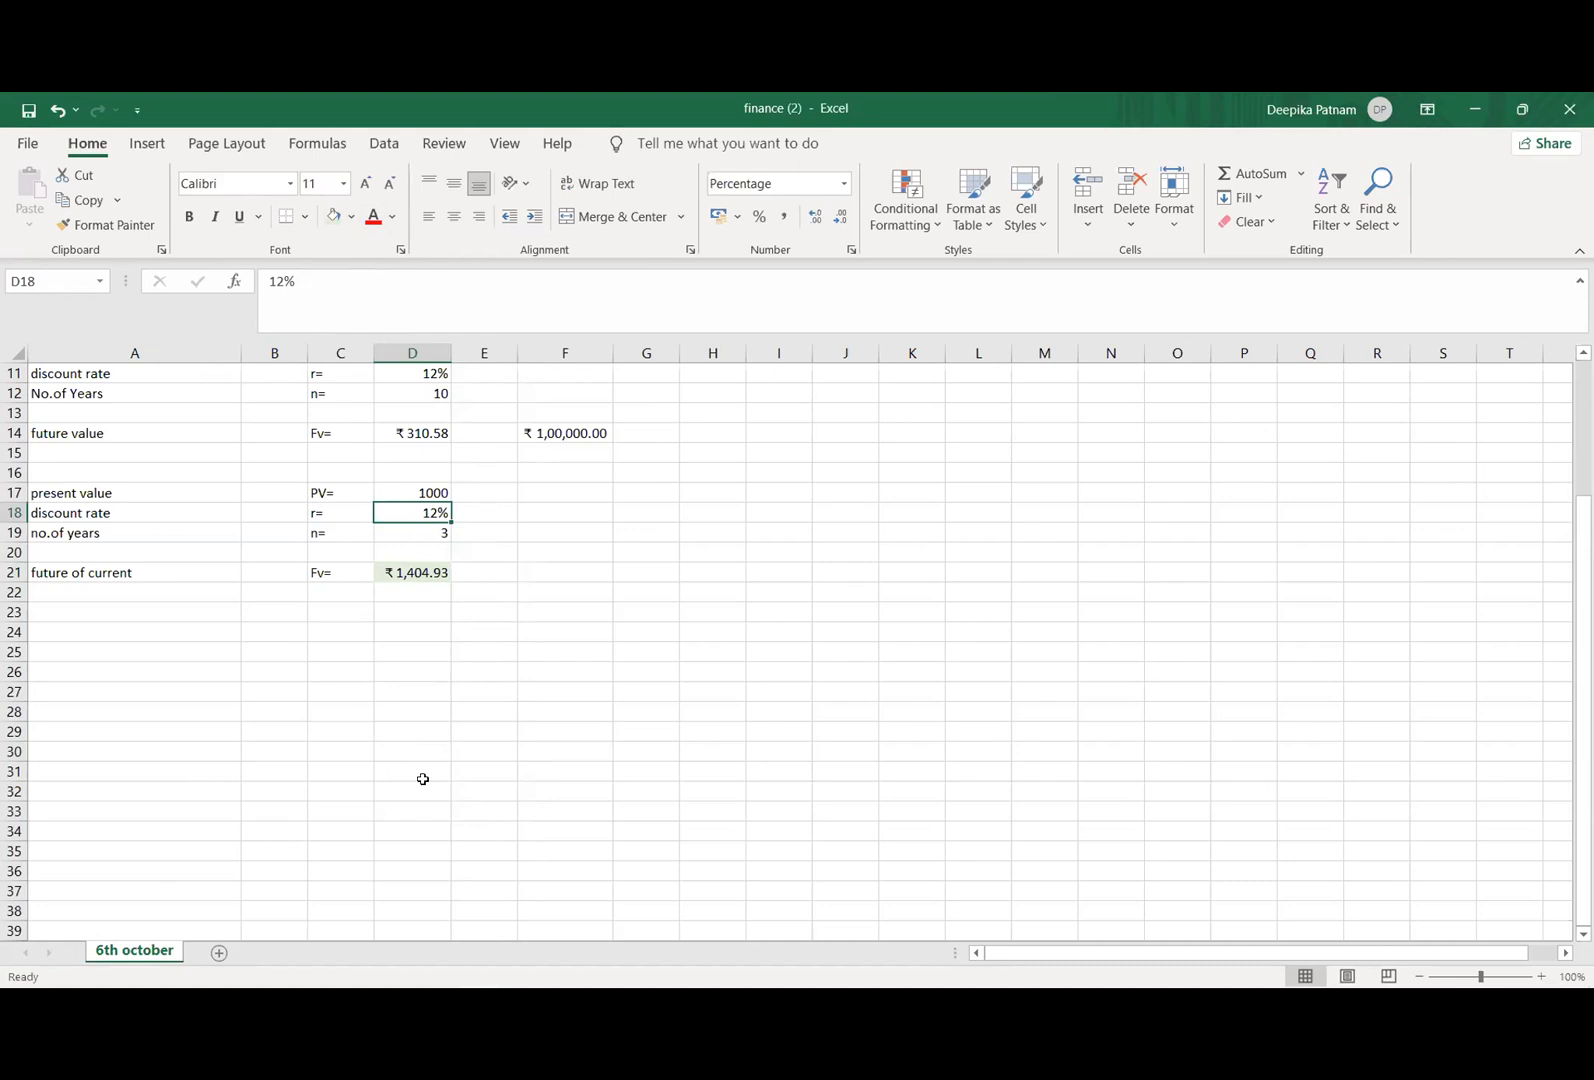
click(403, 728)
click(410, 533)
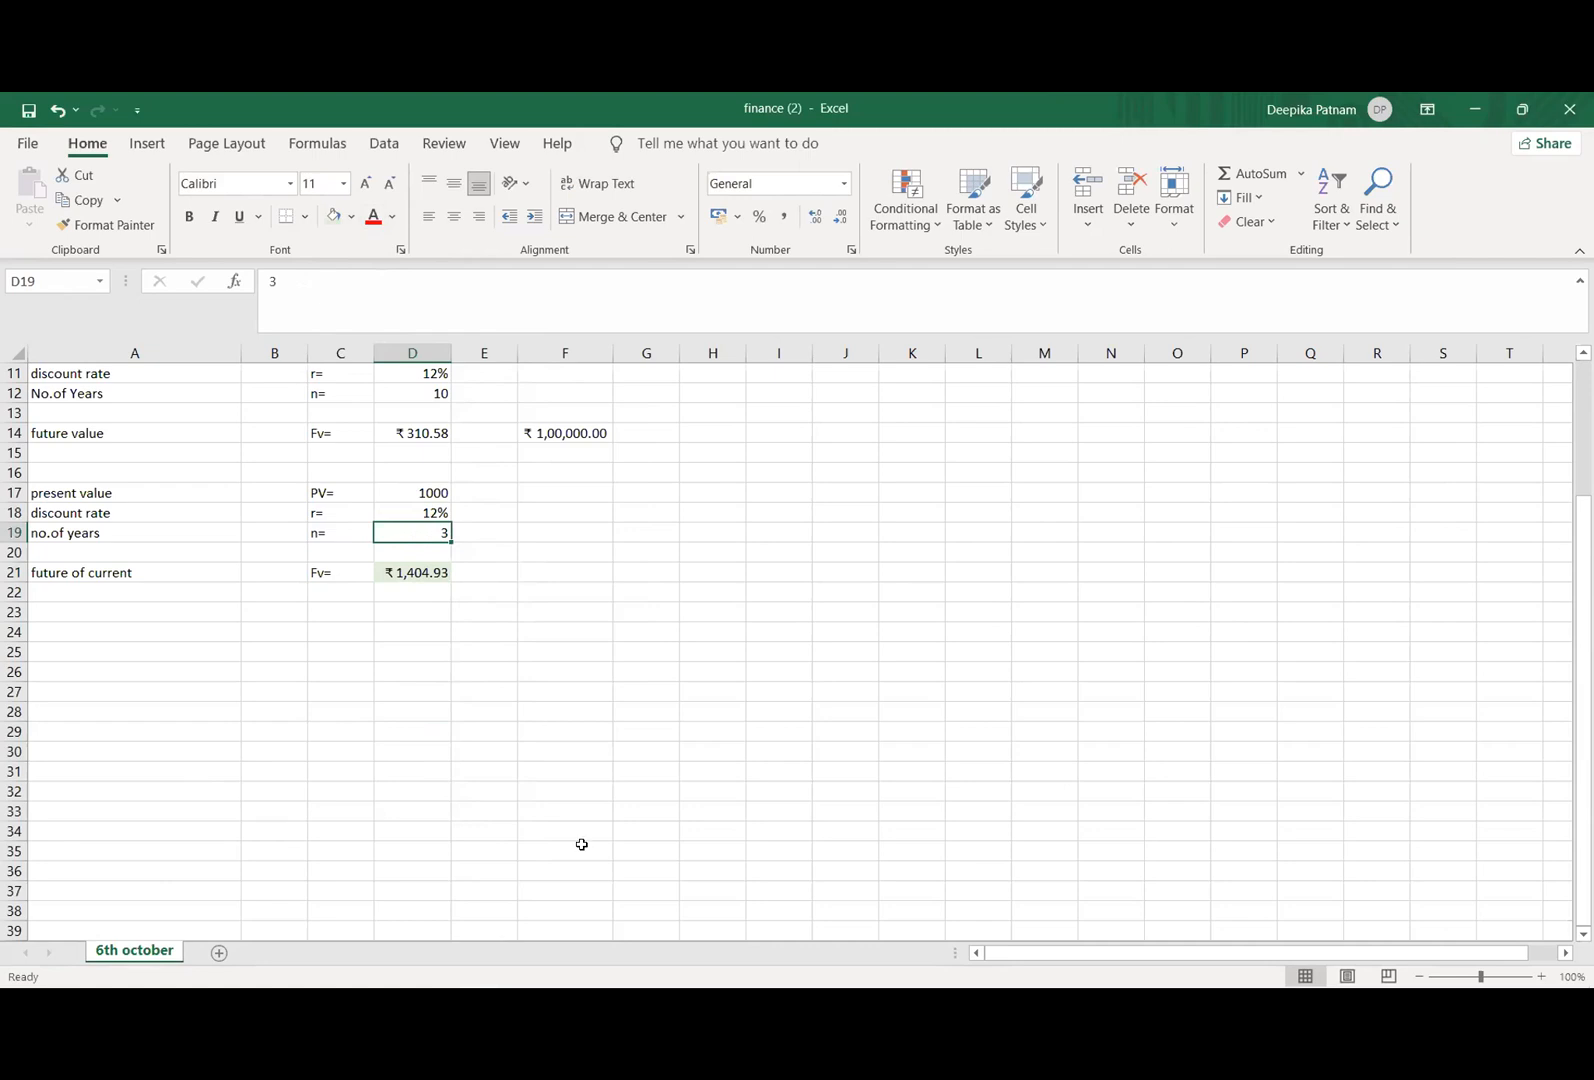
click(426, 289)
key(BackSpace)
text(2)
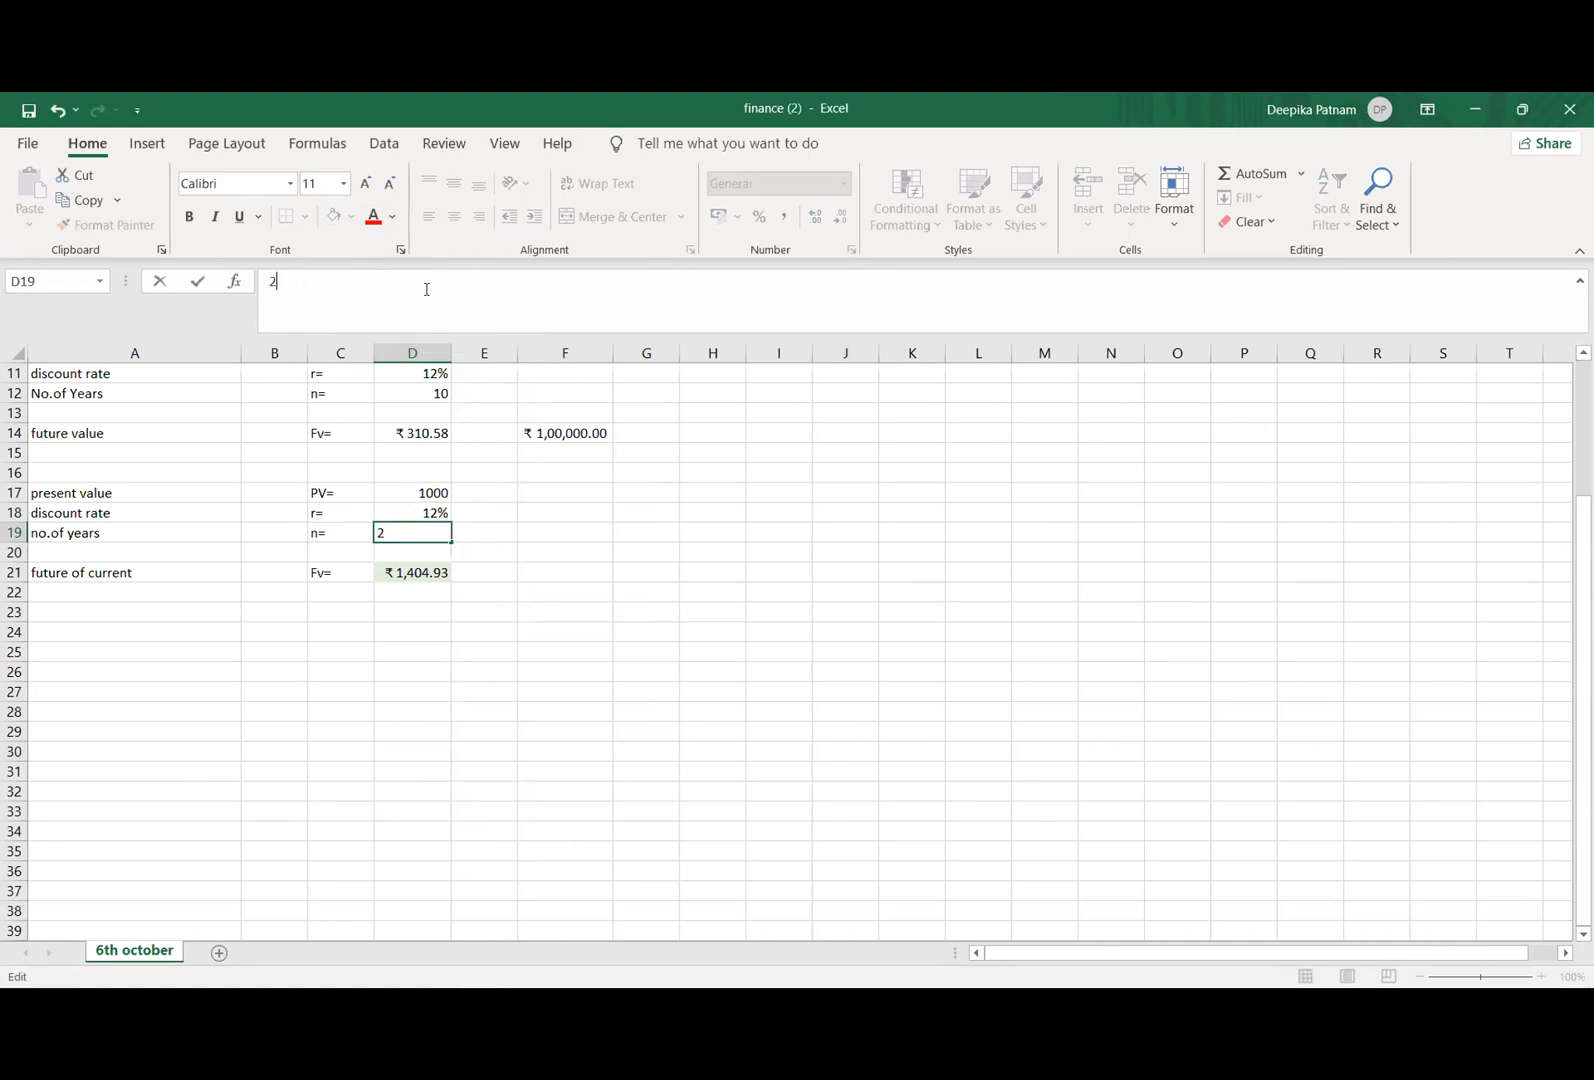
key(Return)
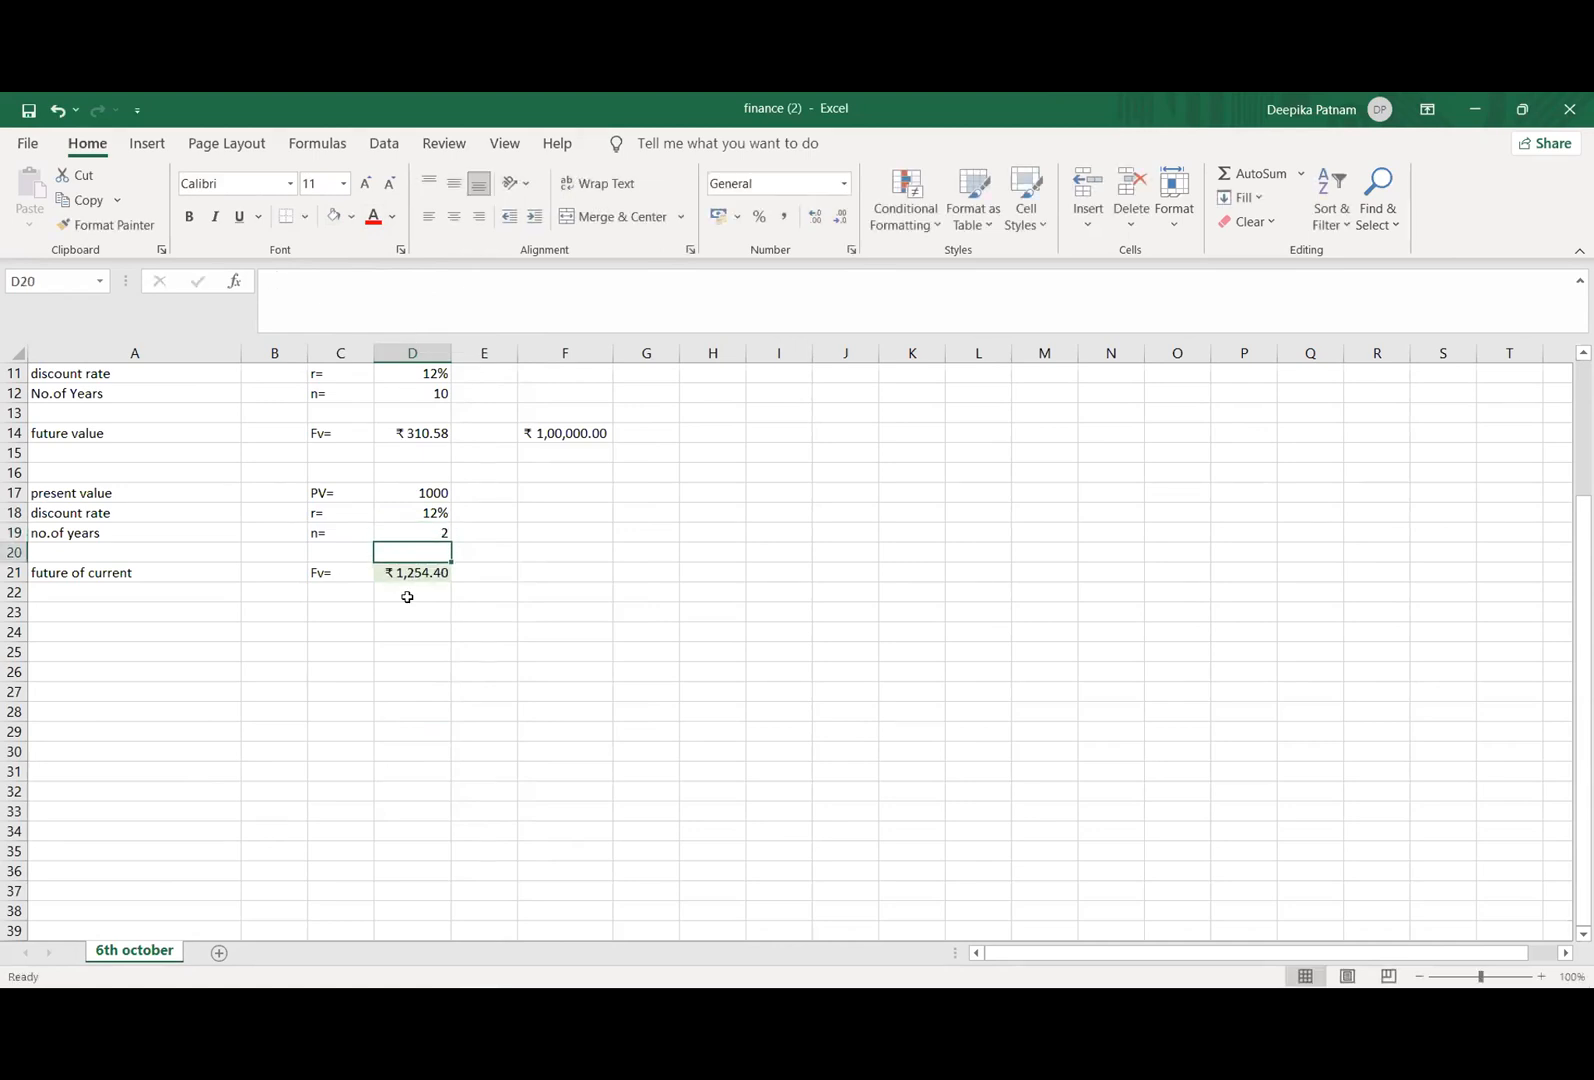
key(Down)
key(Down)
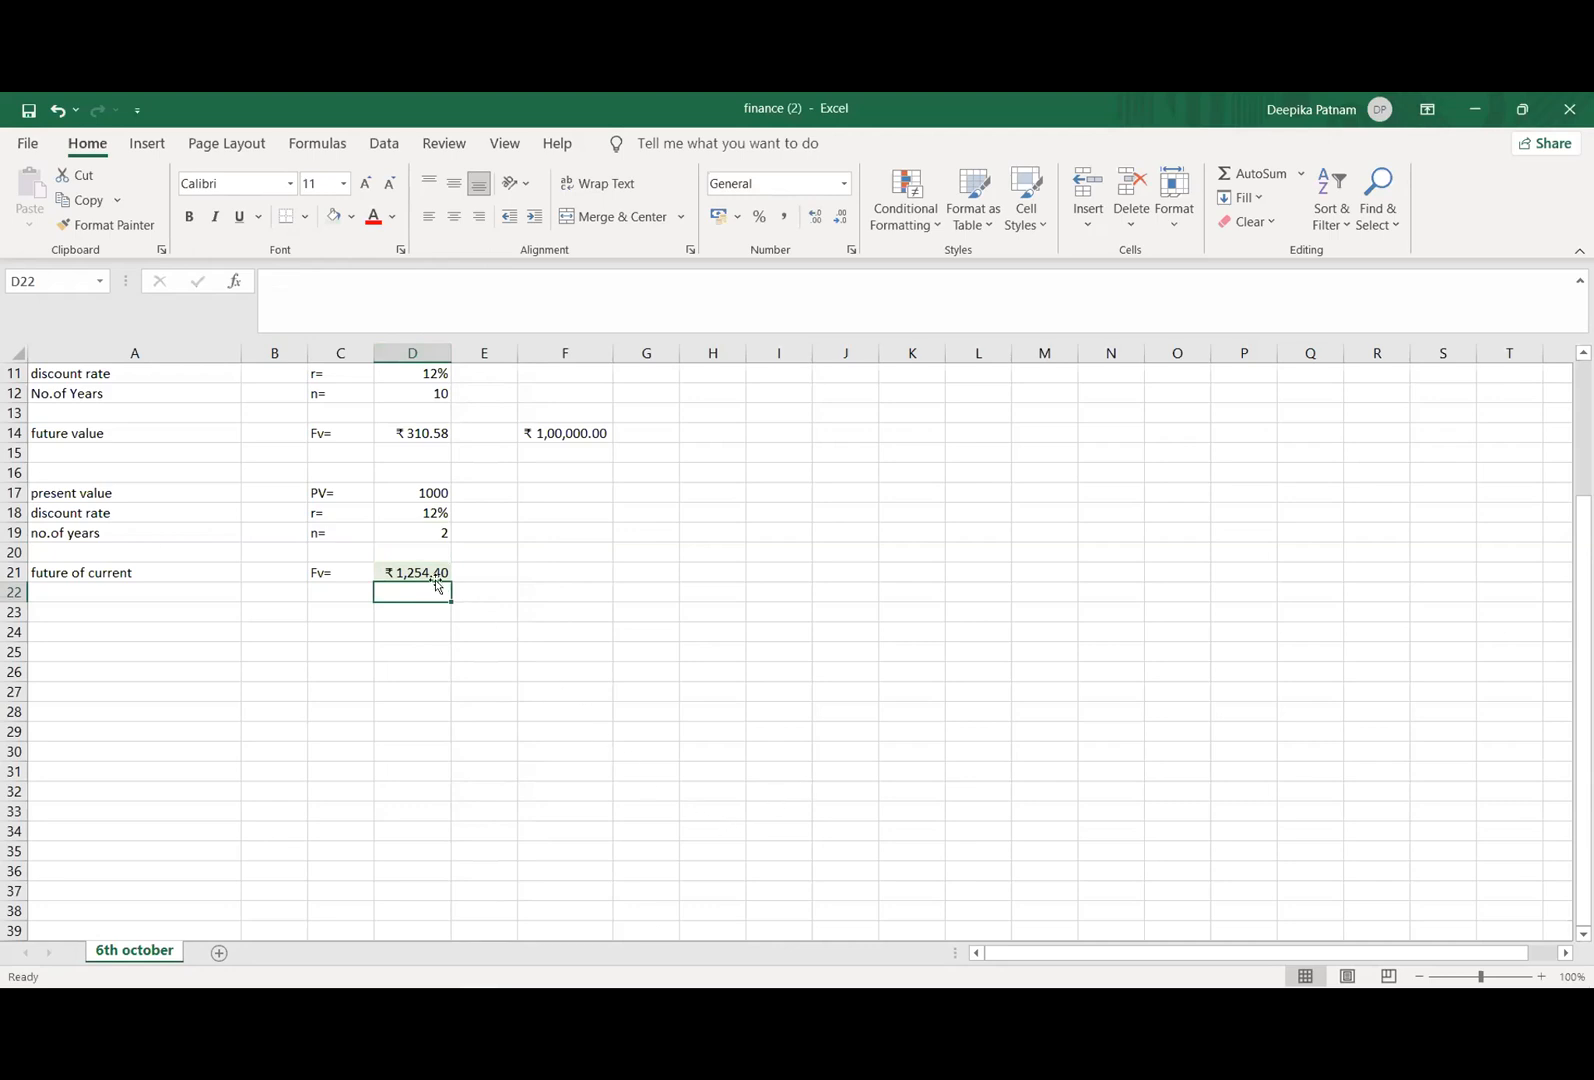
click(477, 673)
click(454, 590)
click(469, 567)
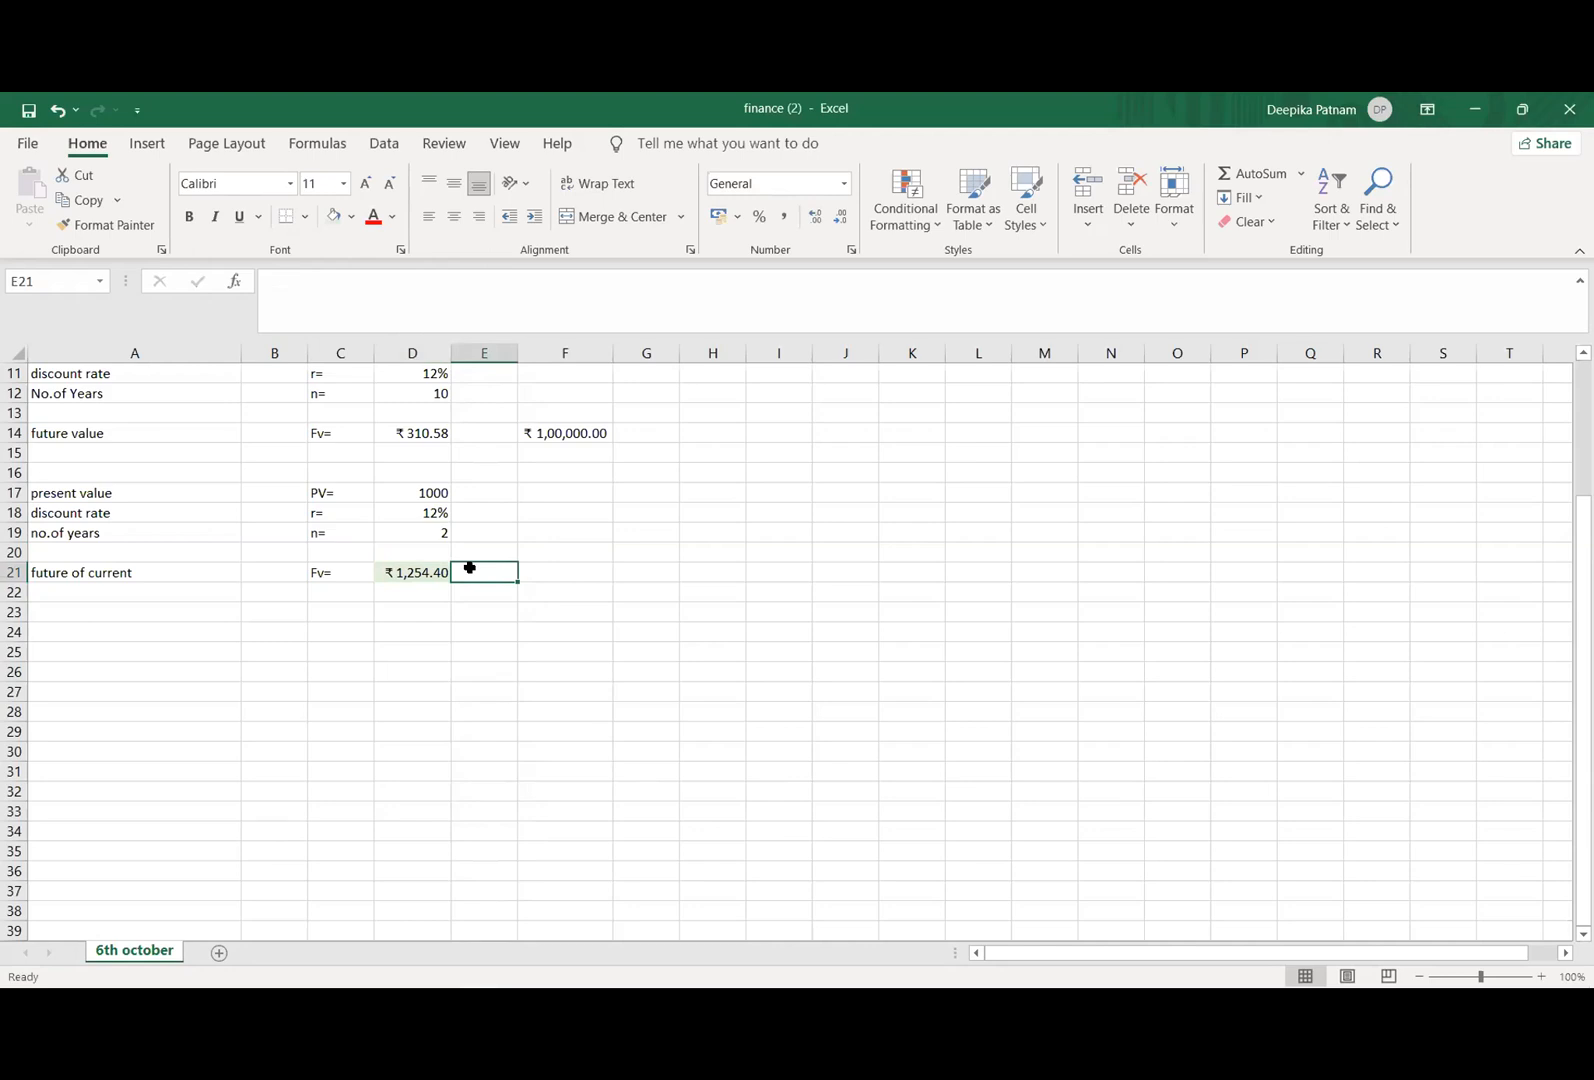
Step: Set the discount rate in cell D18 to 50% and check the future value formula in D21
click(403, 513)
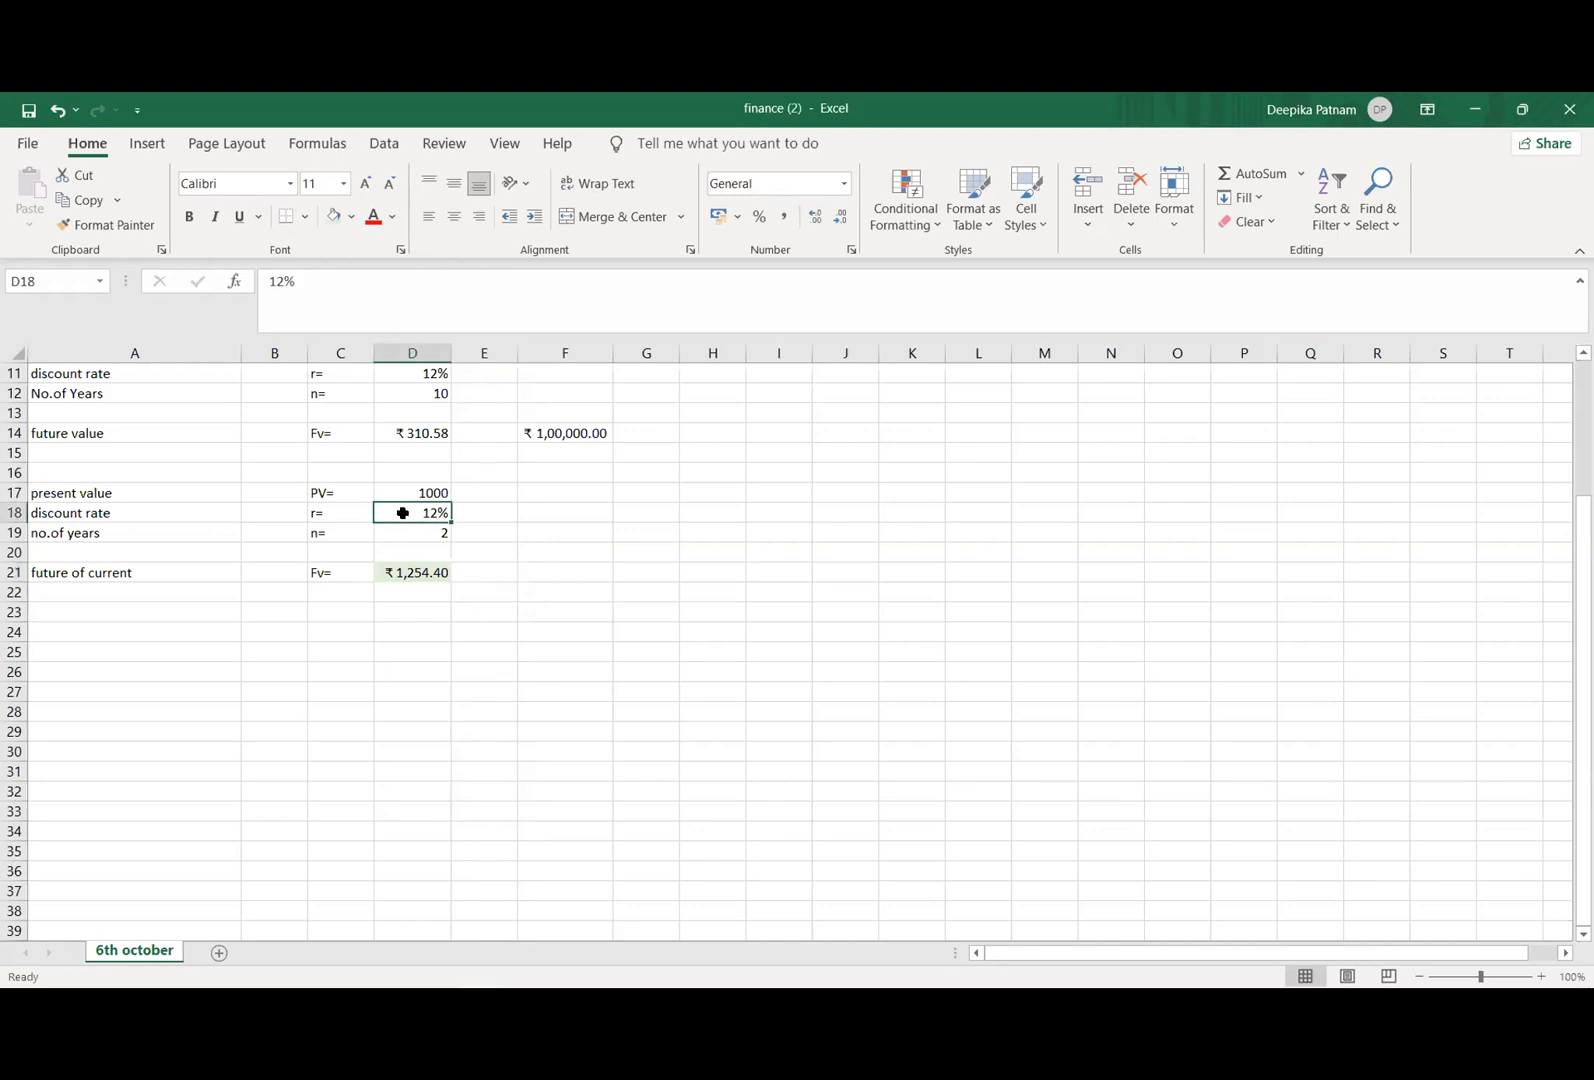
click(283, 278)
key(BackSpace)
key(BackSpace)
text(50)
key(Return)
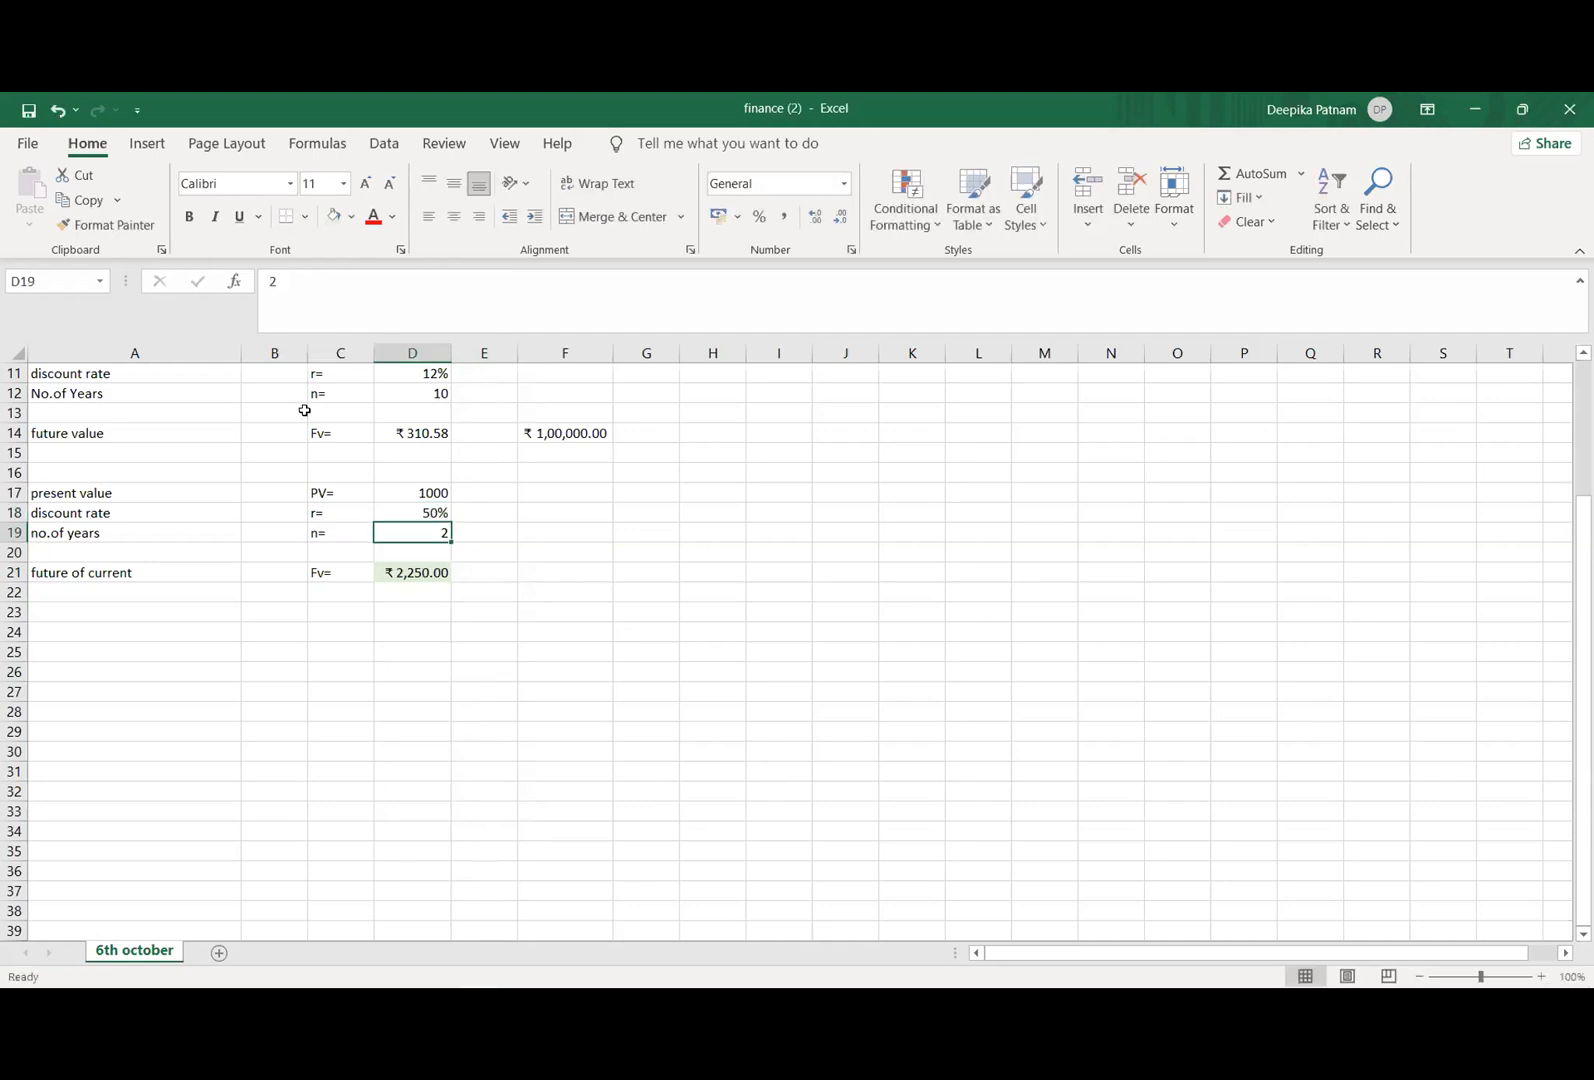
click(391, 607)
click(393, 576)
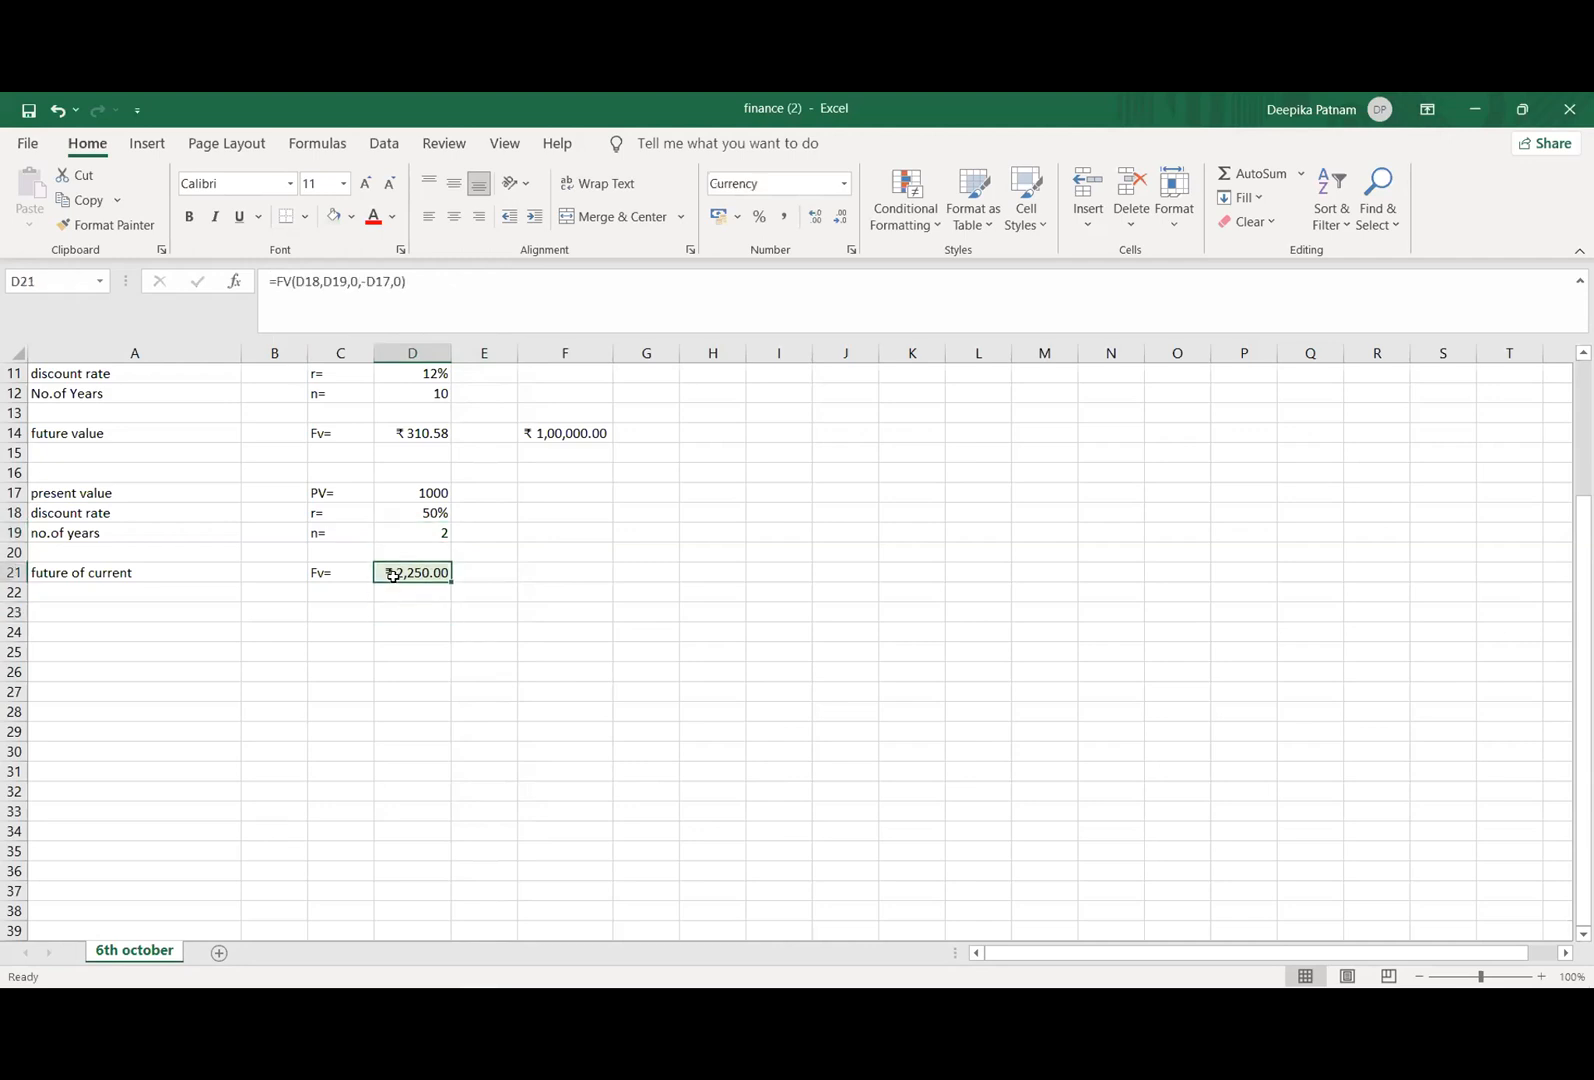
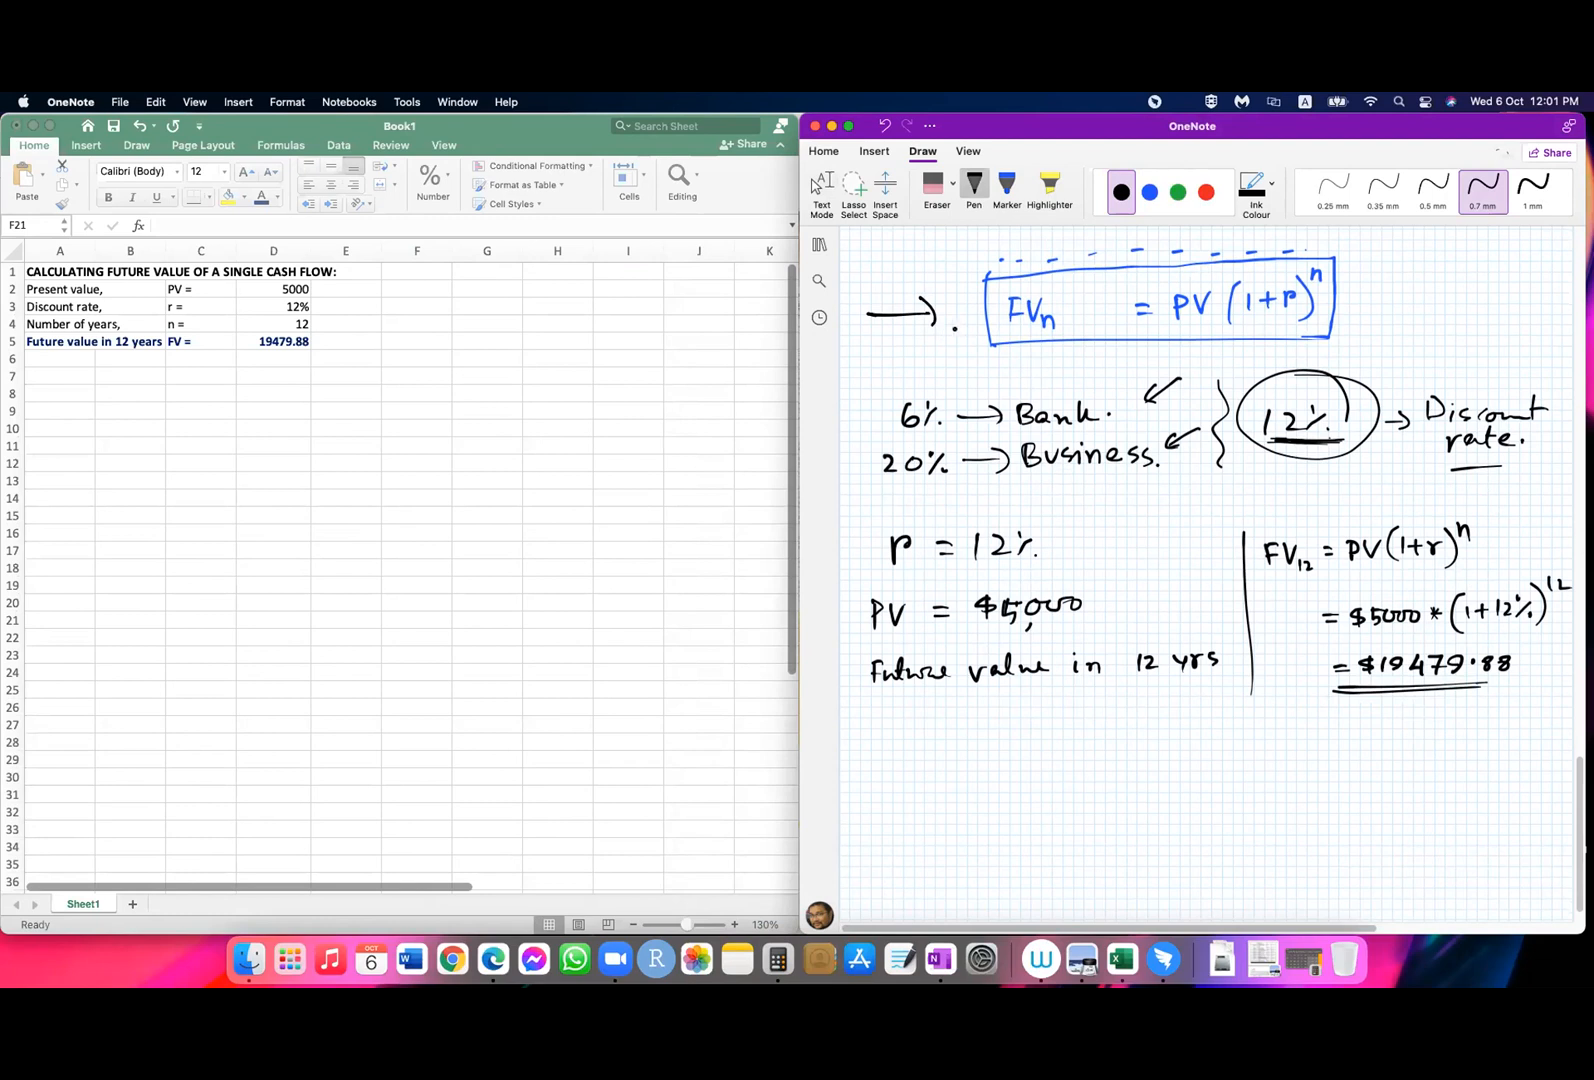
Step: In the OneNote page, handwrite the formula FVn = PV(1+r)^n in red ink below the $19479.88 example
click(1205, 191)
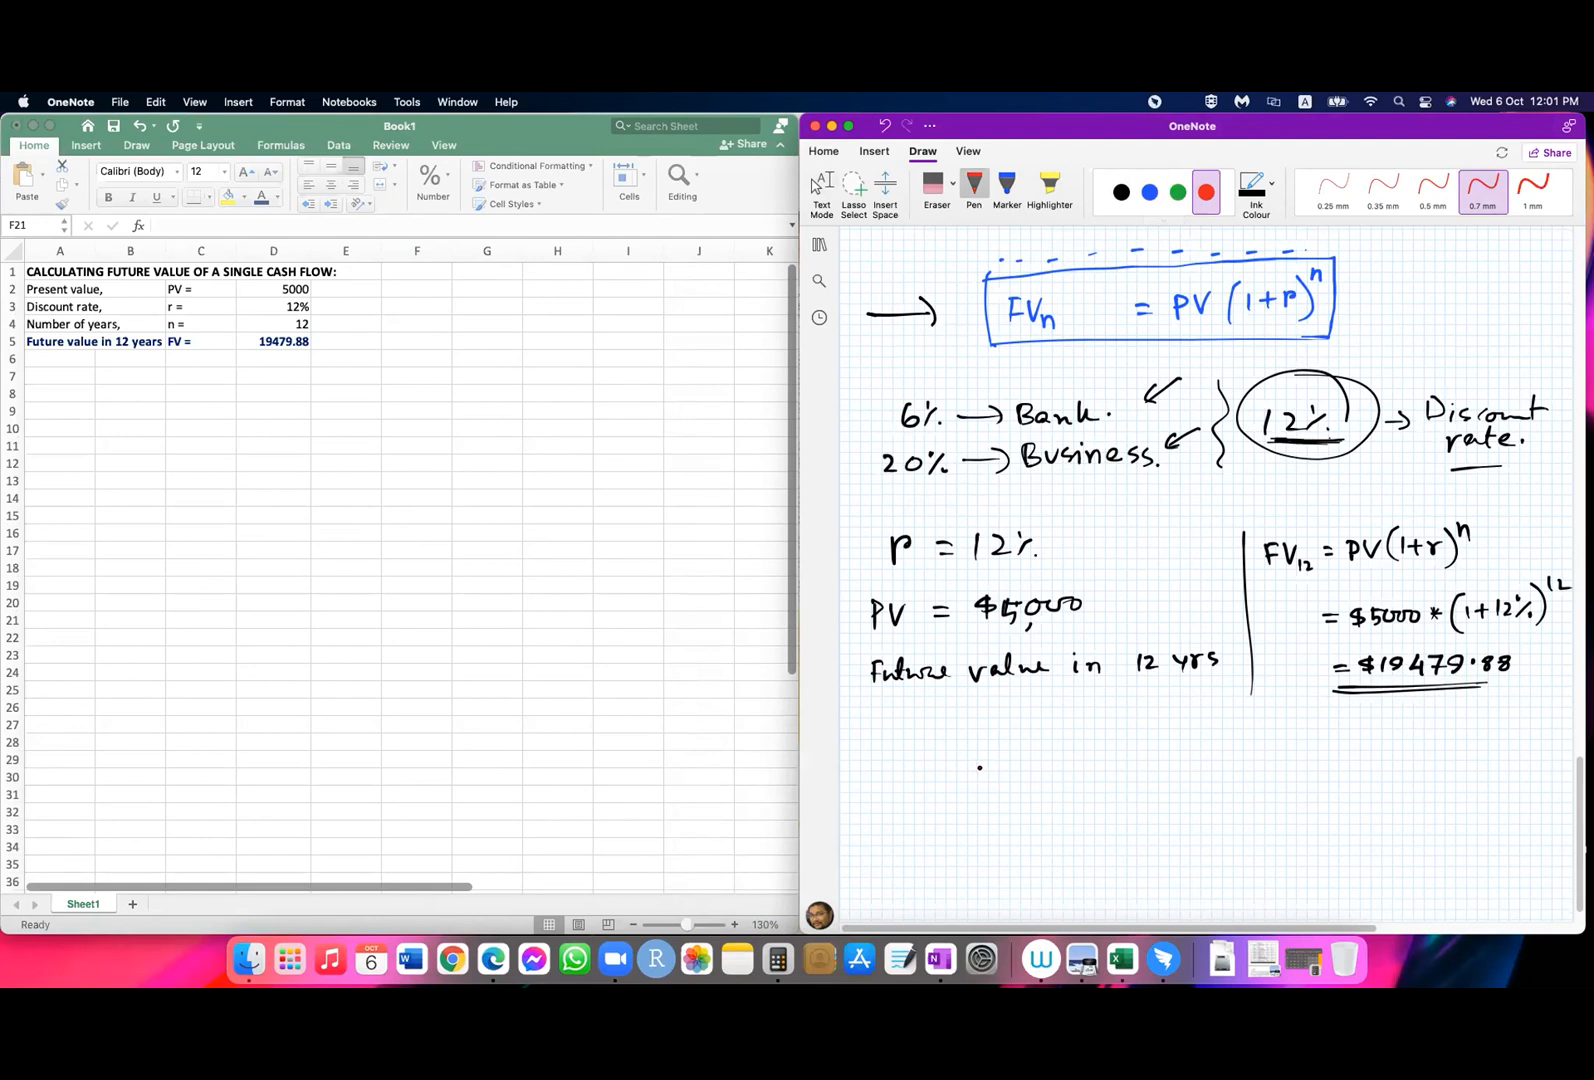
drag(975, 775, 975, 811)
mouse_move(975, 774)
mouse_down()
mouse_move(999, 773)
mouse_move(1001, 793)
mouse_up()
mouse_move(1001, 776)
mouse_down()
mouse_move(1017, 776)
mouse_move(1024, 808)
mouse_up()
mouse_move(1022, 797)
mouse_down()
mouse_move(1039, 810)
mouse_move(1077, 777)
mouse_up()
drag(1061, 791, 1111, 806)
mouse_move(1112, 772)
mouse_down()
mouse_move(1111, 790)
mouse_move(1163, 768)
mouse_move(1189, 803)
mouse_move(1202, 790)
mouse_up()
mouse_move(1212, 779)
mouse_down()
mouse_move(1233, 778)
mouse_move(1222, 787)
mouse_up()
mouse_move(1238, 765)
mouse_down()
mouse_move(1258, 768)
mouse_move(1264, 802)
mouse_move(1296, 762)
mouse_up()
Step: Handwrite the rearranged formula ⇒ PV = FVn/(1+r)^n beneath it and frame the PV formula with a red box
drag(915, 868, 940, 866)
mouse_move(915, 879)
mouse_down()
mouse_move(995, 888)
mouse_move(1030, 860)
mouse_move(1070, 867)
mouse_up()
mouse_move(1055, 878)
mouse_down()
mouse_move(1138, 838)
mouse_move(1127, 868)
mouse_up()
drag(1148, 840, 1169, 836)
drag(1176, 845, 1192, 859)
drag(1085, 880, 1273, 858)
mouse_move(1132, 884)
mouse_down()
mouse_move(1127, 907)
mouse_move(1166, 893)
mouse_up()
mouse_move(1154, 885)
mouse_down()
mouse_move(1154, 906)
mouse_move(1192, 882)
mouse_move(1197, 906)
mouse_move(1130, 912)
mouse_up()
drag(1208, 868, 1224, 877)
key(Escape)
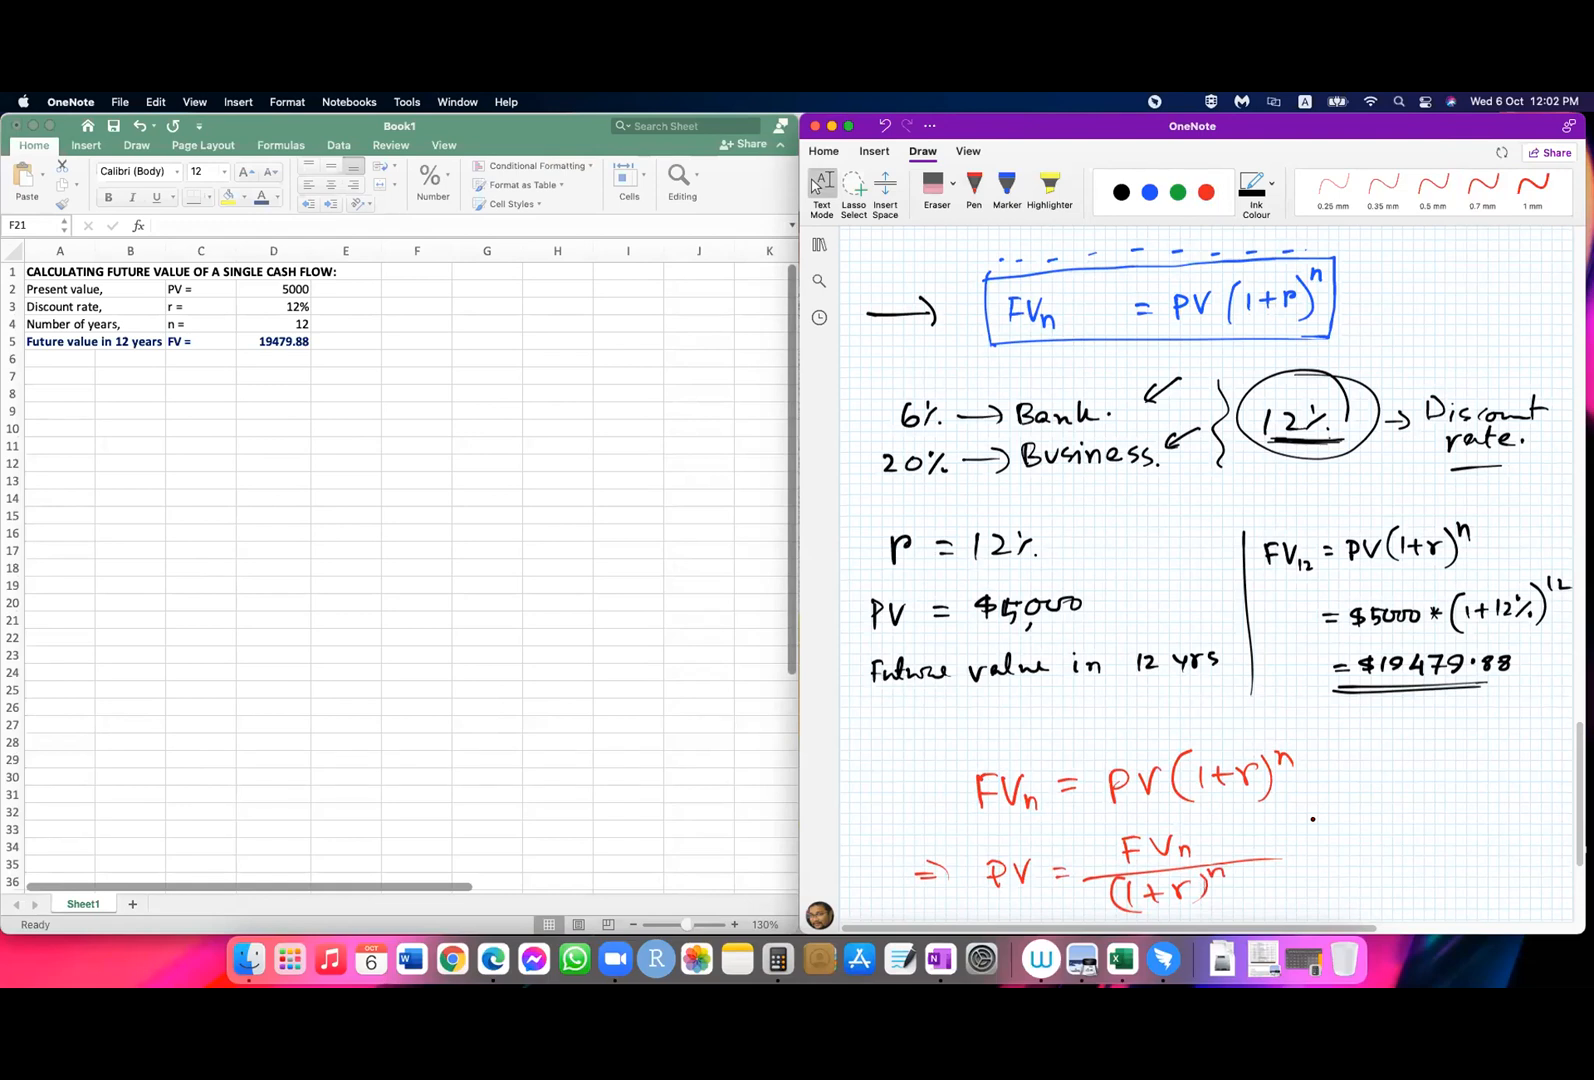
scroll(1313, 818, down, 5)
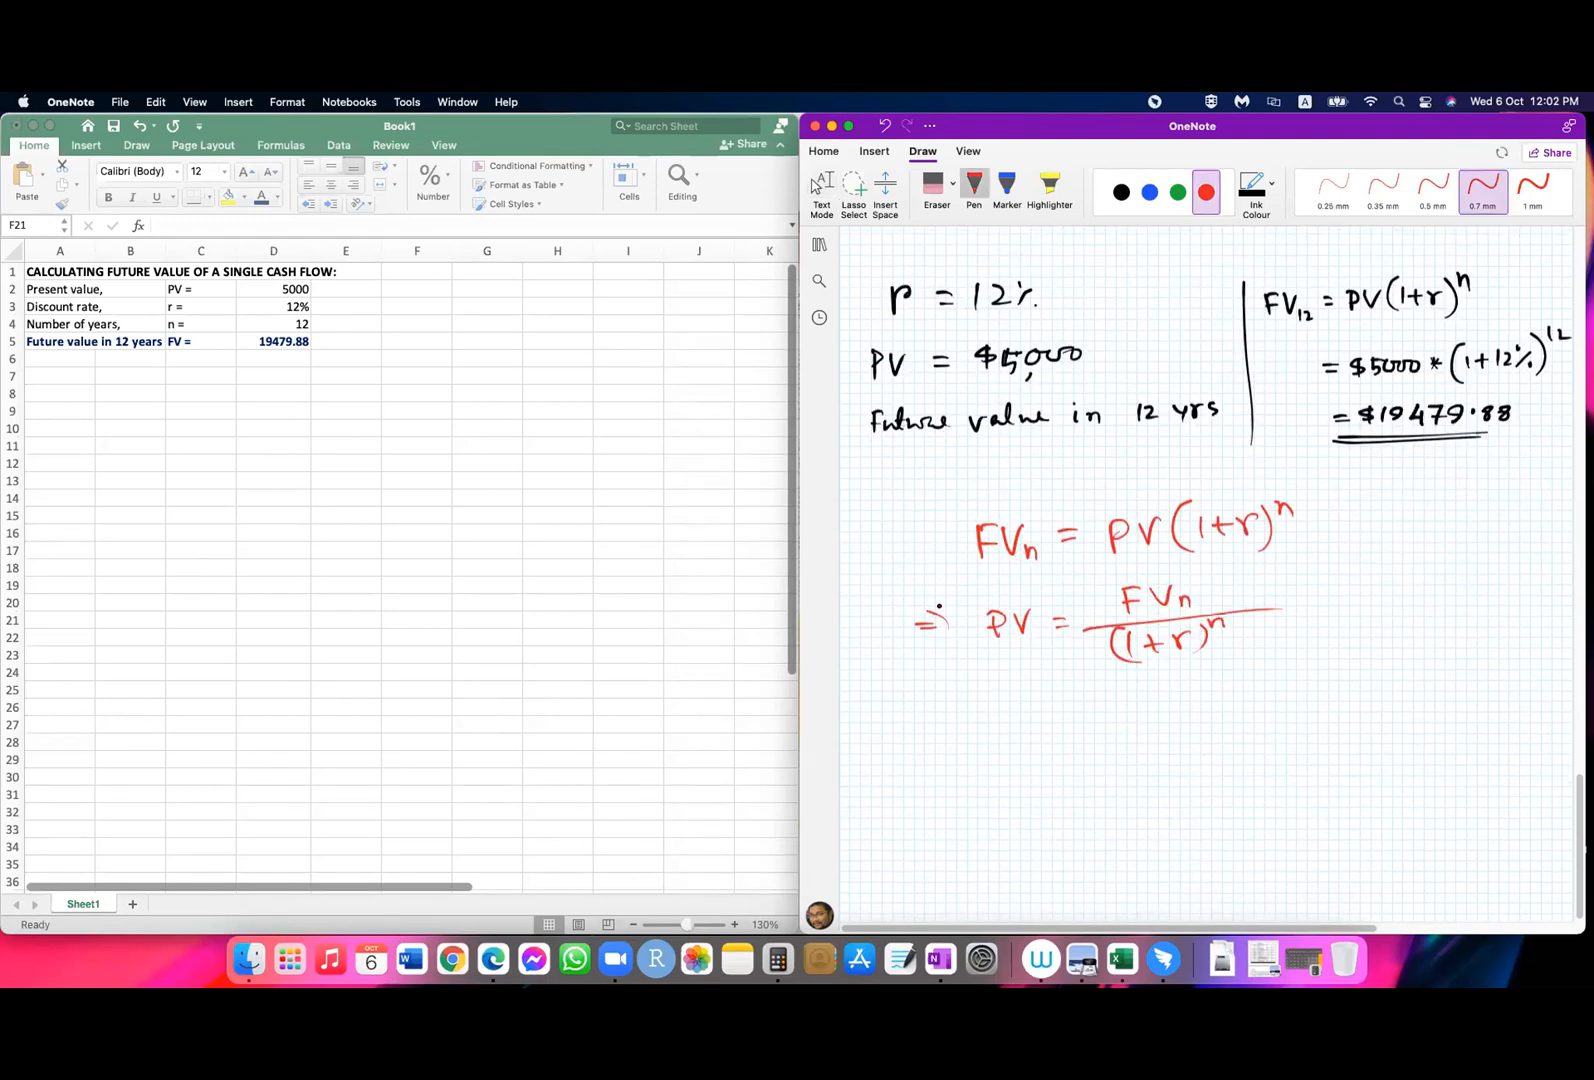
mouse_move(968, 588)
mouse_down()
mouse_move(967, 688)
mouse_move(1243, 670)
mouse_move(1176, 577)
mouse_move(1257, 572)
mouse_move(1260, 676)
mouse_up()
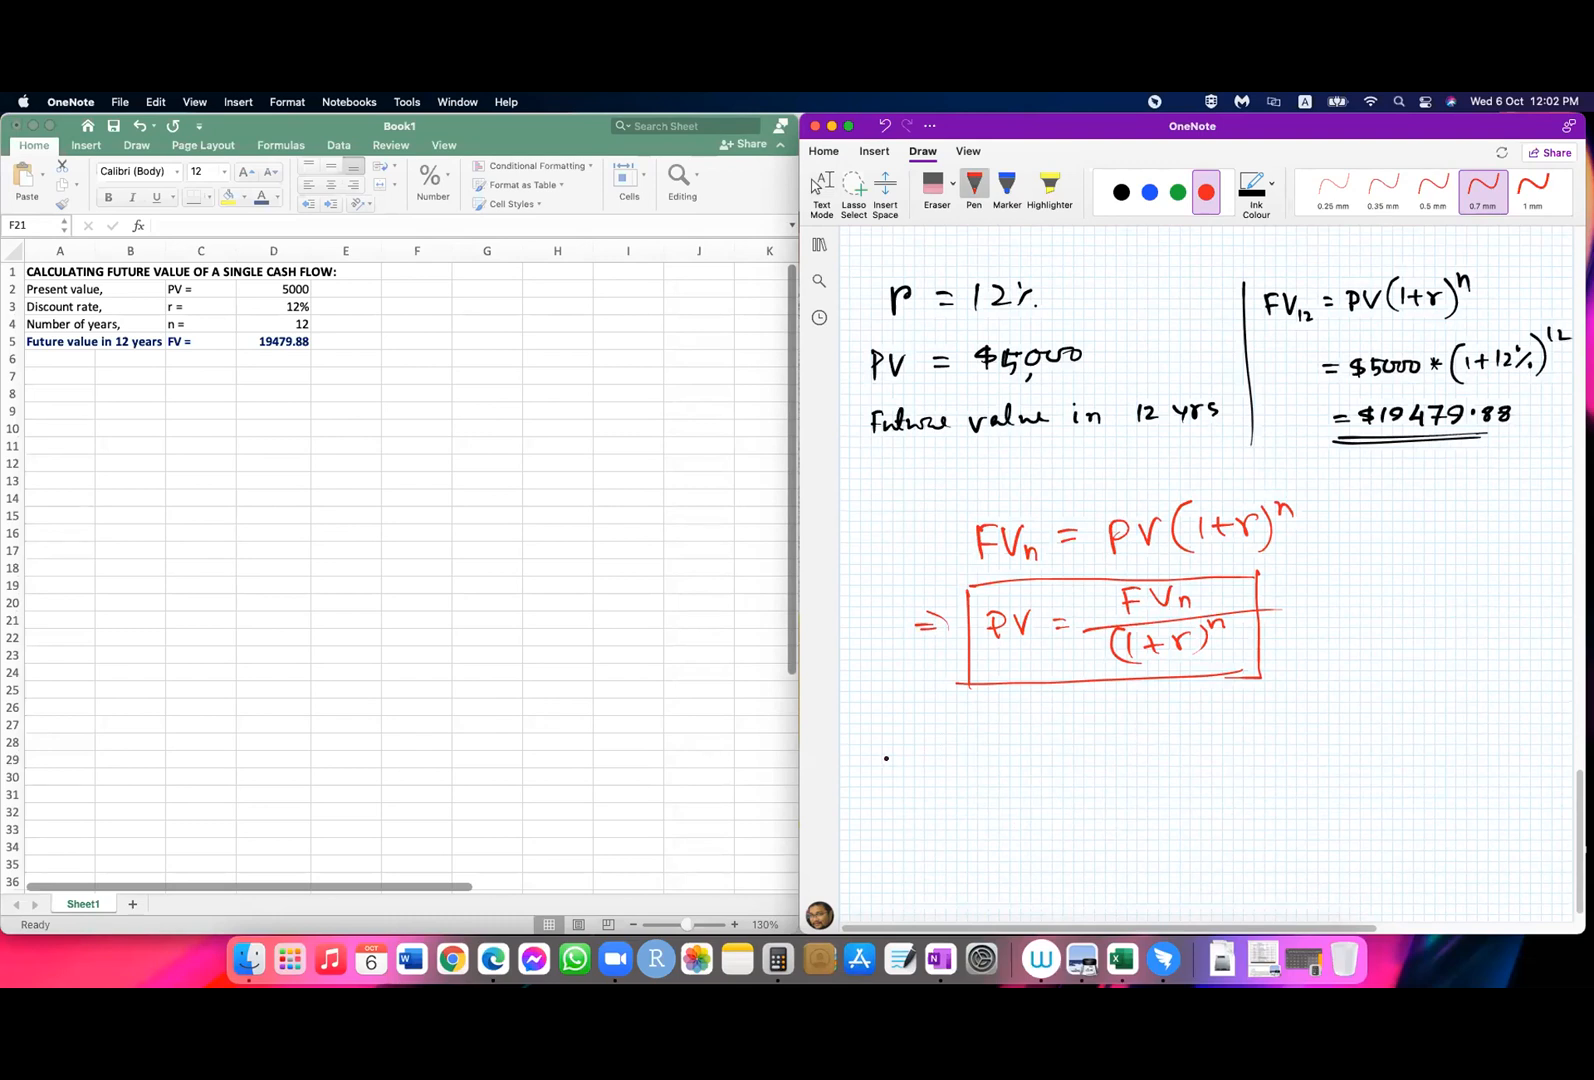
Step: Handwrite "You will get $100,000 cash benefit" in red below the boxed formula
drag(868, 744, 874, 782)
mouse_move(893, 753)
mouse_down()
mouse_move(933, 770)
mouse_move(1004, 744)
mouse_move(1012, 769)
mouse_up()
mouse_move(1019, 737)
mouse_down()
mouse_move(1023, 768)
mouse_move(1062, 762)
mouse_move(1058, 785)
mouse_up()
drag(1068, 757, 1090, 758)
mouse_move(1092, 738)
mouse_down()
mouse_move(1094, 762)
mouse_move(1305, 742)
mouse_move(1244, 770)
mouse_up()
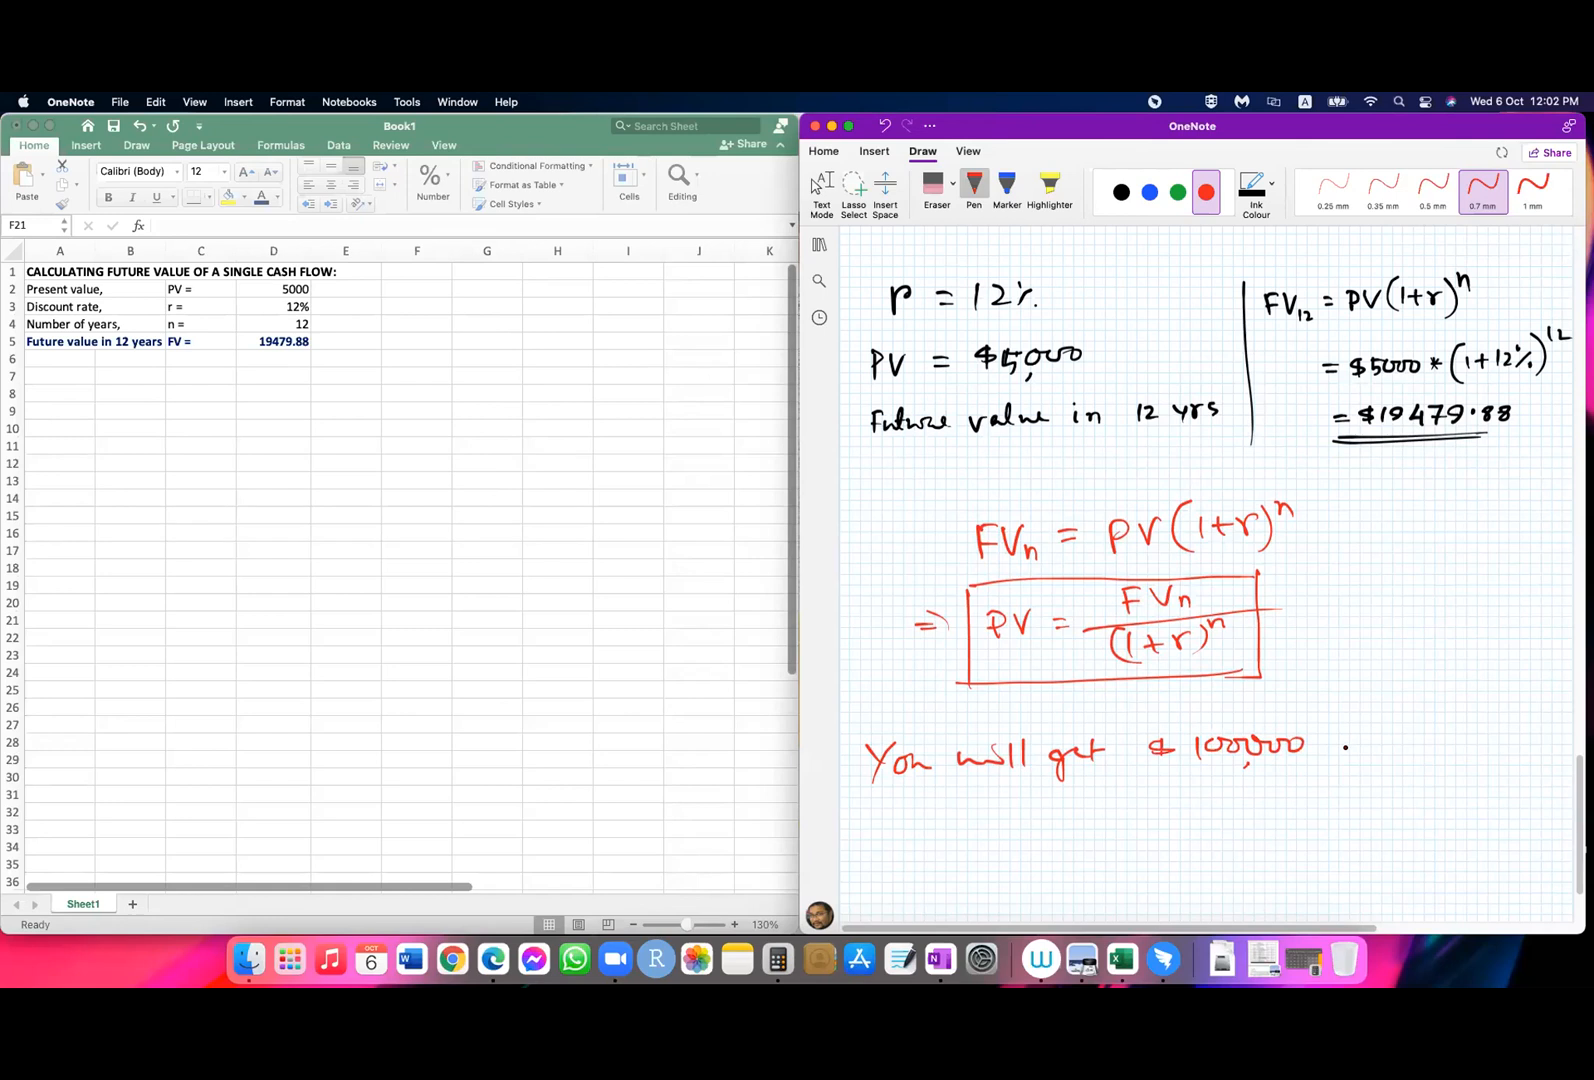
click(821, 185)
scroll(1219, 512, down, 3)
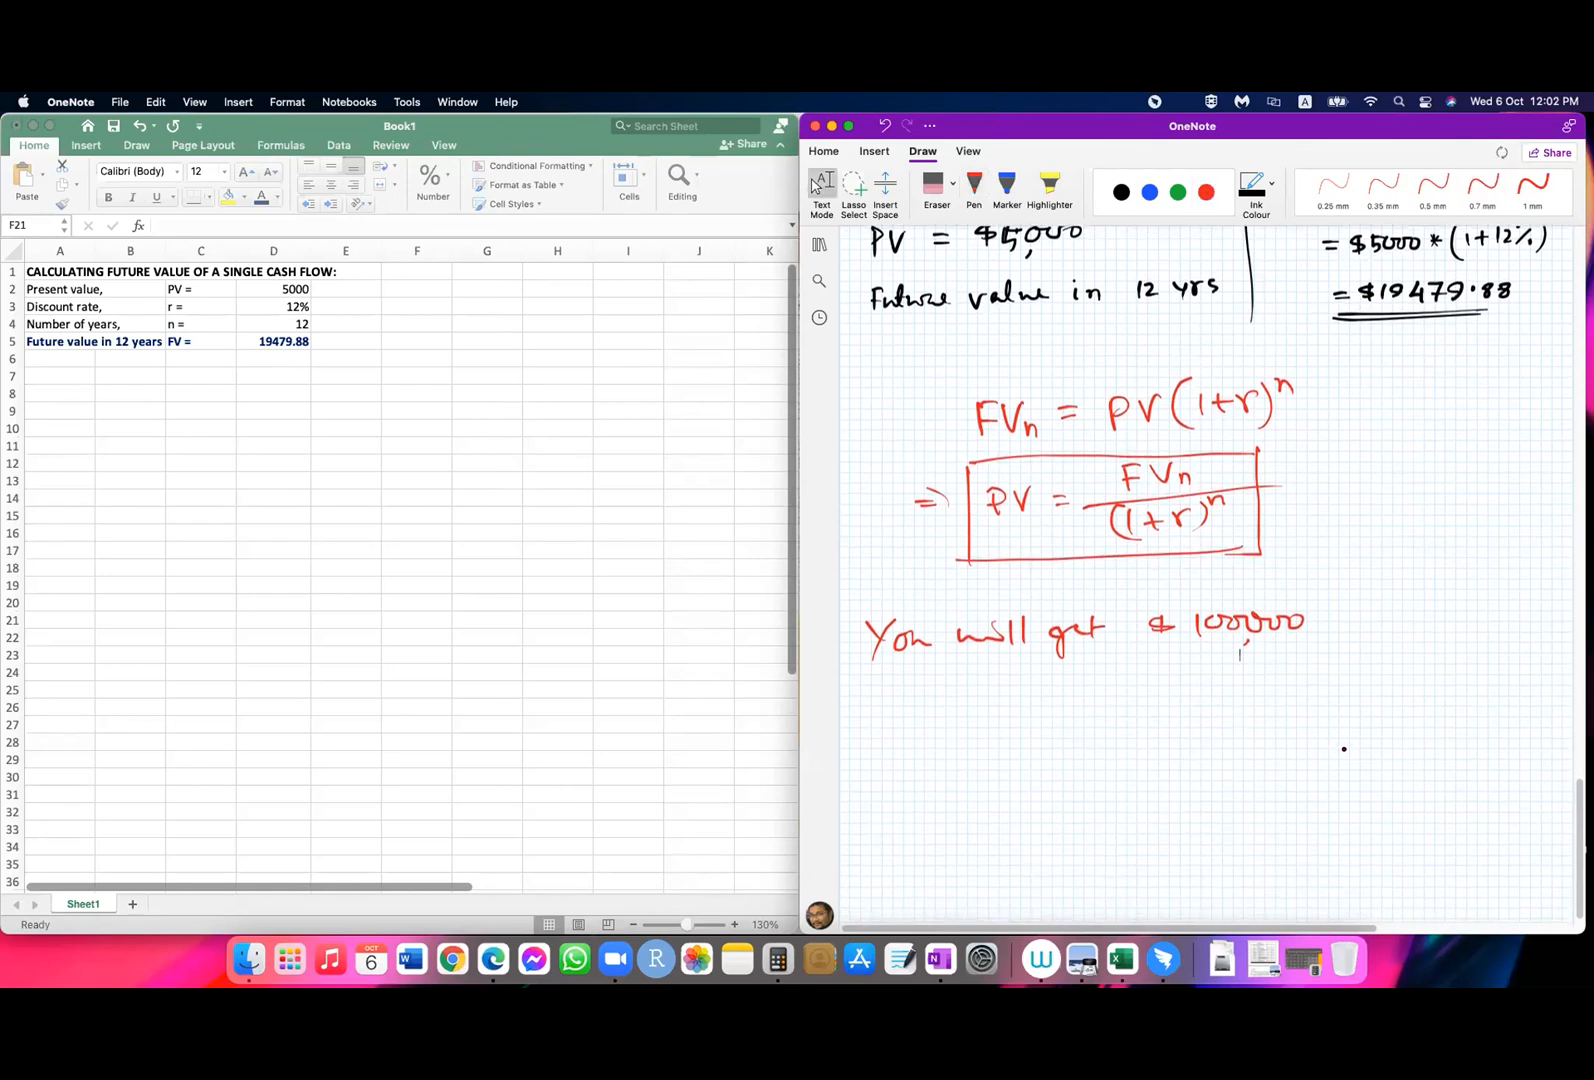
click(973, 185)
click(1313, 628)
mouse_move(1356, 621)
mouse_down()
mouse_move(1455, 630)
mouse_move(1550, 612)
mouse_move(1556, 632)
mouse_up()
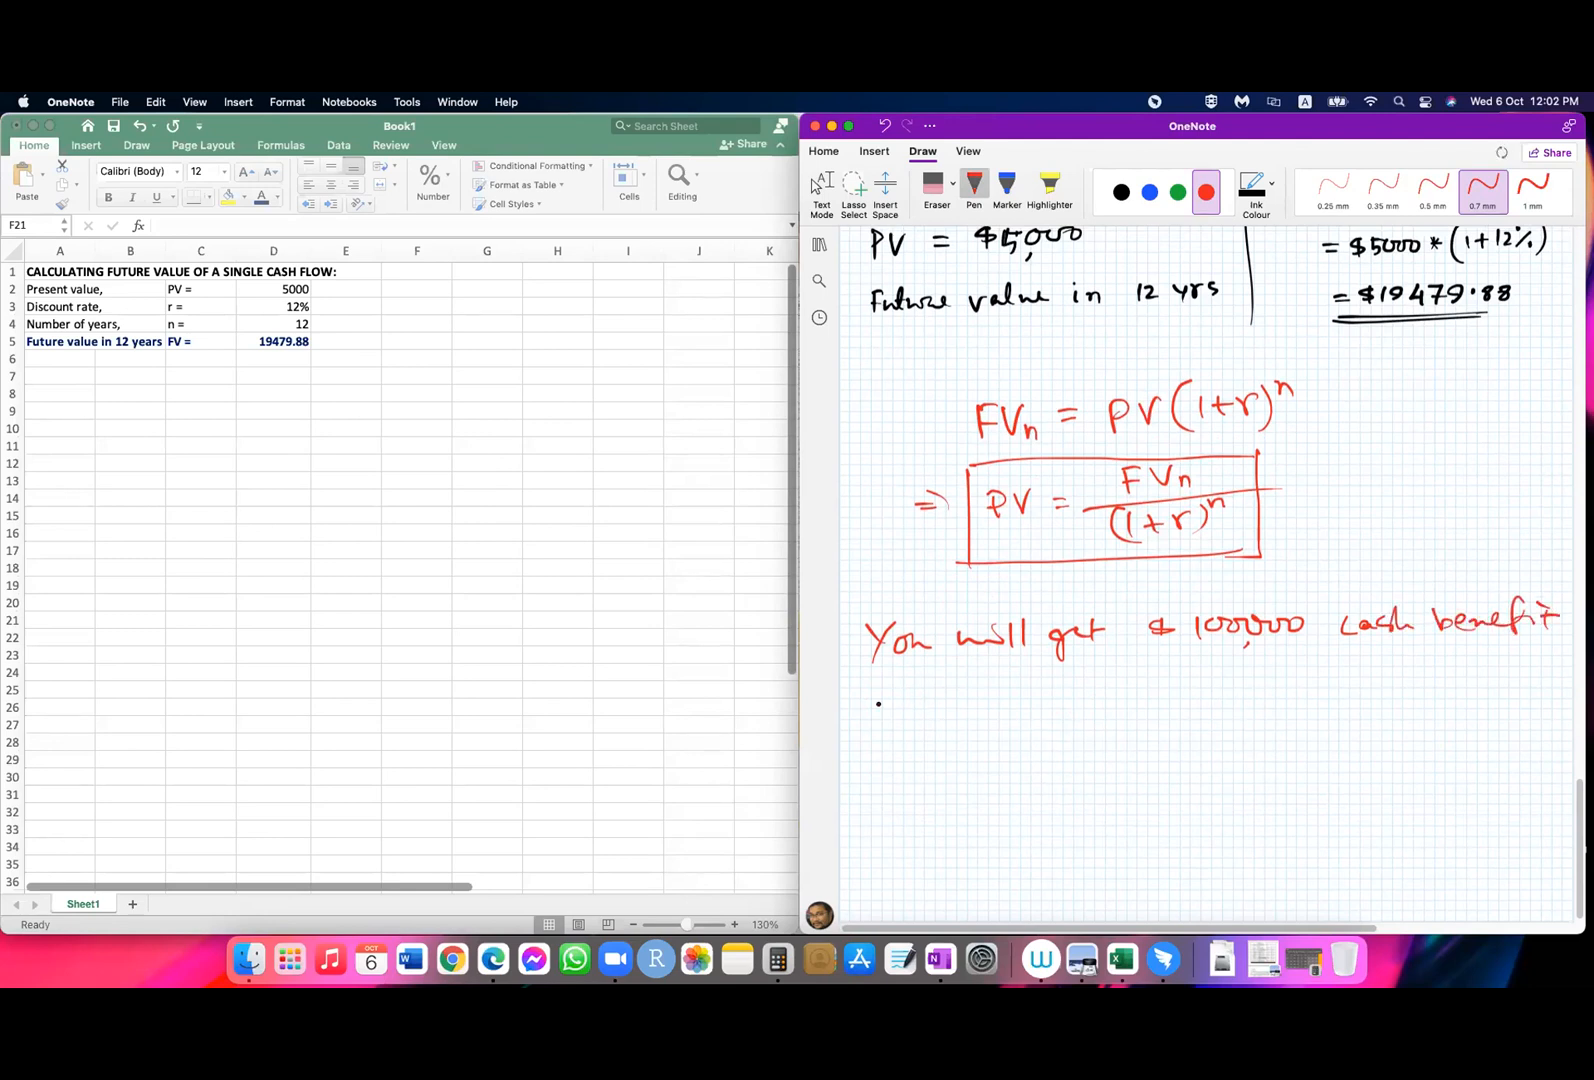
Step: Continue the handwritten problem with "at the time of your retirement which will take place in"
drag(879, 692, 890, 708)
mouse_move(880, 693)
mouse_down()
mouse_move(956, 700)
mouse_move(1110, 670)
mouse_move(1113, 685)
mouse_move(1160, 688)
mouse_move(1554, 673)
mouse_up()
drag(858, 744, 1241, 731)
click(815, 185)
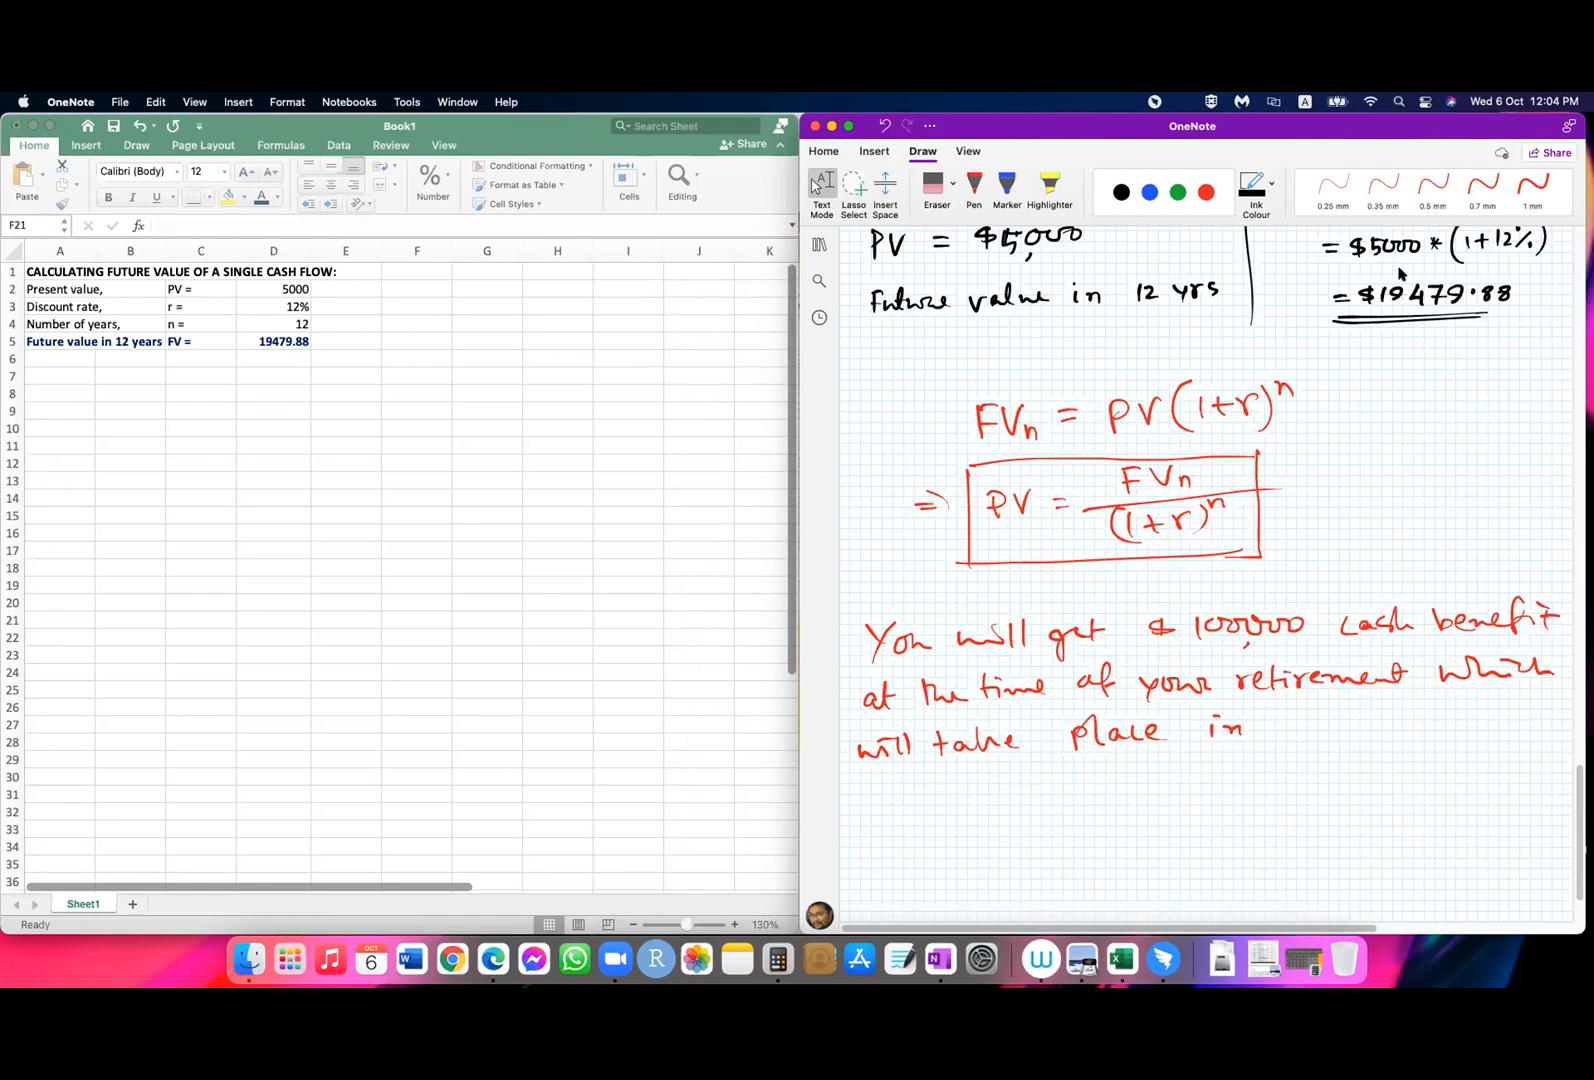
Step: Continue the problem in red ink with "45 years. The rate at which you could money otherwise"
click(974, 188)
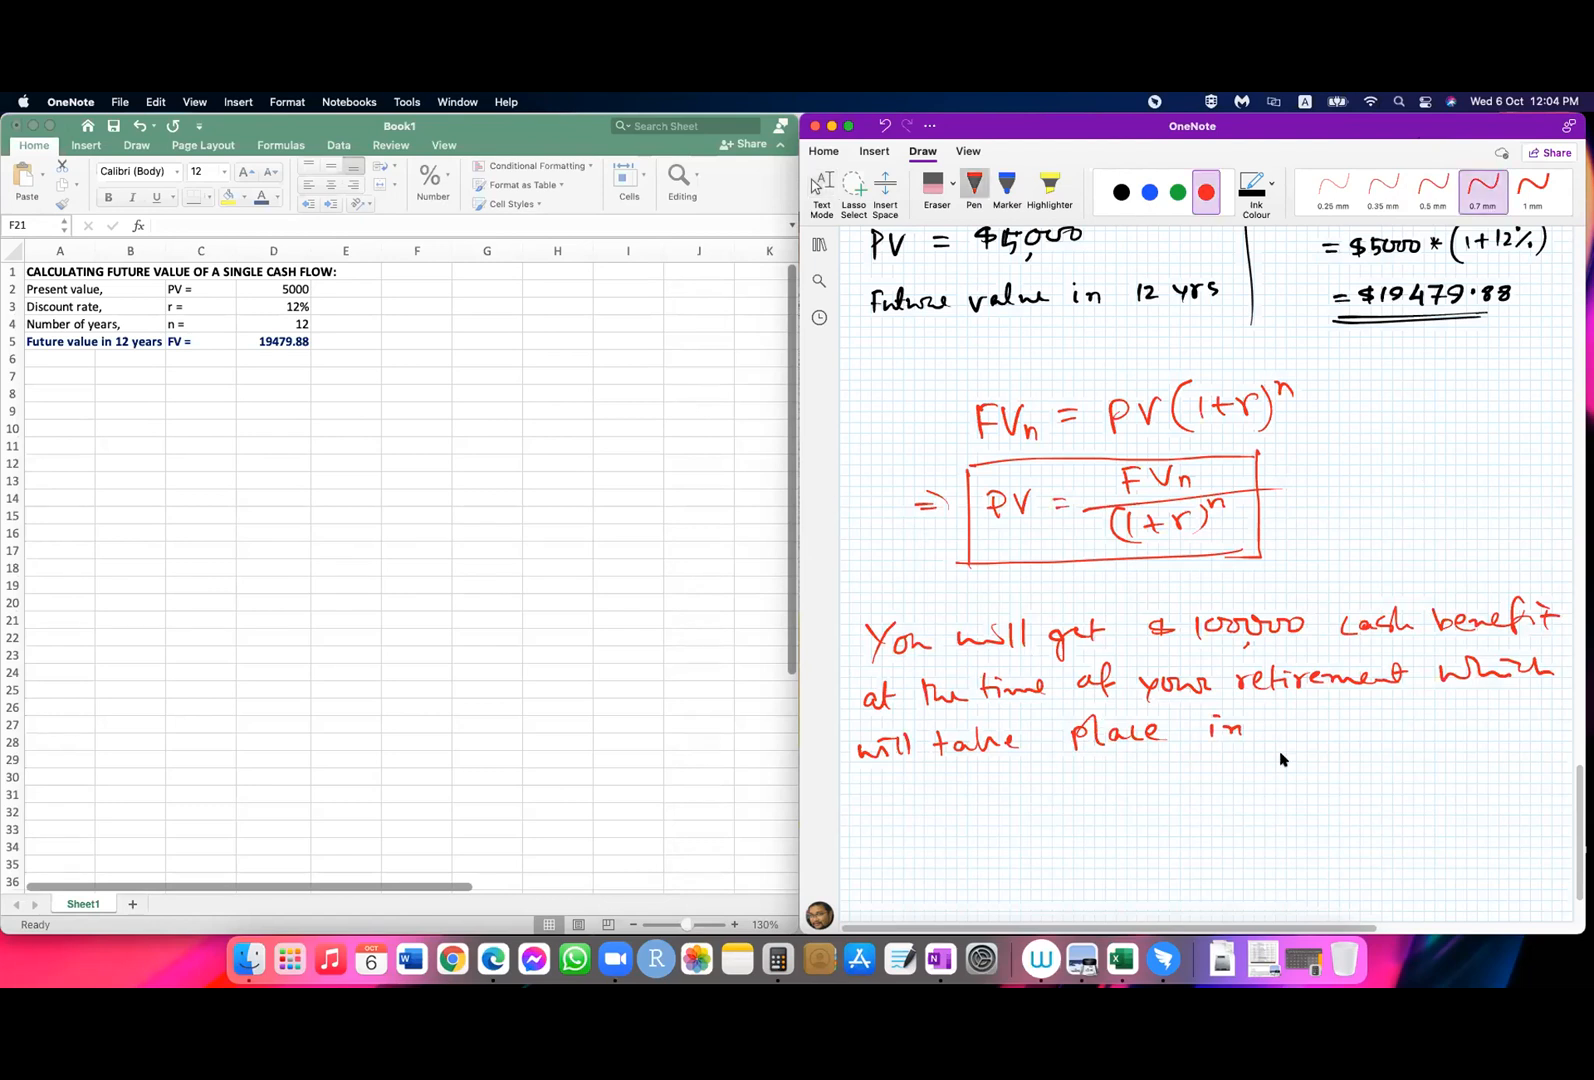
mouse_move(1275, 725)
mouse_down()
mouse_move(1290, 745)
mouse_move(1345, 715)
mouse_move(1423, 731)
mouse_move(1478, 724)
mouse_move(1503, 698)
mouse_up()
click(1451, 727)
drag(1497, 700, 1530, 724)
drag(859, 790, 893, 808)
mouse_move(900, 778)
mouse_down()
mouse_move(903, 808)
mouse_move(915, 788)
mouse_up()
drag(928, 795, 955, 803)
mouse_move(962, 778)
mouse_down()
mouse_move(966, 803)
mouse_move(1006, 786)
mouse_up()
mouse_move(1010, 772)
mouse_down()
mouse_move(1015, 788)
mouse_move(1113, 790)
mouse_move(1213, 785)
mouse_move(1237, 767)
mouse_move(1372, 770)
mouse_move(1405, 788)
mouse_move(1437, 755)
mouse_move(1560, 760)
mouse_up()
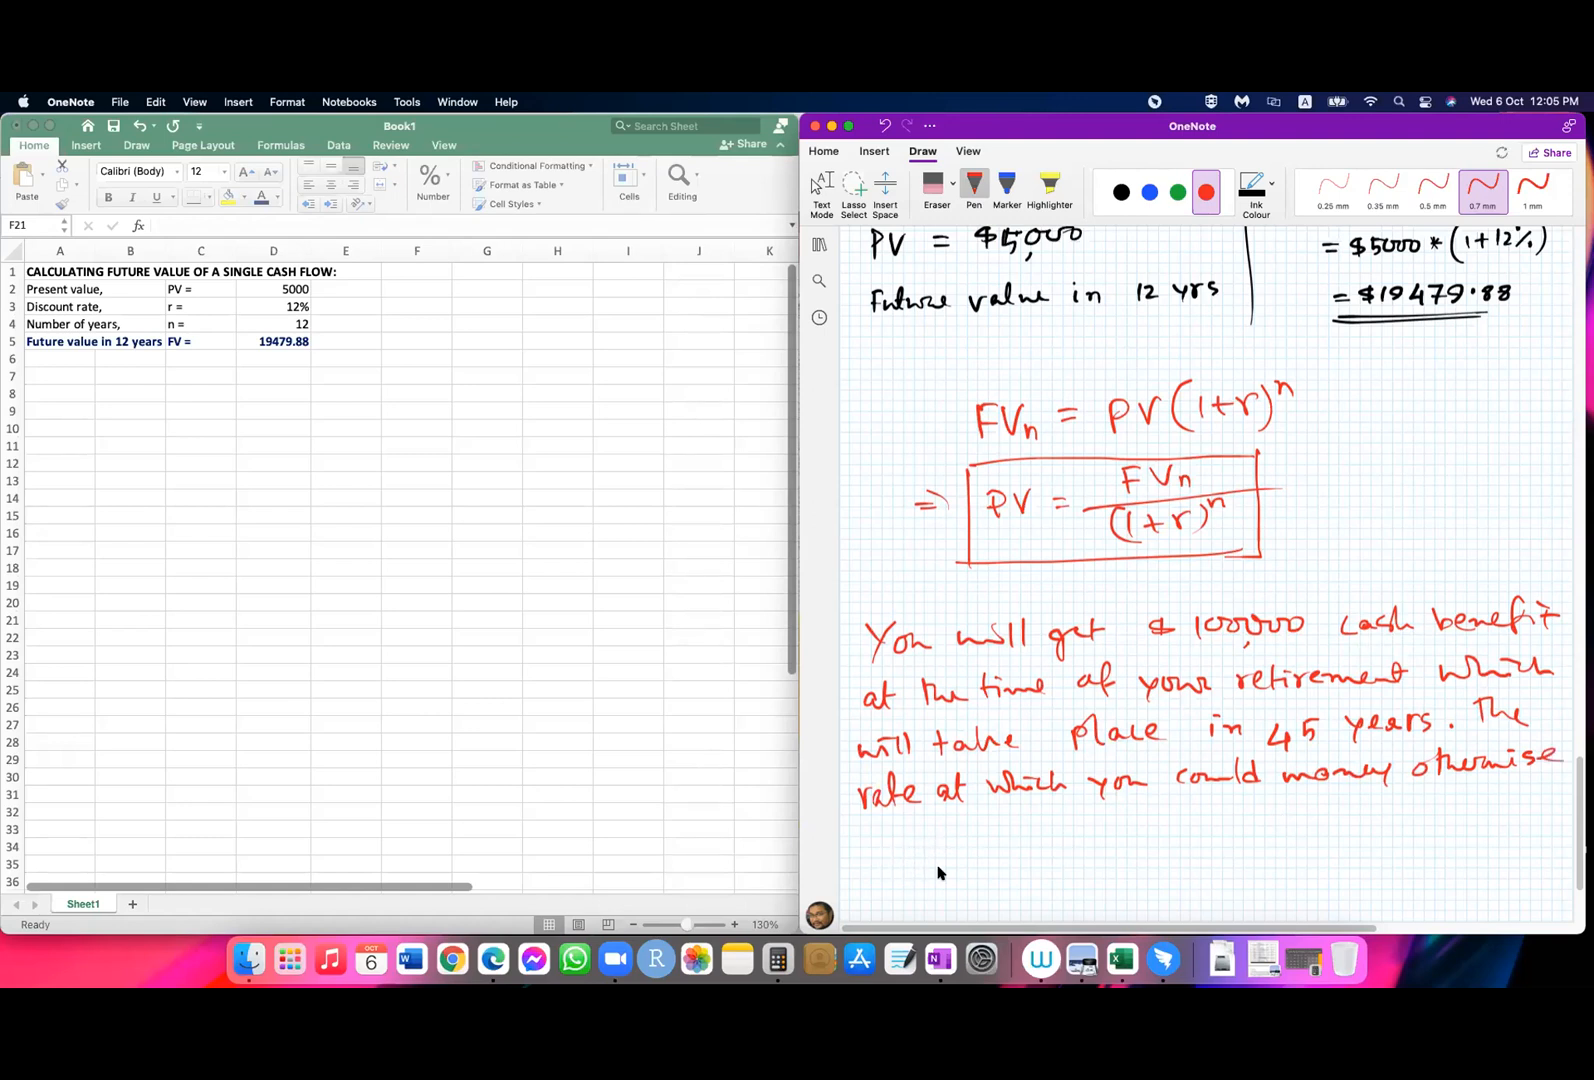
Step: Finish the handwritten problem with "is 15%. What is the equivalent present value today?"
mouse_move(858, 840)
mouse_down()
mouse_move(914, 837)
mouse_move(909, 849)
mouse_up()
click(860, 829)
drag(911, 830, 940, 849)
mouse_move(939, 829)
mouse_down()
mouse_move(958, 846)
mouse_move(1122, 822)
mouse_move(1128, 842)
mouse_move(1184, 842)
mouse_up()
click(982, 836)
drag(1178, 822, 1452, 820)
click(1293, 823)
drag(1440, 800, 1457, 797)
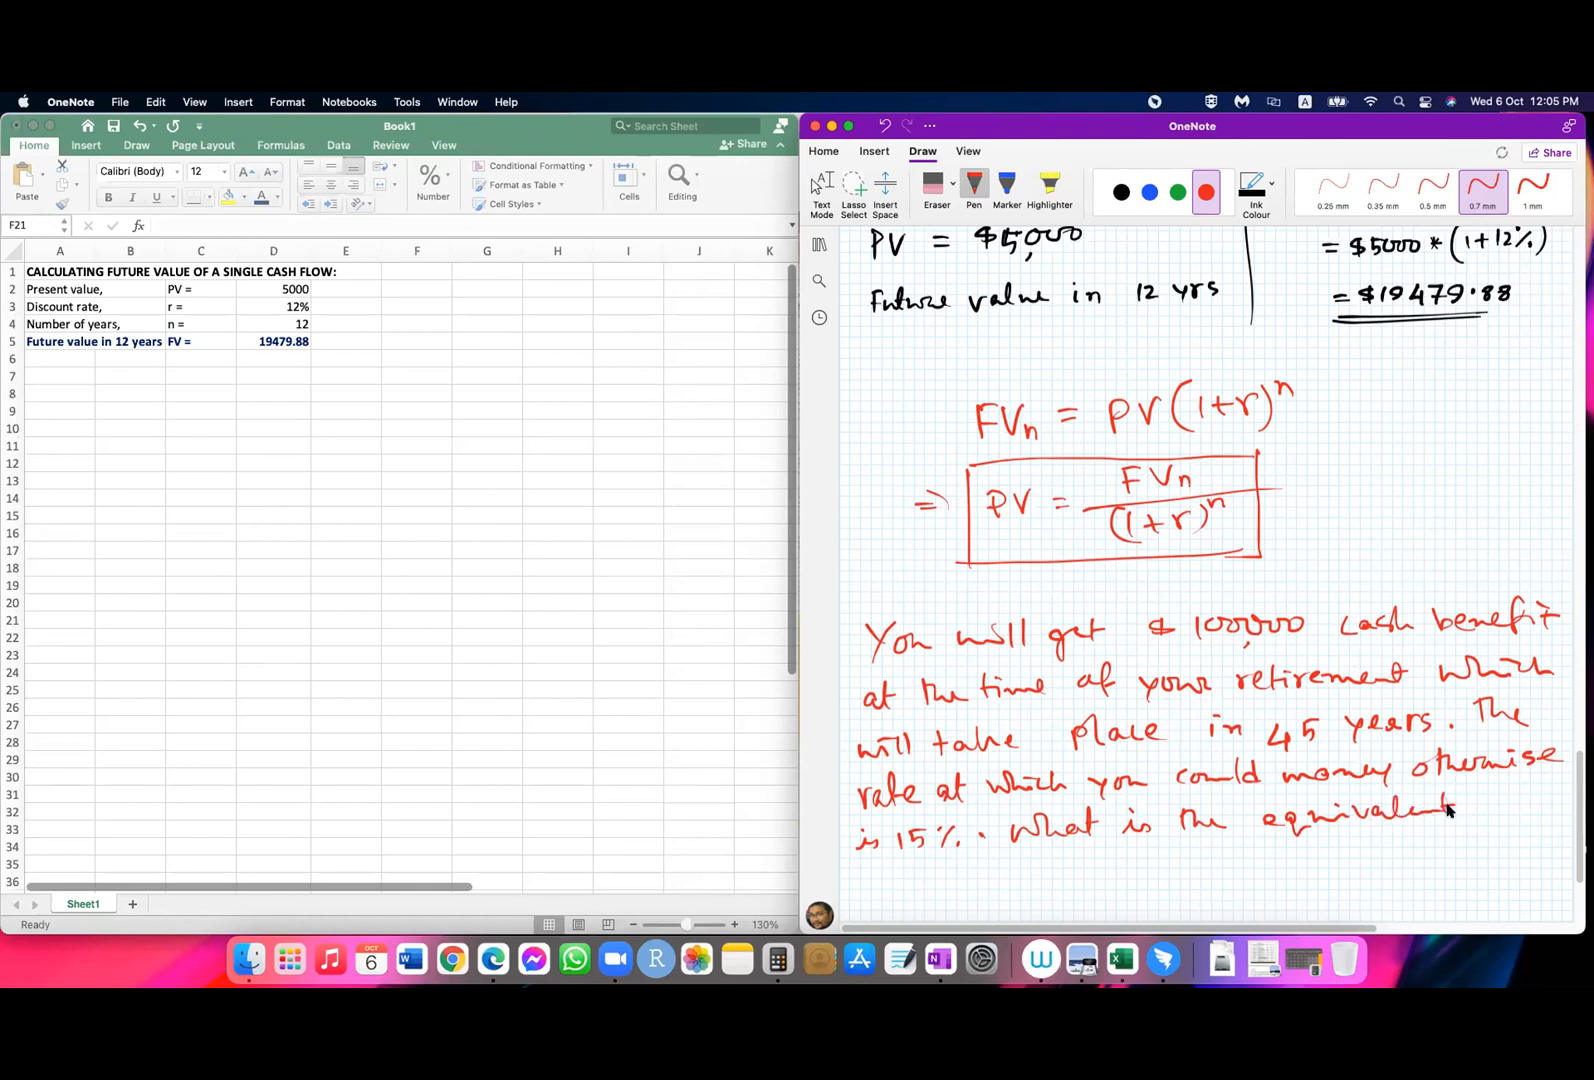
mouse_move(866, 870)
mouse_down()
mouse_move(865, 895)
mouse_move(876, 876)
mouse_move(952, 878)
mouse_move(1040, 852)
mouse_move(1124, 867)
mouse_move(1174, 853)
mouse_move(1220, 880)
mouse_move(1251, 862)
mouse_up()
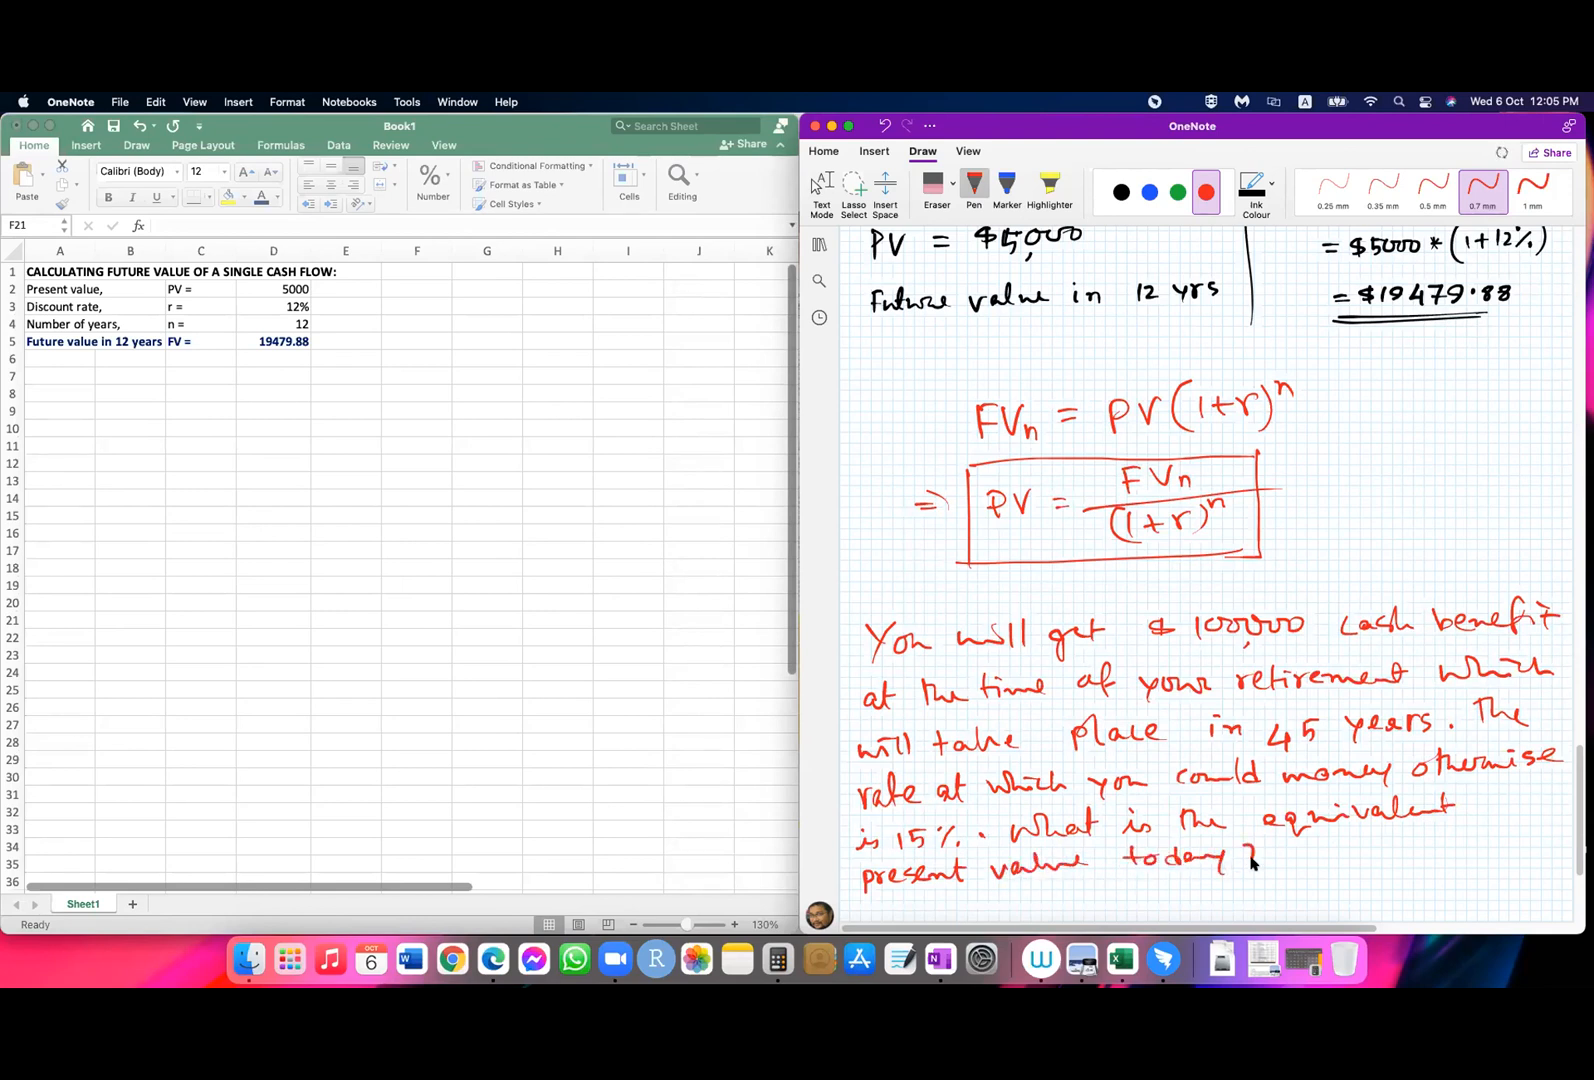
click(486, 819)
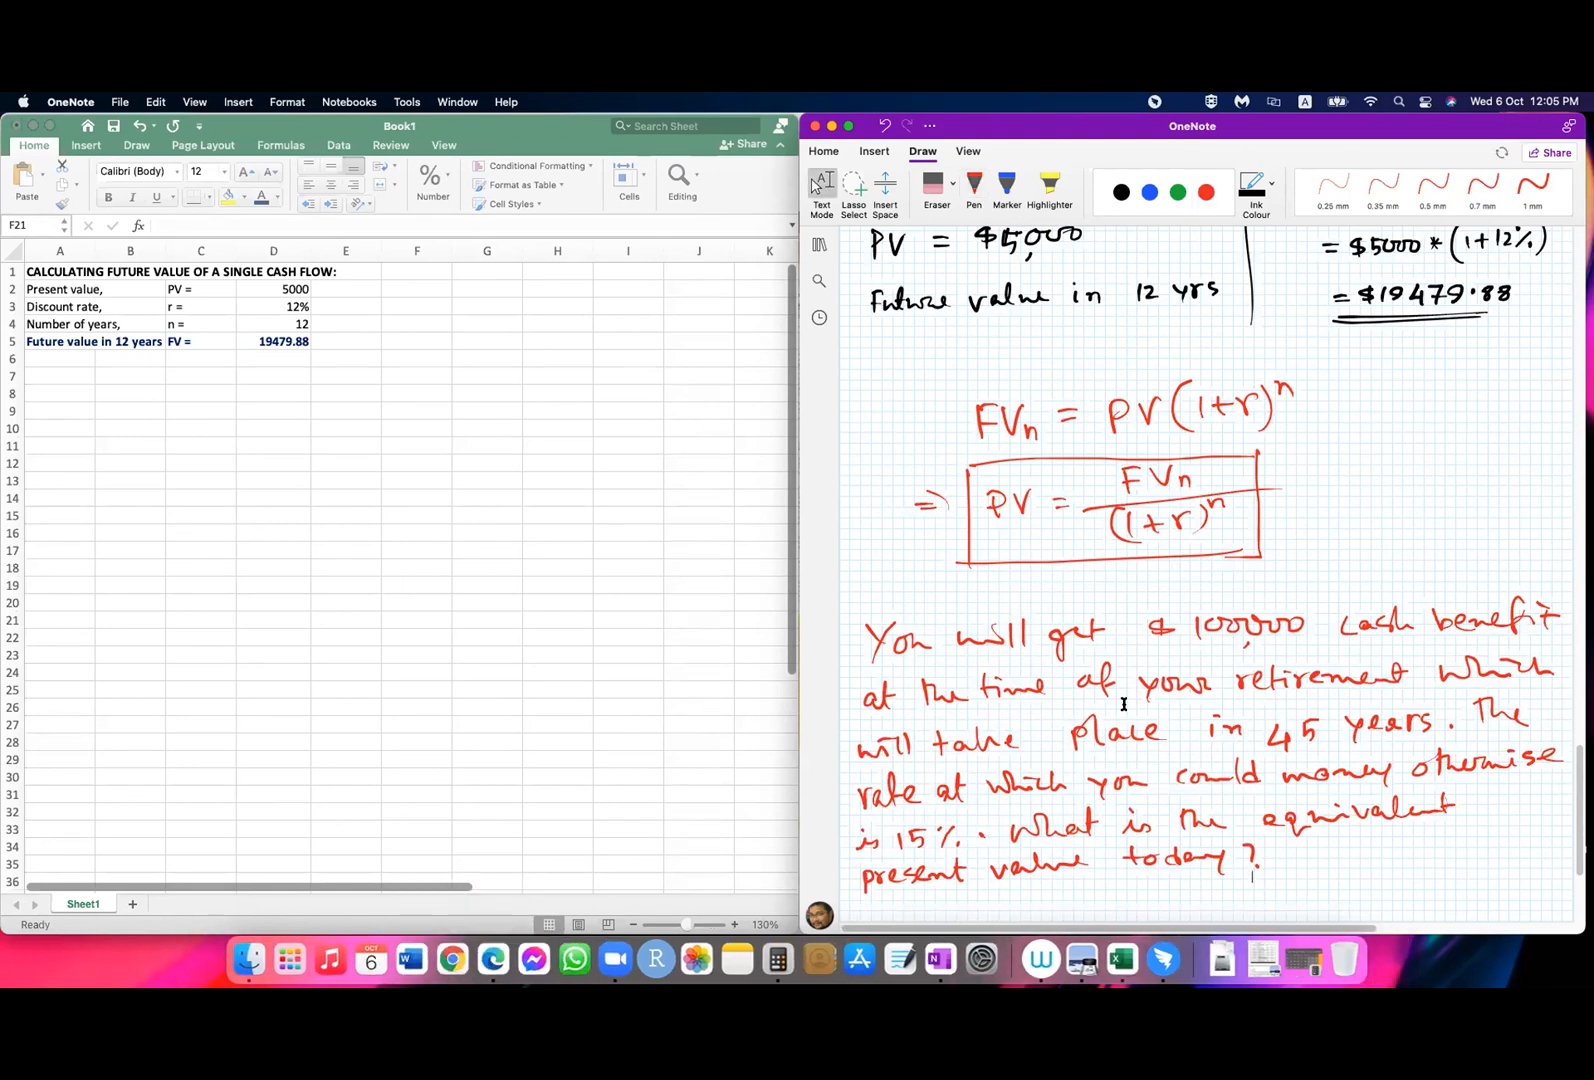
Step: Handwrite the present value calculation PV = 100000/(1.15)^45 = below the problem text
scroll(1124, 704, down, 5)
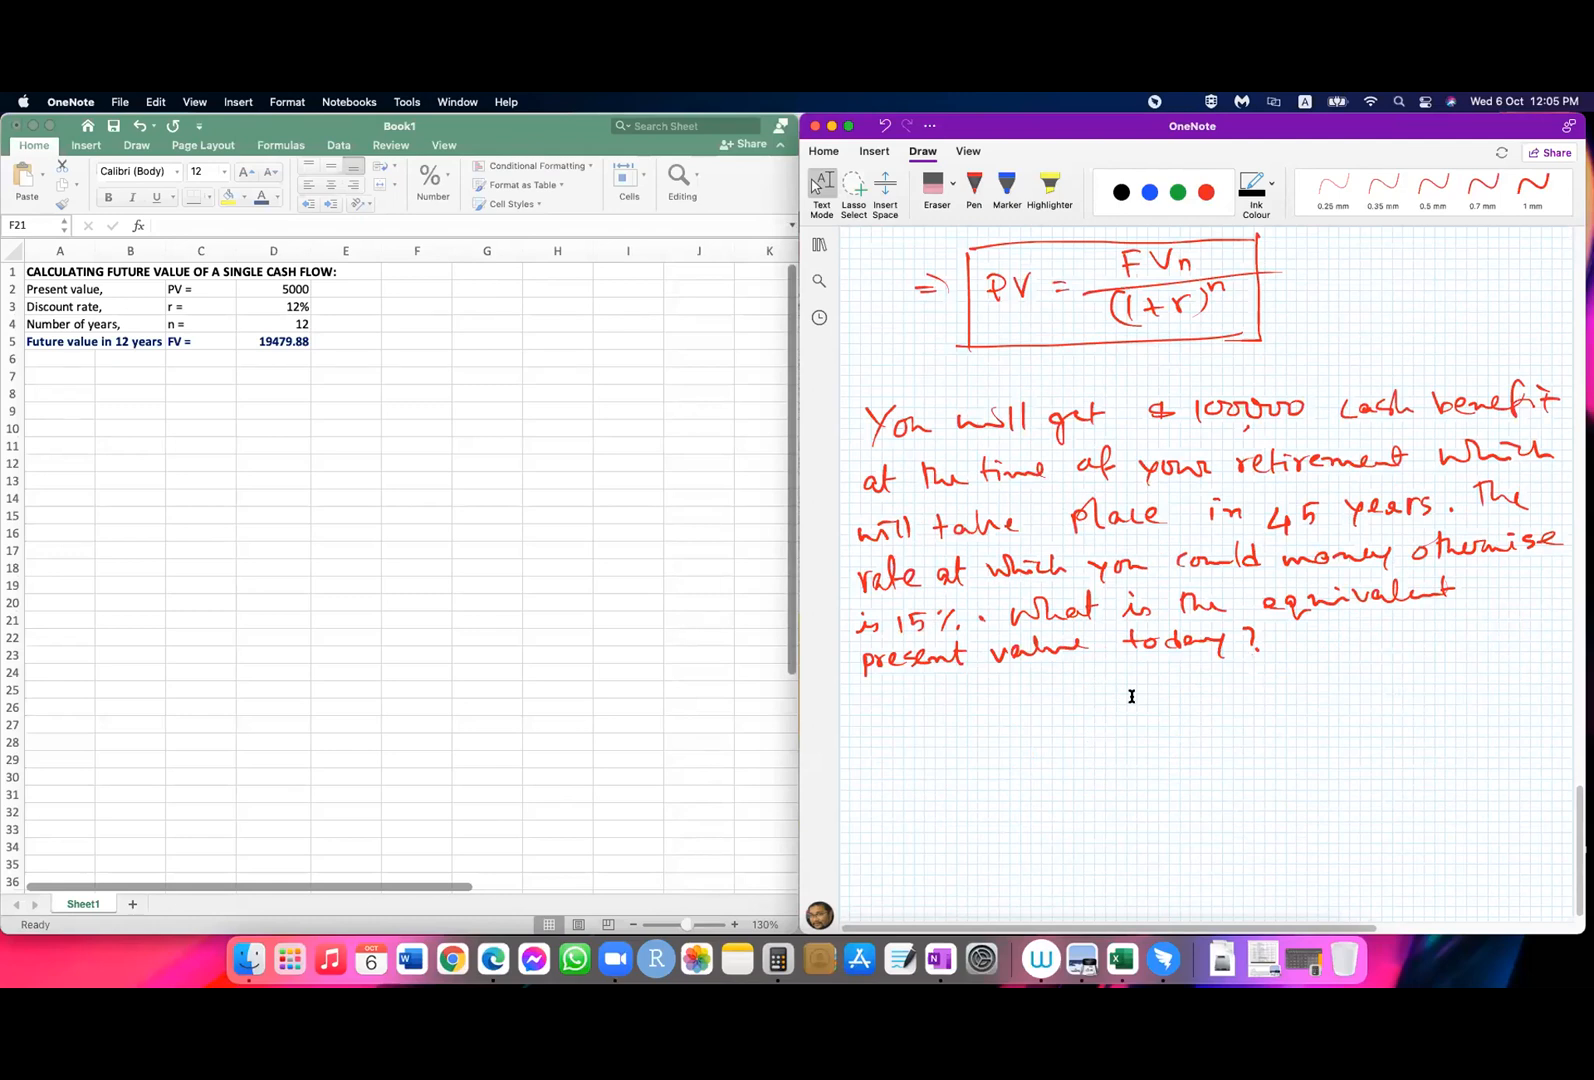
click(974, 188)
drag(967, 728, 966, 757)
mouse_move(966, 729)
mouse_down()
mouse_move(969, 746)
mouse_move(1043, 733)
mouse_up()
drag(1023, 741, 1229, 697)
drag(1085, 741, 1272, 714)
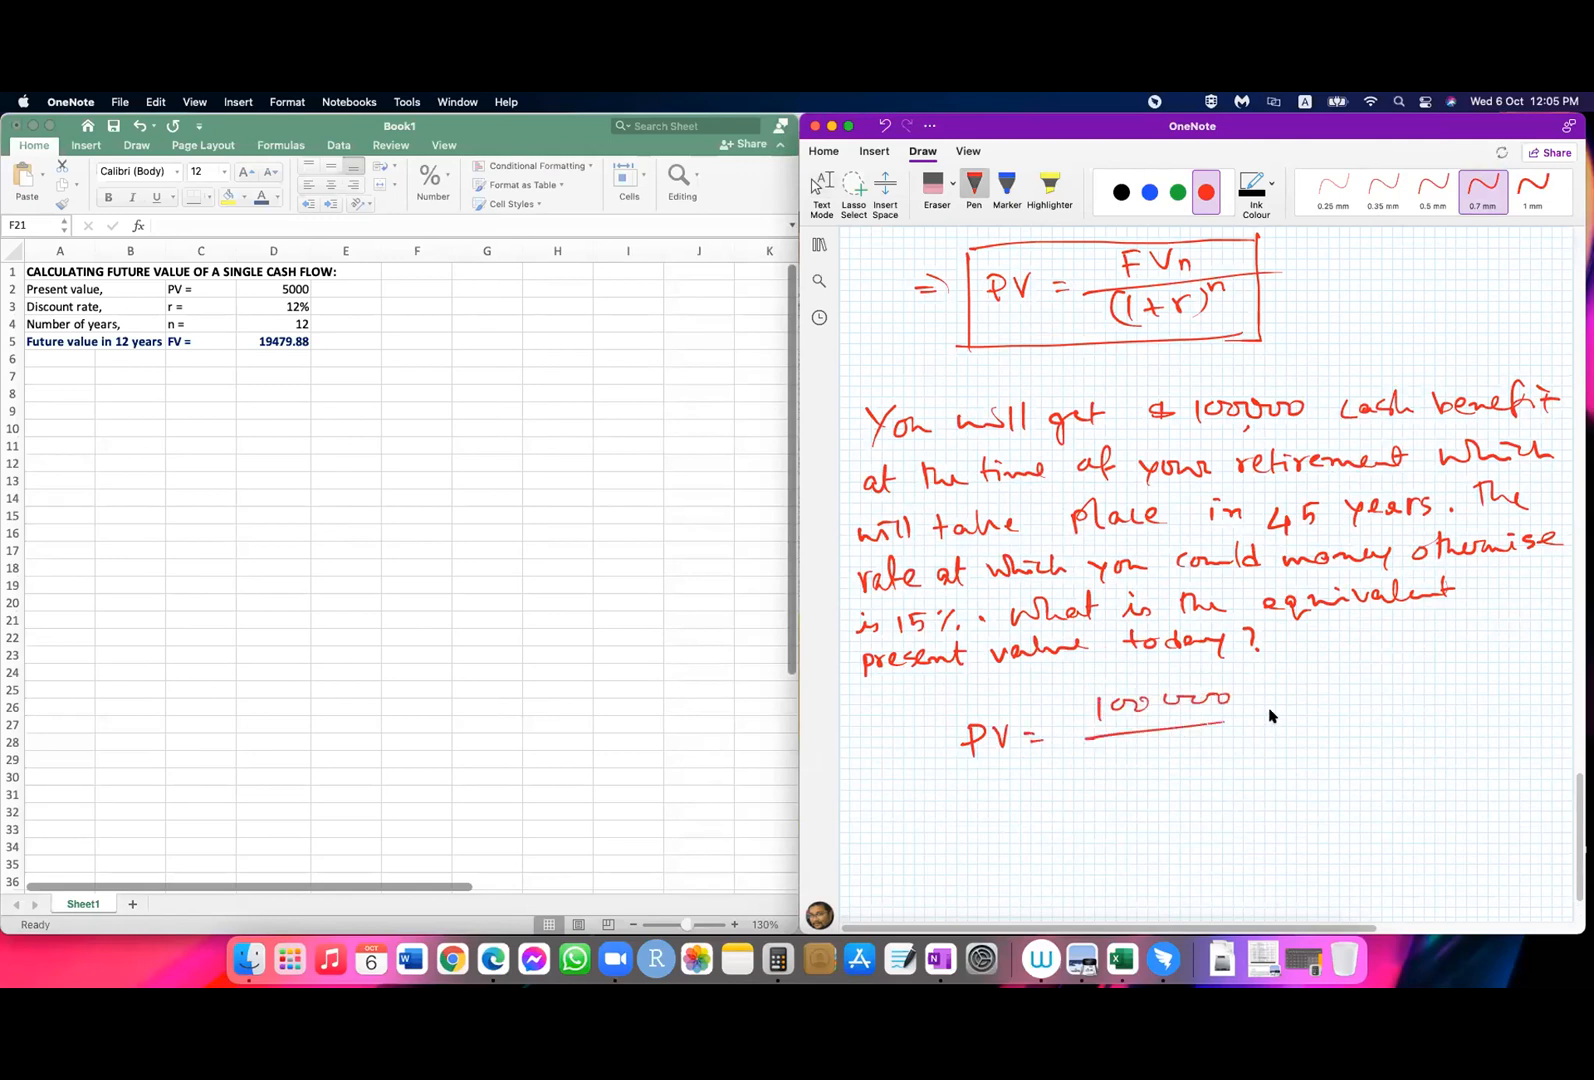
mouse_move(1124, 749)
mouse_down()
mouse_move(1123, 768)
mouse_move(1185, 765)
mouse_move(1105, 780)
mouse_up()
click(1143, 759)
mouse_move(1209, 733)
mouse_down()
mouse_move(1208, 772)
mouse_move(1236, 746)
mouse_up()
drag(1255, 728, 1243, 745)
drag(1300, 707, 1313, 706)
drag(1302, 717, 1315, 716)
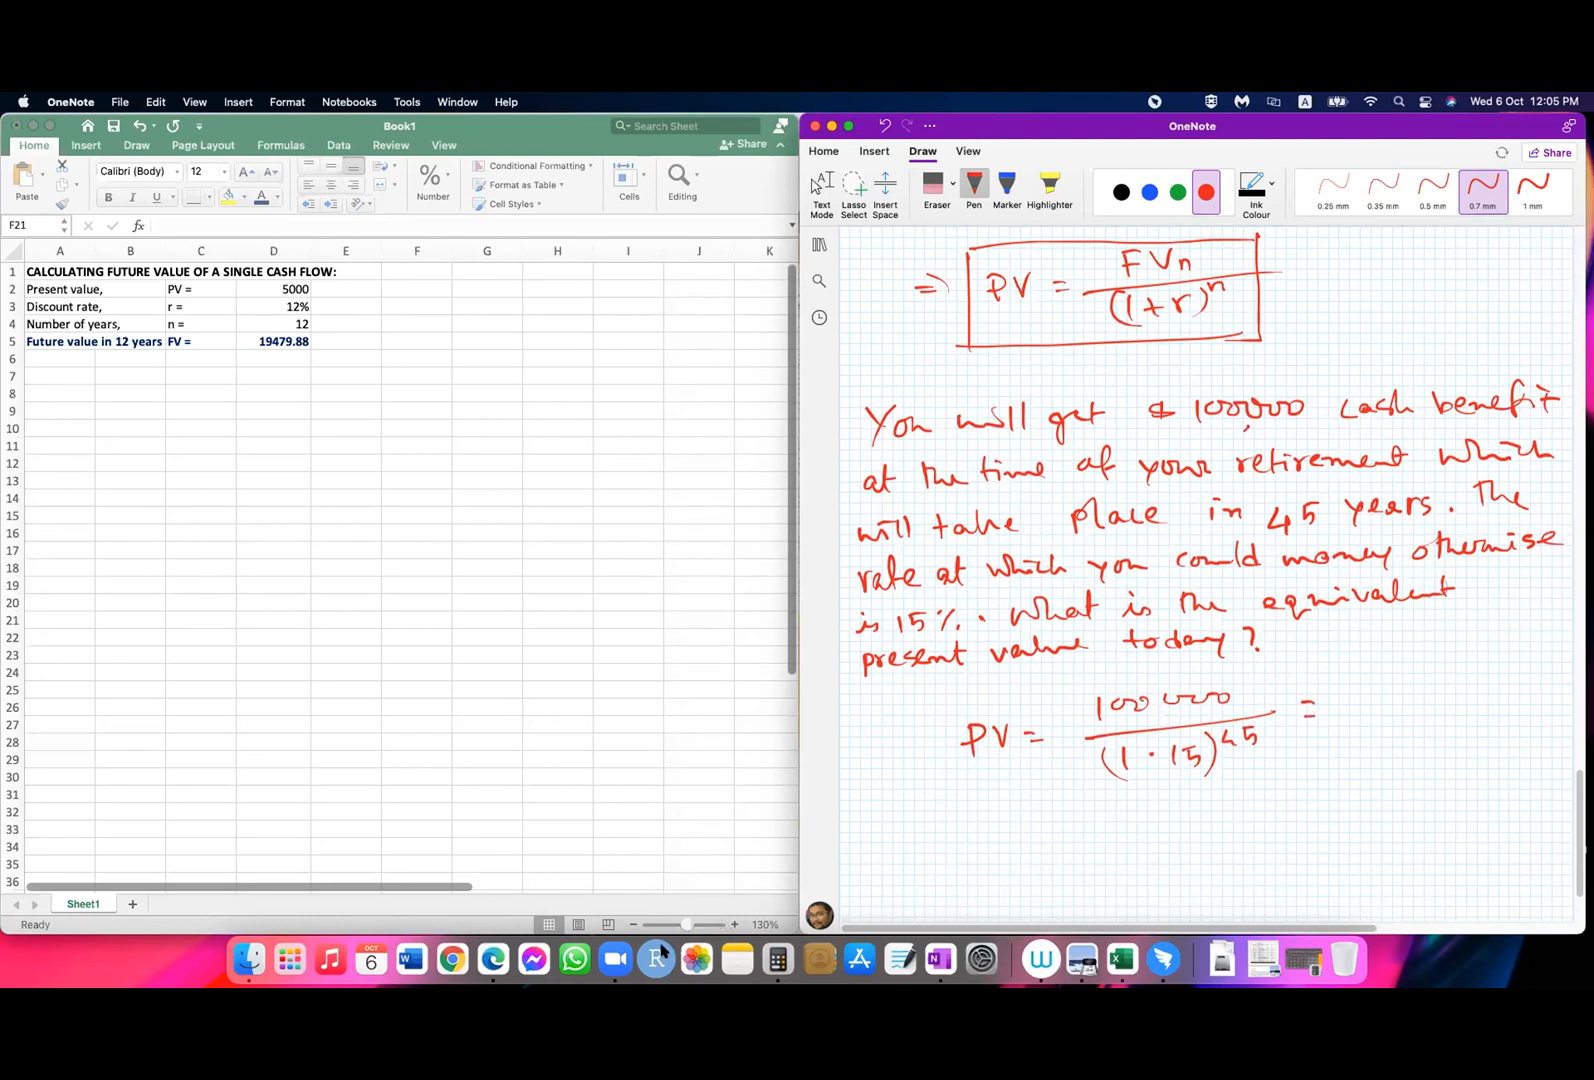
Step: Open the Calculator app and clear the previous result
click(783, 955)
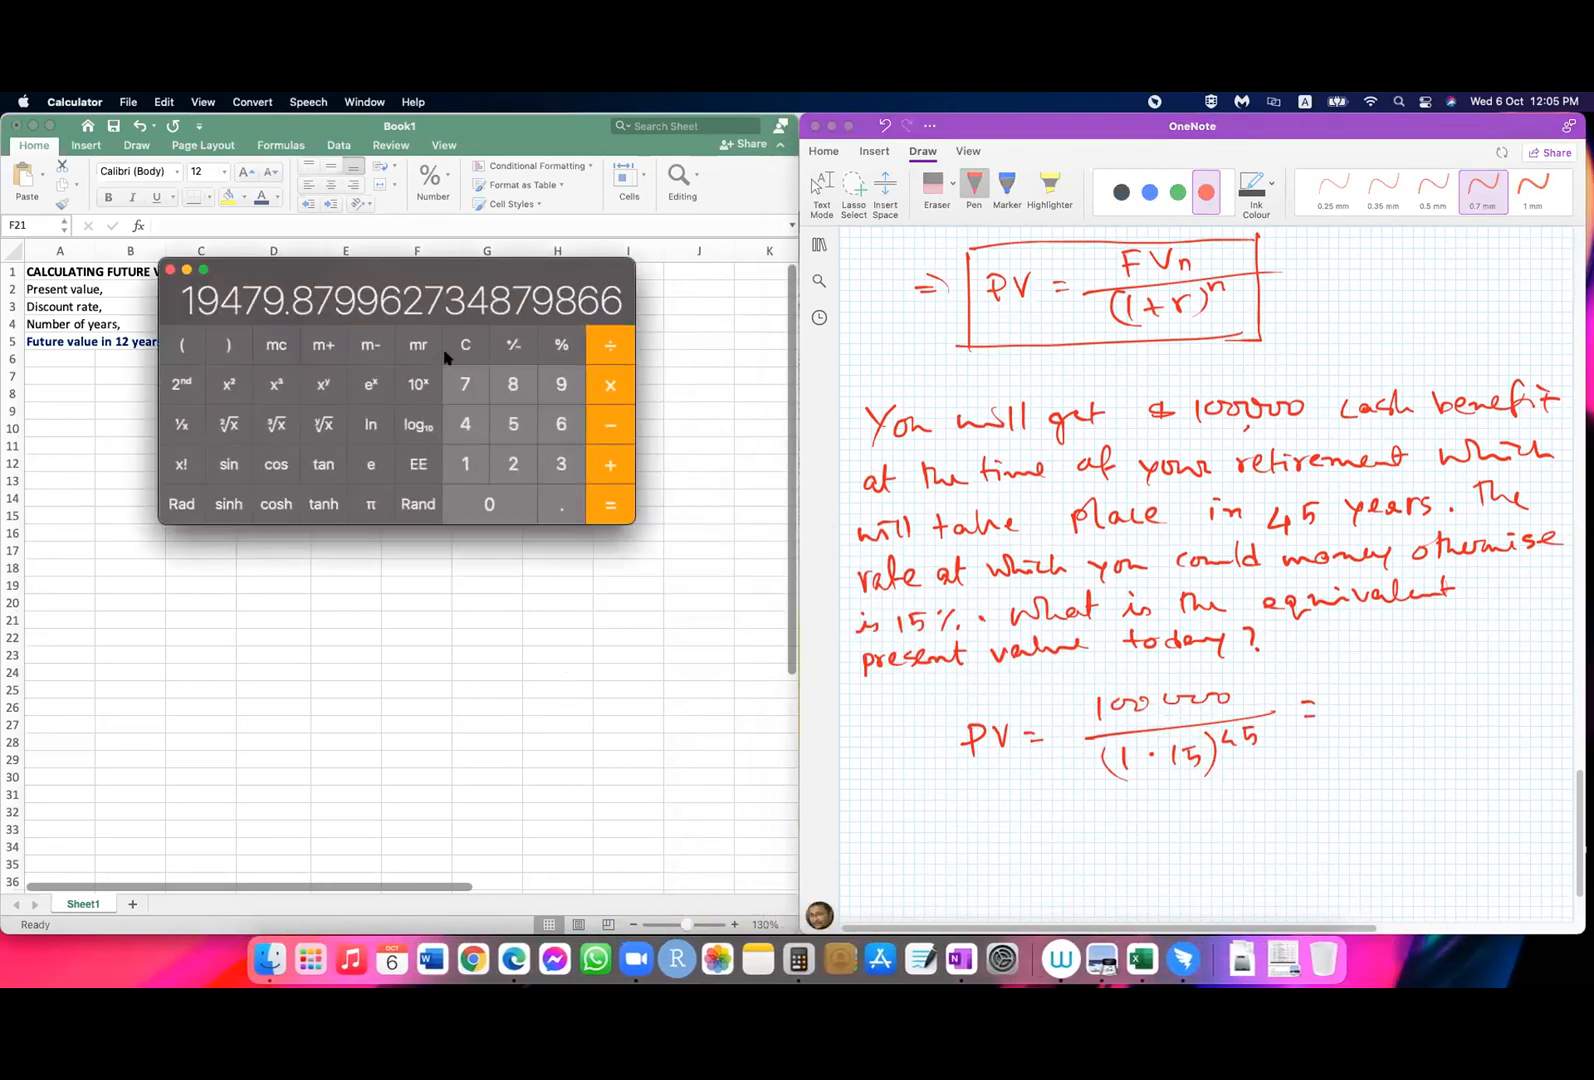
click(464, 345)
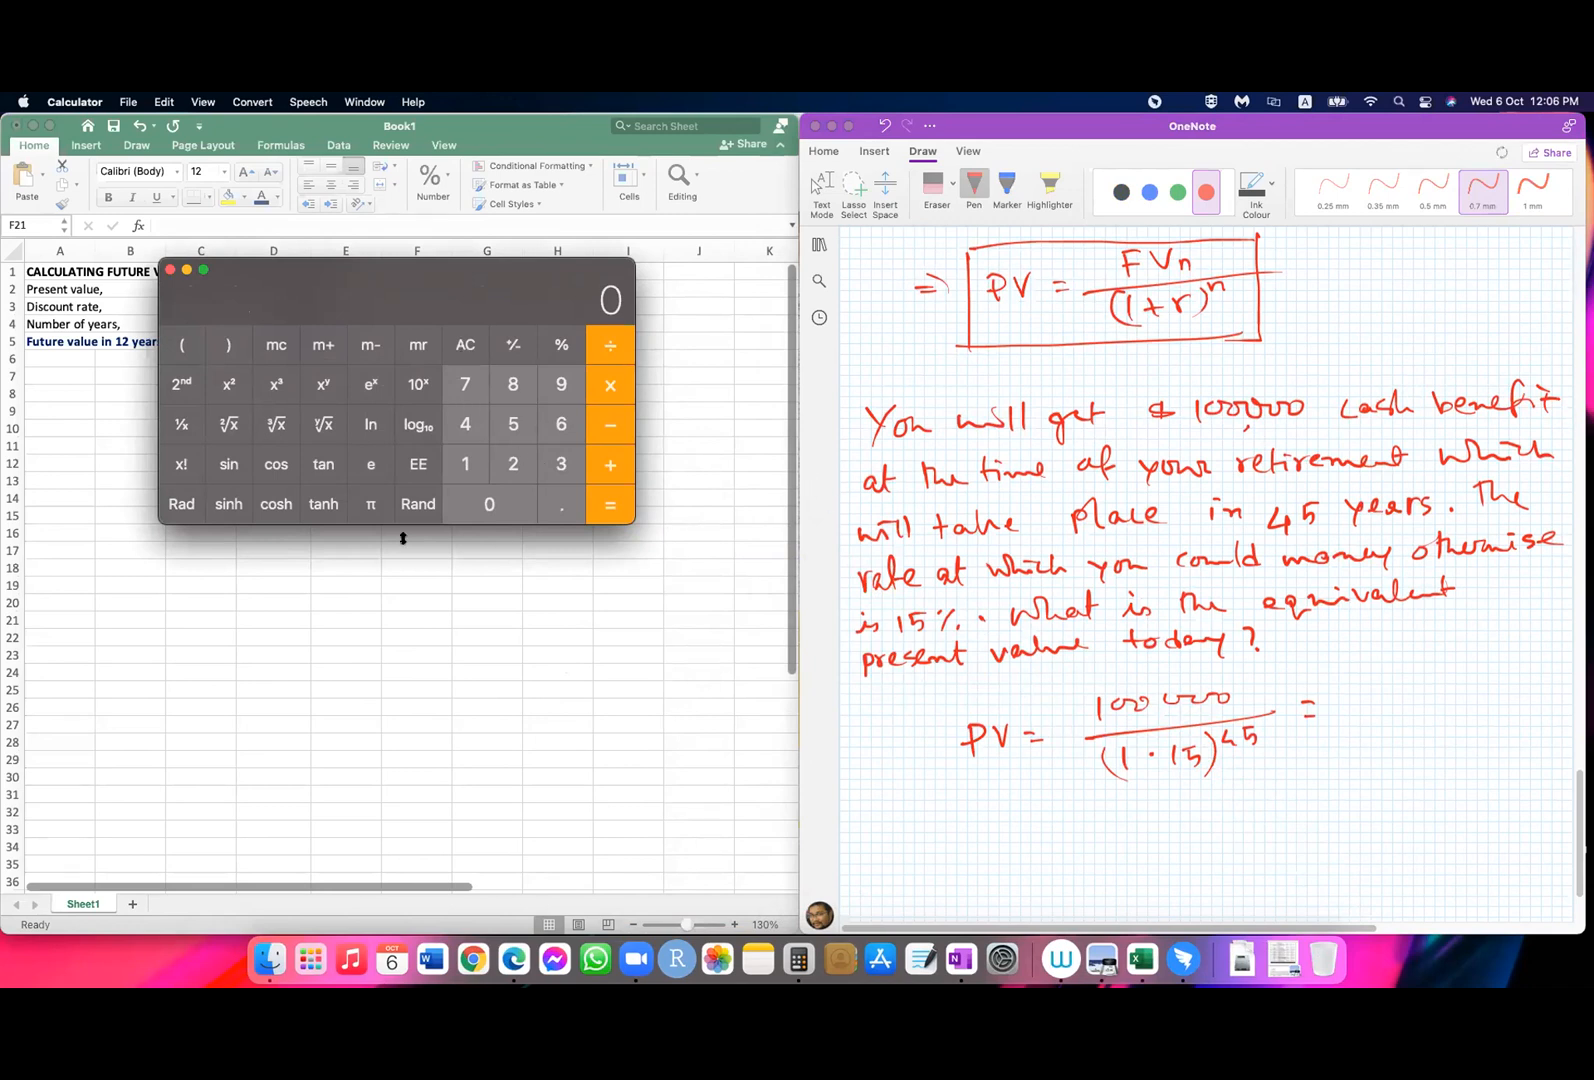
click(462, 465)
double_click(483, 501)
double_click(483, 501)
click(483, 501)
click(597, 337)
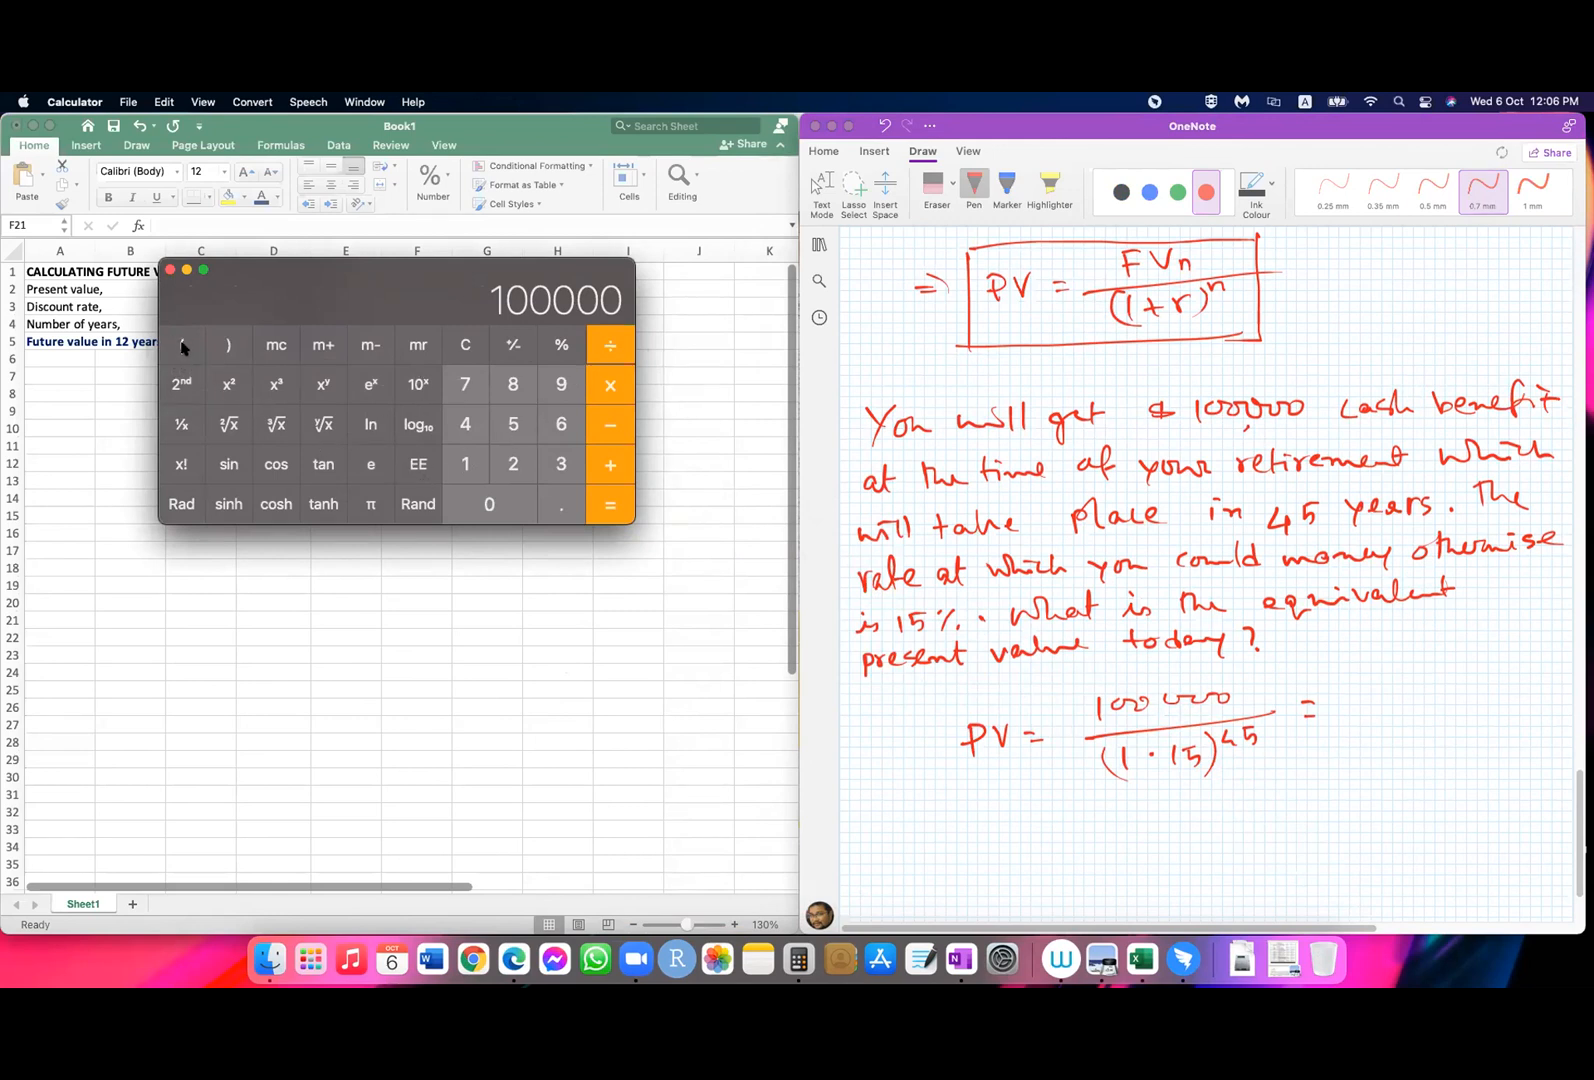
click(481, 465)
click(559, 503)
click(472, 470)
click(507, 427)
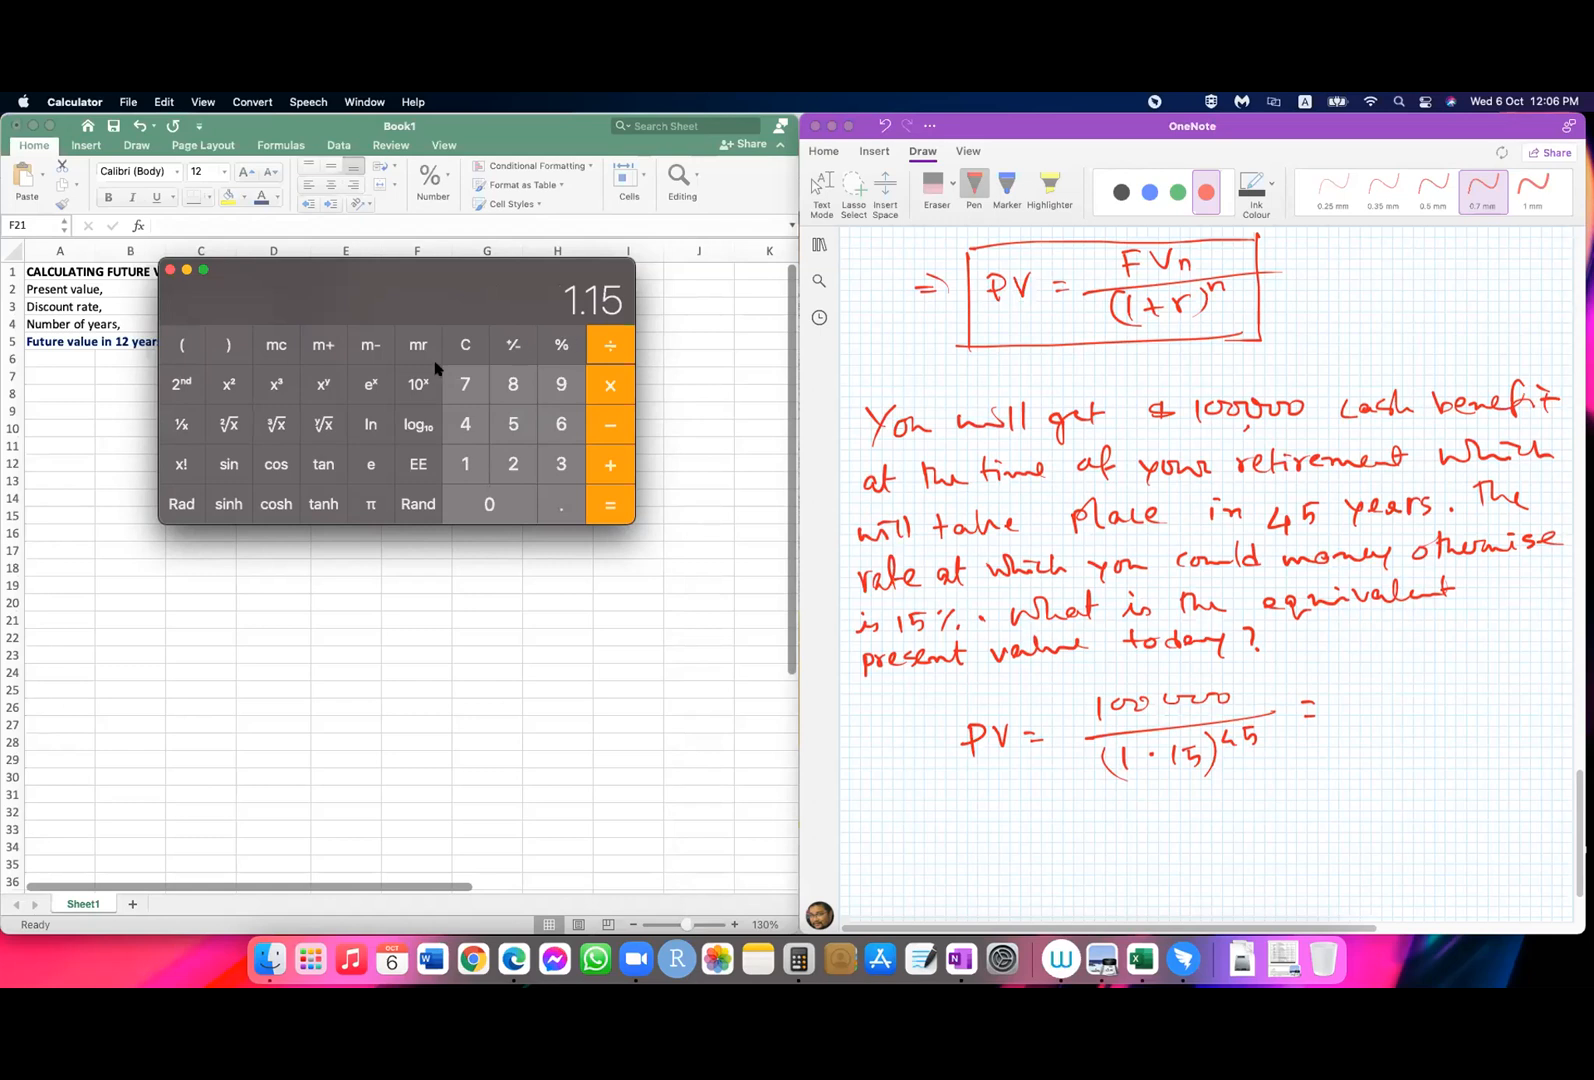
click(466, 348)
click(472, 350)
Step: Calculate 100000 ÷ (1.15^45) in the Calculator
text(100000)
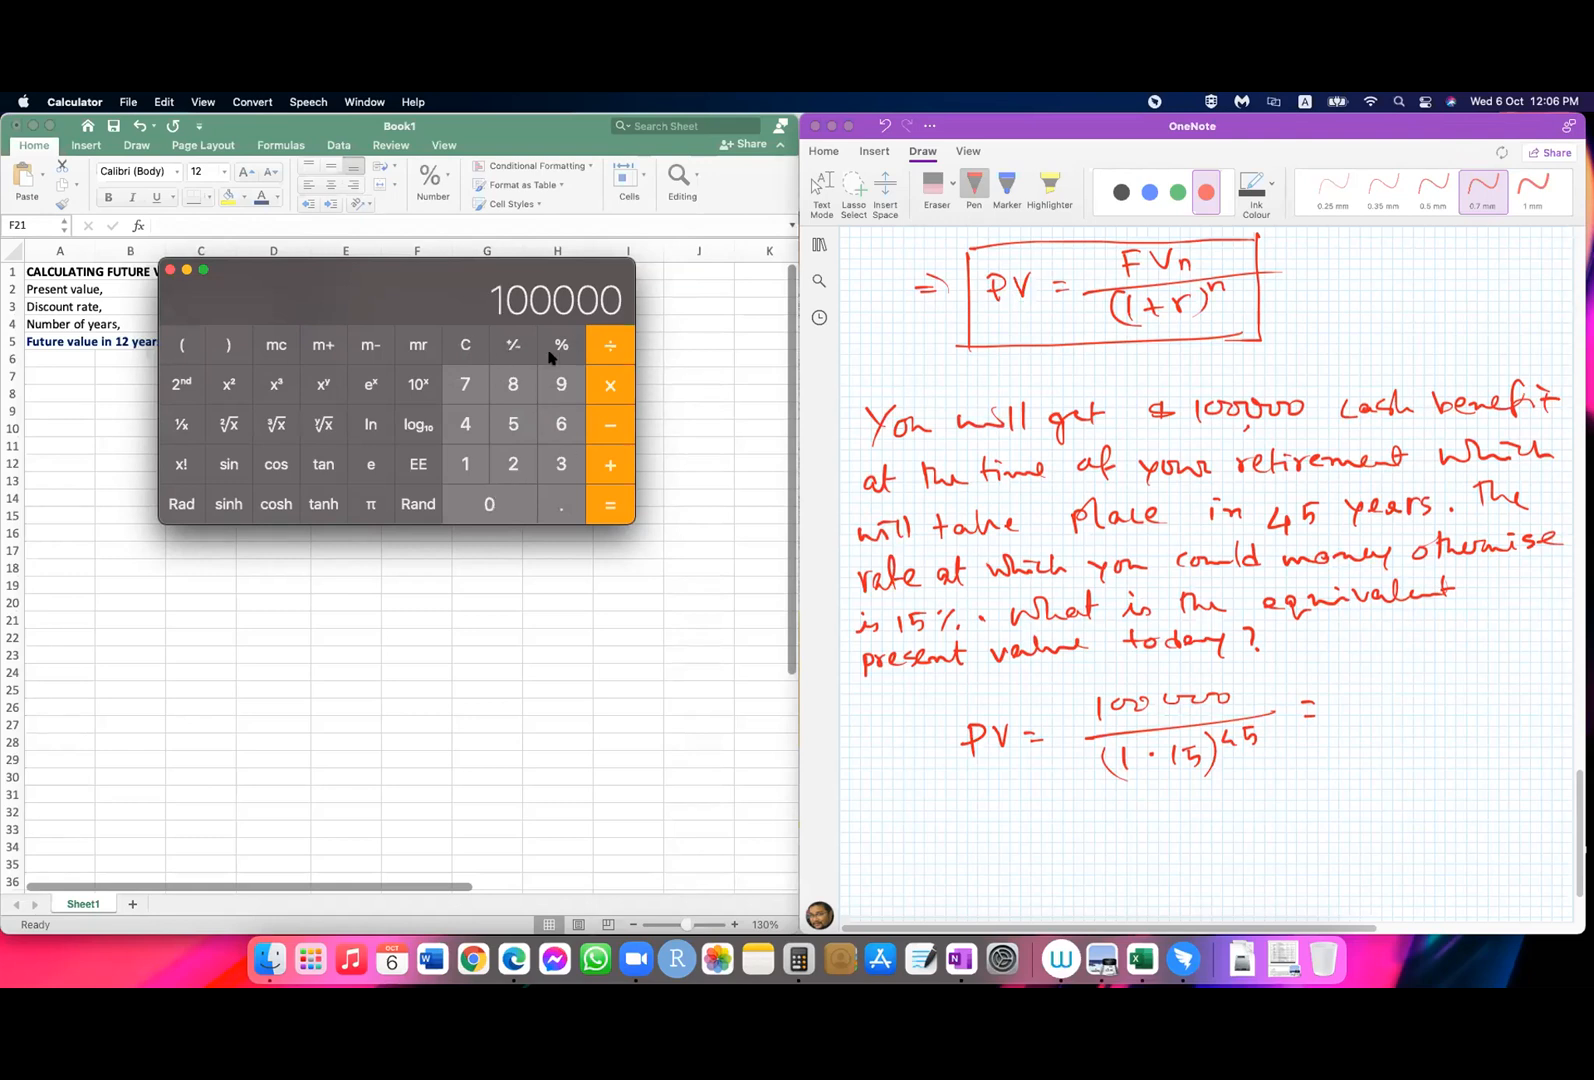
click(600, 346)
click(179, 346)
text(1.15)
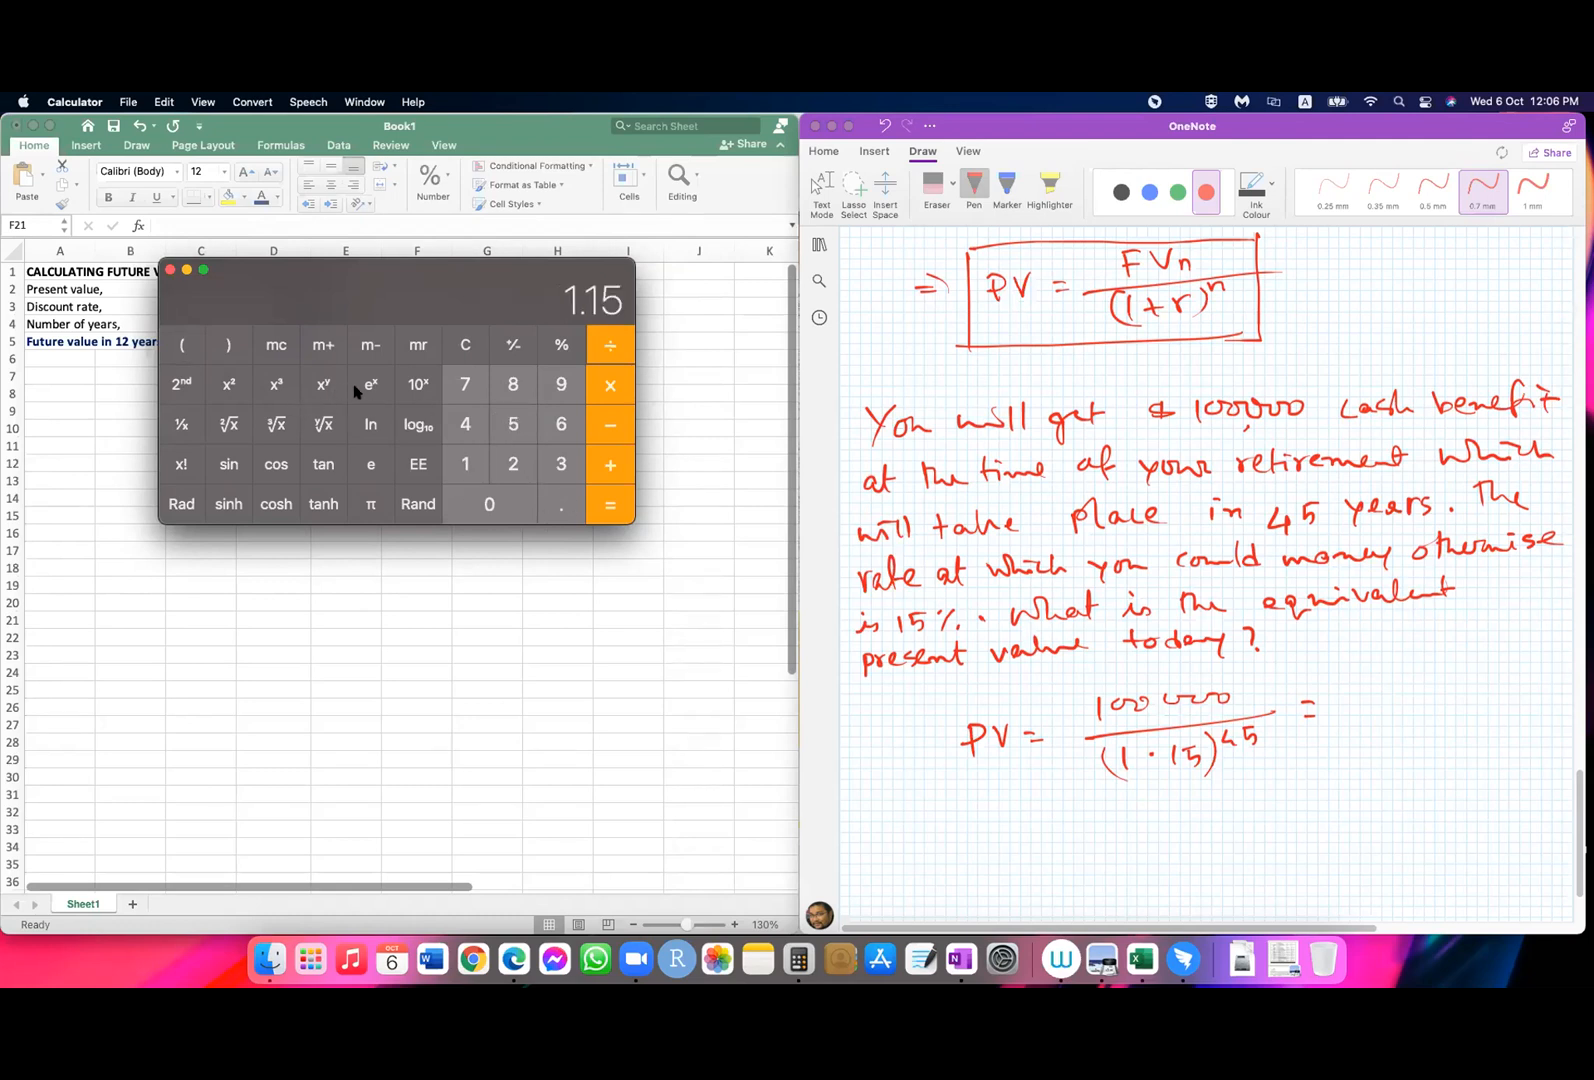
click(321, 386)
click(472, 424)
click(511, 422)
click(228, 345)
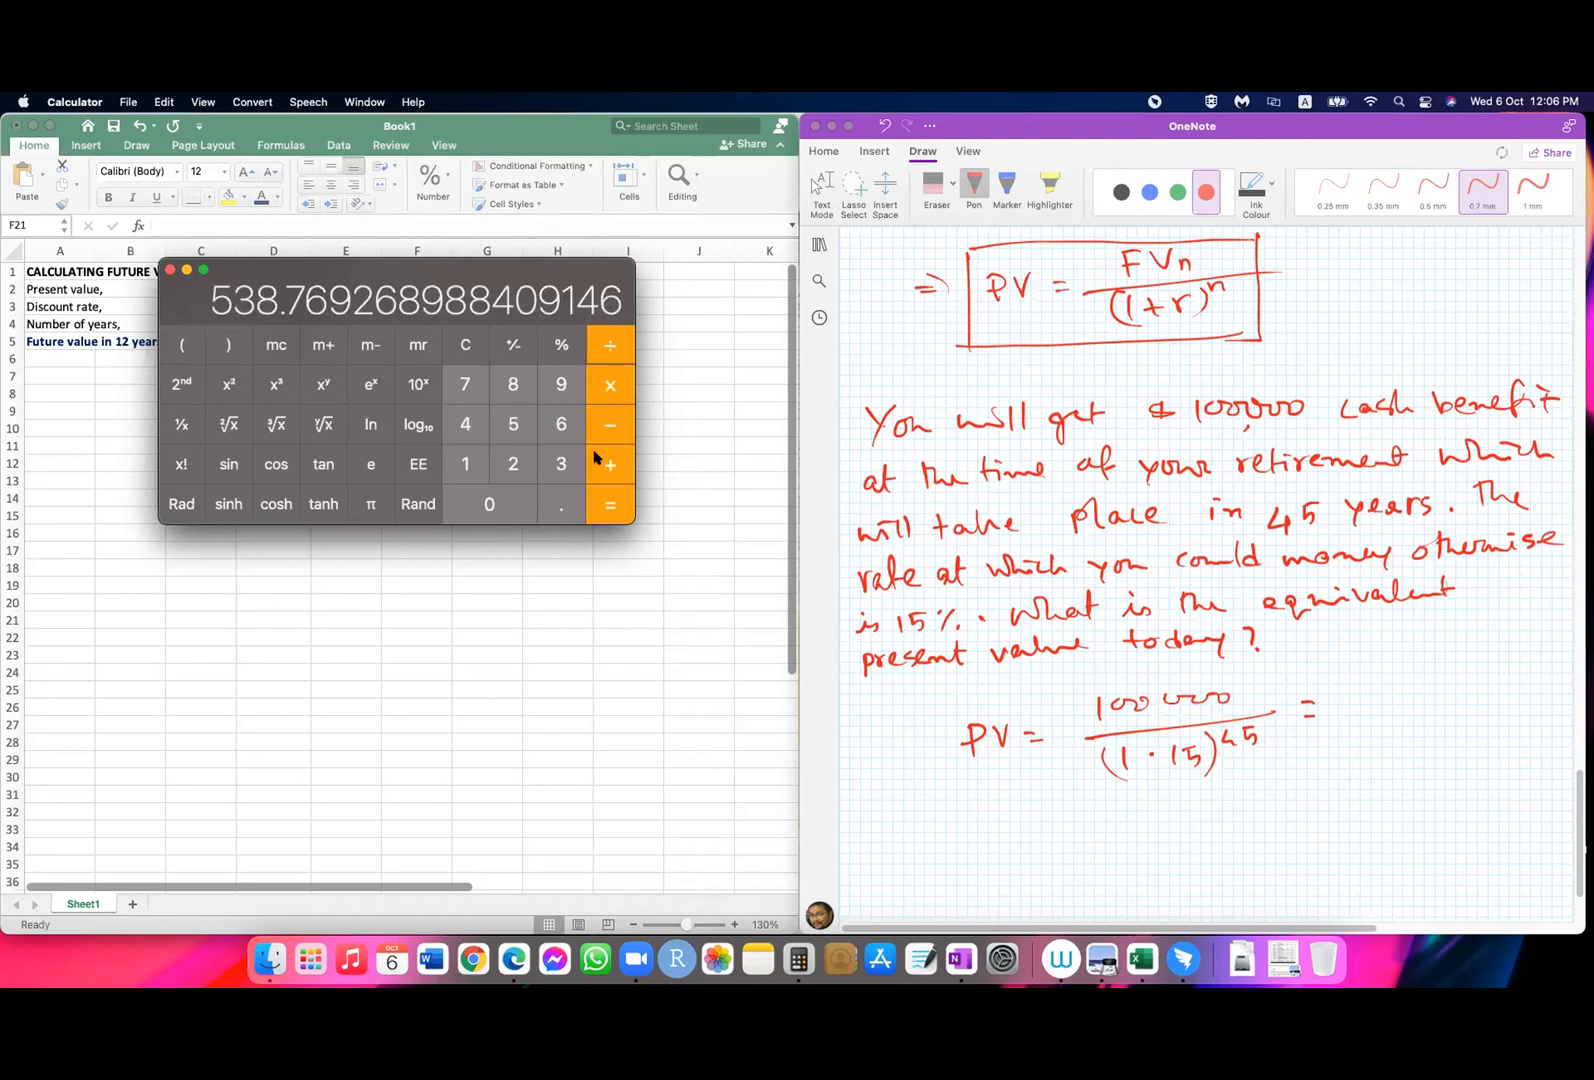
click(609, 507)
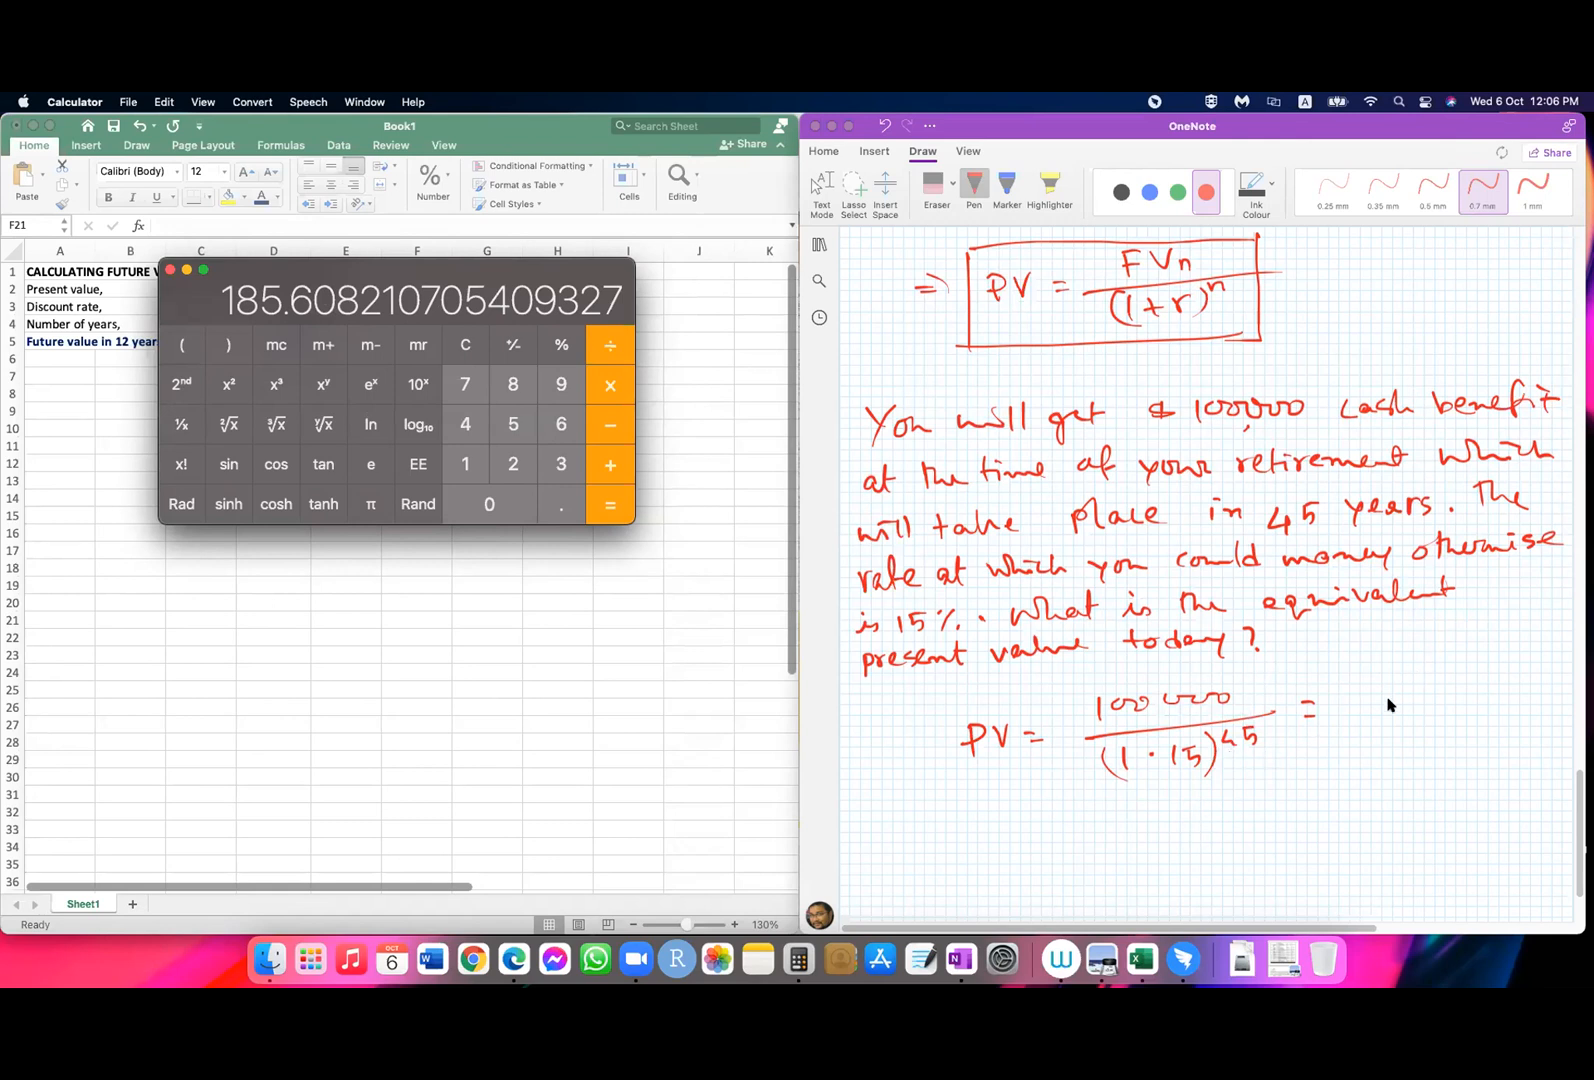
Step: Return to OneNote, handwrite 185.61 as the result of the PV calculation and underline it
click(1357, 693)
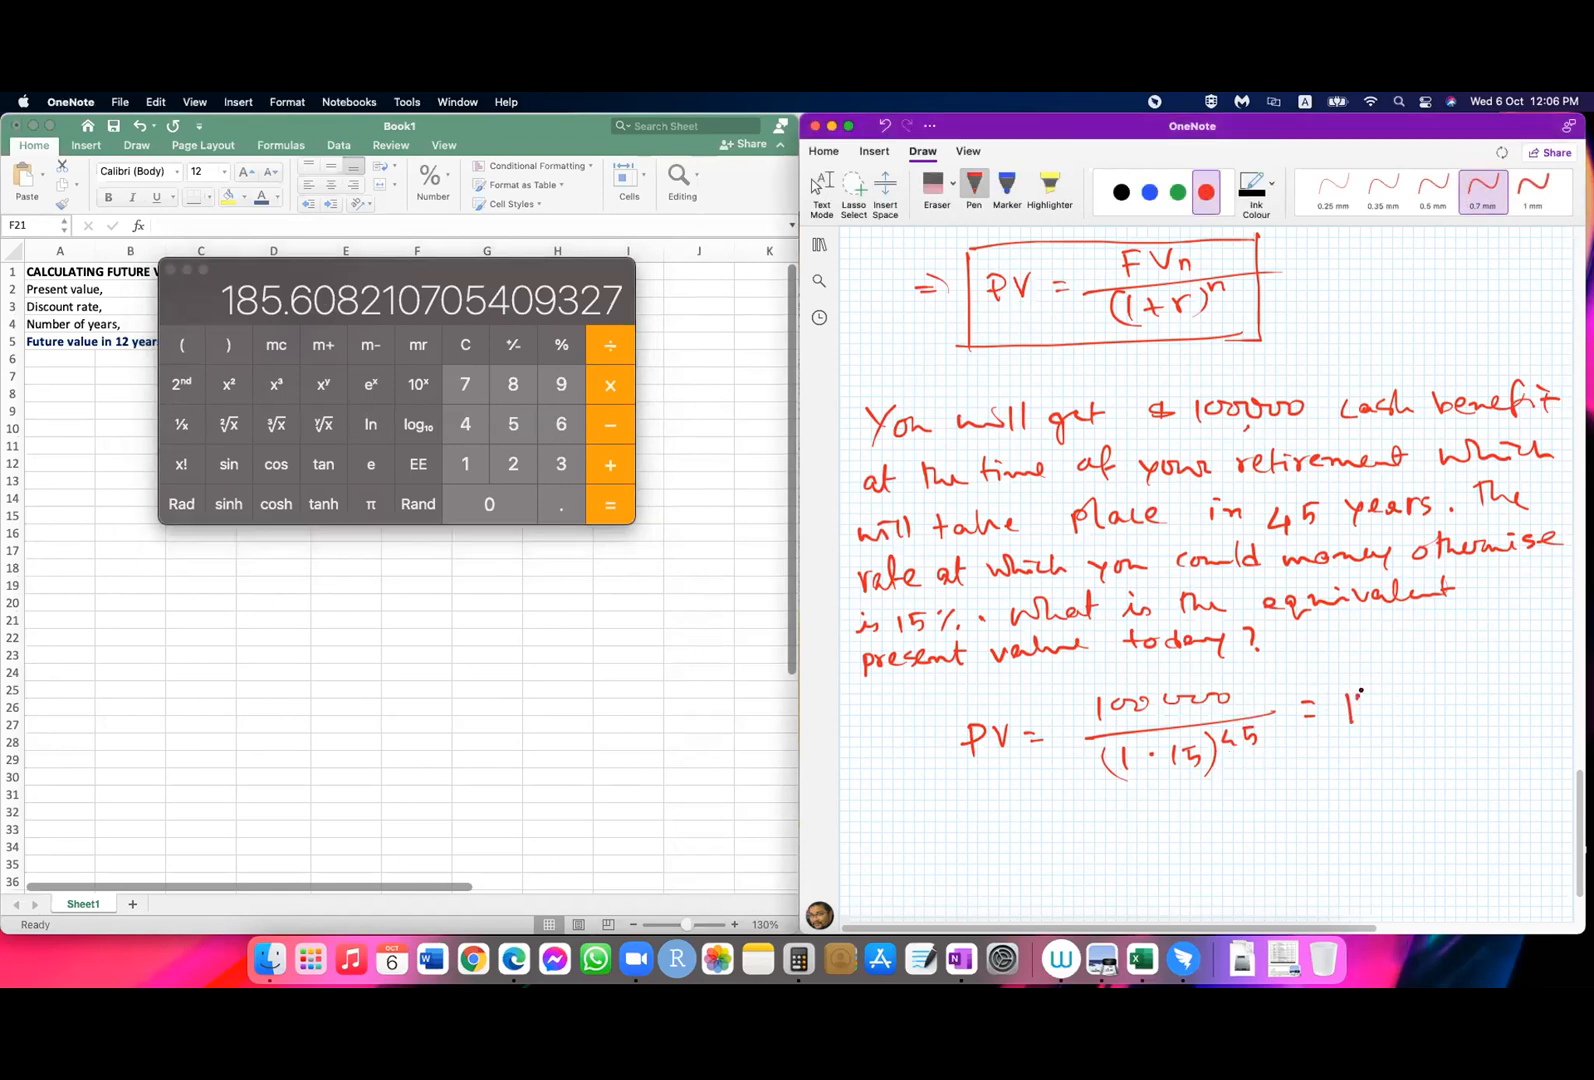
drag(1368, 694, 1362, 698)
mouse_move(1398, 695)
mouse_down()
mouse_move(1386, 716)
mouse_move(1446, 706)
mouse_move(1478, 728)
mouse_up()
drag(1372, 762, 1455, 745)
click(821, 192)
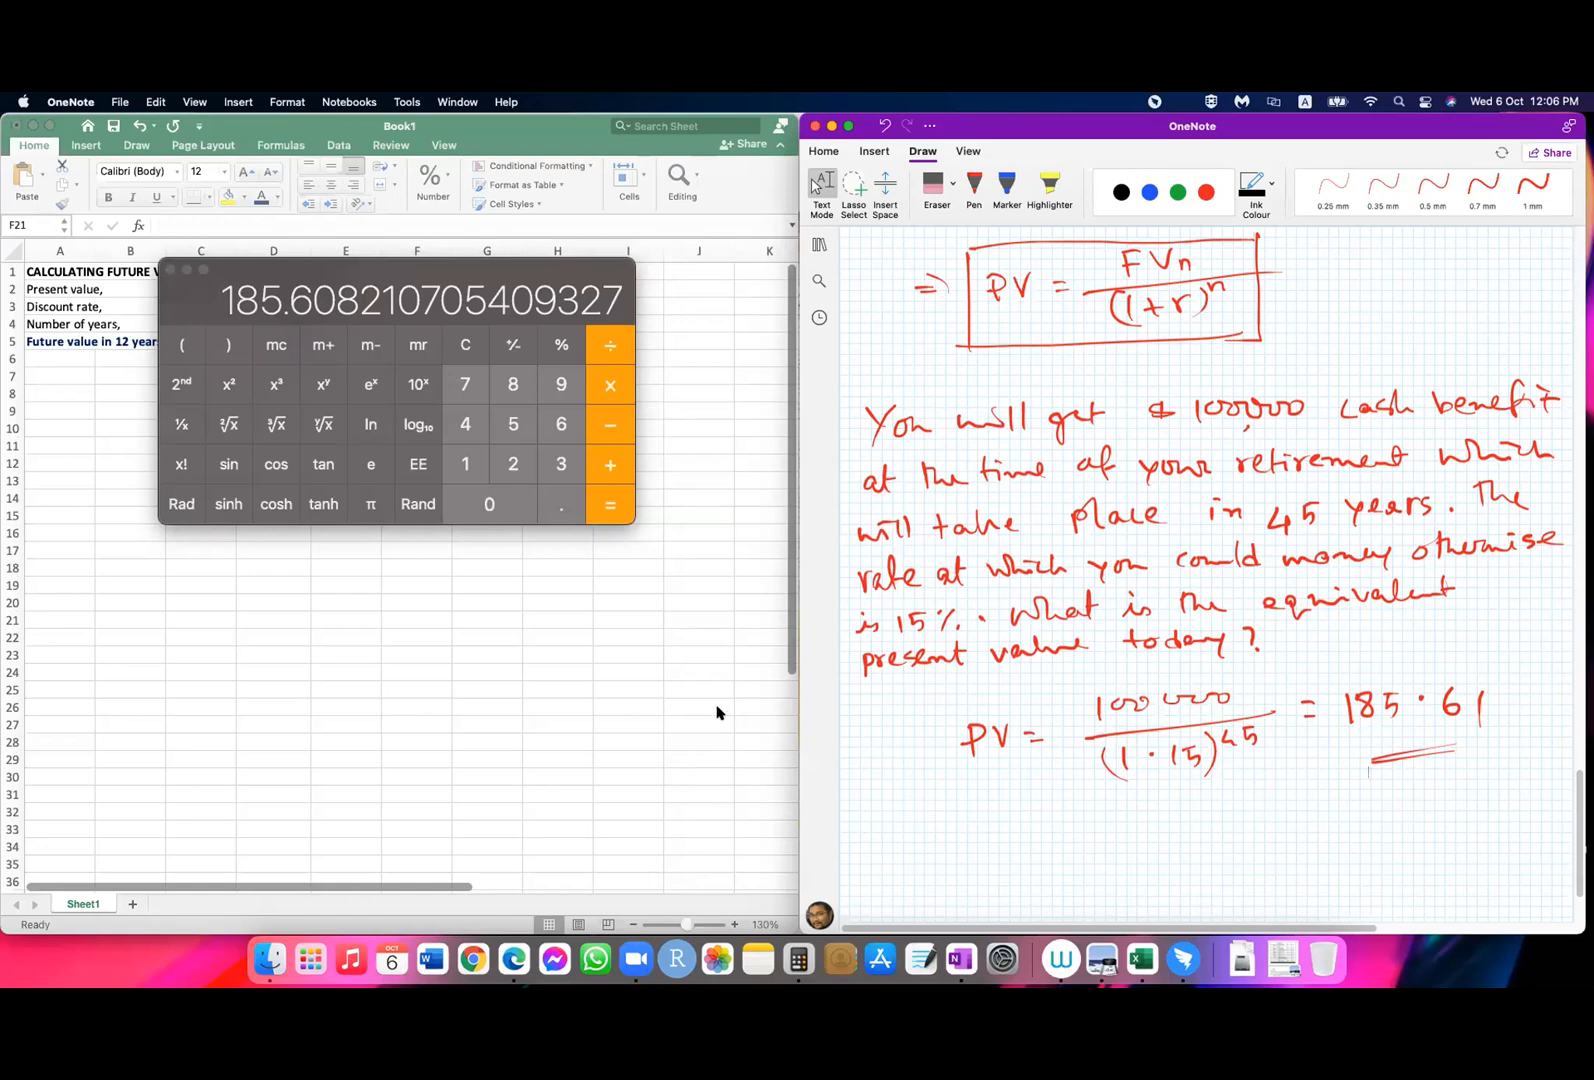
Step: Switch to Excel and copy the future value block A1:D5 to the range starting at A8
click(299, 589)
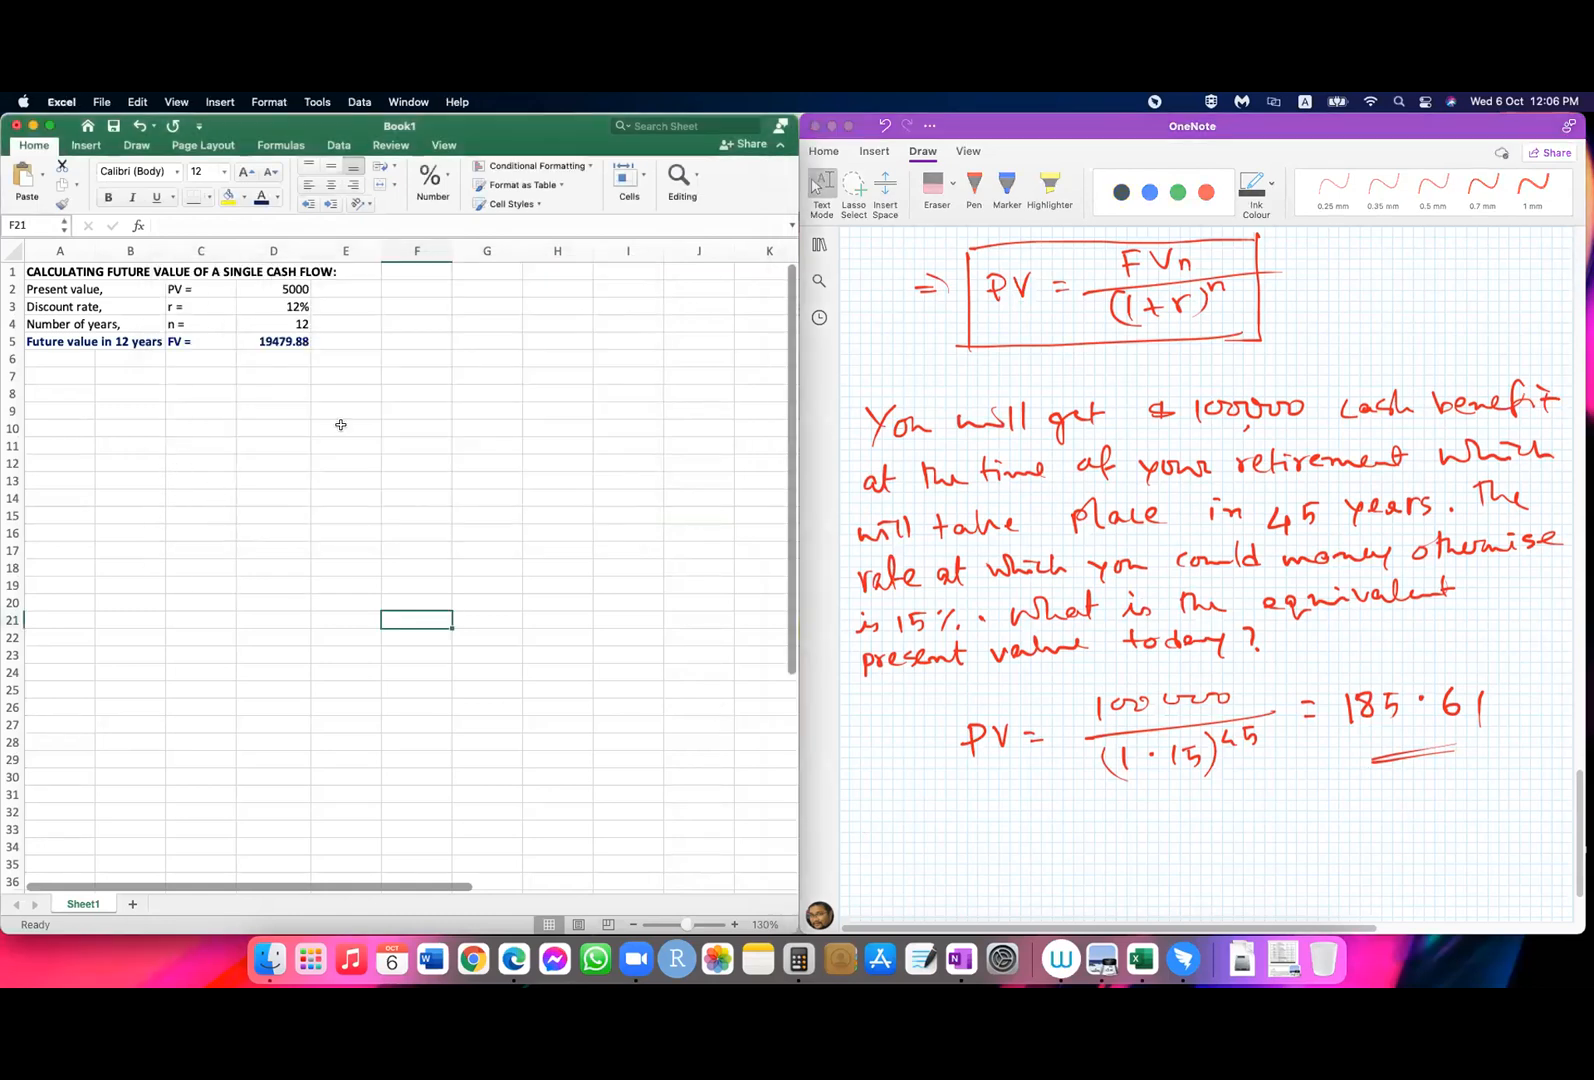
drag(31, 271, 228, 340)
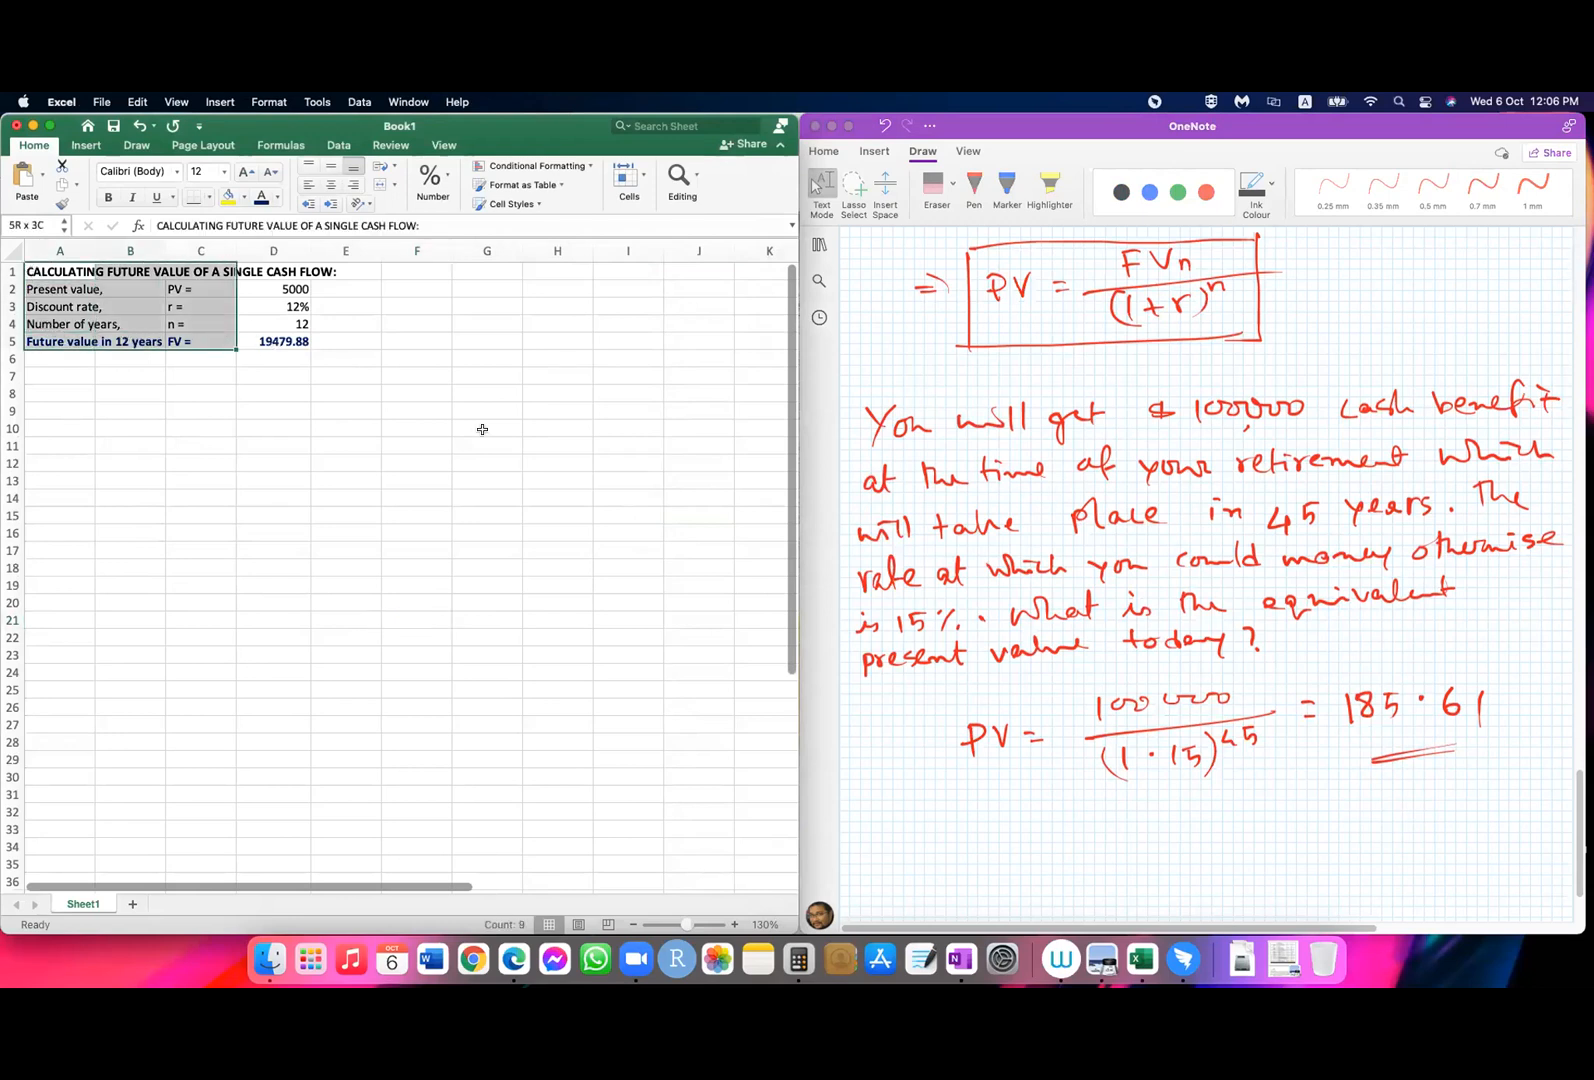
key(shift+Right)
key(super+c)
click(66, 392)
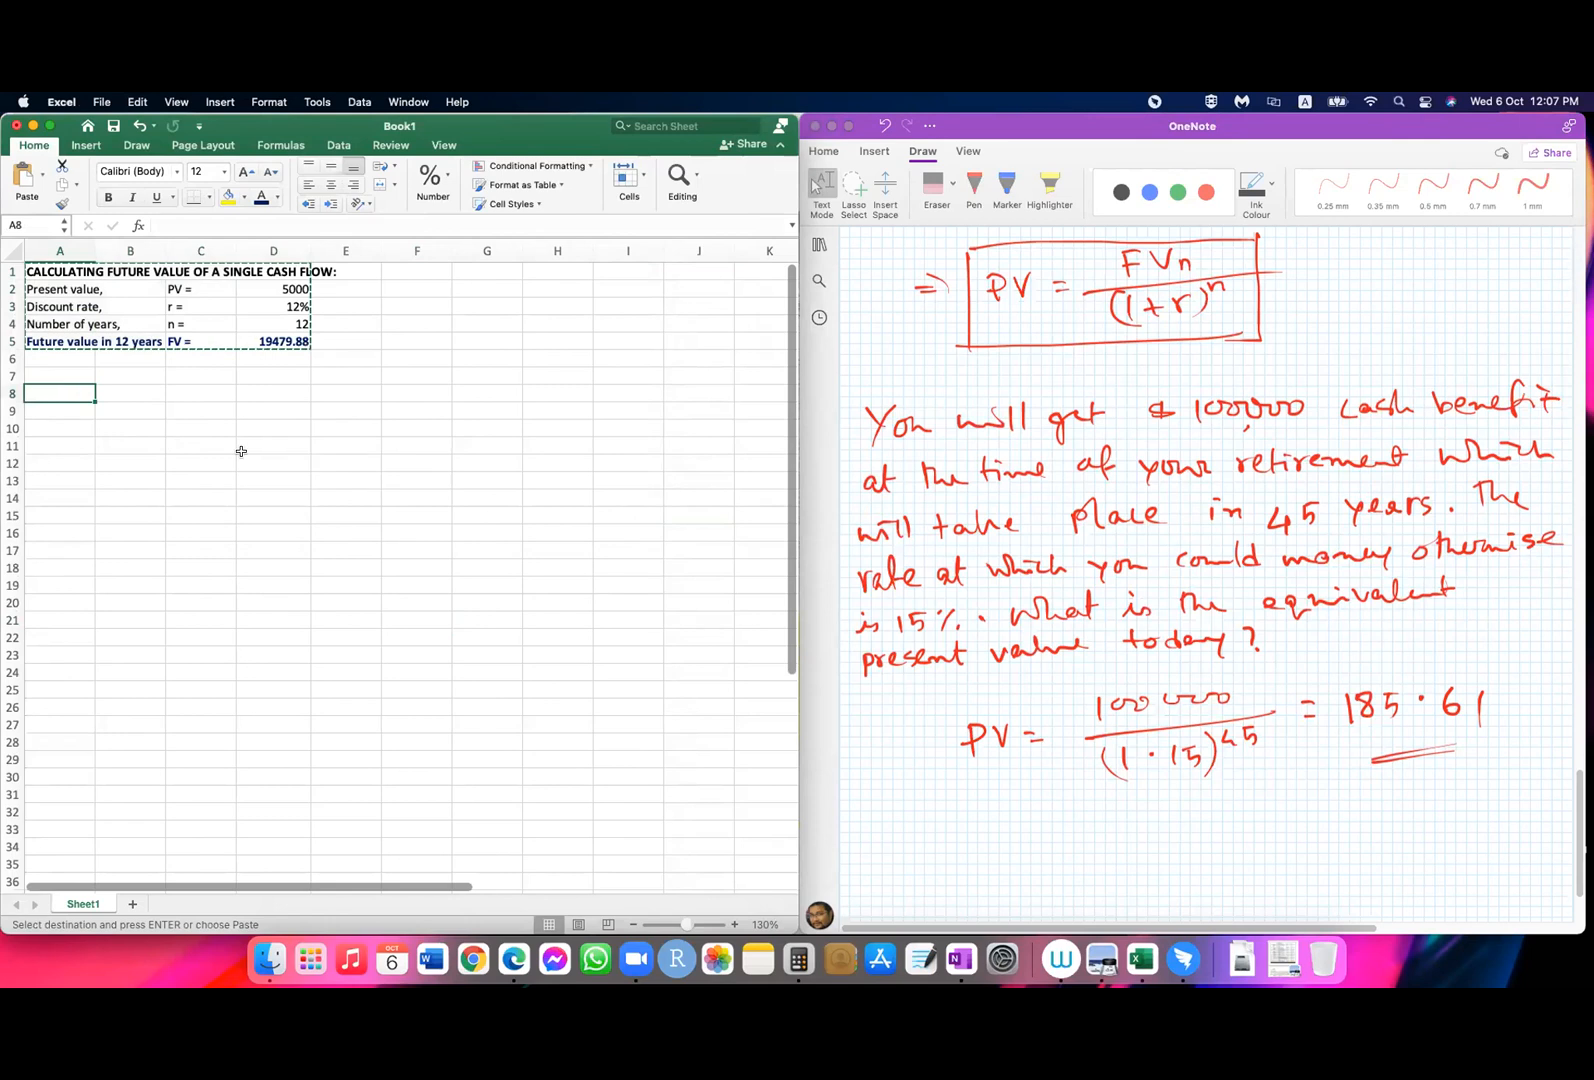
key(super+v)
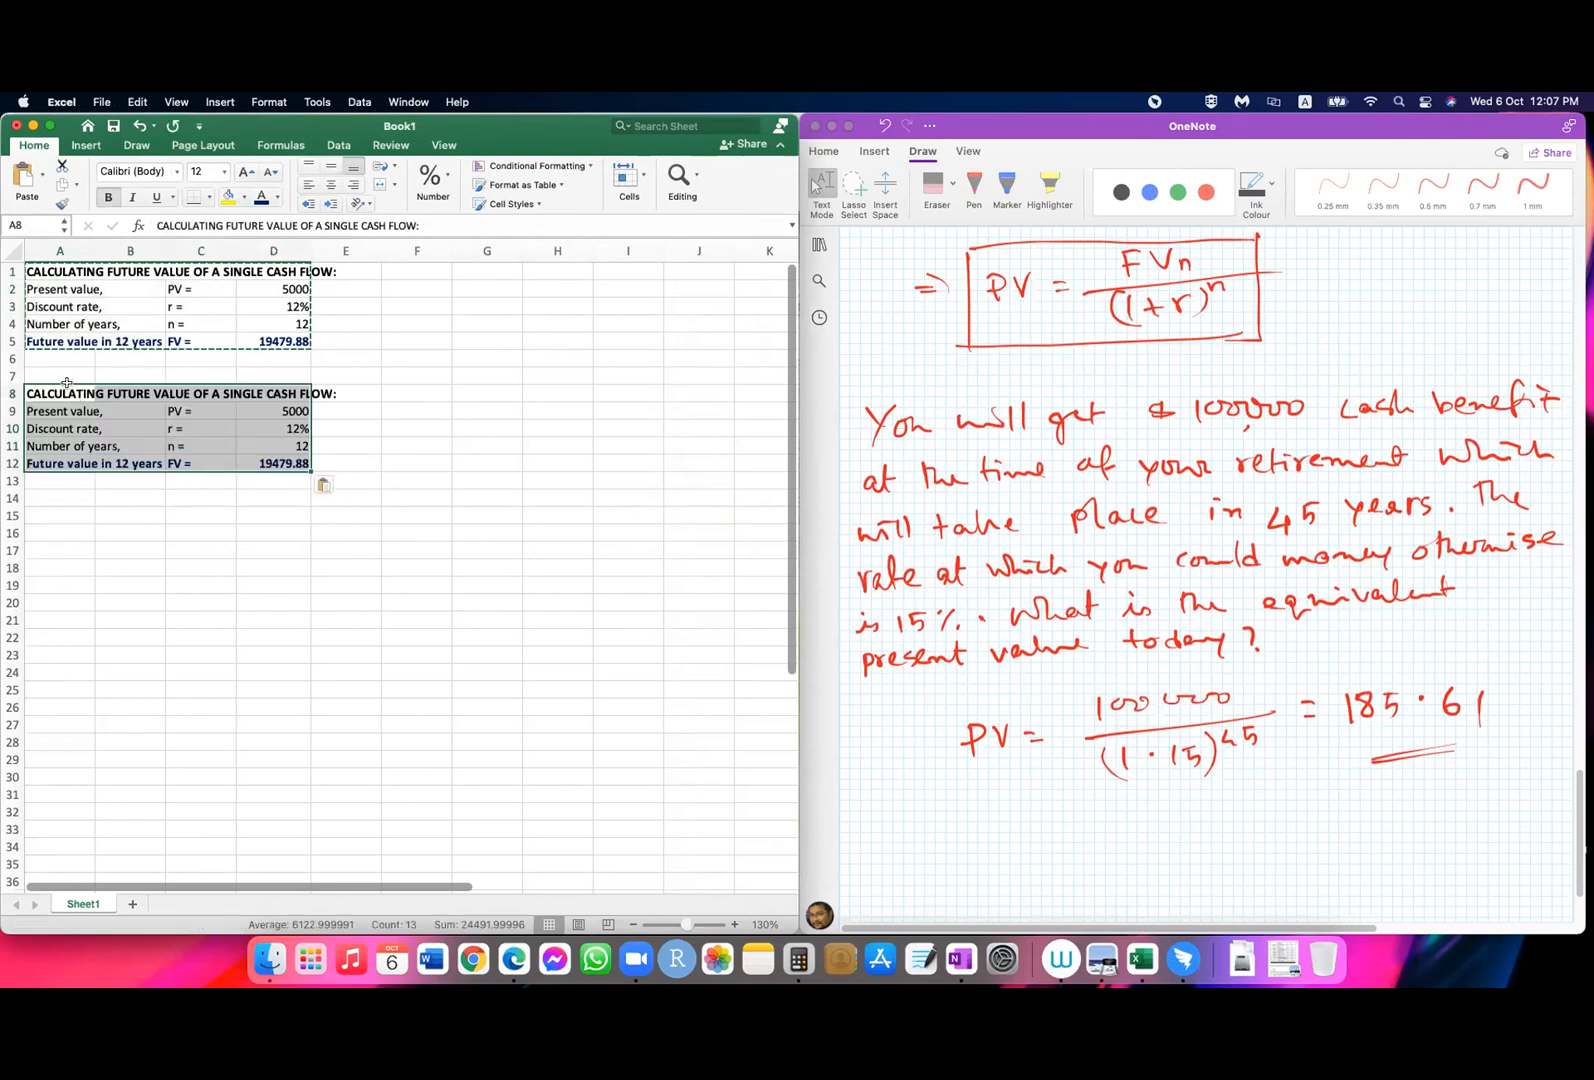
Step: Change the heading in A8 to "CALCULATING PRESENT VALUE OF A SINGLE CASH FLOW:"
click(66, 390)
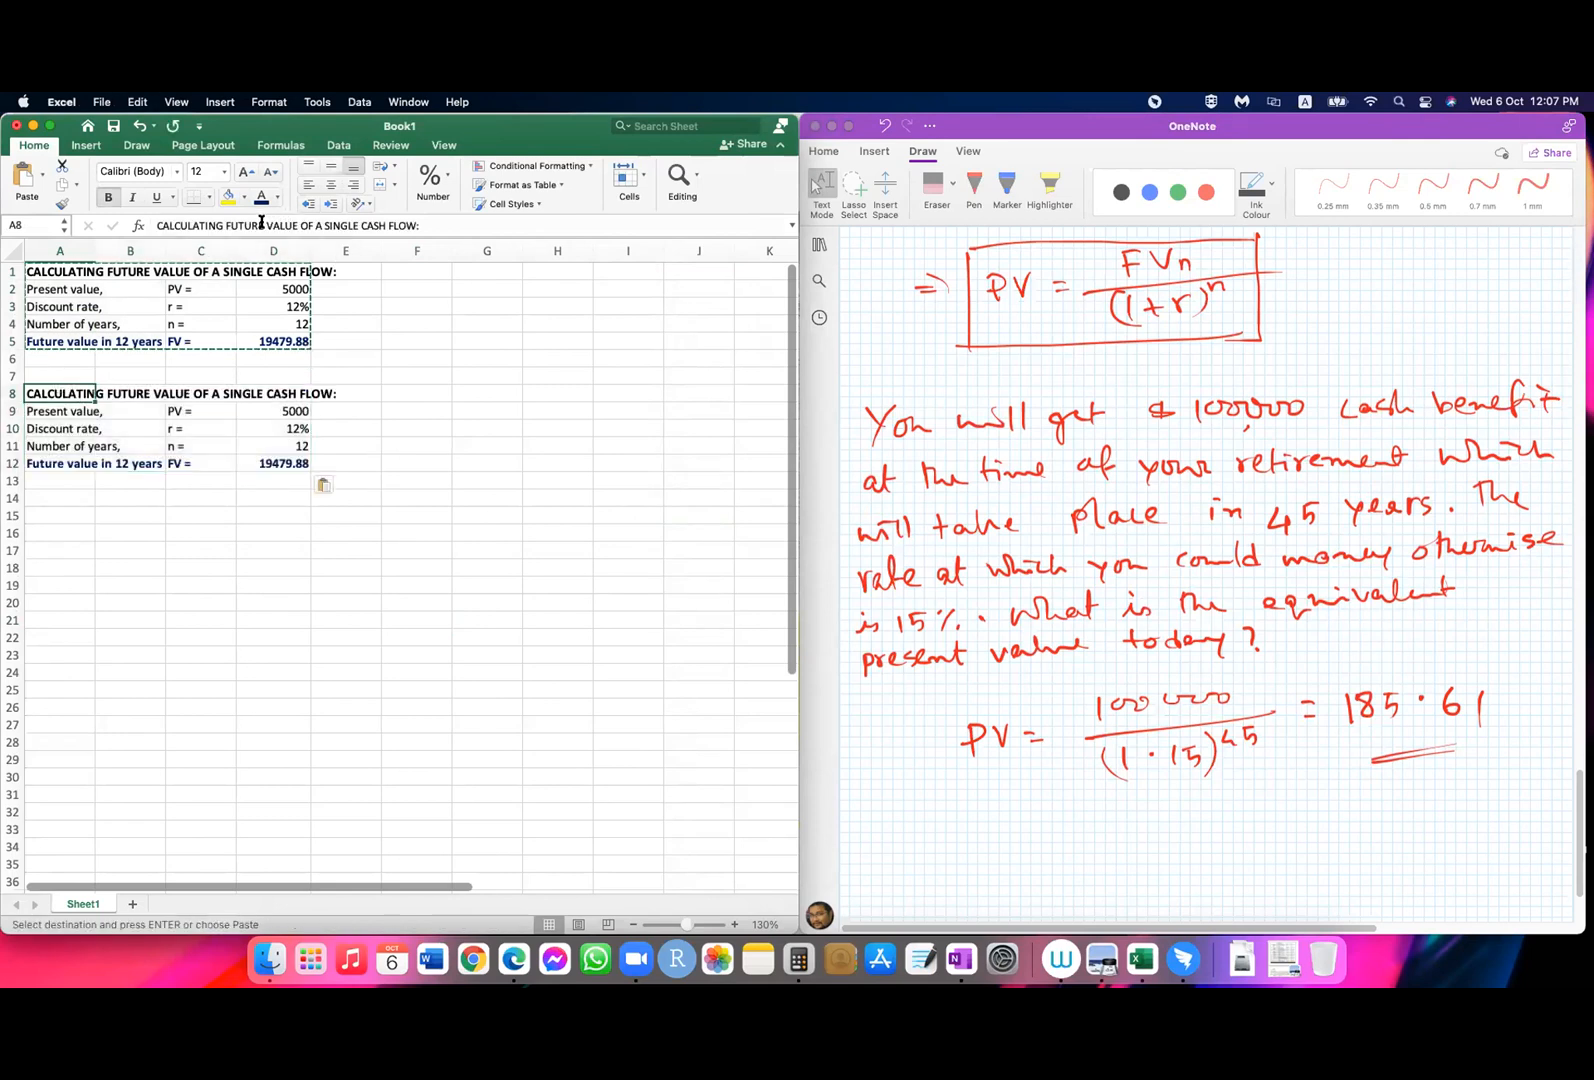
drag(229, 222, 265, 225)
text(PRESENT)
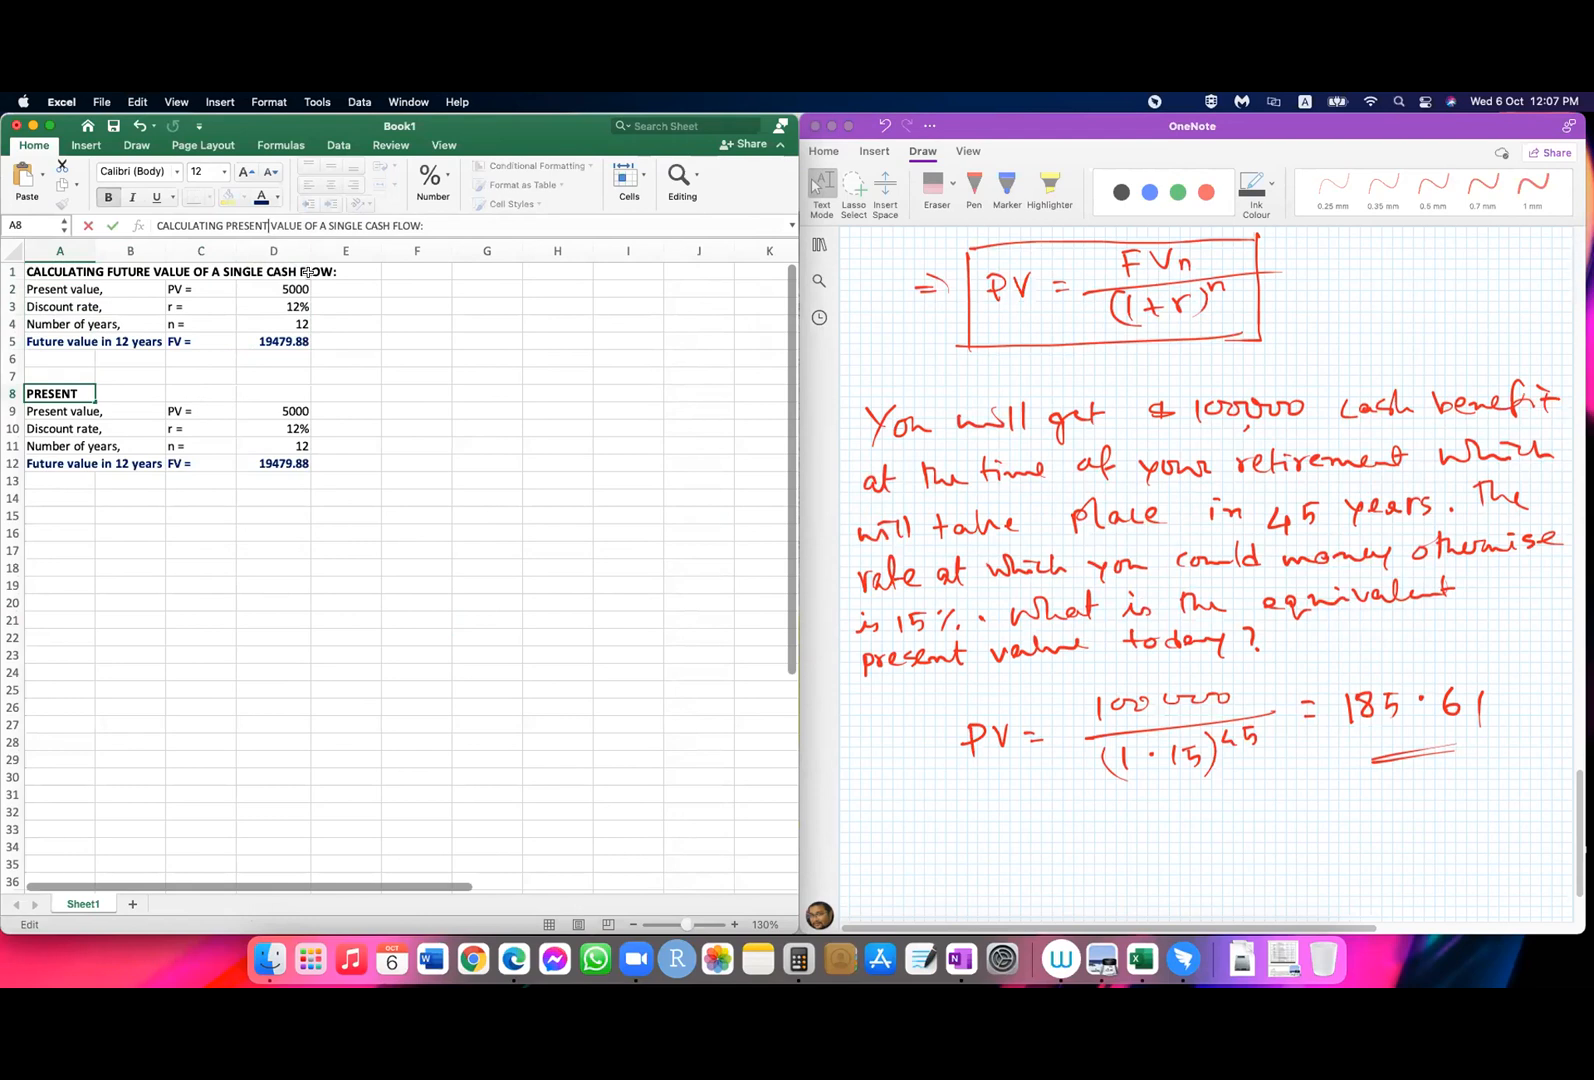
key(Return)
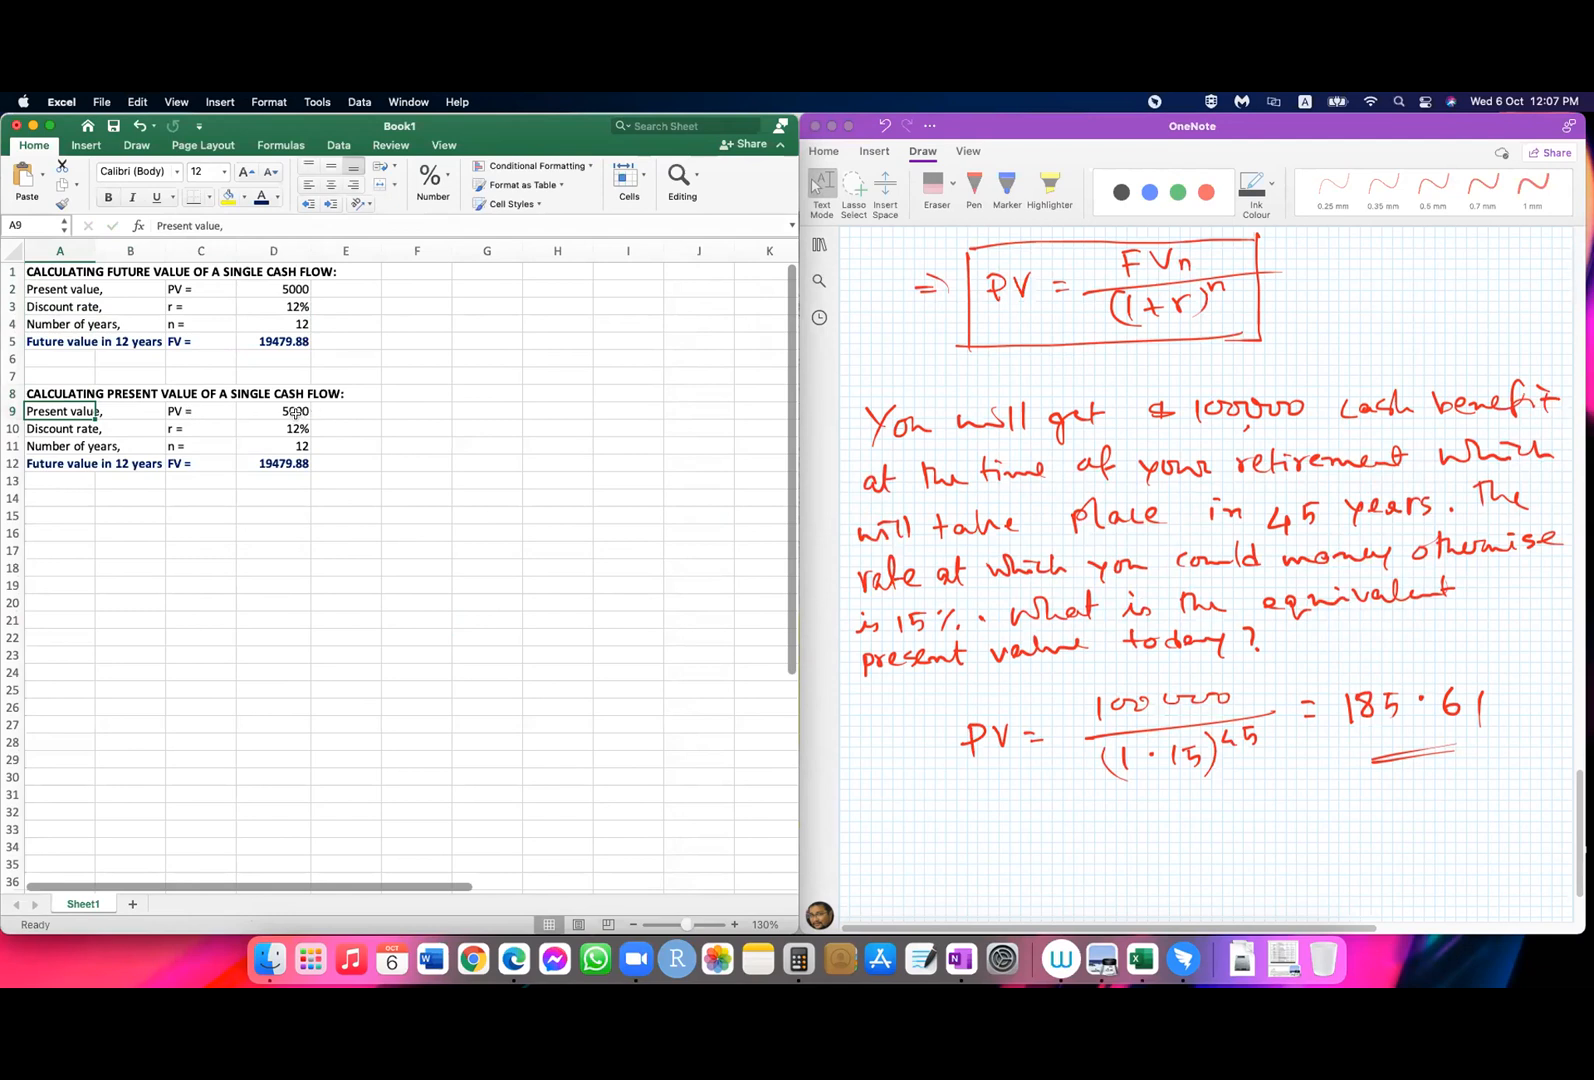
Step: Copy the "Future value in 12 years" label from A12 to A9, matching the destination formatting
click(48, 462)
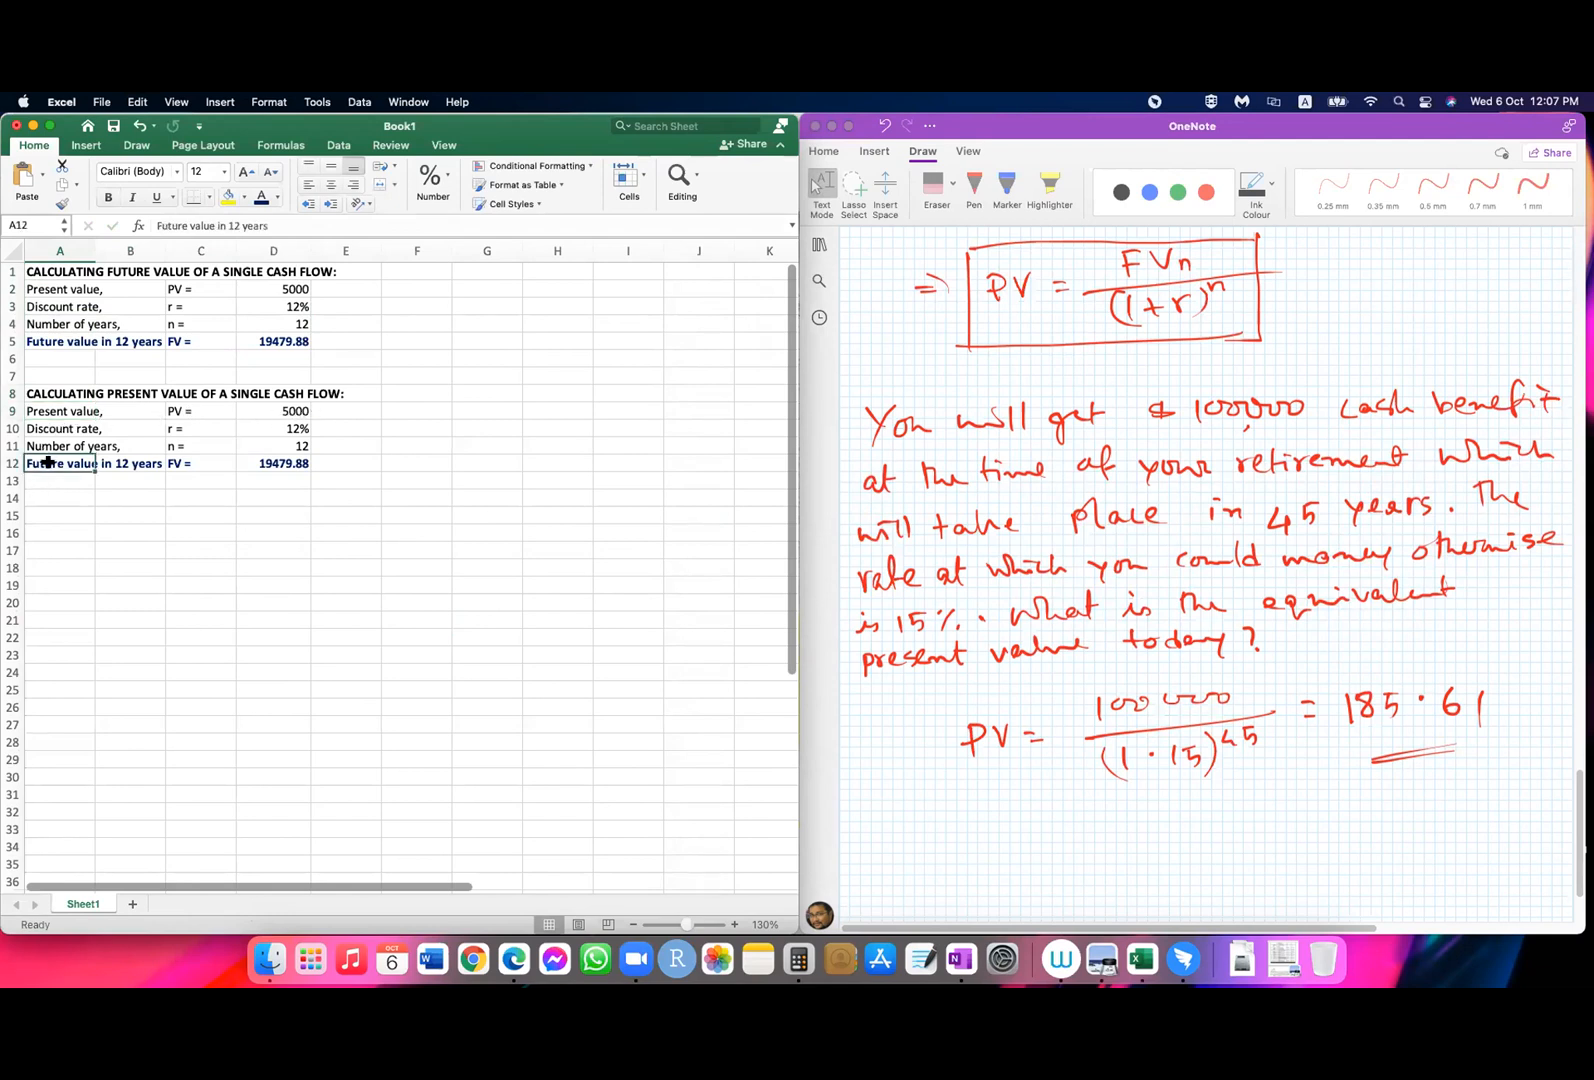
key(super+c)
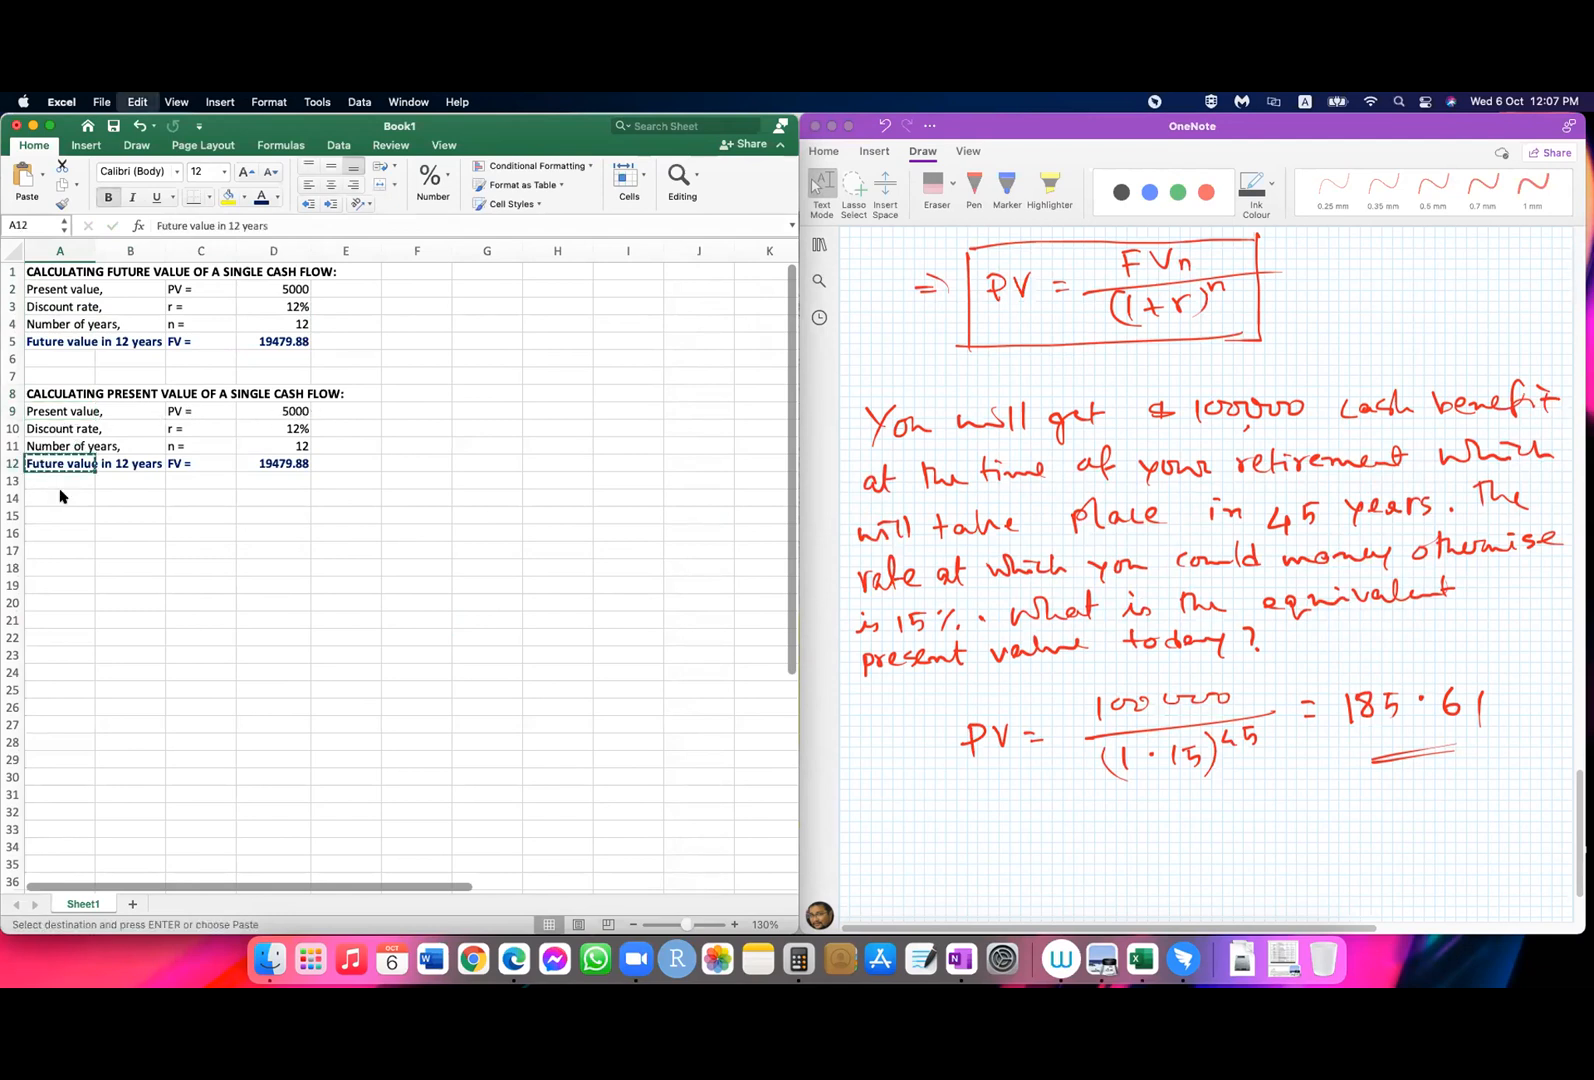
click(50, 411)
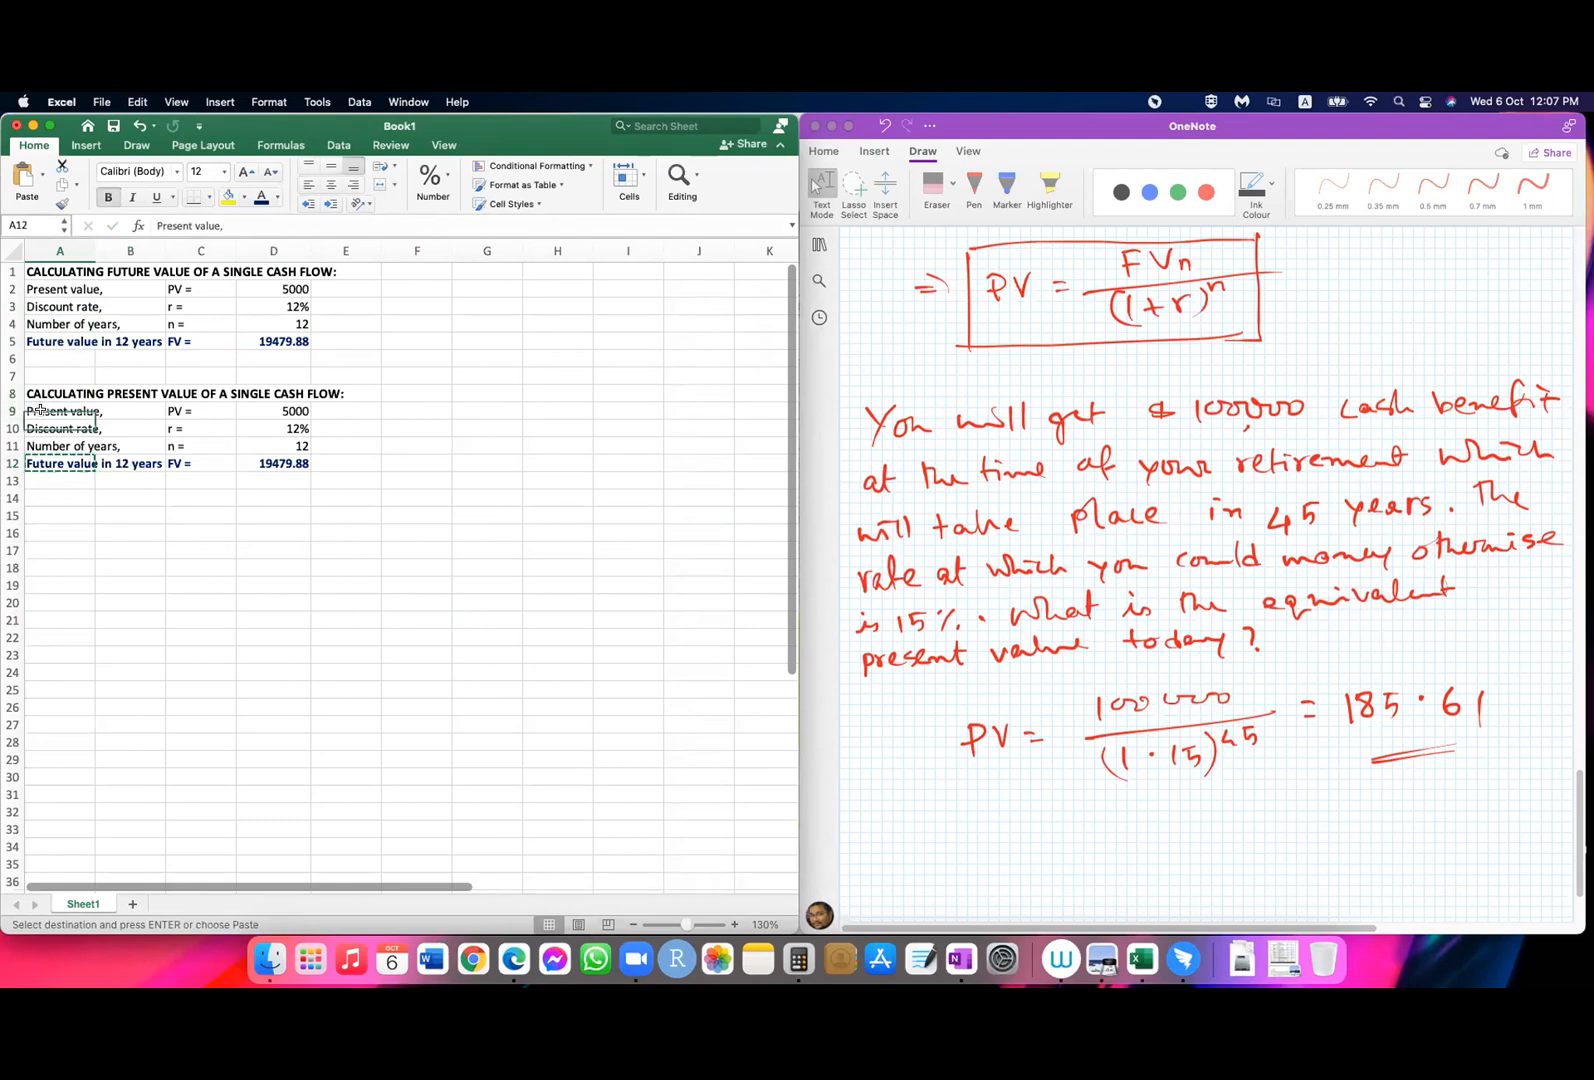
key(super+v)
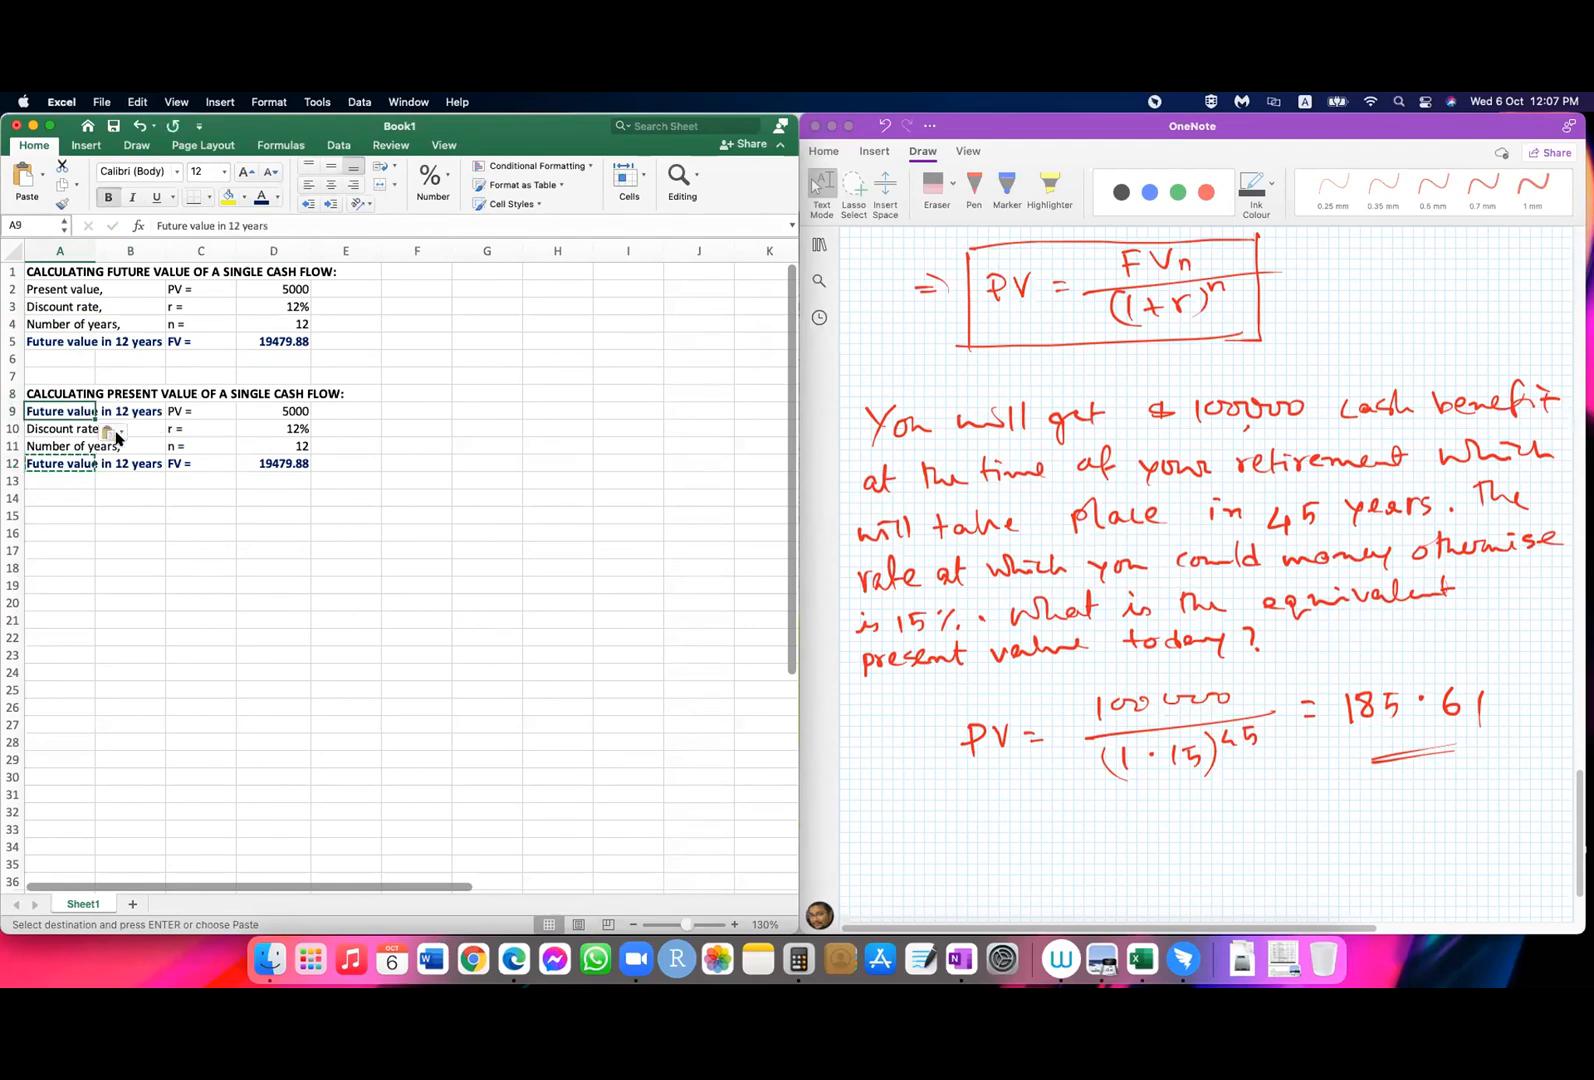
click(114, 432)
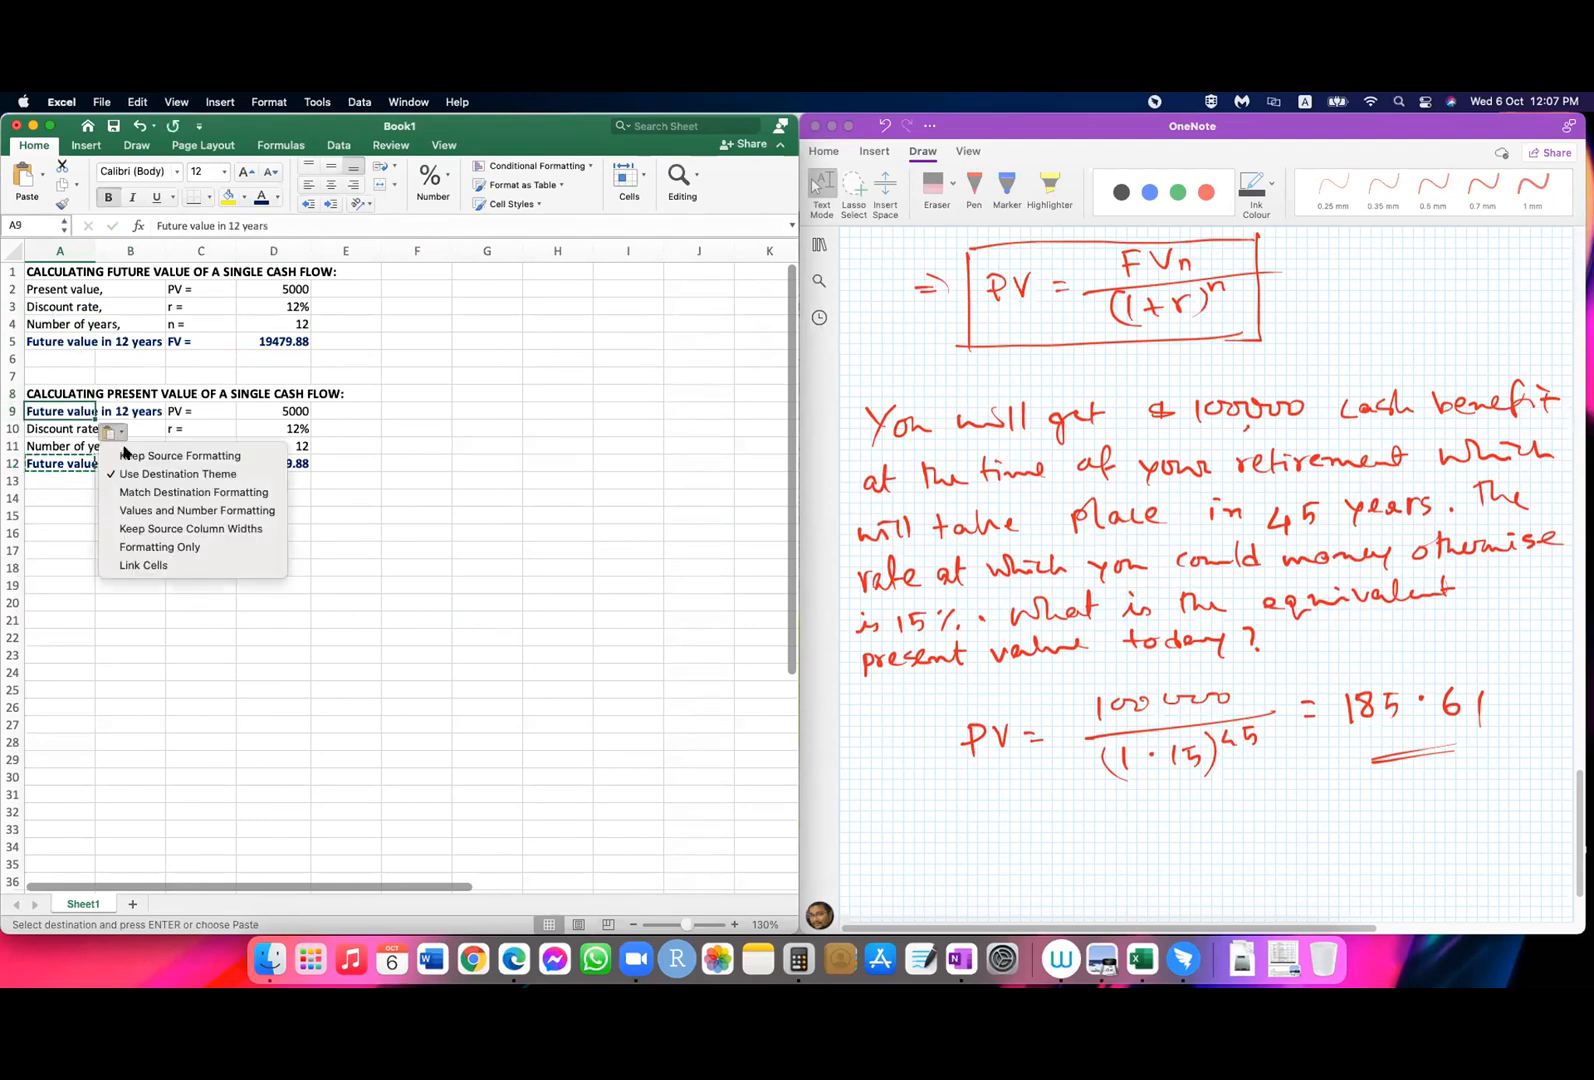
click(162, 492)
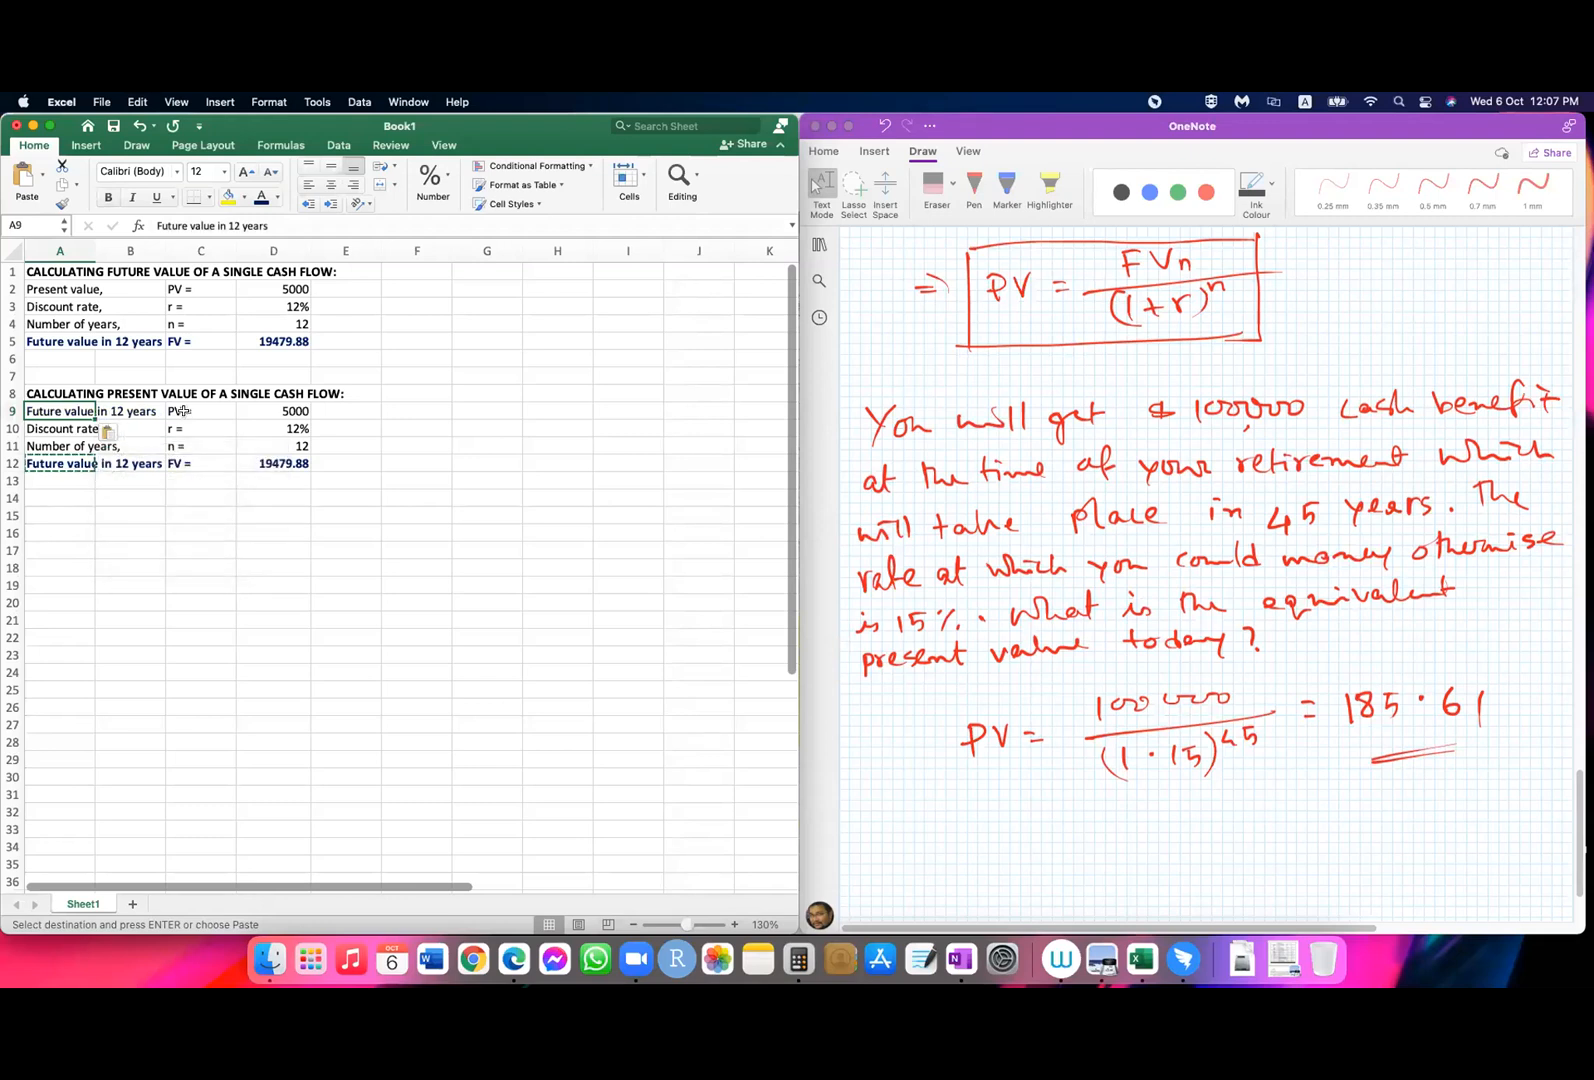
Step: Change the symbol label in C9 to "FV ="
double_click(174, 411)
key(BackSpace)
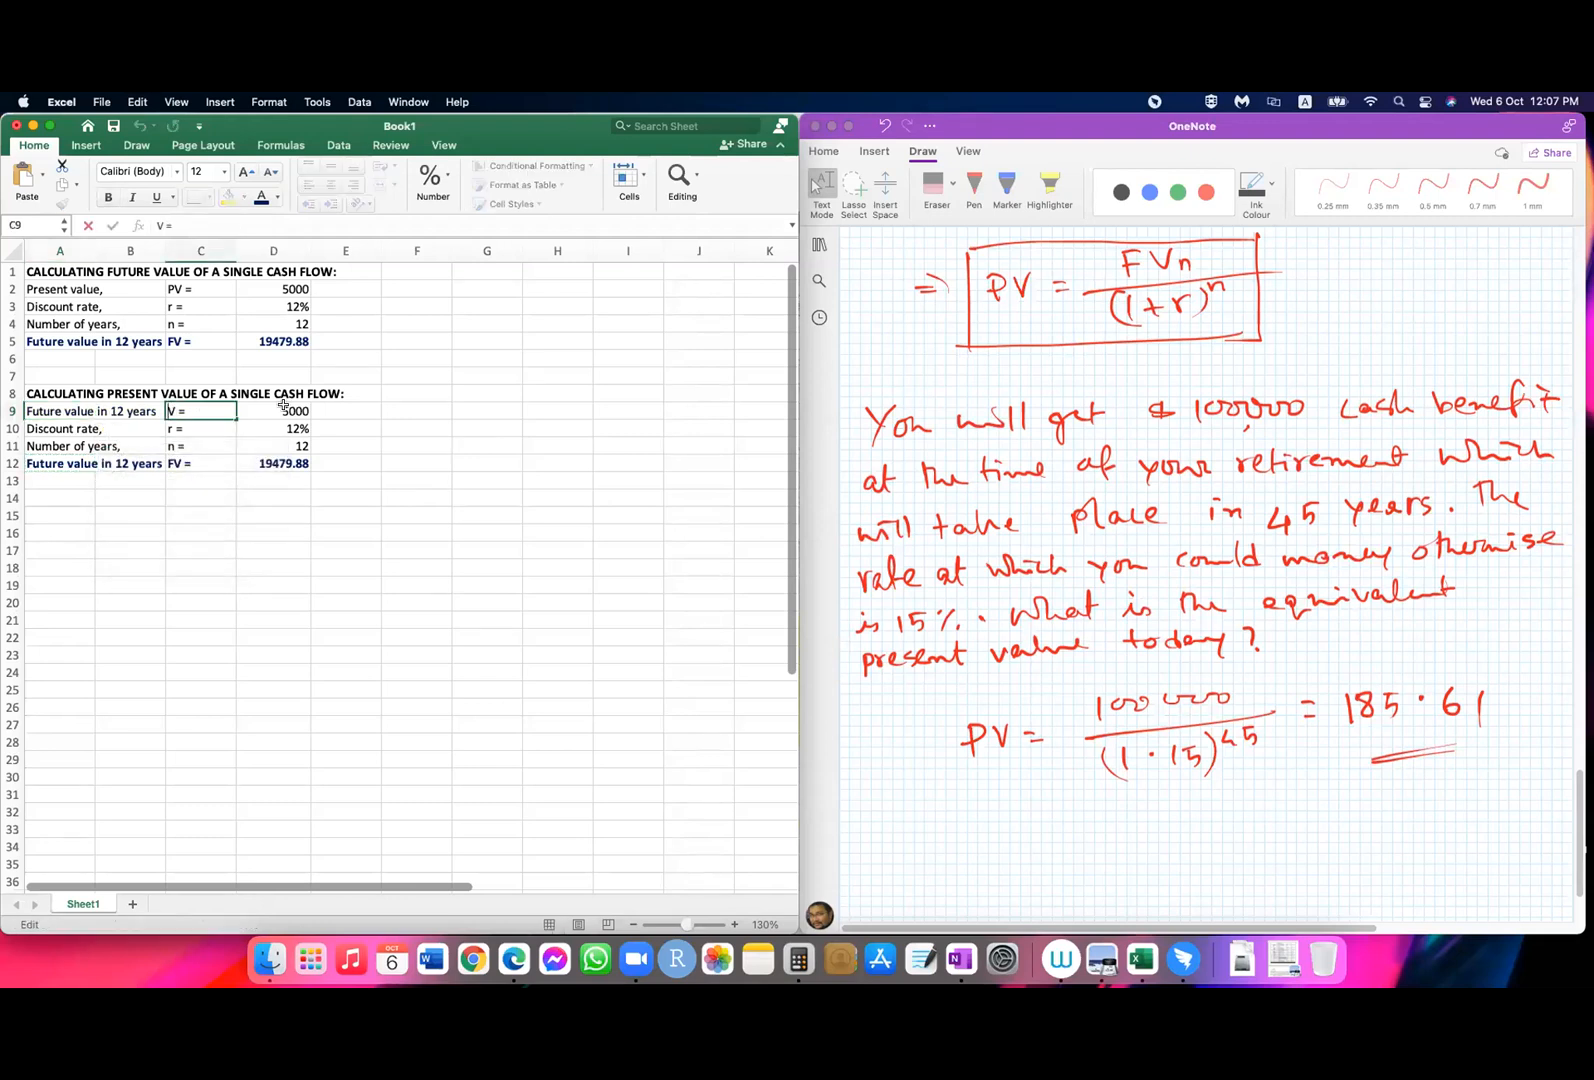
text(F)
key(Return)
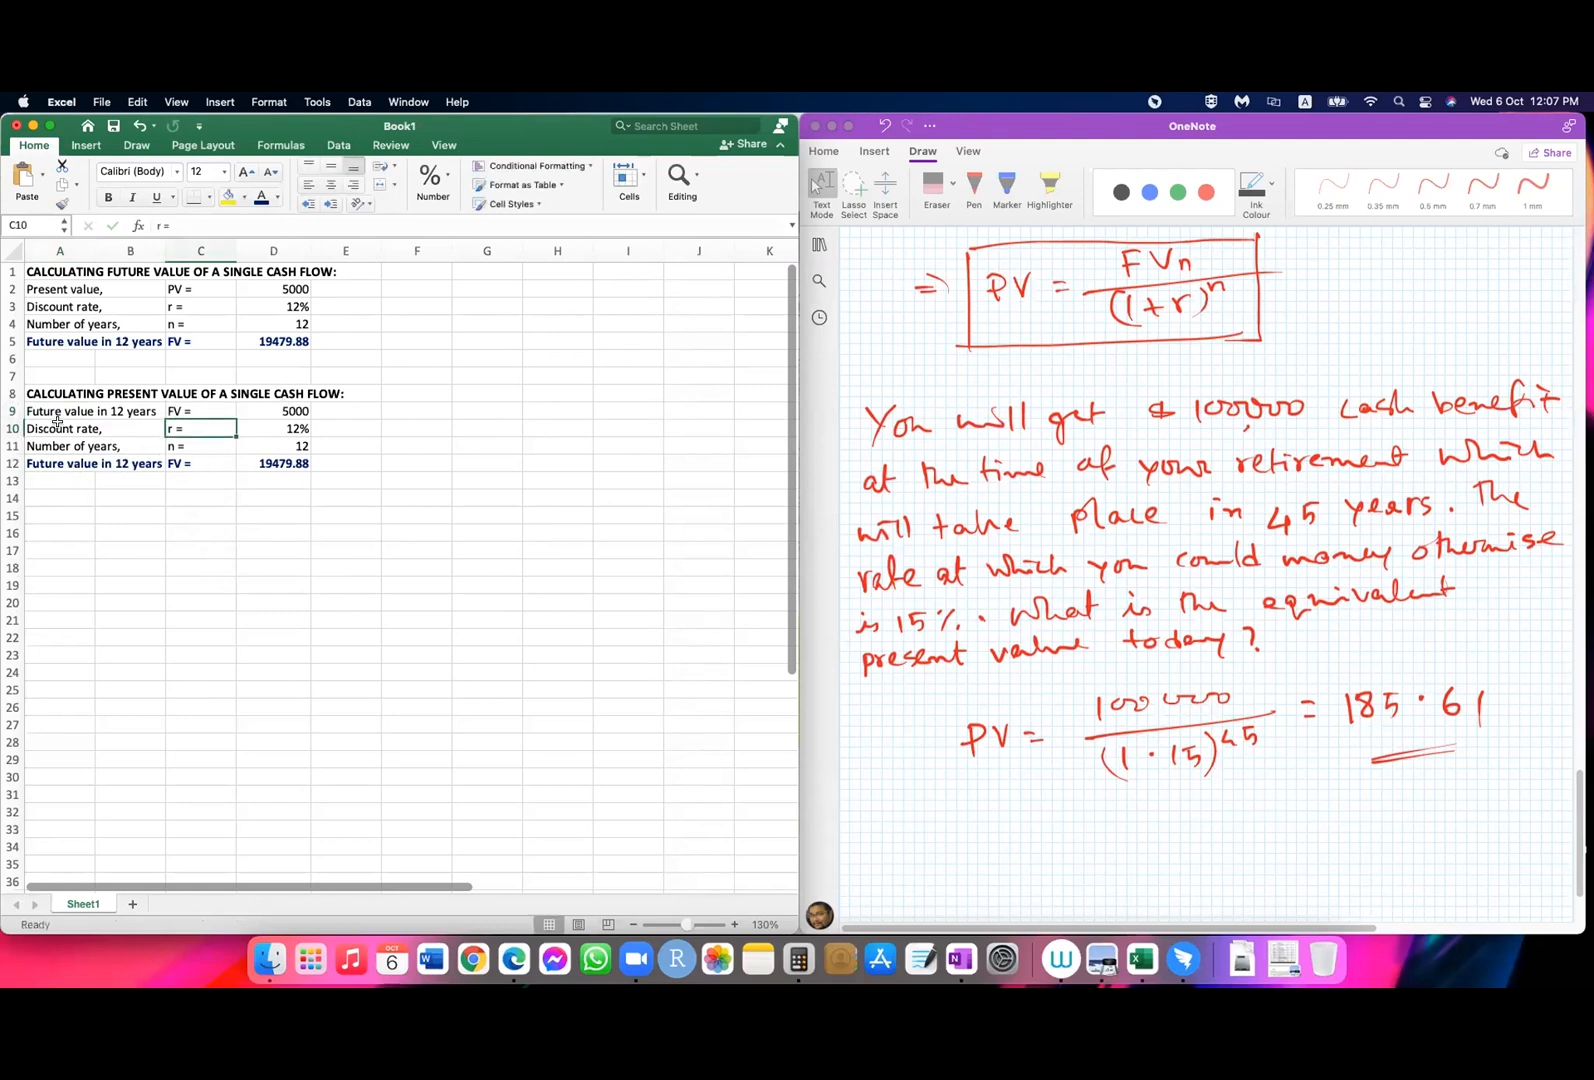
Step: Change the result row's labels to "Present value" in A12 and "PV =" in C12
click(41, 463)
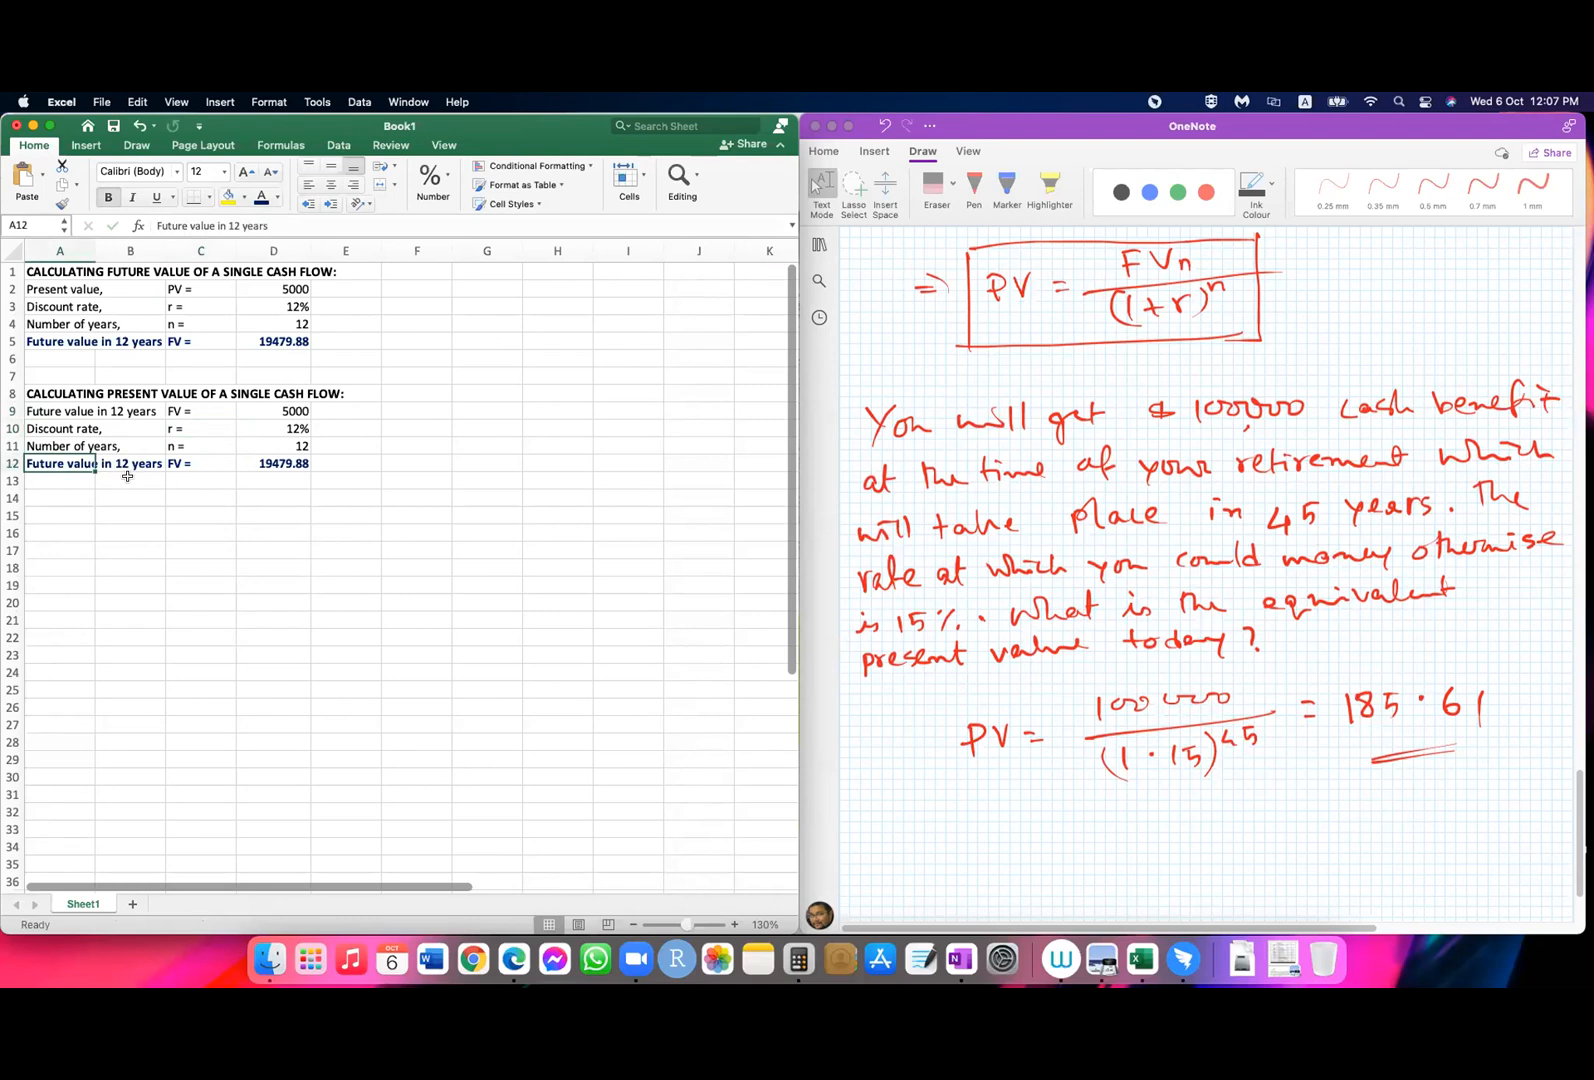
text(Present value)
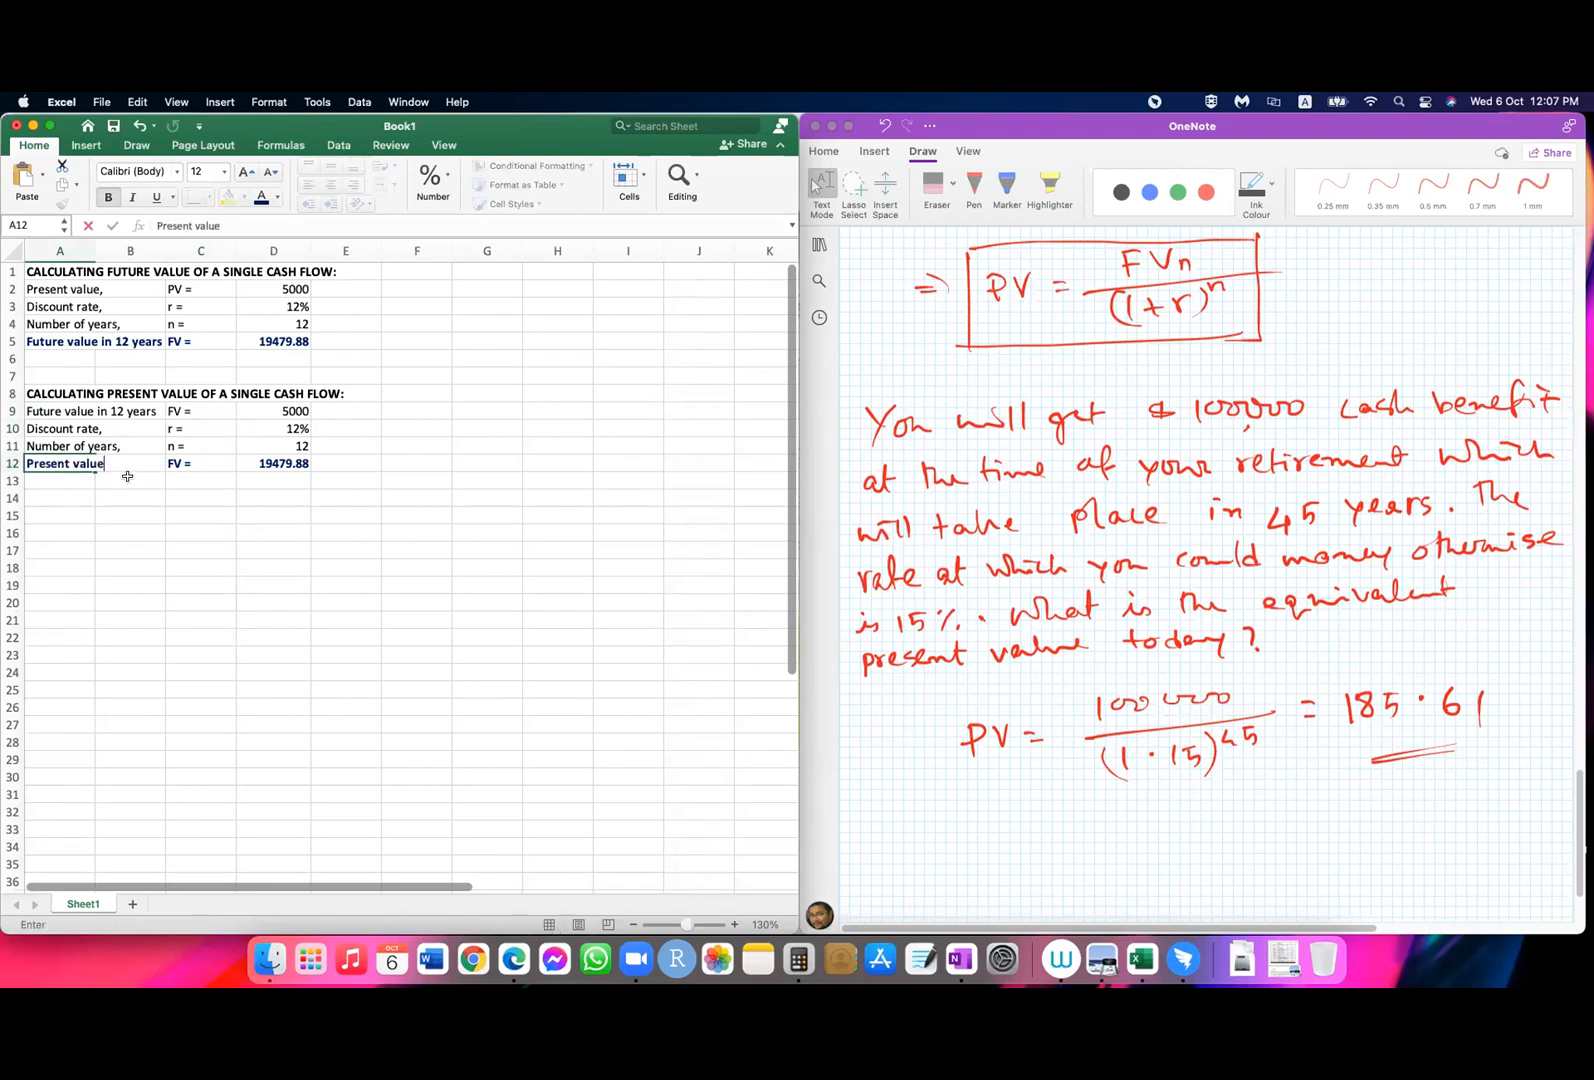
key(Return)
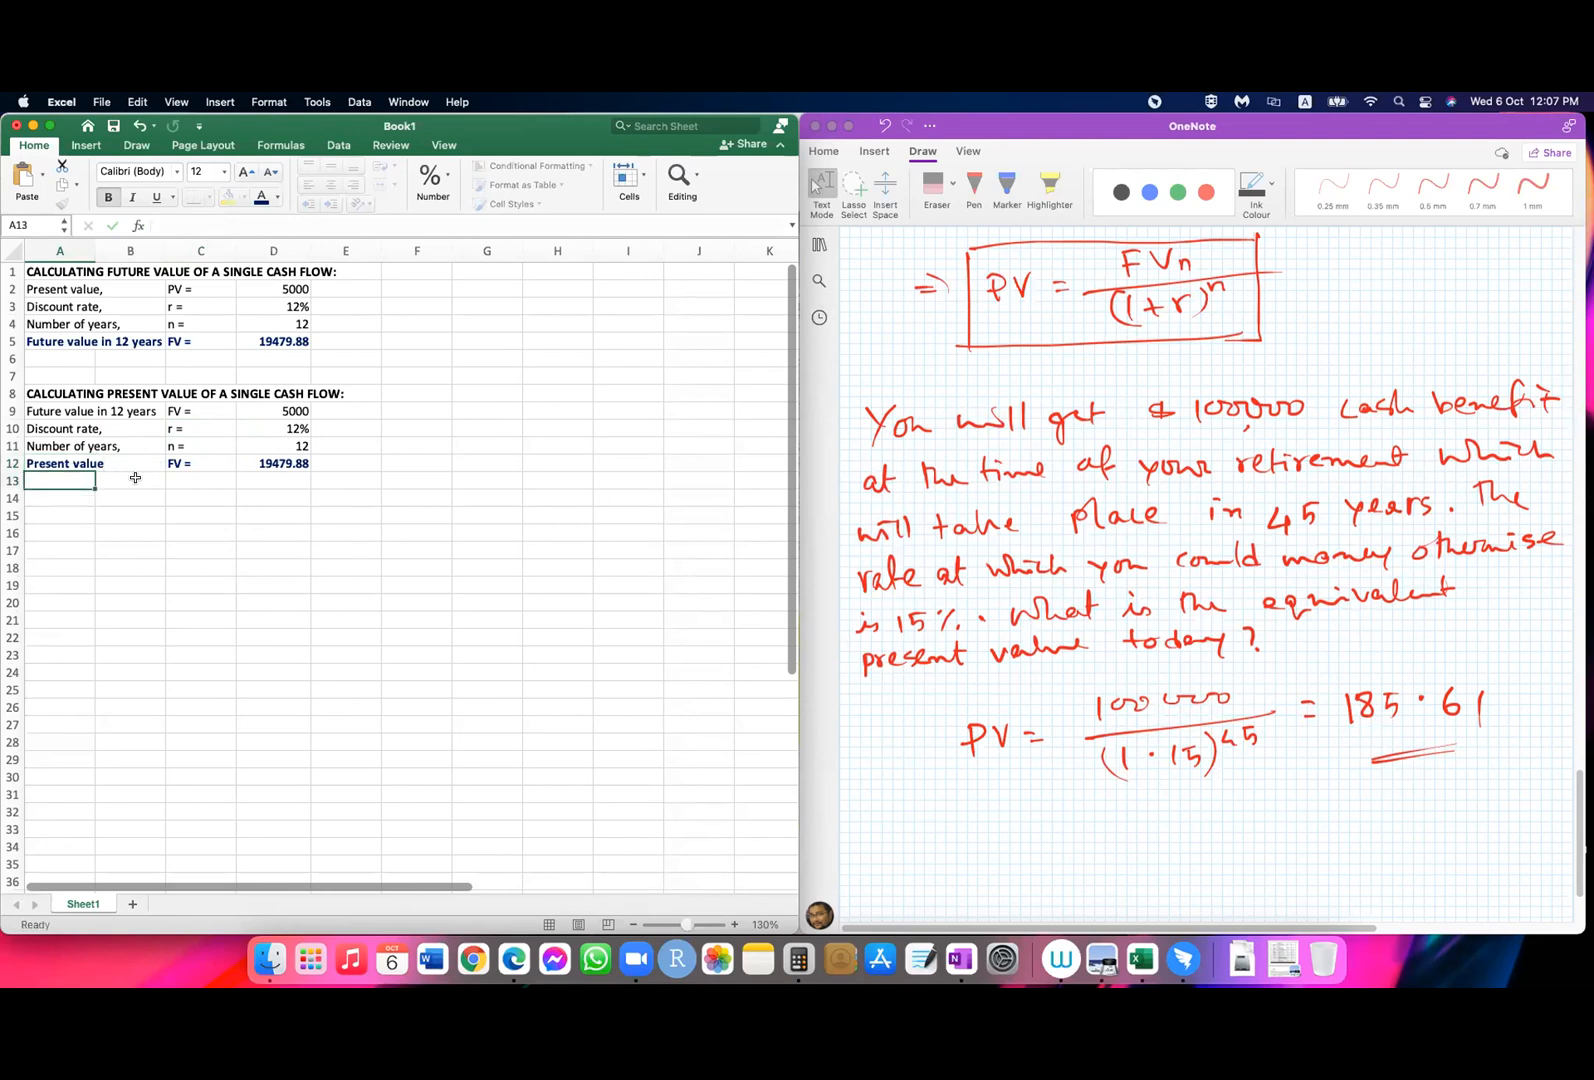
double_click(168, 464)
key(BackSpace)
text(P)
key(Return)
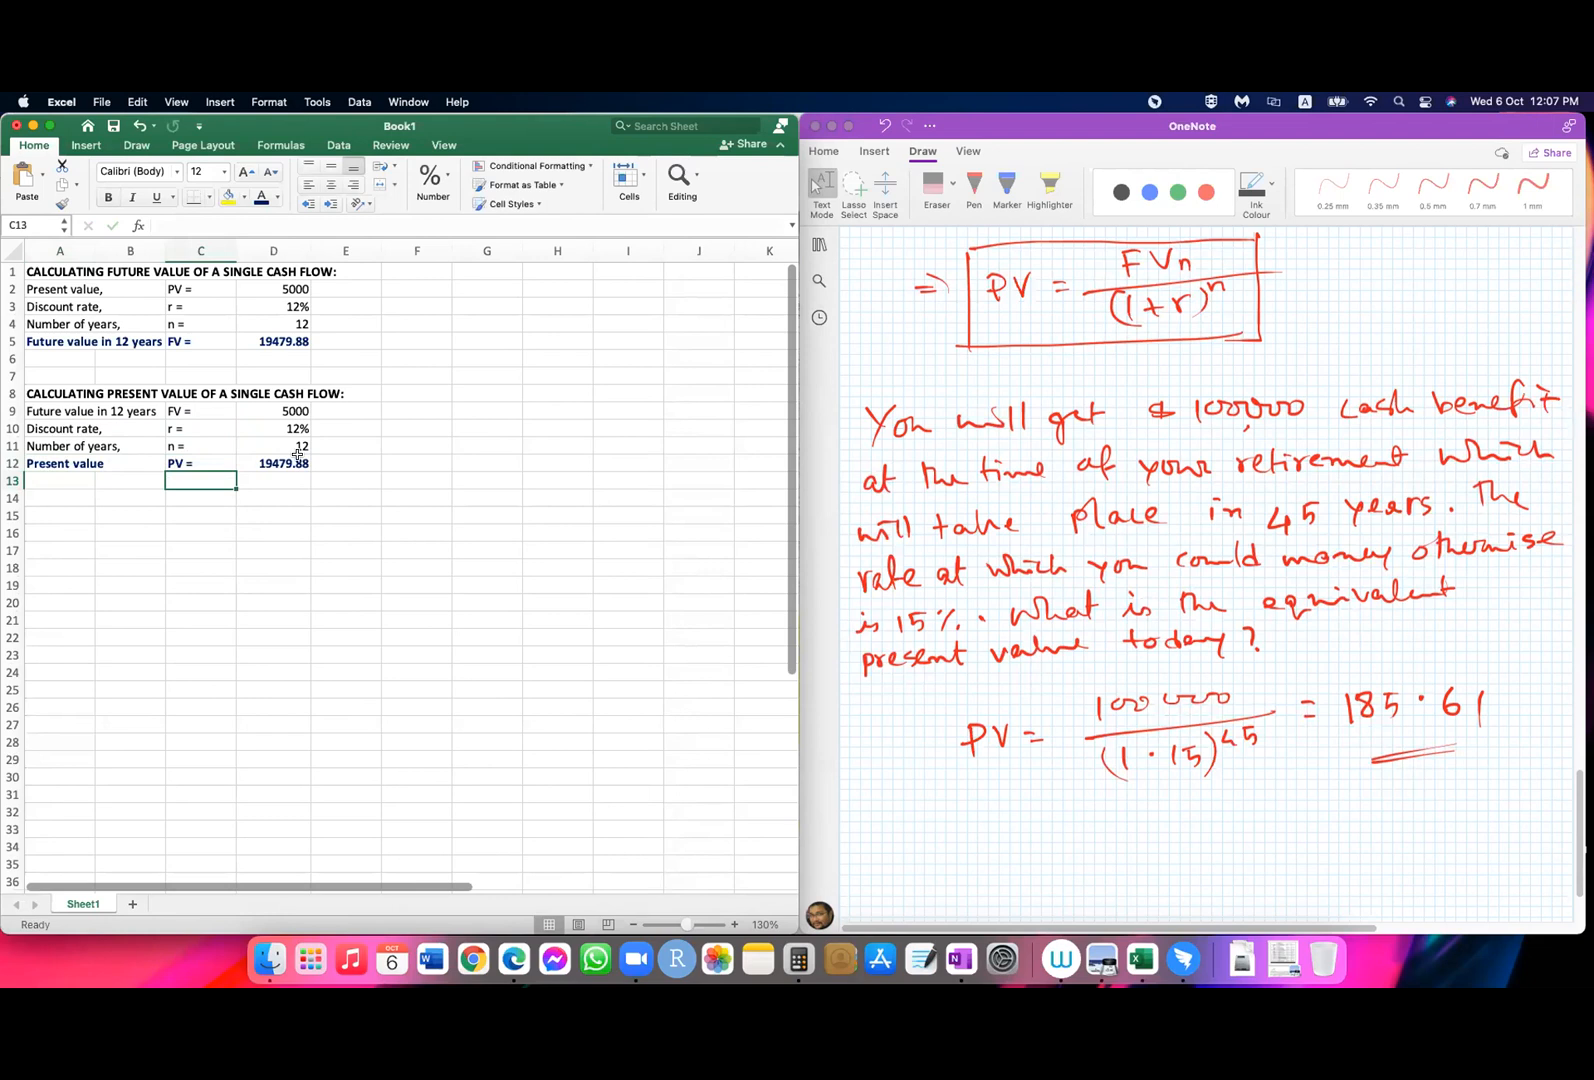
Step: Edit the label in A9 to read "Future value in 45 years"
click(285, 410)
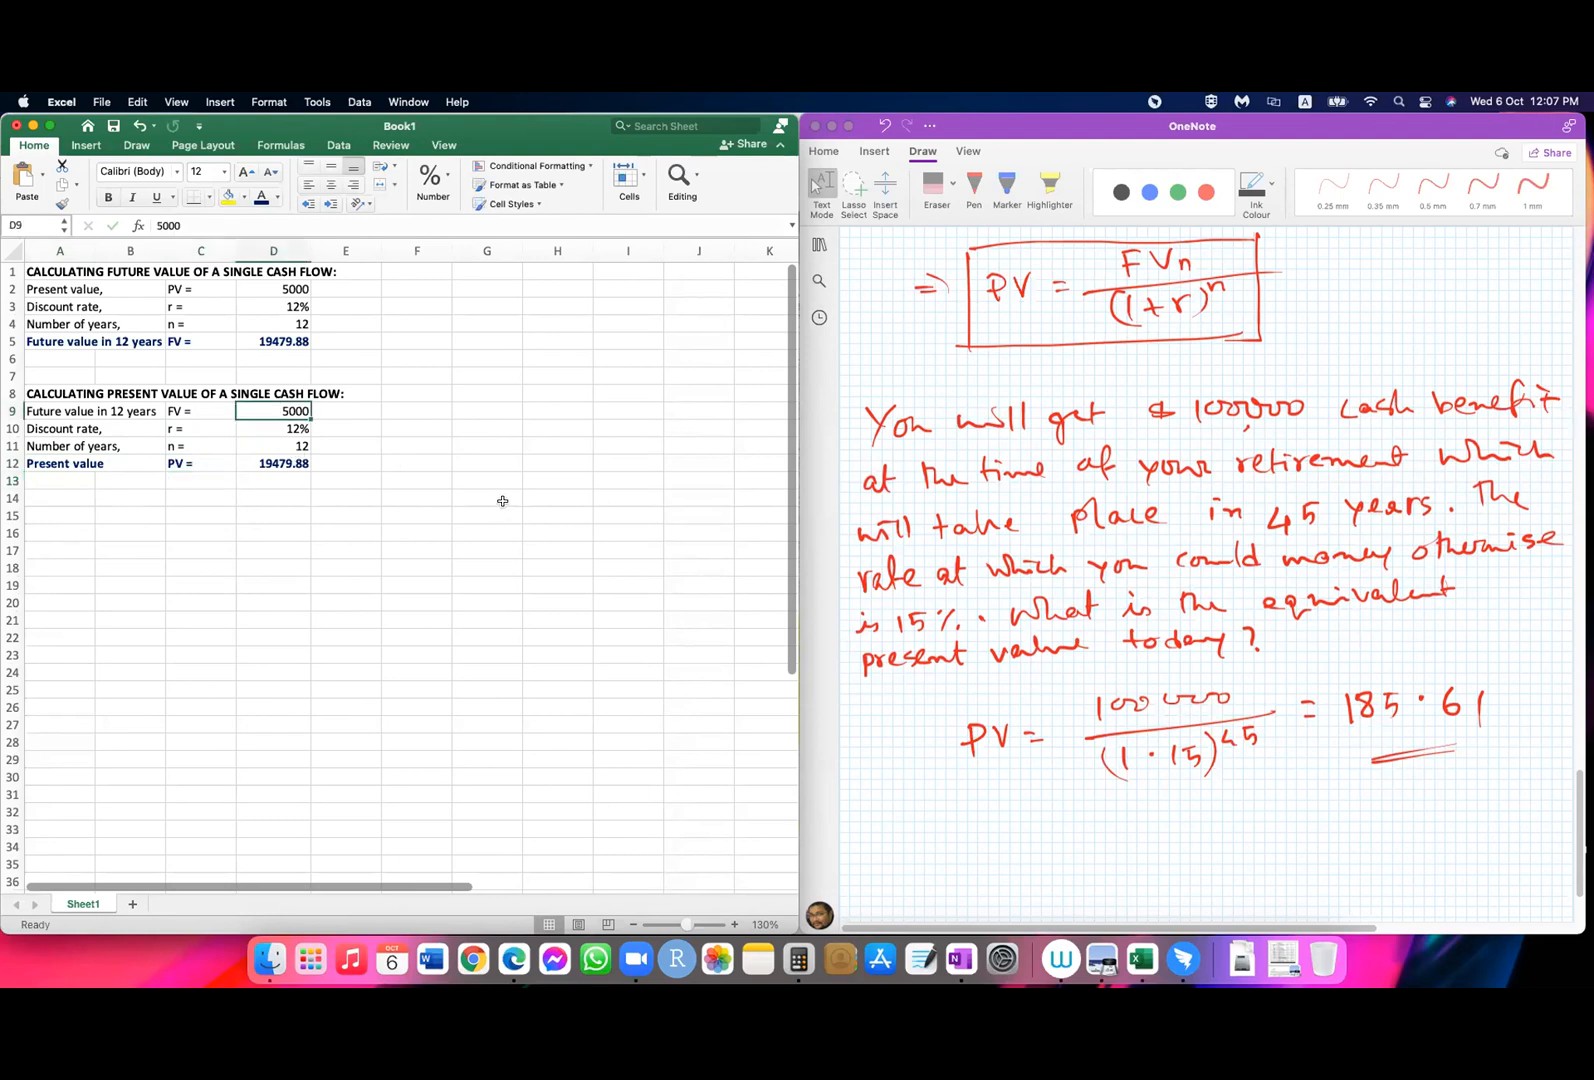
click(30, 408)
click(232, 223)
text(45)
click(625, 567)
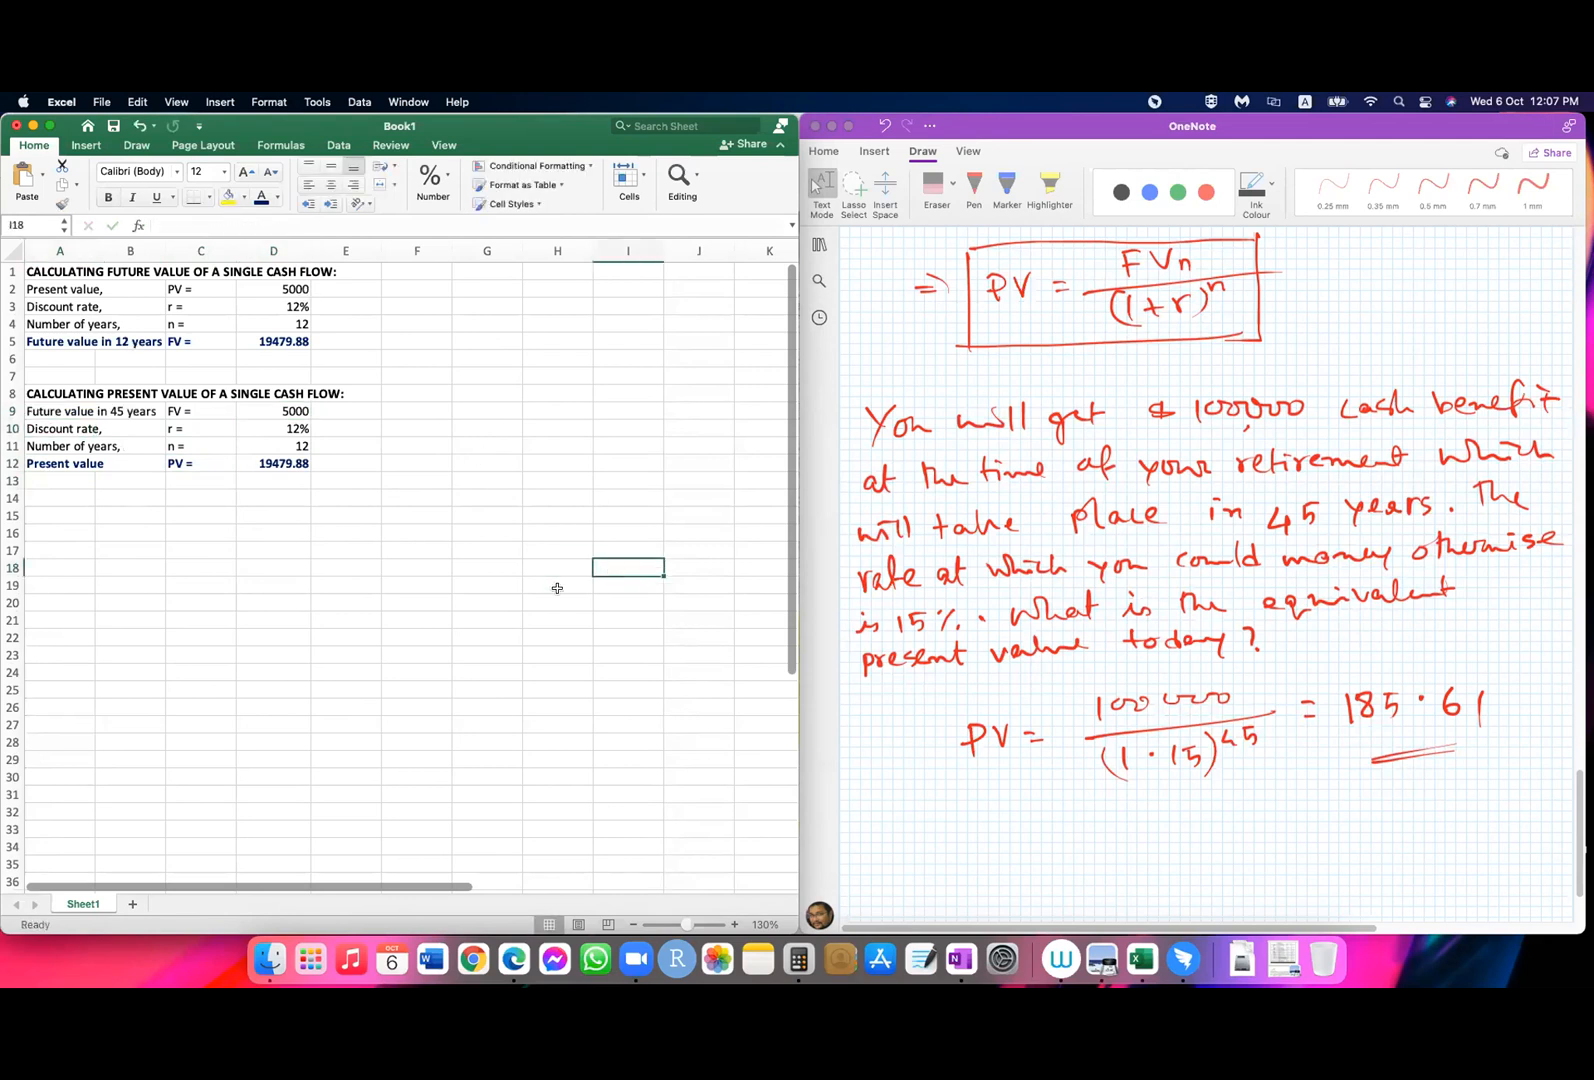
Step: Enter the present value inputs: 100000 in D9, 15% in D10 and 45 in D11
click(273, 408)
text(1000)
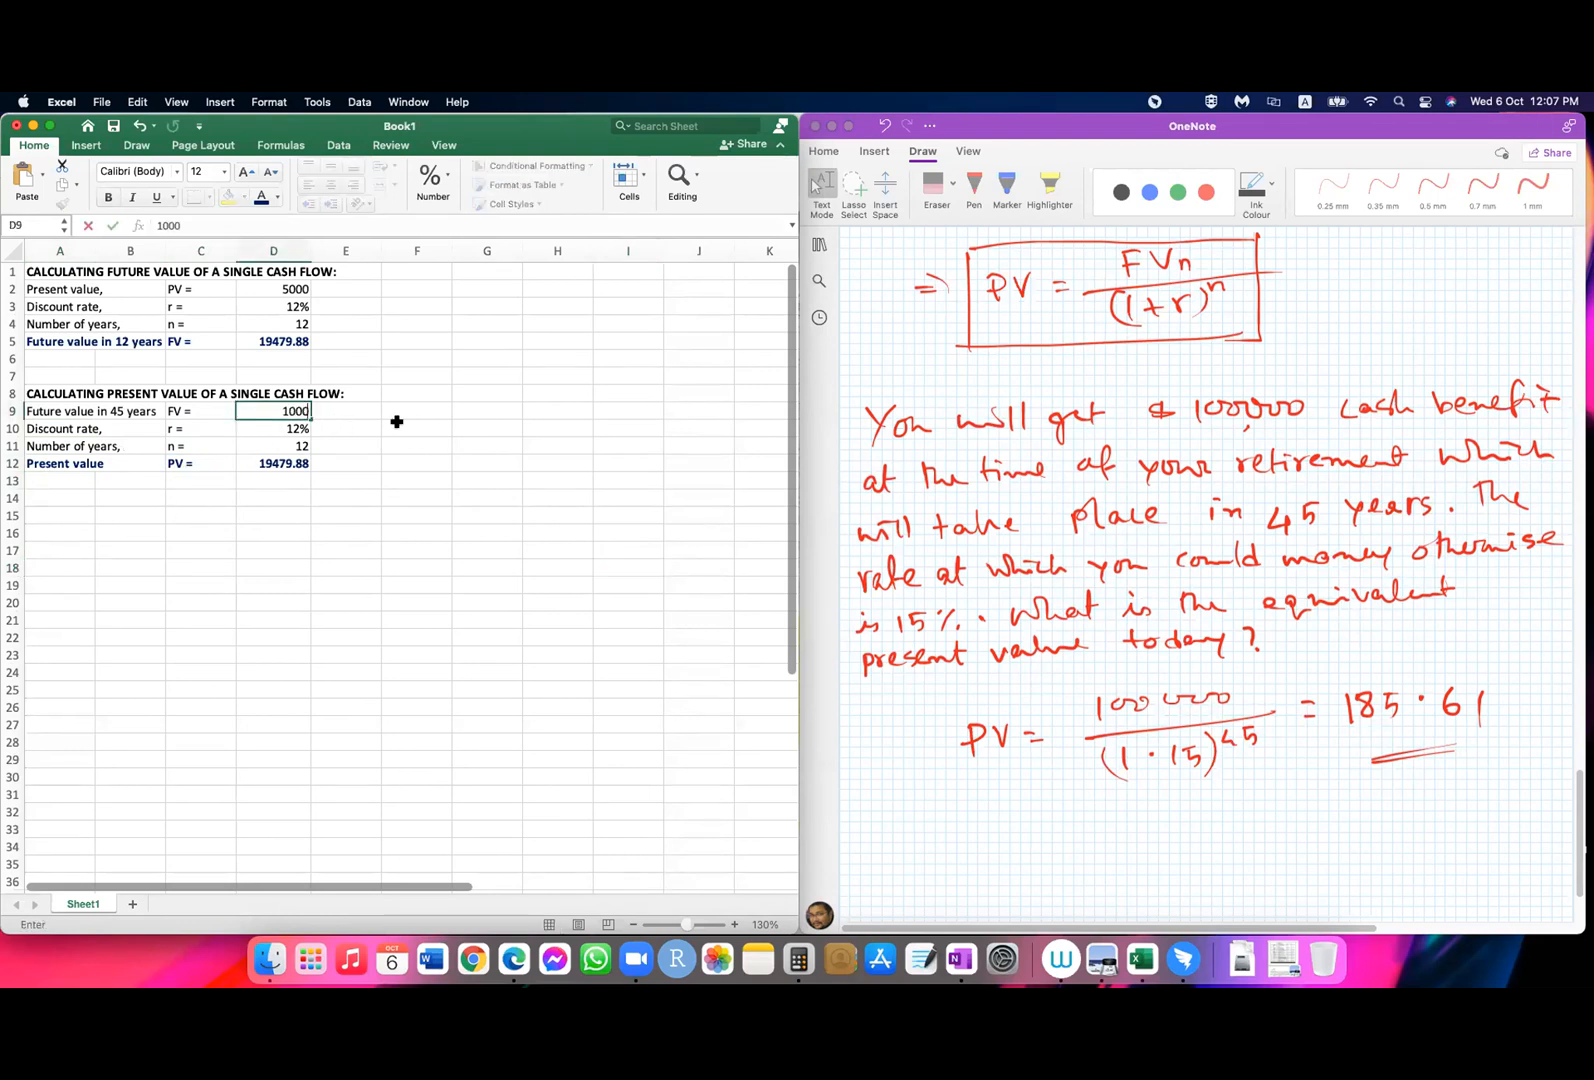
key(Return)
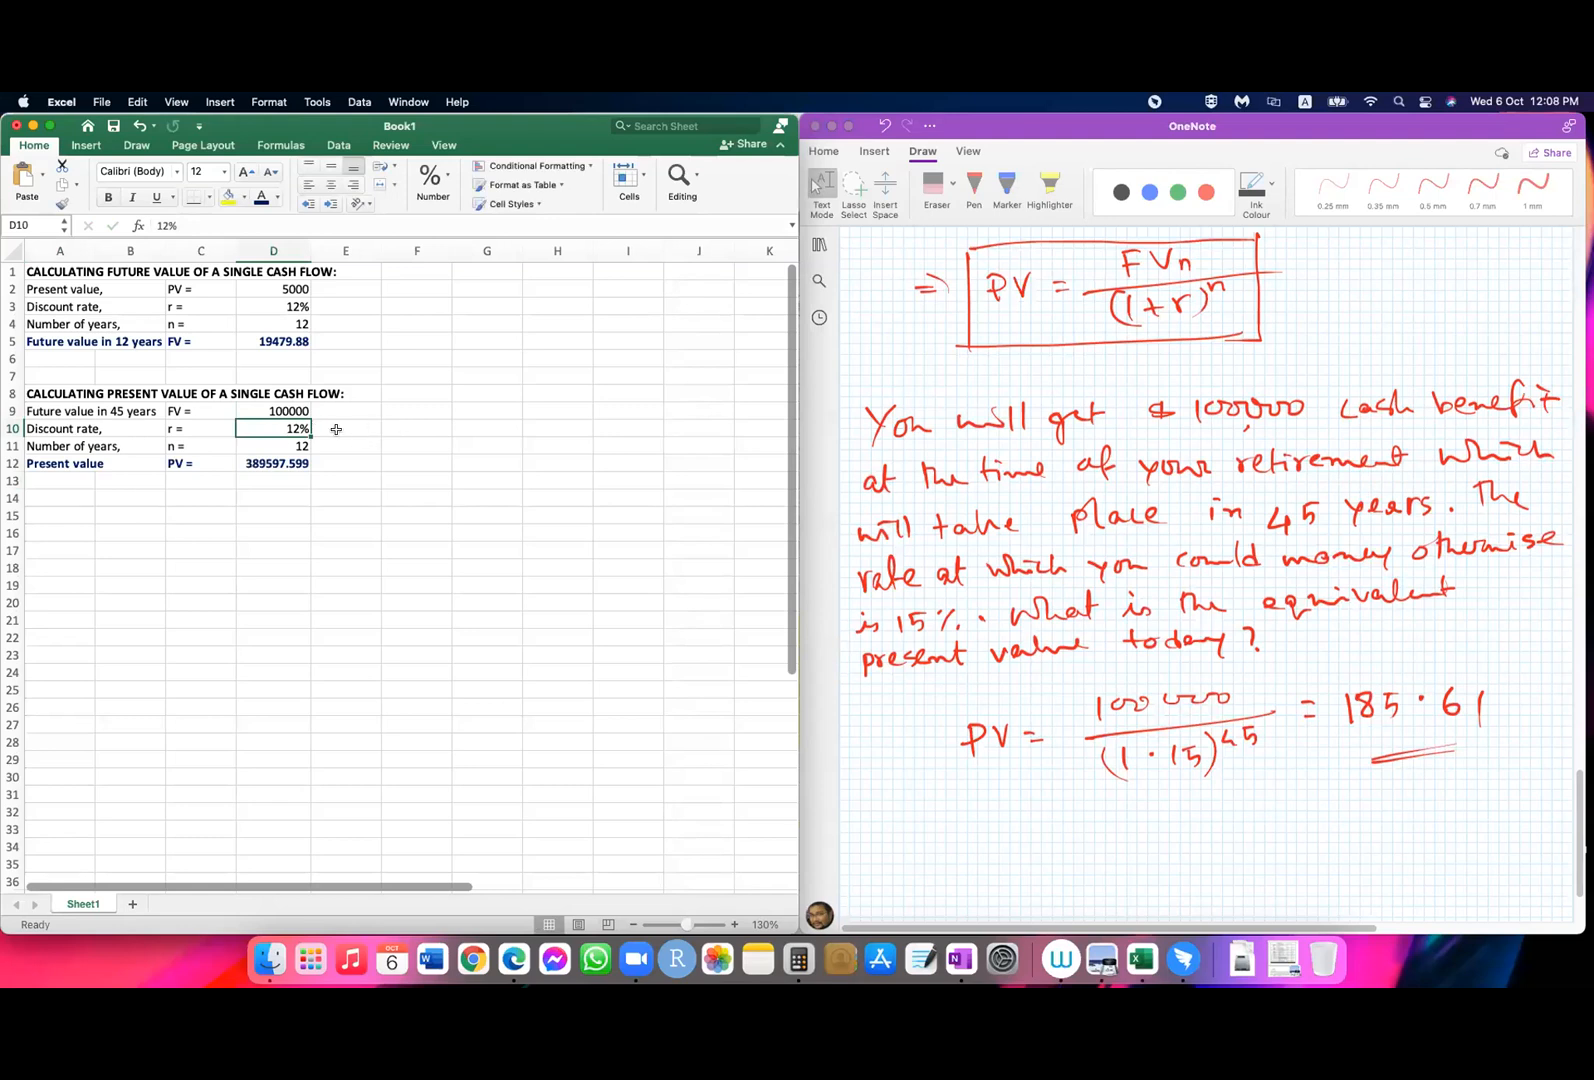
text(15)
key(Return)
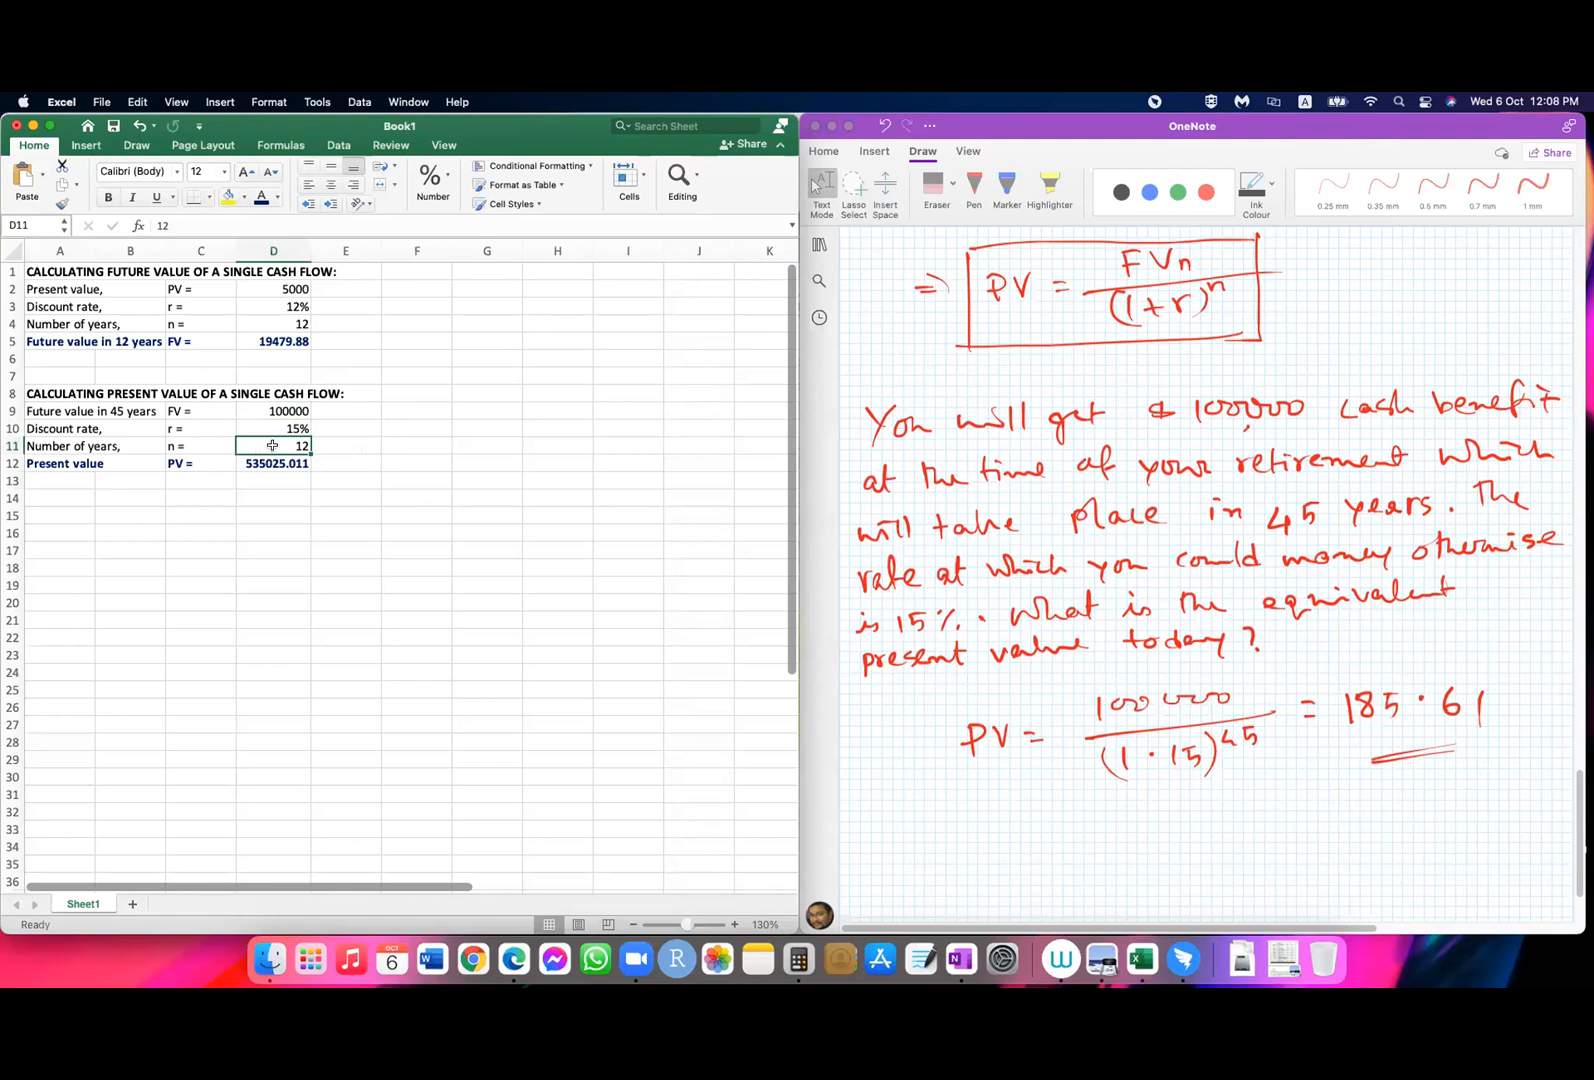
text(45)
key(Return)
Step: Clear the copied future value formula from D12
click(297, 504)
click(287, 466)
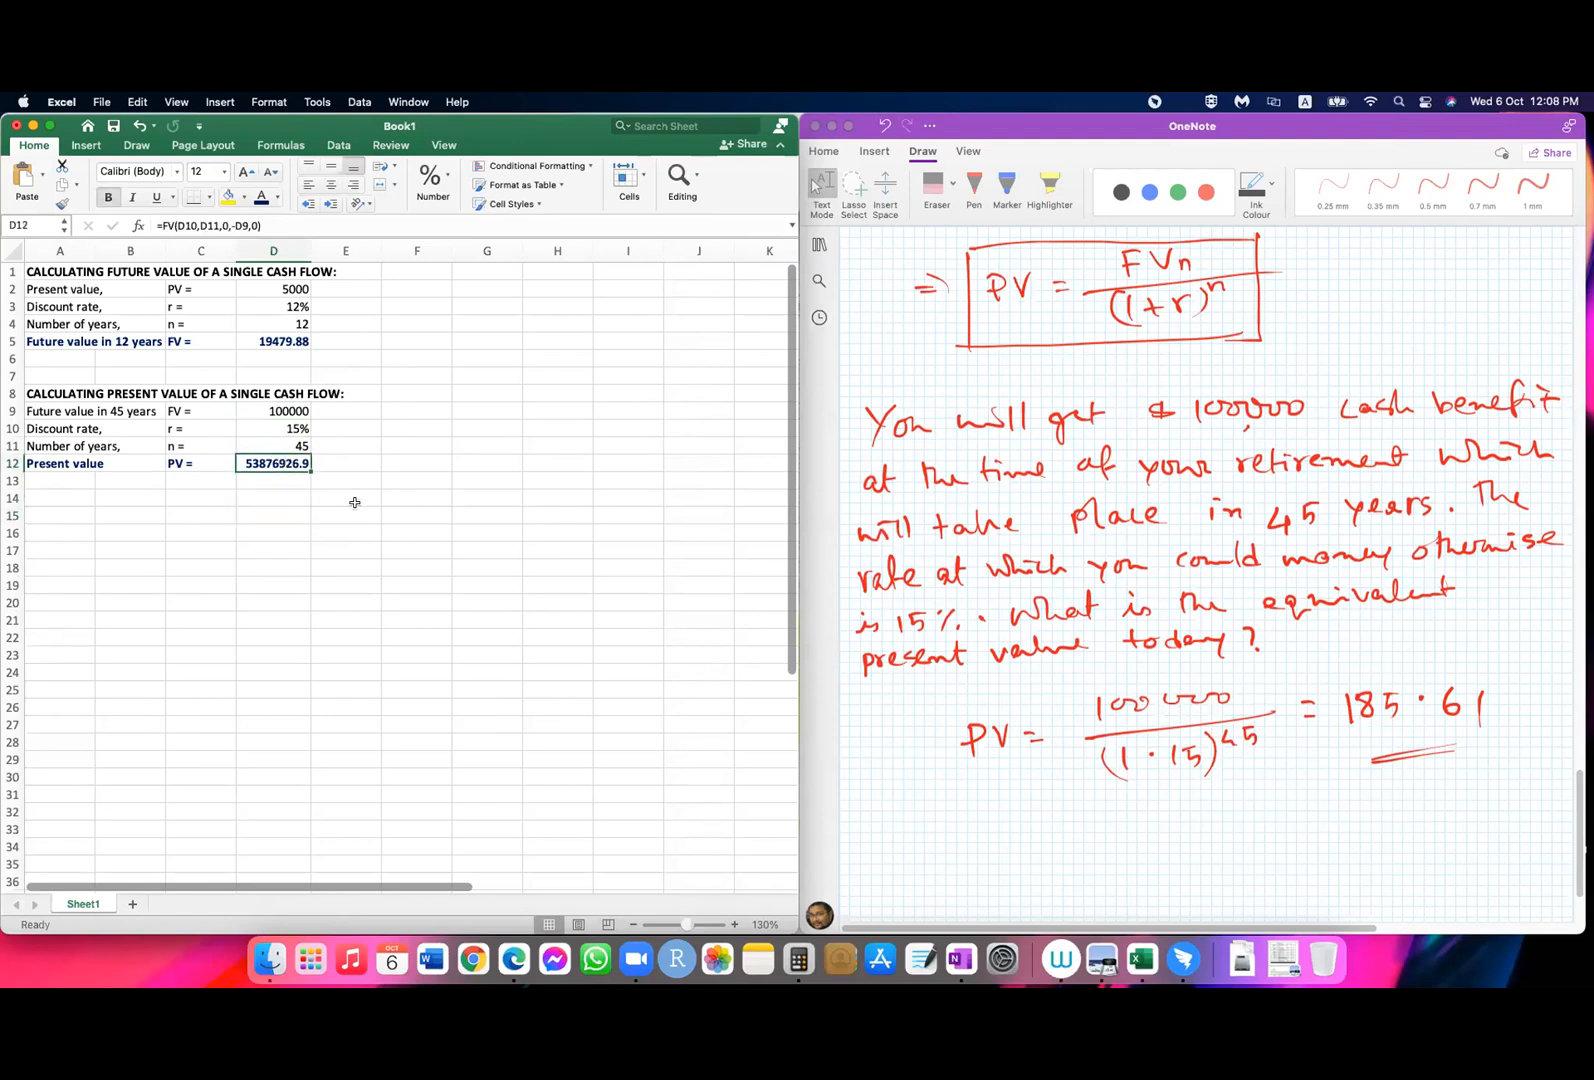
key(Delete)
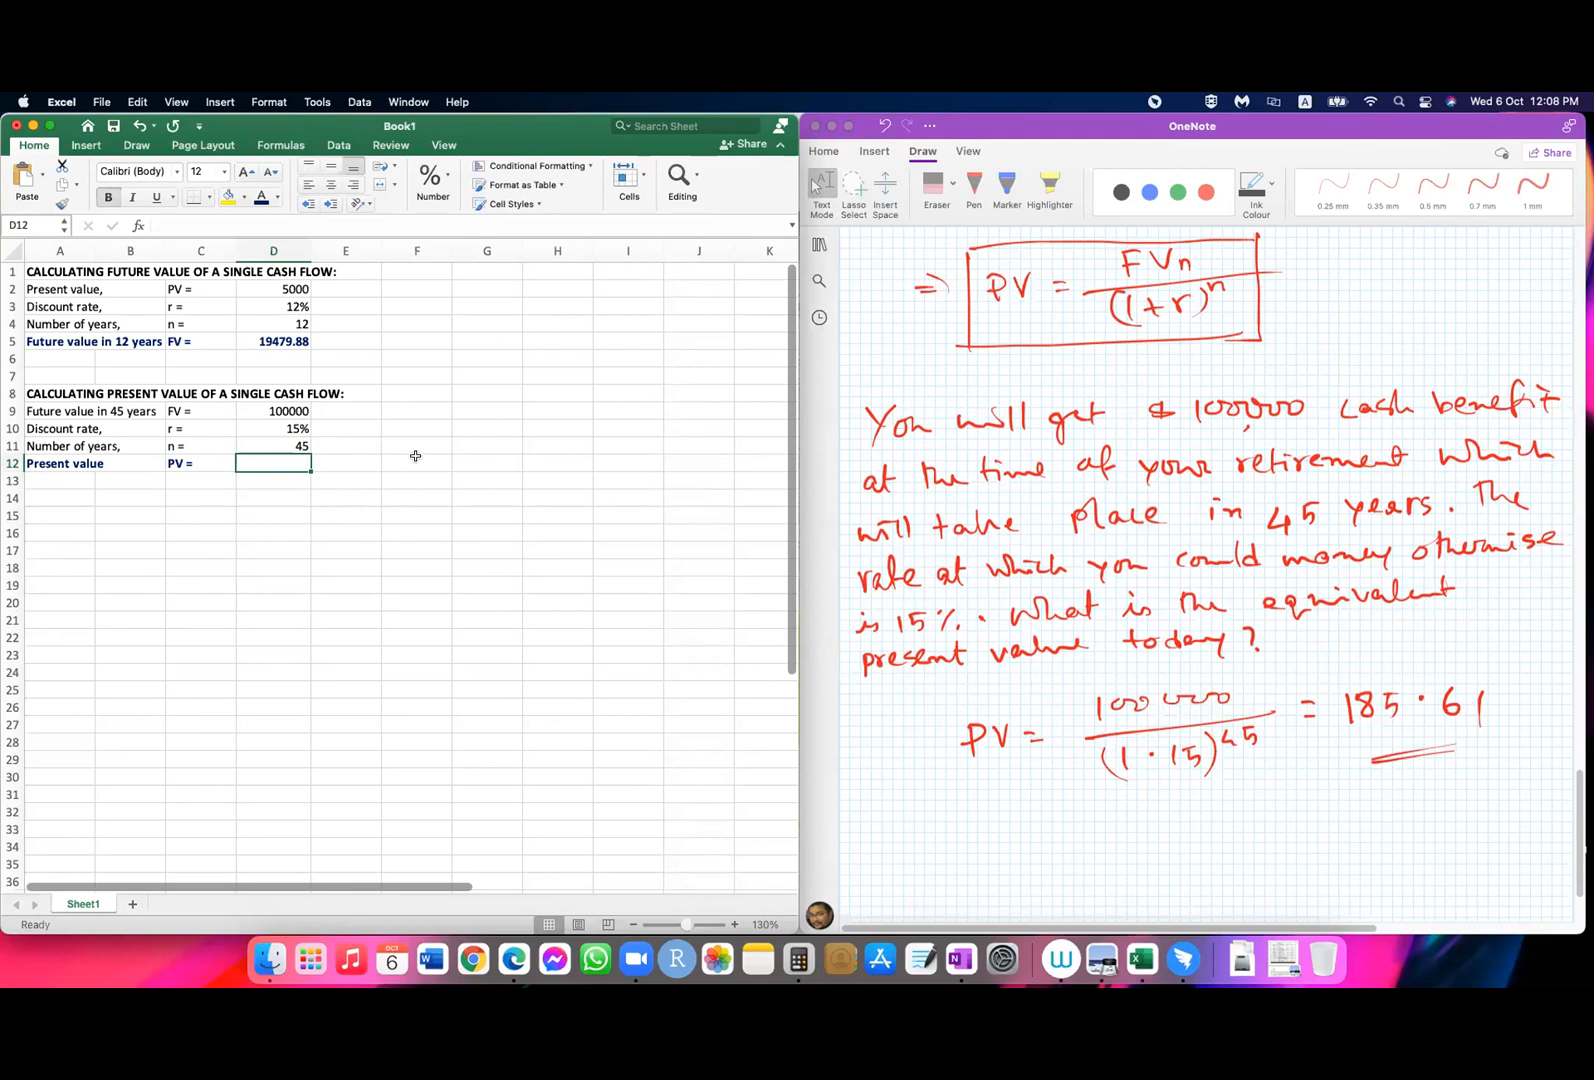
Step: Insert the PV function into D12 from the financial functions, viewing the NPV description along the way
click(139, 227)
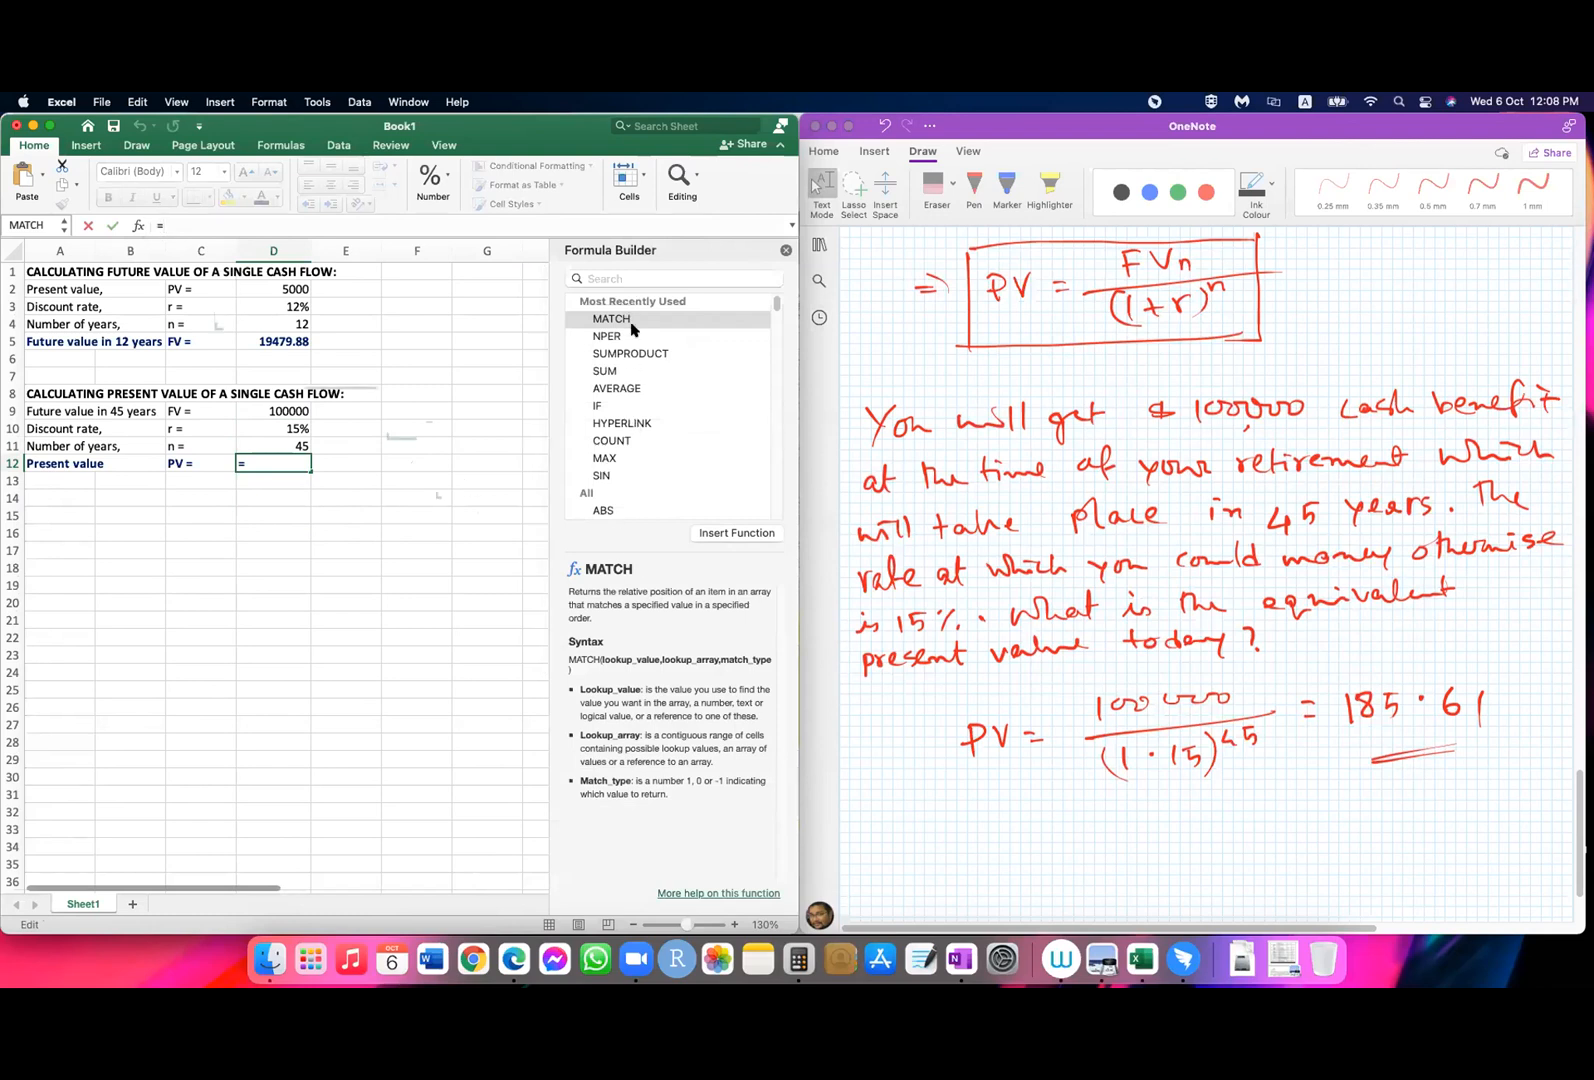
scroll(636, 438, down, 20)
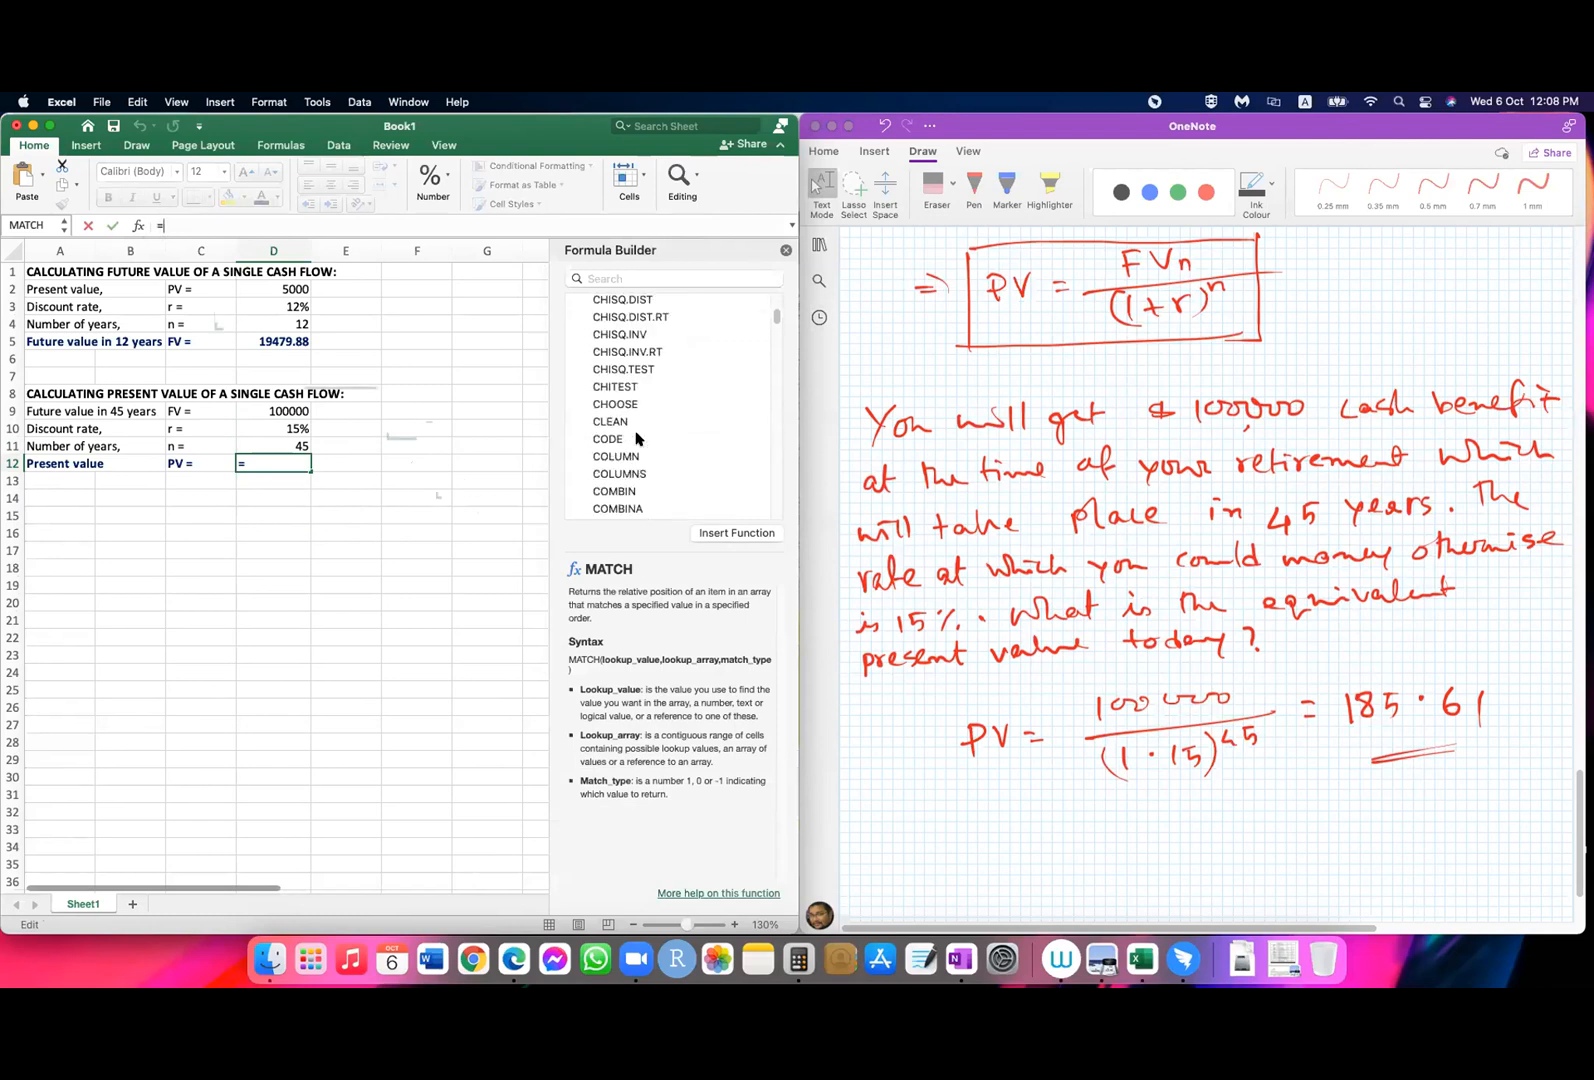
scroll(636, 438, down, 10)
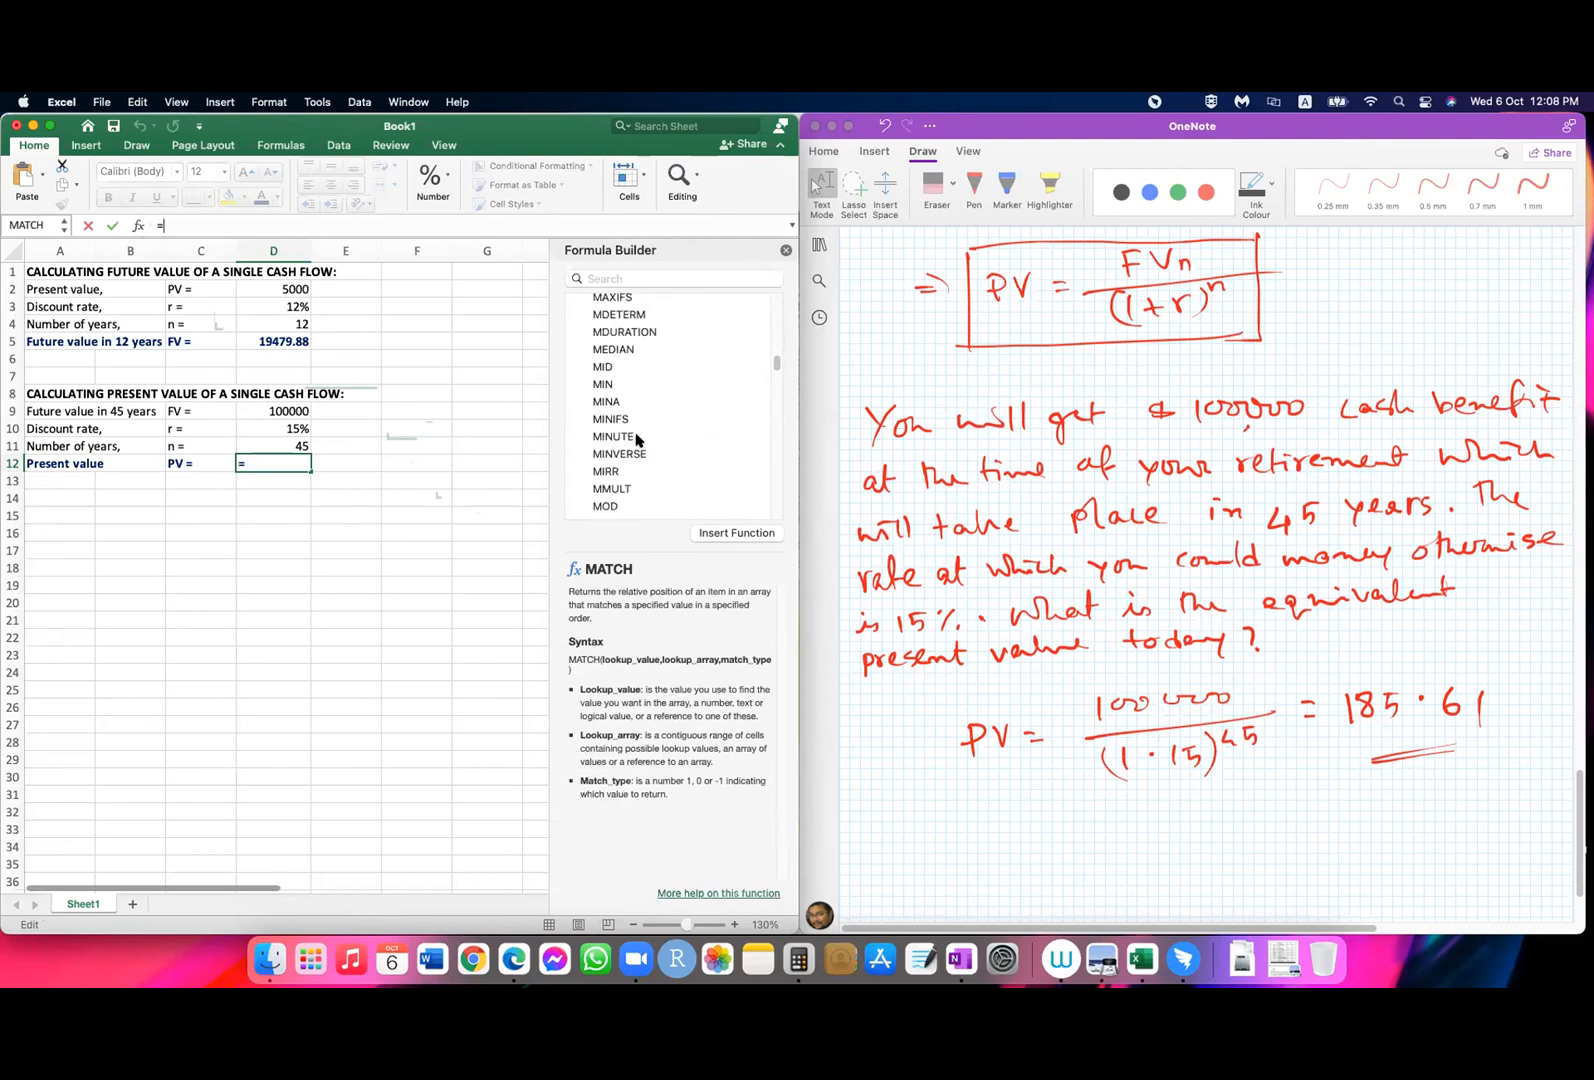
scroll(639, 438, down, 15)
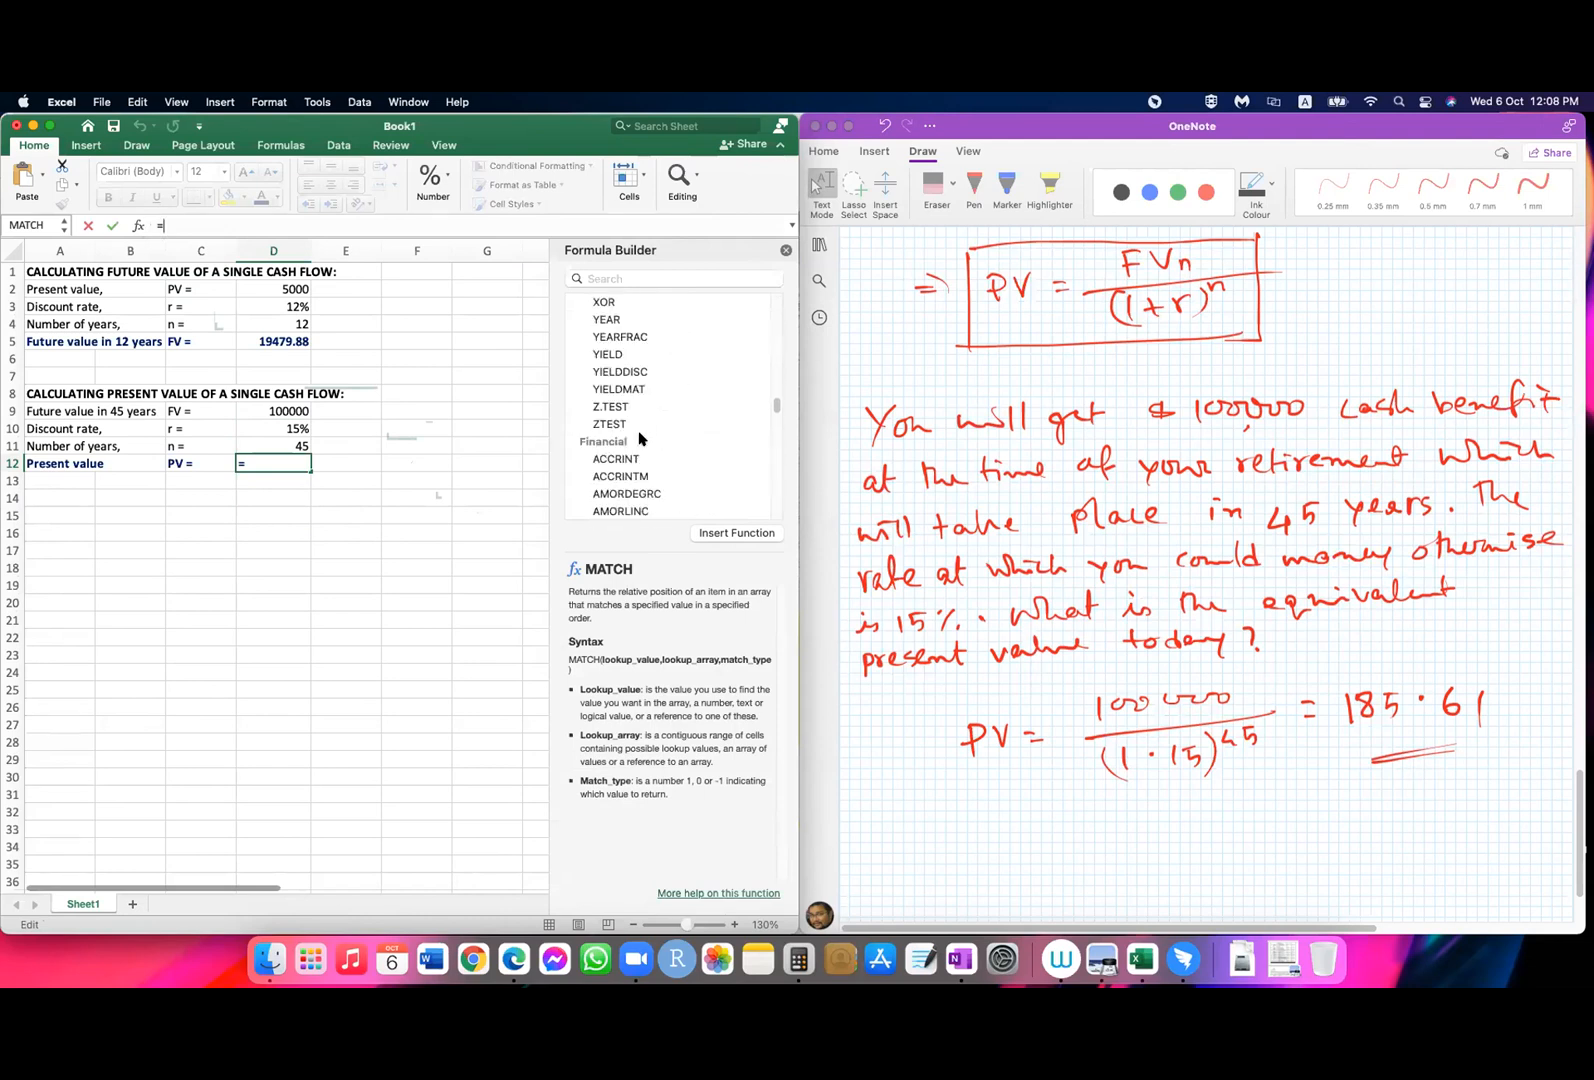
scroll(641, 437, down, 10)
scroll(641, 437, up, 5)
scroll(641, 437, up, 15)
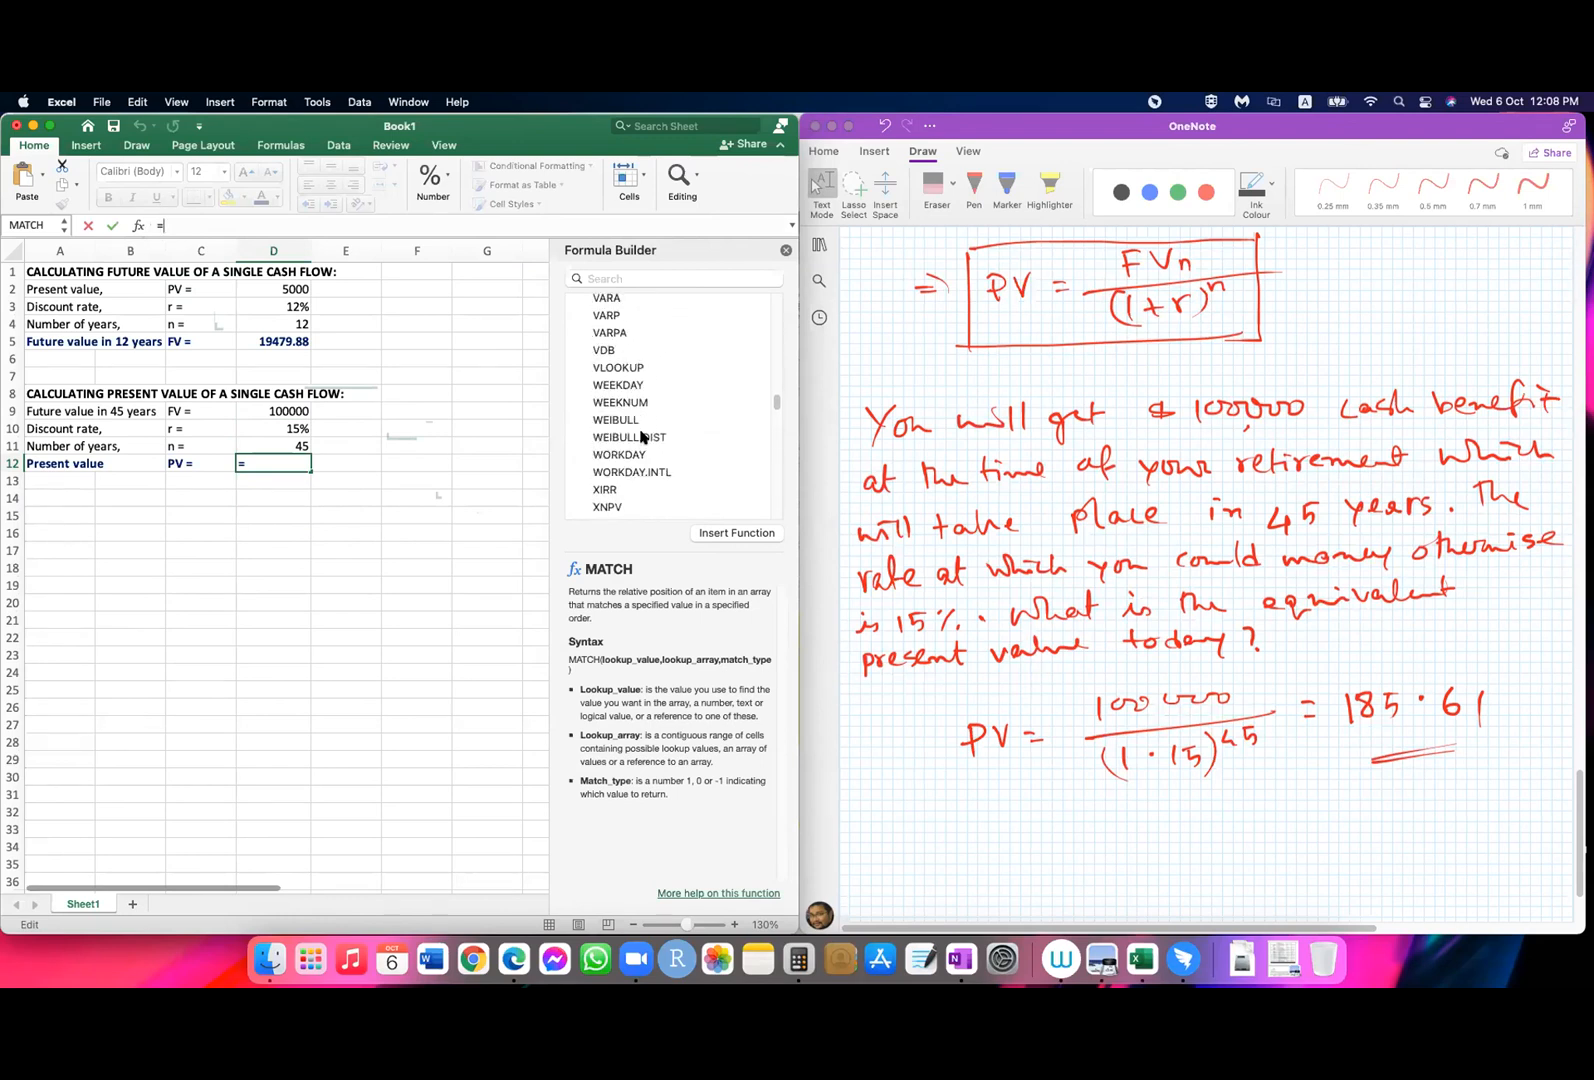
scroll(641, 437, down, 10)
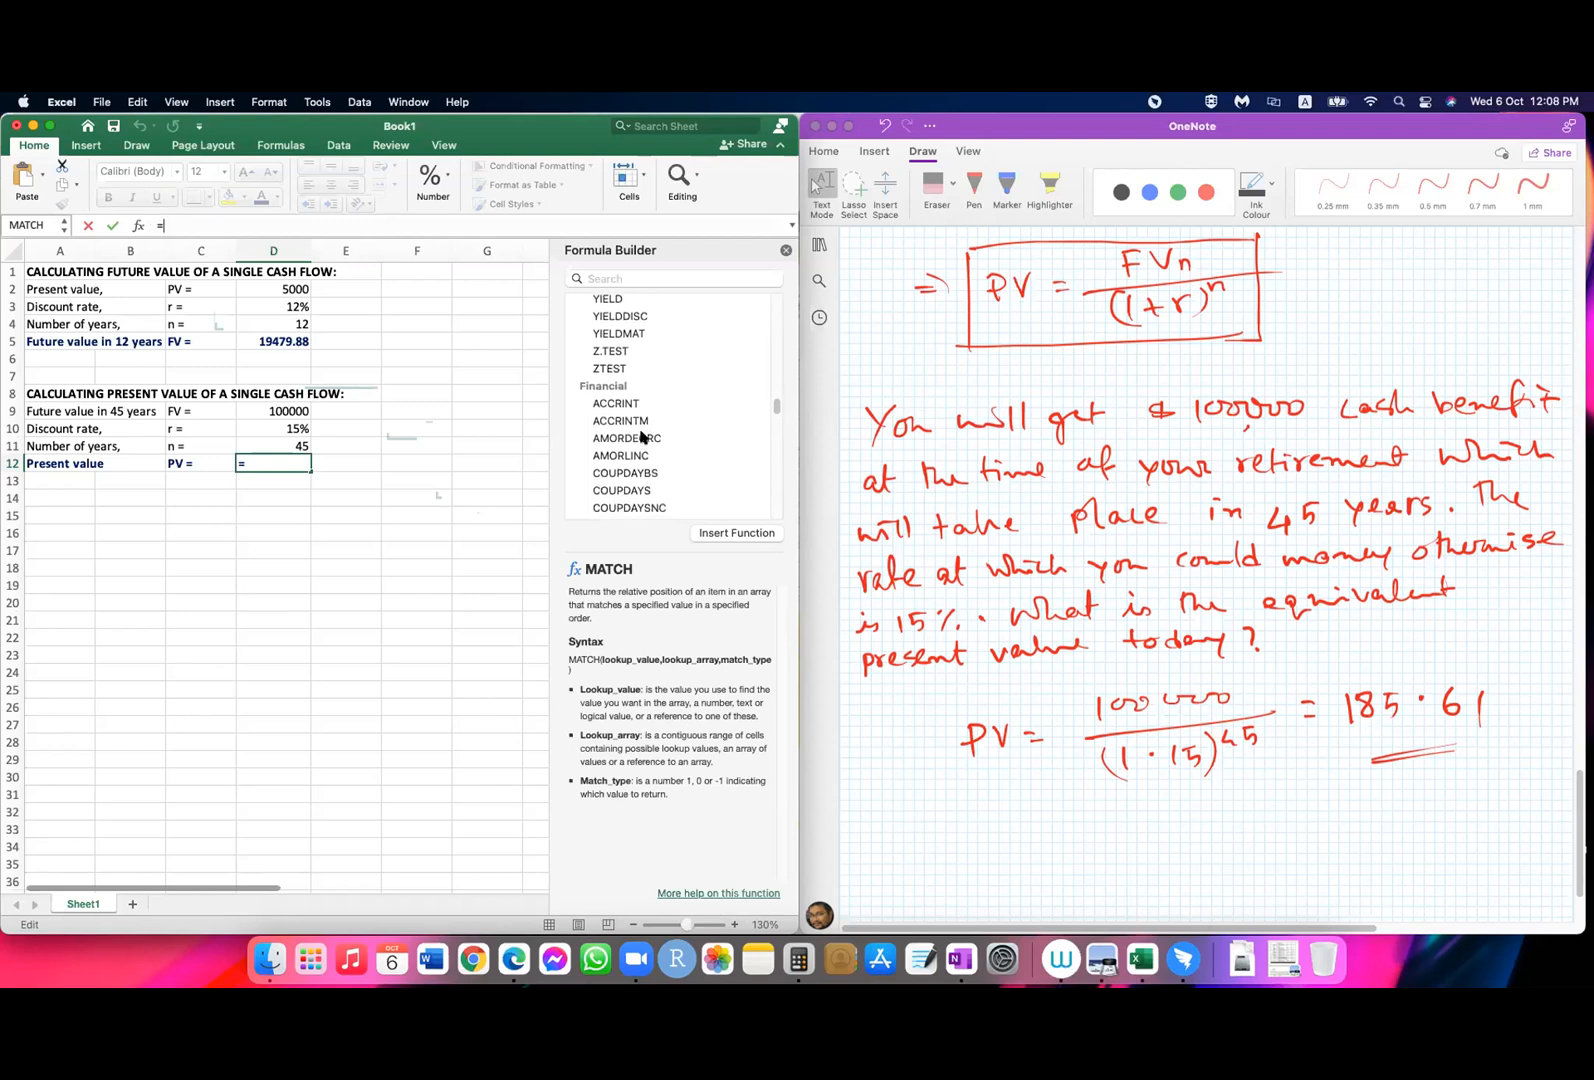
scroll(641, 437, down, 3)
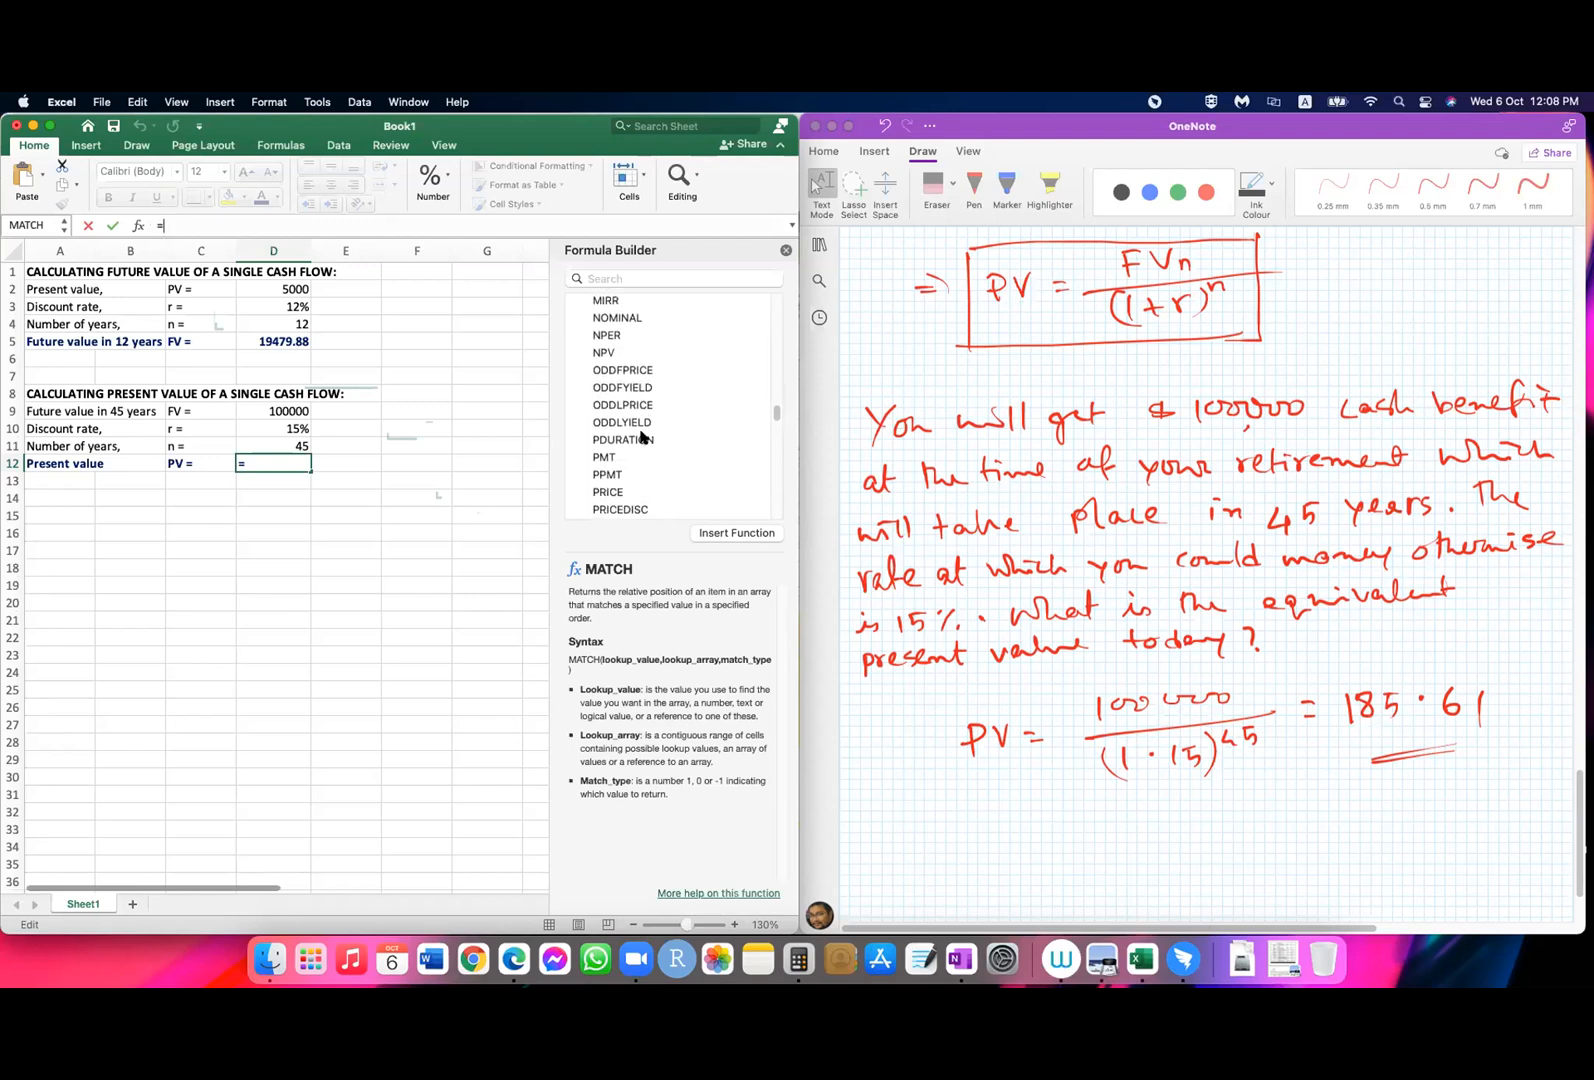
click(605, 353)
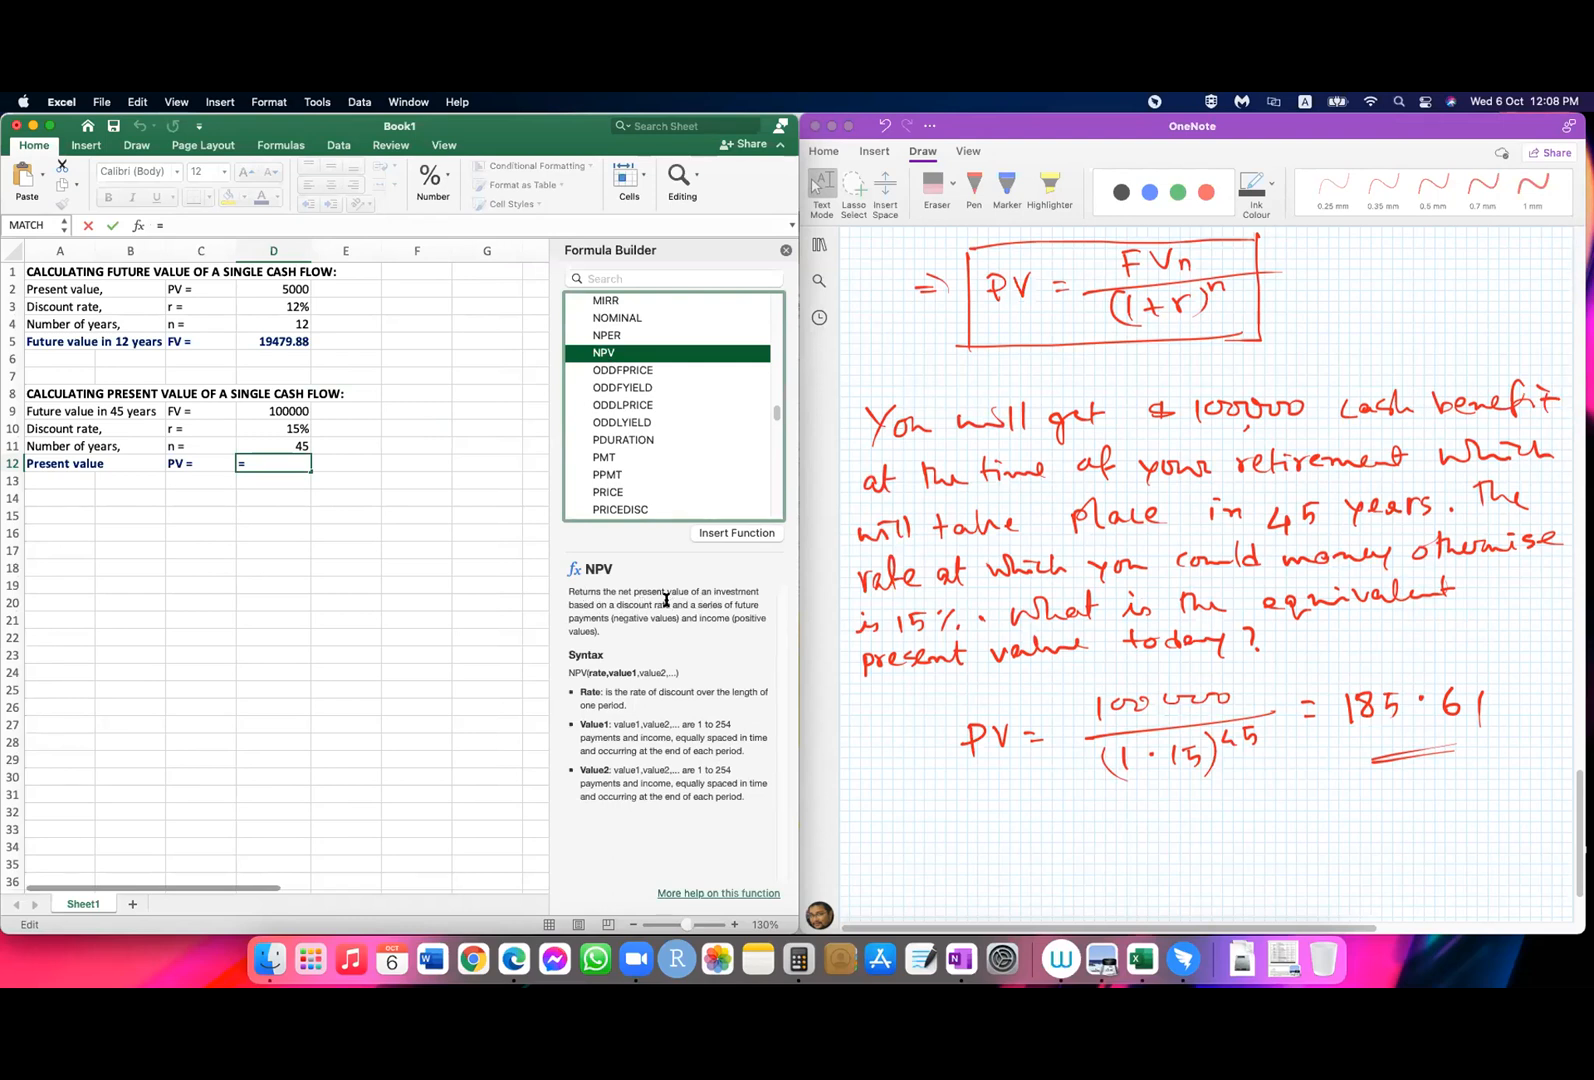
scroll(634, 445, down, 3)
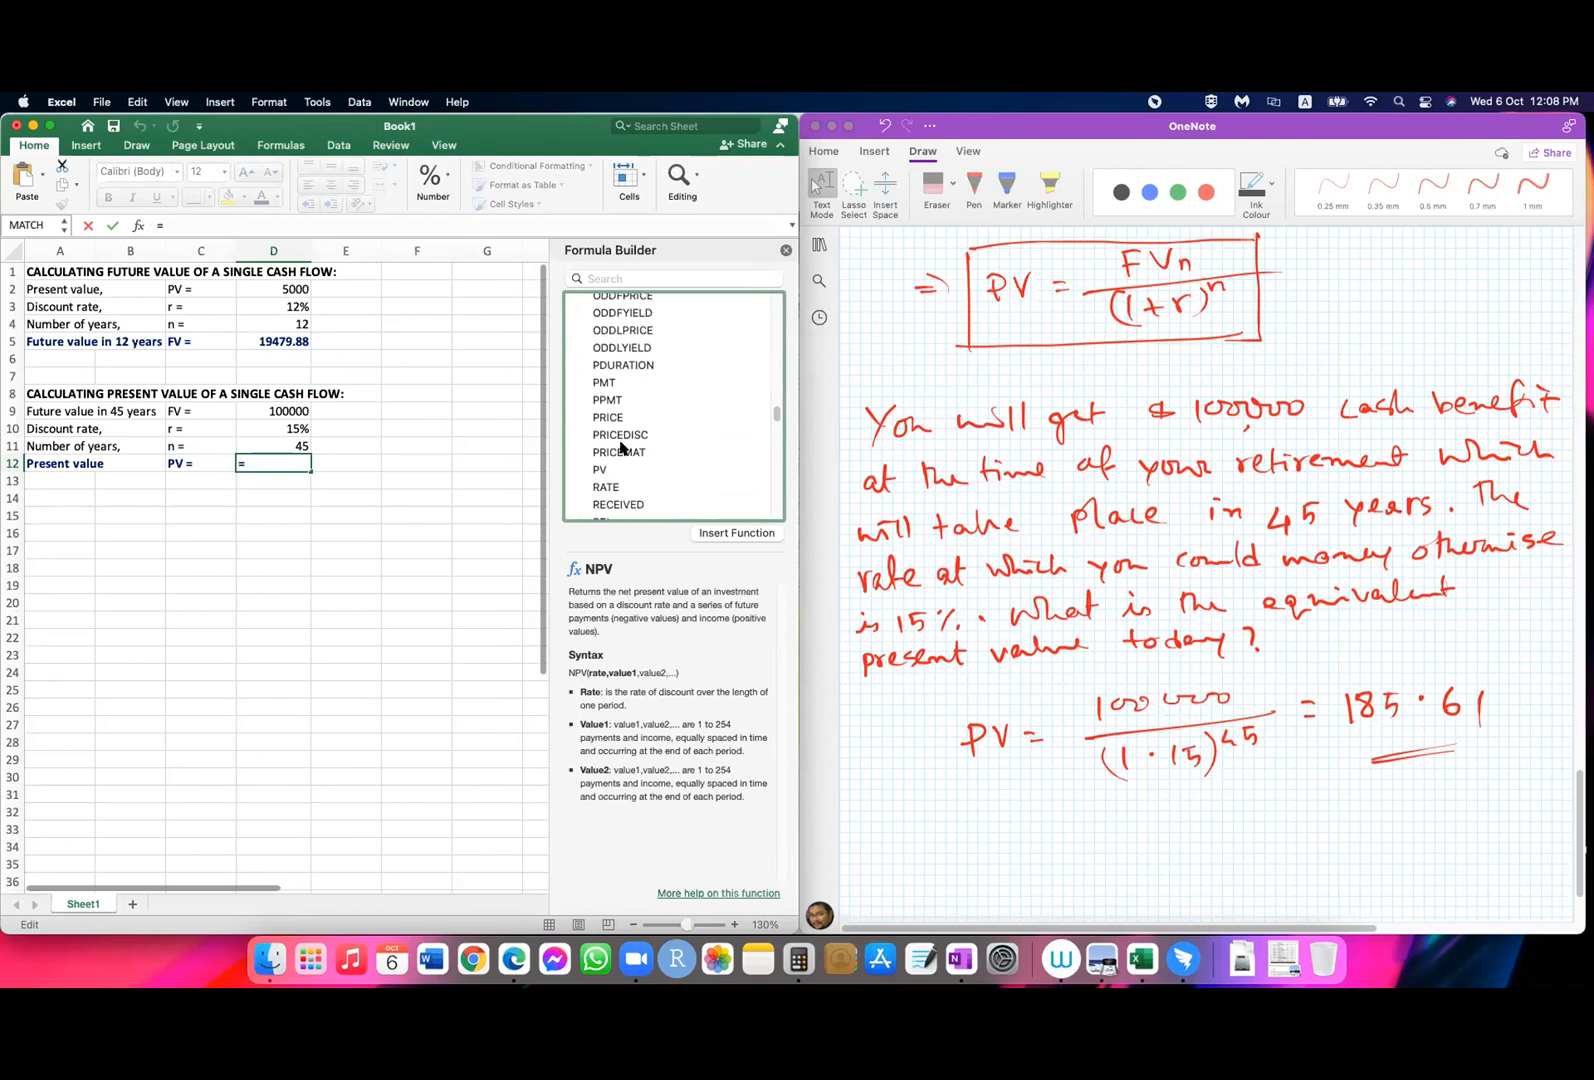
click(600, 450)
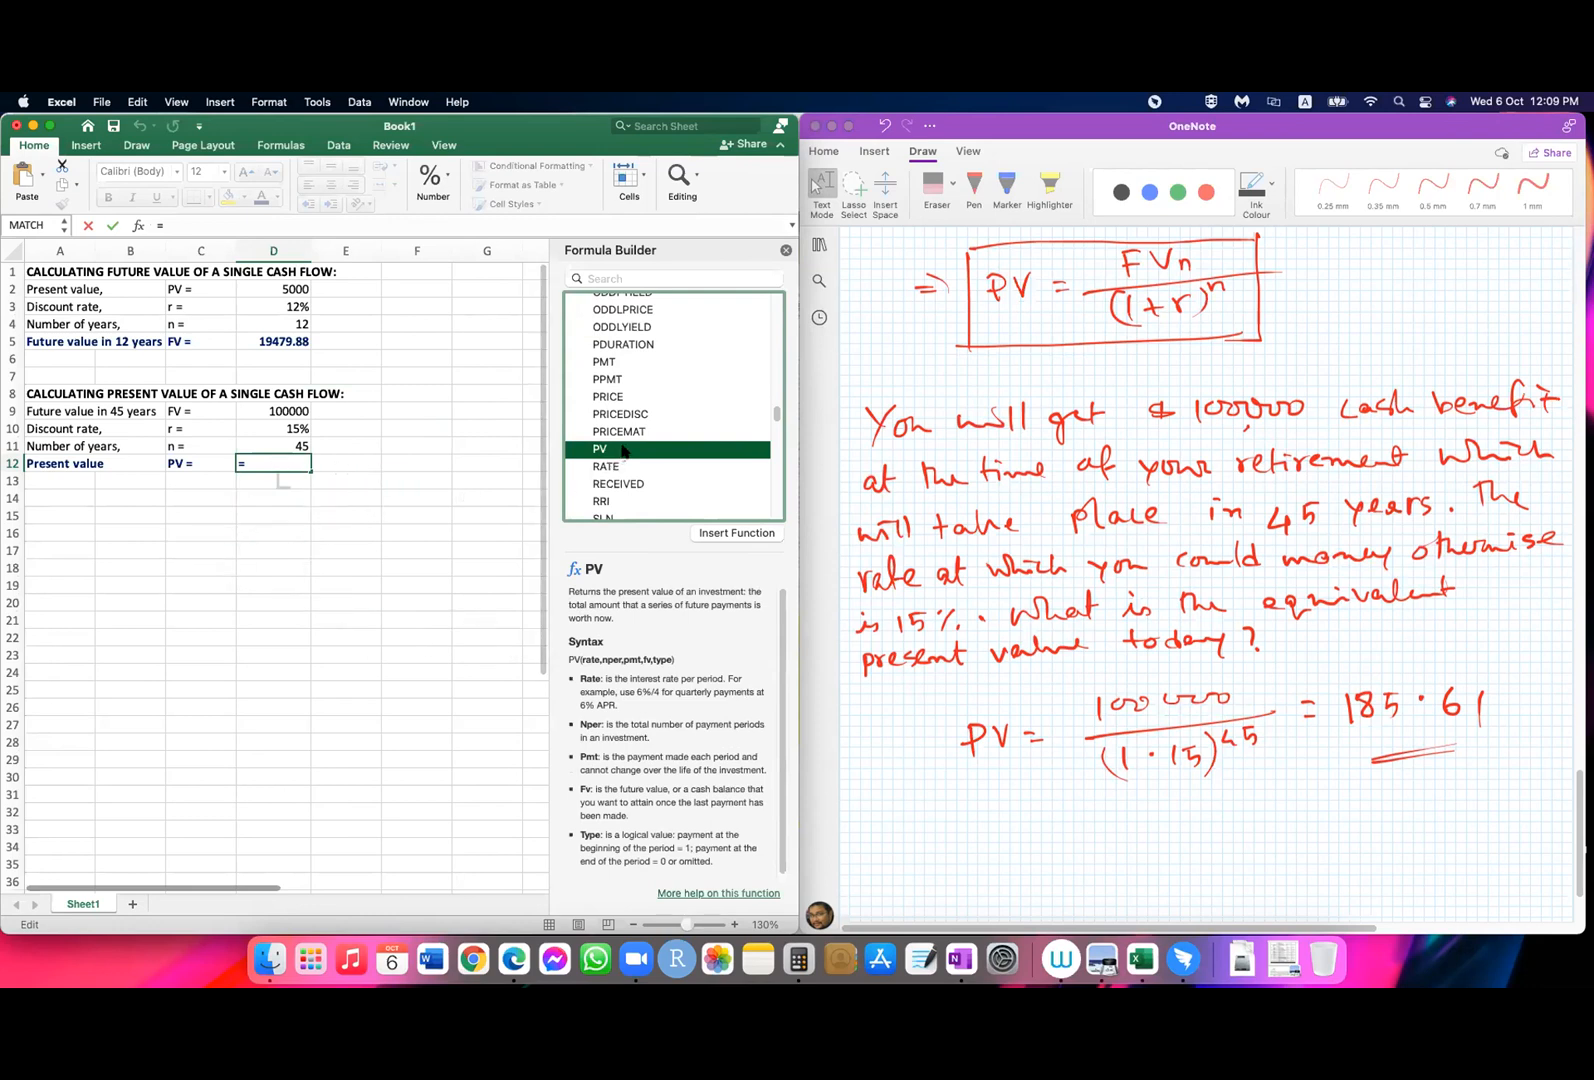
click(729, 534)
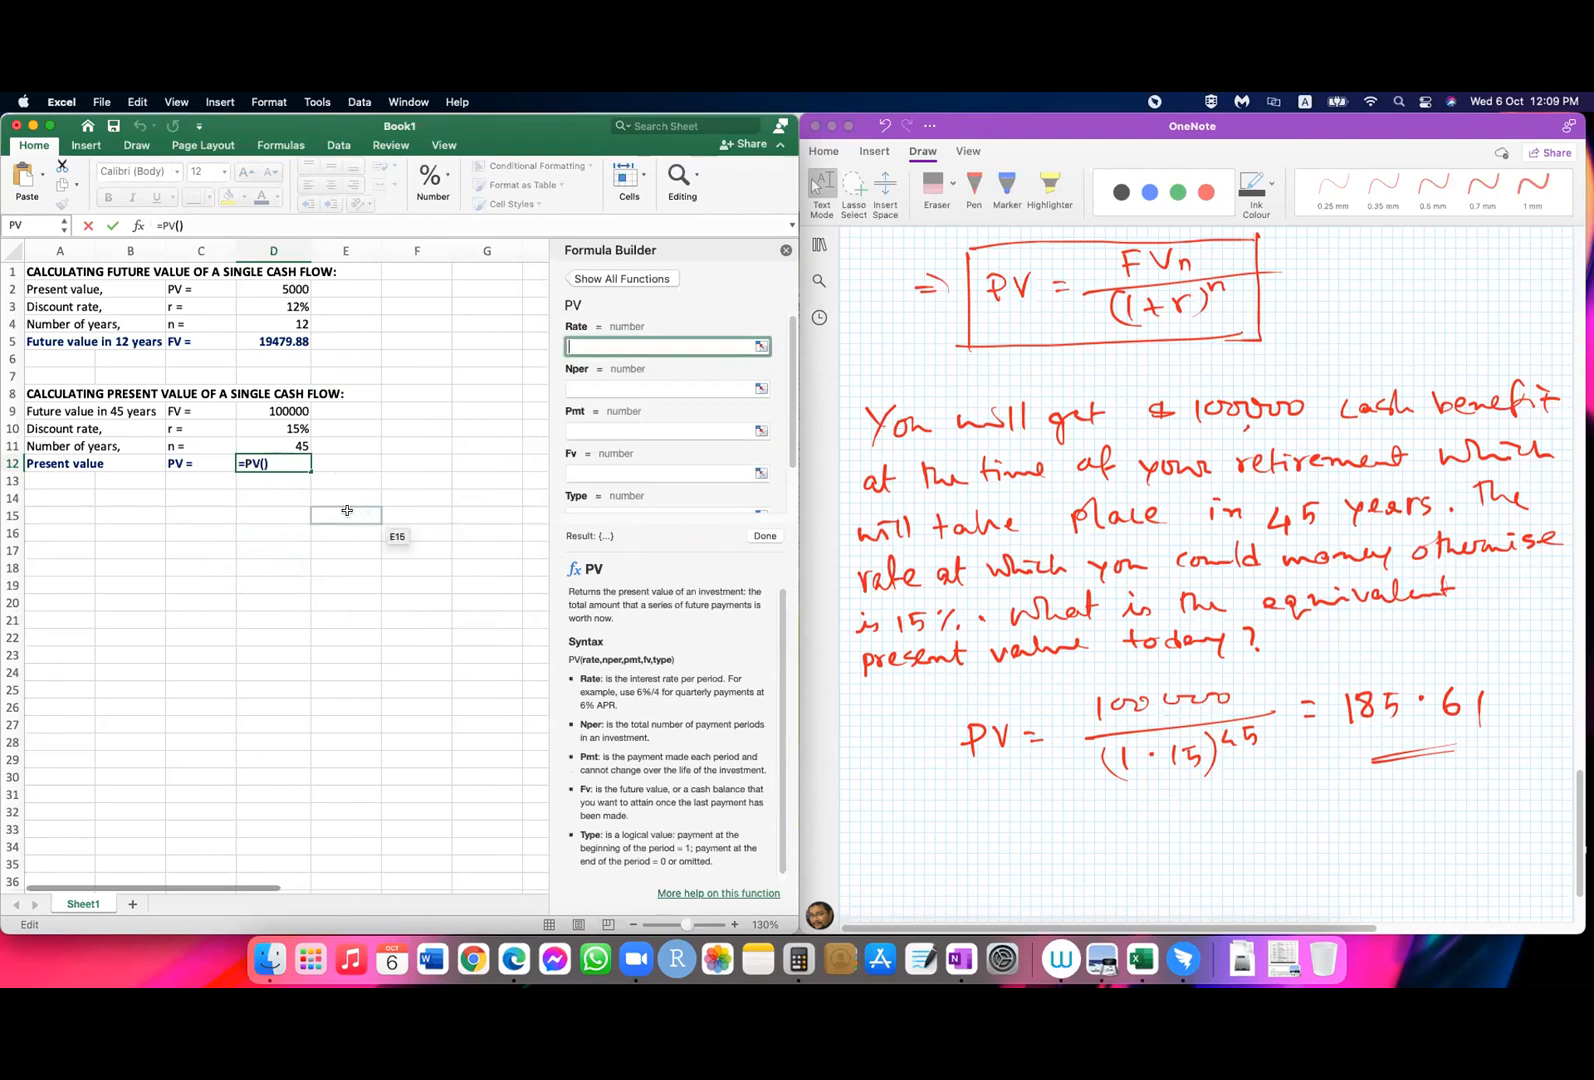
Step: Complete the present value formula in D12 as =PV(D10,D11,0,D9,0)
click(261, 462)
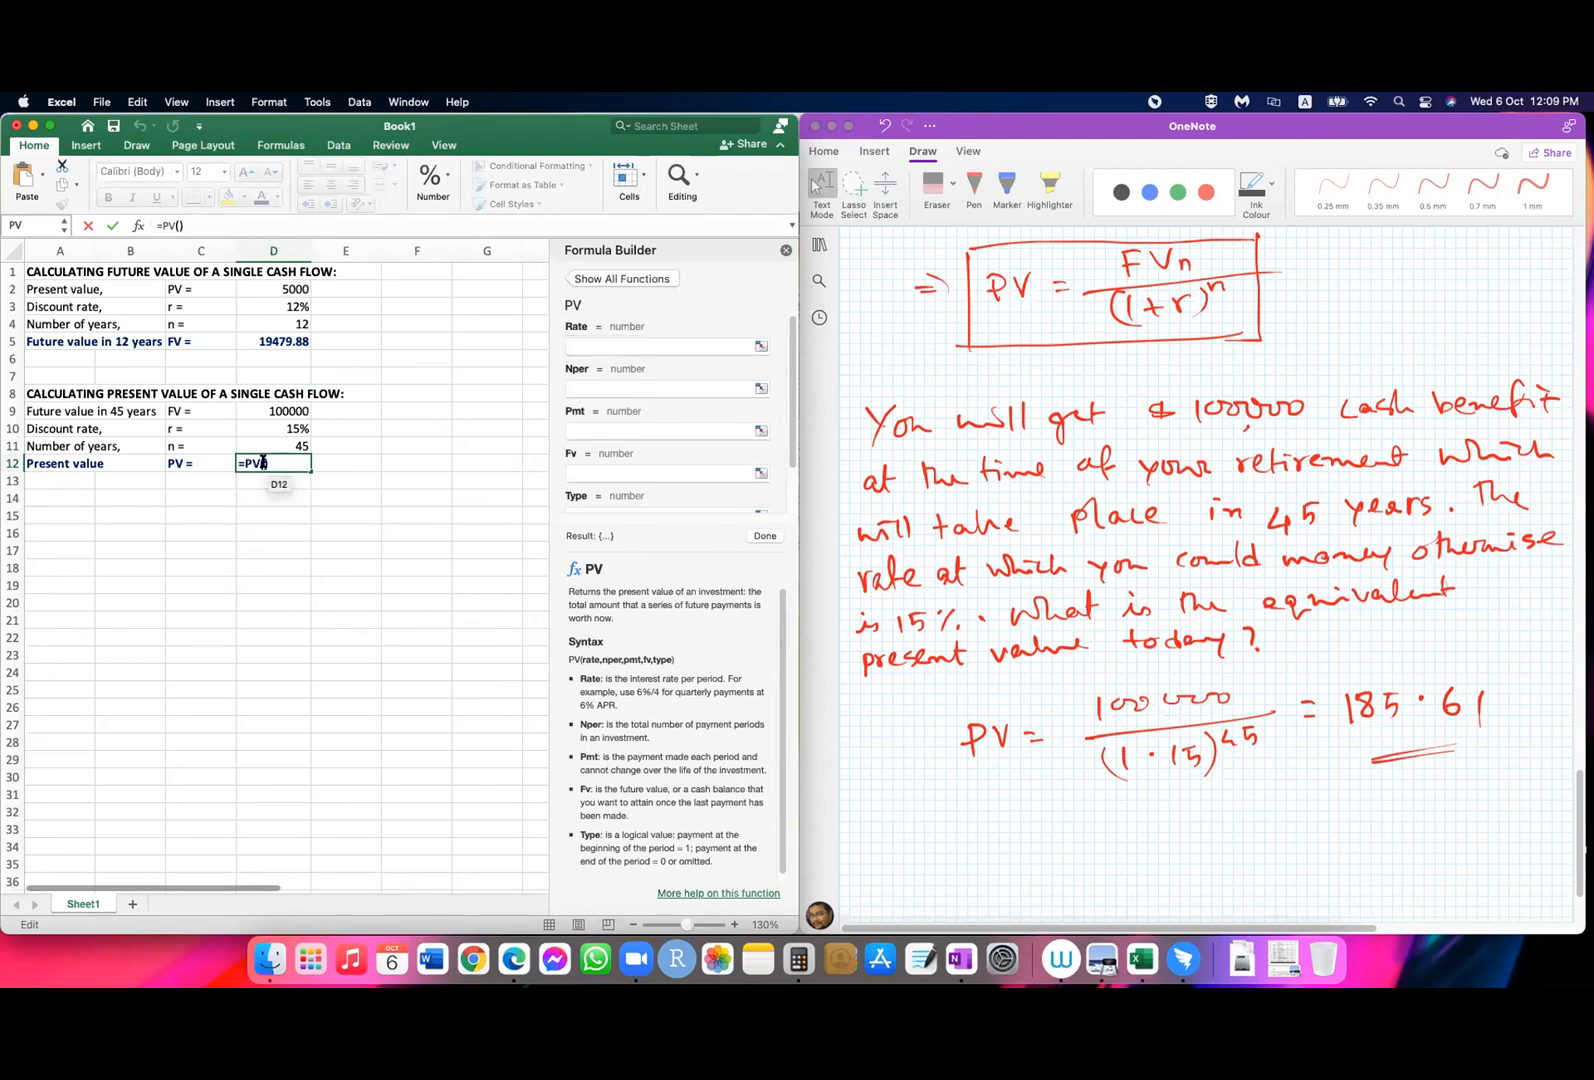
click(601, 347)
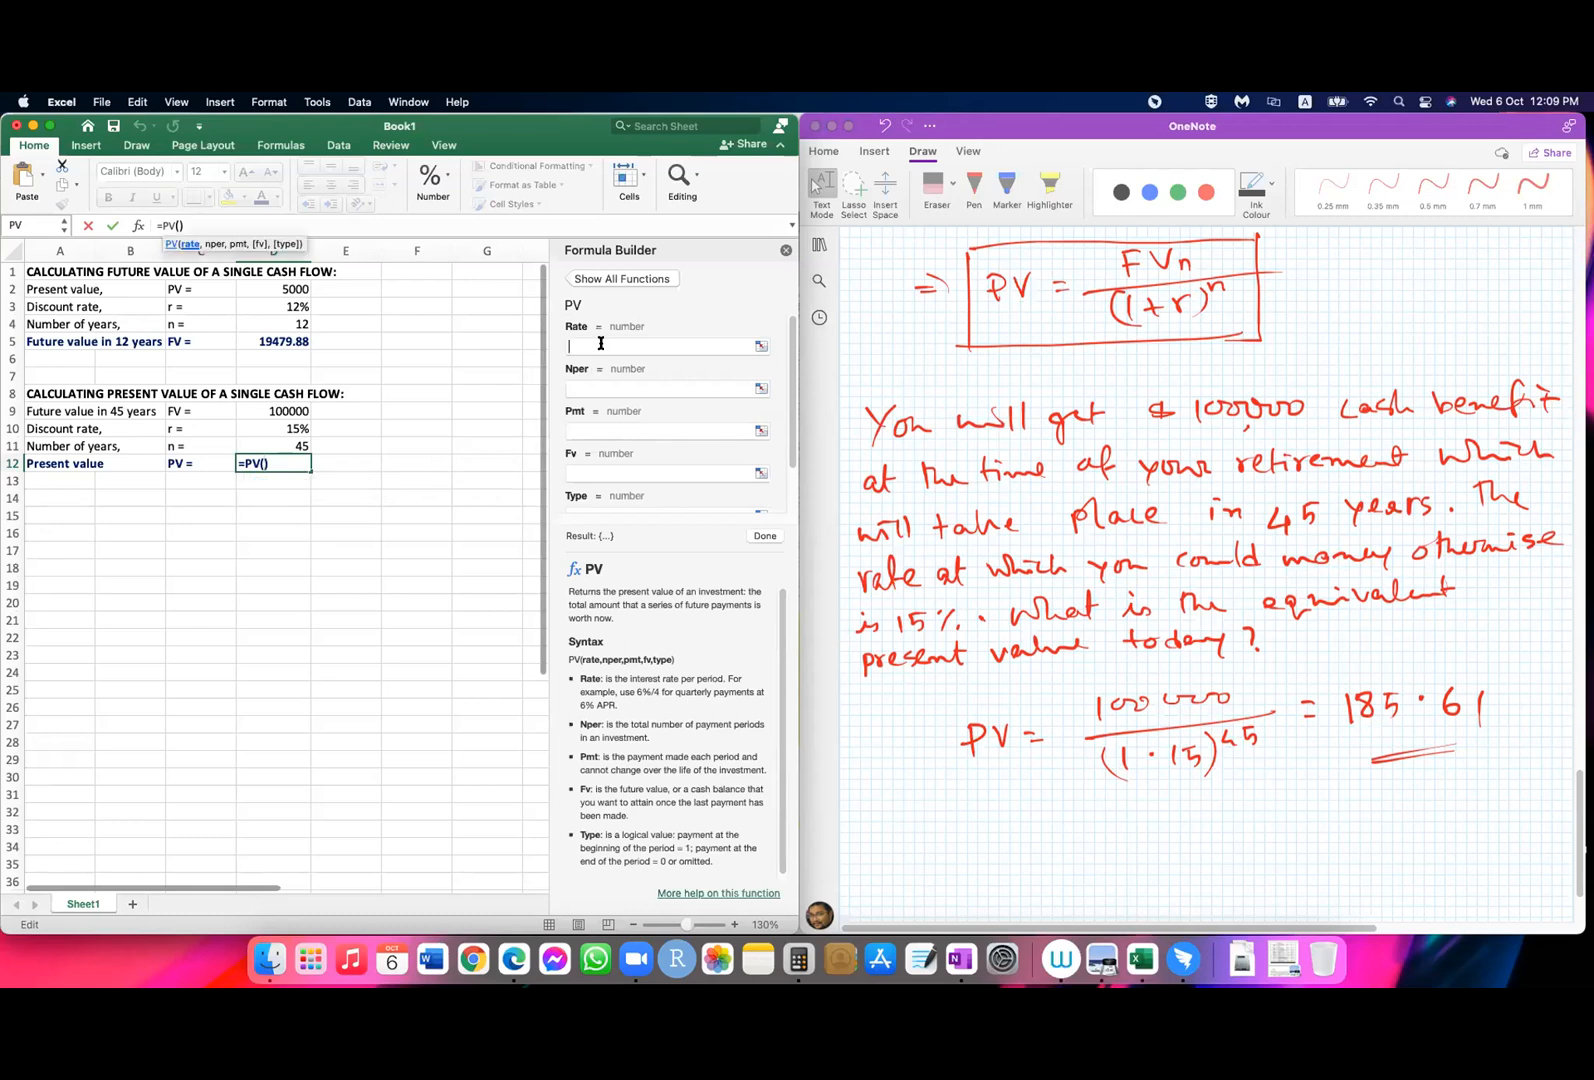
click(262, 463)
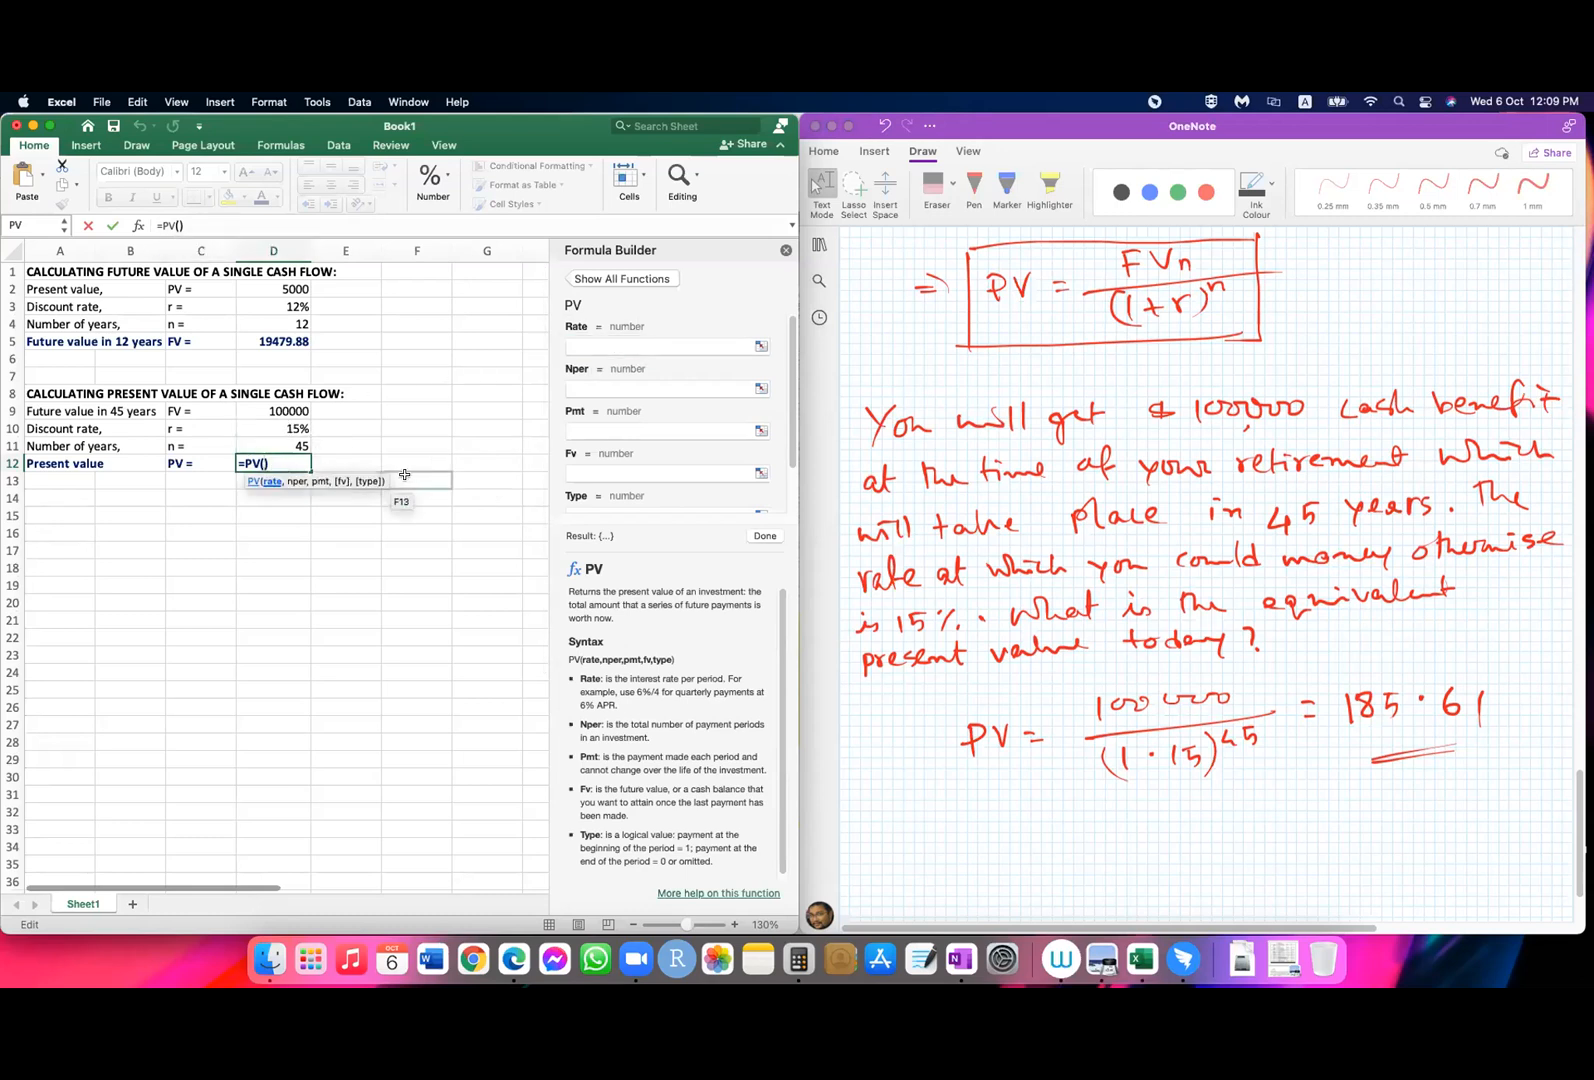
click(272, 421)
text(,)
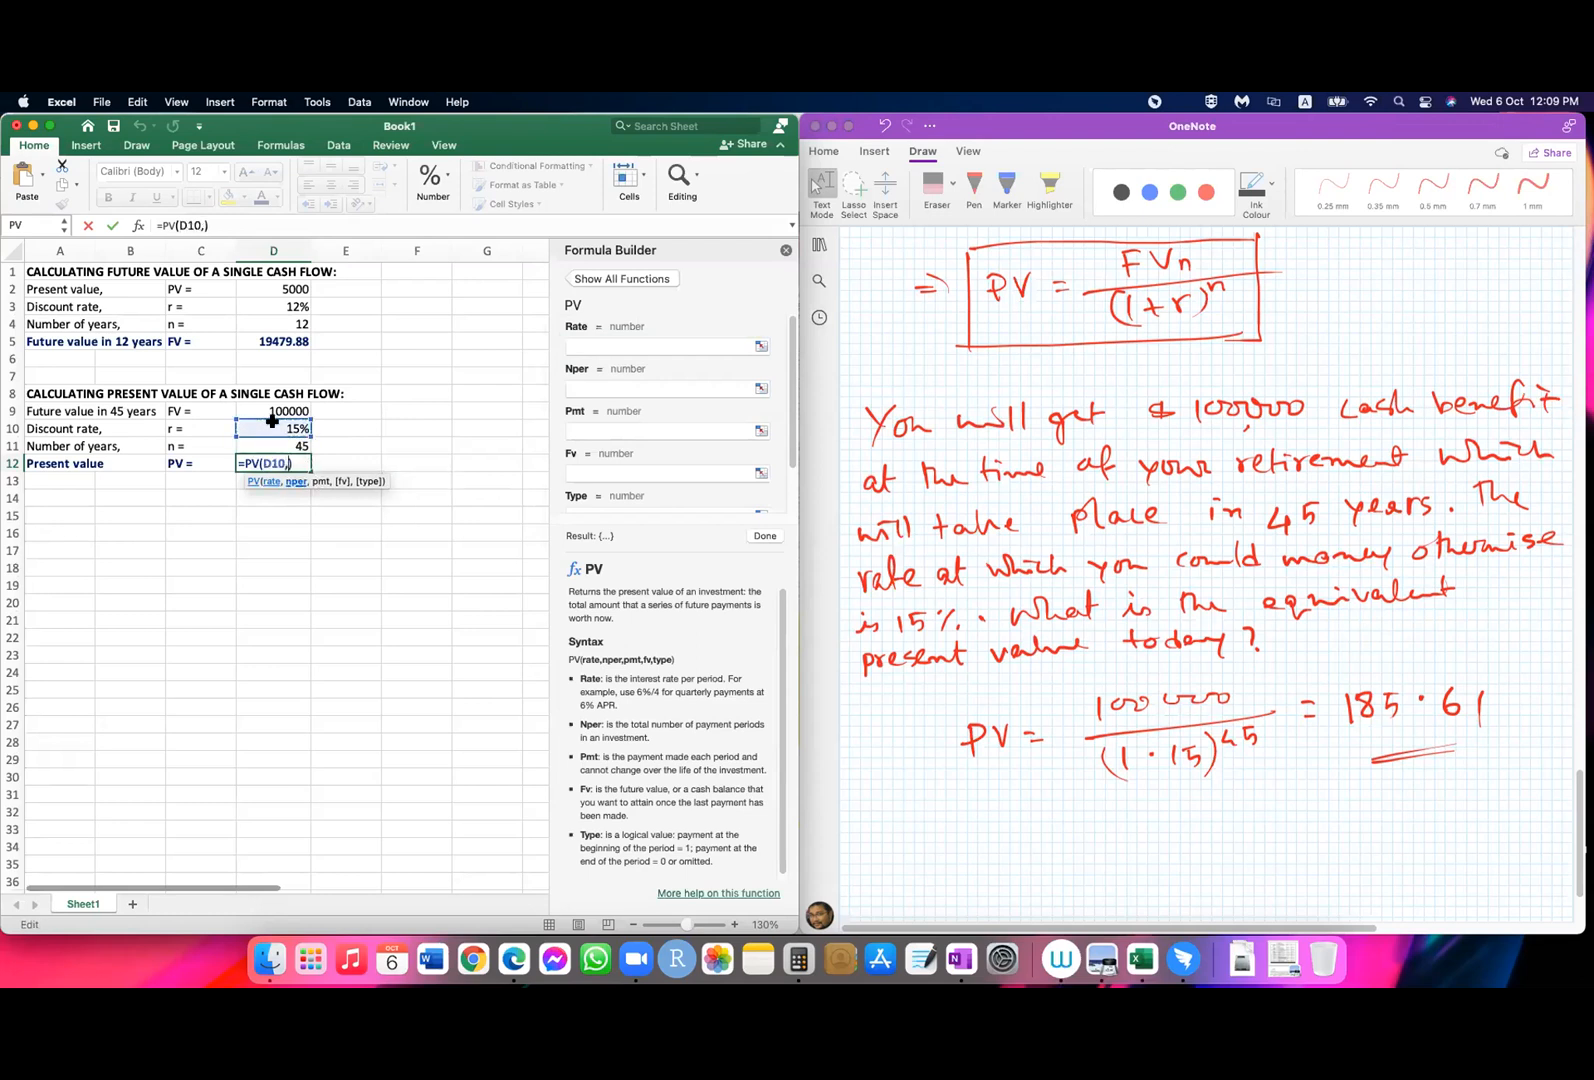
key(Up)
text(,0,)
click(268, 411)
text(,0)
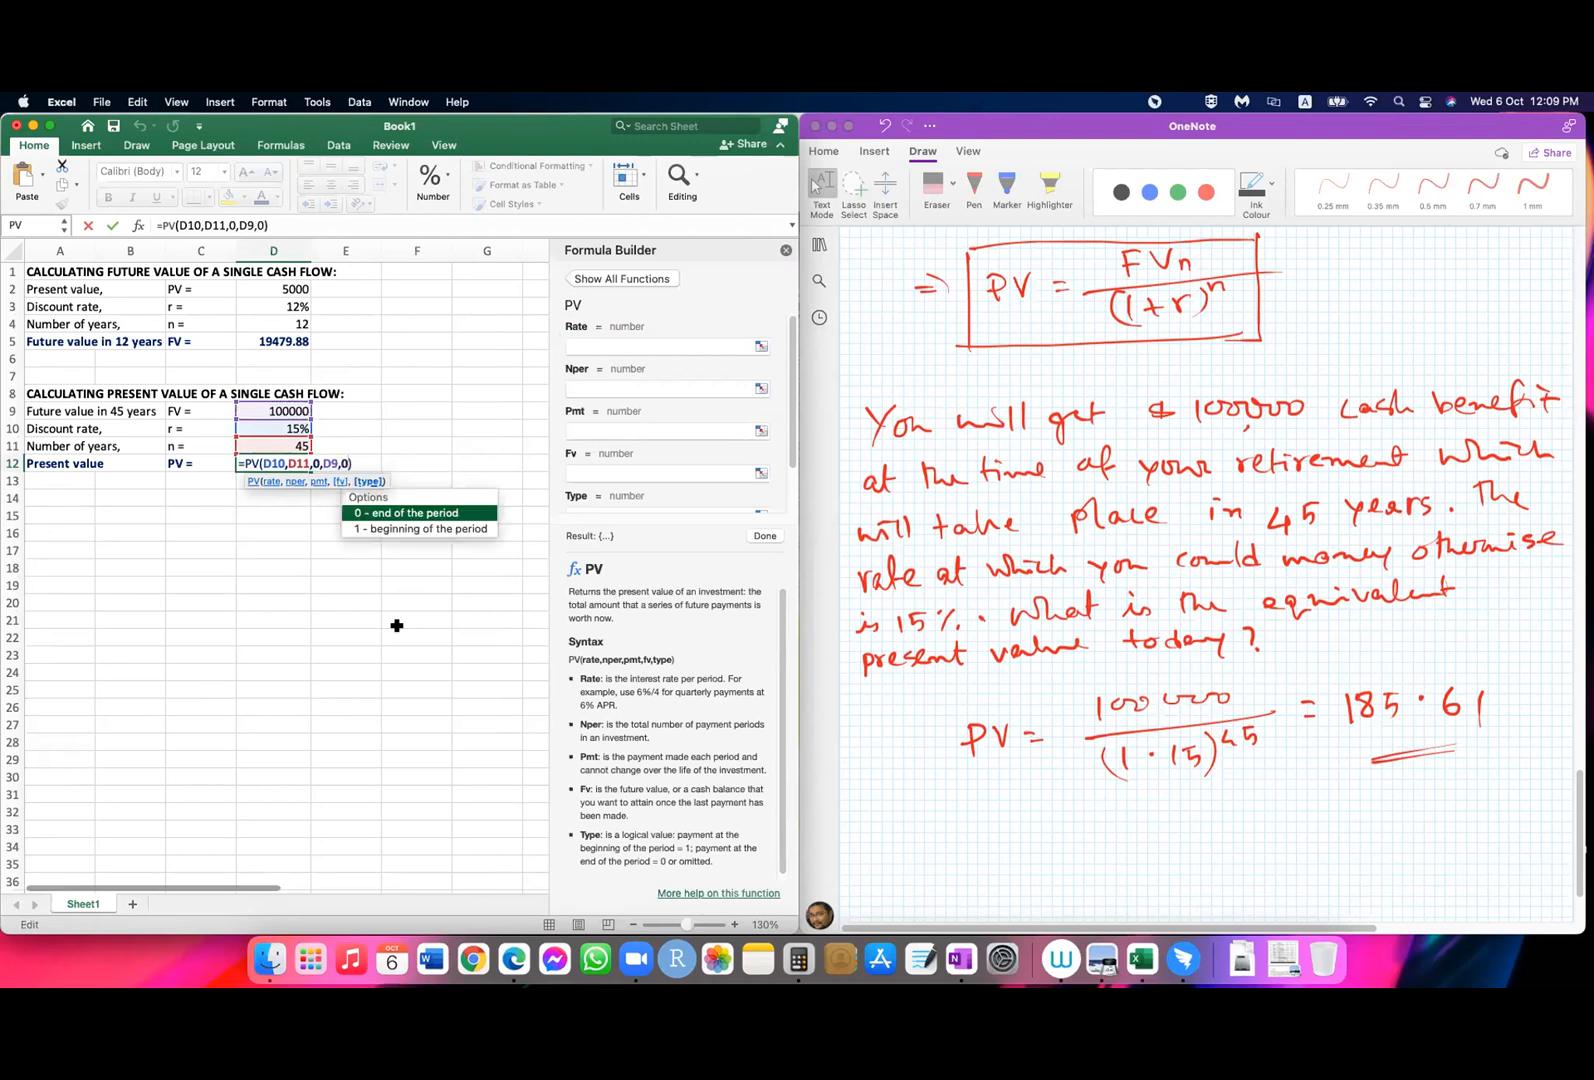
key(Return)
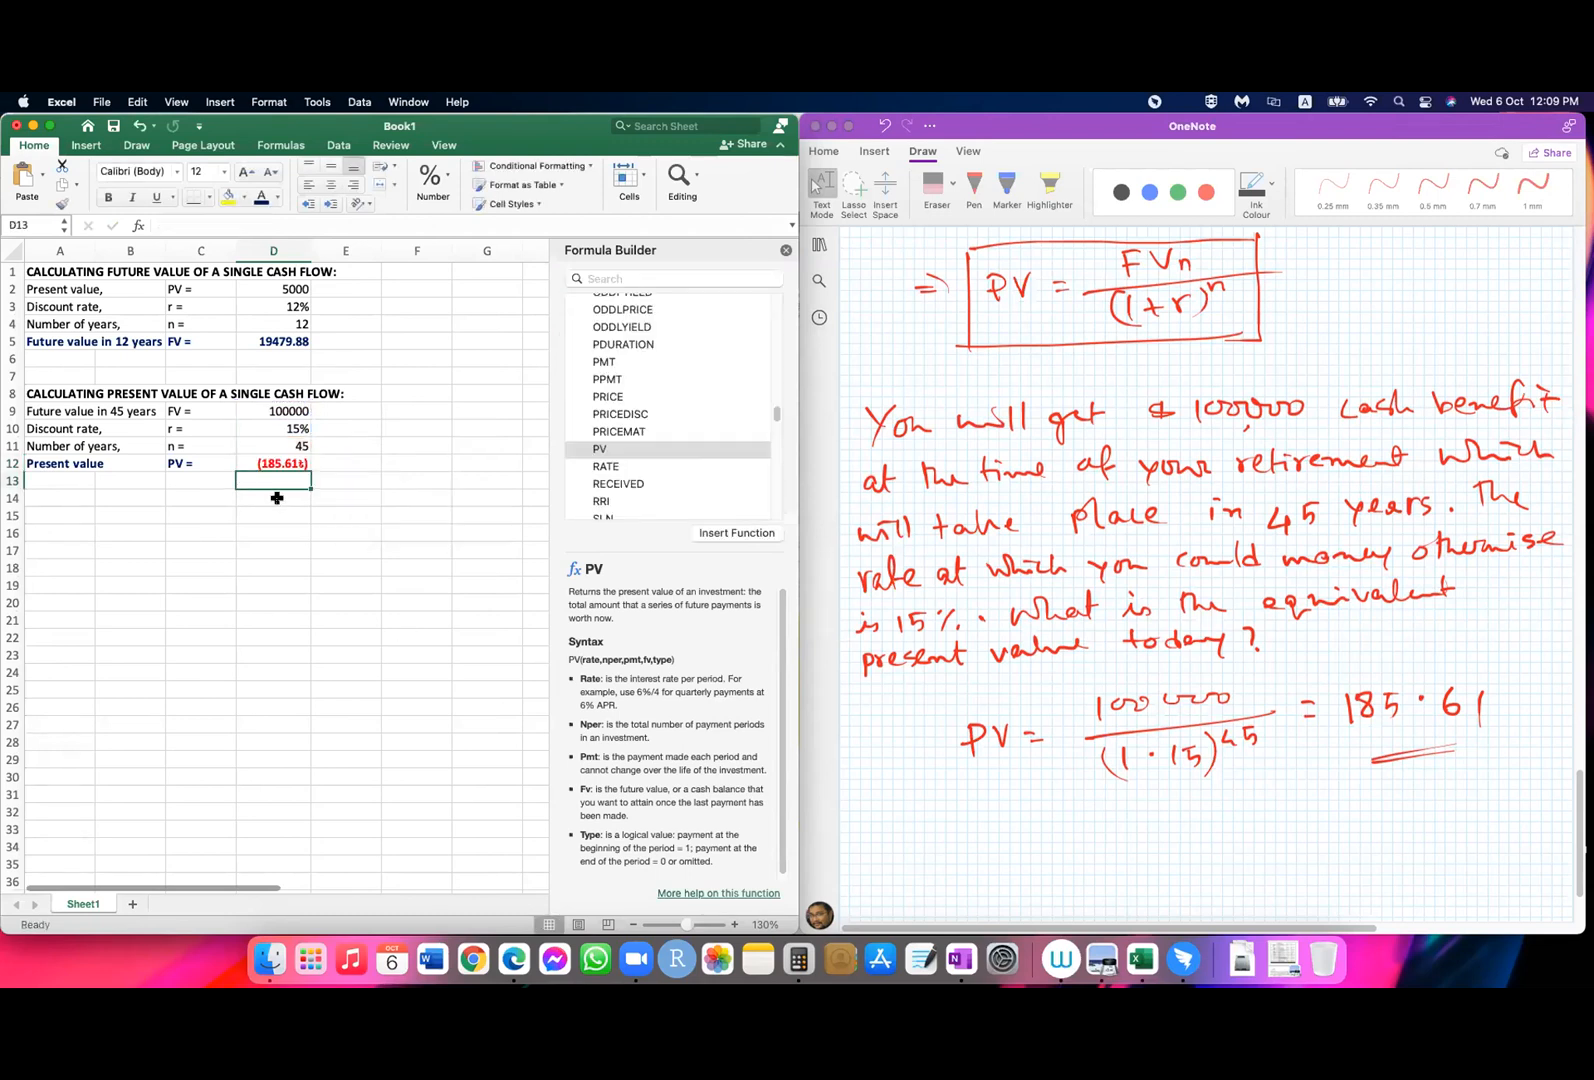
Step: Negate the future value argument in D12 so the formula reads =PV(D10,D11,0,-D9,0)
click(280, 464)
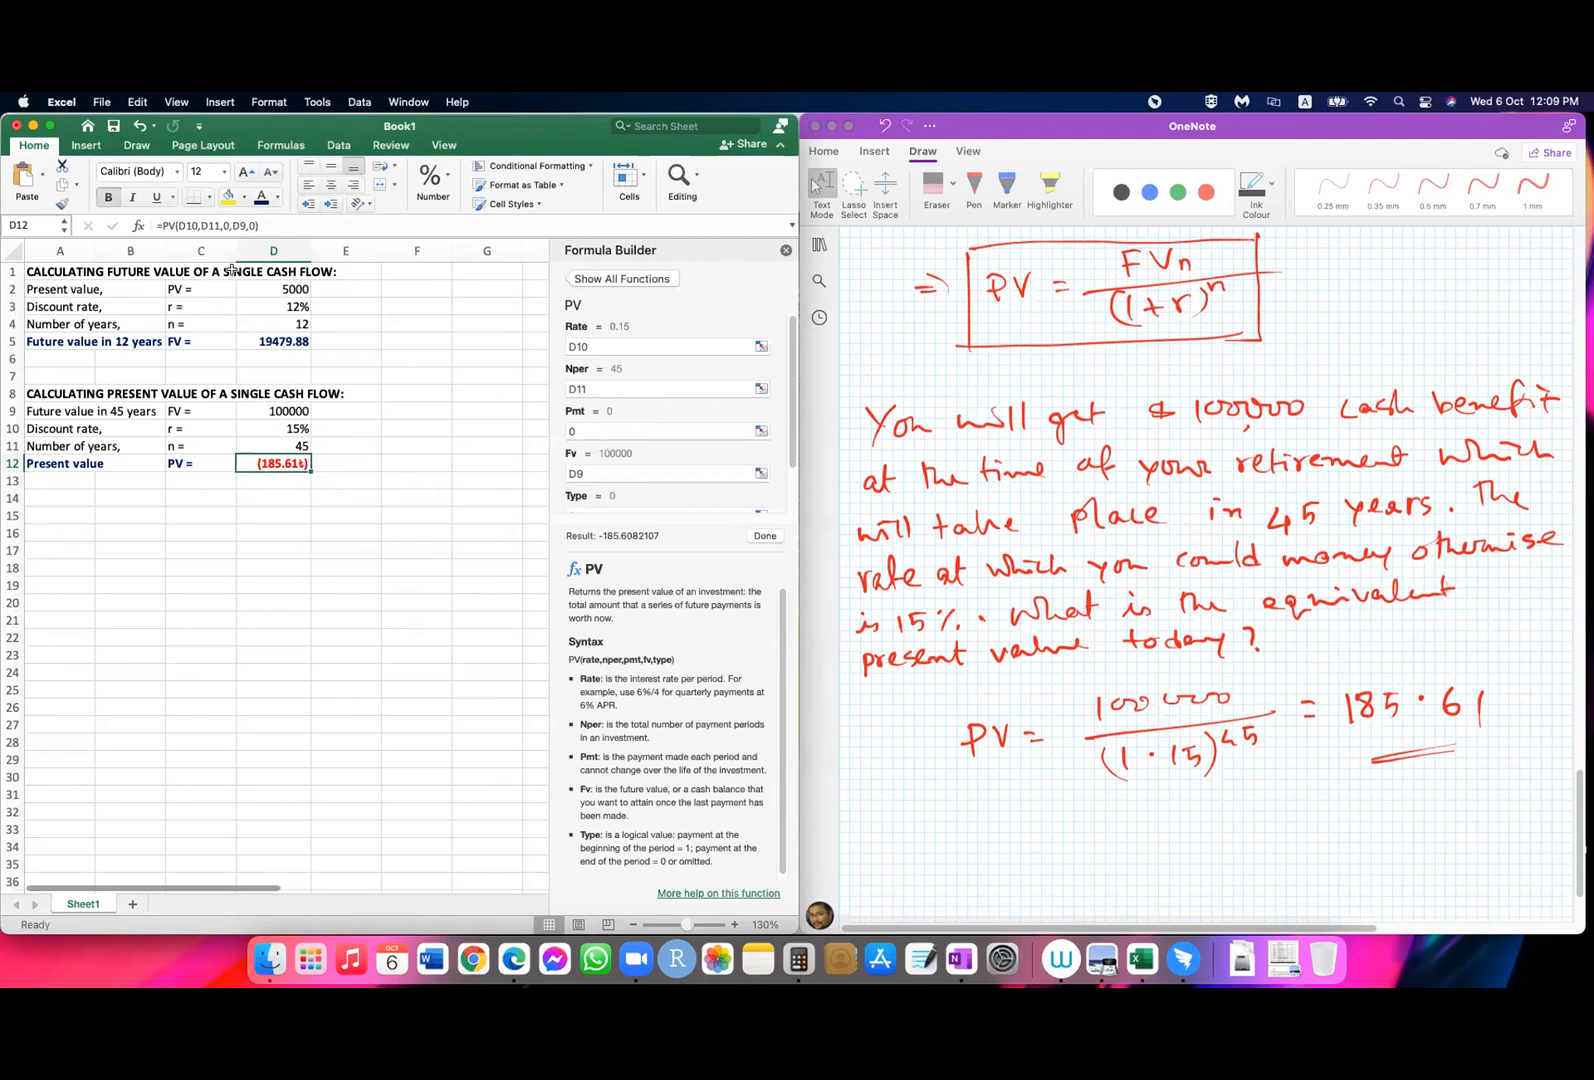
click(232, 225)
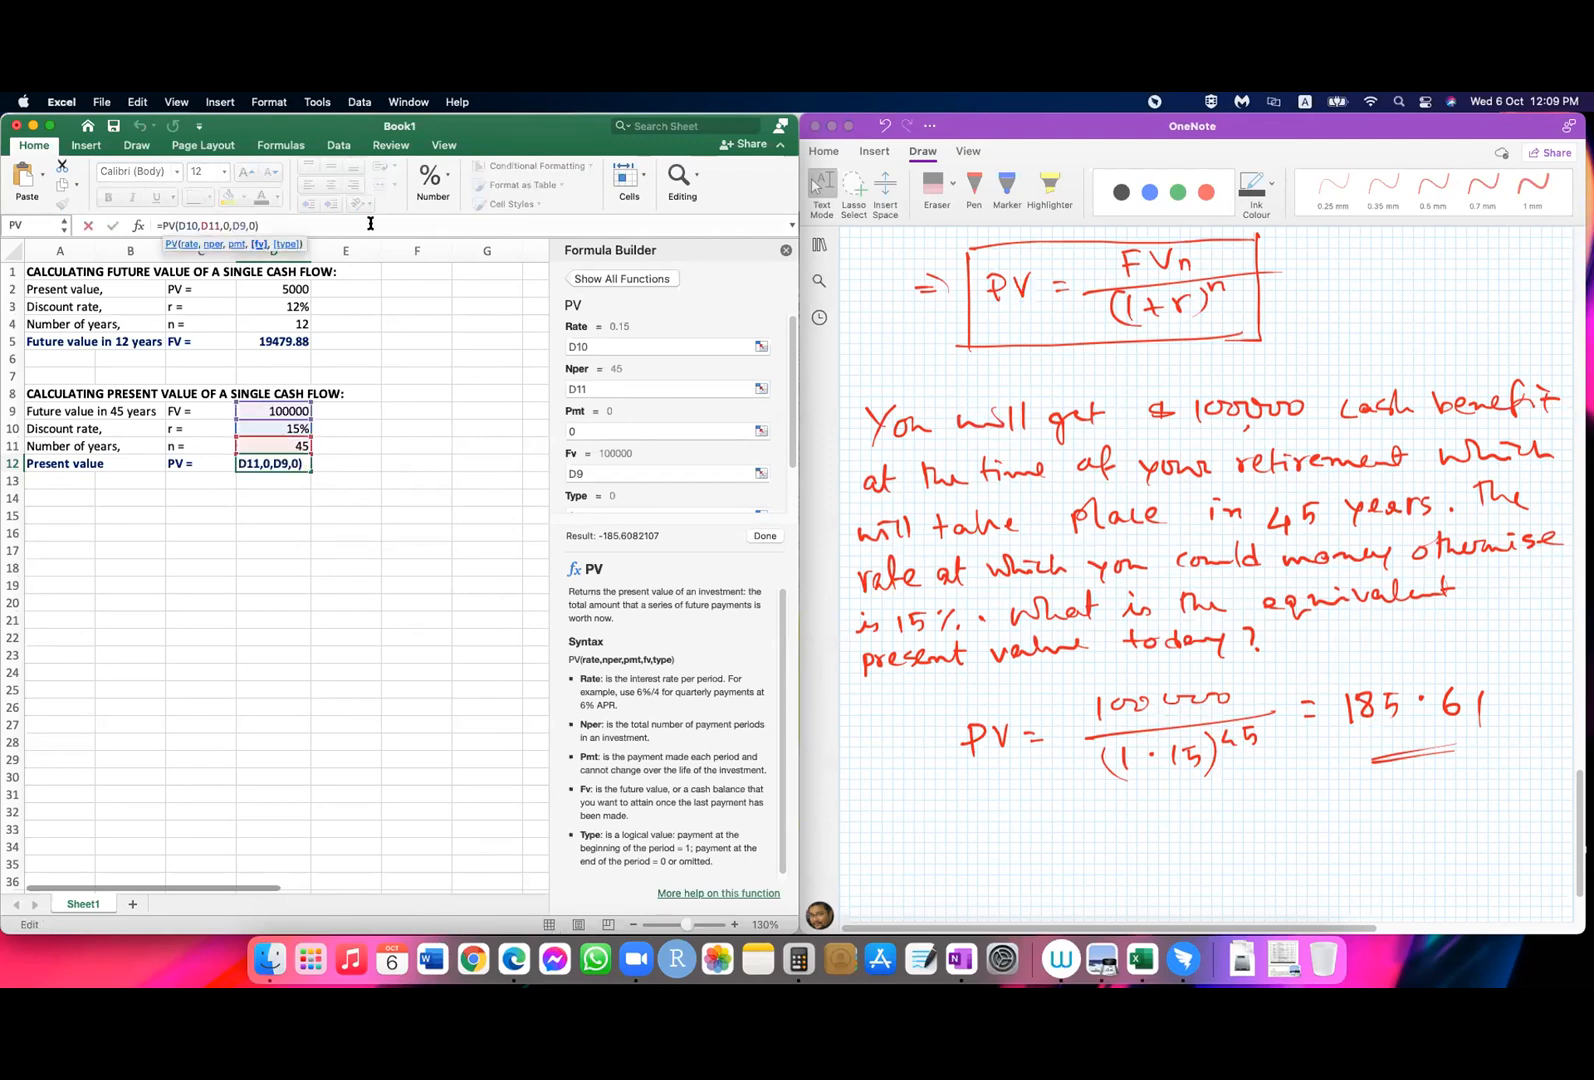
text(-)
key(Return)
click(346, 620)
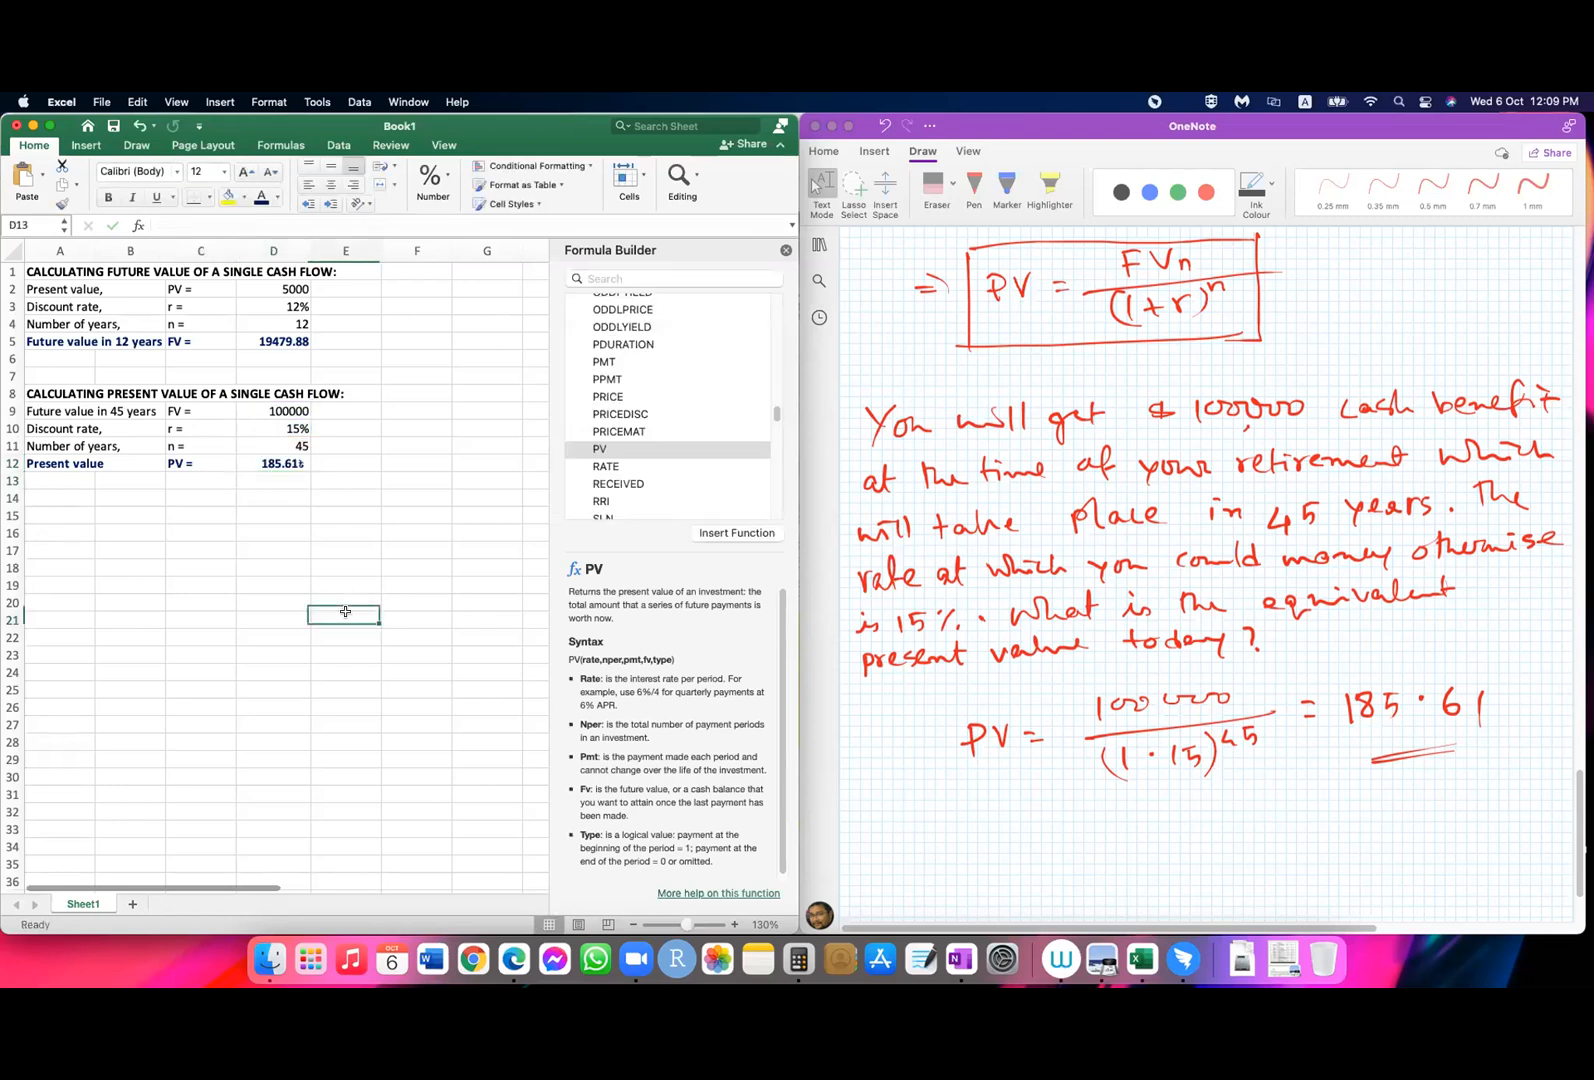
Step: Copy the formatting of the future value result in D5 onto the present value result in D12
click(267, 344)
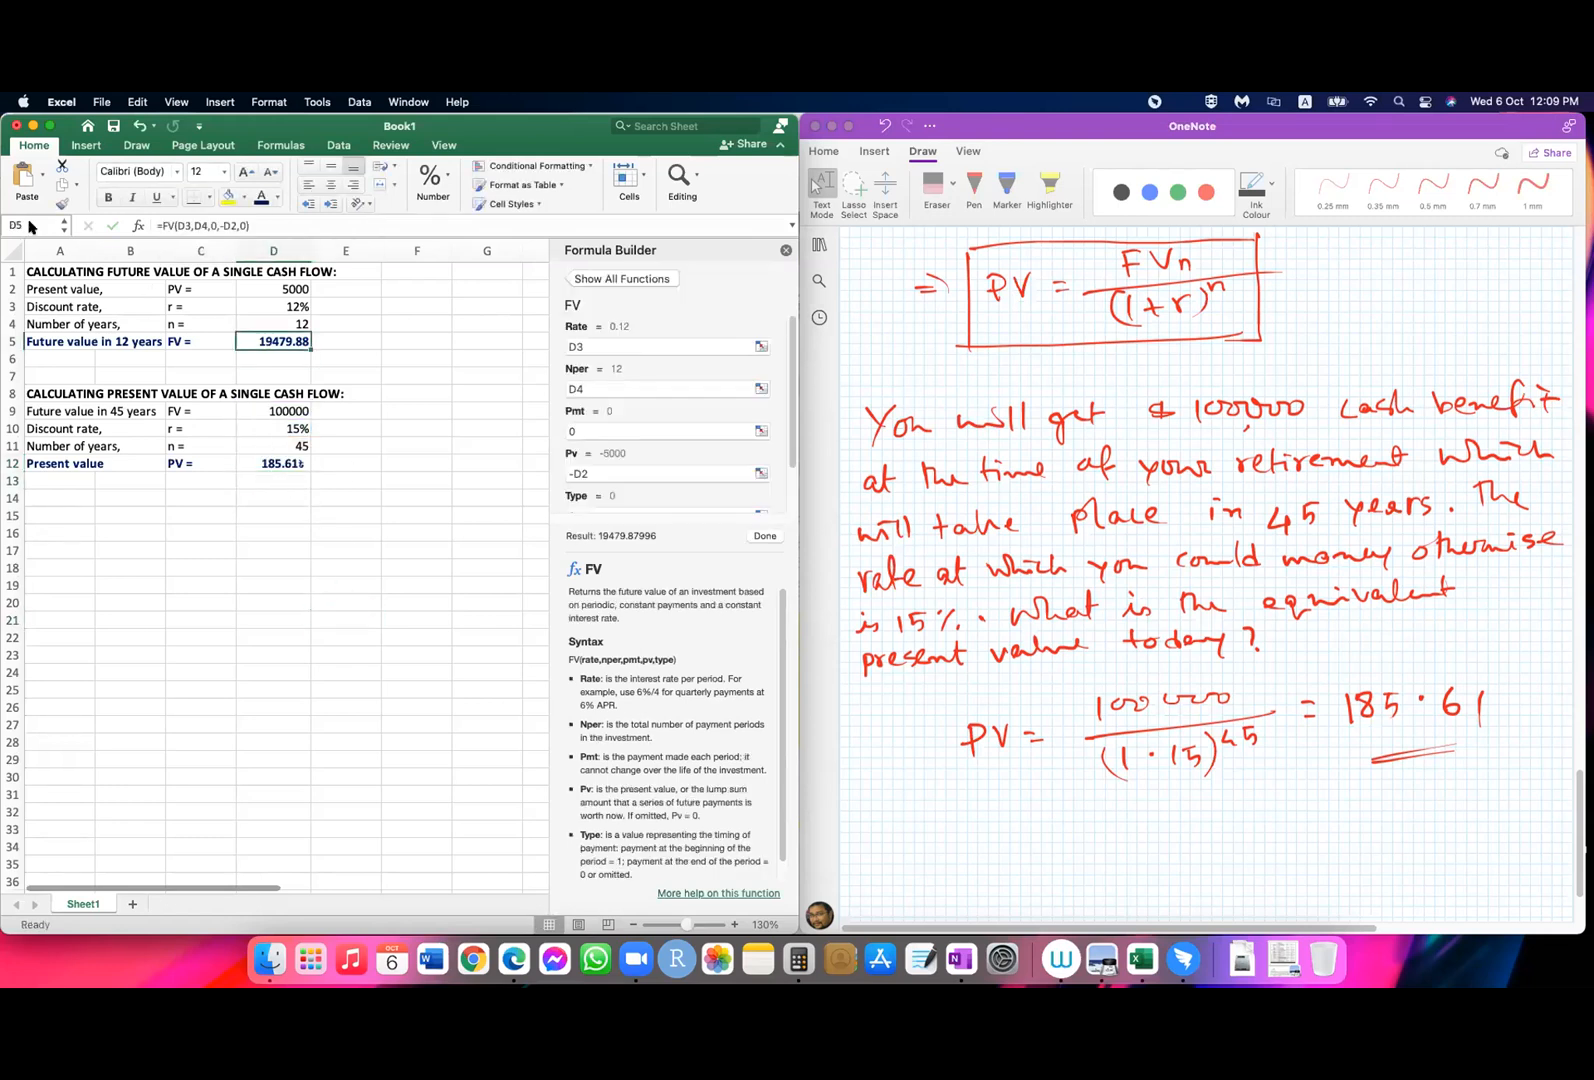
click(62, 203)
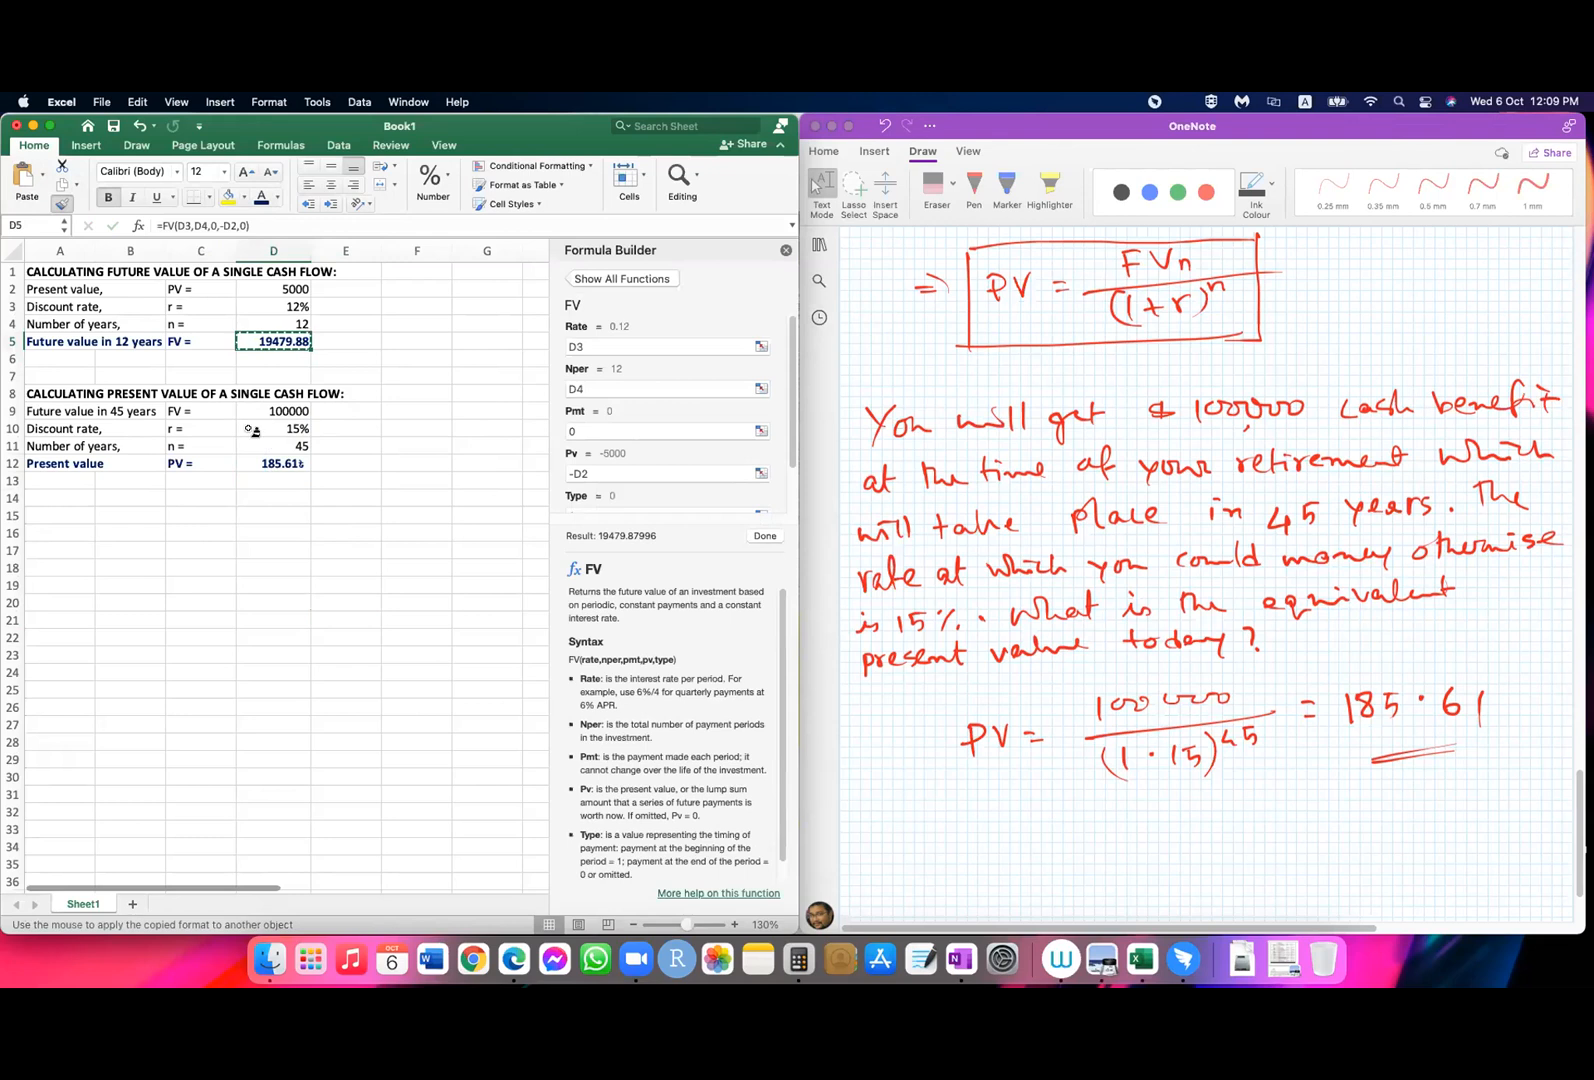
click(266, 461)
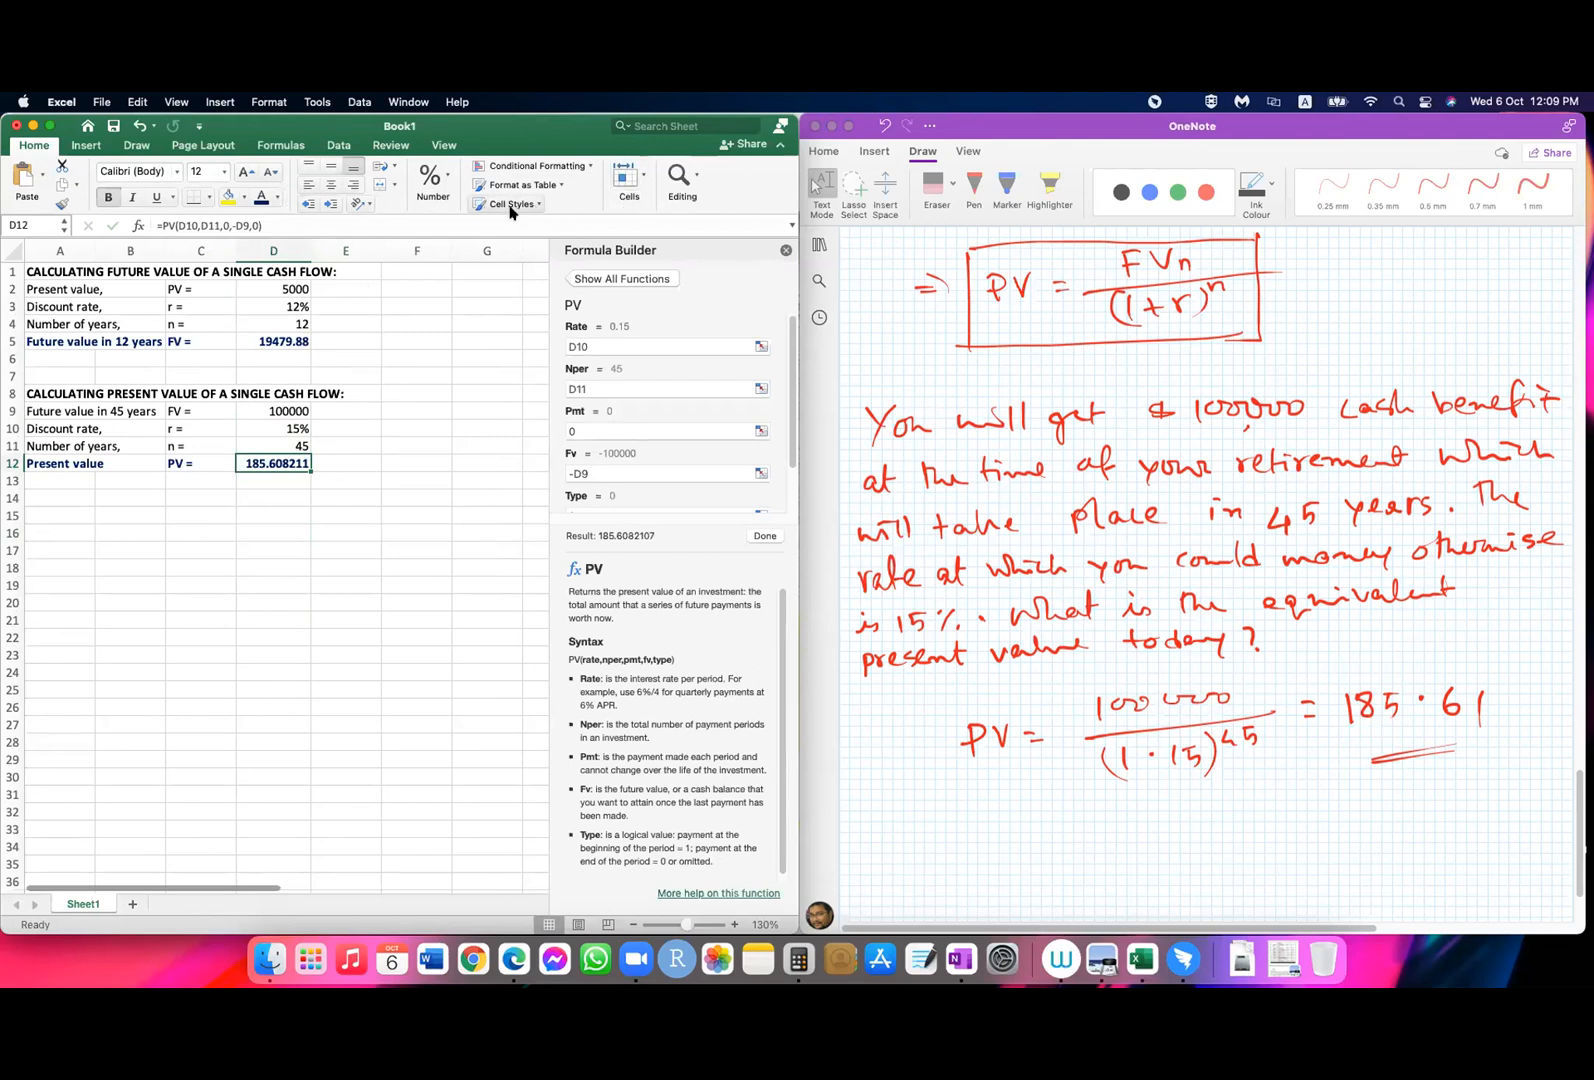
Step: Reduce the displayed decimals of the present value in D12 to two places
click(447, 181)
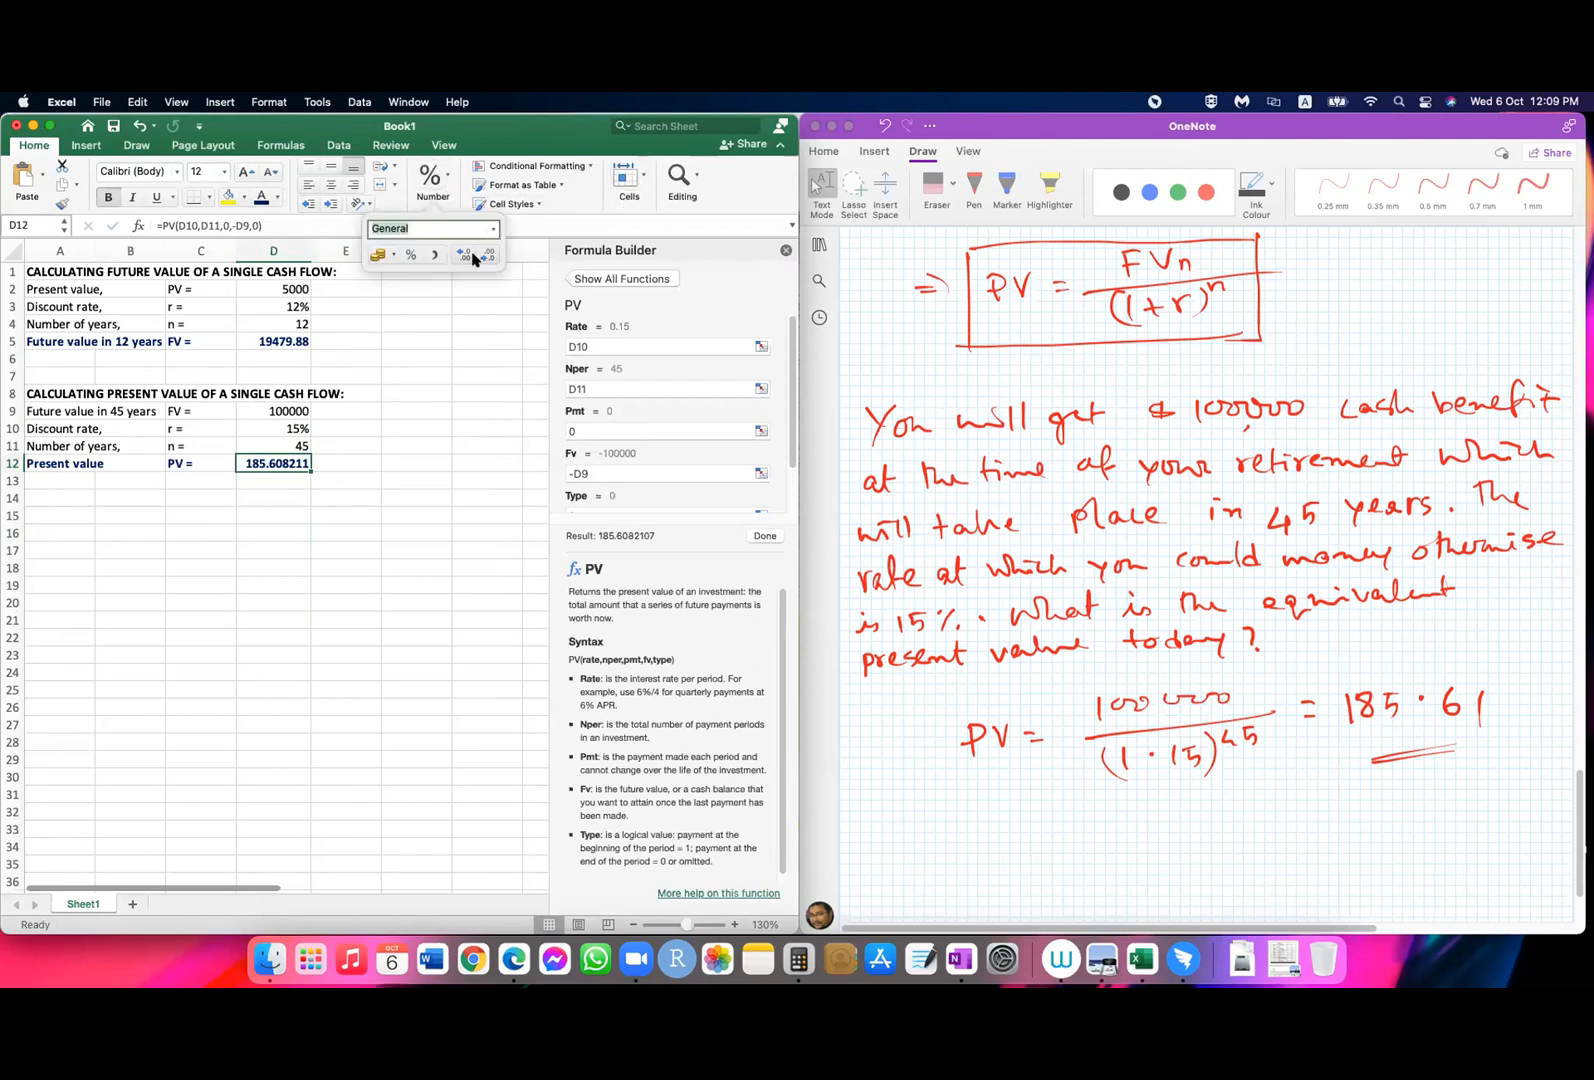
click(487, 259)
click(487, 259)
click(487, 259)
click(487, 259)
click(308, 548)
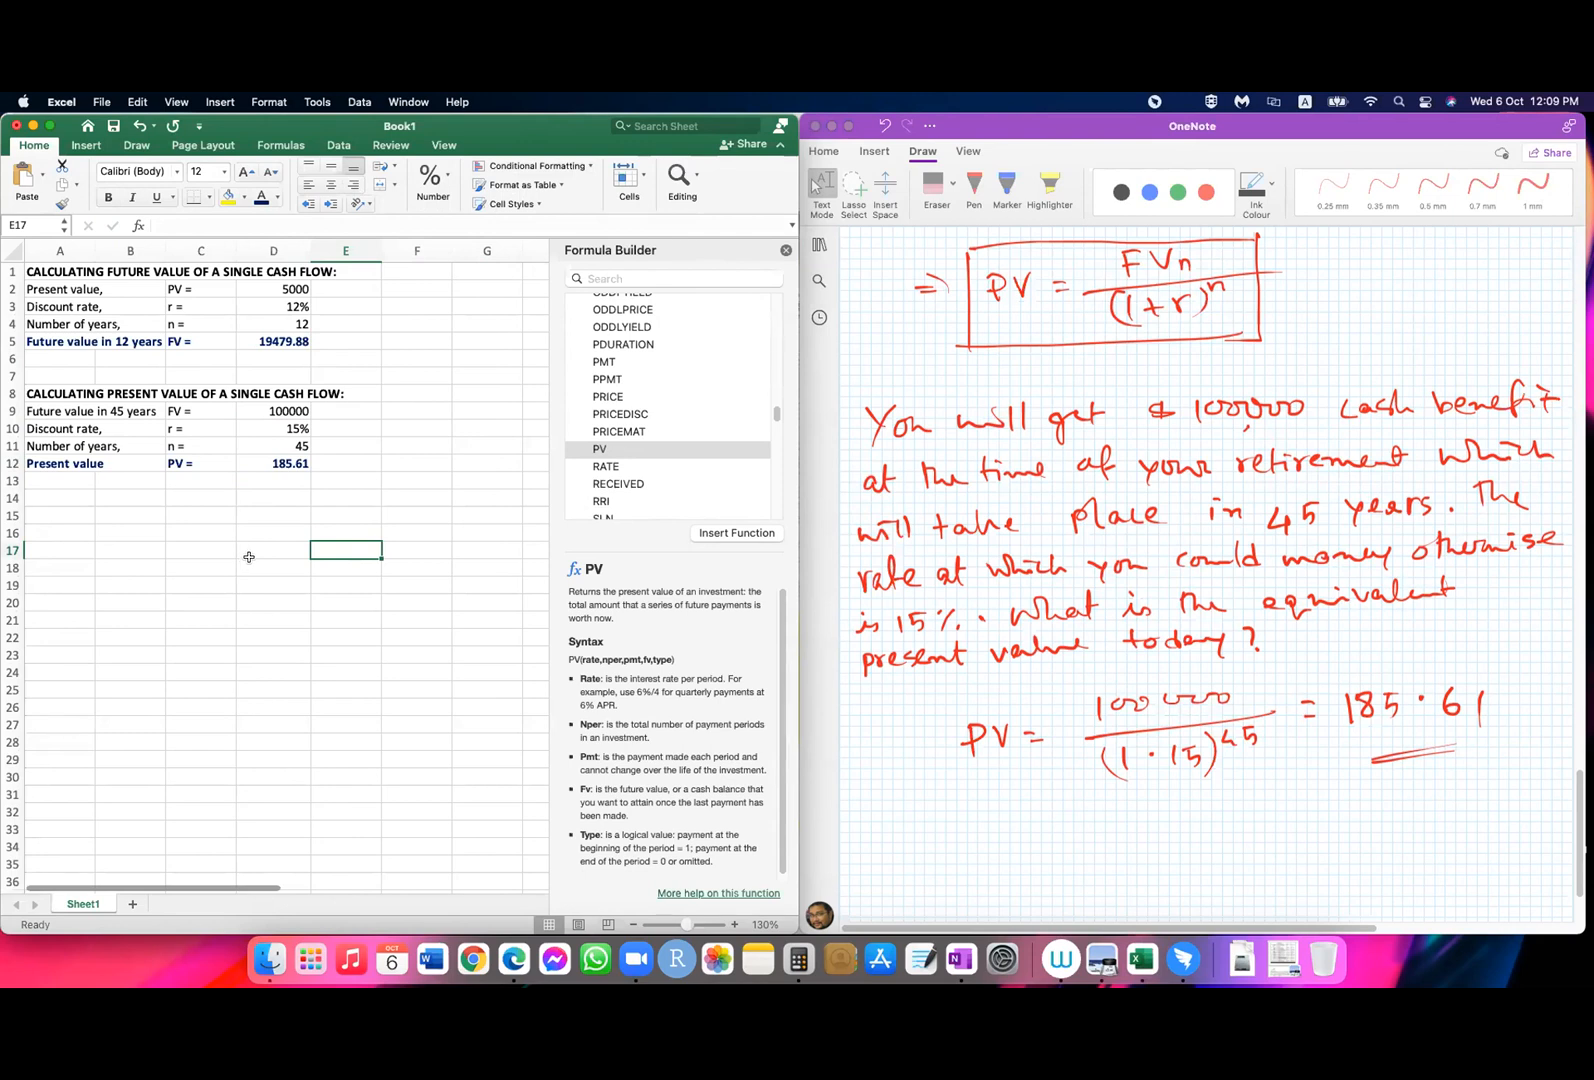
click(339, 424)
click(283, 425)
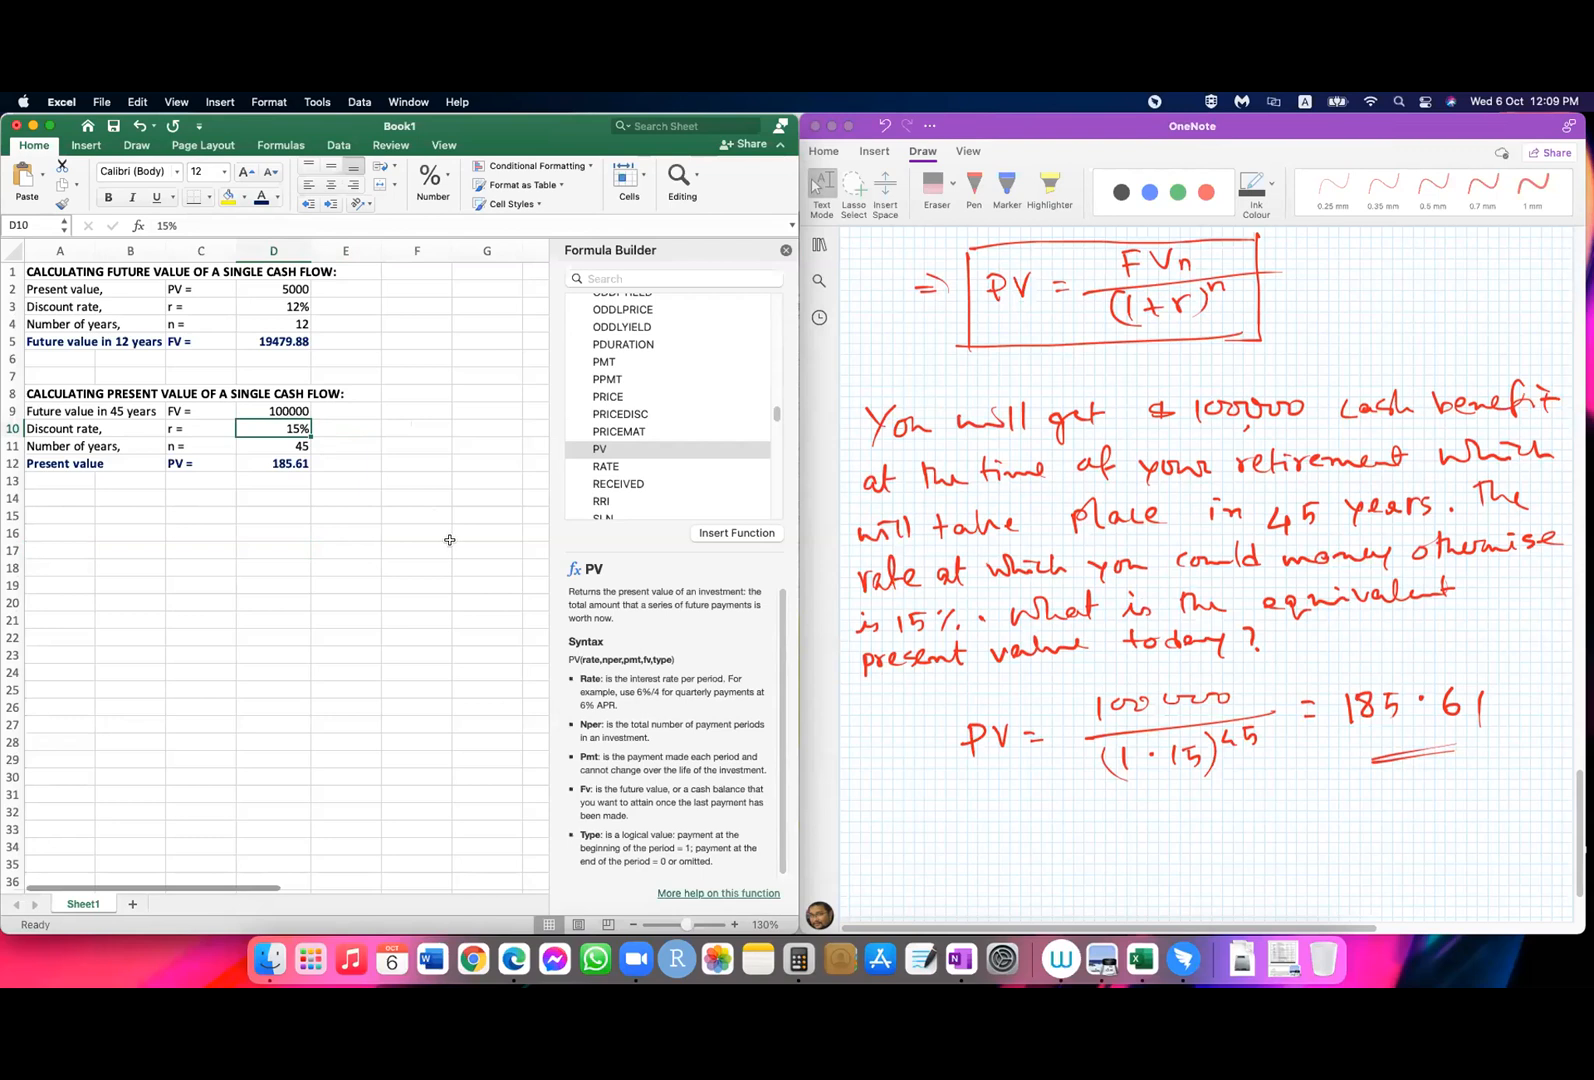
click(278, 465)
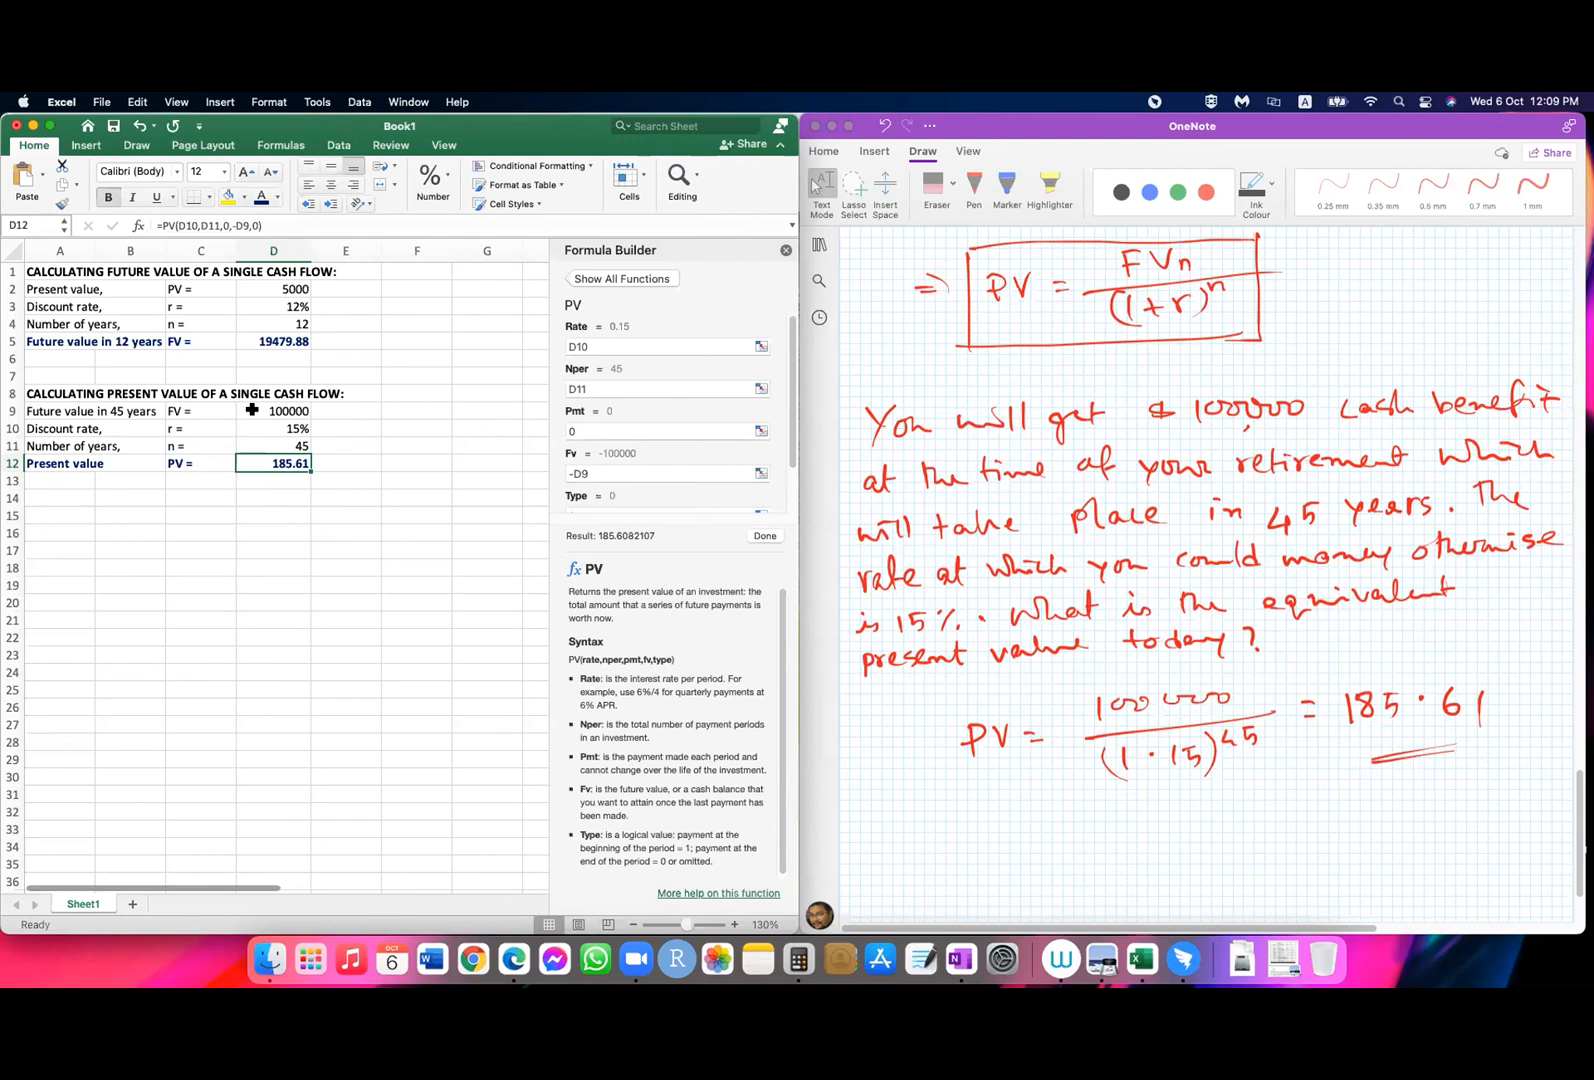
click(331, 548)
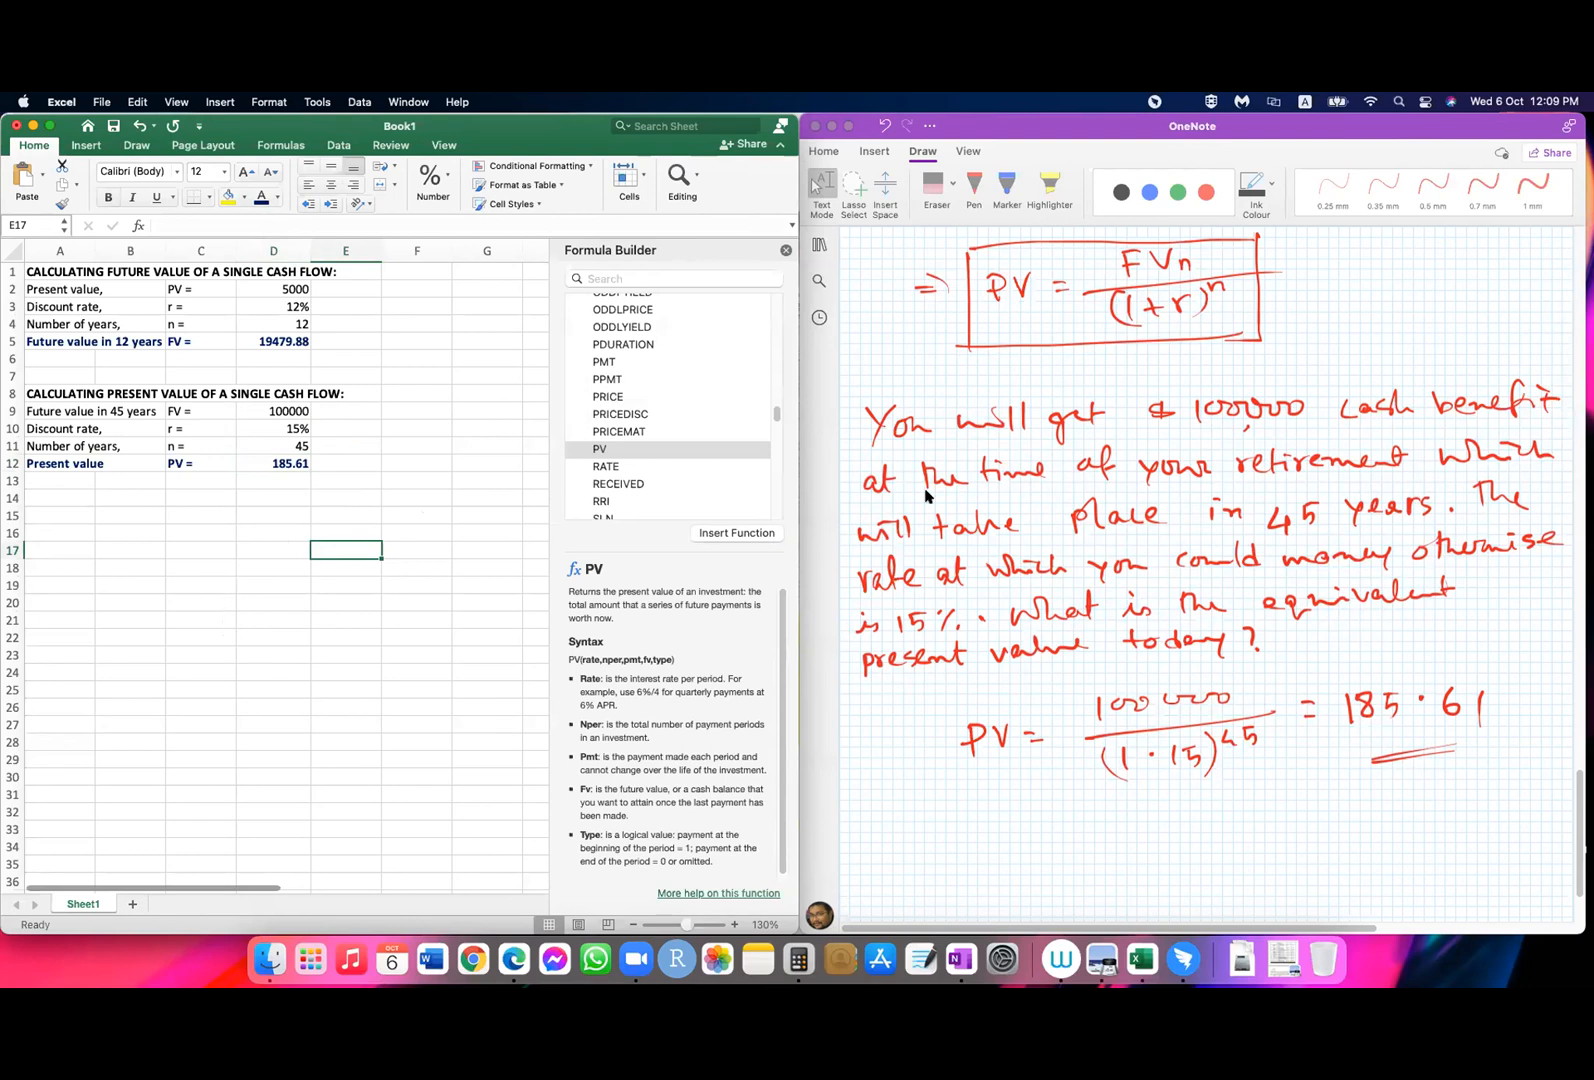
Step: Close the Formula Builder beside the worksheet
scroll(1166, 648, down, 3)
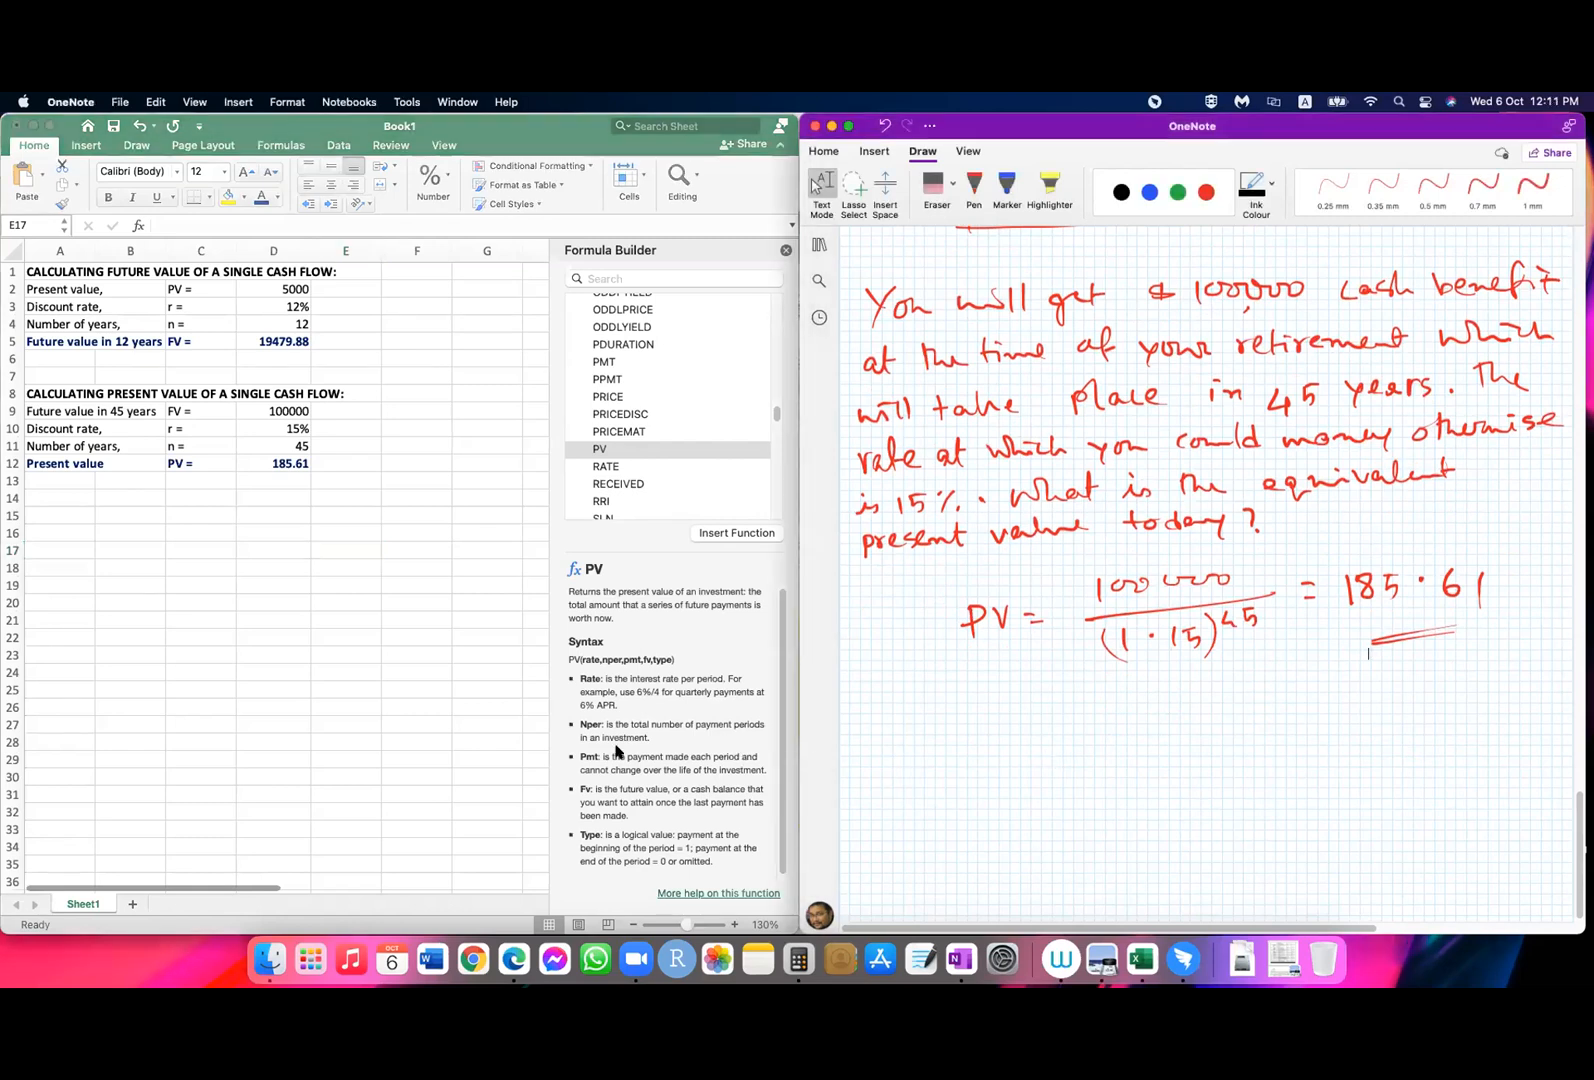
click(785, 251)
click(785, 251)
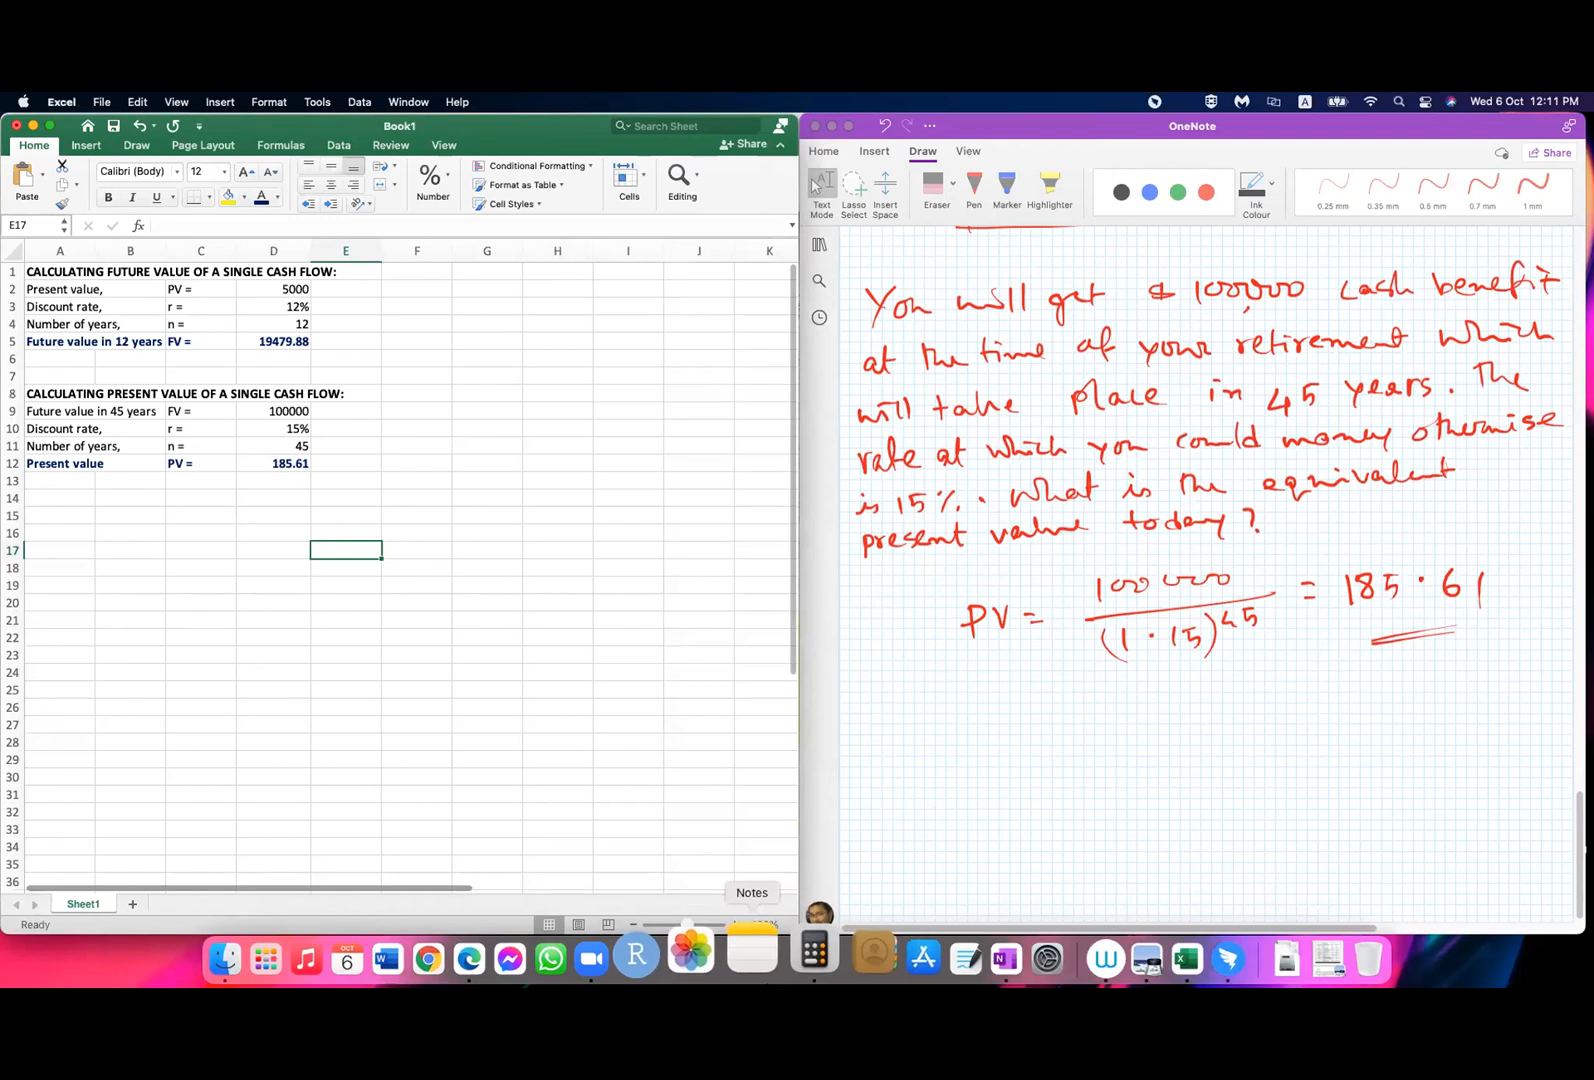
click(752, 954)
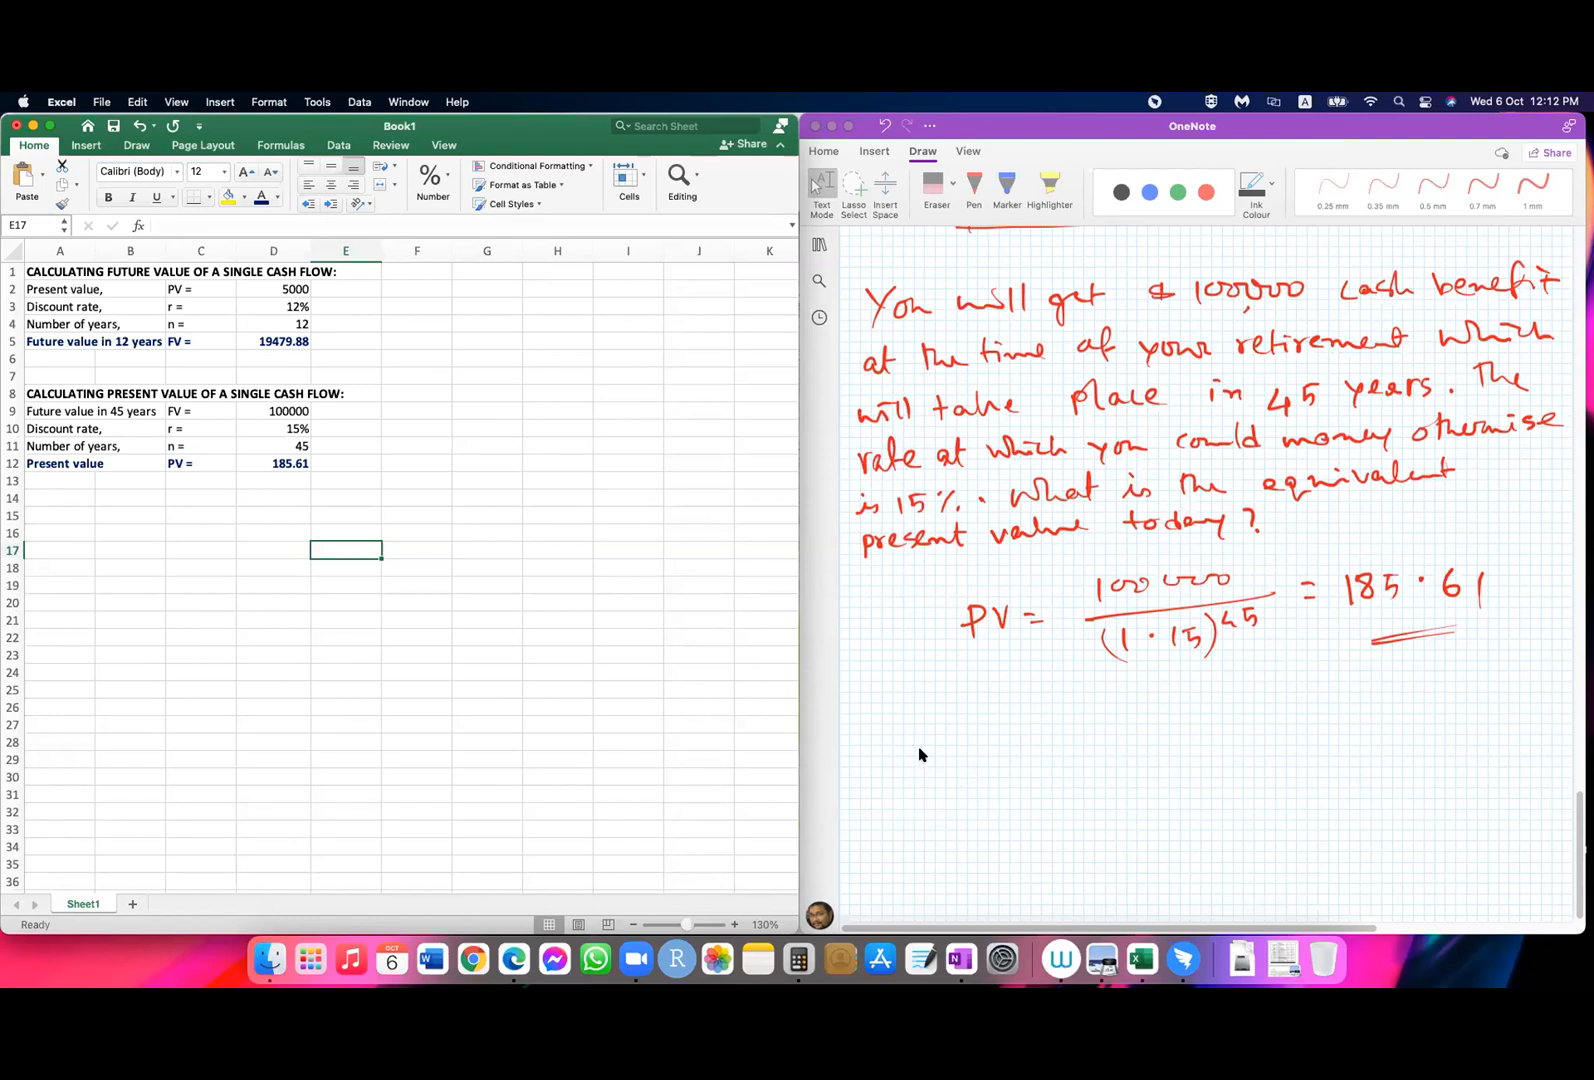
click(822, 764)
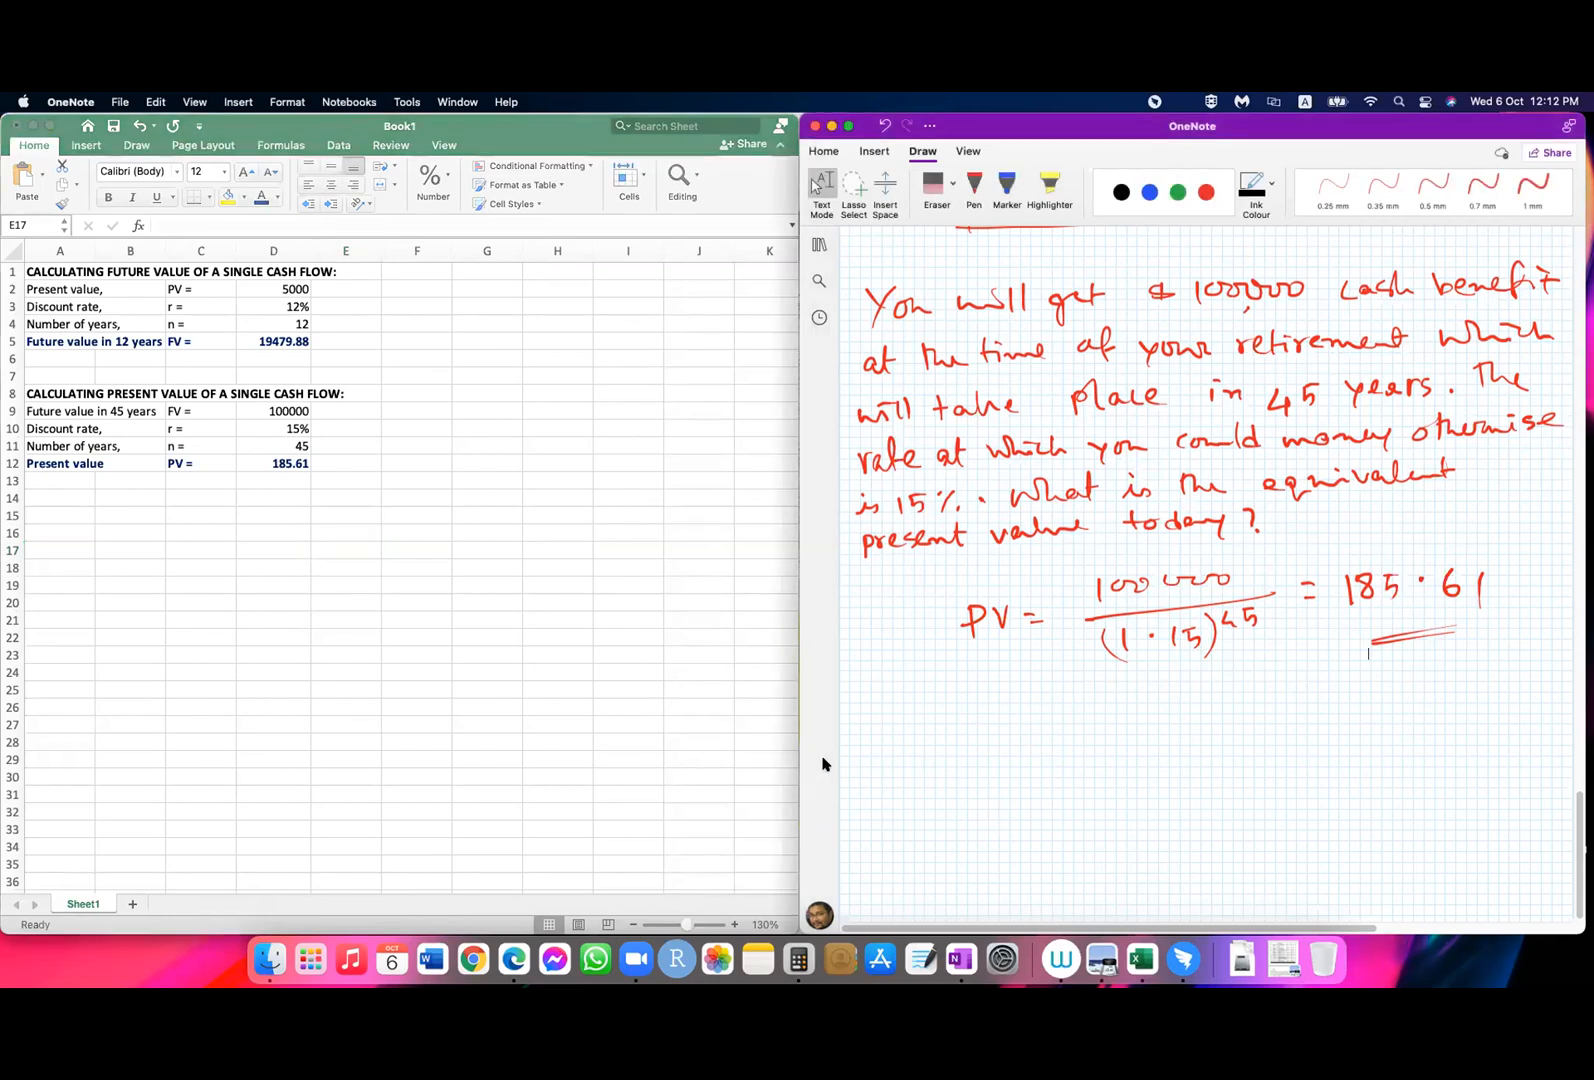
click(495, 600)
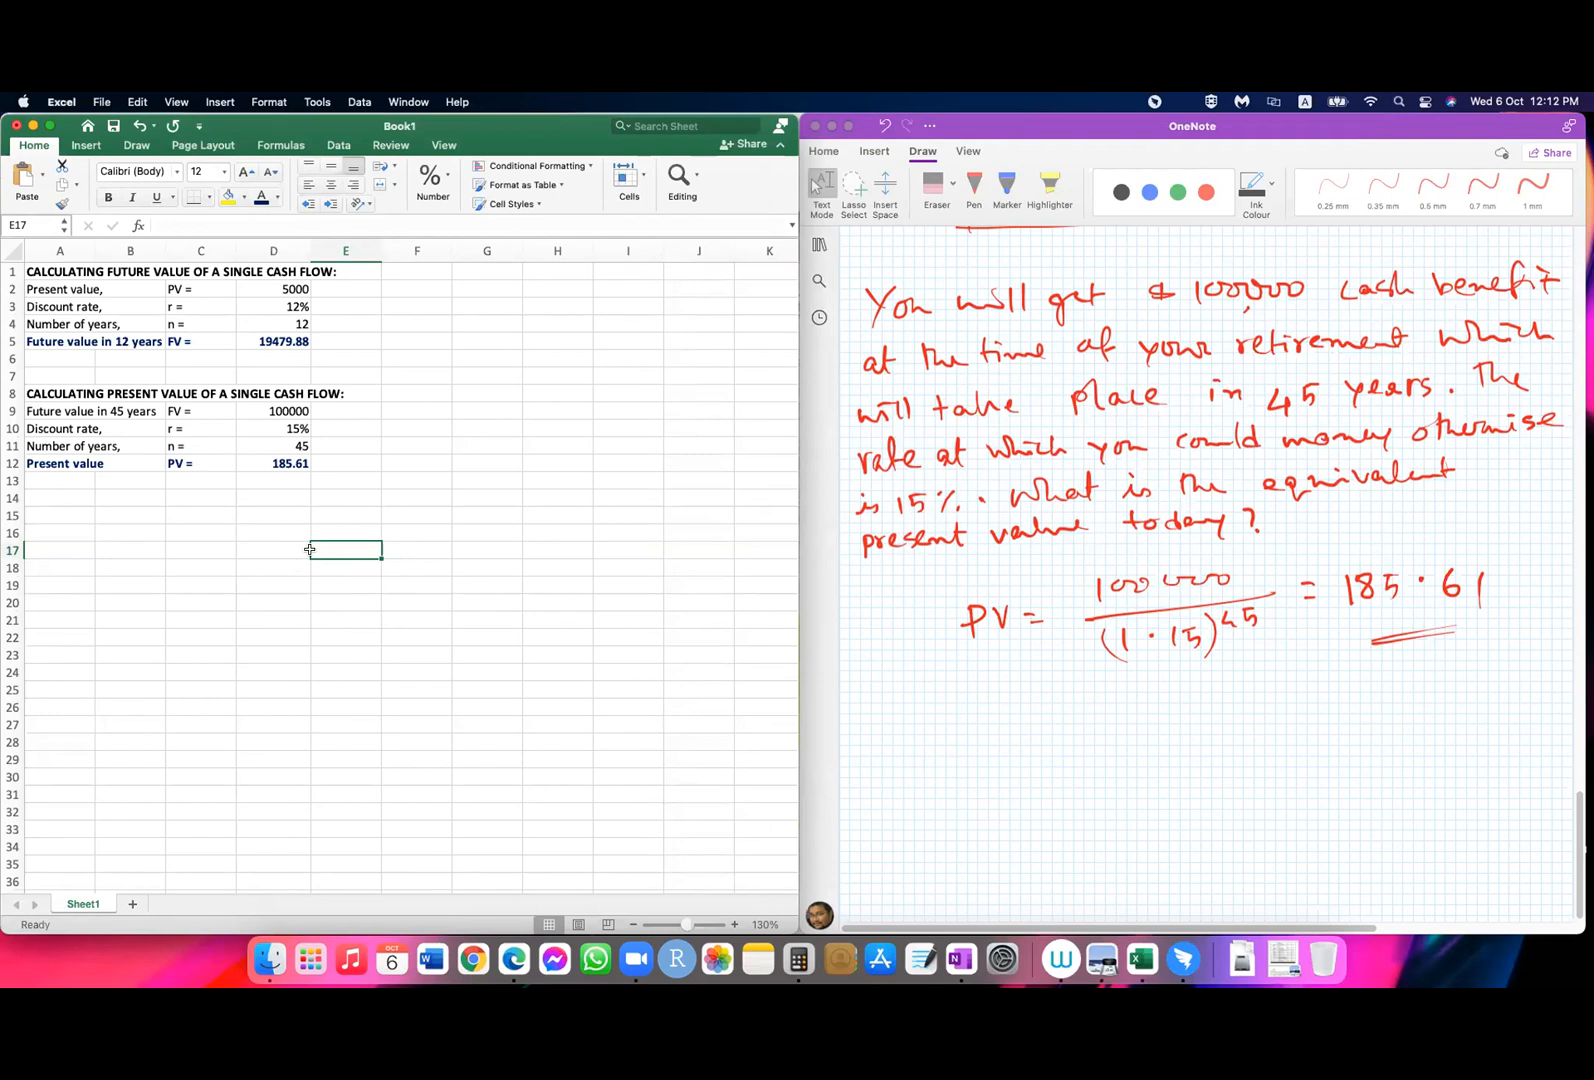
click(248, 482)
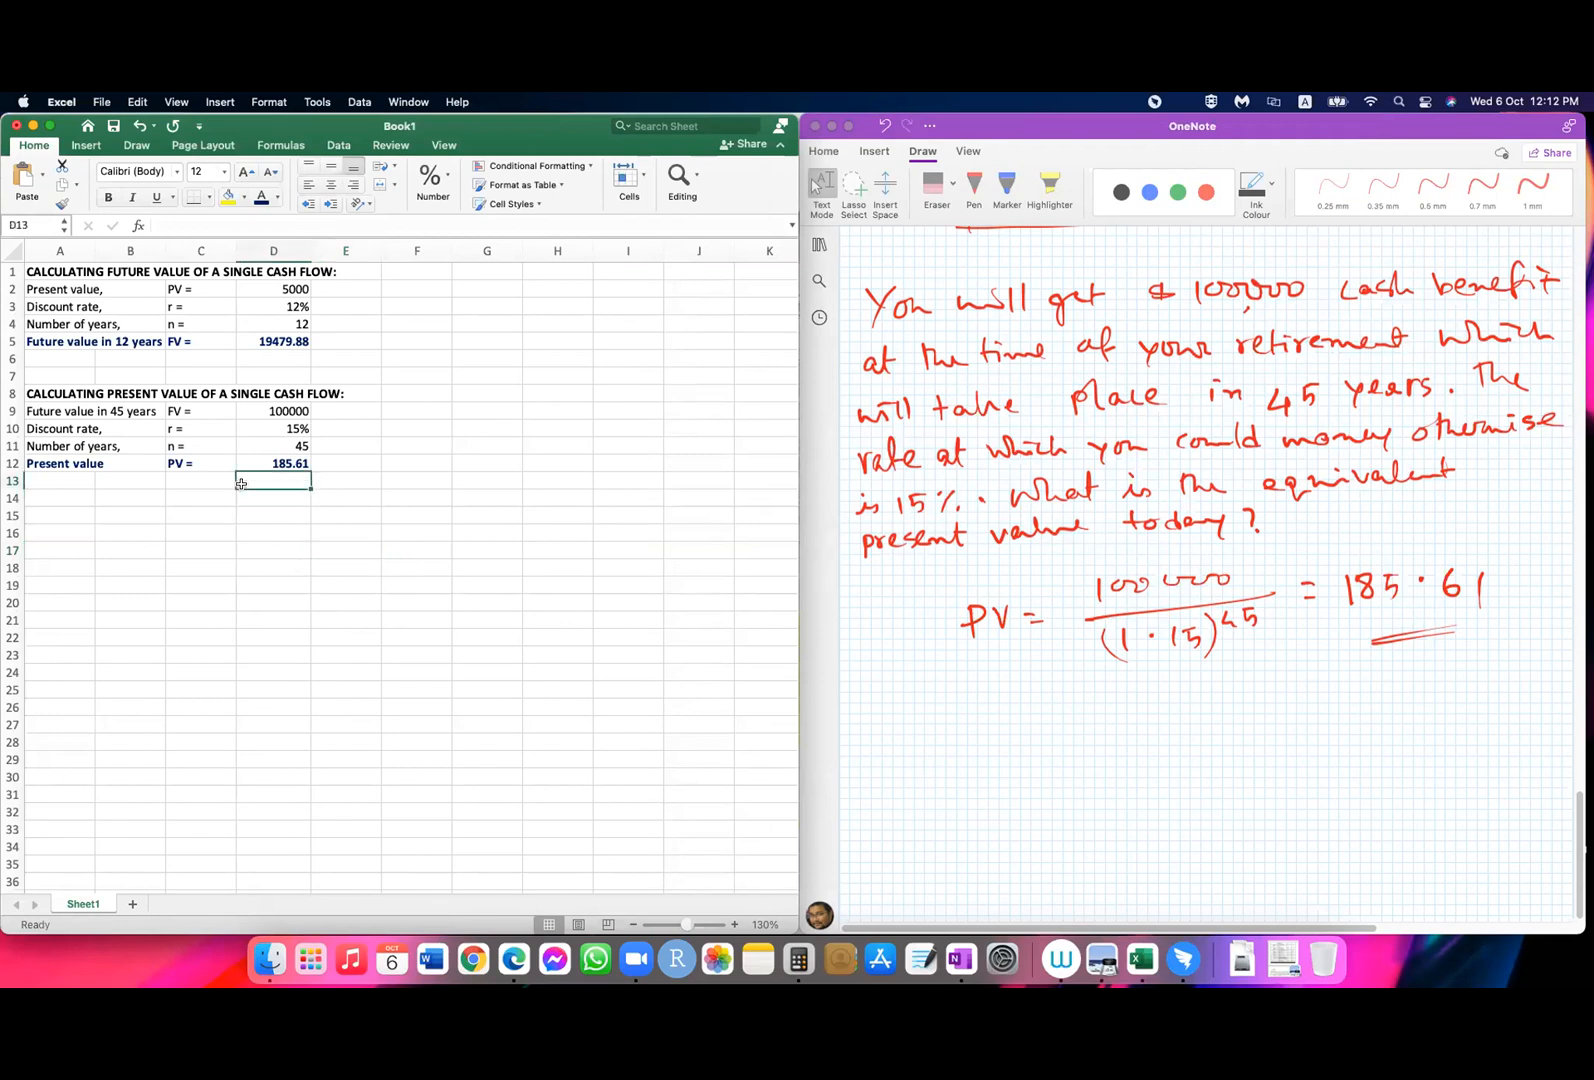
Step: Switch to OneNote and handwrite the underlined headings "Year" and "CF" below the present value solution with a black 0.7 mm pen
click(938, 745)
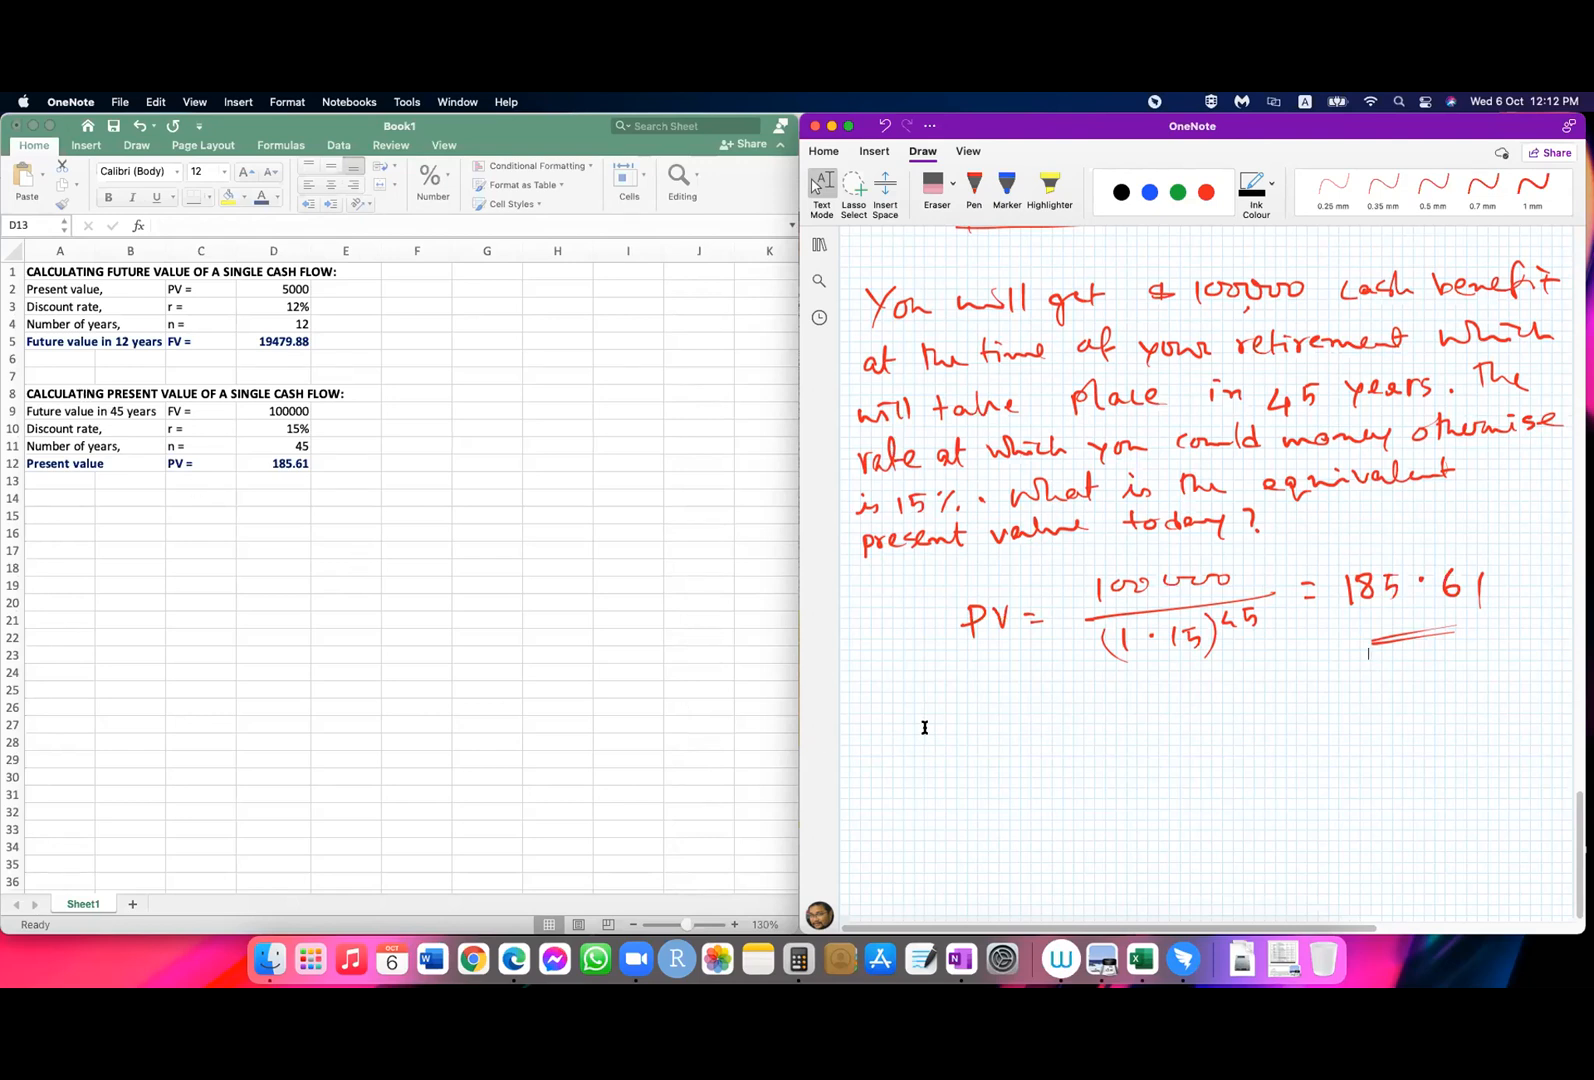
click(1093, 762)
scroll(1245, 770, down, 3)
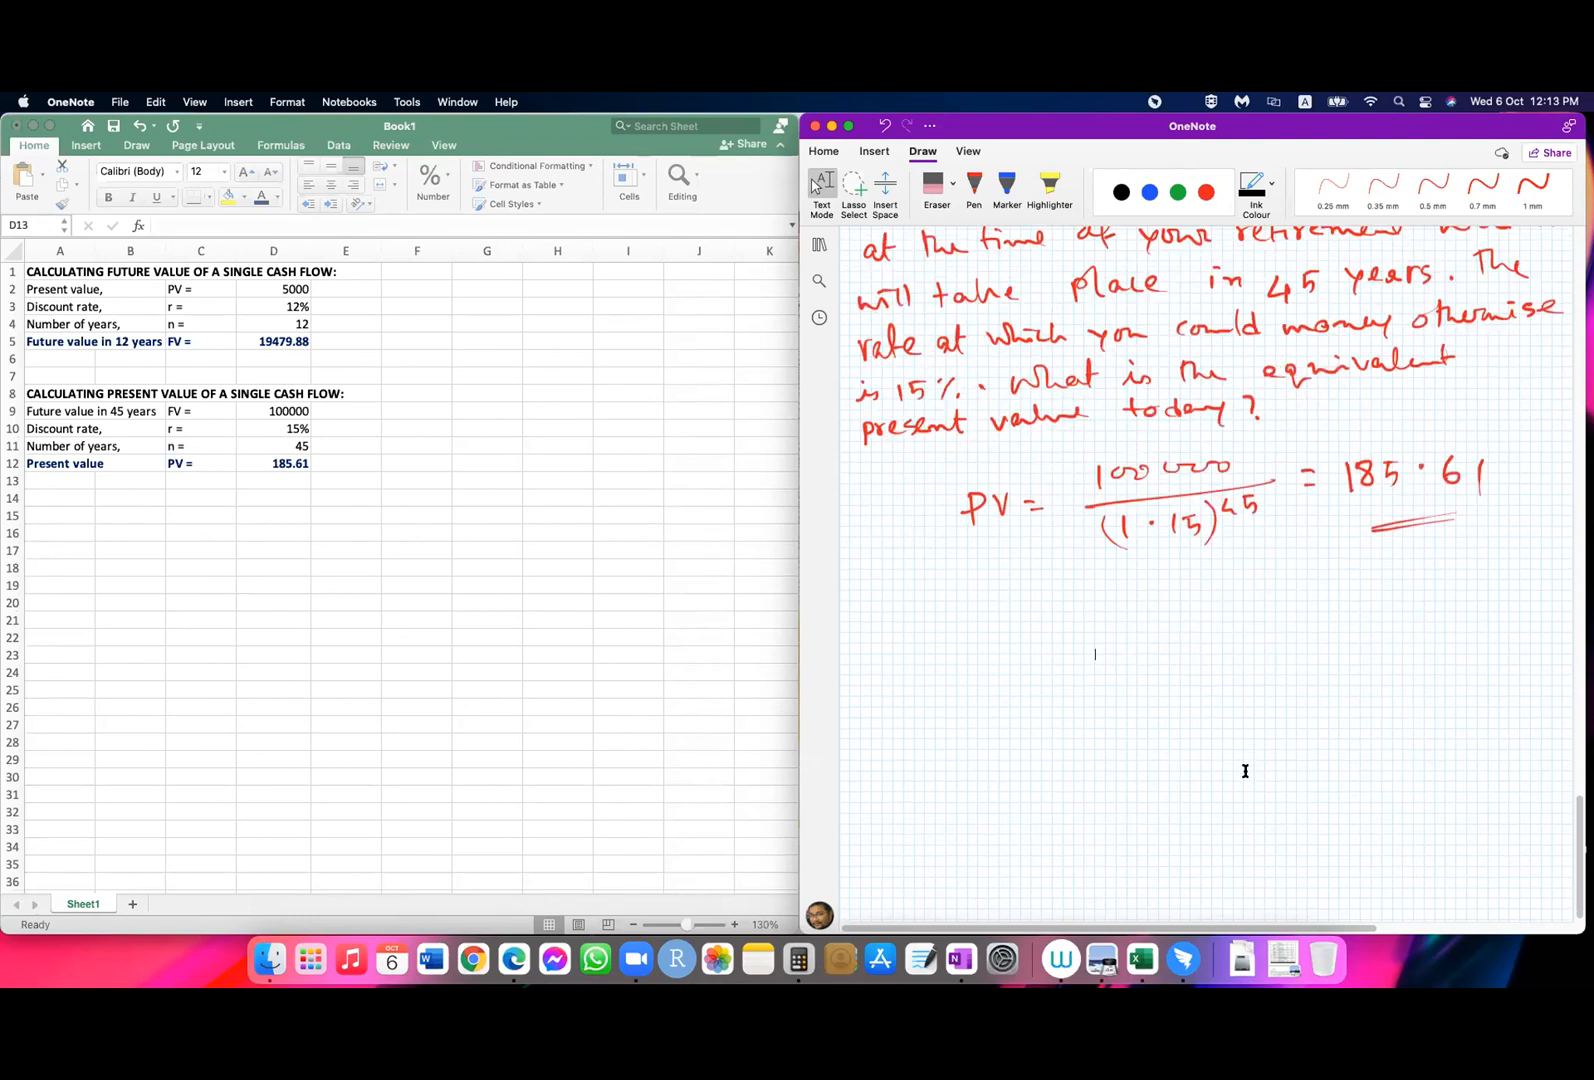
click(1483, 185)
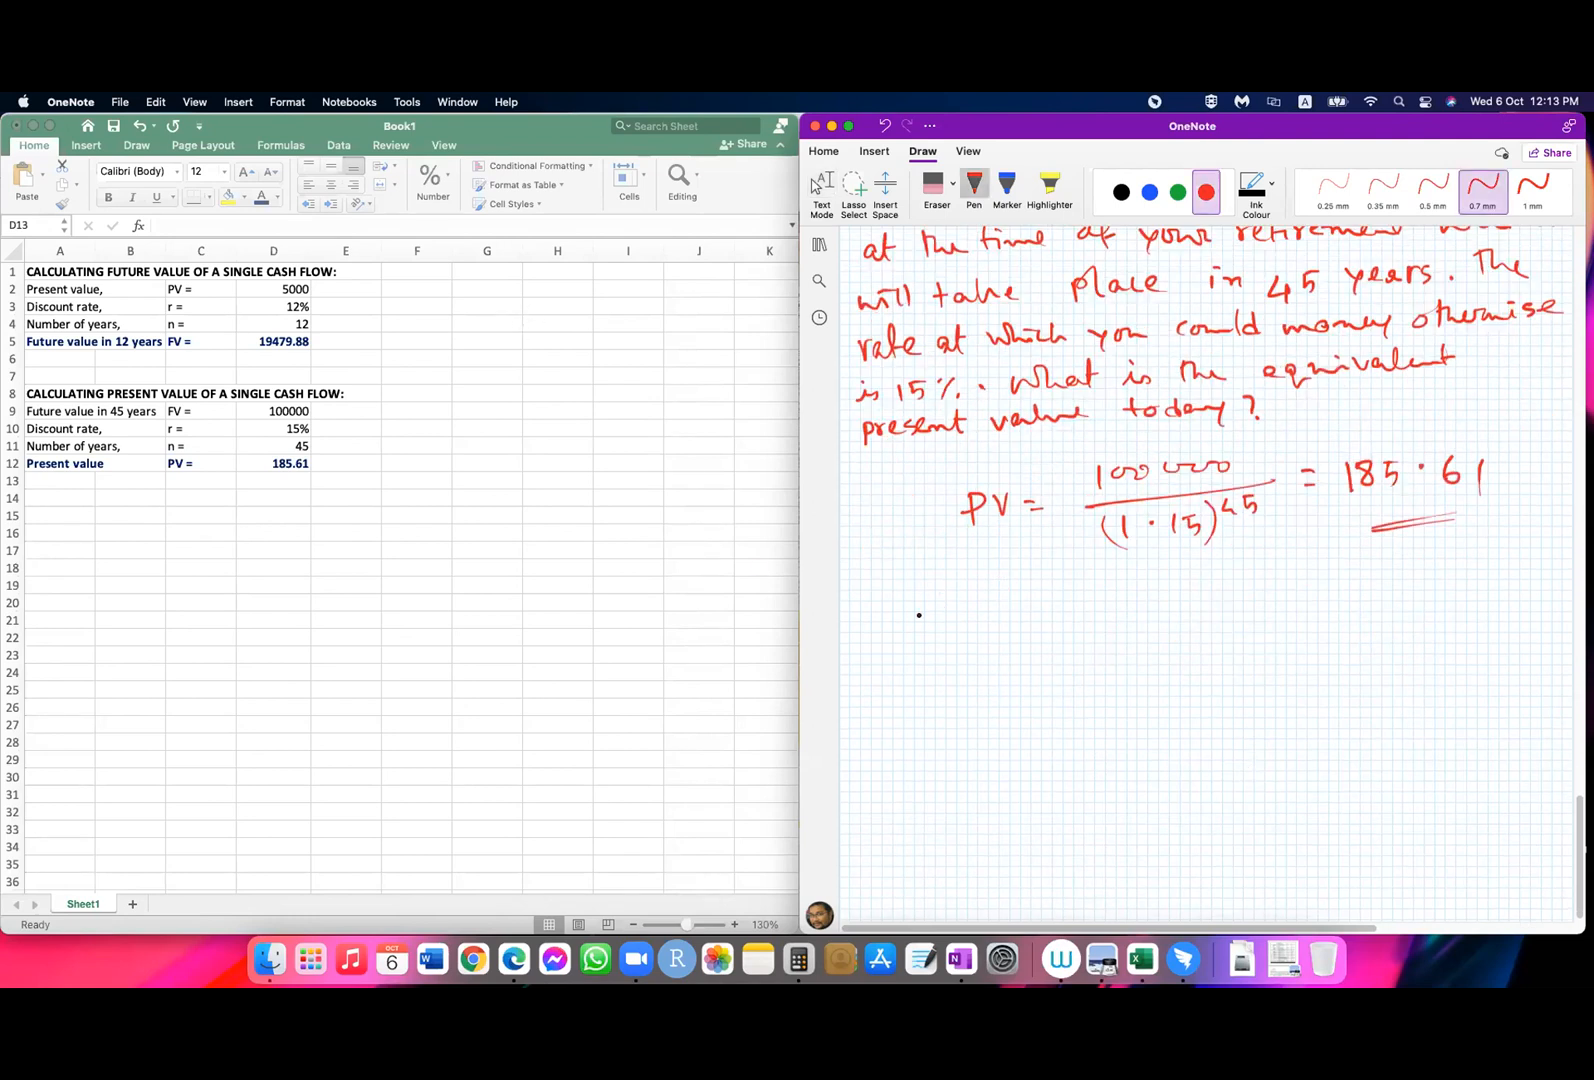
click(1121, 192)
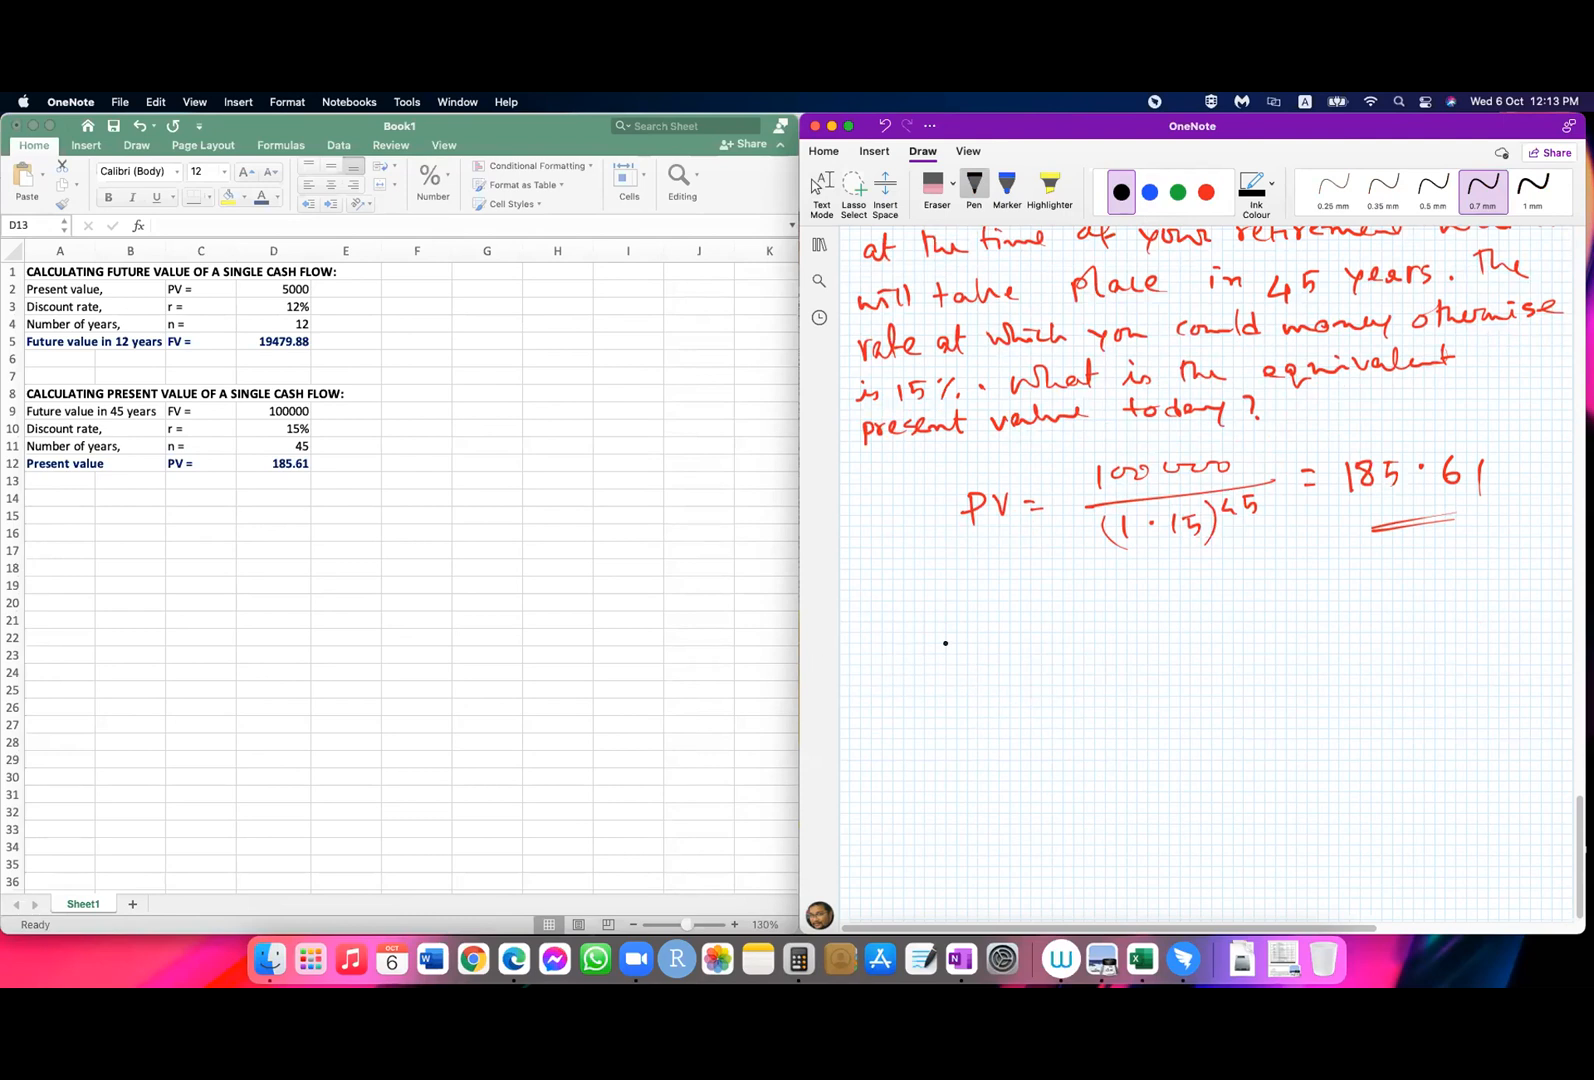
mouse_move(890, 634)
mouse_down()
mouse_move(912, 630)
mouse_move(904, 657)
mouse_up()
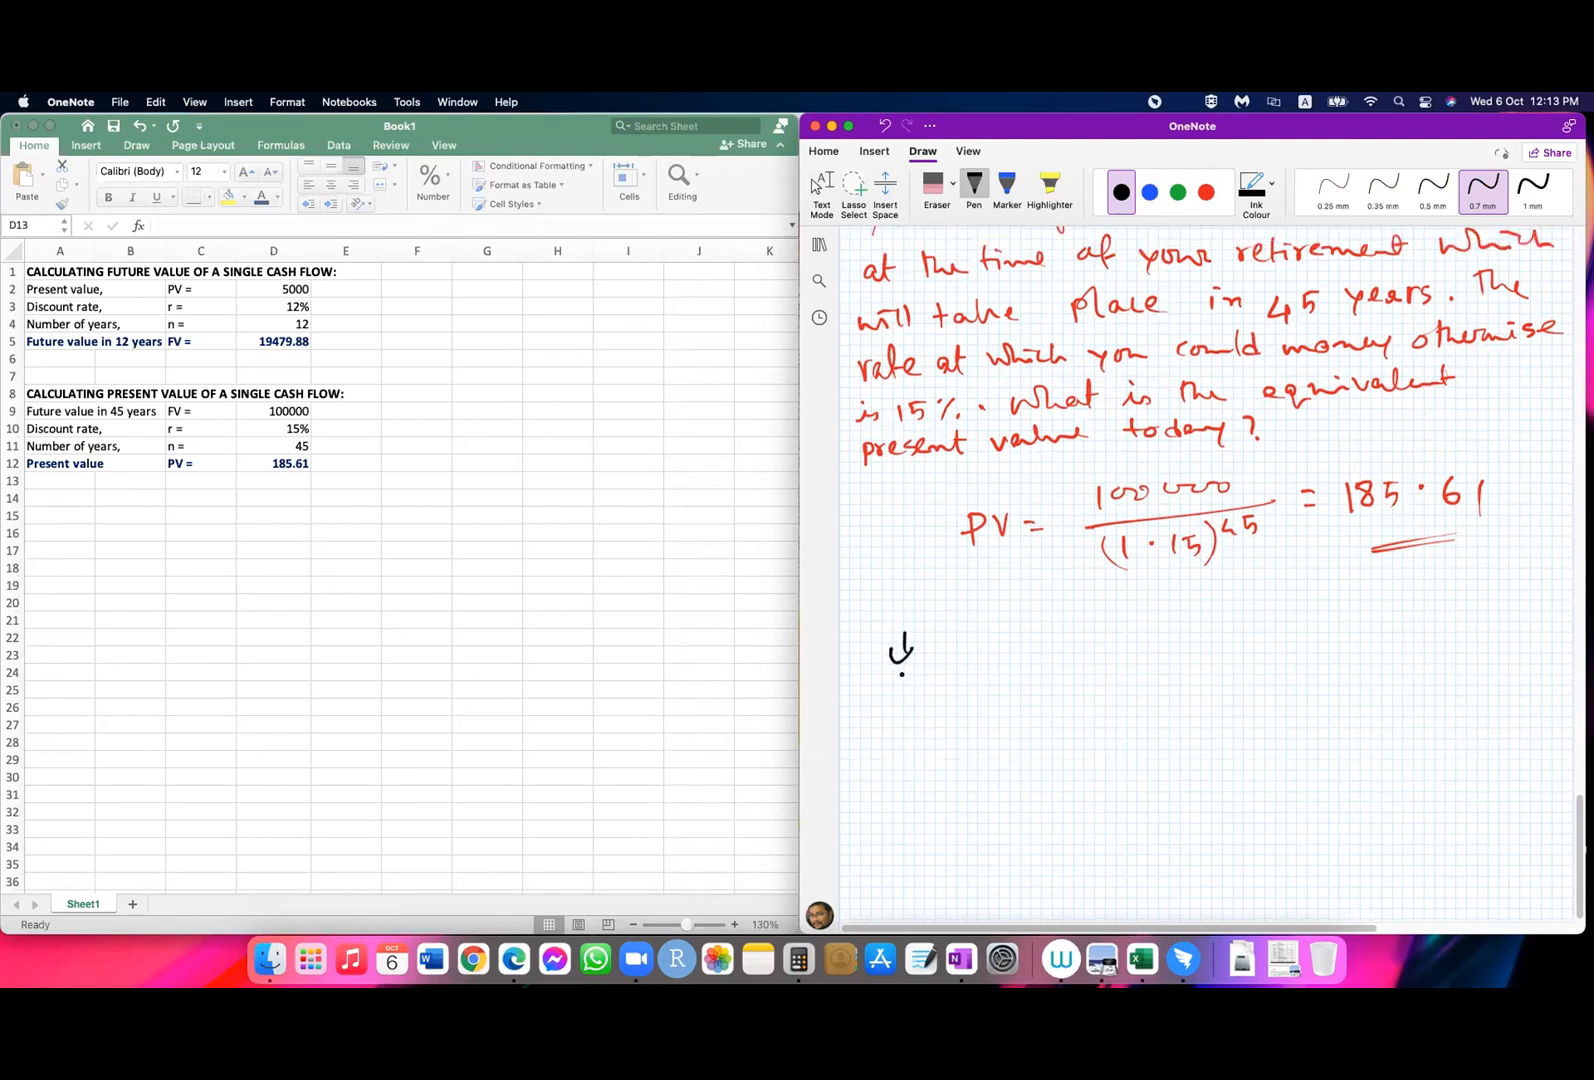
key(super+z)
mouse_move(899, 663)
mouse_down()
mouse_move(898, 684)
mouse_move(954, 667)
mouse_move(979, 687)
mouse_move(1069, 681)
mouse_up()
drag(1068, 656, 1124, 681)
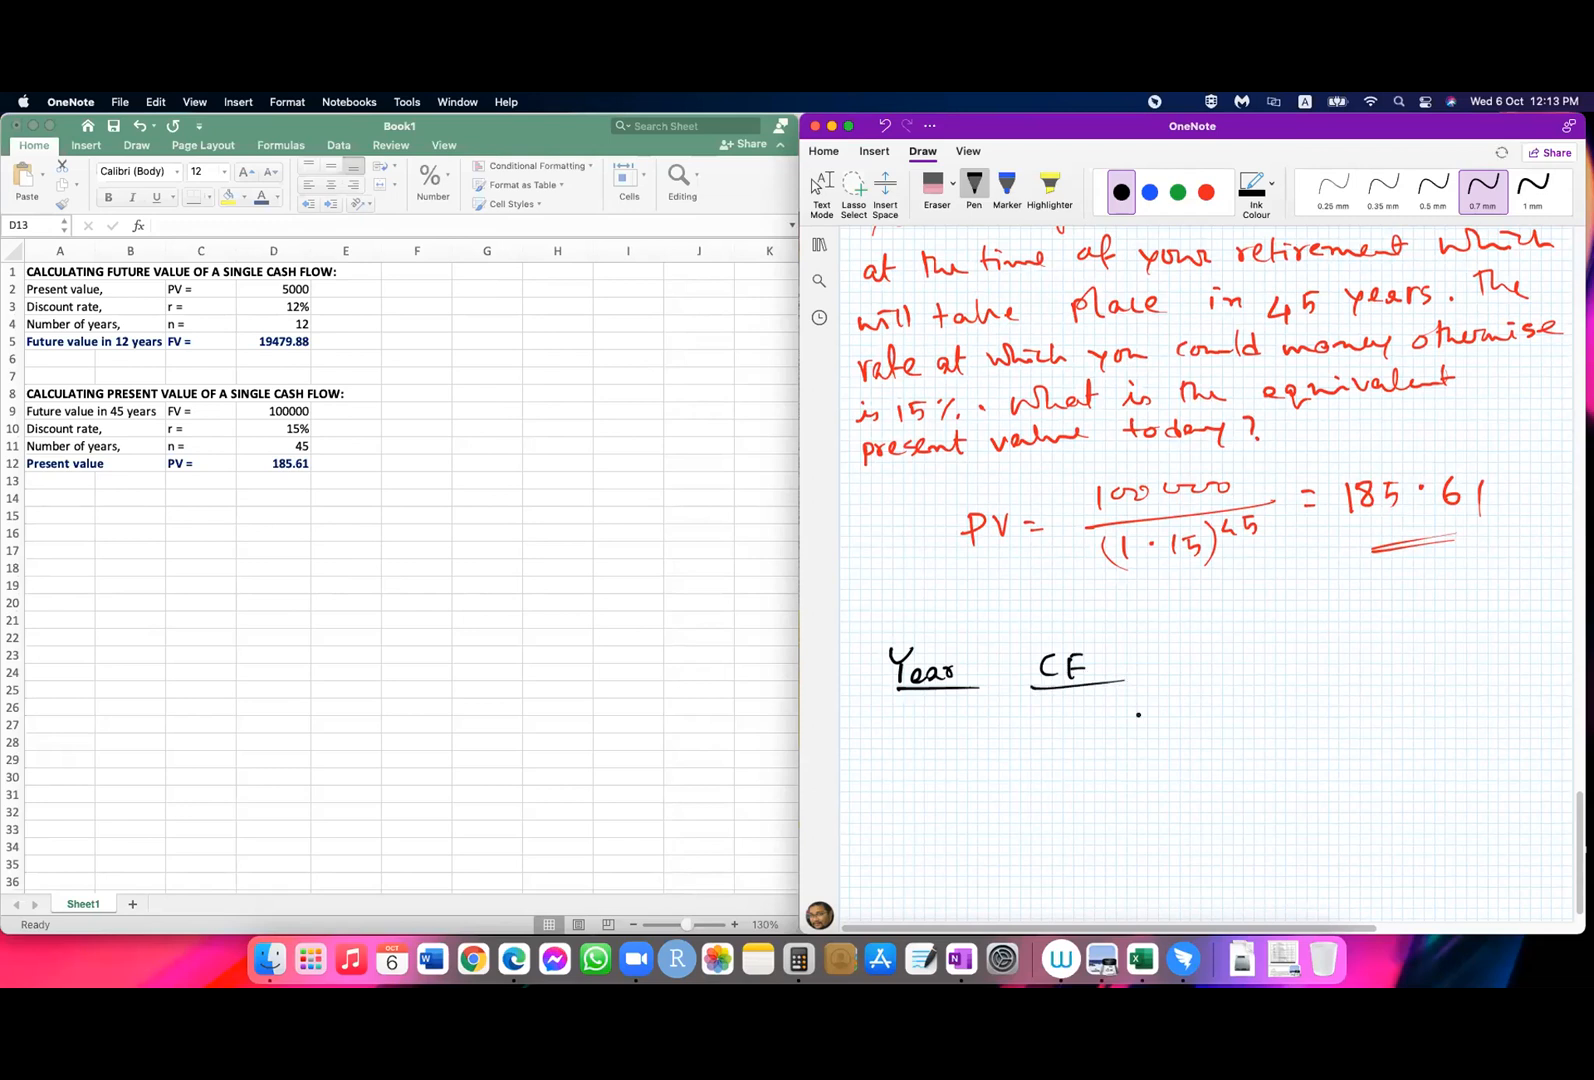
Step: Handwrite the years 0 to 5 in a column under the "Year" heading
click(819, 185)
scroll(1120, 712, down, 2)
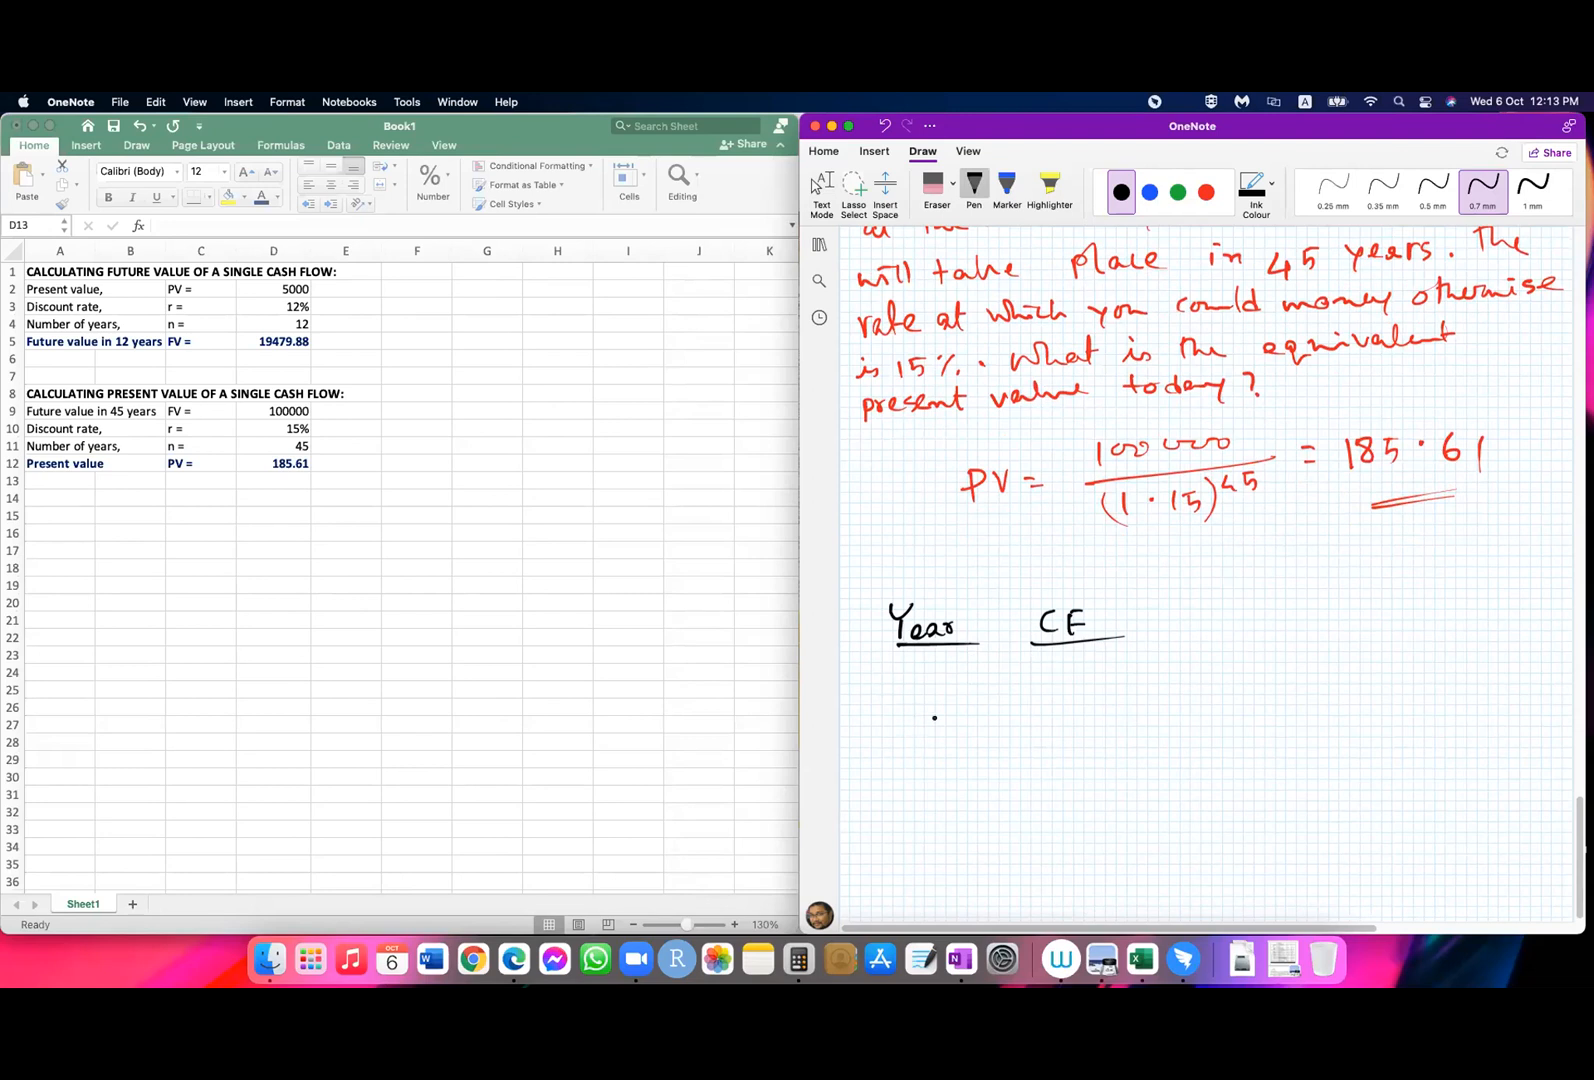
mouse_move(917, 674)
mouse_down()
mouse_move(933, 820)
mouse_move(916, 874)
mouse_up()
click(815, 185)
scroll(987, 842, down, 5)
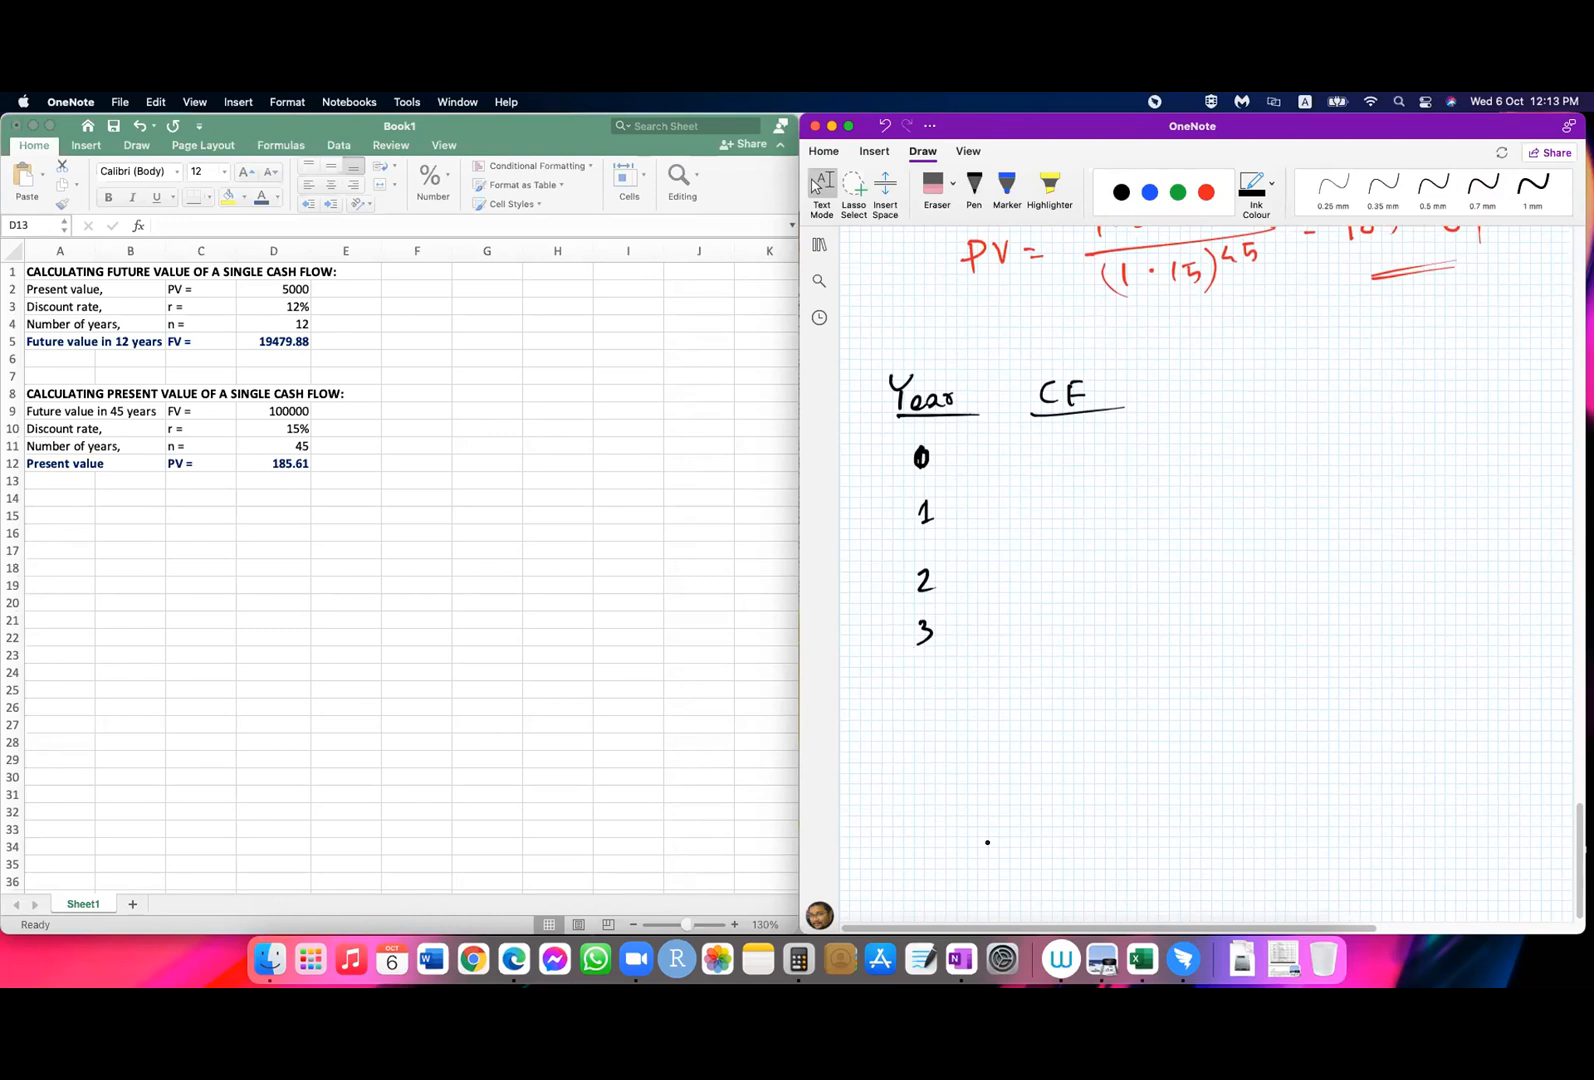
mouse_move(920, 683)
mouse_down()
mouse_move(918, 757)
mouse_move(929, 734)
mouse_up()
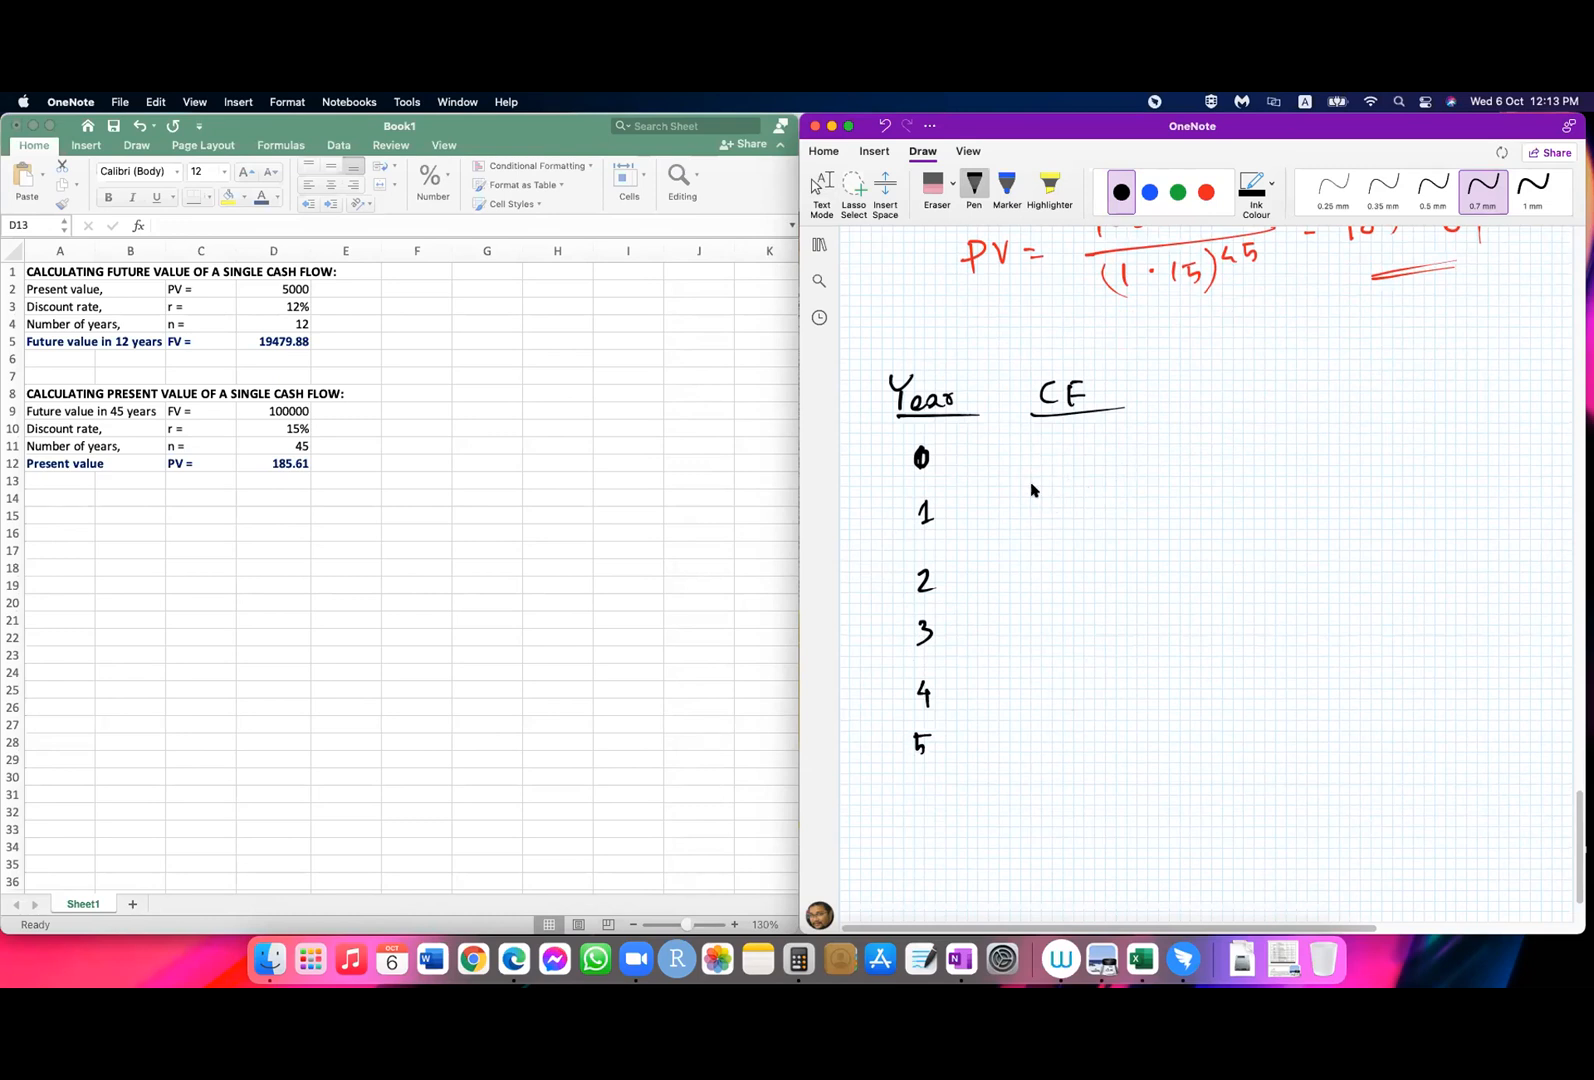
Step: Handwrite the cash flows 100, 50, a dash, 520 and 20 for years 1 to 5 under the "CF" heading
mouse_move(1049, 496)
mouse_down()
mouse_move(1051, 519)
mouse_move(1066, 499)
mouse_up()
drag(1086, 496, 1084, 499)
mouse_move(1063, 563)
mouse_down()
mouse_move(1062, 586)
mouse_move(1089, 566)
mouse_up()
mouse_move(1054, 633)
mouse_down()
mouse_move(1078, 633)
mouse_move(1038, 701)
mouse_move(1075, 690)
mouse_move(1050, 738)
mouse_move(1067, 737)
mouse_up()
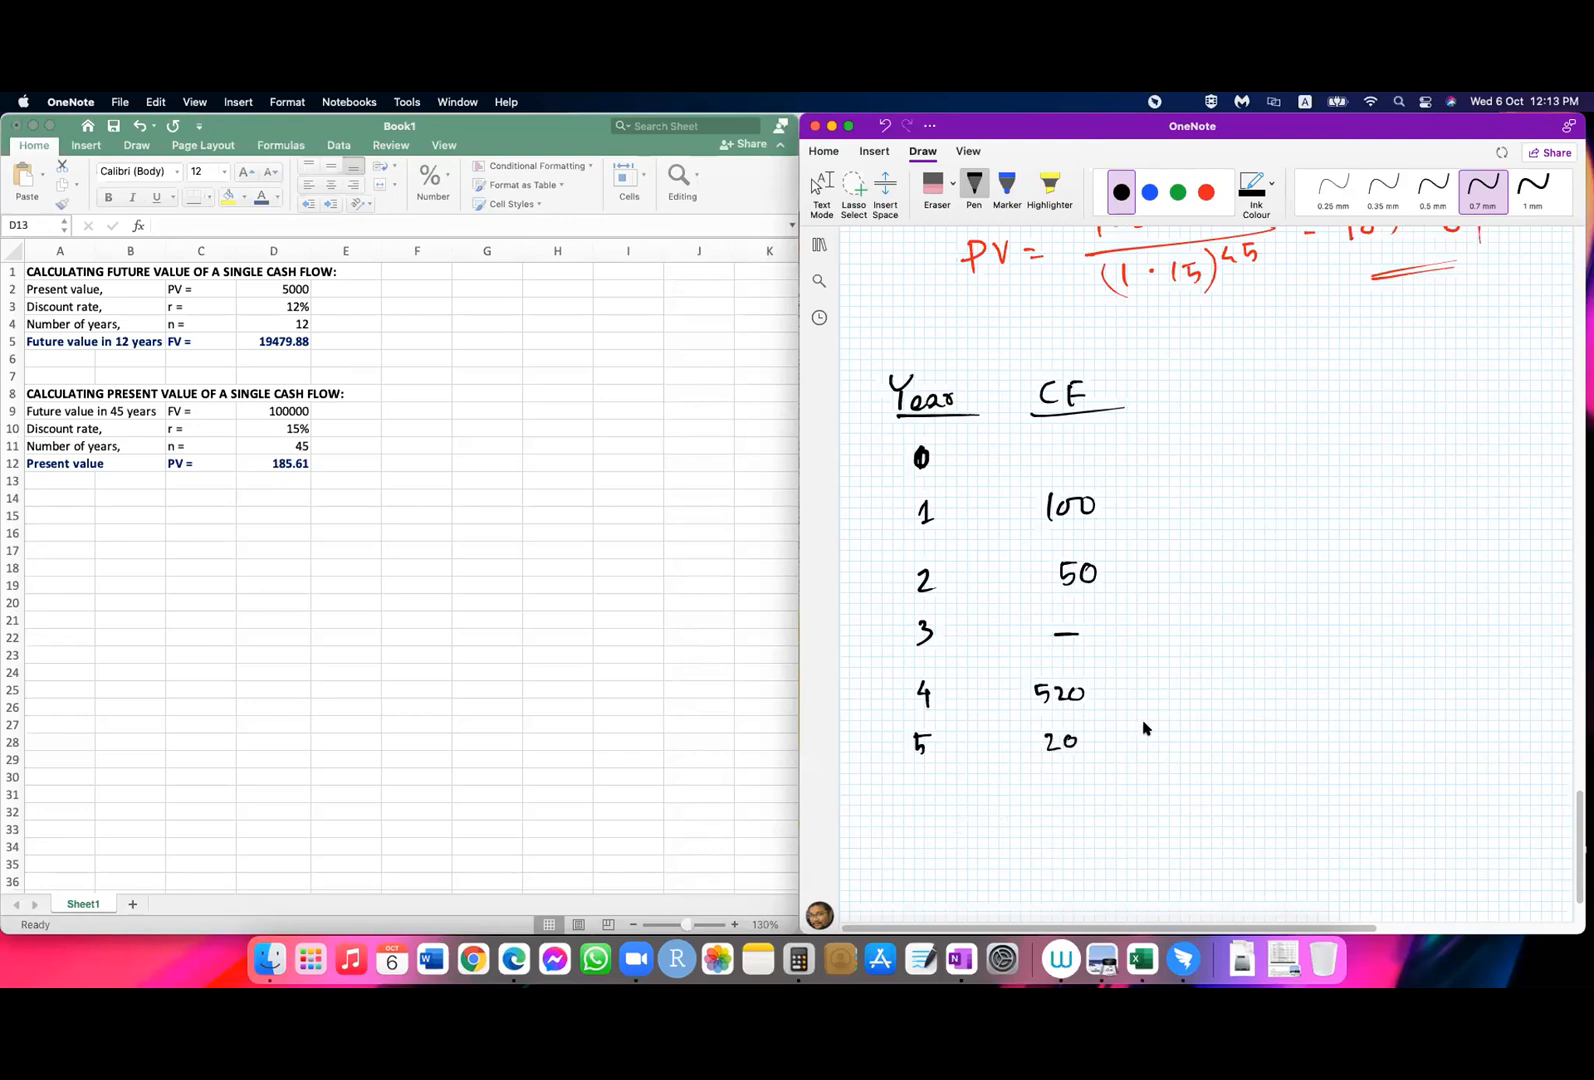
key(Escape)
scroll(1108, 746, down, 2)
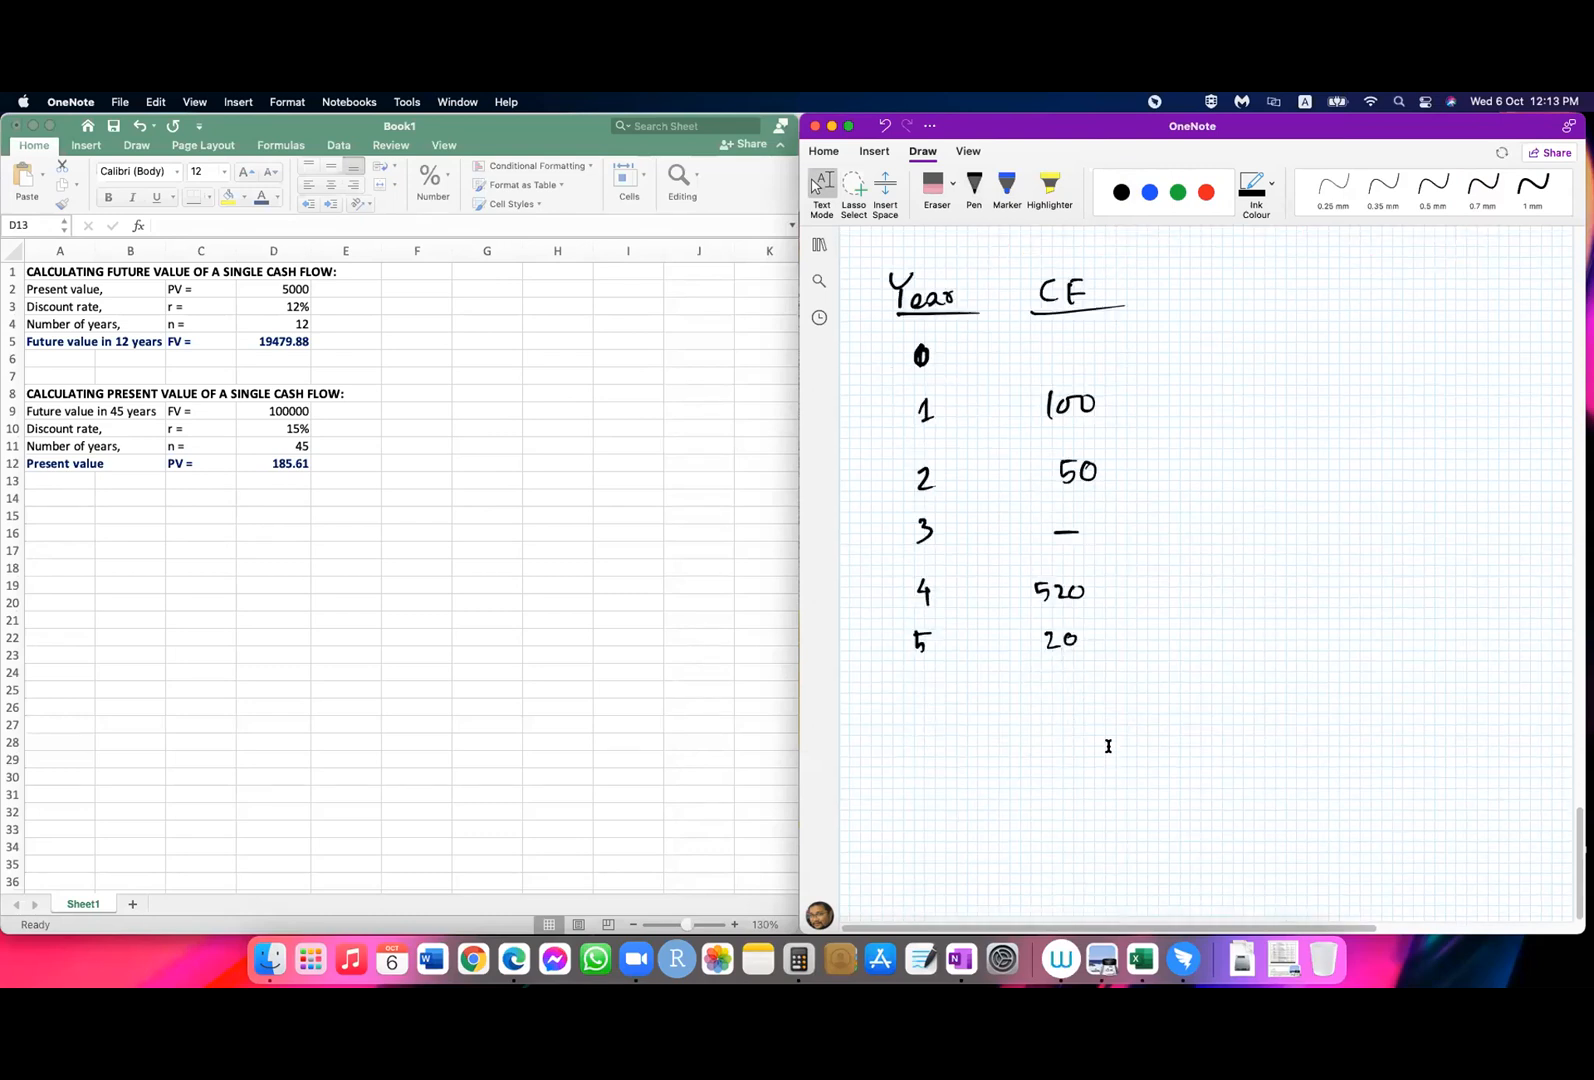
Step: Draw a timeline arrow below the cash flow table with a black 0.7 mm pen, marking ticks 0 to 5 and labelling them "years"
click(974, 186)
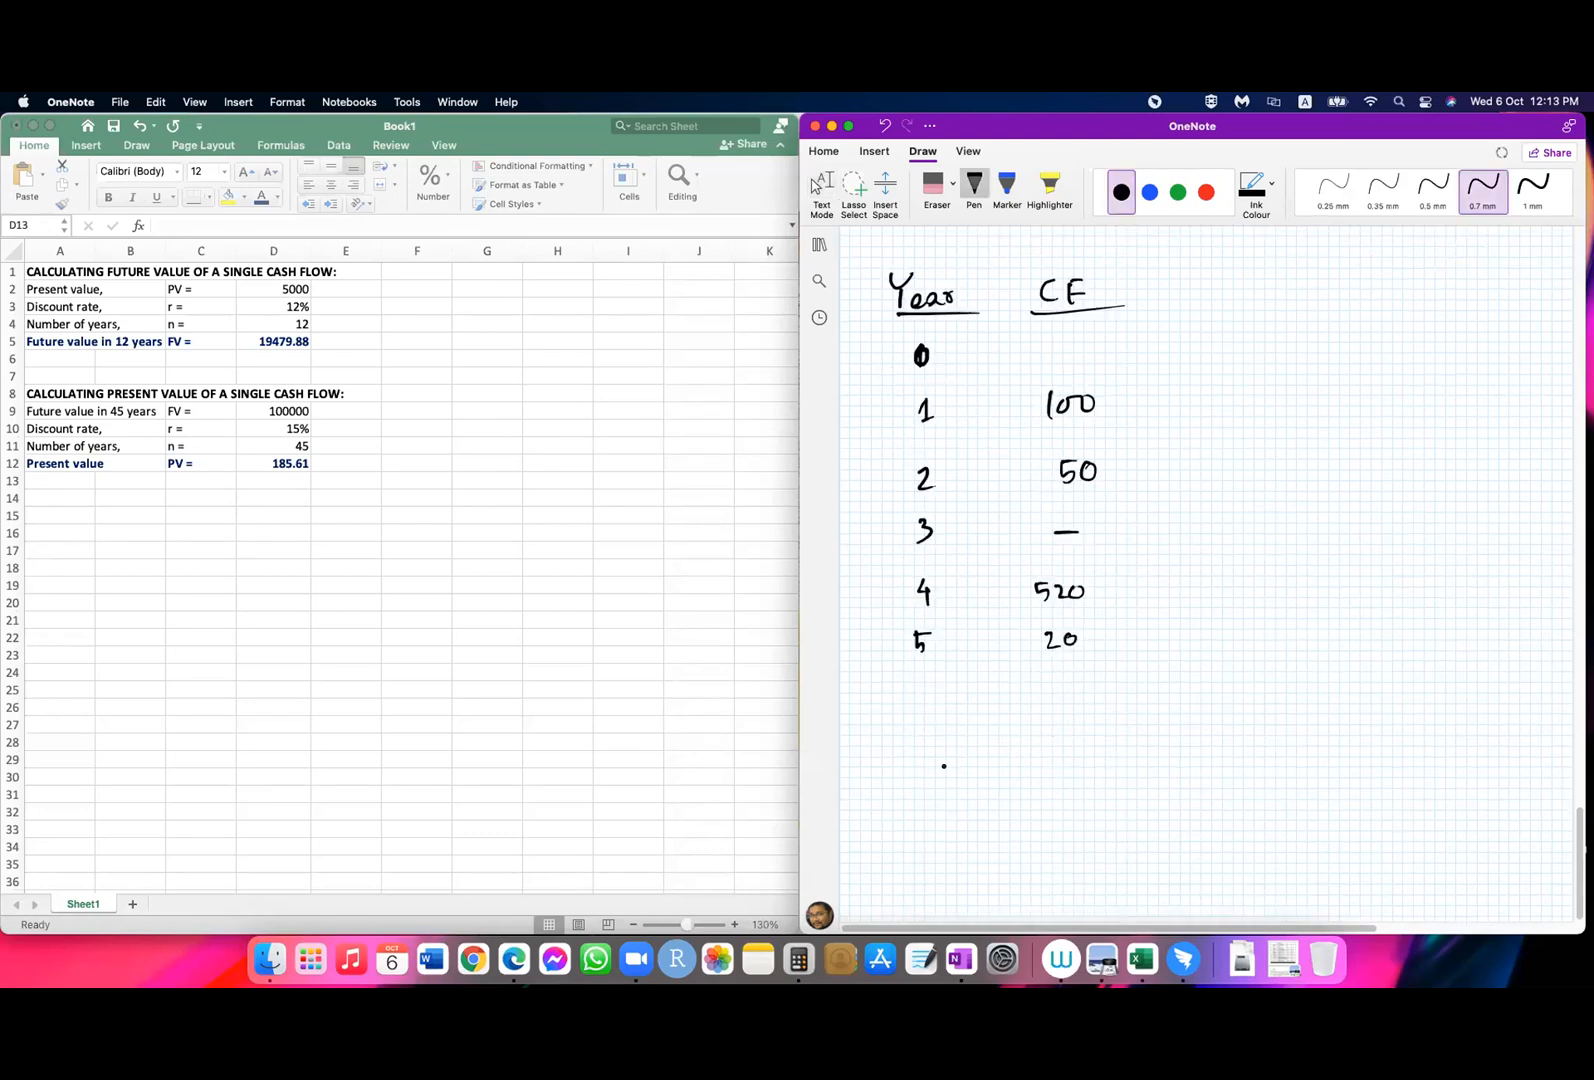
mouse_move(951, 764)
mouse_down()
mouse_move(953, 796)
mouse_move(950, 780)
mouse_move(1335, 781)
mouse_up()
drag(952, 811, 958, 799)
drag(1303, 770, 1305, 792)
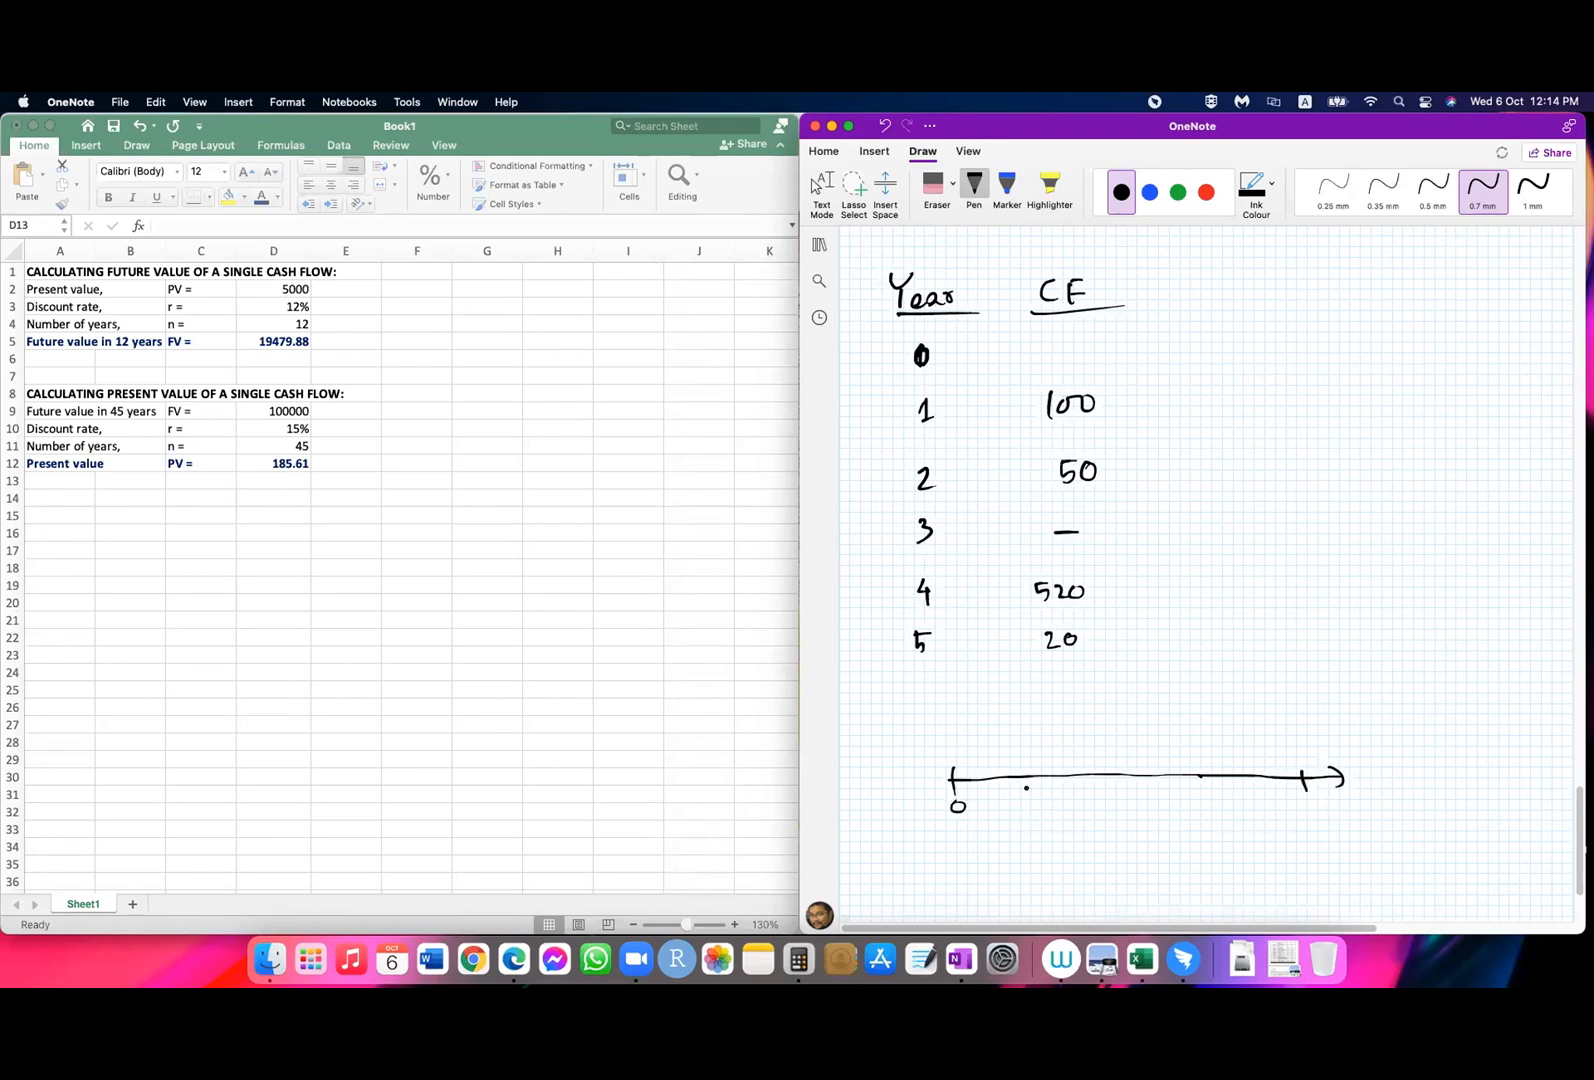
drag(1166, 769, 1168, 788)
mouse_move(1028, 769)
mouse_down()
mouse_move(1033, 790)
mouse_move(1095, 789)
mouse_up()
mouse_move(1036, 800)
mouse_down()
mouse_move(1040, 815)
mouse_move(1171, 813)
mouse_move(1234, 789)
mouse_move(1254, 813)
mouse_up()
drag(1312, 797, 1318, 805)
drag(857, 804, 916, 815)
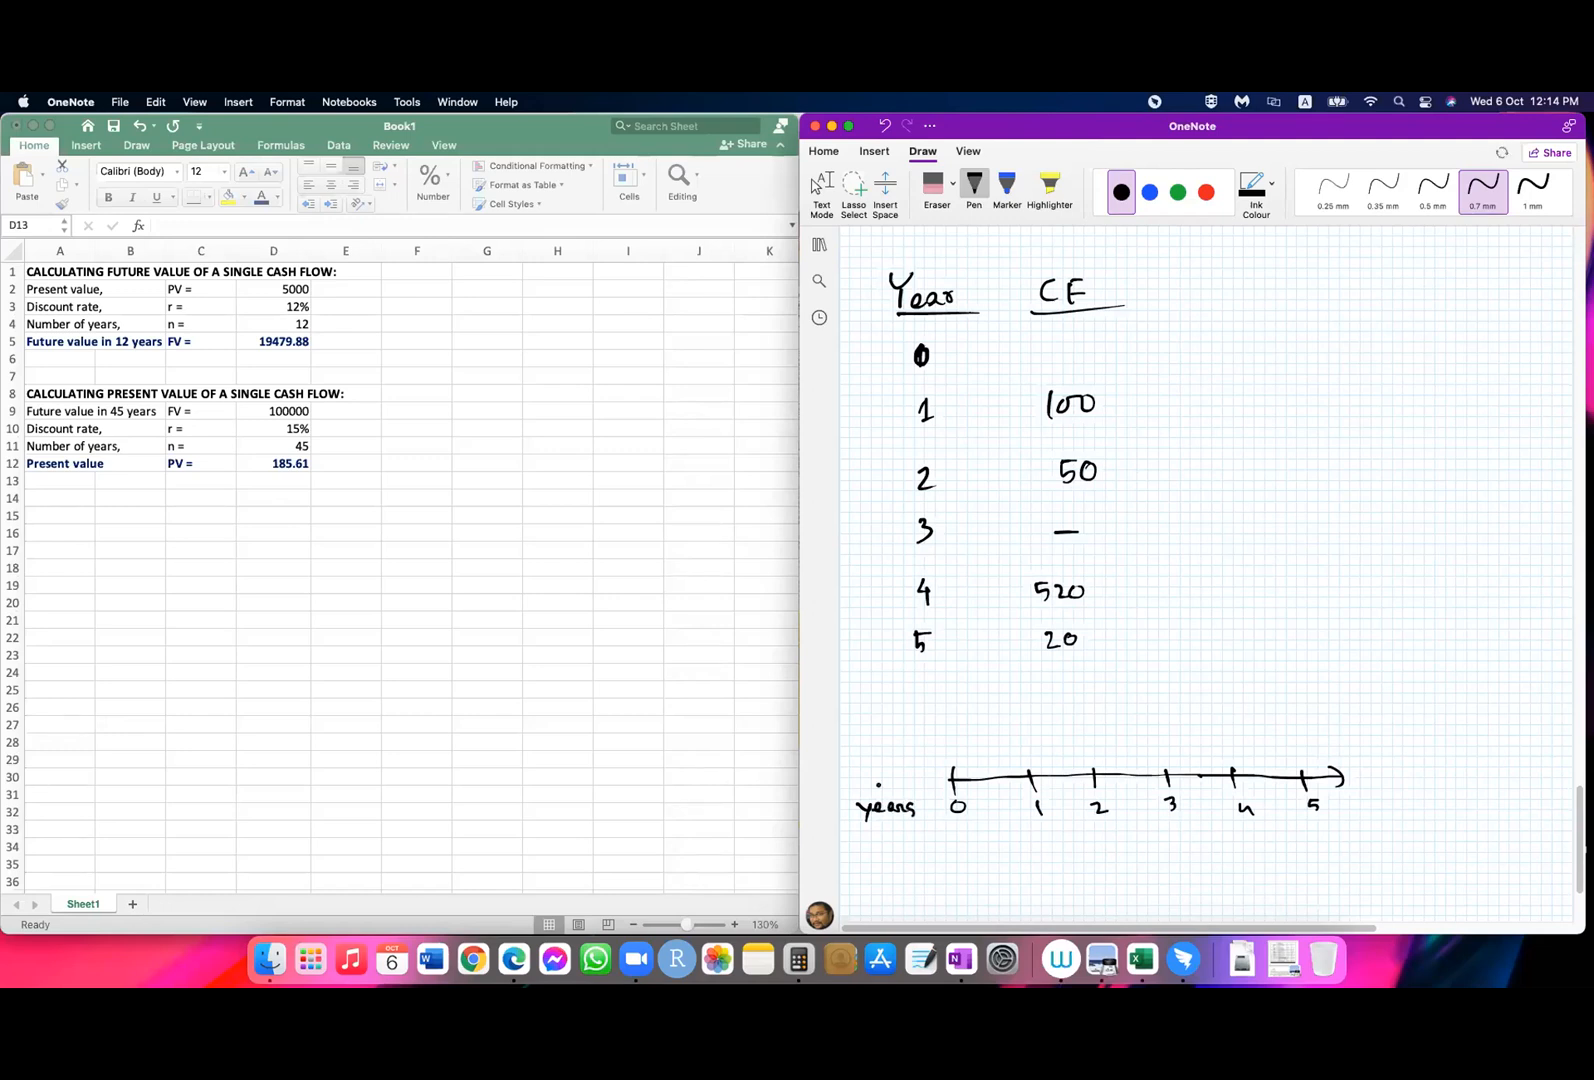
Step: Handwrite "CFs" with 100, 50, 0, 520 and 20 above years 1 to 5 on the timeline, and "r = 12%" beside the table
mouse_move(861, 752)
mouse_down()
mouse_move(866, 765)
mouse_move(884, 749)
mouse_move(889, 768)
mouse_move(873, 770)
mouse_up()
mouse_move(1010, 742)
mouse_down()
mouse_move(1012, 756)
mouse_move(1304, 736)
mouse_up()
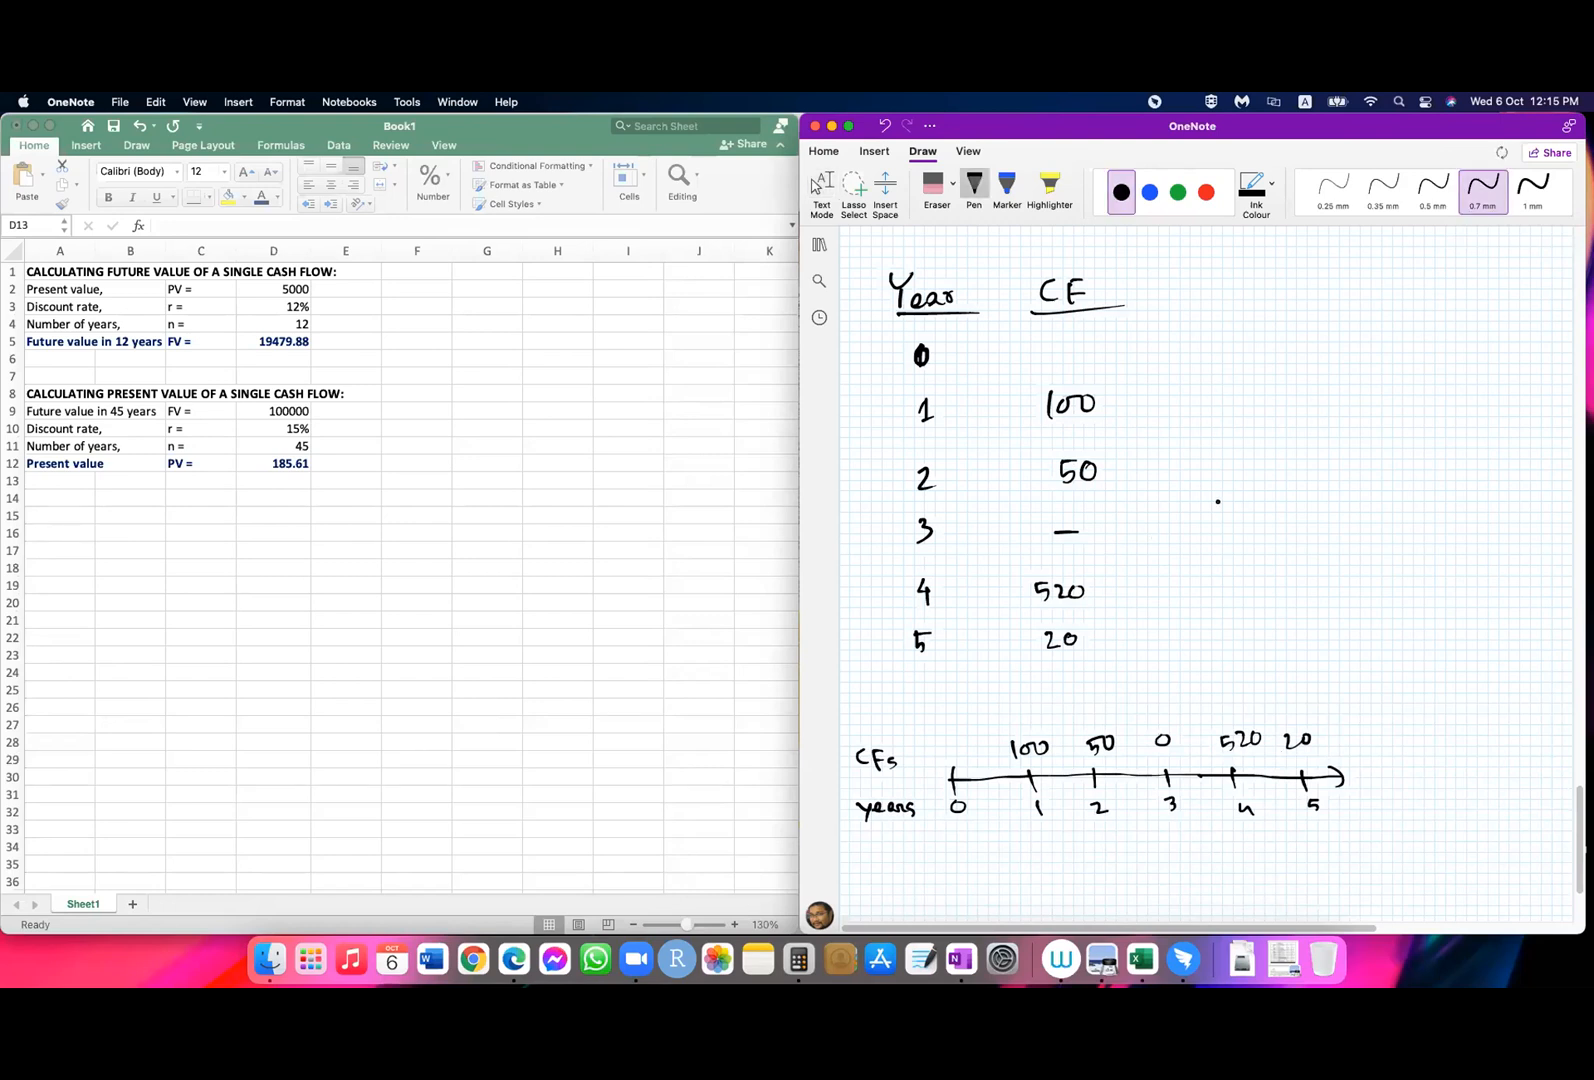
mouse_move(1250, 436)
mouse_down()
mouse_move(1258, 470)
mouse_move(1271, 436)
mouse_move(1352, 466)
mouse_up()
mouse_move(1378, 444)
mouse_down()
mouse_move(1362, 474)
mouse_move(1366, 450)
mouse_up()
click(1380, 468)
click(818, 186)
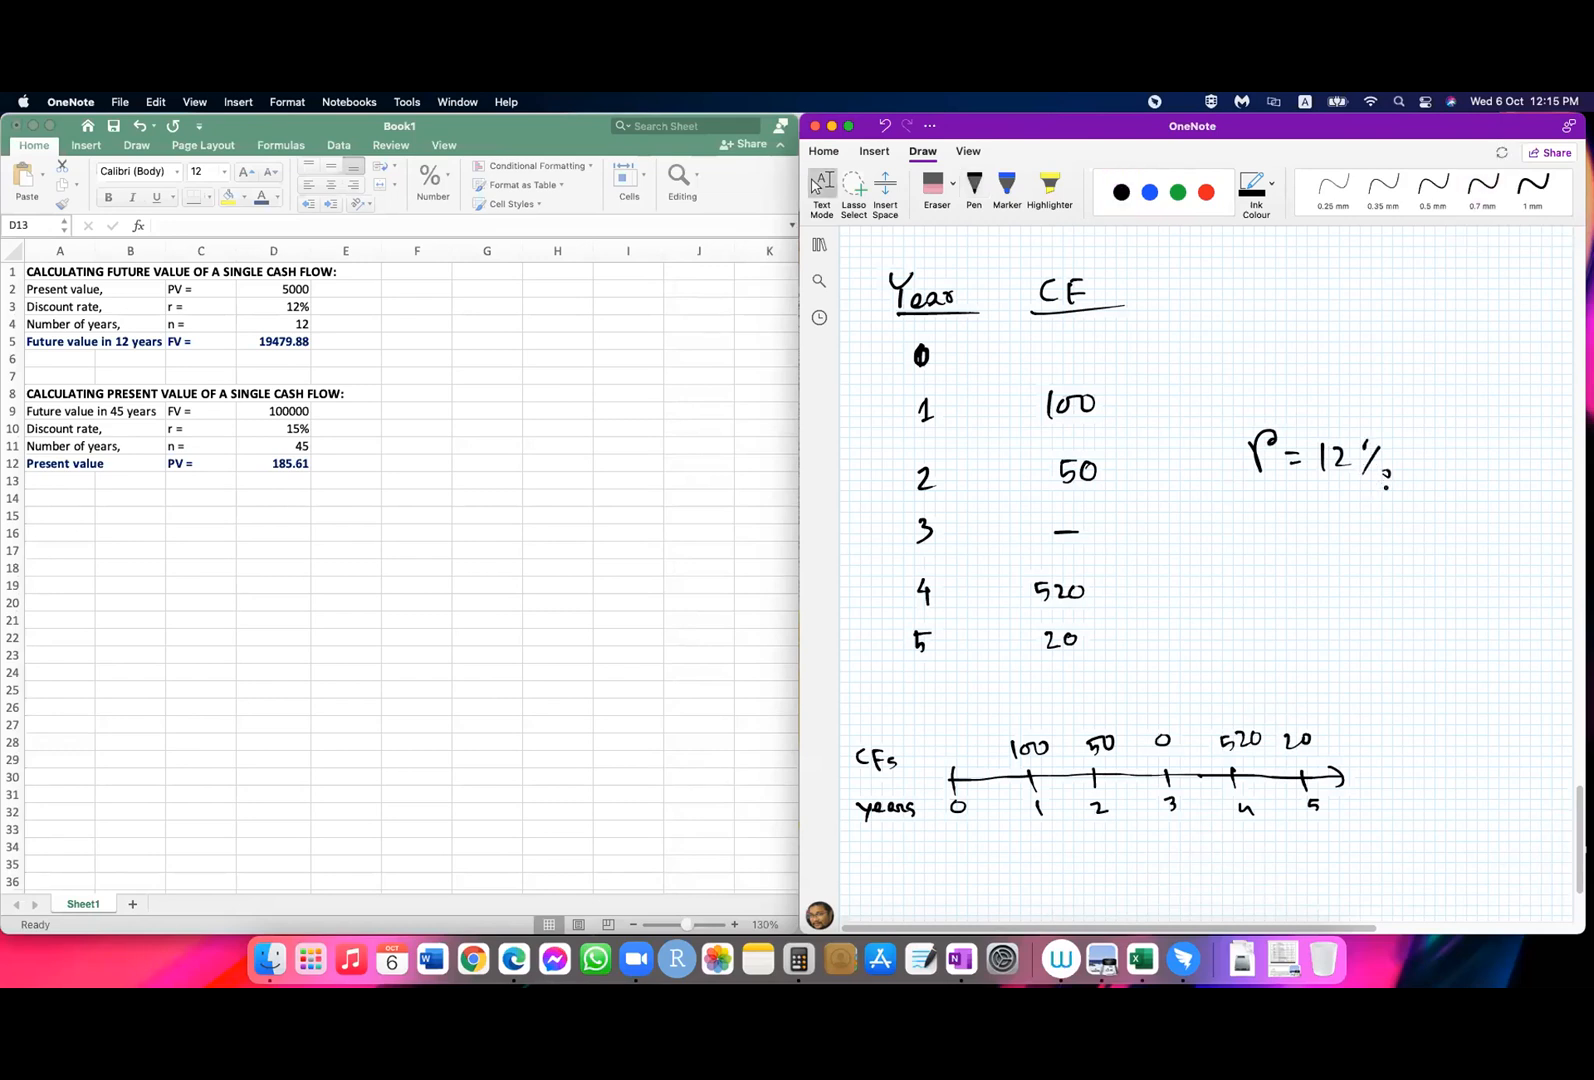
Step: Handwrite "FV5 = ?" in blue below the timeline, with the 5 as a subscript
scroll(1348, 493, down, 2)
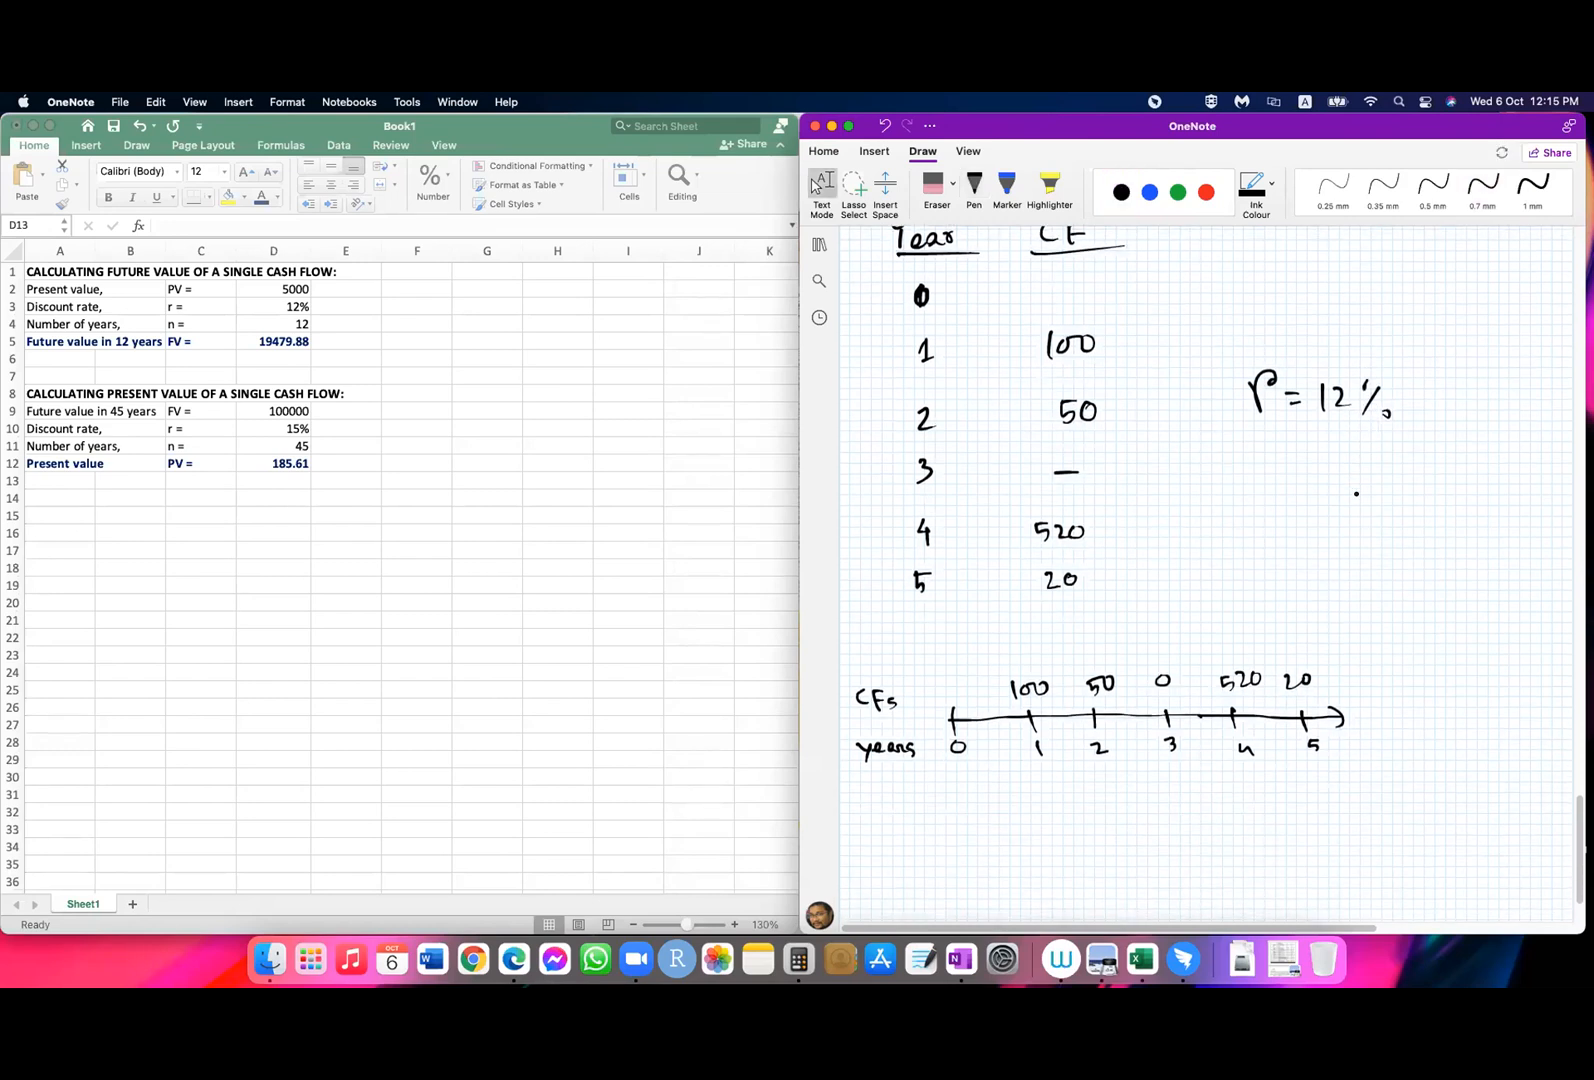
click(973, 186)
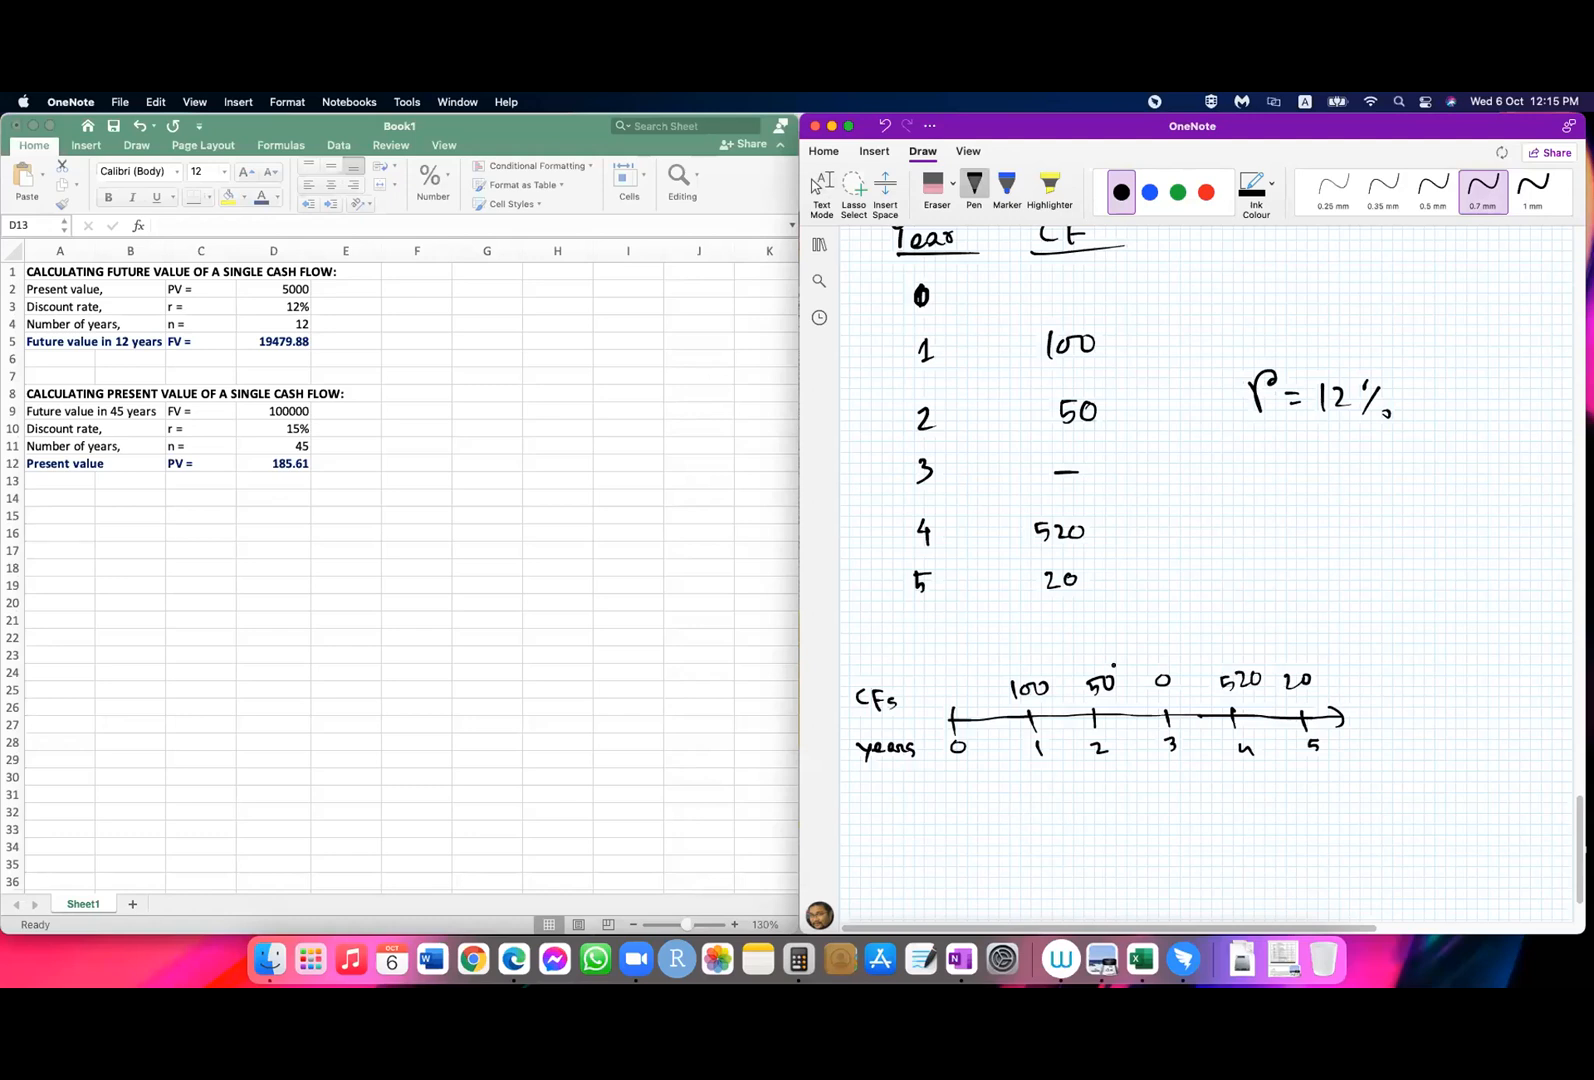
click(1149, 192)
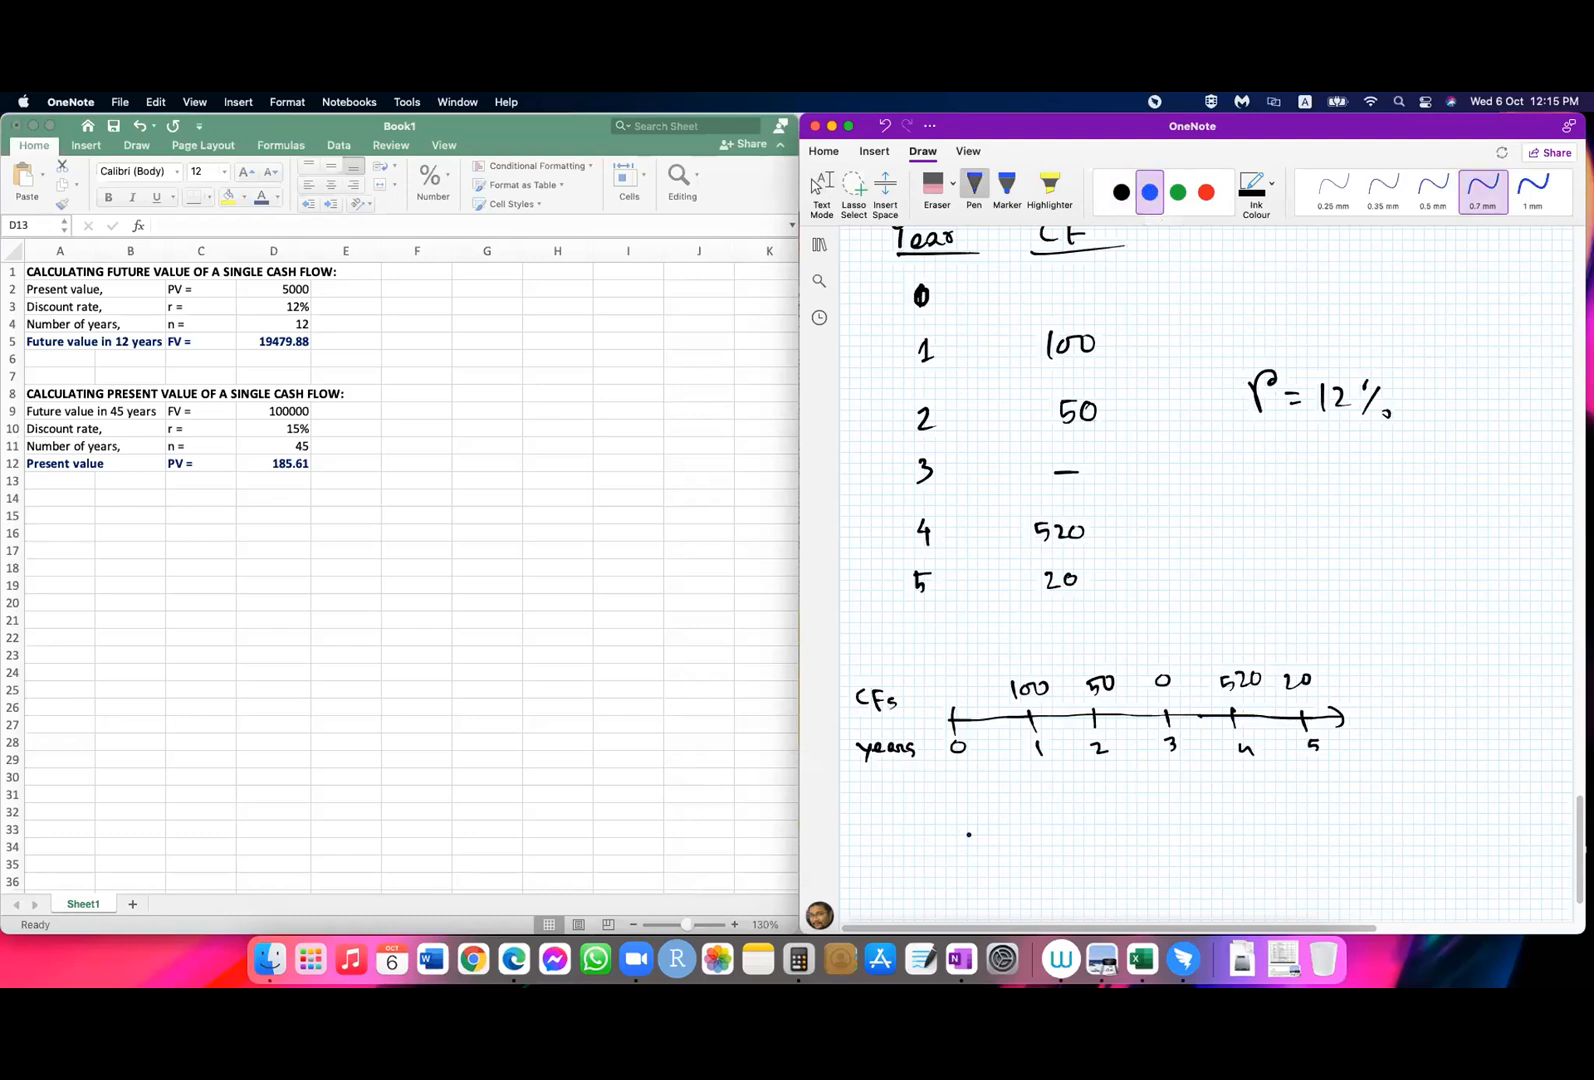
mouse_move(990, 805)
mouse_down()
mouse_move(988, 836)
mouse_move(1001, 805)
mouse_up()
mouse_move(985, 822)
mouse_down()
mouse_move(1016, 835)
mouse_move(1025, 810)
mouse_move(1027, 847)
mouse_move(1078, 824)
mouse_up()
drag(1063, 833, 1092, 826)
click(1094, 834)
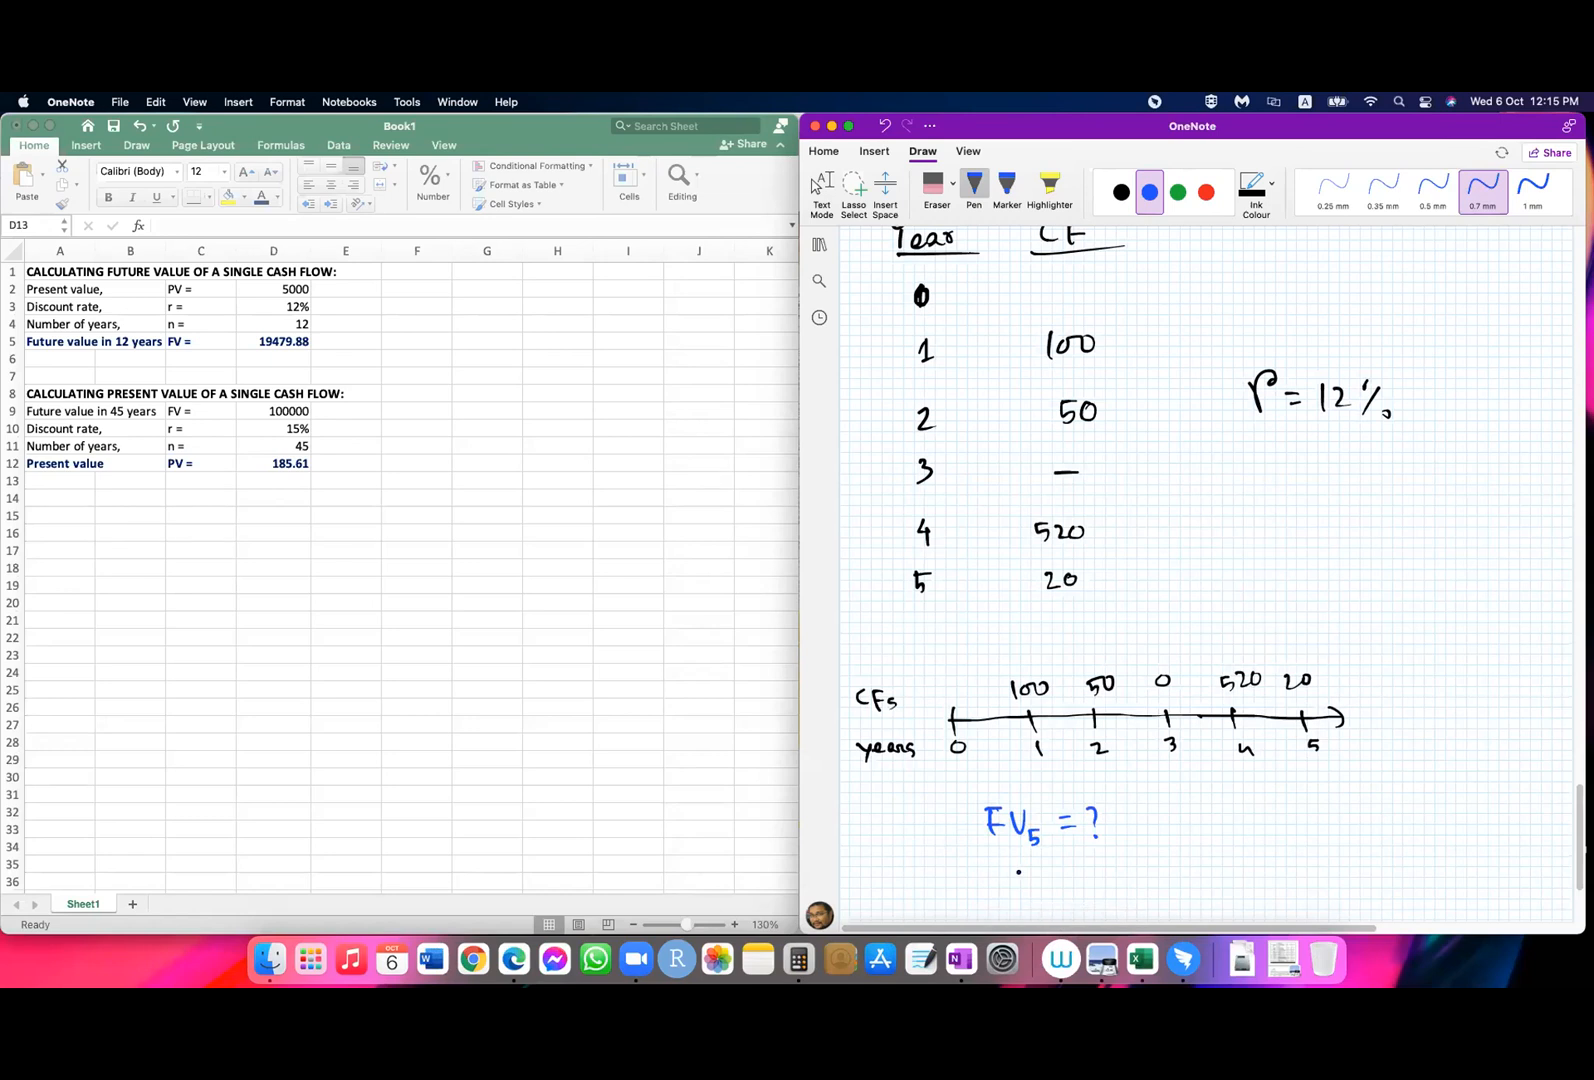
Step: Handwrite "PV = ?" under the future value question and "Now" under year 0 on the timeline
drag(996, 865, 997, 878)
mouse_move(1018, 870)
mouse_down()
mouse_move(1026, 887)
mouse_move(1034, 868)
mouse_move(1089, 868)
mouse_up()
click(1043, 886)
drag(1077, 875, 1090, 875)
drag(940, 768, 985, 768)
drag(1109, 857, 1117, 876)
click(1117, 885)
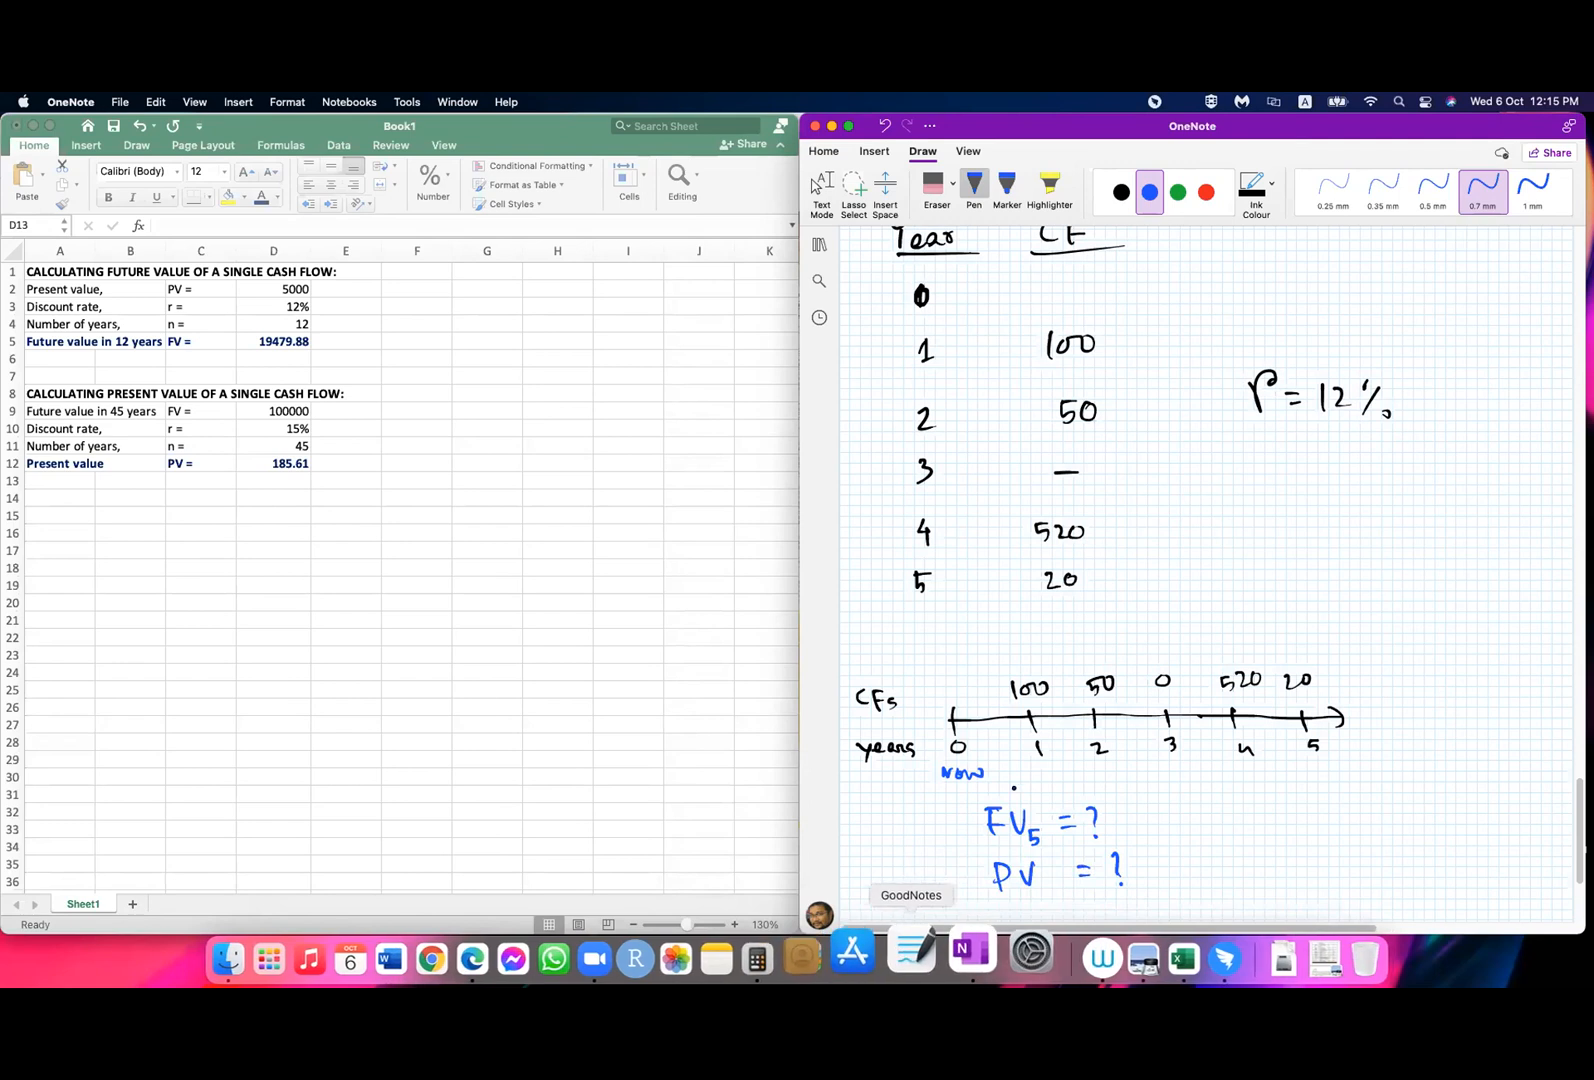
Step: Start the future value equation below the questions by handwriting "FV5 = 100(1+12%)" in blue
click(818, 185)
scroll(1117, 893, down, 5)
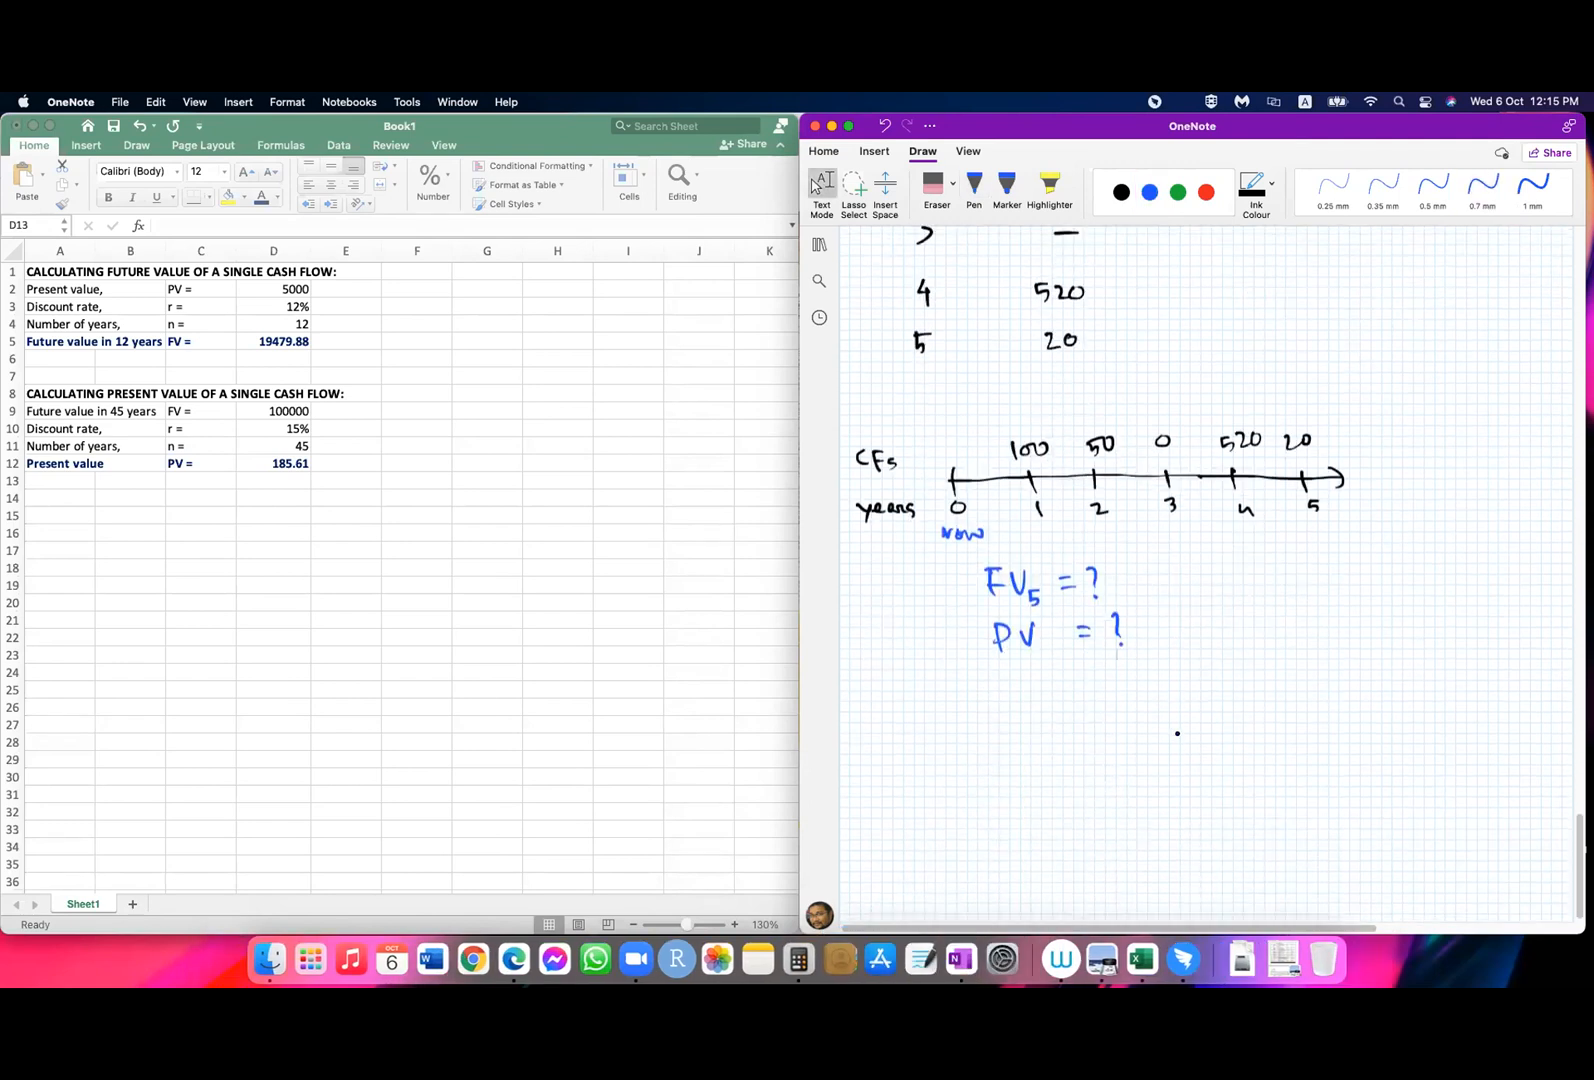
click(974, 185)
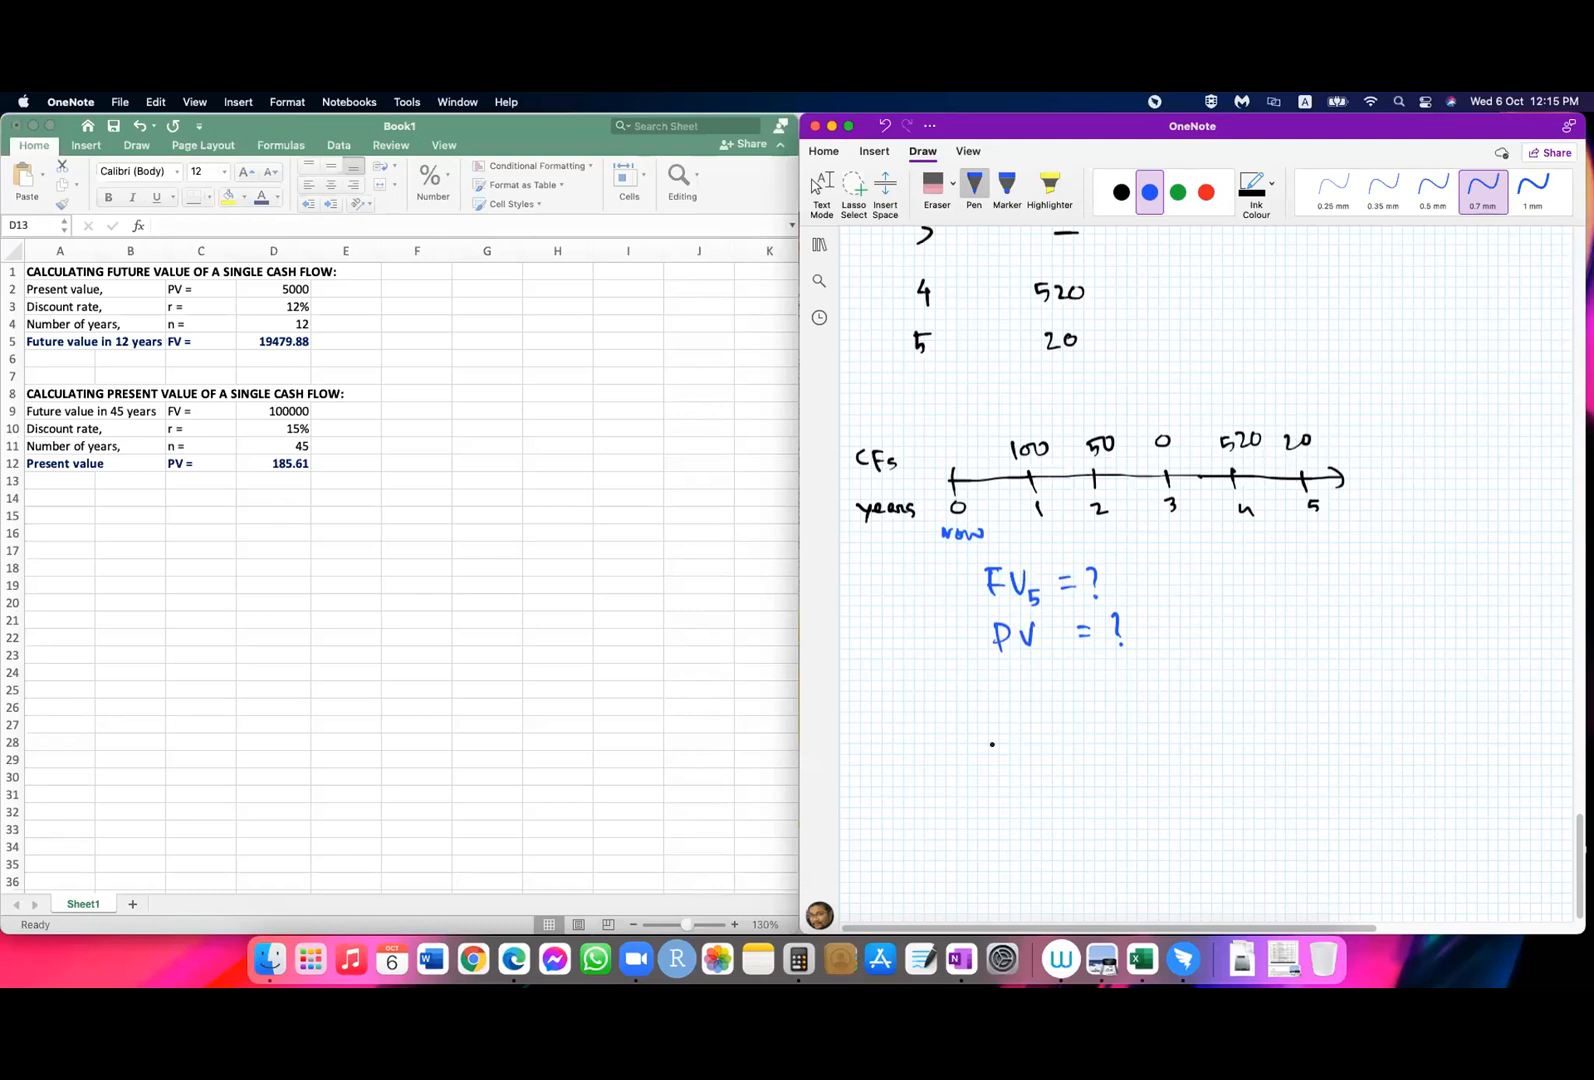
mouse_move(865, 731)
mouse_down()
mouse_move(866, 760)
mouse_move(880, 729)
mouse_up()
mouse_move(867, 745)
mouse_down()
mouse_move(904, 730)
mouse_move(904, 768)
mouse_move(941, 737)
mouse_up()
mouse_move(929, 746)
mouse_down()
mouse_move(958, 752)
mouse_move(970, 730)
mouse_move(1012, 760)
mouse_move(1043, 746)
mouse_up()
drag(1034, 735, 1112, 757)
click(1101, 745)
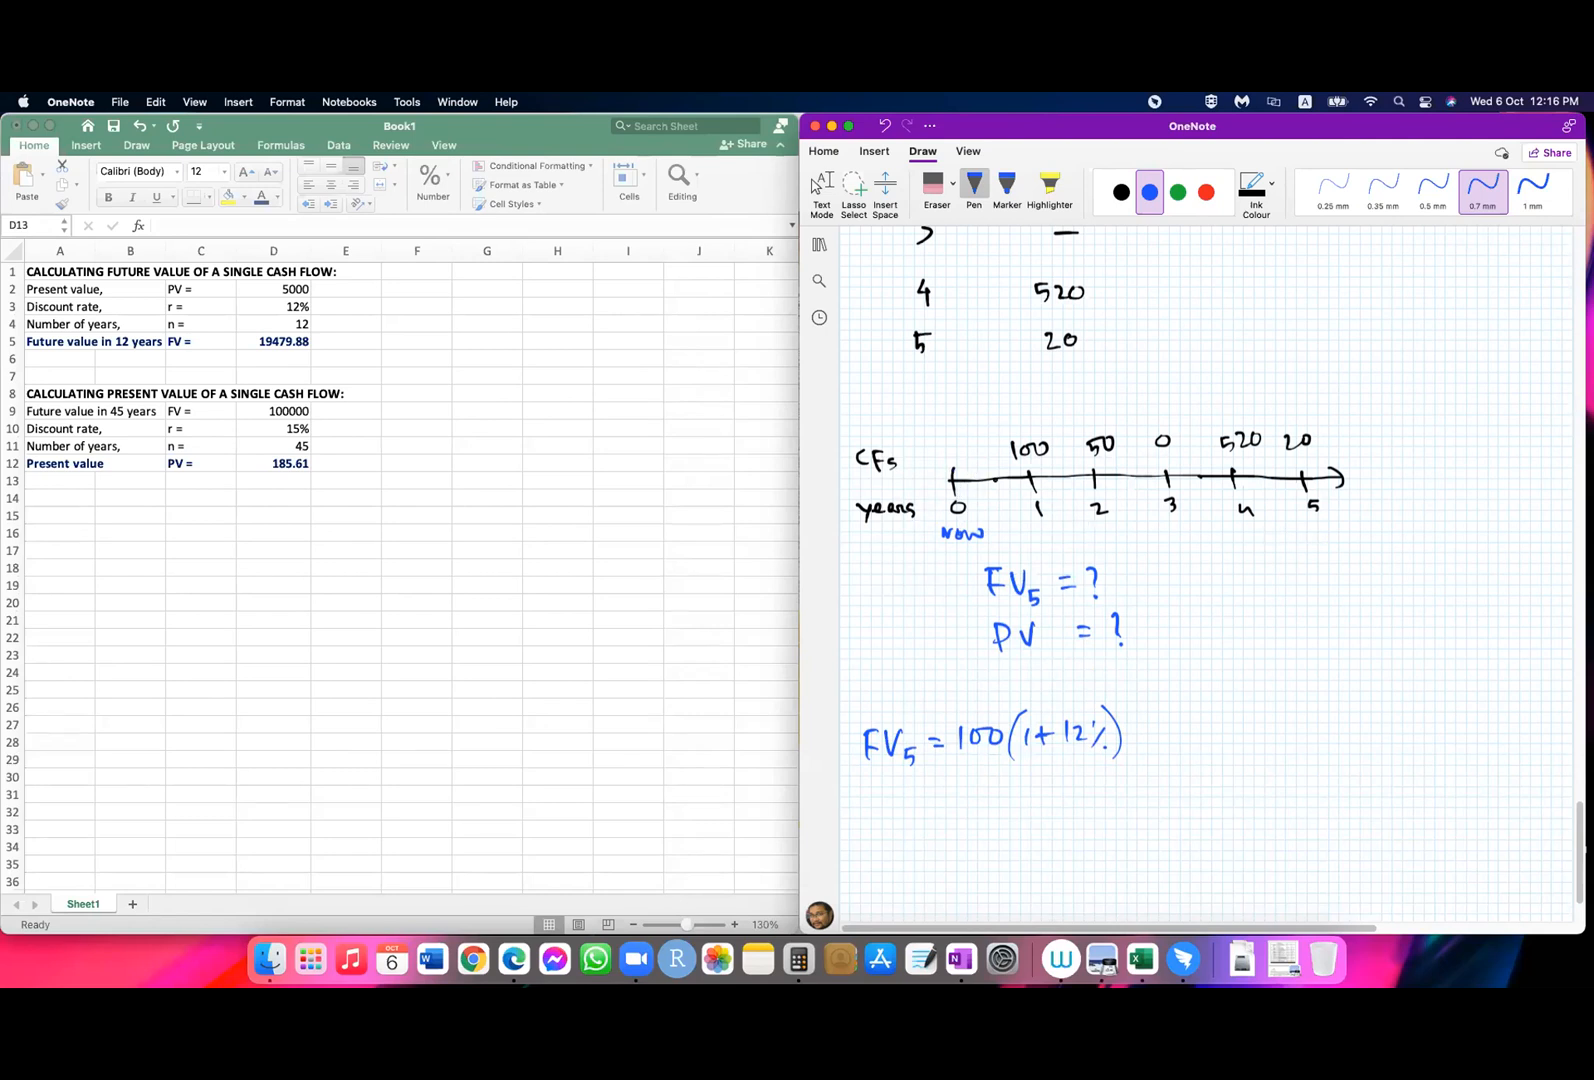
Step: Mark year 1 on the timeline and draw four blue arrows stepping from year 1 to year 5
drag(1033, 467, 1203, 463)
drag(1209, 458, 1281, 471)
drag(1027, 458, 1028, 482)
Step: Add the exponent 4 to the first term of the equation and handwrite "+ 50(1+12%)" with exponent 3 after it
mouse_move(1118, 699)
mouse_down()
mouse_move(1127, 722)
mouse_move(1168, 729)
mouse_up()
mouse_move(1153, 718)
mouse_down()
mouse_move(1153, 736)
mouse_move(1190, 739)
mouse_move(1228, 718)
mouse_move(1244, 754)
mouse_up()
mouse_move(1256, 714)
mouse_down()
mouse_move(1259, 735)
mouse_move(1284, 722)
mouse_up()
mouse_move(1274, 711)
mouse_down()
mouse_move(1274, 734)
mouse_move(1345, 748)
mouse_up()
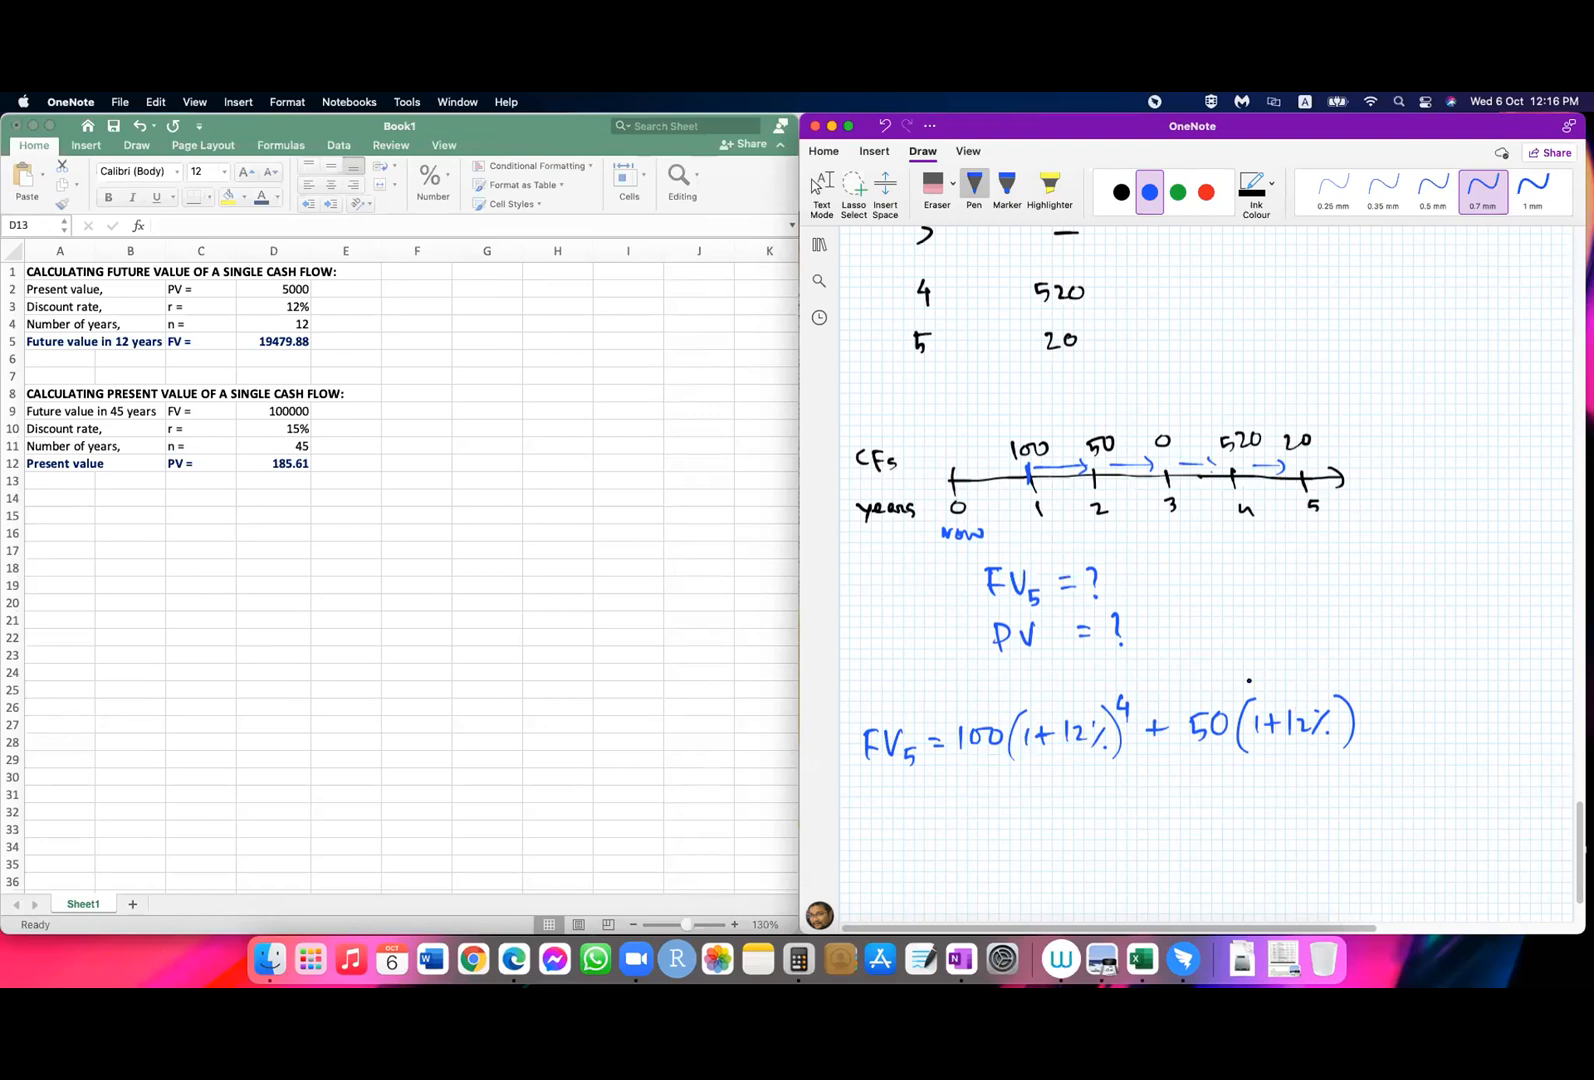
click(815, 186)
drag(1342, 680, 1344, 694)
Step: Handwrite the year 3 term "+ 0(1+12%)" with exponent 2 on the equation's second line
mouse_move(996, 811)
mouse_down()
mouse_move(1021, 811)
mouse_move(1007, 826)
mouse_up()
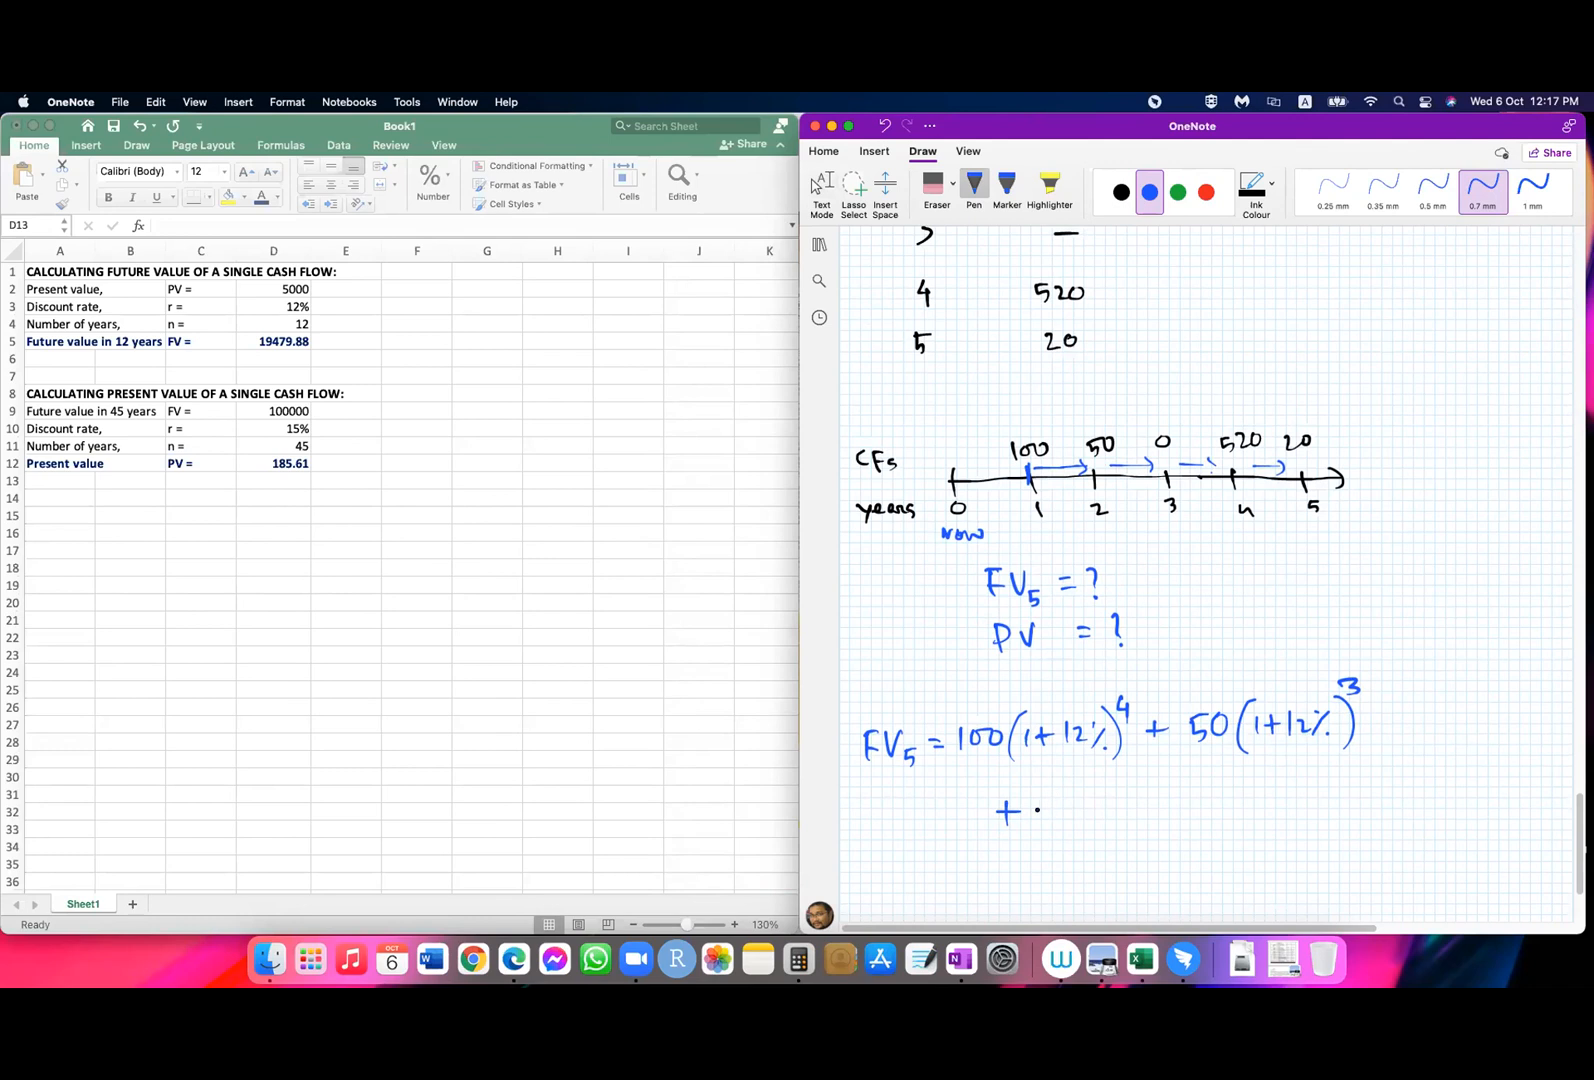
mouse_move(1044, 795)
mouse_down()
mouse_move(1066, 830)
mouse_move(1104, 805)
mouse_up()
mouse_move(1096, 794)
mouse_down()
mouse_move(1096, 817)
mouse_move(1113, 816)
mouse_up()
mouse_move(1118, 799)
mouse_down()
mouse_move(1129, 812)
mouse_move(1147, 799)
mouse_move(1157, 826)
mouse_move(1189, 774)
mouse_up()
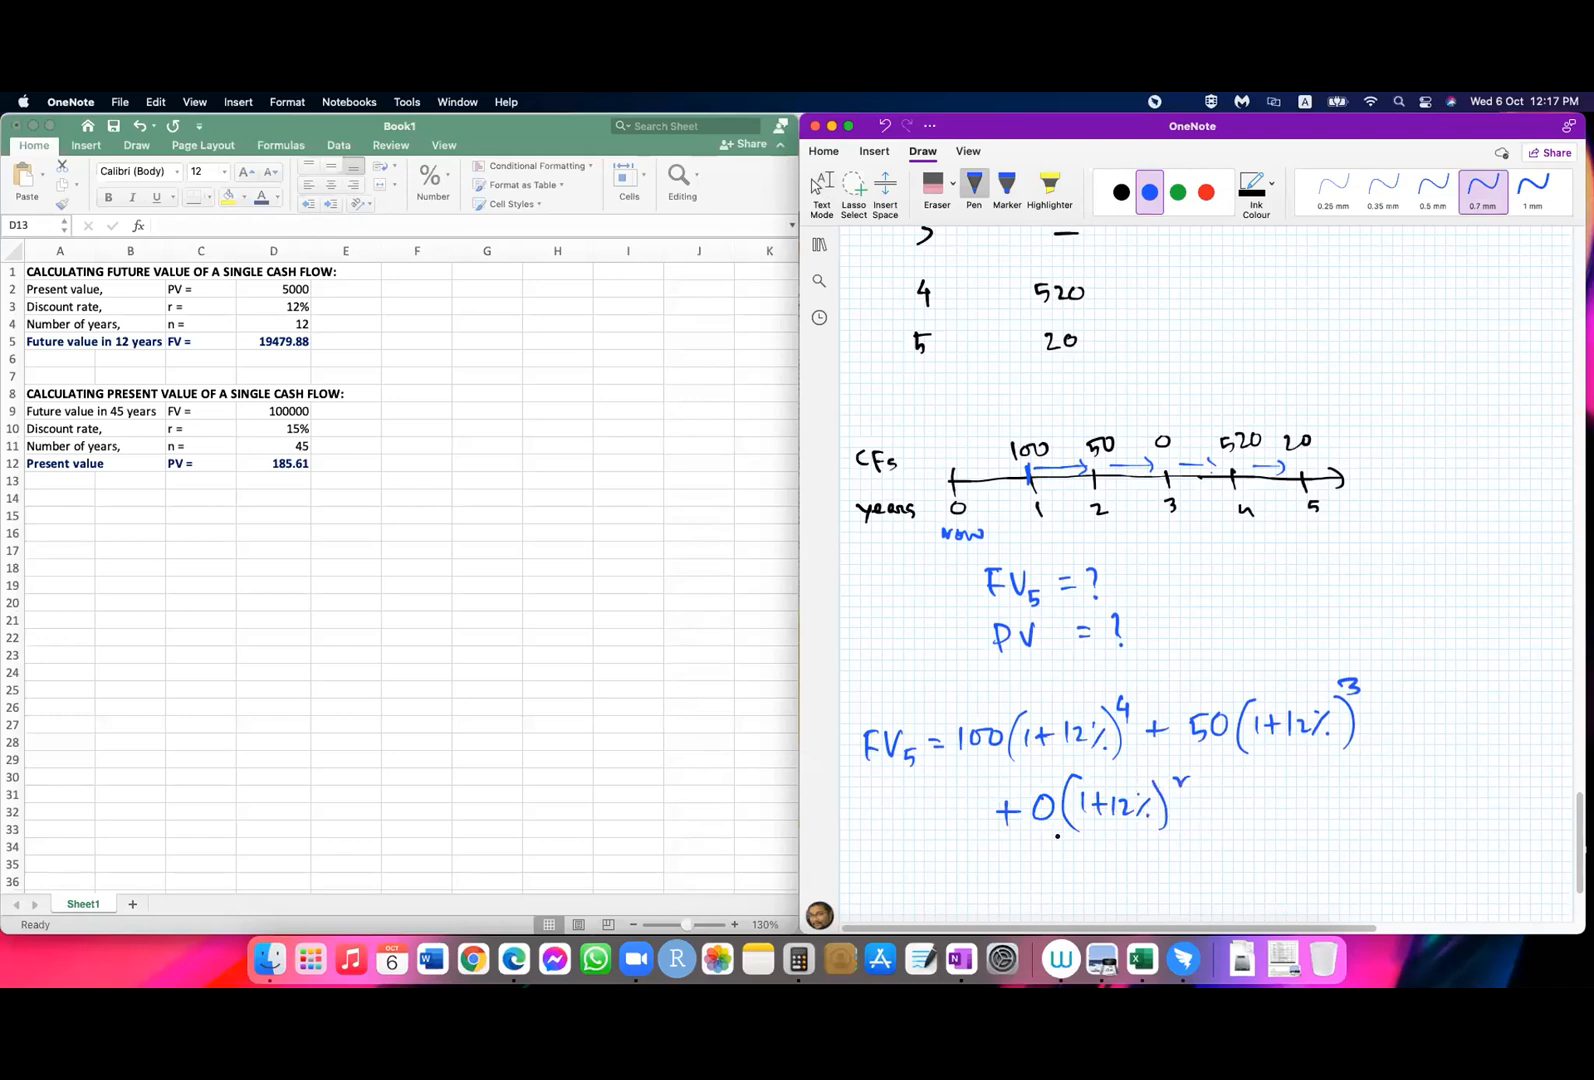
Step: Complete the future value equation with the terms "+ 520(1+12%)" and "+ 20" on its second line
drag(1202, 805, 1228, 806)
mouse_move(1214, 792)
mouse_down()
mouse_move(1215, 816)
mouse_move(1245, 800)
mouse_move(1247, 813)
mouse_up()
drag(1247, 787, 1286, 808)
mouse_move(1296, 789)
mouse_down()
mouse_move(1289, 806)
mouse_move(1297, 789)
mouse_move(1324, 821)
mouse_move(1346, 808)
mouse_up()
drag(1357, 796, 1374, 795)
mouse_move(1366, 786)
mouse_down()
mouse_move(1366, 806)
mouse_move(1404, 801)
mouse_up()
mouse_move(1419, 782)
mouse_down()
mouse_move(1409, 800)
mouse_move(1427, 812)
mouse_up()
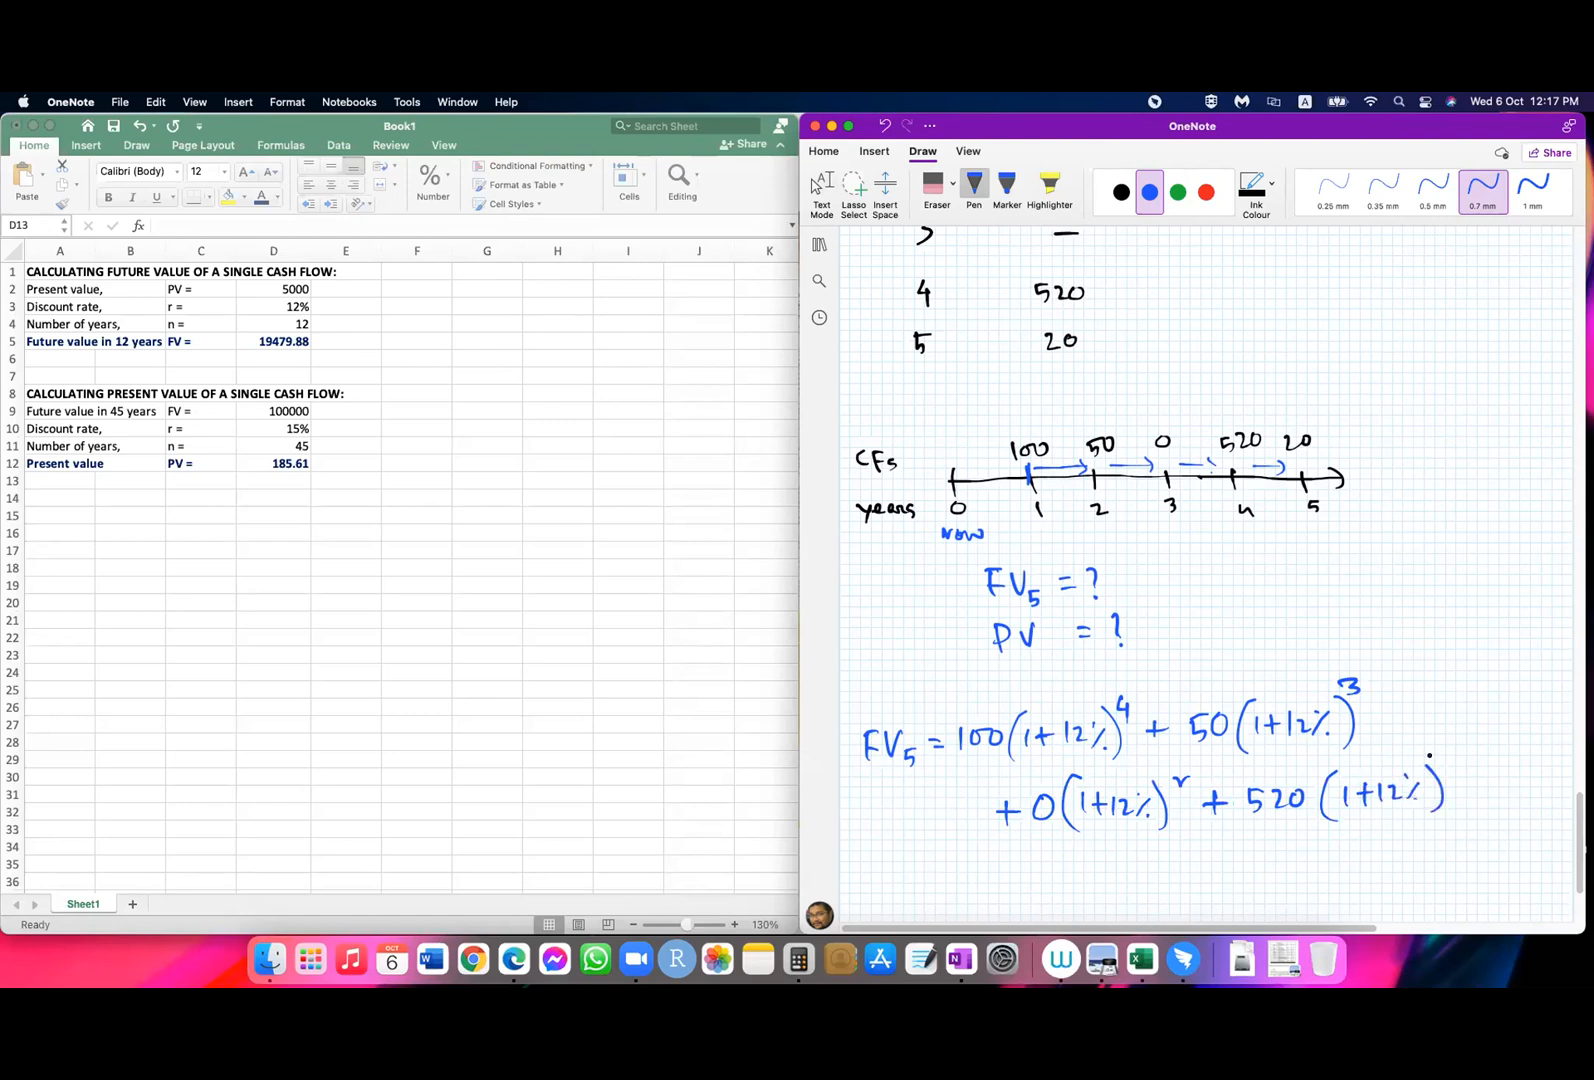
mouse_move(1455, 790)
mouse_down()
mouse_move(1473, 789)
mouse_move(1463, 803)
mouse_up()
mouse_move(1486, 779)
mouse_down()
mouse_move(1503, 797)
mouse_move(1517, 780)
mouse_up()
Step: Handwrite the result "= 829.99" below the future value equation and double-underline it
drag(936, 880, 958, 881)
drag(937, 888, 963, 889)
click(814, 185)
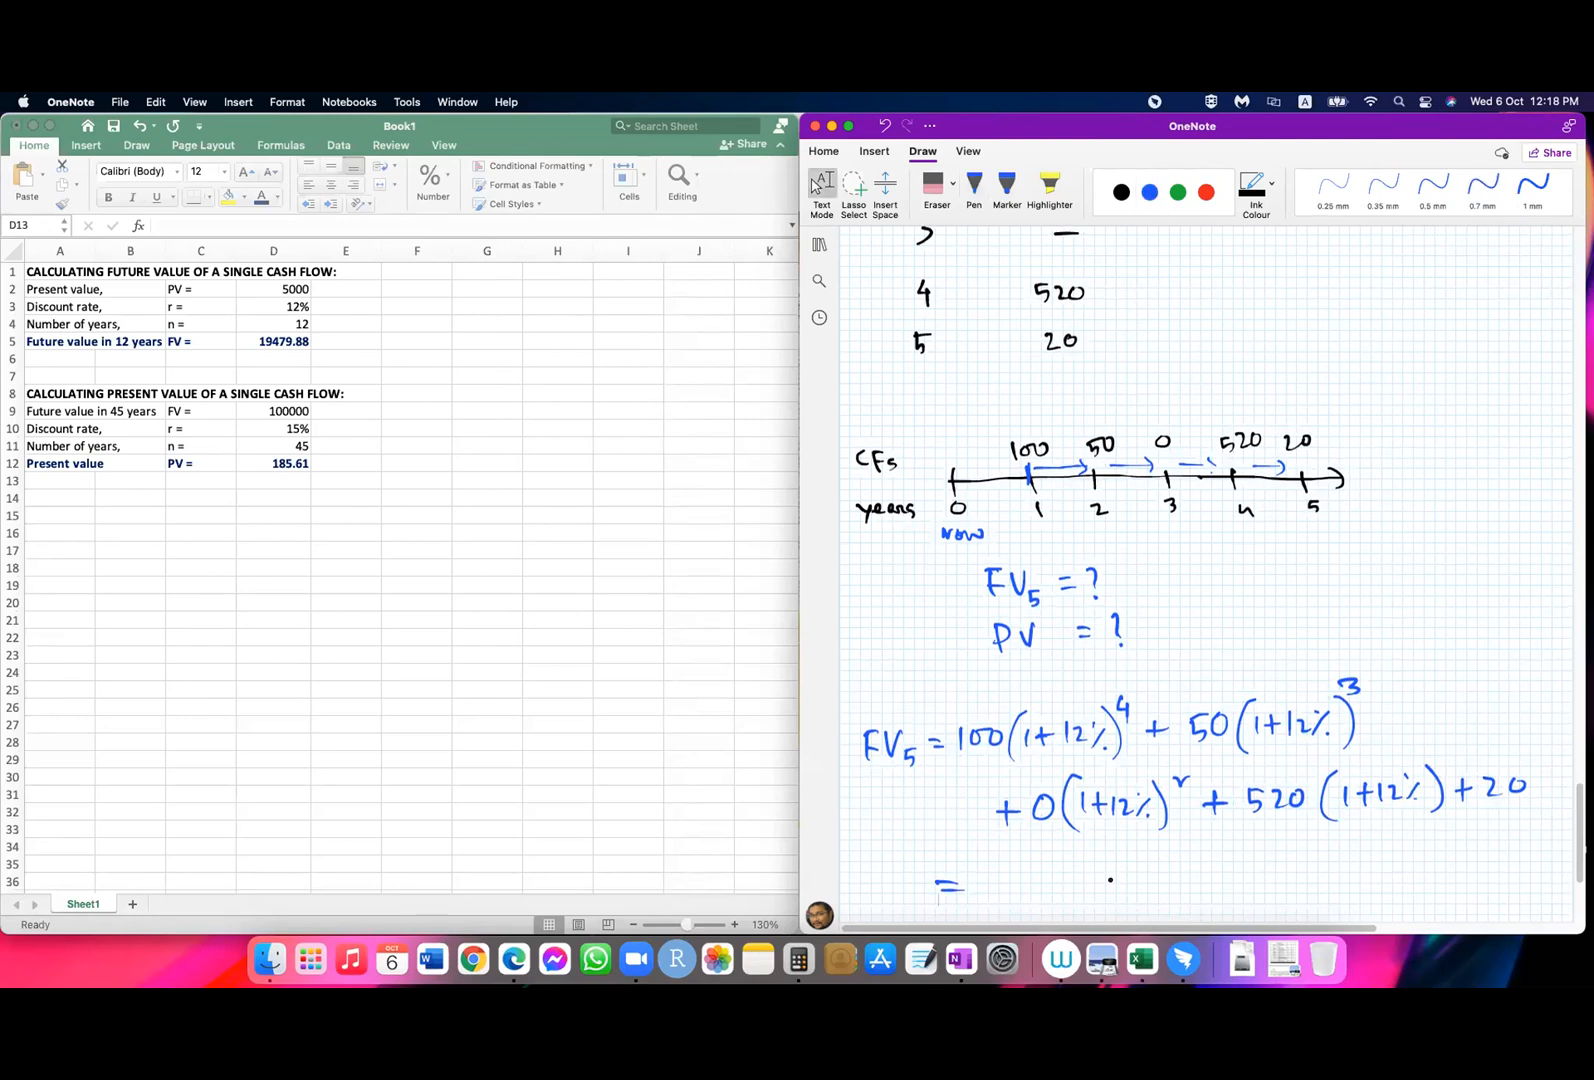
scroll(1110, 880, down, 5)
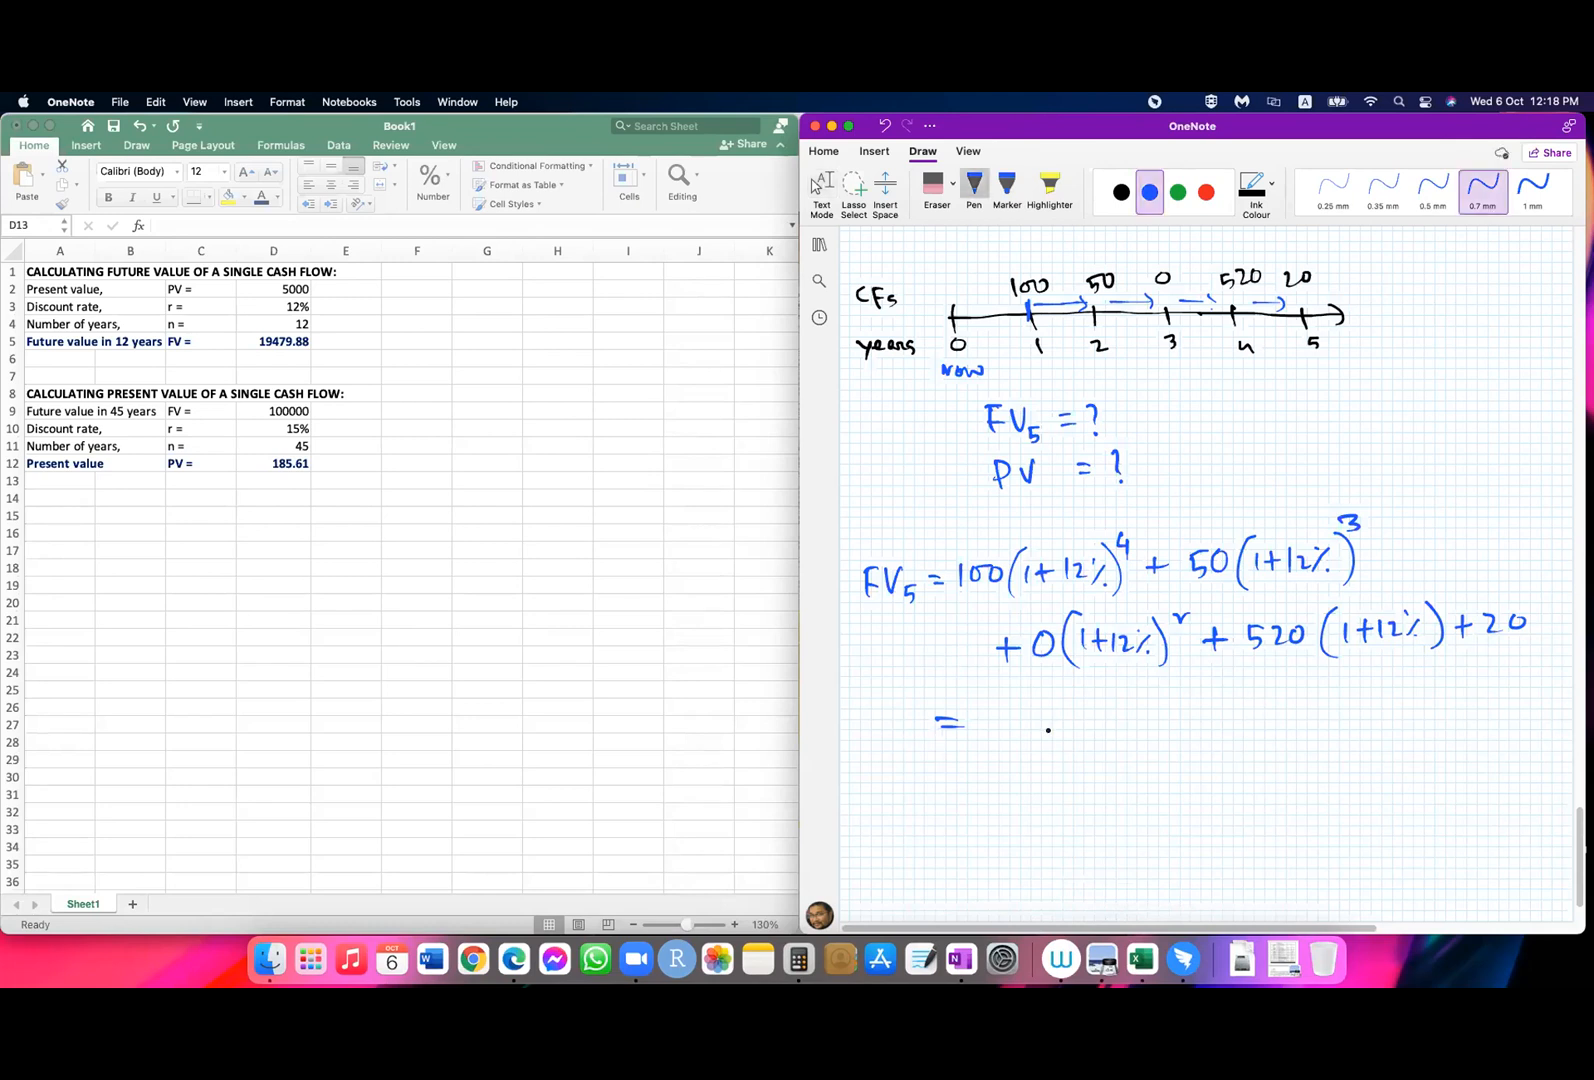
mouse_move(996, 704)
mouse_down()
mouse_move(1032, 734)
mouse_move(1116, 736)
mouse_up()
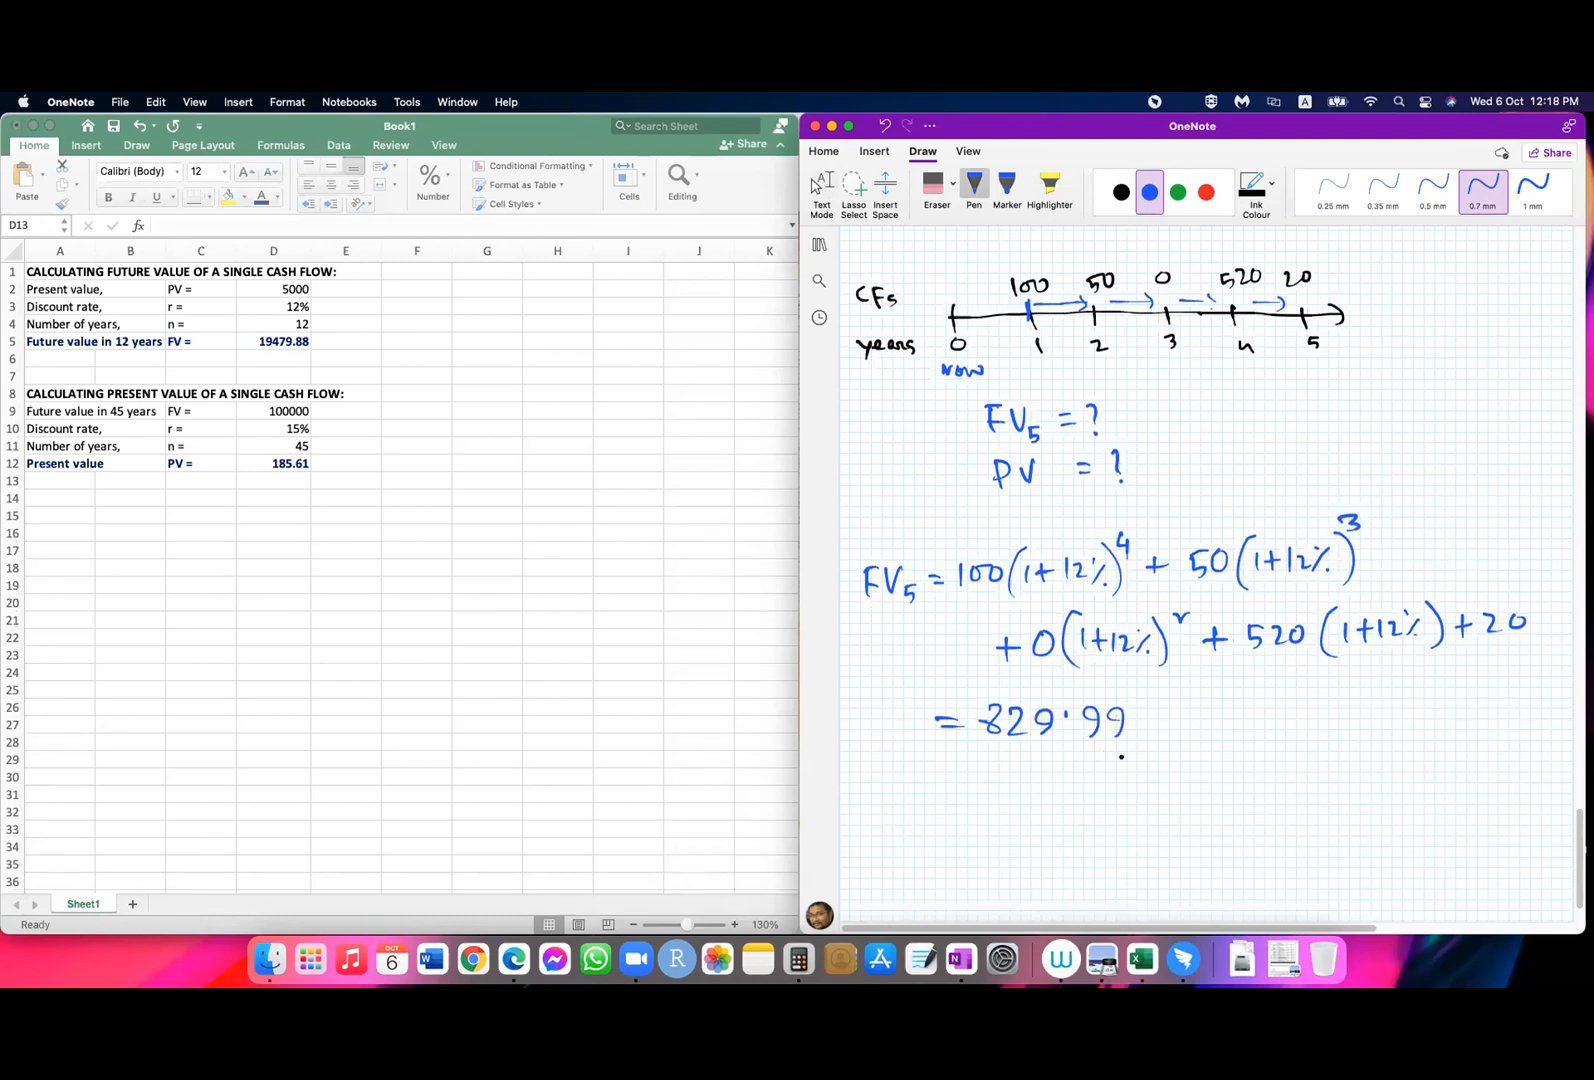
drag(969, 750, 1121, 745)
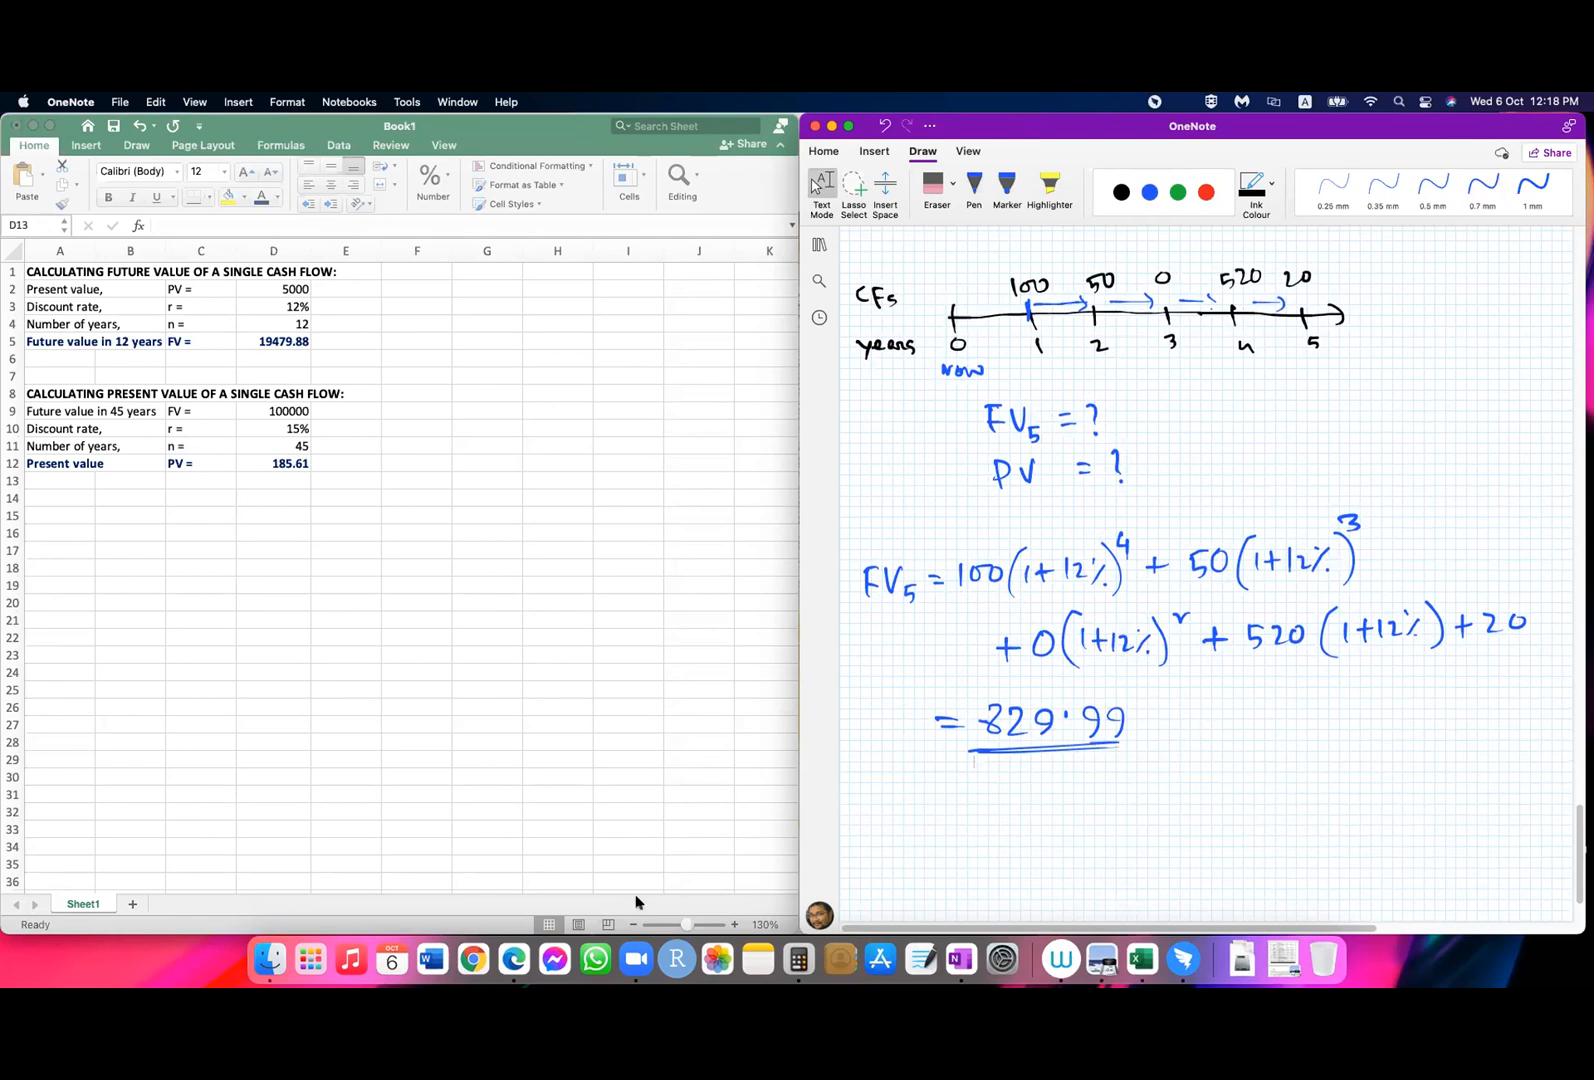
Step: Switch to Excel and copy the future value heading from A1 to A15
click(149, 570)
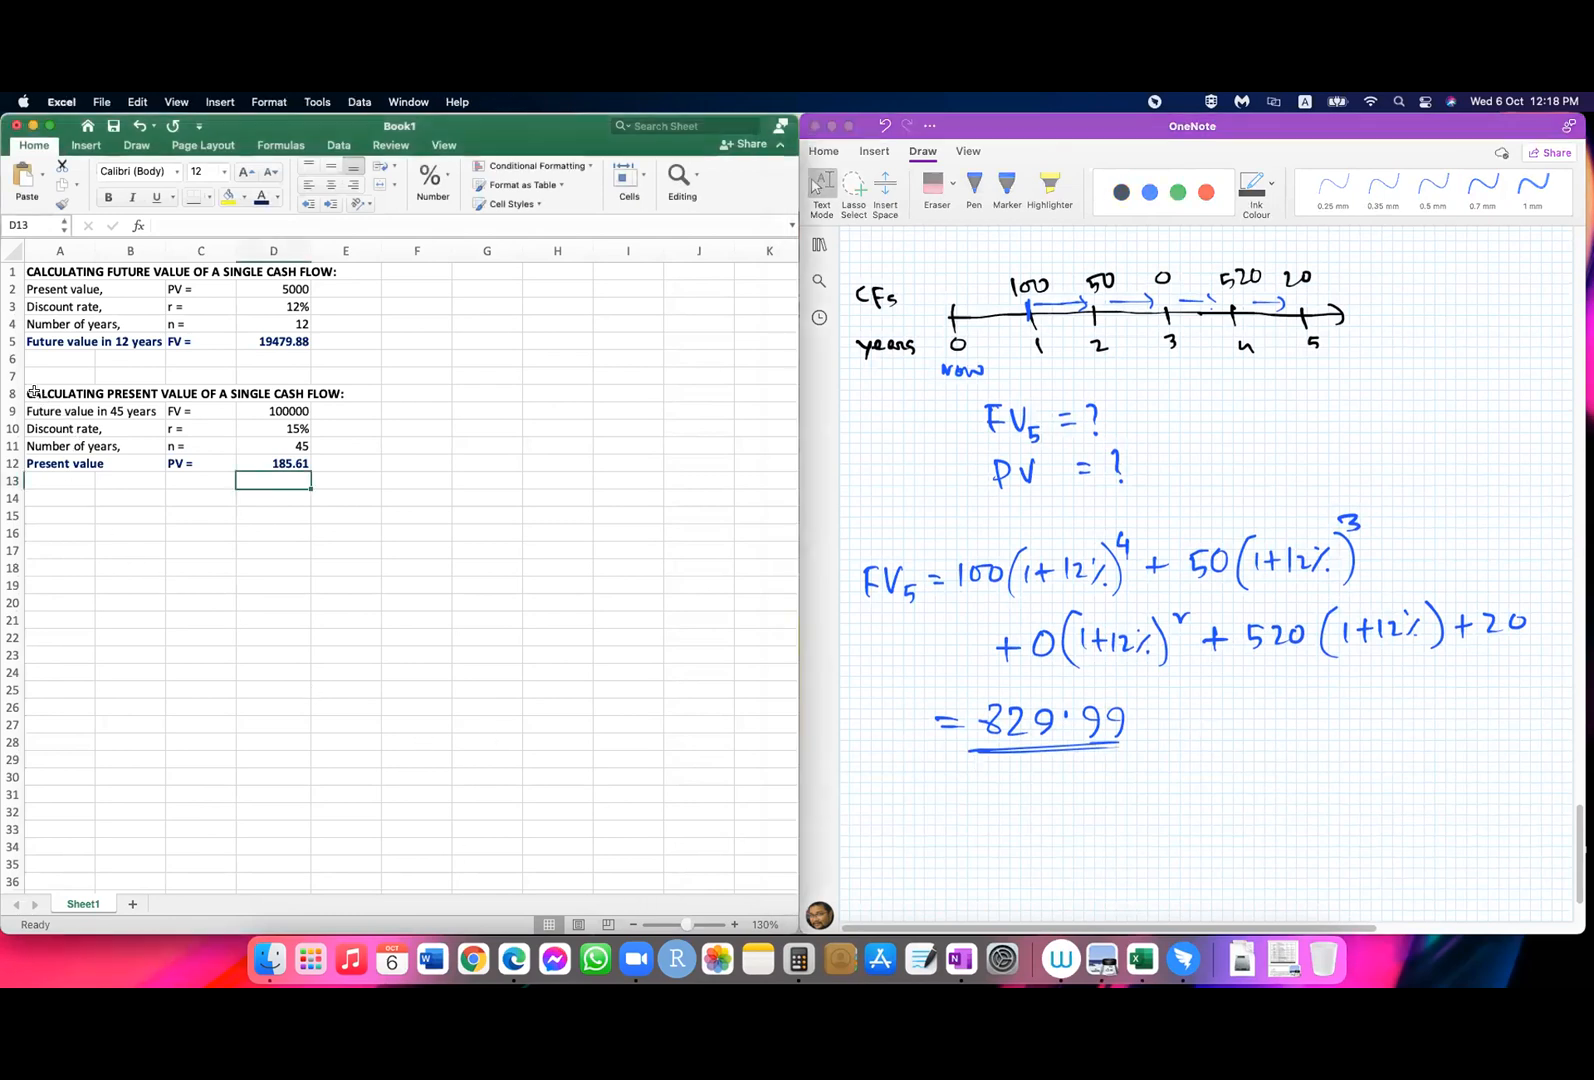
click(34, 392)
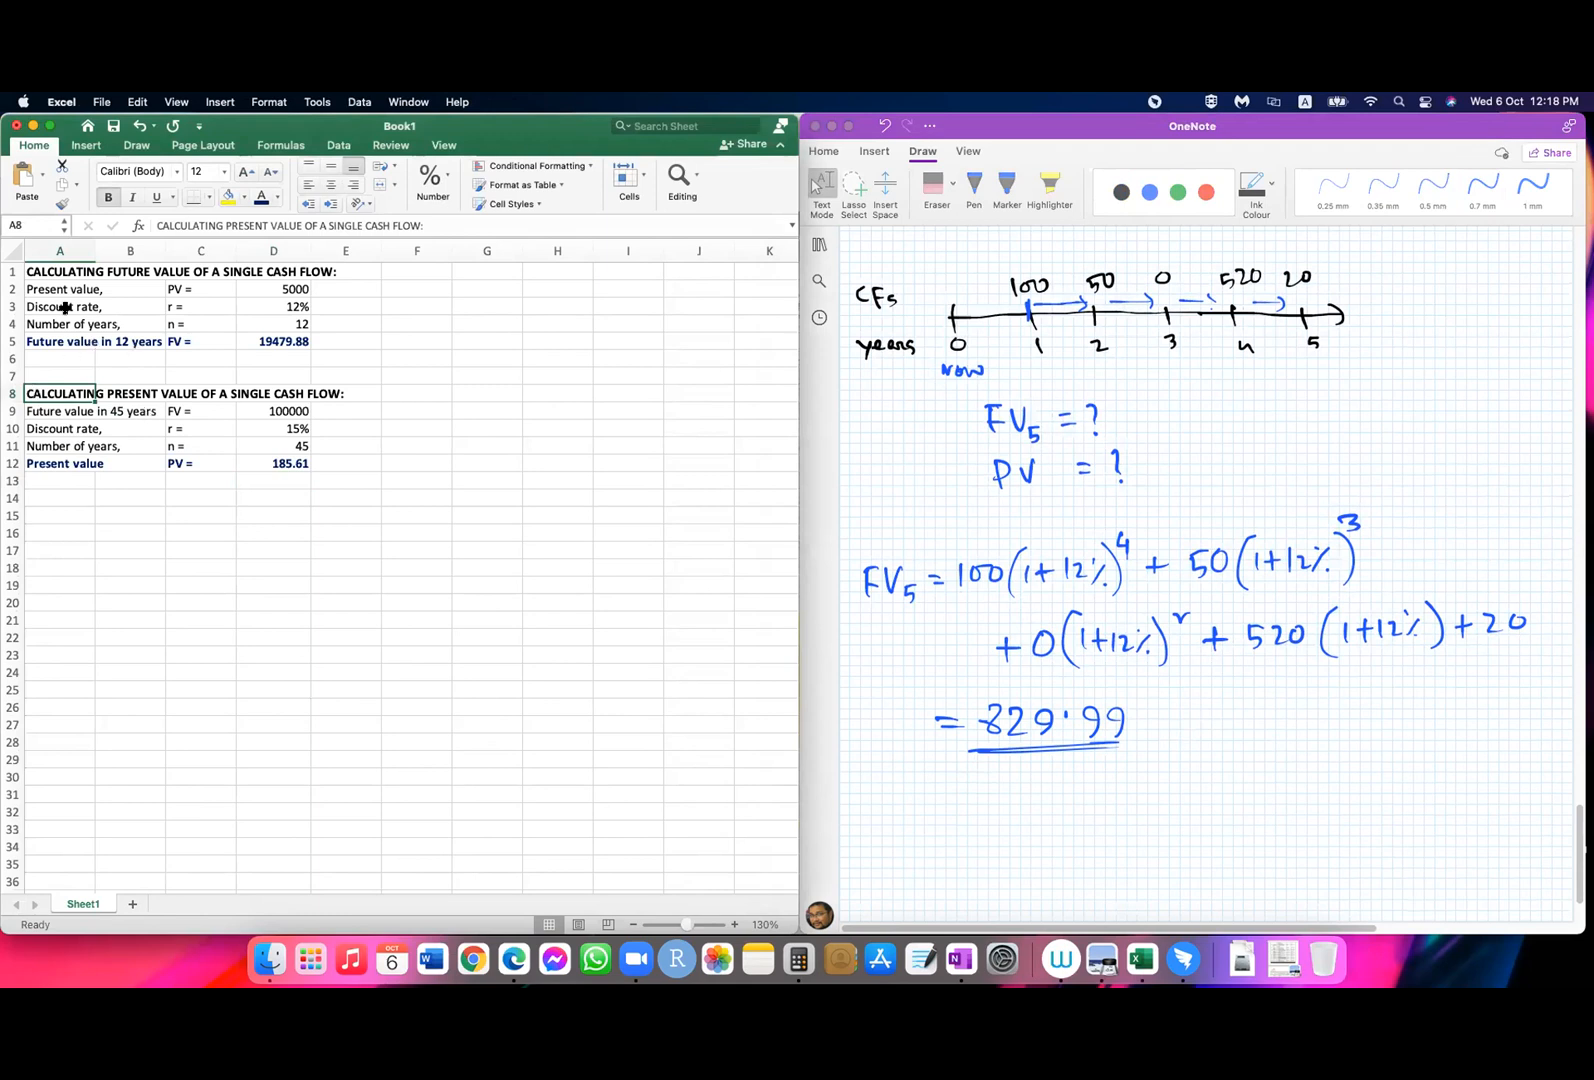
click(33, 268)
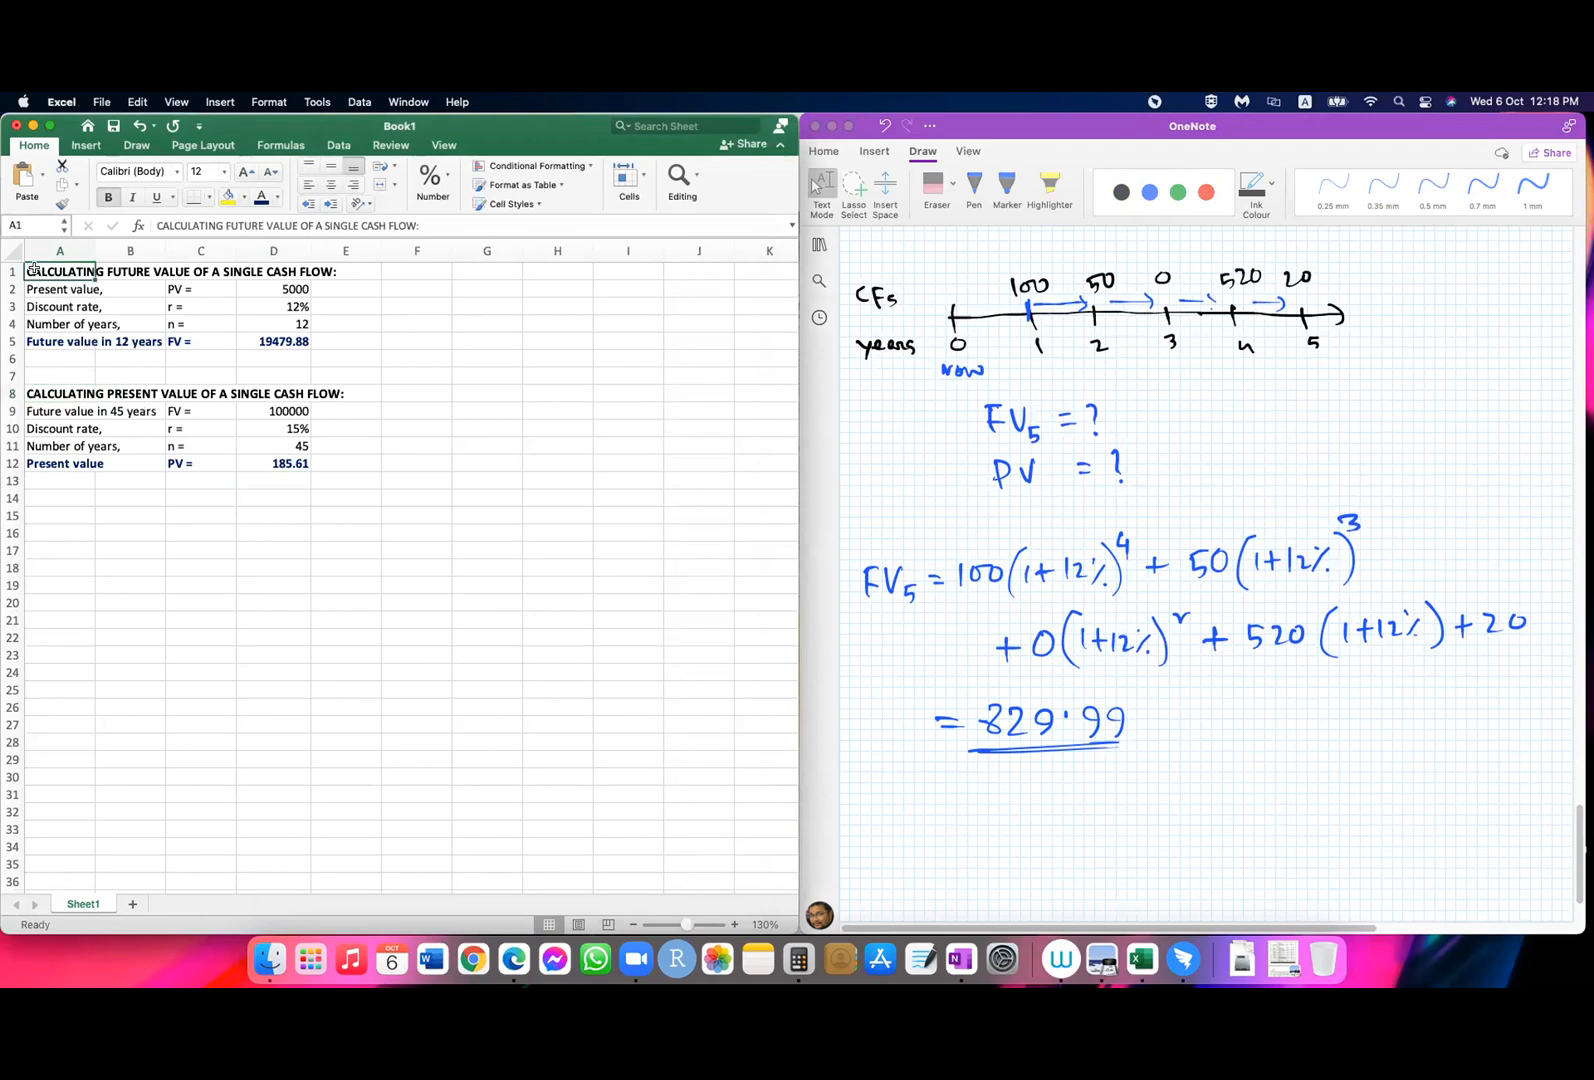
key(super+c)
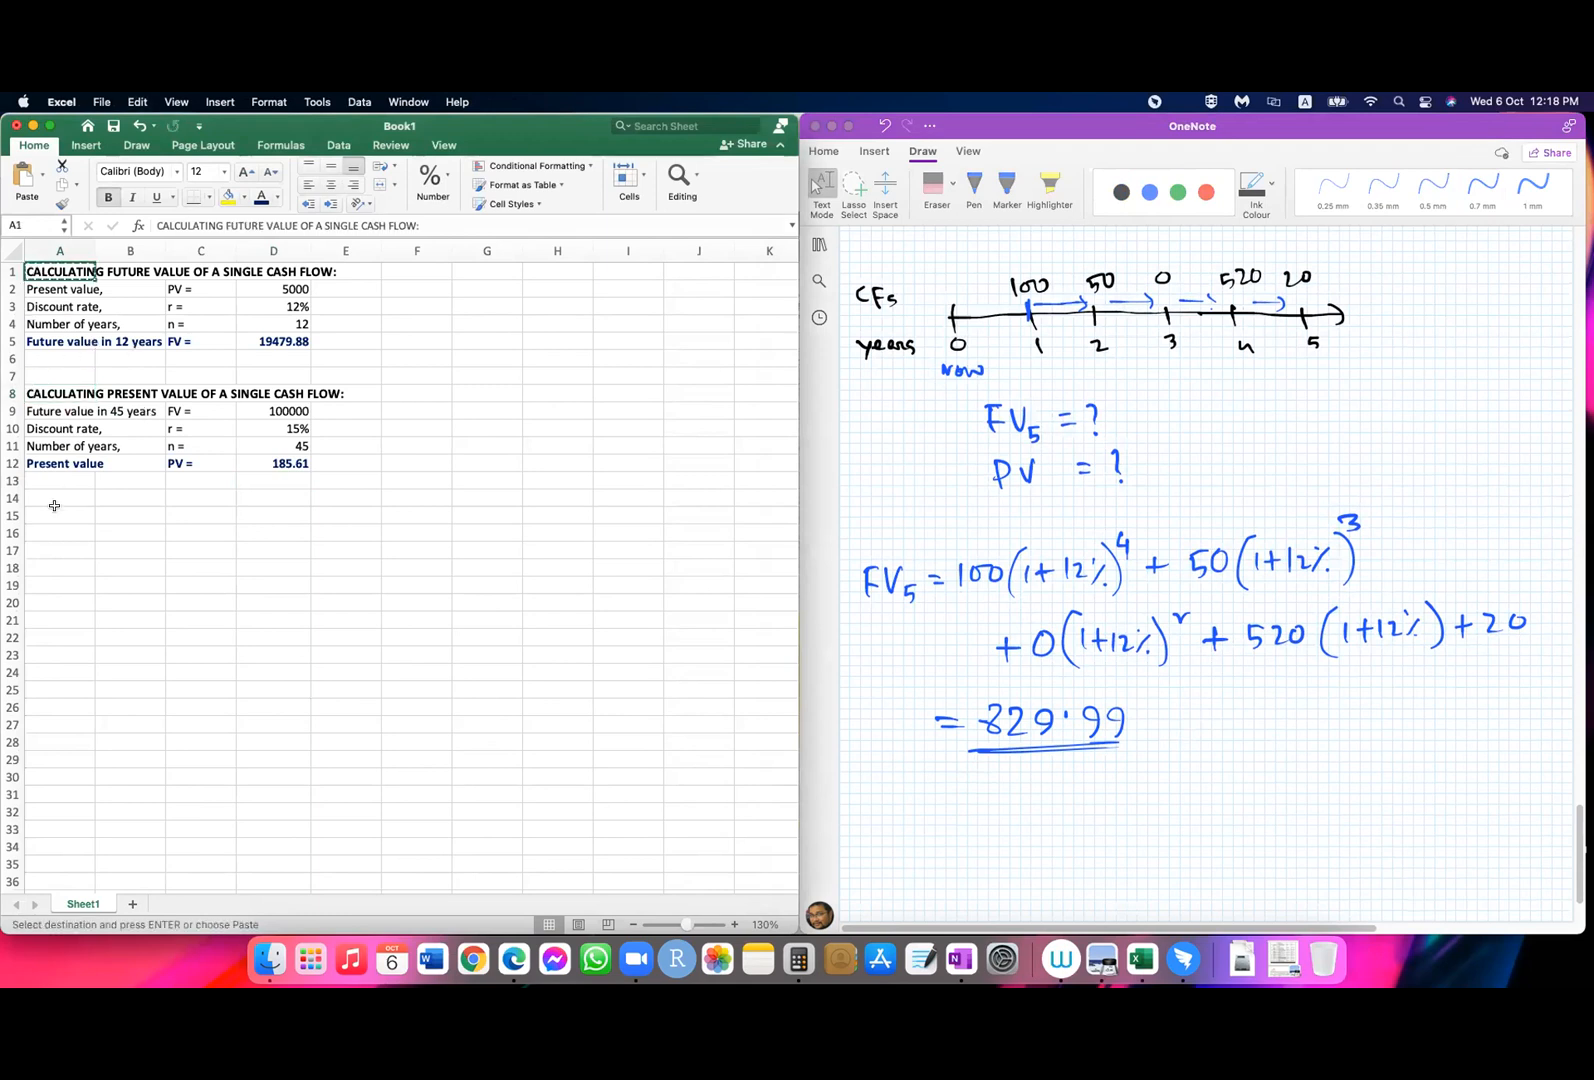
click(51, 512)
key(super+v)
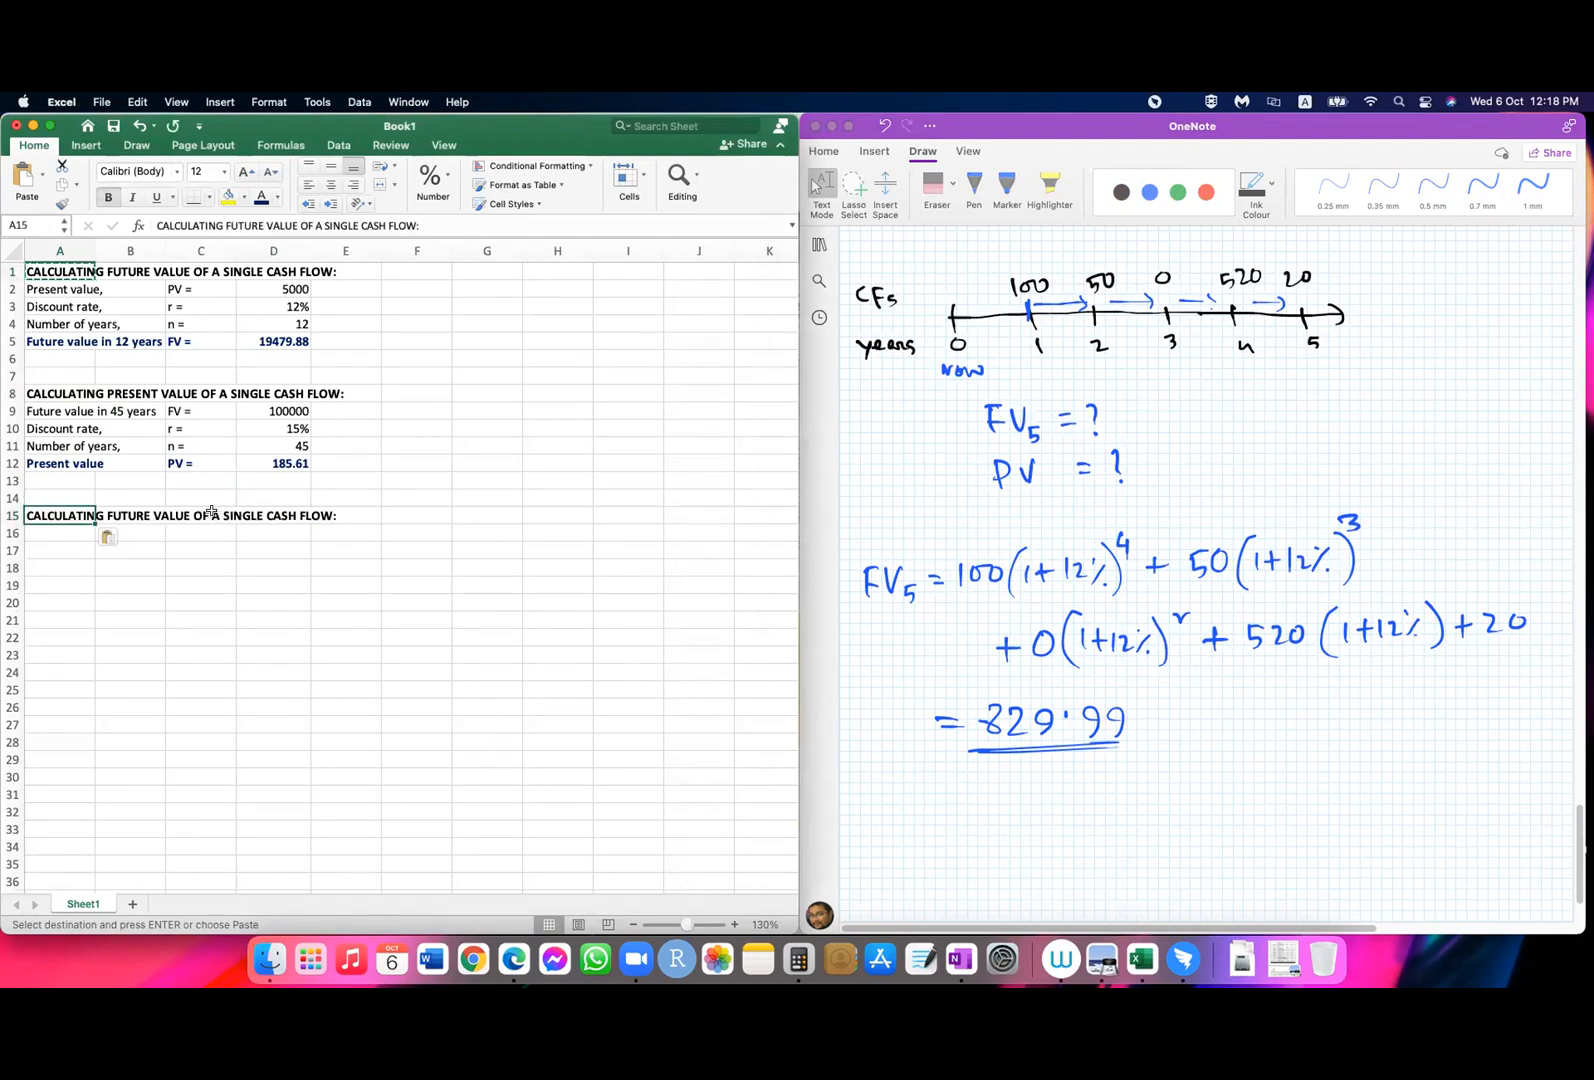
Step: Change the heading in A15 to "CALCULATING FUTURE VALUE OF MULTIPLE CASH FLOW:"
click(211, 514)
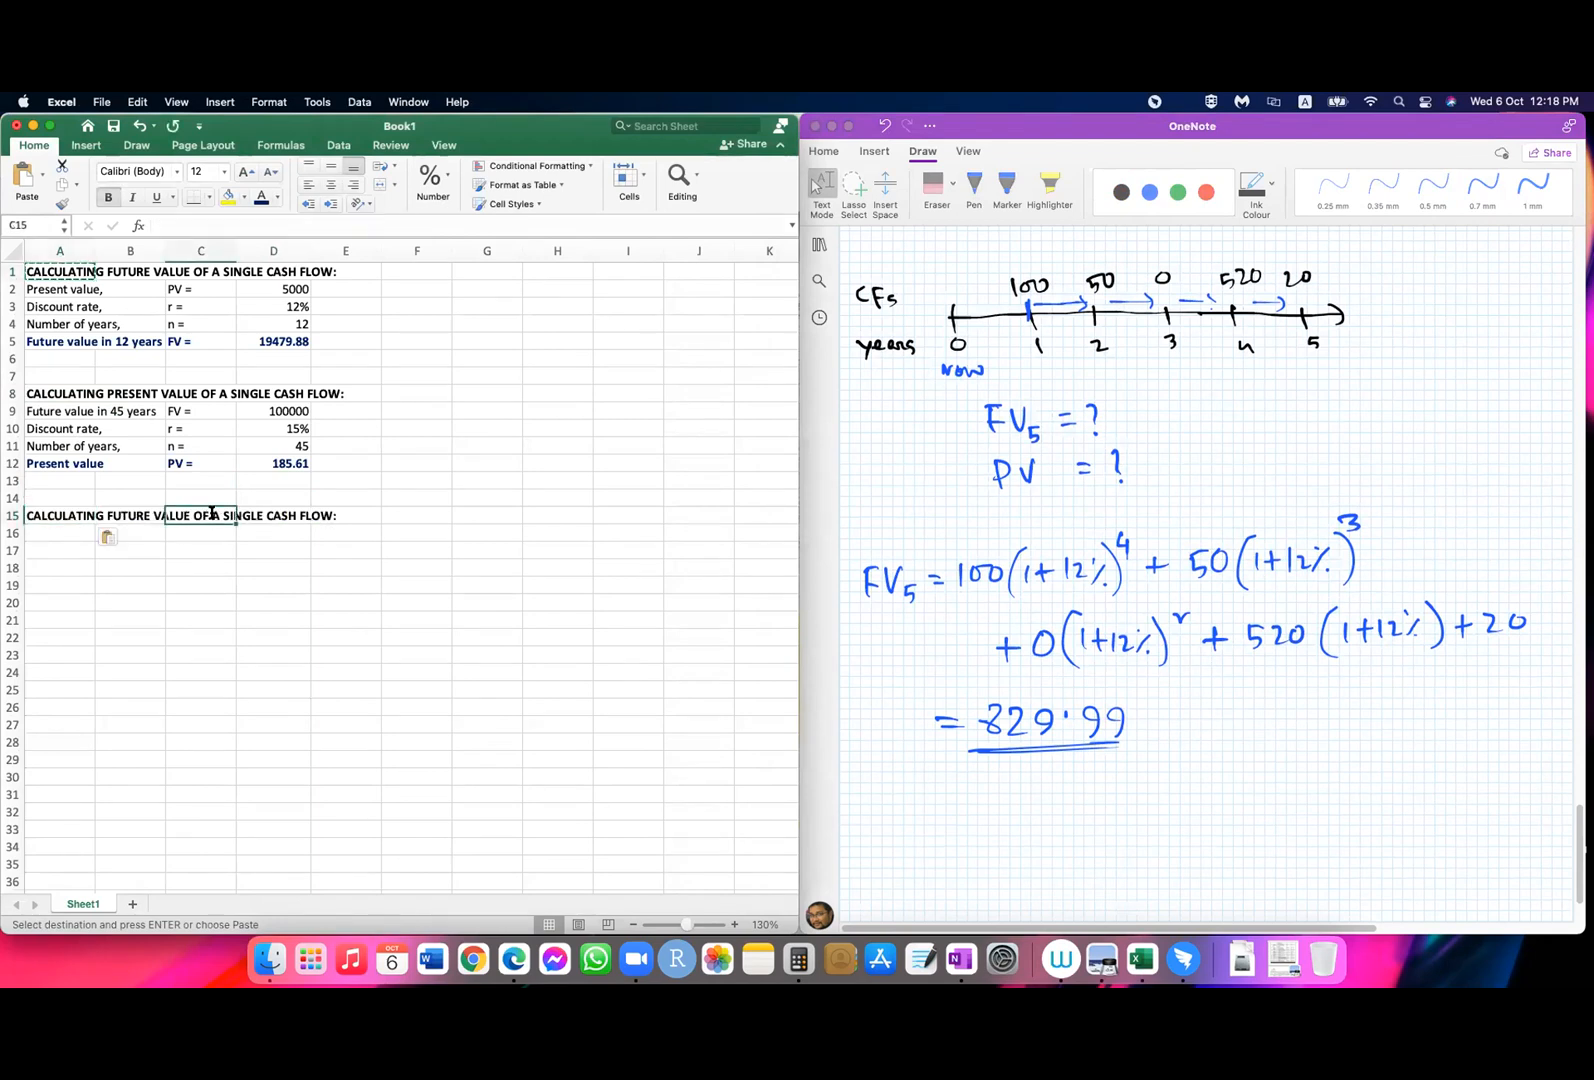
click(44, 513)
drag(315, 226, 358, 226)
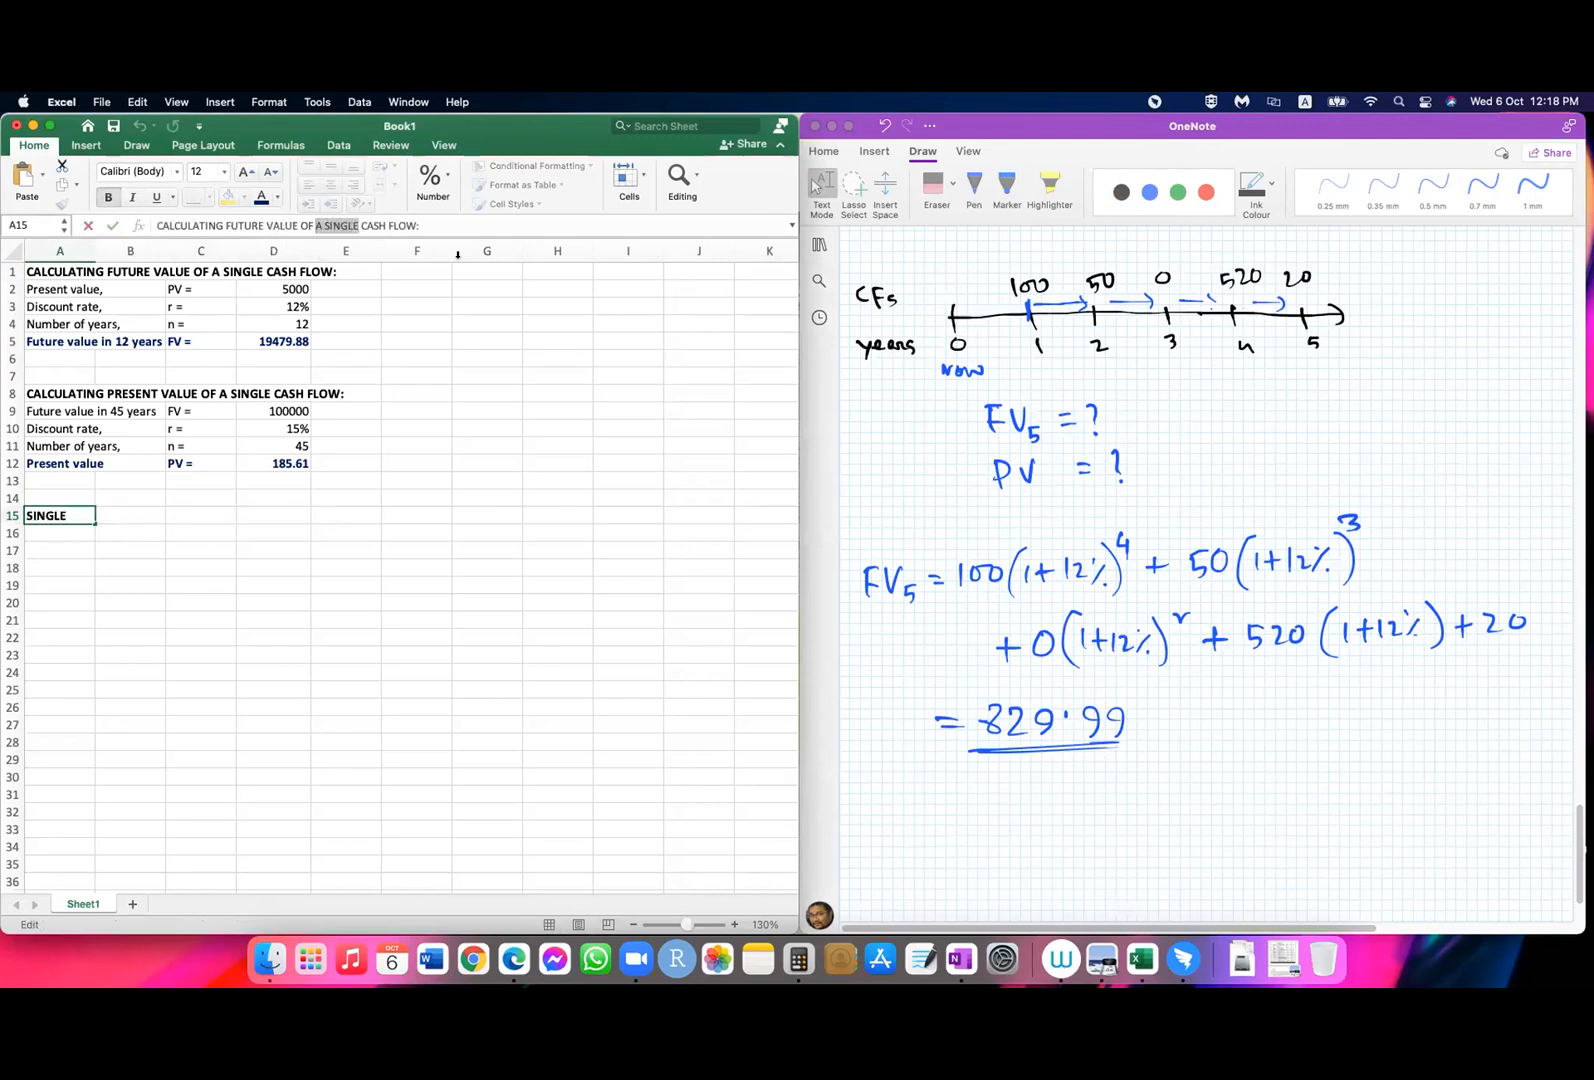
text(MULTI)
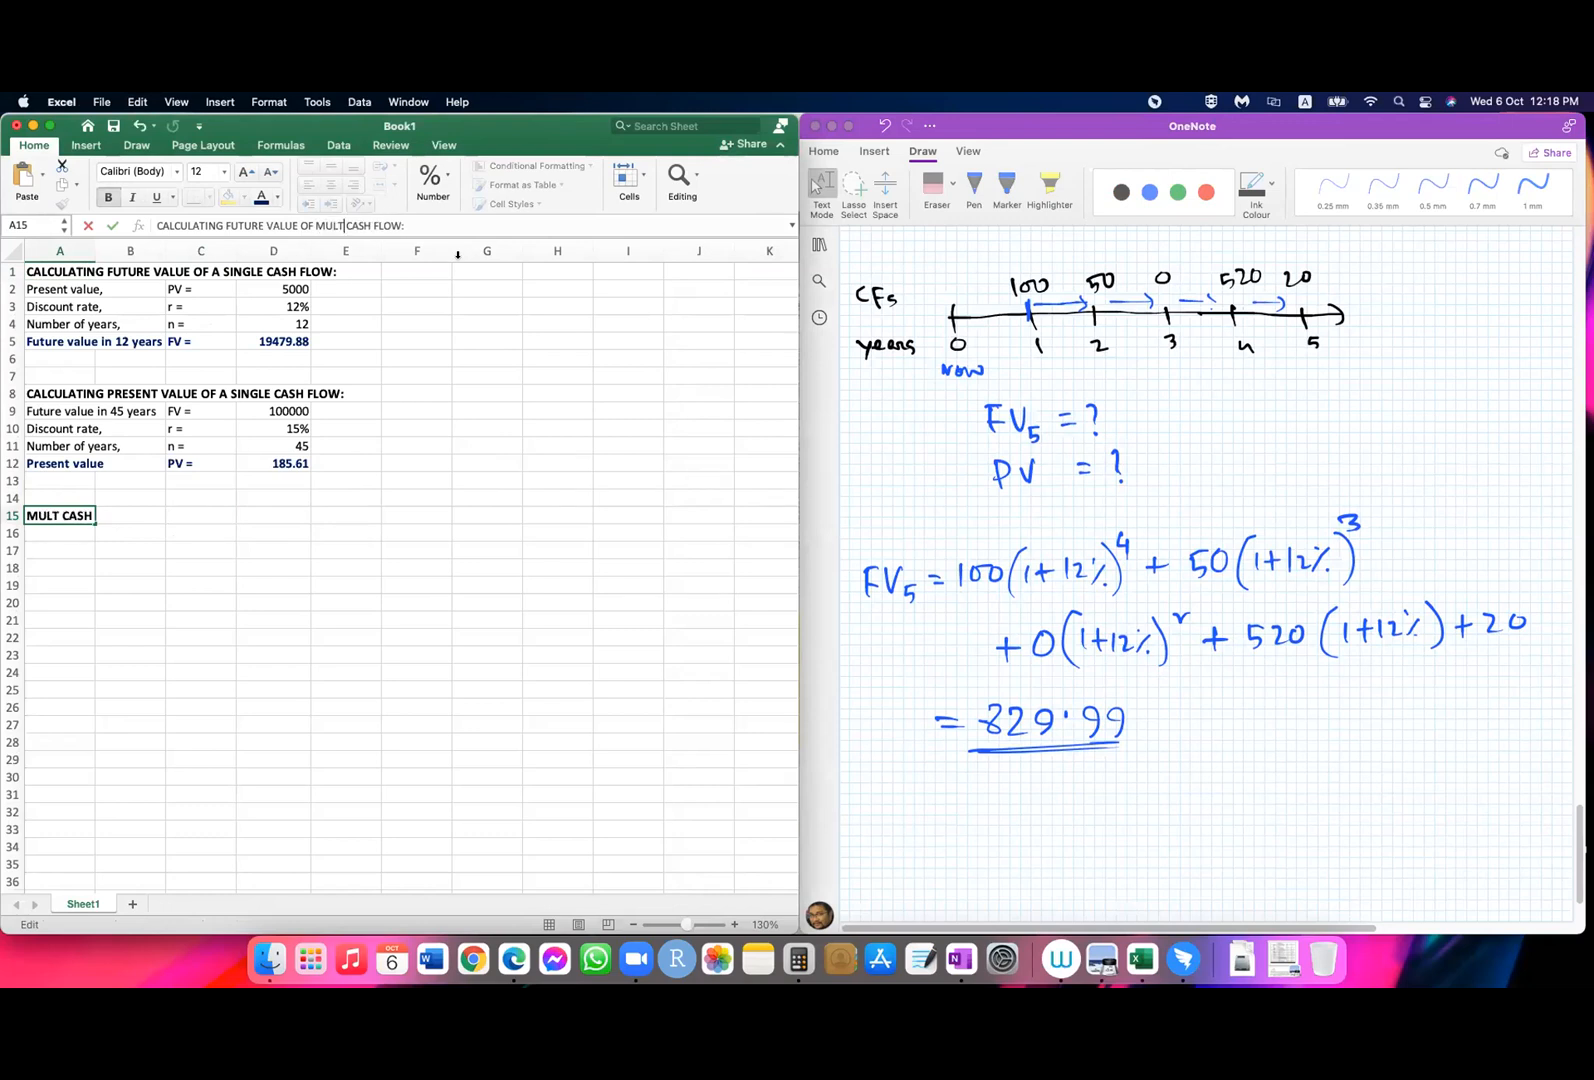
text(PLE)
key(Return)
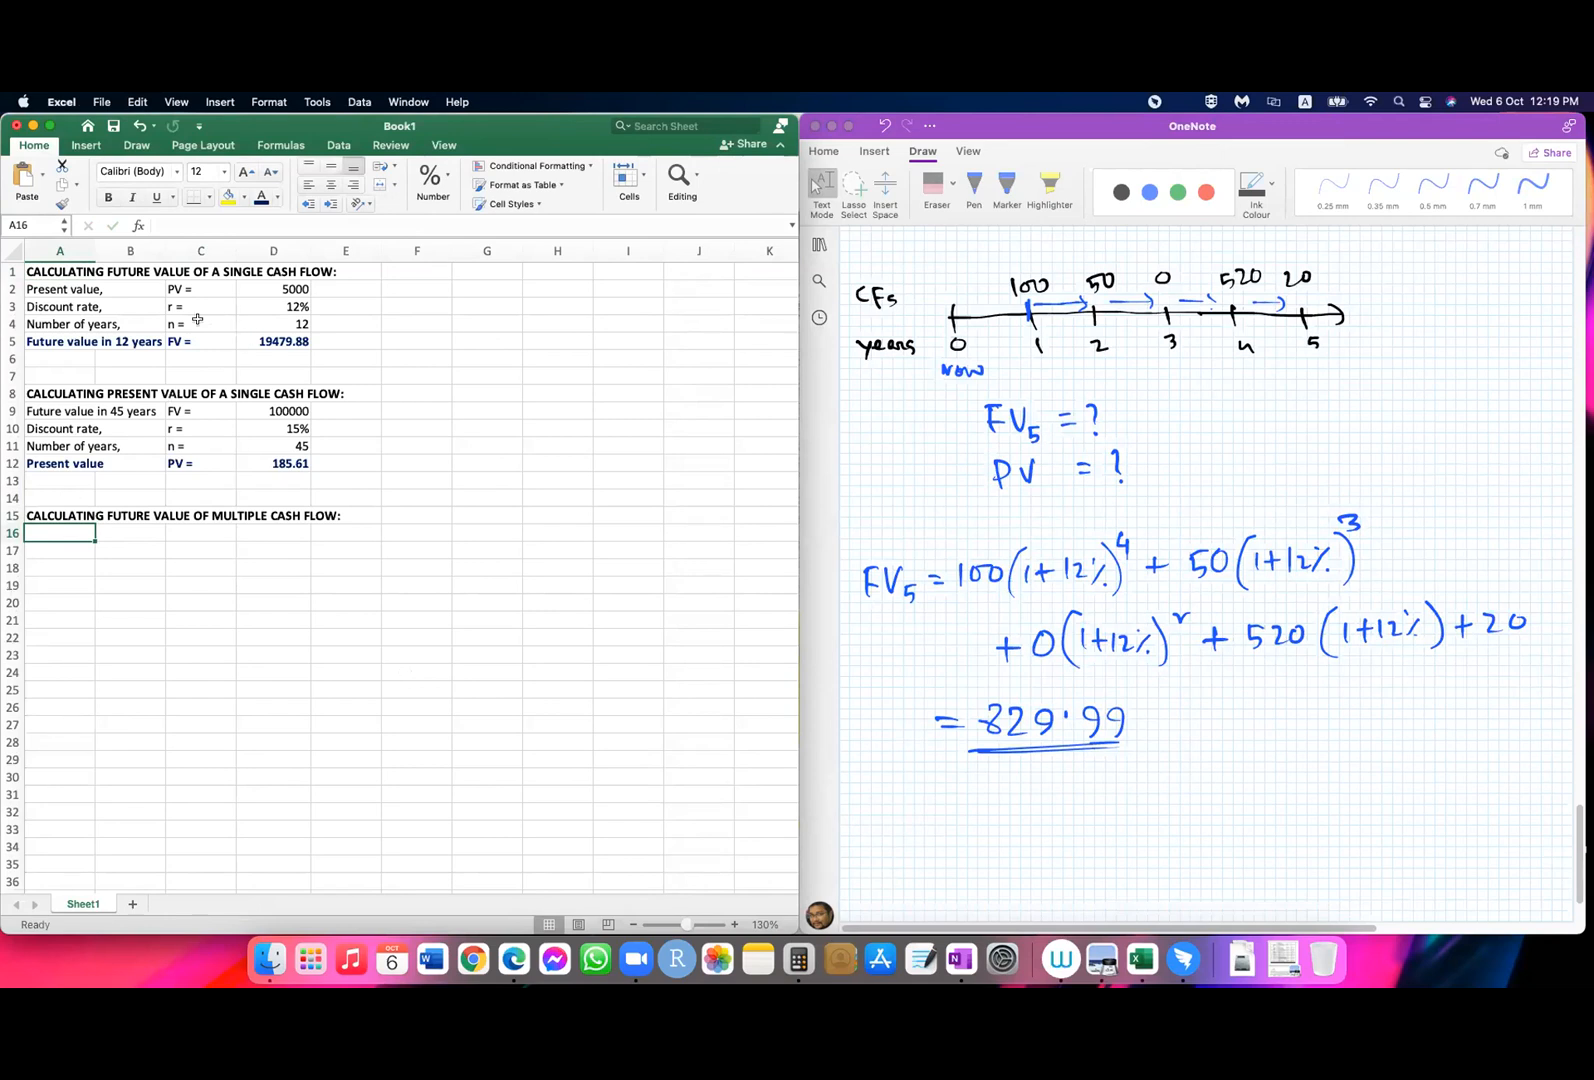
Step: Copy the "Discount rate," label from A3 to A16
click(41, 306)
key(super+c)
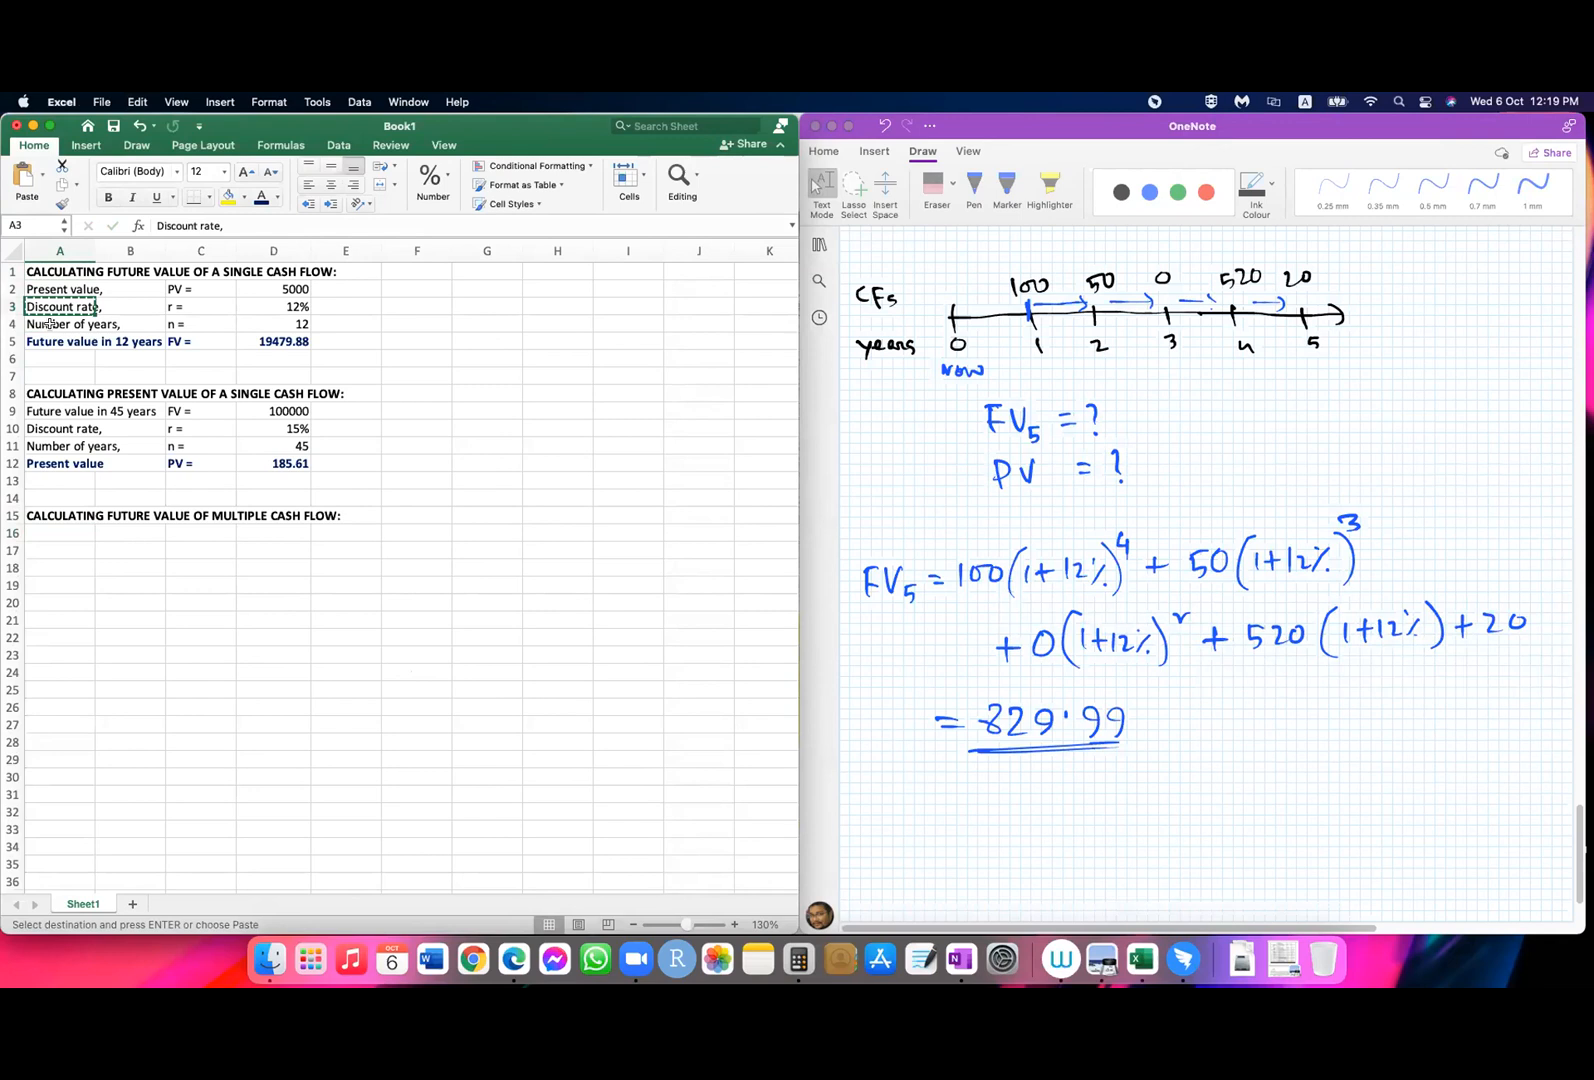
click(54, 532)
key(super+v)
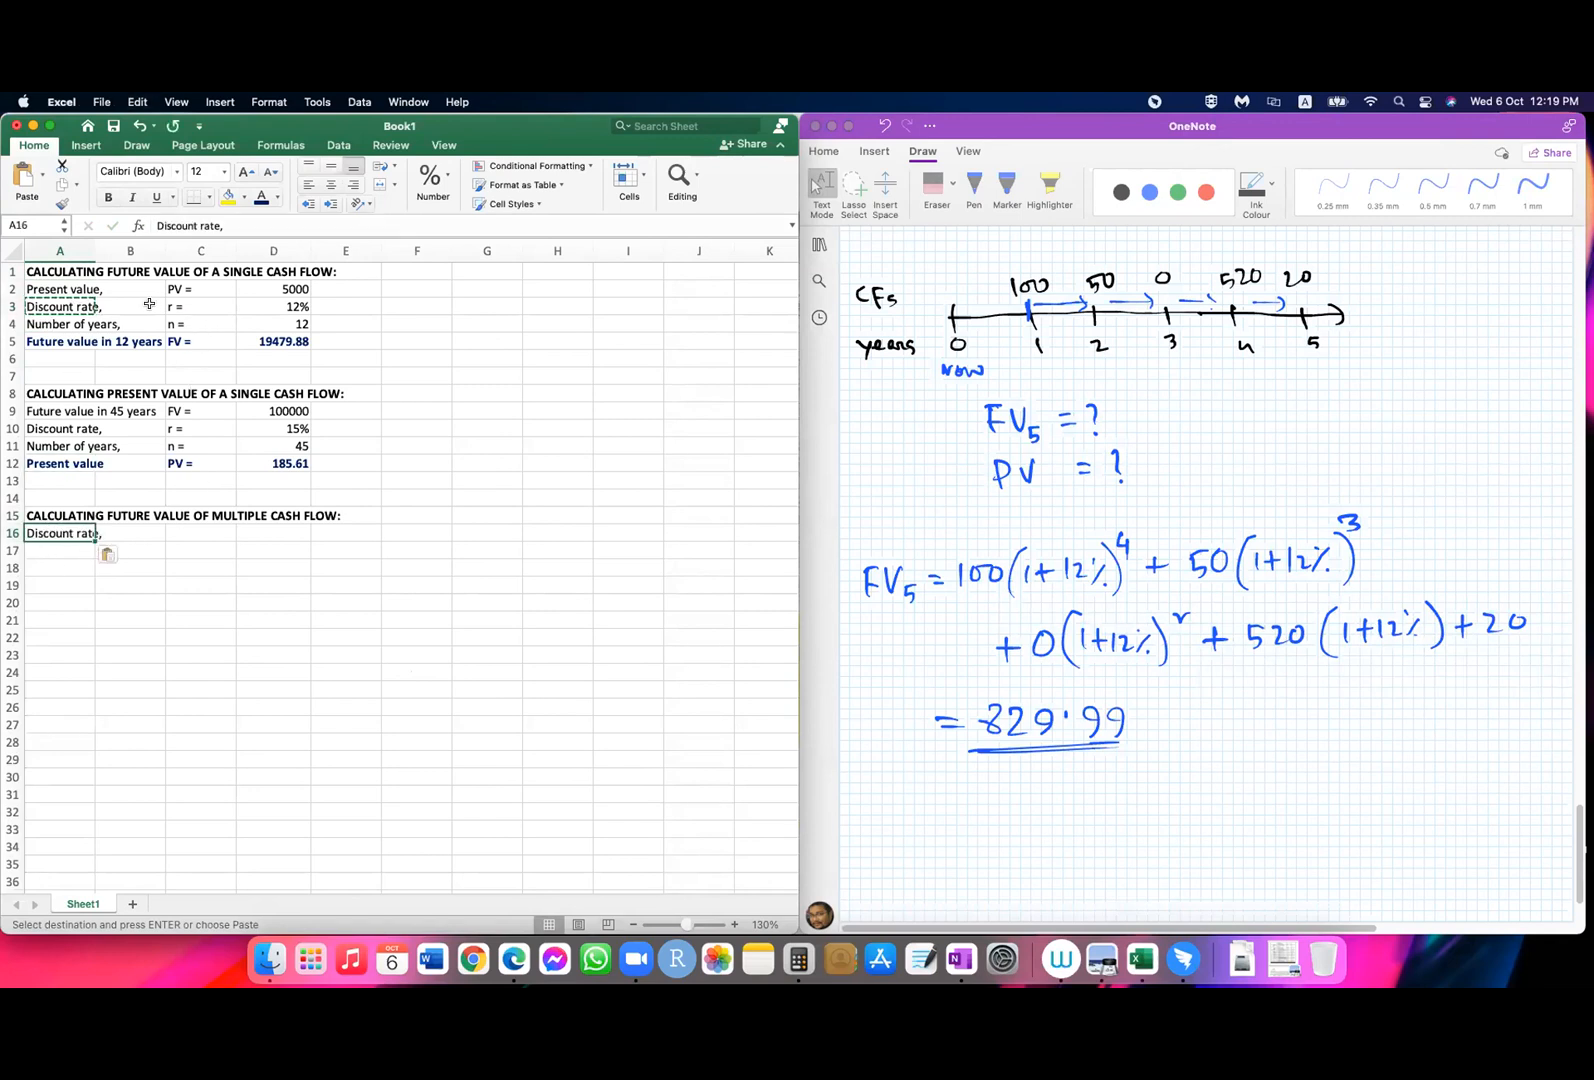
Step: Copy the whole 12% discount rate row A3:D3 to row 16, starting at A16
drag(60, 302, 250, 309)
key(super+c)
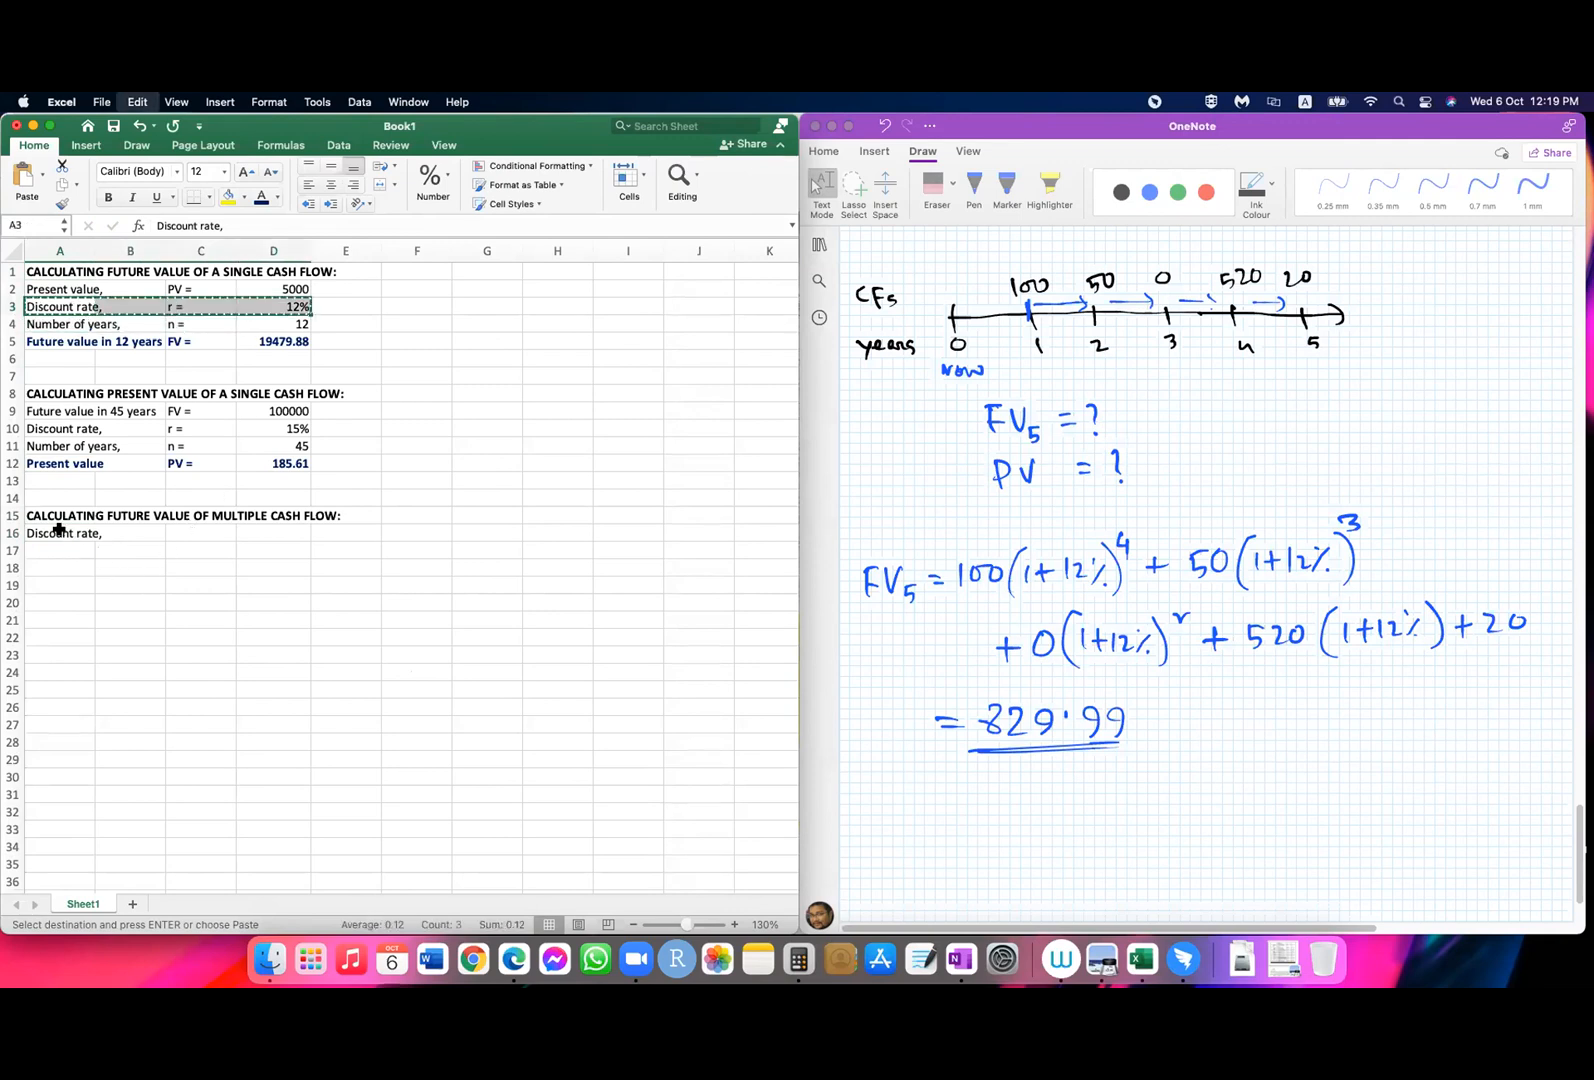
click(60, 533)
key(super+v)
click(170, 655)
Step: Enter the heading "Year" in A18
click(72, 575)
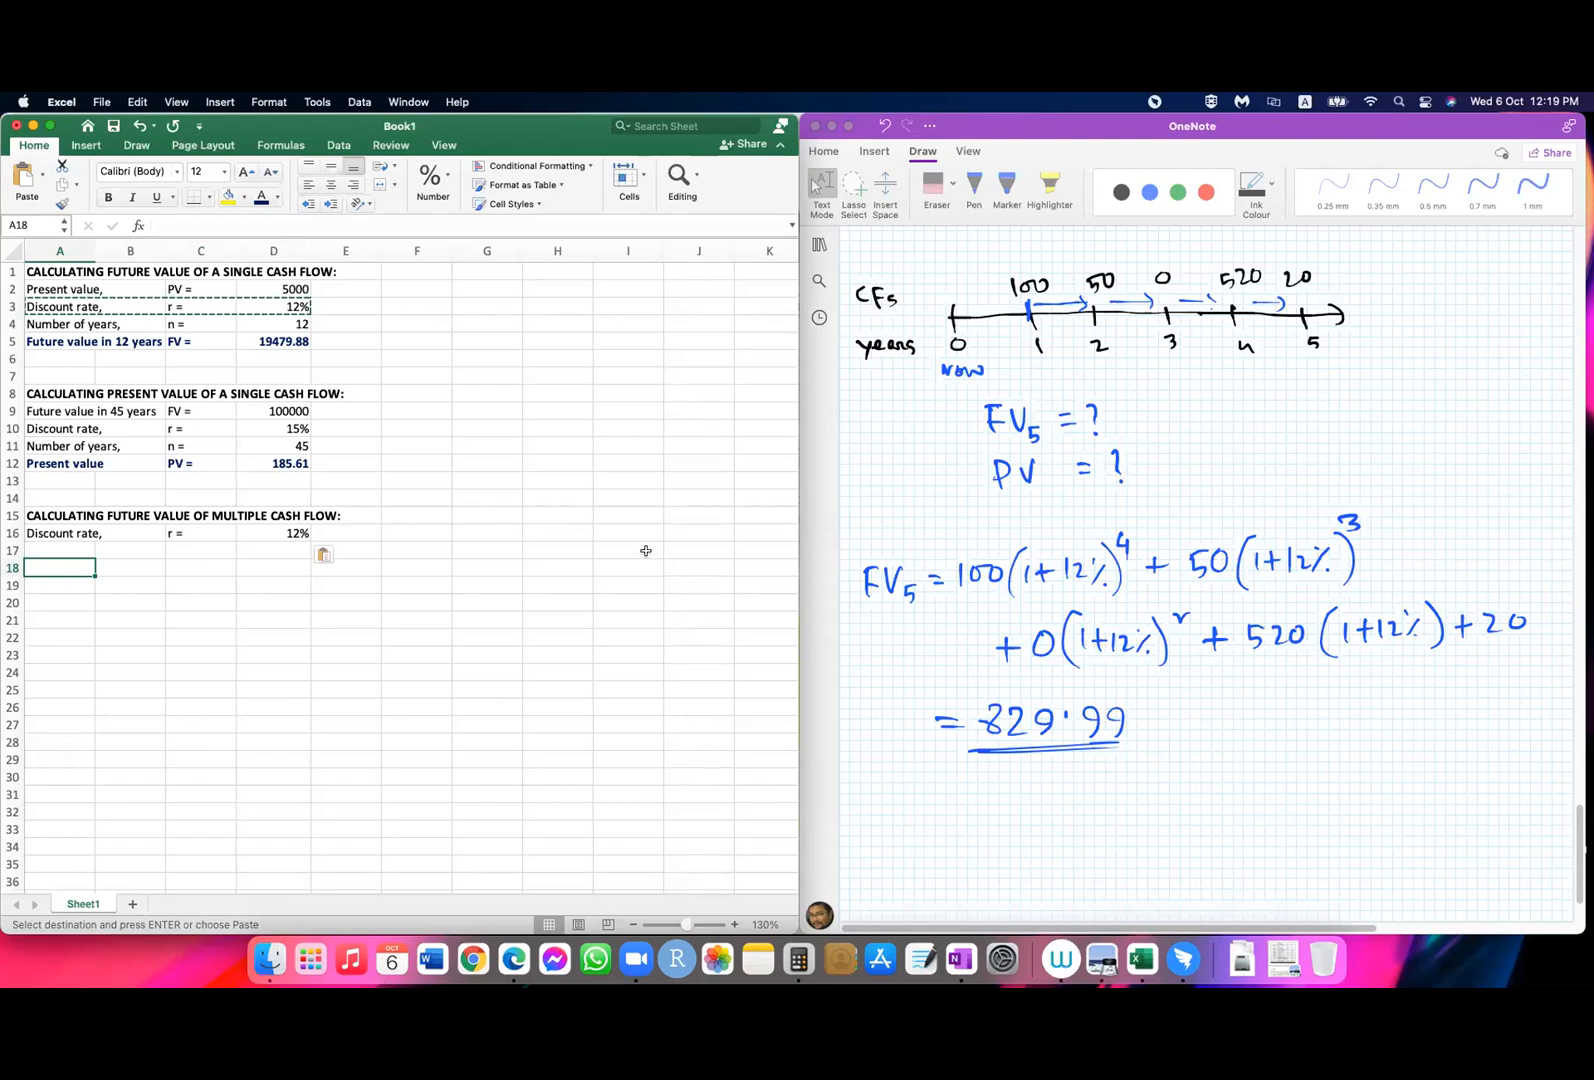
text(Yer)
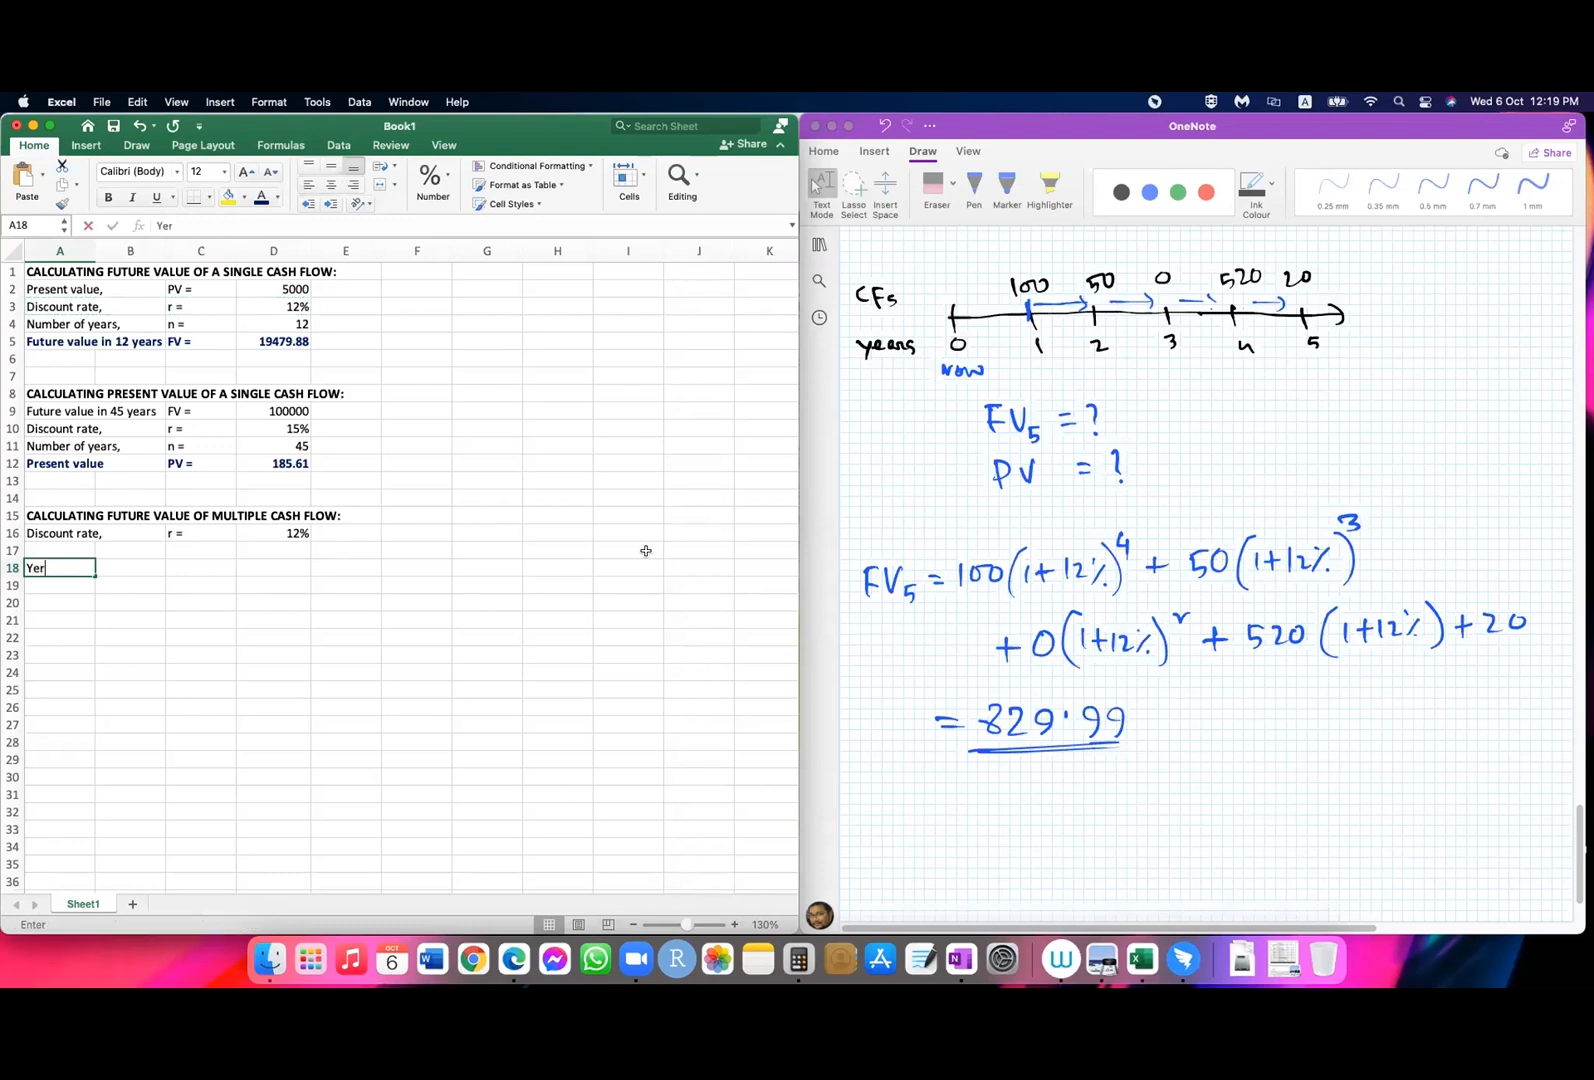
text(ar)
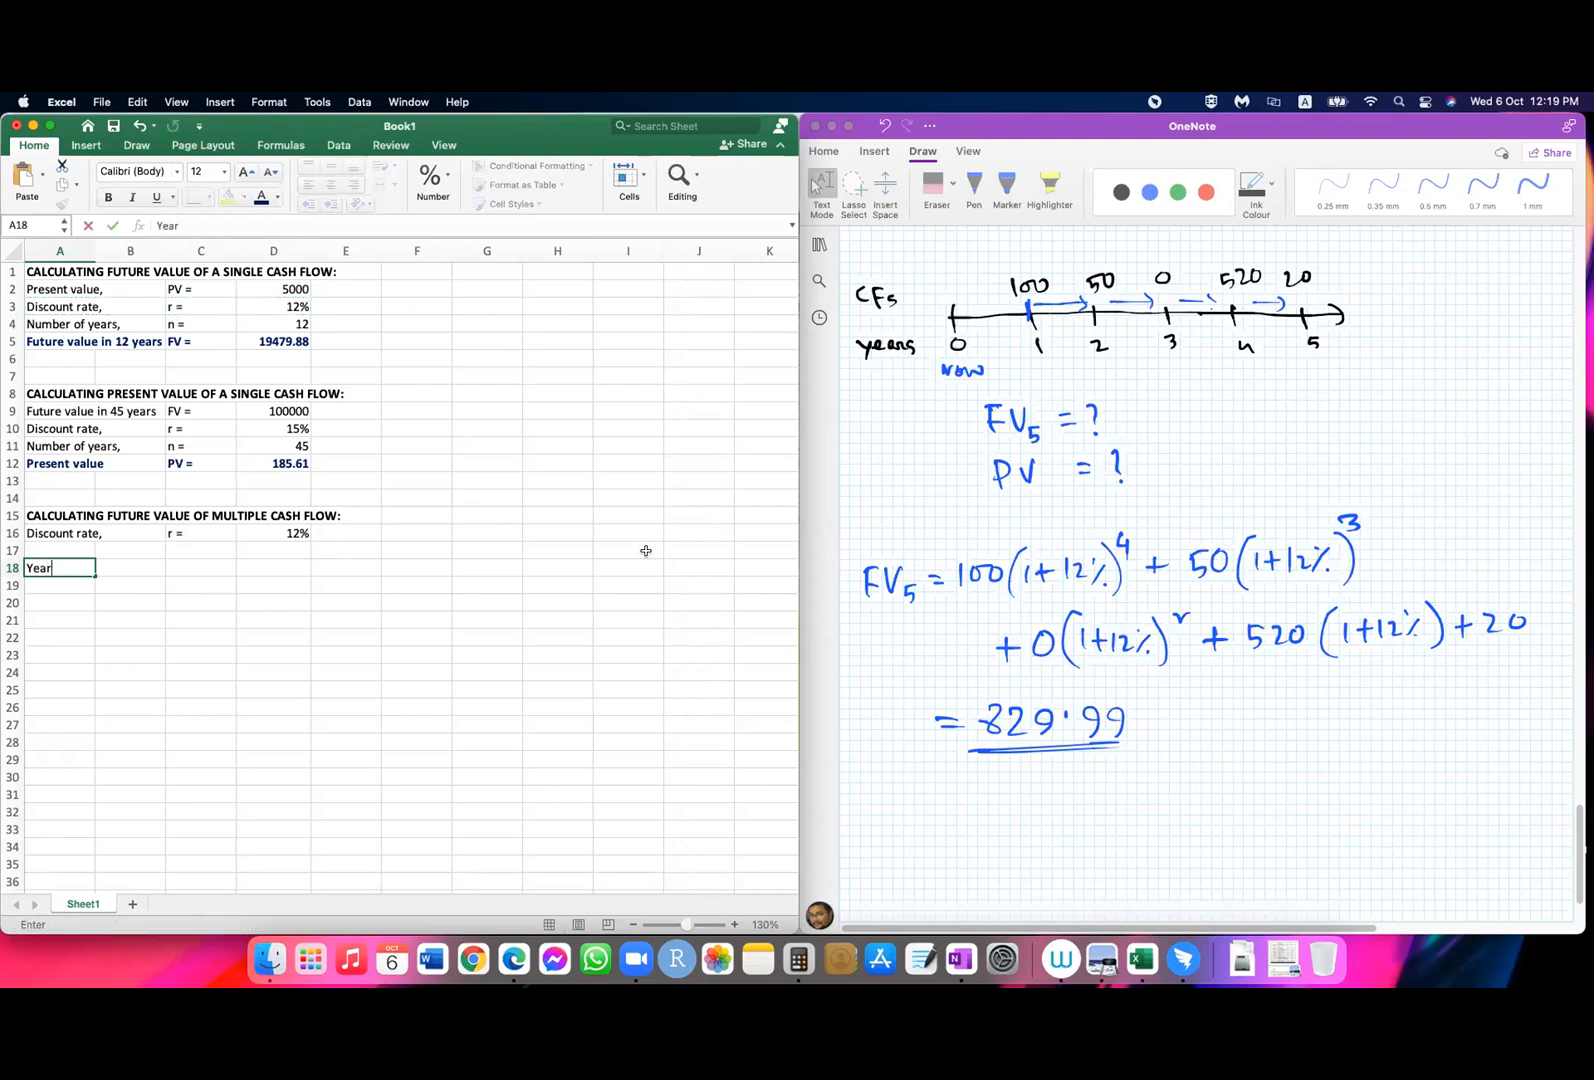
key(Return)
Step: List the years 0 to 5 below the Year heading in A19:A24
text(0)
key(Return)
text(1)
key(Return)
text(2)
key(Return)
text(3)
key(Return)
text(4)
key(Return)
key(Return)
text(5)
key(Up)
text(5)
key(Return)
key(Delete)
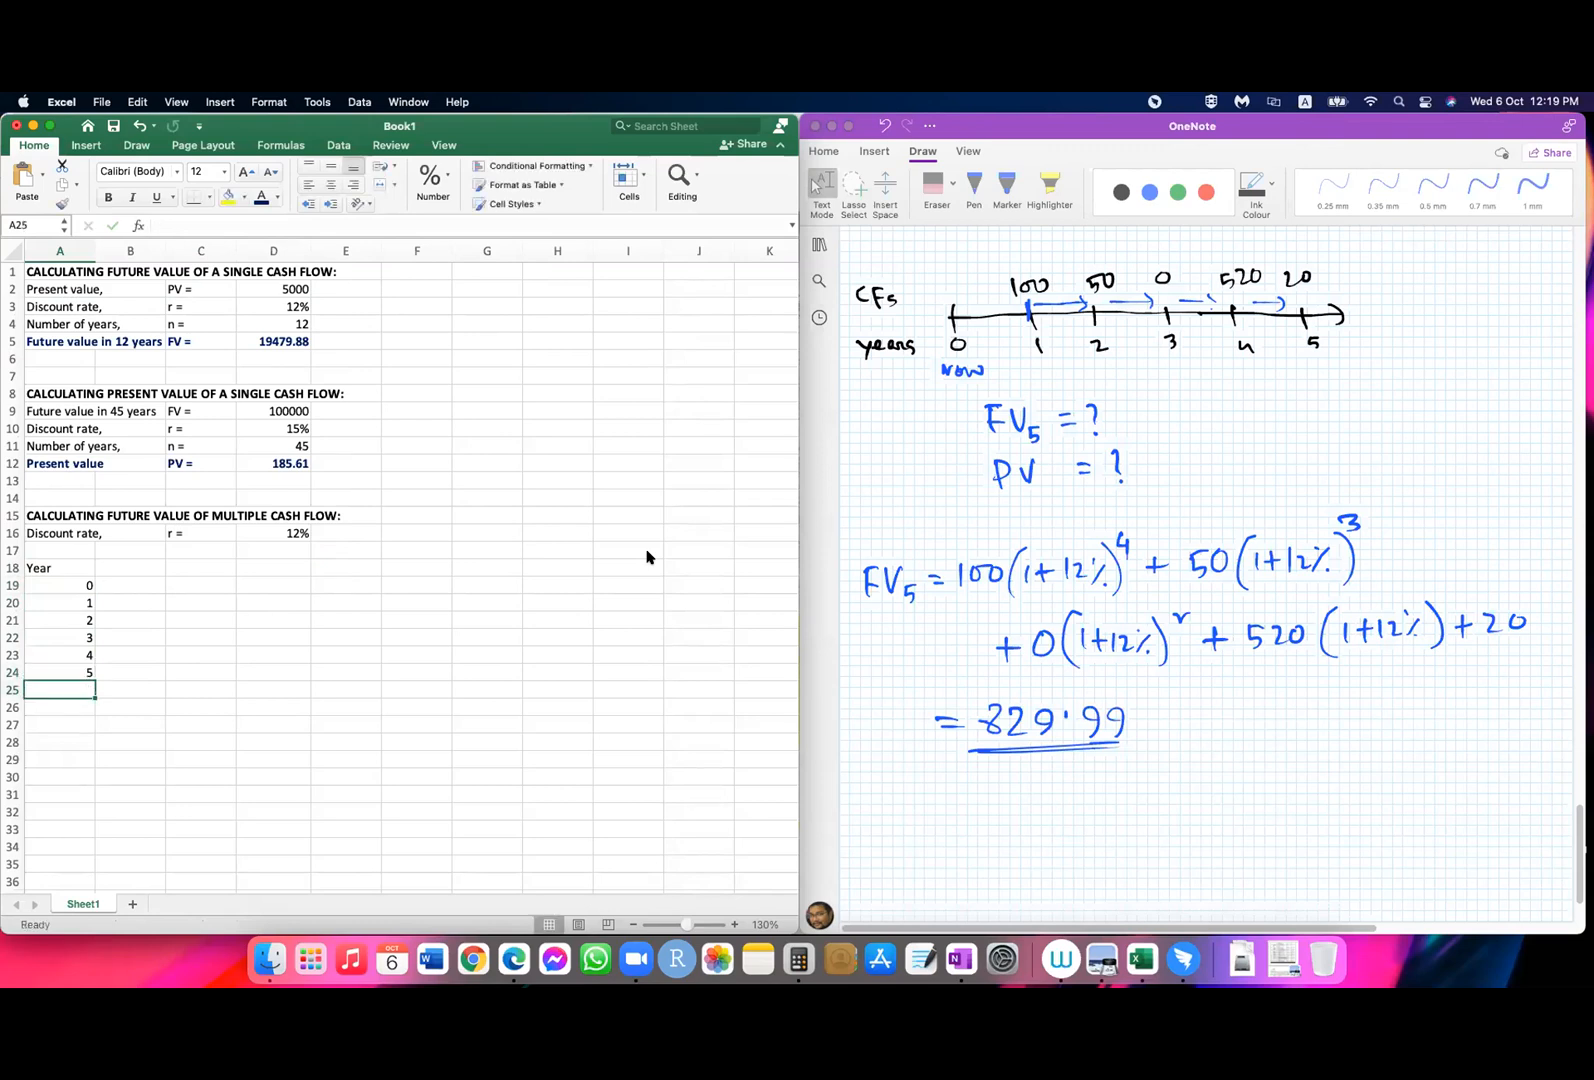
Step: Enter the heading "Cash Flows" in B18 and centre the year column A18:A24
key(Up)
key(Up)
key(Up)
key(Up)
key(Up)
key(Up)
key(Up)
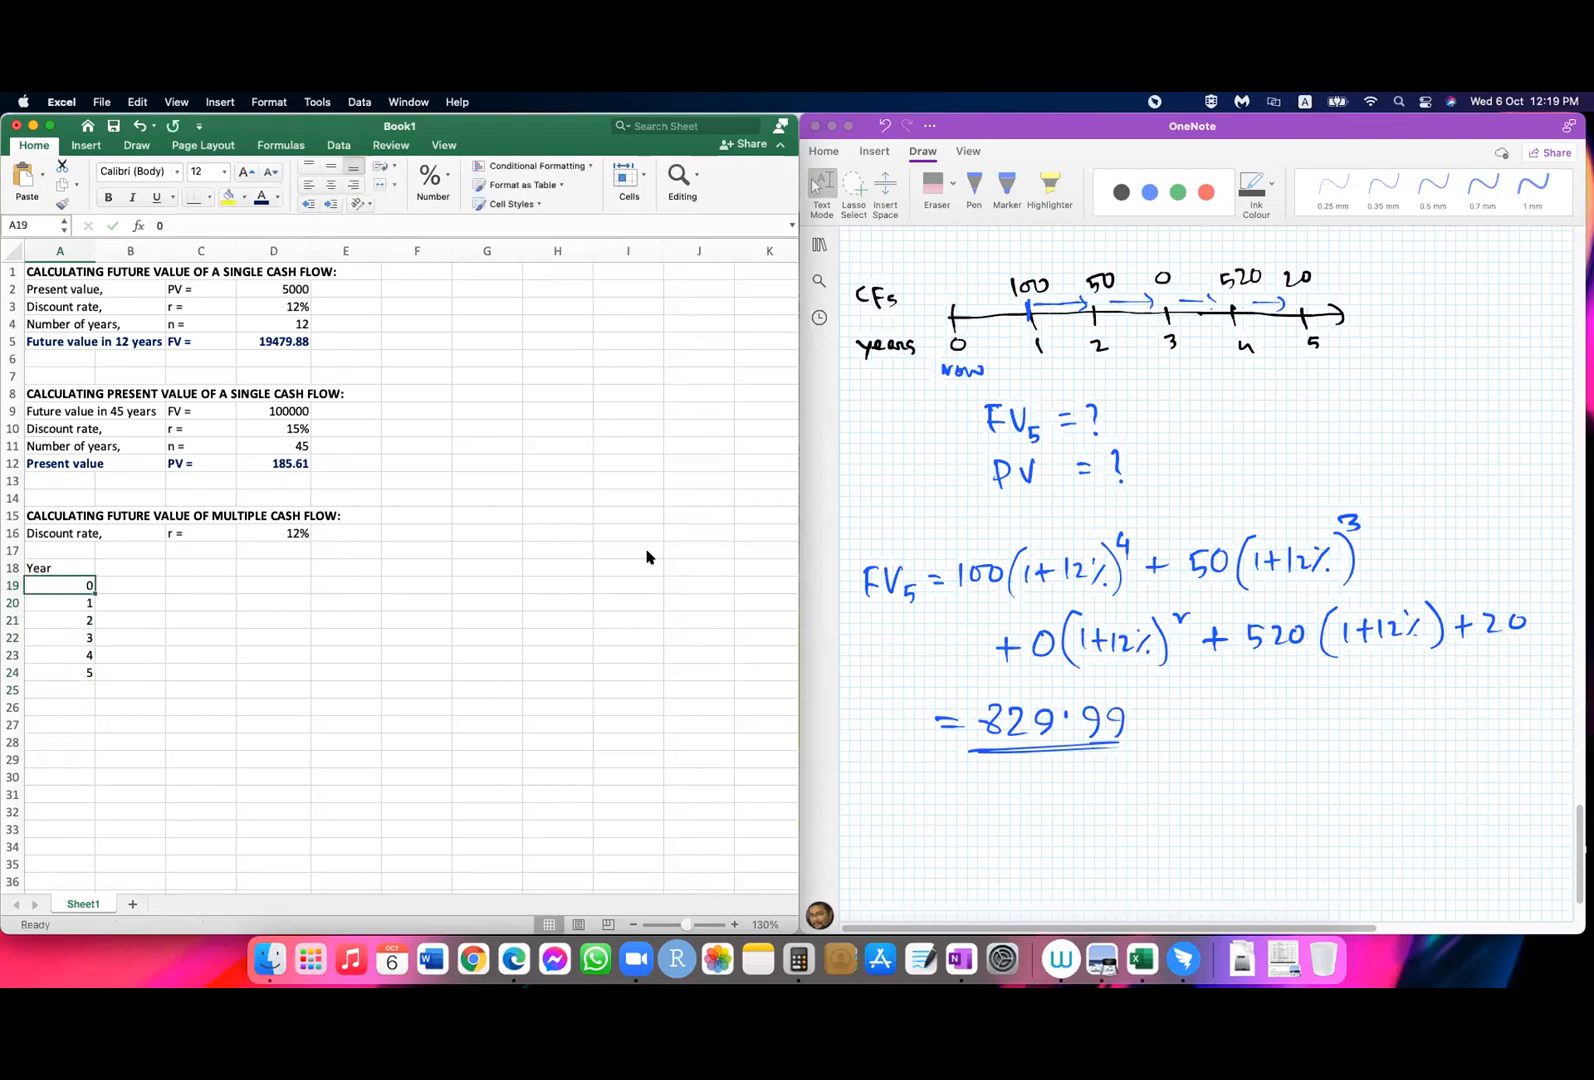
key(Right)
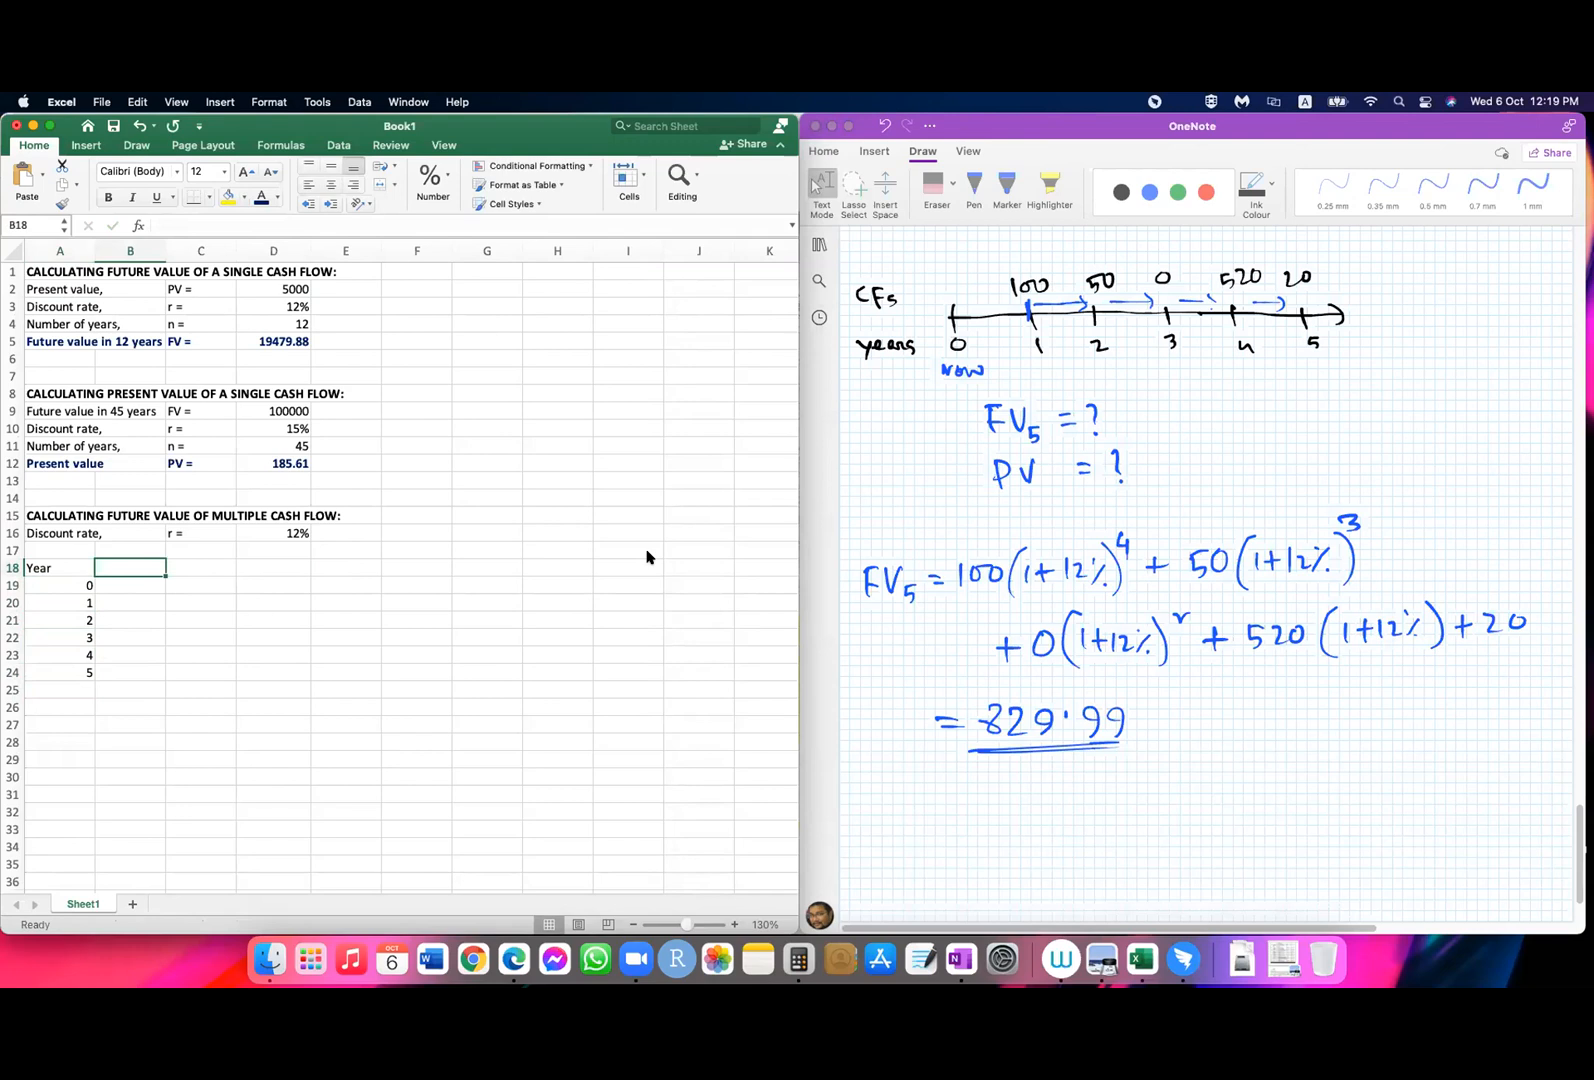
text(Cash Flow)
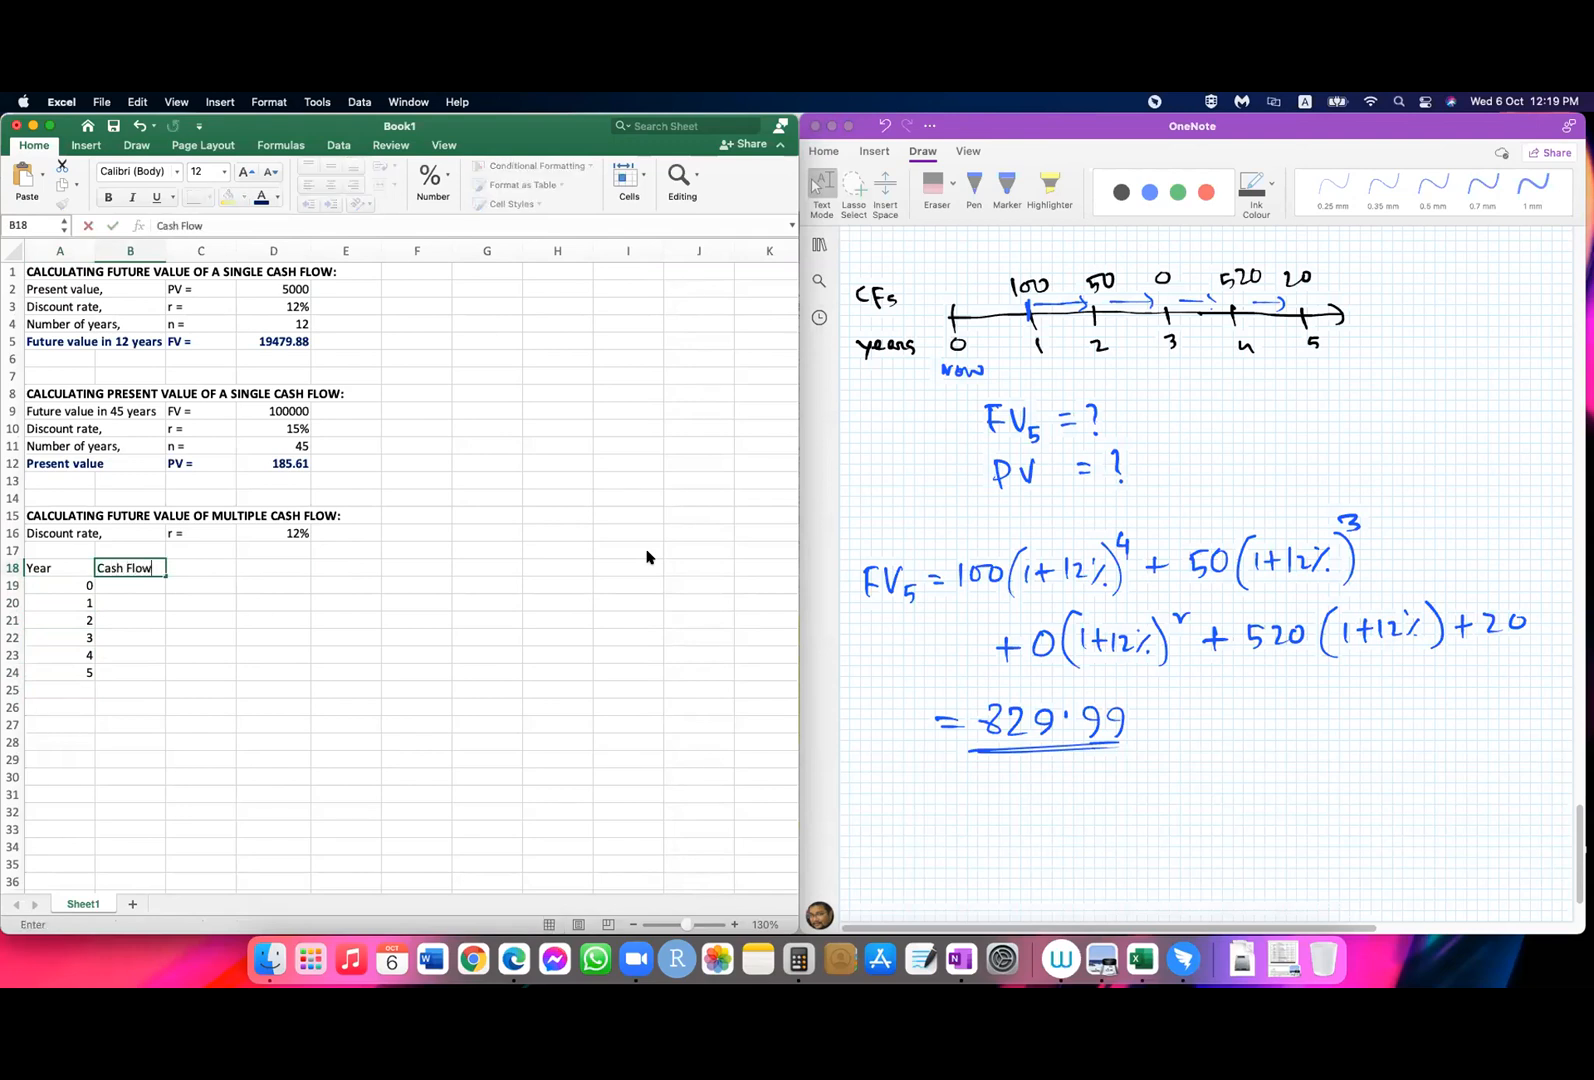
text(s)
key(Tab)
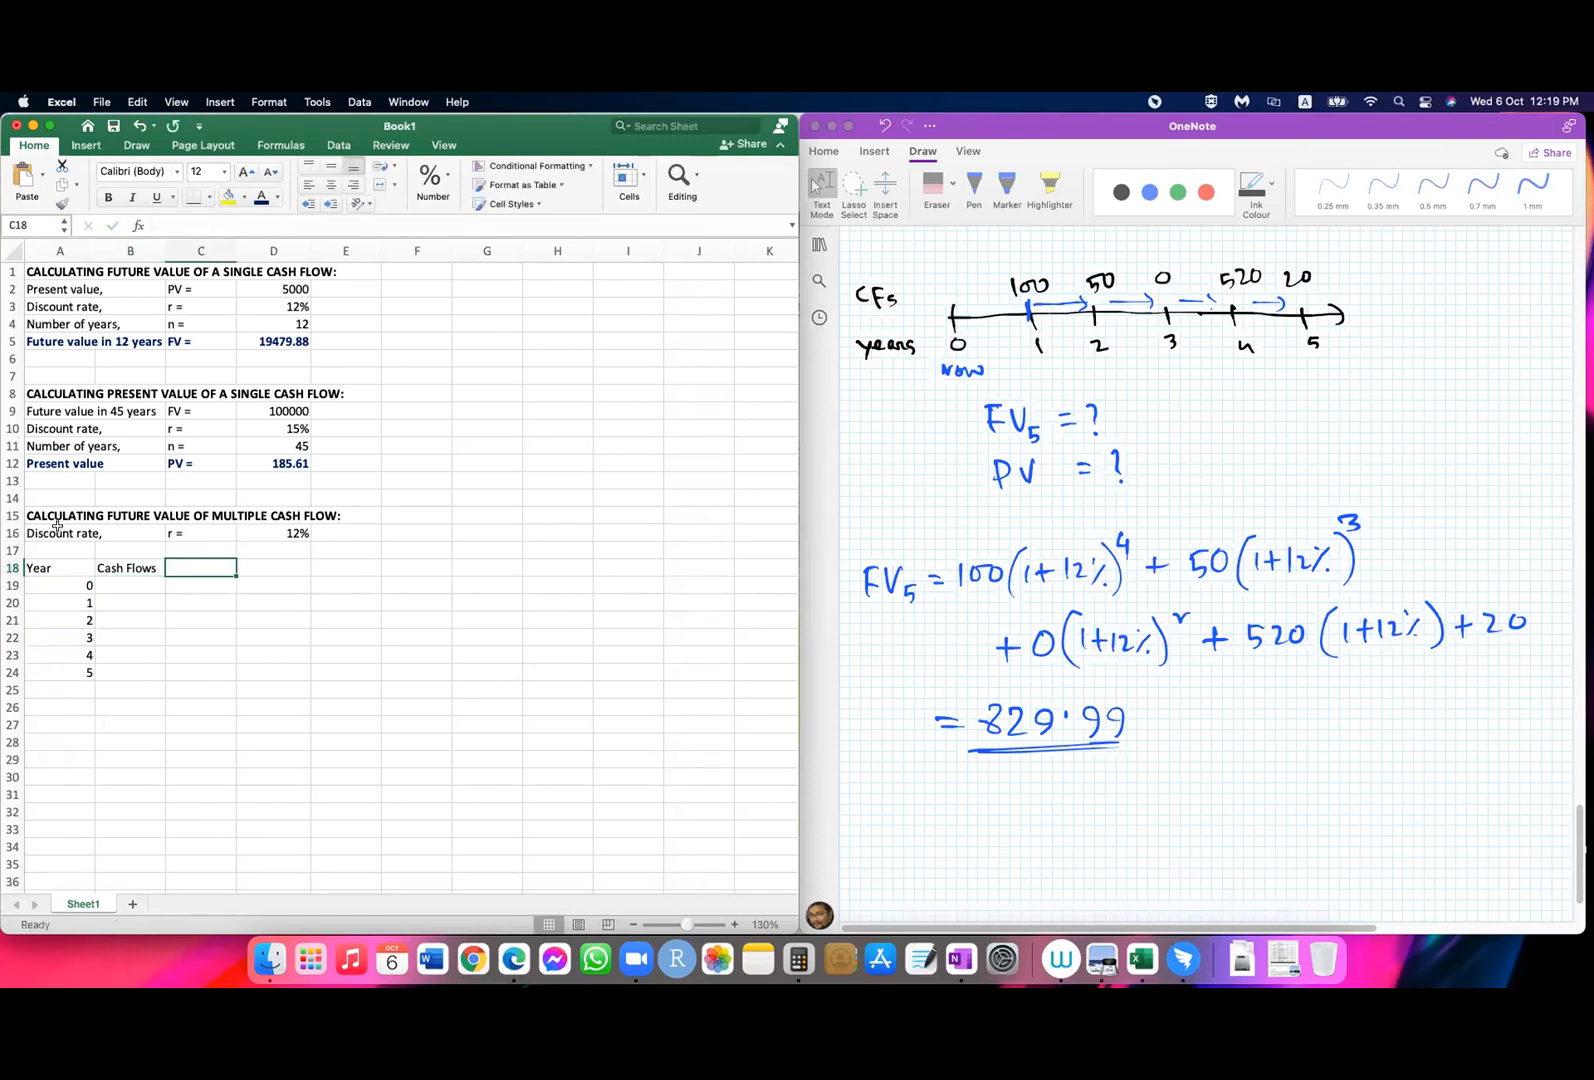
drag(76, 577, 76, 675)
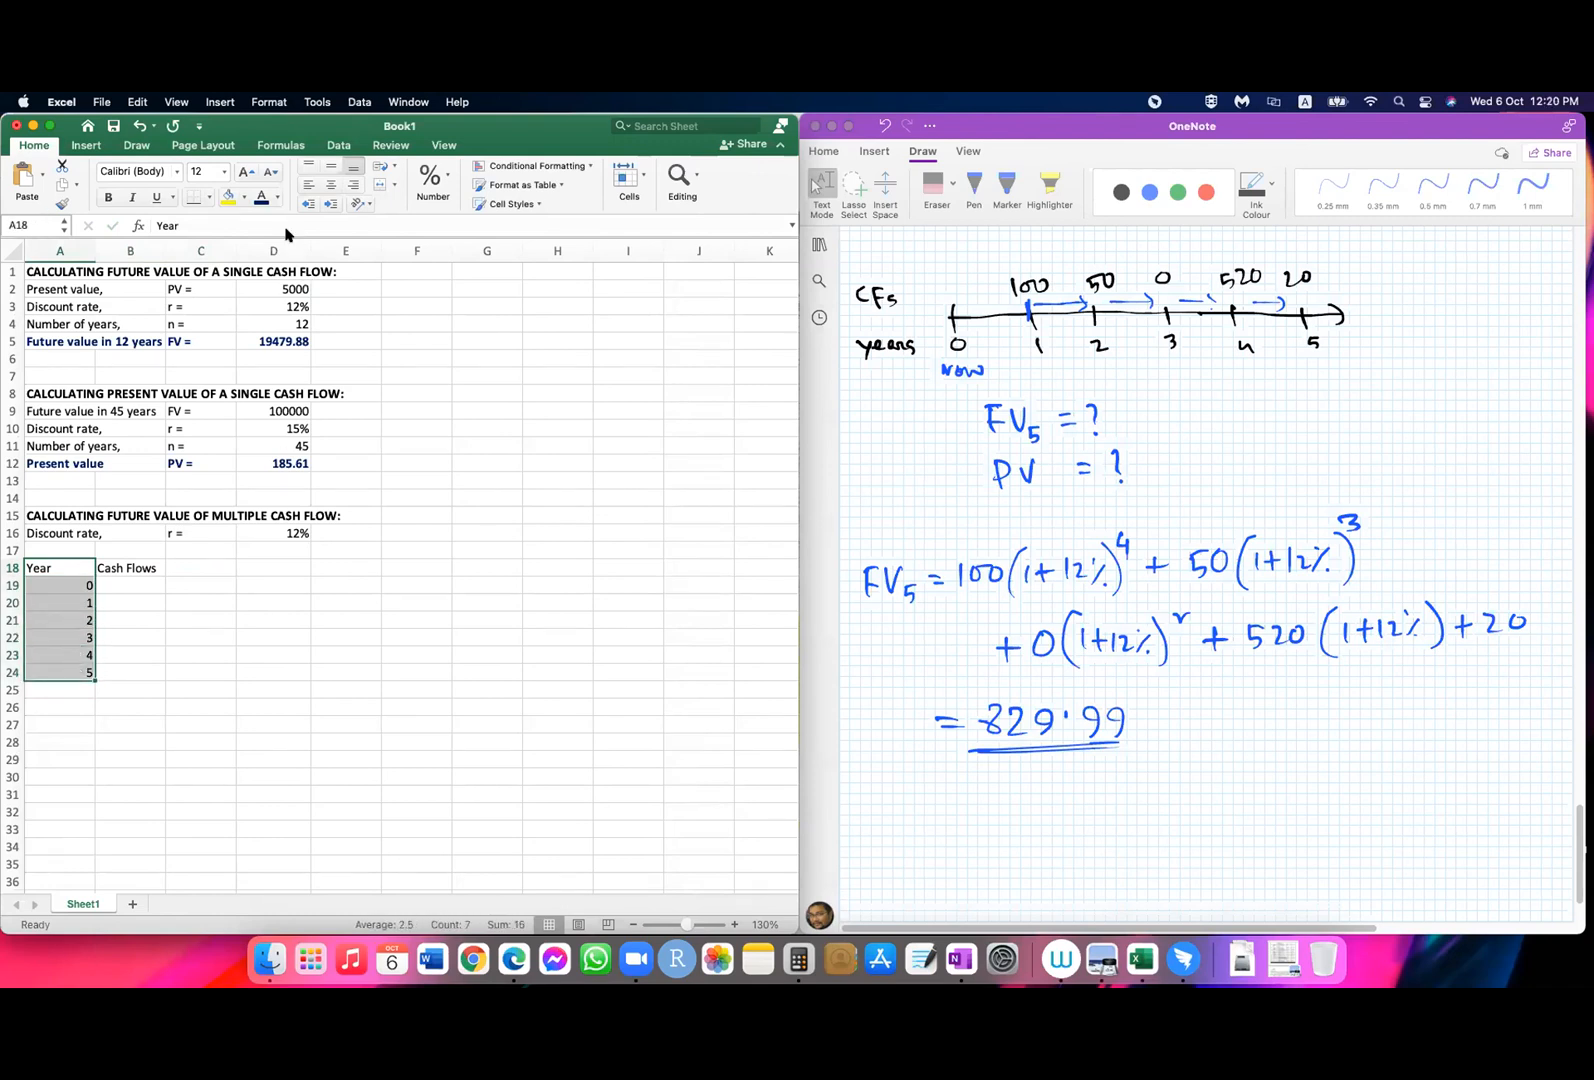
click(331, 185)
Step: Enter the cash flows 100, 50, 0, 520 and 20 for years 1 to 5 in B20:B24
click(132, 587)
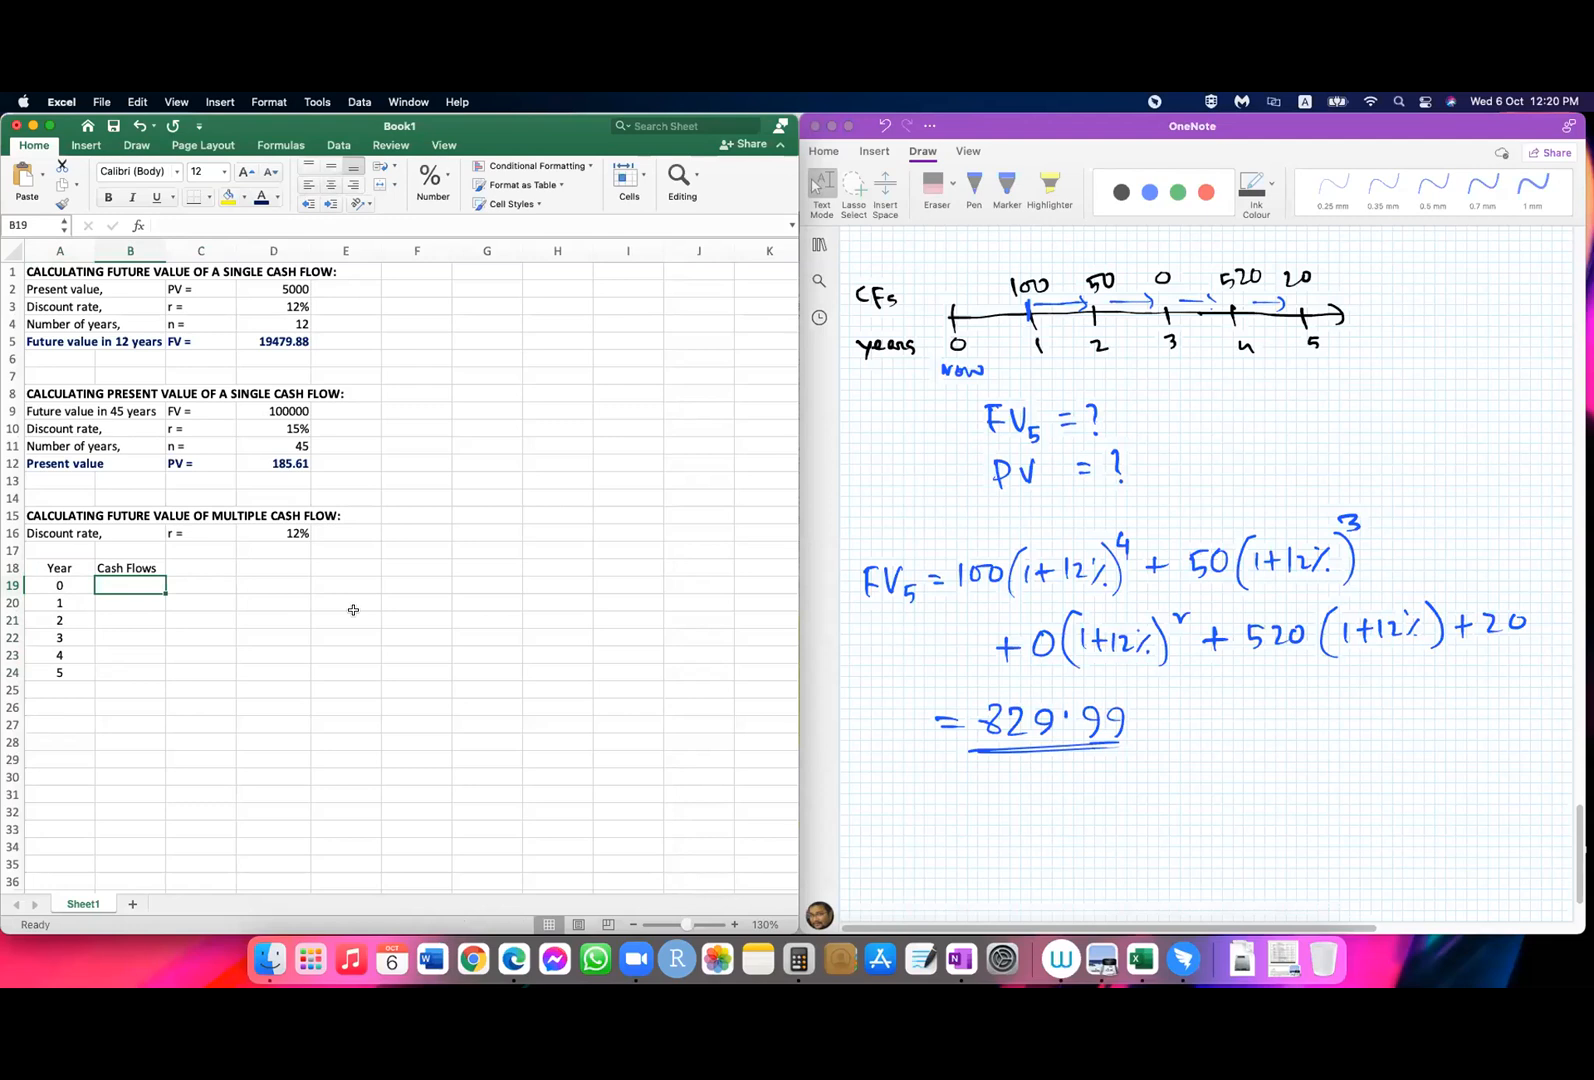
key(Return)
text(100)
key(Return)
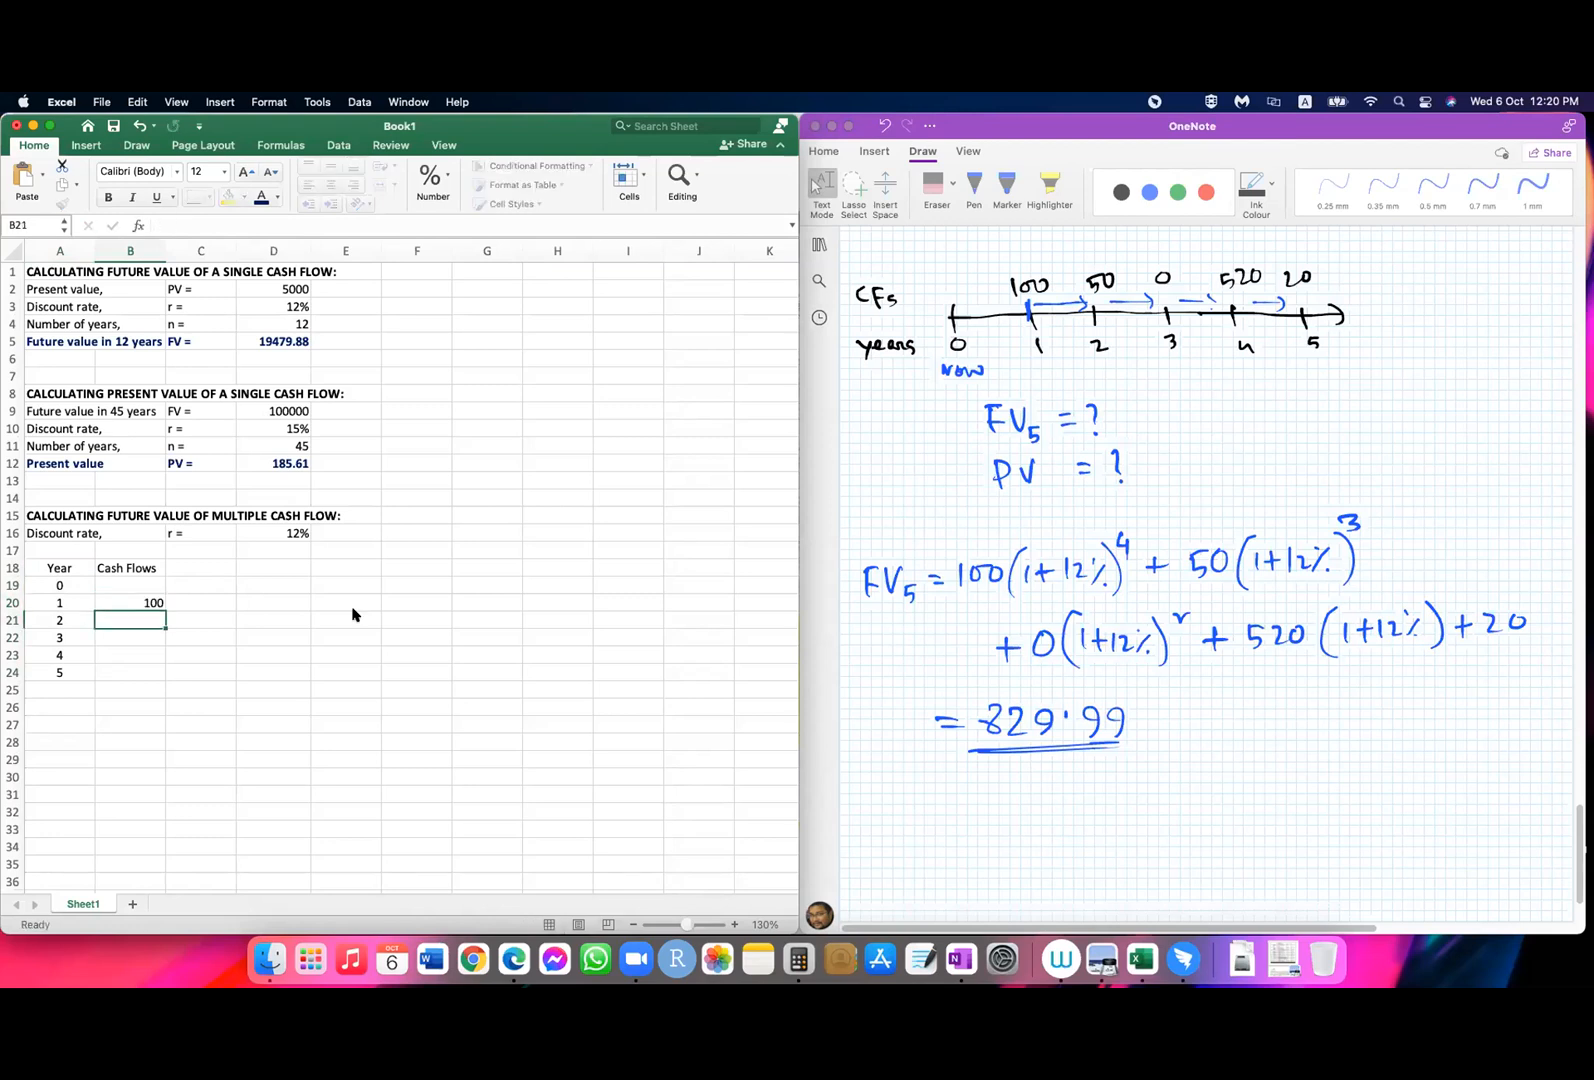
text(50)
key(Return)
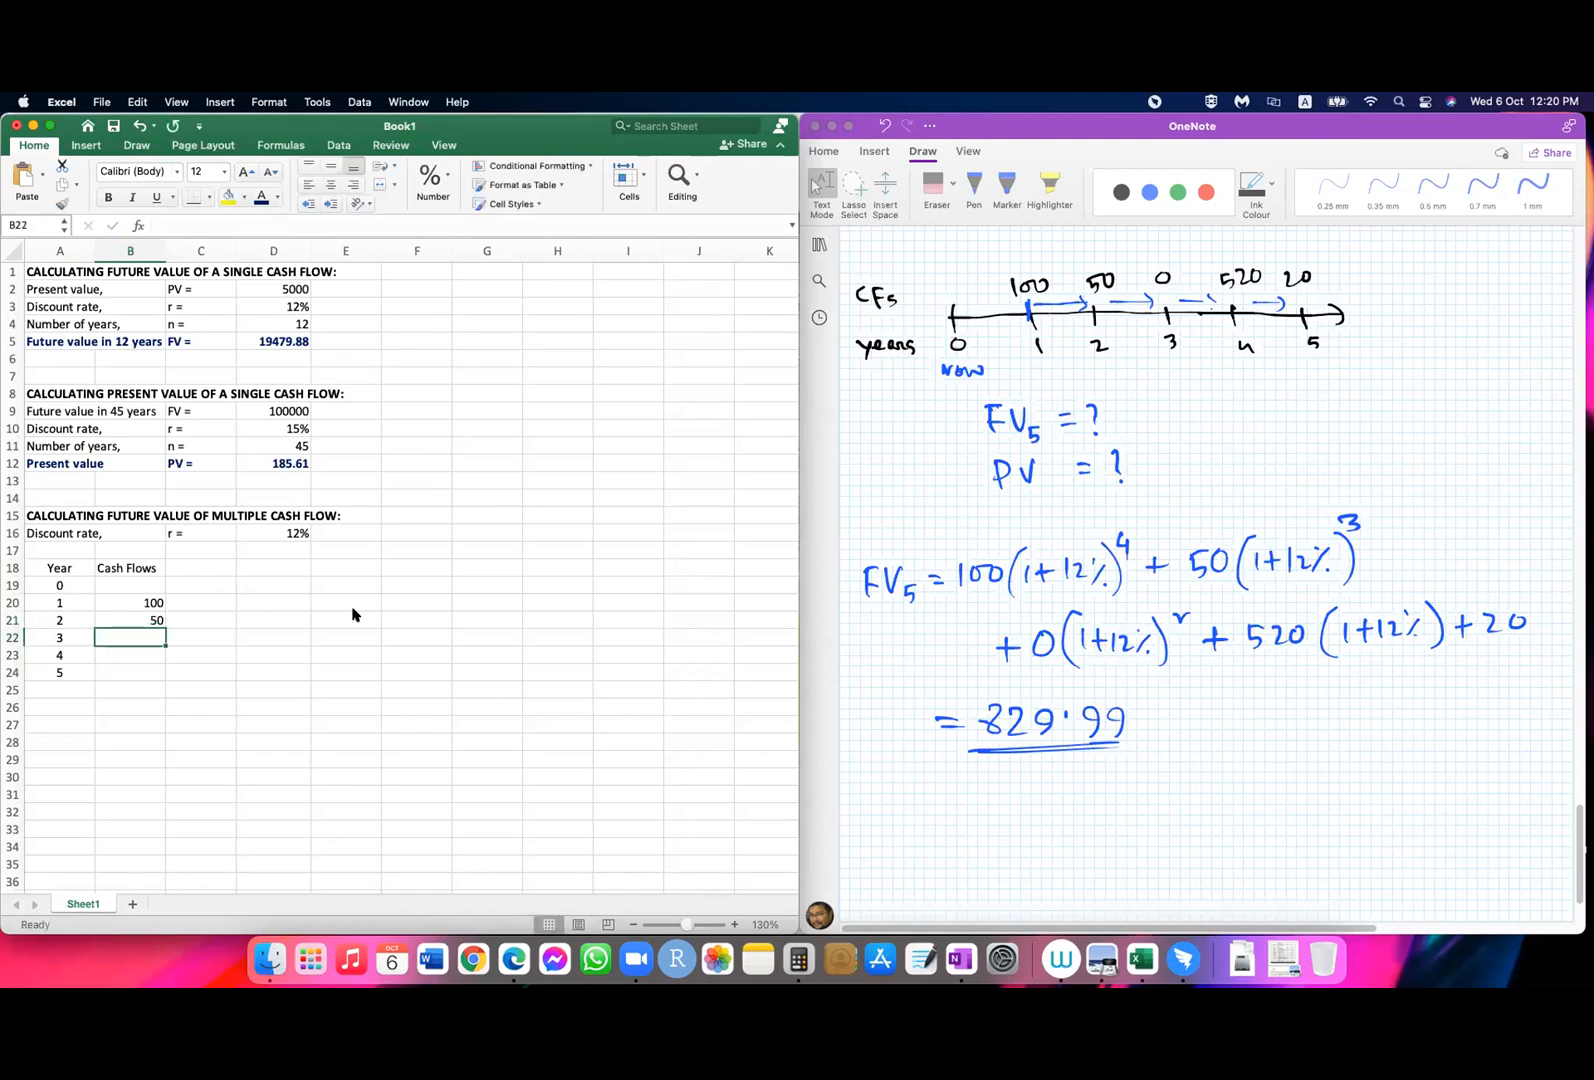
text(0)
key(Return)
text(520)
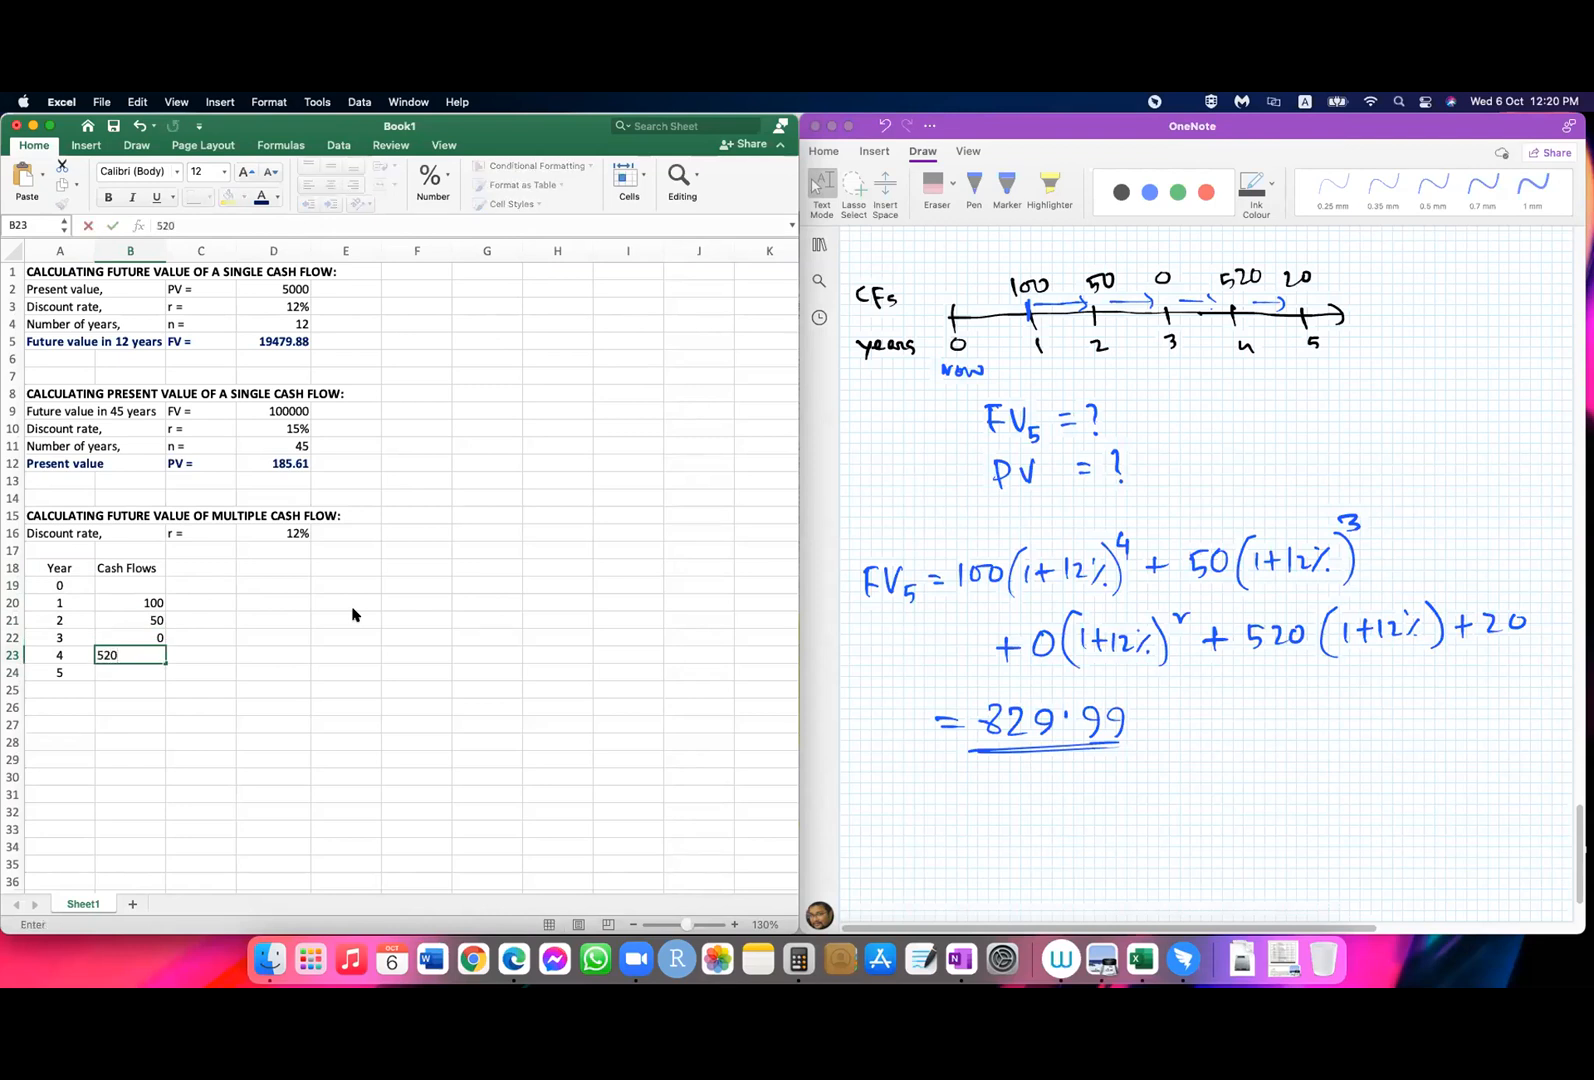
key(Return)
text(2)
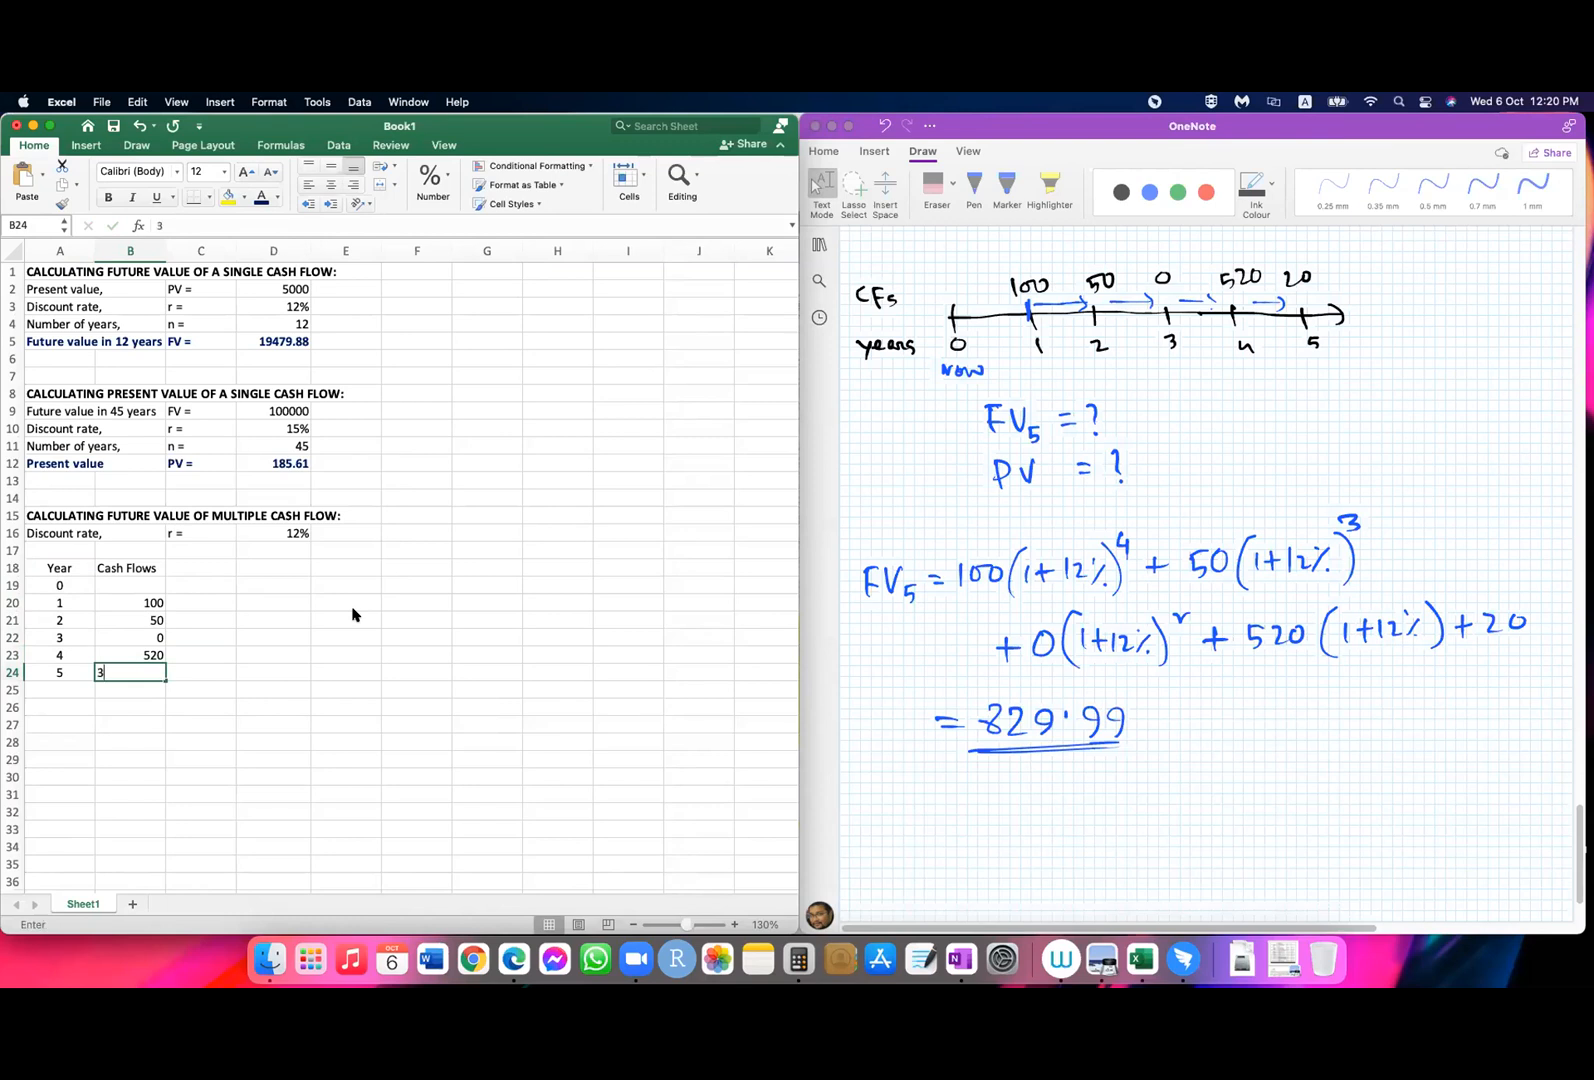
text(0)
key(Return)
Step: Right-align the "Cash Flows" heading in B18
click(136, 564)
click(354, 184)
click(226, 670)
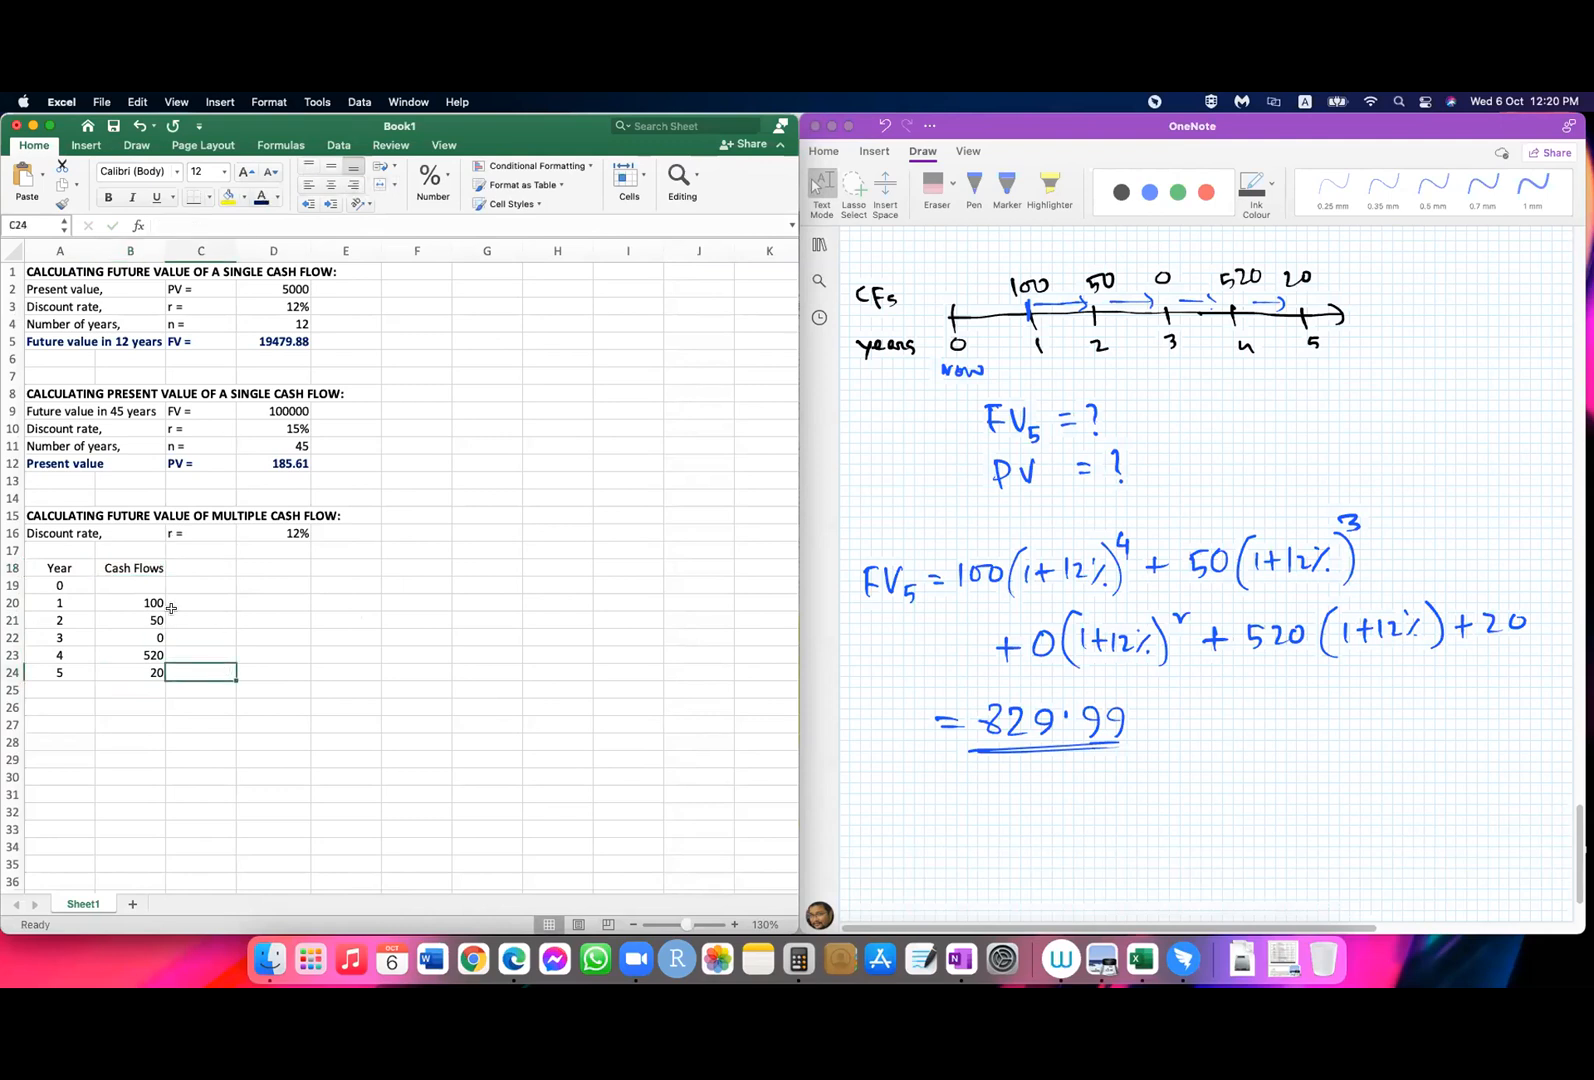
click(200, 566)
click(202, 587)
click(203, 602)
click(213, 587)
click(210, 601)
text(=)
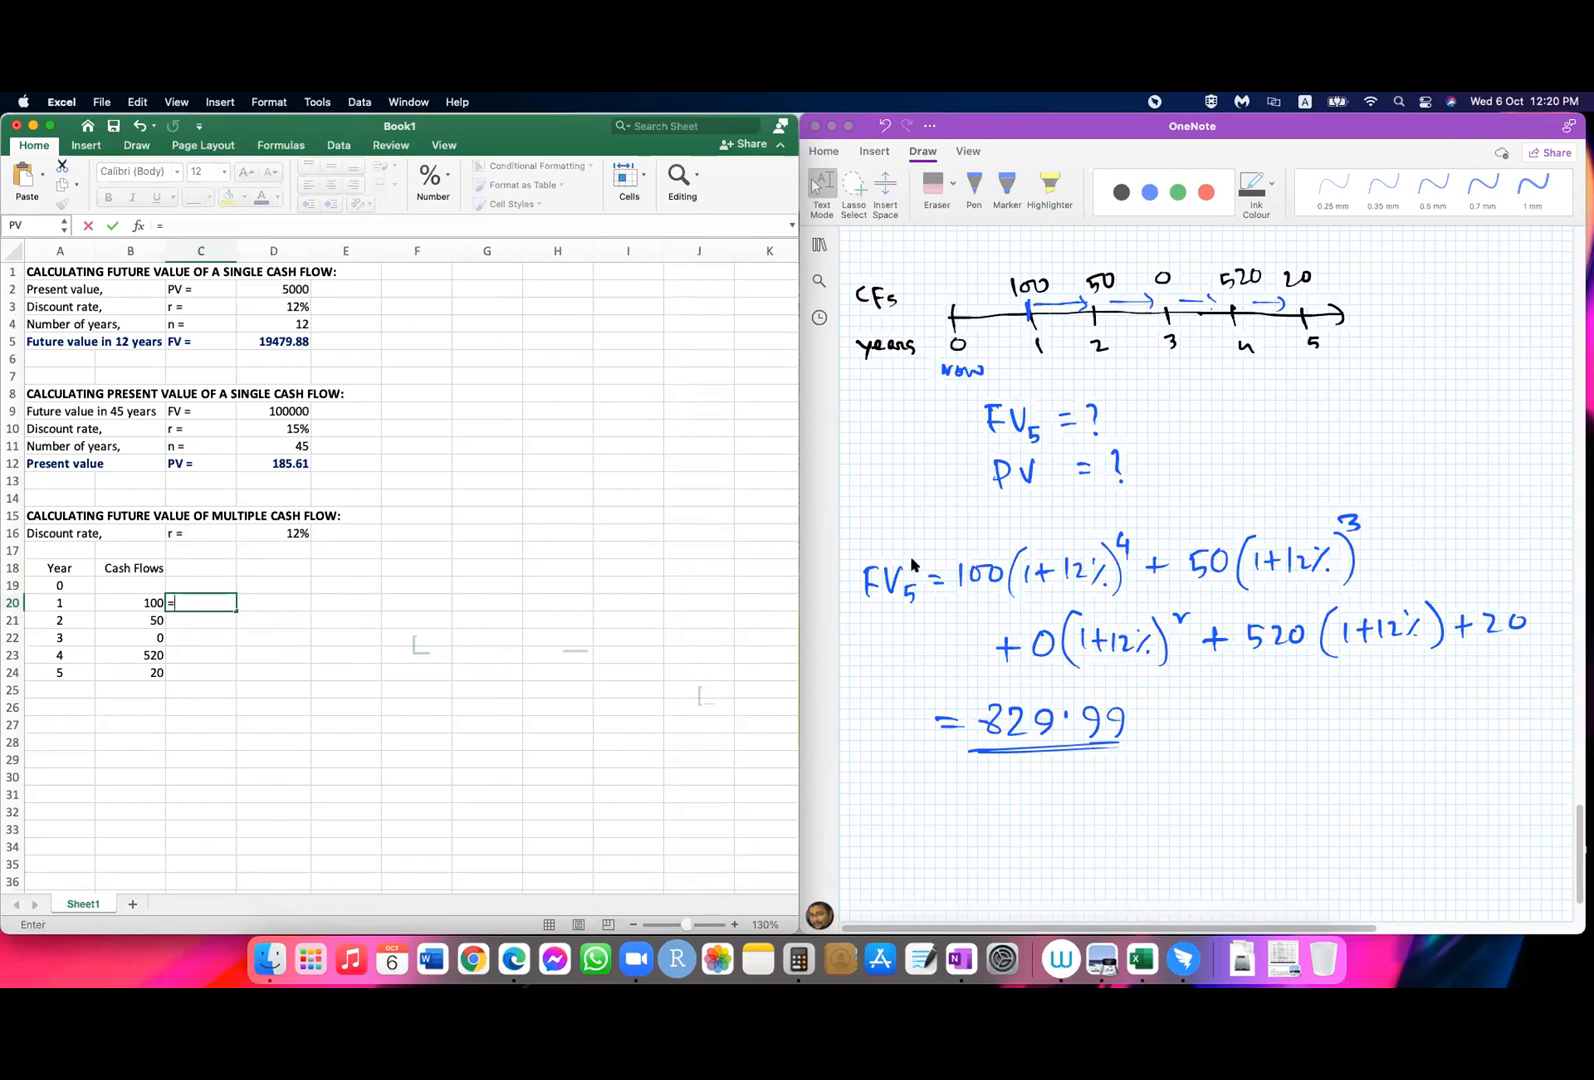
key(Escape)
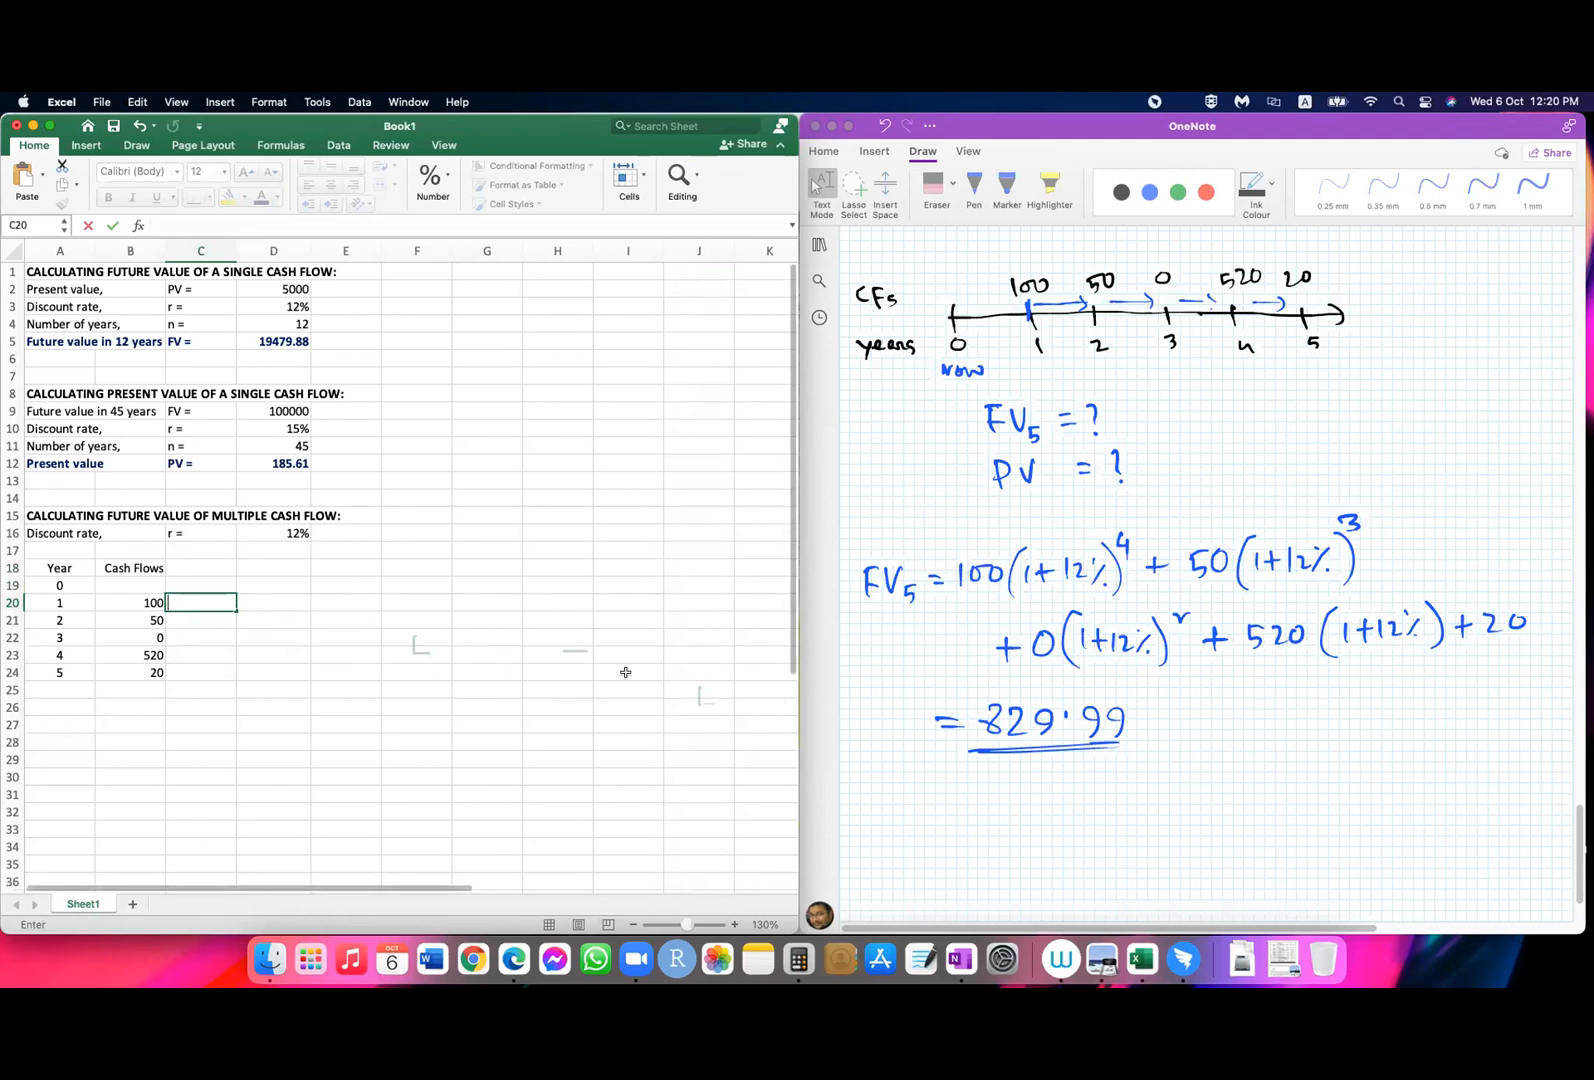
click(626, 670)
Step: Enter the heading "FVIF" in C18 and right-align it
click(201, 567)
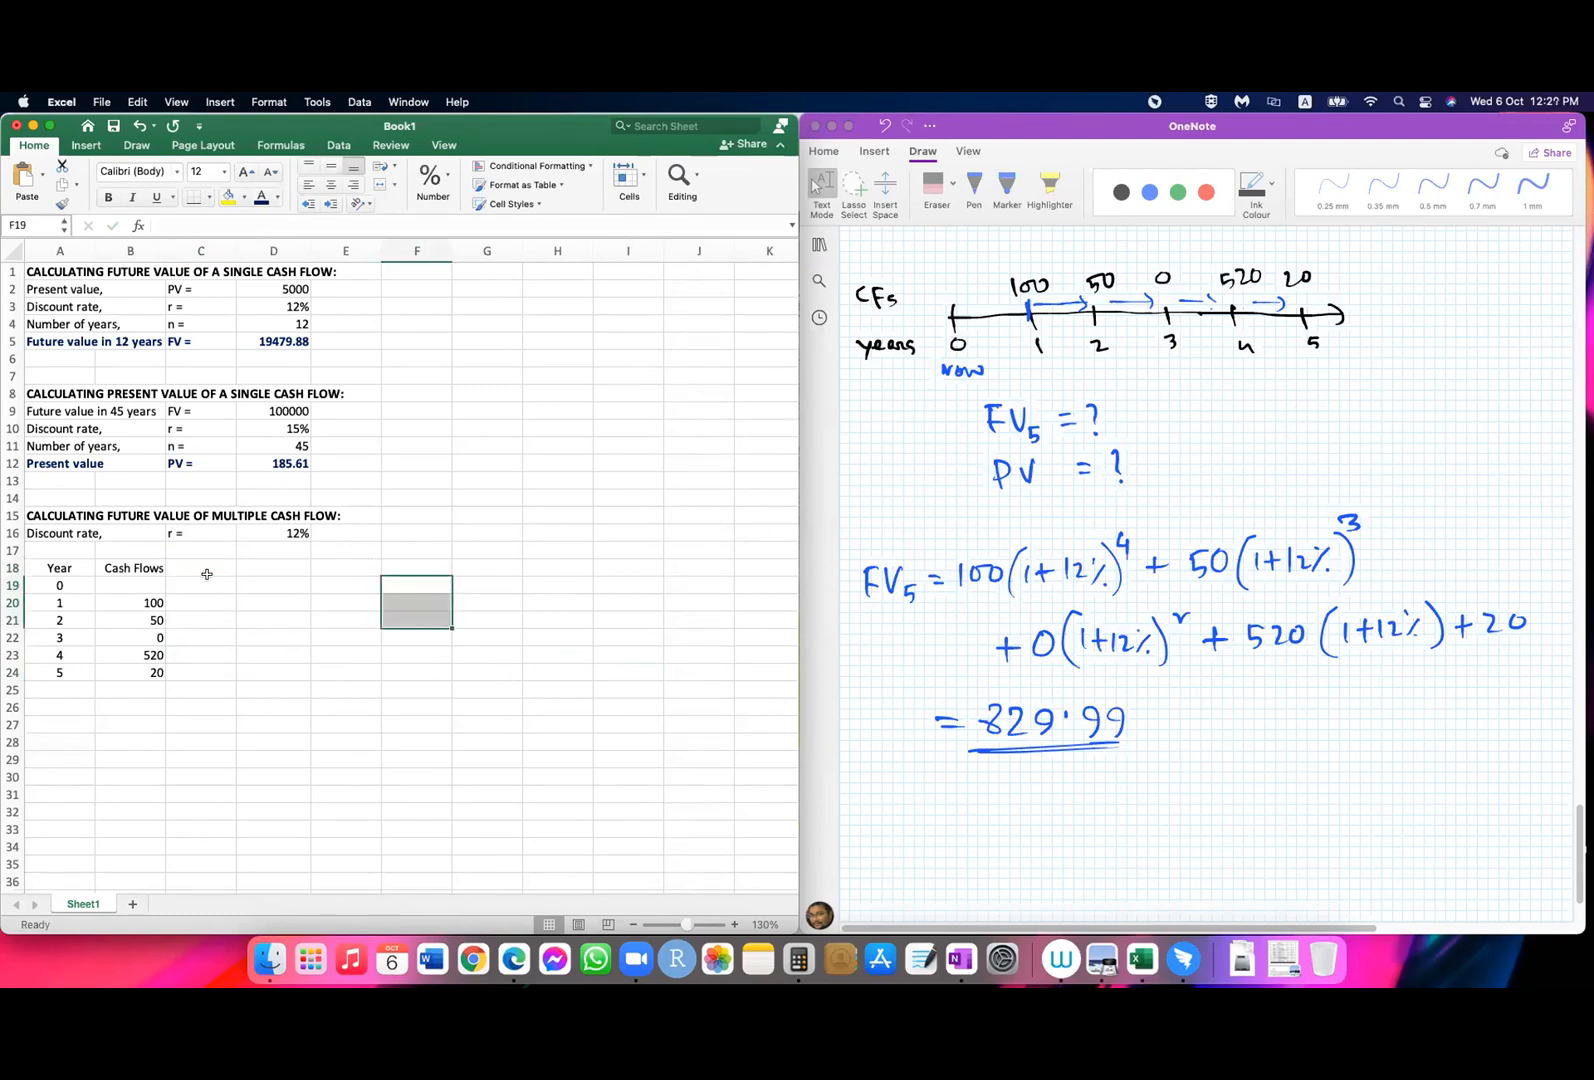
text(Co)
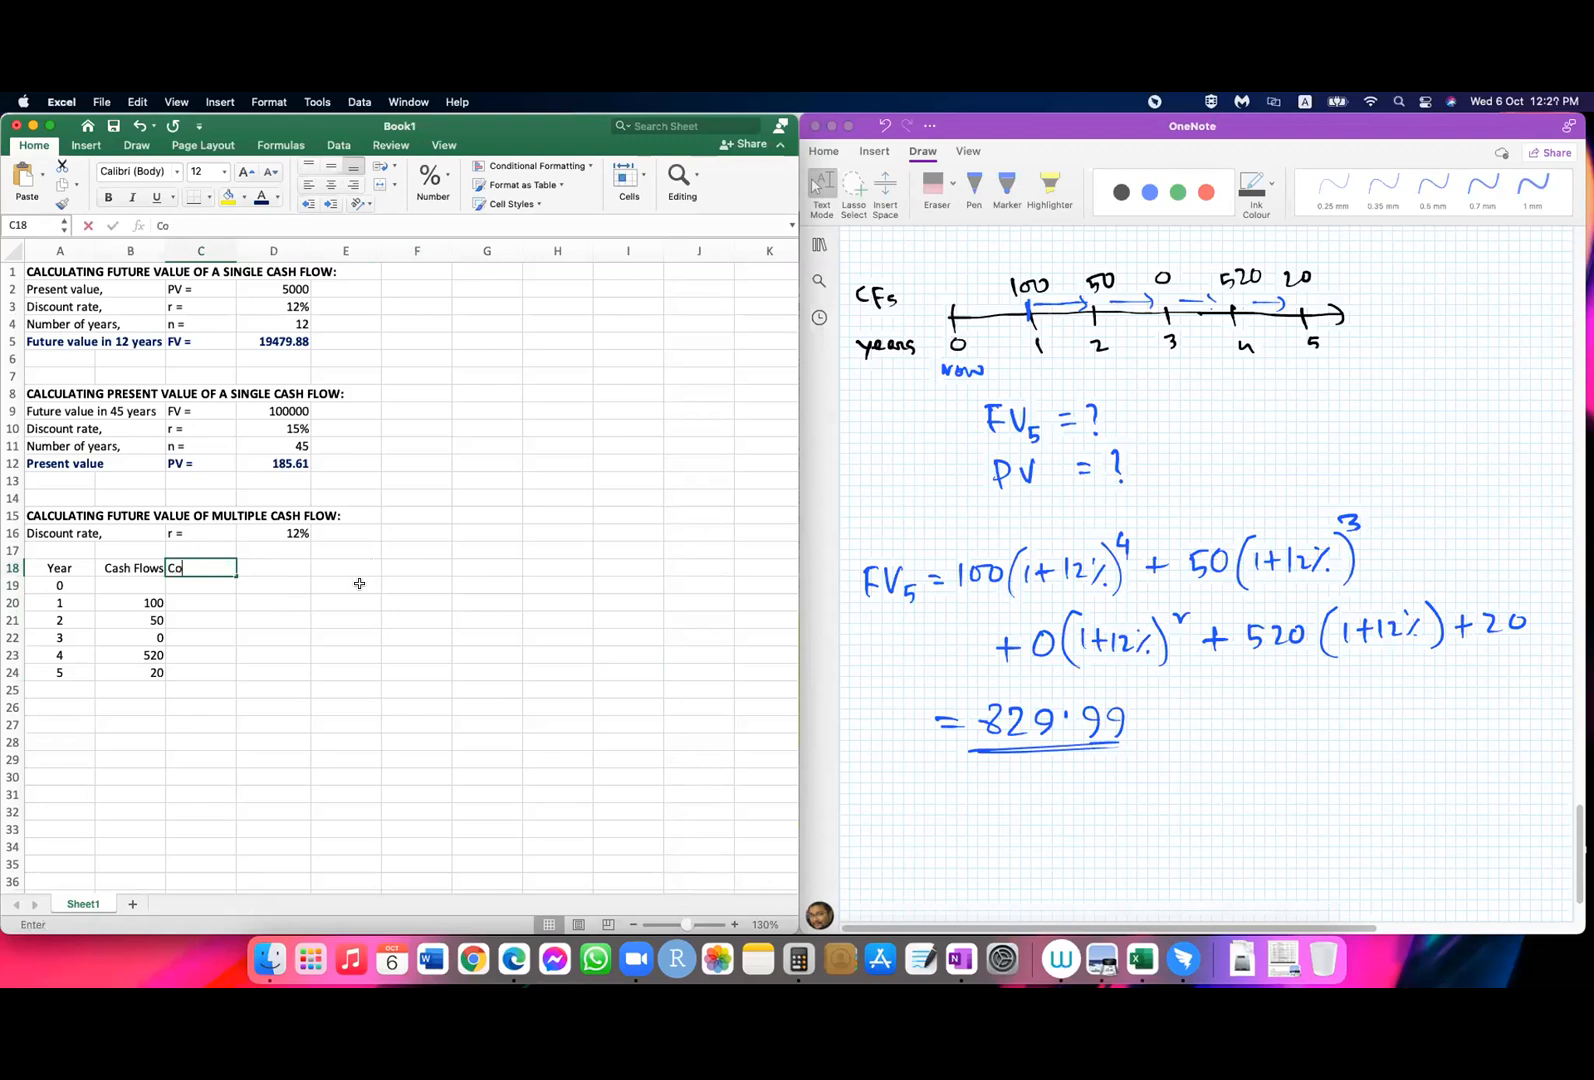
text(mpounding)
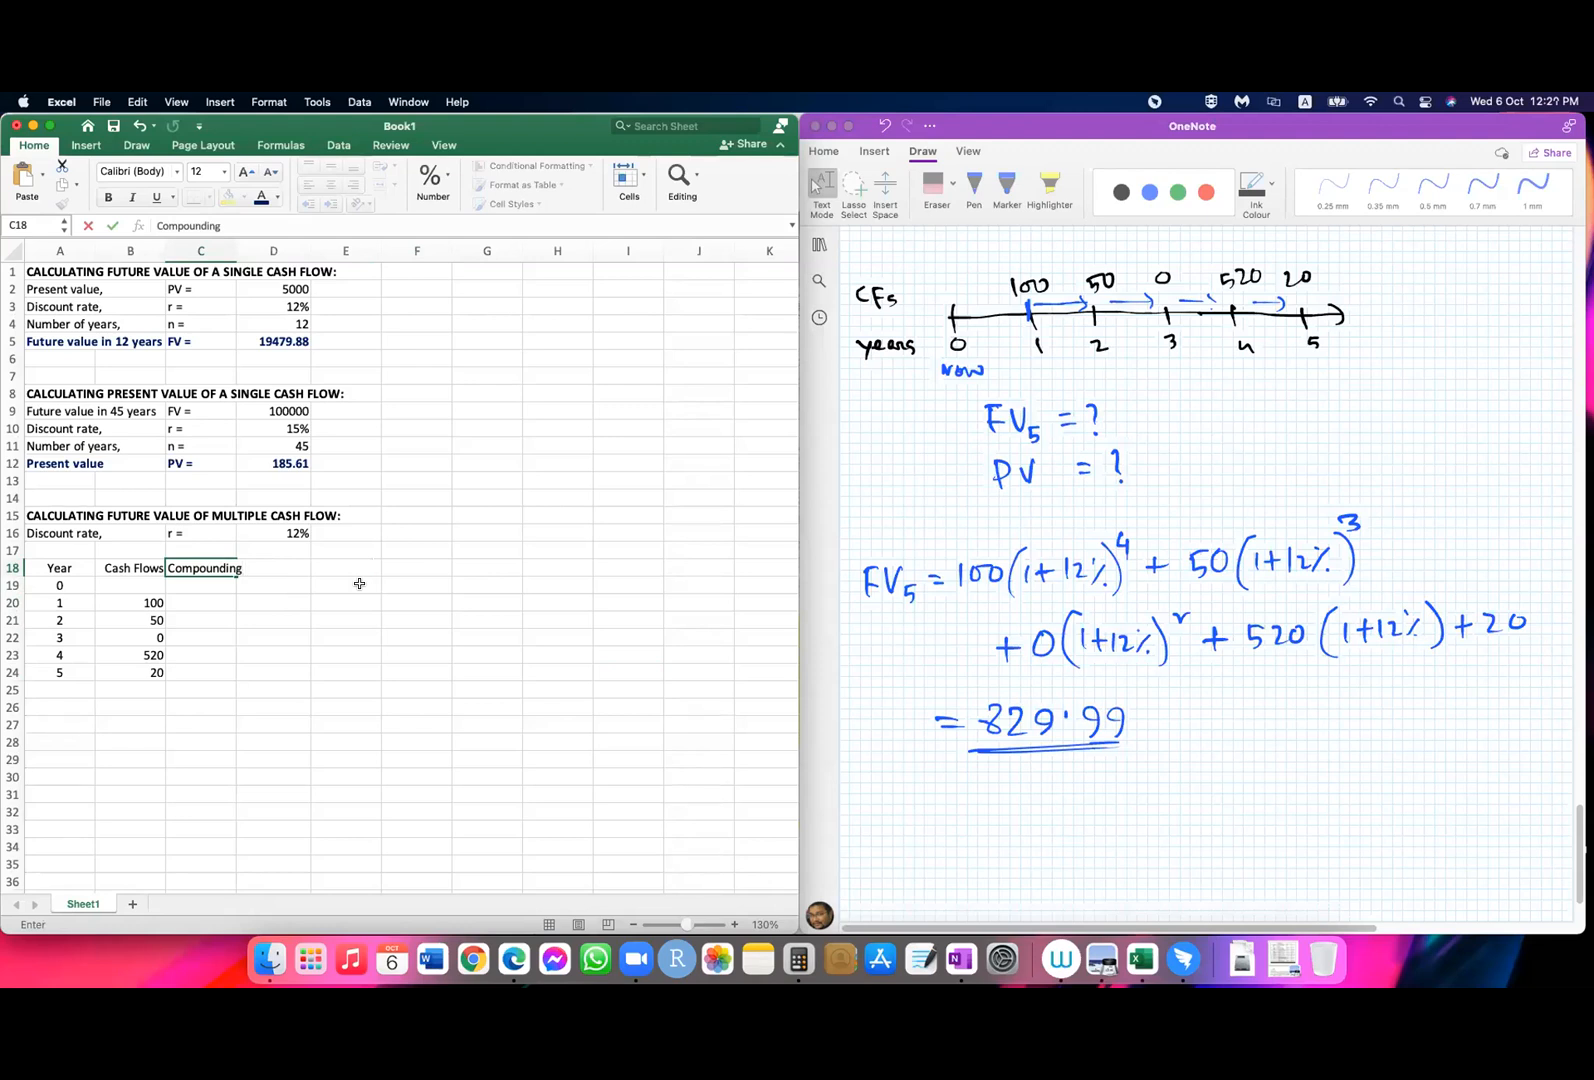
key(BackSpace)
key(BackSpace)
key(BackSpace)
key(BackSpace)
key(BackSpace)
key(BackSpace)
key(BackSpace)
key(BackSpace)
key(BackSpace)
key(BackSpace)
text(FV)
key(Return)
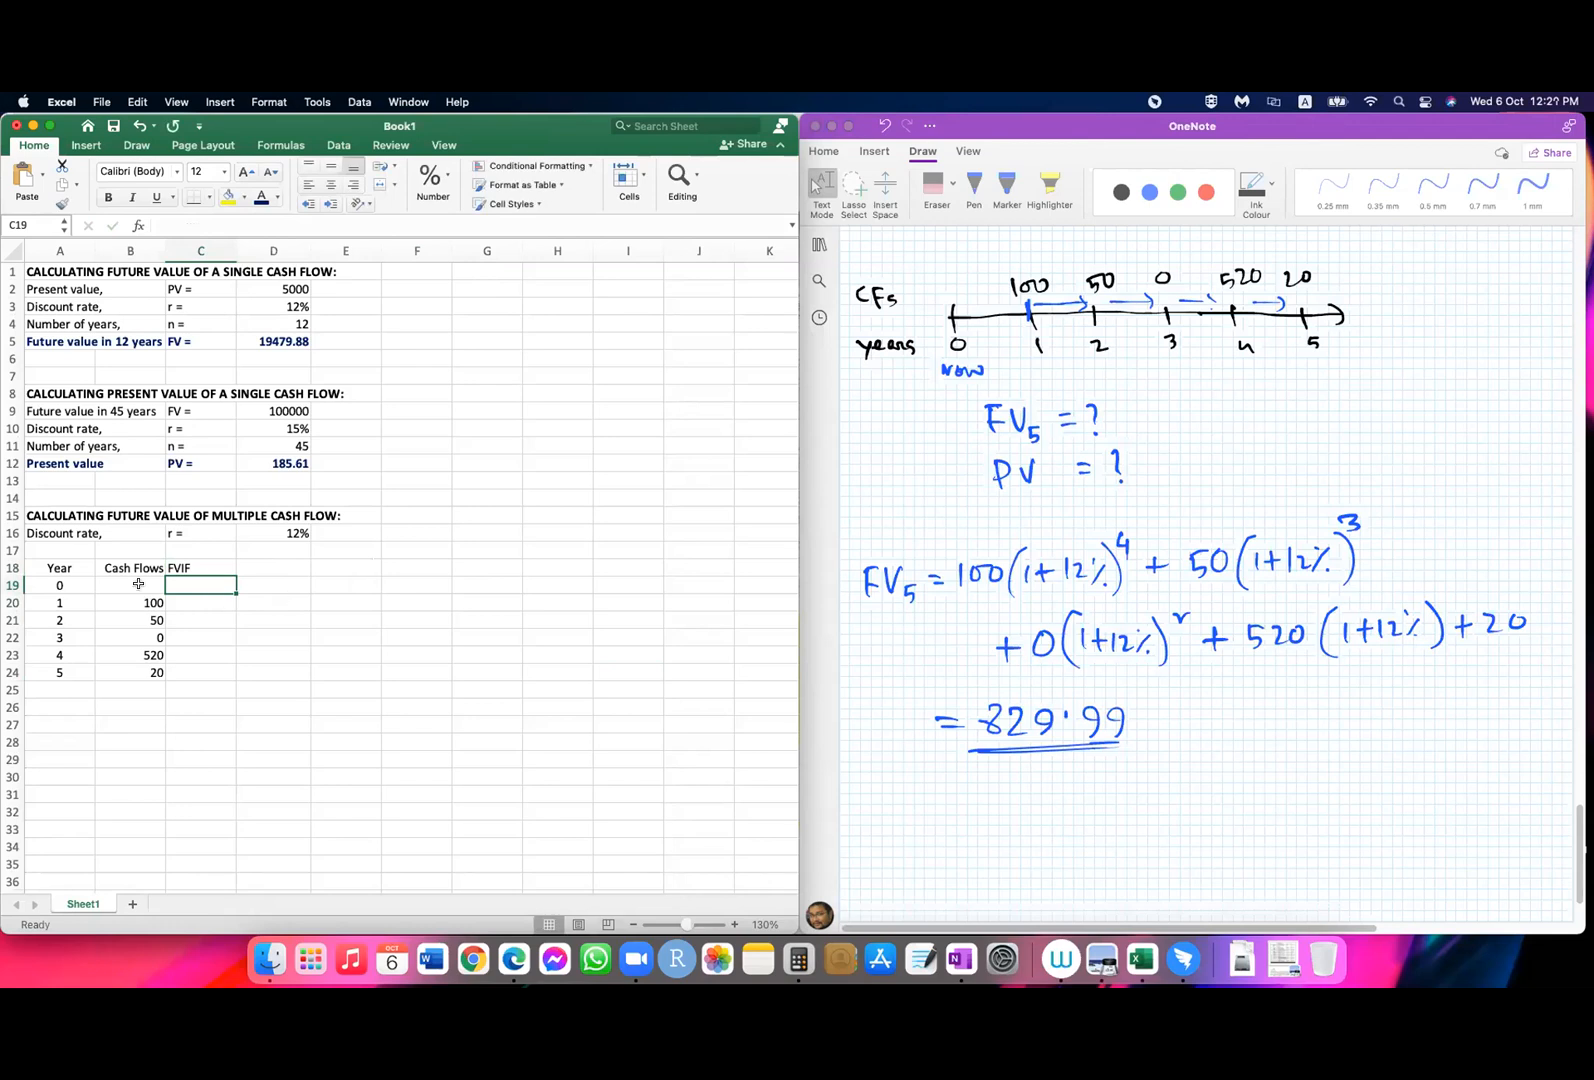
click(189, 568)
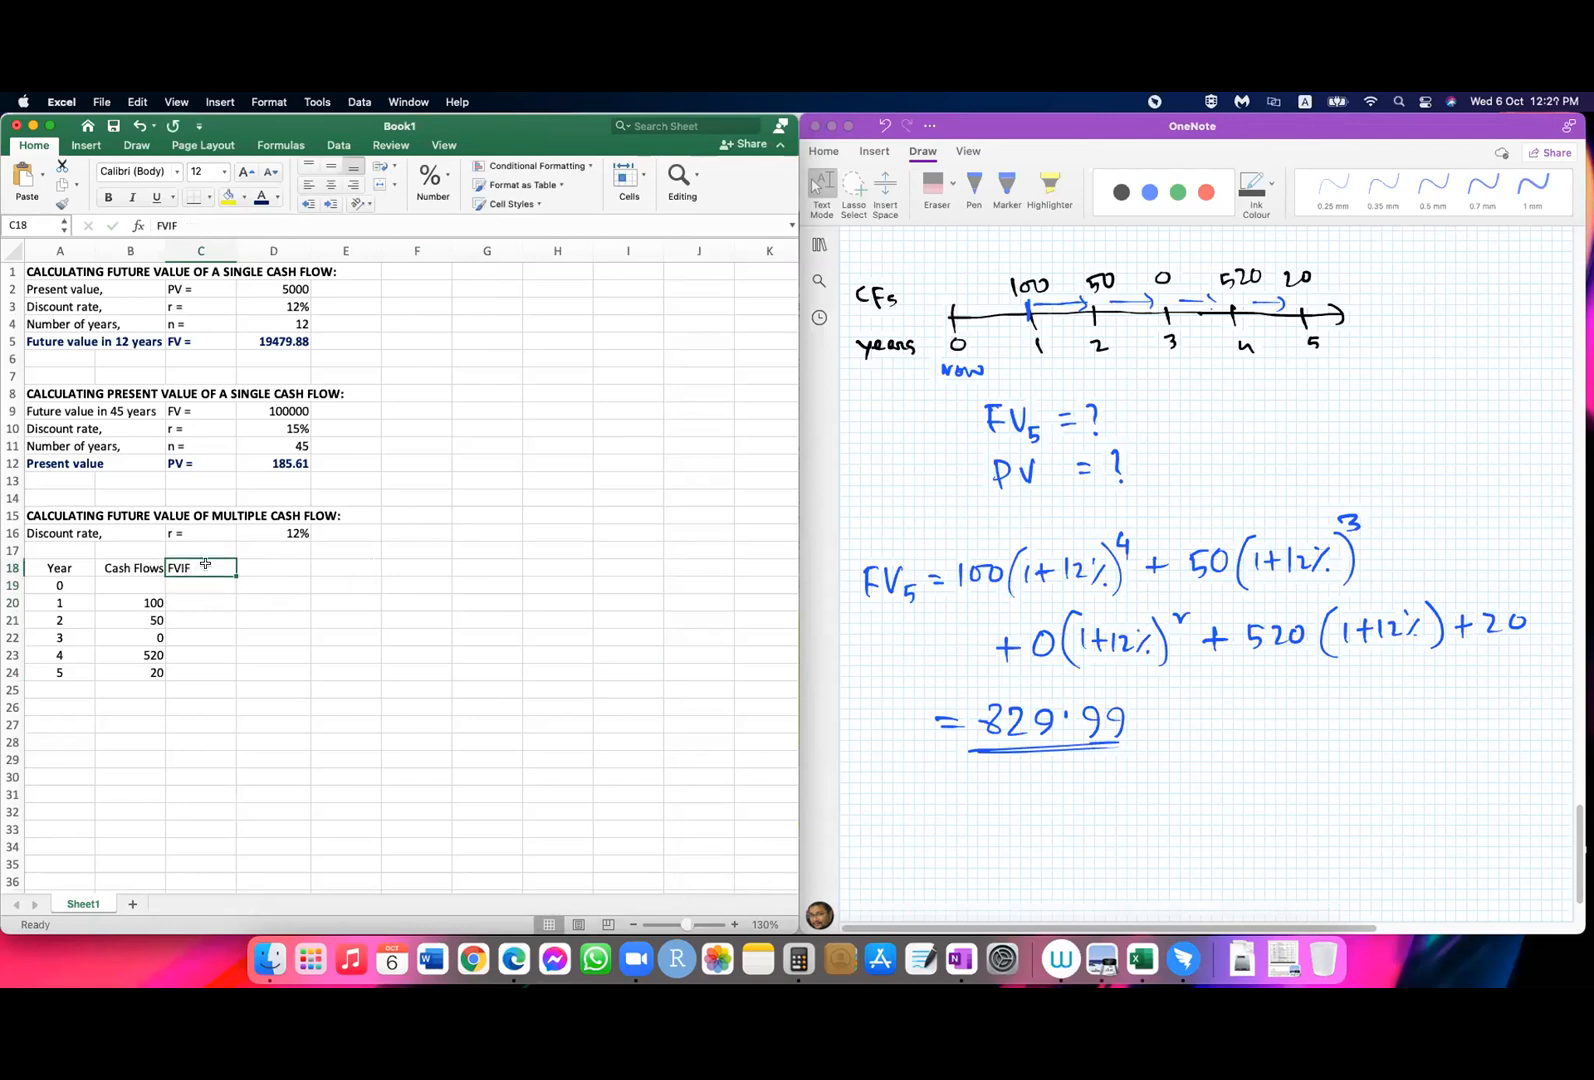
click(353, 185)
click(197, 601)
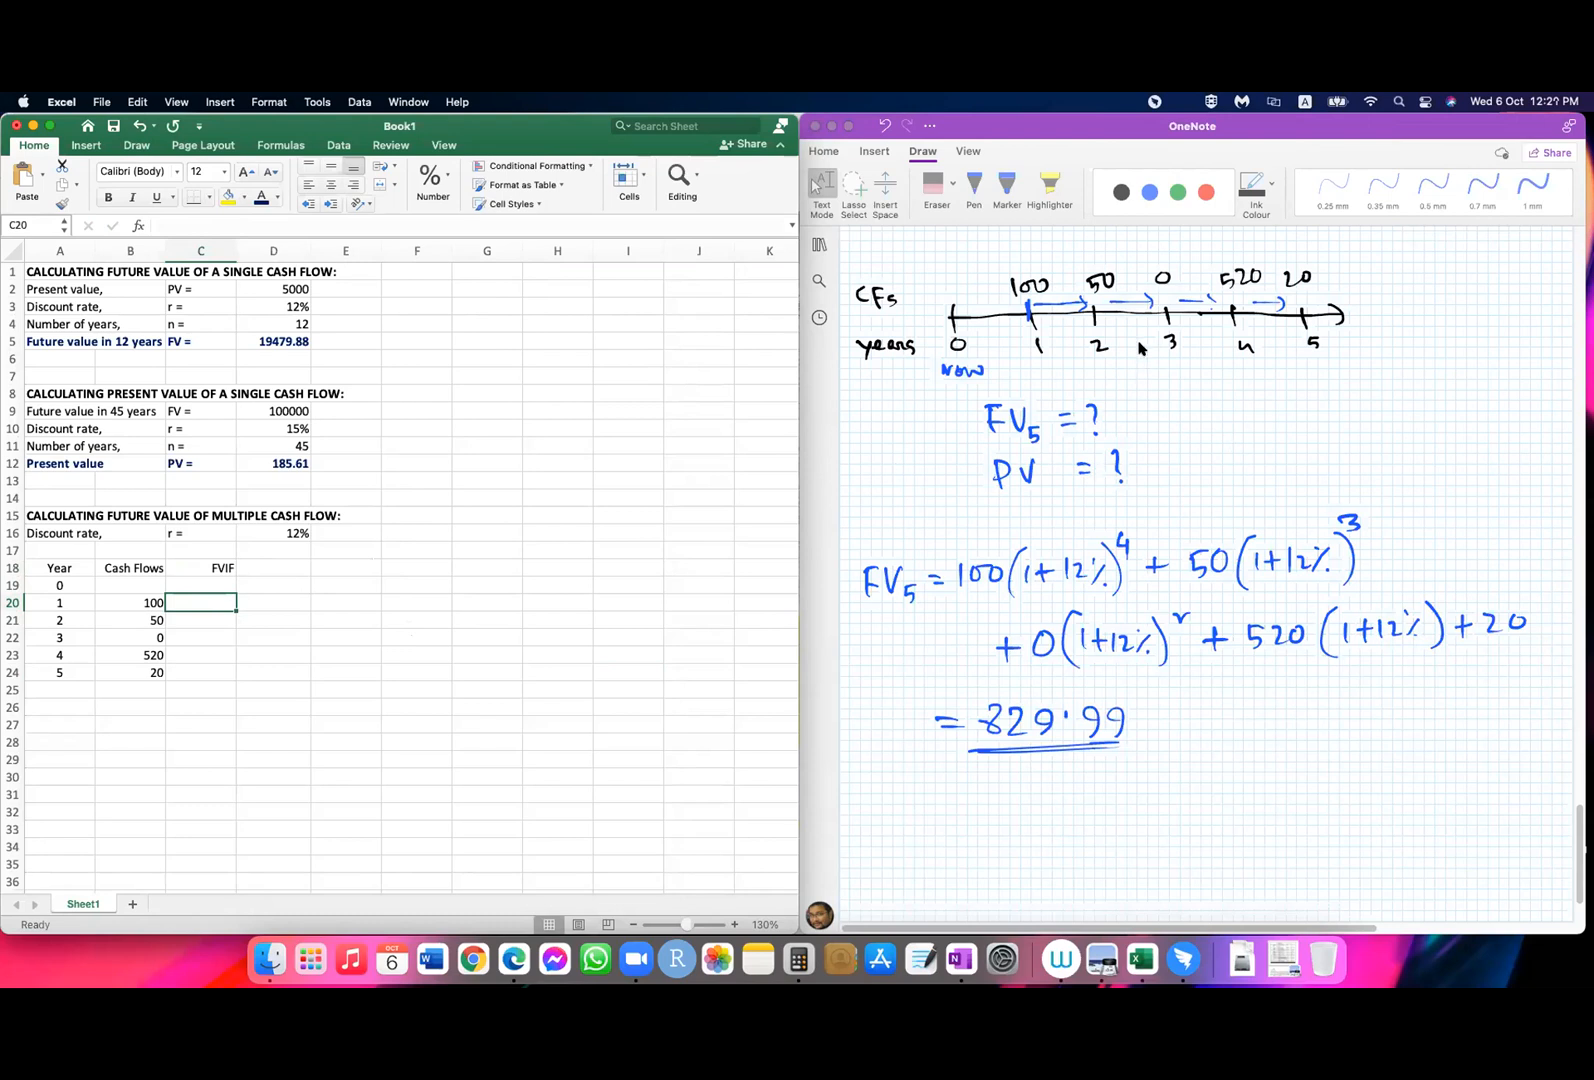
Step: Switch to OneNote and underline the four (1+12%) factors in the FV5 formula with a red 0.7 mm pen
click(1197, 201)
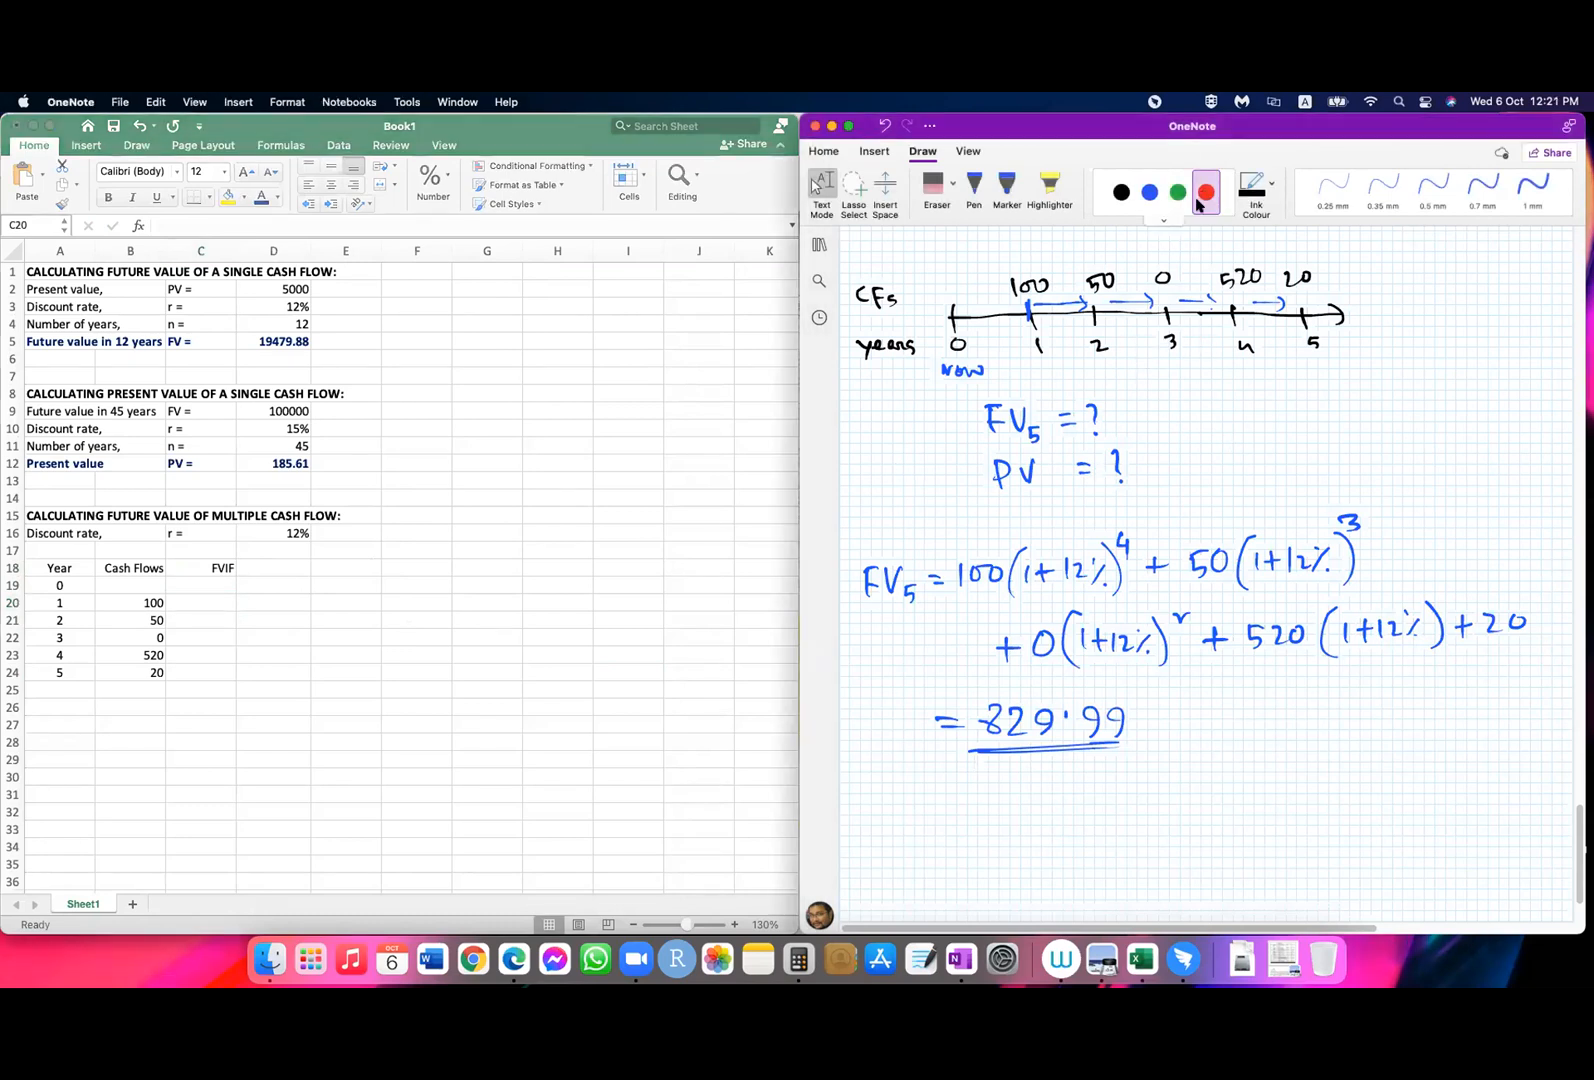
click(1206, 192)
click(1483, 188)
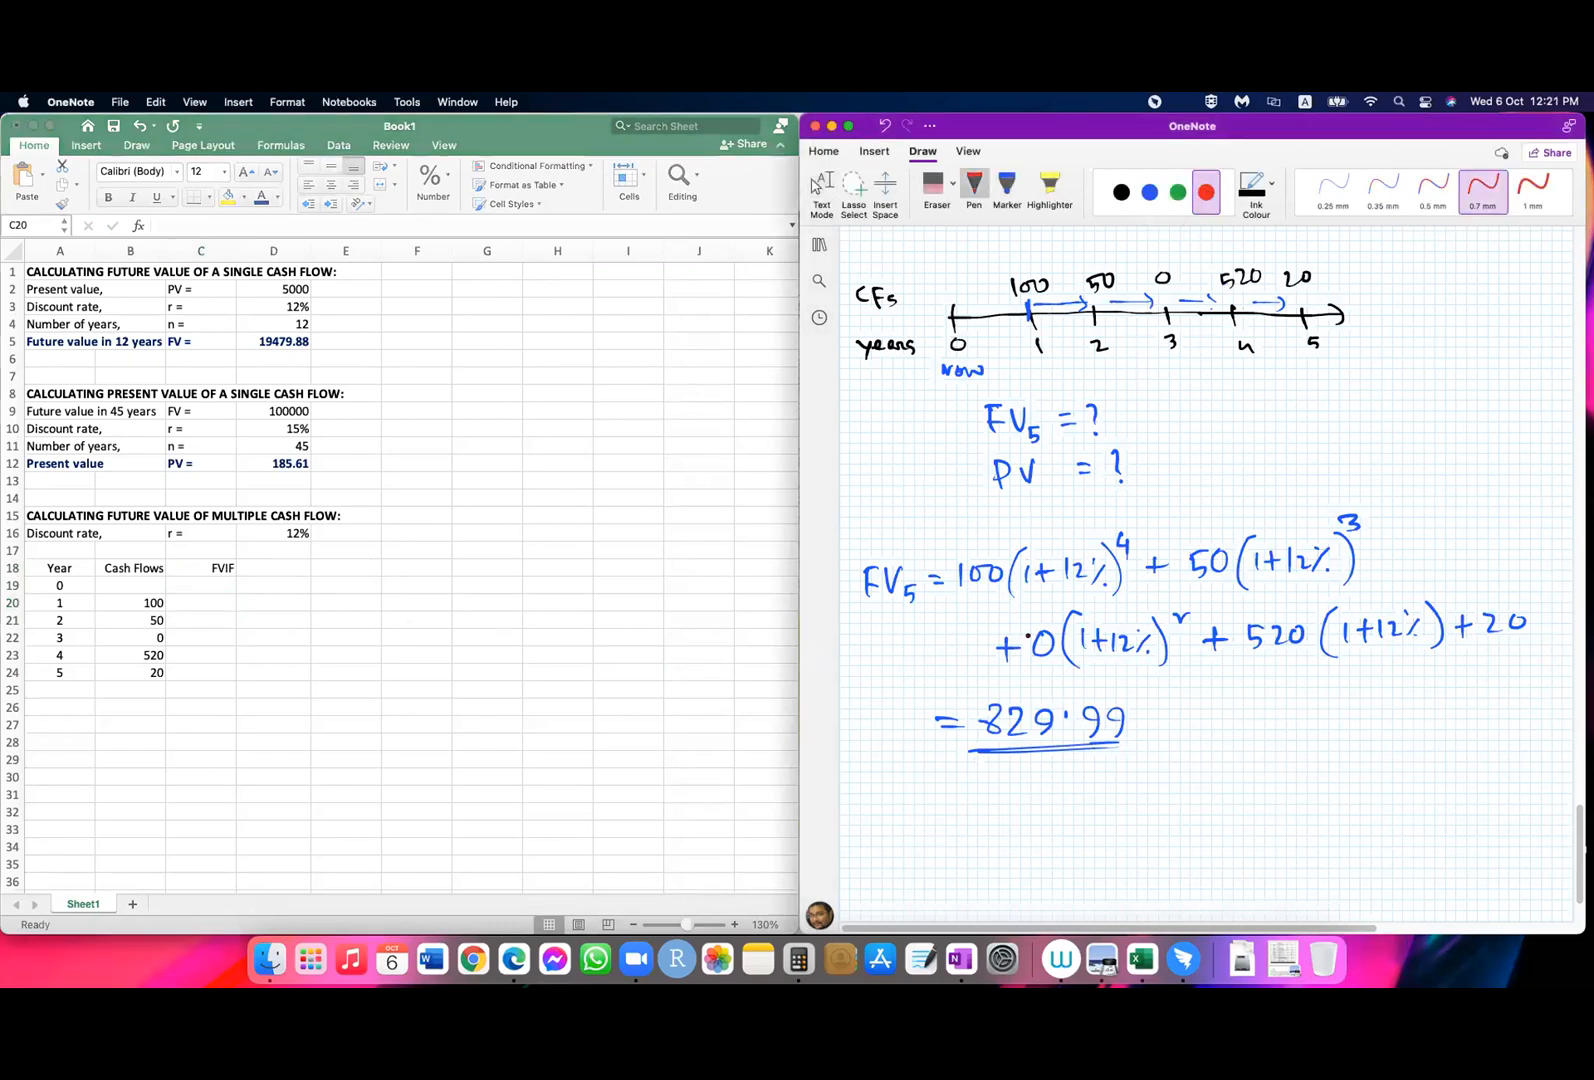
drag(1008, 603, 1126, 597)
drag(1234, 593, 1360, 591)
drag(1063, 668, 1180, 666)
drag(1326, 655, 1472, 657)
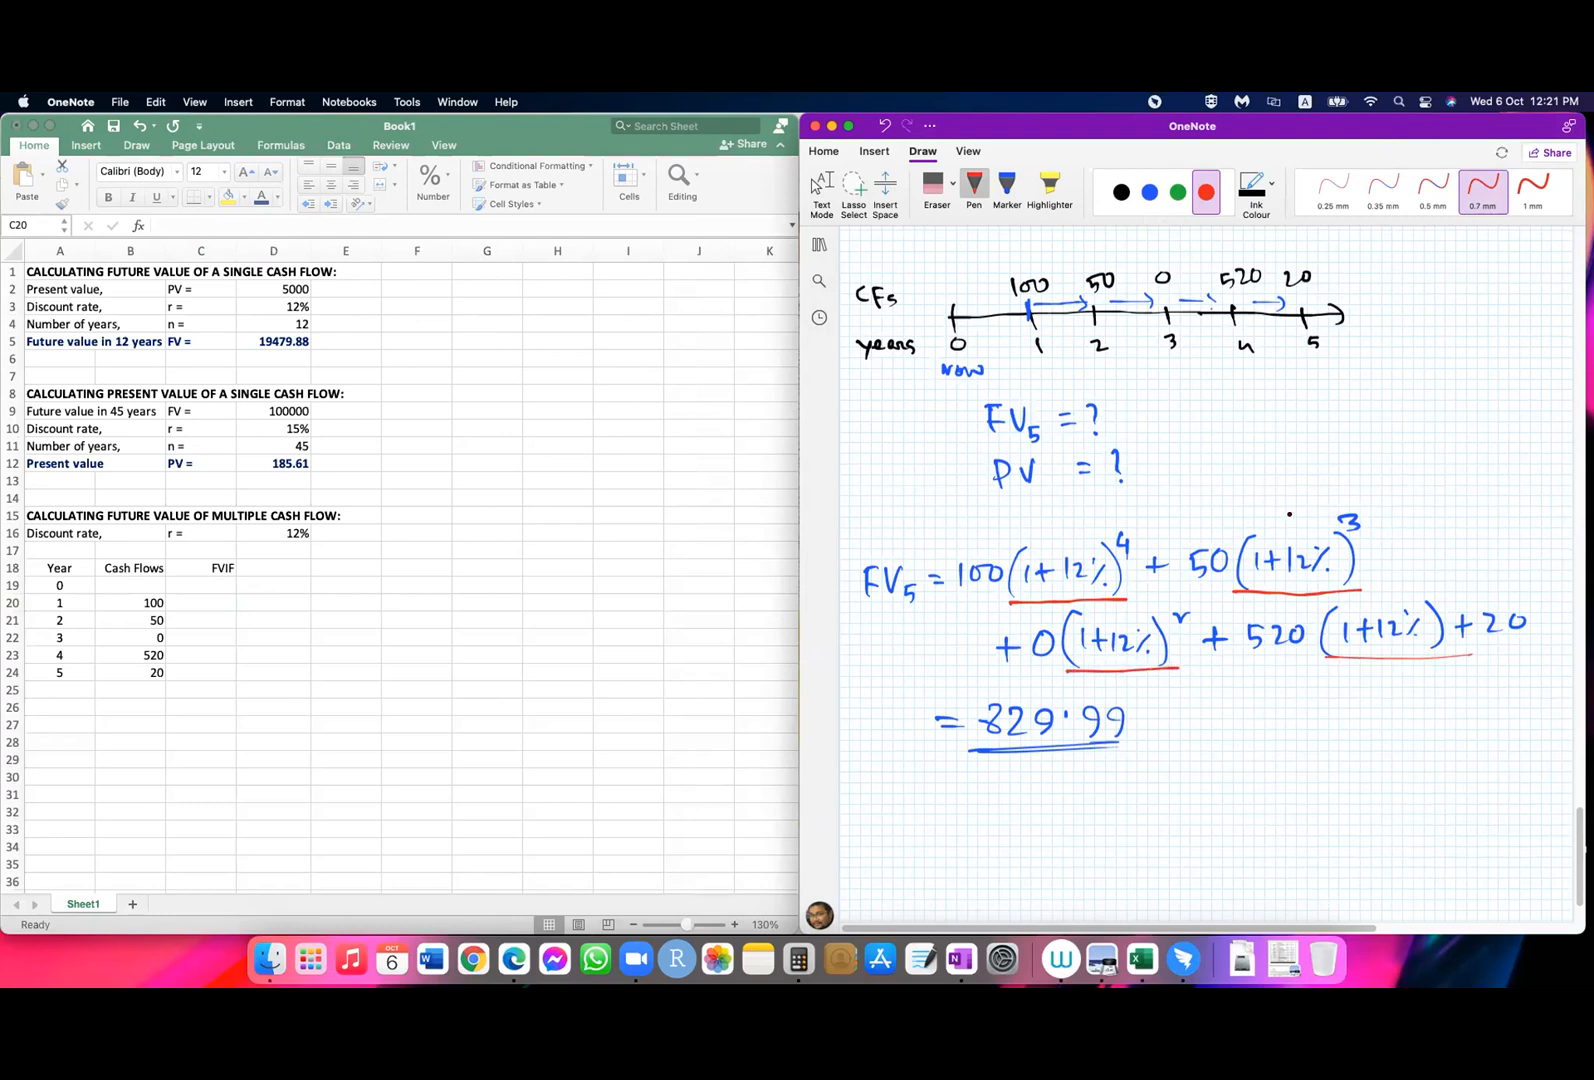
Step: Handwrite "FVIF" with an arrow to "Future value interest factors" in red below the formula, and underline the note
mouse_move(1267, 733)
mouse_down()
mouse_move(1265, 752)
mouse_move(1282, 722)
mouse_up()
mouse_move(1267, 741)
mouse_down()
mouse_move(1312, 730)
mouse_move(1339, 691)
mouse_move(1255, 820)
mouse_up()
click(1291, 776)
mouse_move(1253, 801)
mouse_down()
mouse_move(1309, 800)
mouse_move(1363, 763)
mouse_move(1372, 775)
mouse_move(1519, 678)
mouse_up()
mouse_move(1294, 833)
mouse_down()
mouse_move(1352, 794)
mouse_move(1403, 788)
mouse_up()
drag(1328, 860, 1475, 797)
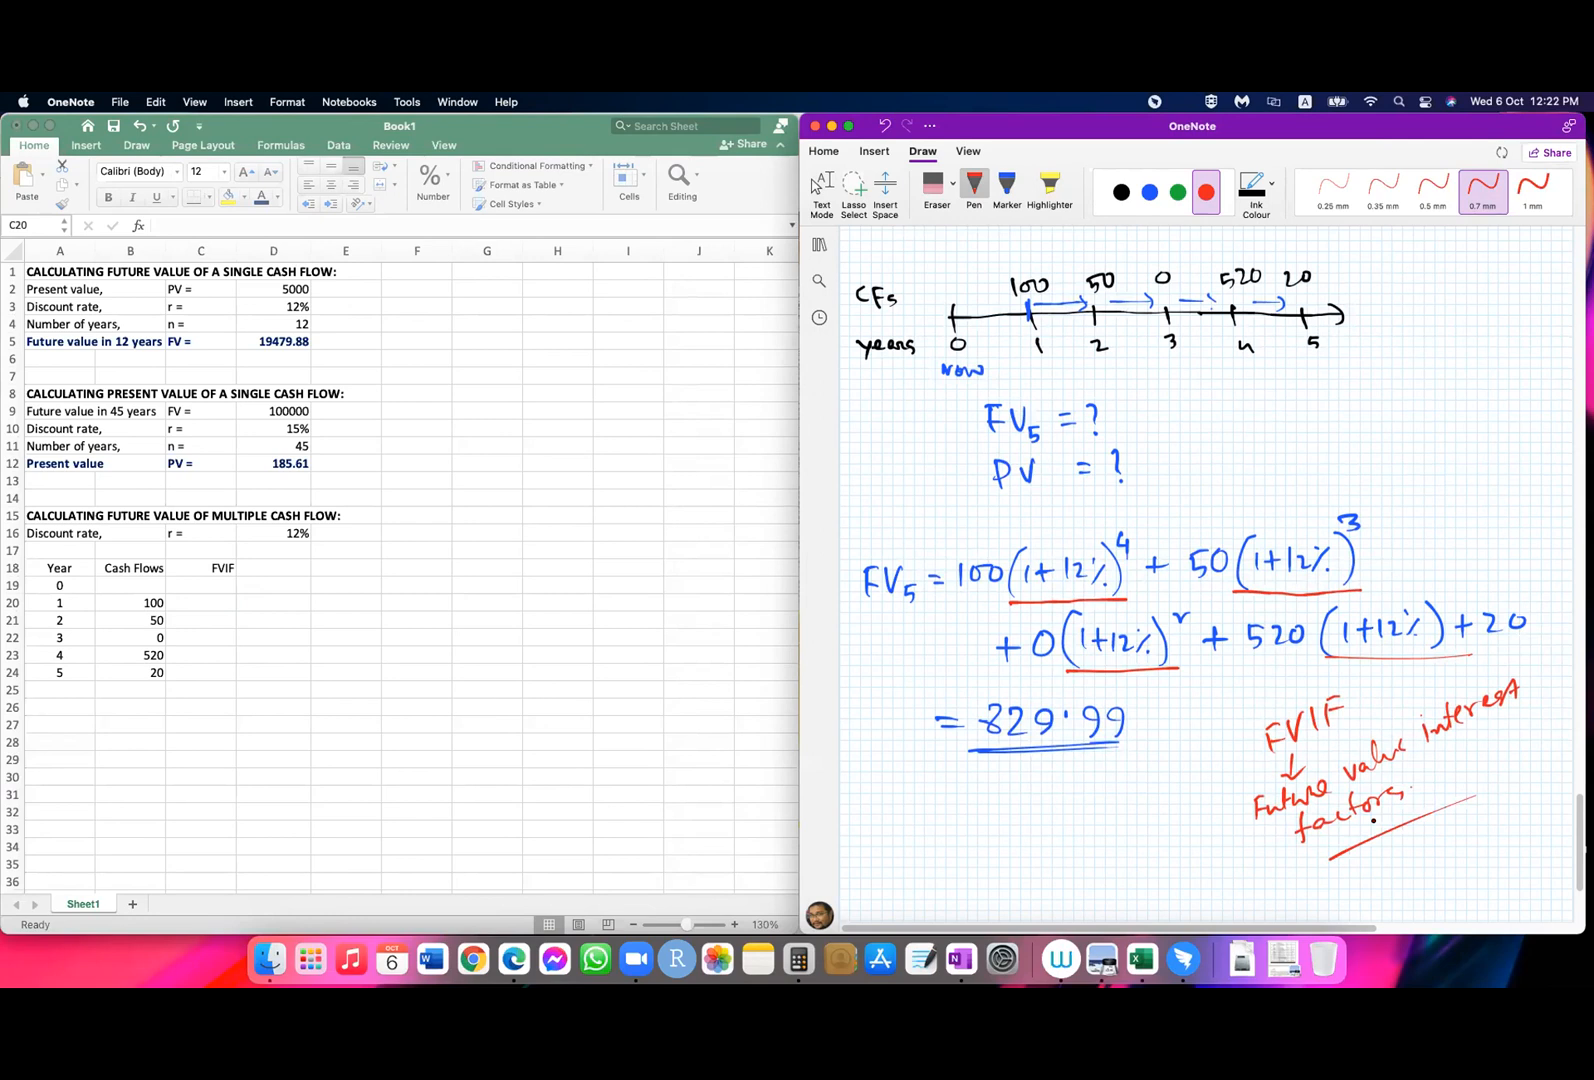
Step: Switch to Excel and write the year 1 FVIF formula =(1+$D$16)^(5-A20) in C20
click(193, 604)
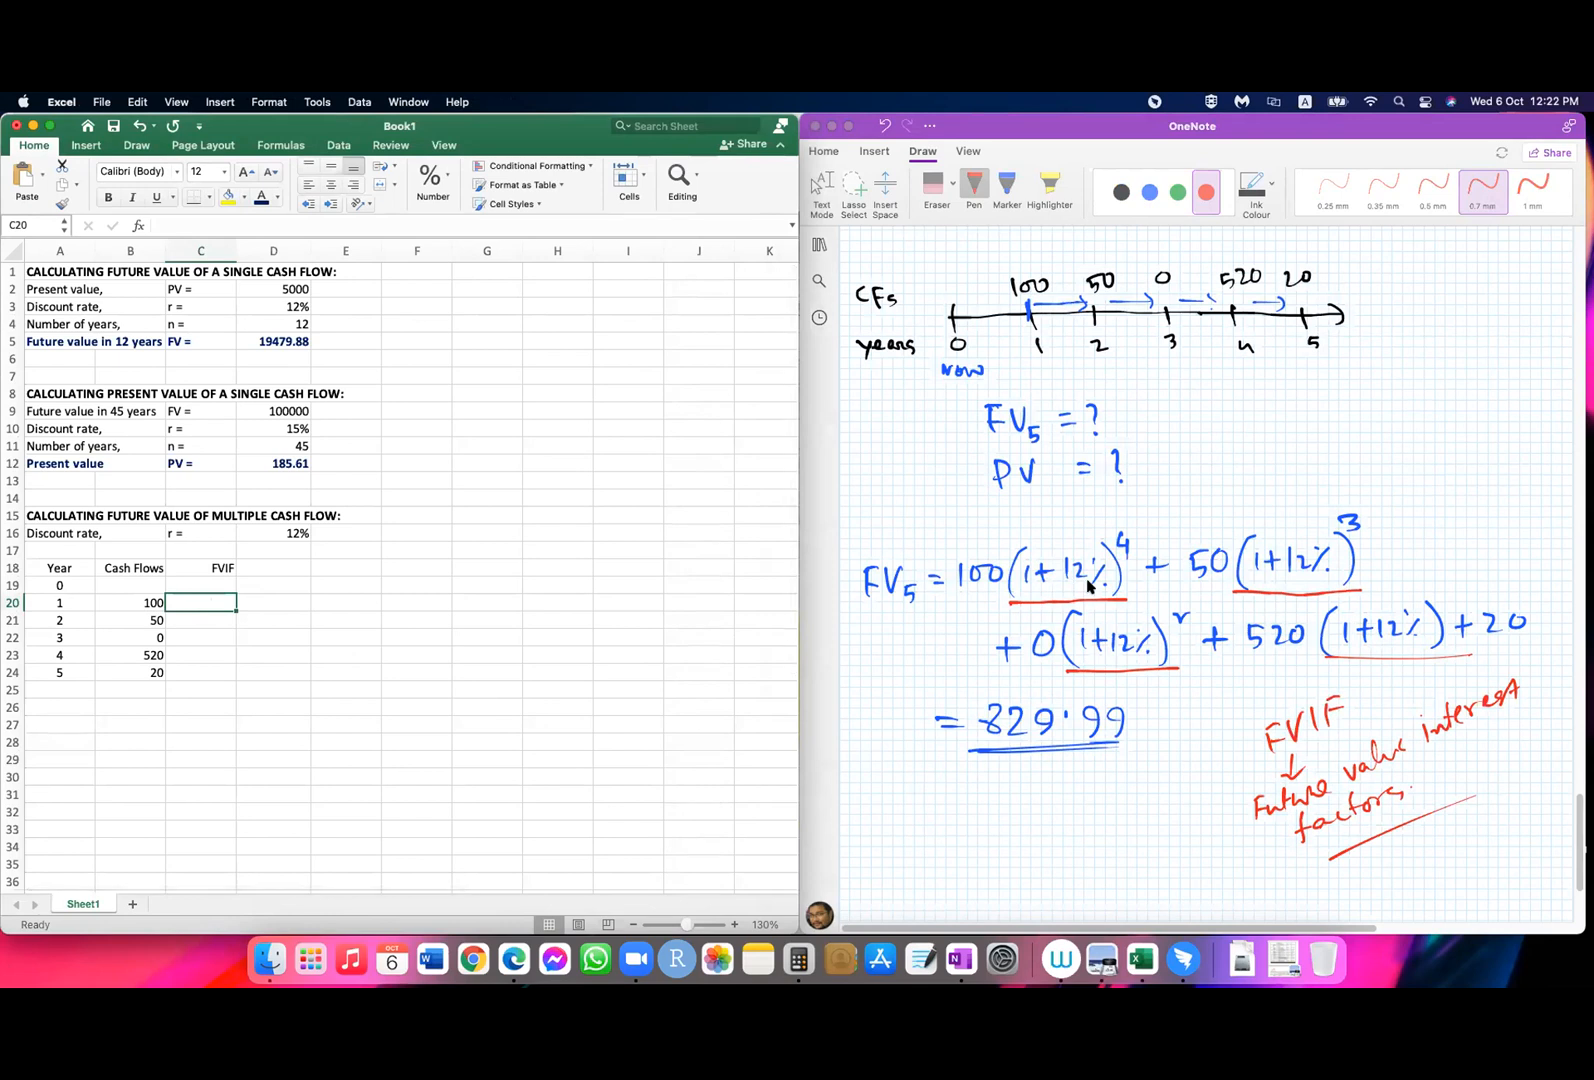
text(=(1+)
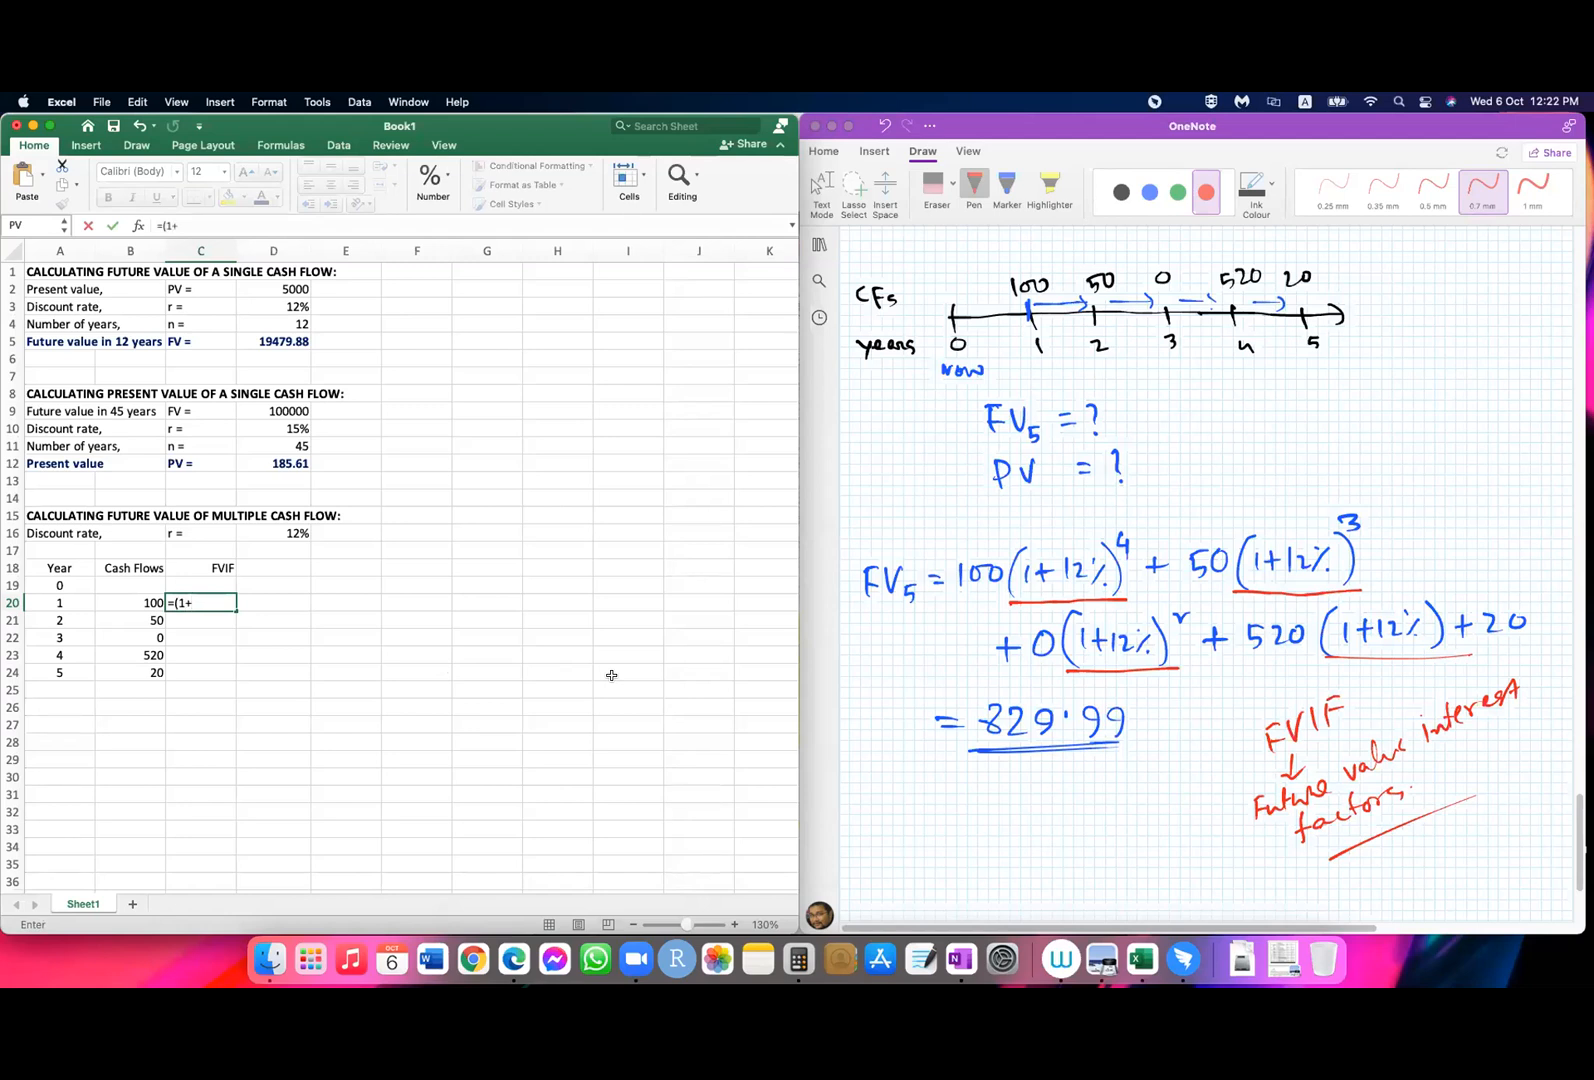
click(285, 534)
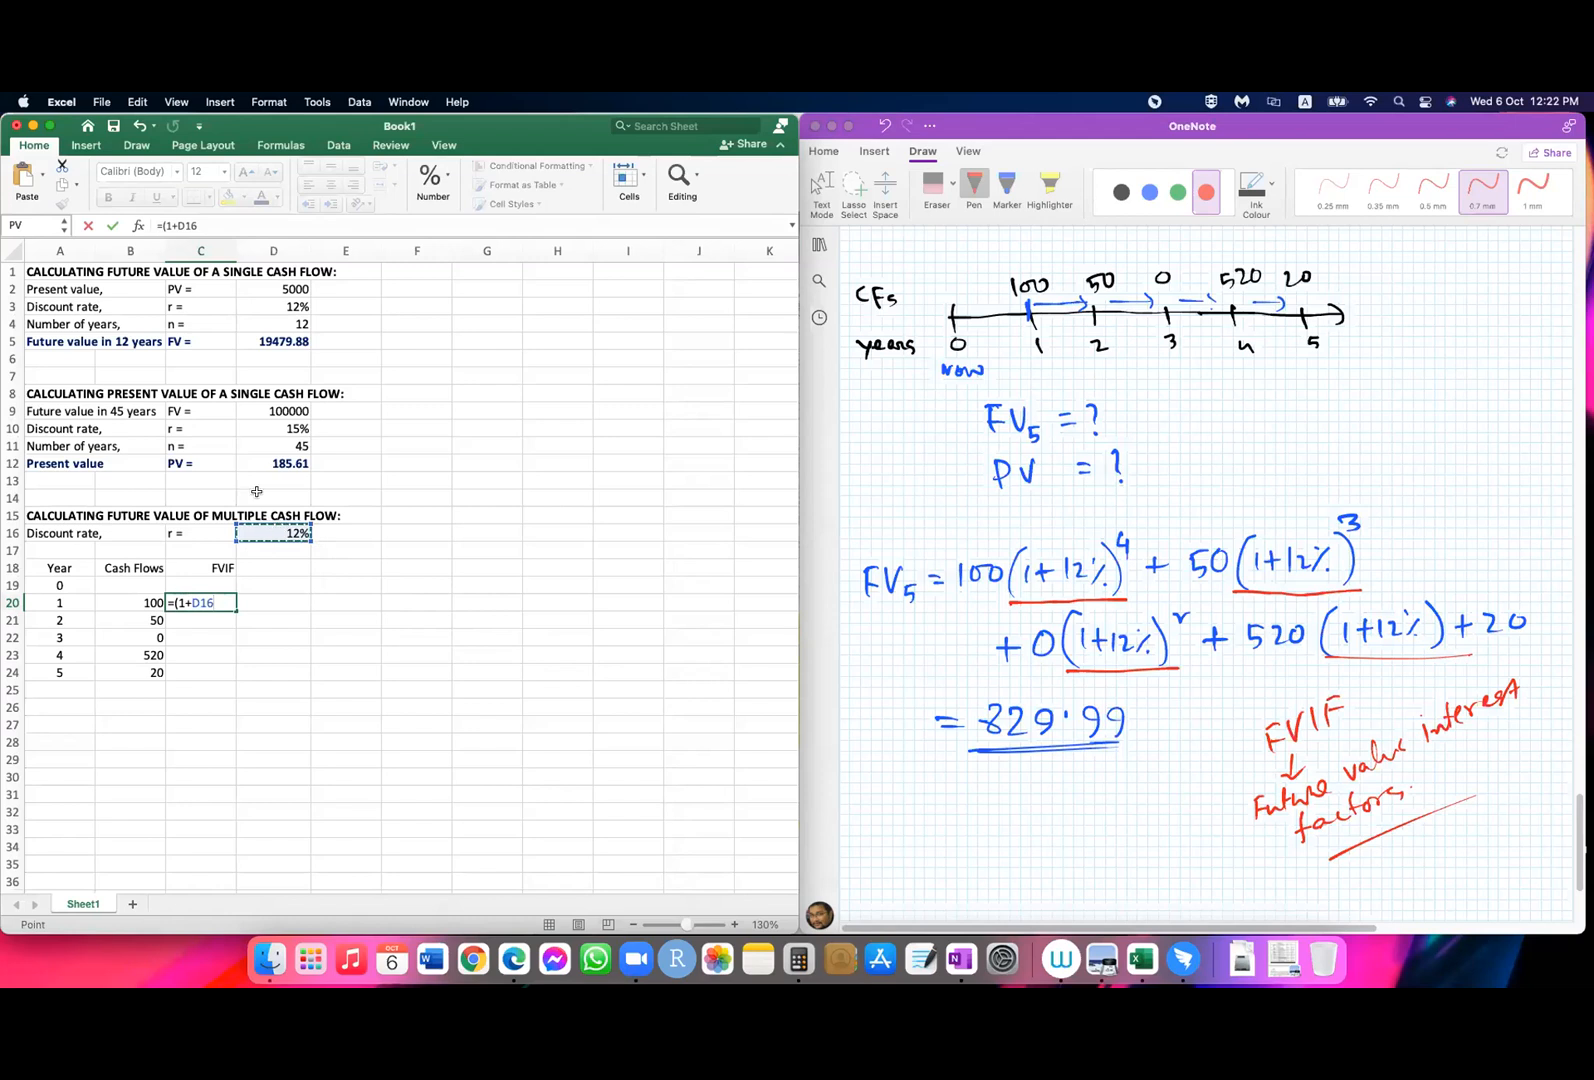
click(171, 226)
text($D$16)
text()^()
text(5)
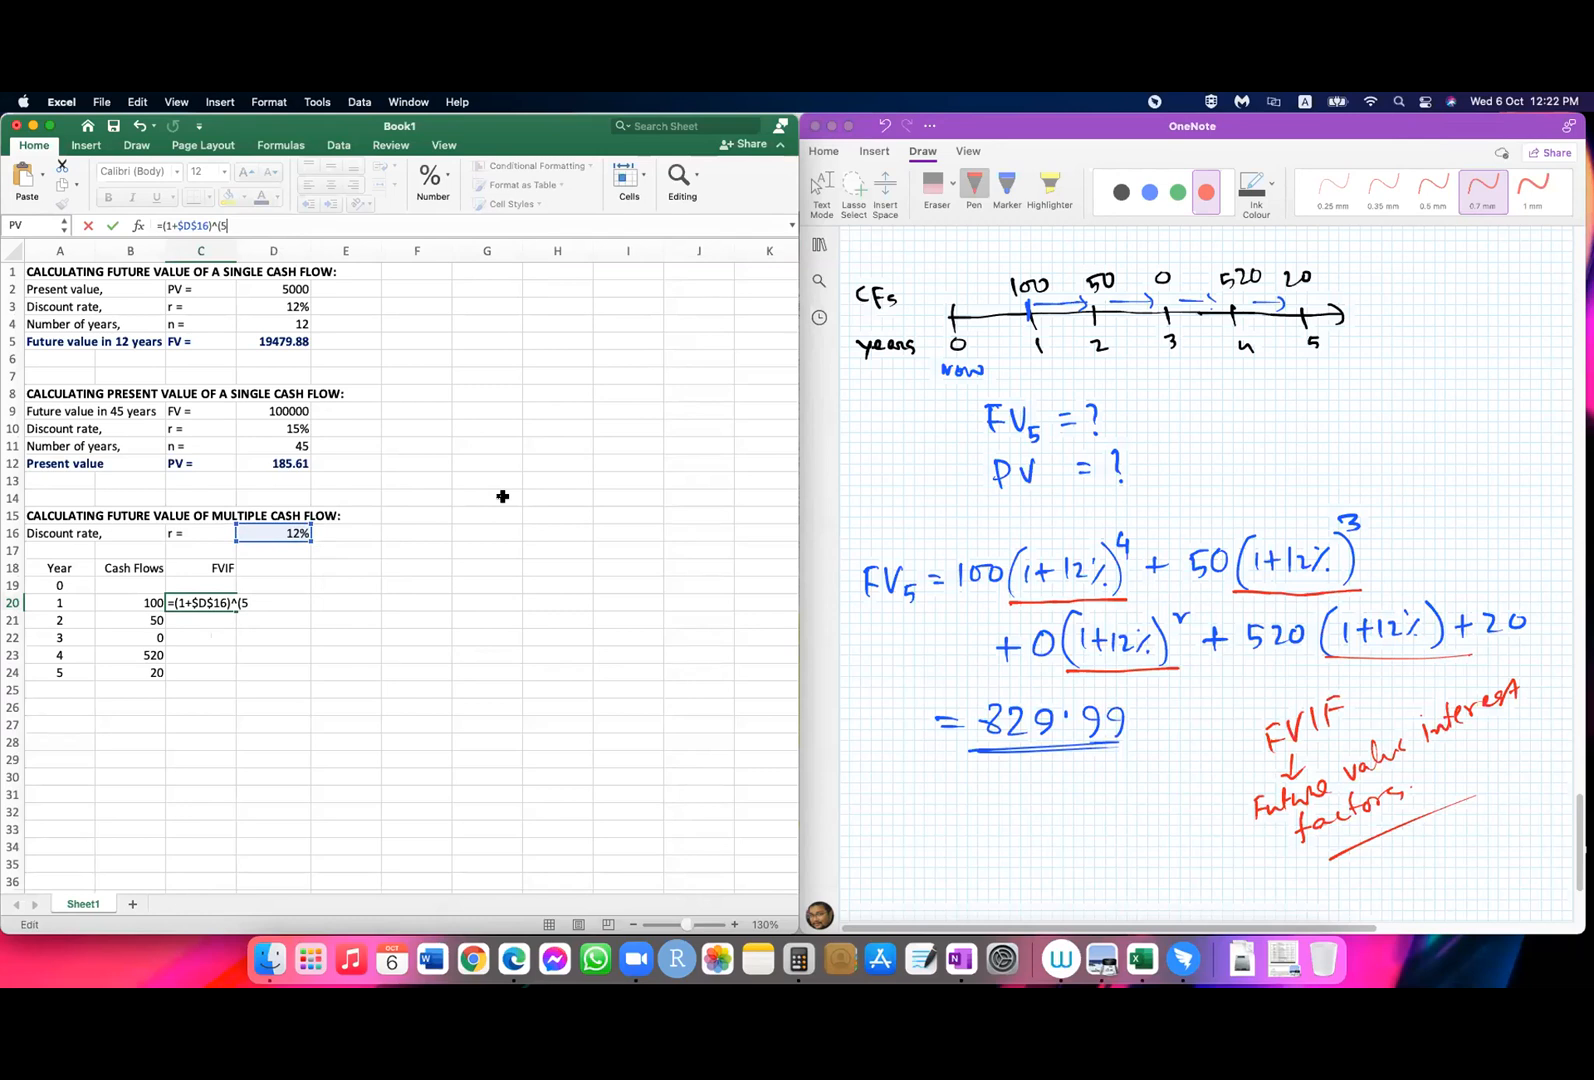
text(-)
click(44, 601)
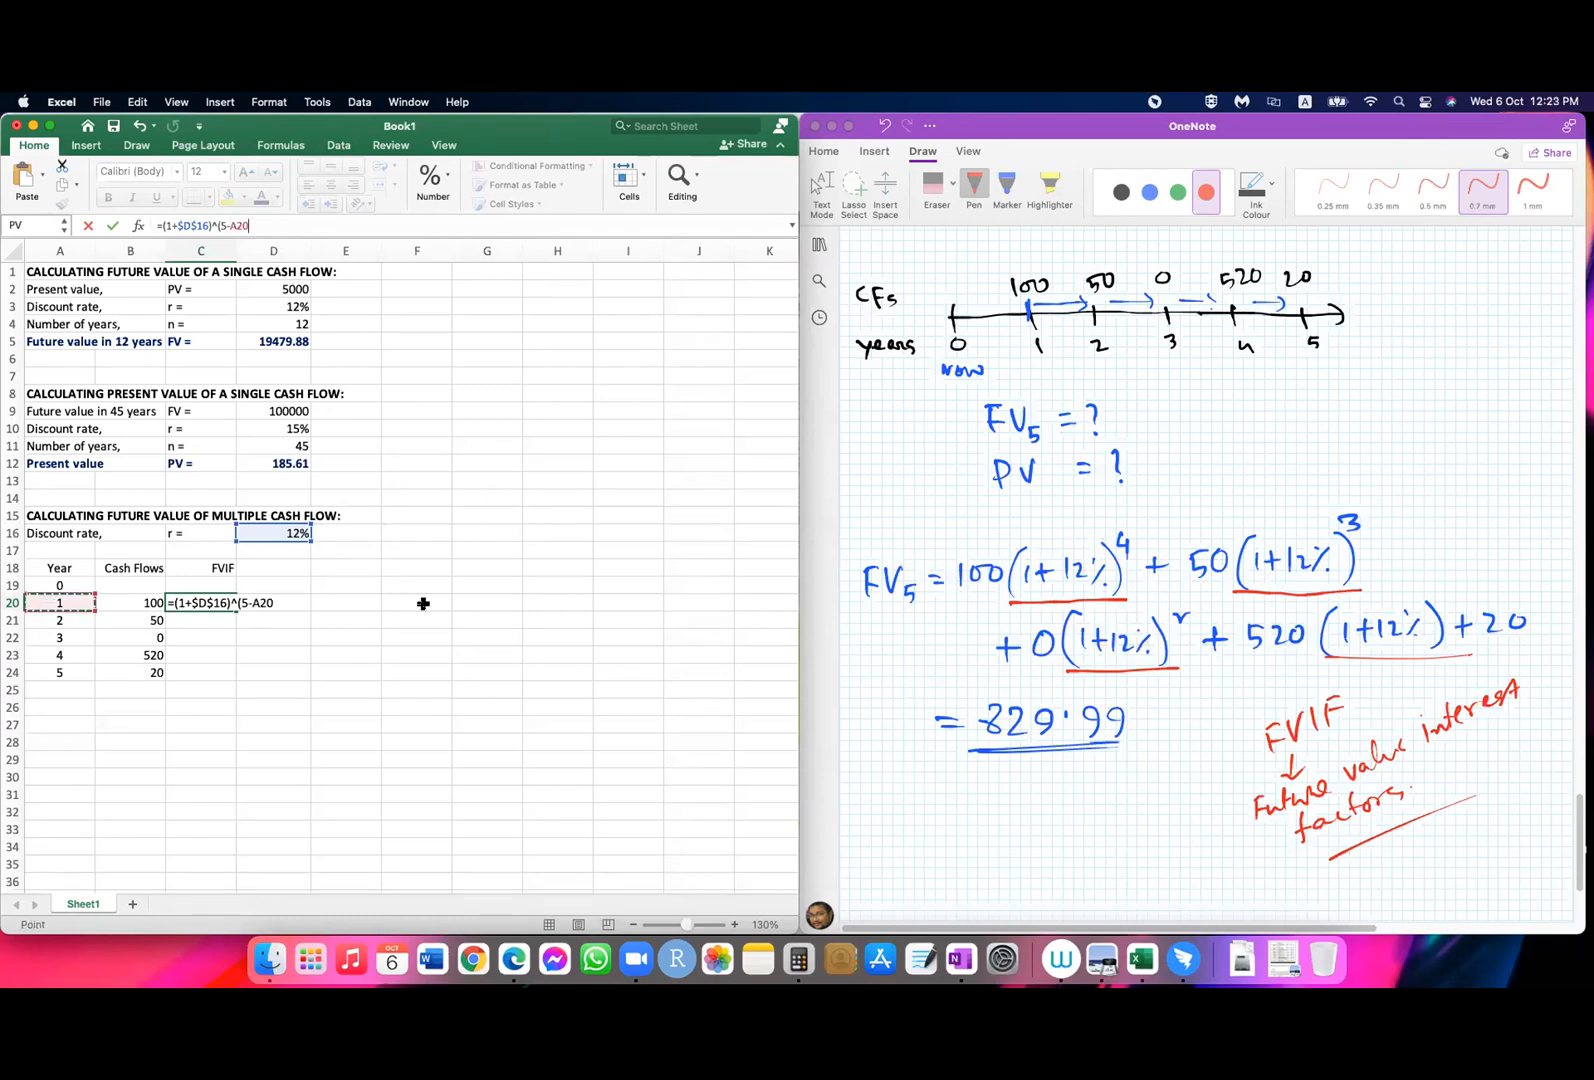
text())
Step: Replace the fixed 5 in C20's exponent with the absolute reference $A$24 and enter the formula
click(239, 603)
click(59, 670)
click(241, 600)
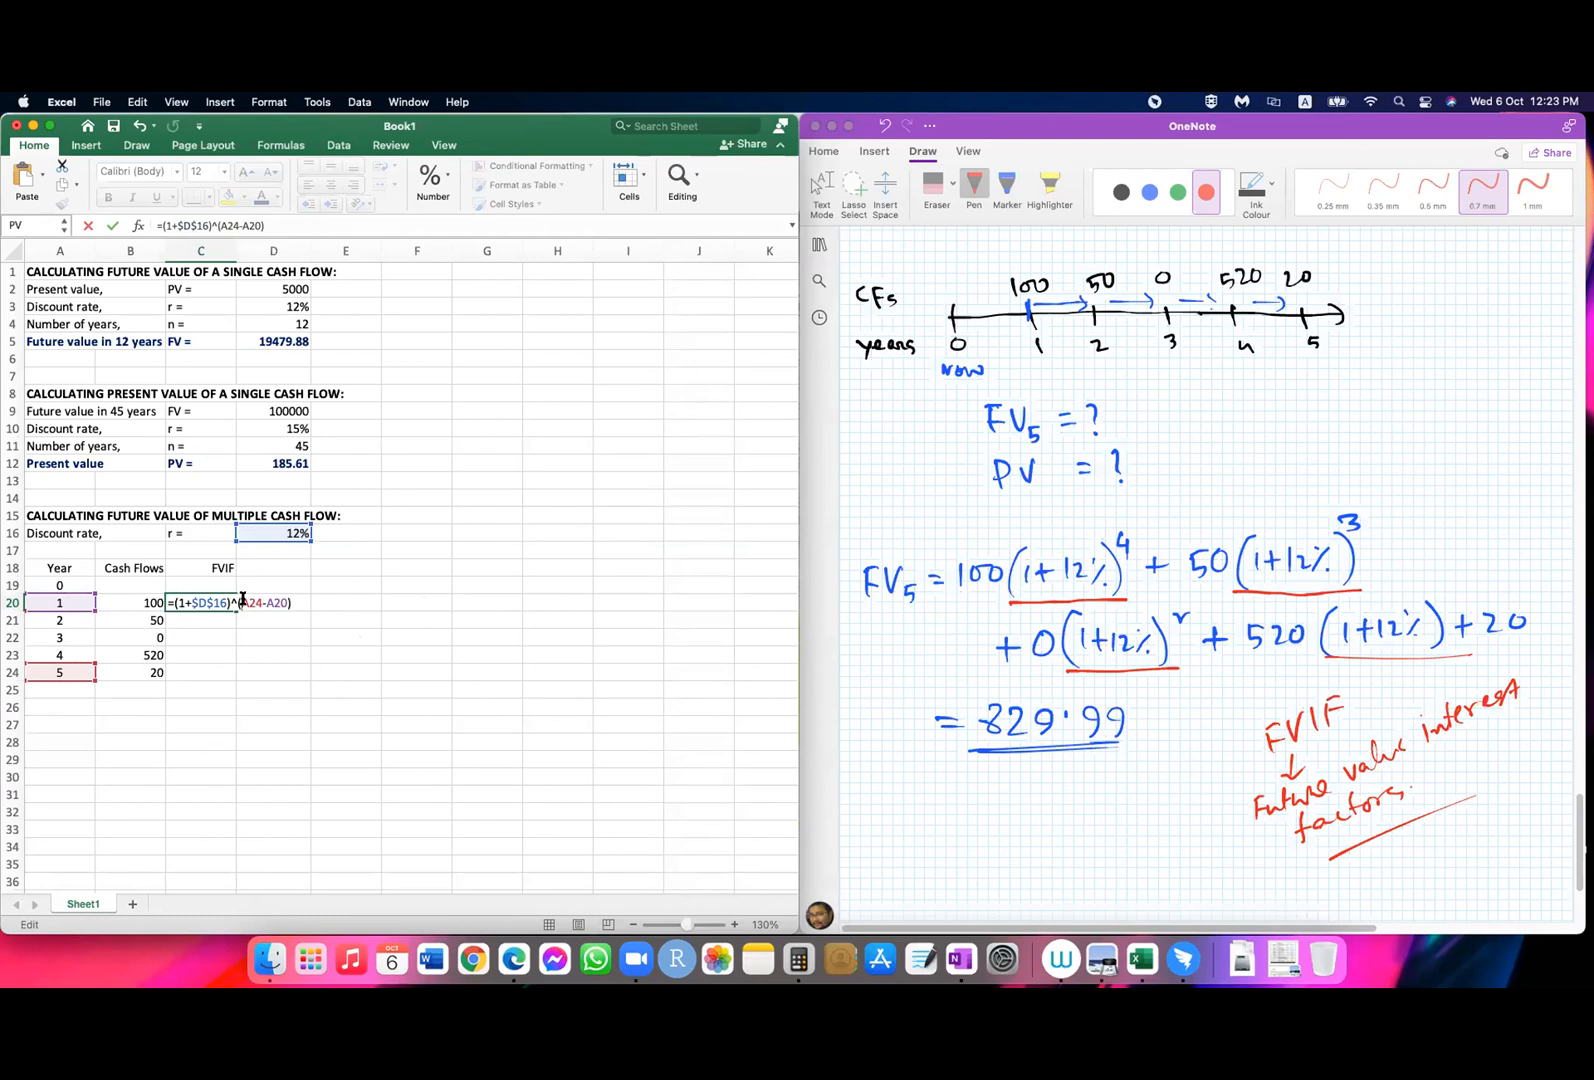
text($D$)
key(Return)
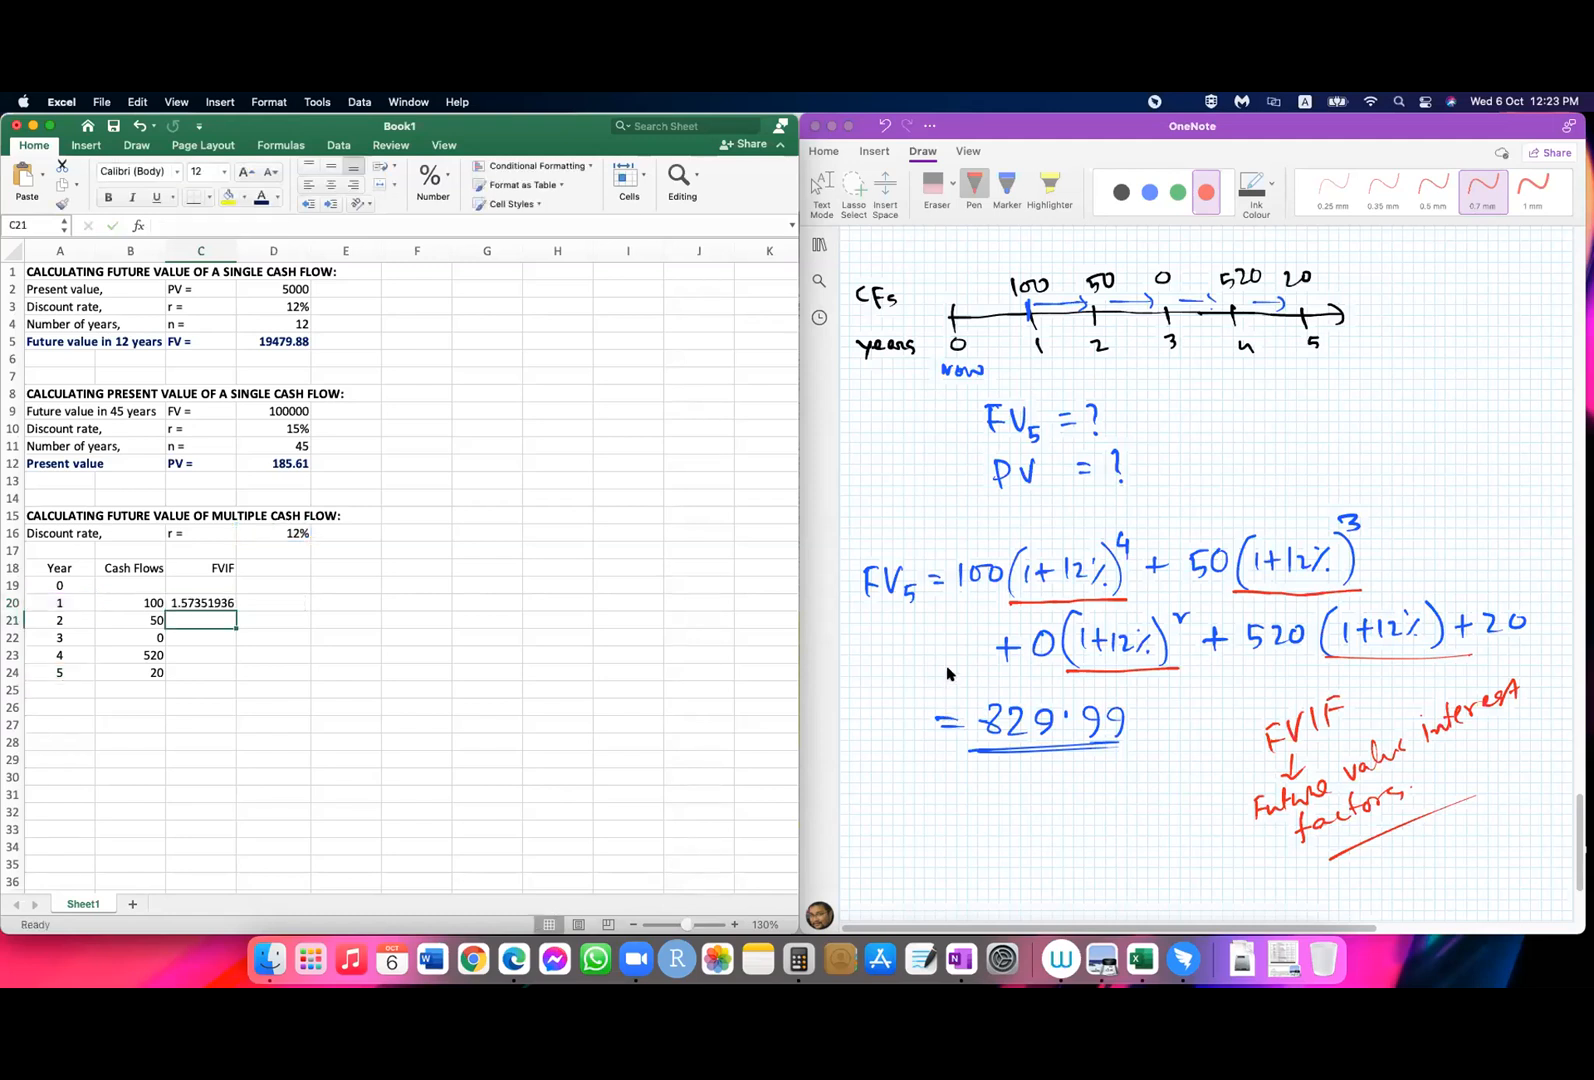
Step: Fill the FVIF formula from C20 down to C24
click(219, 598)
drag(236, 610, 231, 678)
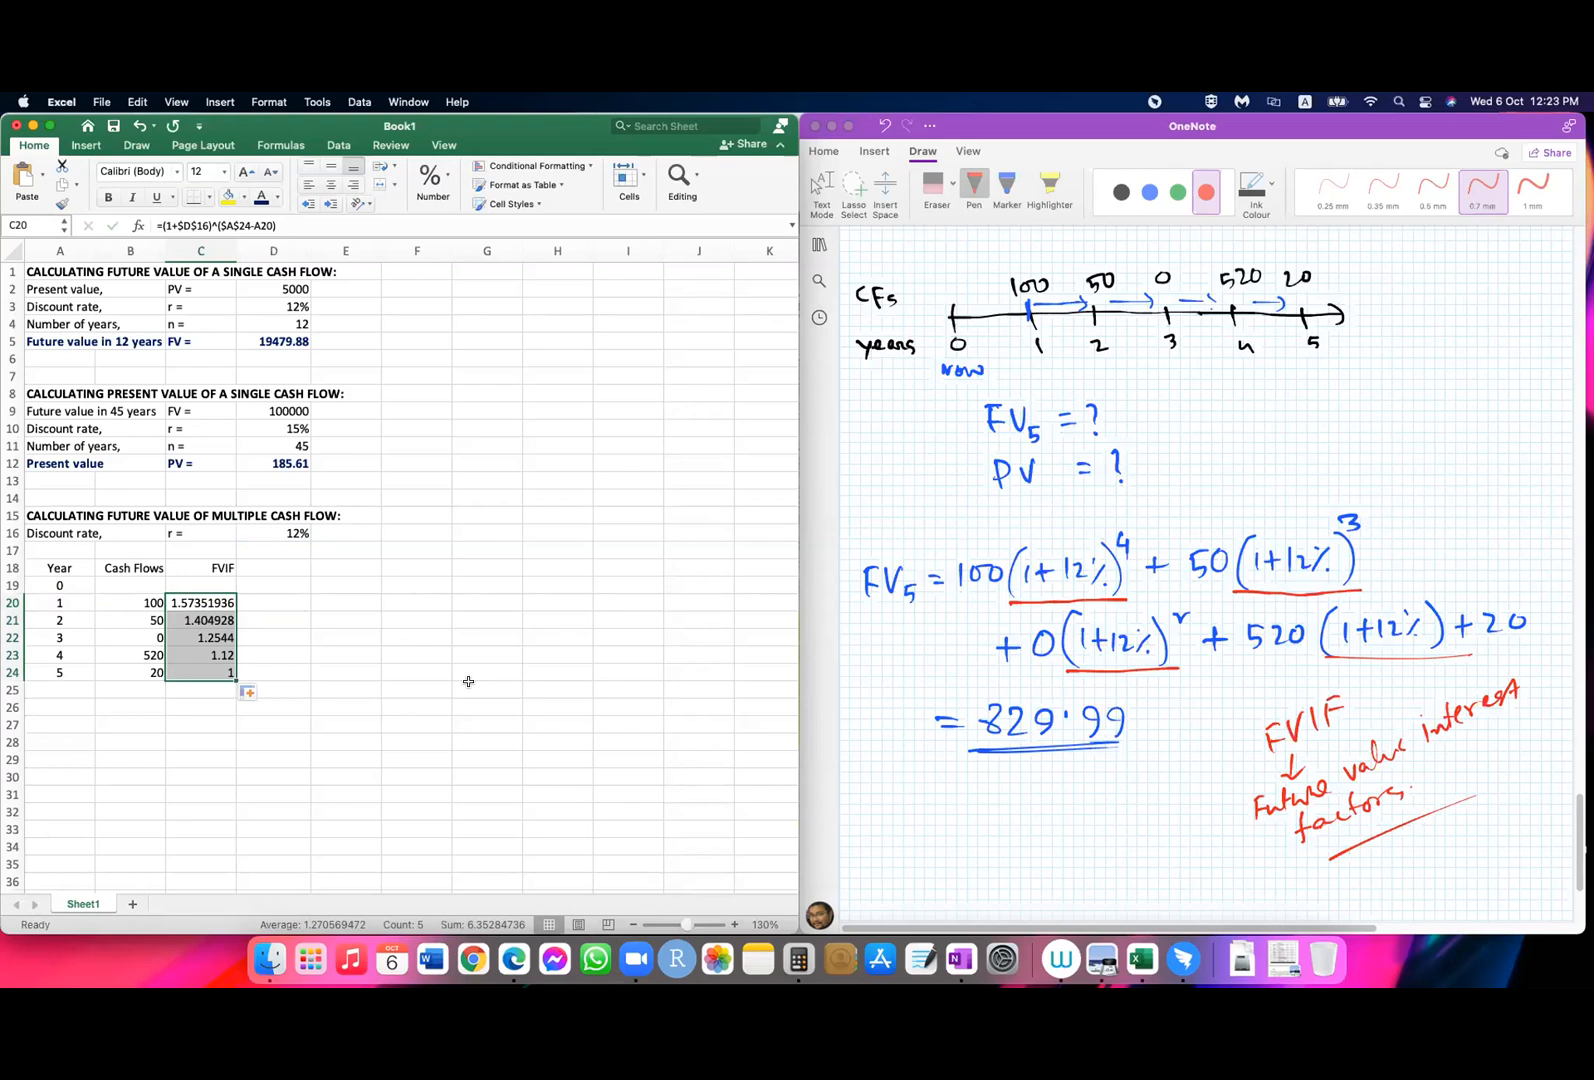
Step: Enter the column header "FV (CF)" in D18, beside the FVIF header
click(295, 604)
click(290, 564)
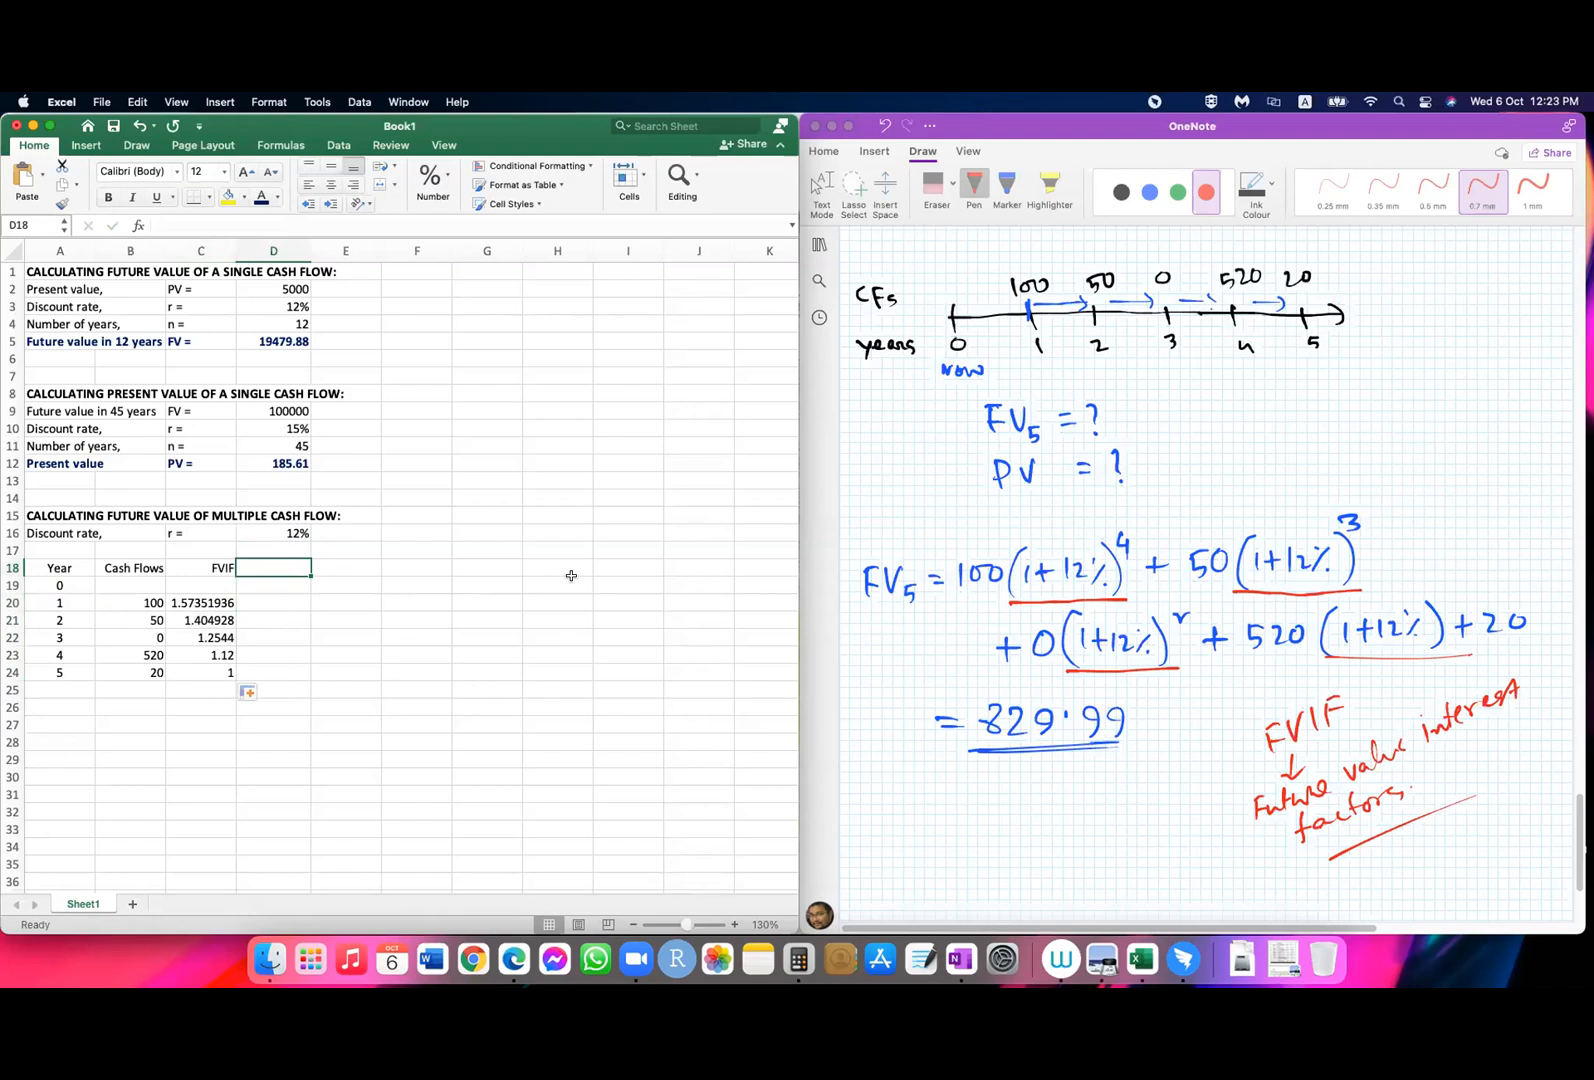
text(FV)
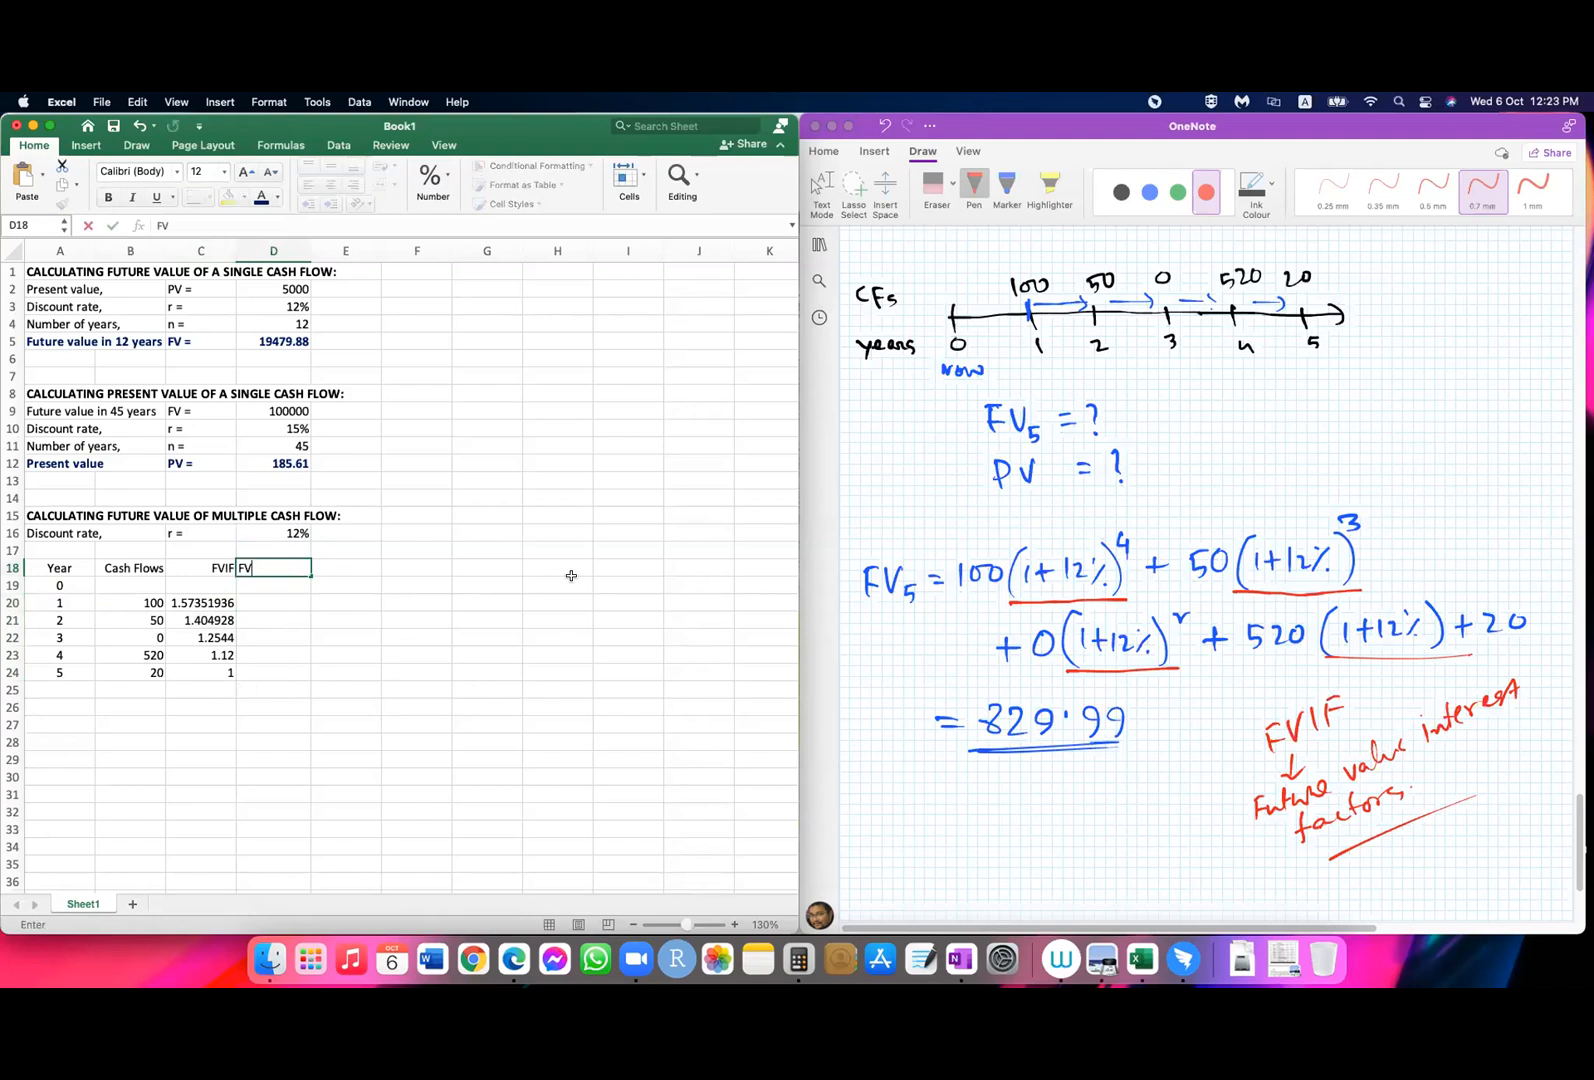
text( (CF))
key(Return)
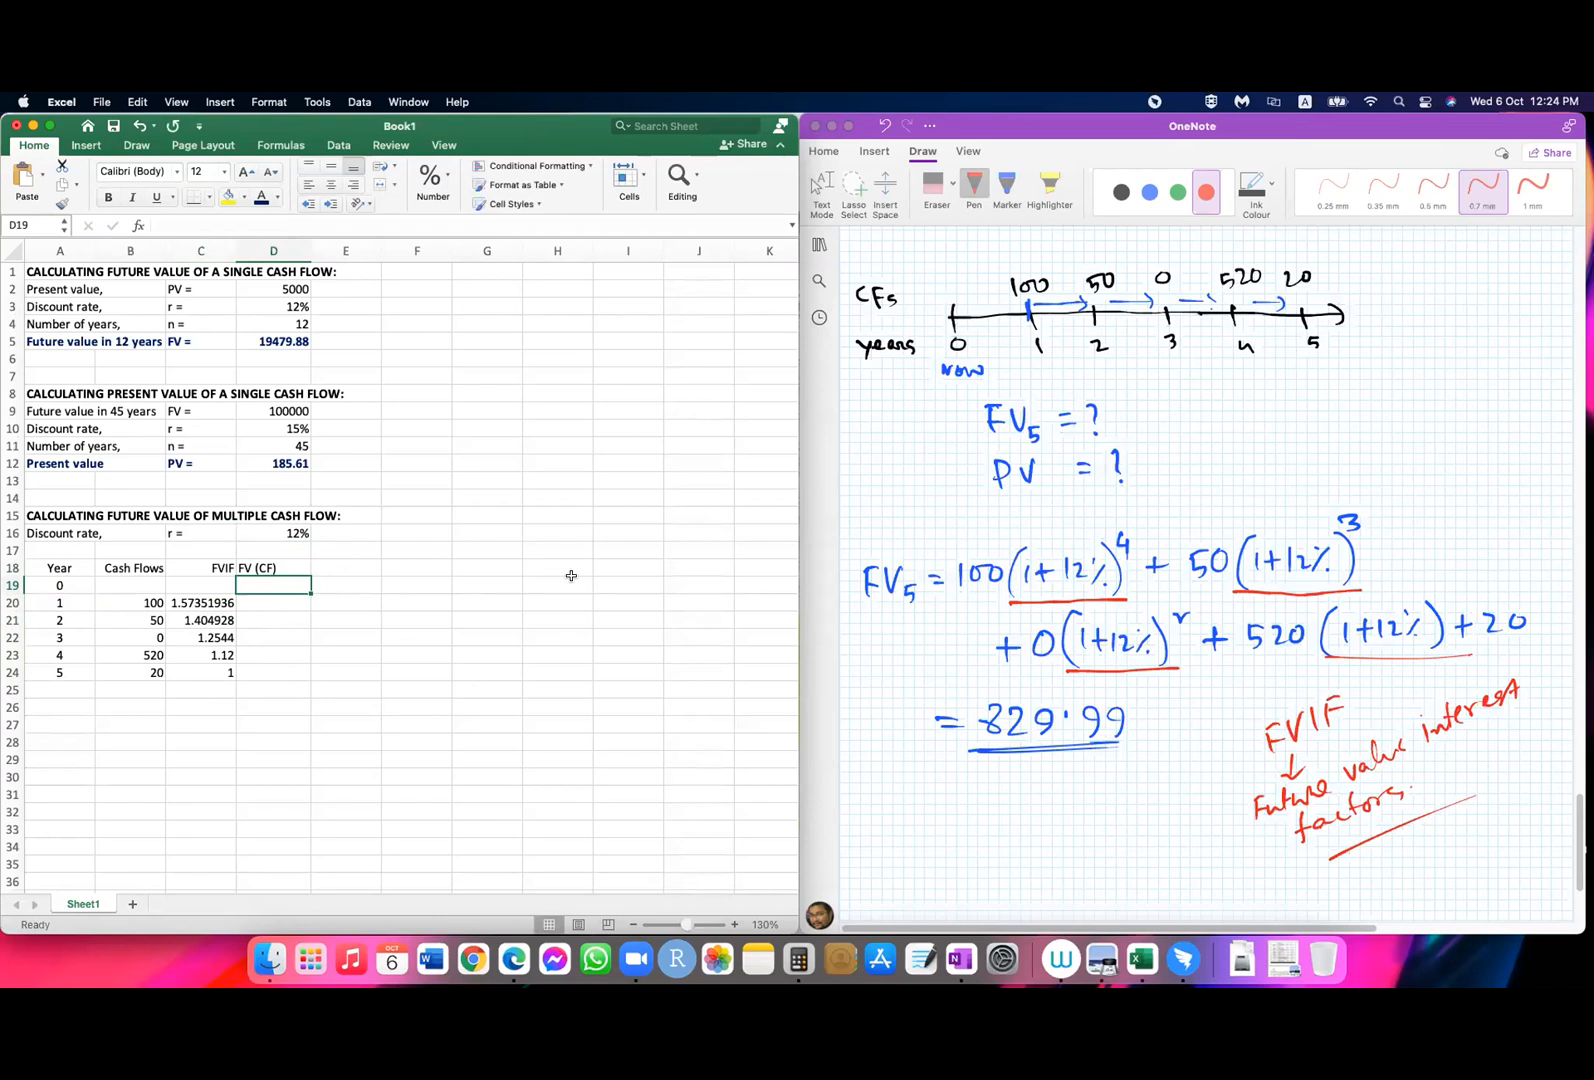
Step: Calculate the year 1 future value in D20 with =B20*C20 and fill the formula down to D24
click(259, 602)
text(=)
click(155, 600)
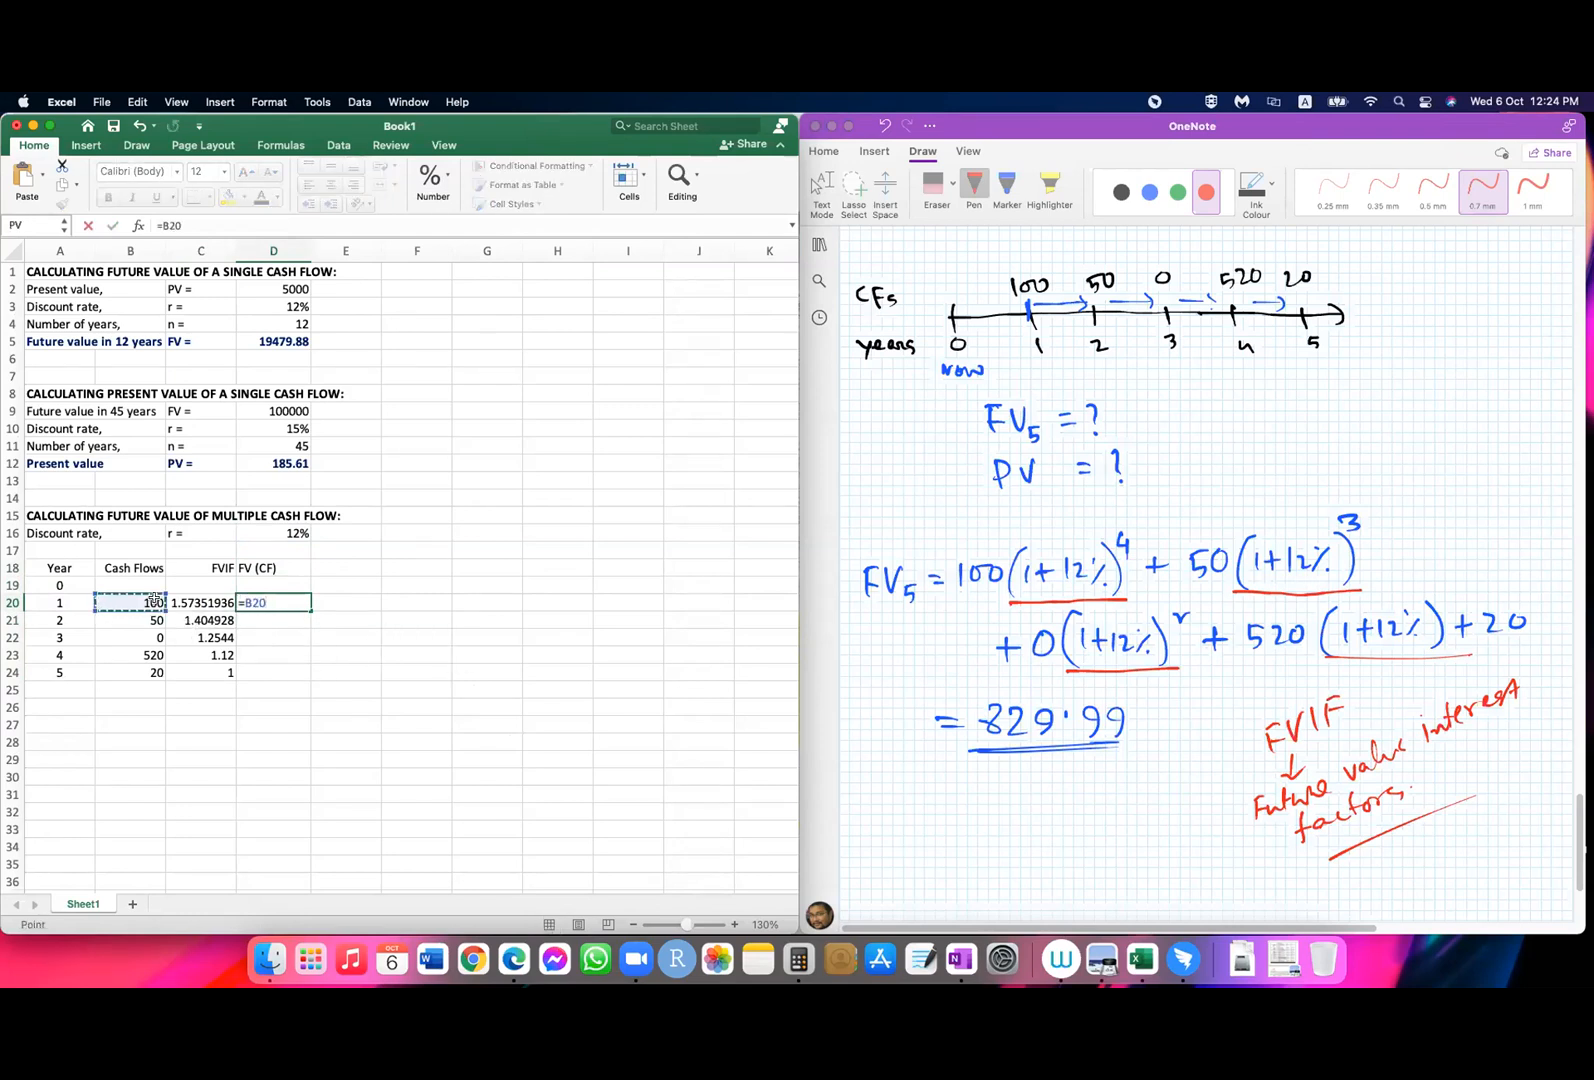
text(*)
click(181, 601)
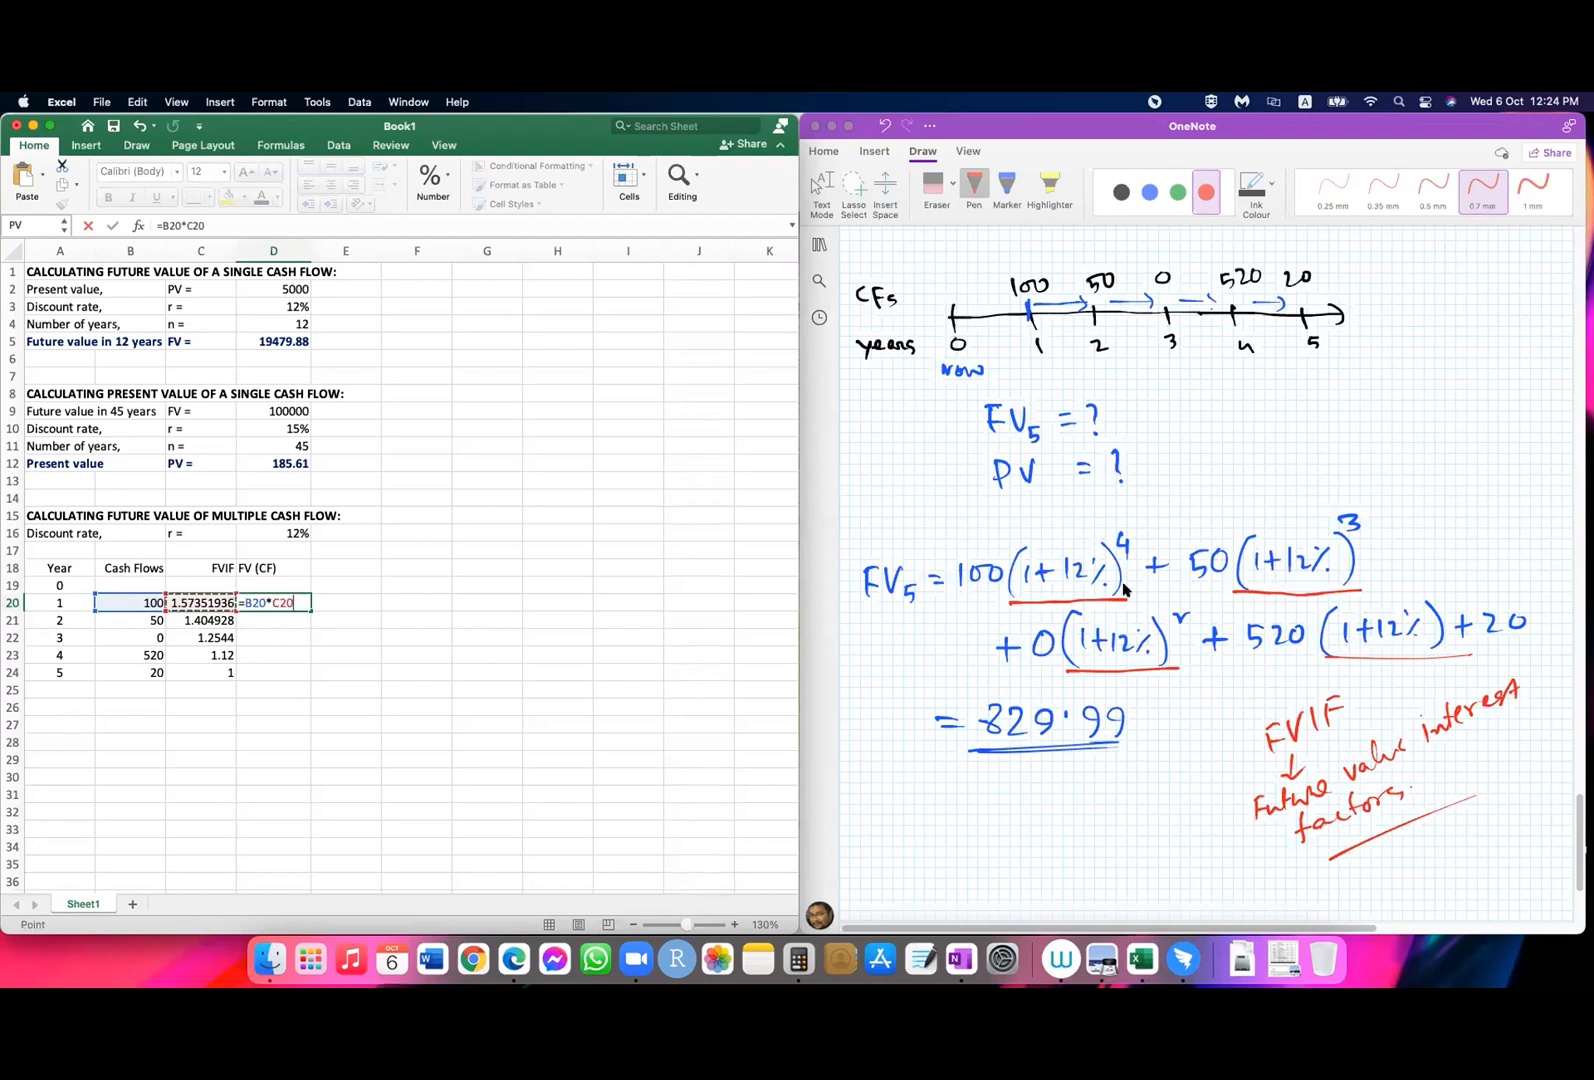
key(Return)
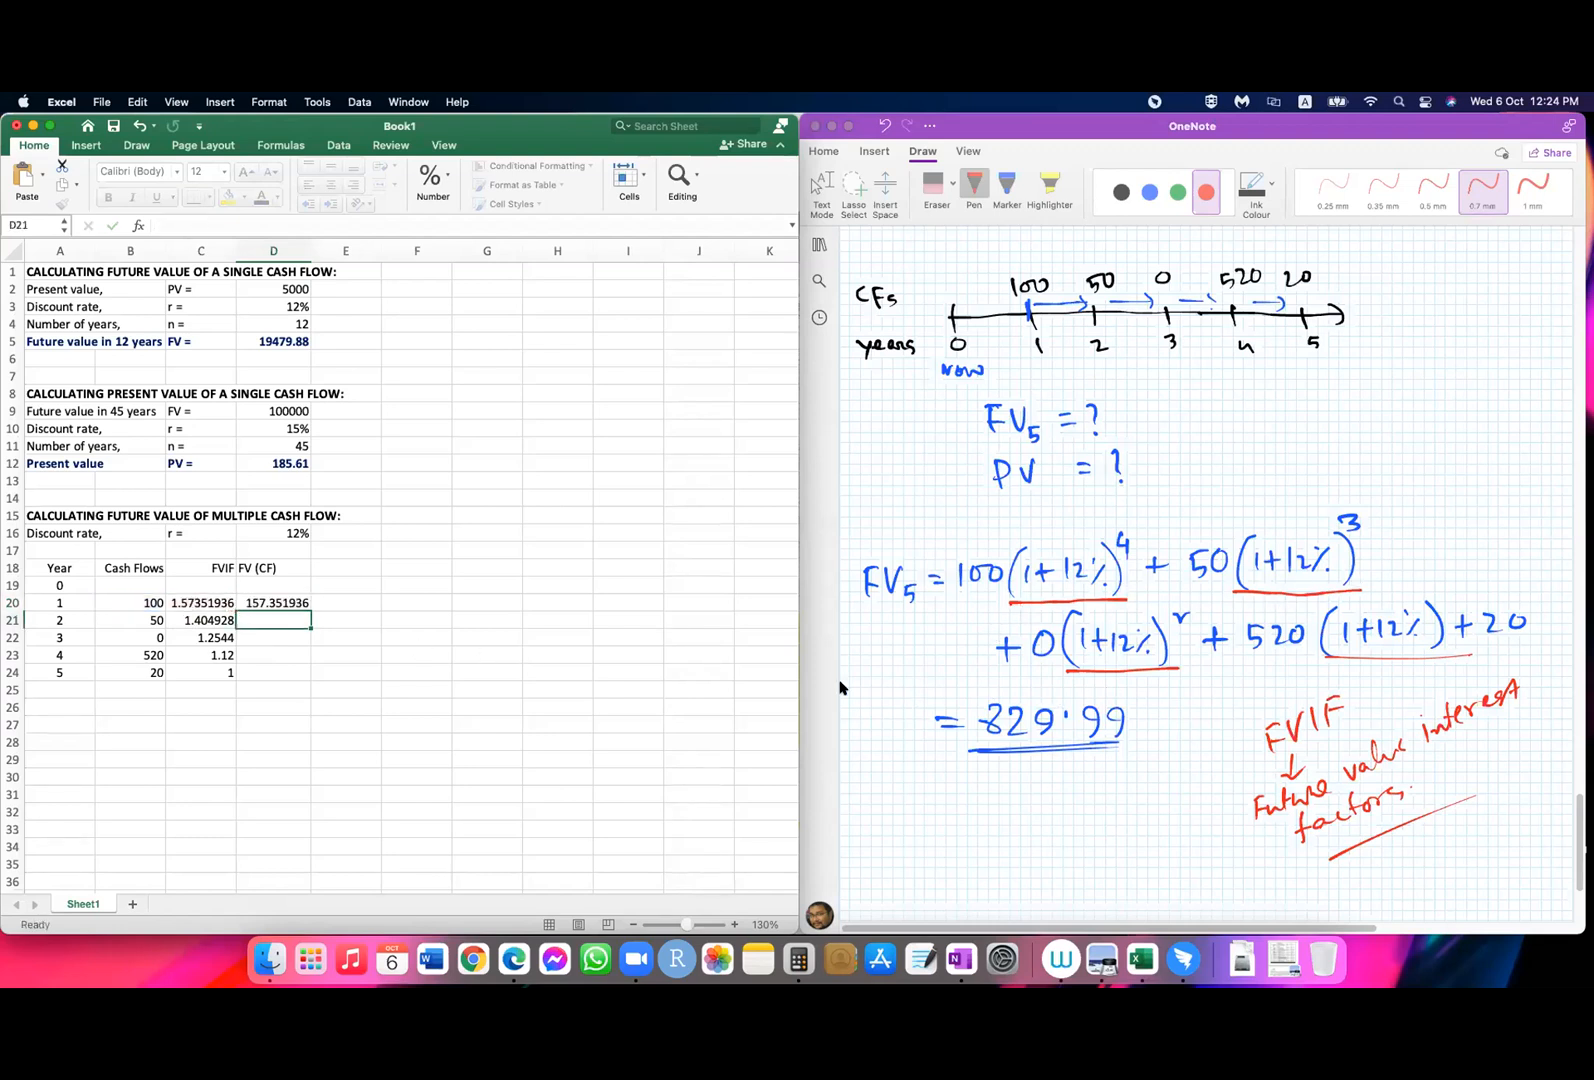
drag(312, 616, 305, 677)
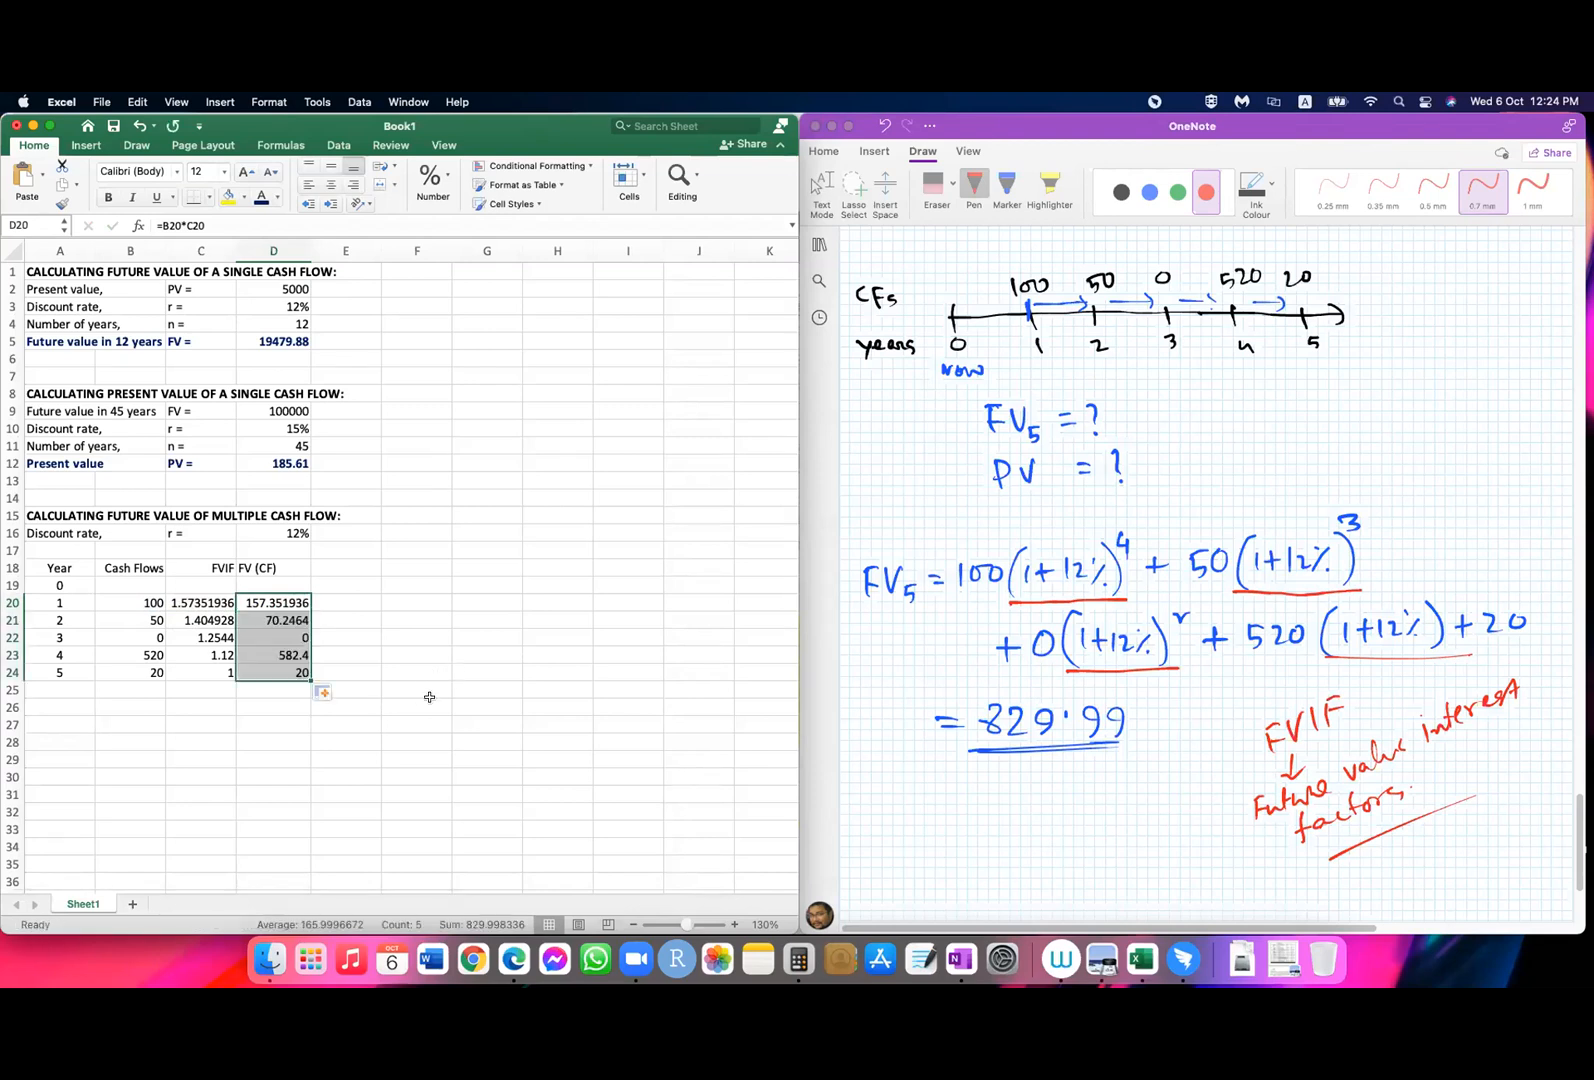
Step: Right-align the "FV (CF)" header in D18
click(290, 567)
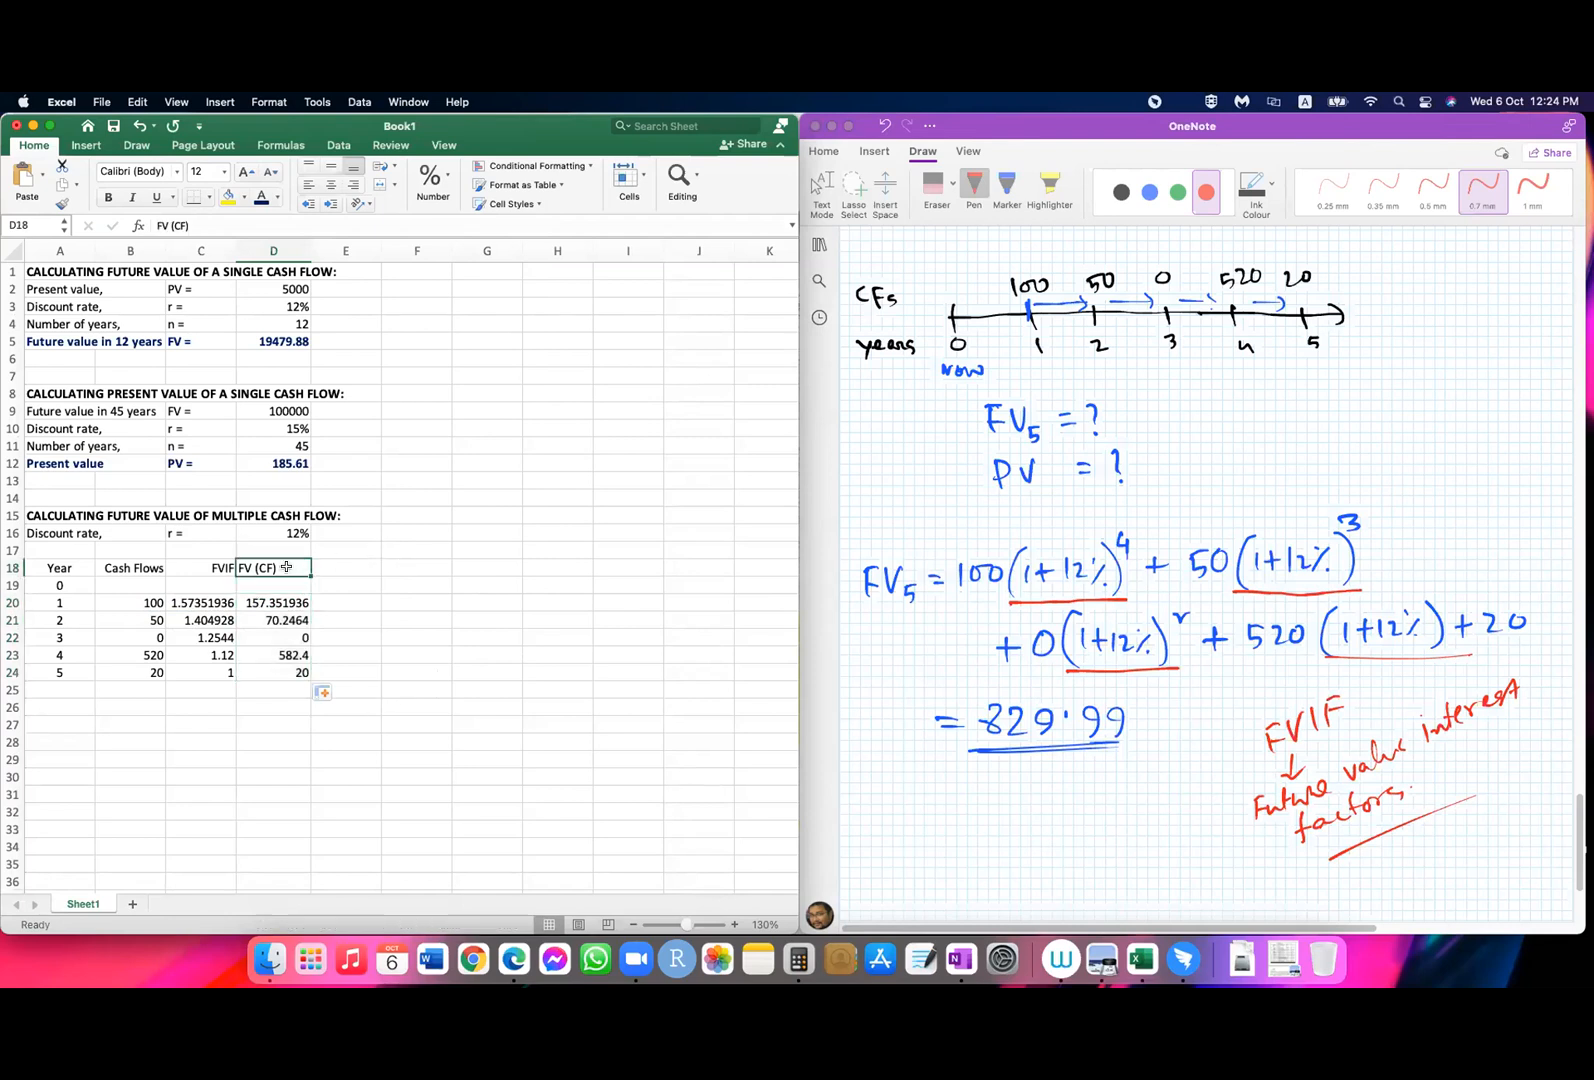
click(353, 185)
click(257, 693)
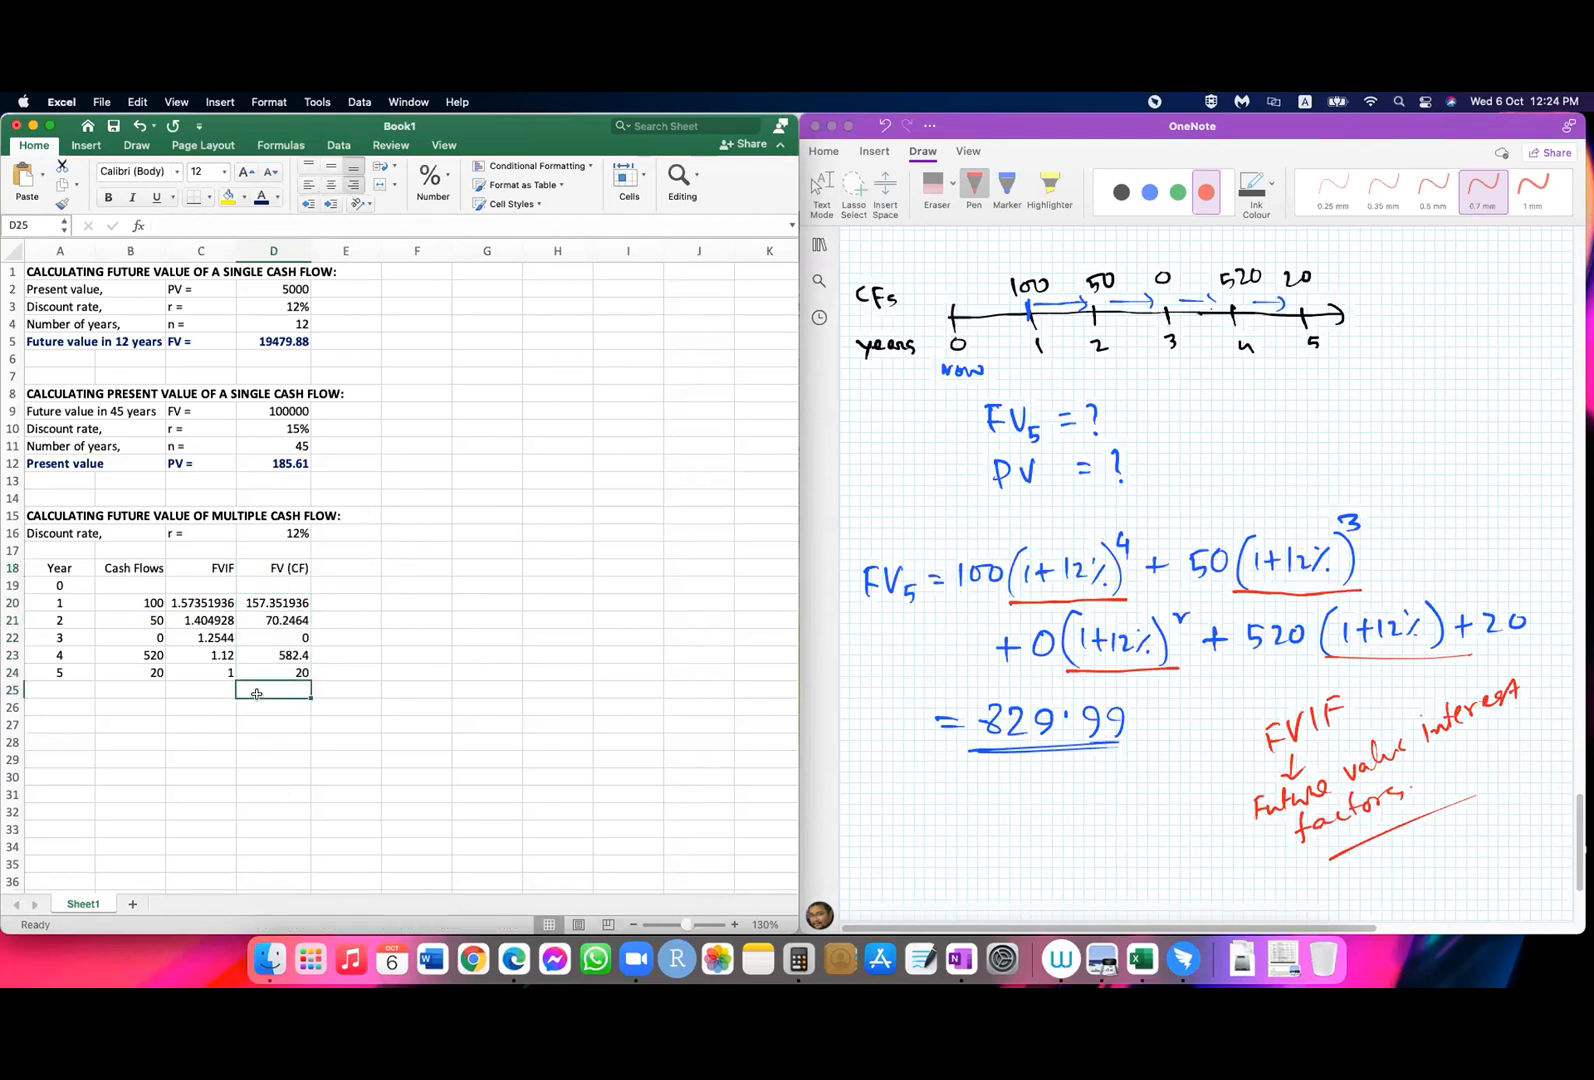
Step: Label the total row below the cash flows "Future value" in B25
click(112, 690)
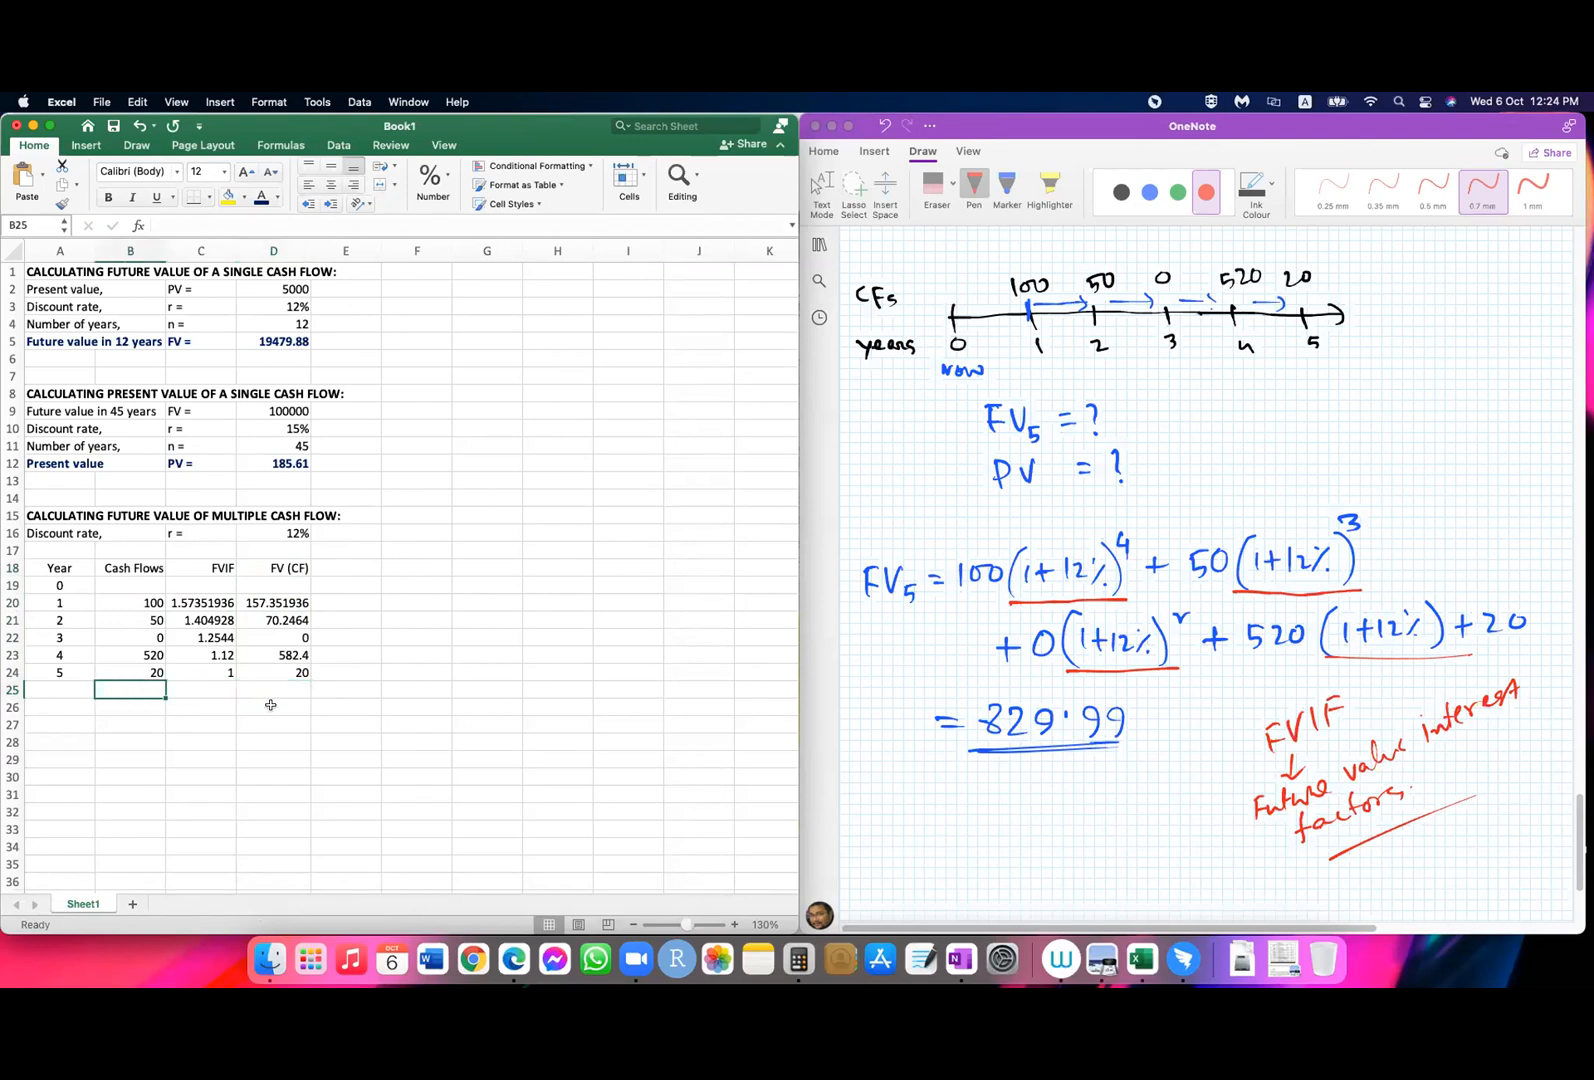
text(F)
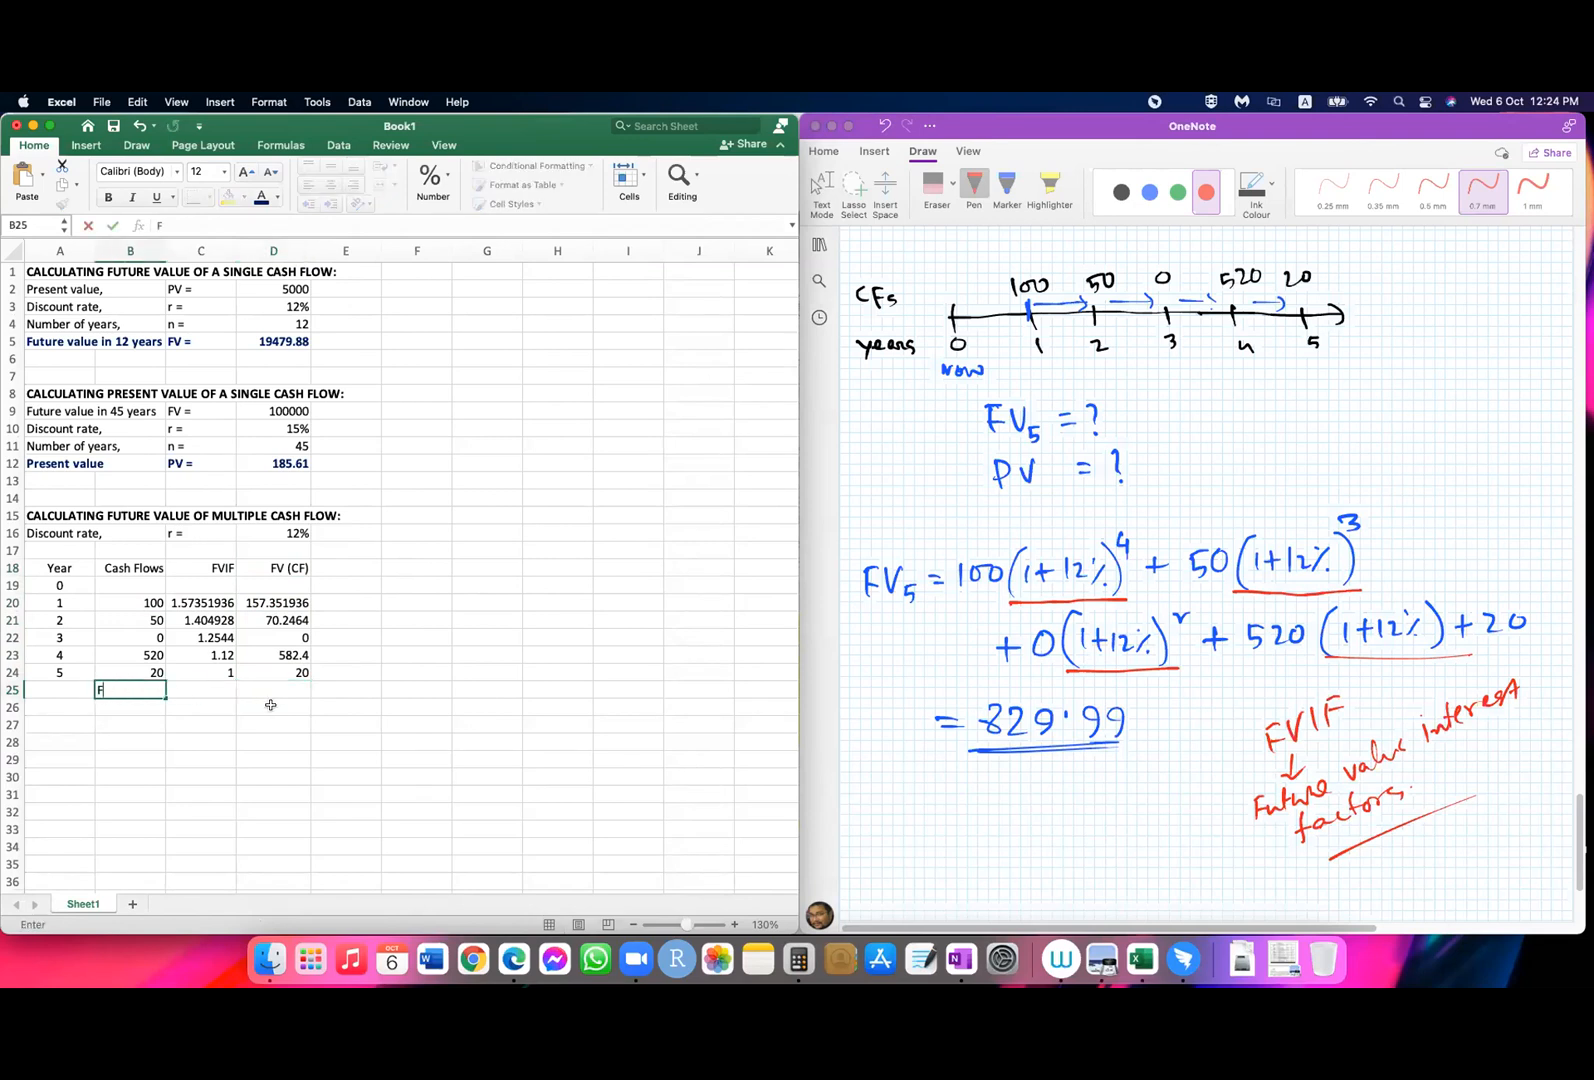
text(ture)
key(BackSpace)
key(BackSpace)
key(BackSpace)
key(BackSpace)
text(uture value)
key(Tab)
key(Tab)
key(Tab)
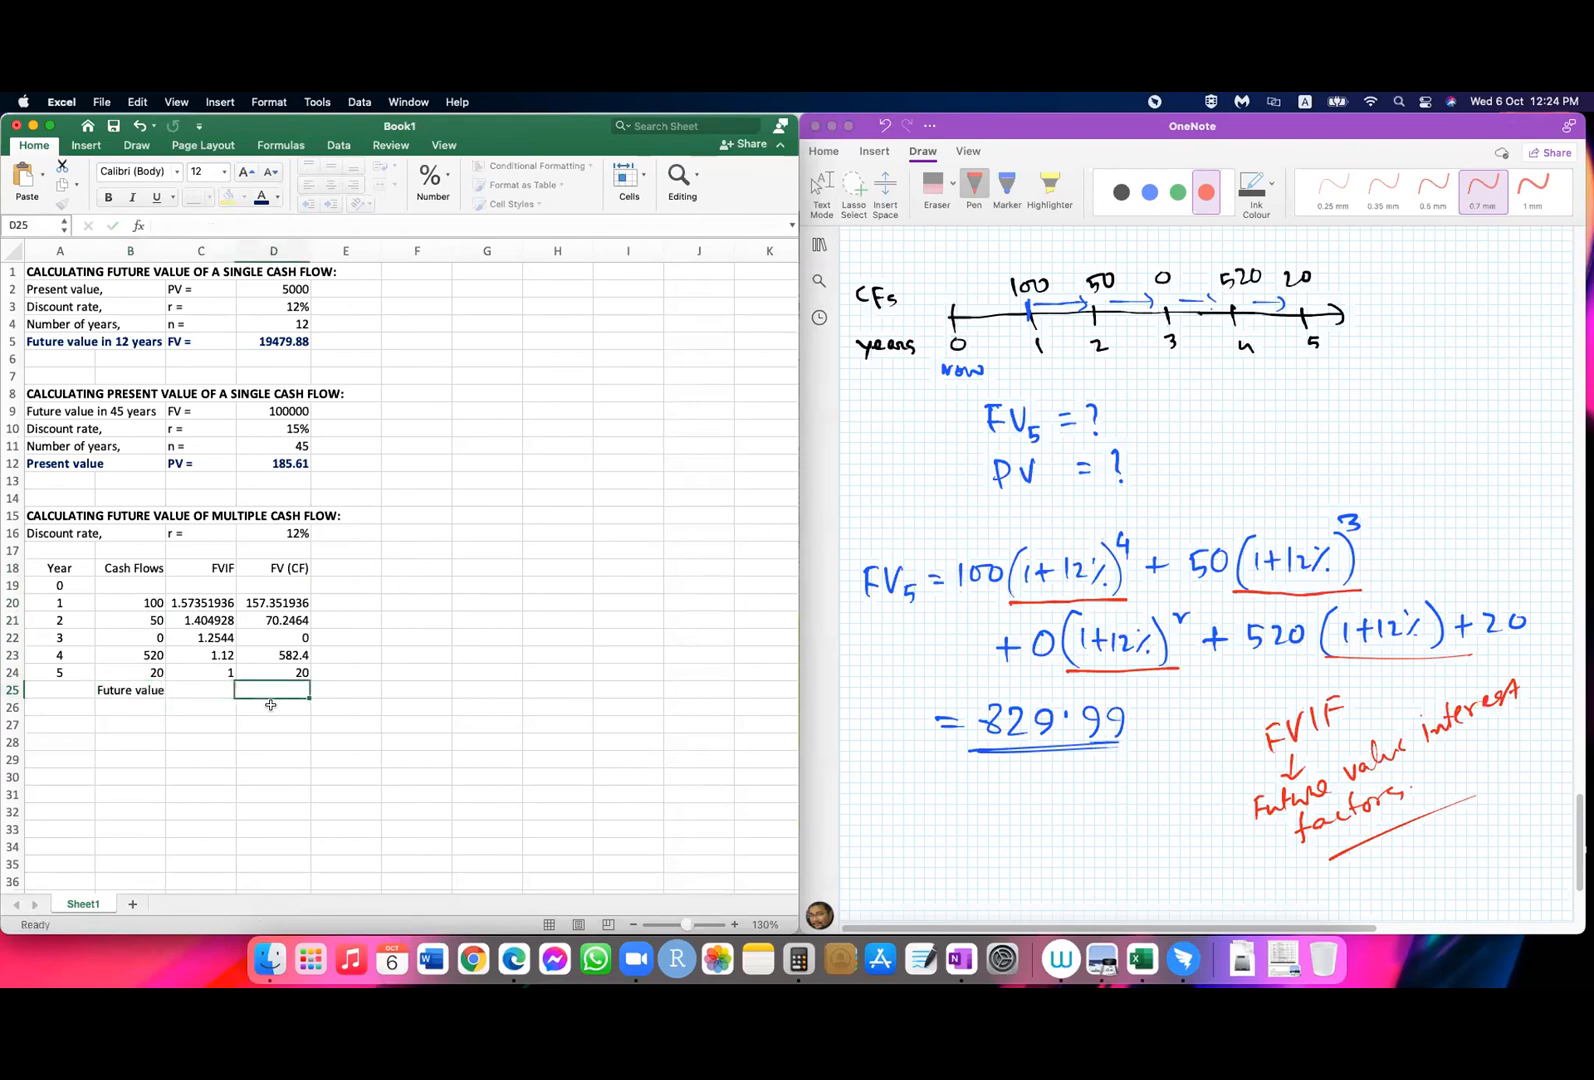
Step: Total the future values of the cash flows in D25 with =SUM(D20:D24)
key(Left)
text(=)
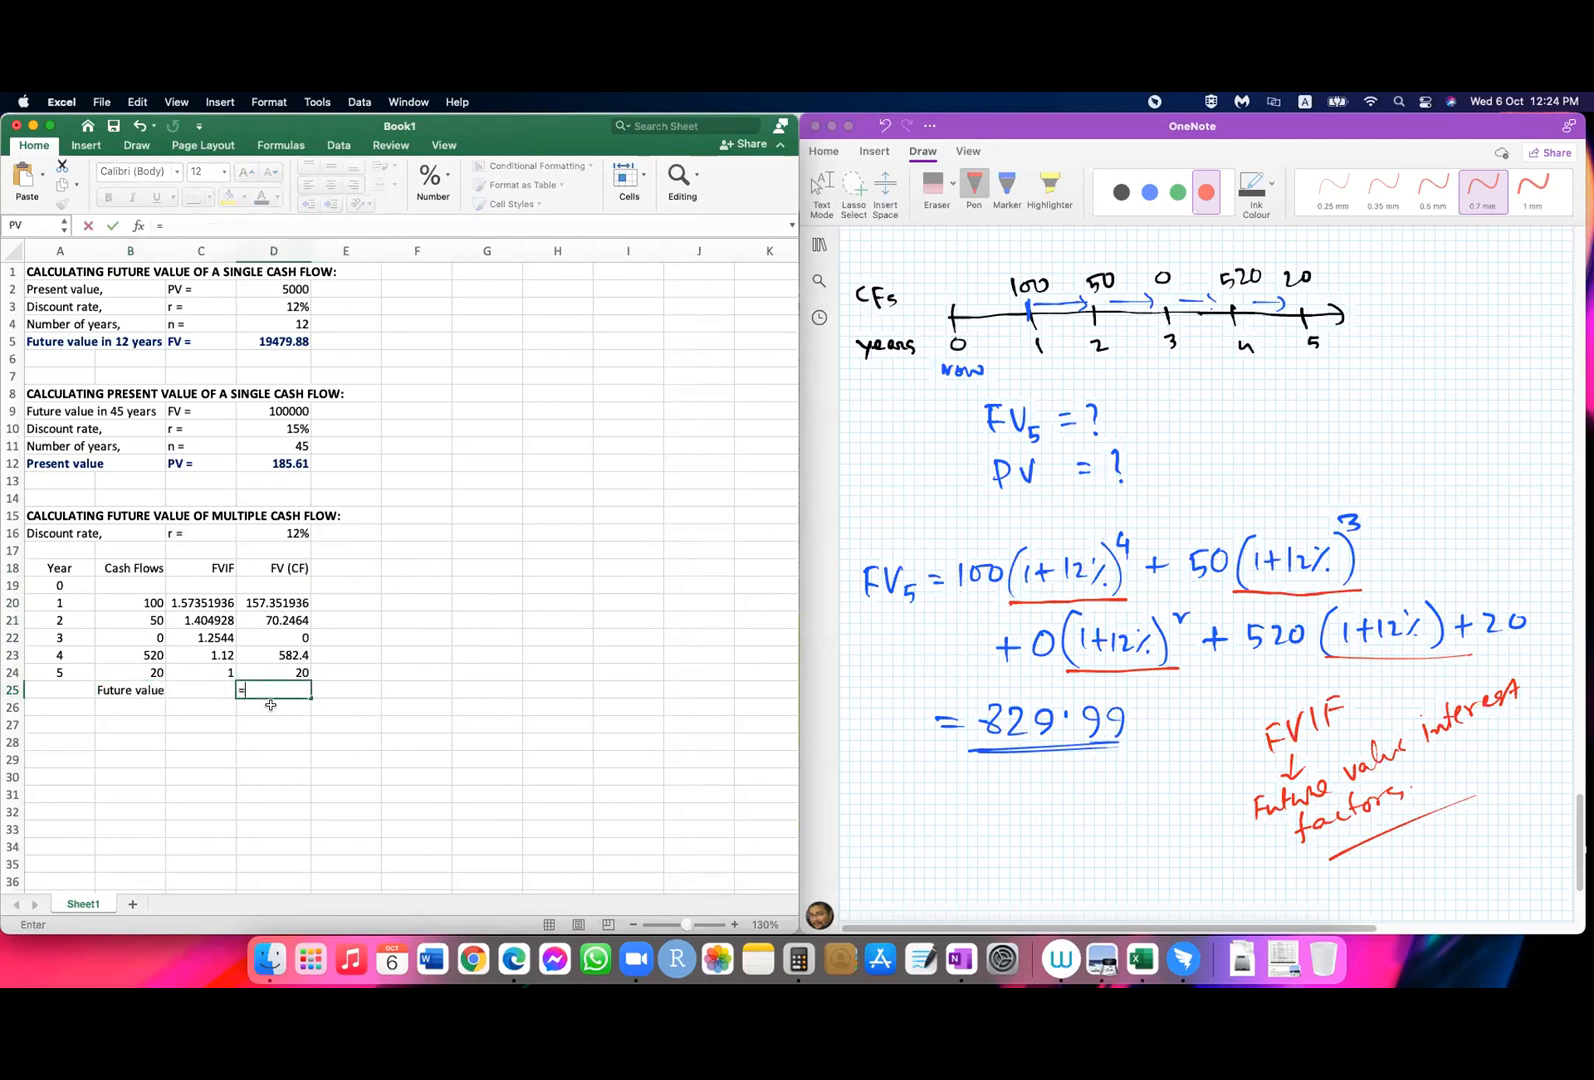
text(sum()
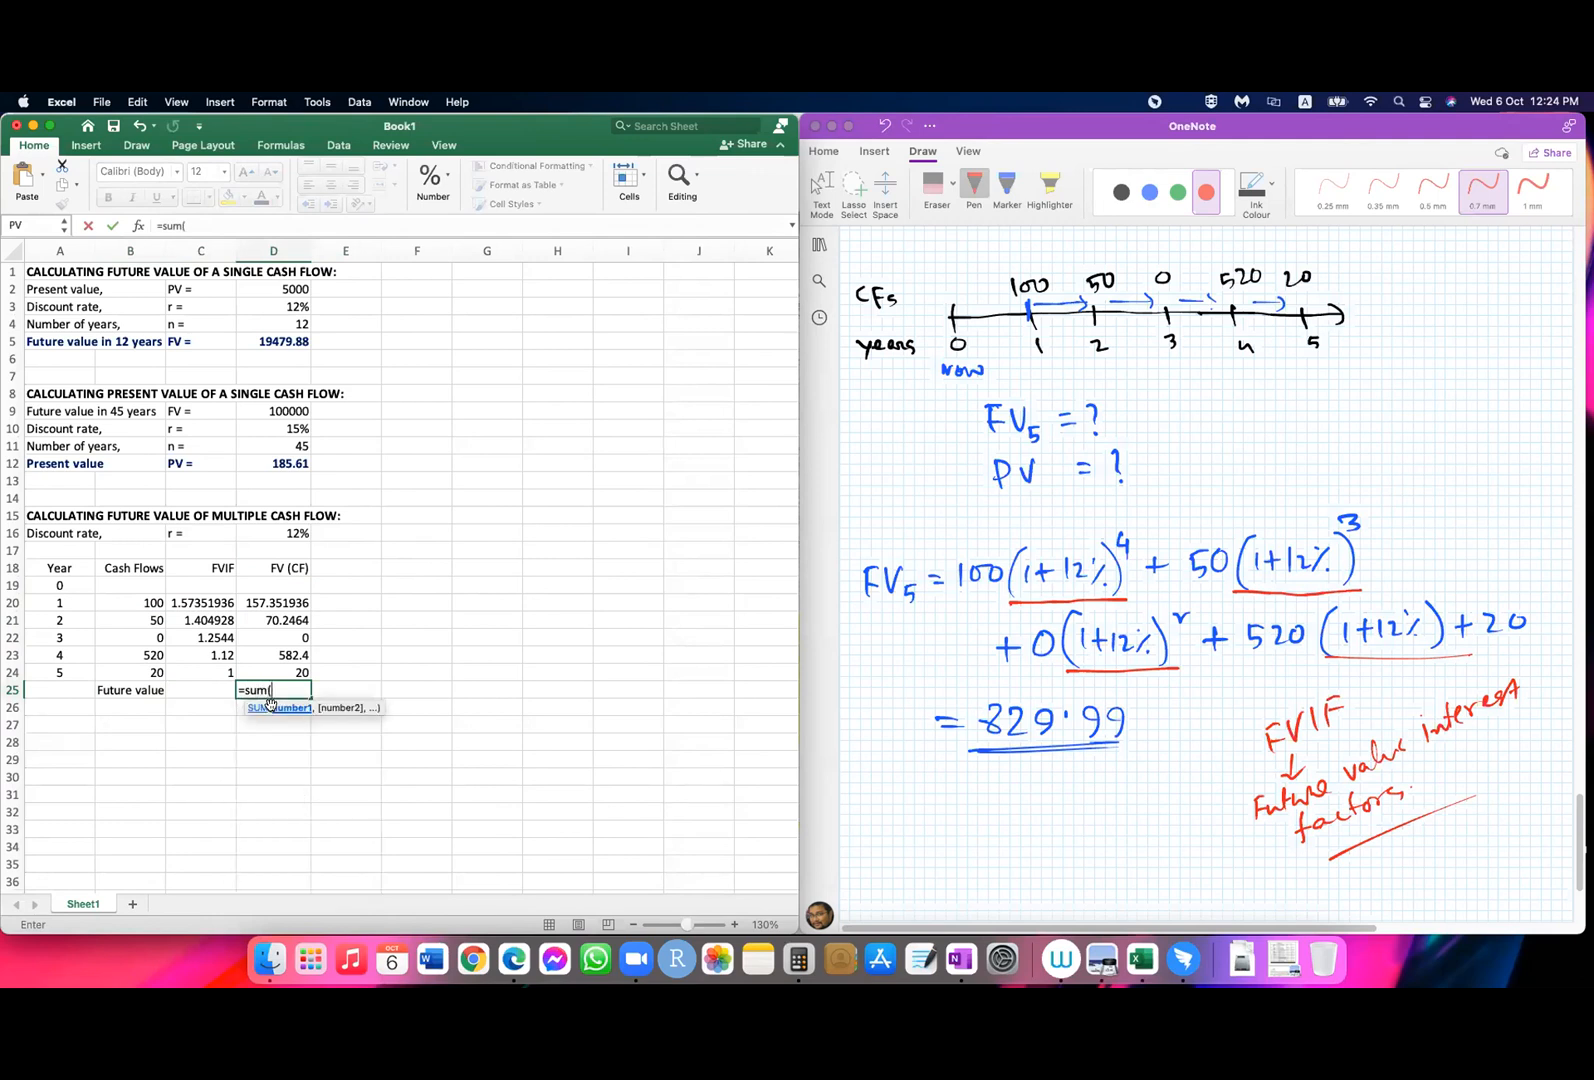
click(290, 606)
drag(290, 610, 295, 671)
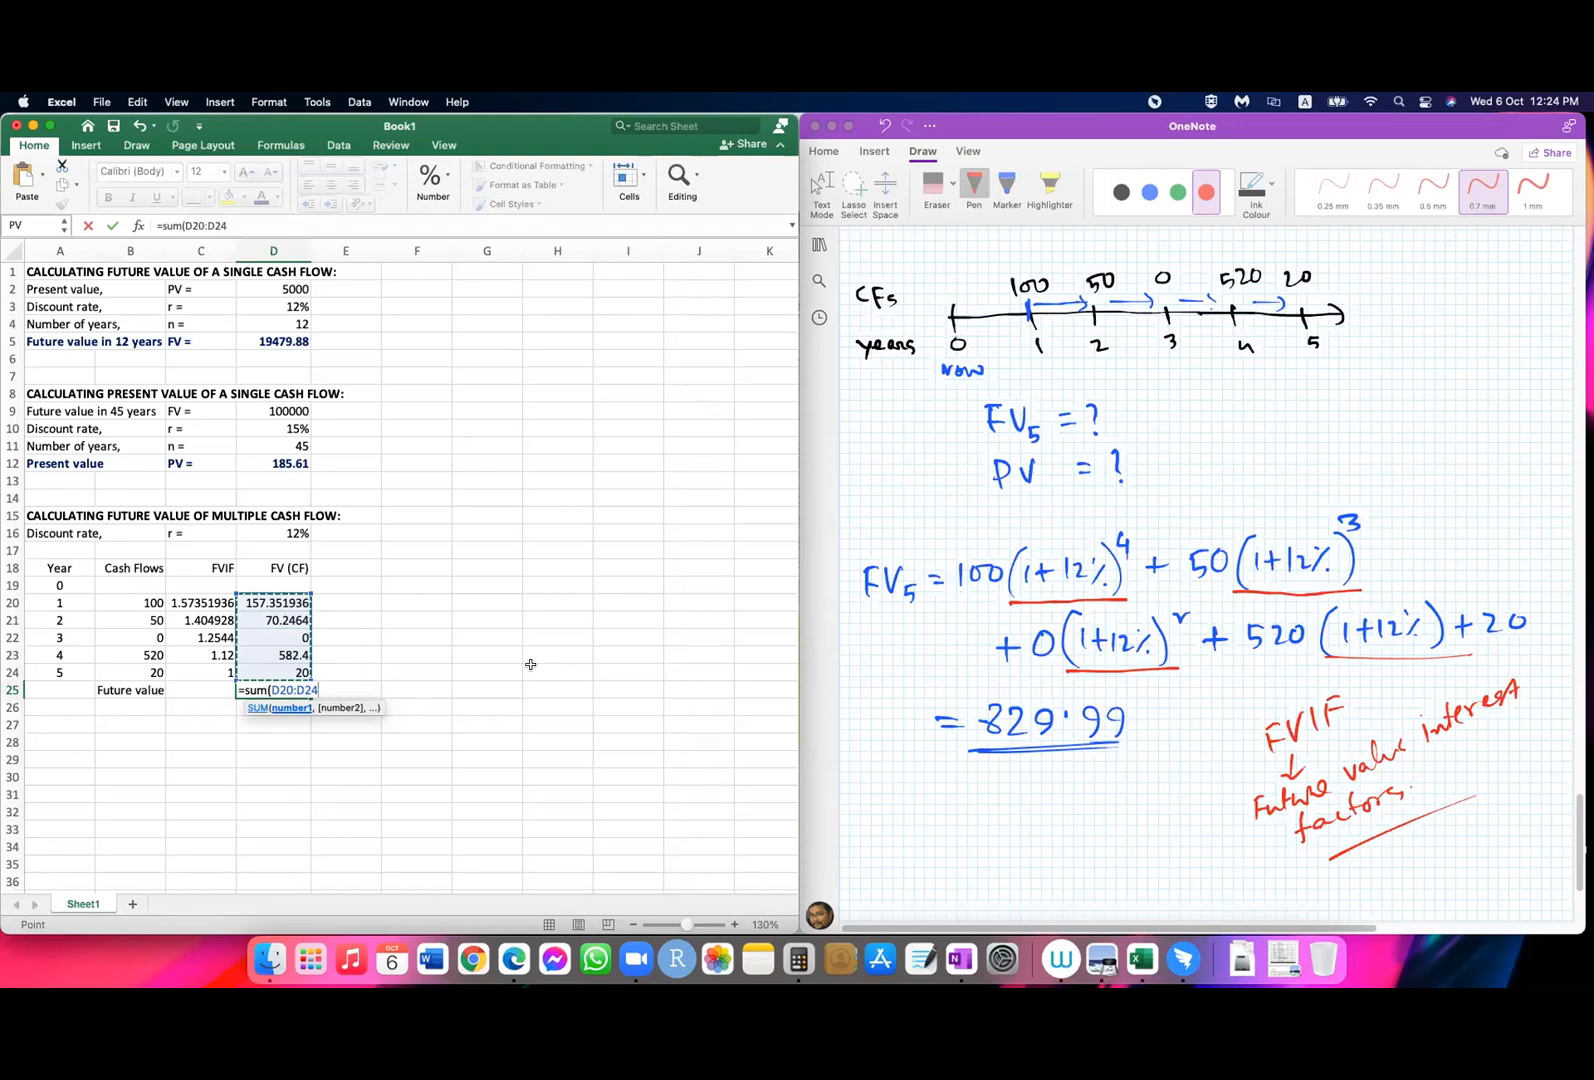
text())
key(Return)
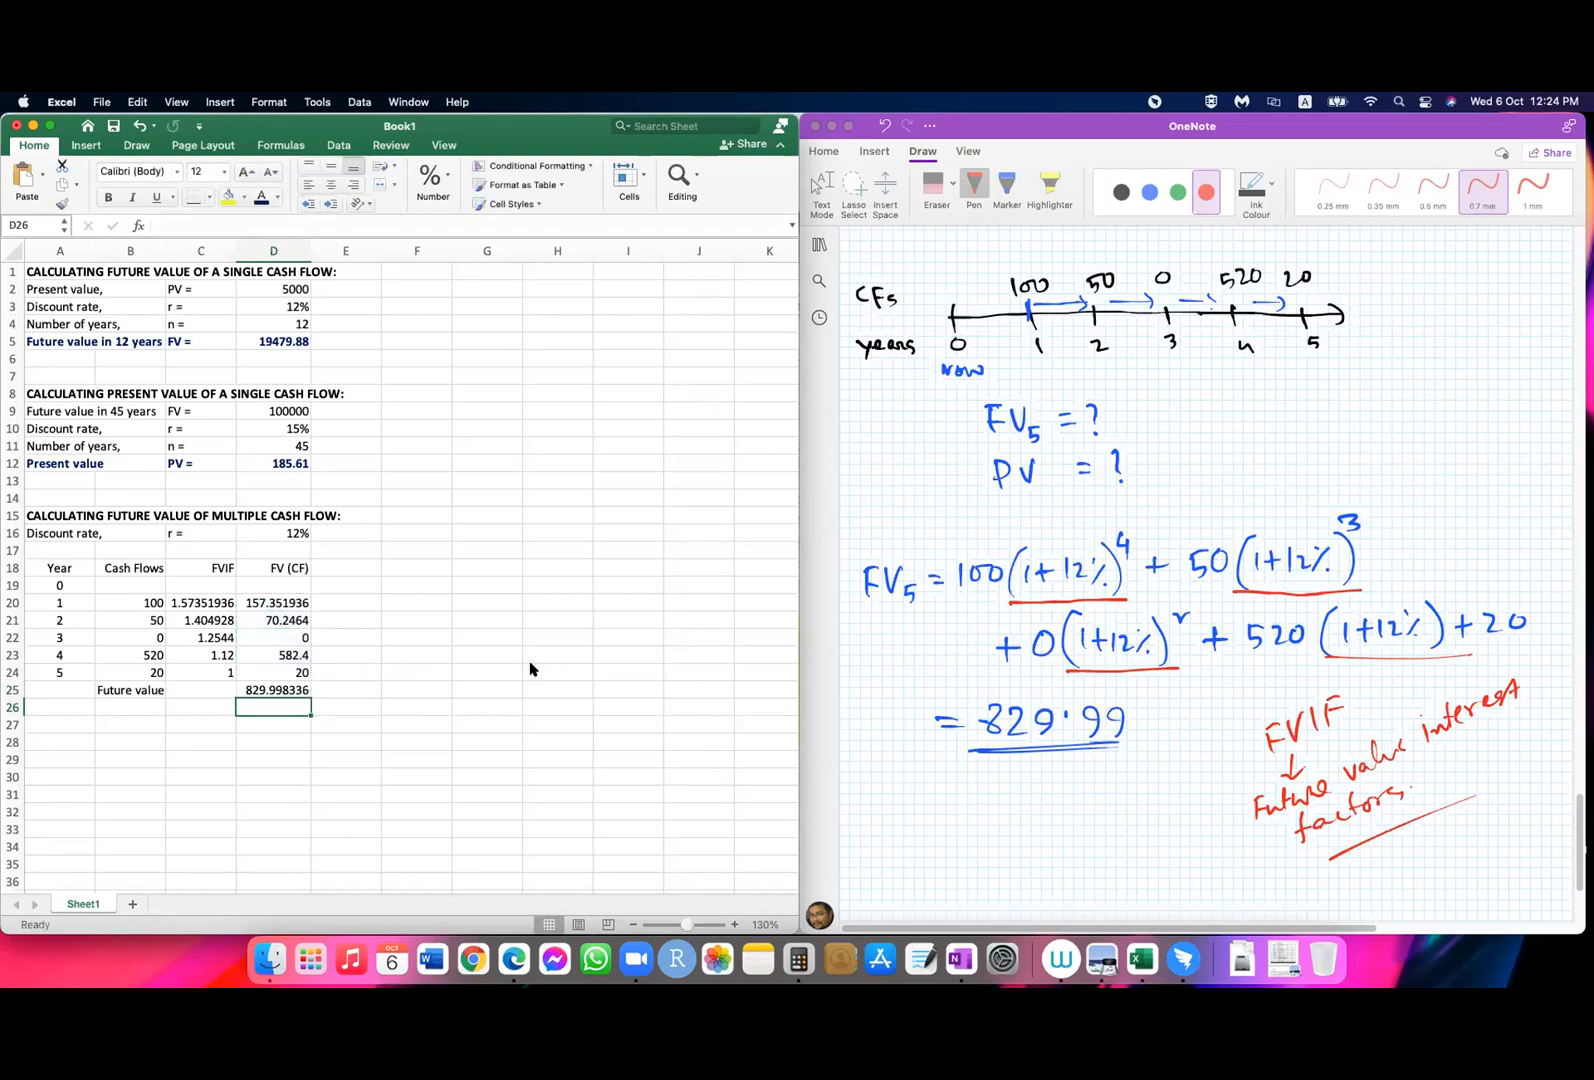
Step: Reduce the future value total in D25 to two decimal places
click(281, 690)
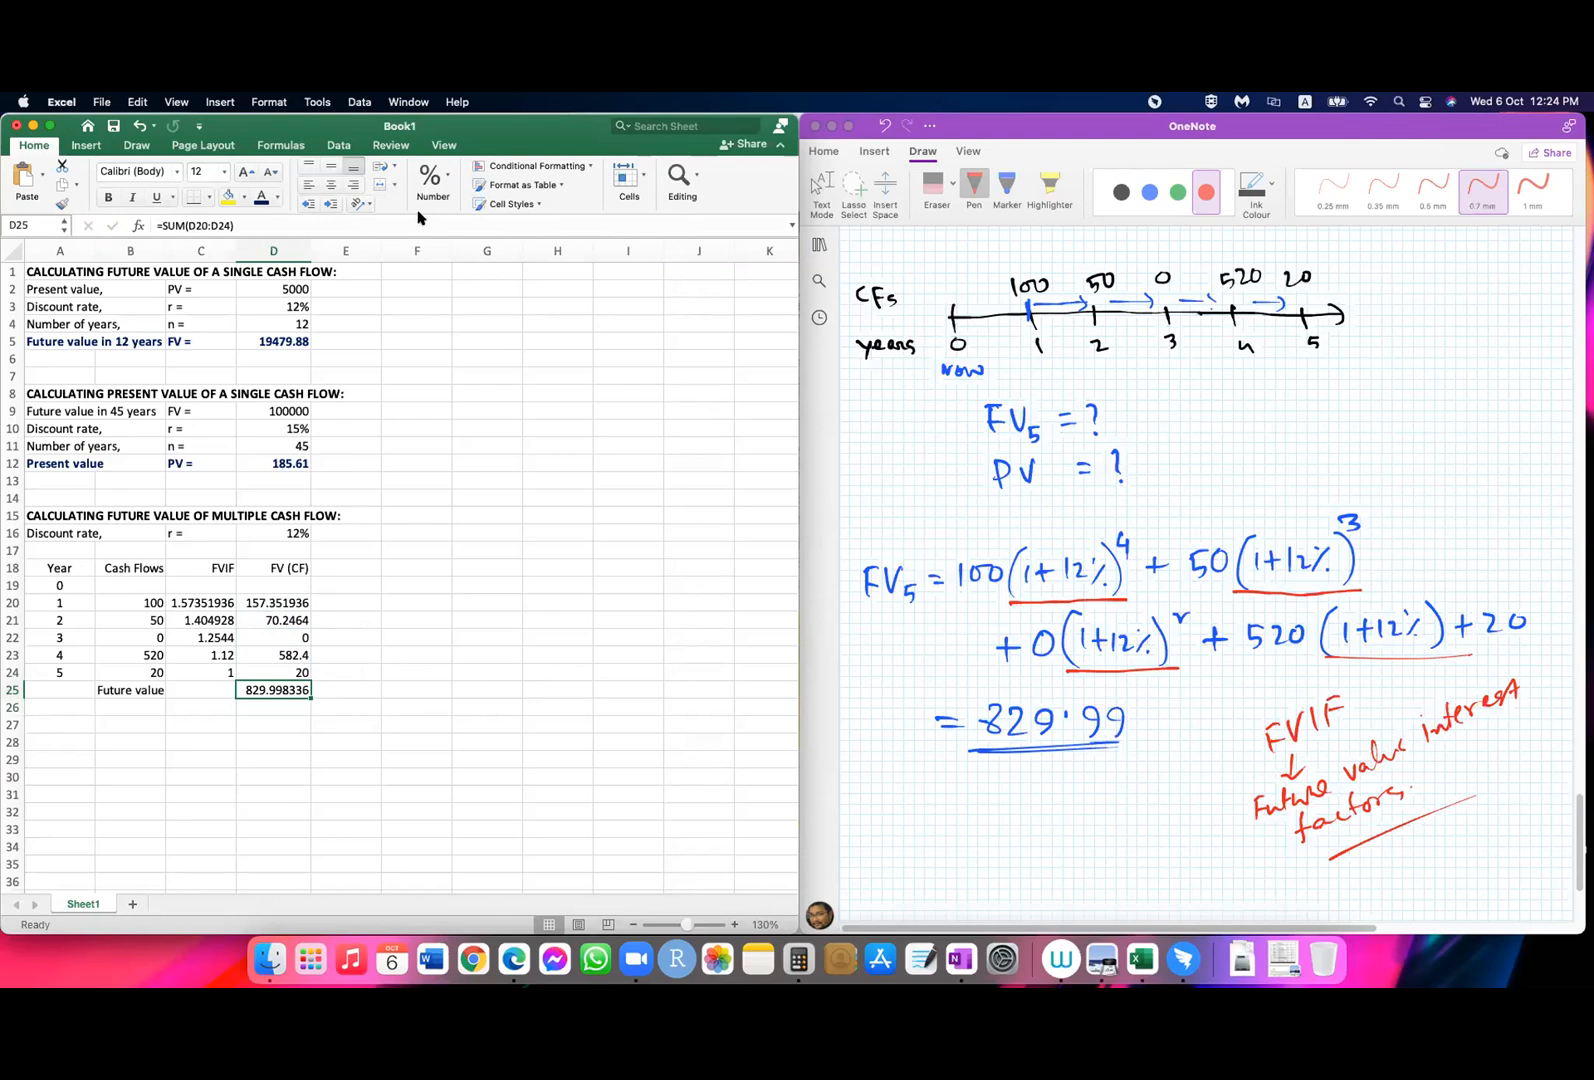
click(443, 185)
click(487, 257)
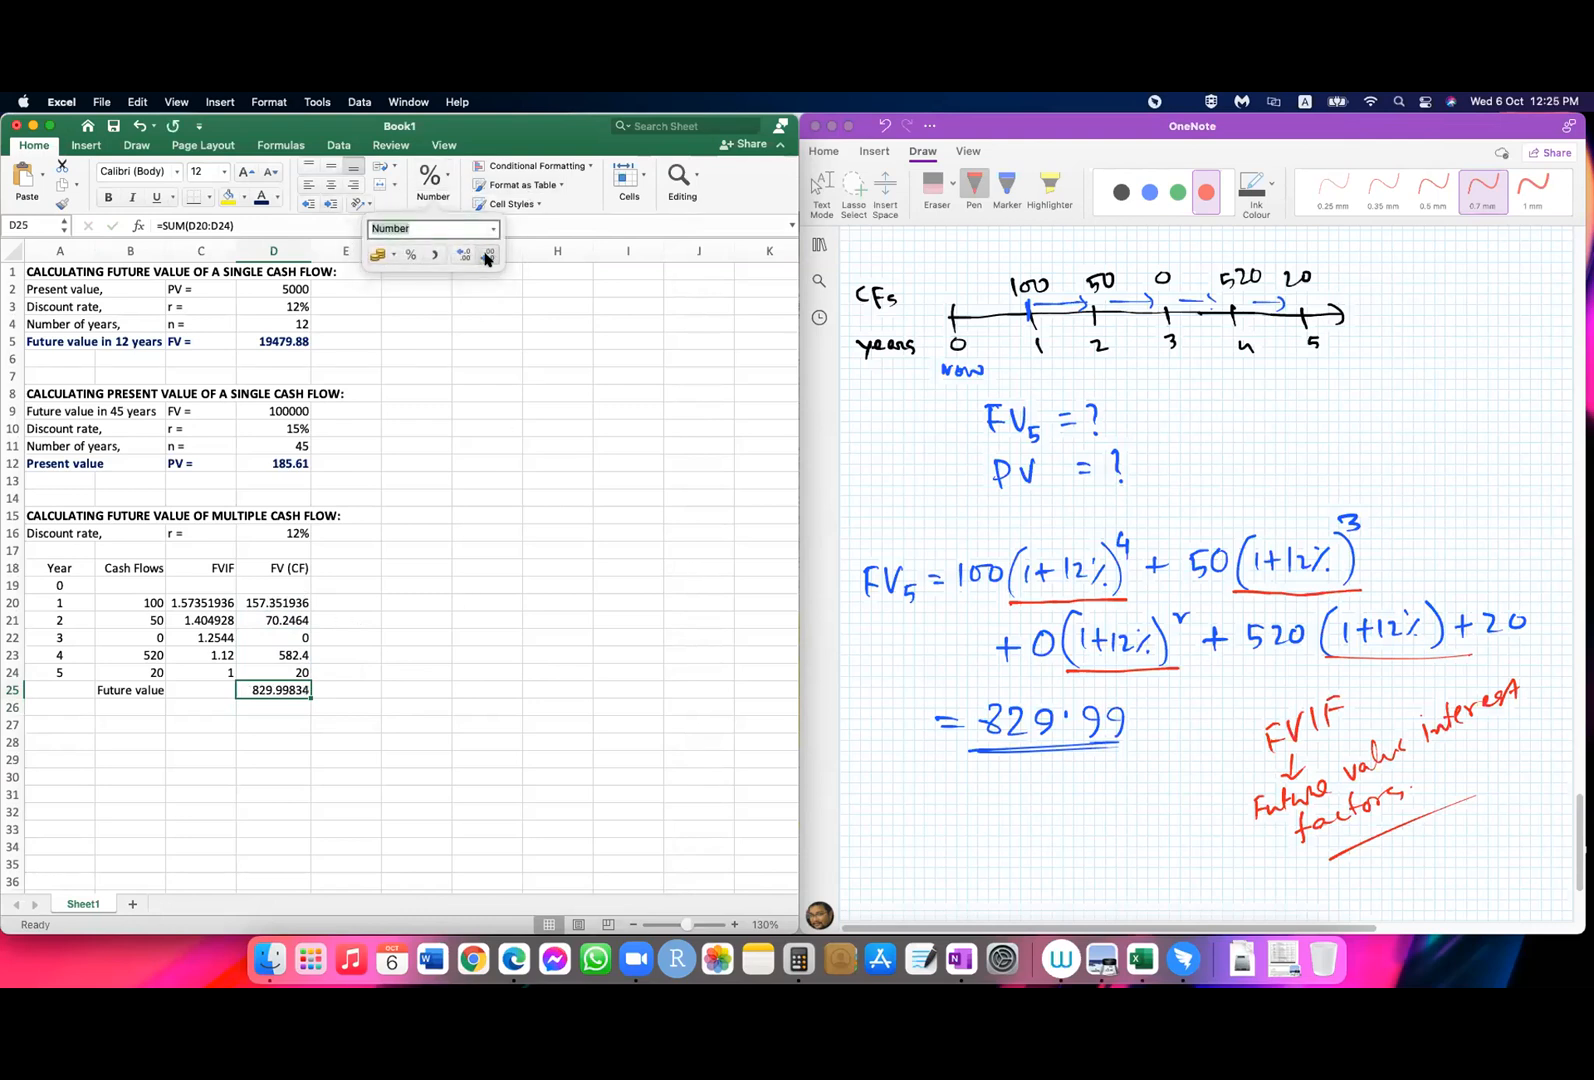
click(487, 257)
click(487, 257)
click(487, 257)
click(538, 703)
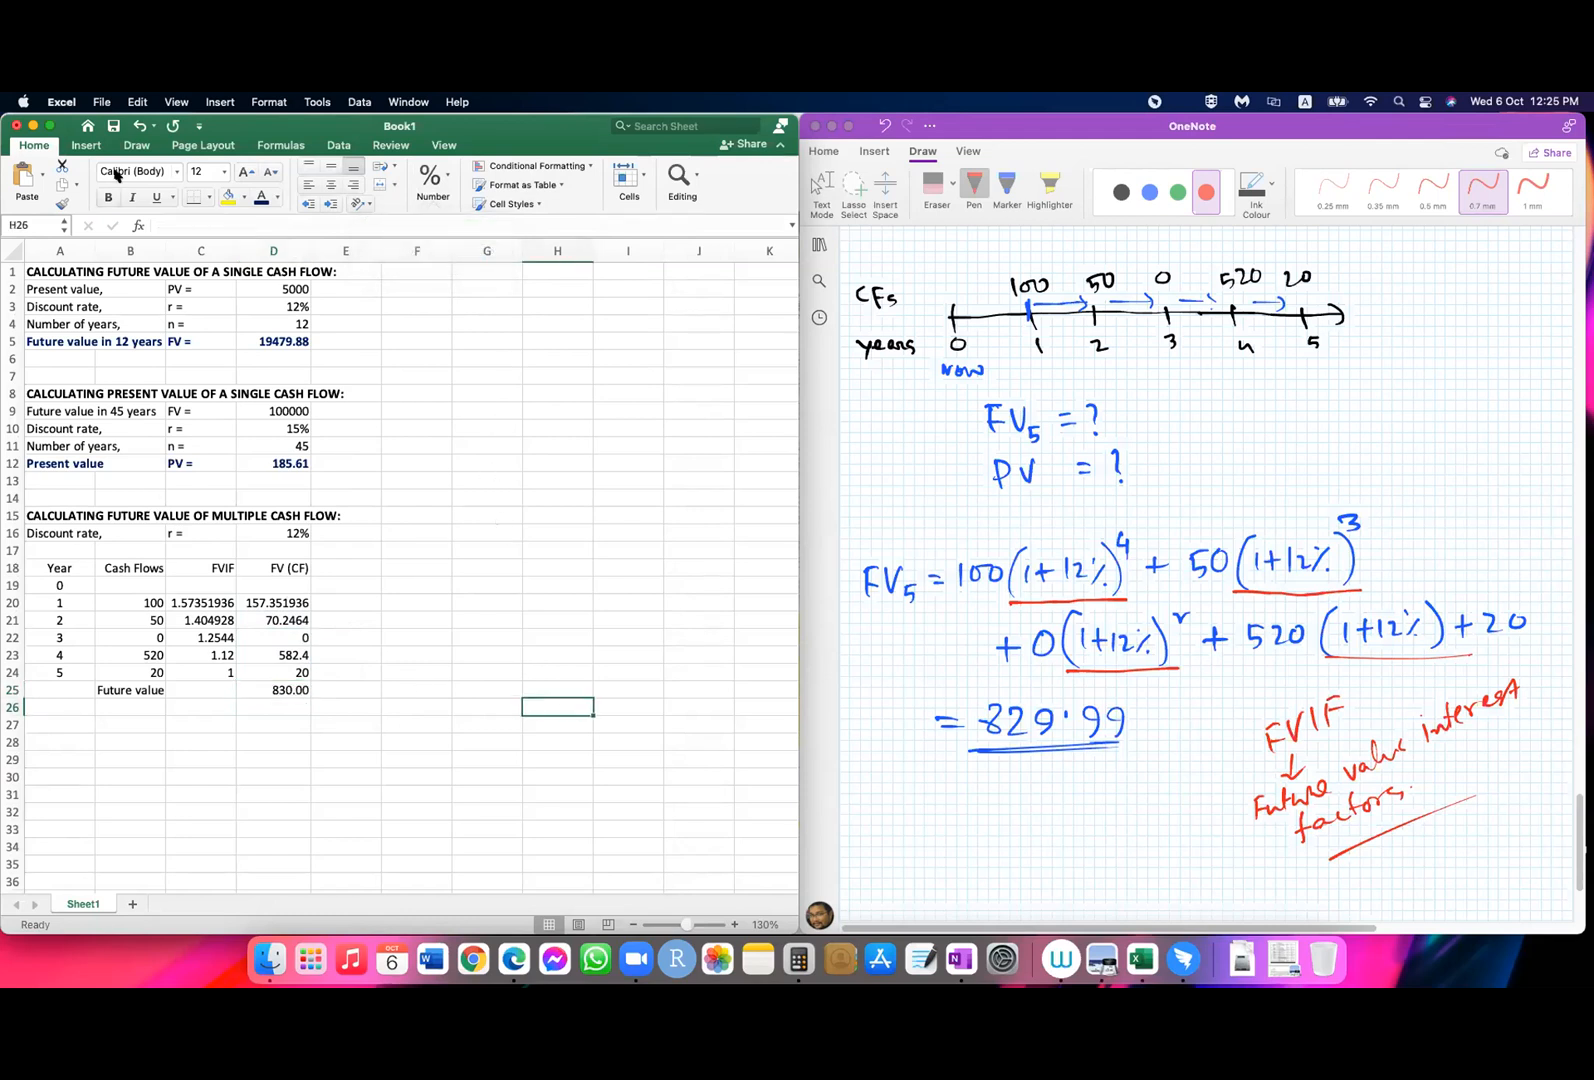
Step: Save the workbook as "06 Oct - PV n FV" in the Class Notes folder
click(115, 128)
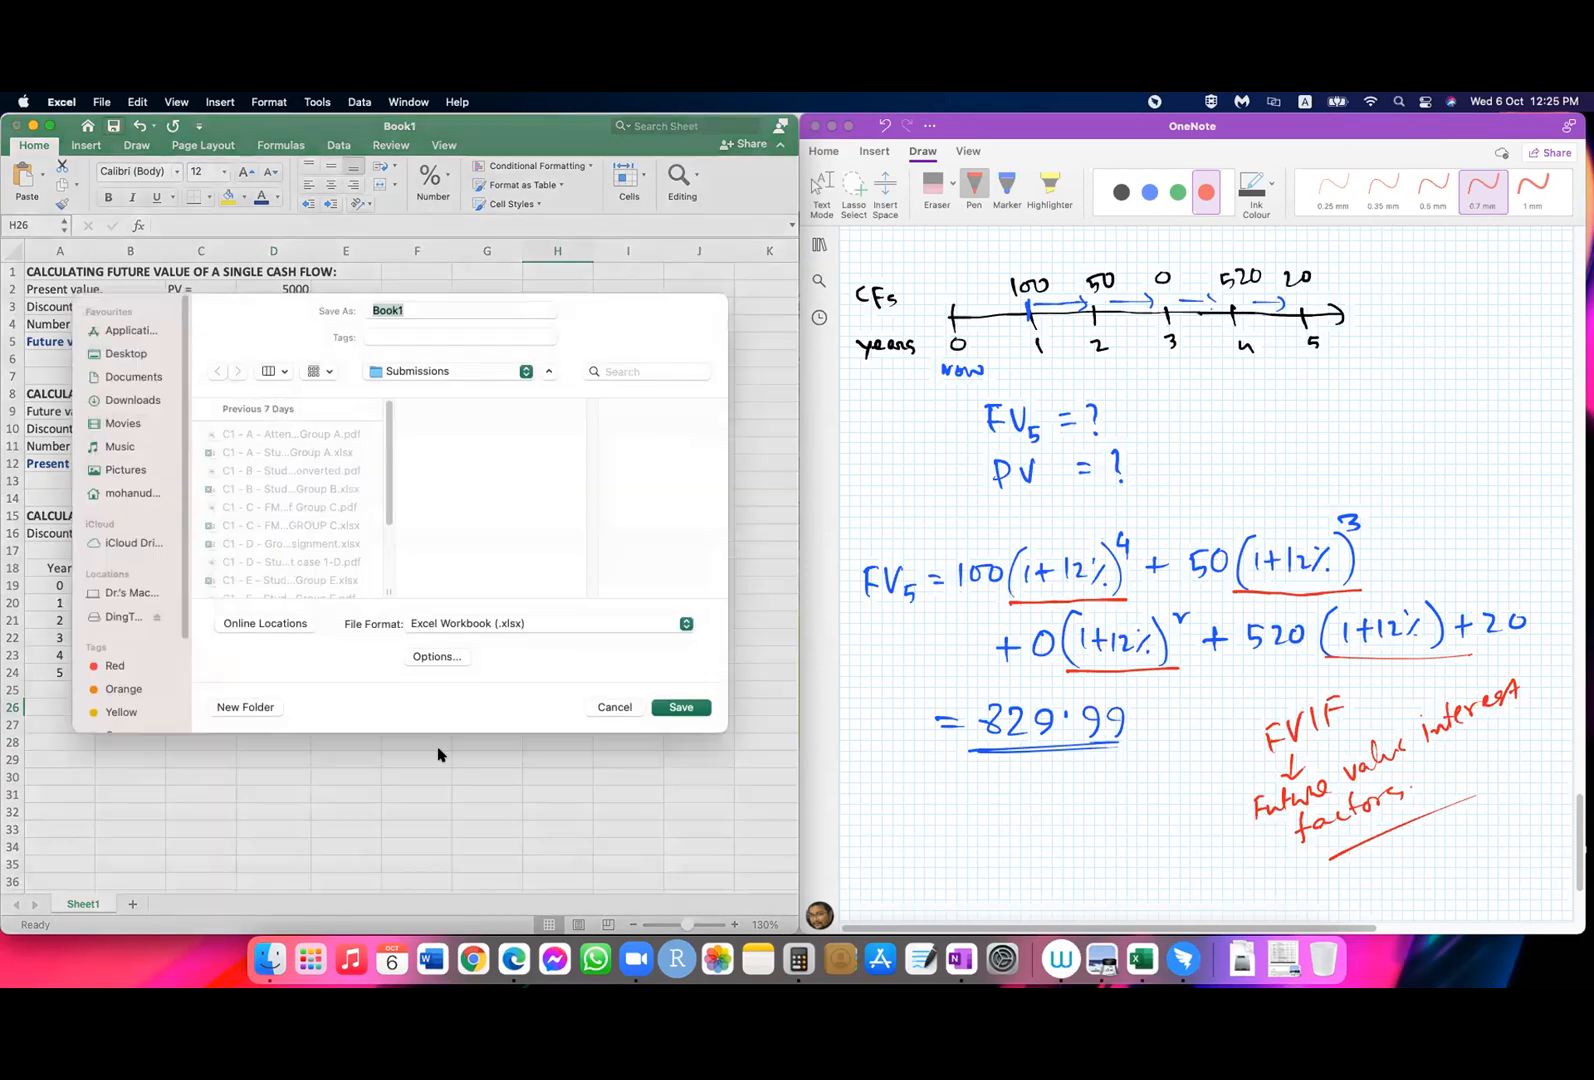
click(521, 386)
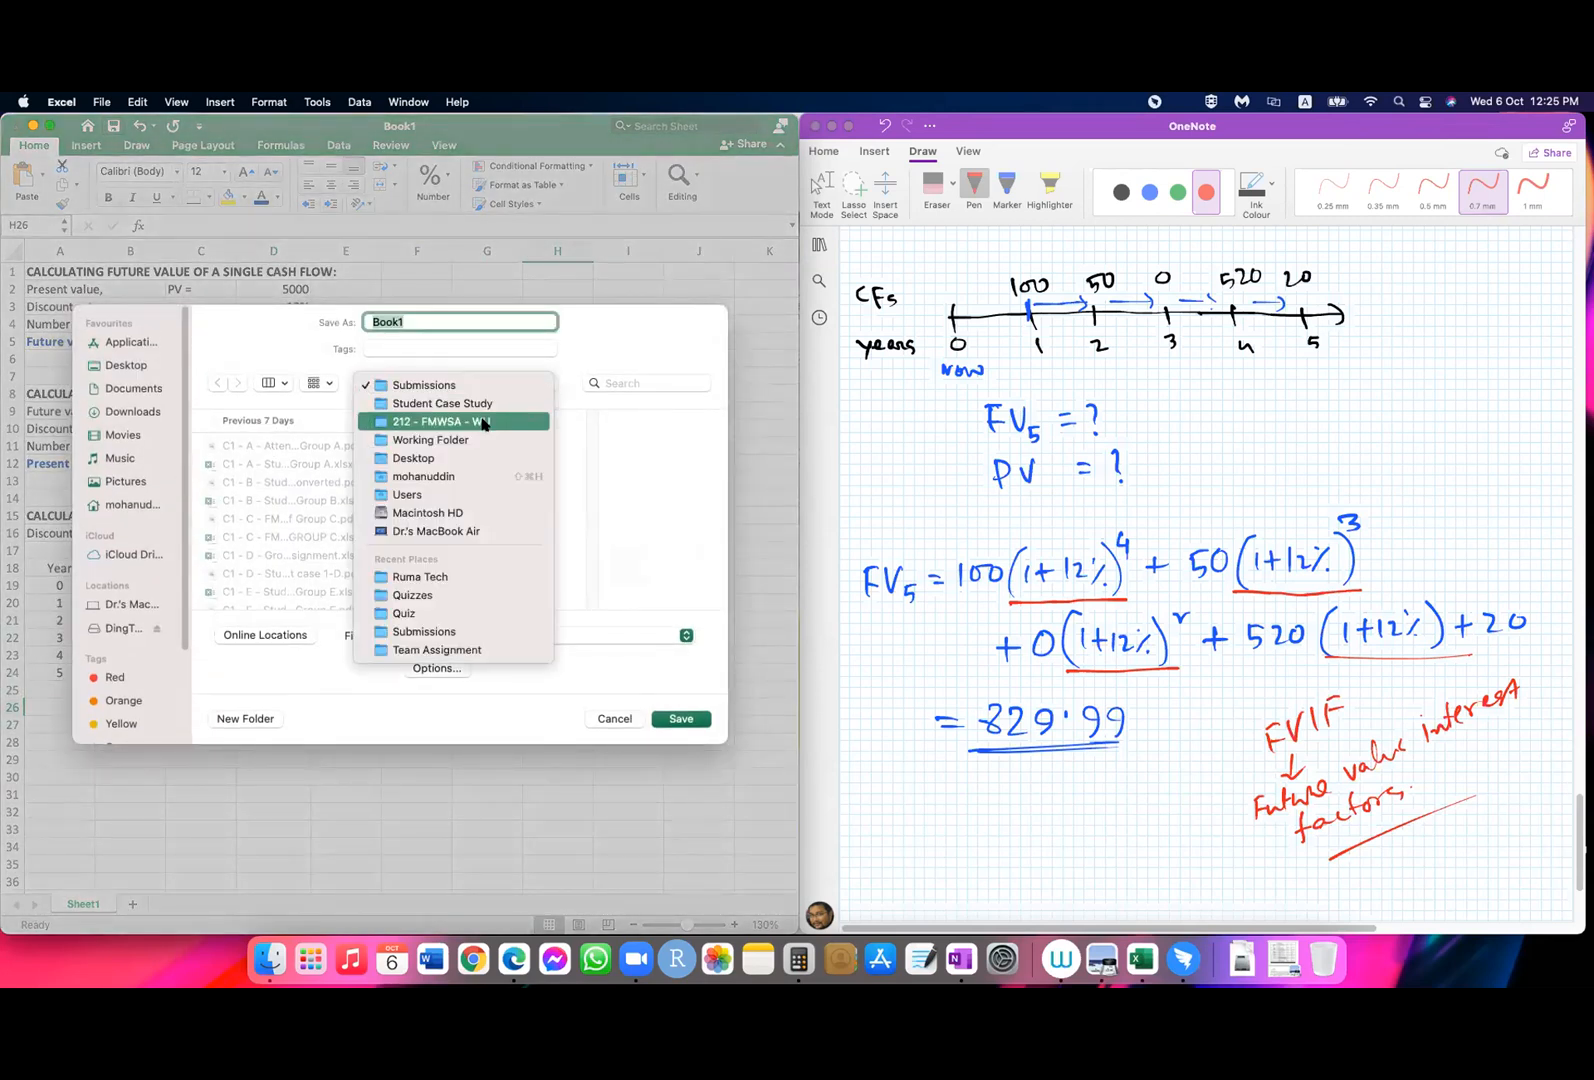
click(483, 424)
click(583, 566)
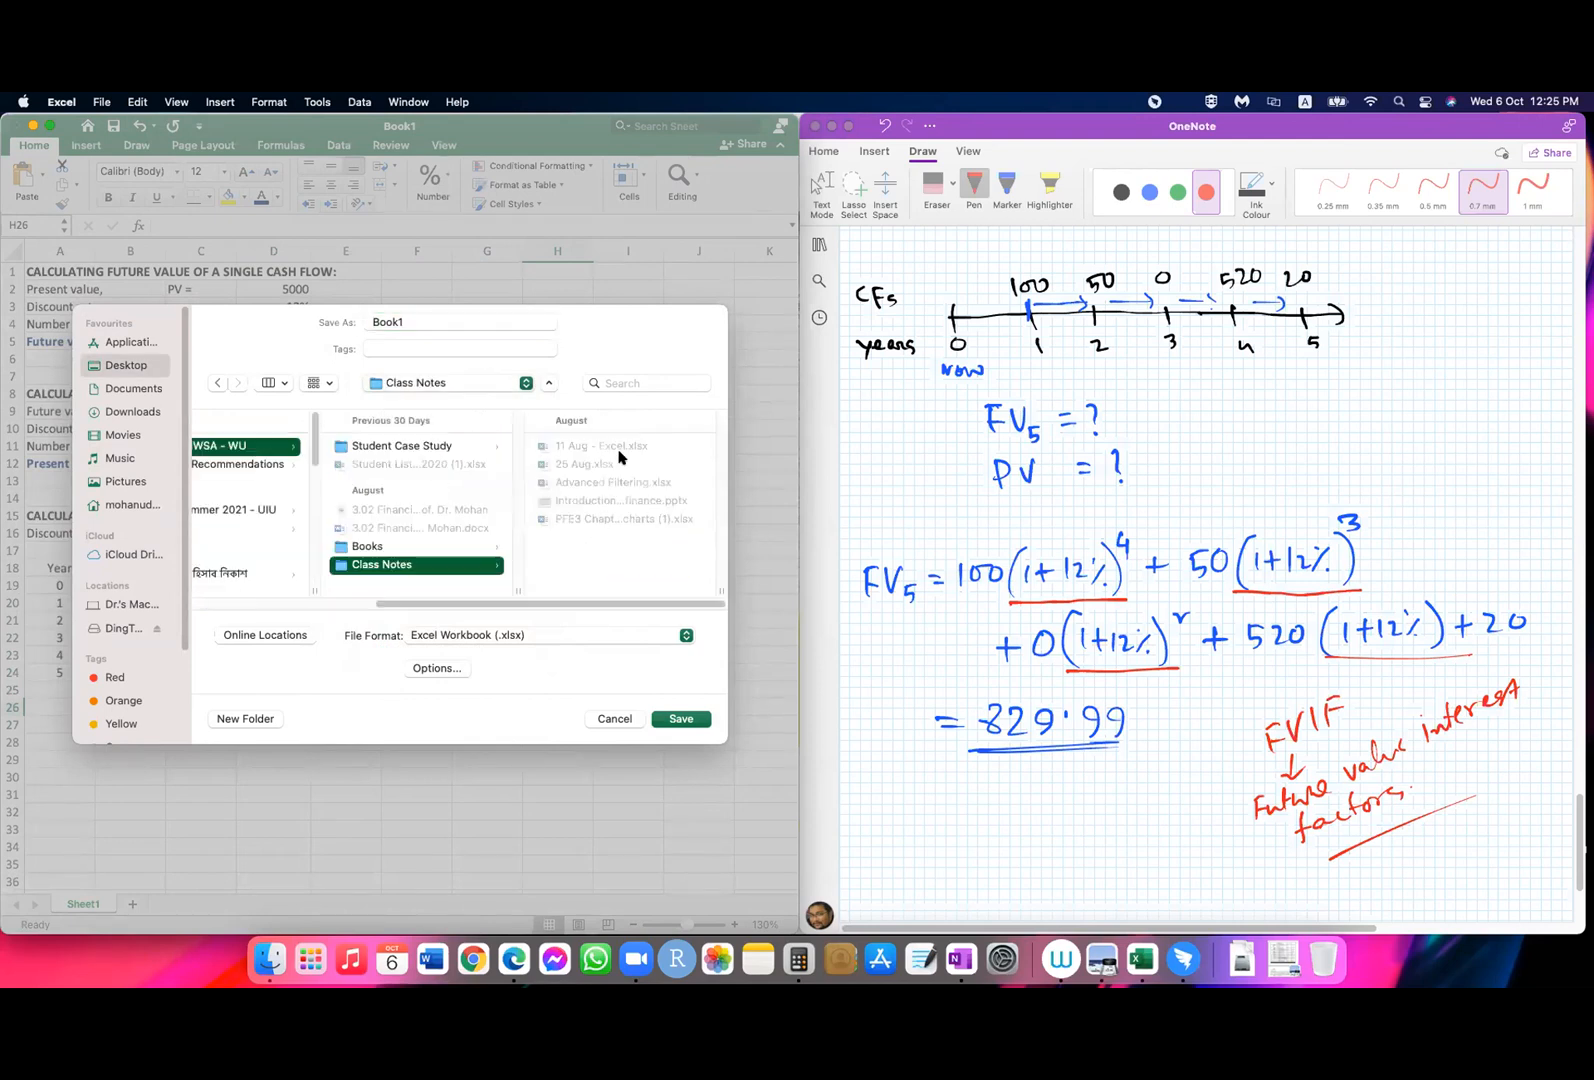
click(428, 321)
drag(428, 321, 345, 320)
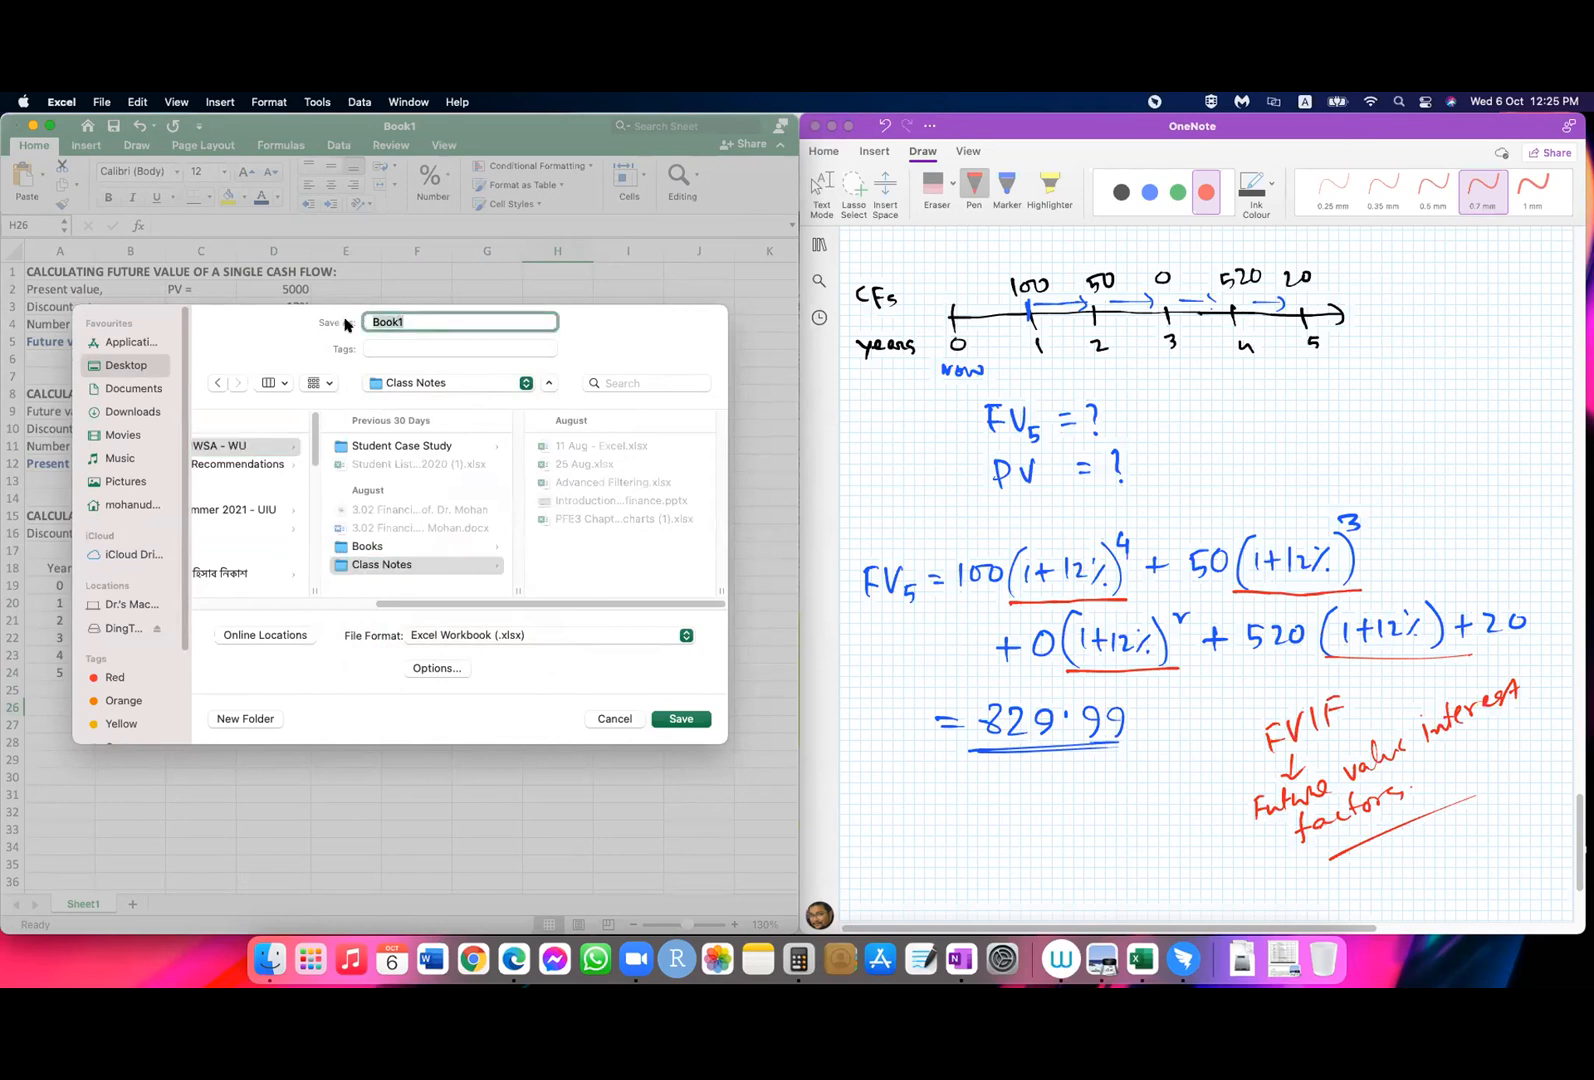
text(0)
click(683, 718)
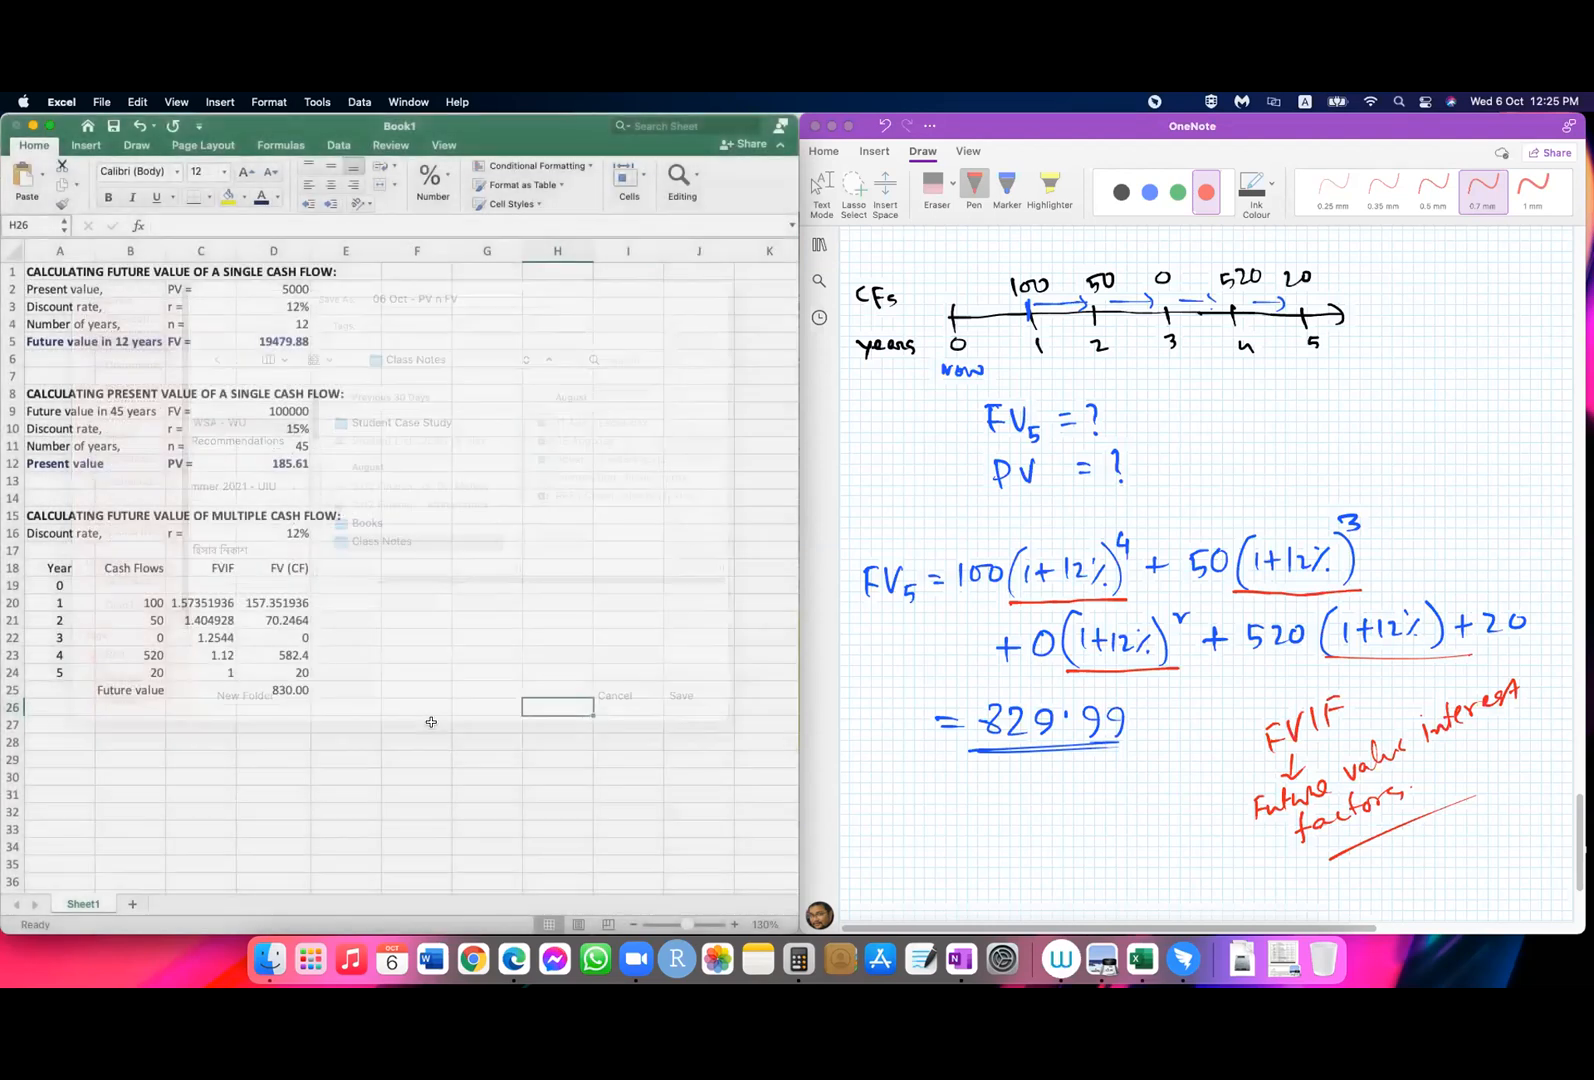
click(431, 722)
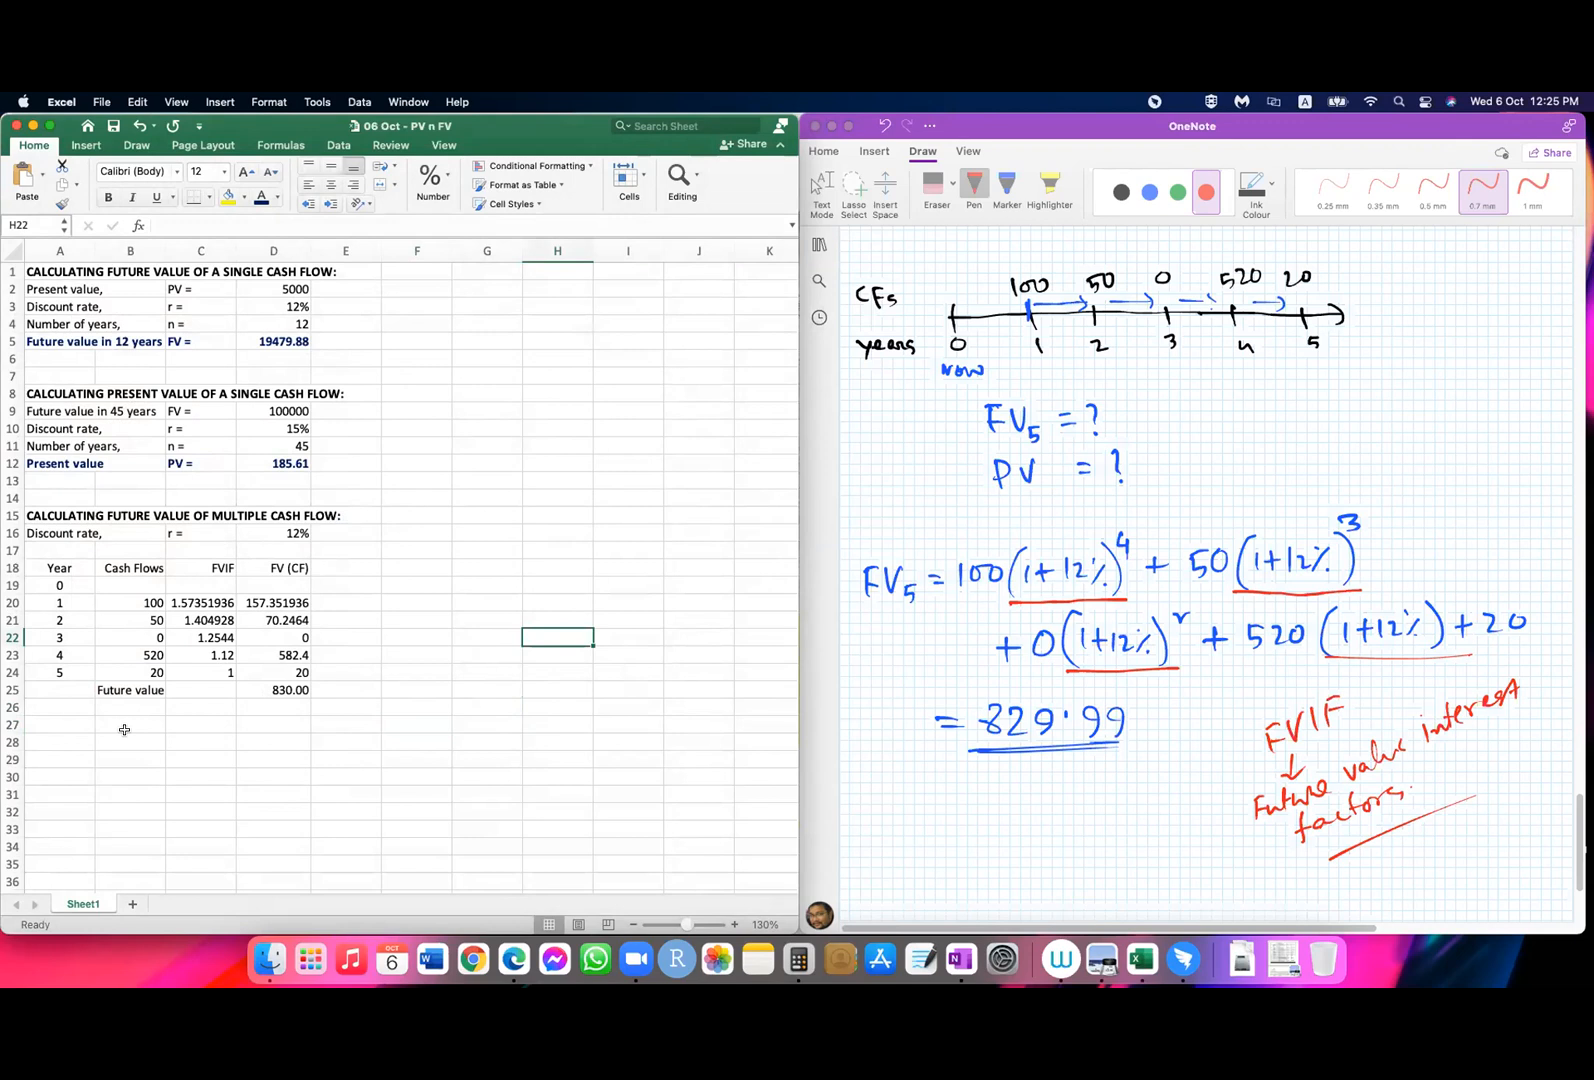
Step: Copy the bold blue formatting of the "Present value" label in A12 onto the Future value row B25:D25
drag(130, 688, 290, 688)
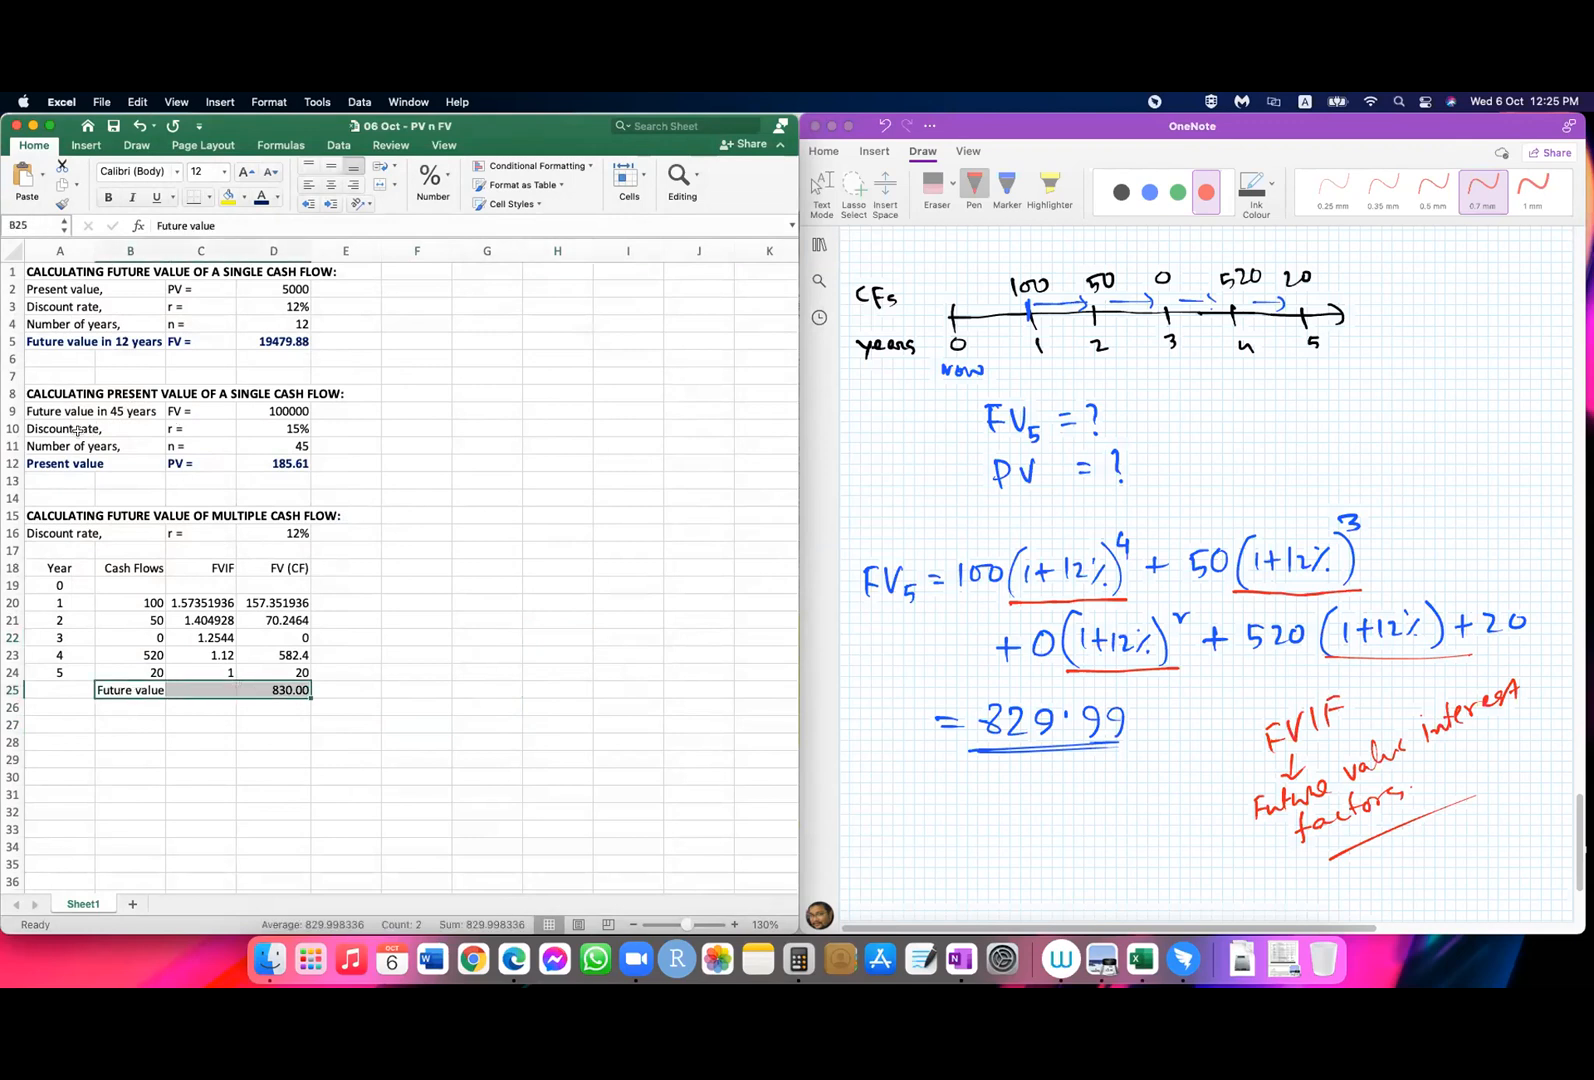
click(45, 461)
click(62, 203)
click(121, 690)
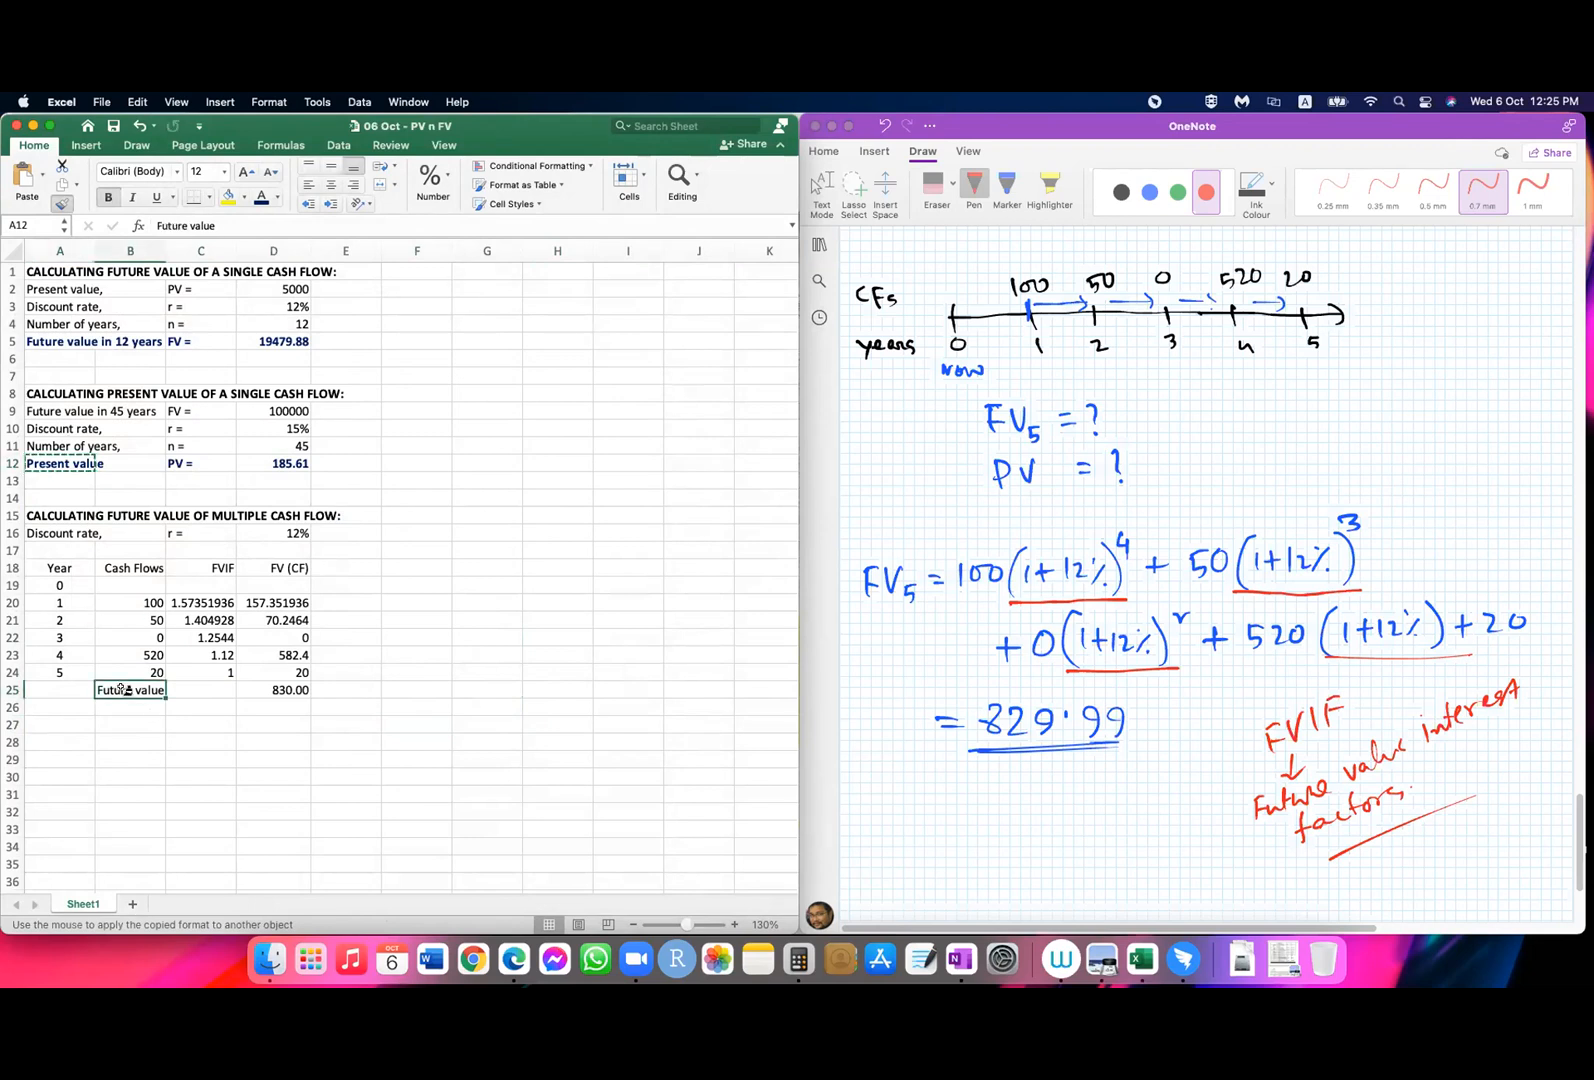
drag(121, 690, 290, 690)
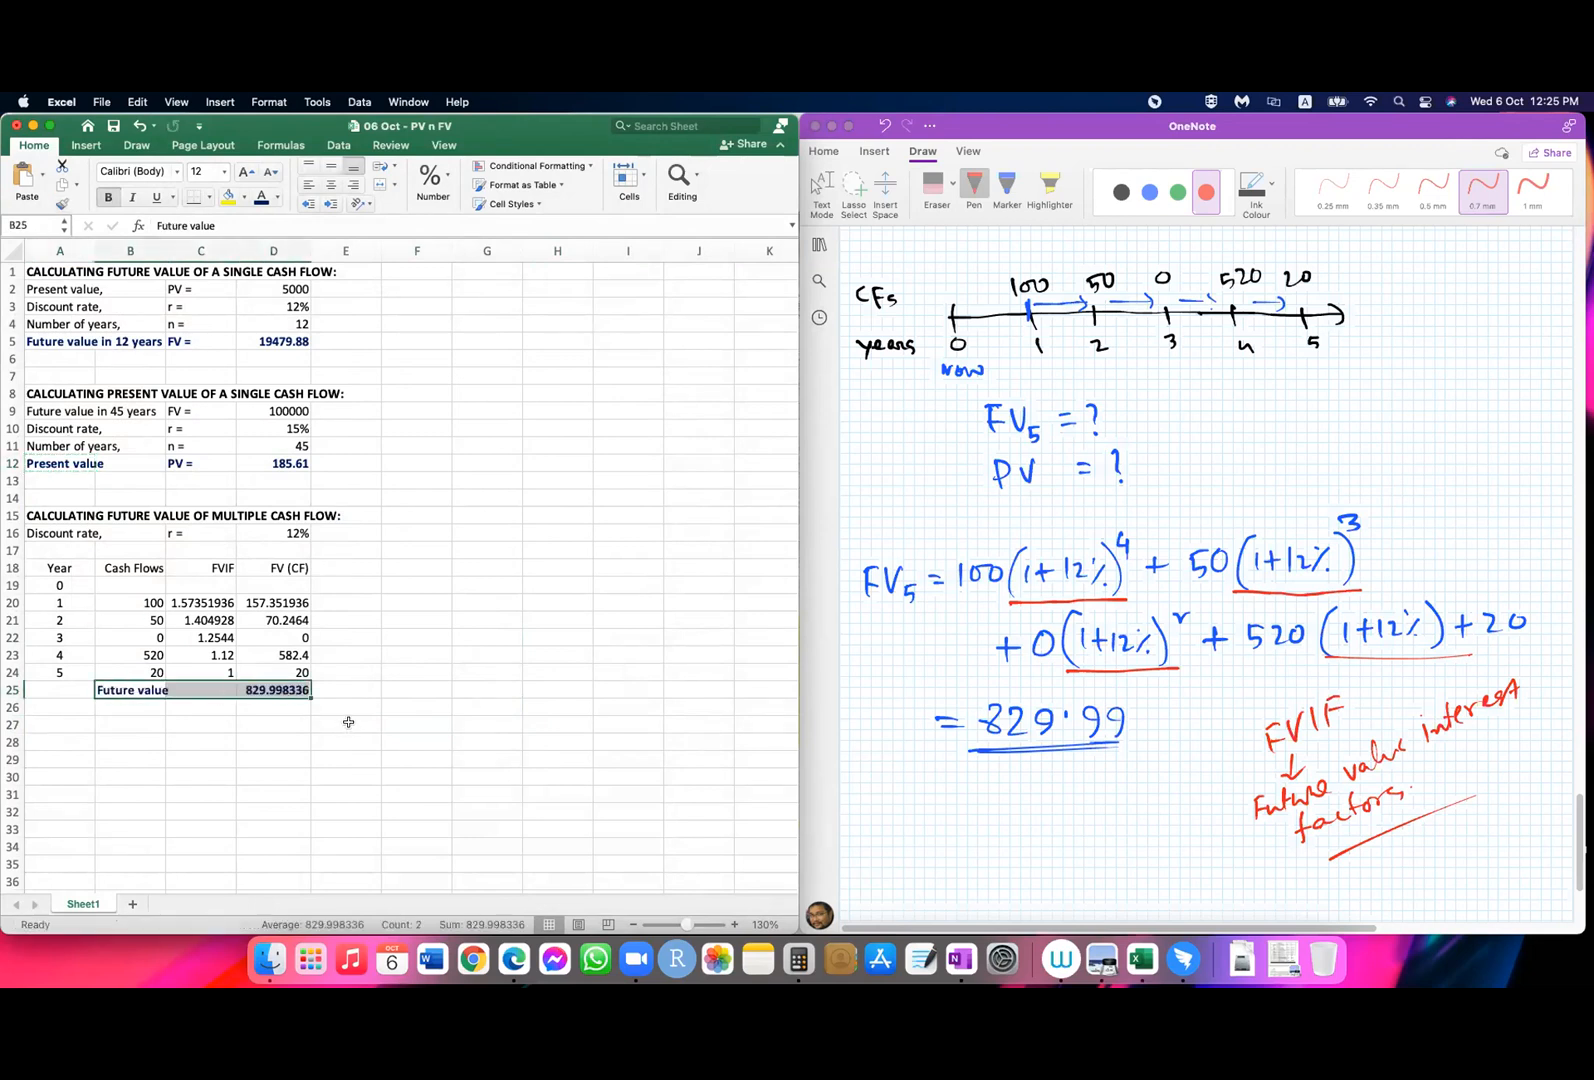
click(352, 775)
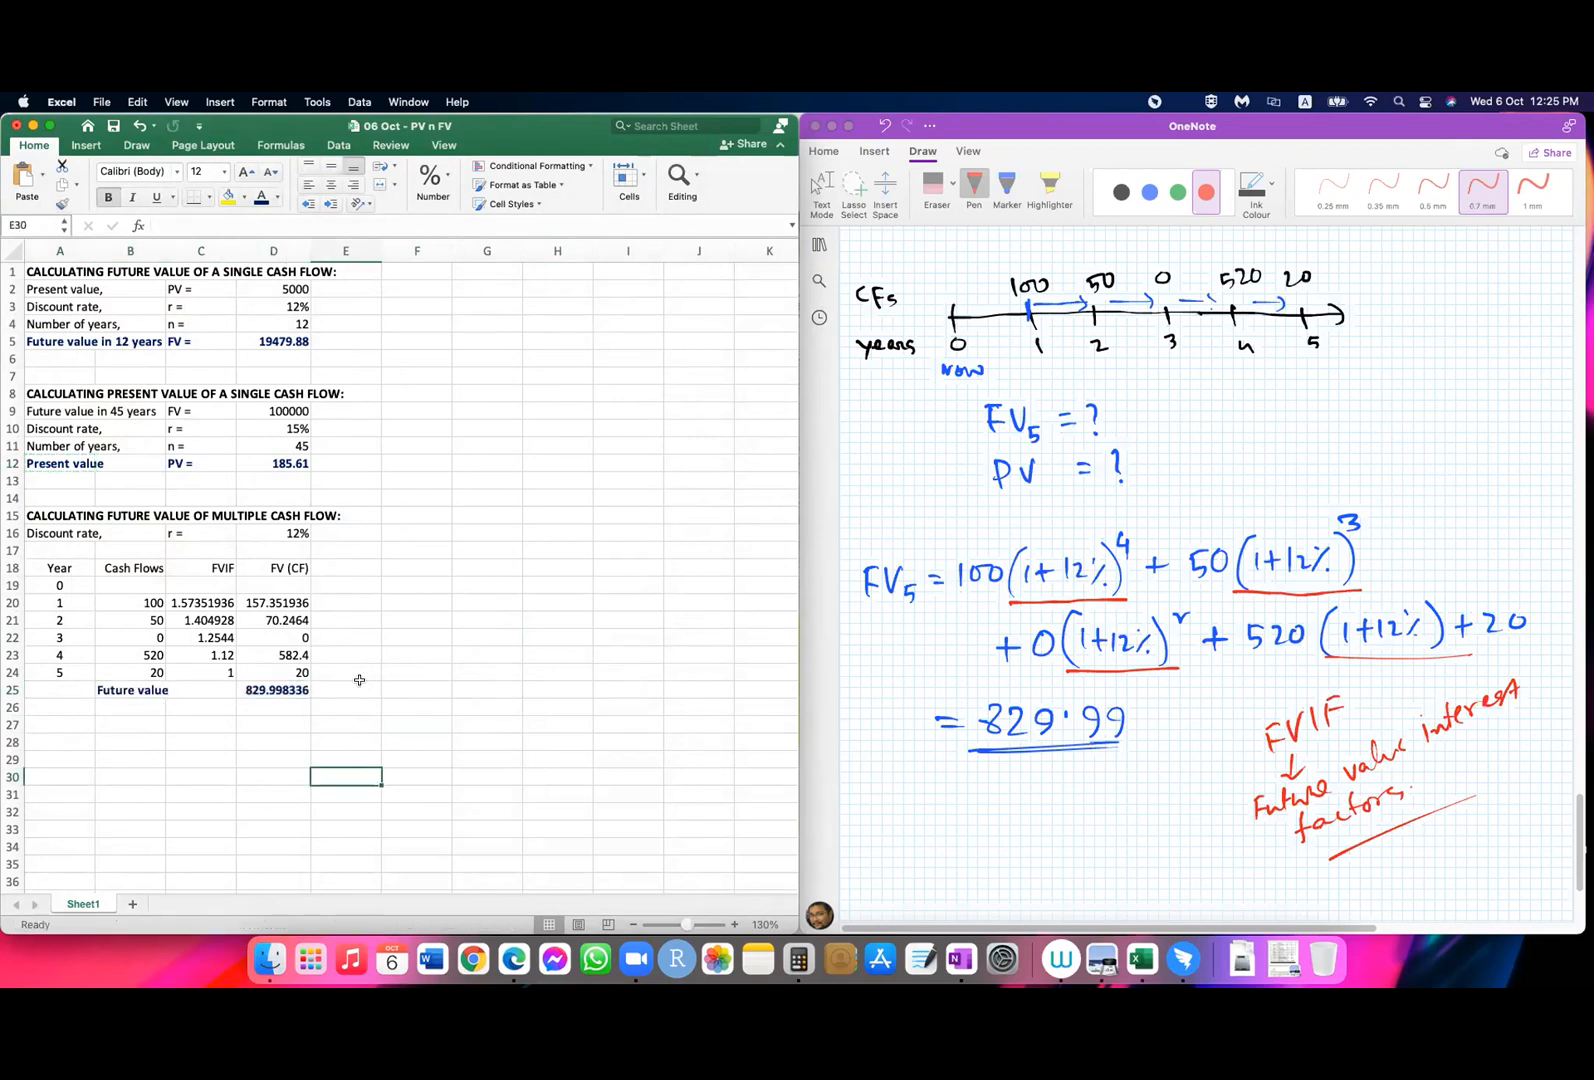
Step: Show the bold future value total in D25 with two decimal places
click(282, 690)
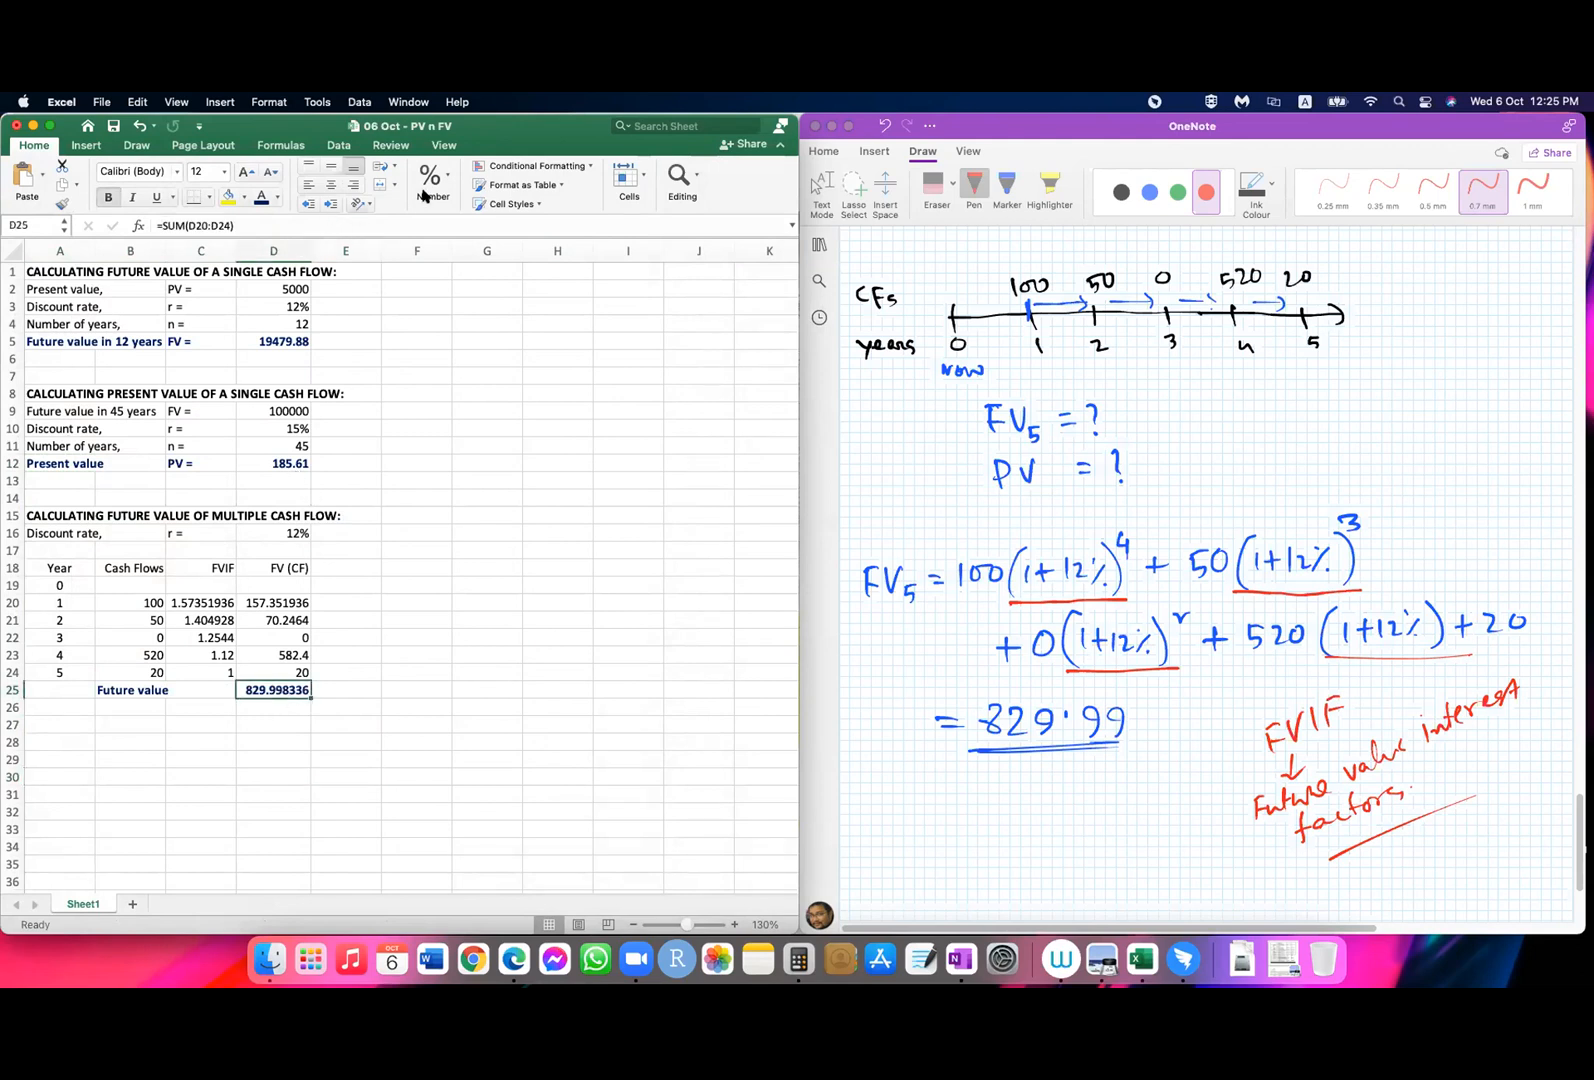
click(424, 195)
click(487, 256)
click(487, 256)
click(487, 256)
click(487, 256)
click(438, 692)
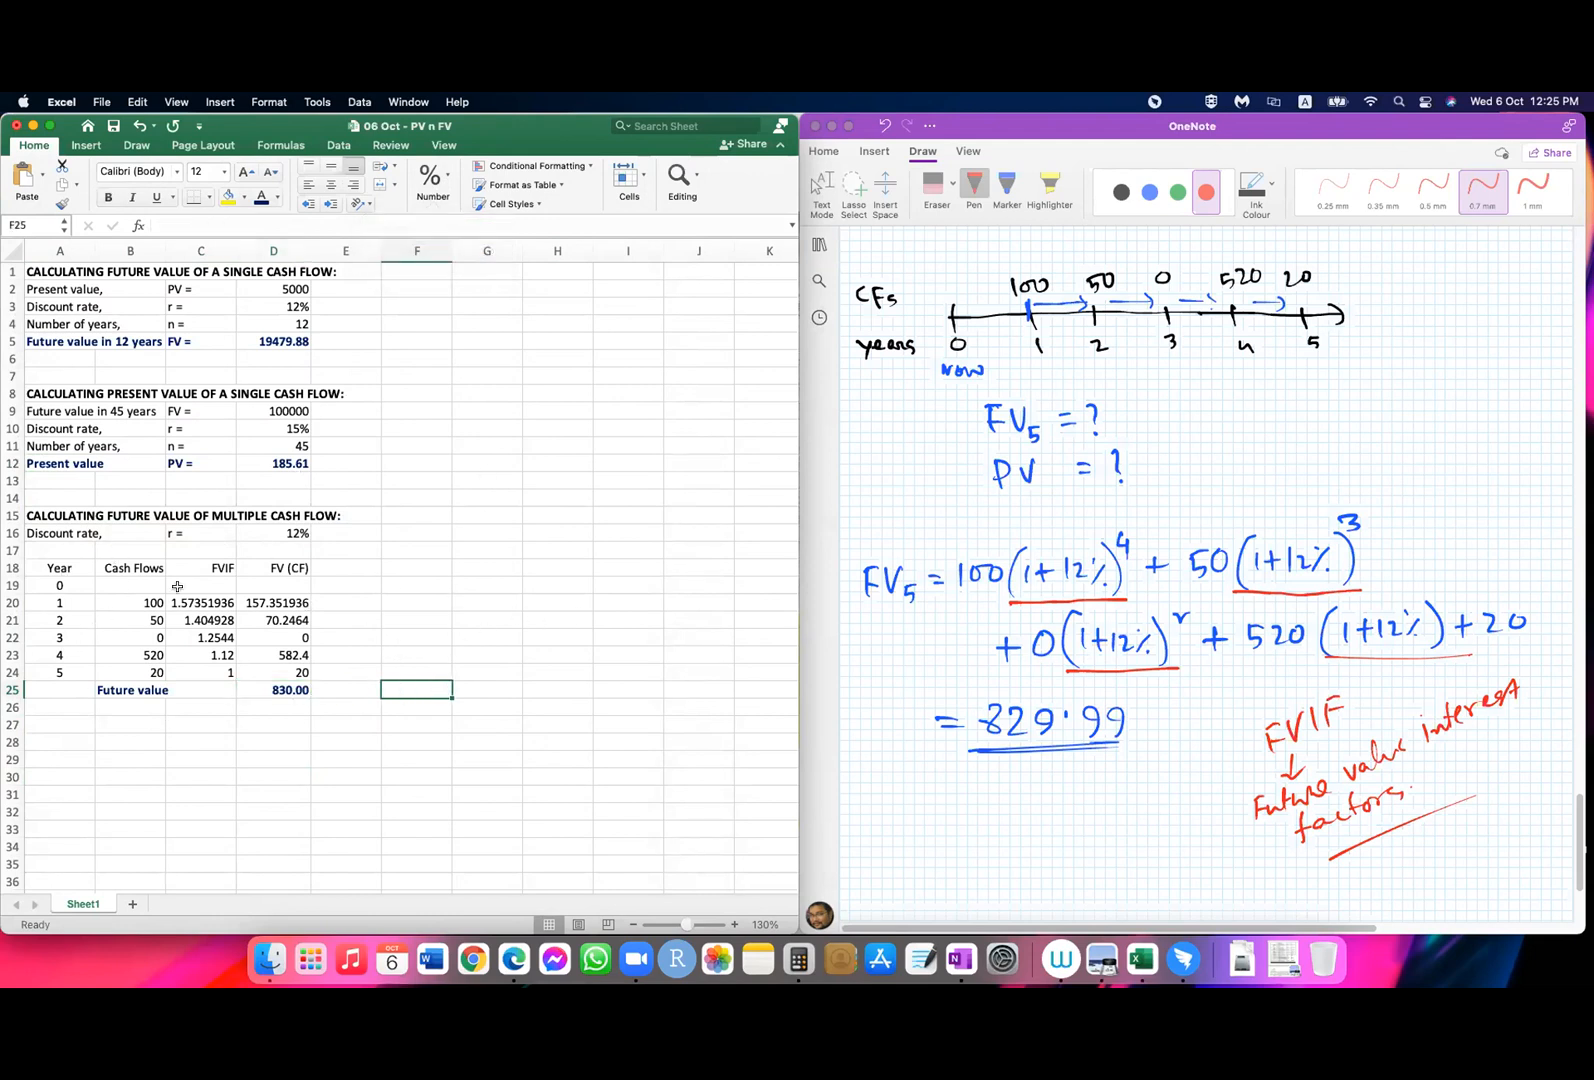
Step: Add a bottom border under the table header row A18:D18
drag(40, 567, 295, 567)
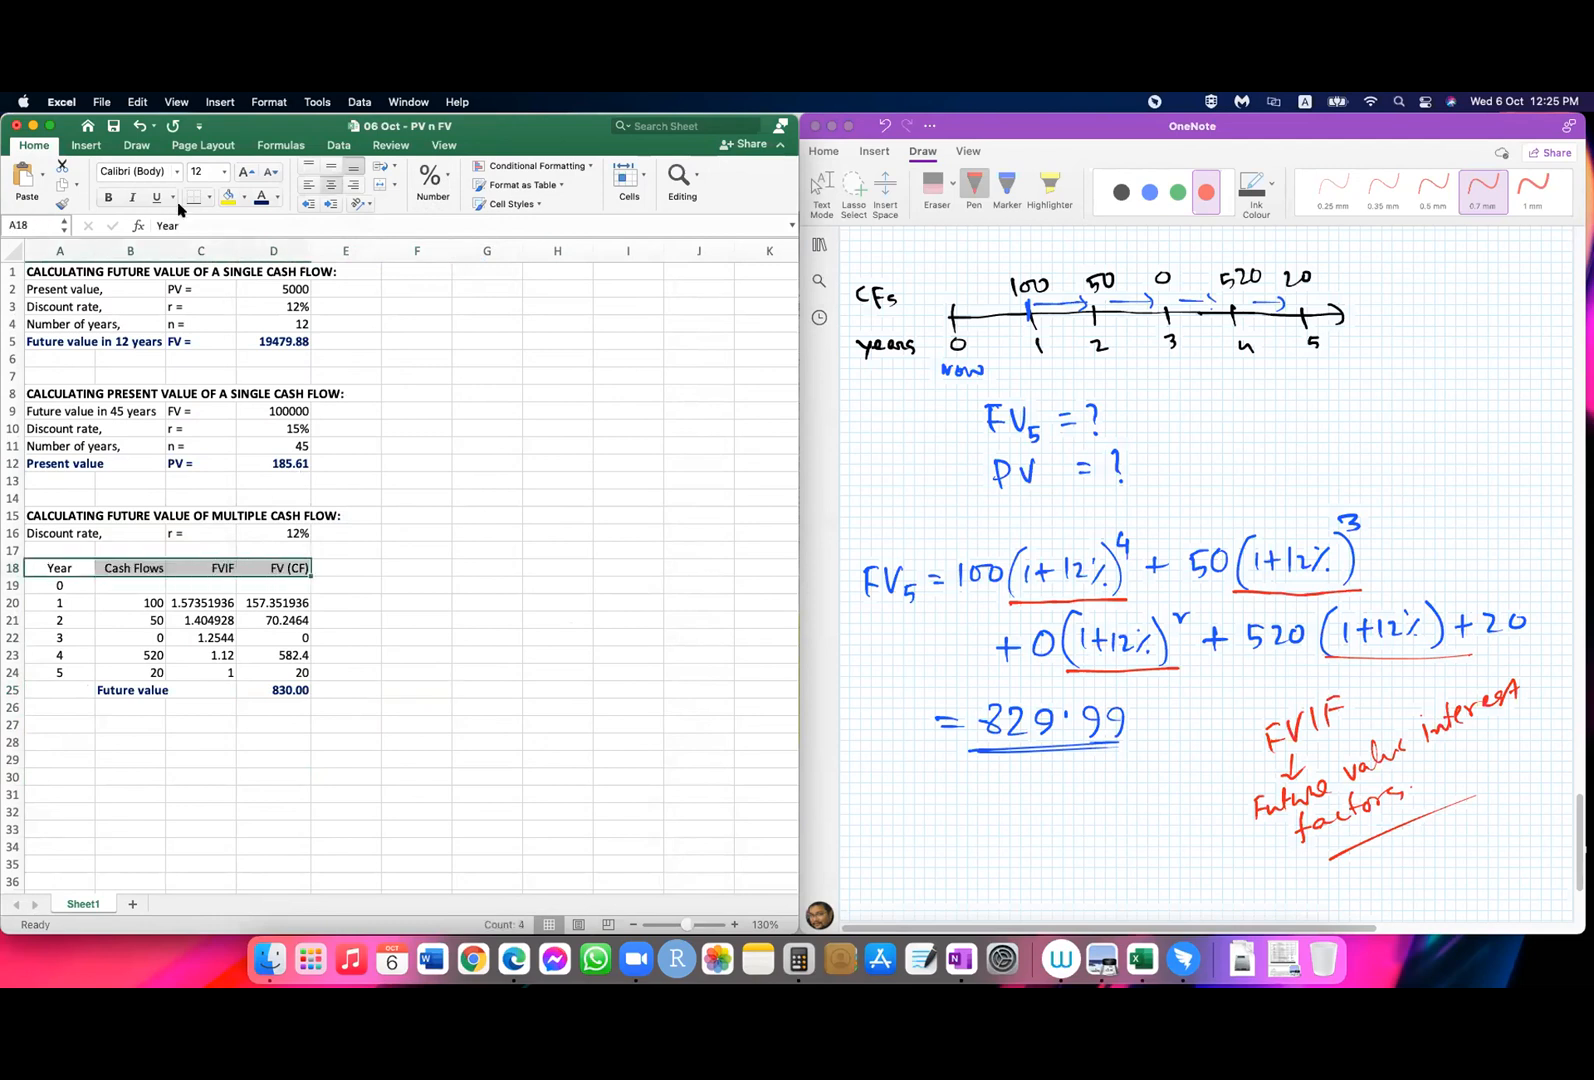
click(495, 689)
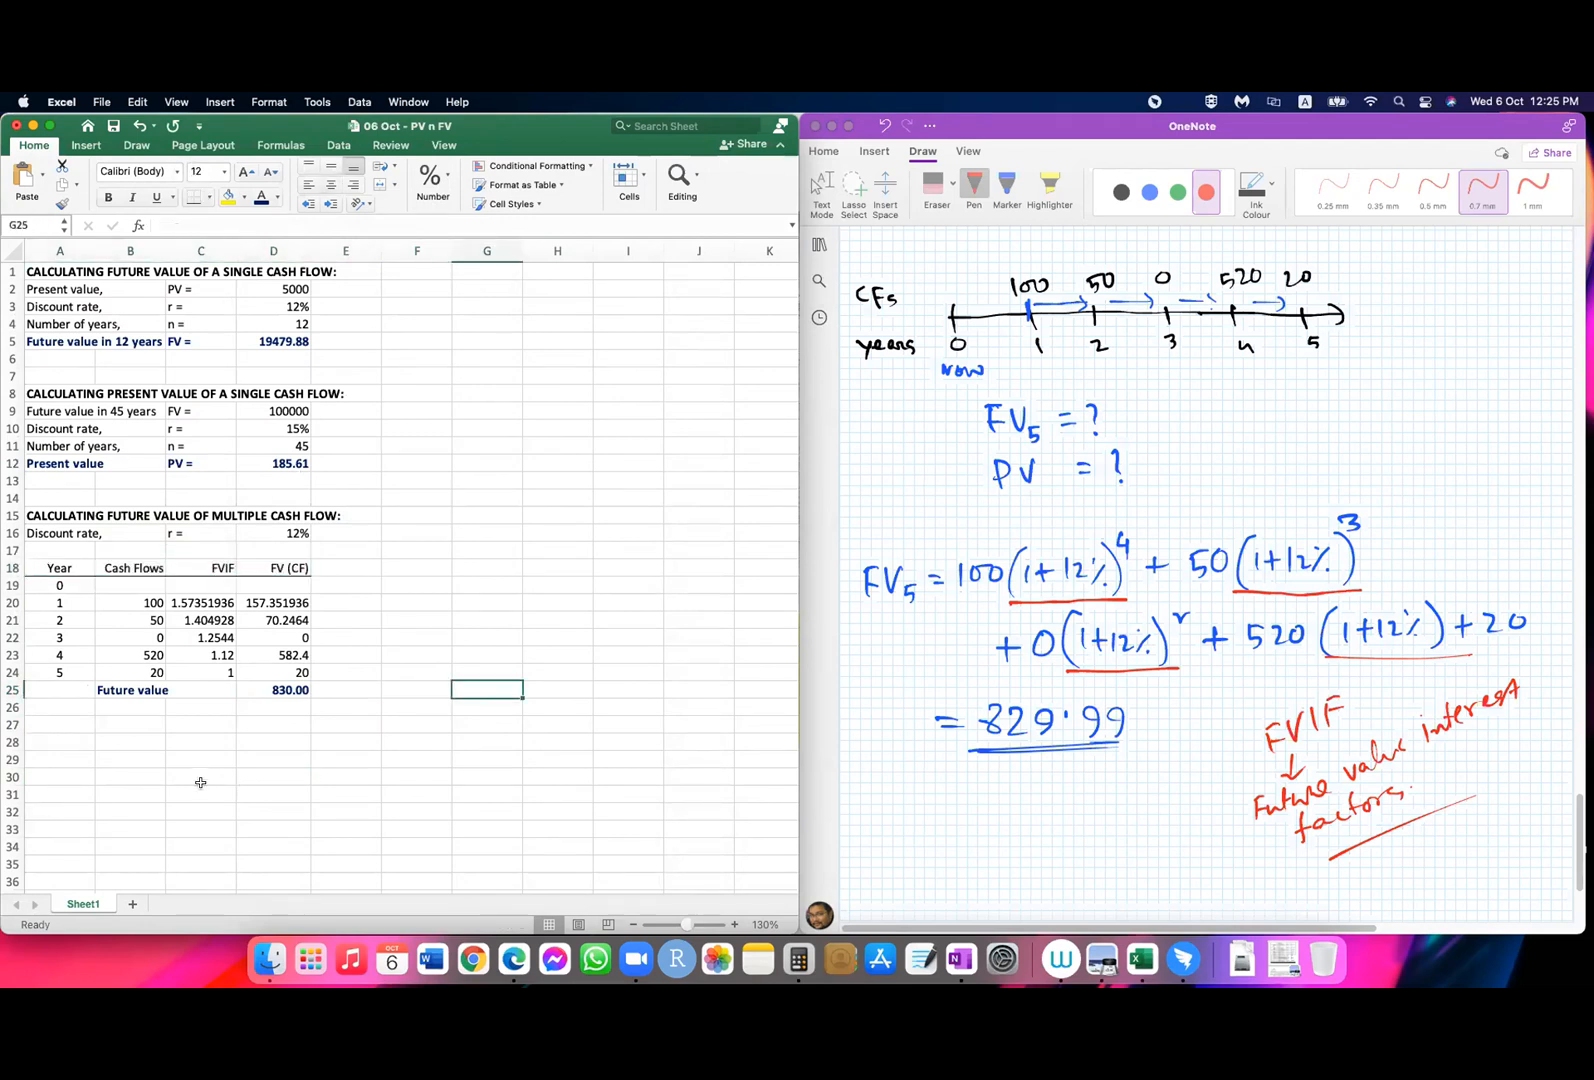
Step: Fill the FVIF formula from C20 up into the year 0 cell C19 without formatting
click(59, 582)
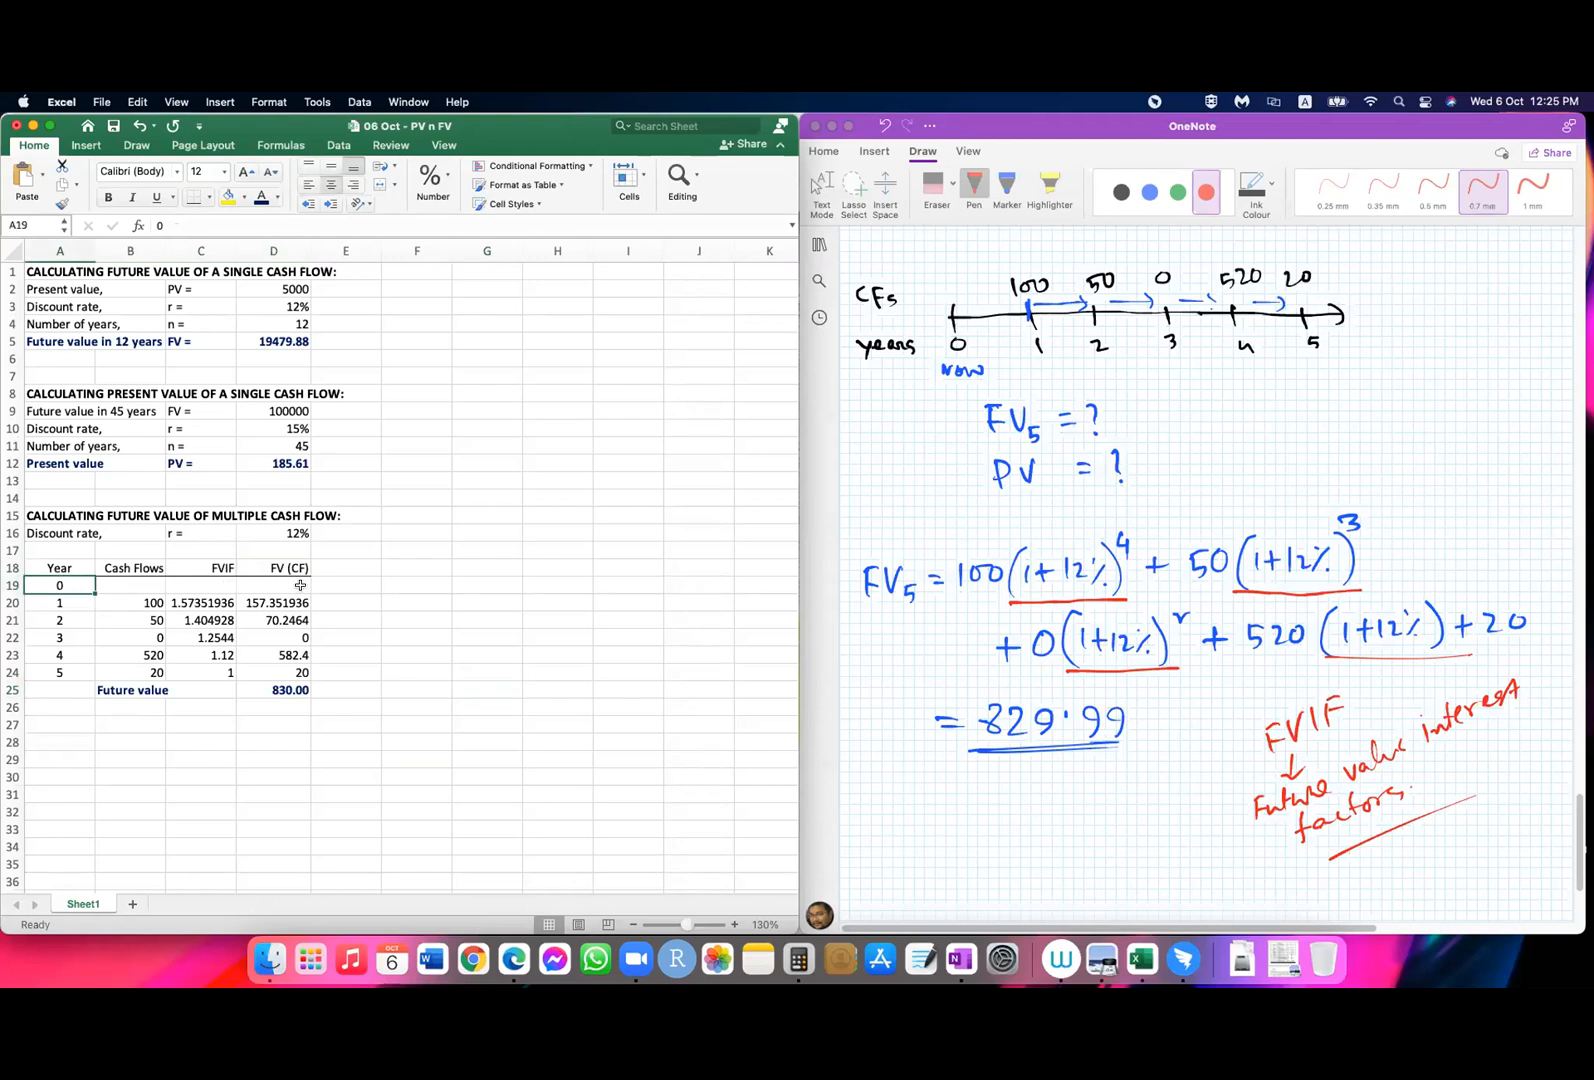
click(210, 598)
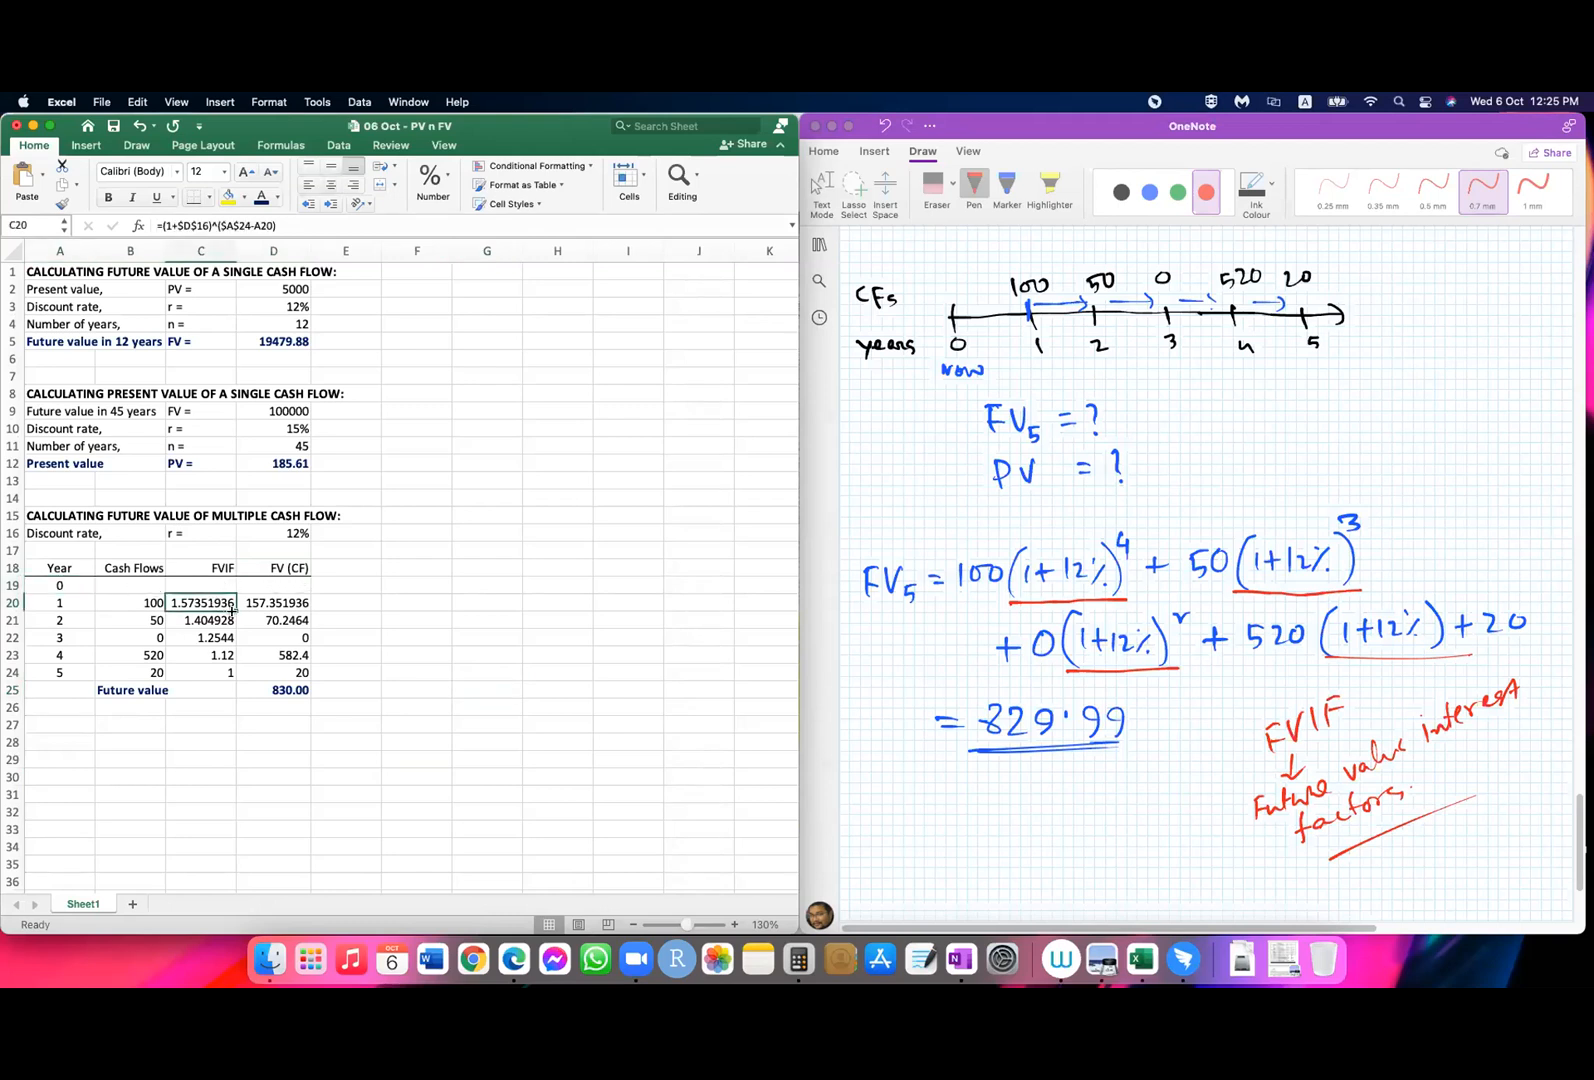
drag(230, 588, 230, 585)
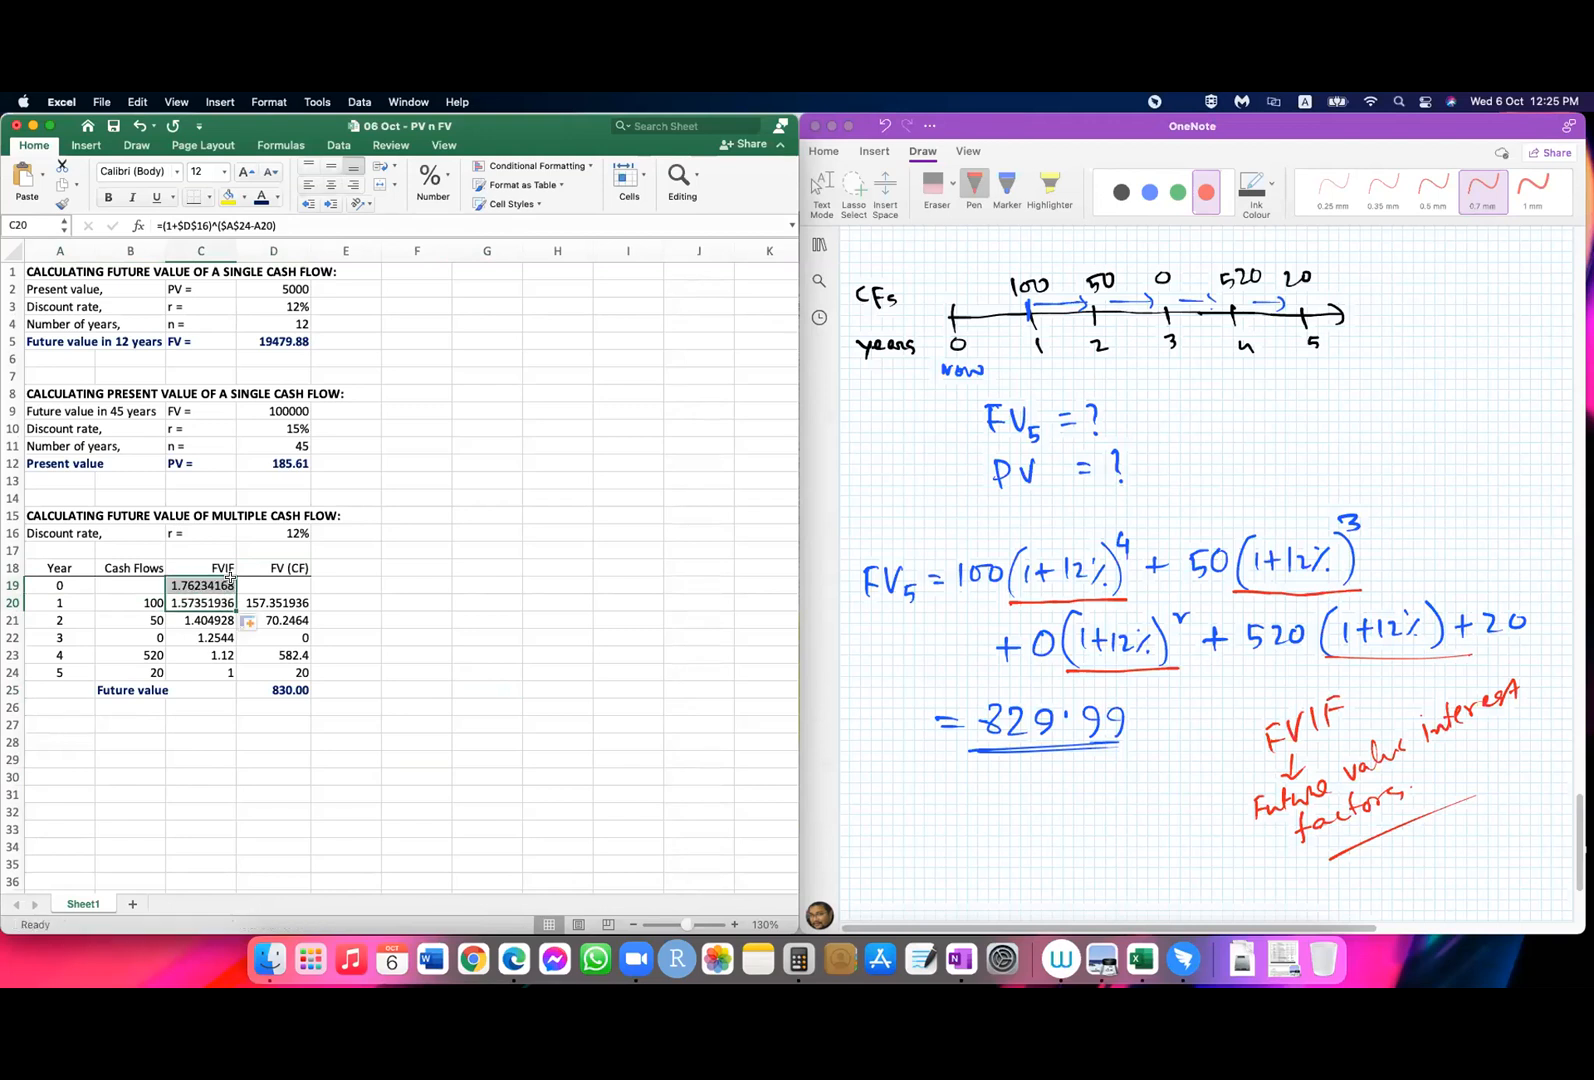
click(256, 624)
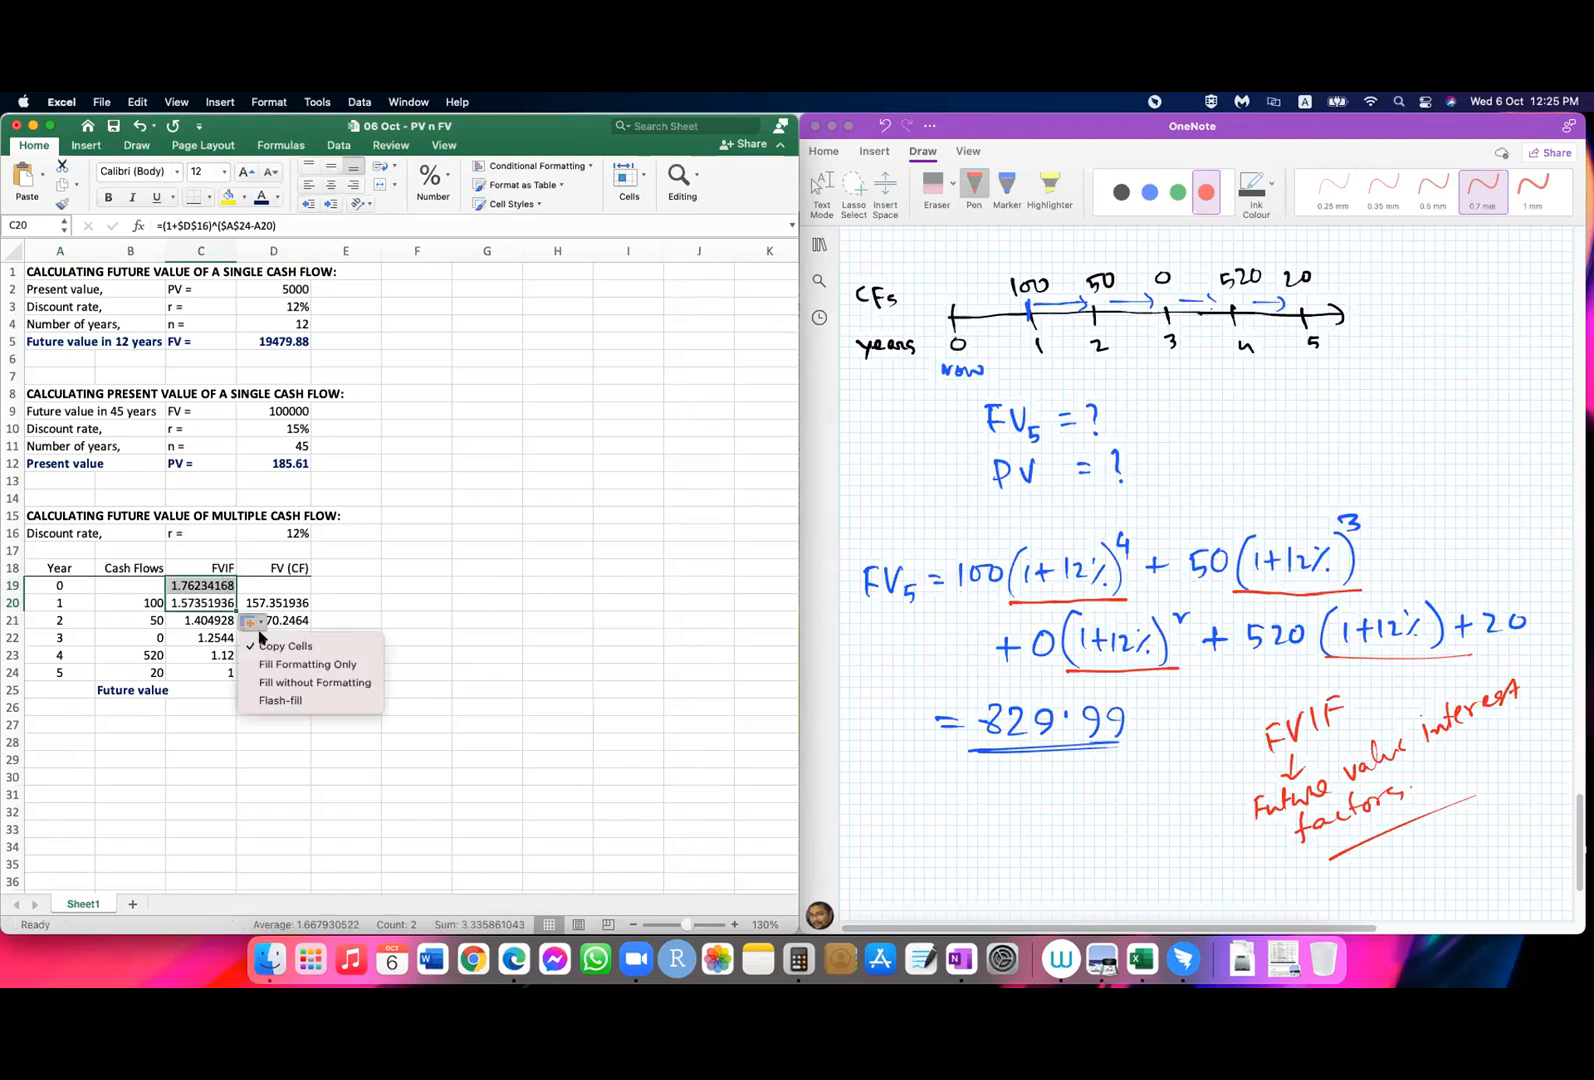
click(318, 686)
click(210, 587)
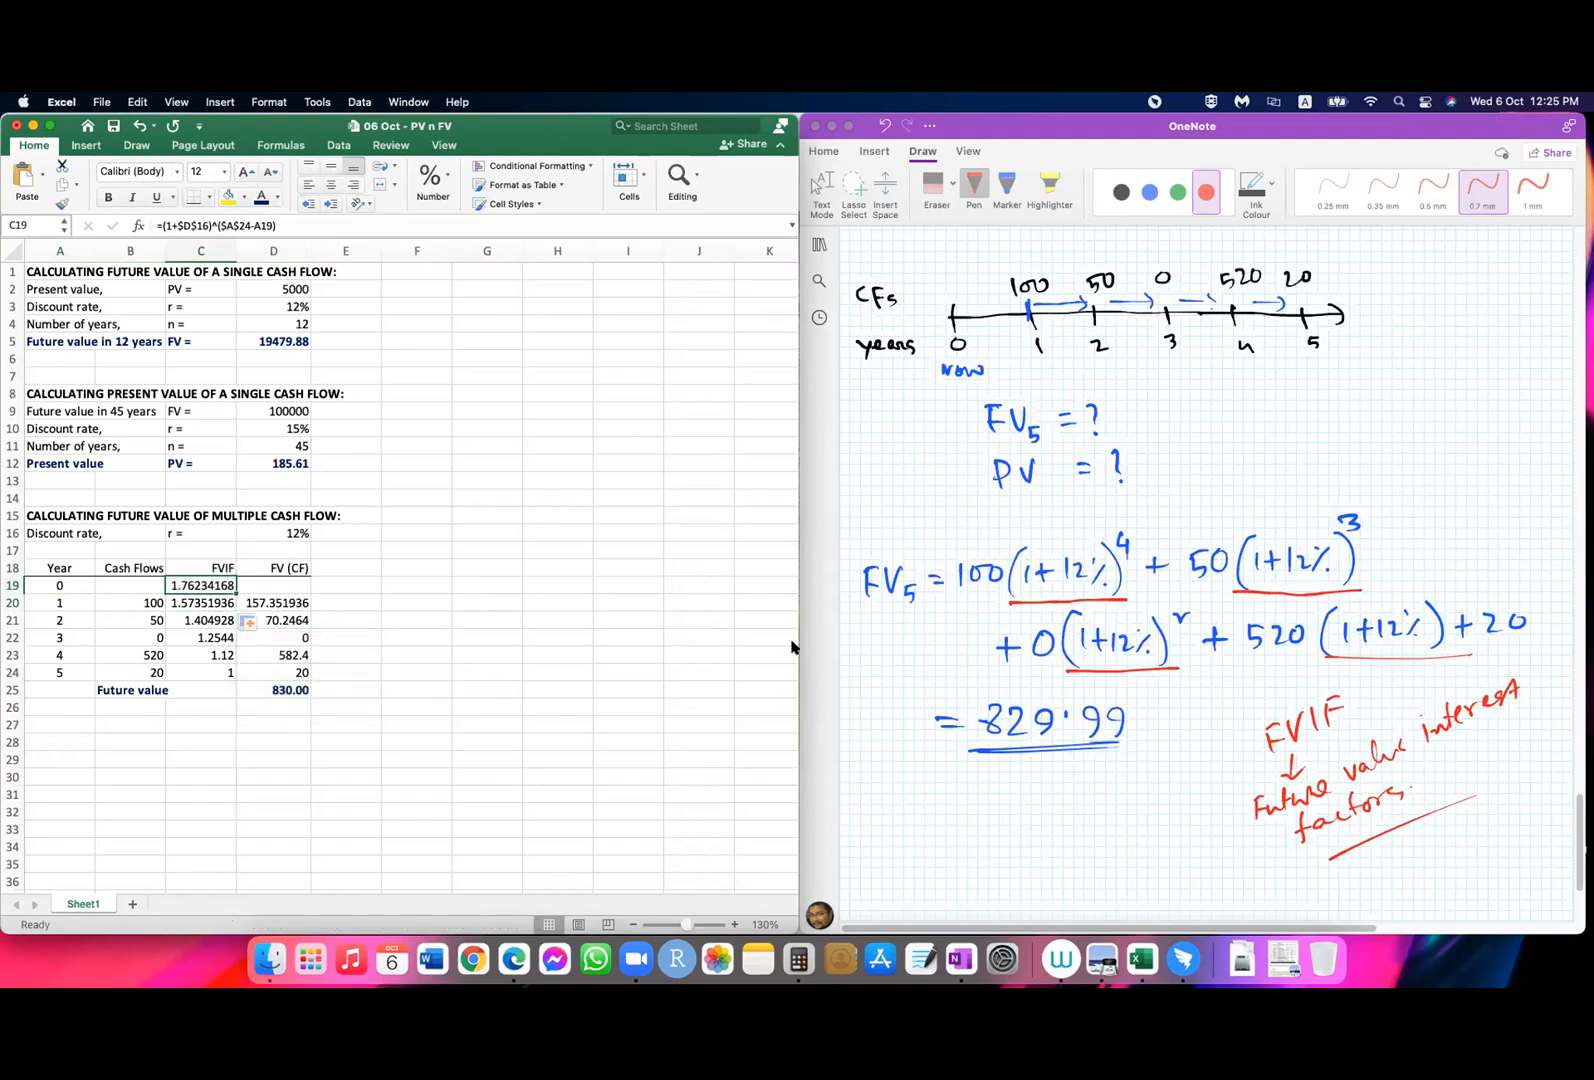
Step: Fill the FV (CF) formula from D20 up into D19 without formatting
click(306, 607)
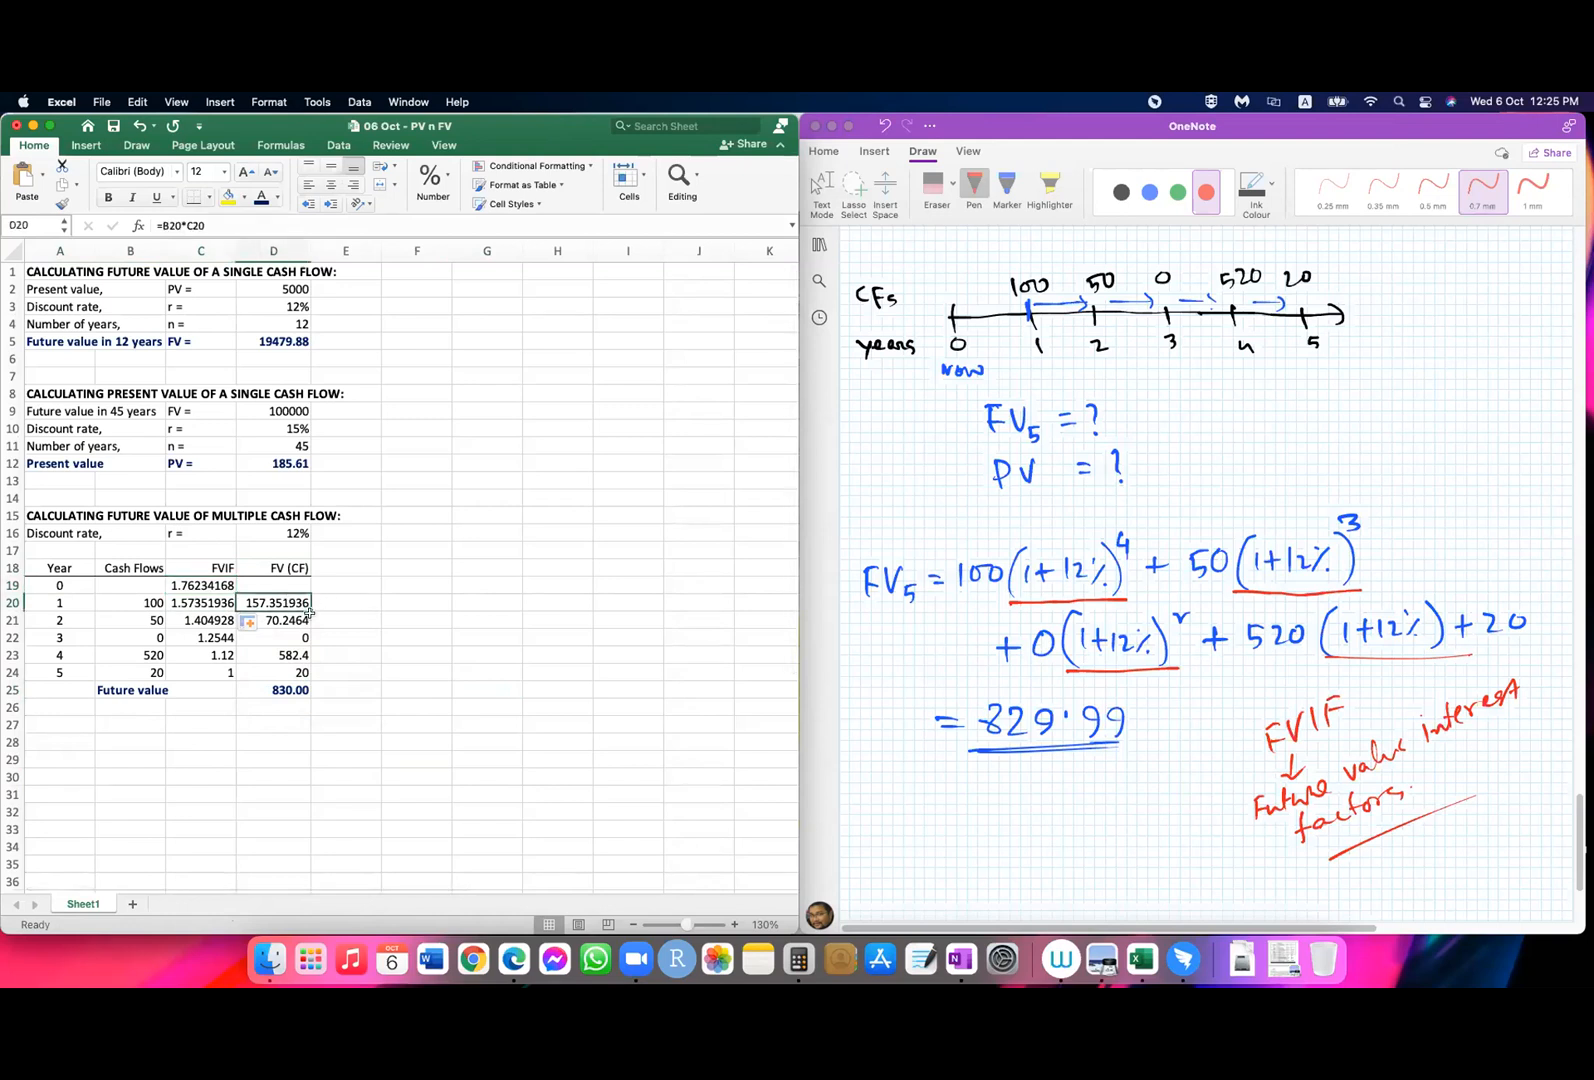
drag(307, 608, 306, 600)
click(325, 622)
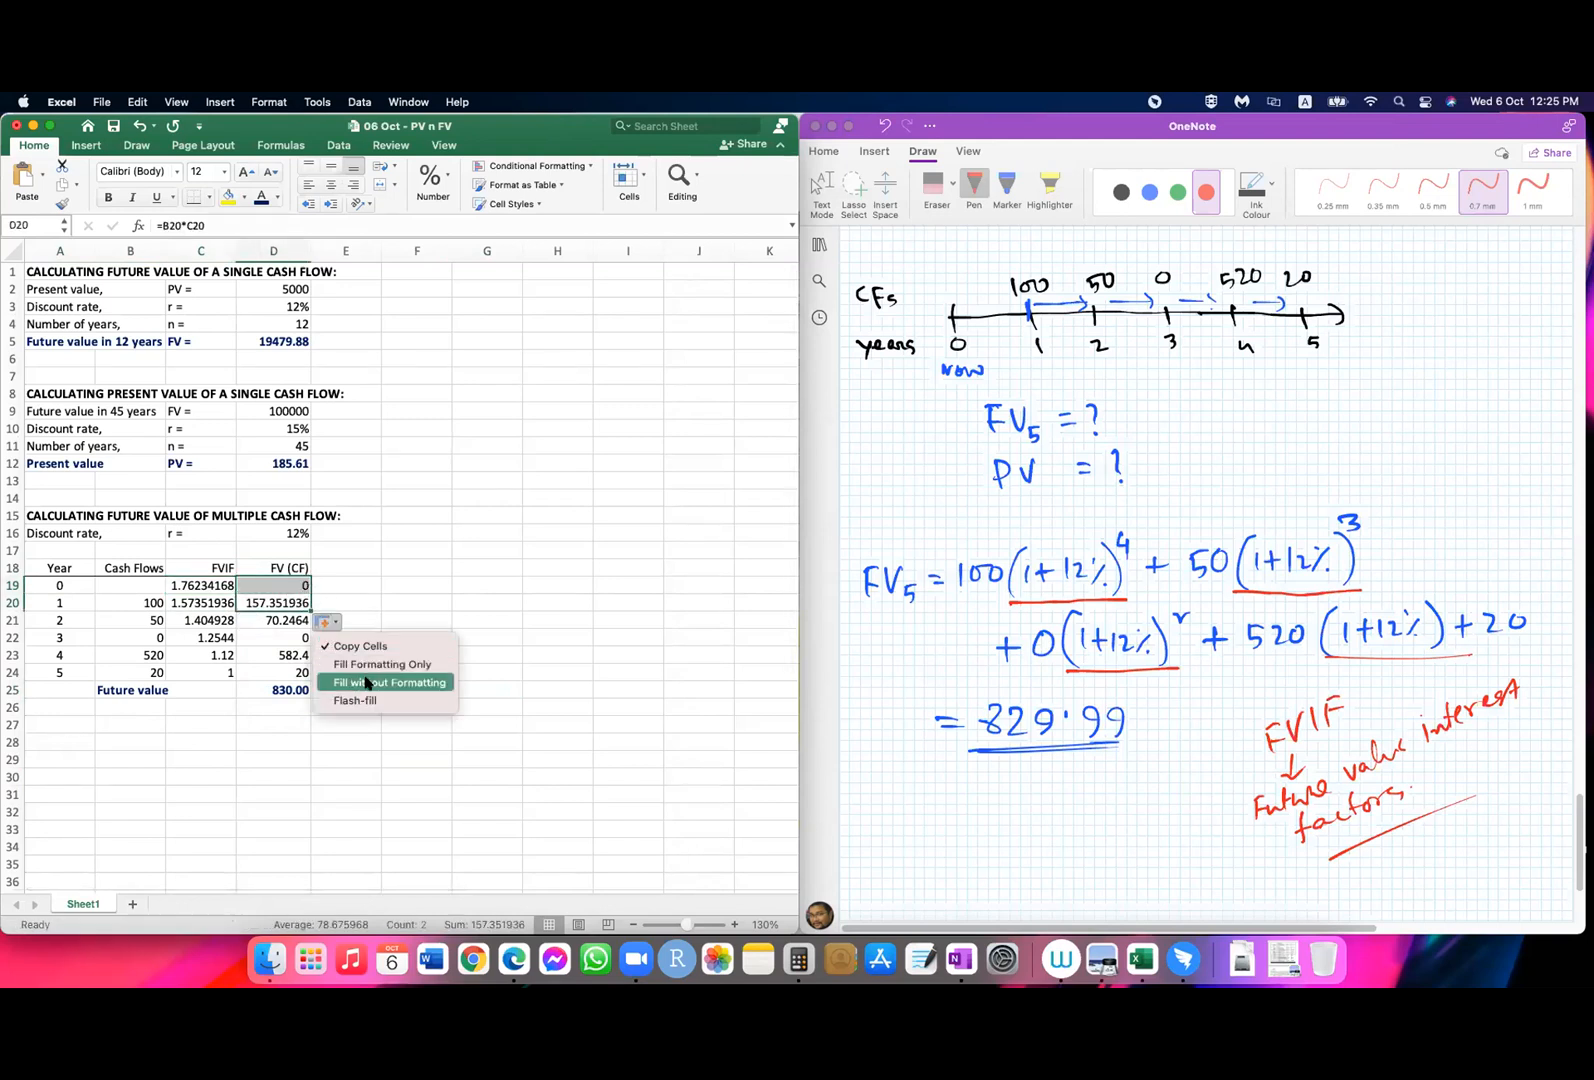
click(368, 684)
Step: Extend the future value total in D25 to include year 0, making the formula =SUM(D19:D24)
click(288, 691)
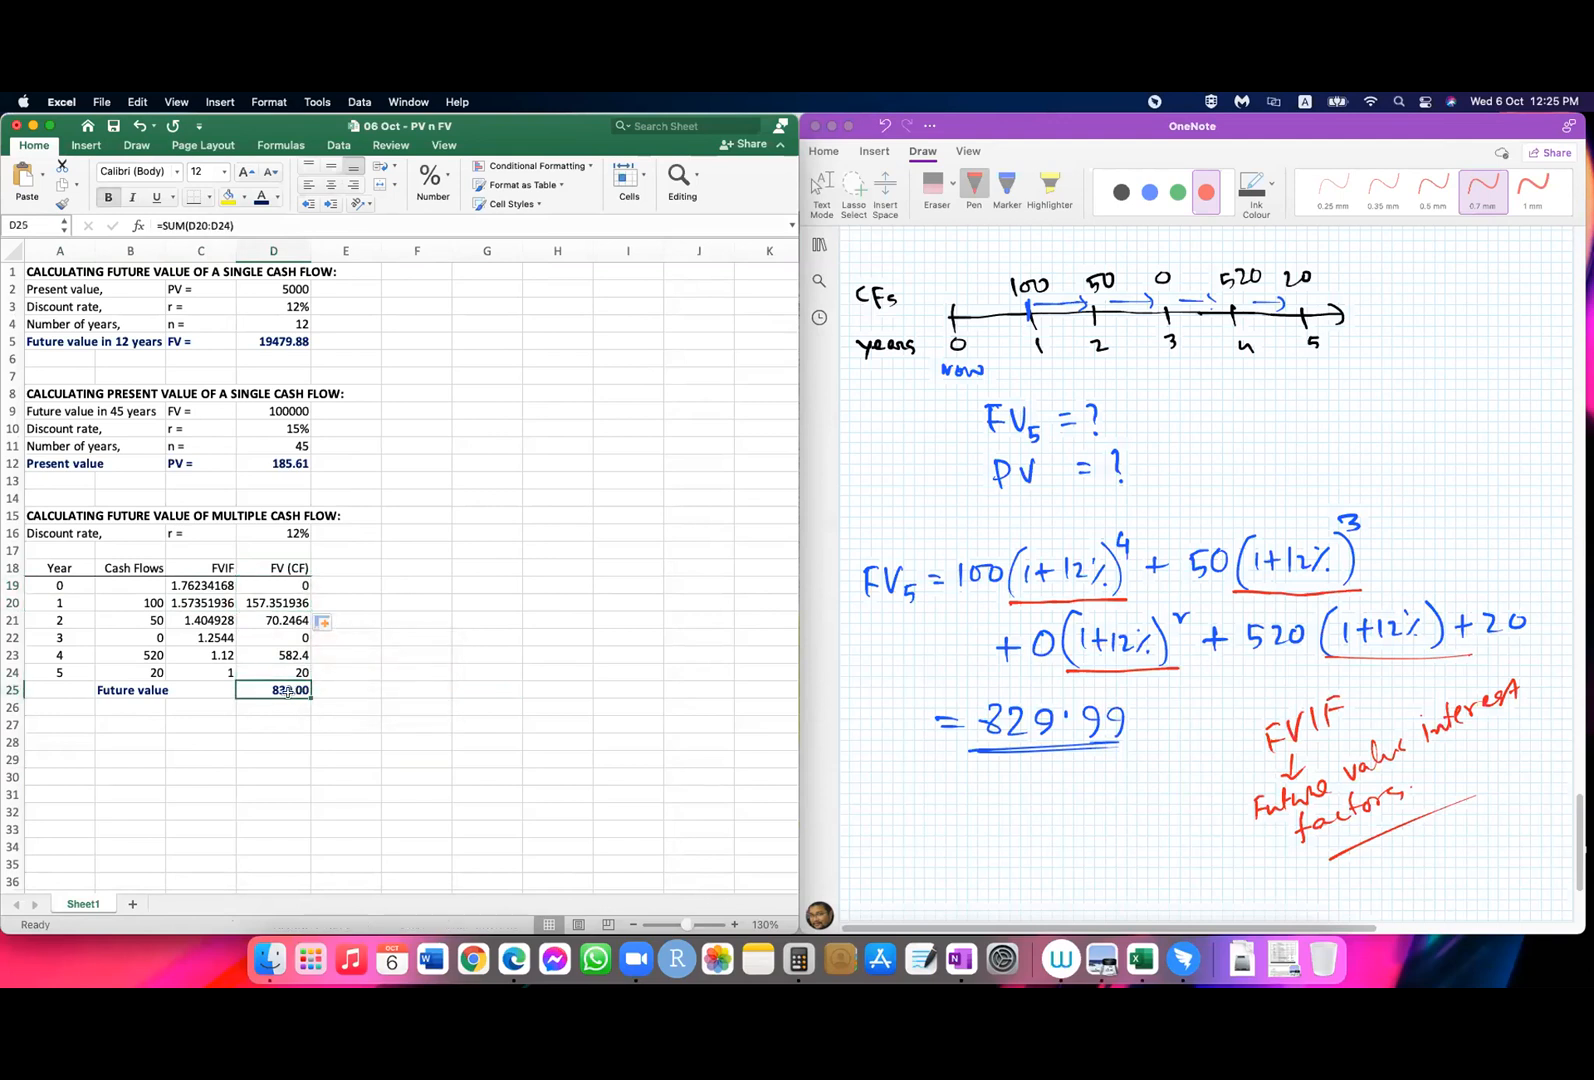
click(198, 227)
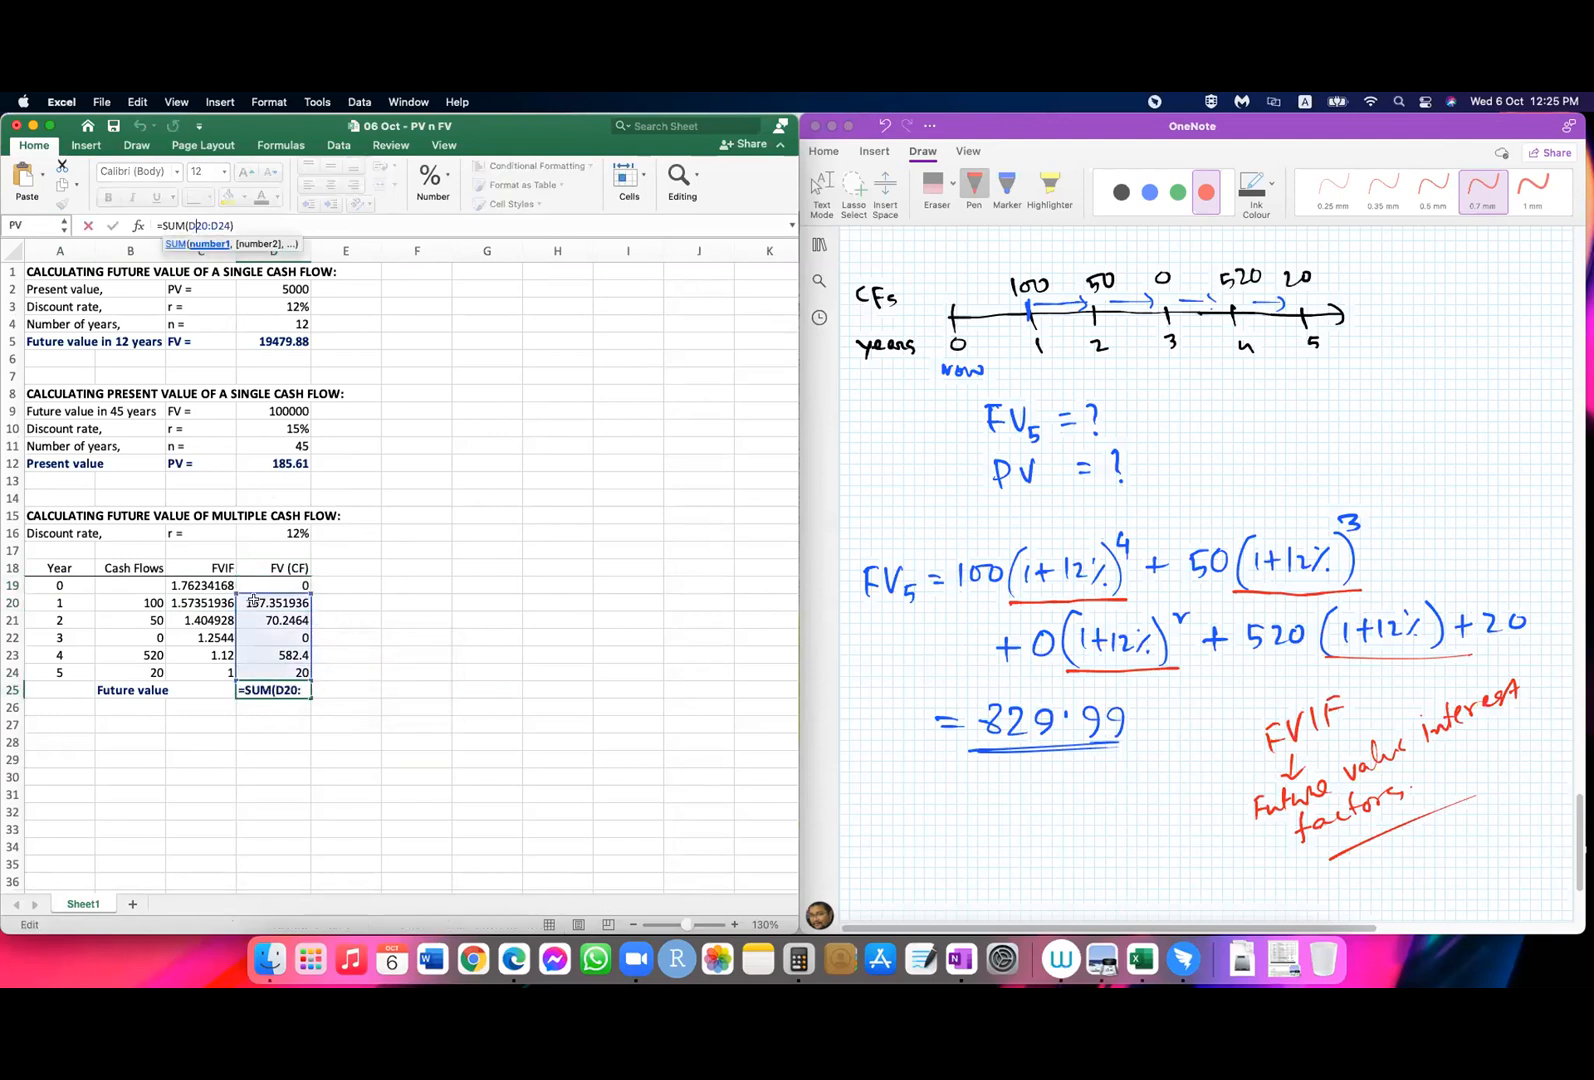
drag(233, 593, 236, 578)
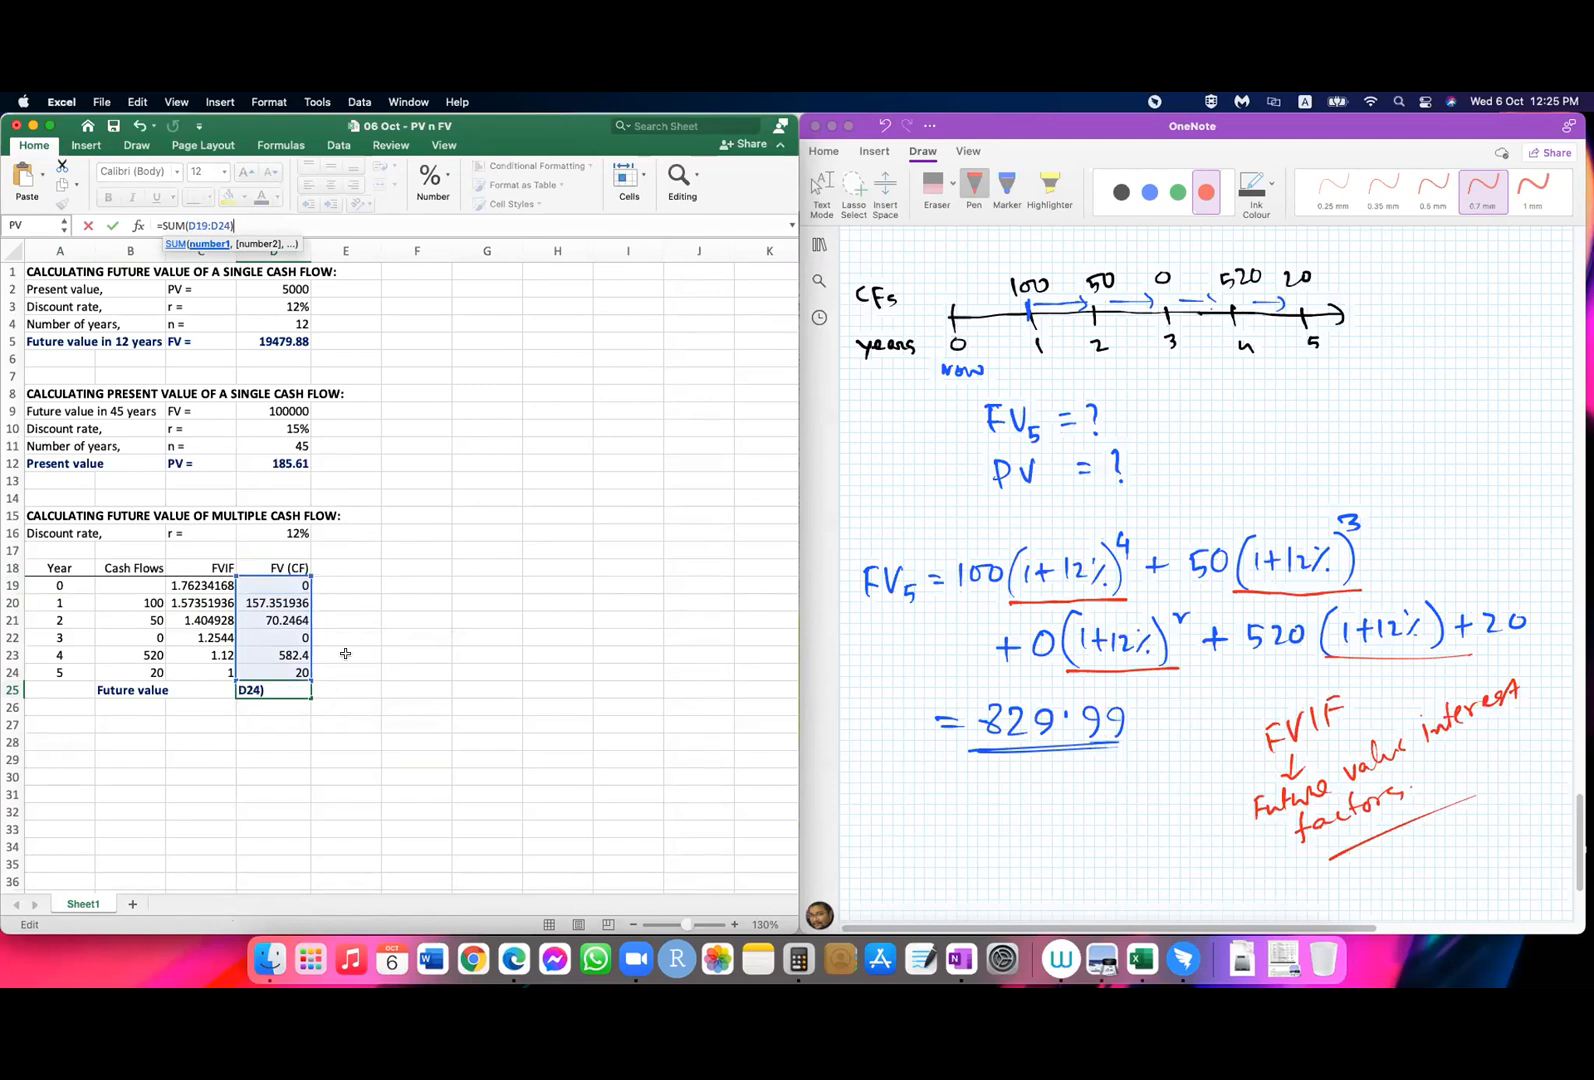
key(Return)
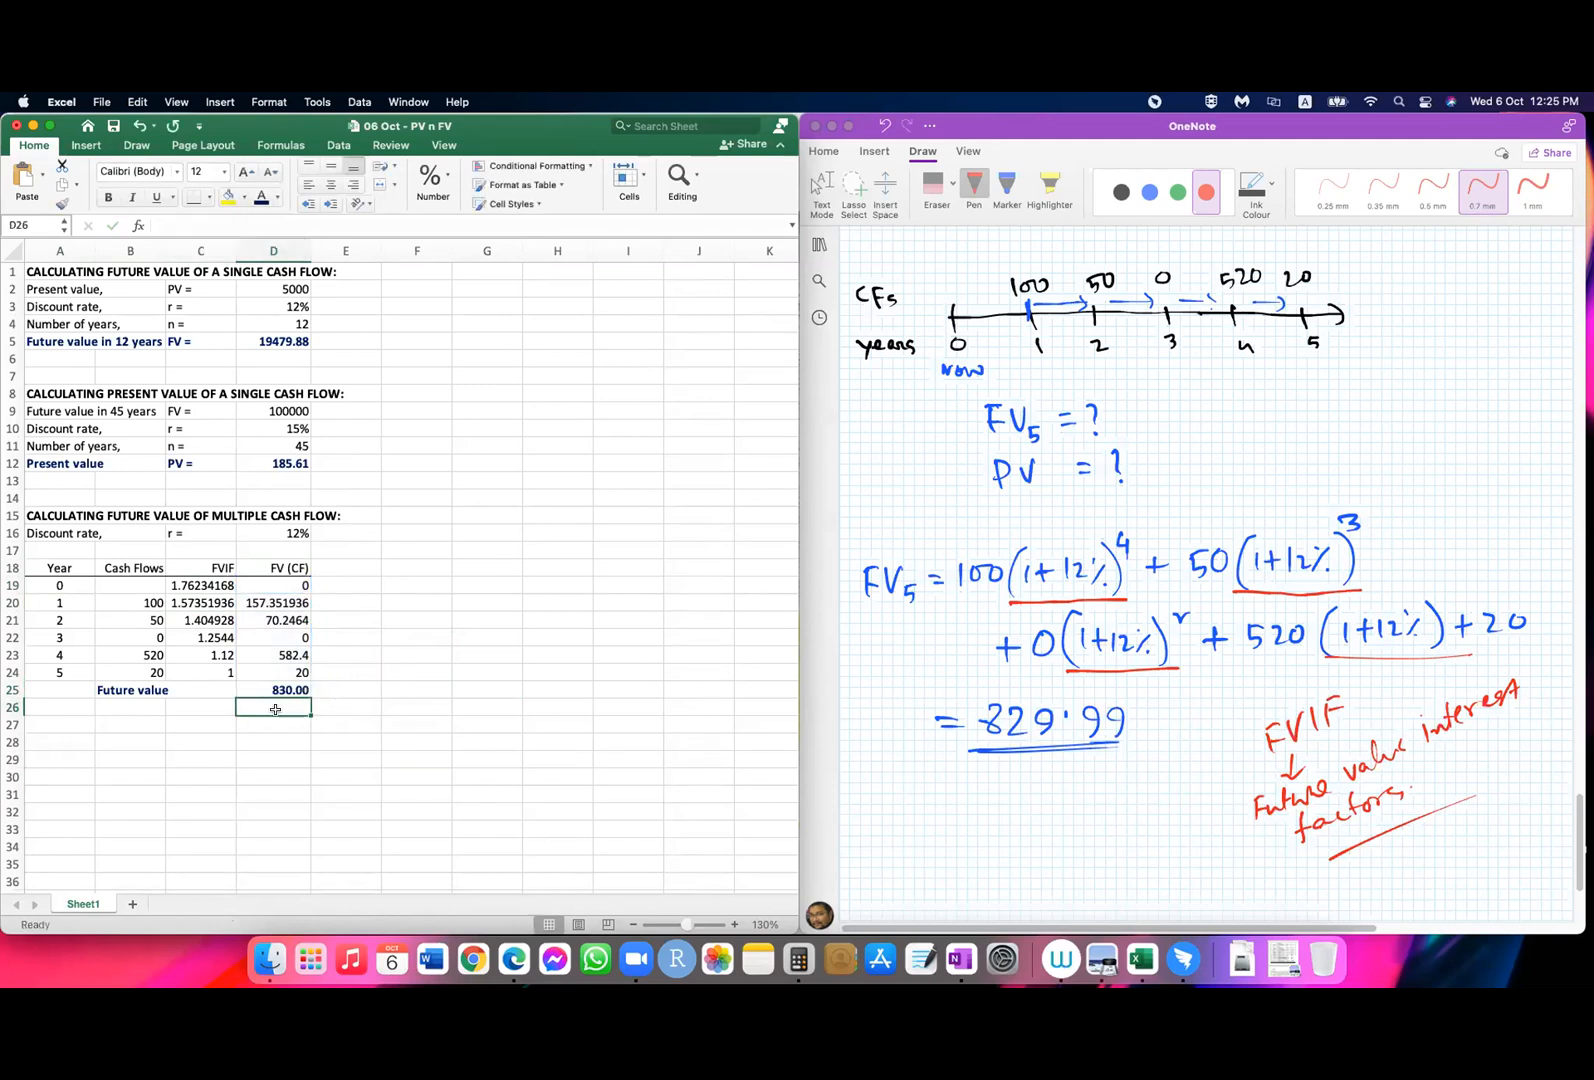
click(267, 697)
Step: Enter 0 as the year 0 cash flow in B19
click(192, 584)
click(297, 692)
click(292, 585)
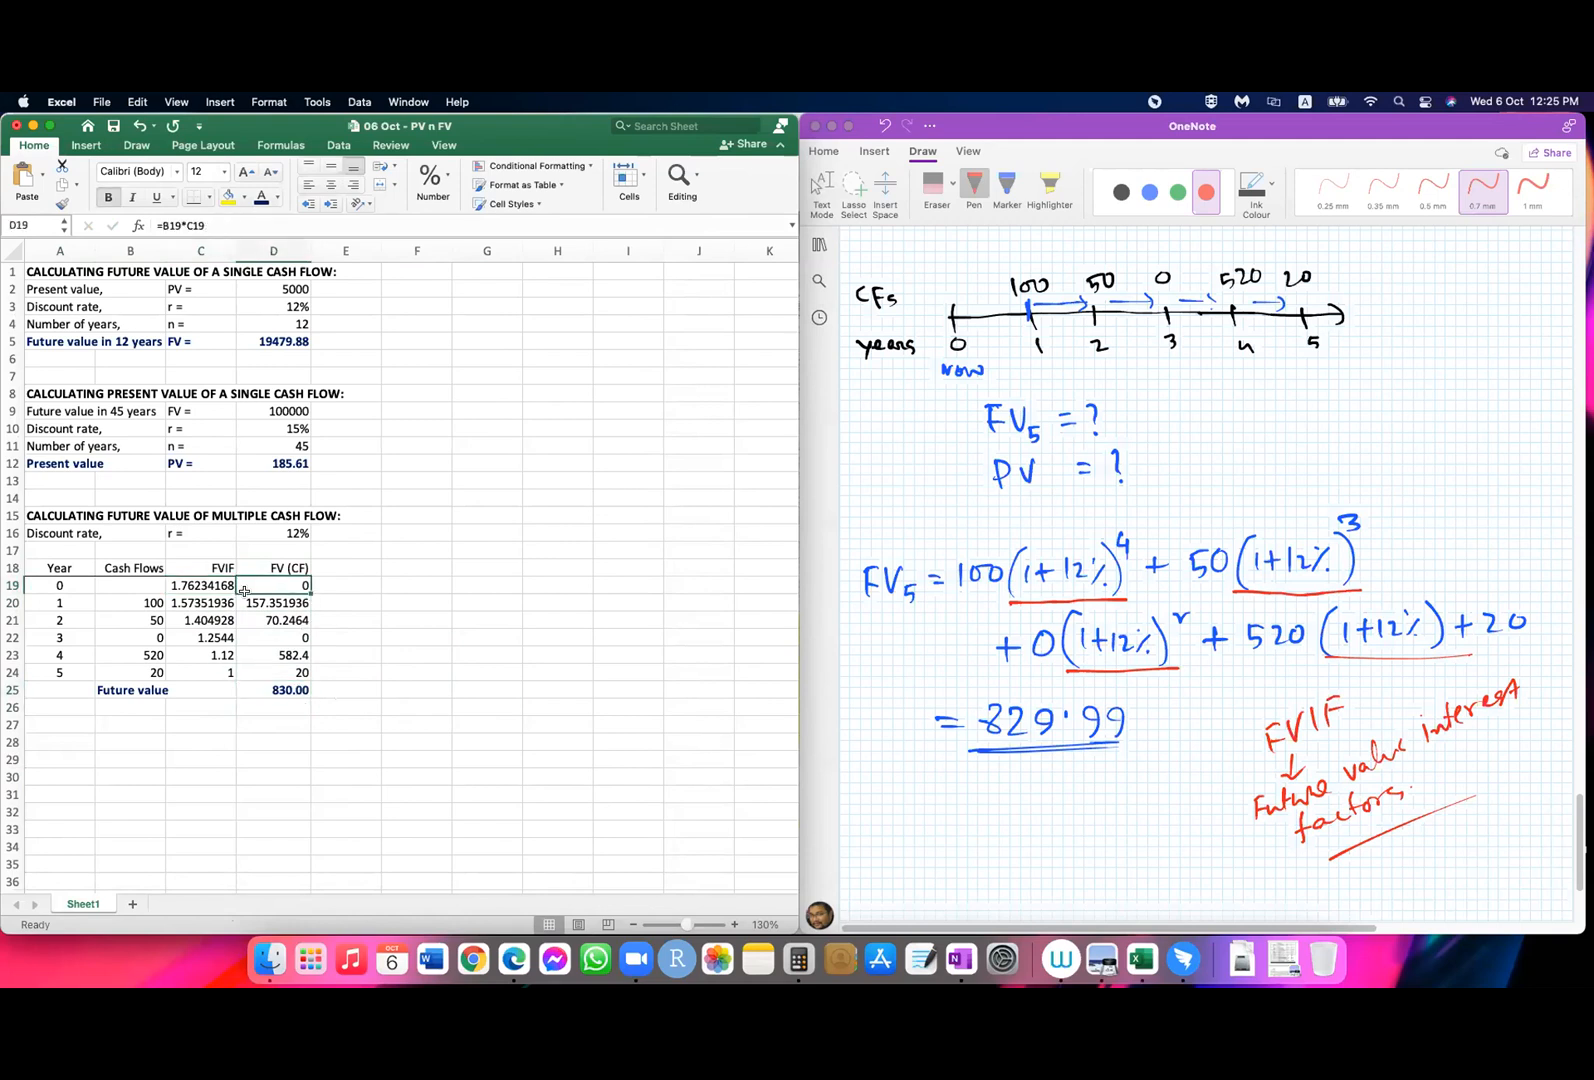
click(130, 586)
text(0)
key(Return)
click(296, 745)
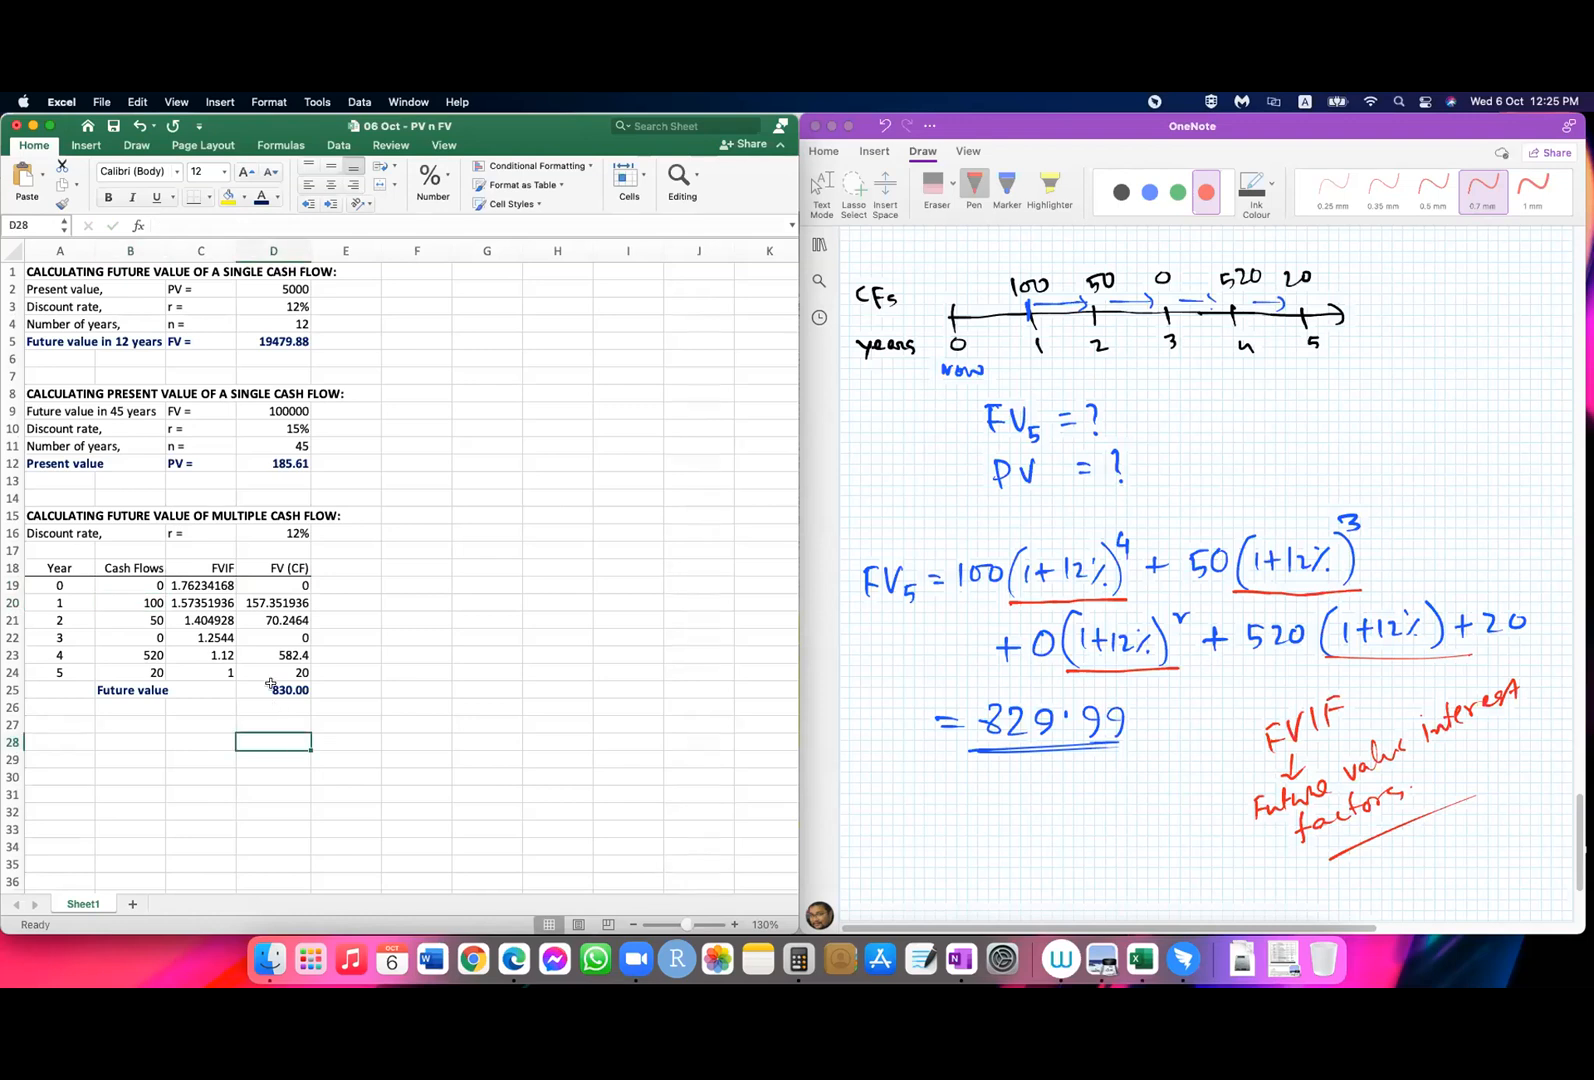
Step: Add a bottom border under the year 5 row A24:D24, above the Future value total
click(270, 684)
drag(44, 670, 270, 670)
click(185, 203)
click(423, 670)
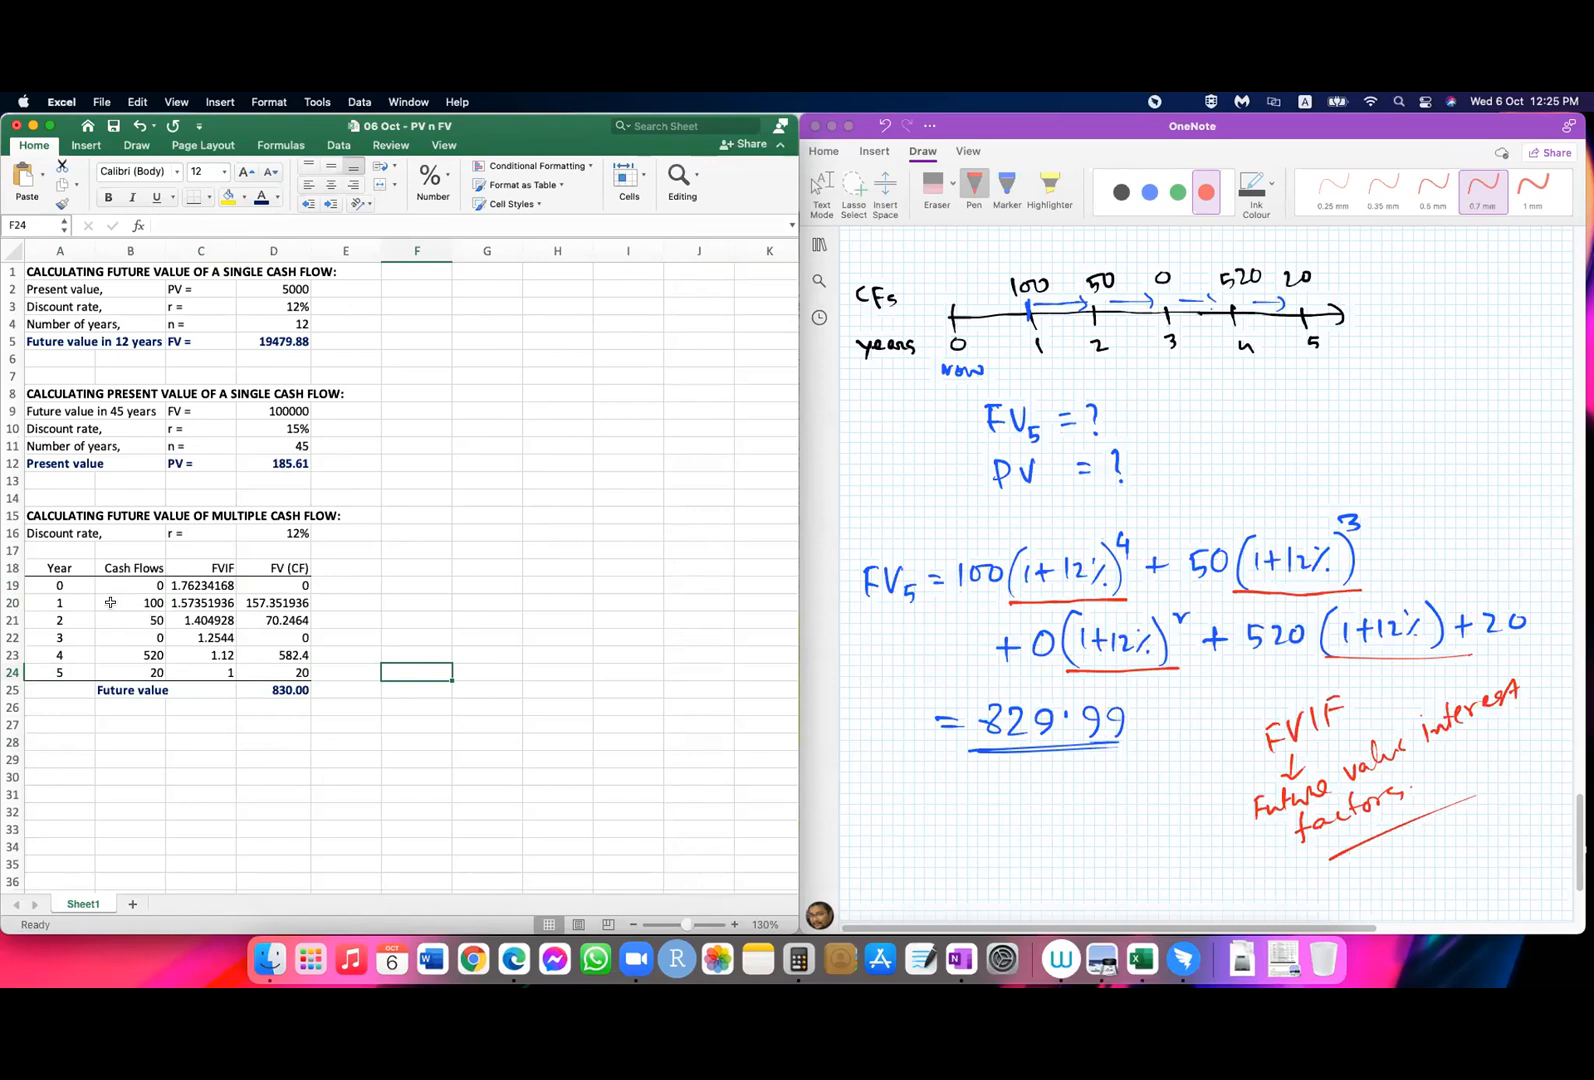
drag(123, 585, 268, 584)
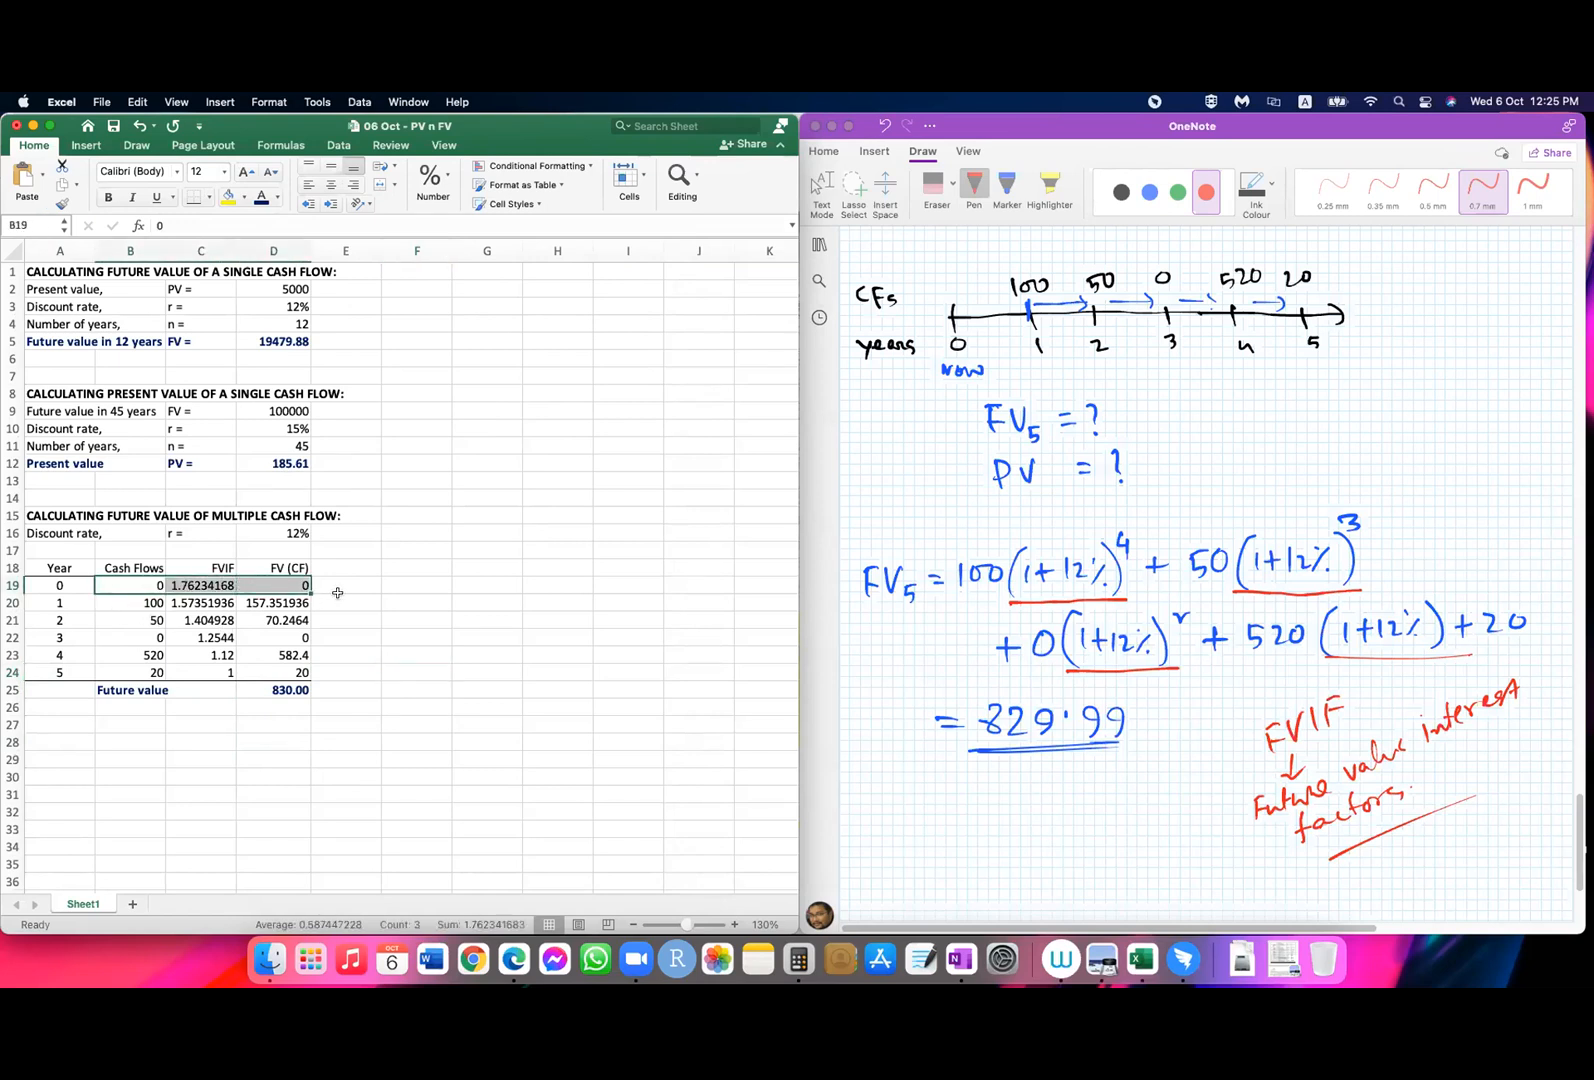
click(462, 650)
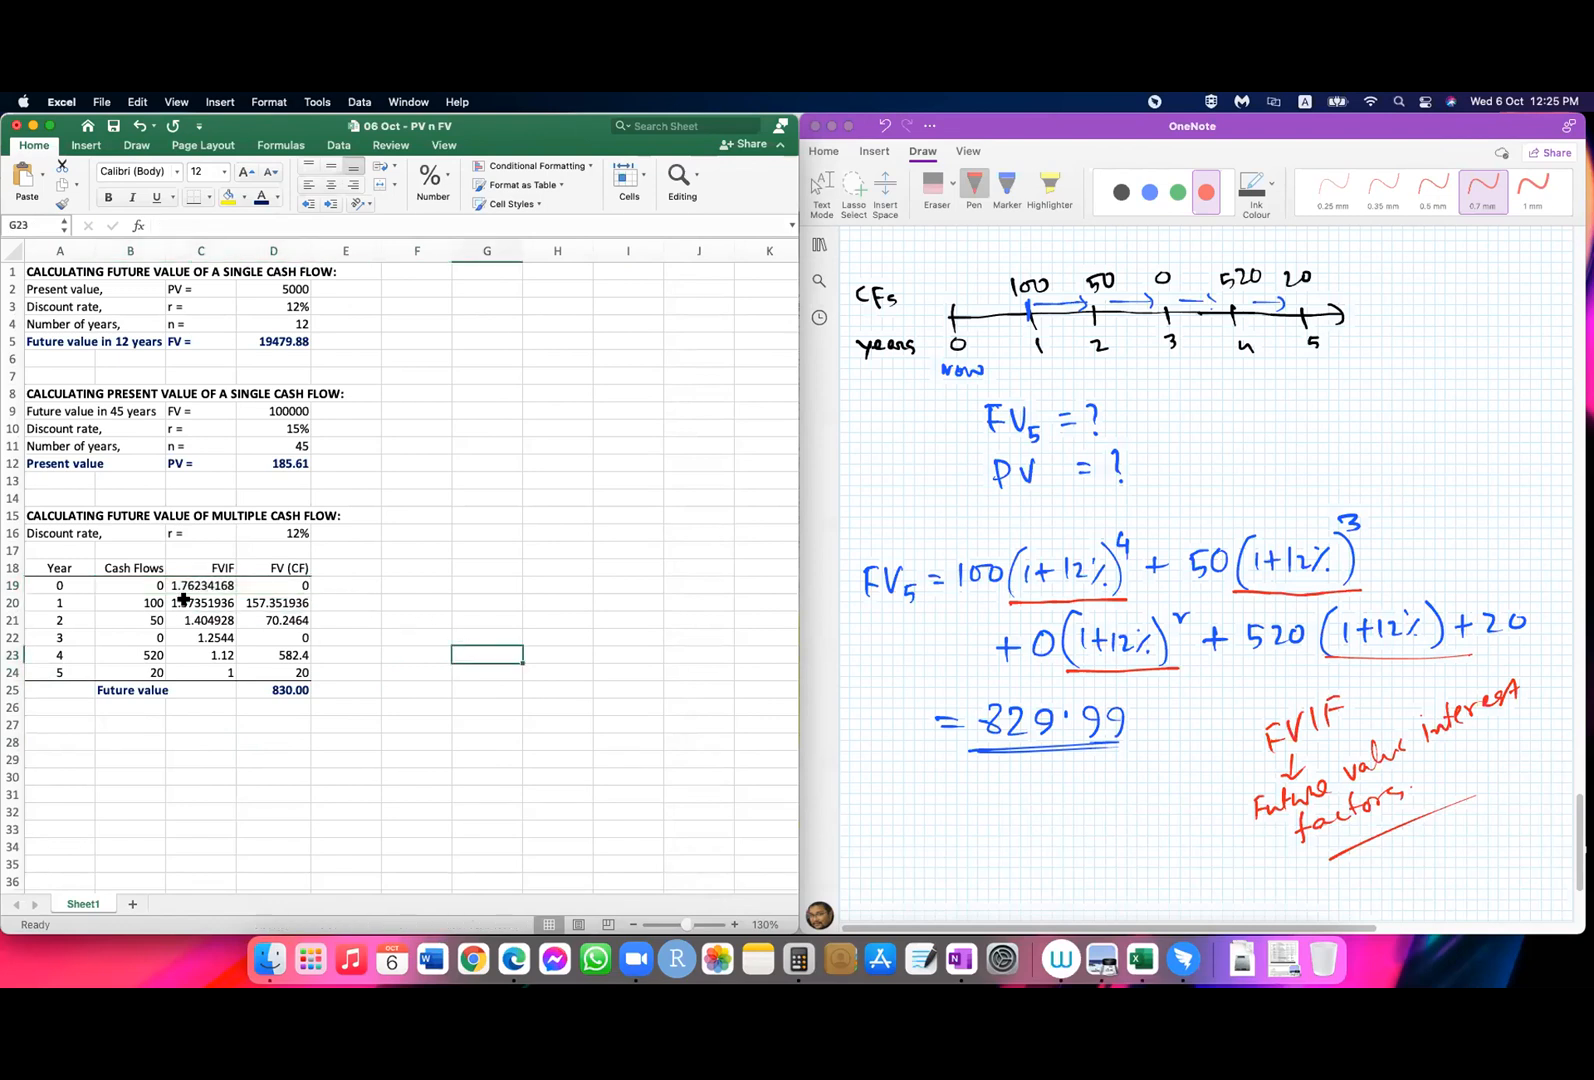
click(191, 585)
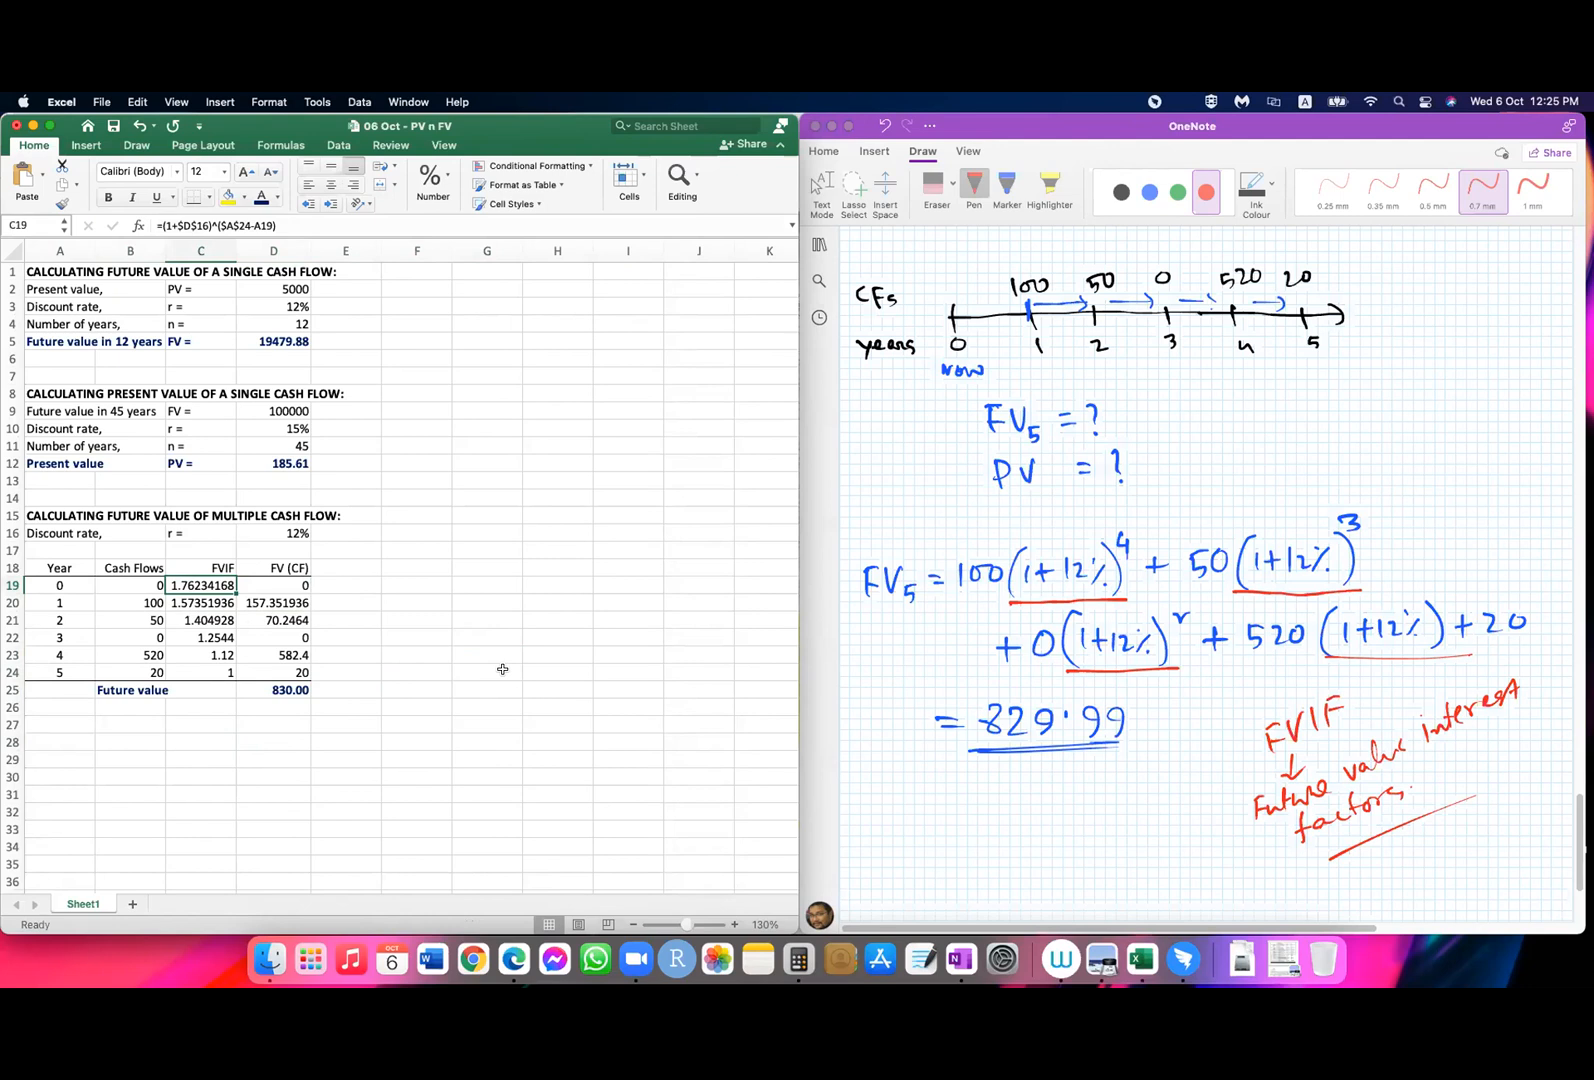
click(348, 794)
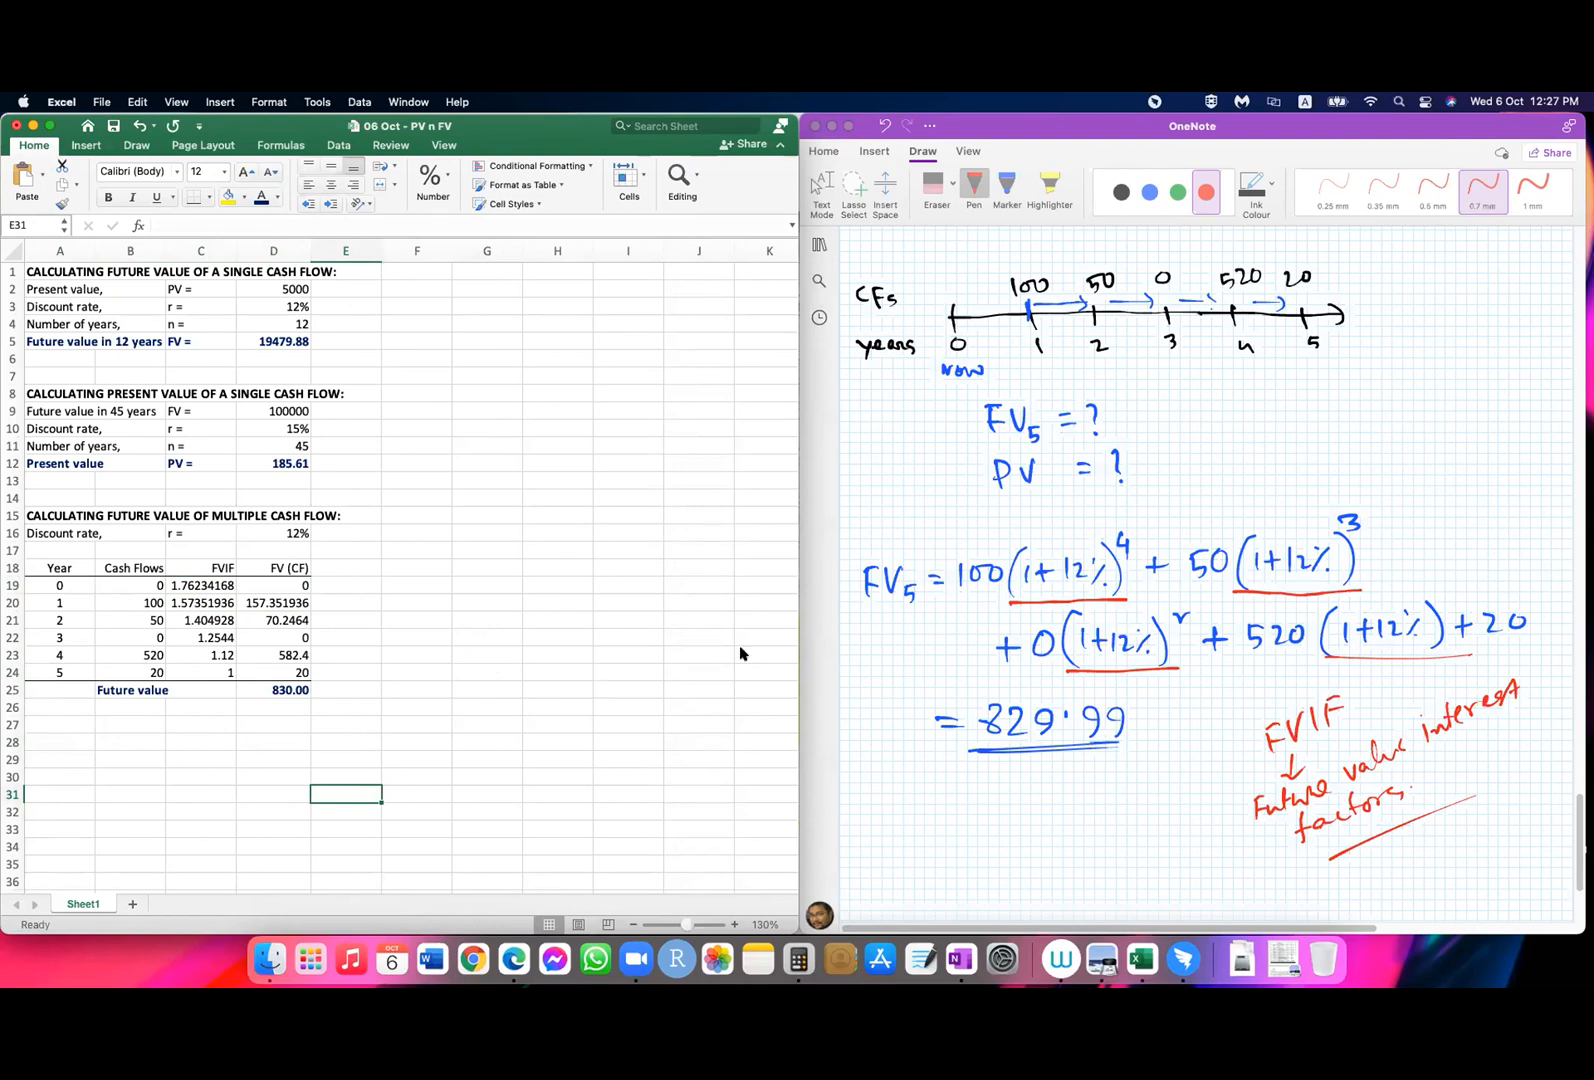
scroll(1034, 640, up, 10)
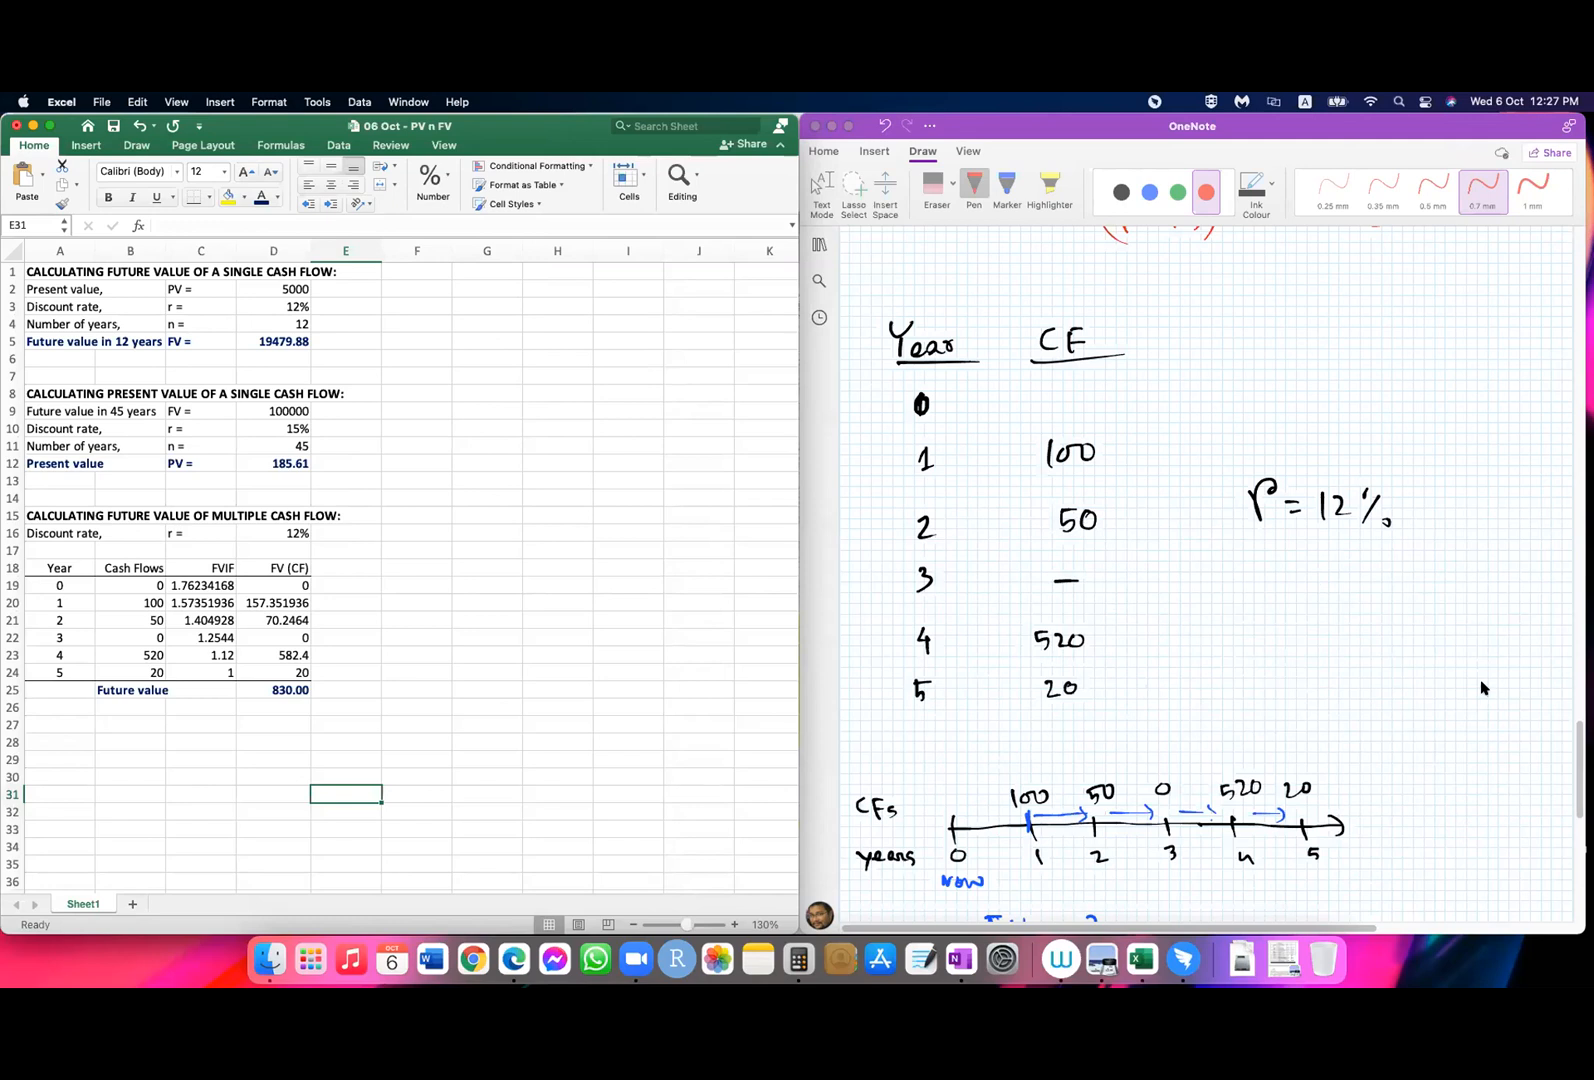
Step: Copy the future value of multiple cash flow block A15:E25 to the area starting at A28
click(428, 775)
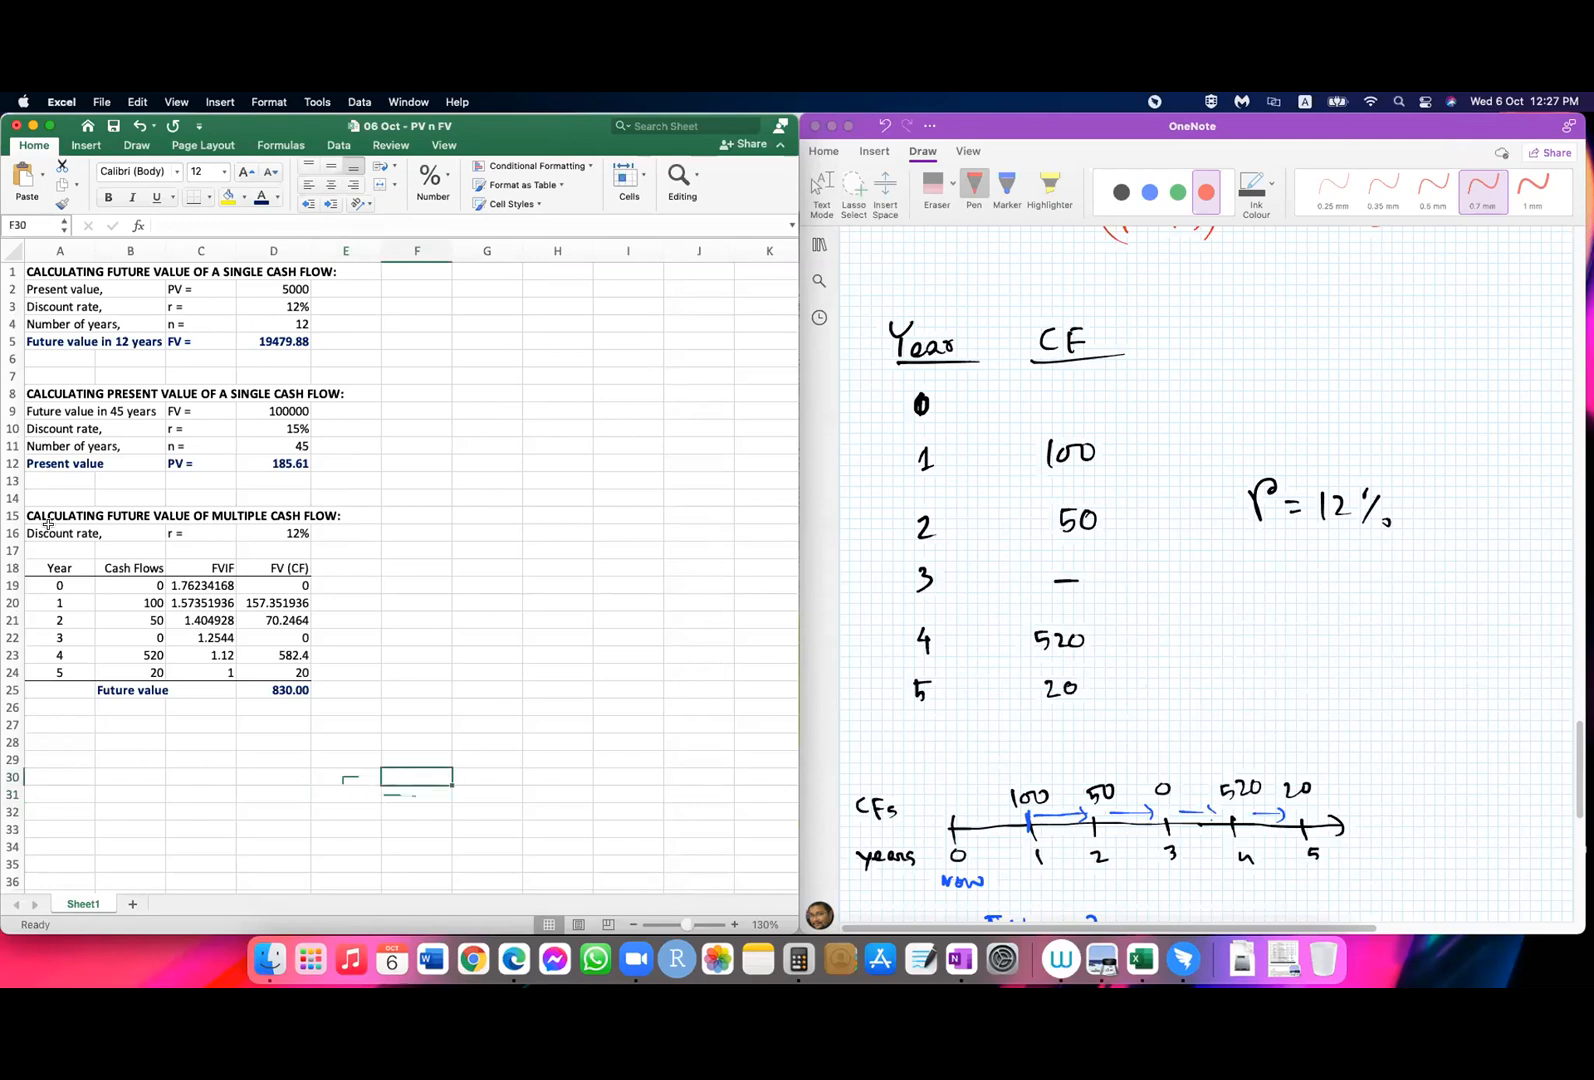
drag(30, 512, 325, 698)
key(super+c)
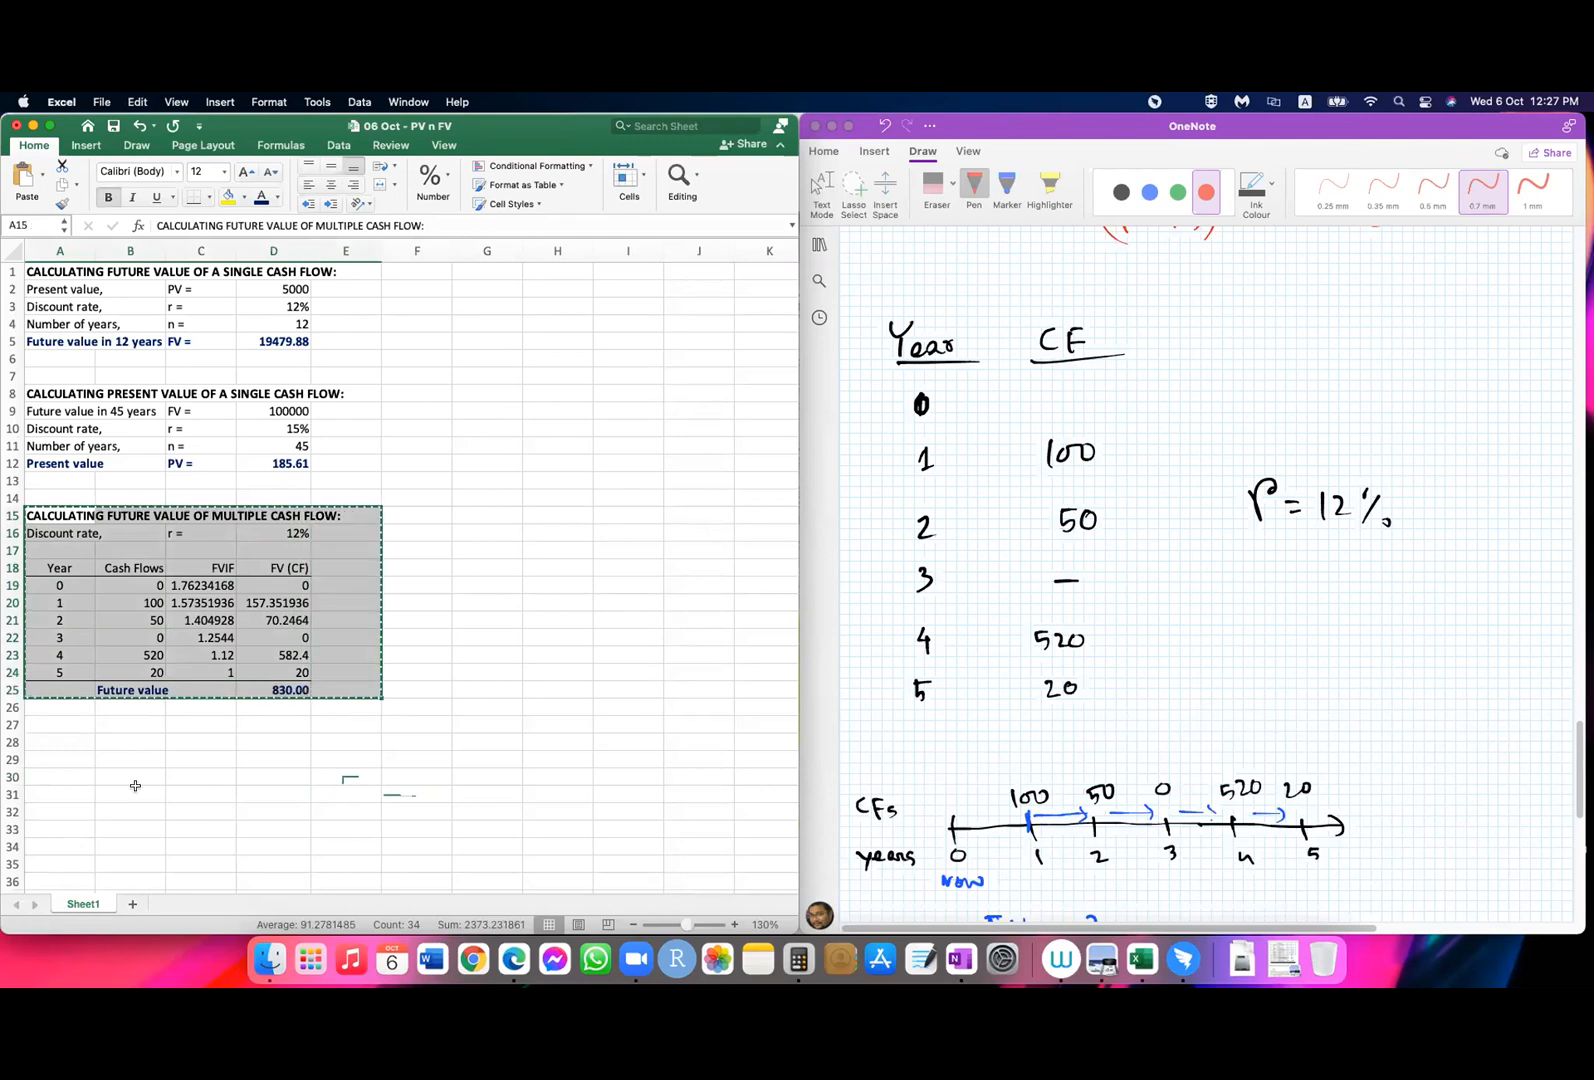
click(70, 738)
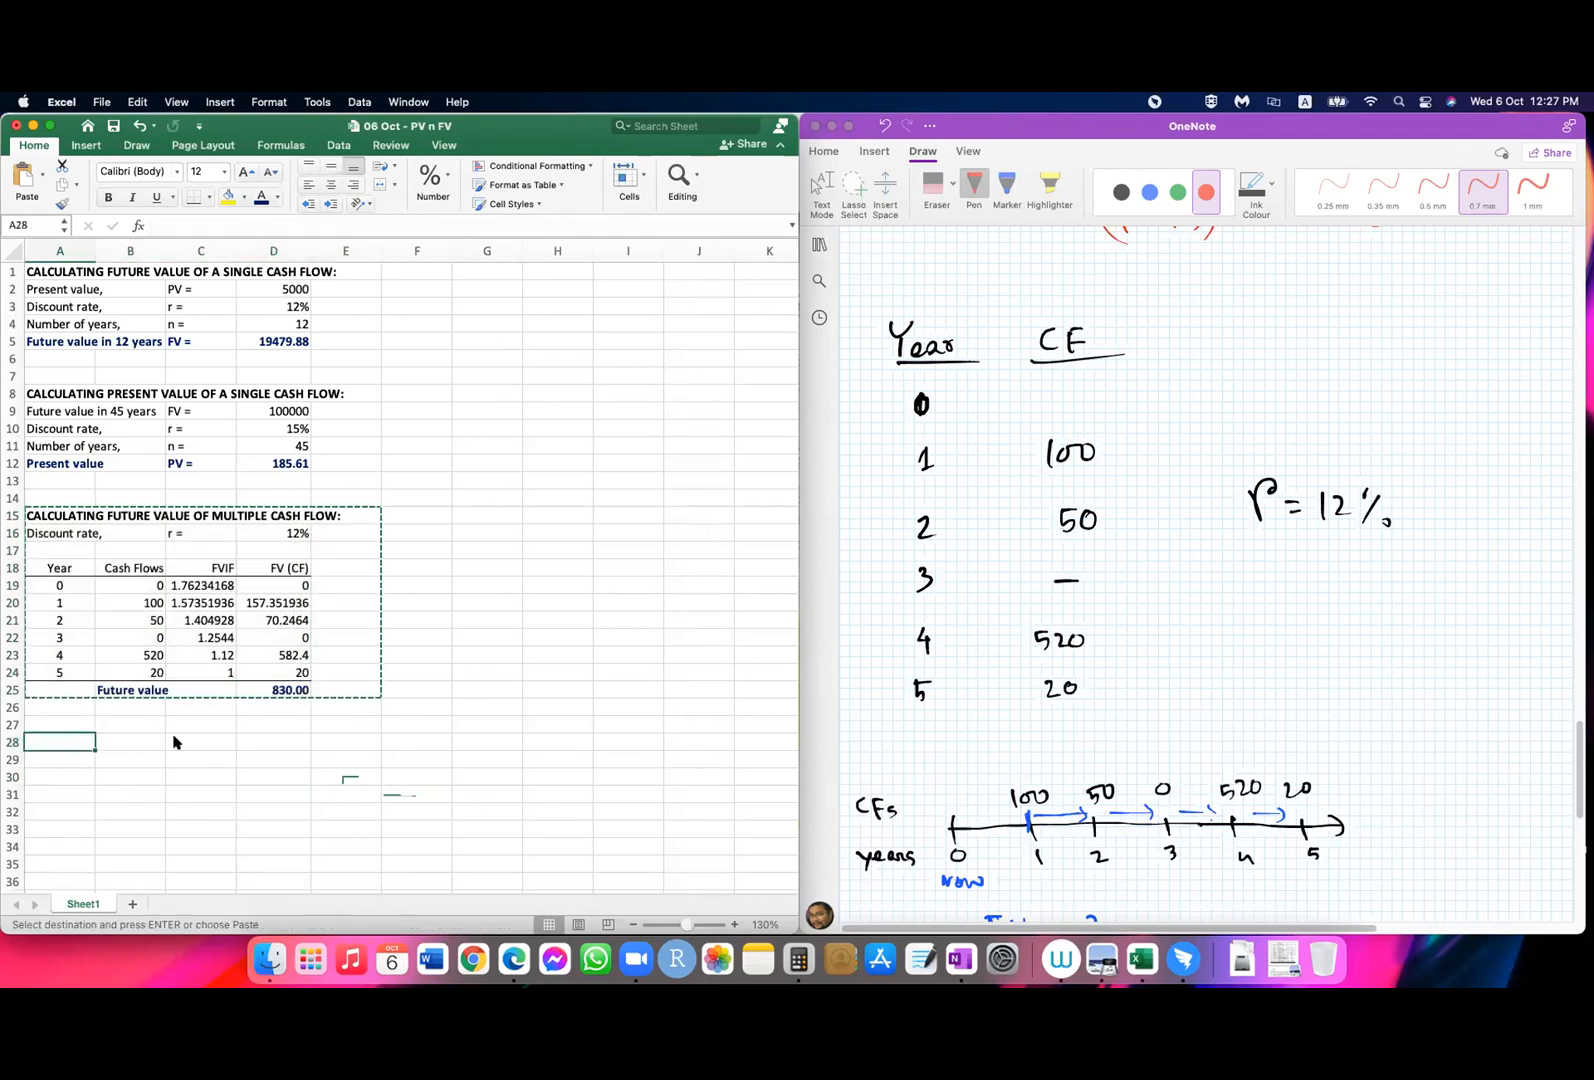
key(super+v)
Step: Change the copied block's heading in A28 to "CALCULATING PRESENT VALUE OF MULTIPLE CASH FLOW:"
double_click(121, 744)
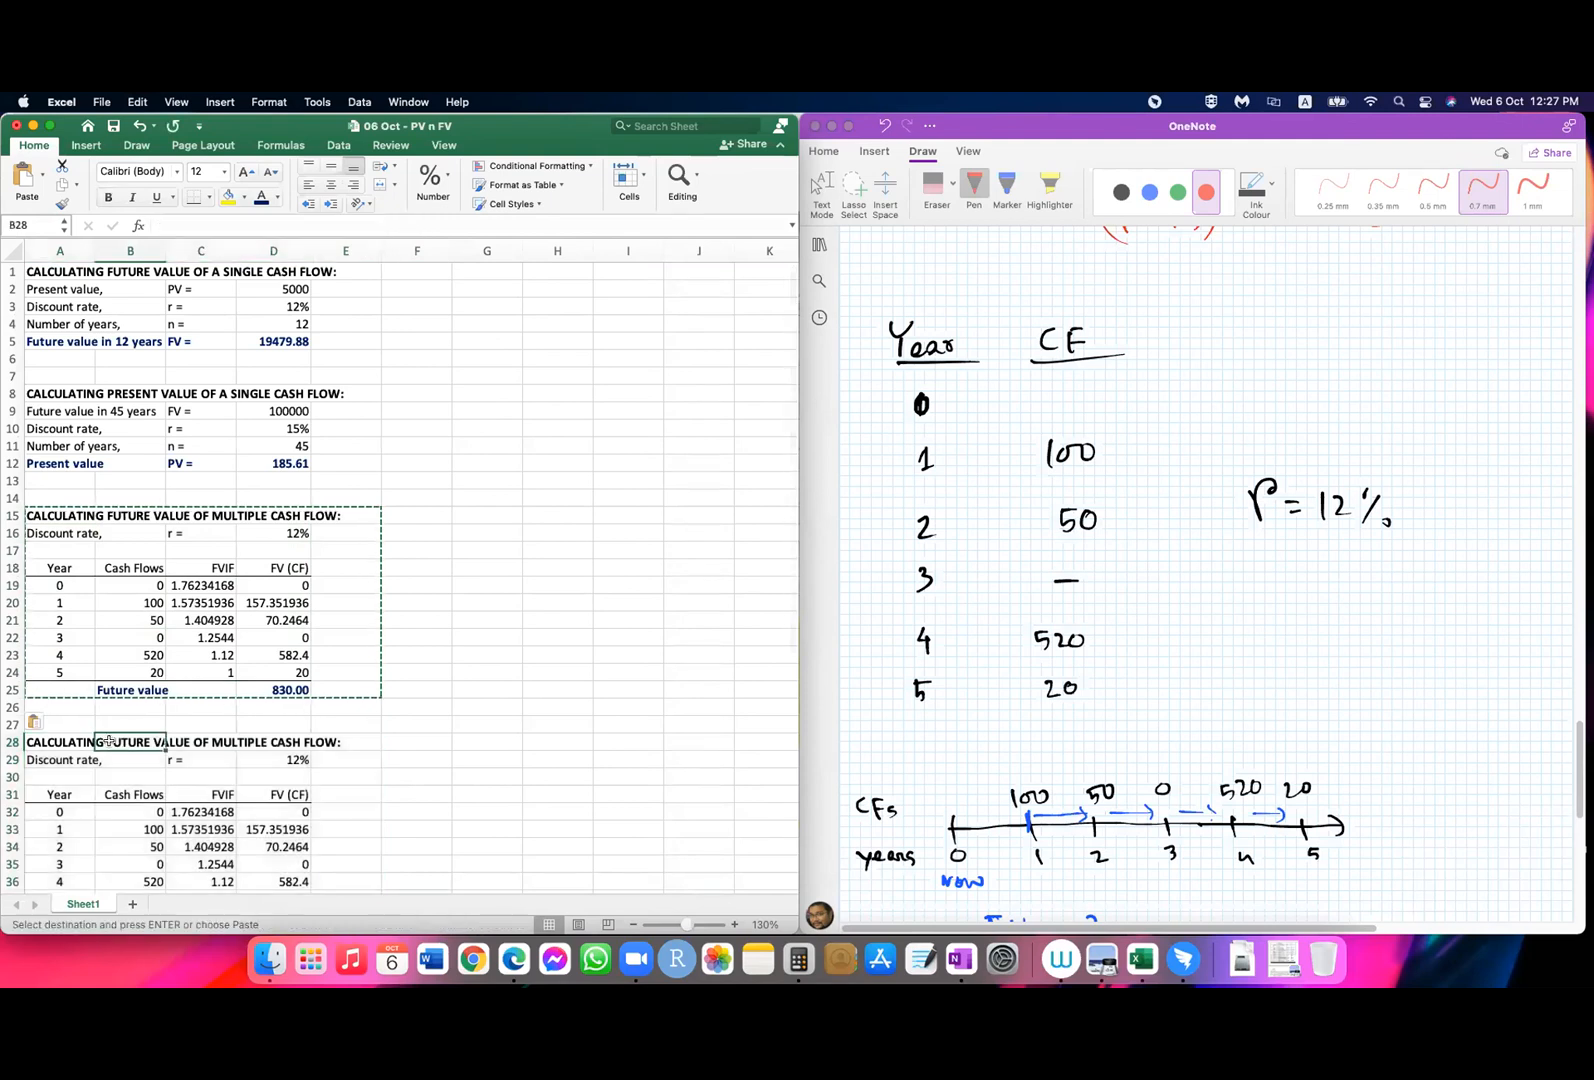
click(28, 740)
double_click(106, 744)
drag(106, 740, 146, 741)
text(PRESENT)
key(Return)
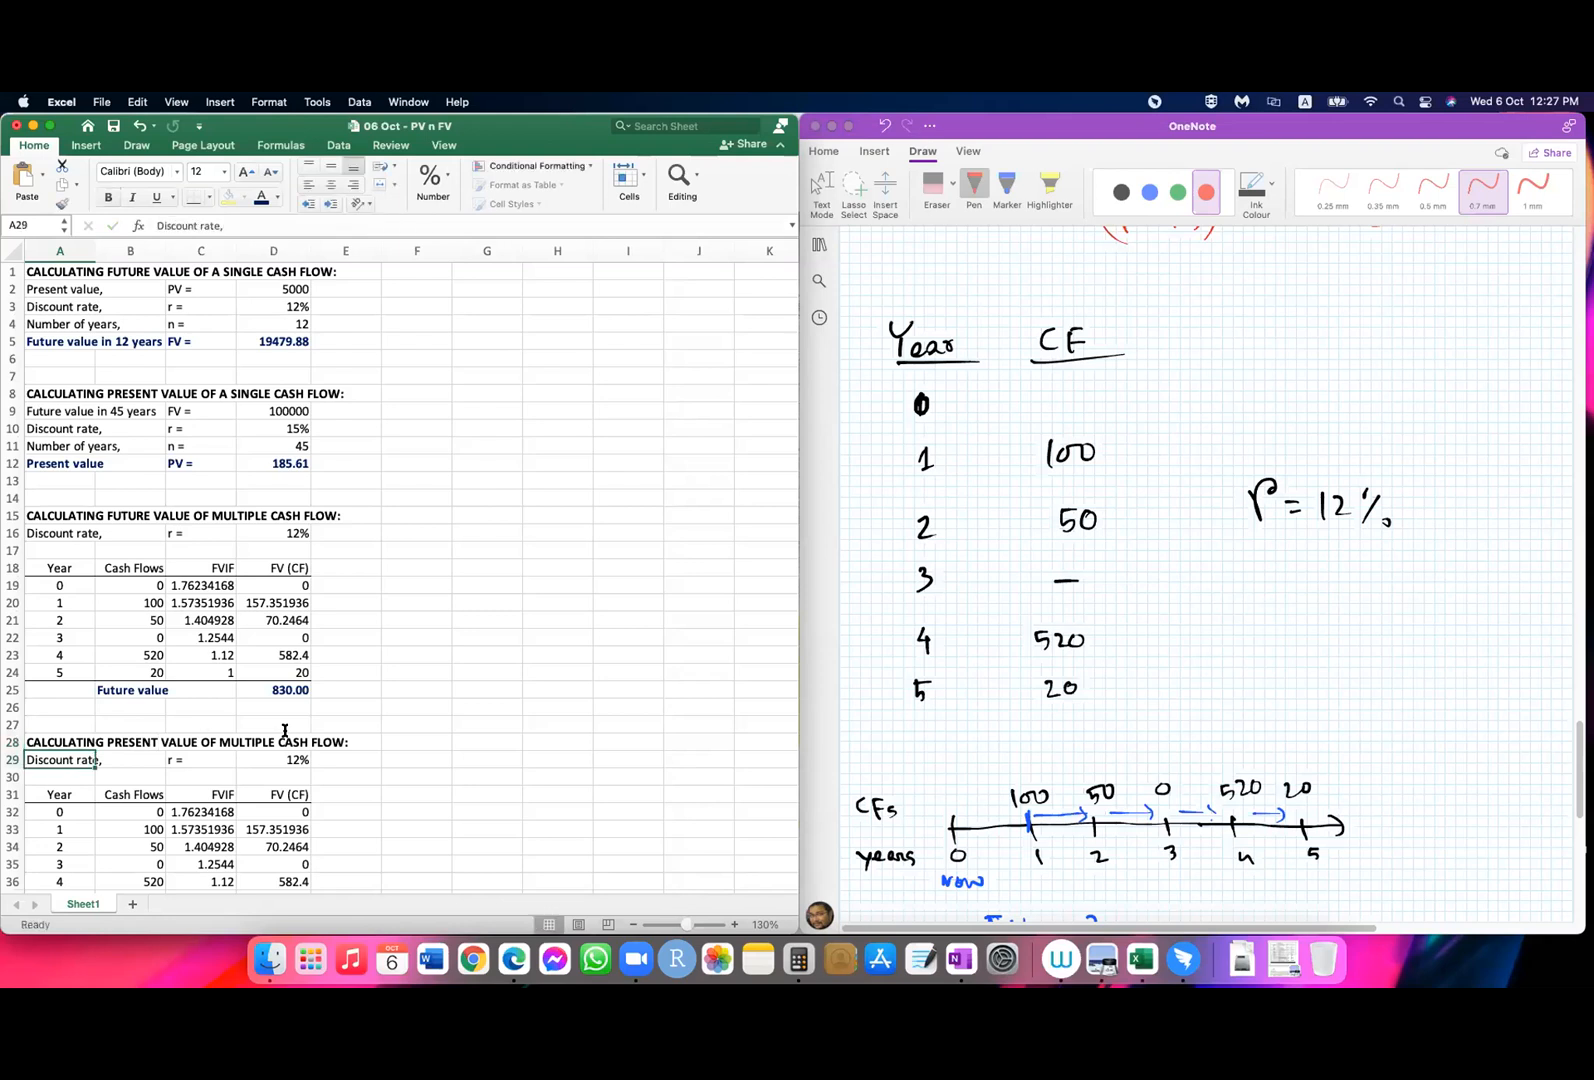
Step: Rename the FVIF column header in C31 of the copied table as PVIF
click(1217, 569)
scroll(1217, 569, down, 4)
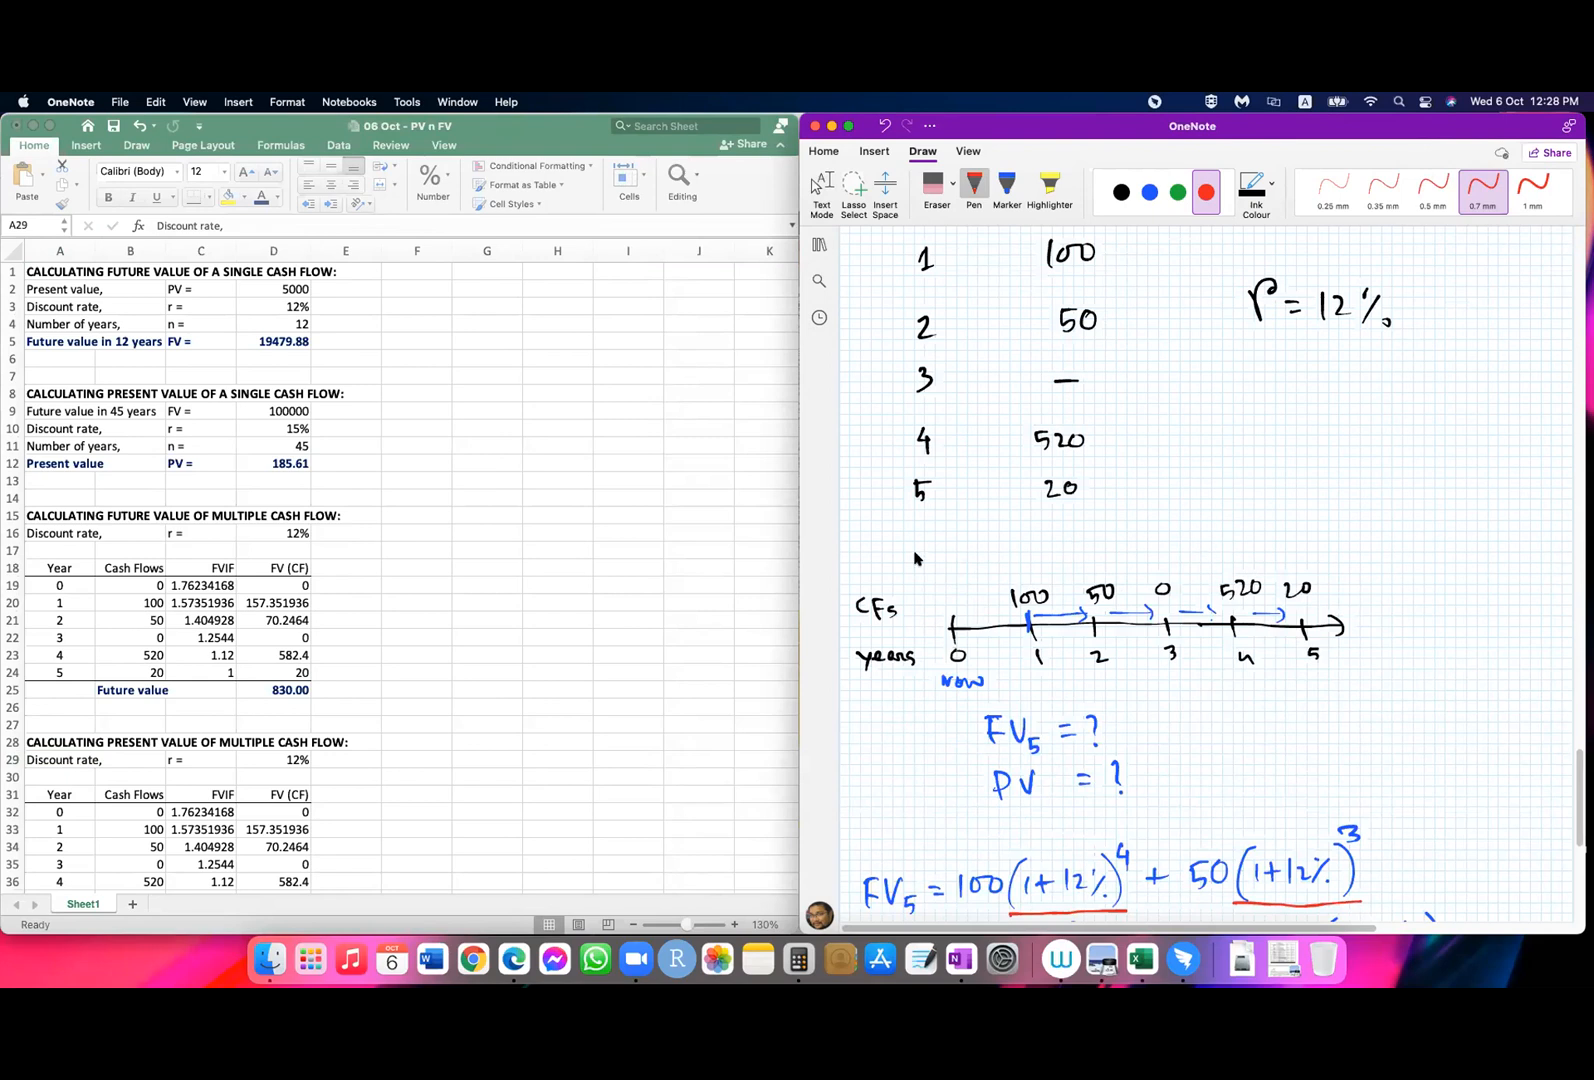
click(548, 714)
click(431, 778)
scroll(400, 760, down, 5)
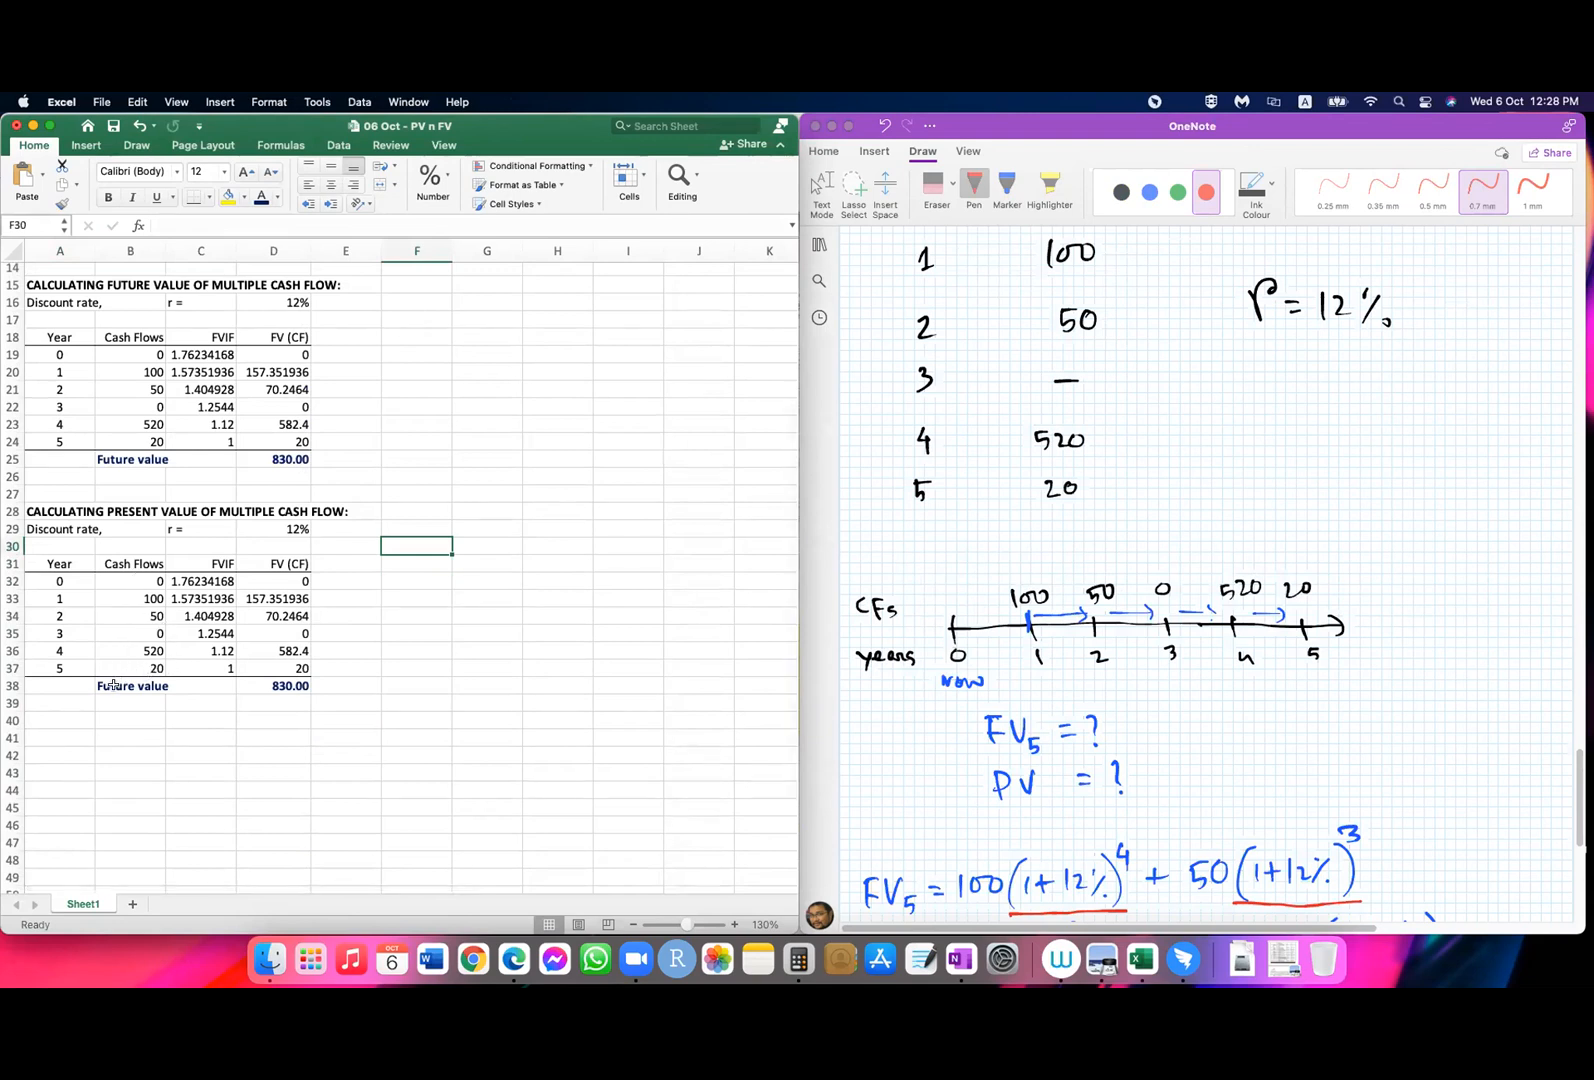
click(102, 687)
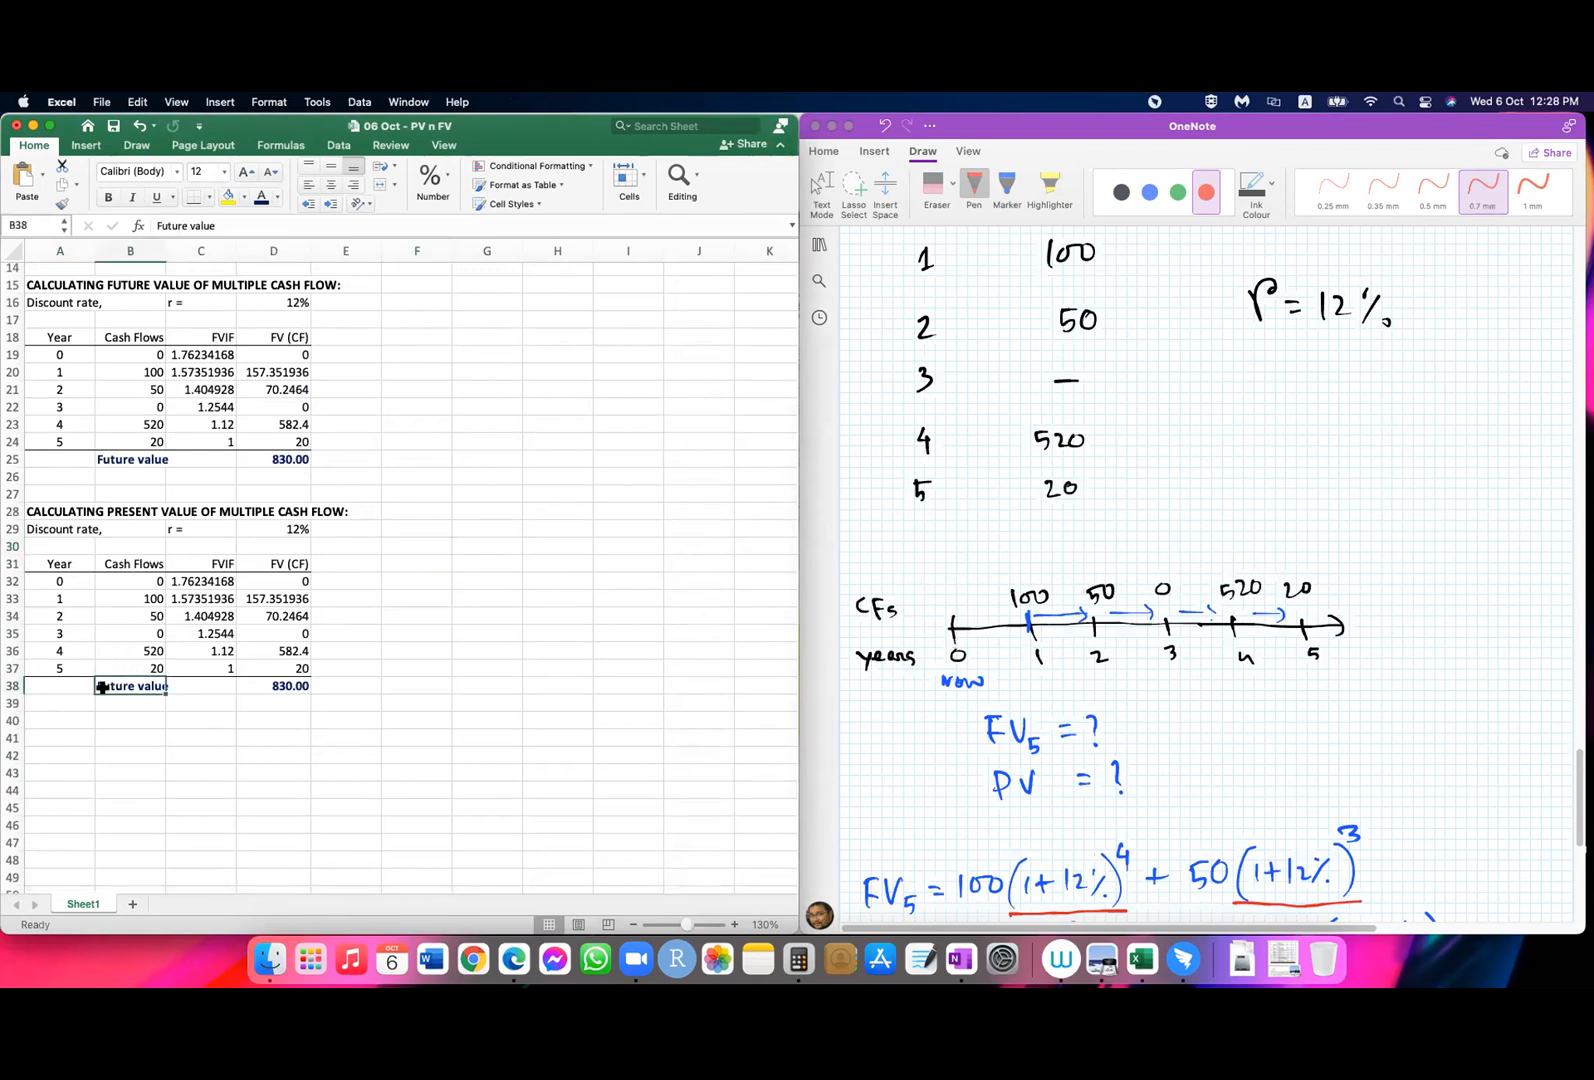
click(197, 585)
click(205, 565)
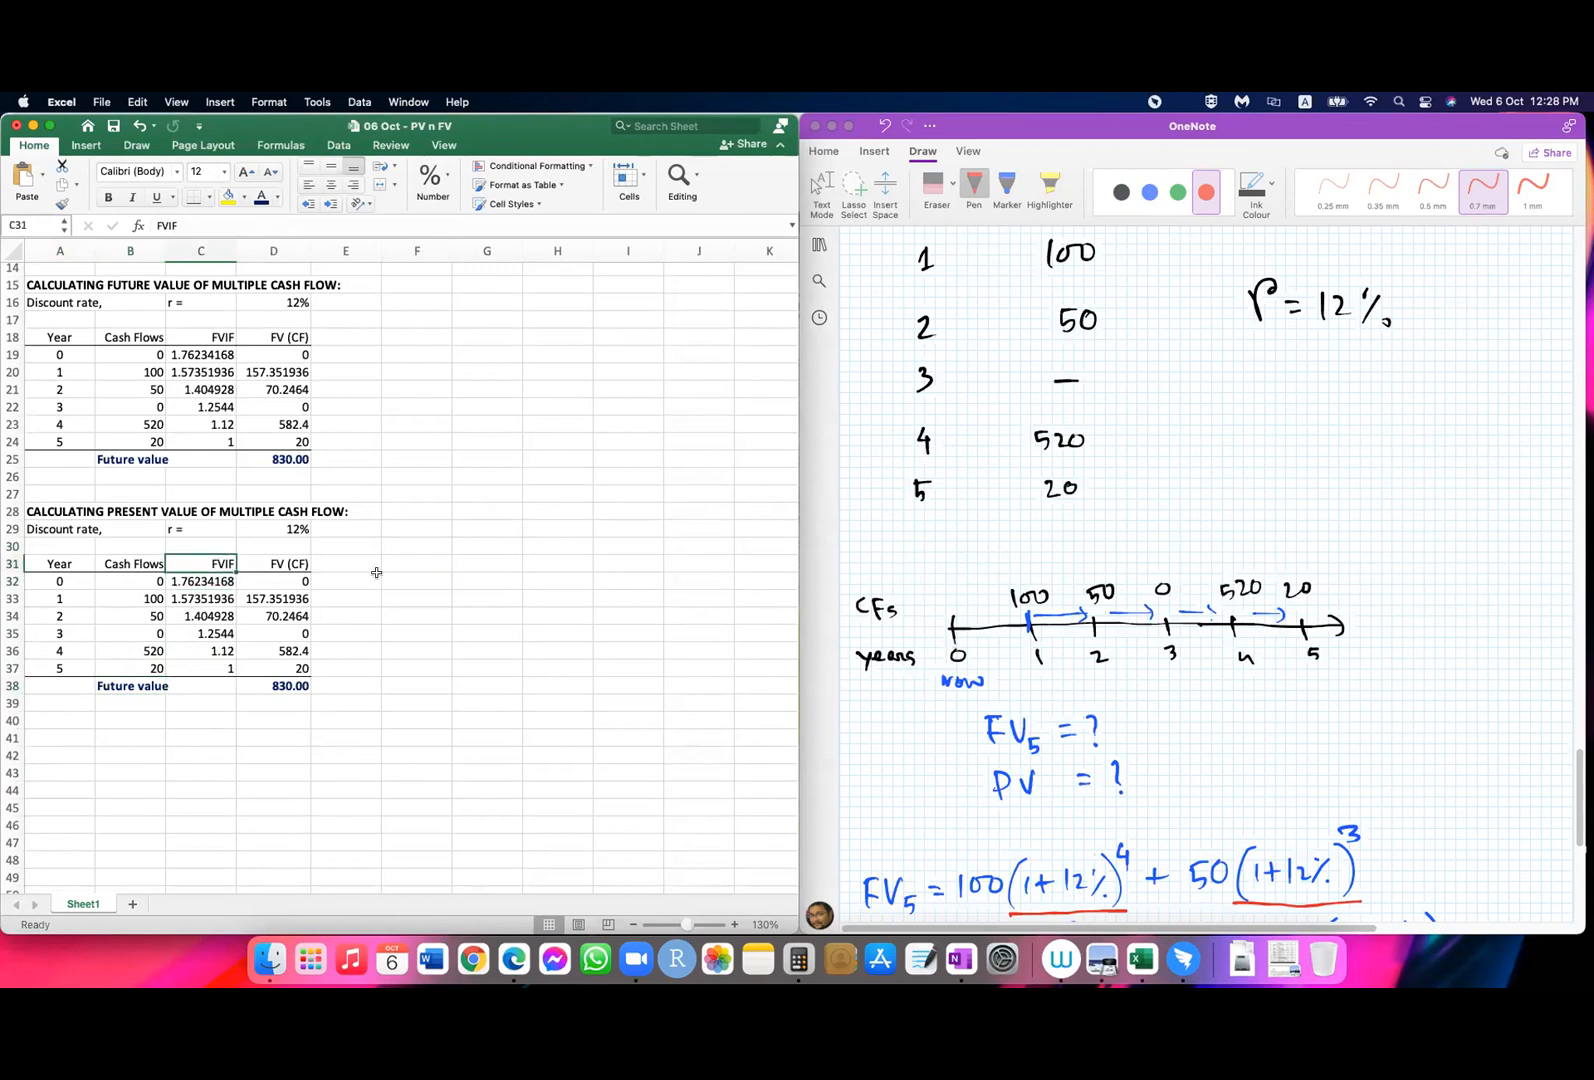
text(PV)
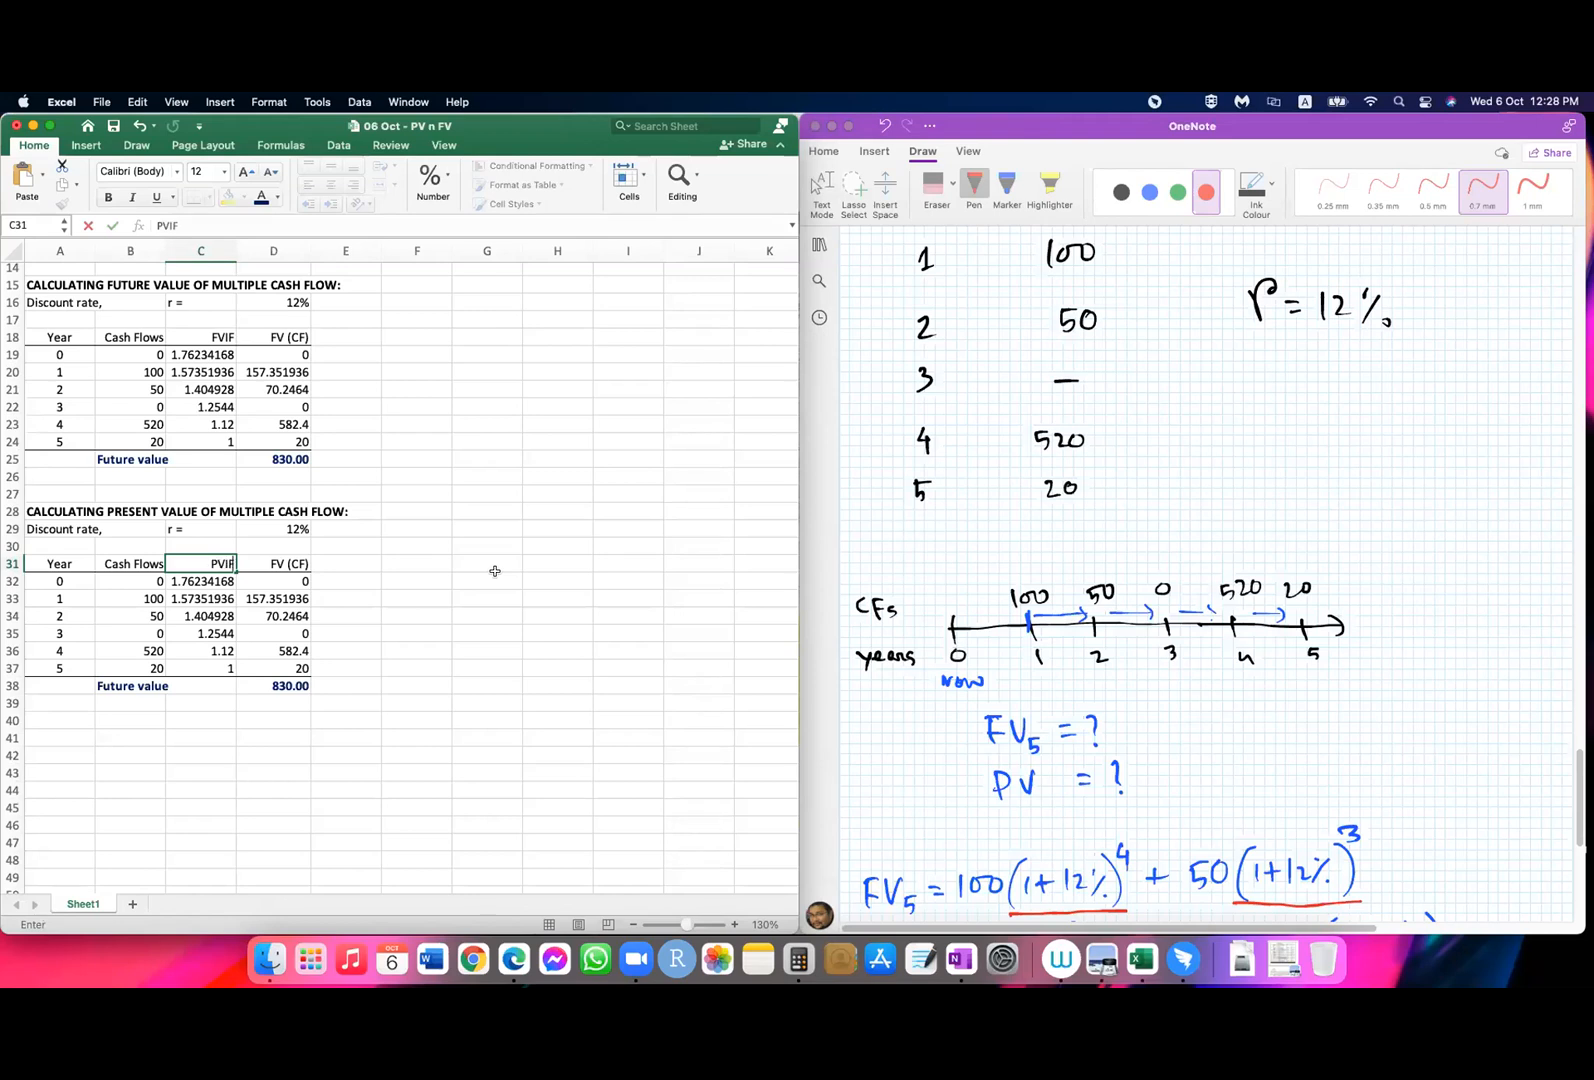
text(IF)
key(Return)
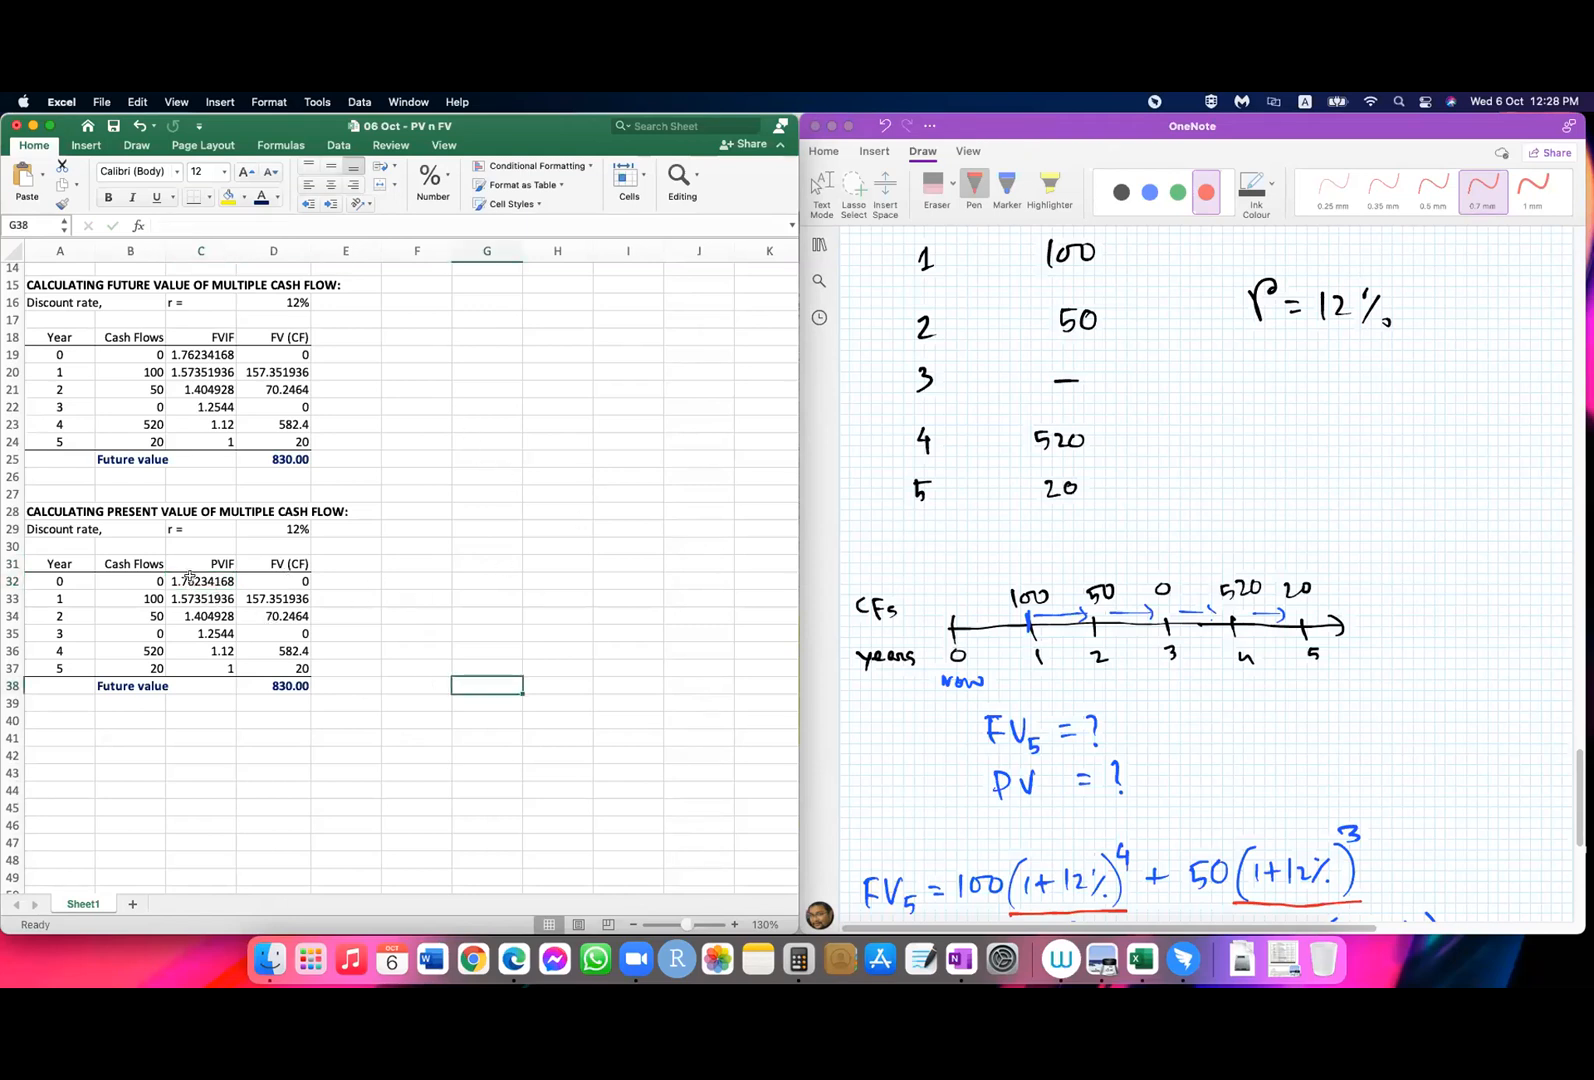
Step: Clear the copied formulas from the PVIF cells C32:C37 and the FV (CF) cells D32:D37
drag(192, 580, 205, 663)
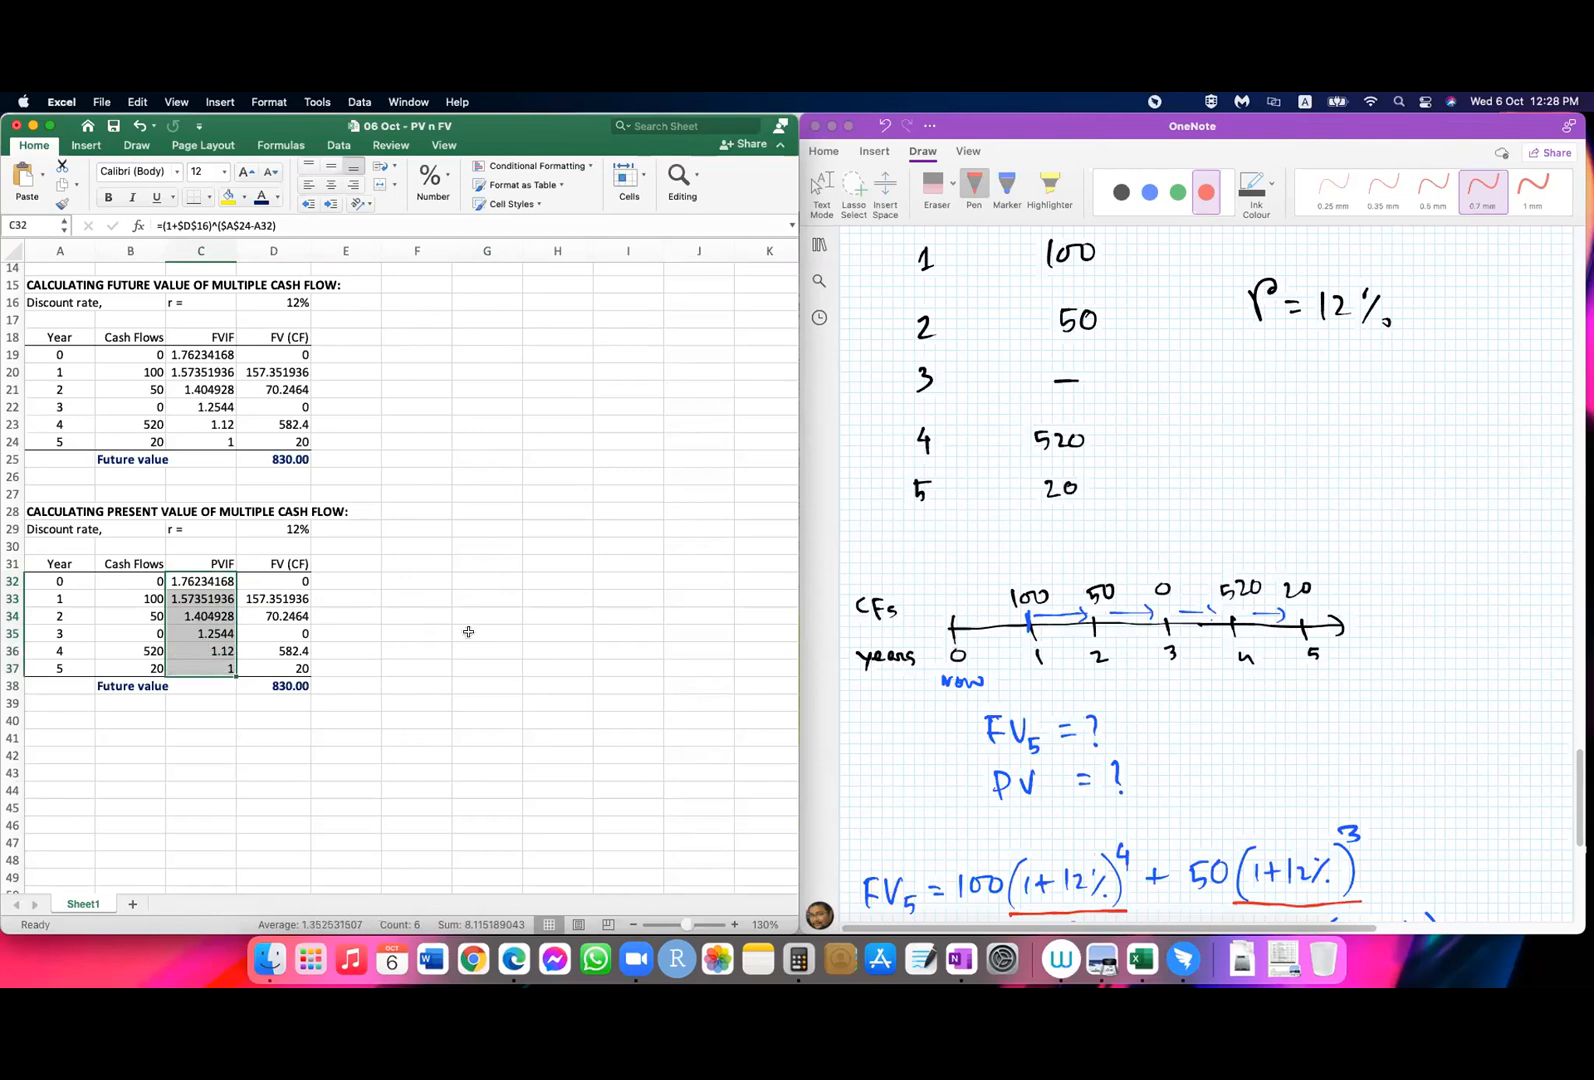
key(Delete)
click(480, 630)
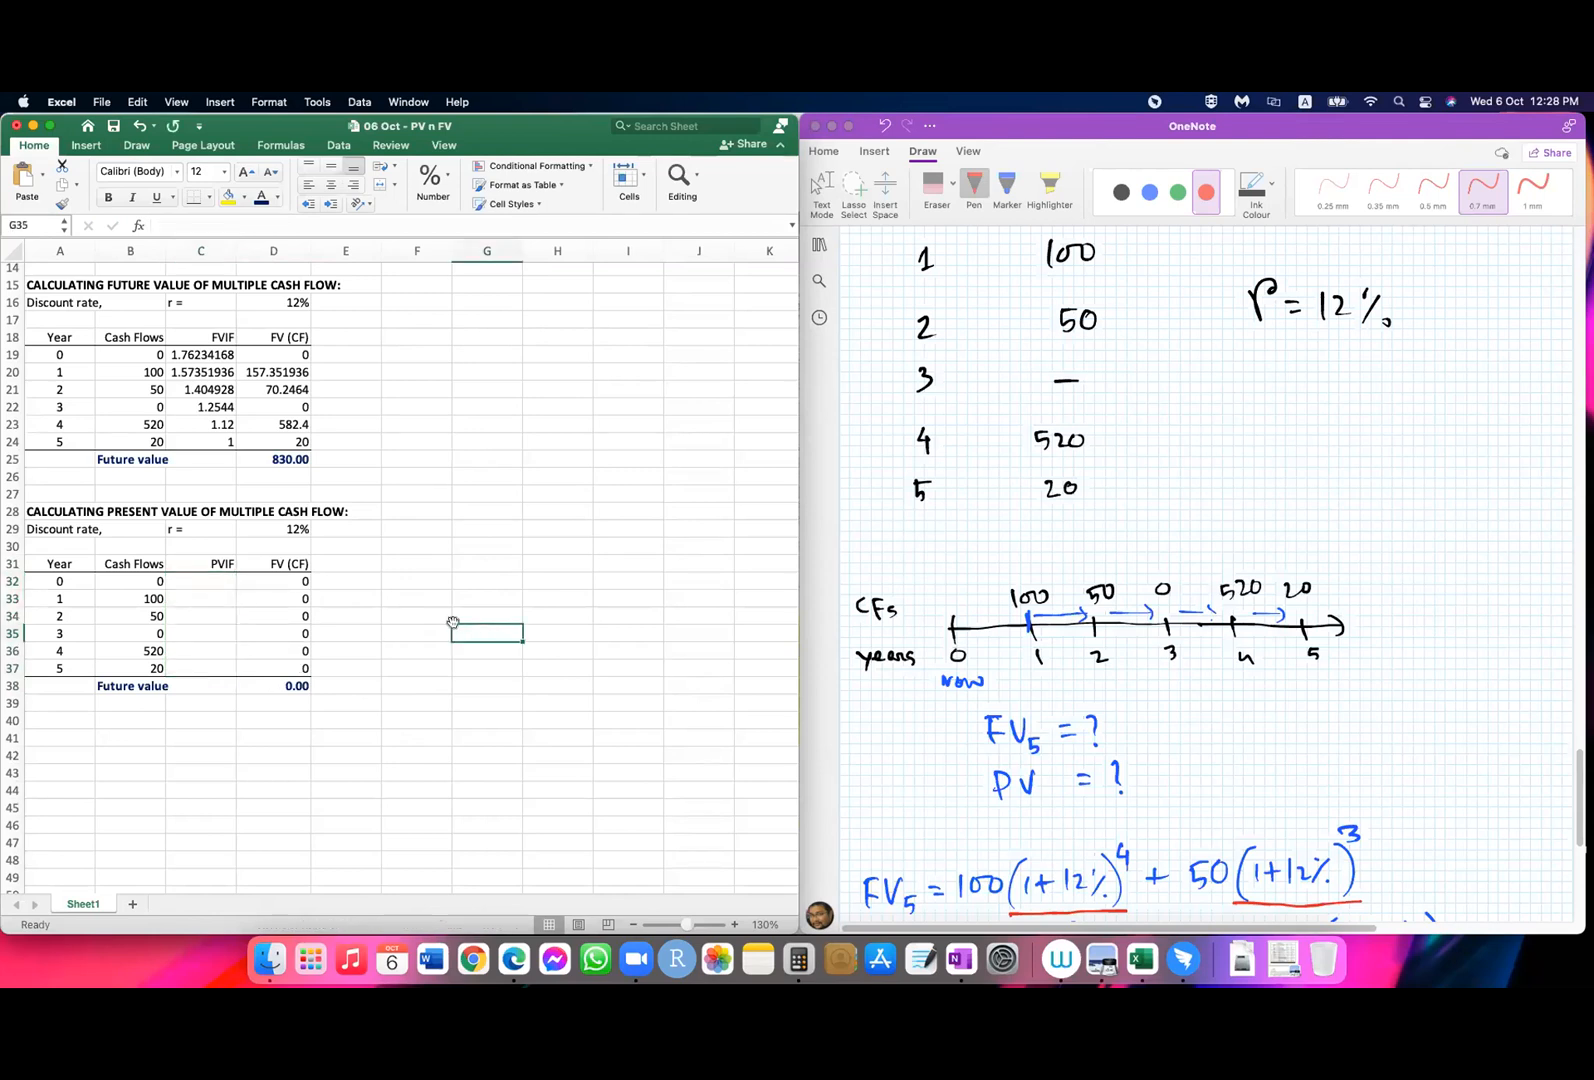
click(275, 586)
drag(275, 594, 276, 670)
key(Delete)
Step: Change the total label in B38 to "Present value"
click(124, 688)
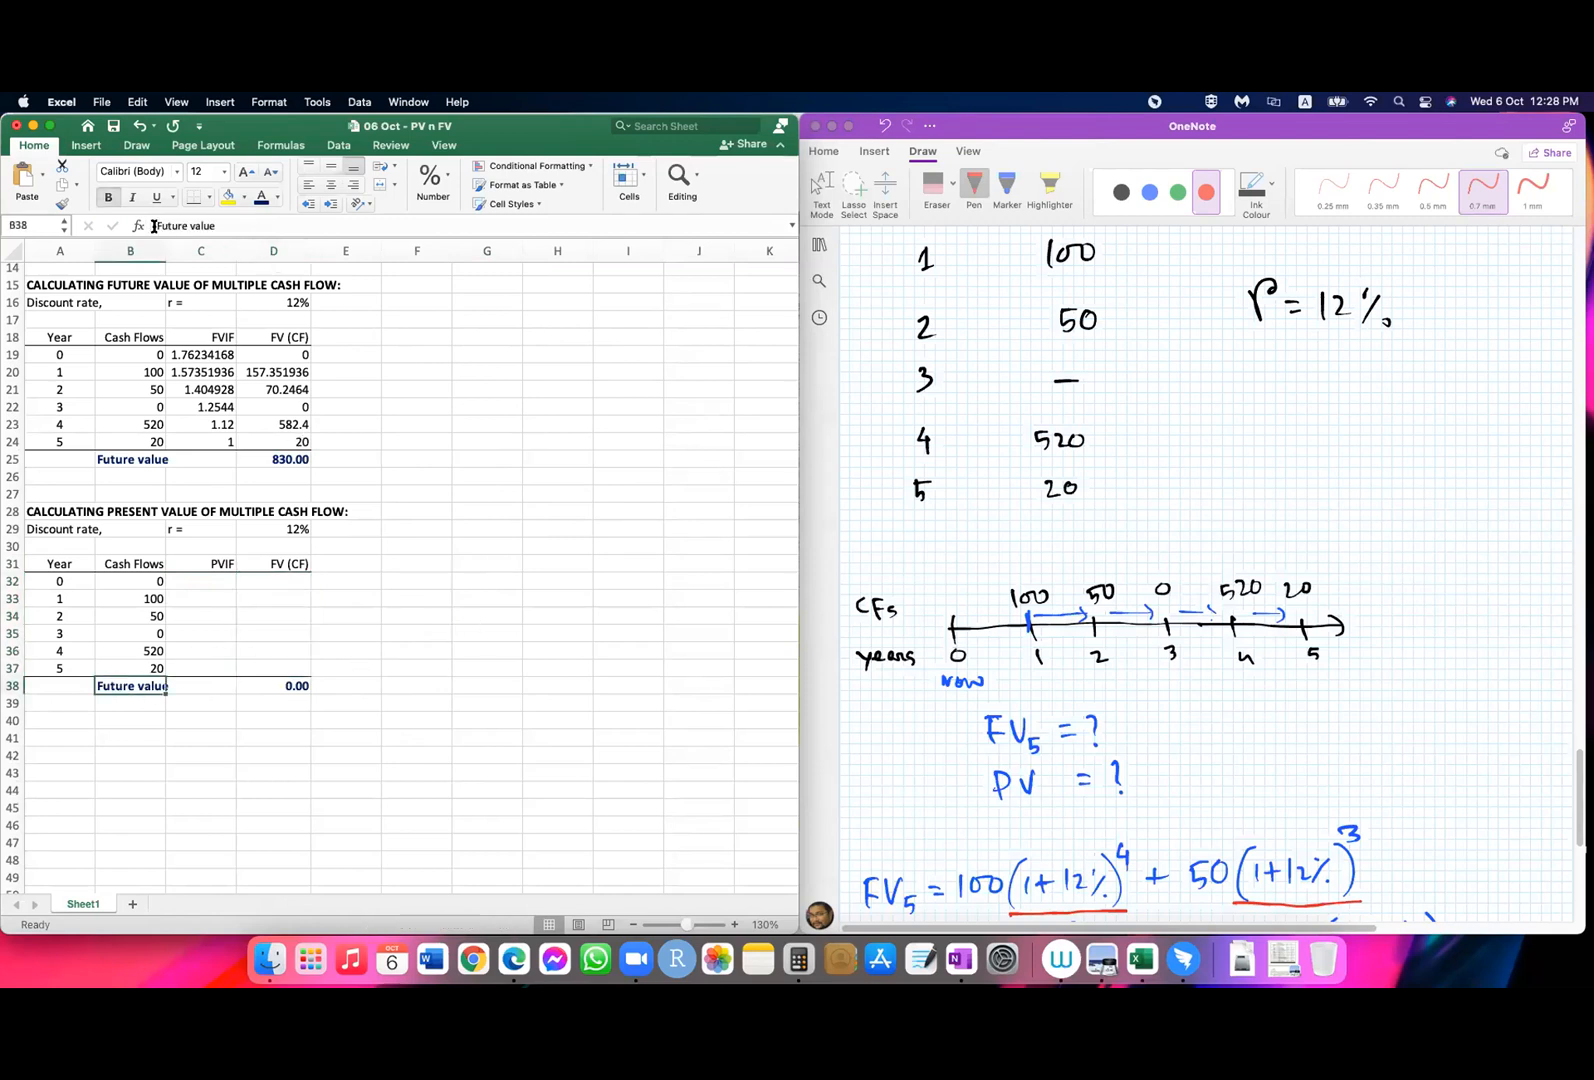
drag(156, 225, 188, 225)
text(Present)
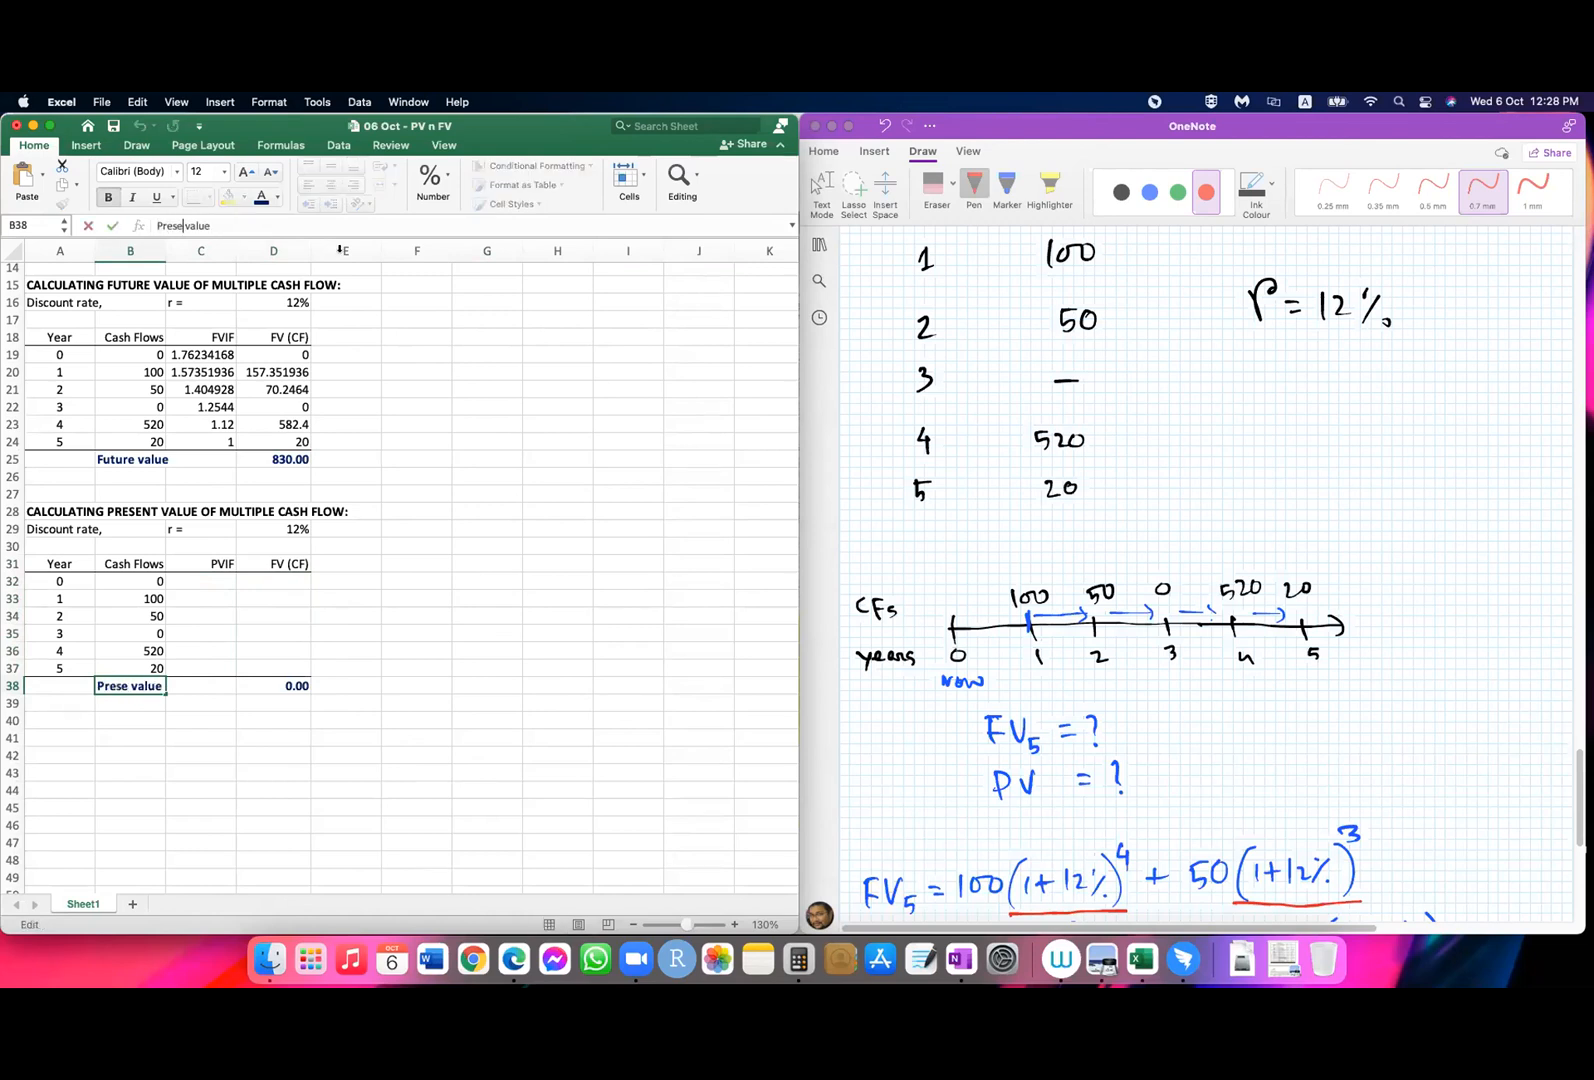
key(Return)
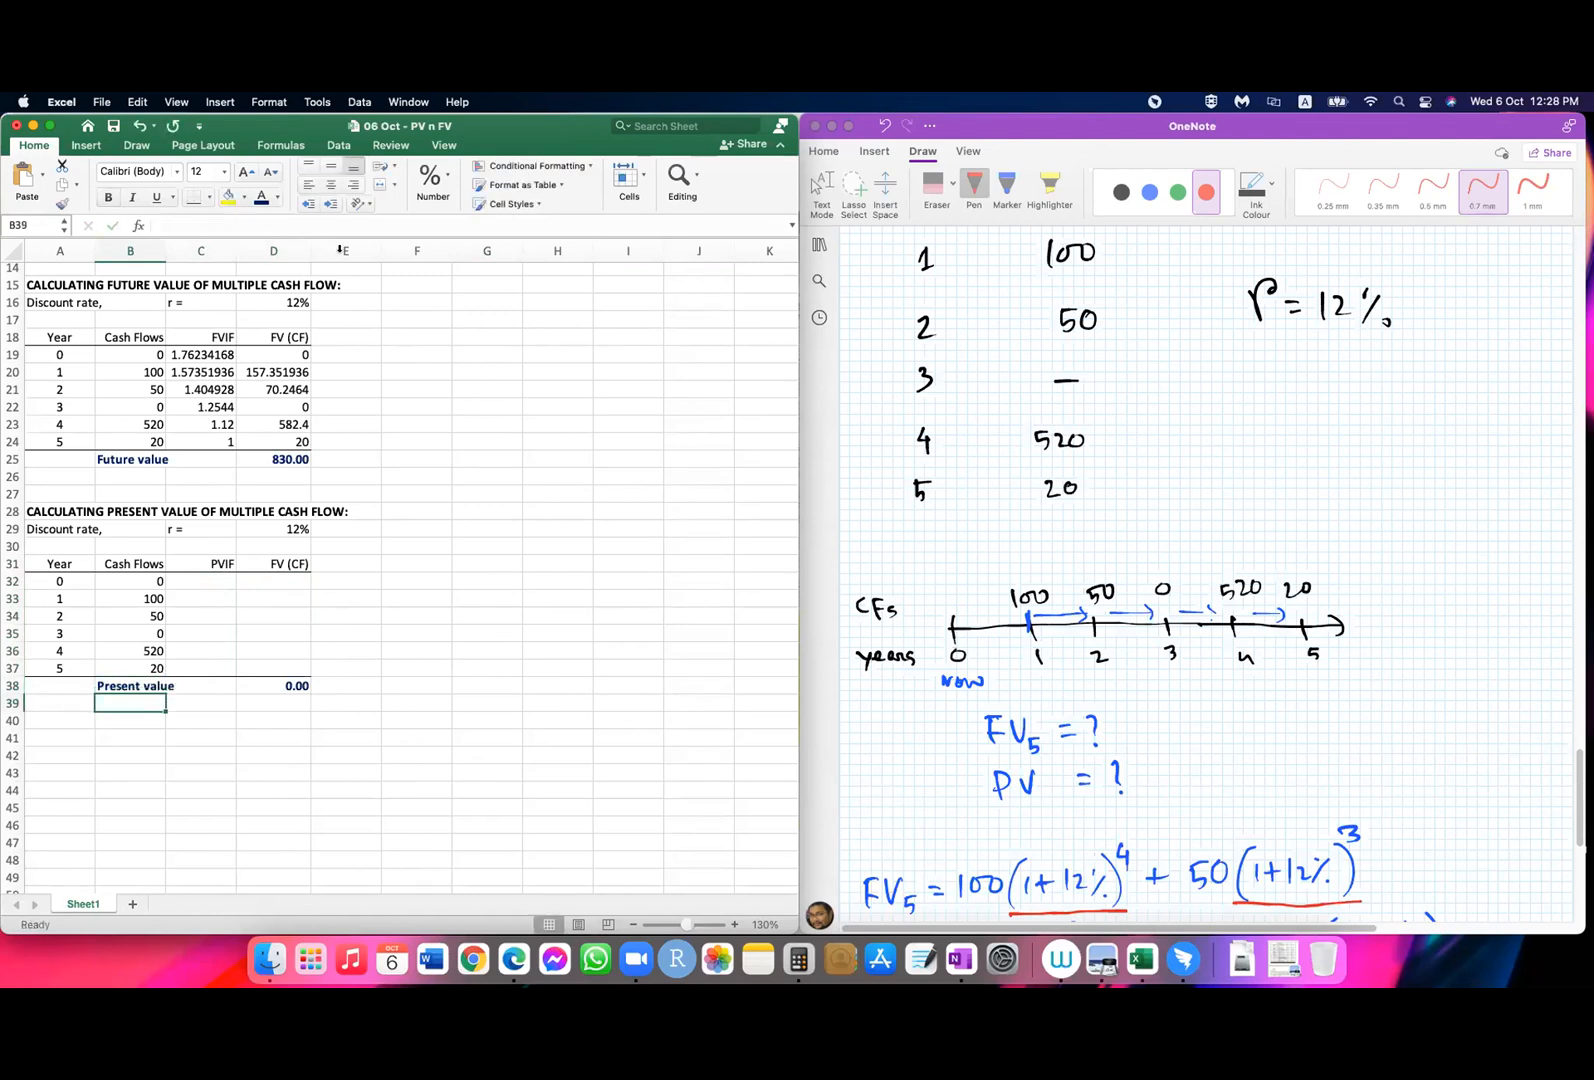
key(super+z)
key(super+z)
key(super+y)
key(super+y)
click(214, 740)
click(560, 635)
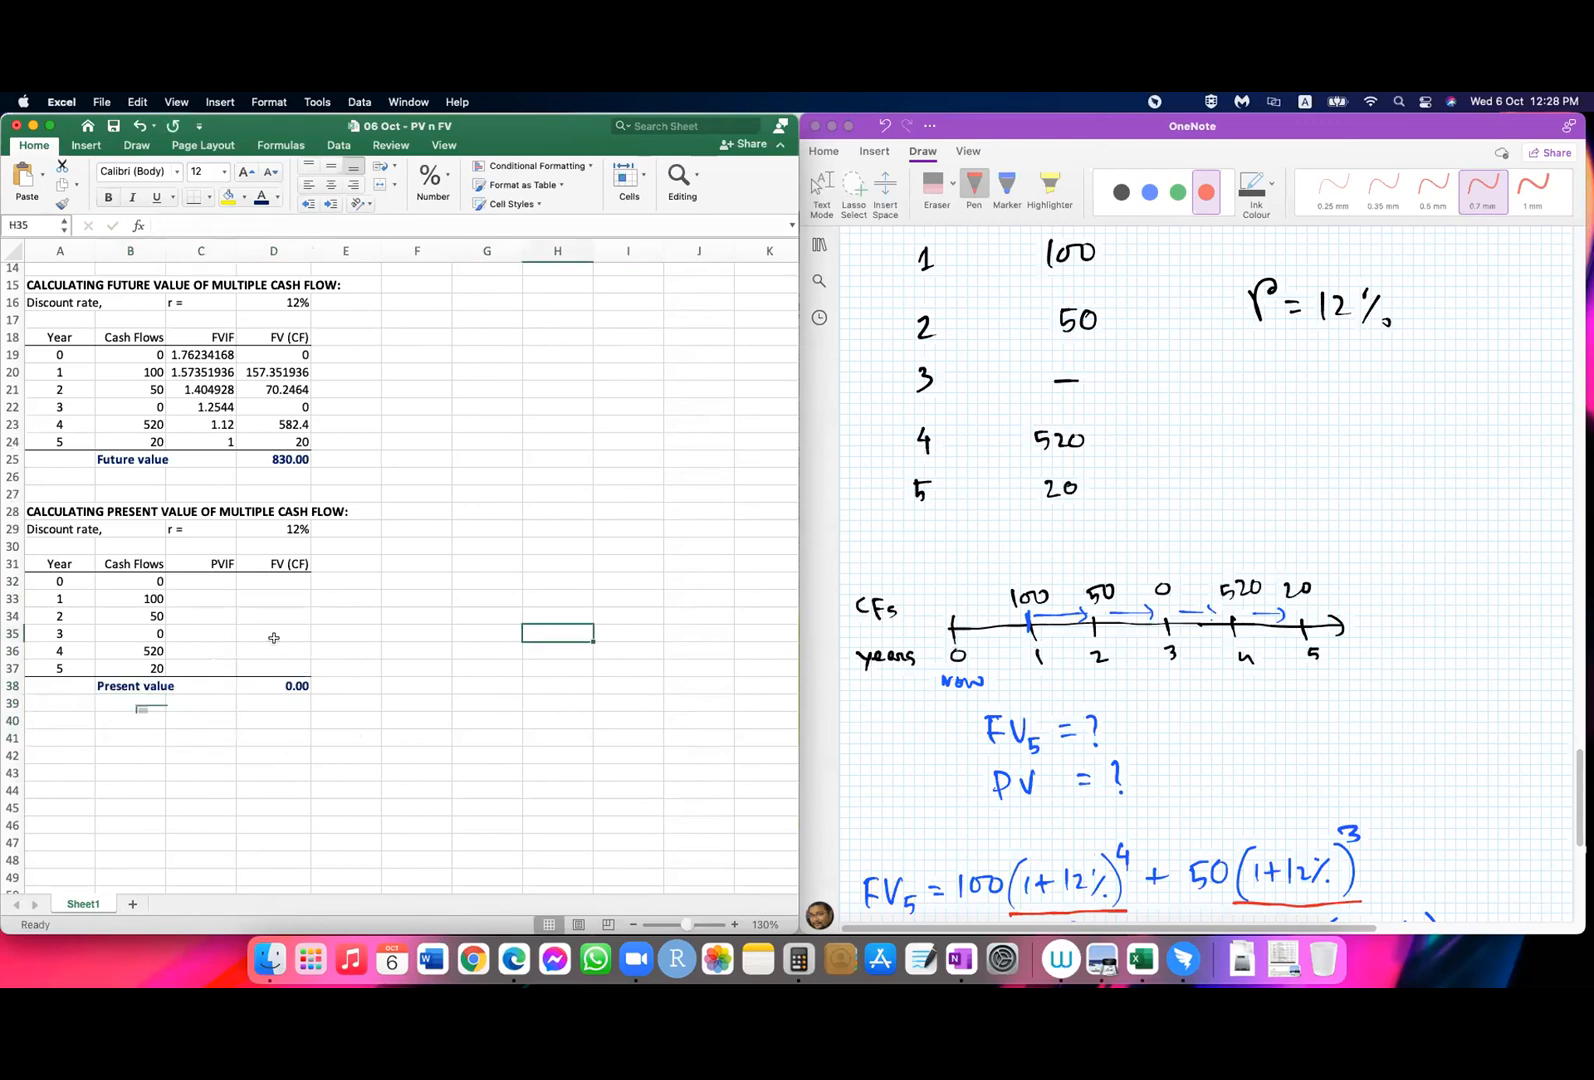
click(191, 583)
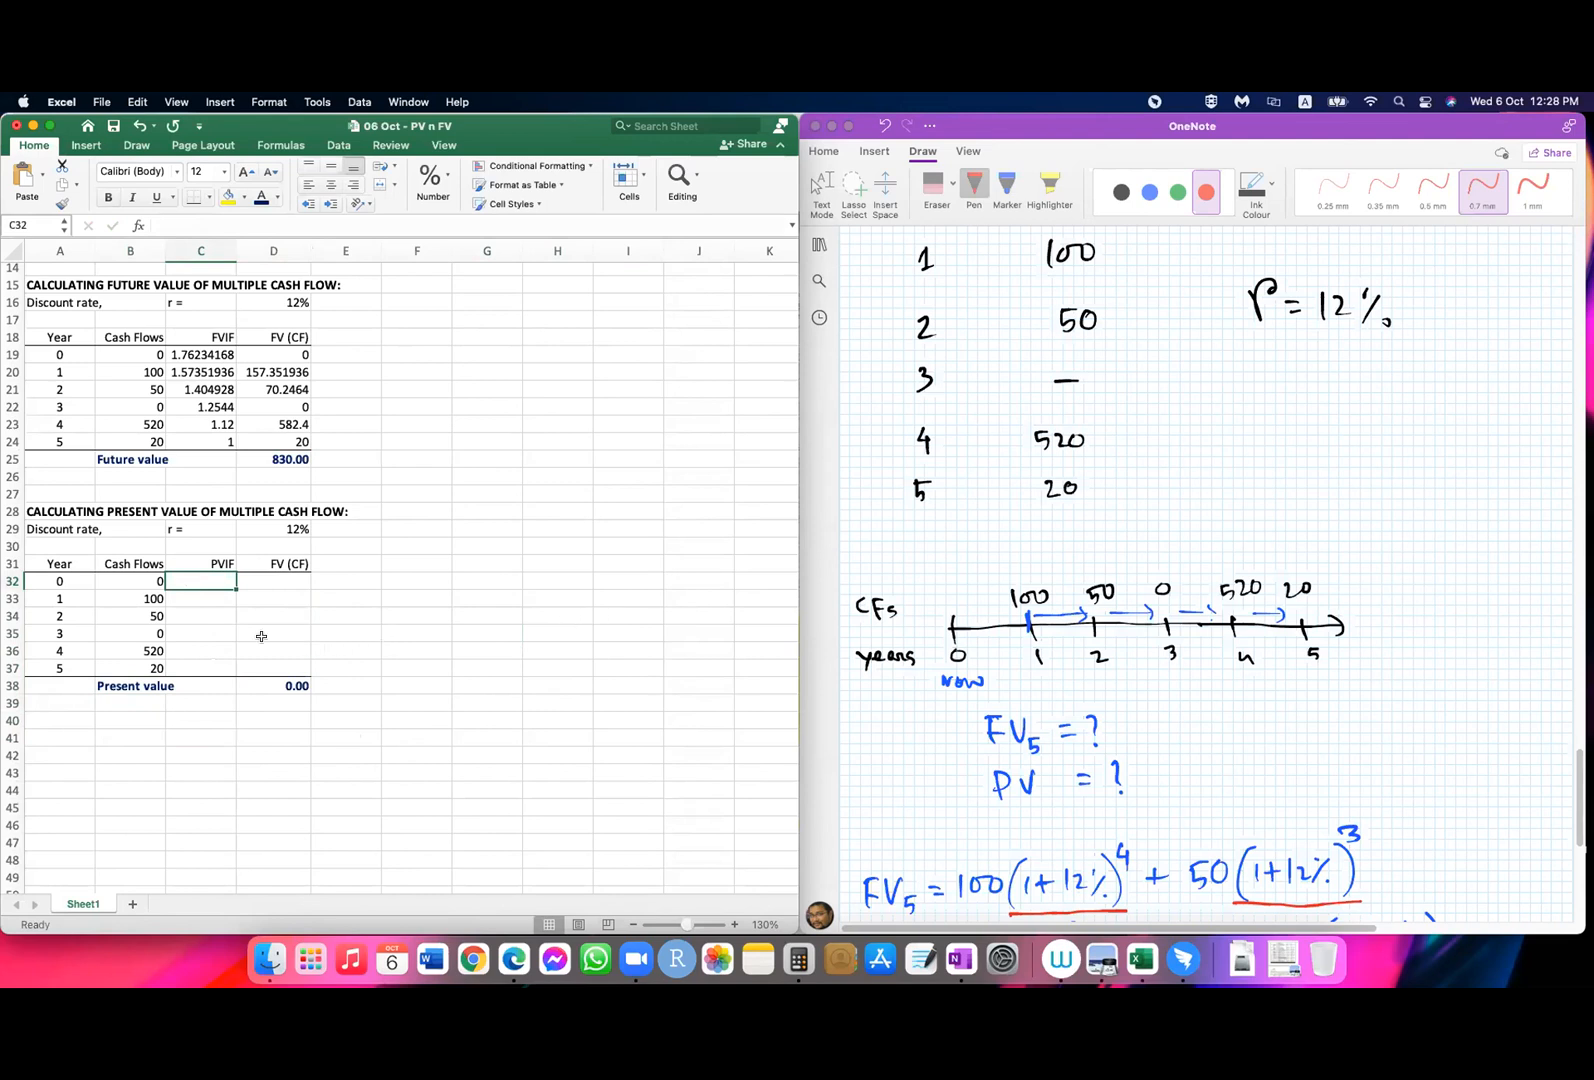
key(Down)
text(=)
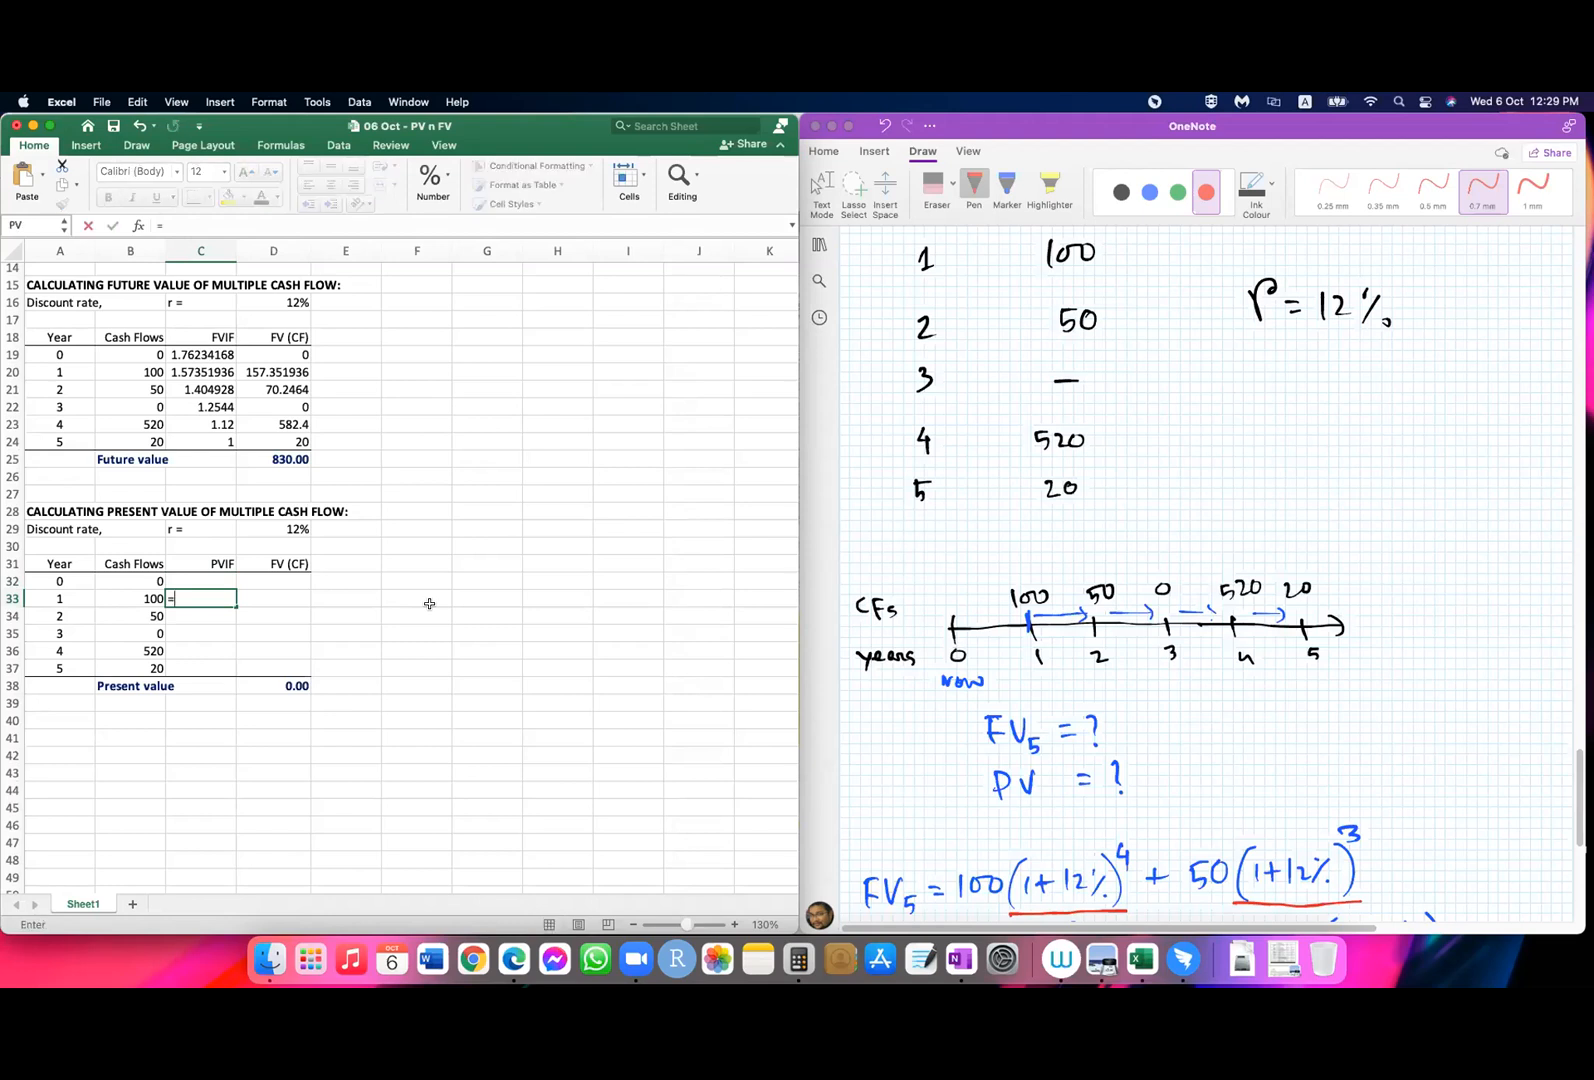
key(BackSpace)
Step: Switch to OneNote and handwrite PV = 100/(1+12%) in red below the FV5 solution
click(1330, 765)
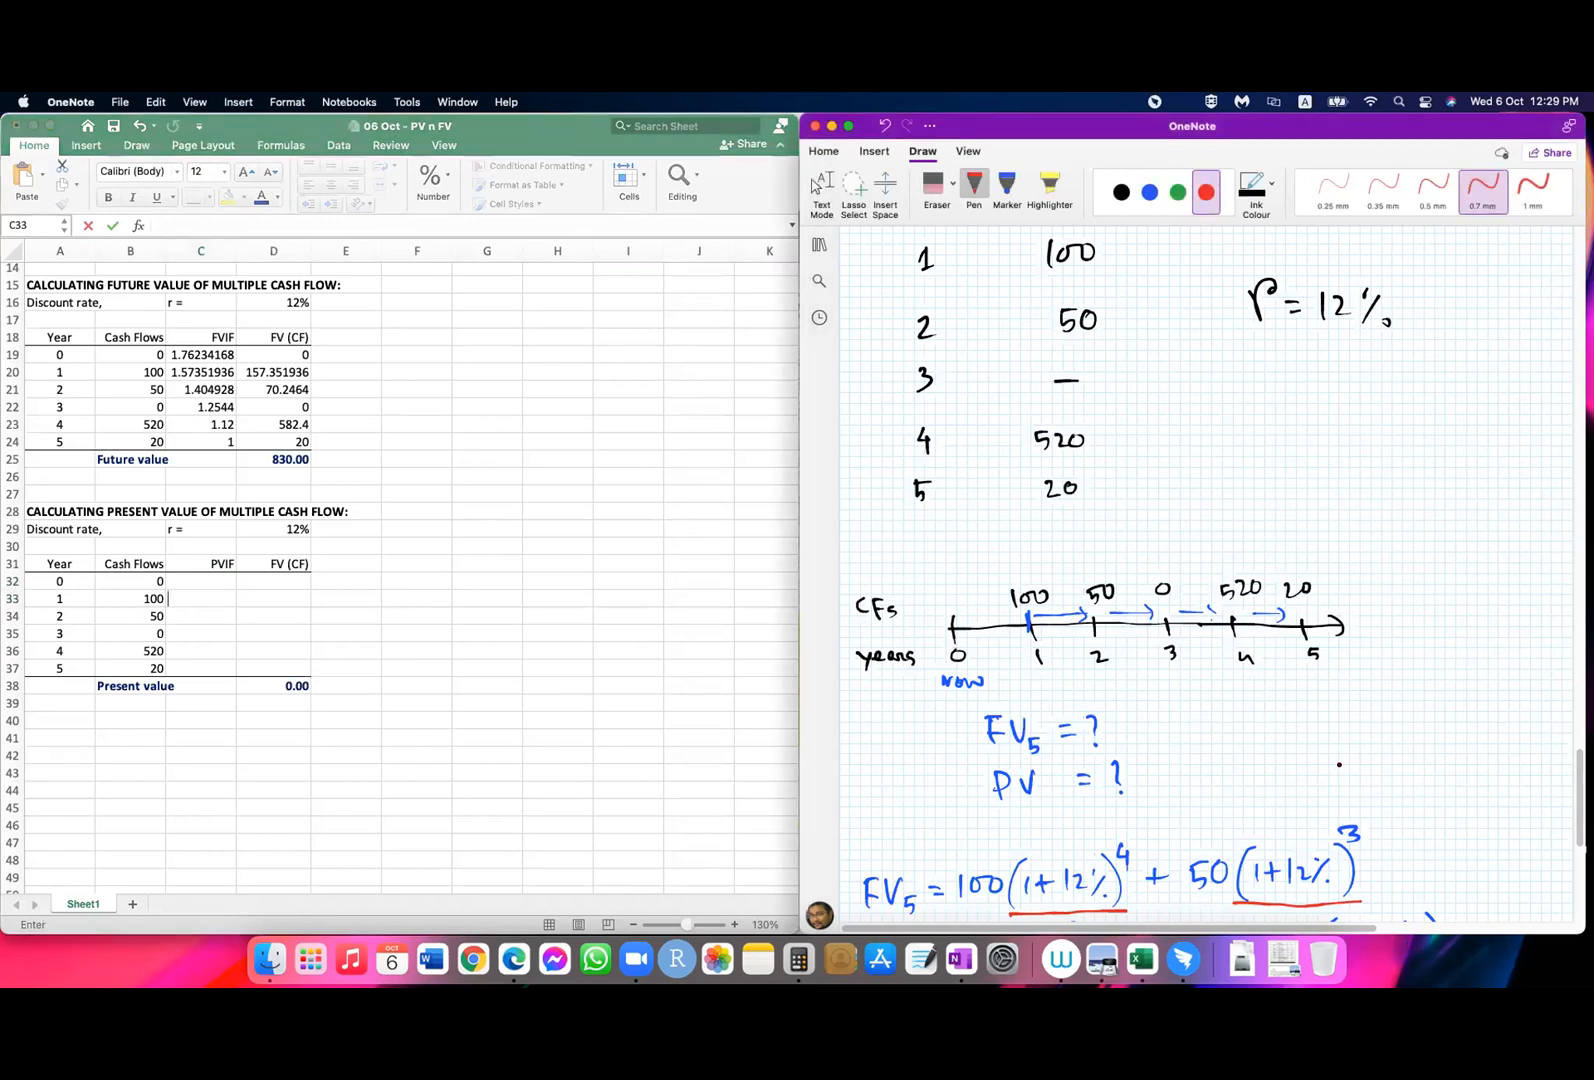
scroll(1339, 765, down, 10)
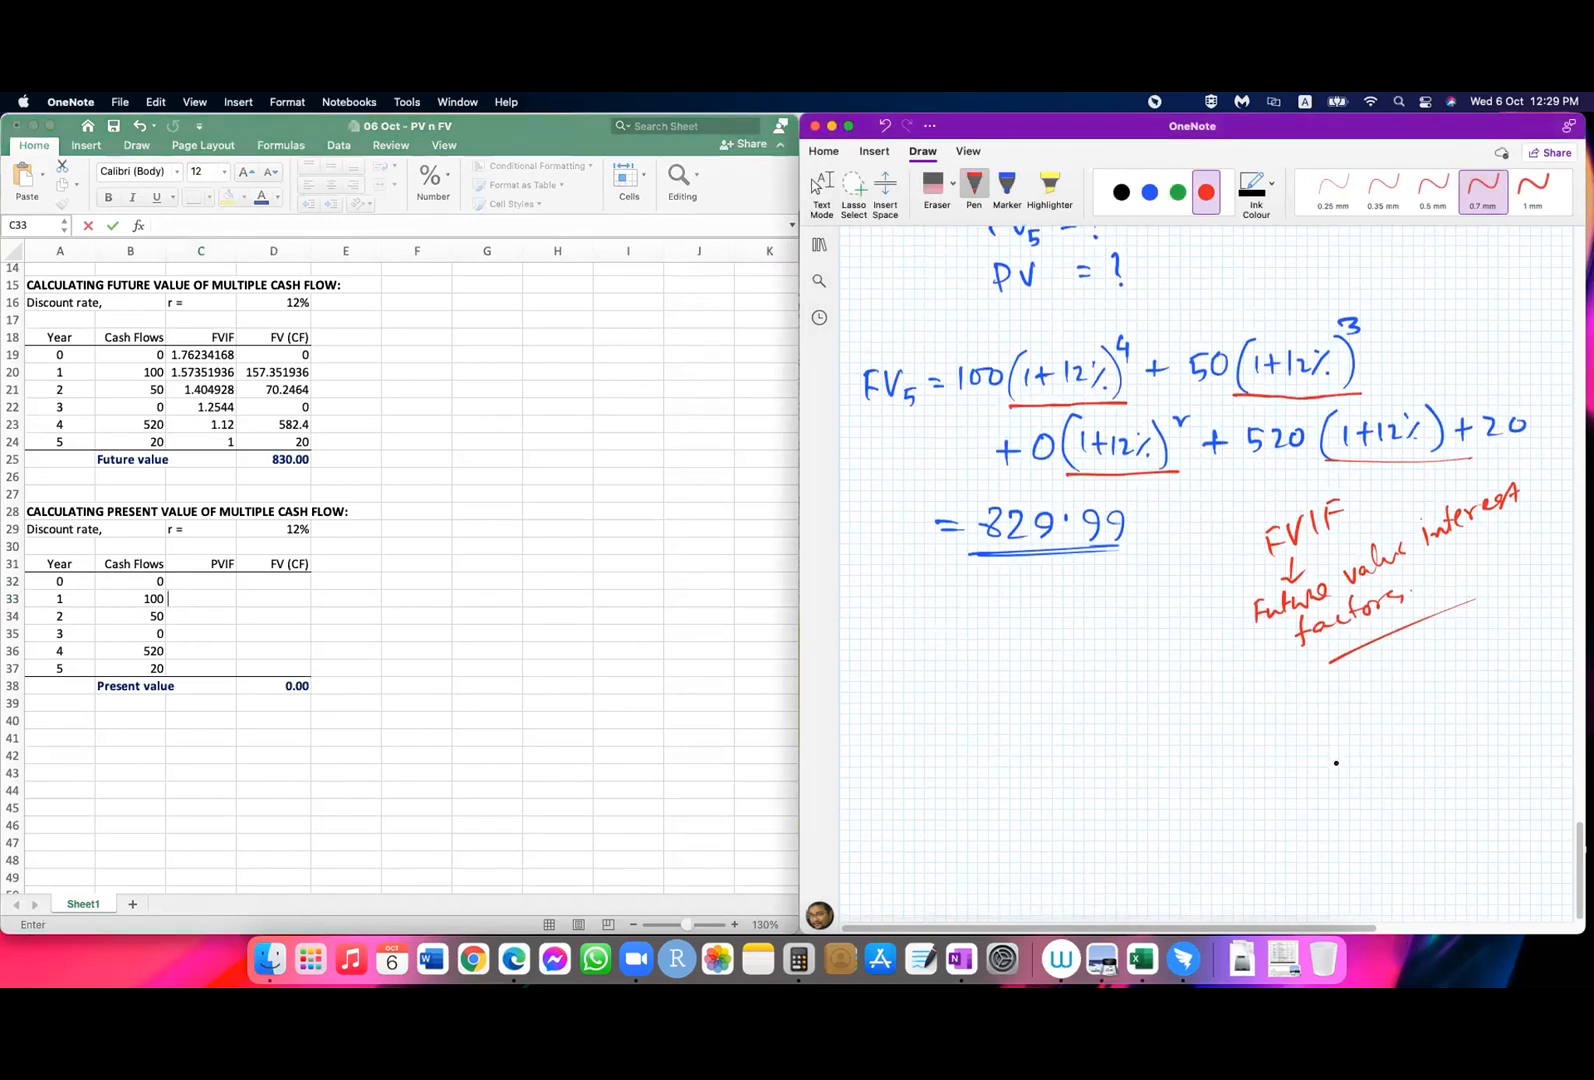
mouse_move(867, 729)
mouse_down()
mouse_move(867, 763)
mouse_move(907, 731)
mouse_up()
drag(1008, 706, 1012, 731)
mouse_move(1028, 708)
mouse_down()
mouse_move(1018, 720)
mouse_move(1027, 708)
mouse_up()
mouse_move(1049, 708)
mouse_down()
mouse_move(1024, 744)
mouse_move(1112, 735)
mouse_up()
mouse_move(1013, 762)
mouse_down()
mouse_move(1016, 784)
mouse_move(1044, 771)
mouse_up()
mouse_move(1034, 762)
mouse_down()
mouse_move(1035, 782)
mouse_move(1060, 770)
mouse_move(1110, 796)
mouse_move(1012, 797)
mouse_up()
click(1088, 772)
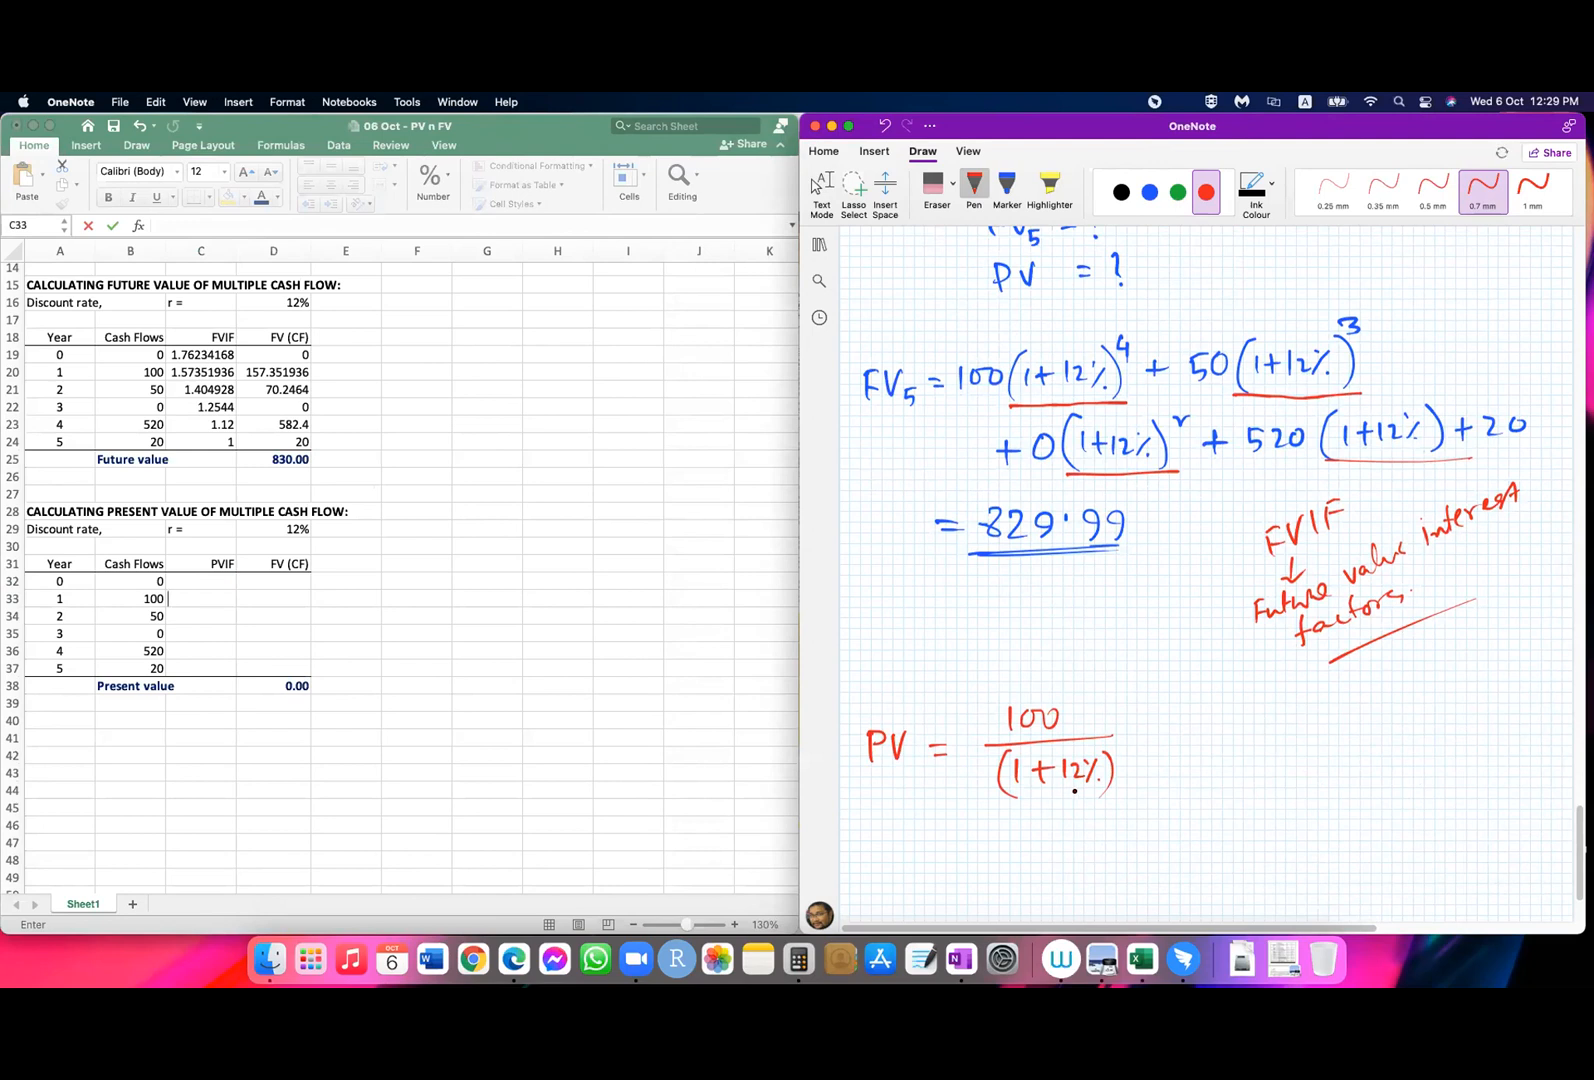
Step: Draw red arrows on the timeline discounting the 100 and 50 cash flows to year 0, and add a plus sign after the first PV term
scroll(1074, 791, up, 5)
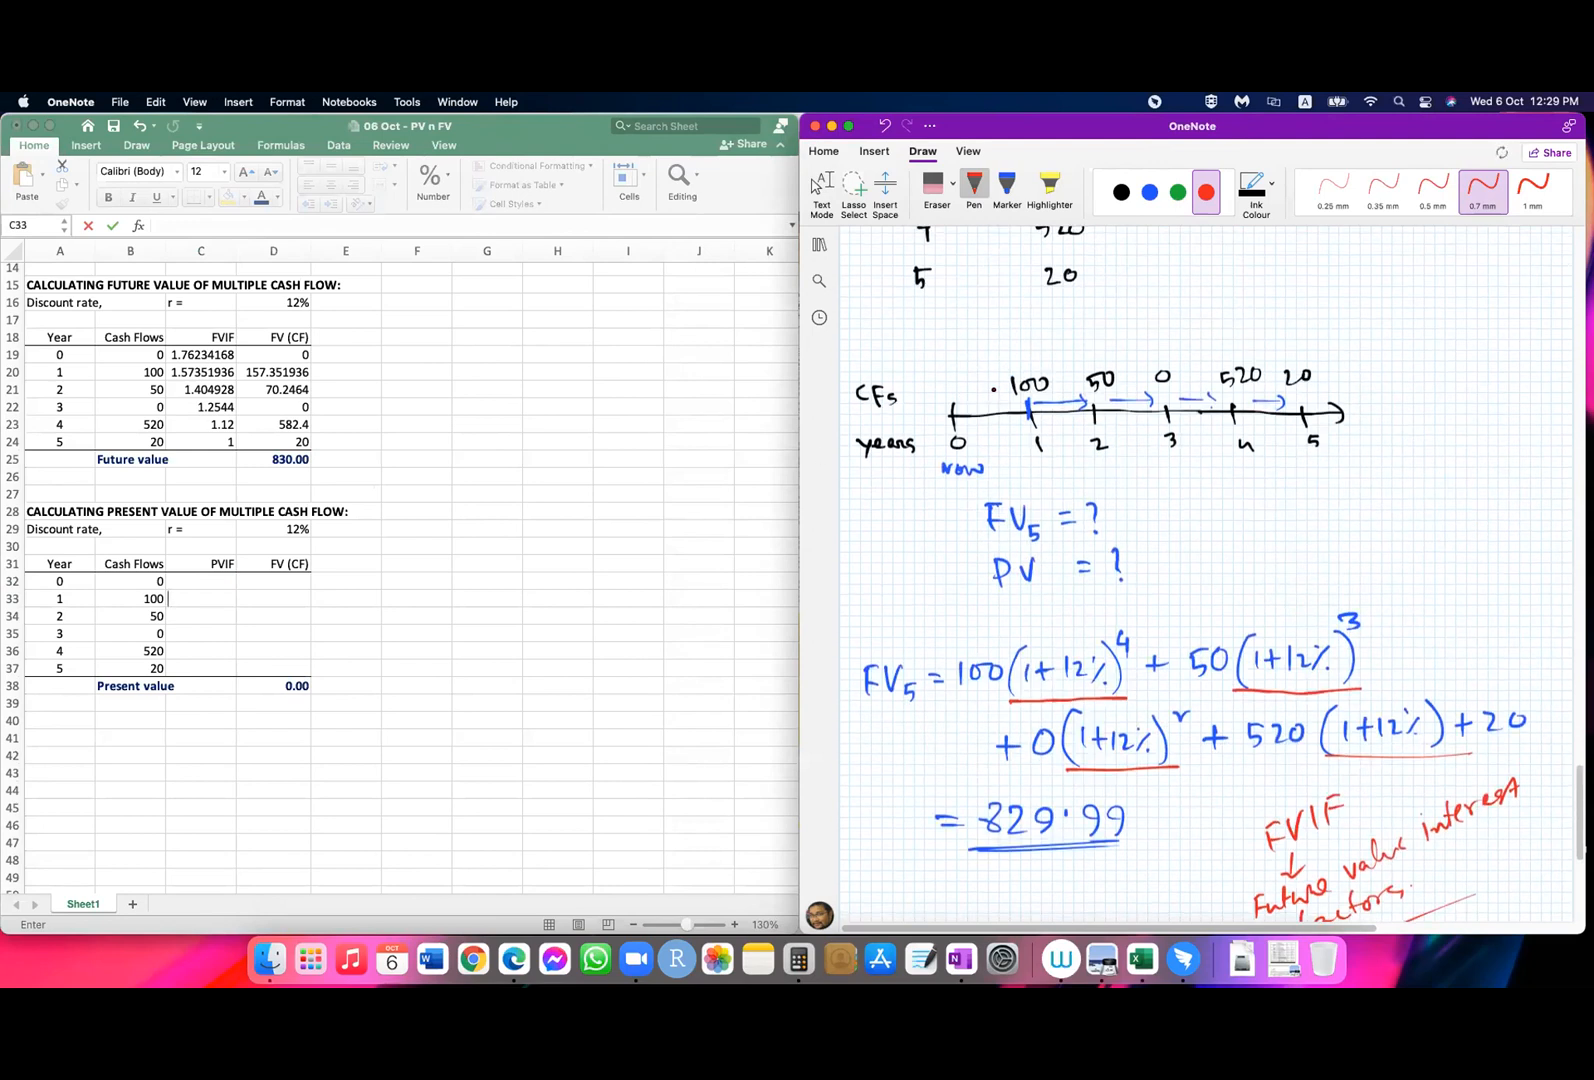
mouse_move(996, 394)
mouse_down()
mouse_move(961, 395)
mouse_move(978, 404)
mouse_up()
scroll(1020, 400, down, 7)
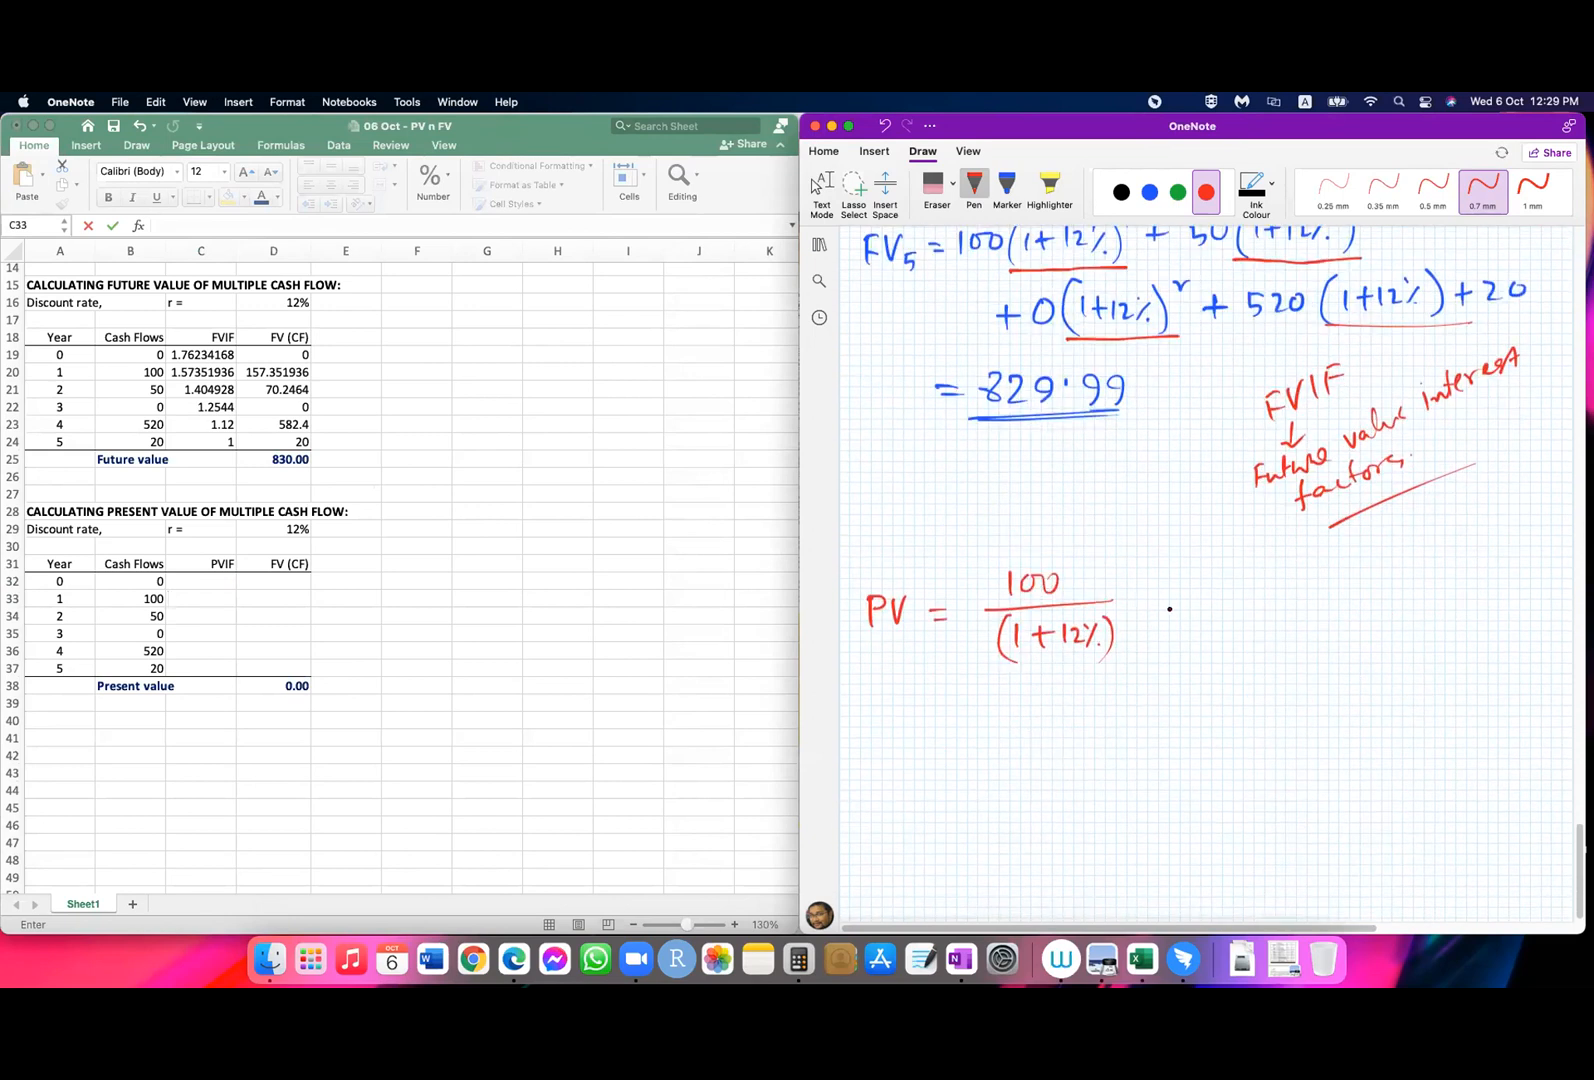
drag(1142, 600, 1164, 598)
drag(1148, 581, 1147, 611)
scroll(1149, 610, up, 2)
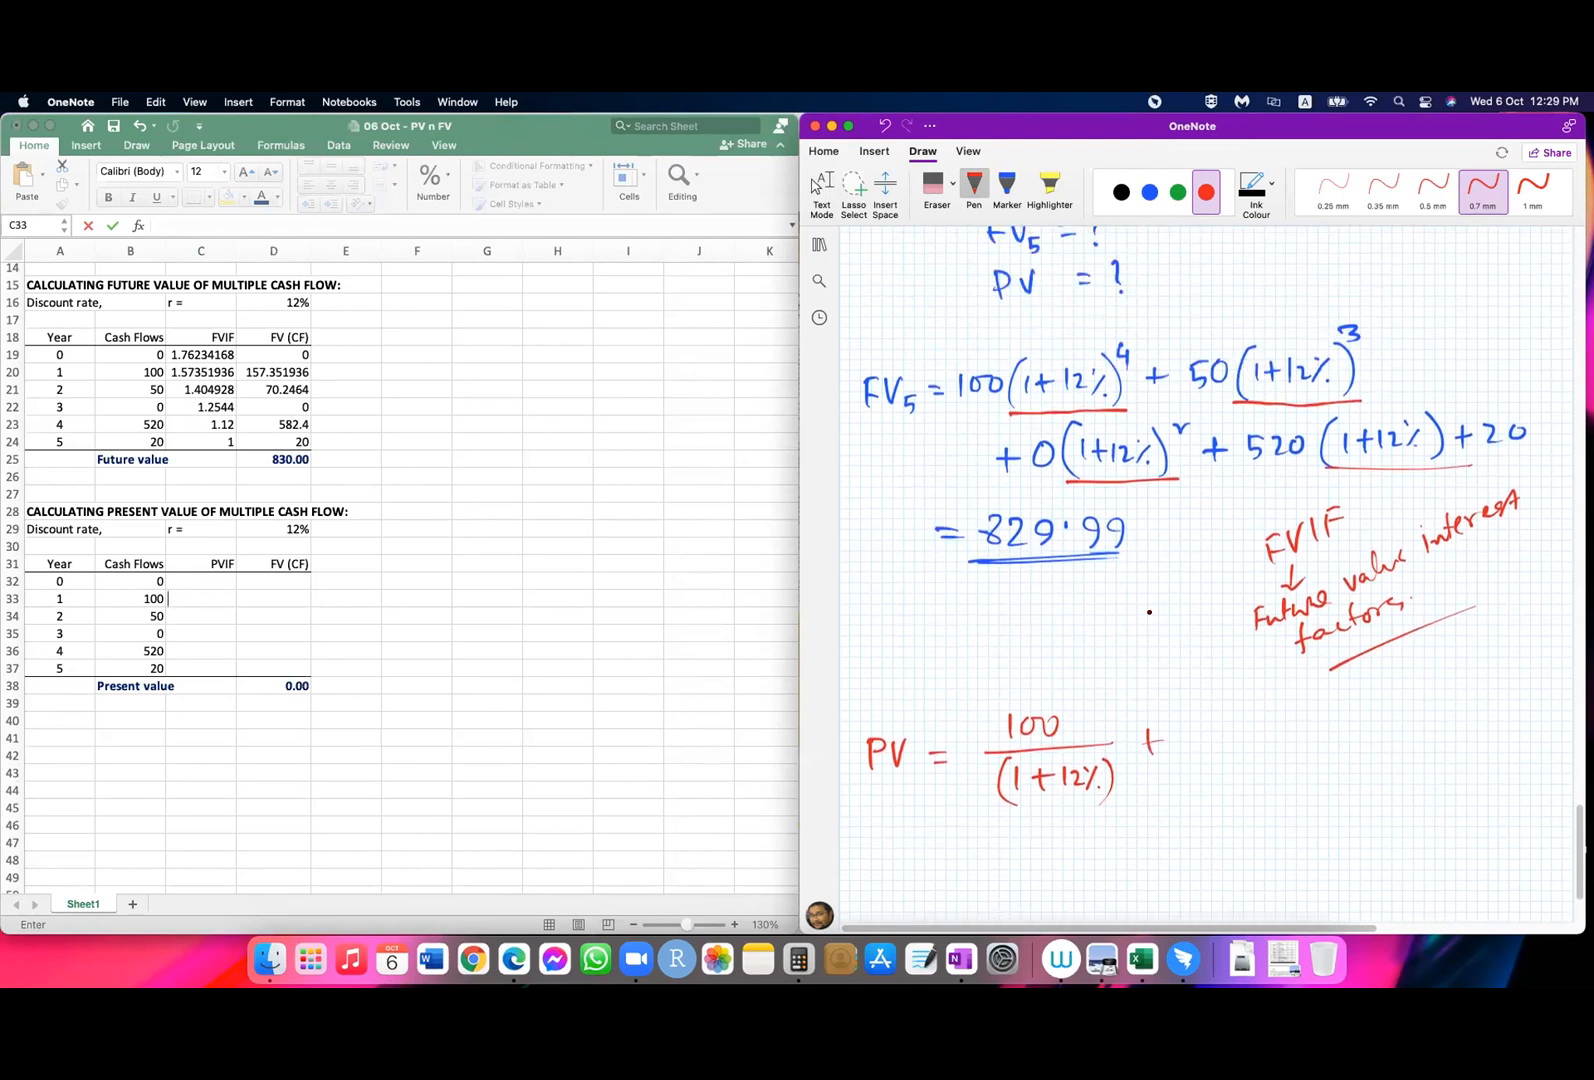
scroll(1149, 612, up, 5)
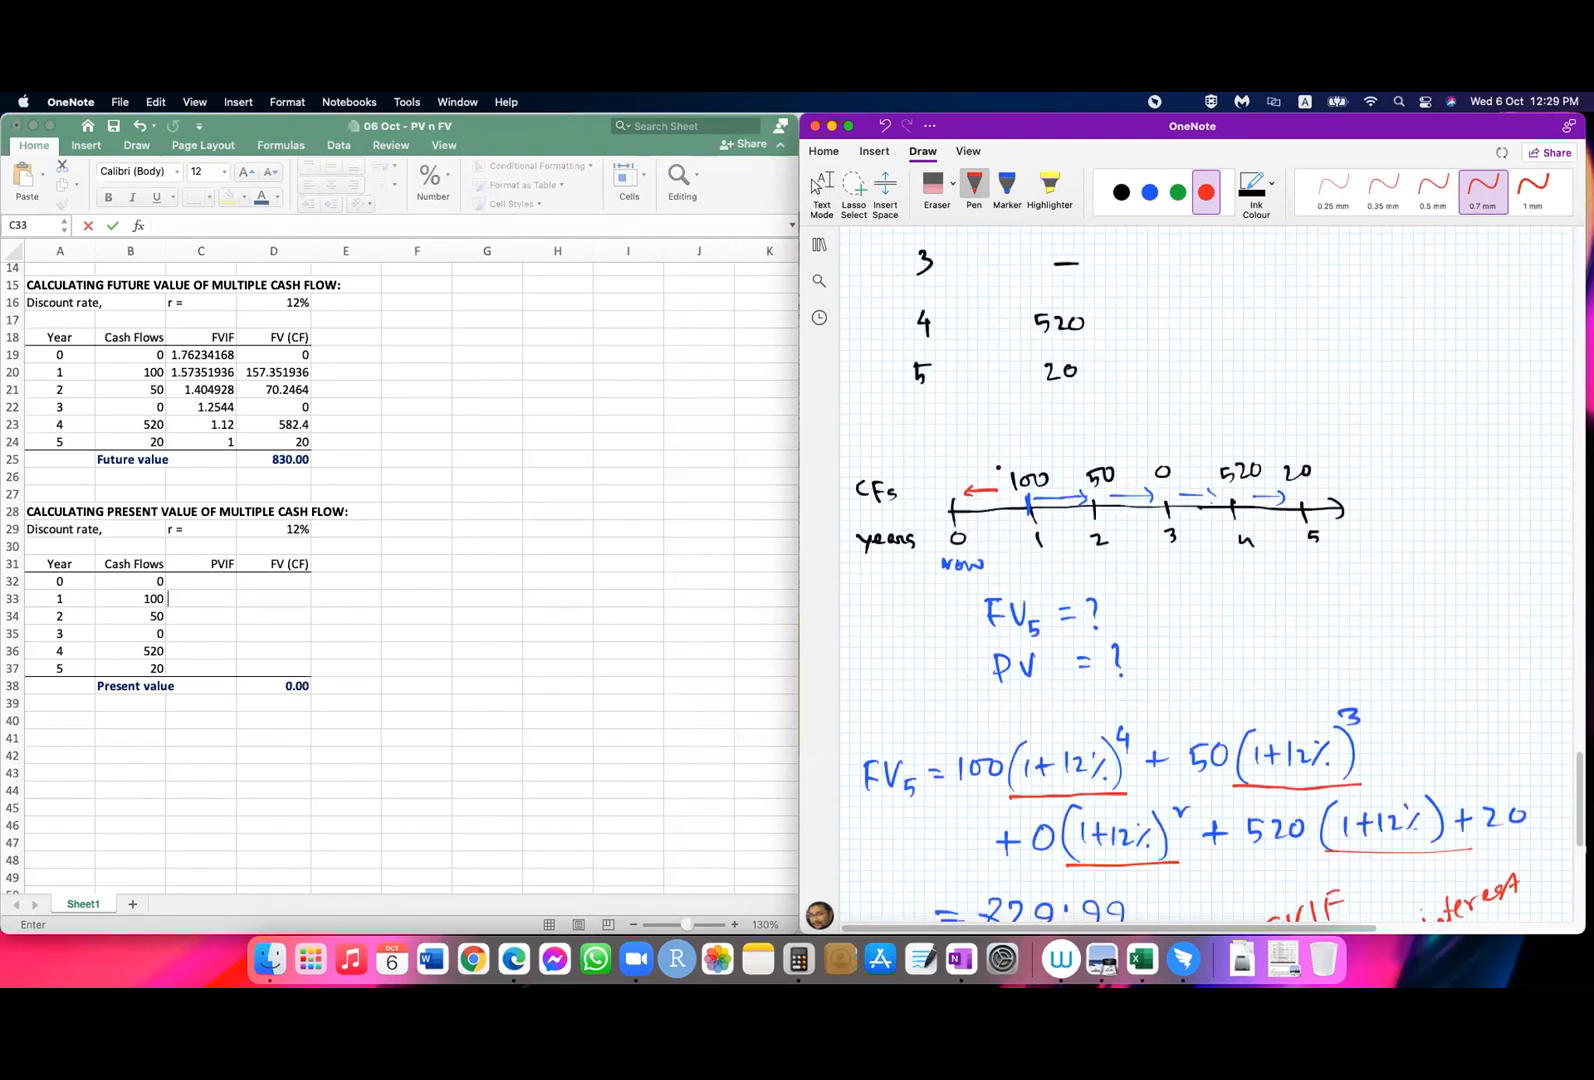
drag(1080, 457, 958, 466)
Step: Handwrite the year 2 term 50/(1+12%)^2 in the PV equation
scroll(1202, 600, down, 6)
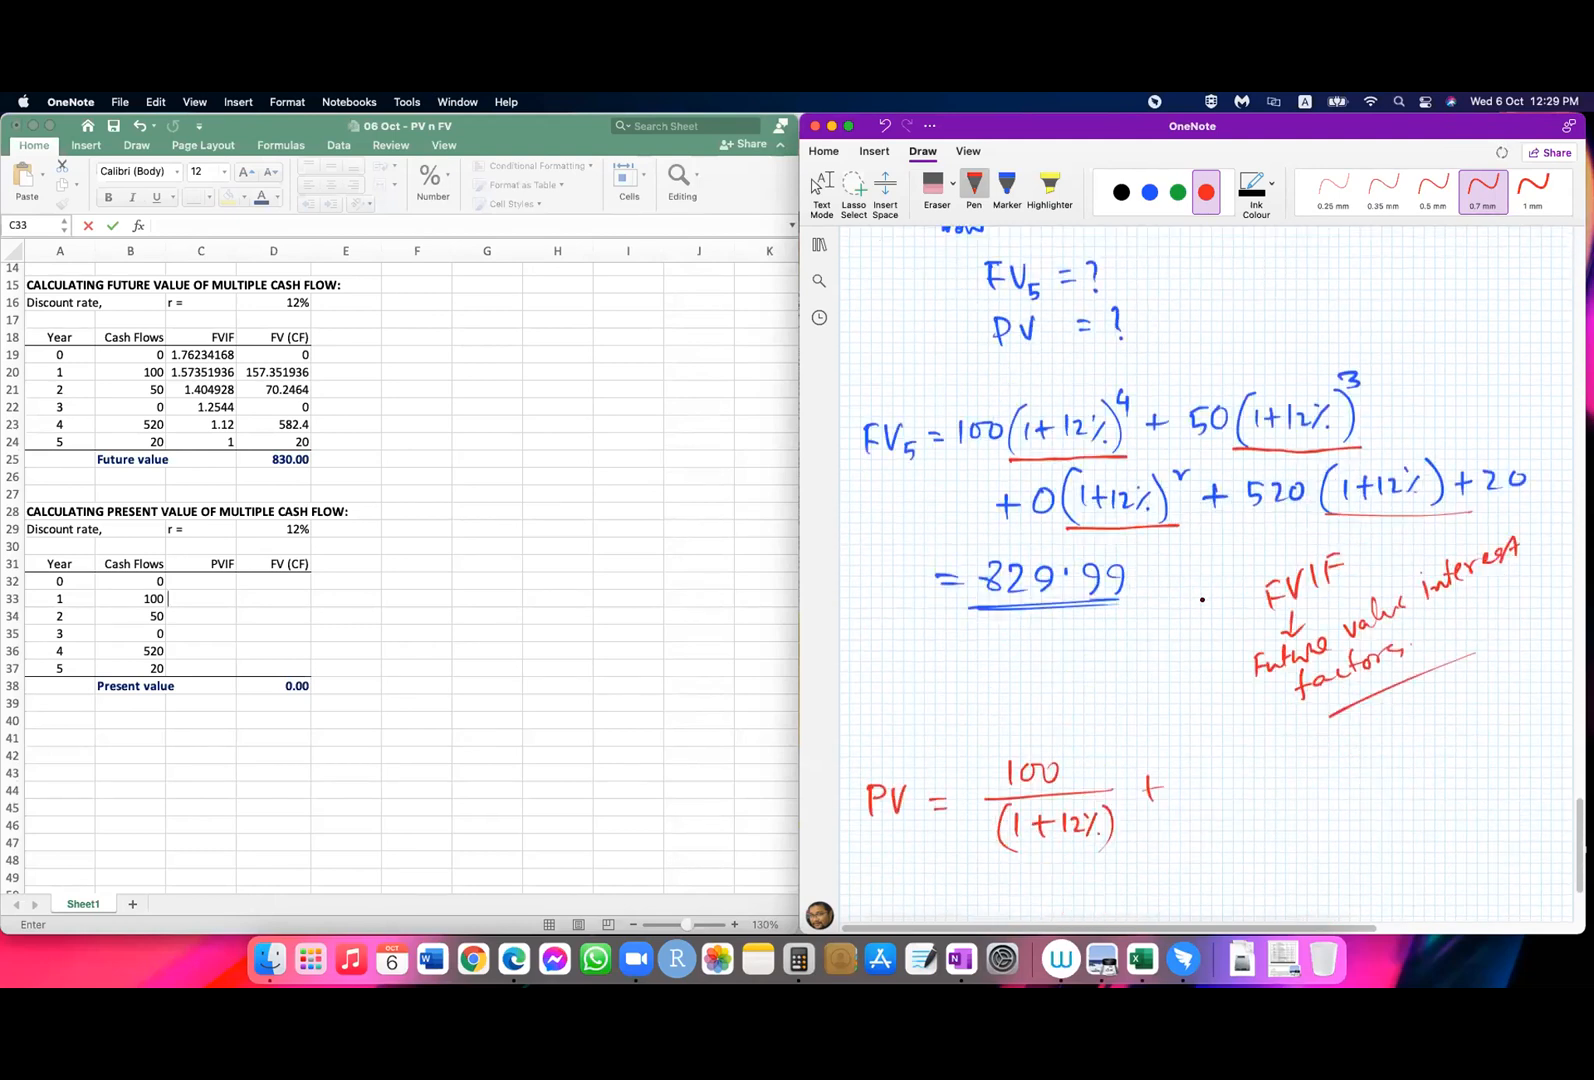
drag(1211, 653, 1208, 670)
mouse_move(1211, 652)
mouse_down()
mouse_move(1273, 677)
mouse_move(1207, 718)
mouse_move(1230, 702)
mouse_up()
mouse_move(1223, 694)
mouse_down()
mouse_move(1240, 710)
mouse_move(1285, 692)
mouse_move(1298, 718)
mouse_move(1194, 733)
mouse_up()
drag(1296, 684, 1308, 678)
Step: Handwrite the year 3 term + 0/(1+12%)^3 on the second line of the PV equation
mouse_move(995, 801)
mouse_down()
mouse_move(1020, 800)
mouse_move(1007, 812)
mouse_up()
drag(1080, 767, 1176, 790)
mouse_move(1067, 810)
mouse_down()
mouse_move(1068, 829)
mouse_move(1089, 828)
mouse_up()
mouse_move(1107, 809)
mouse_down()
mouse_move(1107, 826)
mouse_move(1158, 836)
mouse_up()
drag(1054, 803, 1058, 838)
Step: Handwrite the year 4 term + 520/(1+12%)^4 after the year 3 term
mouse_move(1170, 792)
mouse_down()
mouse_move(1172, 806)
mouse_move(1212, 786)
mouse_move(1206, 798)
mouse_move(1277, 753)
mouse_up()
drag(1283, 757, 1359, 773)
drag(1267, 795, 1266, 816)
mouse_move(1278, 800)
mouse_down()
mouse_move(1293, 799)
mouse_move(1285, 816)
mouse_up()
mouse_move(1300, 794)
mouse_down()
mouse_move(1299, 814)
mouse_move(1318, 811)
mouse_up()
mouse_move(1327, 792)
mouse_down()
mouse_move(1318, 812)
mouse_move(1339, 815)
mouse_move(1250, 823)
mouse_up()
Step: Handwrite the year 5 term + 20/(1+12%)^5 at the end of the PV equation
mouse_move(1346, 777)
mouse_down()
mouse_move(1357, 792)
mouse_move(1454, 741)
mouse_up()
drag(1404, 771, 1545, 764)
mouse_move(1428, 784)
mouse_down()
mouse_move(1427, 810)
mouse_move(1463, 797)
mouse_up()
mouse_move(1452, 786)
mouse_down()
mouse_move(1452, 811)
mouse_move(1469, 808)
mouse_up()
drag(1481, 797, 1489, 809)
drag(1505, 799, 1418, 823)
mouse_move(1520, 773)
mouse_down()
mouse_move(1526, 813)
mouse_move(1539, 789)
mouse_up()
drag(1530, 774, 1532, 774)
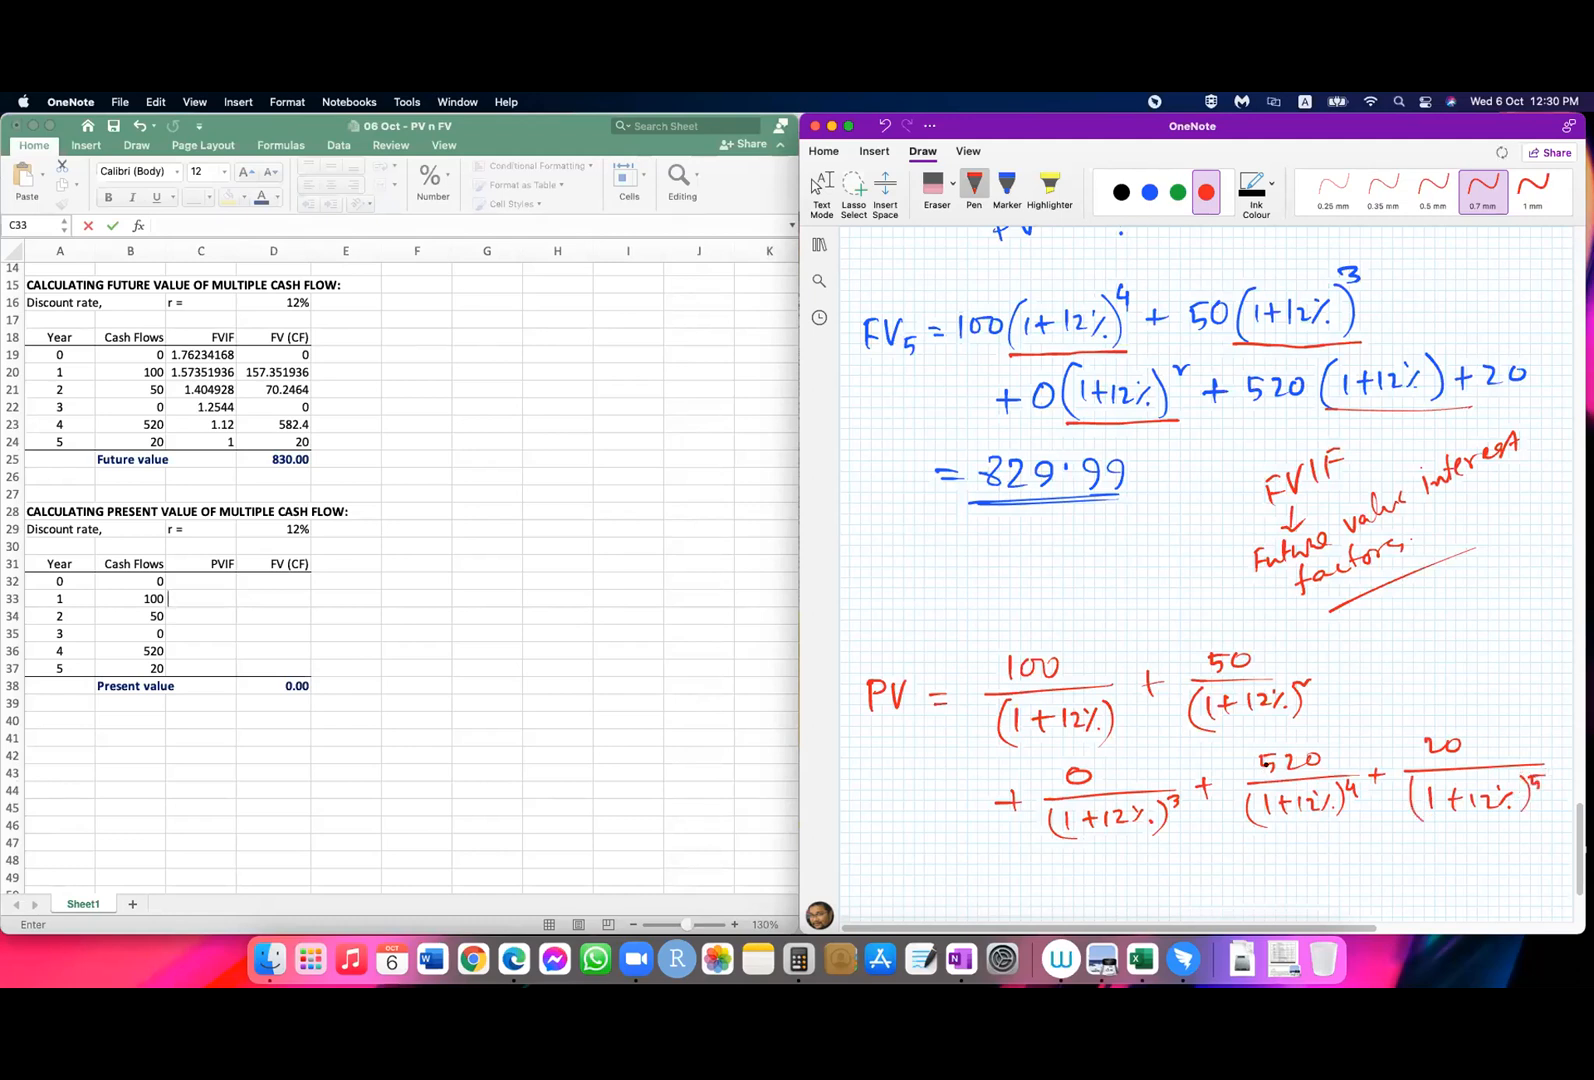
Step: Circle the first PV term in black and draw an arrow from it to a handwritten 100/(1+12%) below
scroll(1265, 763, down, 5)
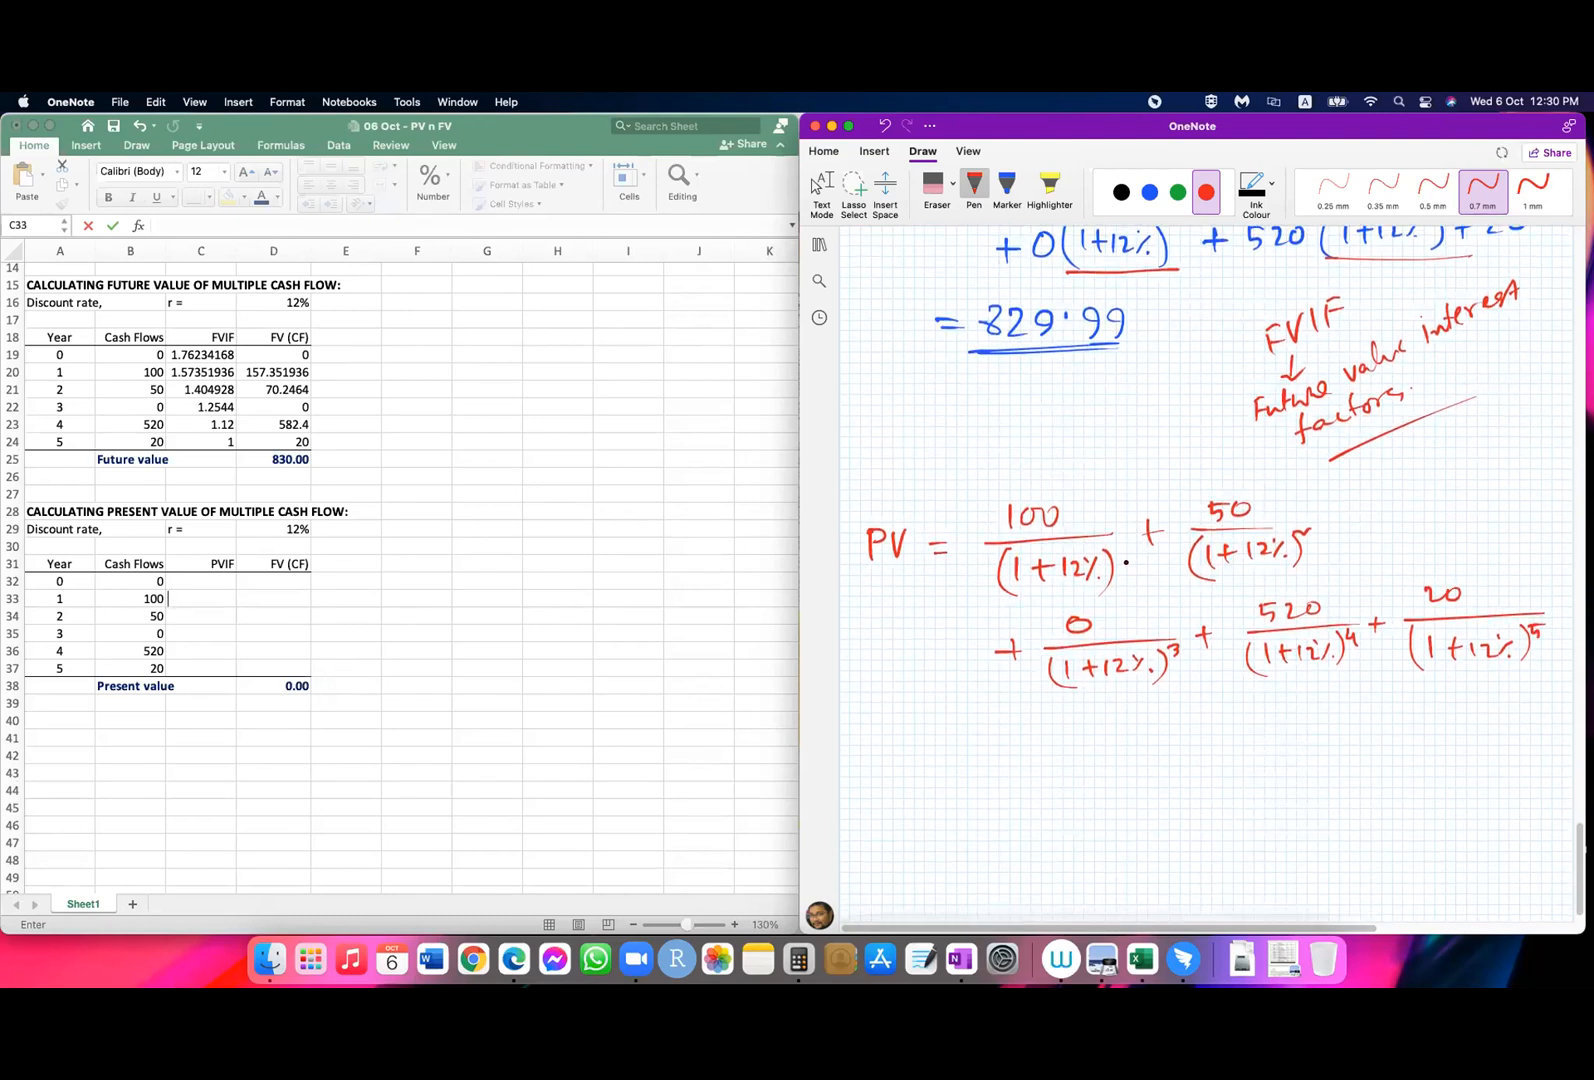
click(1121, 192)
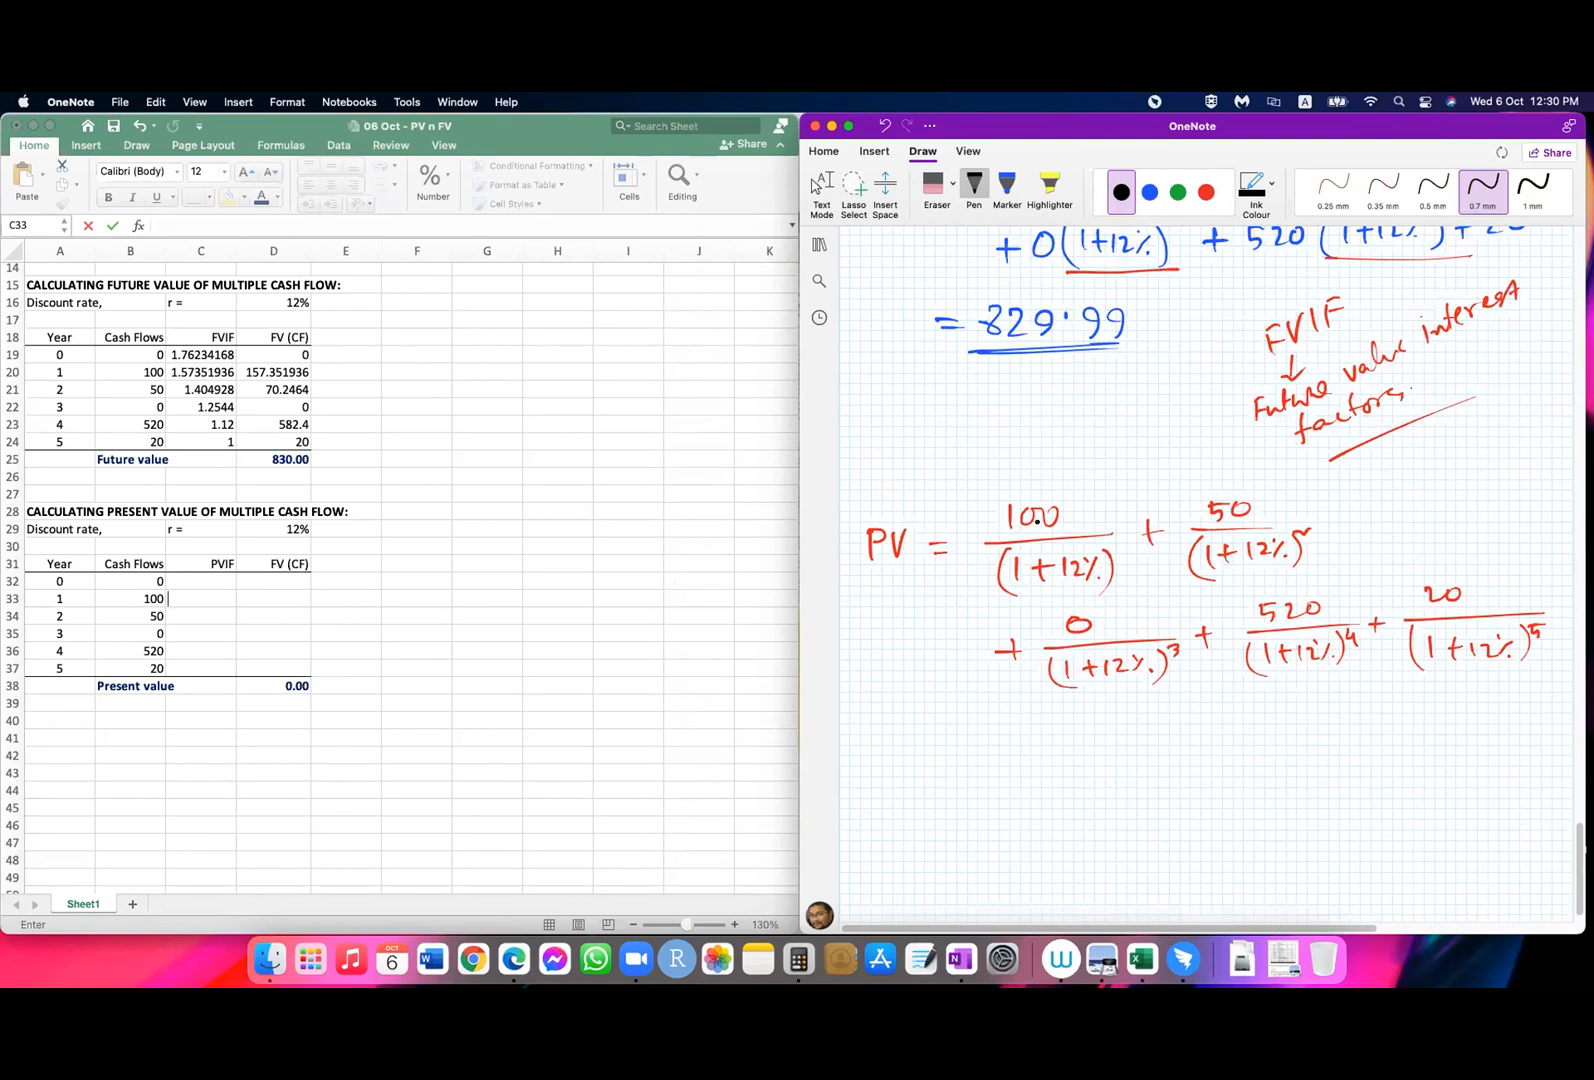
mouse_move(1062, 465)
mouse_down()
mouse_move(1144, 556)
mouse_move(1040, 484)
mouse_up()
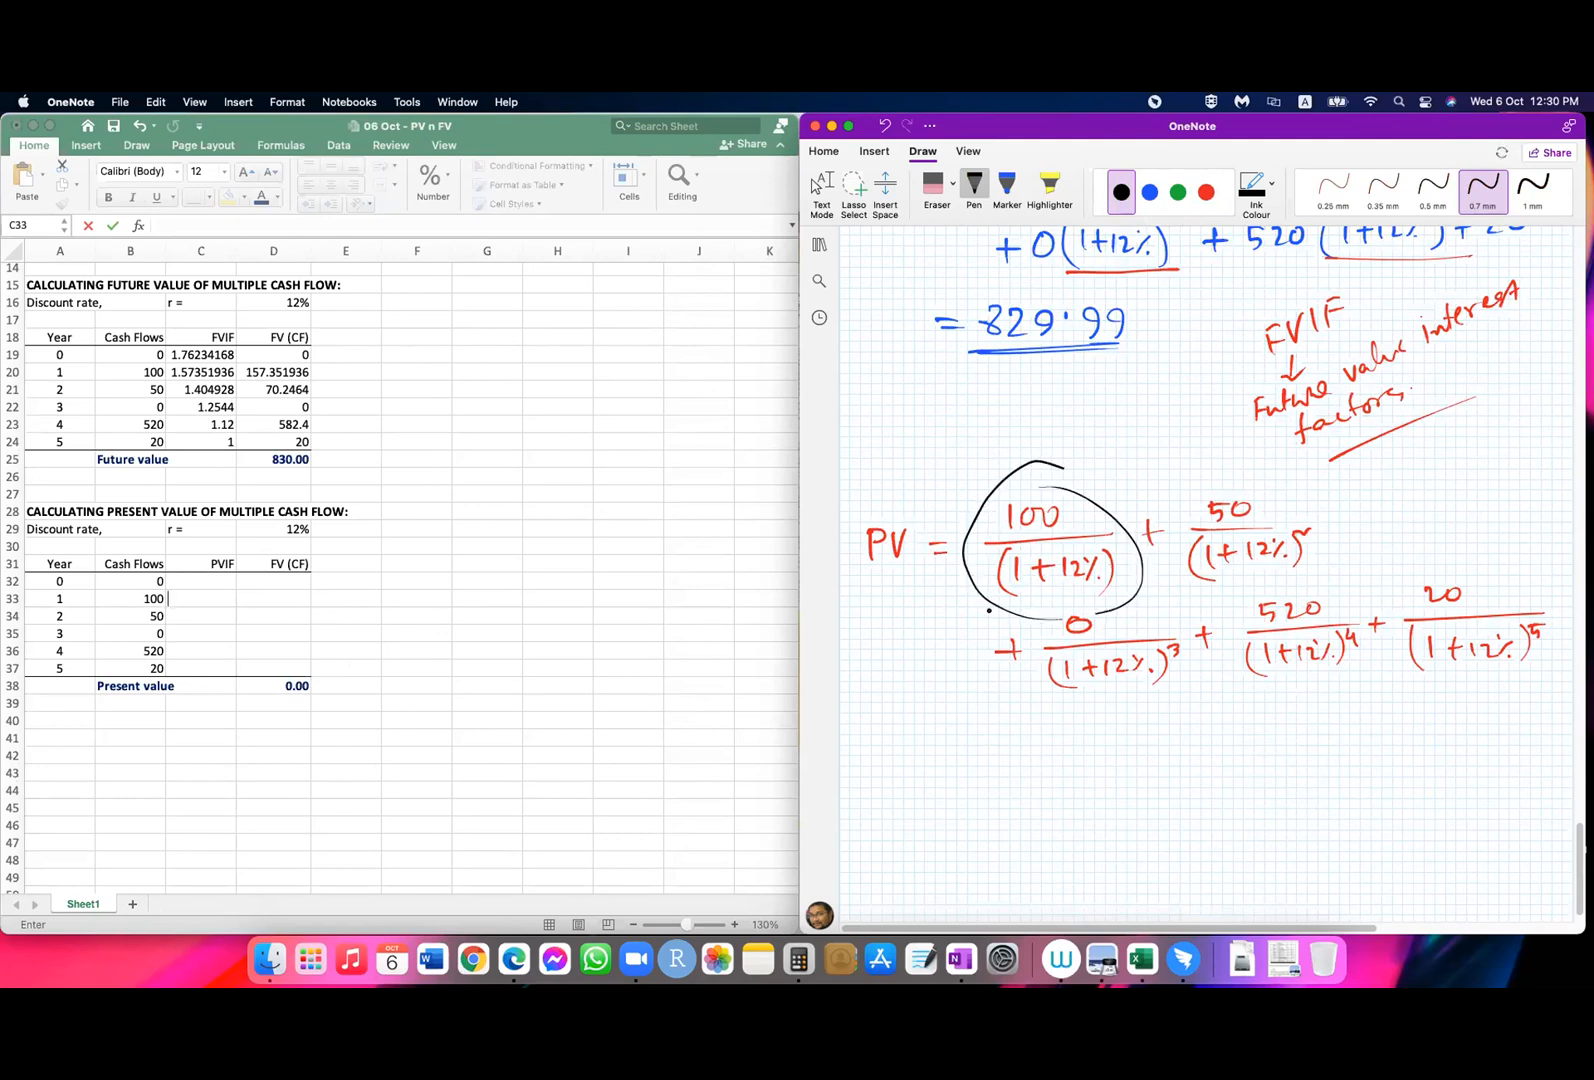
mouse_move(961, 653)
mouse_down()
mouse_move(1083, 768)
mouse_move(1066, 778)
mouse_move(1121, 765)
mouse_up()
mouse_move(1146, 745)
mouse_down()
mouse_move(1205, 773)
mouse_move(1134, 810)
mouse_move(1164, 797)
mouse_up()
mouse_move(1154, 787)
mouse_down()
mouse_move(1155, 808)
mouse_move(1212, 816)
mouse_move(1121, 828)
mouse_up()
click(1203, 806)
Step: Add the exponent 1 to the restated term and handwrite = 100 × 1/(1+12%)^1 beside it
mouse_move(1228, 777)
mouse_down()
mouse_move(1230, 793)
mouse_move(1253, 761)
mouse_up()
mouse_move(1245, 768)
mouse_down()
mouse_move(1297, 775)
mouse_move(1328, 758)
mouse_up()
drag(1355, 757, 1374, 779)
drag(1372, 757, 1353, 780)
mouse_move(1423, 714)
mouse_down()
mouse_move(1425, 744)
mouse_move(1494, 753)
mouse_move(1415, 790)
mouse_move(1437, 783)
mouse_up()
click(1416, 796)
mouse_move(1432, 773)
mouse_down()
mouse_move(1432, 795)
mouse_move(1463, 791)
mouse_up()
mouse_move(1482, 772)
mouse_down()
mouse_move(1470, 795)
mouse_move(1499, 800)
mouse_up()
drag(1403, 769, 1396, 809)
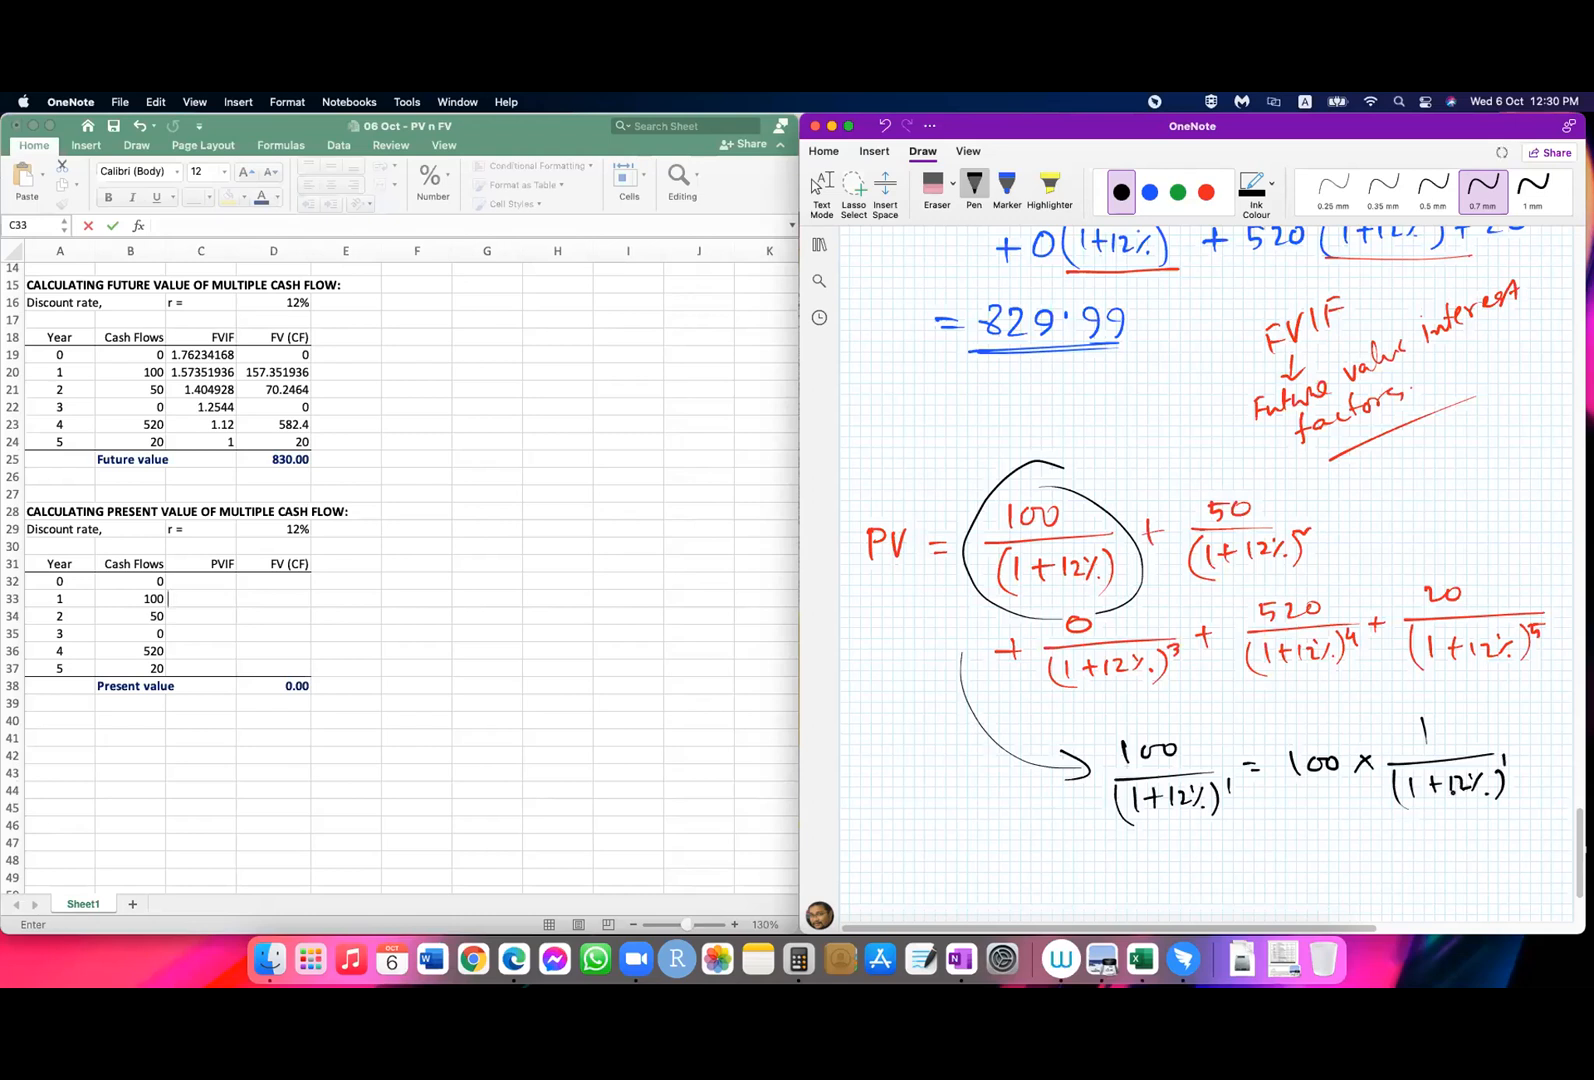
Step: Box the factor 1/(1+12%)^1 in green and label it PVIF with an arrow below
click(1179, 195)
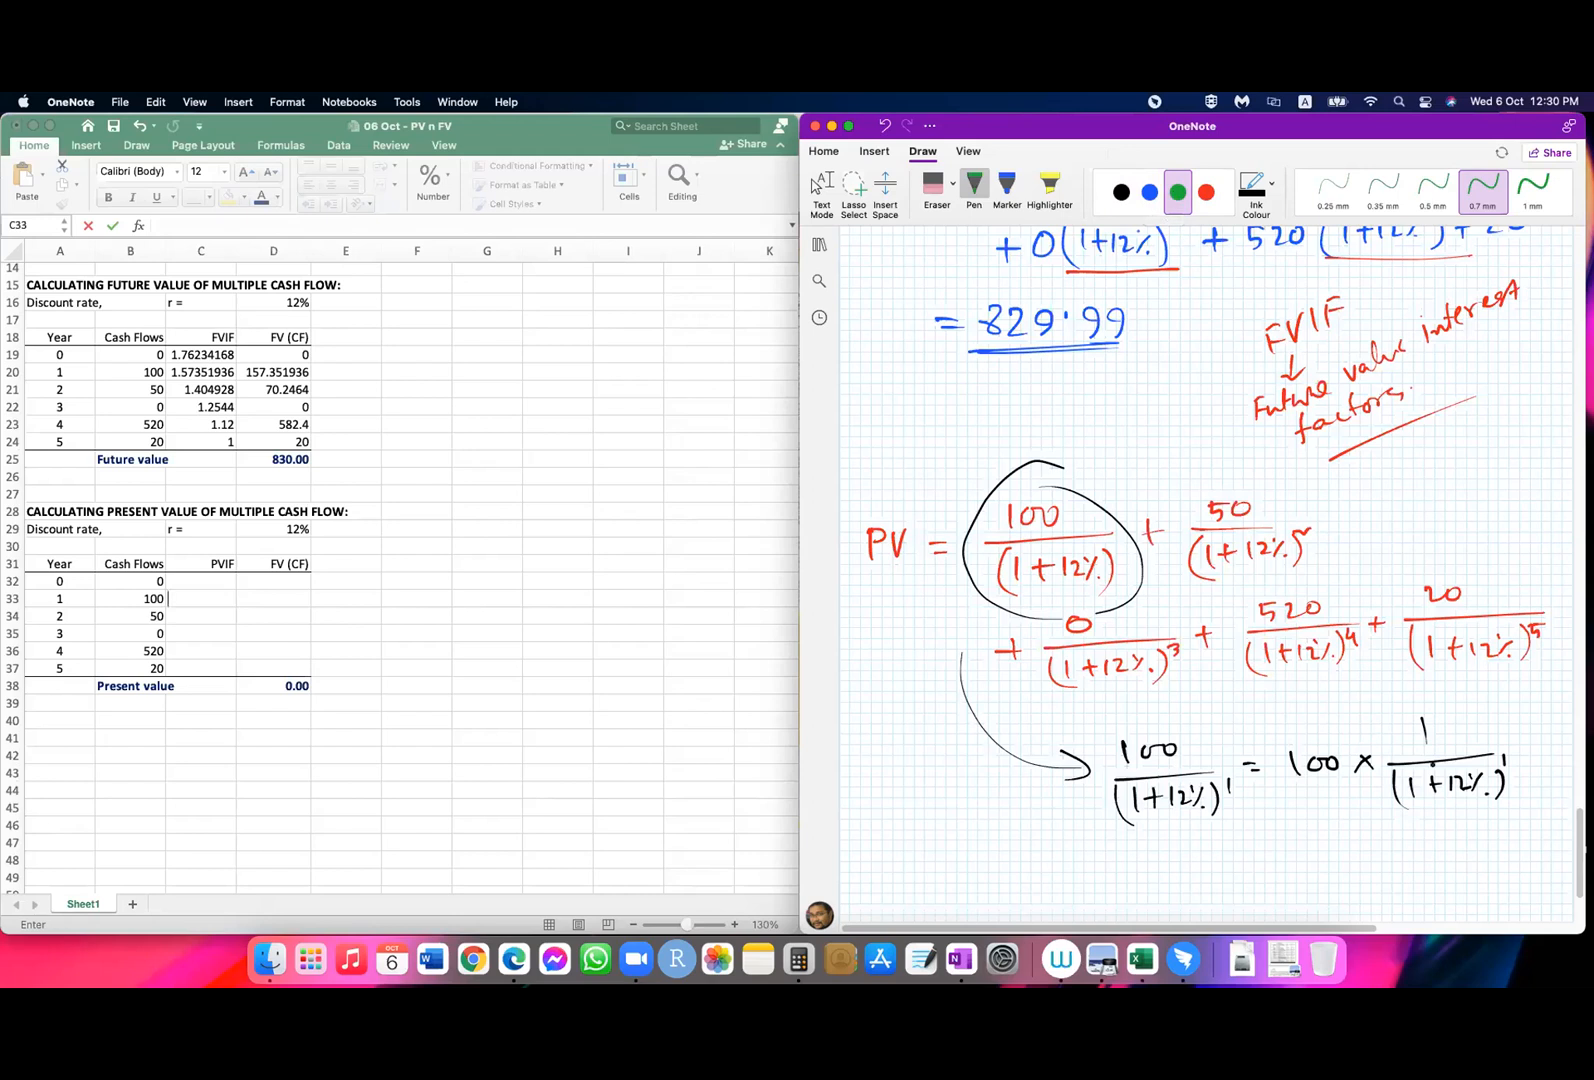
mouse_move(1378, 704)
mouse_down()
mouse_move(1380, 812)
mouse_move(1517, 830)
mouse_move(1527, 716)
mouse_move(1385, 707)
mouse_up()
mouse_move(1428, 821)
mouse_down()
mouse_move(1444, 847)
mouse_move(1412, 867)
mouse_move(1456, 888)
mouse_move(1474, 876)
mouse_up()
click(1479, 893)
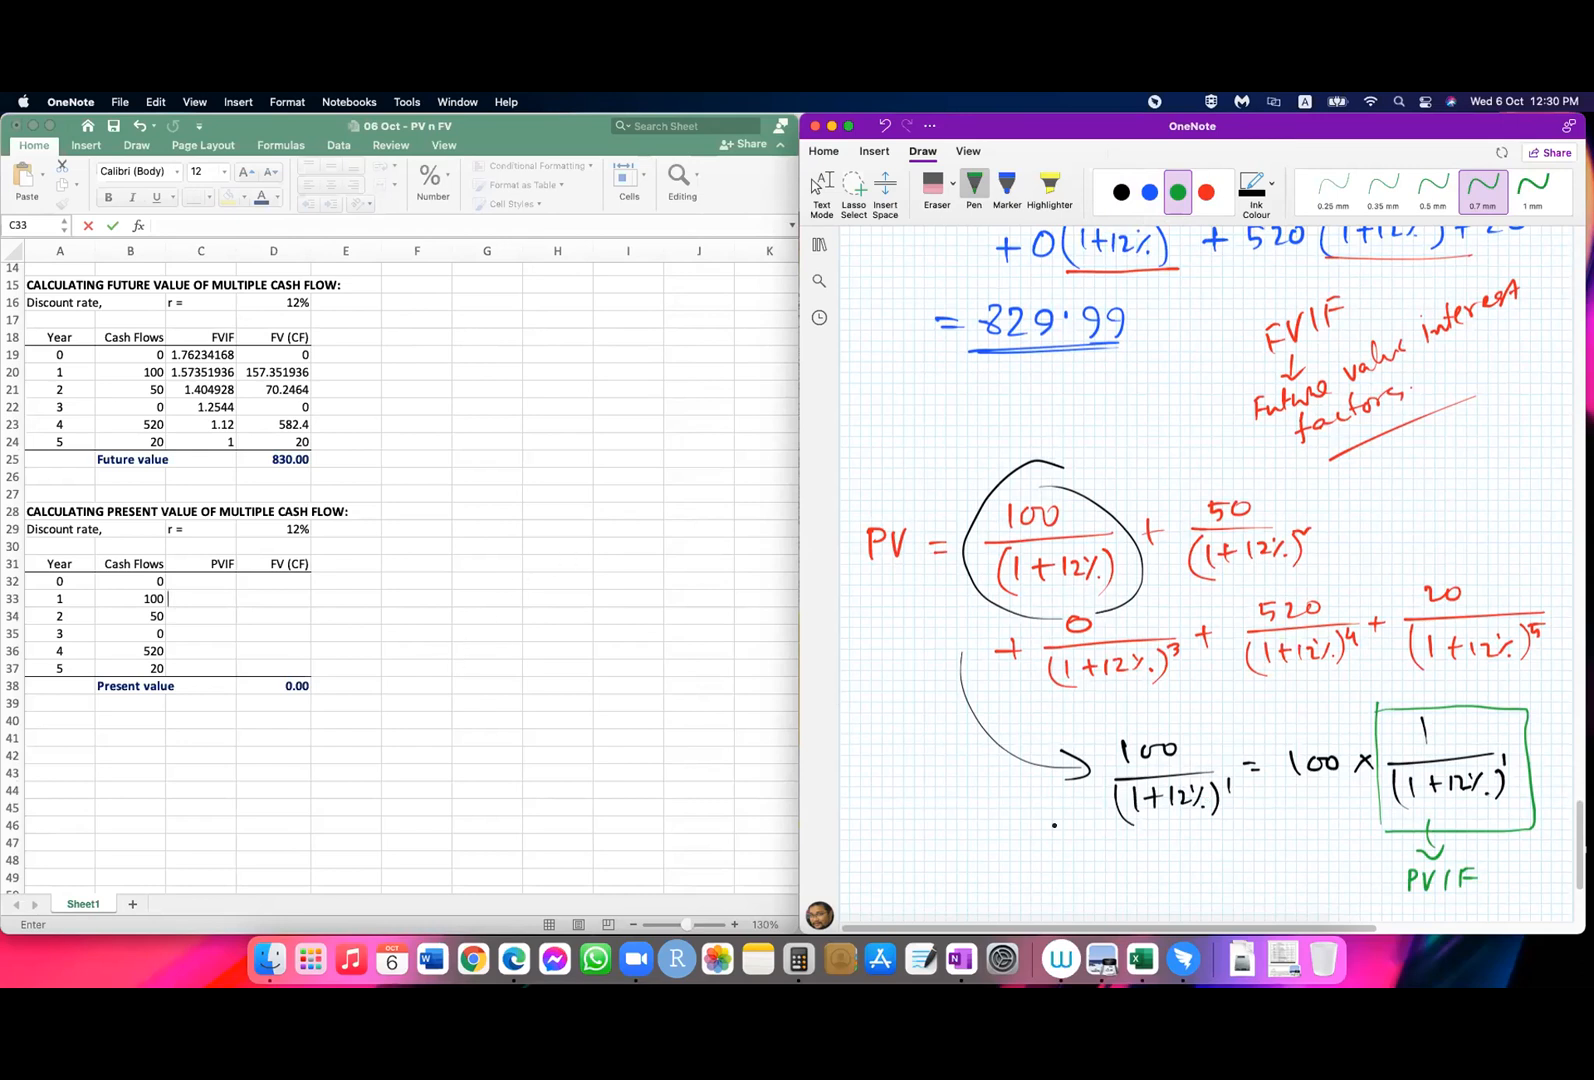
Step: Switch to Excel, enter =1/(1+$D$29)^A33 as the year 1 PVIF in C33, and fill it down through year 5
click(205, 597)
click(313, 621)
click(203, 600)
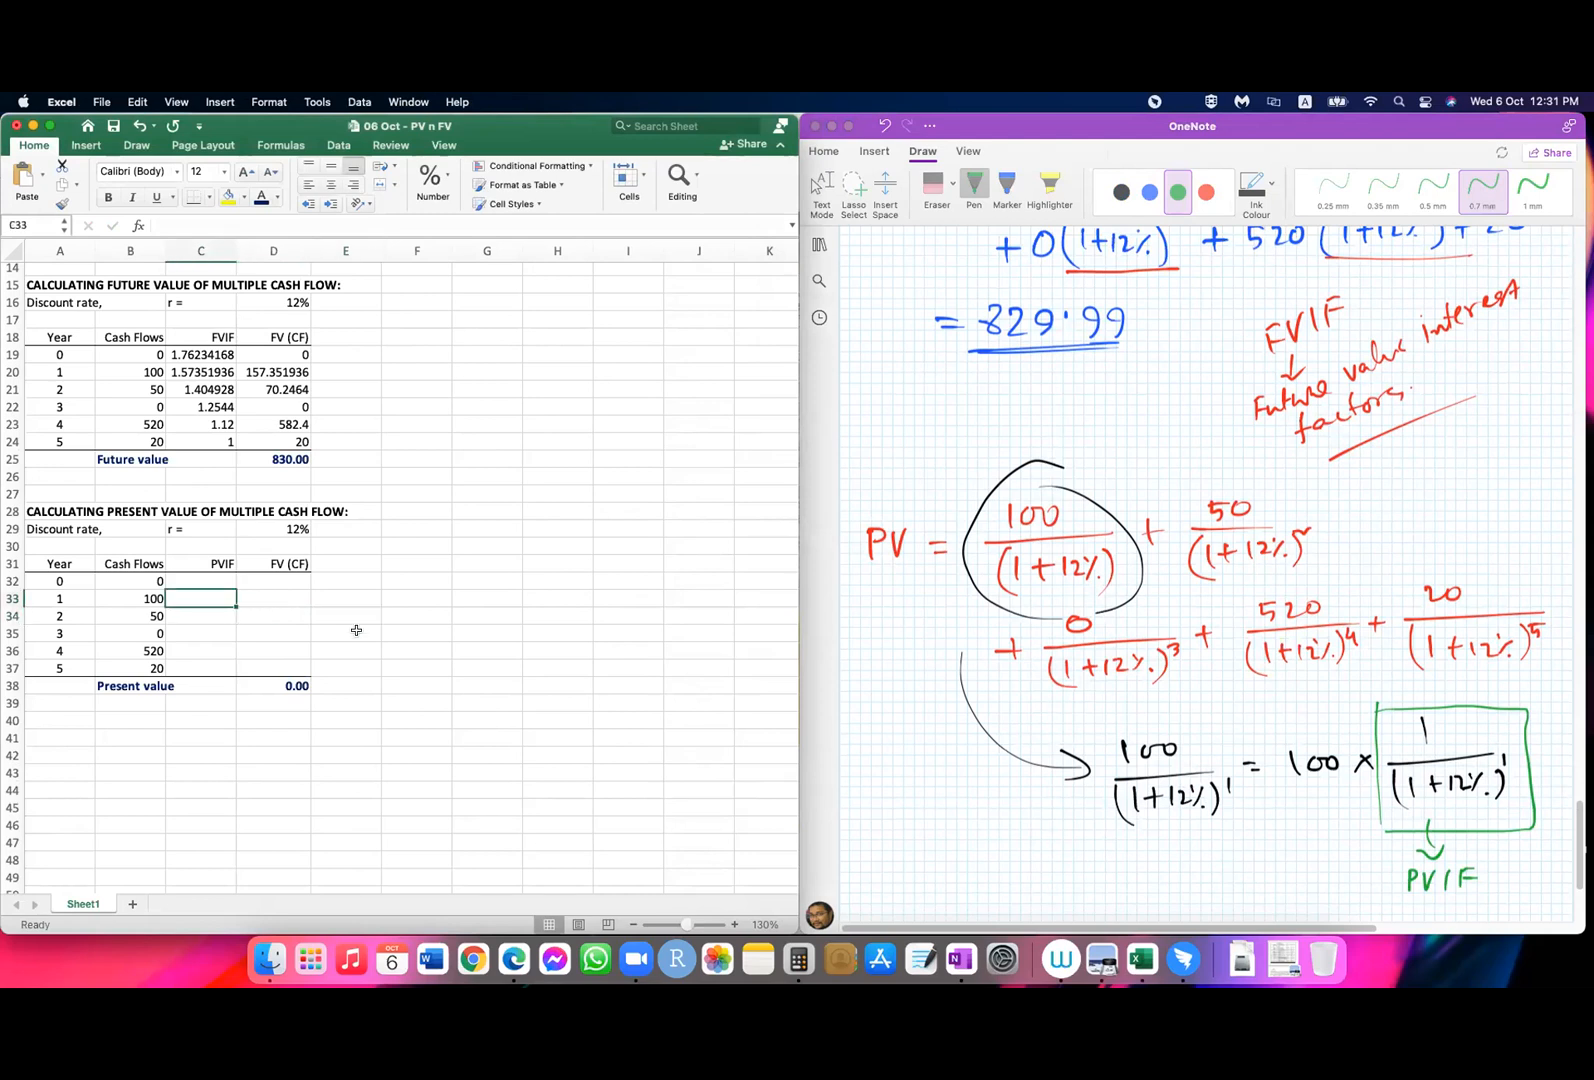
text(=)
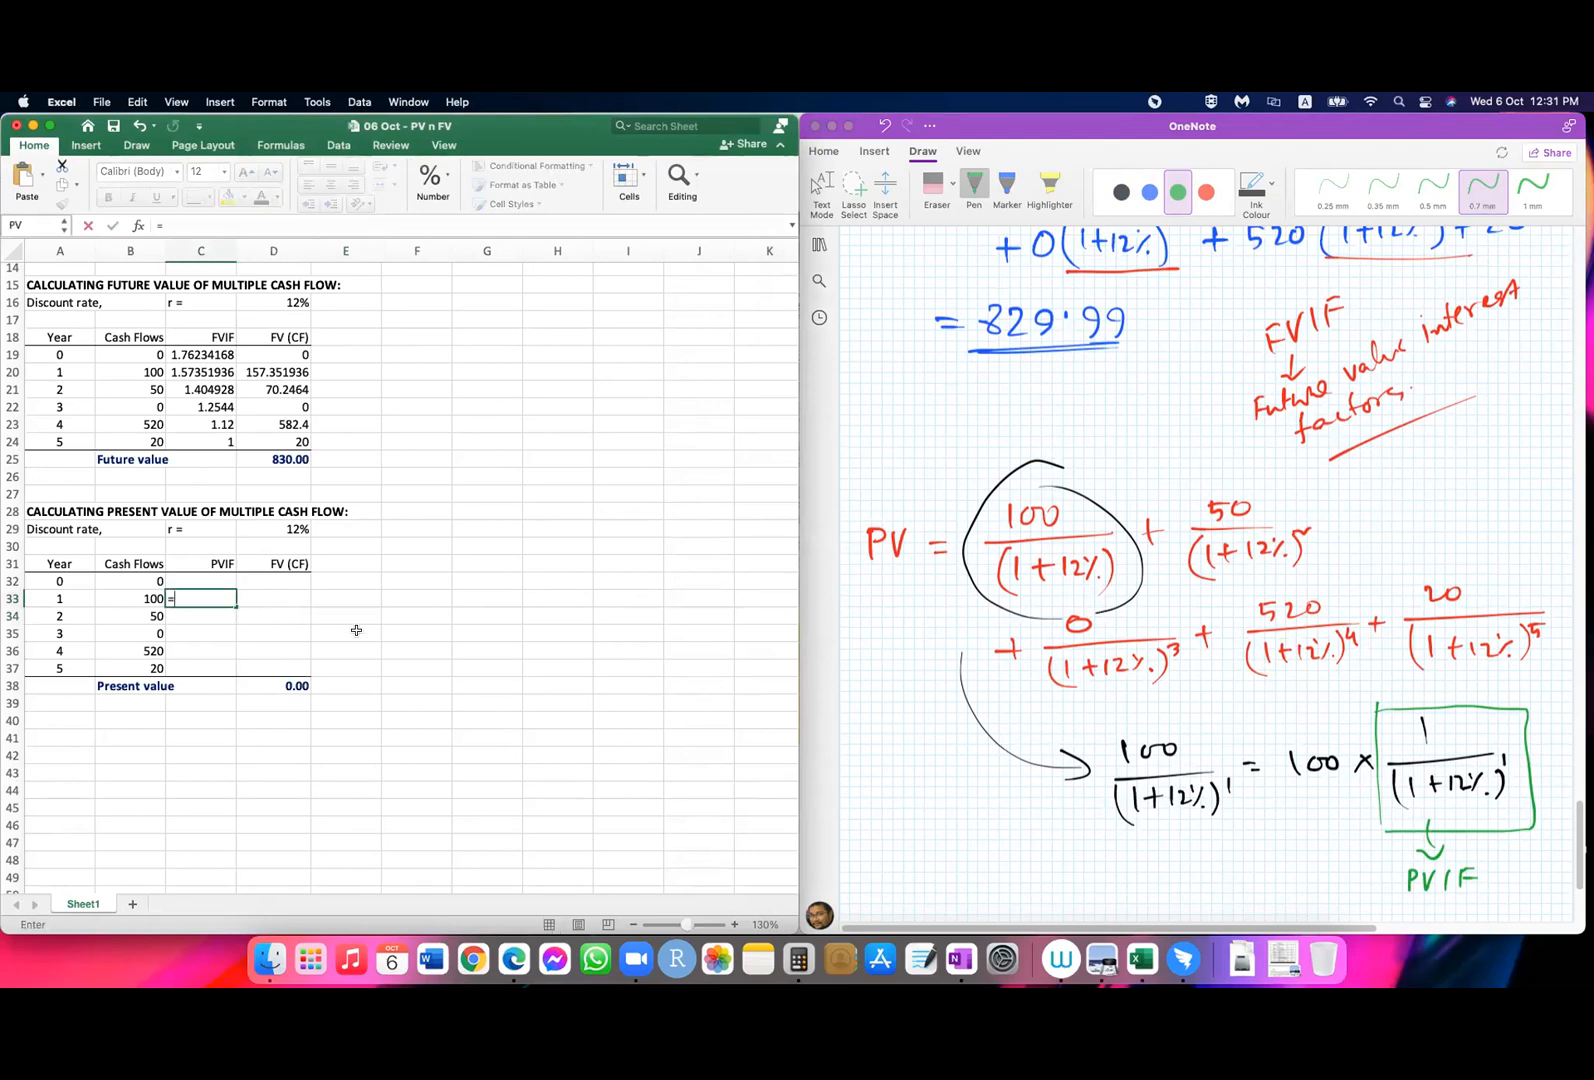
text(1/)
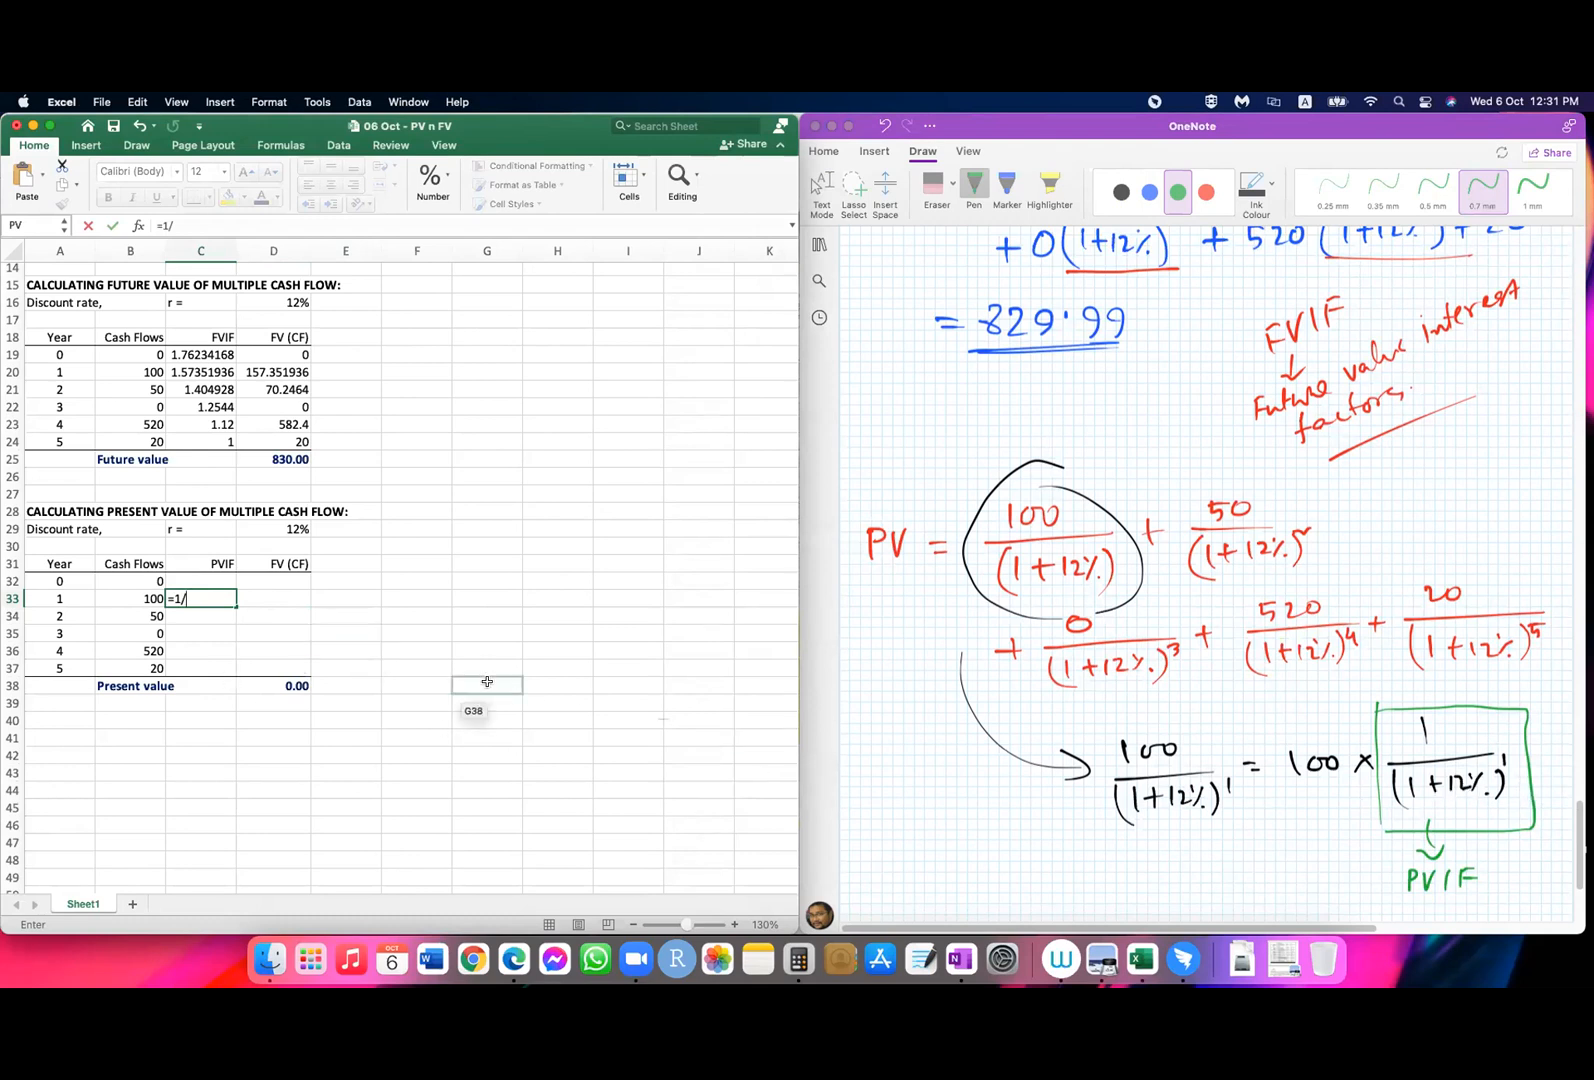
text((1+)
click(298, 526)
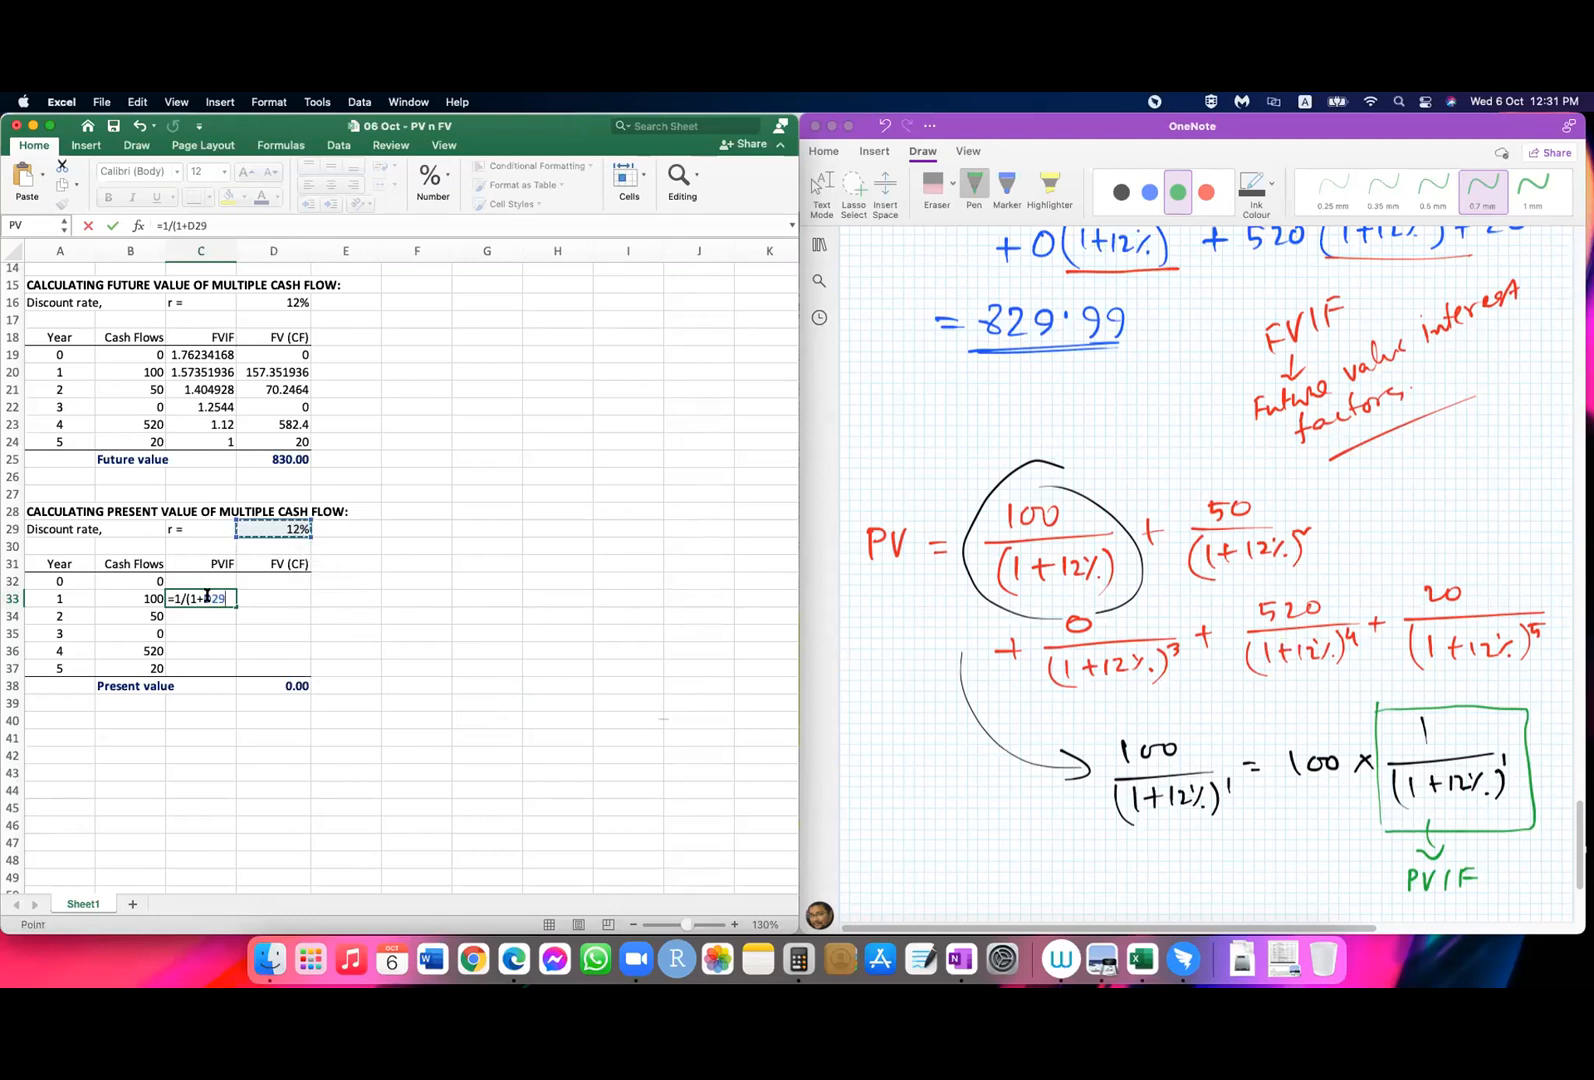
click(204, 597)
text($D$)
click(76, 594)
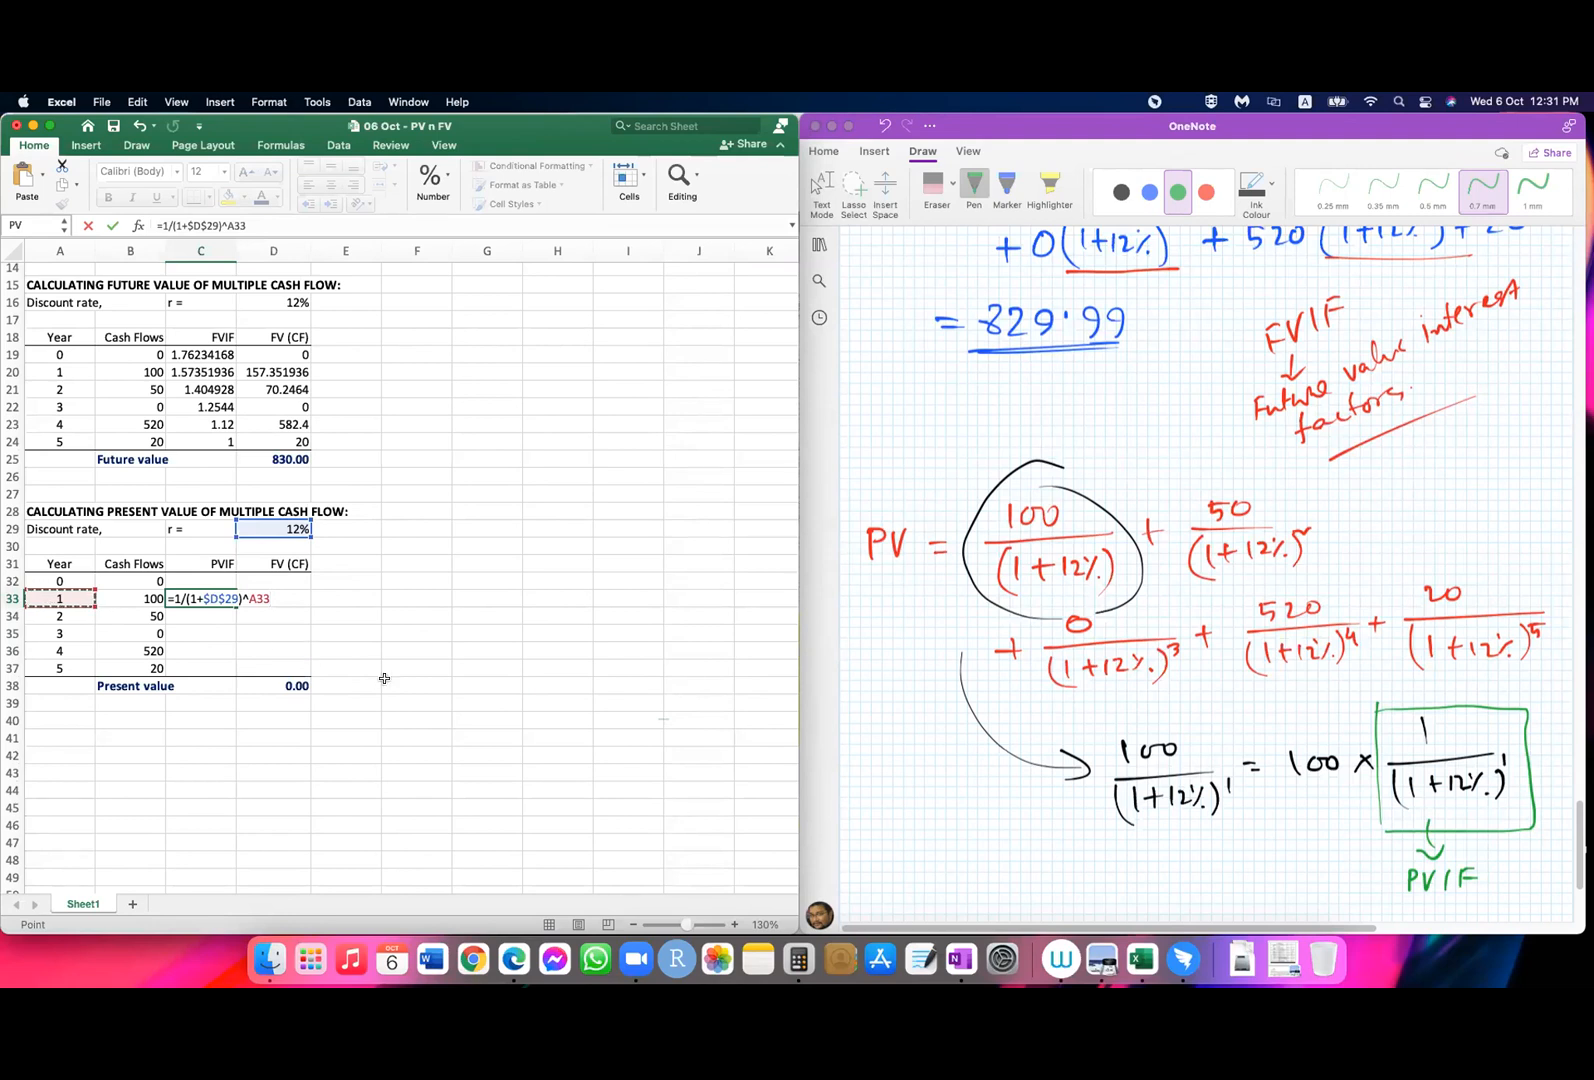
key(Return)
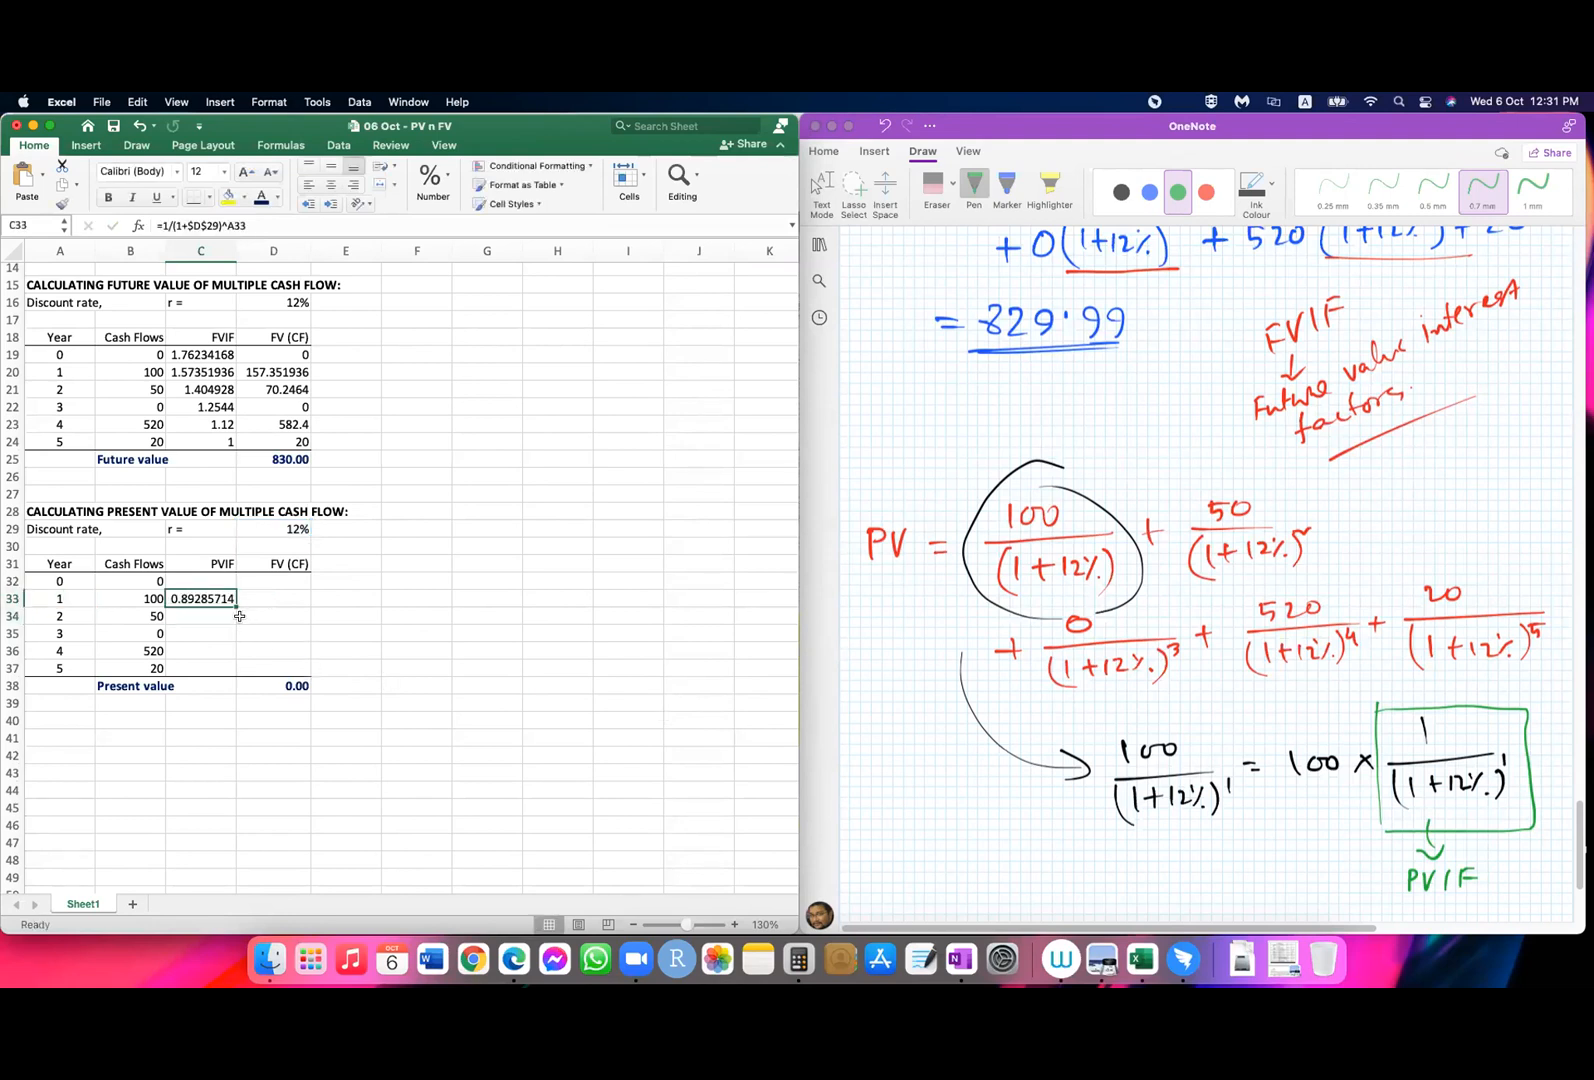
drag(235, 607, 234, 672)
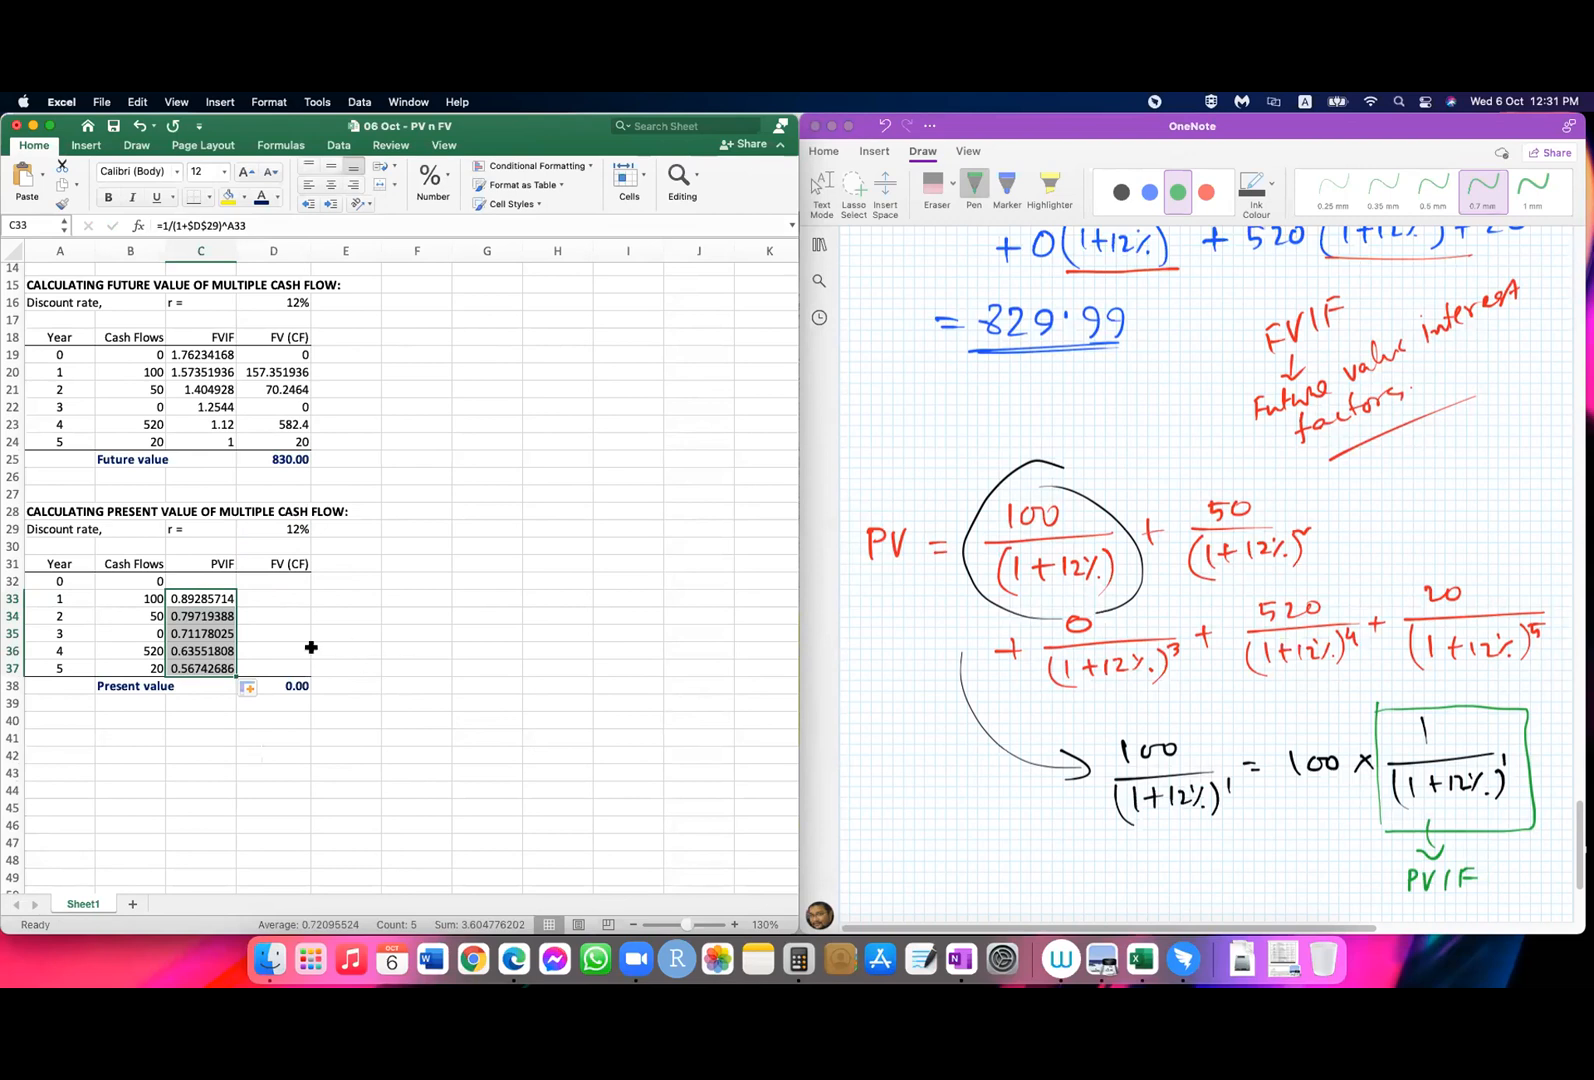
Step: Rename the FV (CF) header in the present value table to PV (CF)
click(264, 596)
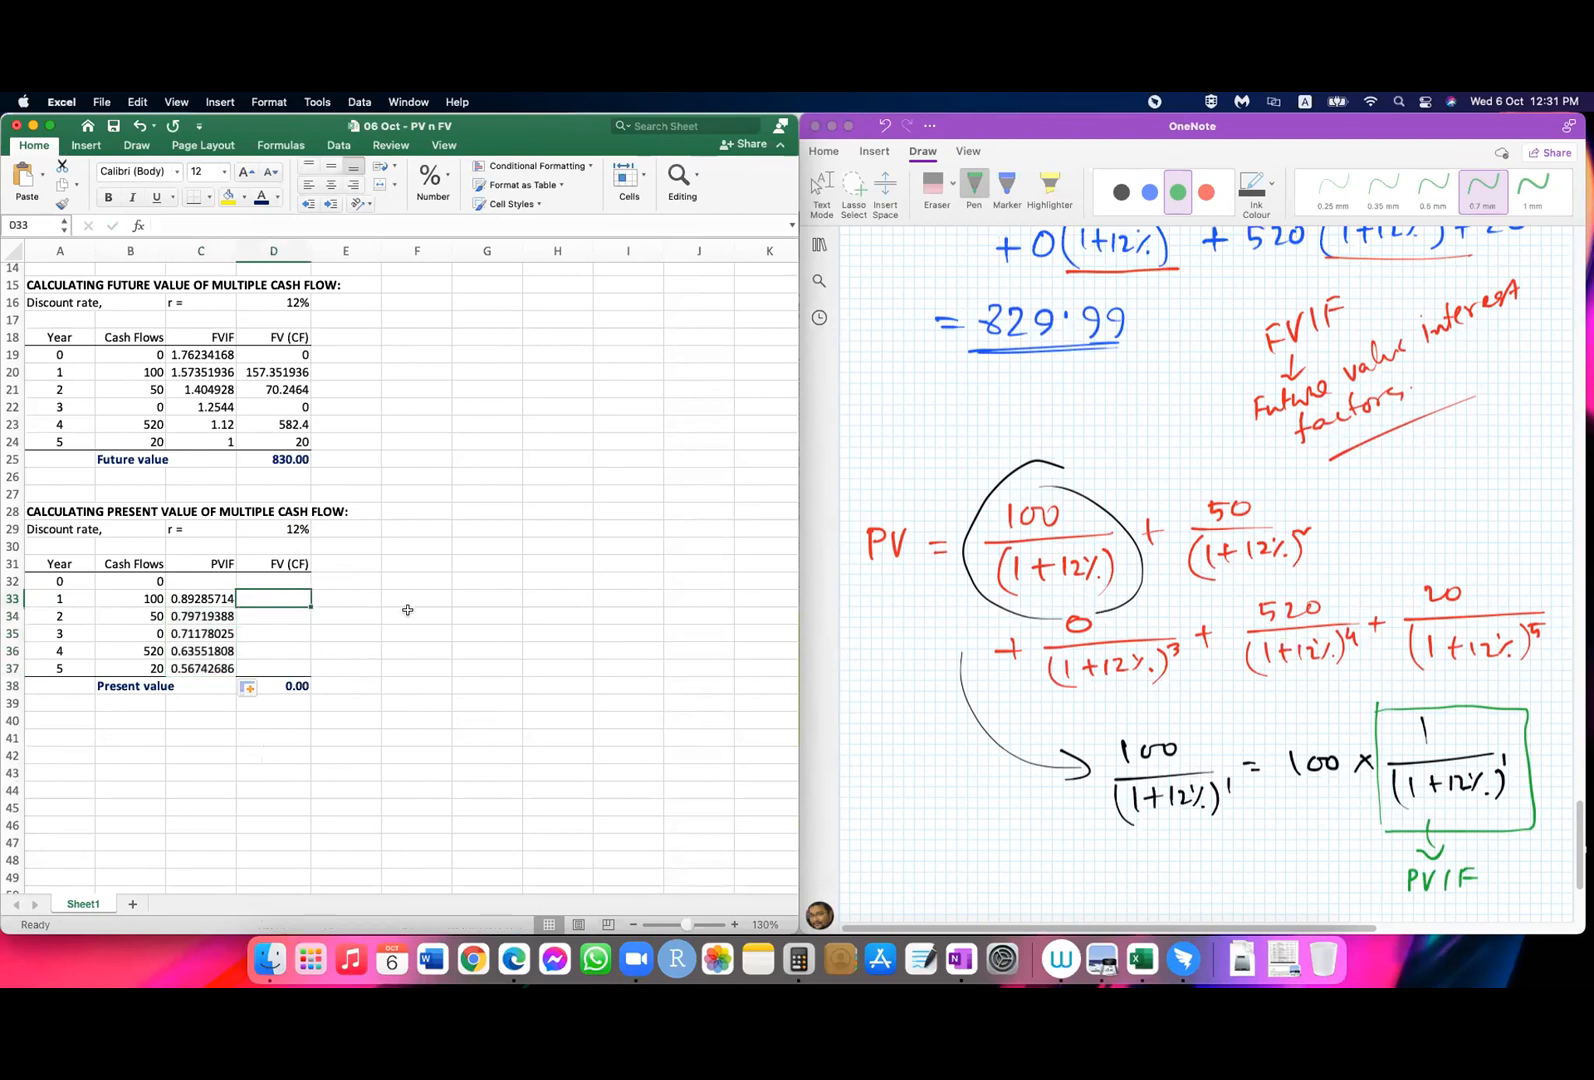
click(264, 564)
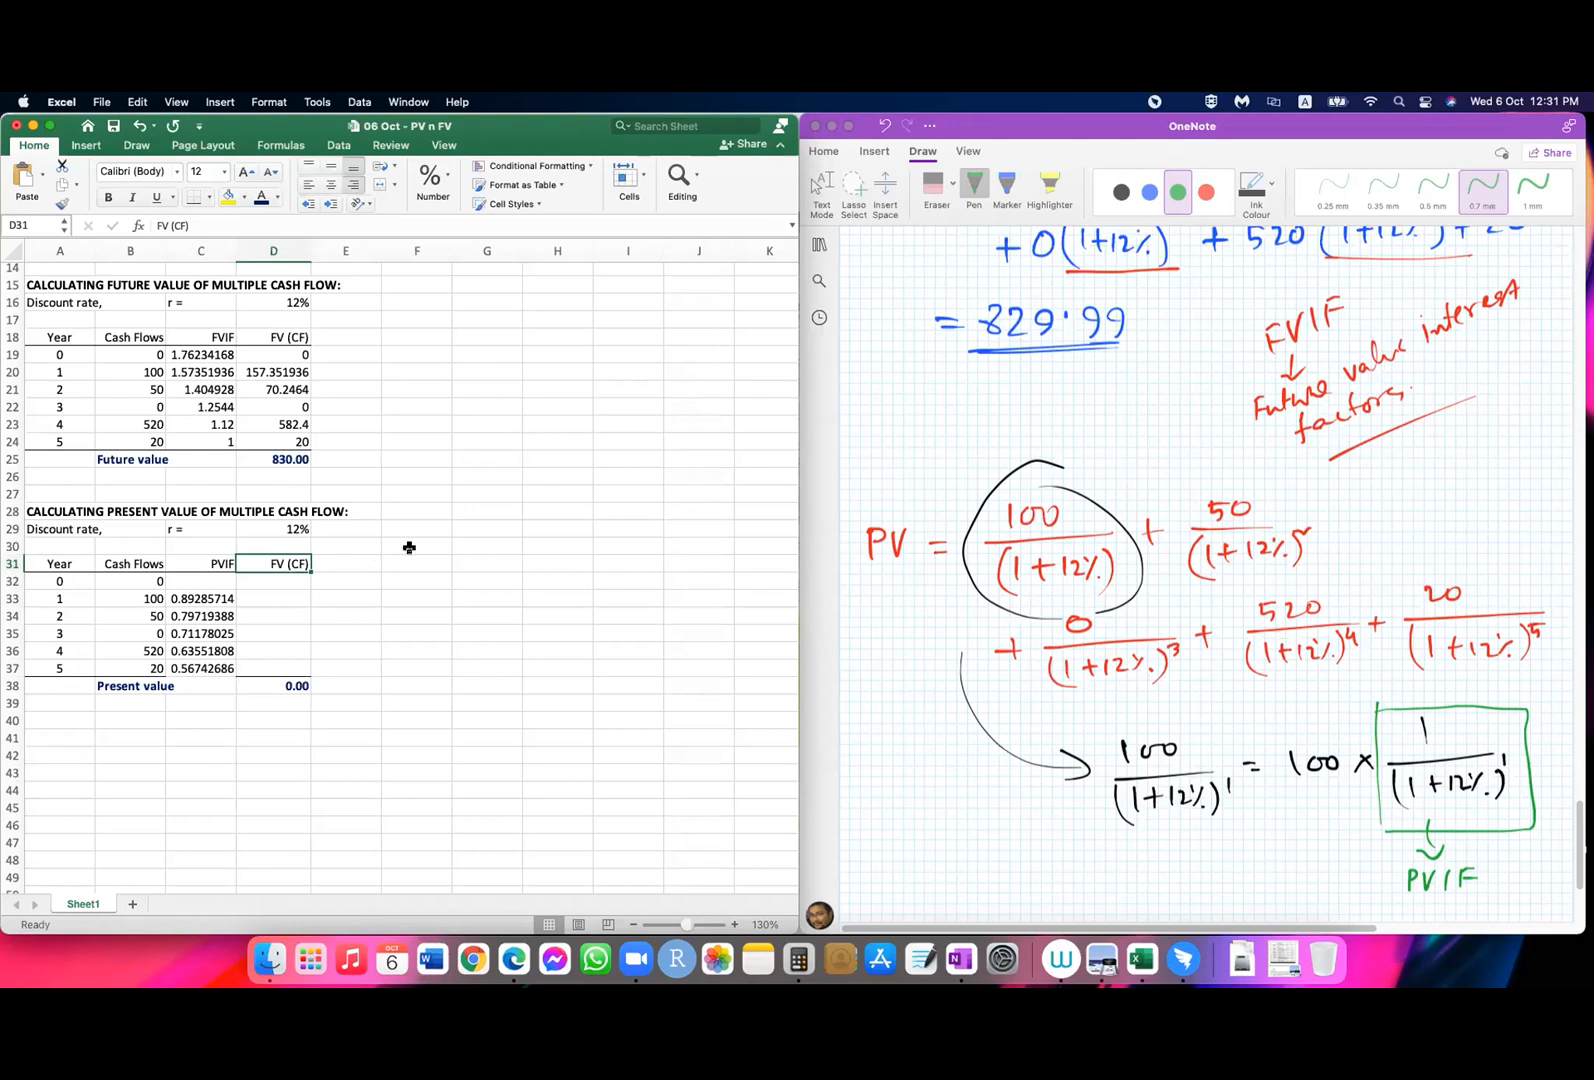
double_click(259, 565)
key(Left)
key(Left)
key(Left)
key(BackSpace)
text(P)
key(Return)
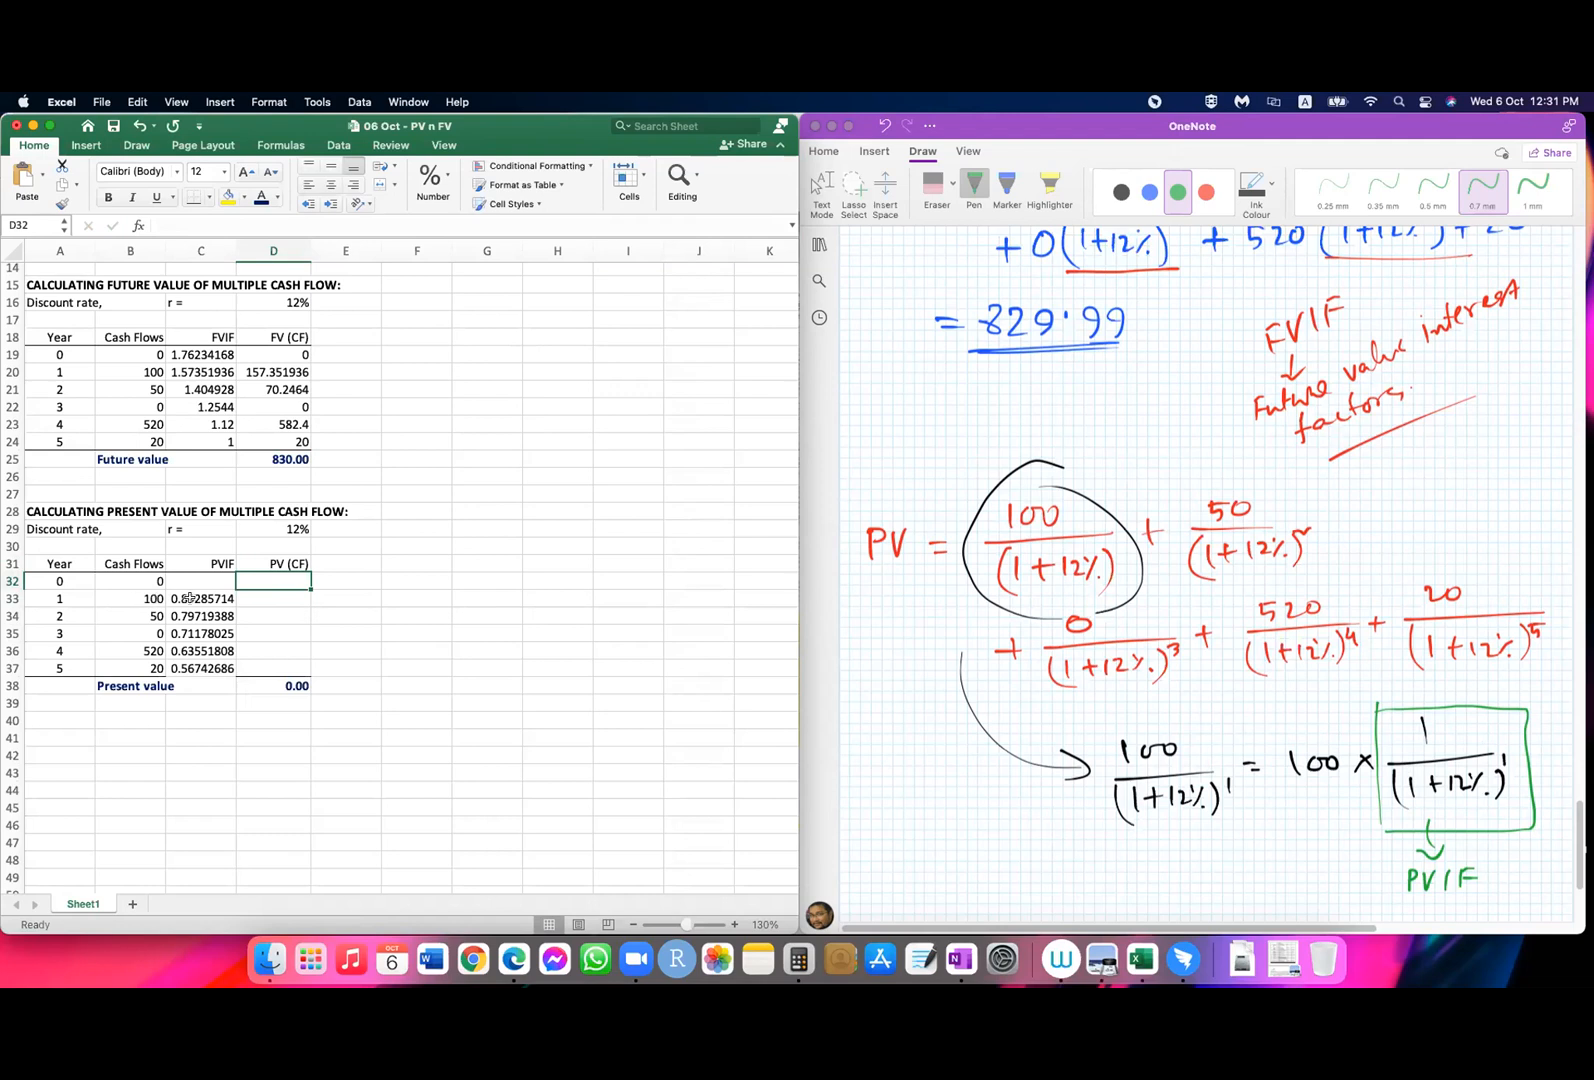
Step: Enter =B33*C33 as the year 1 PV (CF) in D33 and fill it down through year 5
click(256, 598)
text(=)
click(137, 594)
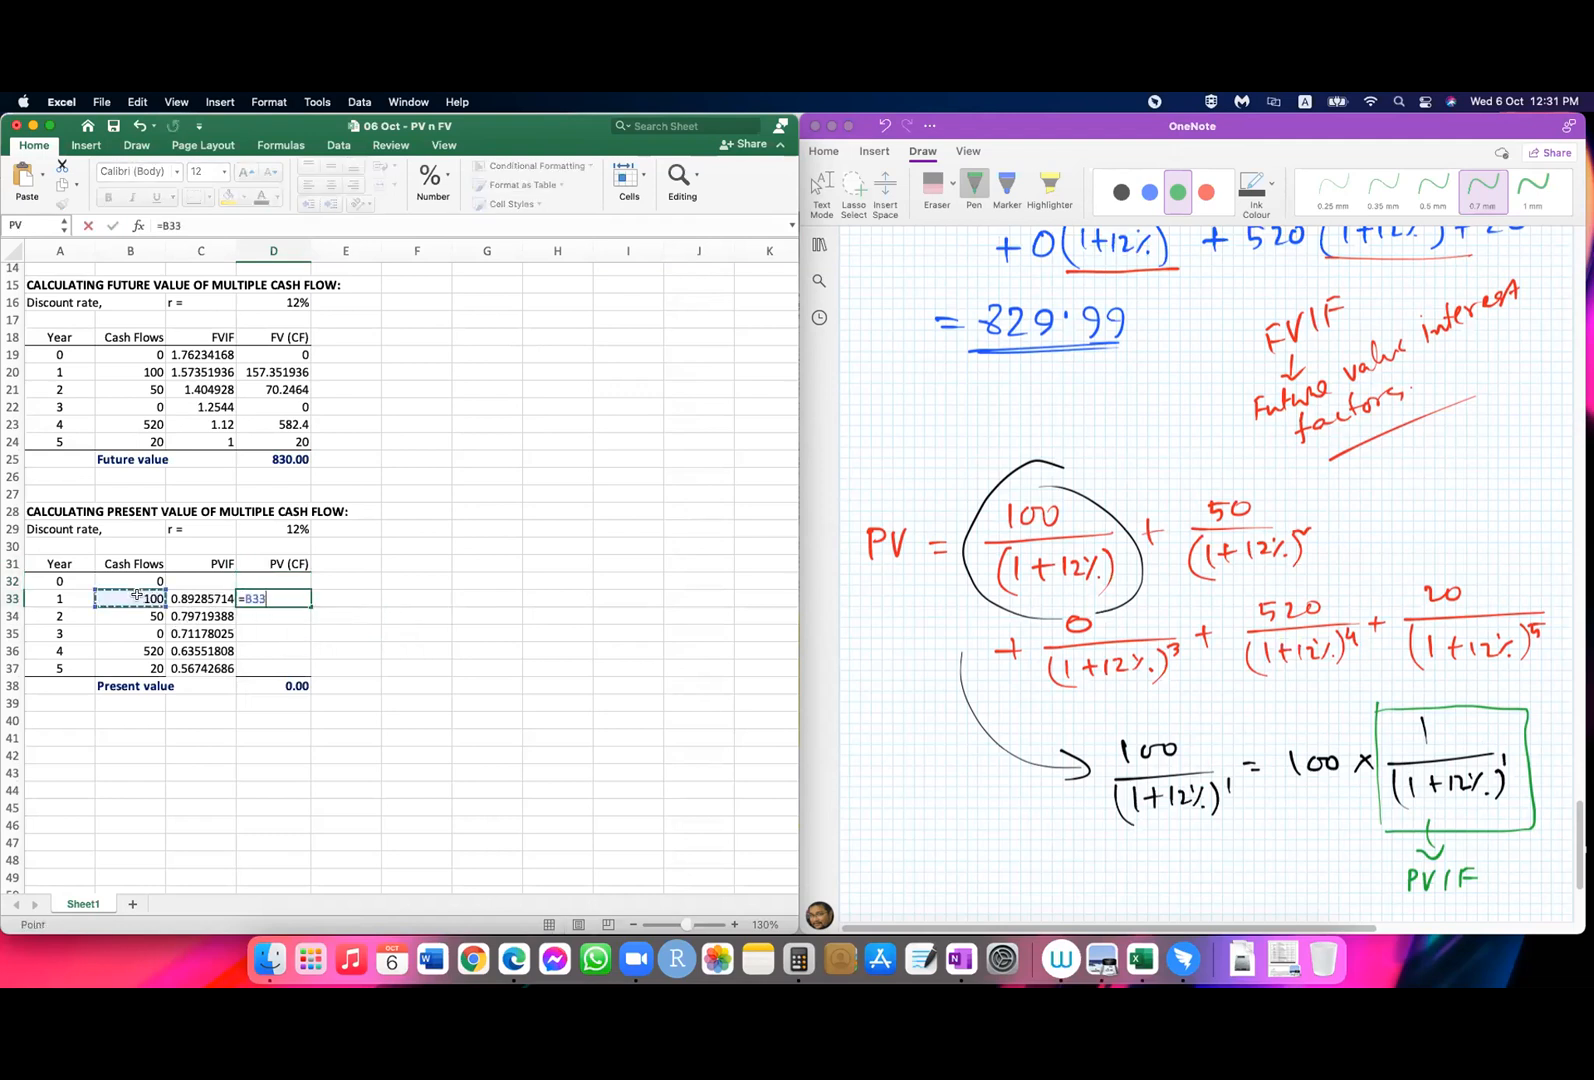
text(*)
click(211, 598)
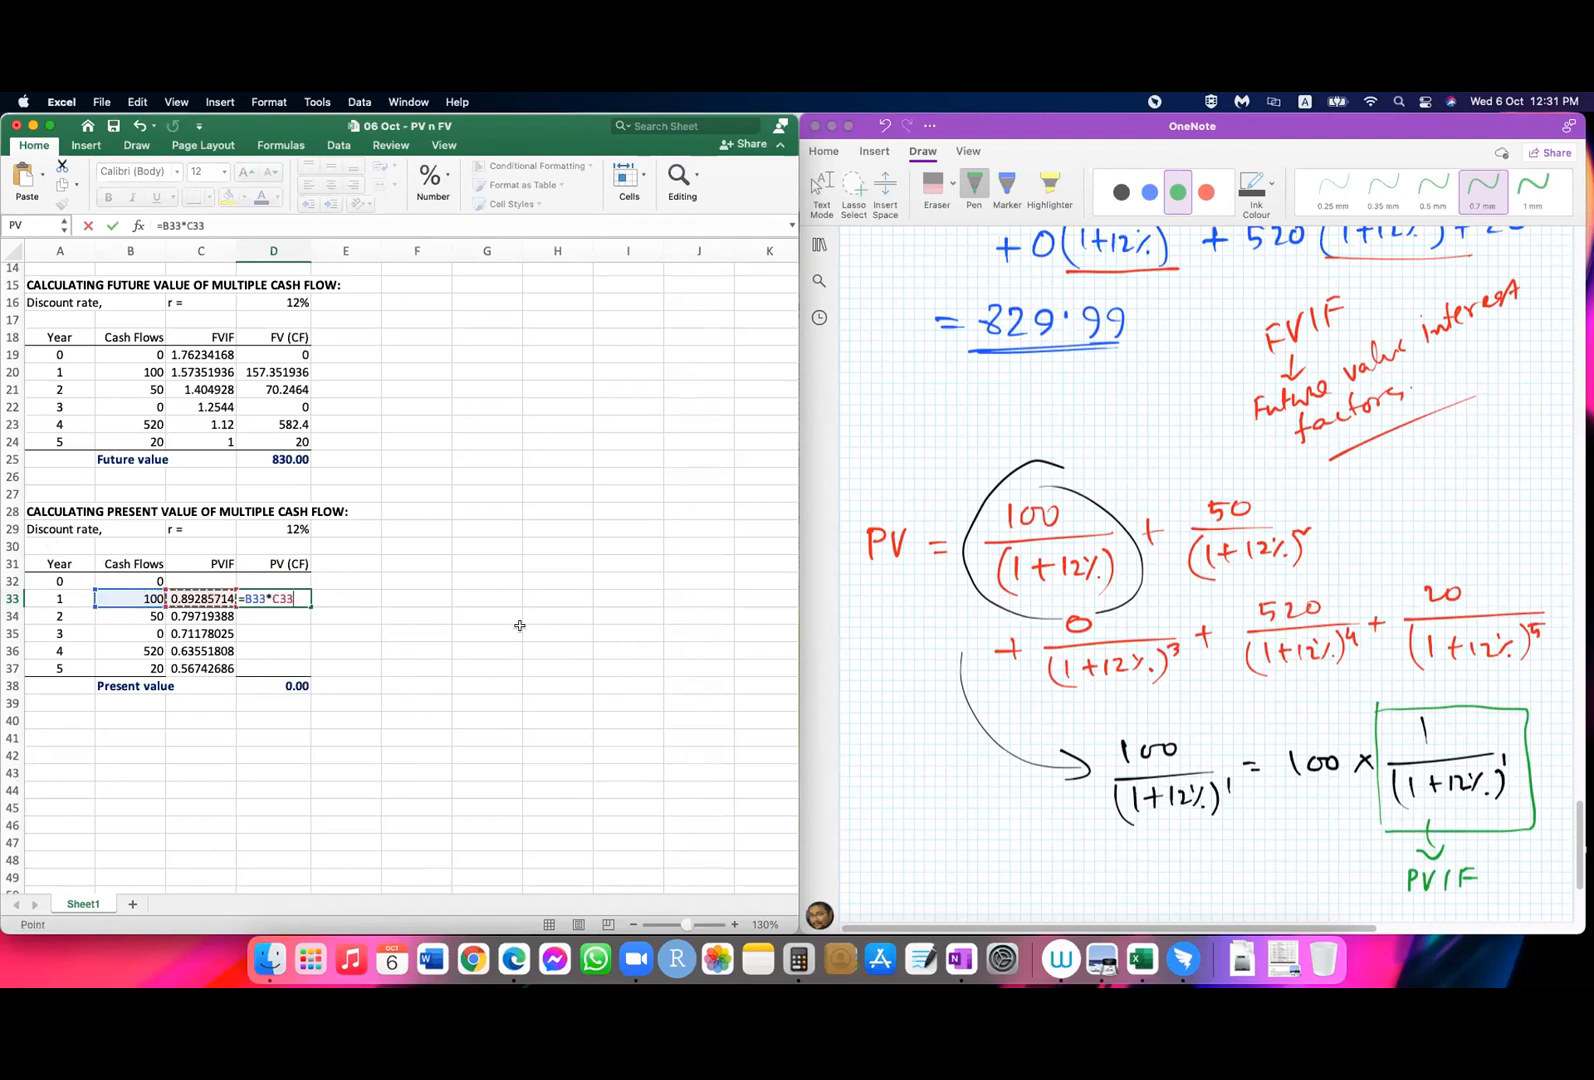
key(Return)
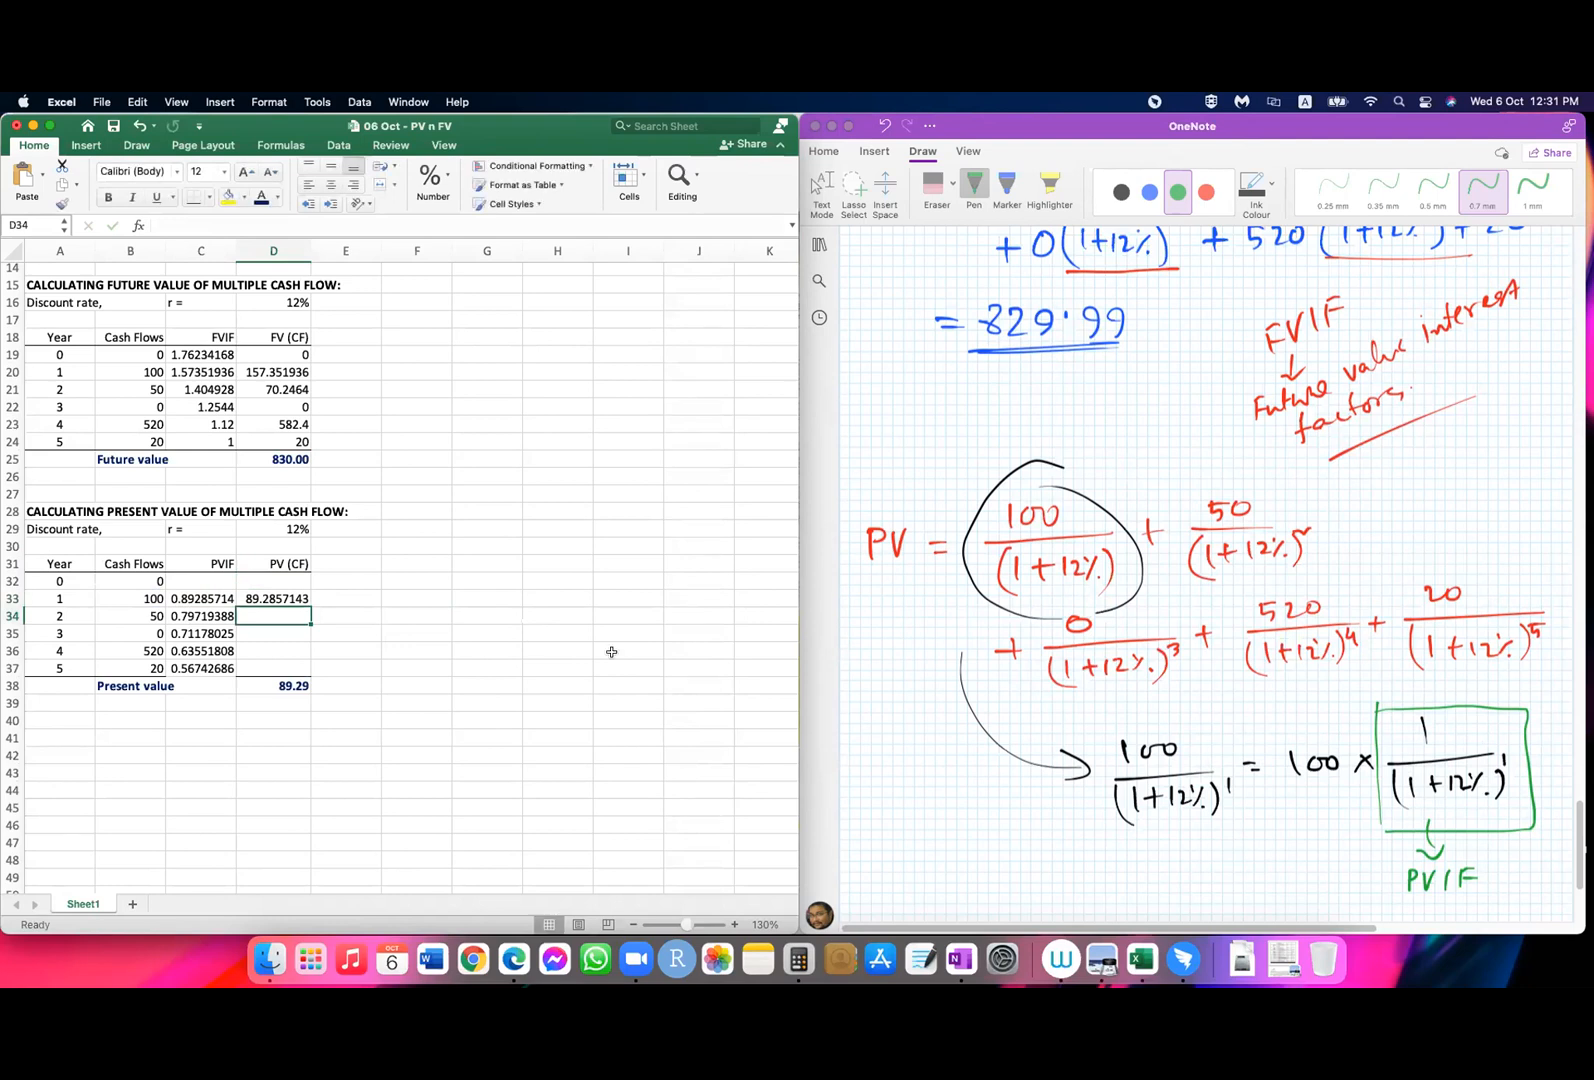
click(287, 598)
drag(310, 606, 311, 667)
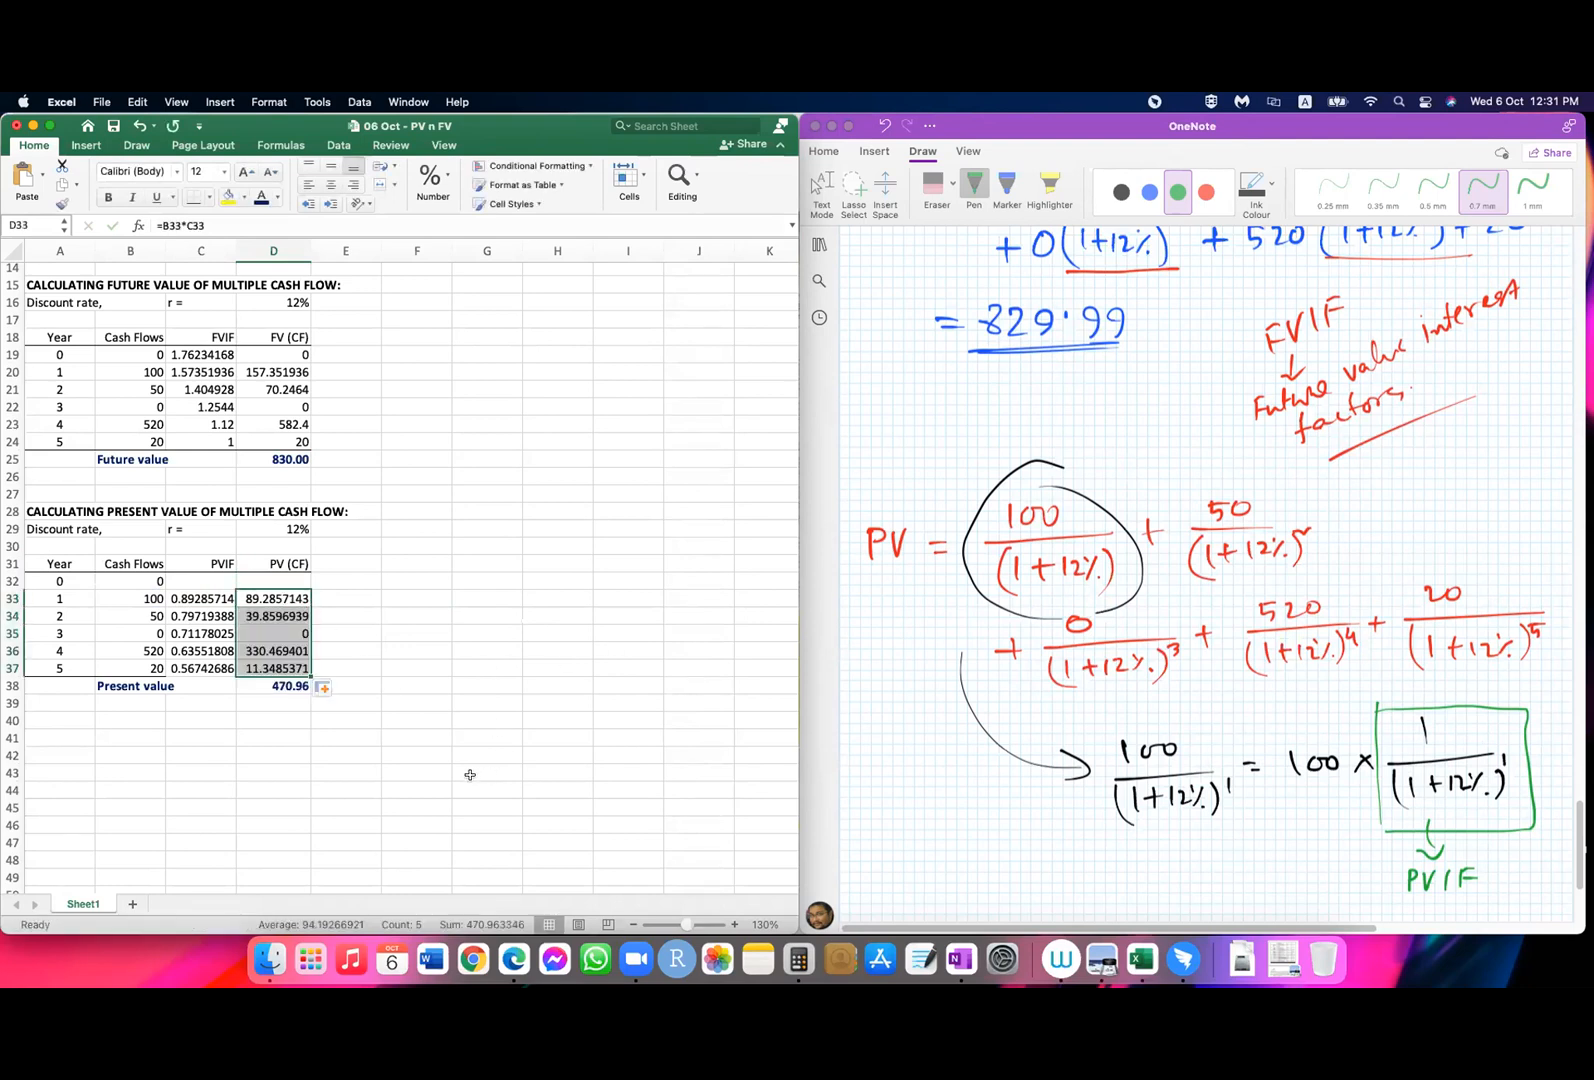
click(405, 772)
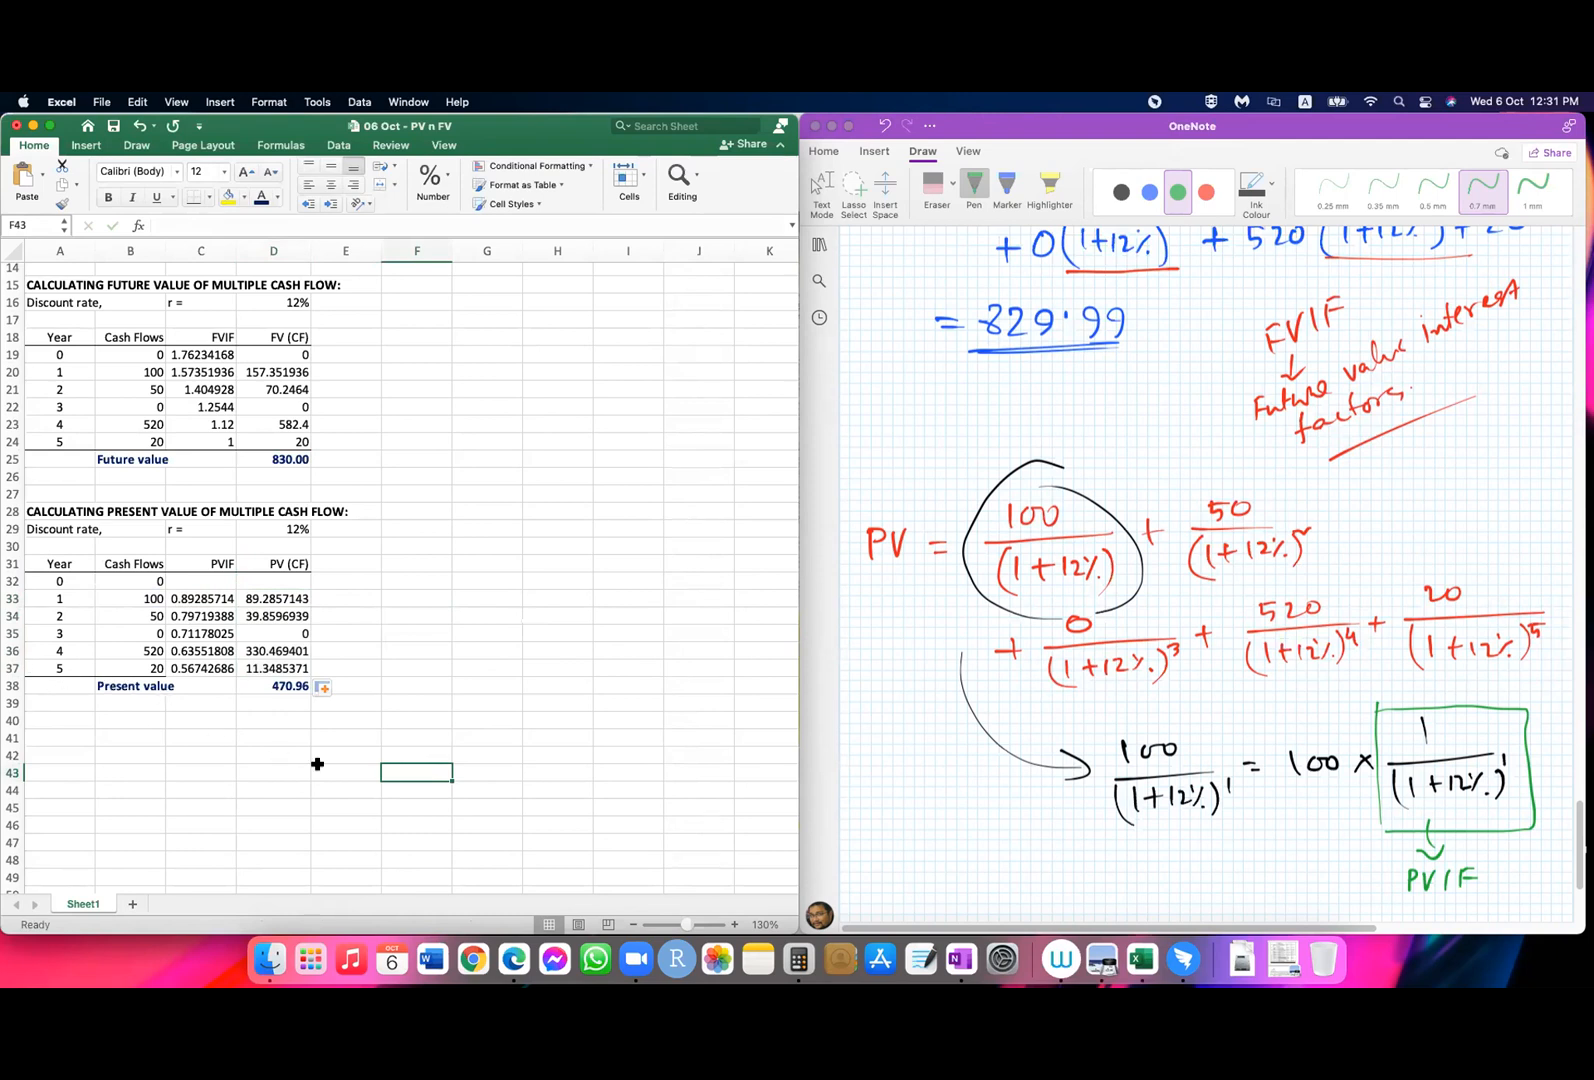
Step: Add a bottom border under the year 5 PVIF and PV cells, and bold the header rows of both tables
drag(190, 667, 265, 668)
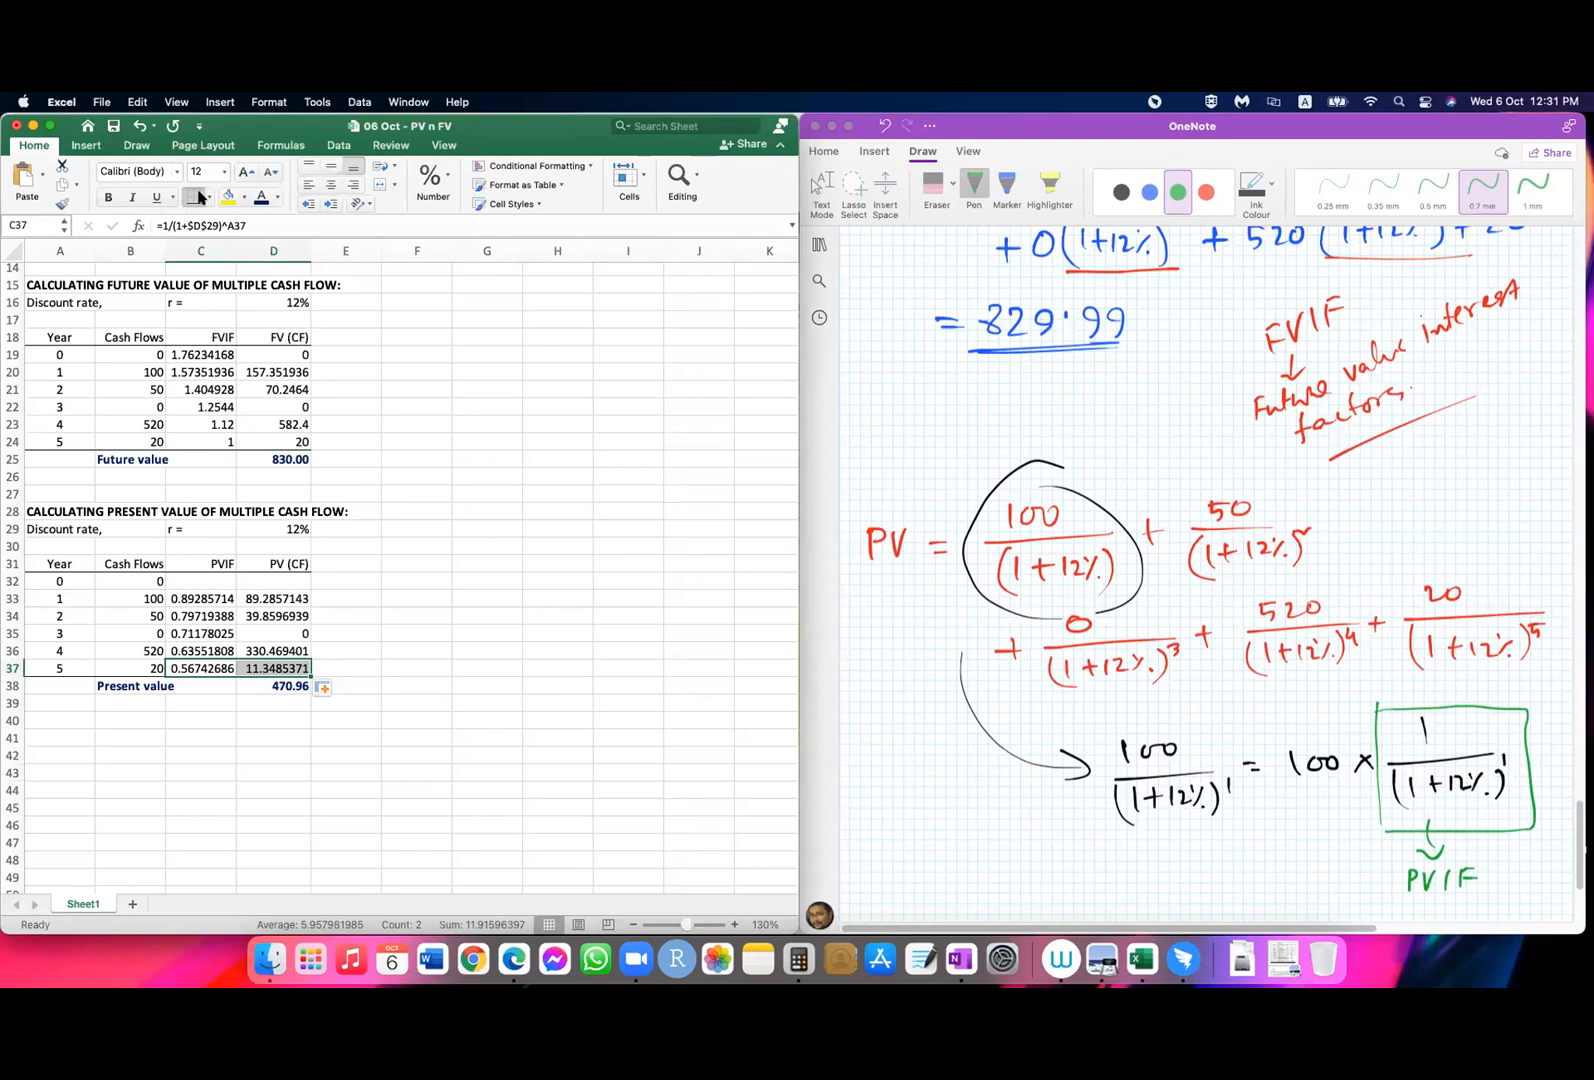
click(578, 653)
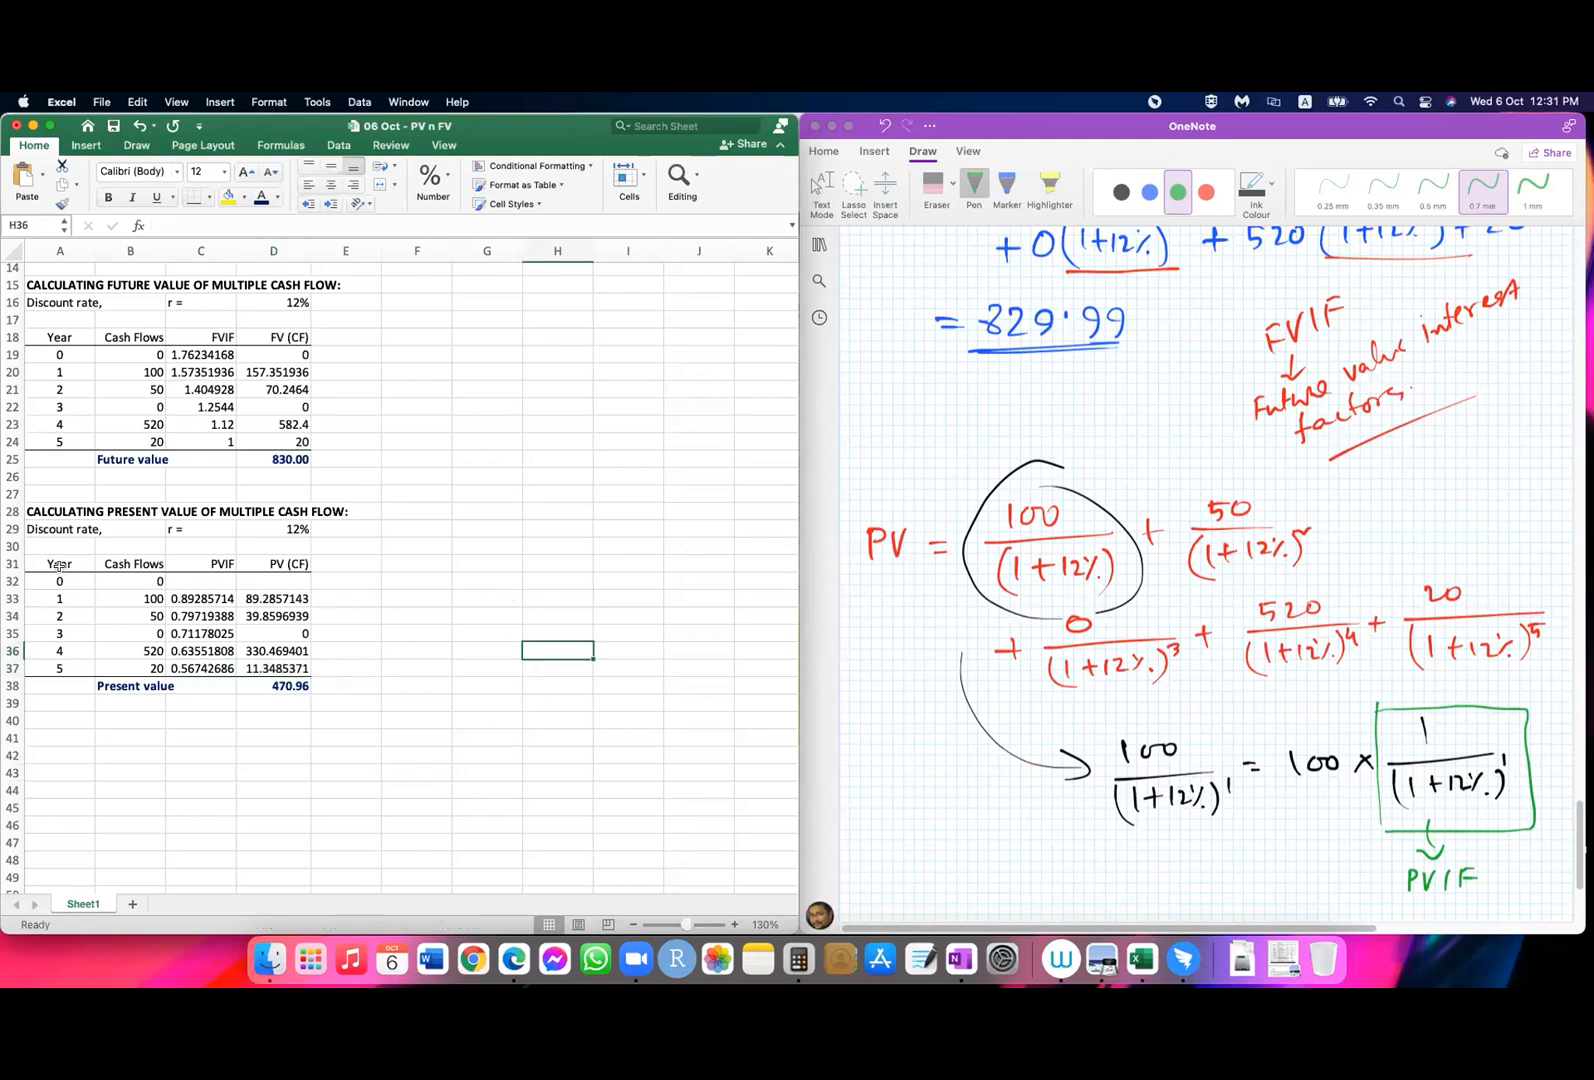
drag(58, 564, 310, 564)
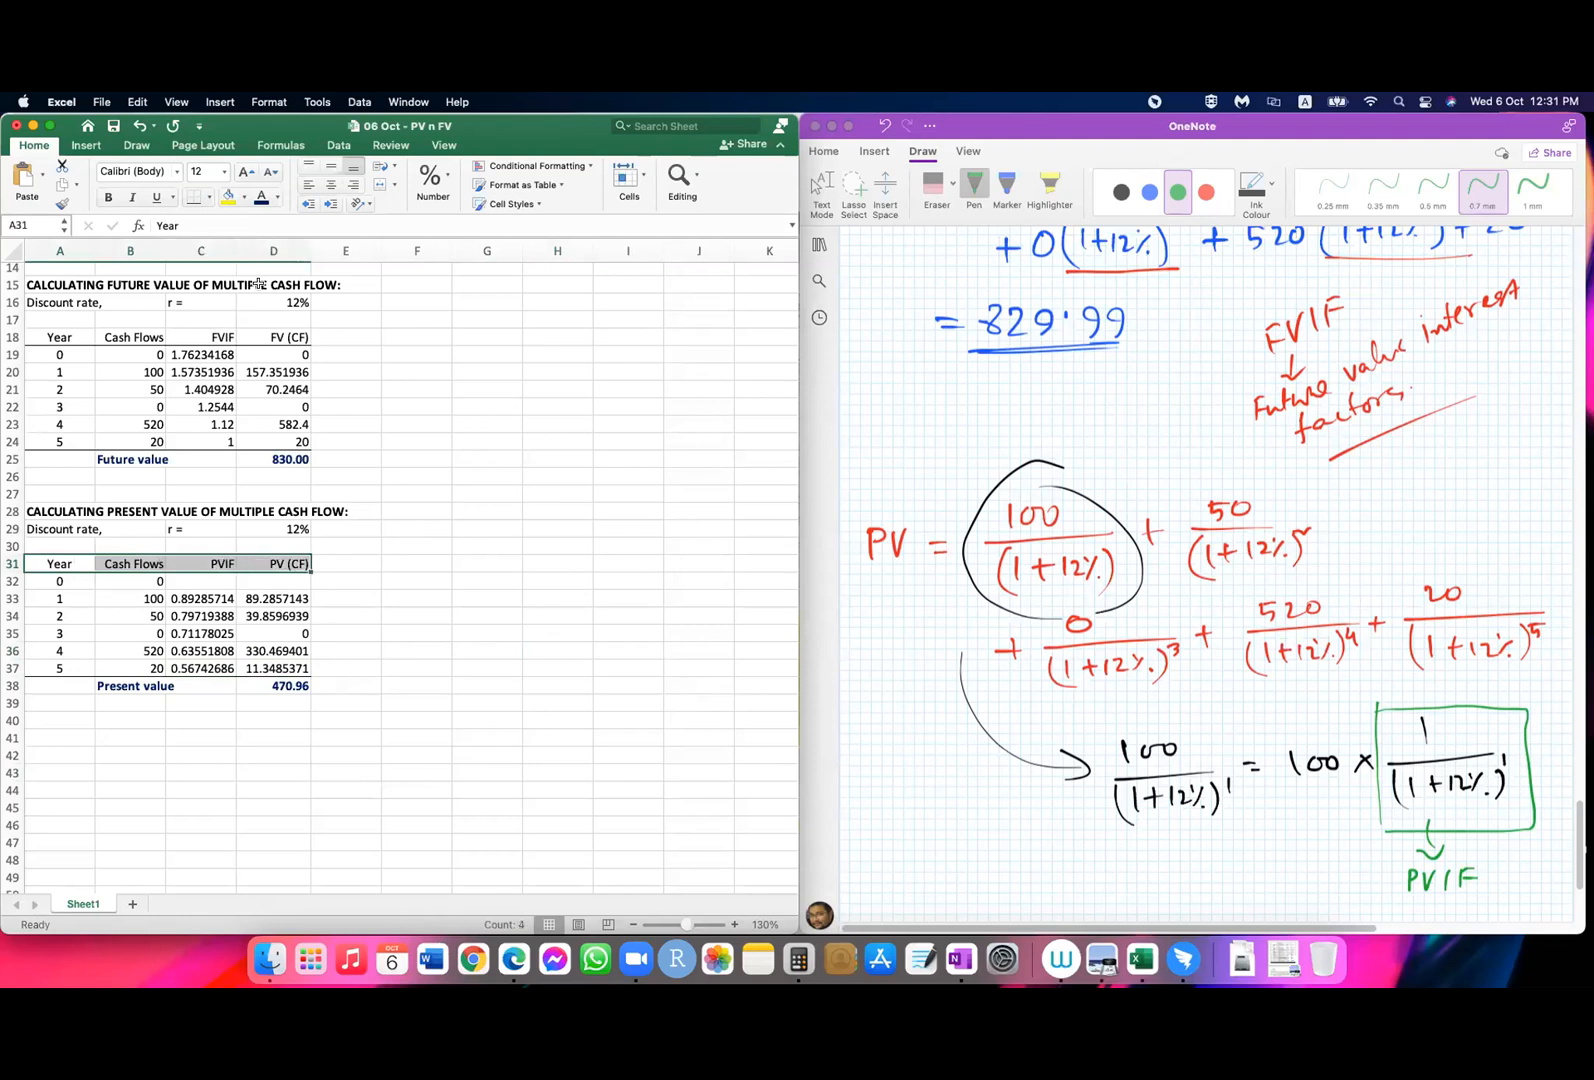
click(110, 197)
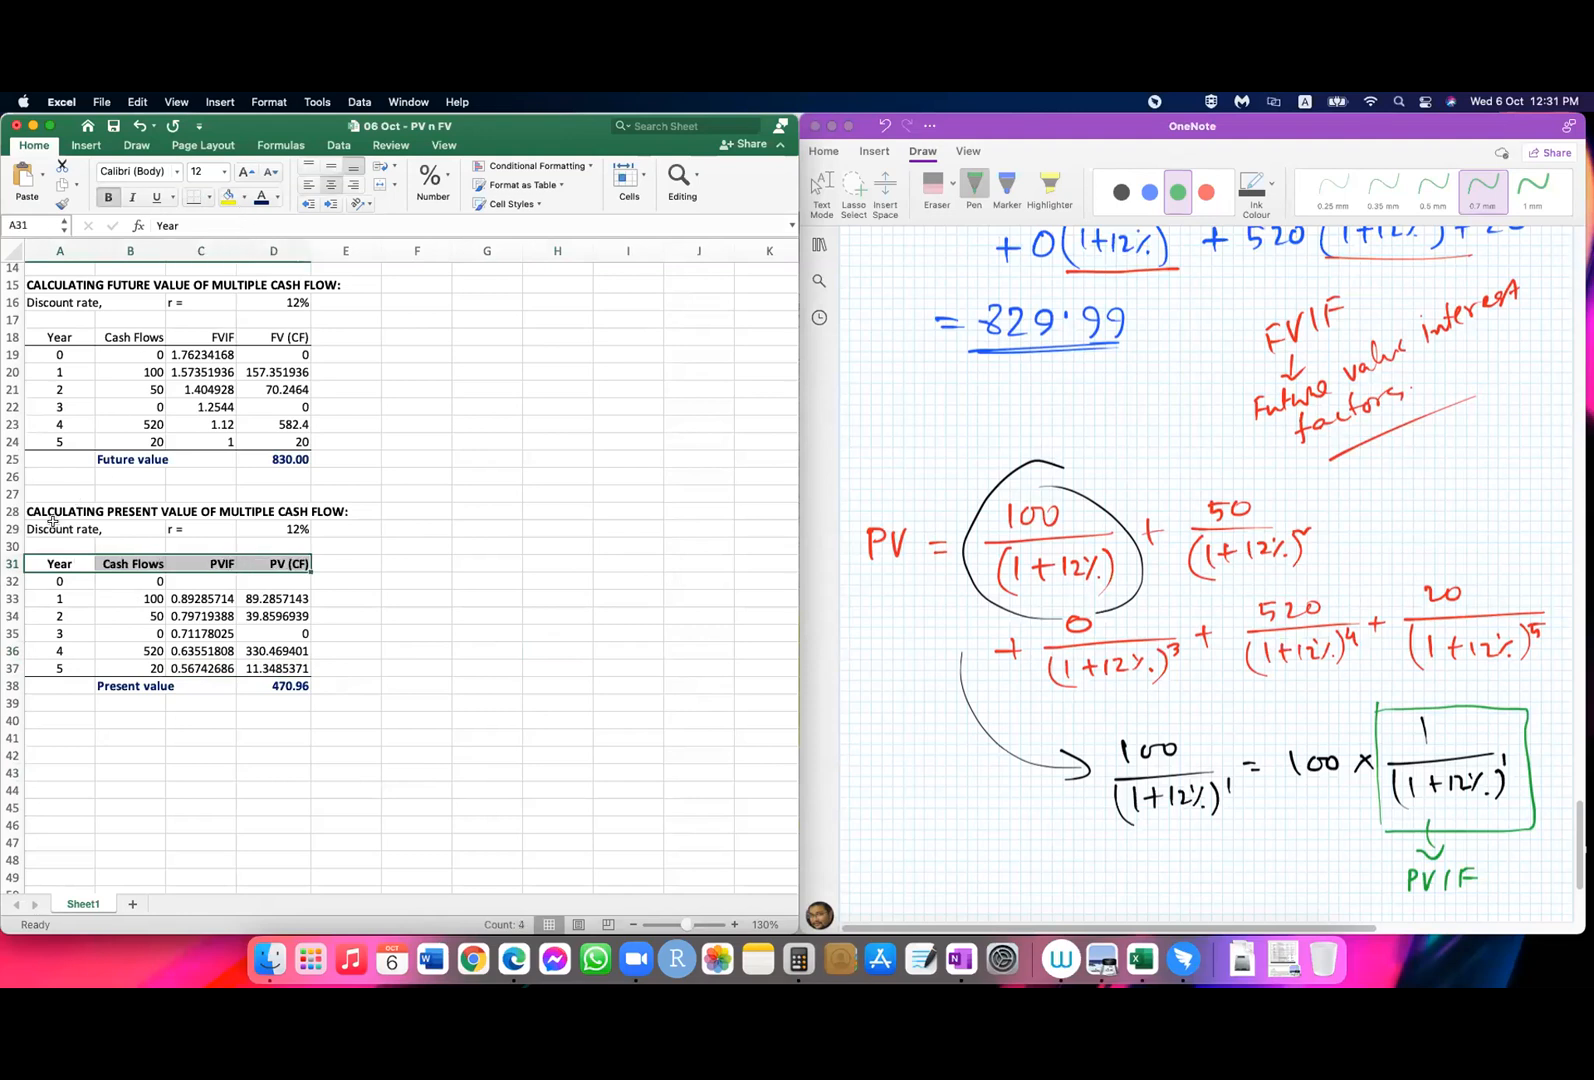
drag(44, 337, 305, 338)
click(112, 195)
click(452, 712)
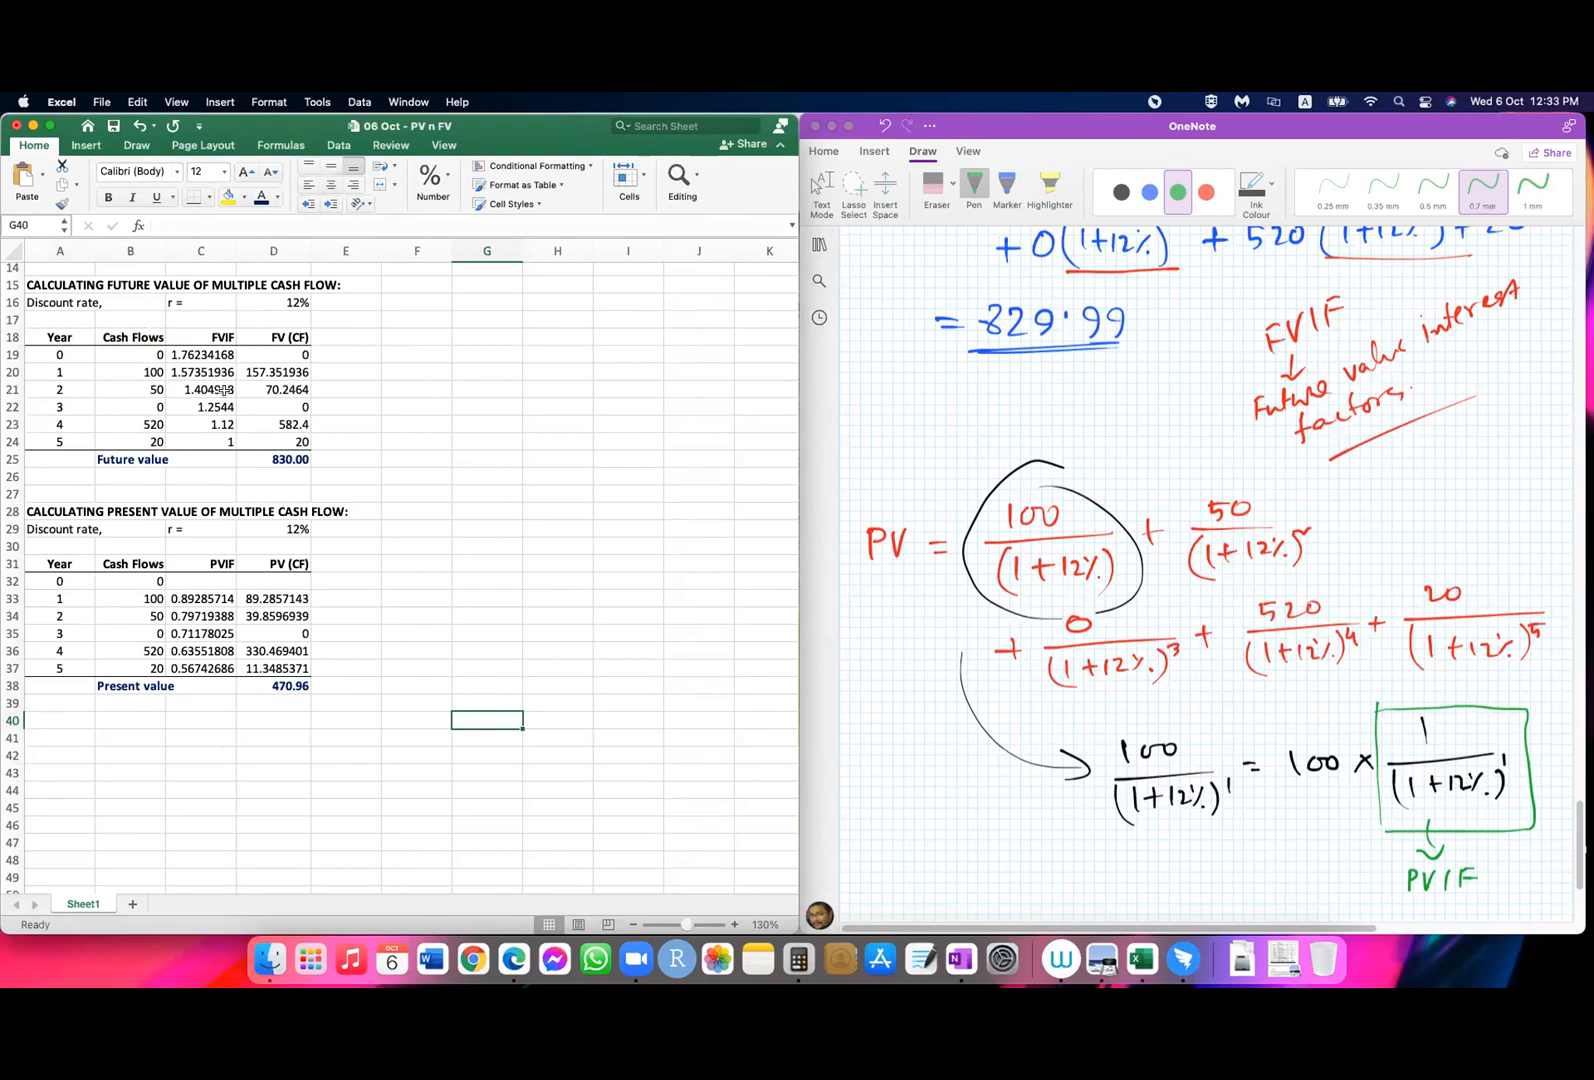
Step: Insert a blank row at row 27, between the future value and present value tables
click(9, 493)
right_click(9, 493)
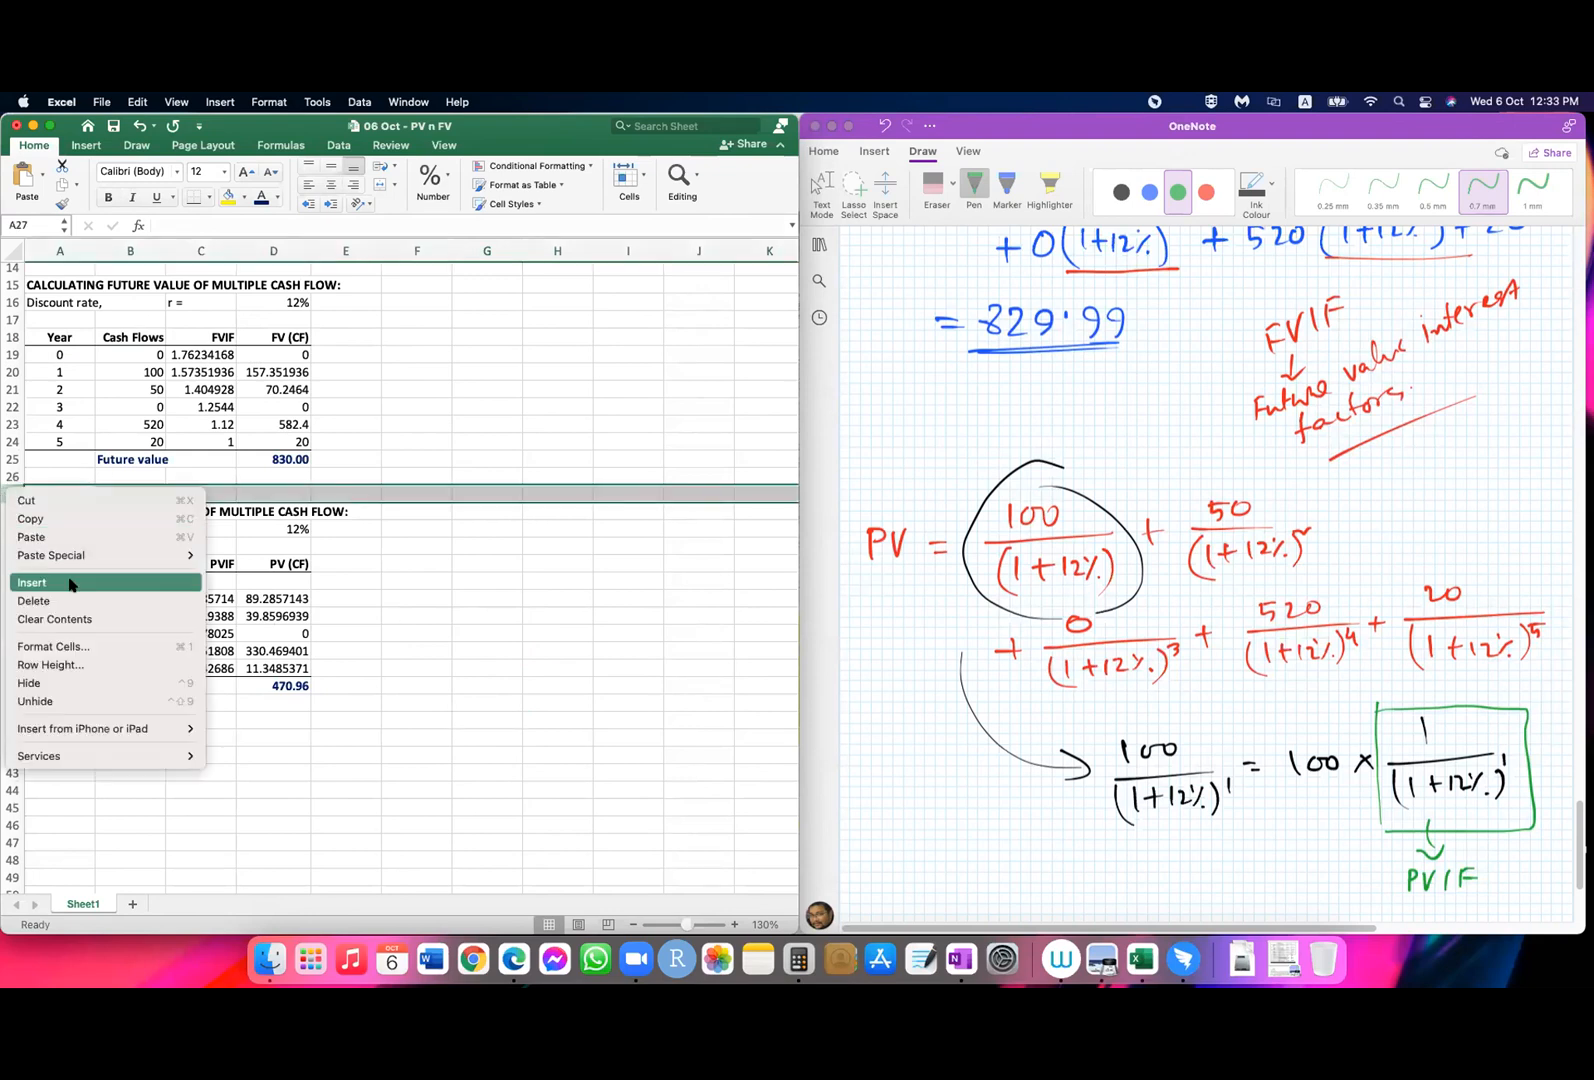
click(70, 584)
click(516, 644)
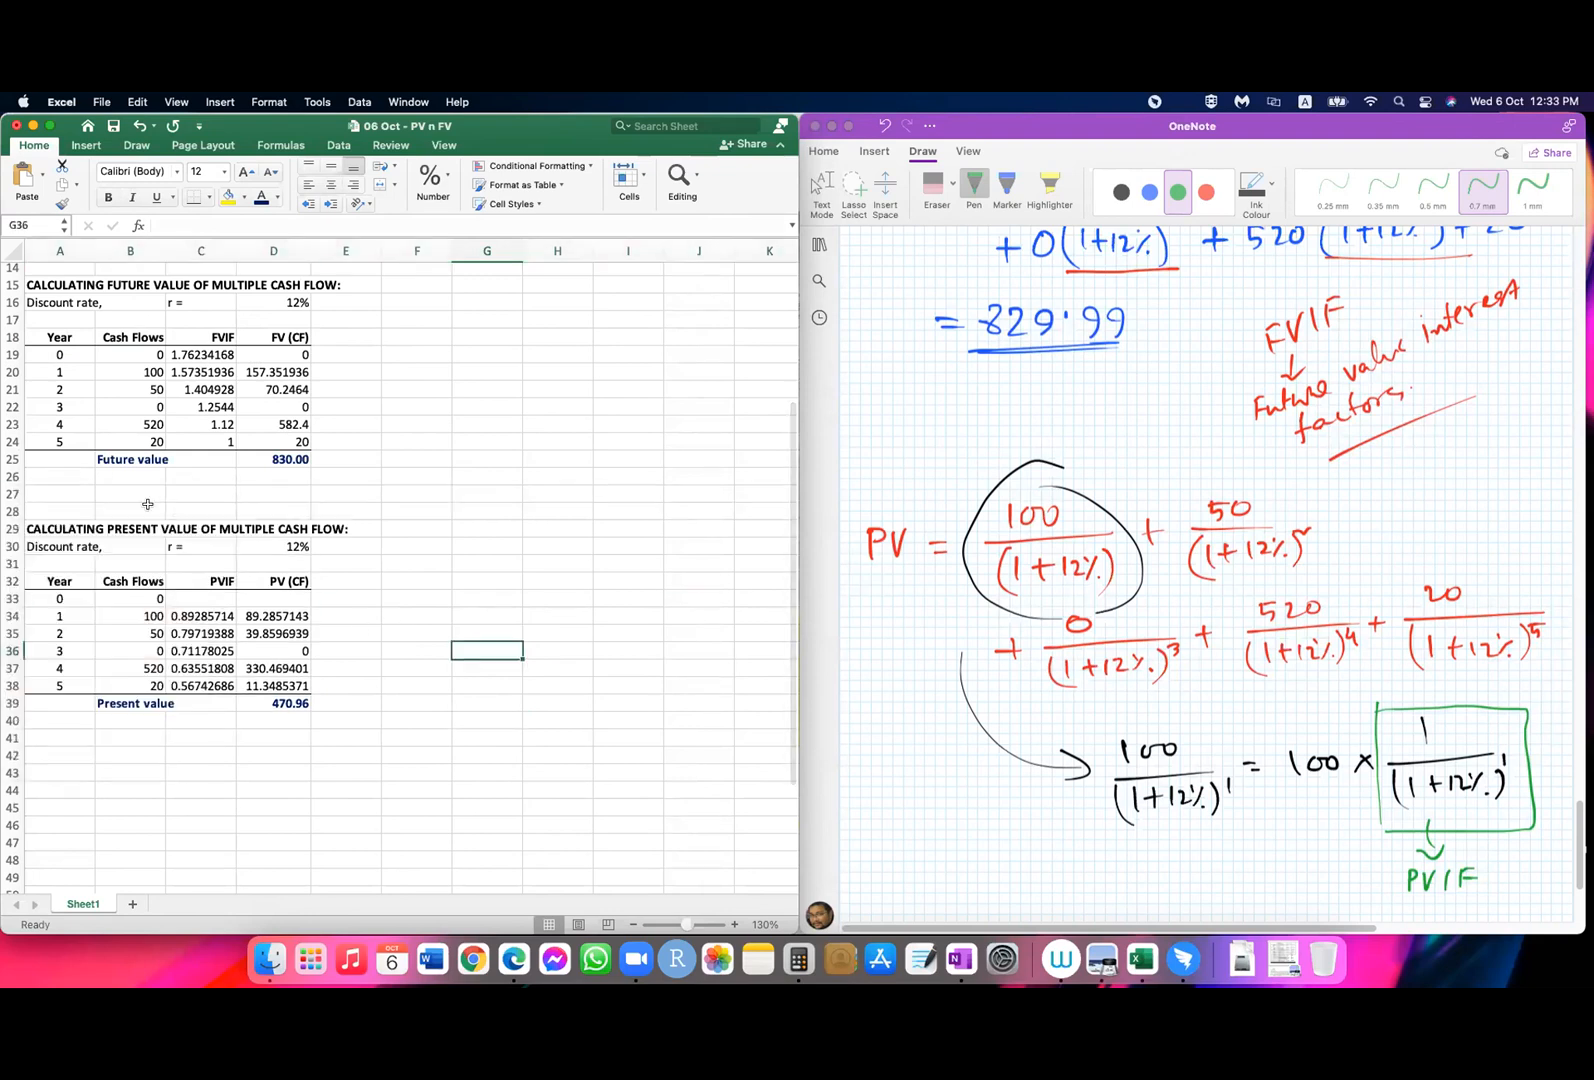
click(124, 477)
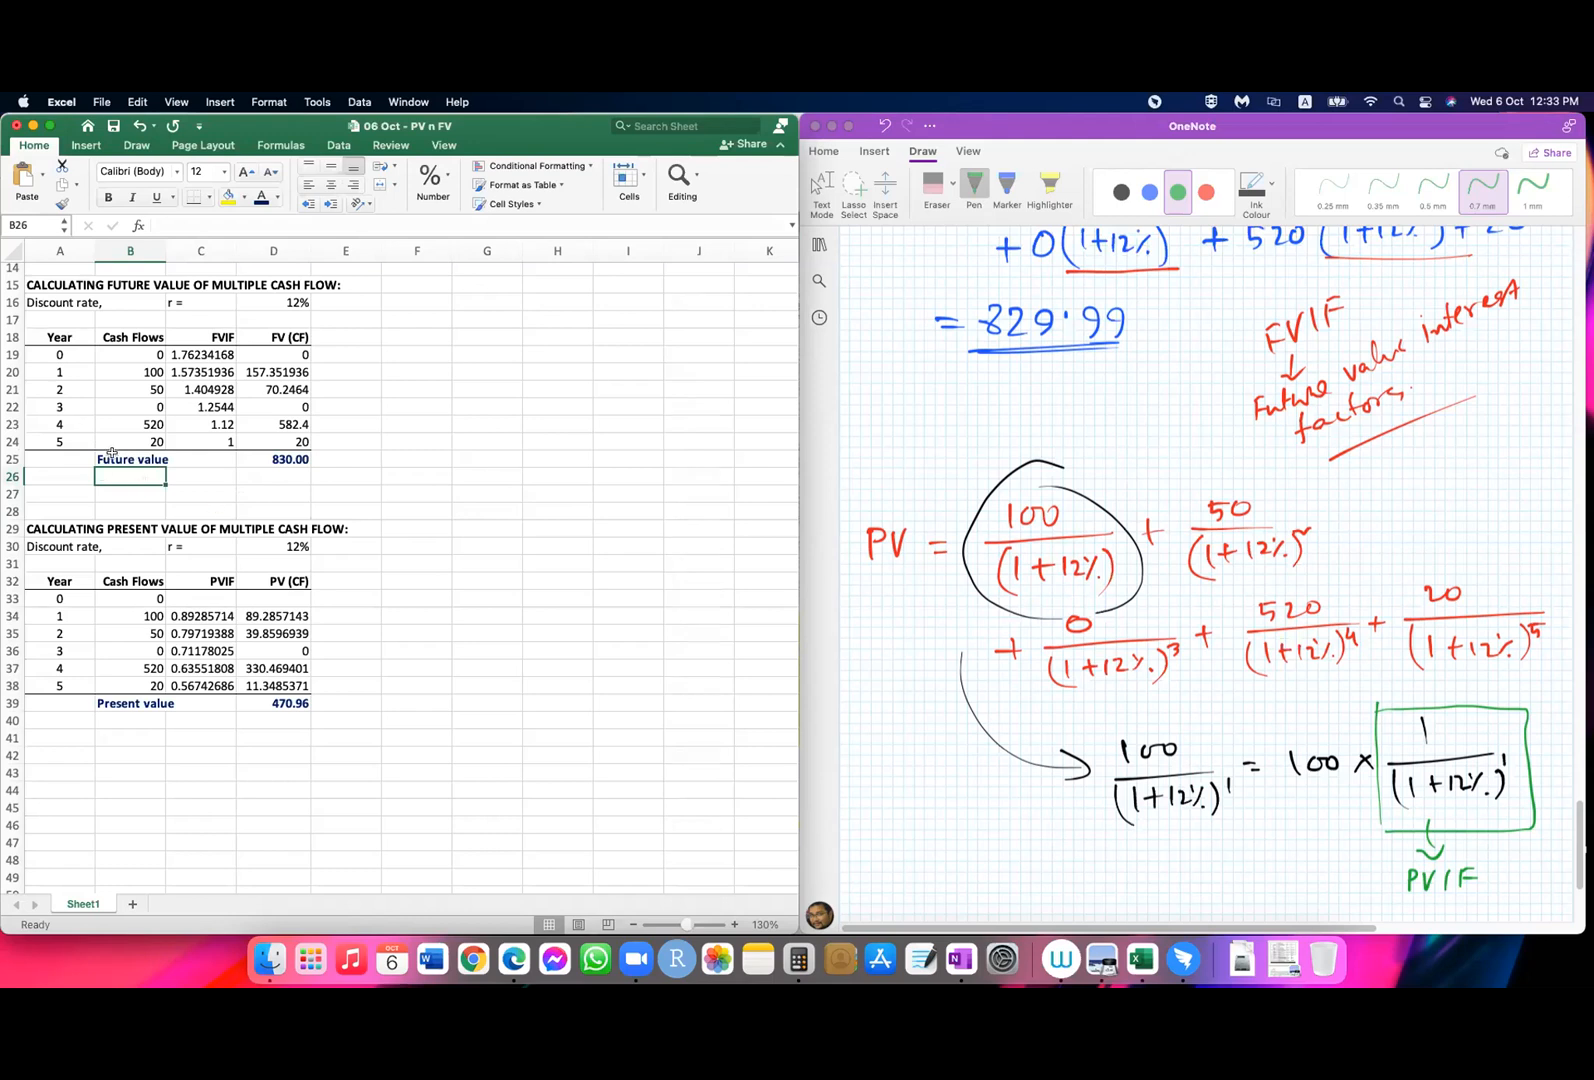
click(112, 453)
key(super+c)
click(122, 477)
key(super+v)
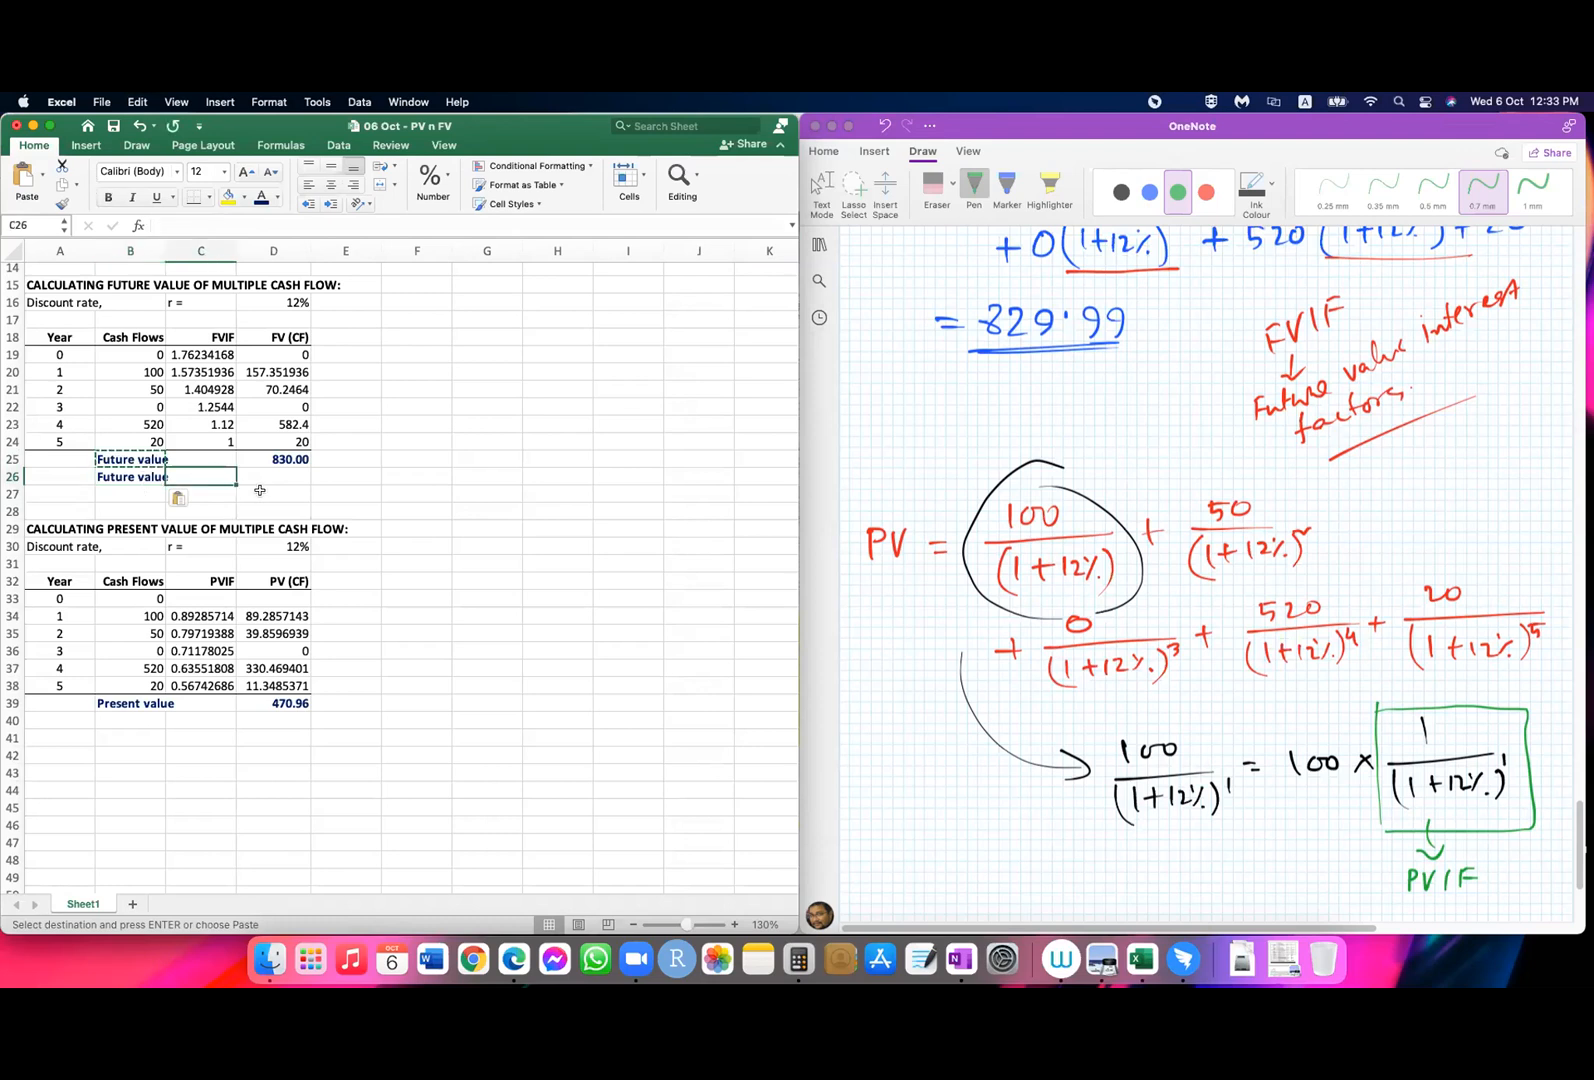
click(298, 478)
text(=)
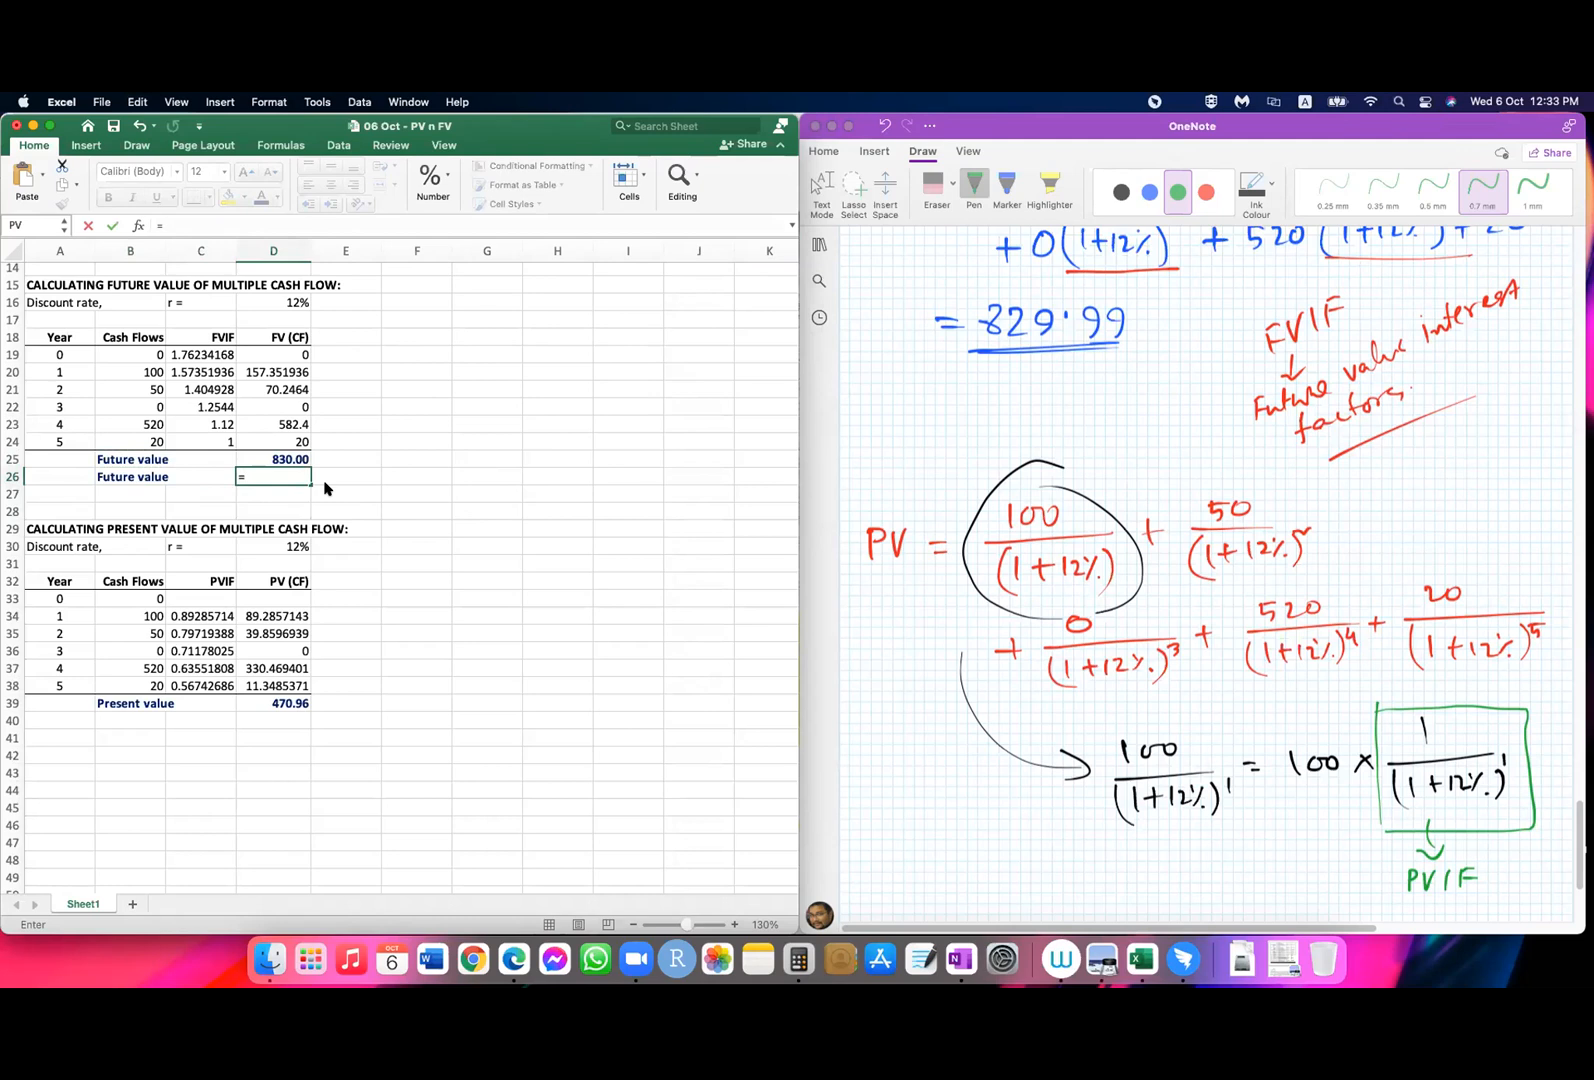
click(275, 473)
text(fv()
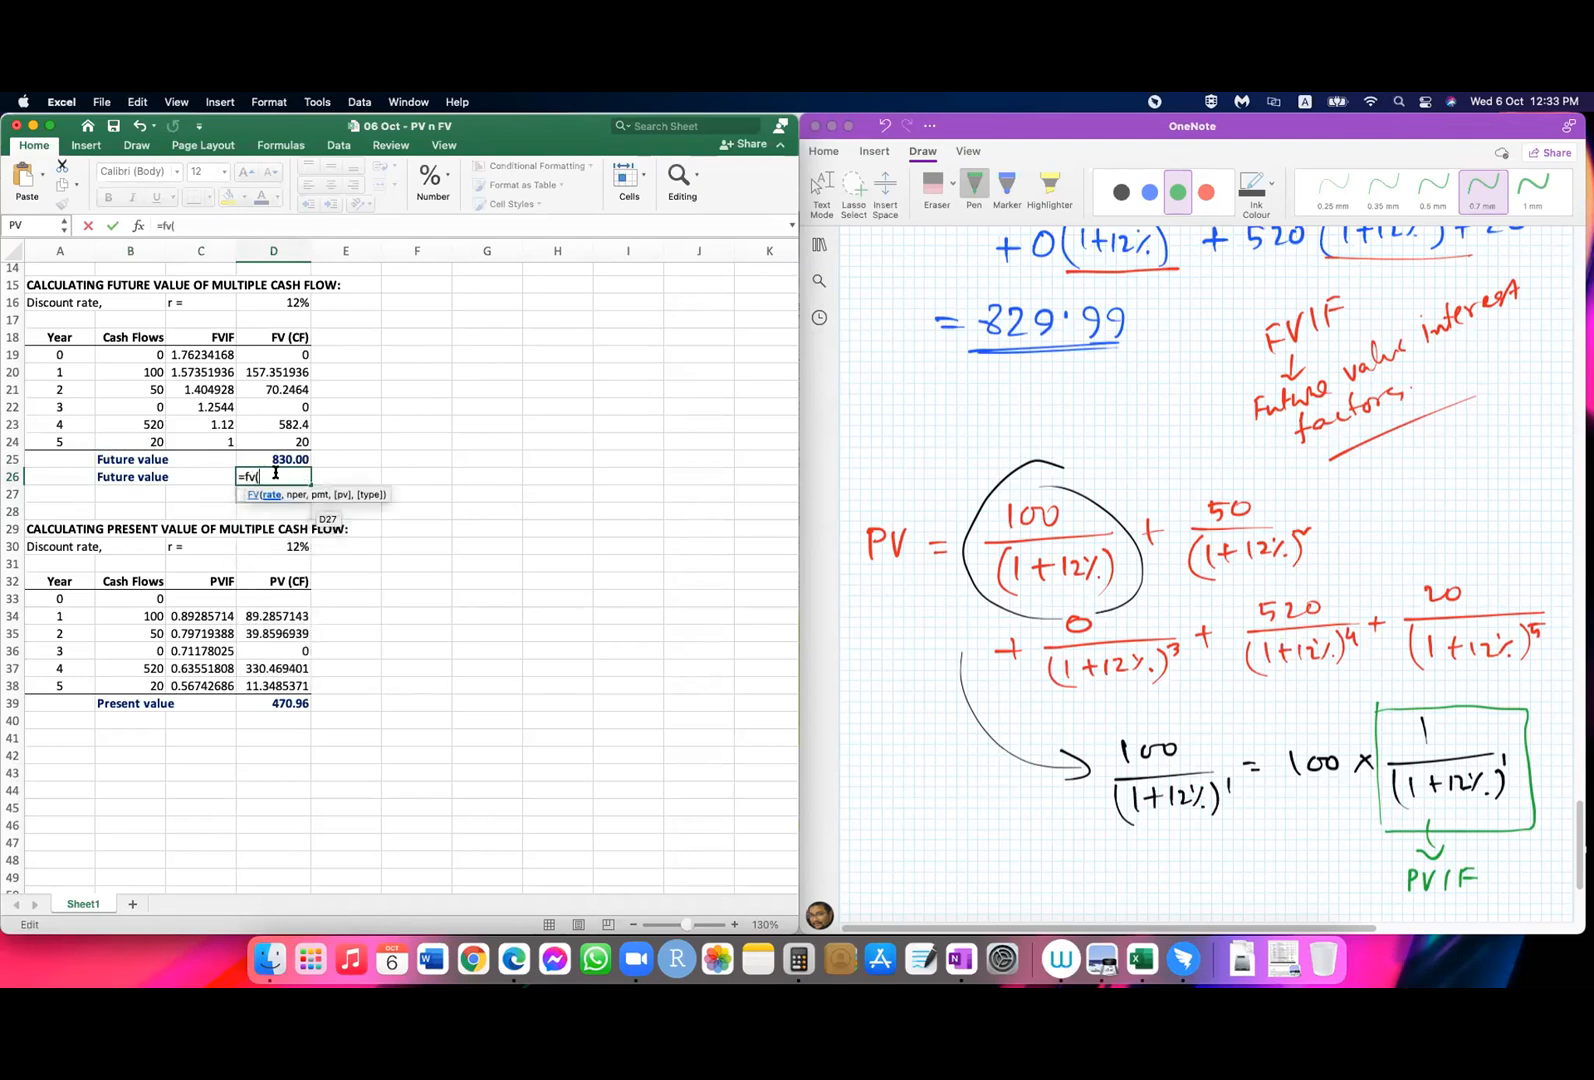
click(288, 303)
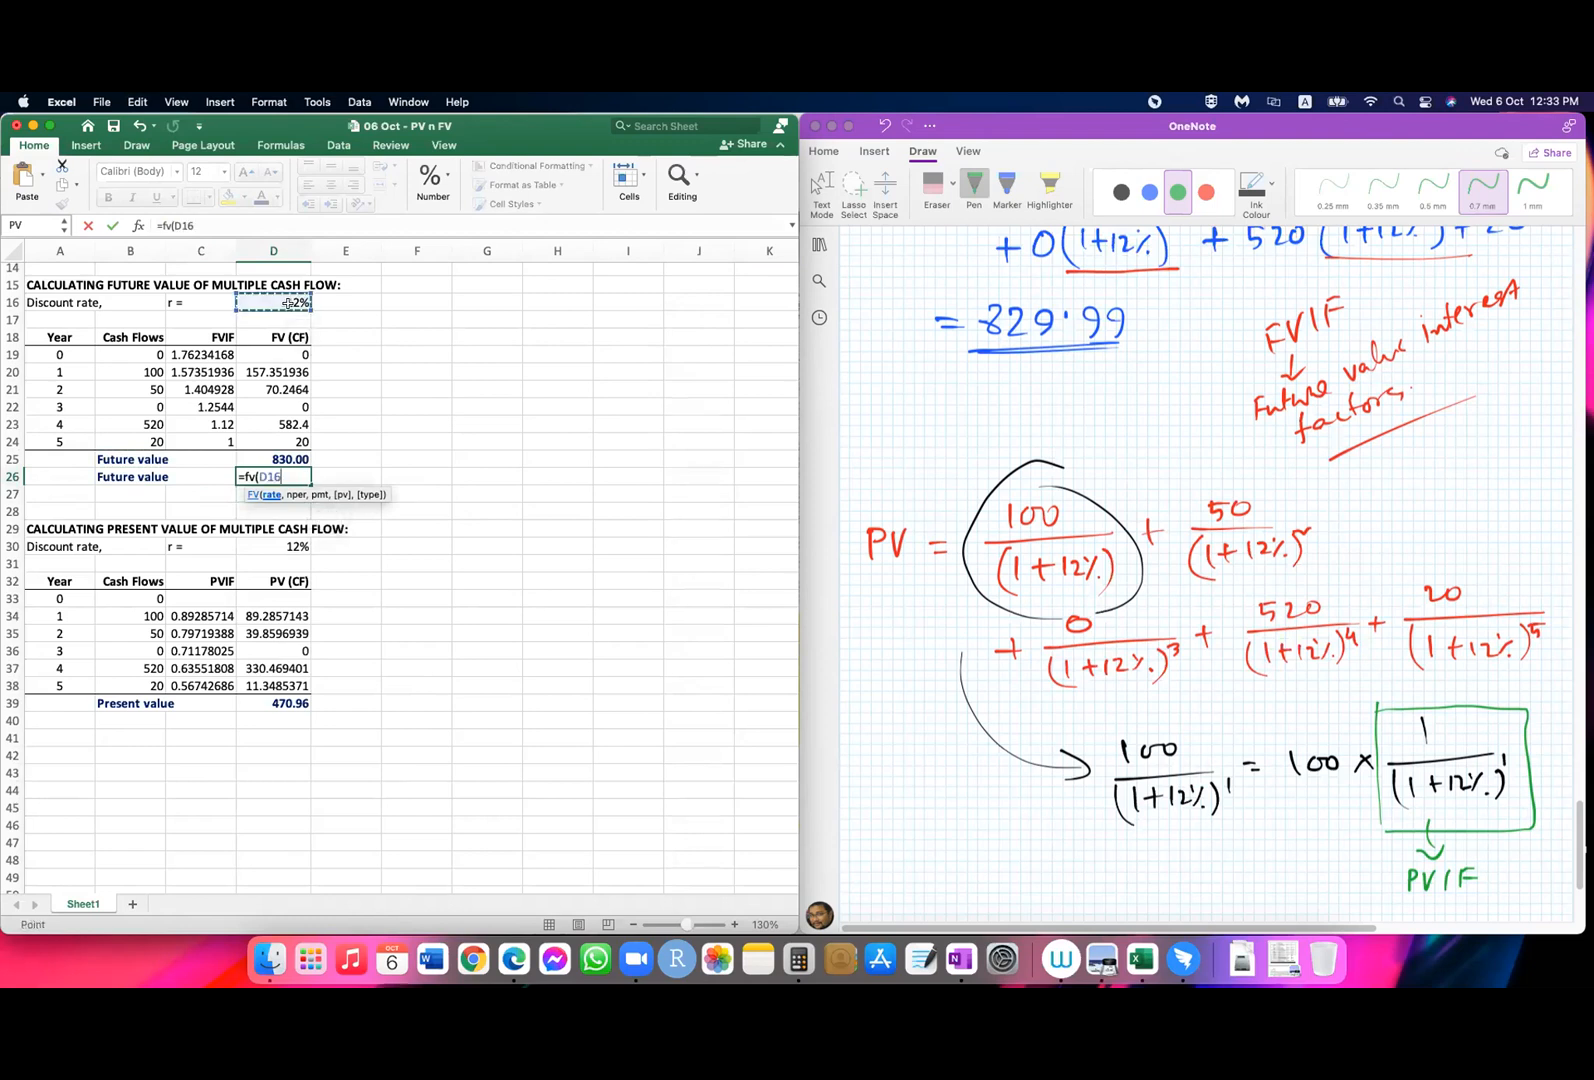
text(,)
click(55, 440)
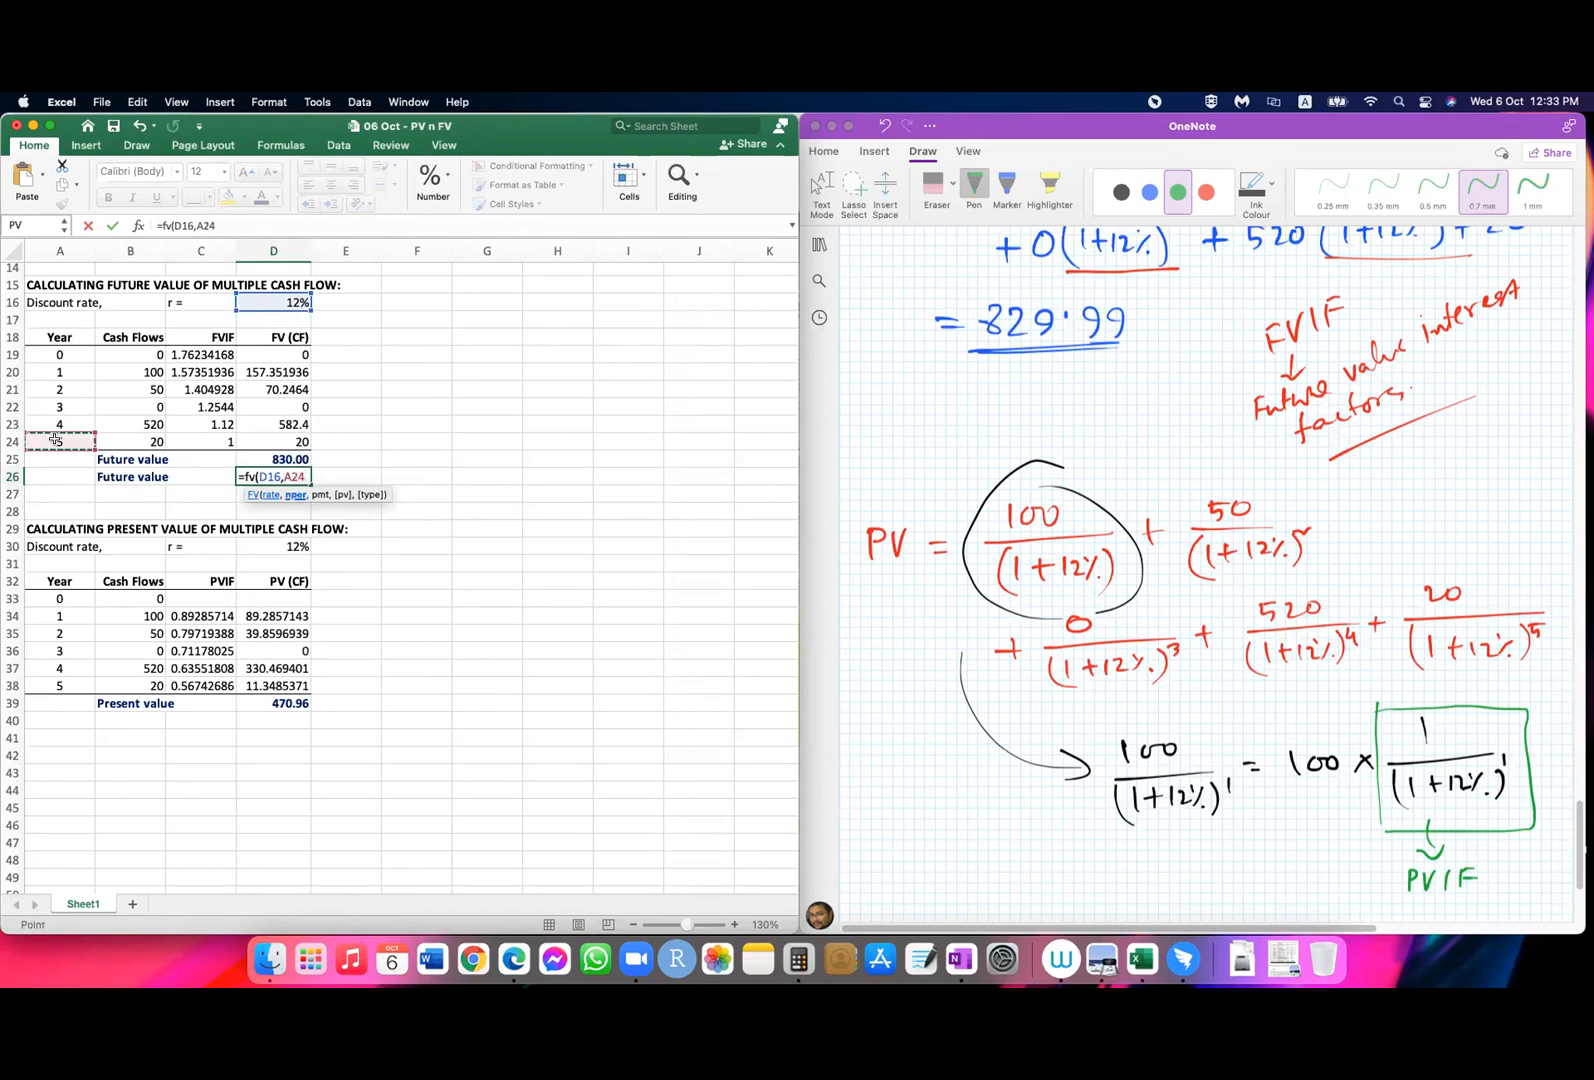
text(,)
key(BackSpace)
key(BackSpace)
key(BackSpace)
key(BackSpace)
key(BackSpace)
key(BackSpace)
key(BackSpace)
key(BackSpace)
key(BackSpace)
key(BackSpace)
key(BackSpace)
key(BackSpace)
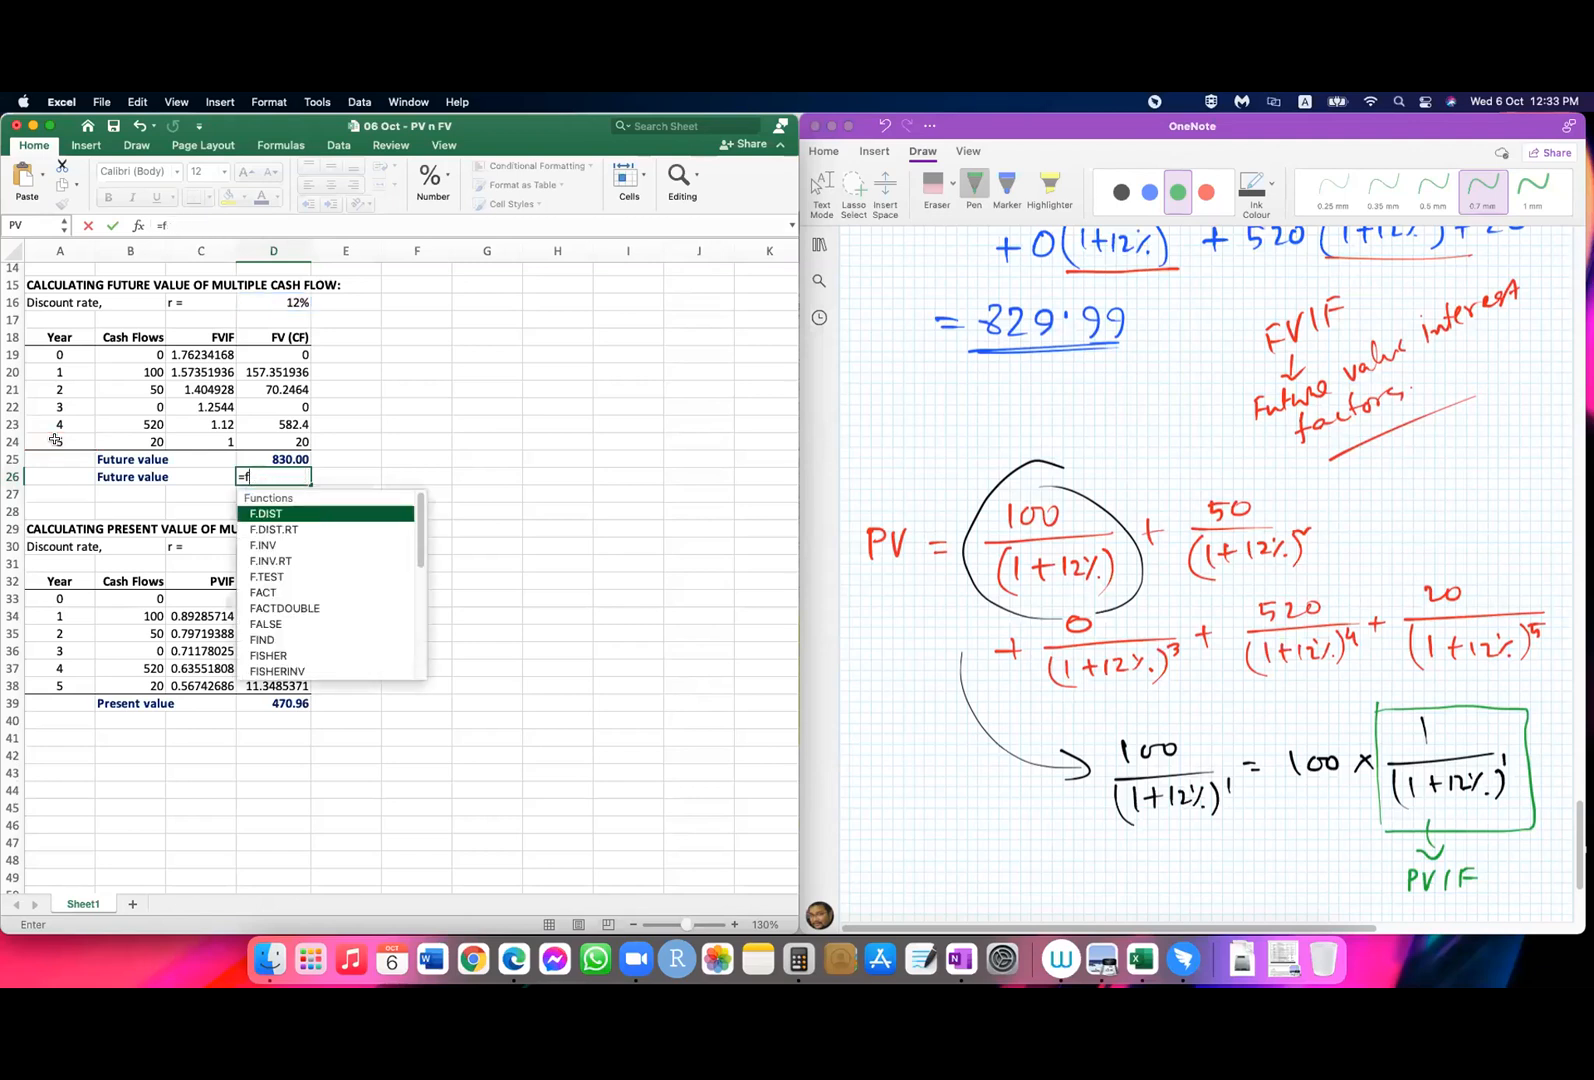
click(607, 619)
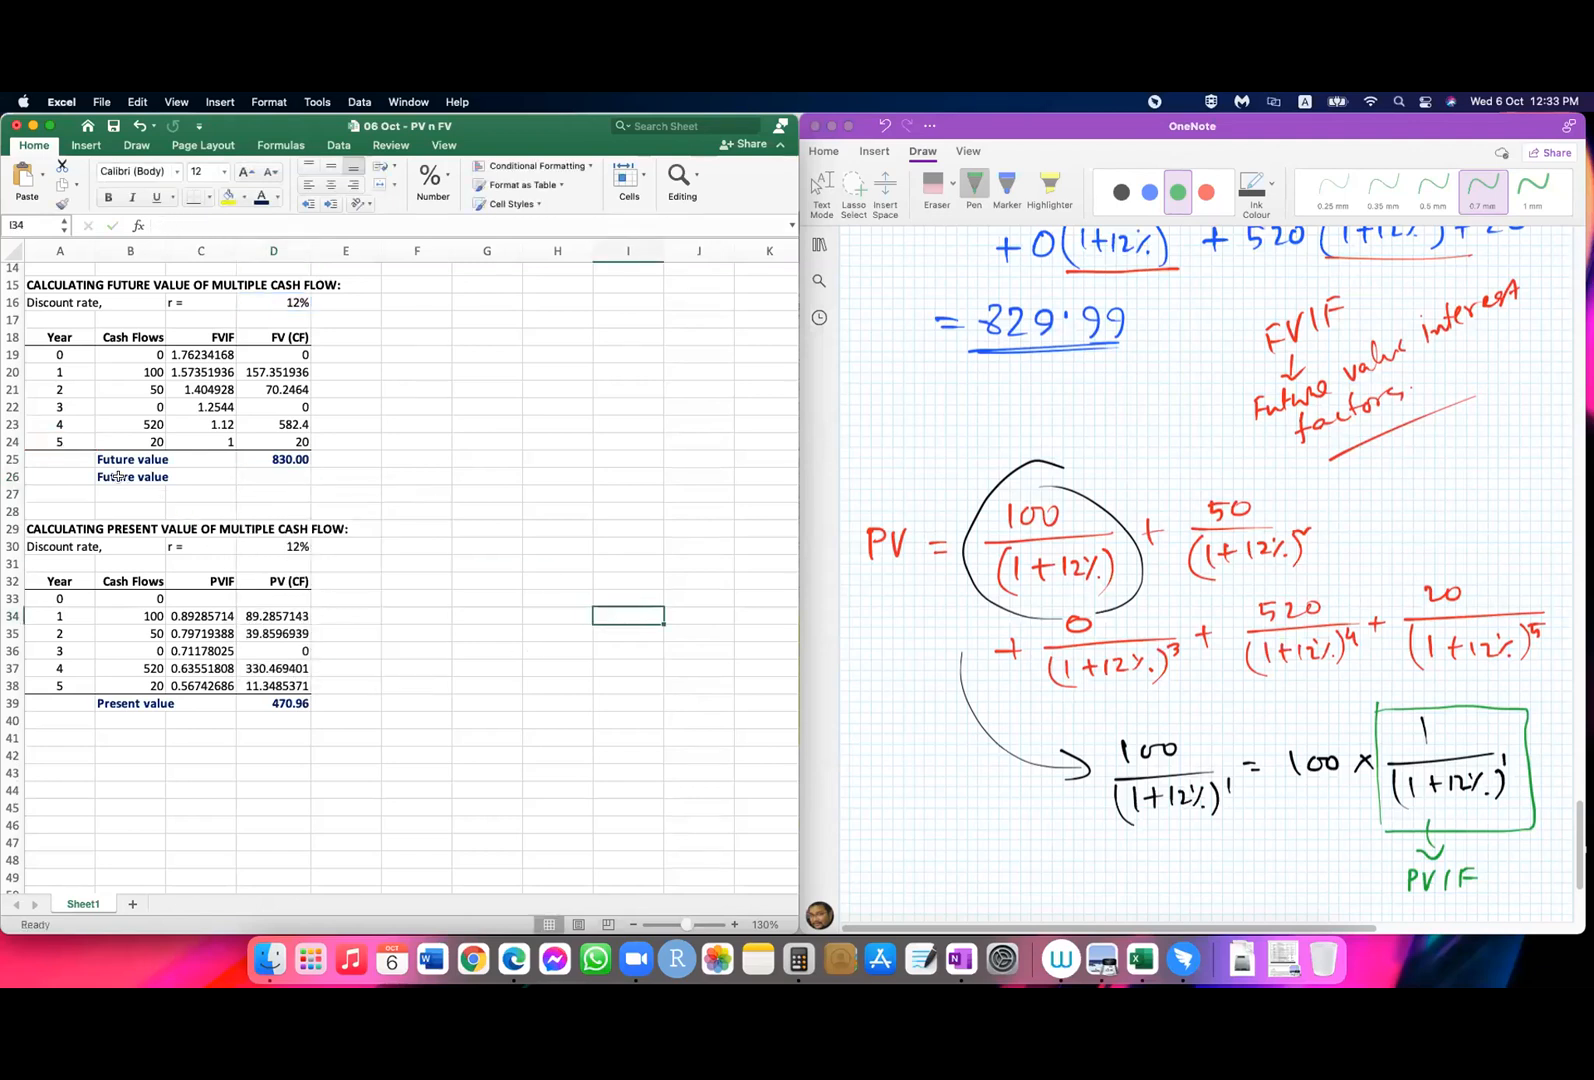
click(113, 475)
key(Delete)
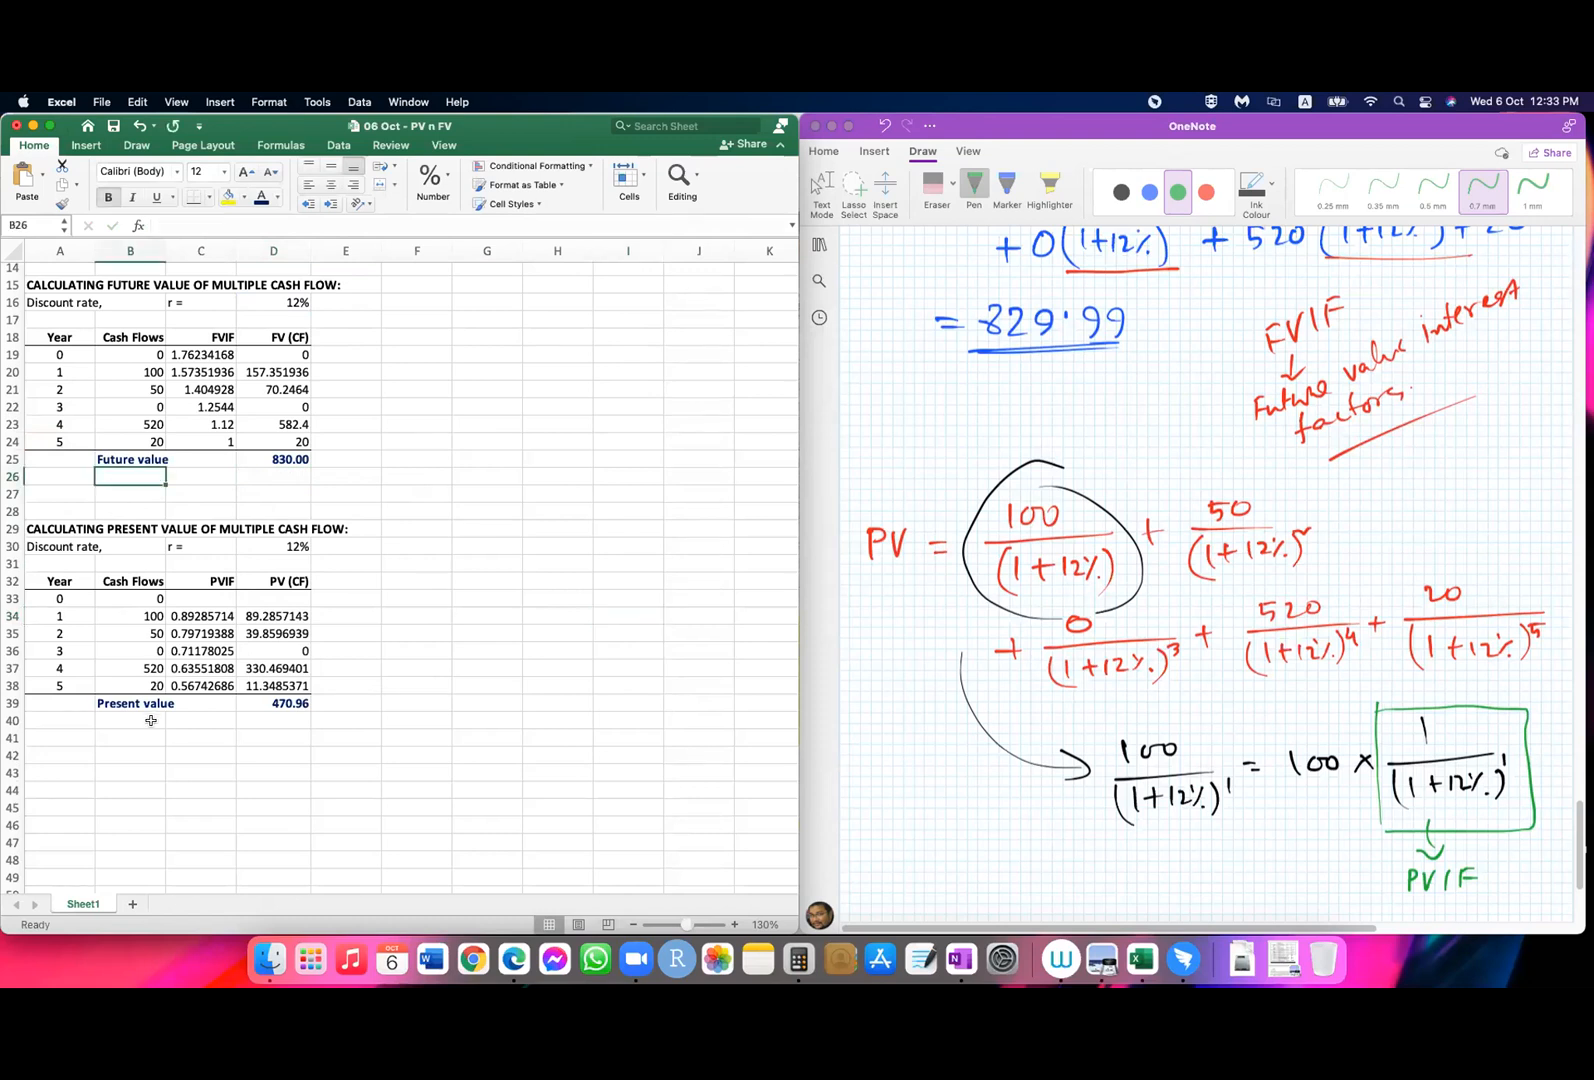
Step: Copy the Present value label from B39 into B40 directly below it
click(135, 705)
key(super+c)
click(150, 722)
key(super+v)
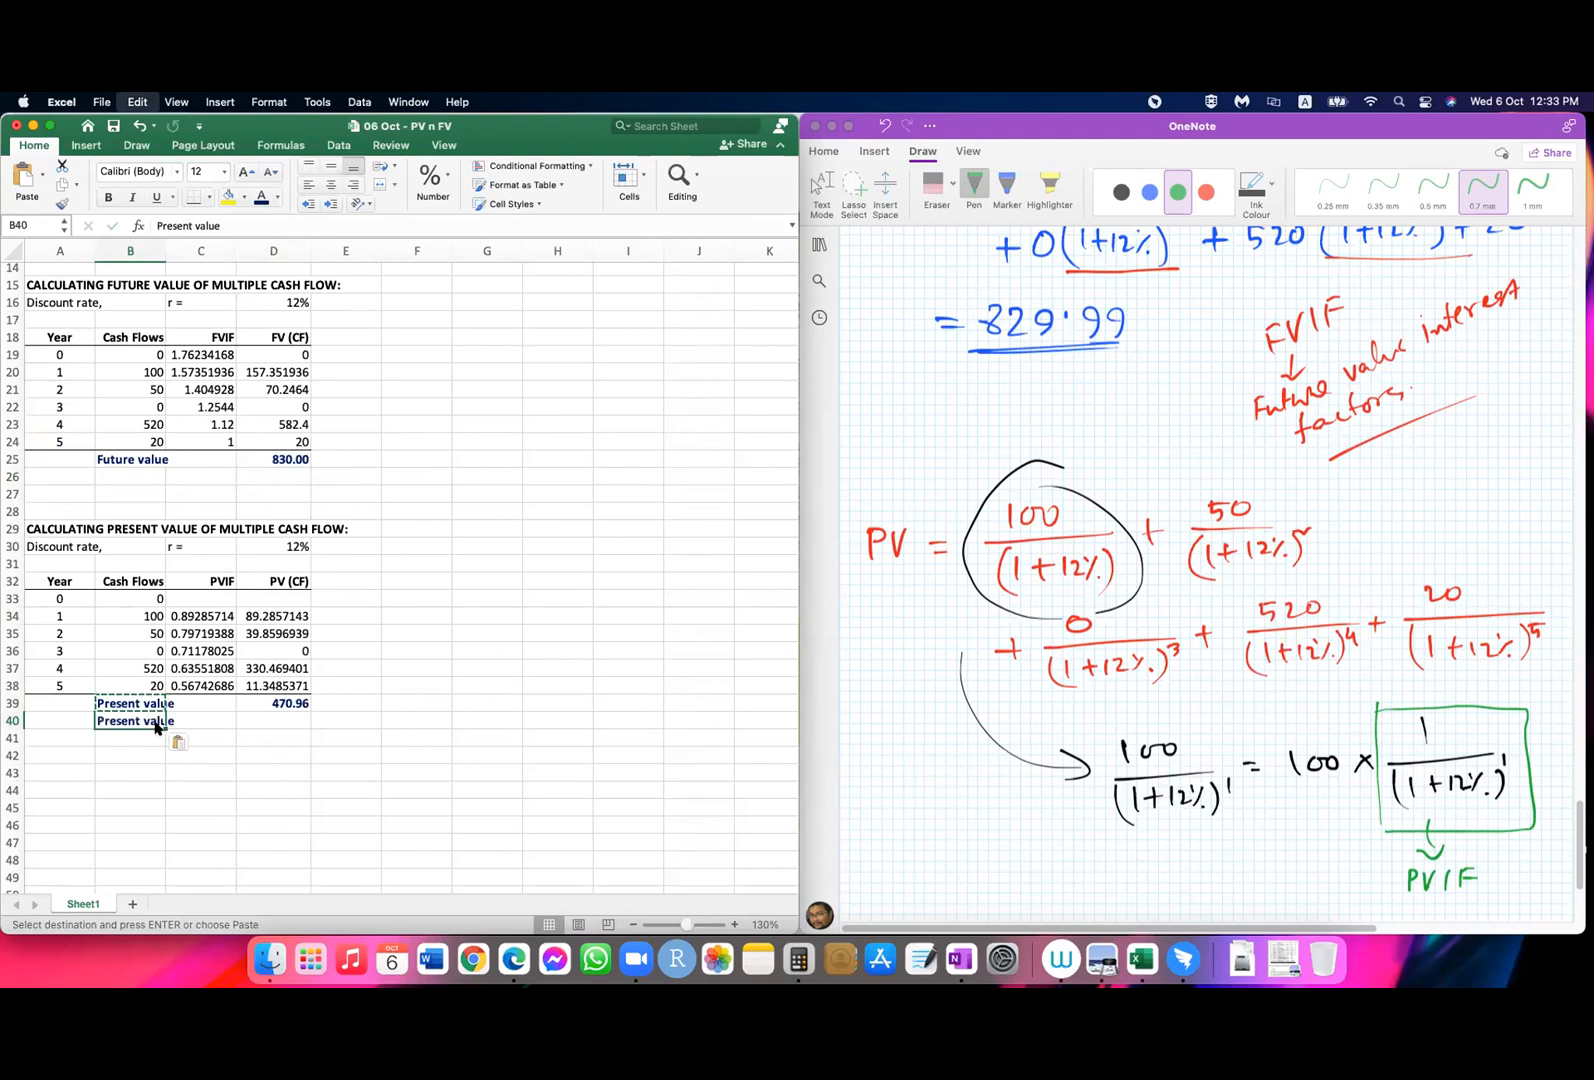
click(288, 724)
text(=p)
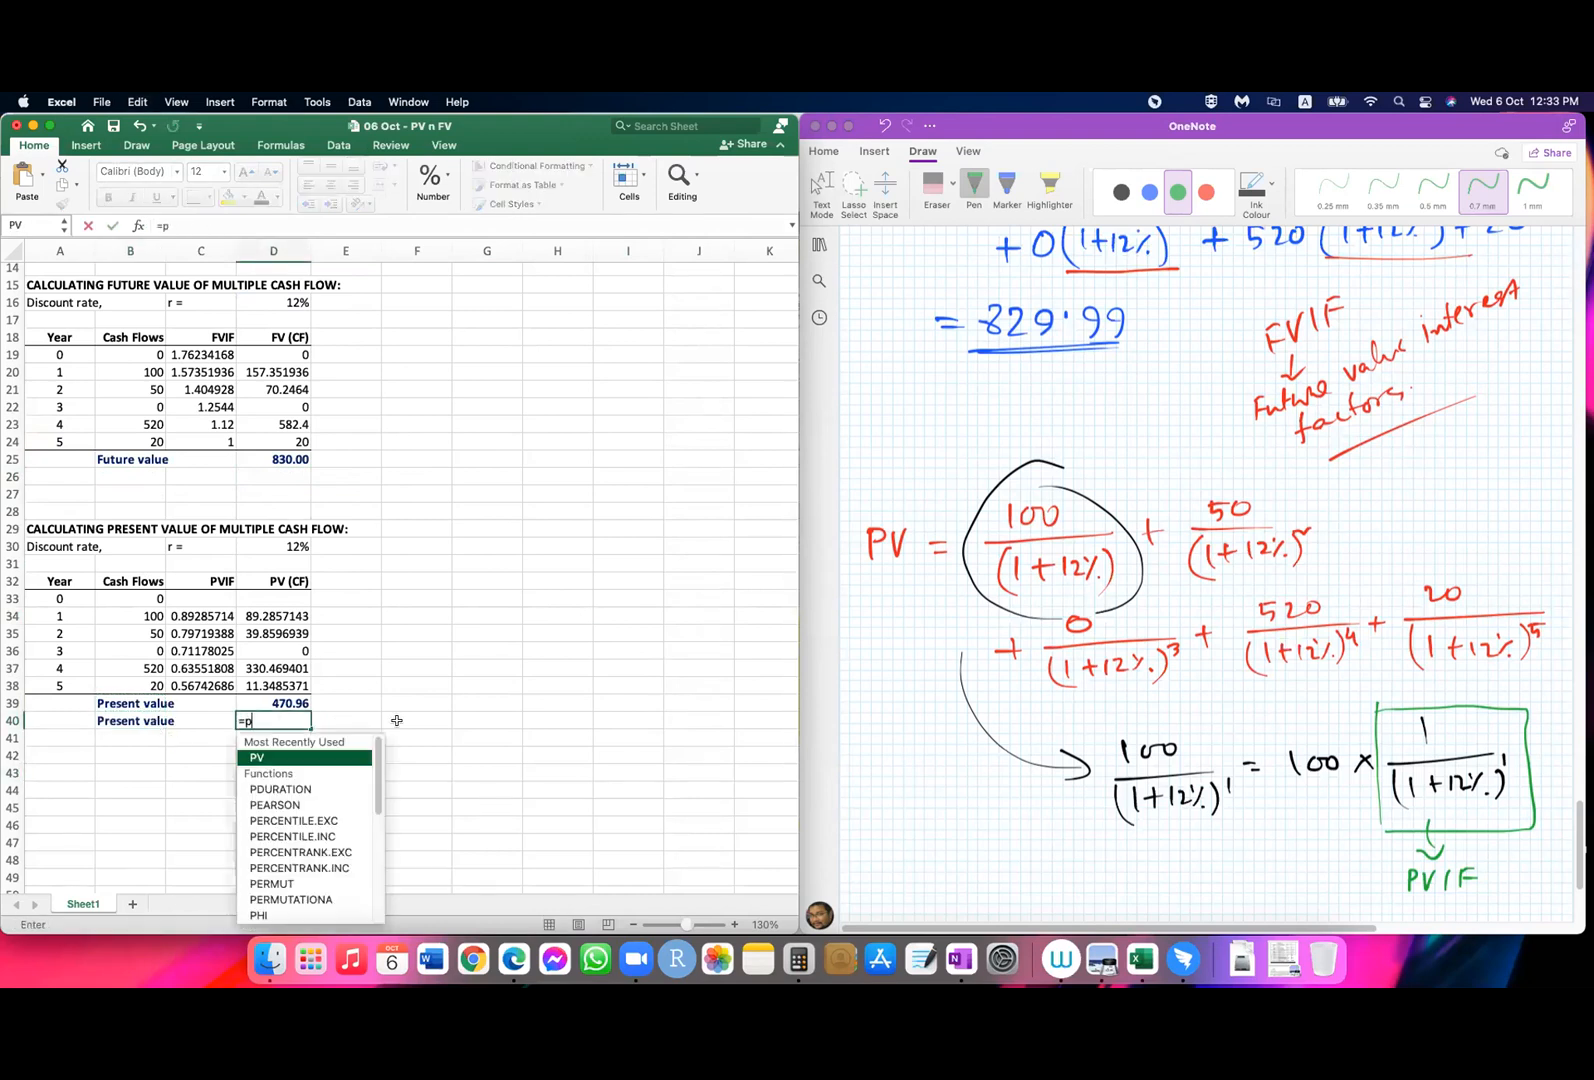
text(v)
key(BackSpace)
key(BackSpace)
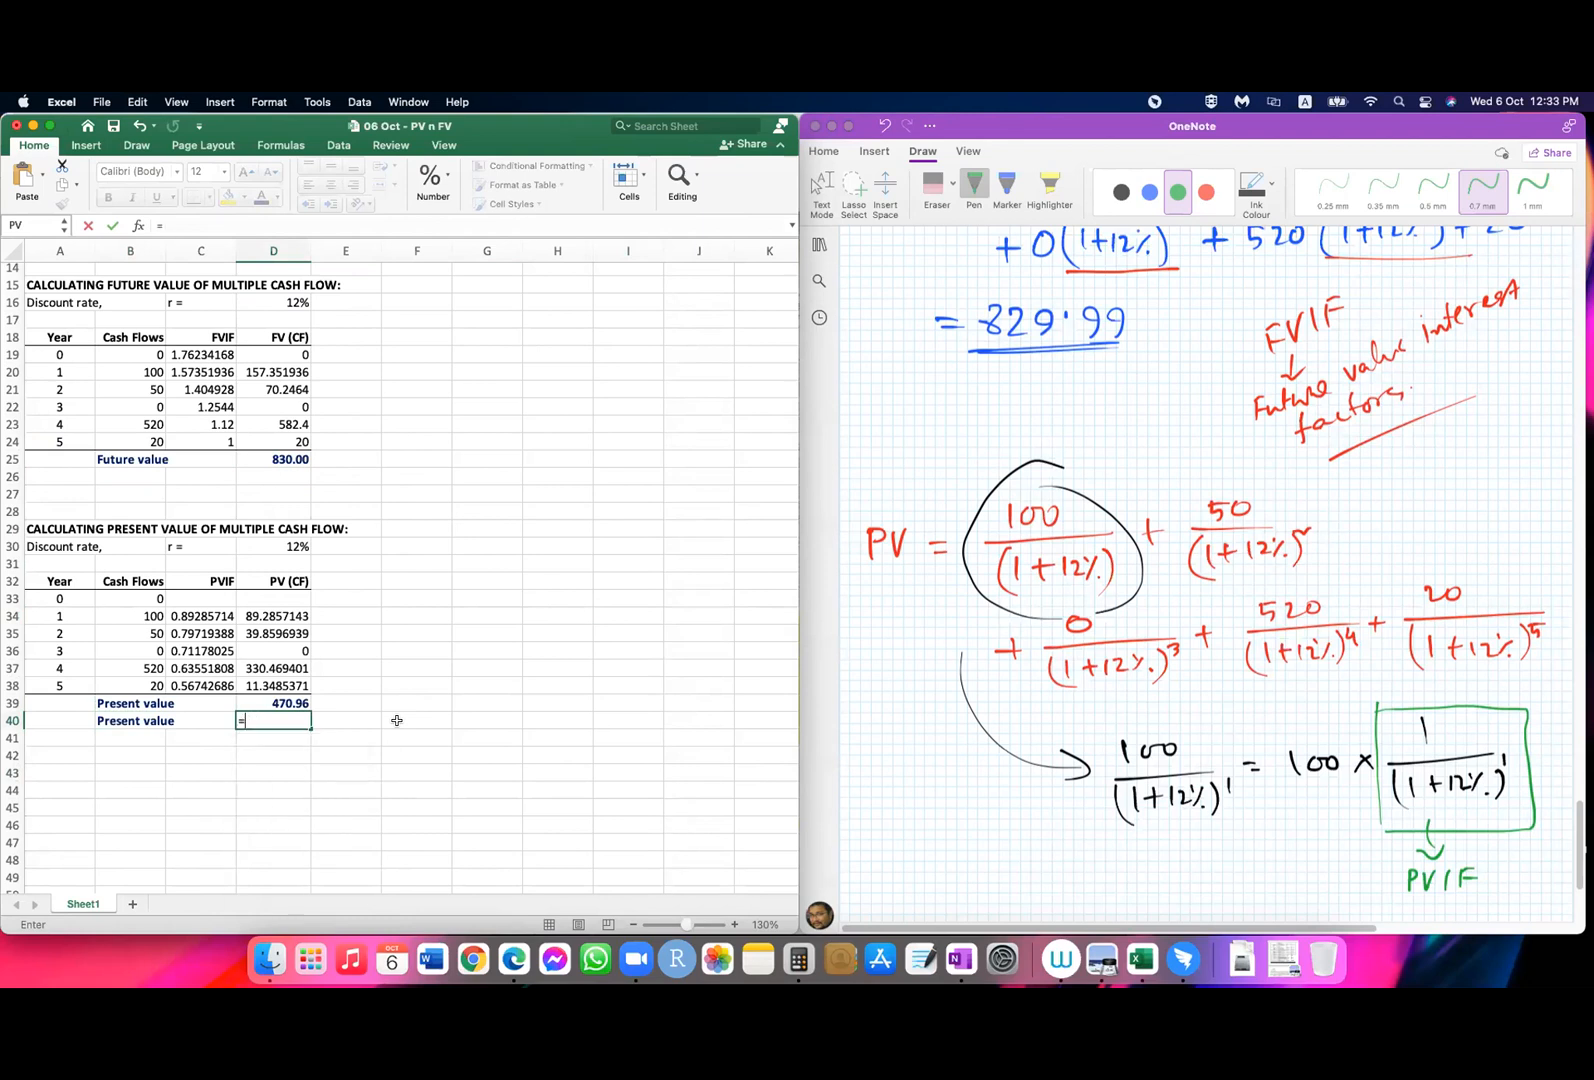
text(npv)
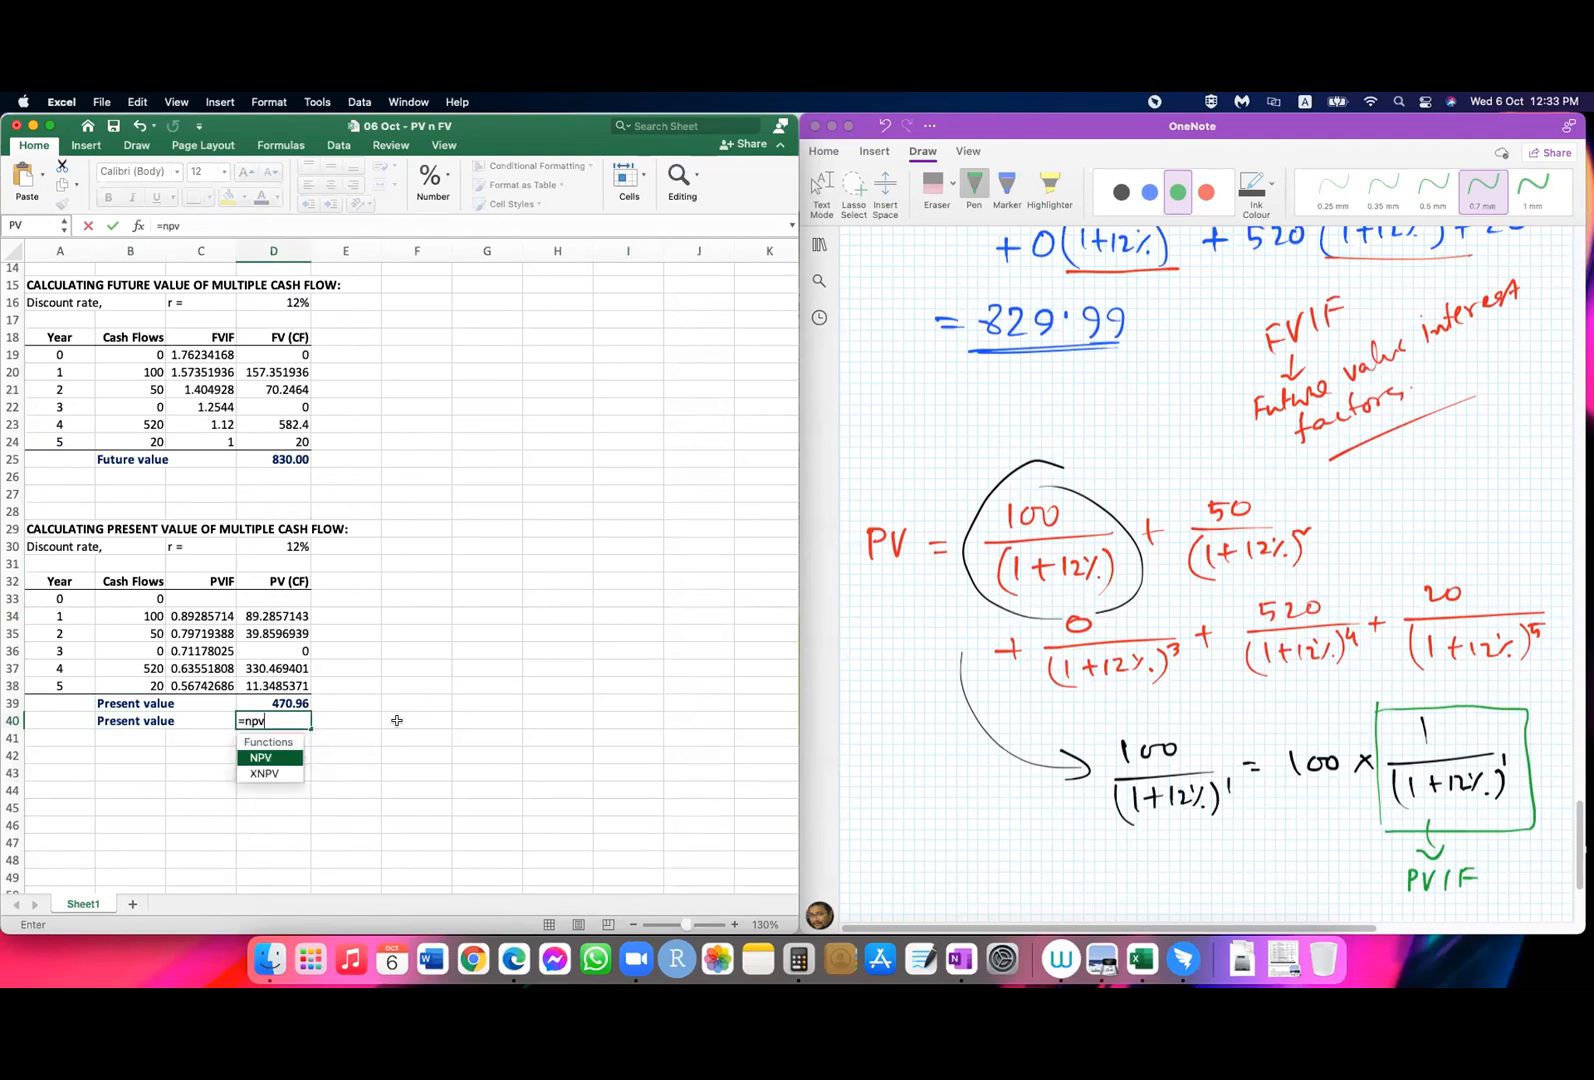
text(()
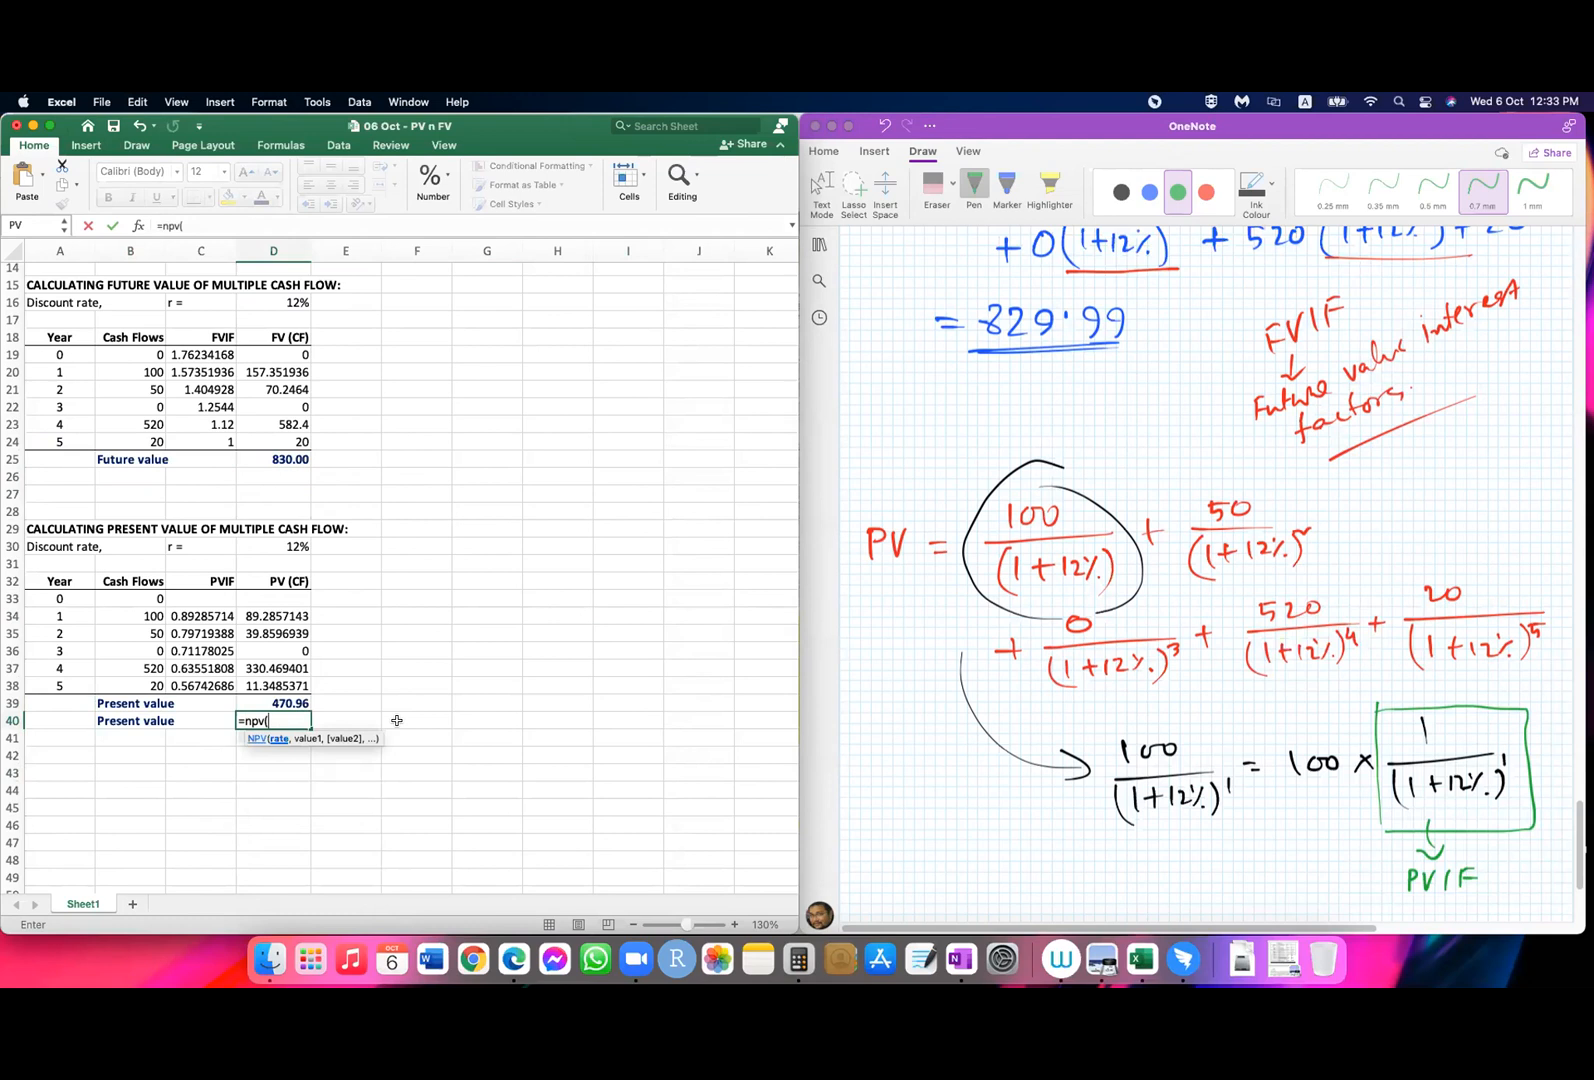
click(280, 546)
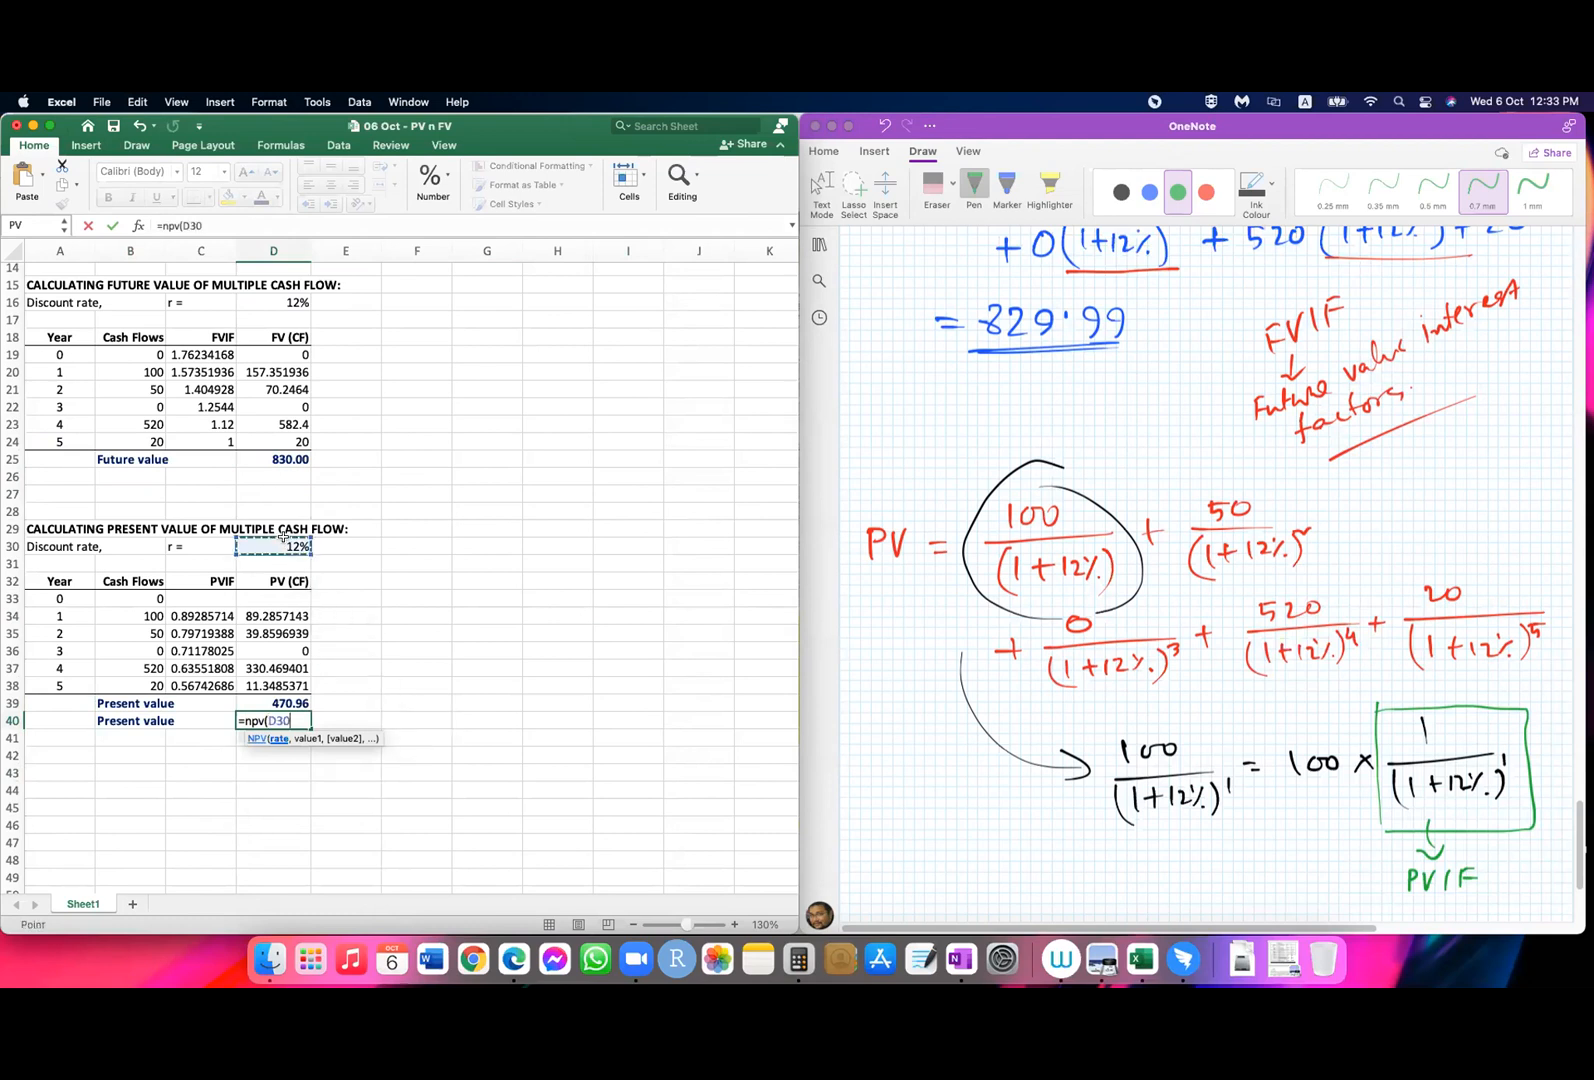
text(,)
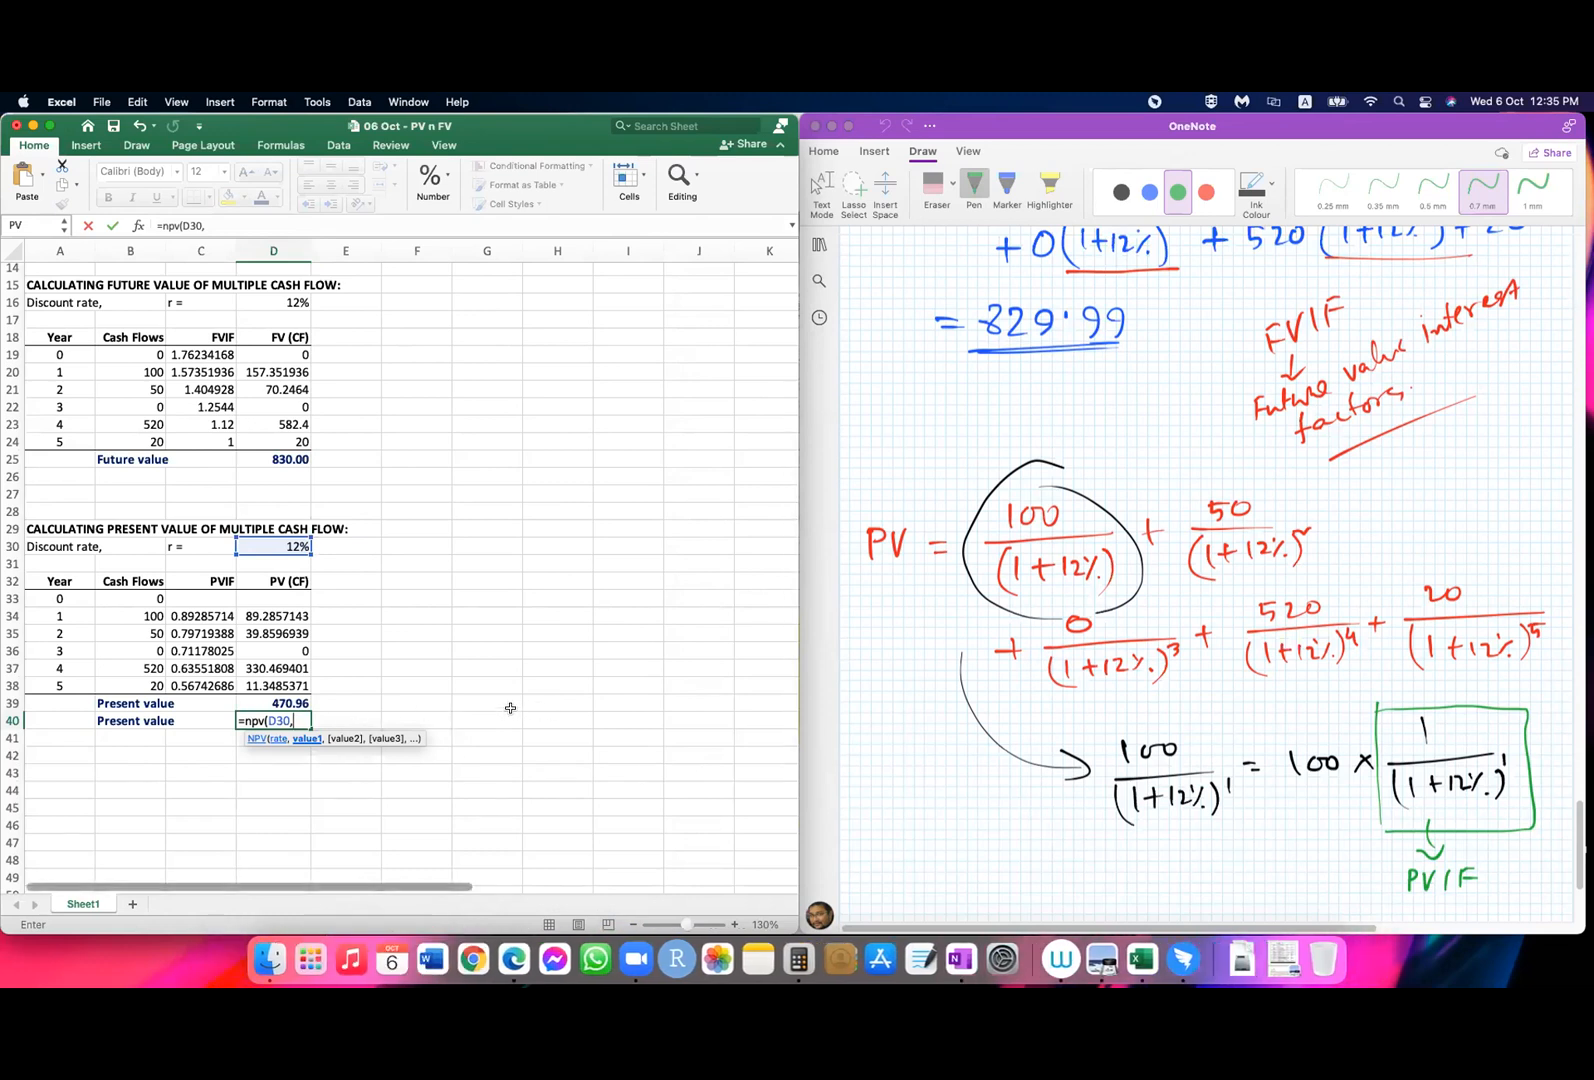
click(272, 770)
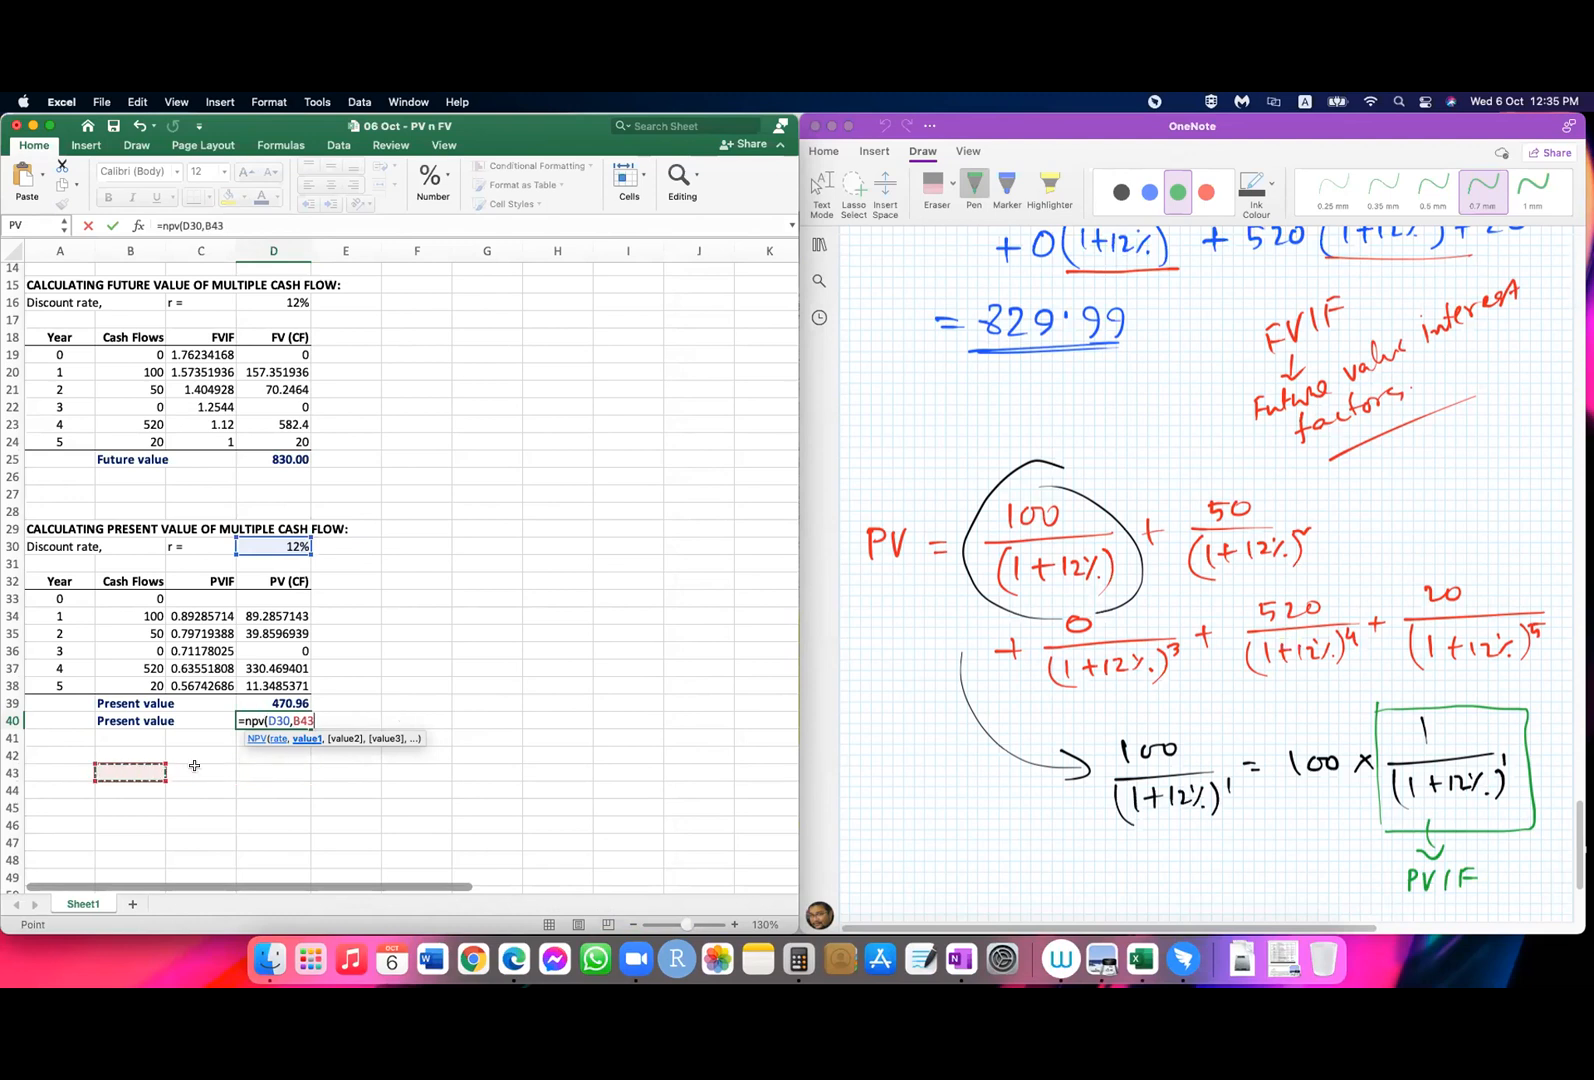
key(Escape)
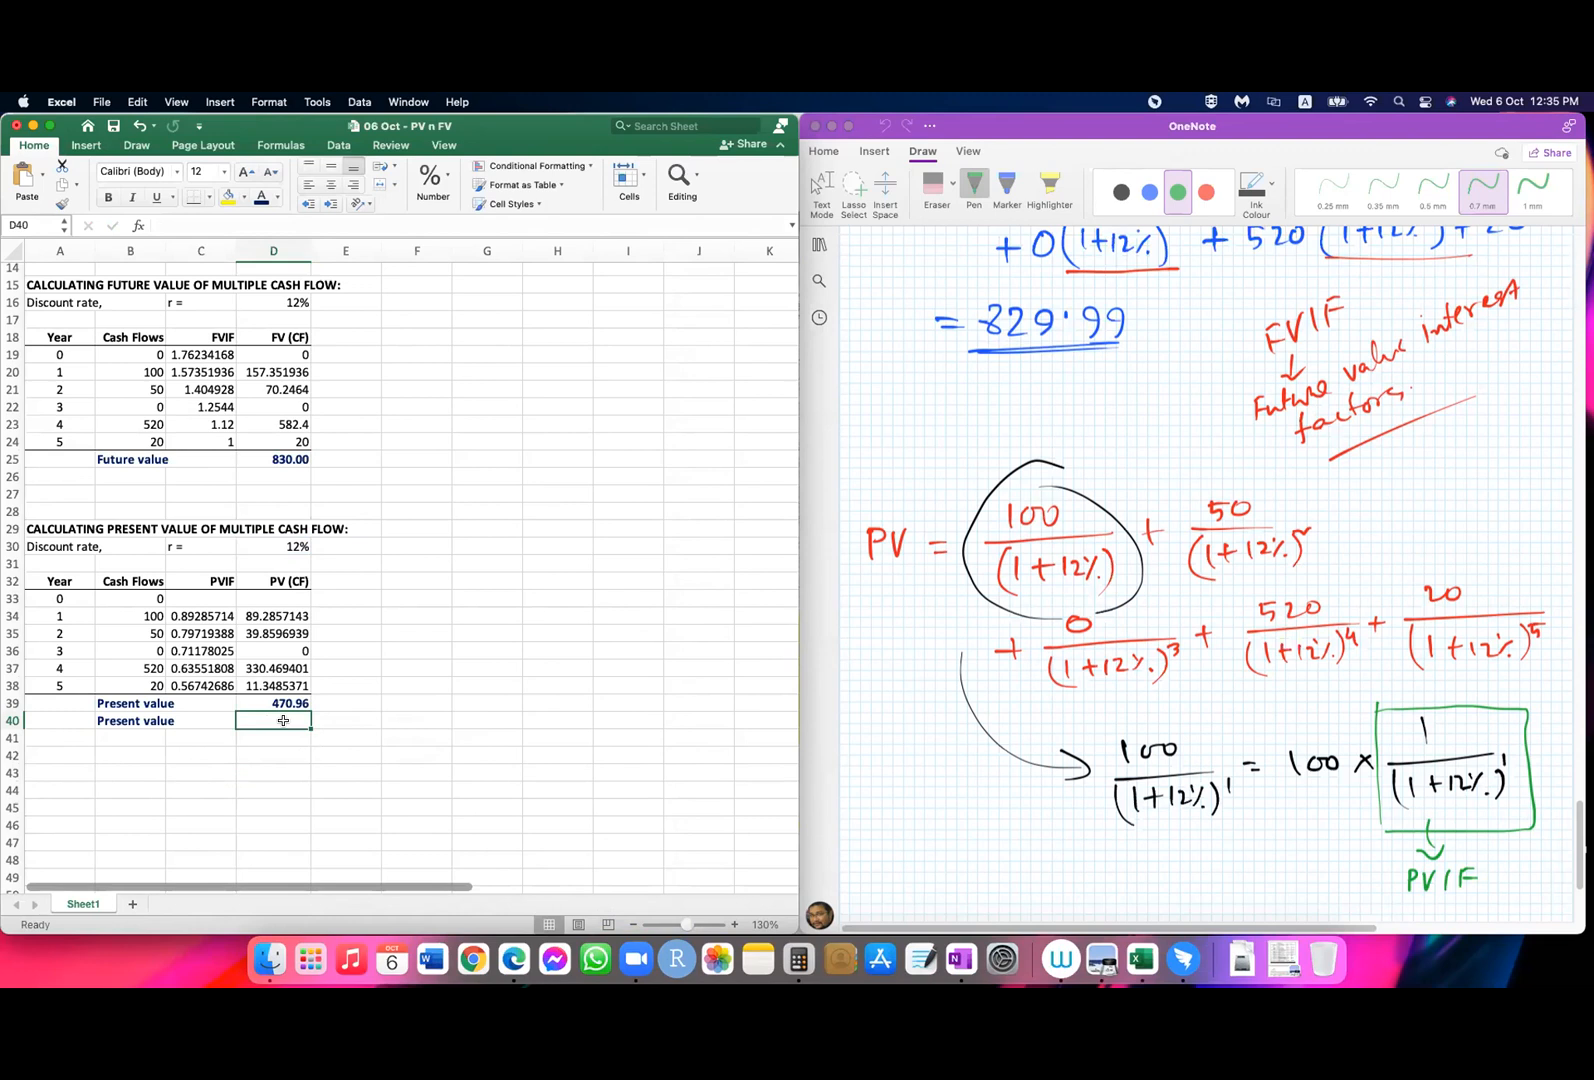
Step: Enter =NPV(D30,B33:B38) in D40, covering the cash flows from year 0 through year 5
text(=)
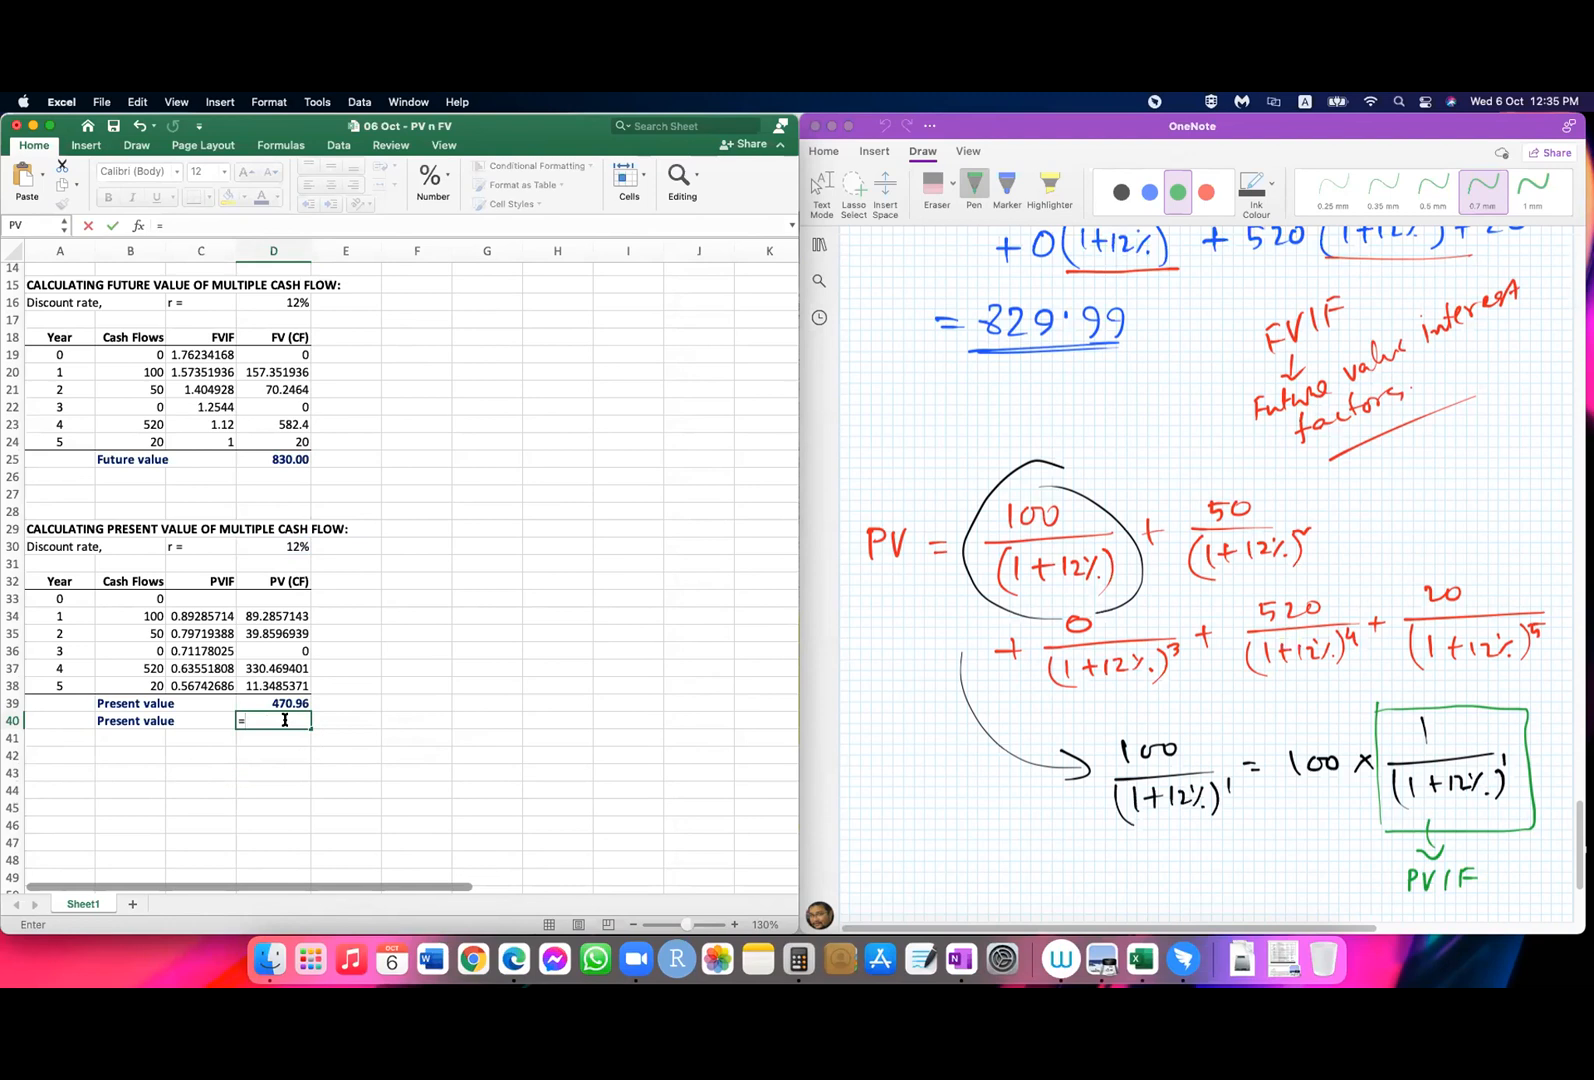
text(npv)
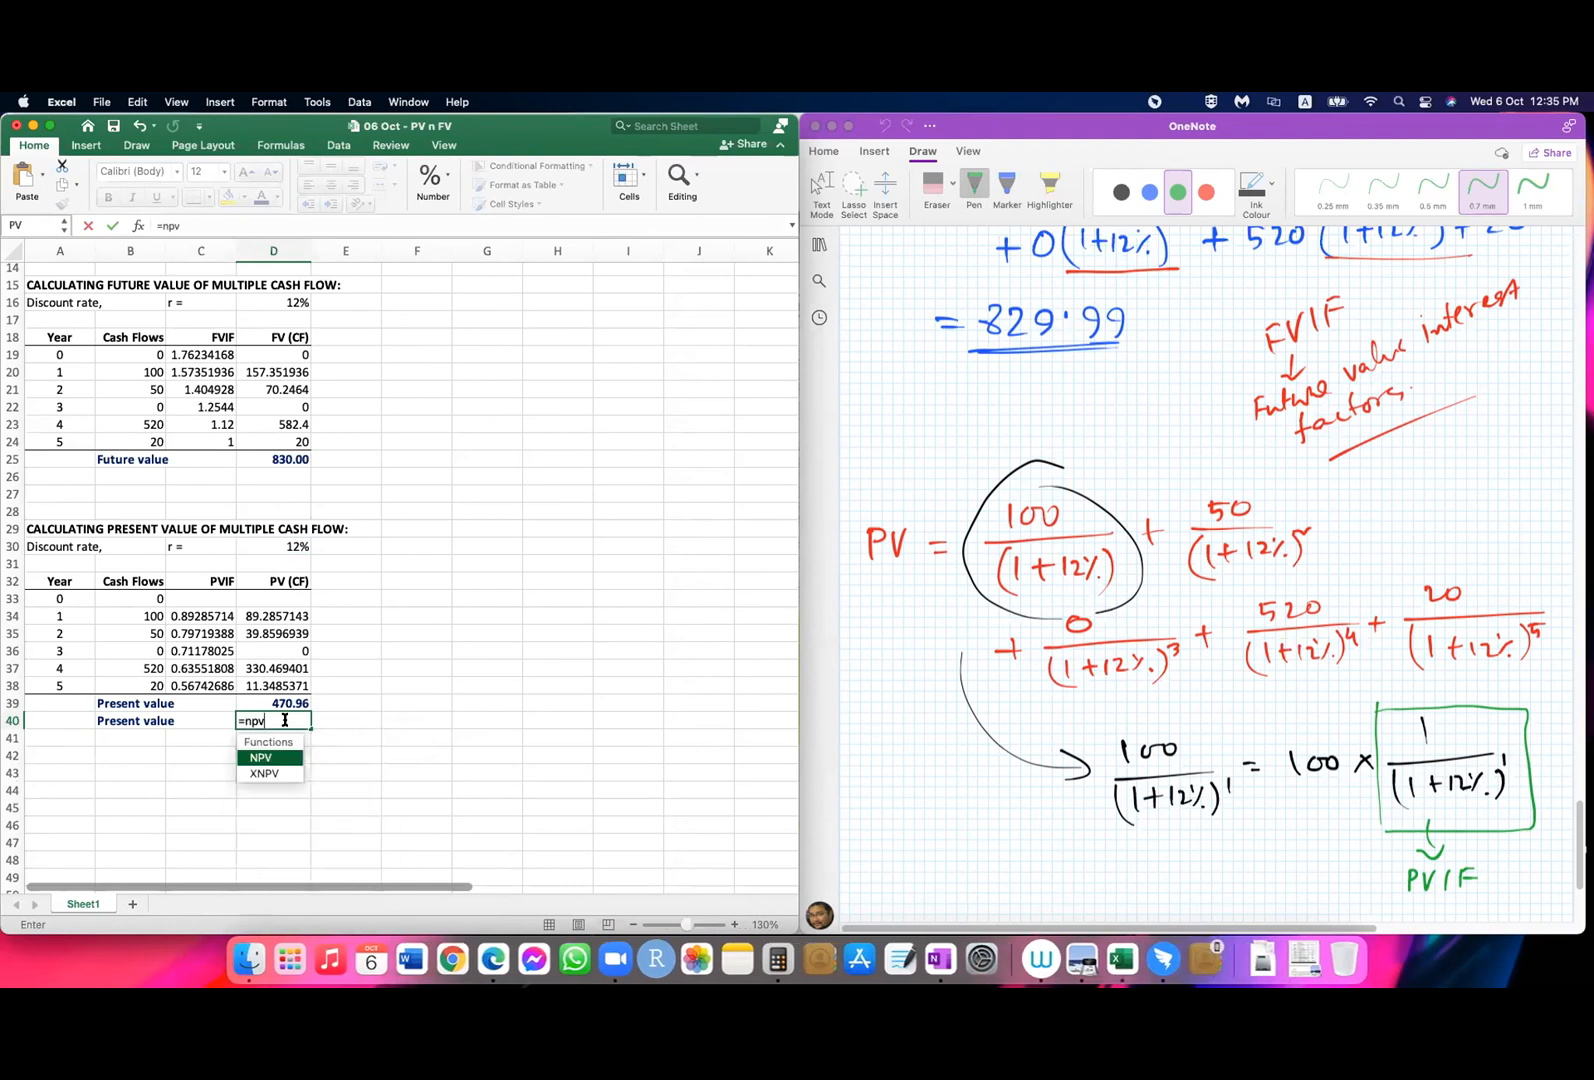
text(()
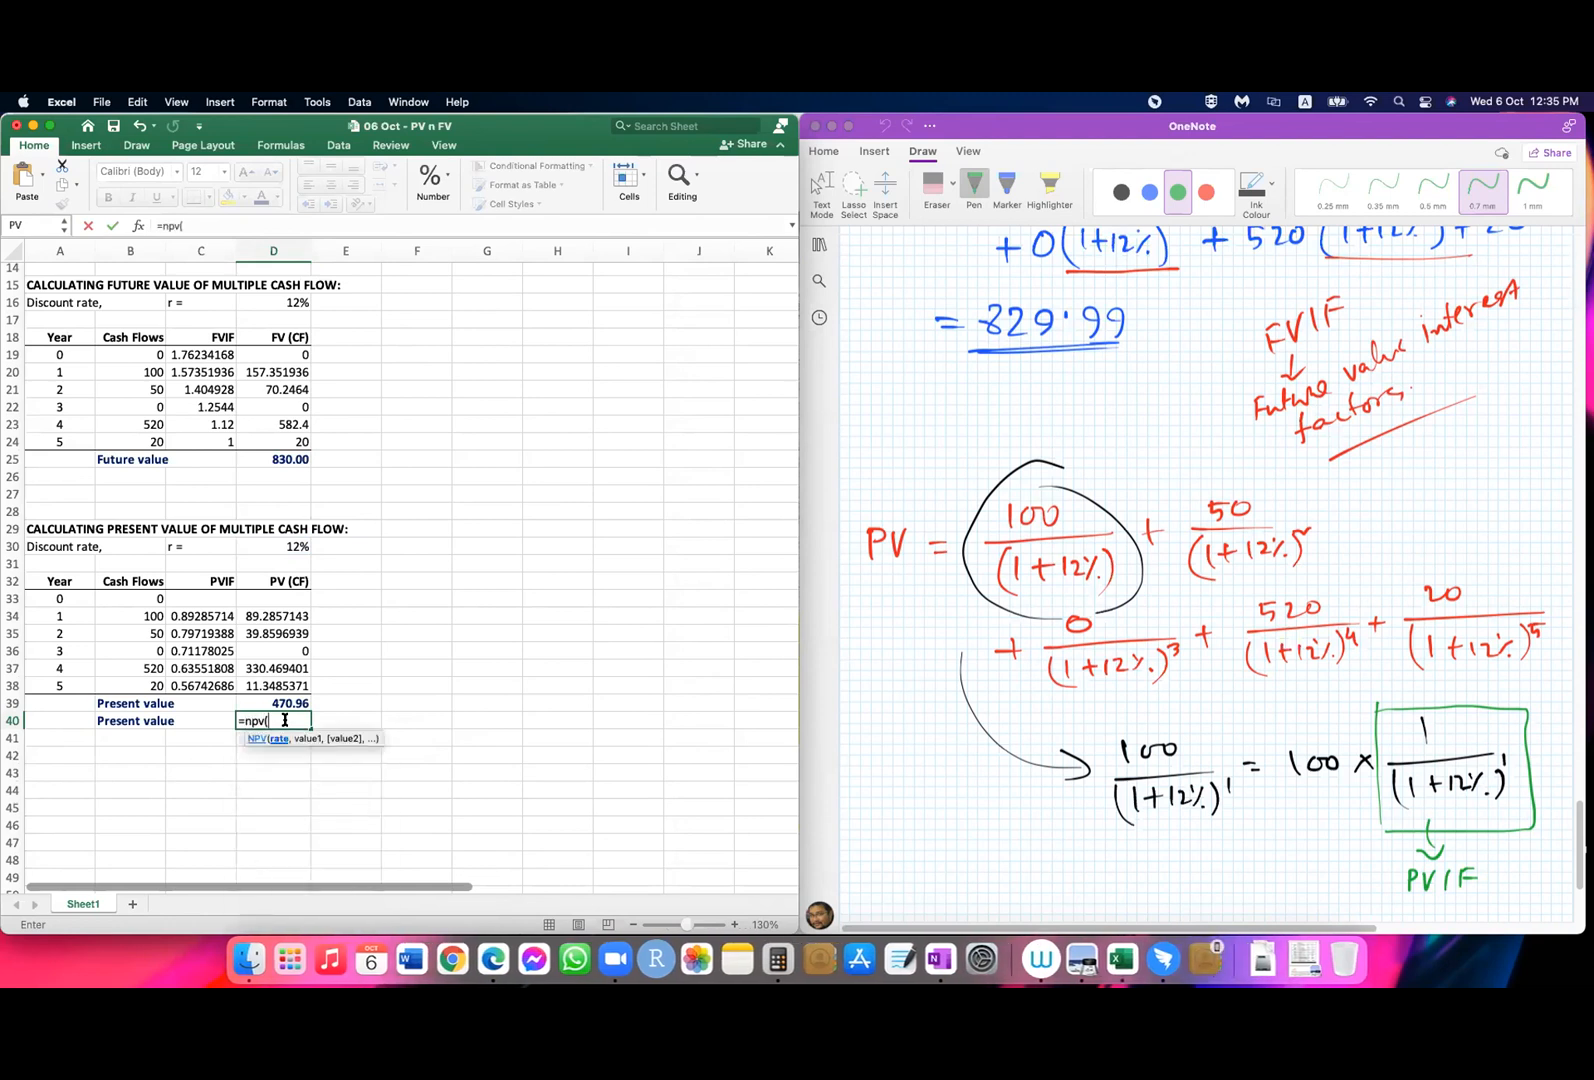
click(297, 545)
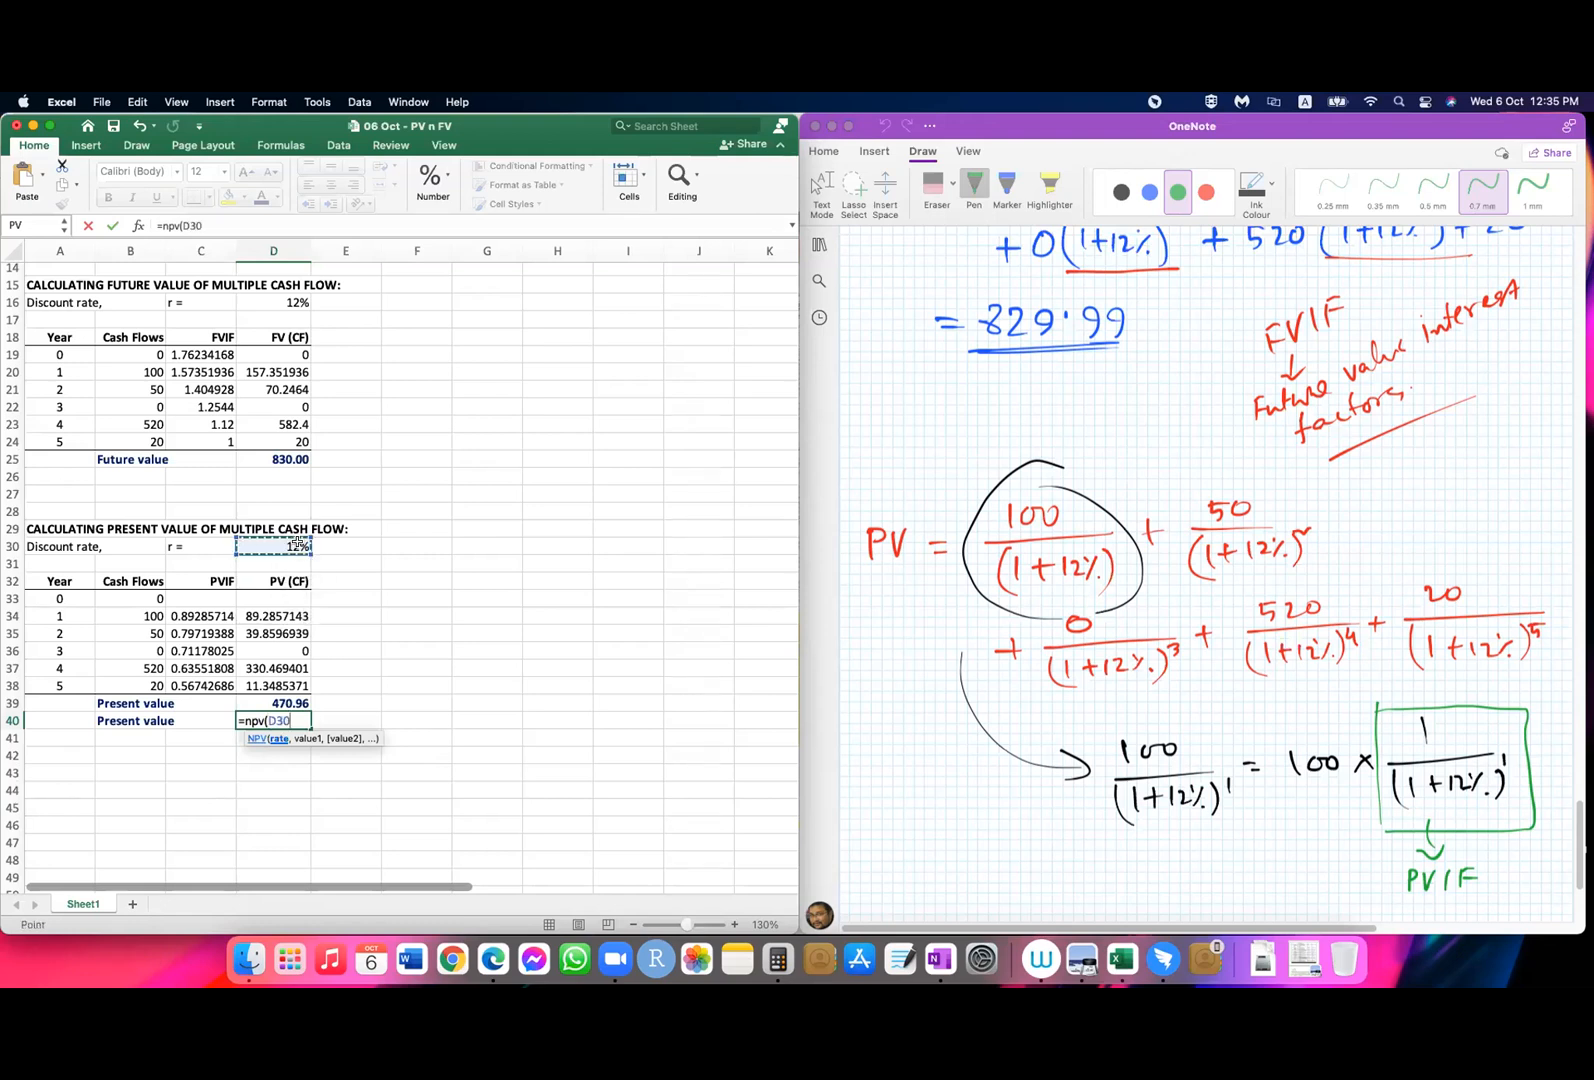
text(,)
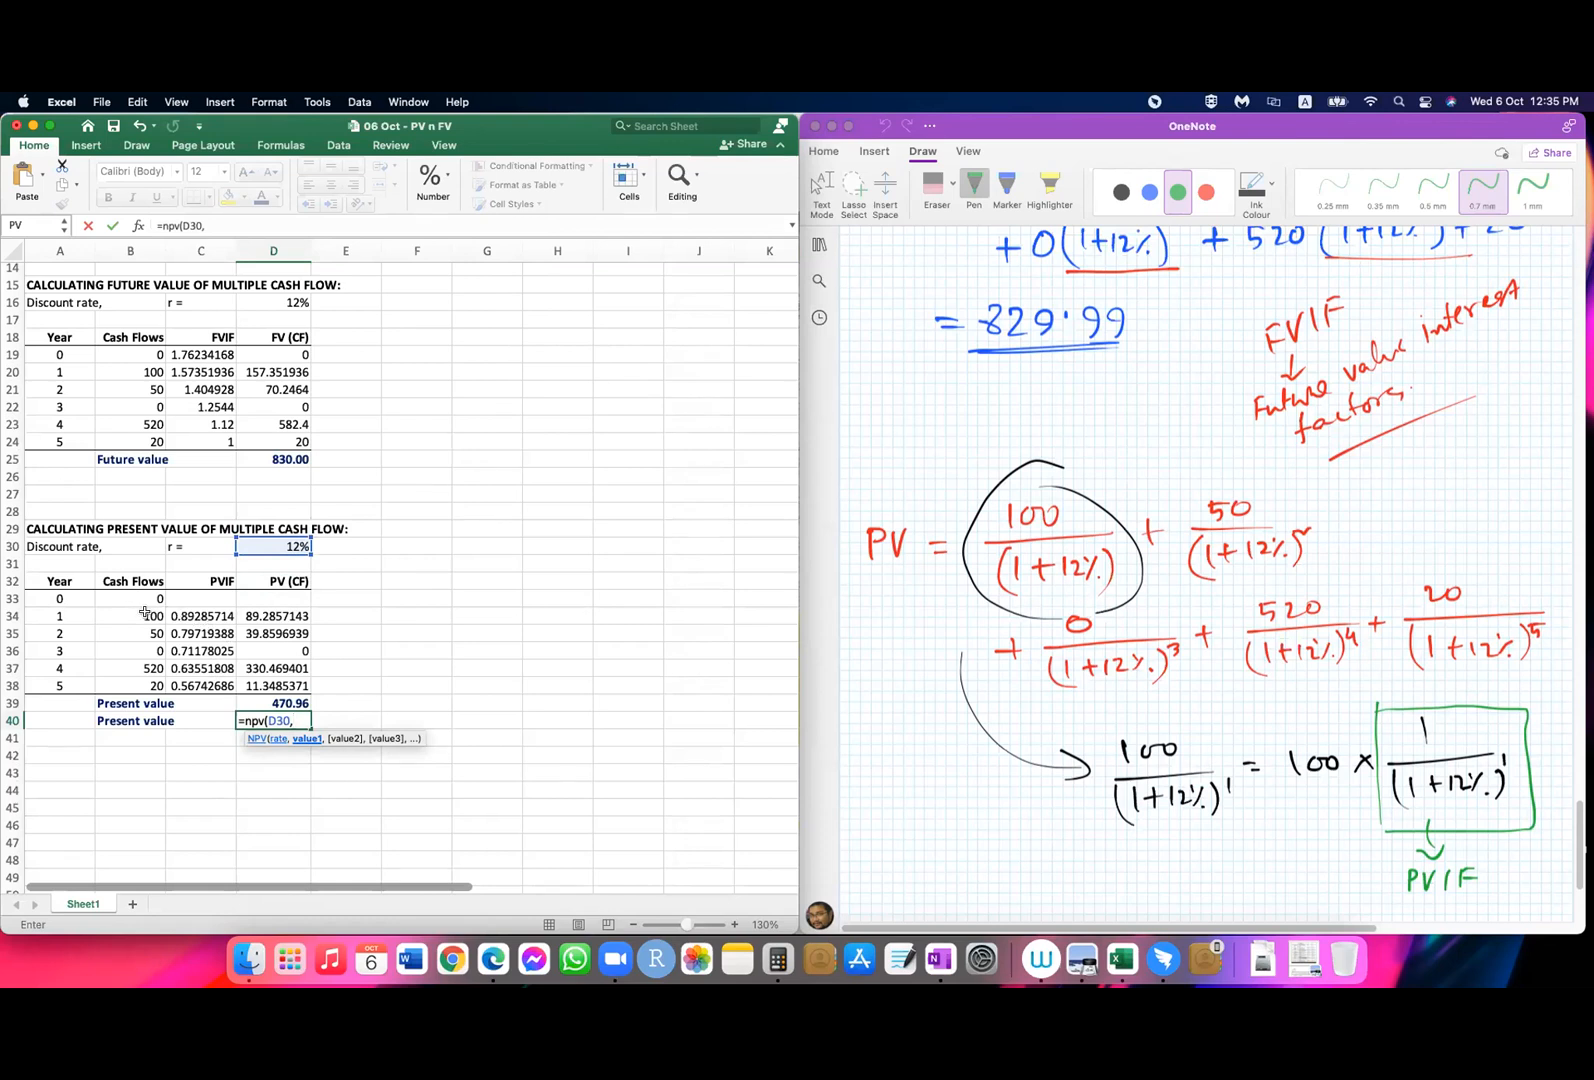
drag(145, 613, 146, 679)
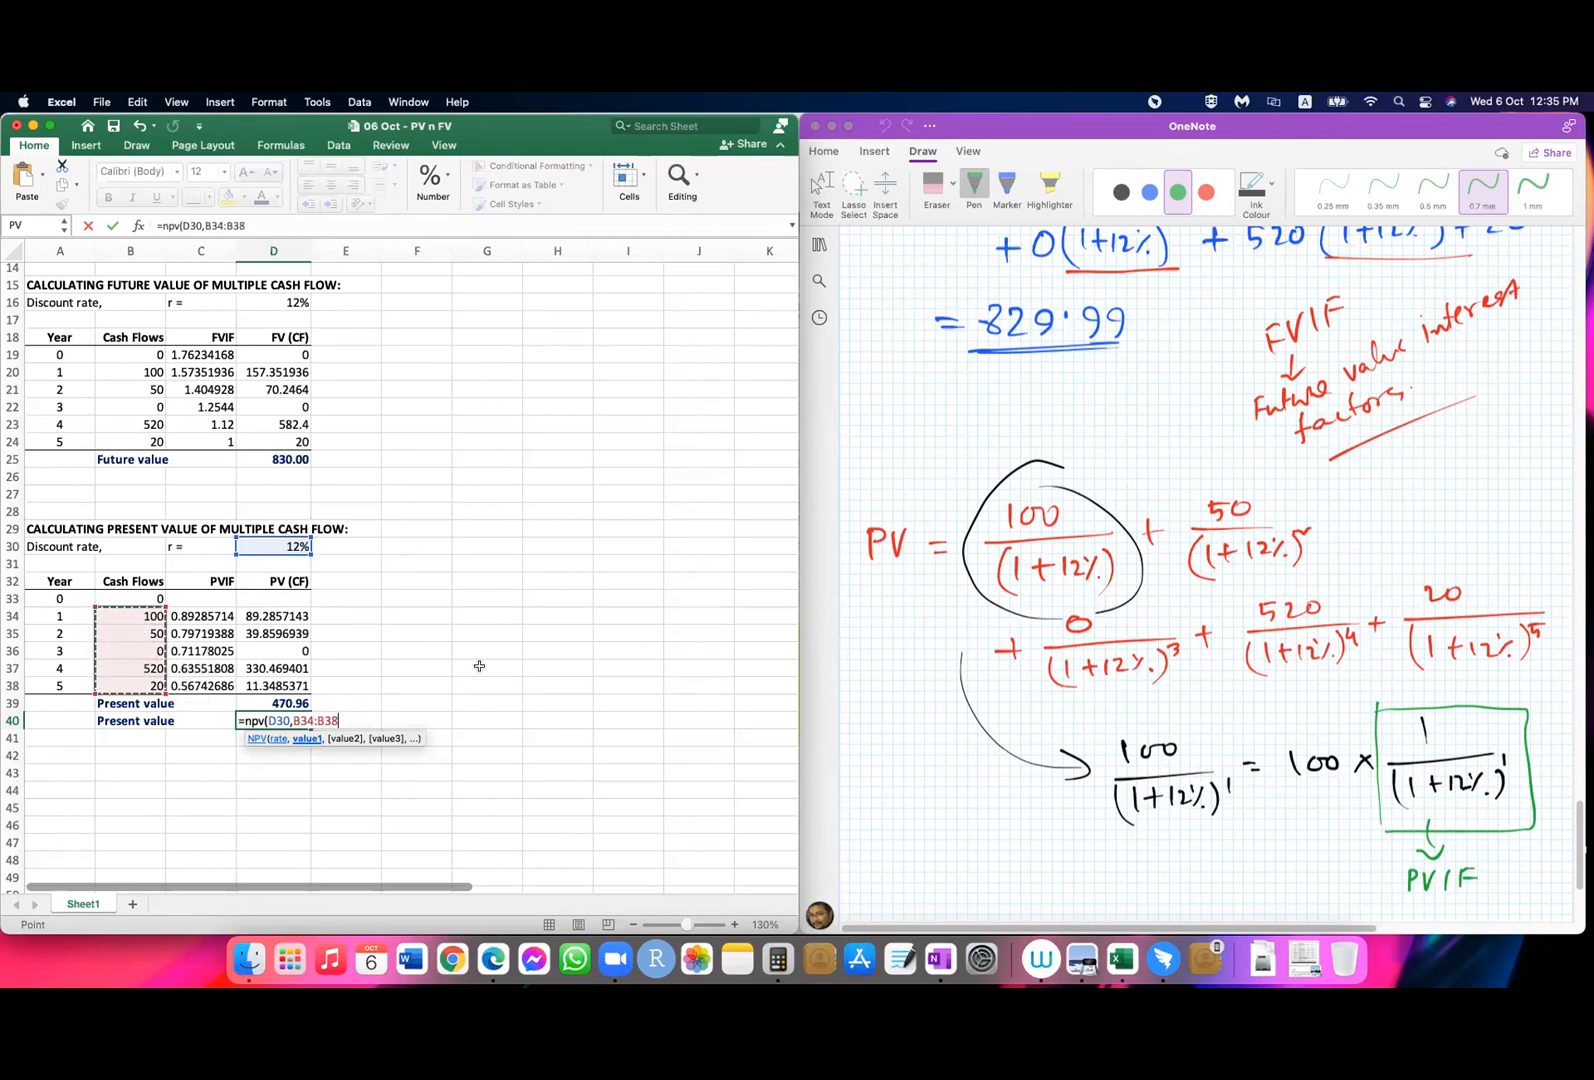
key(BackSpace)
key(BackSpace)
key(BackSpace)
key(BackSpace)
key(BackSpace)
key(BackSpace)
key(BackSpace)
drag(124, 597, 124, 686)
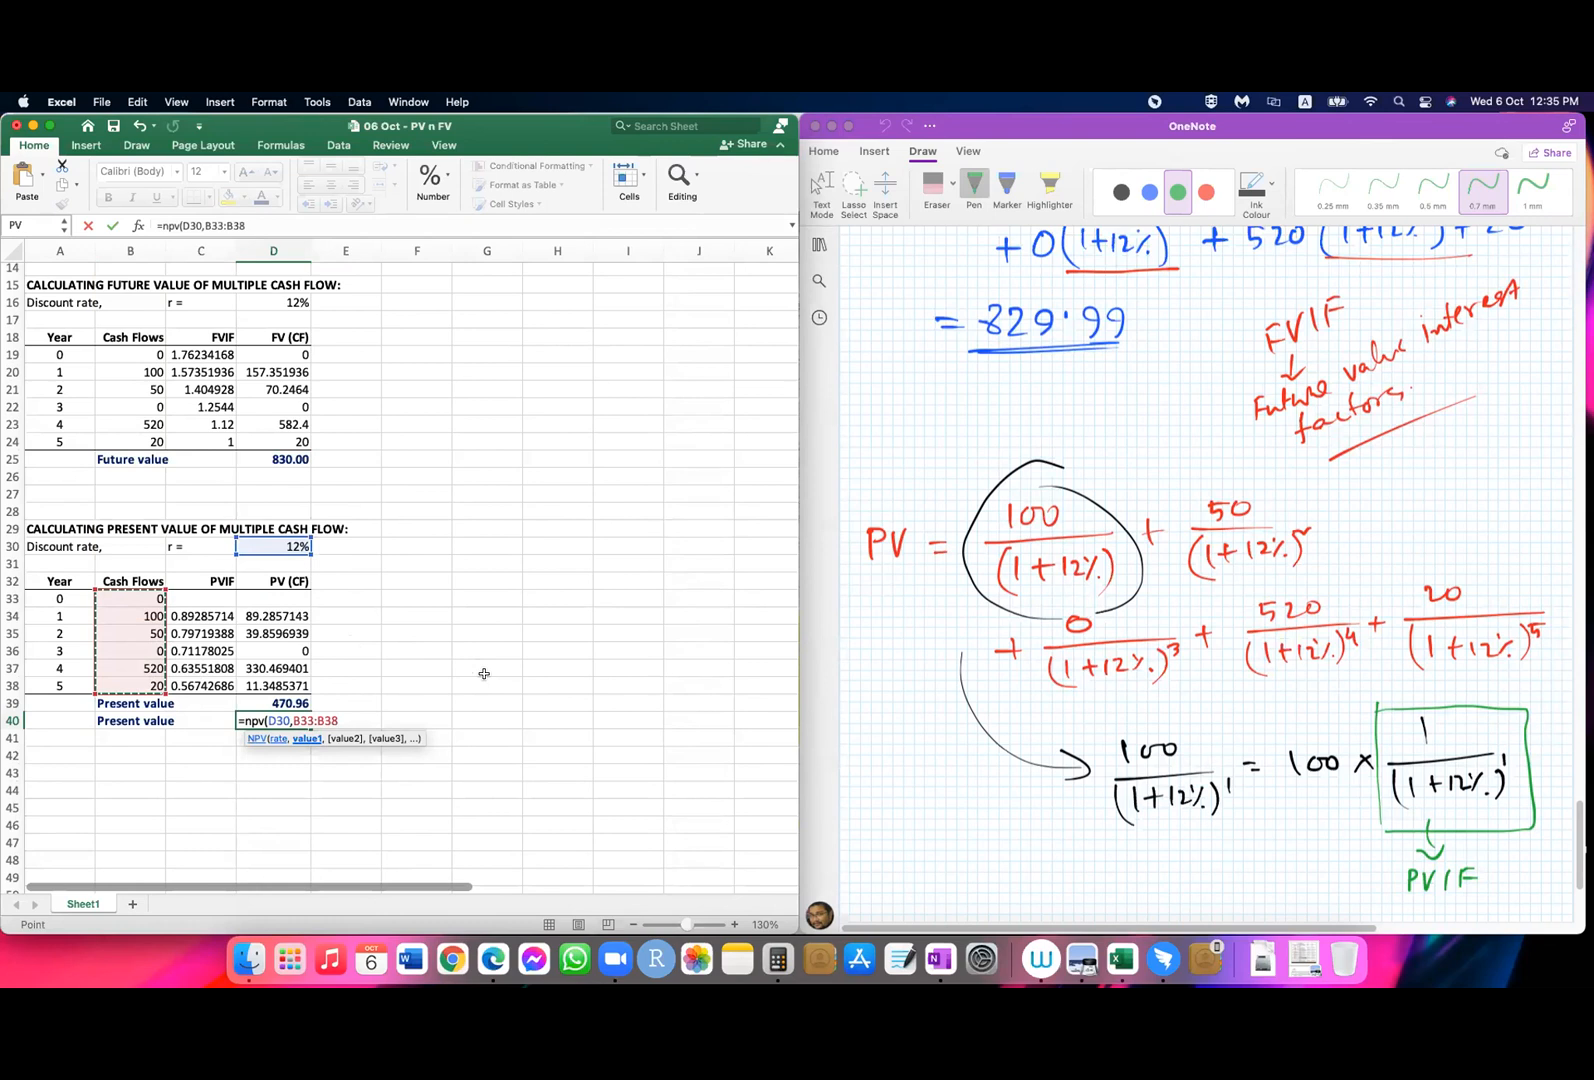
key(Return)
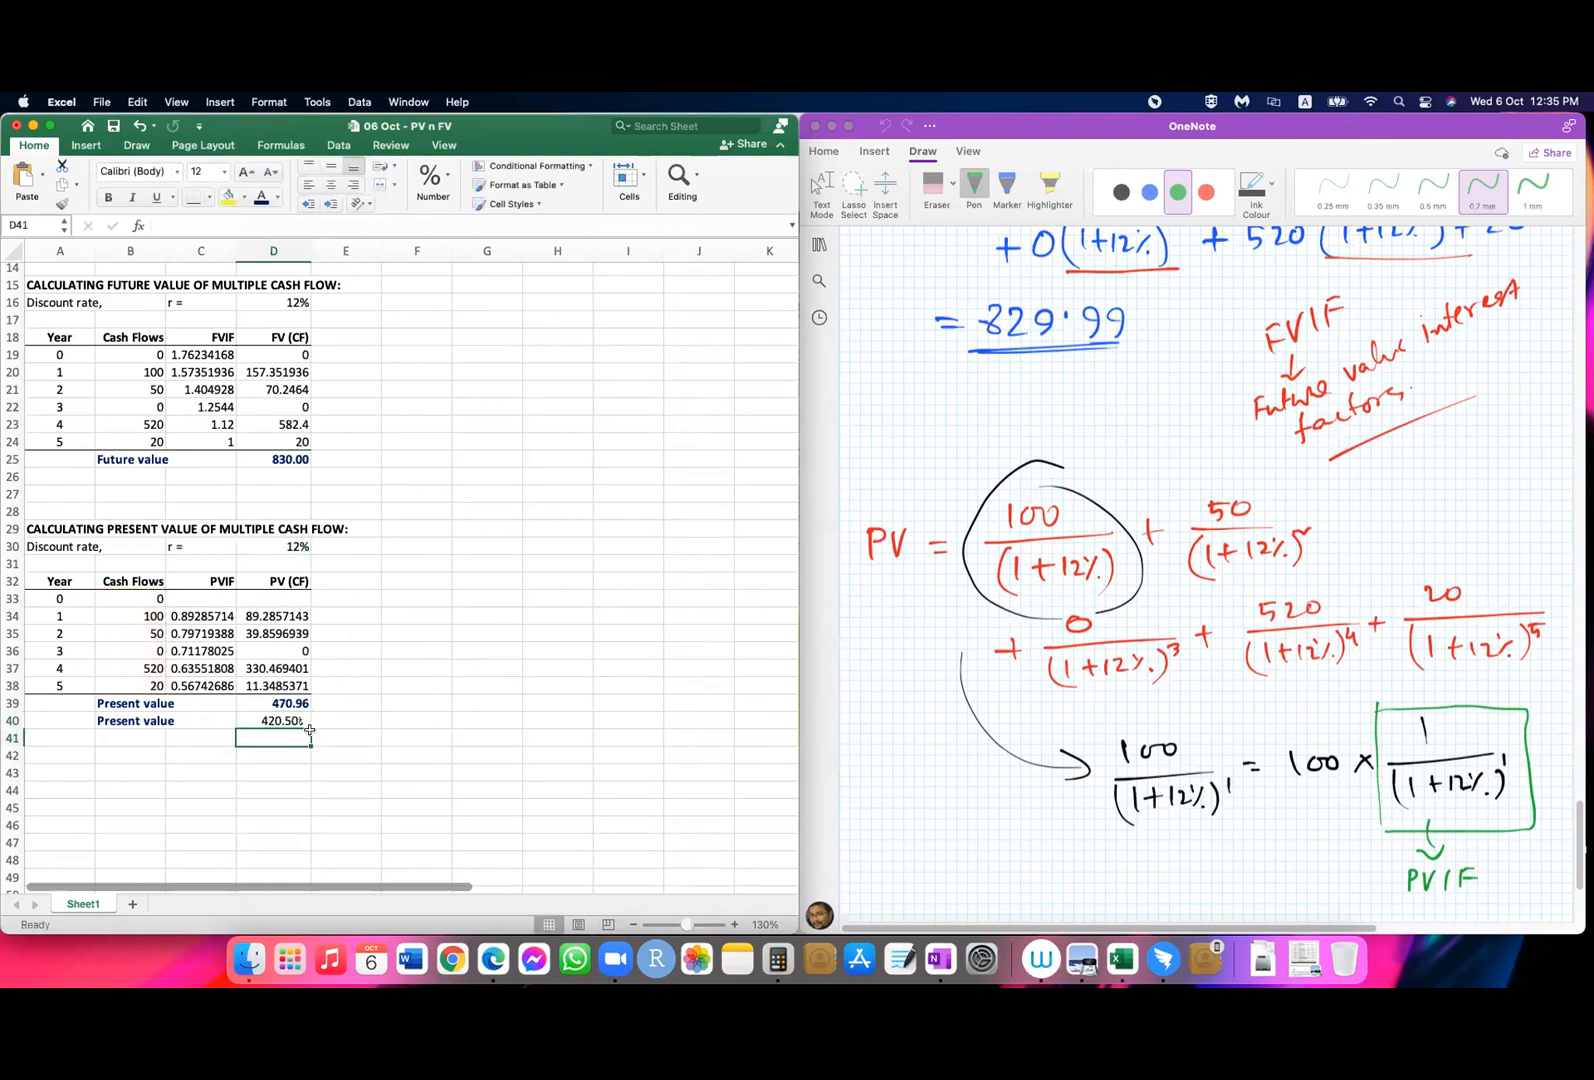
Step: Change the cash flow range in D40's NPV formula to B34:B38 so that year 0 is excluded
click(280, 720)
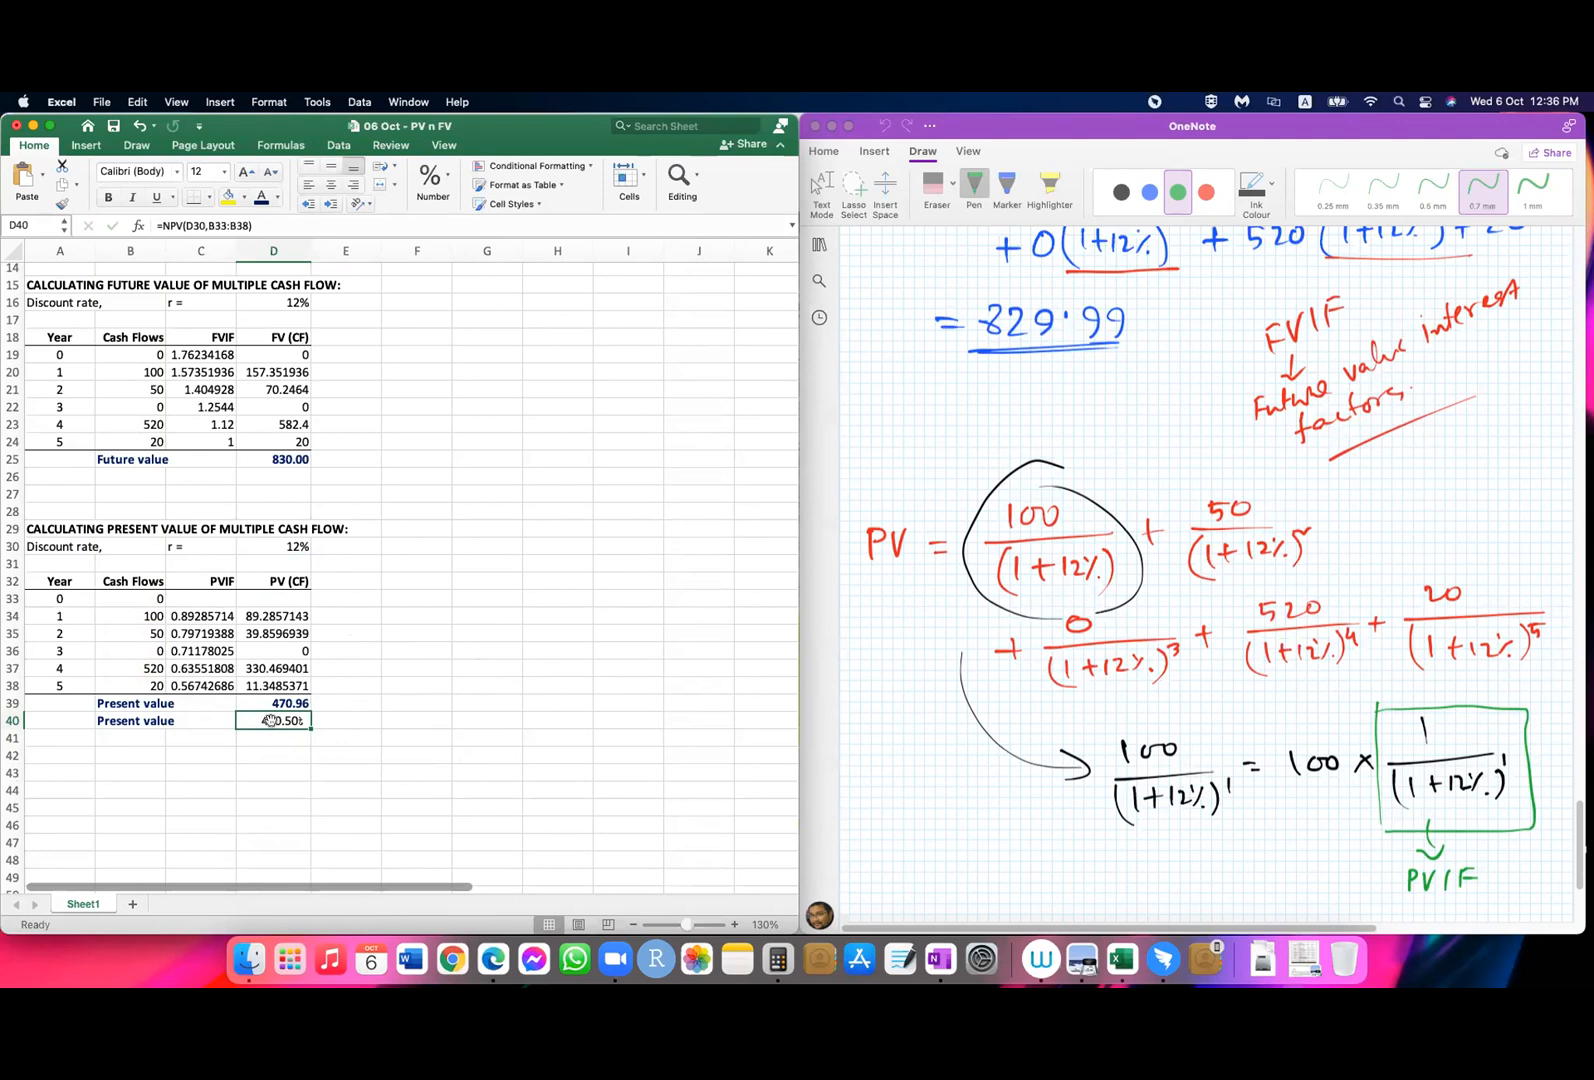
click(201, 226)
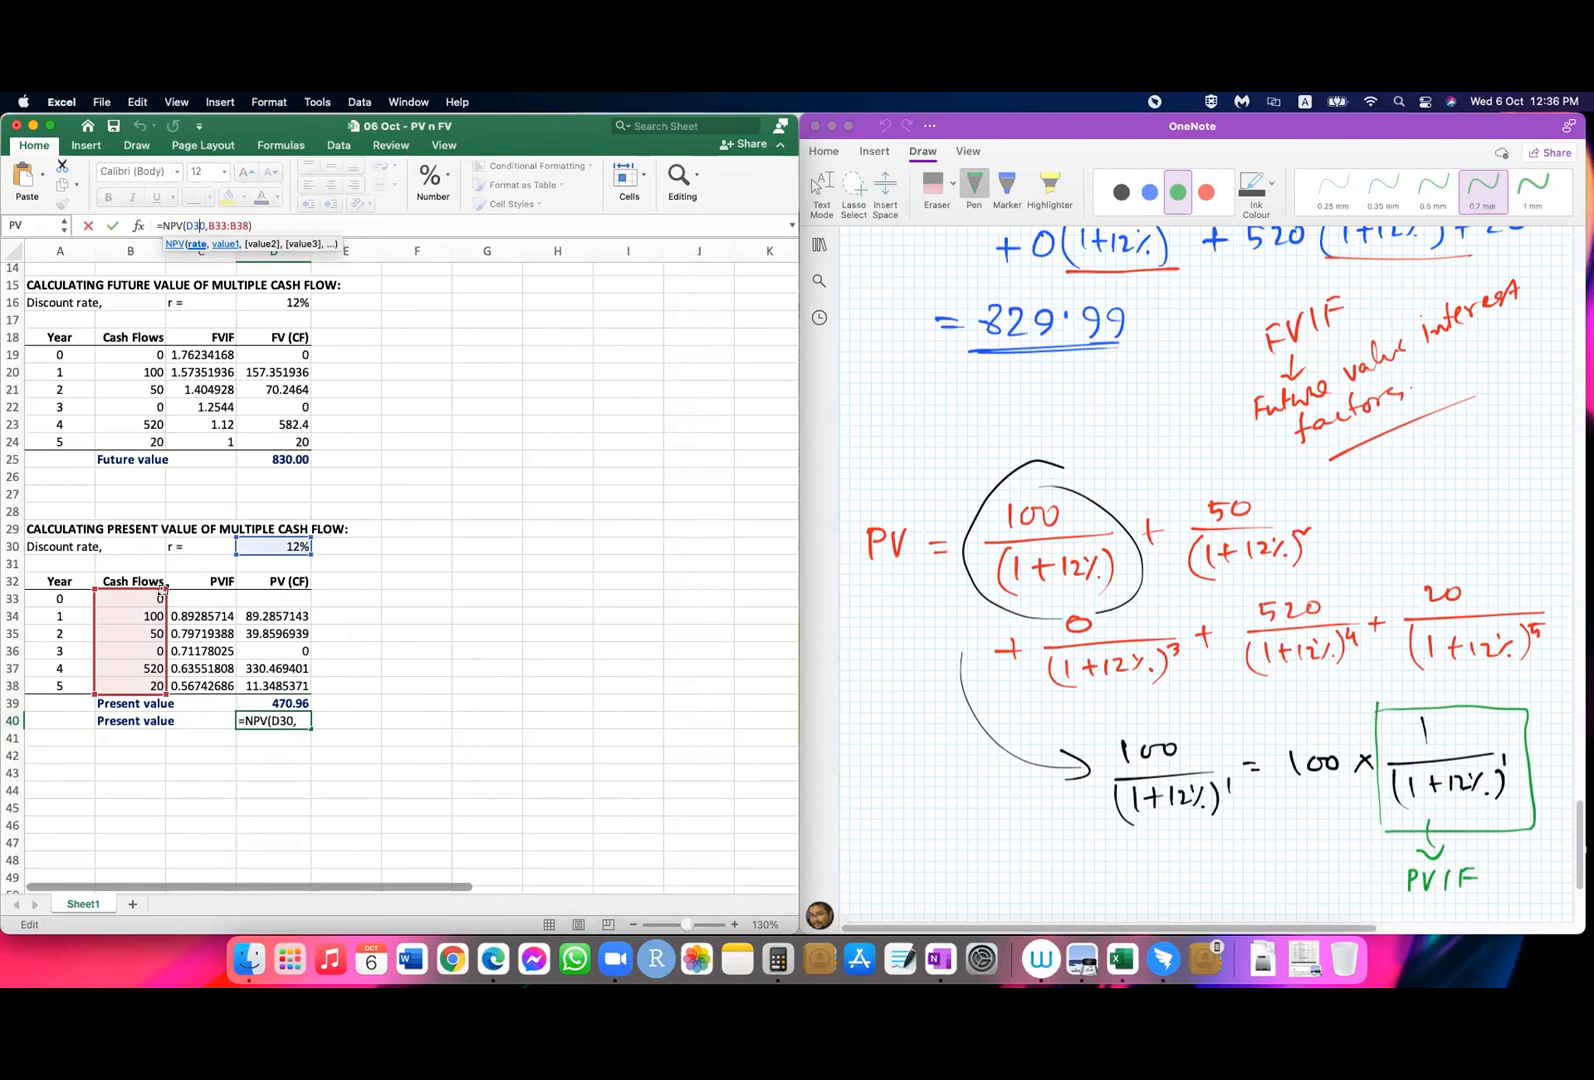
key(Return)
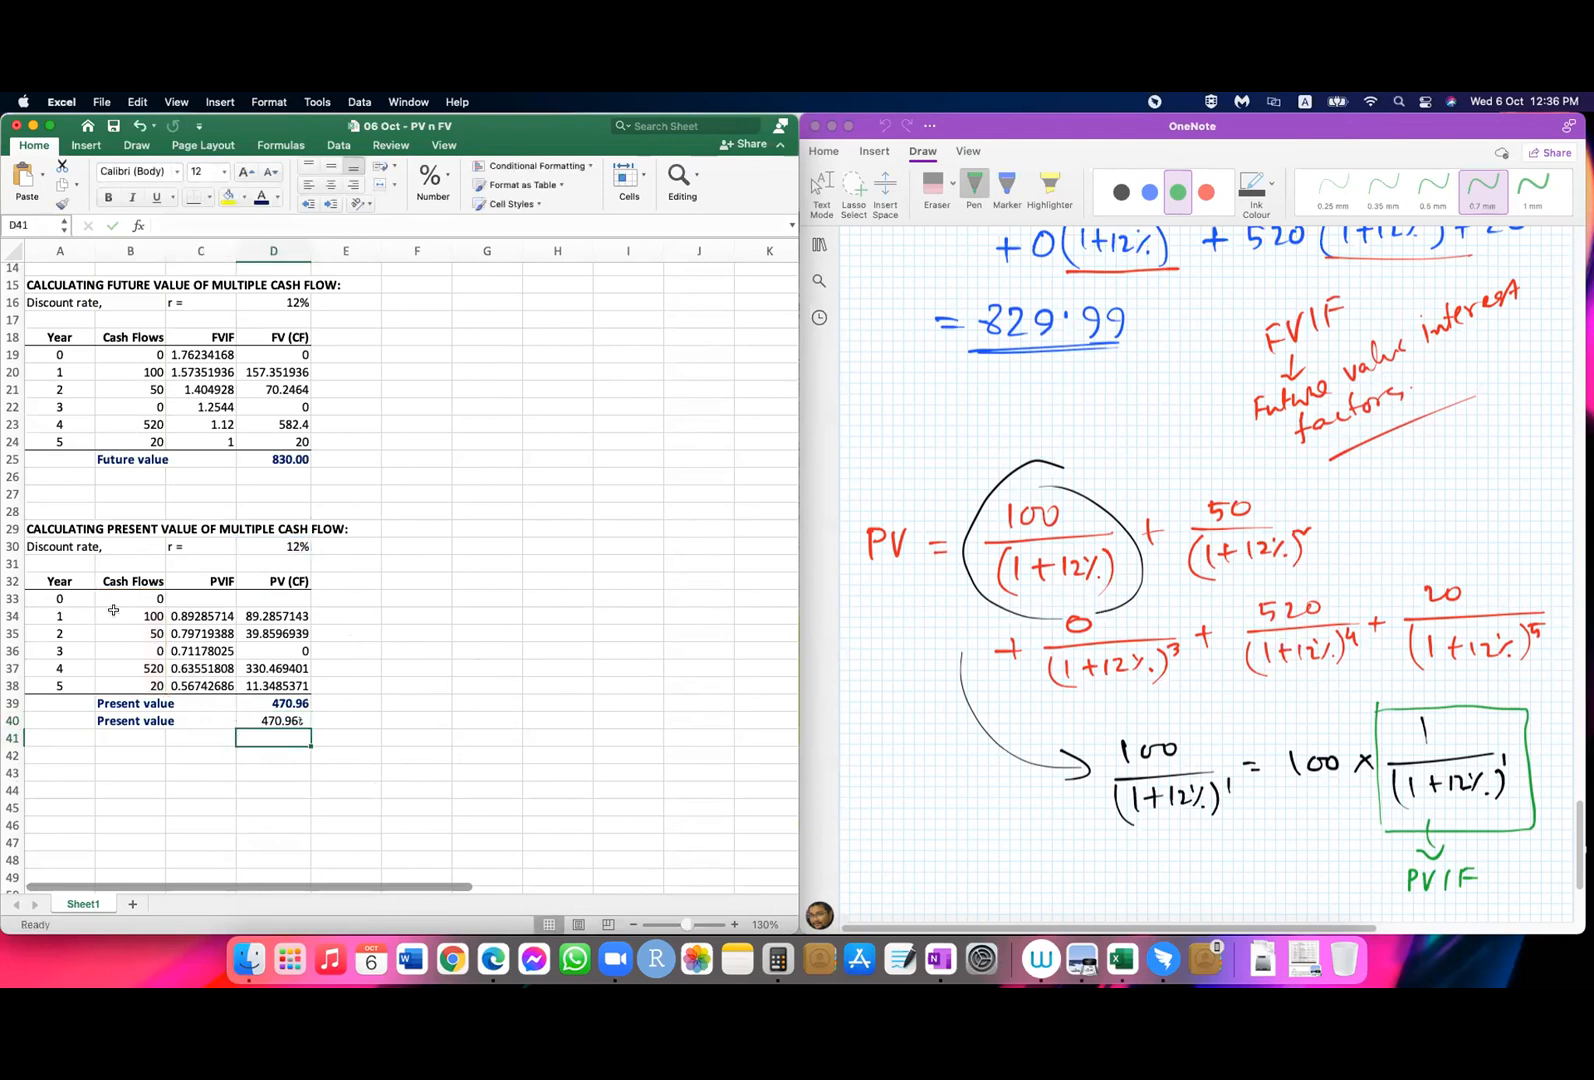
click(287, 720)
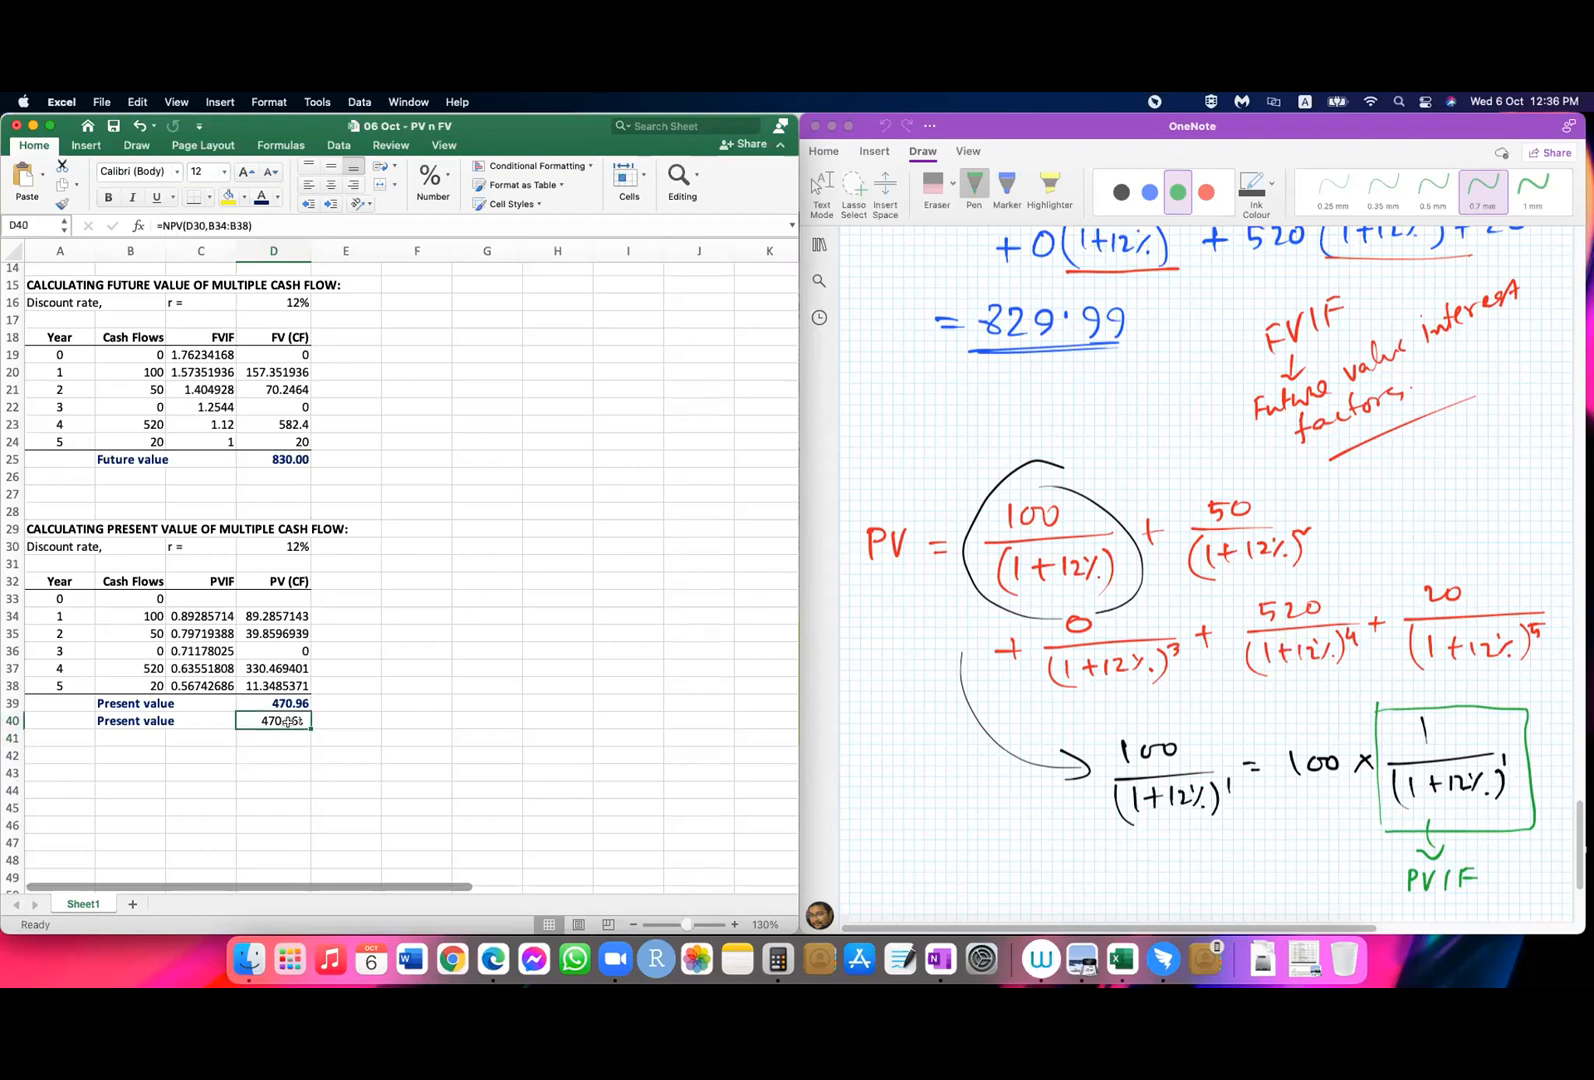
Step: Redo the present value in D40 from scratch as =NPV(D30,B34:B38), using the year 1 to year 5 cash flows
key(super+z)
text(=)
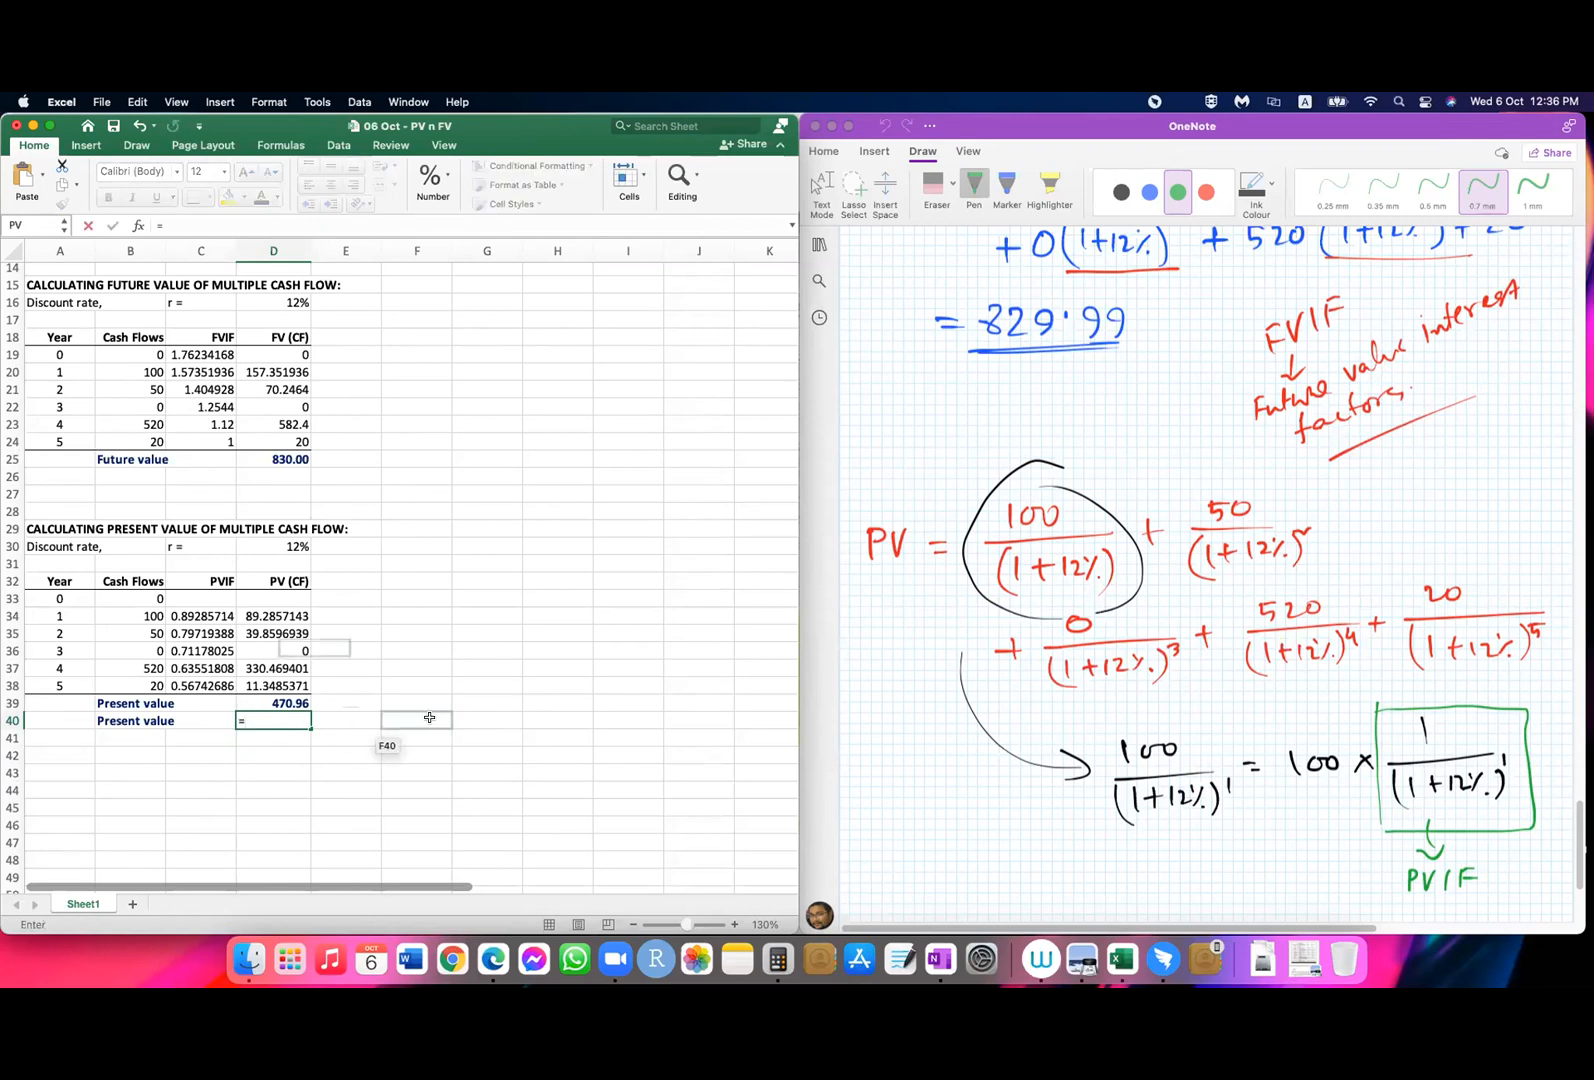
text(npv)
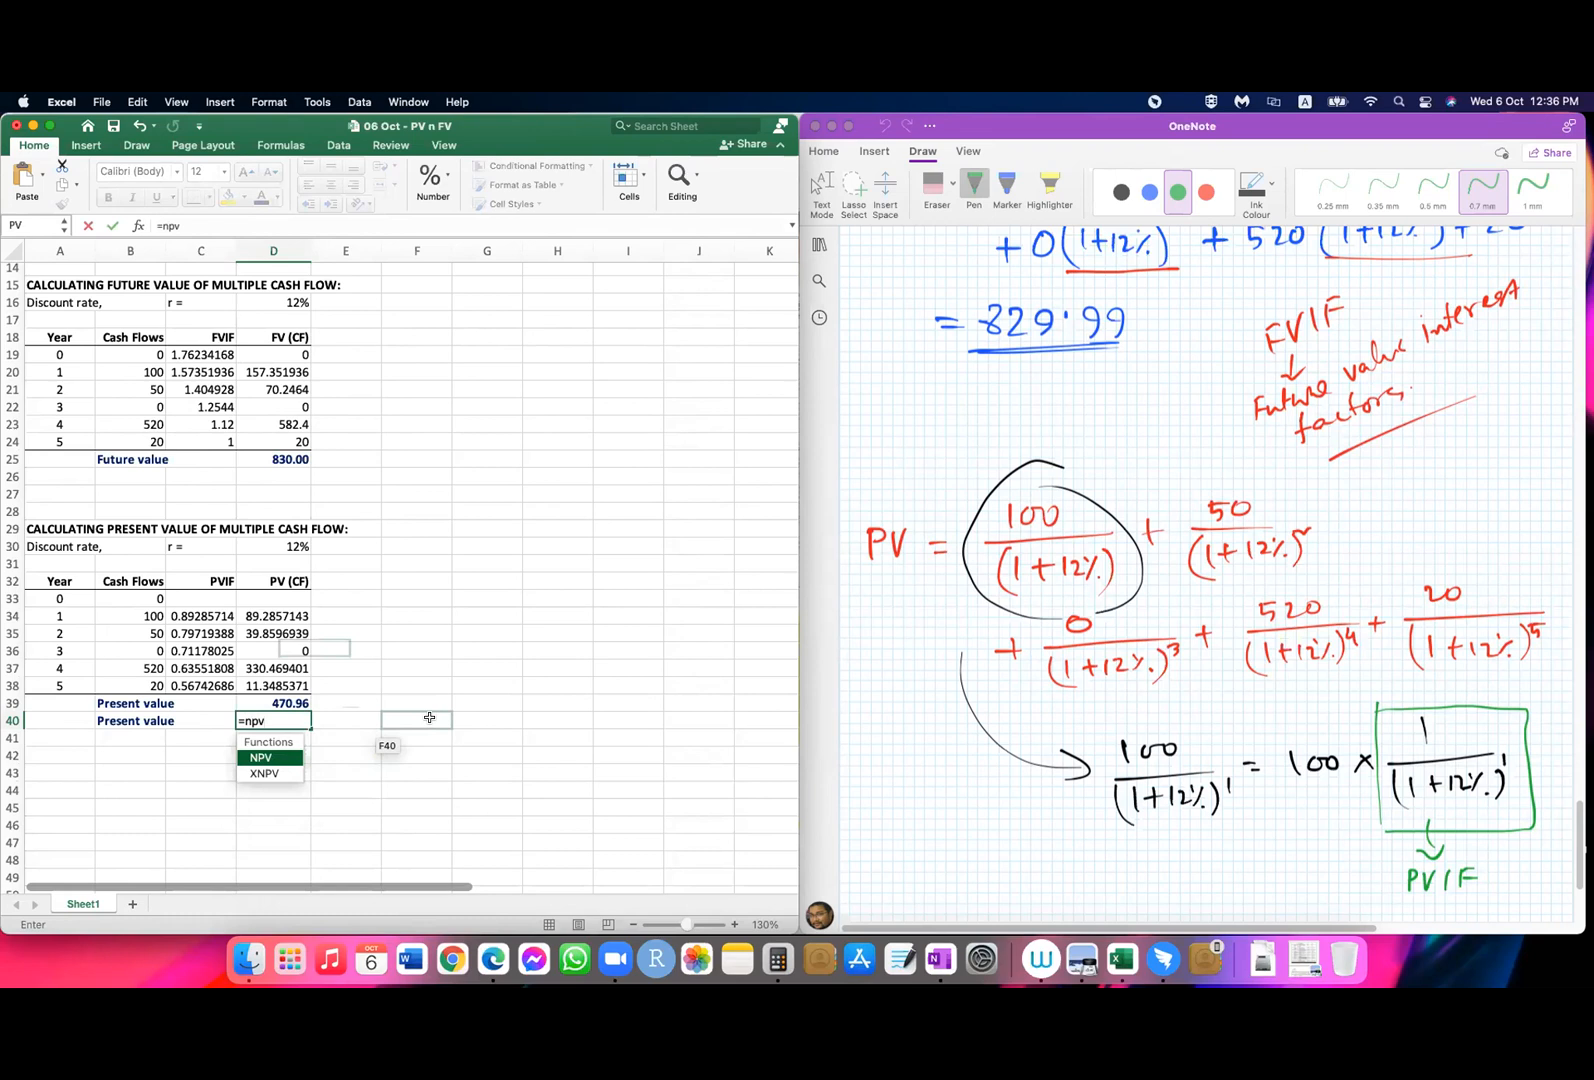
text(()
click(297, 546)
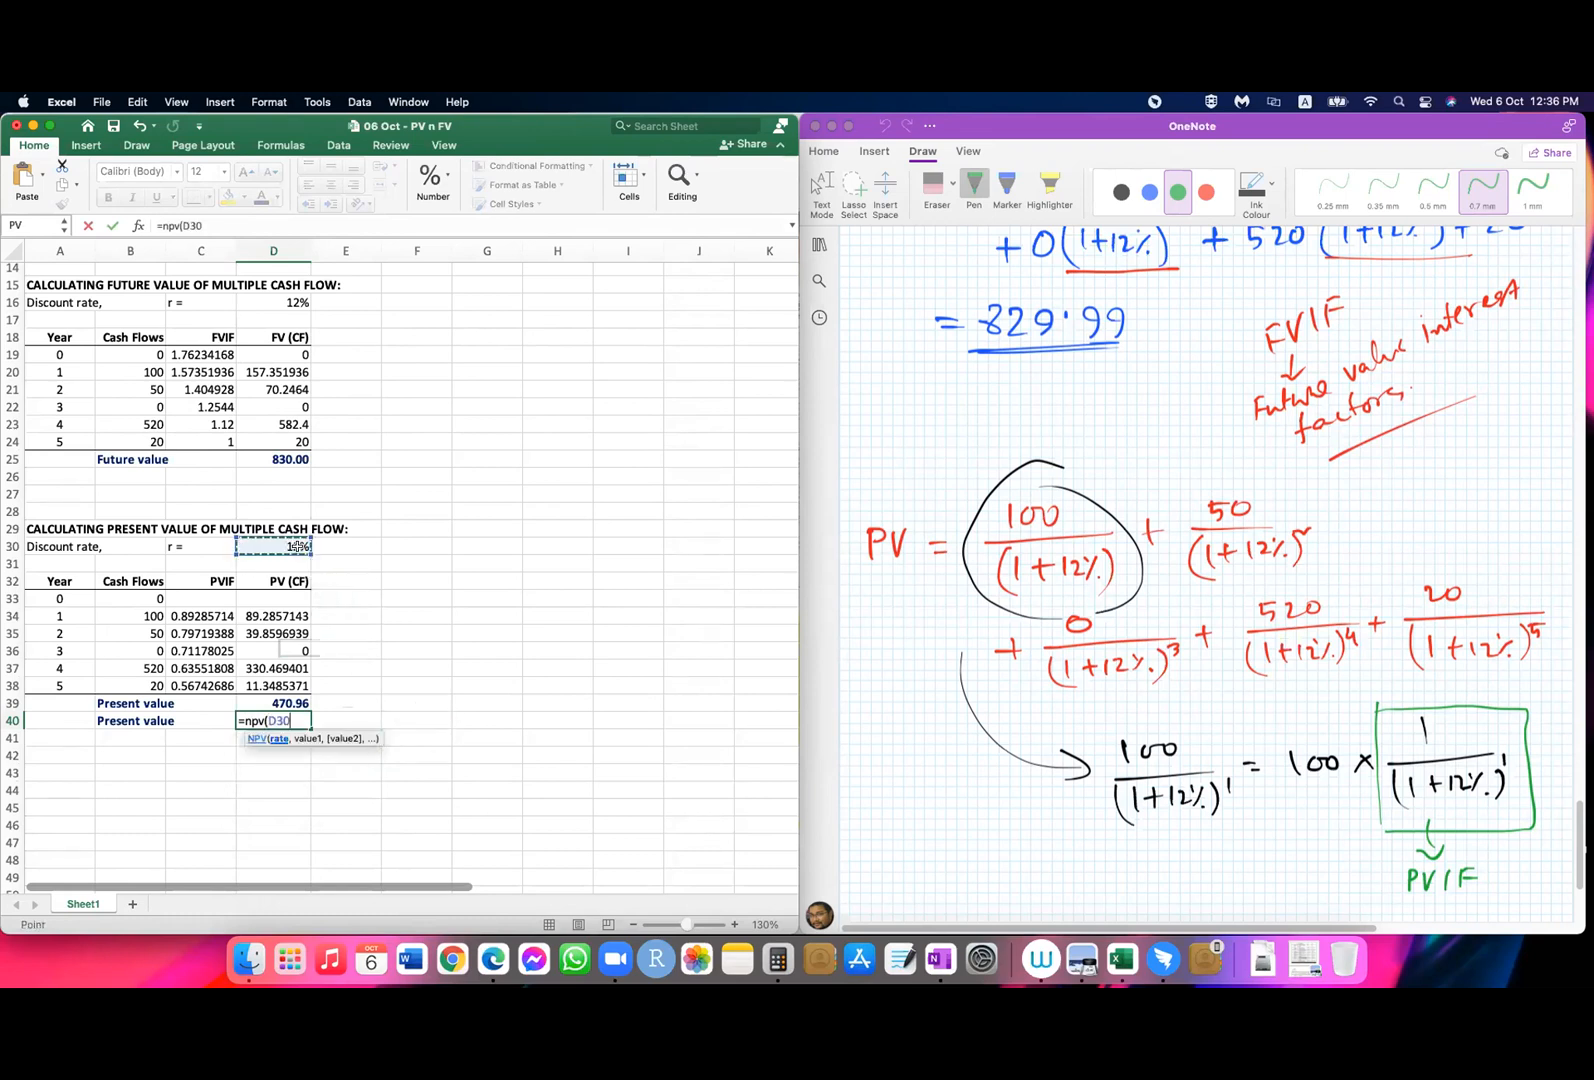
text(,)
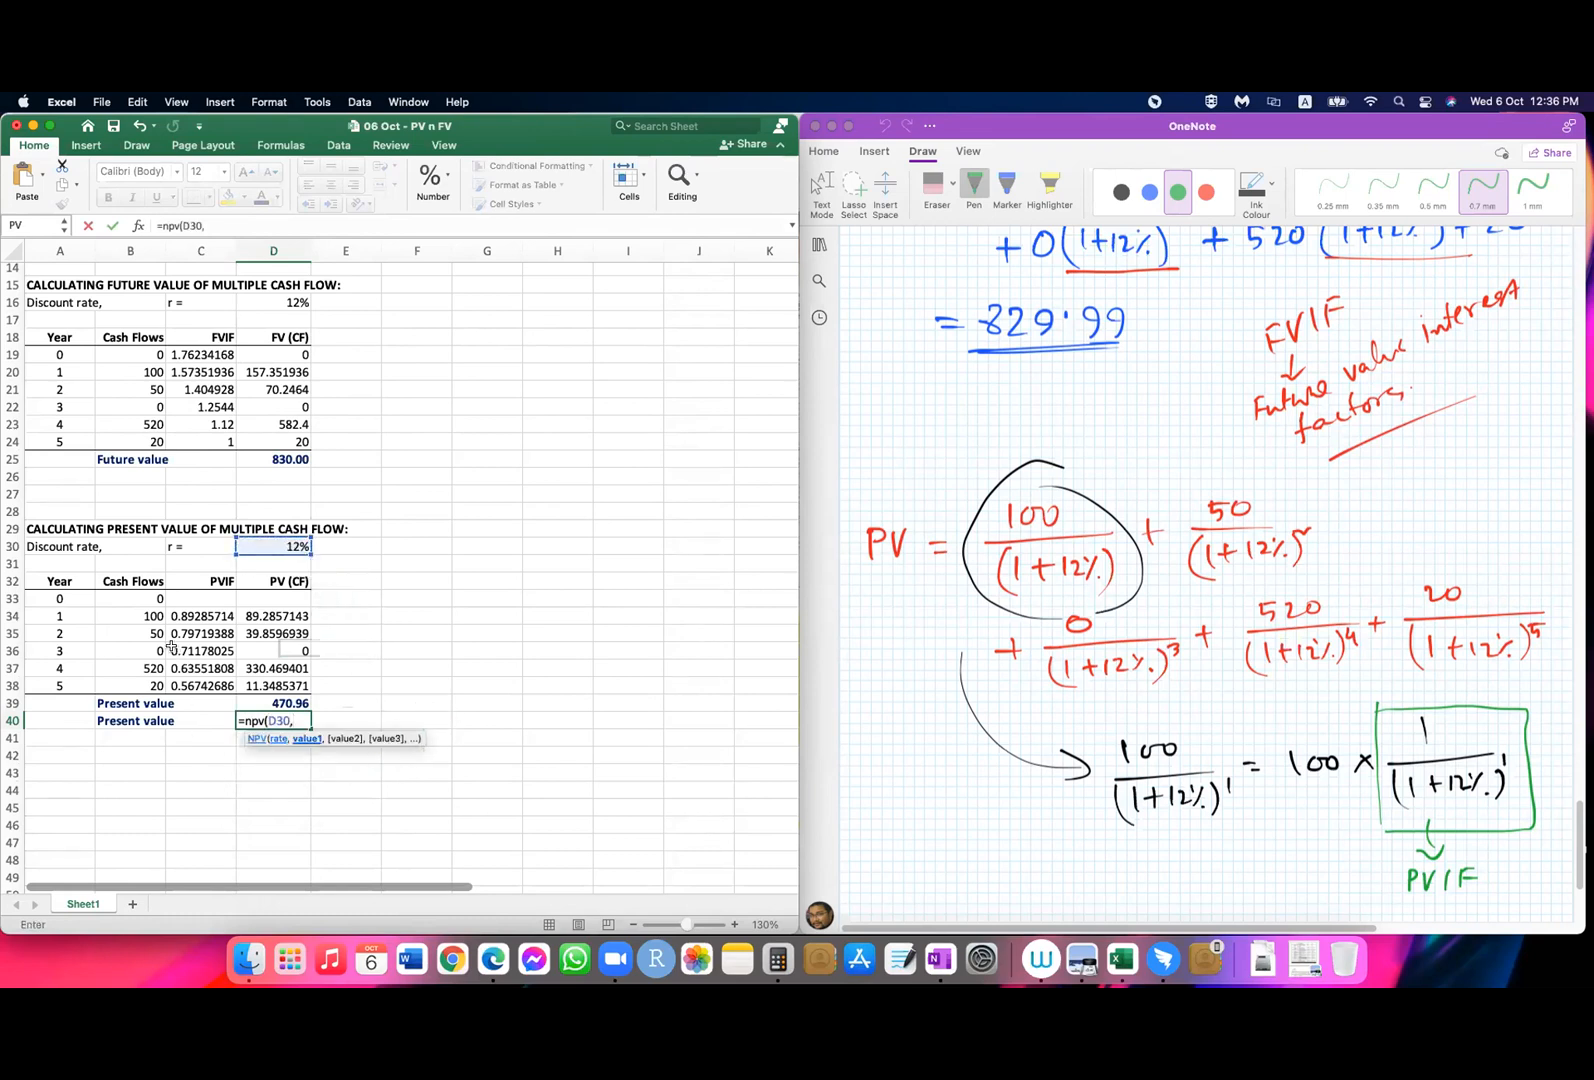
drag(147, 614, 141, 688)
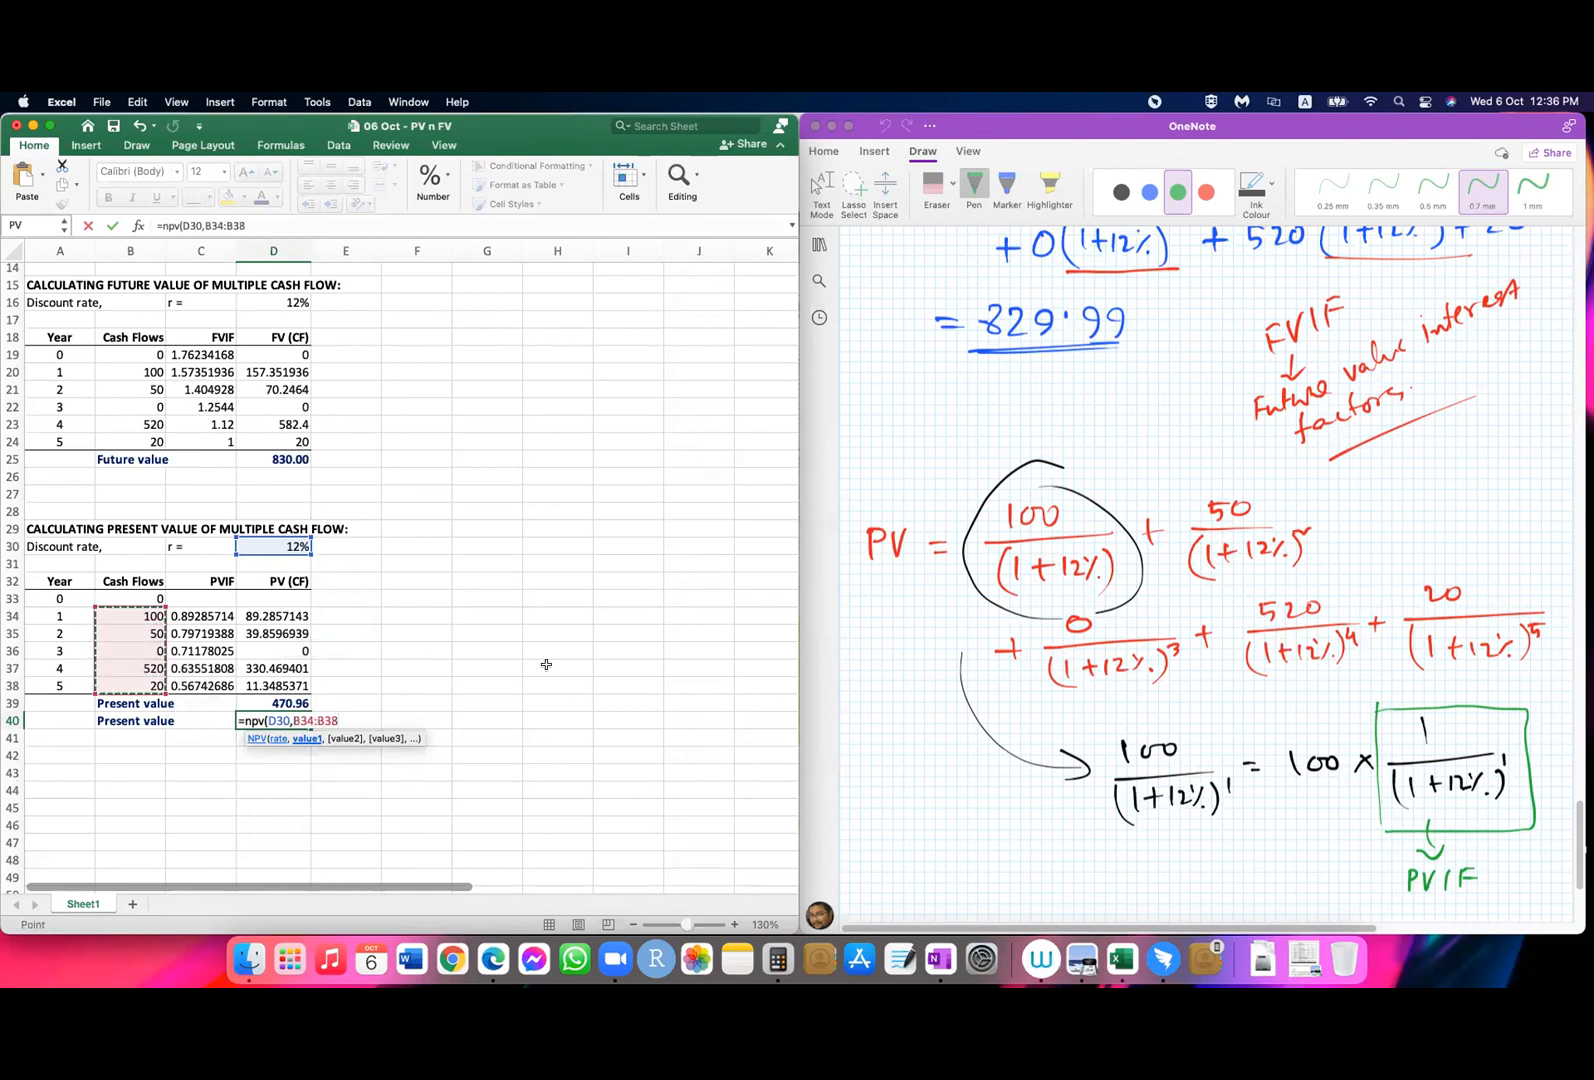
text())
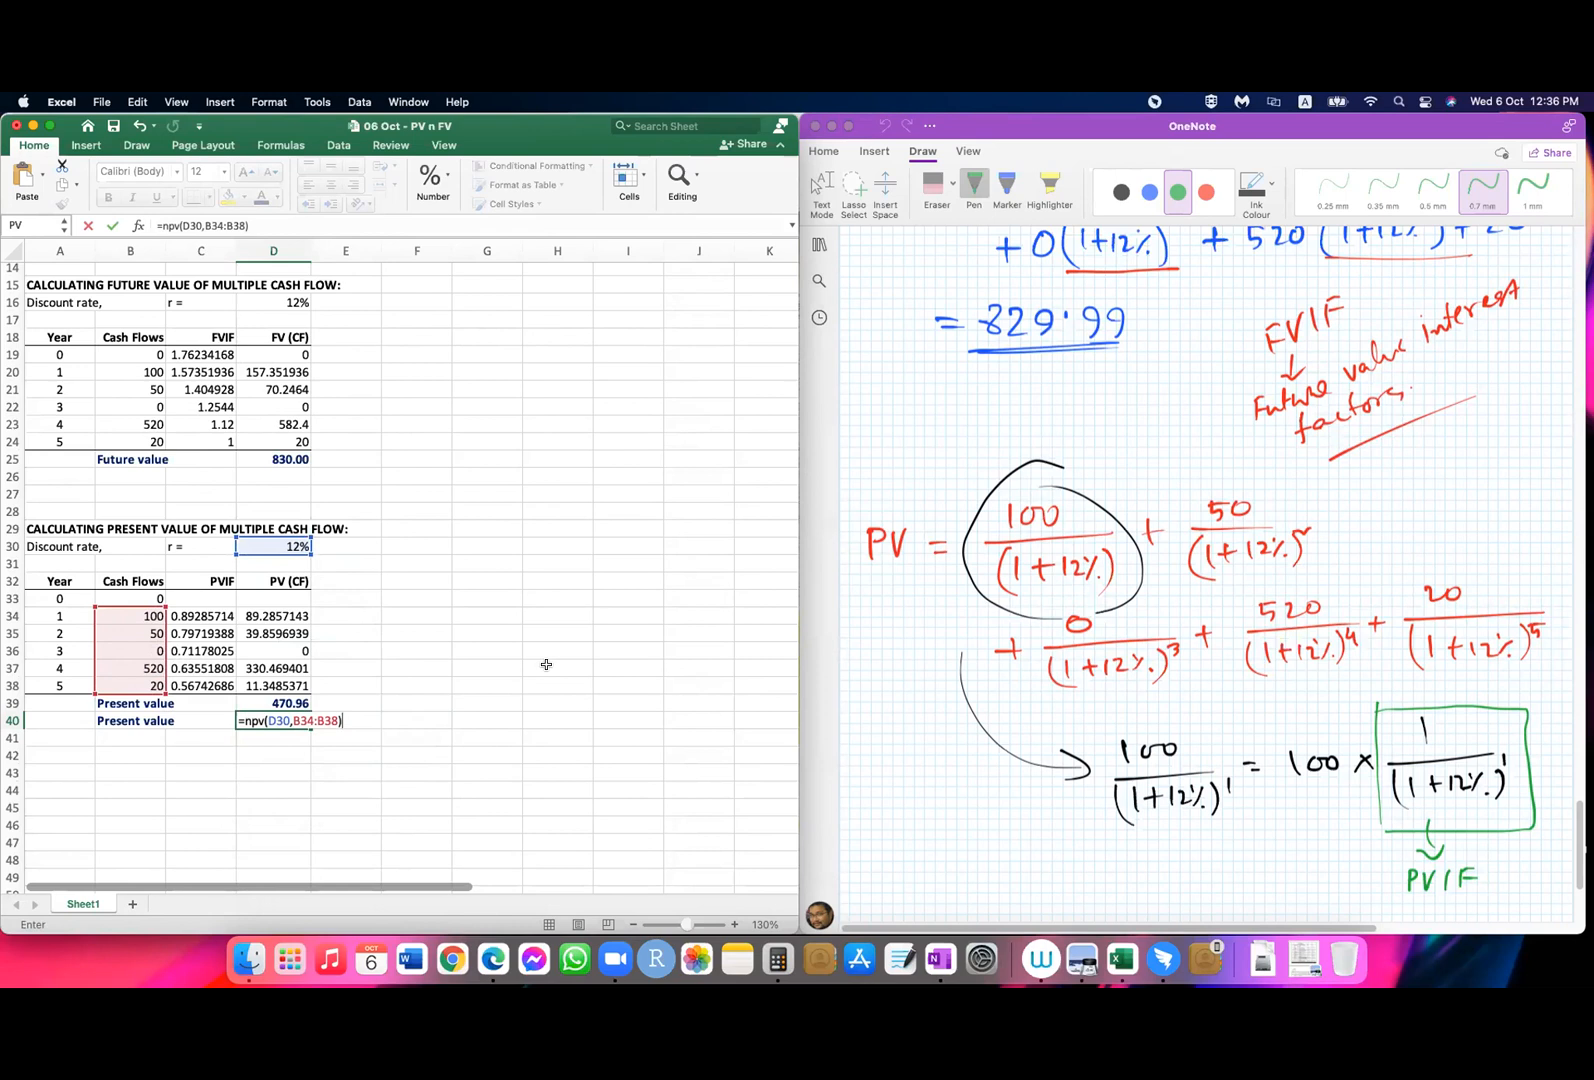
key(Return)
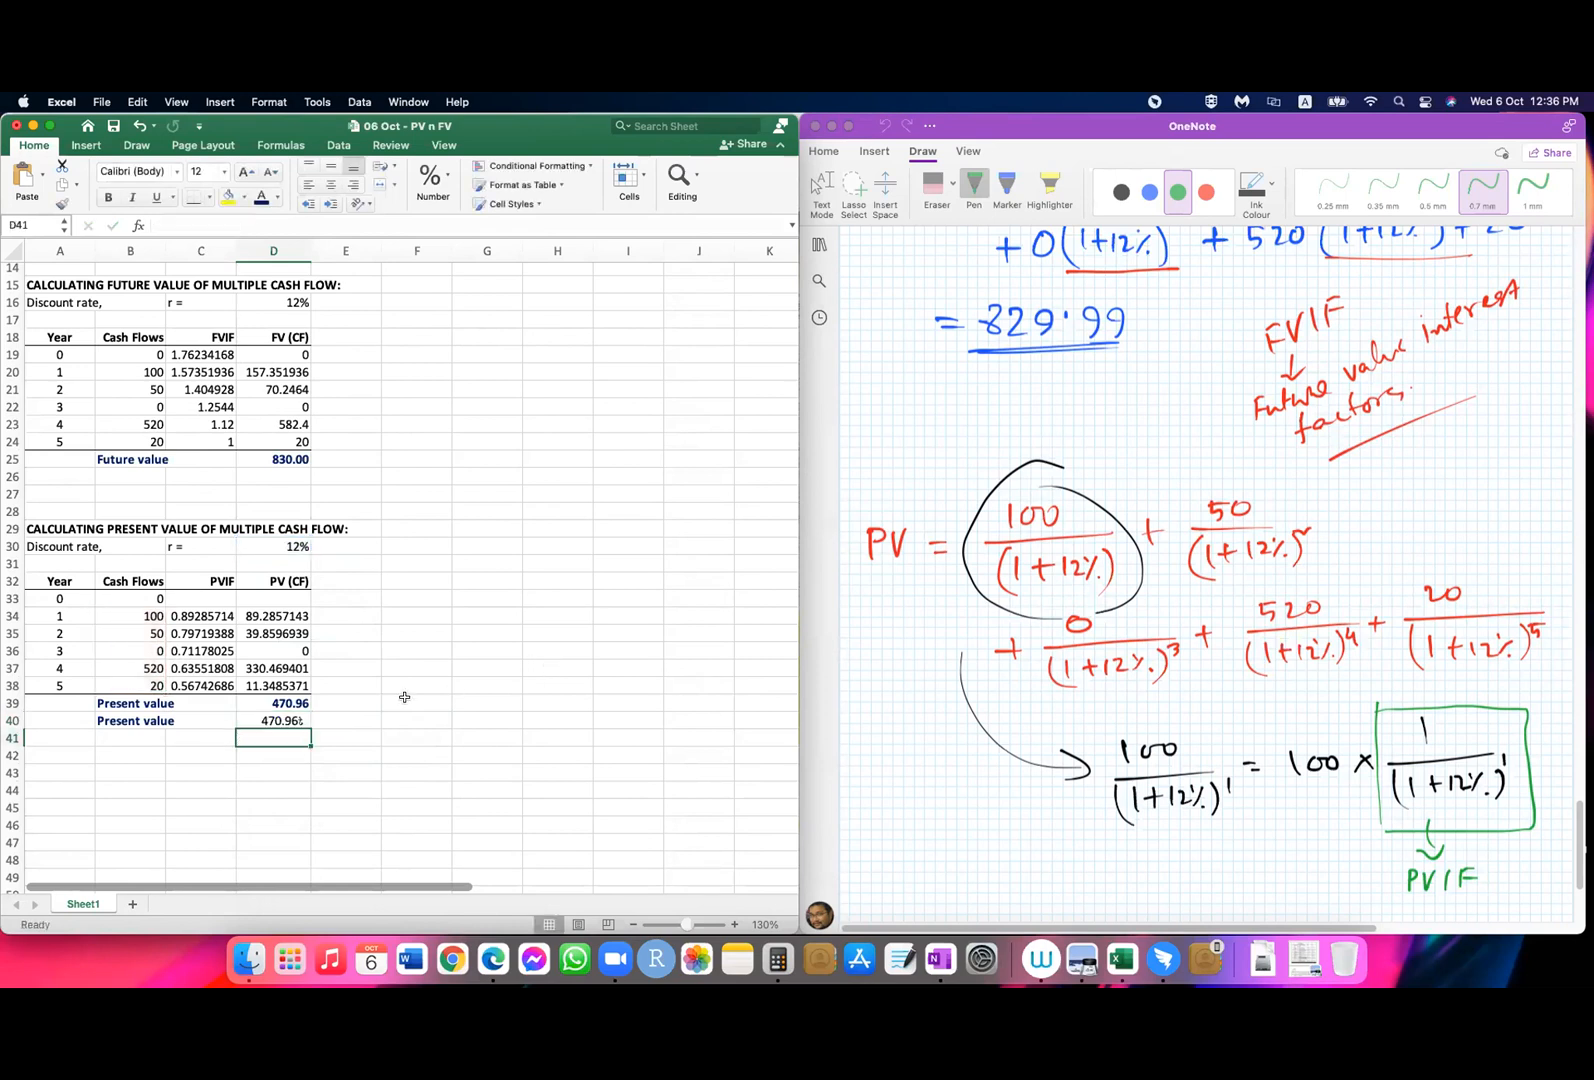
Step: Copy the formatting of the present value in D39 onto the NPV result in D40
click(293, 701)
click(64, 206)
click(285, 721)
click(420, 755)
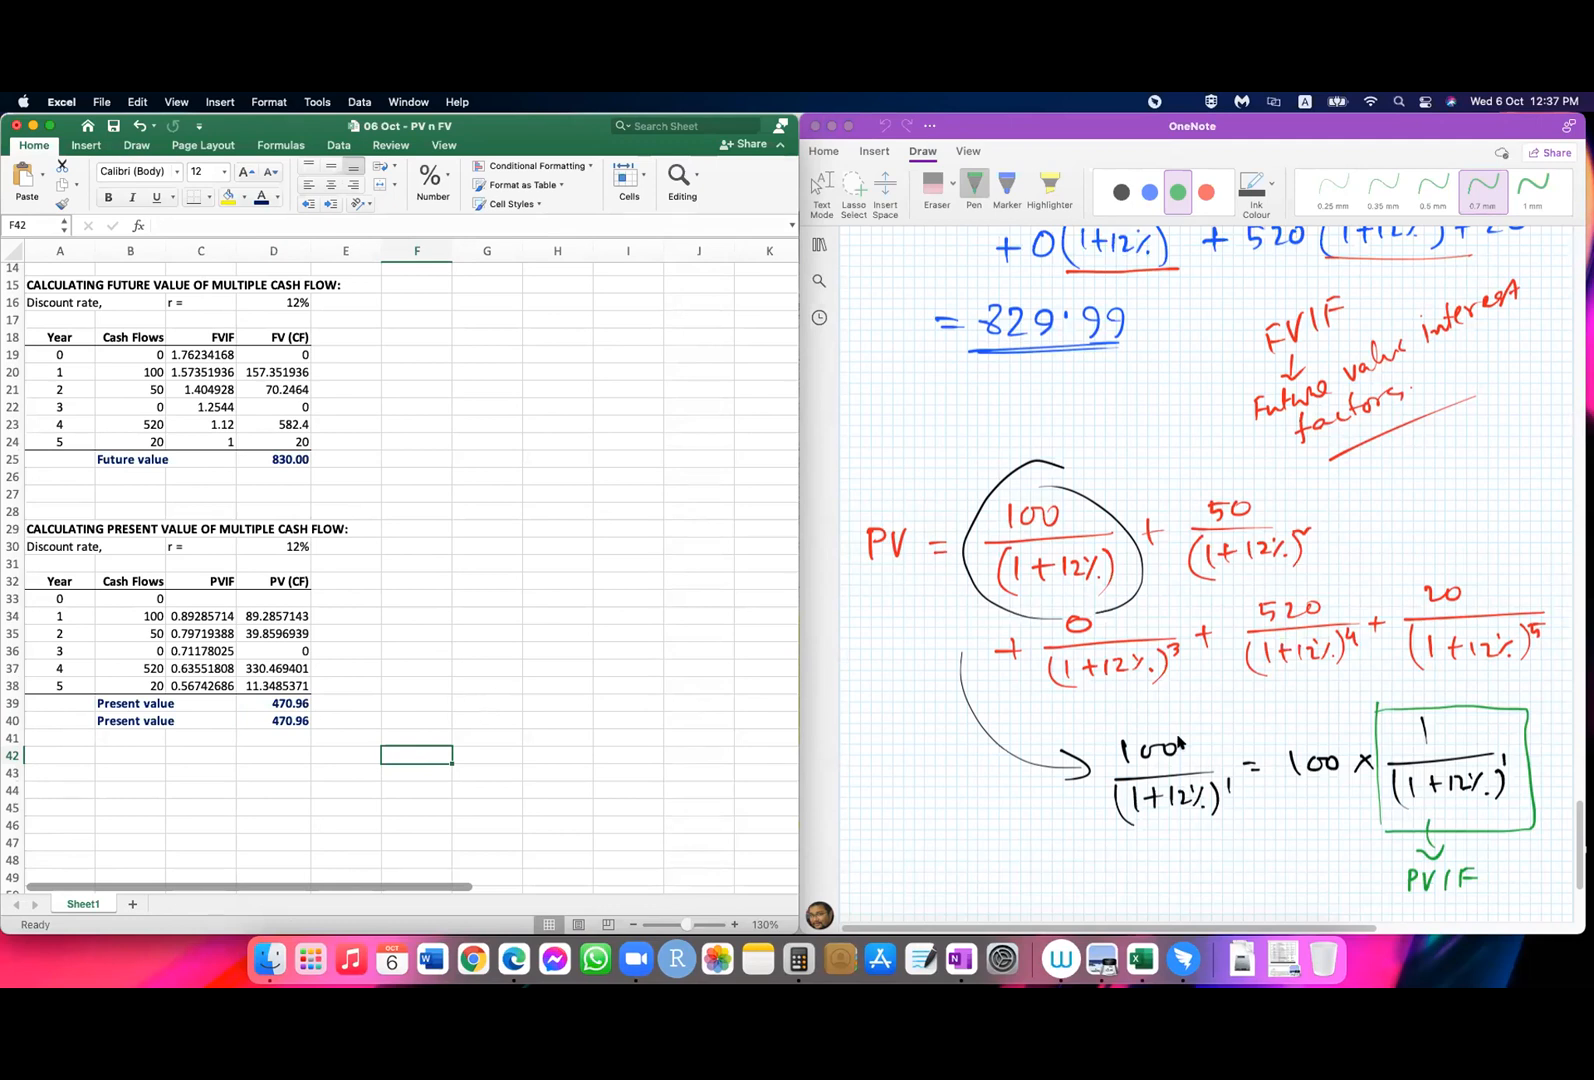
scroll(1179, 743, down, 5)
scroll(1179, 743, up, 8)
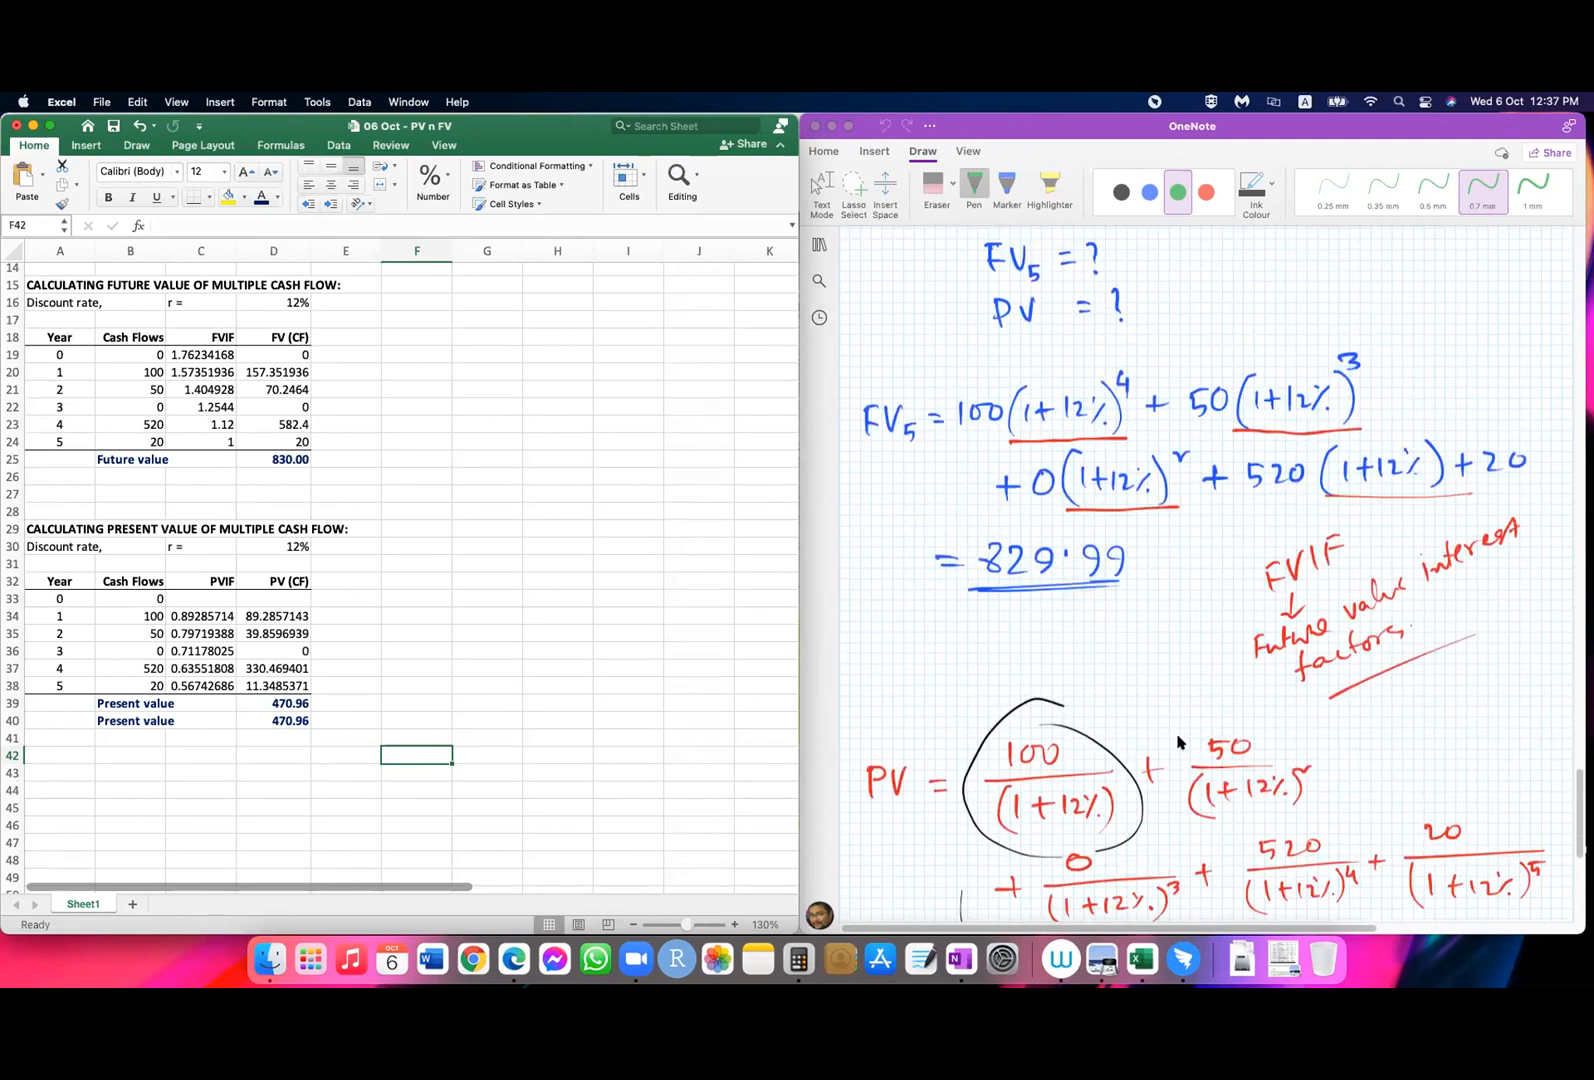
scroll(1179, 743, down, 3)
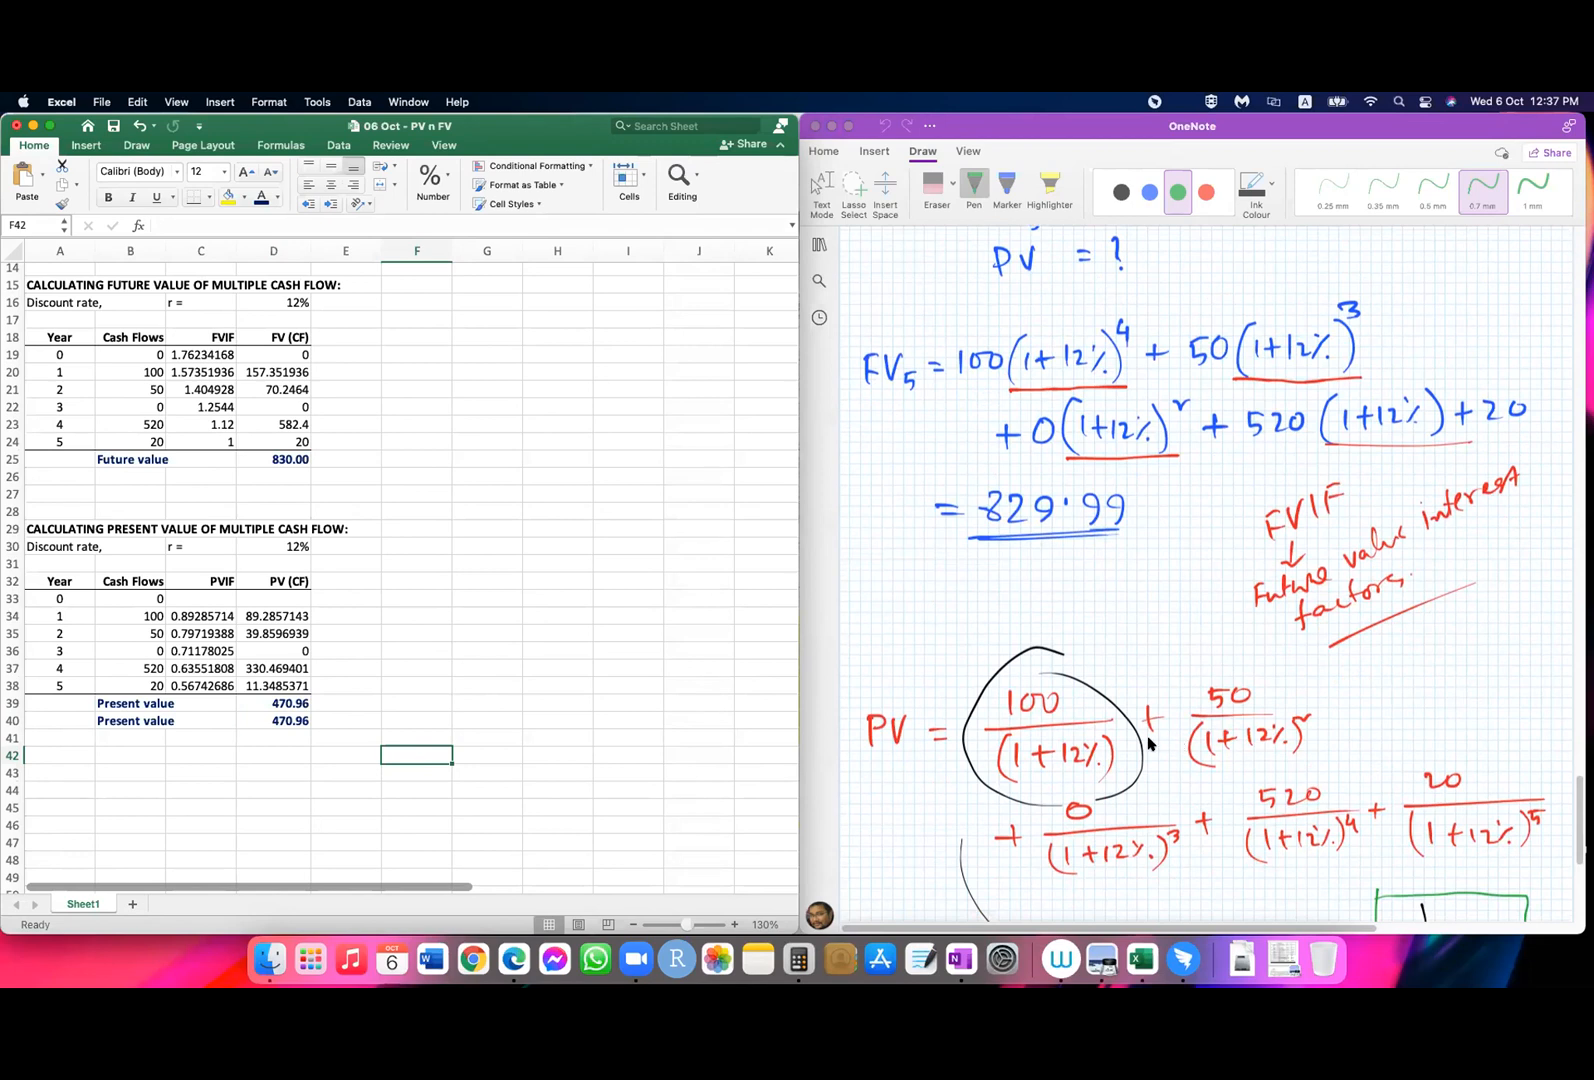
Step: Clear D40 and re-enter =NPV(D30,B34:B38), using the 12% discount rate and the year 1 to year 5 cash flows
click(298, 720)
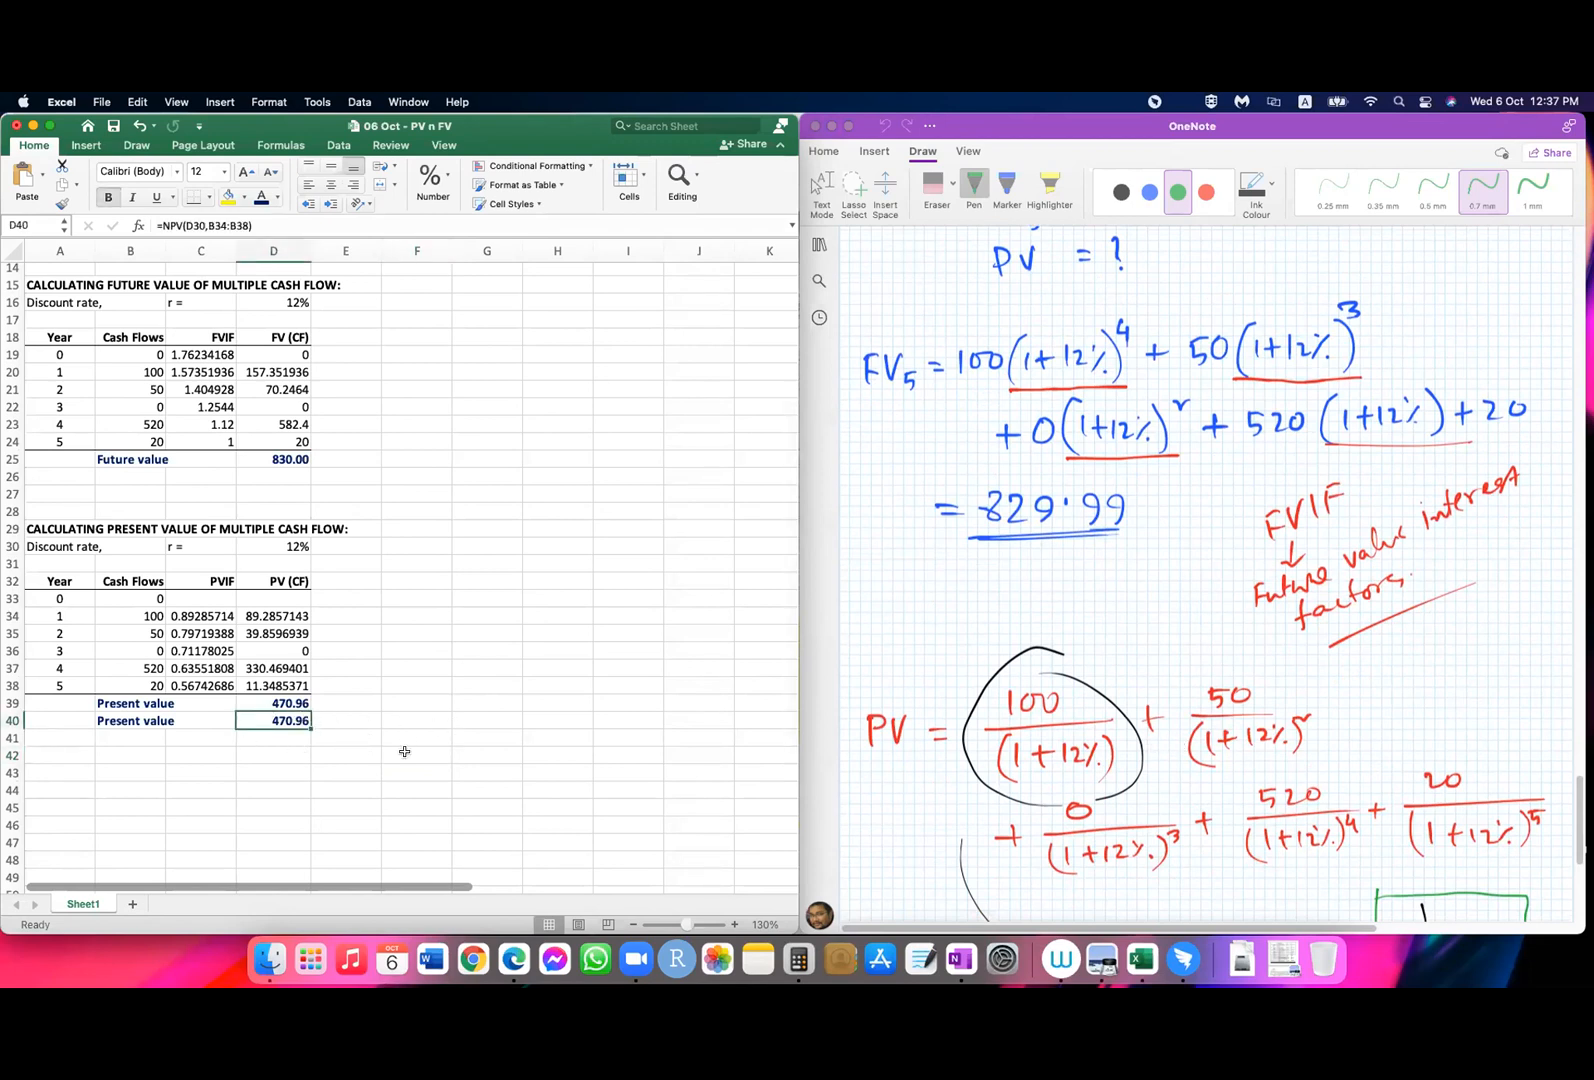
key(Delete)
text(=)
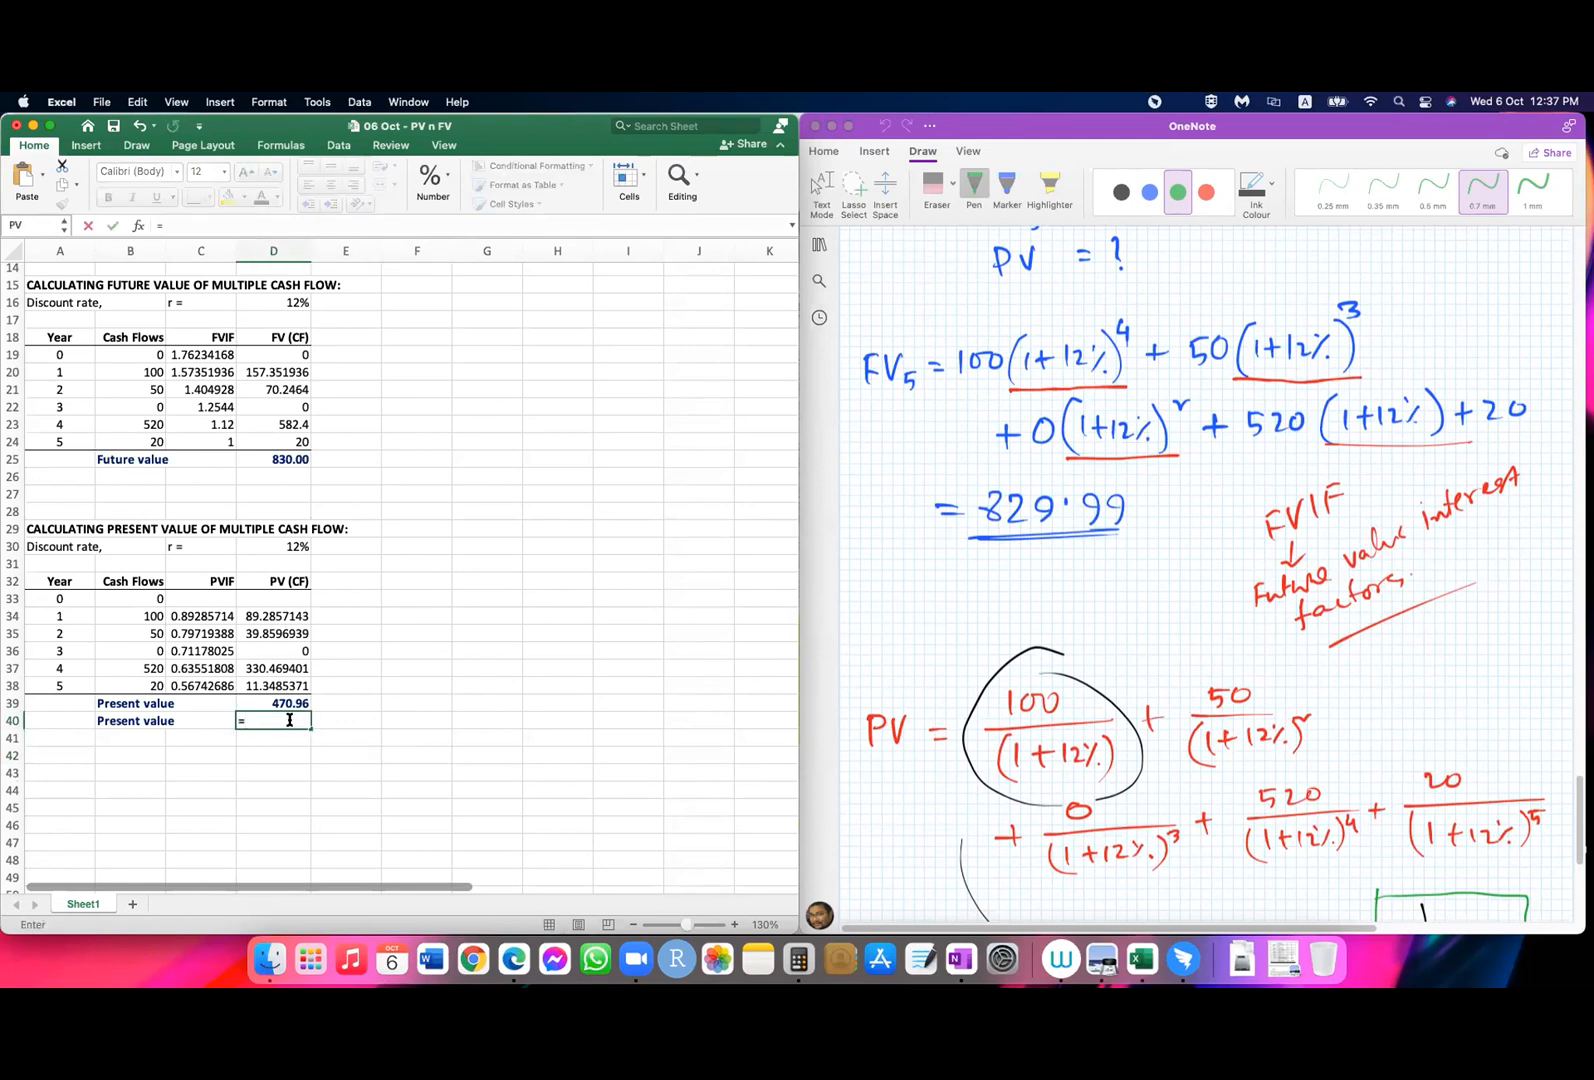
text(n)
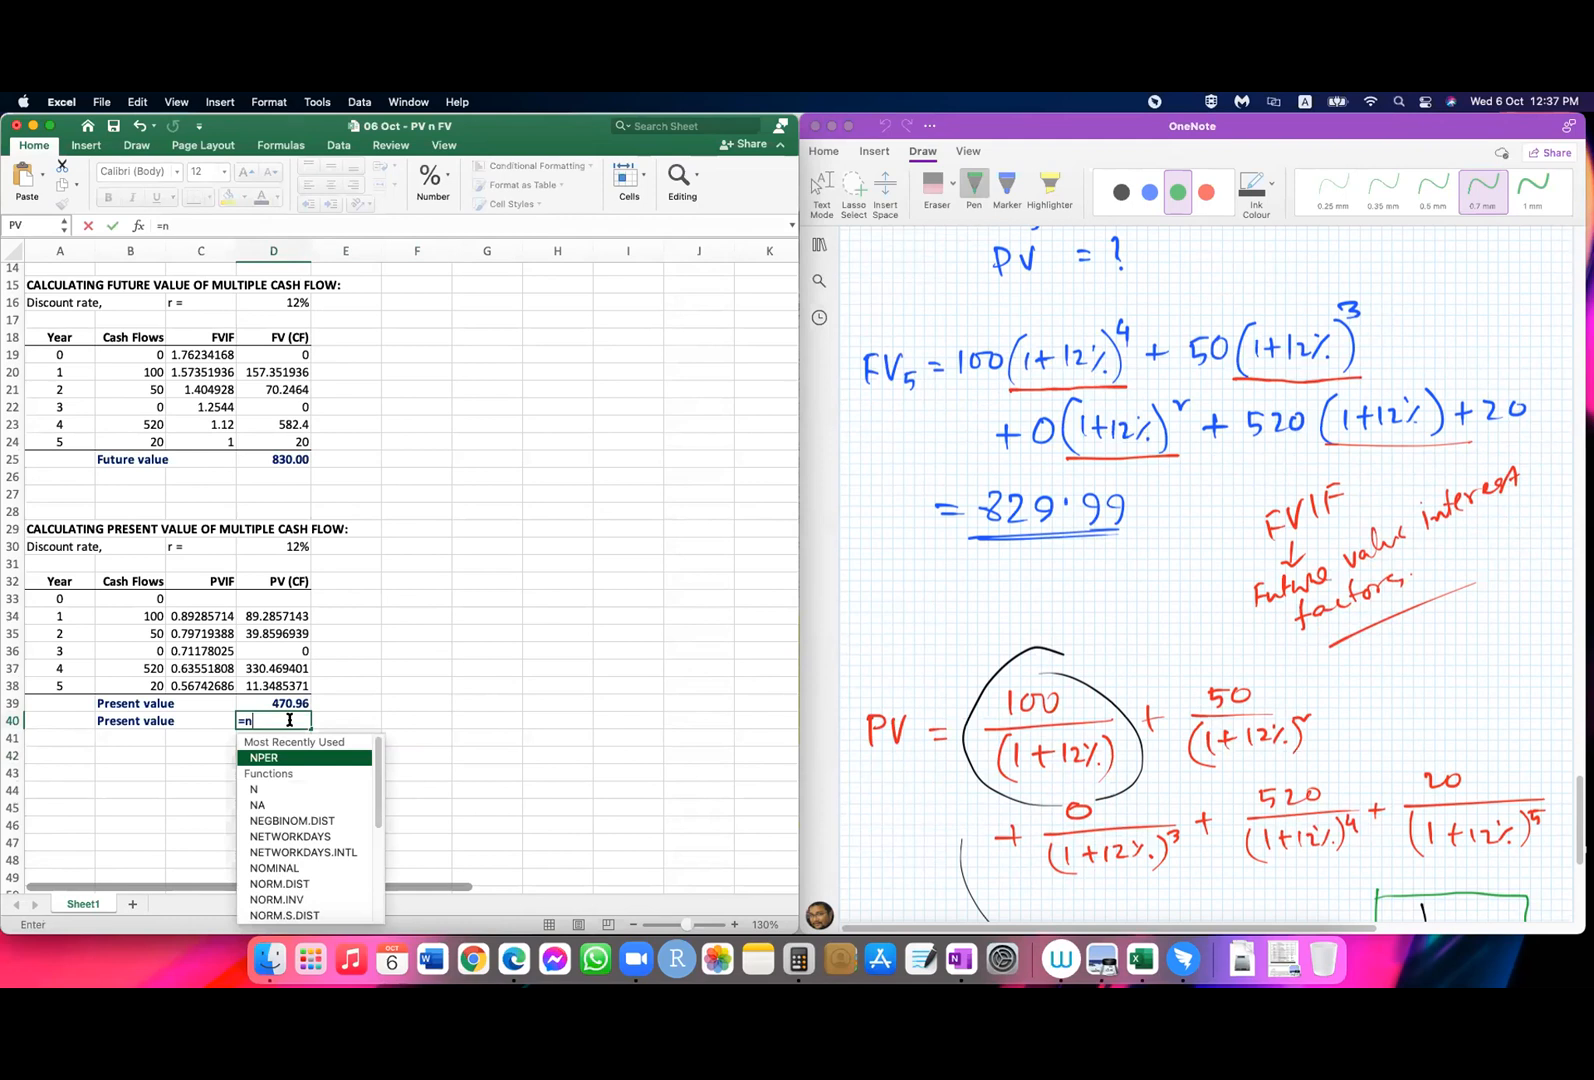
text(pv)
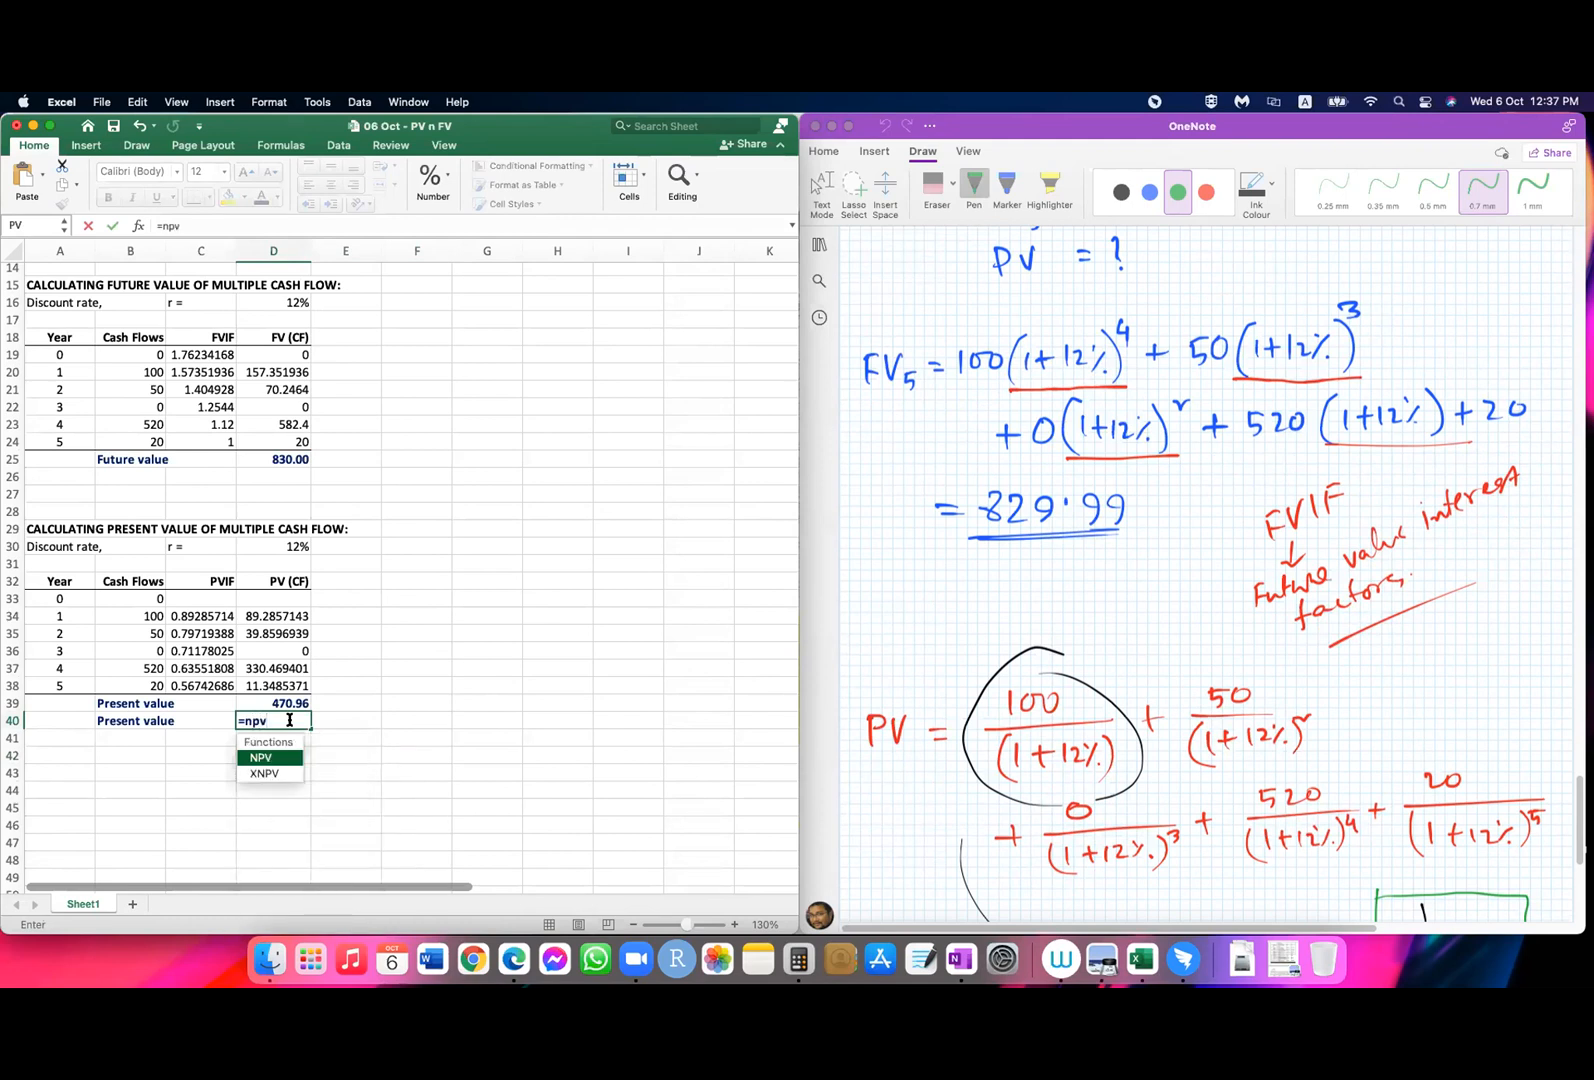
text(()
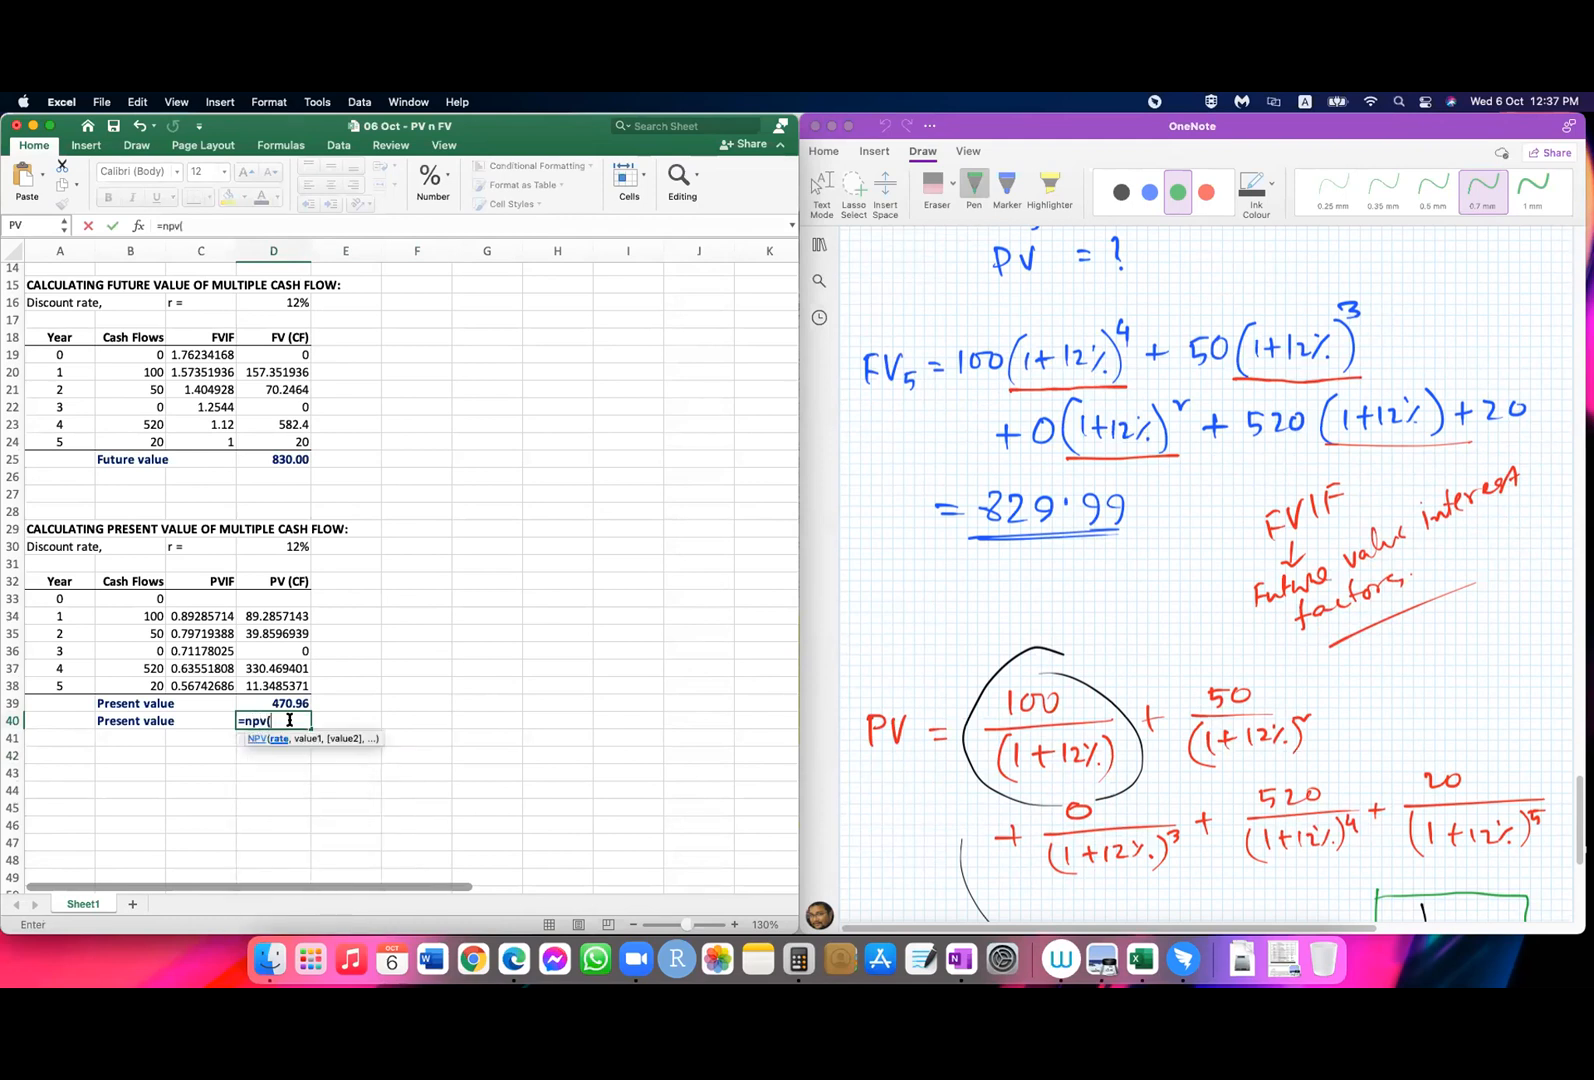
click(278, 546)
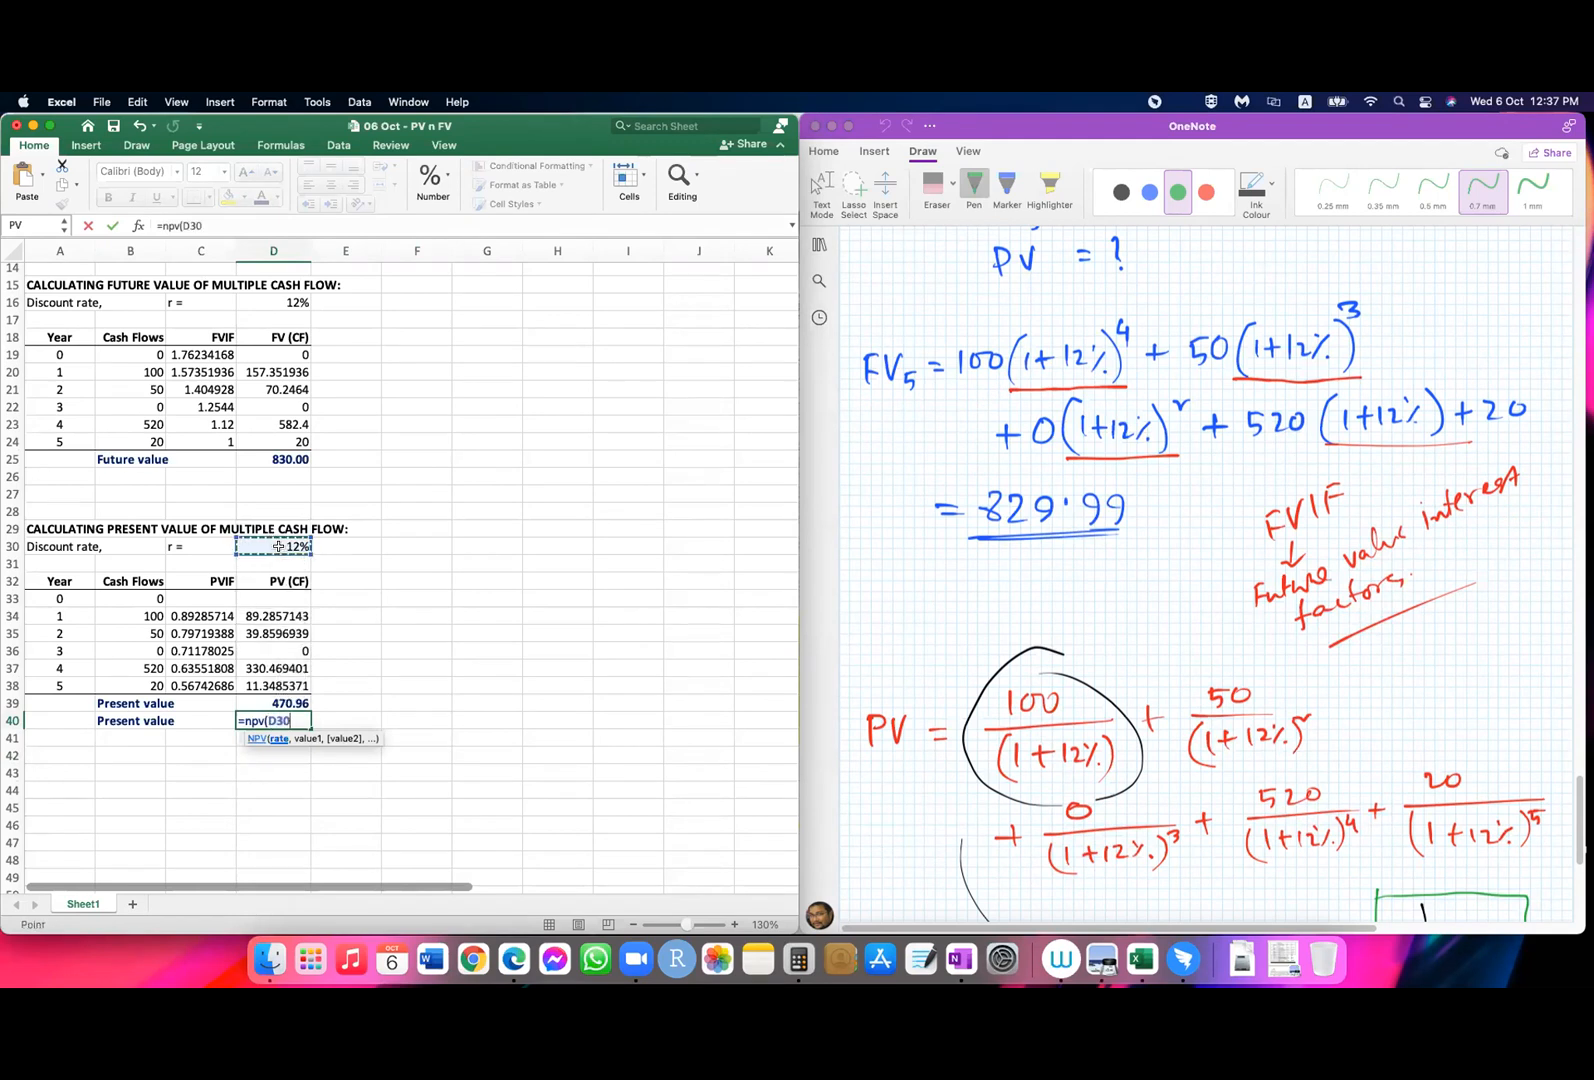
text(,)
drag(132, 614, 132, 677)
text())
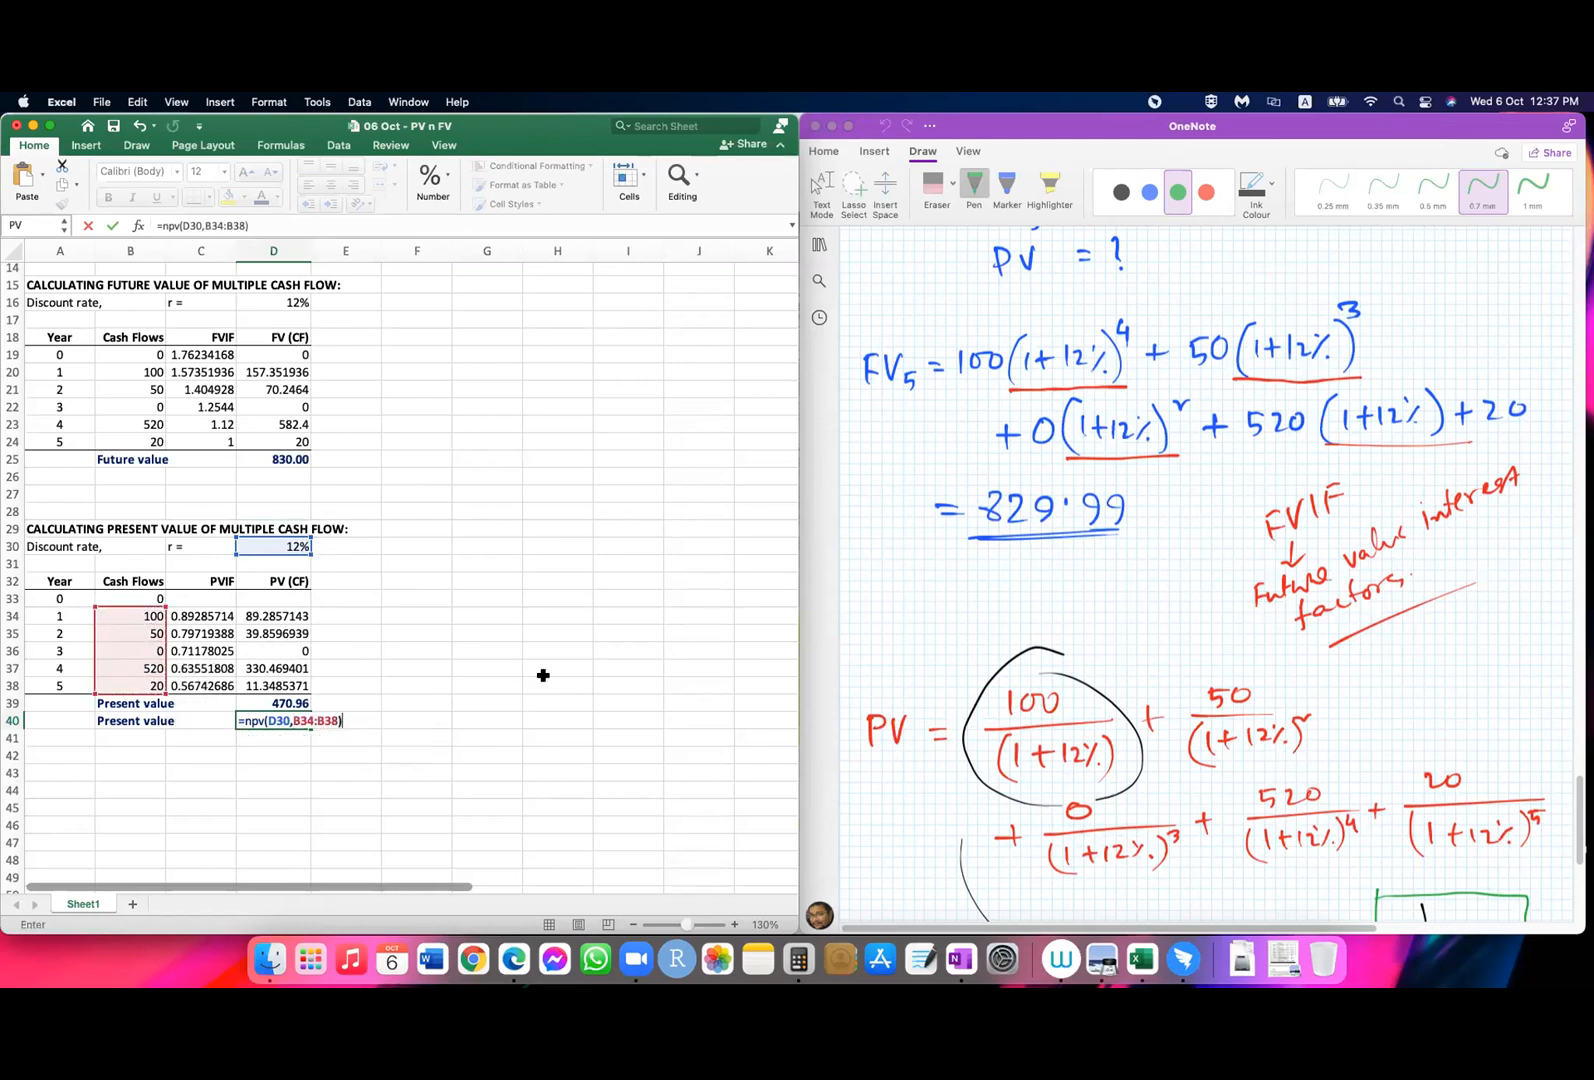
key(Return)
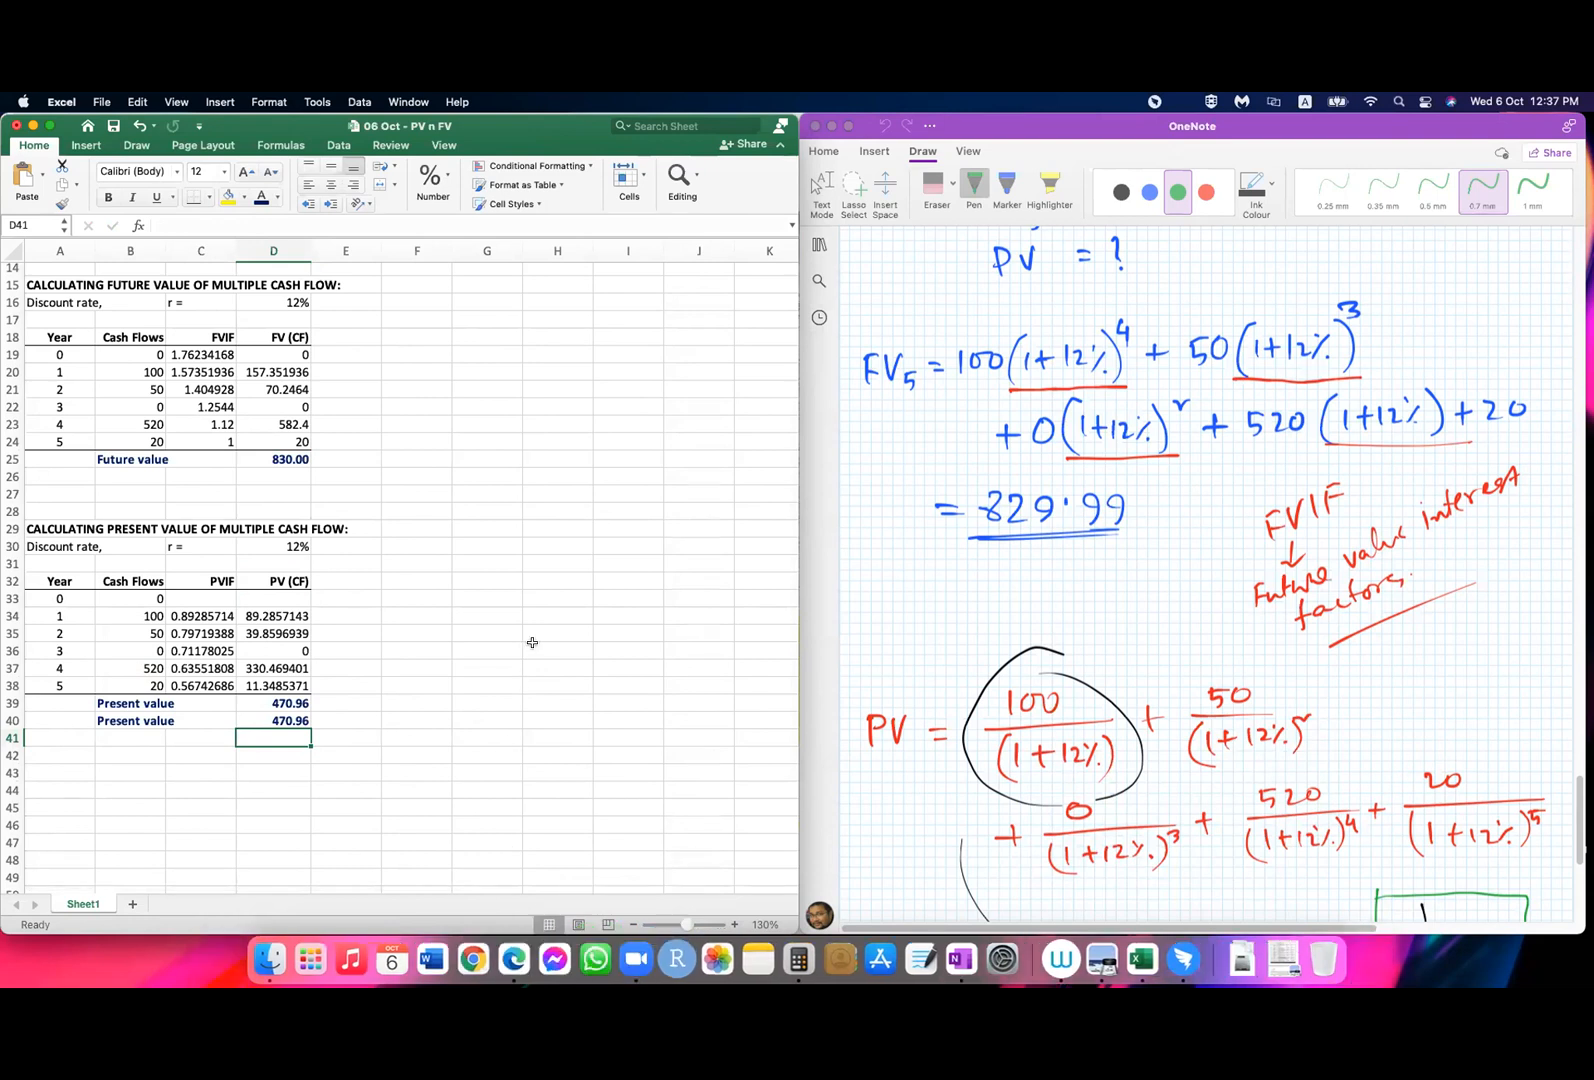
scroll(532, 642, up, 1)
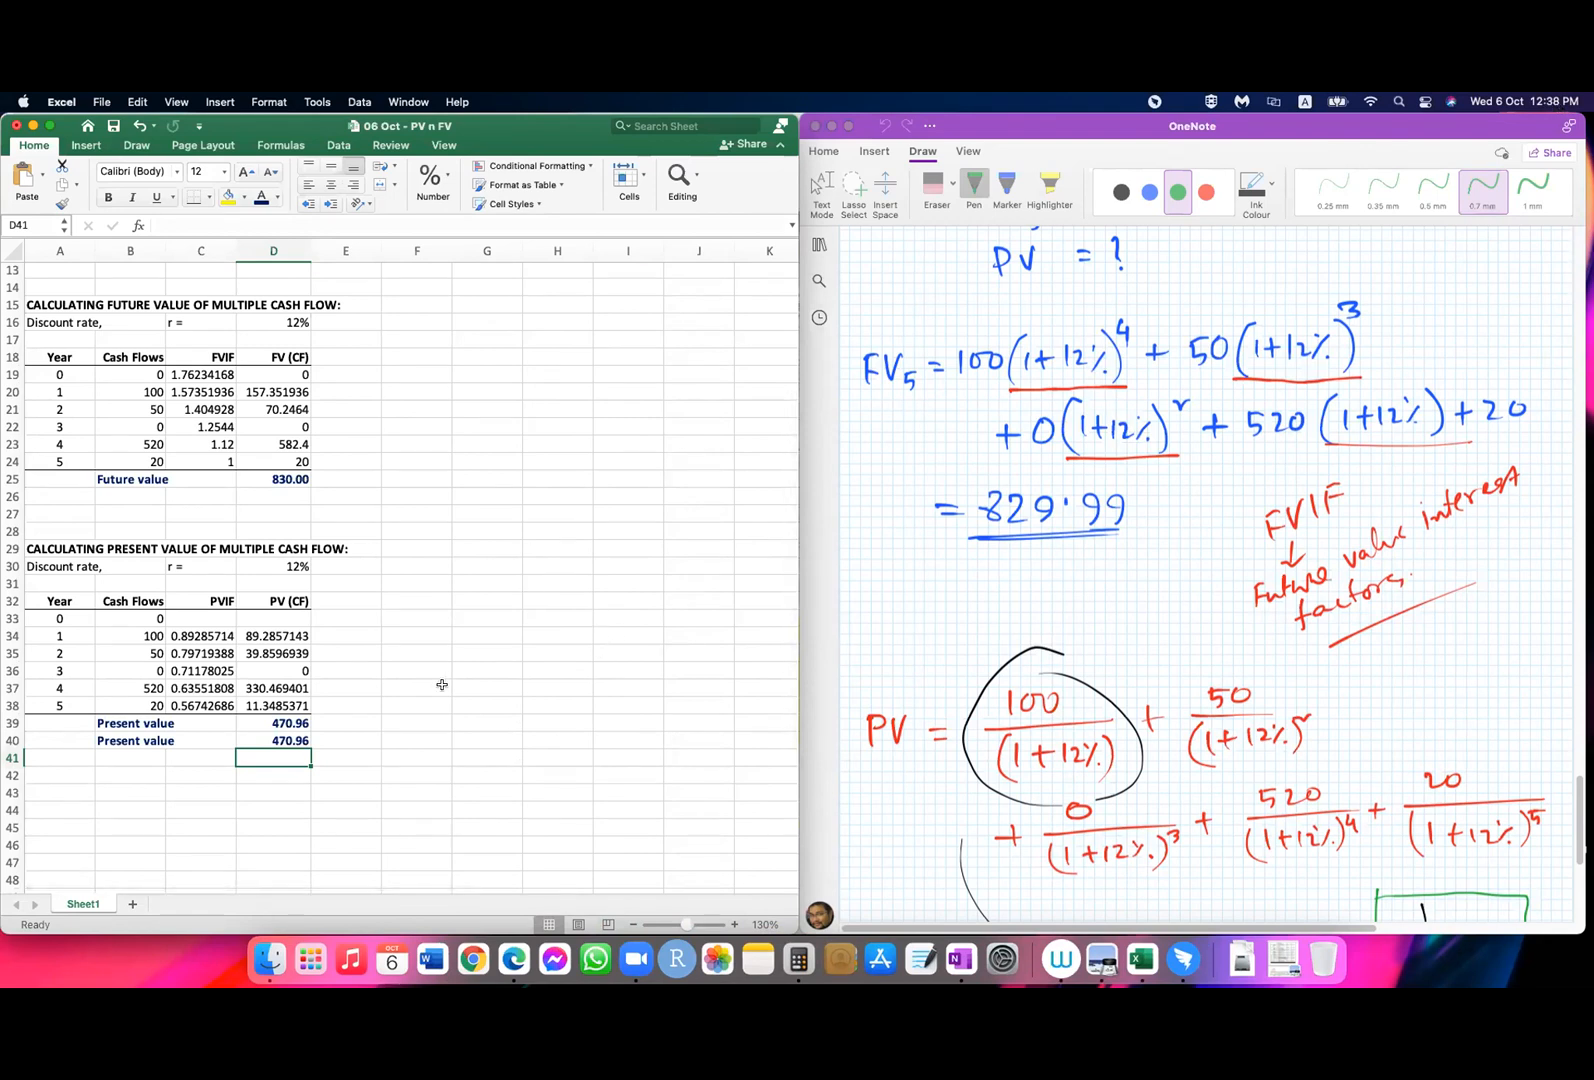
click(627, 635)
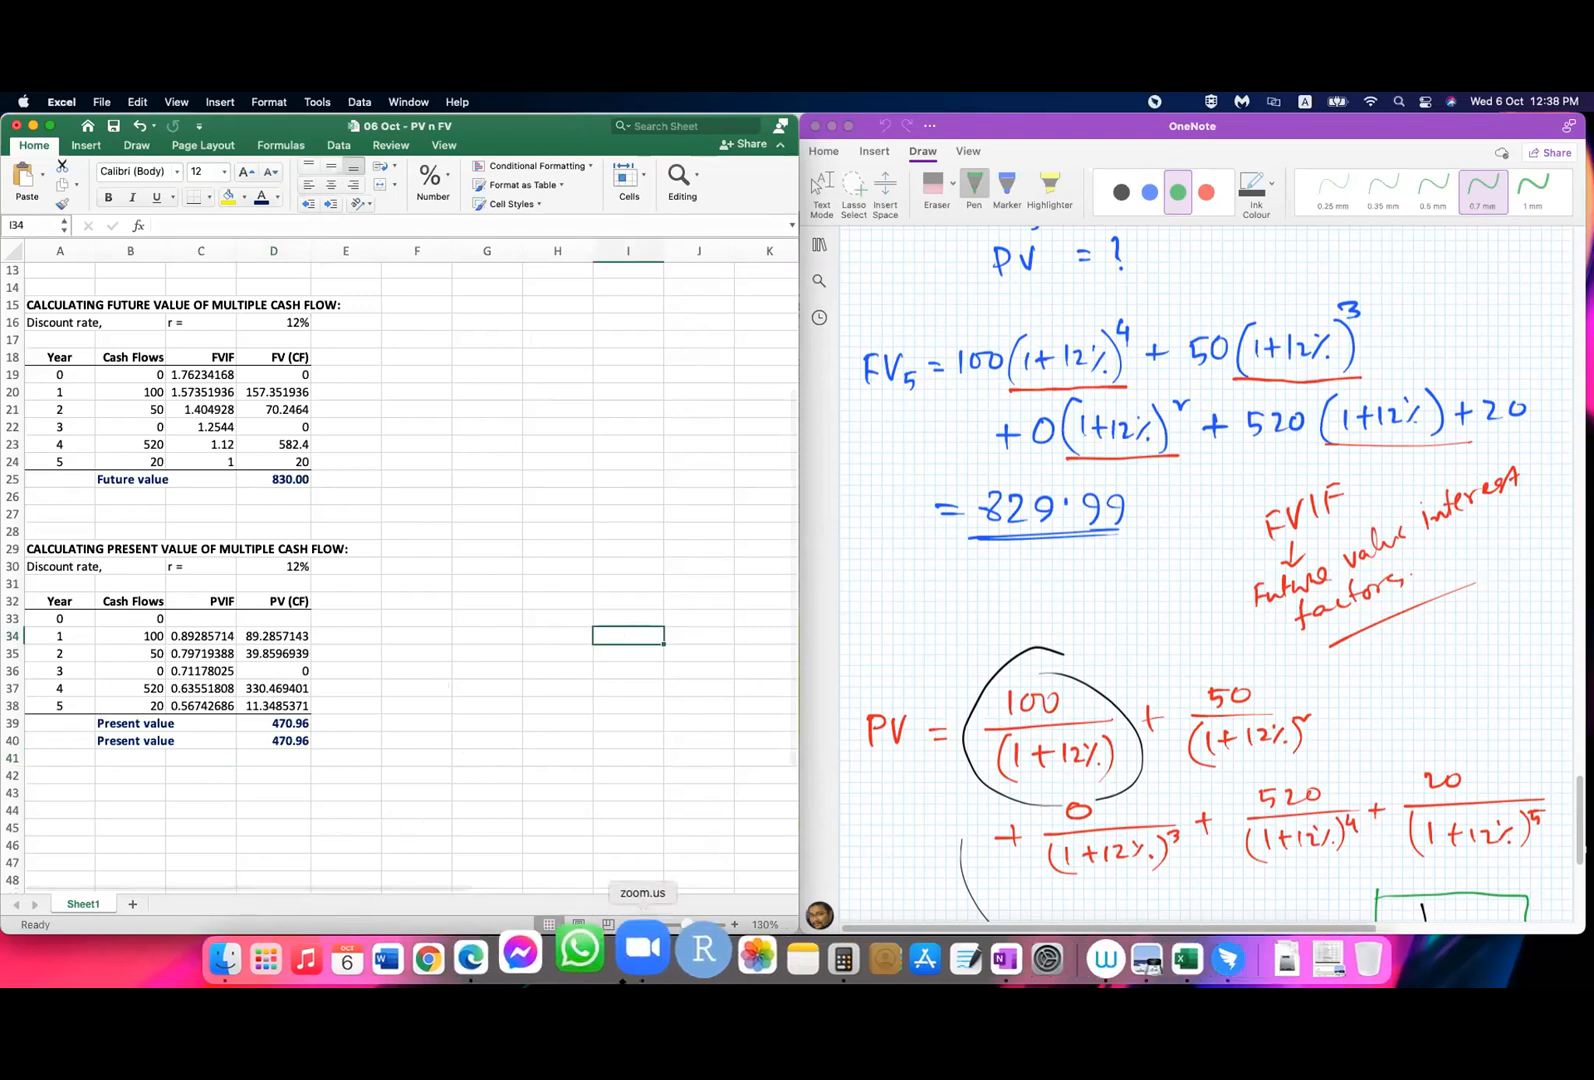
click(274, 758)
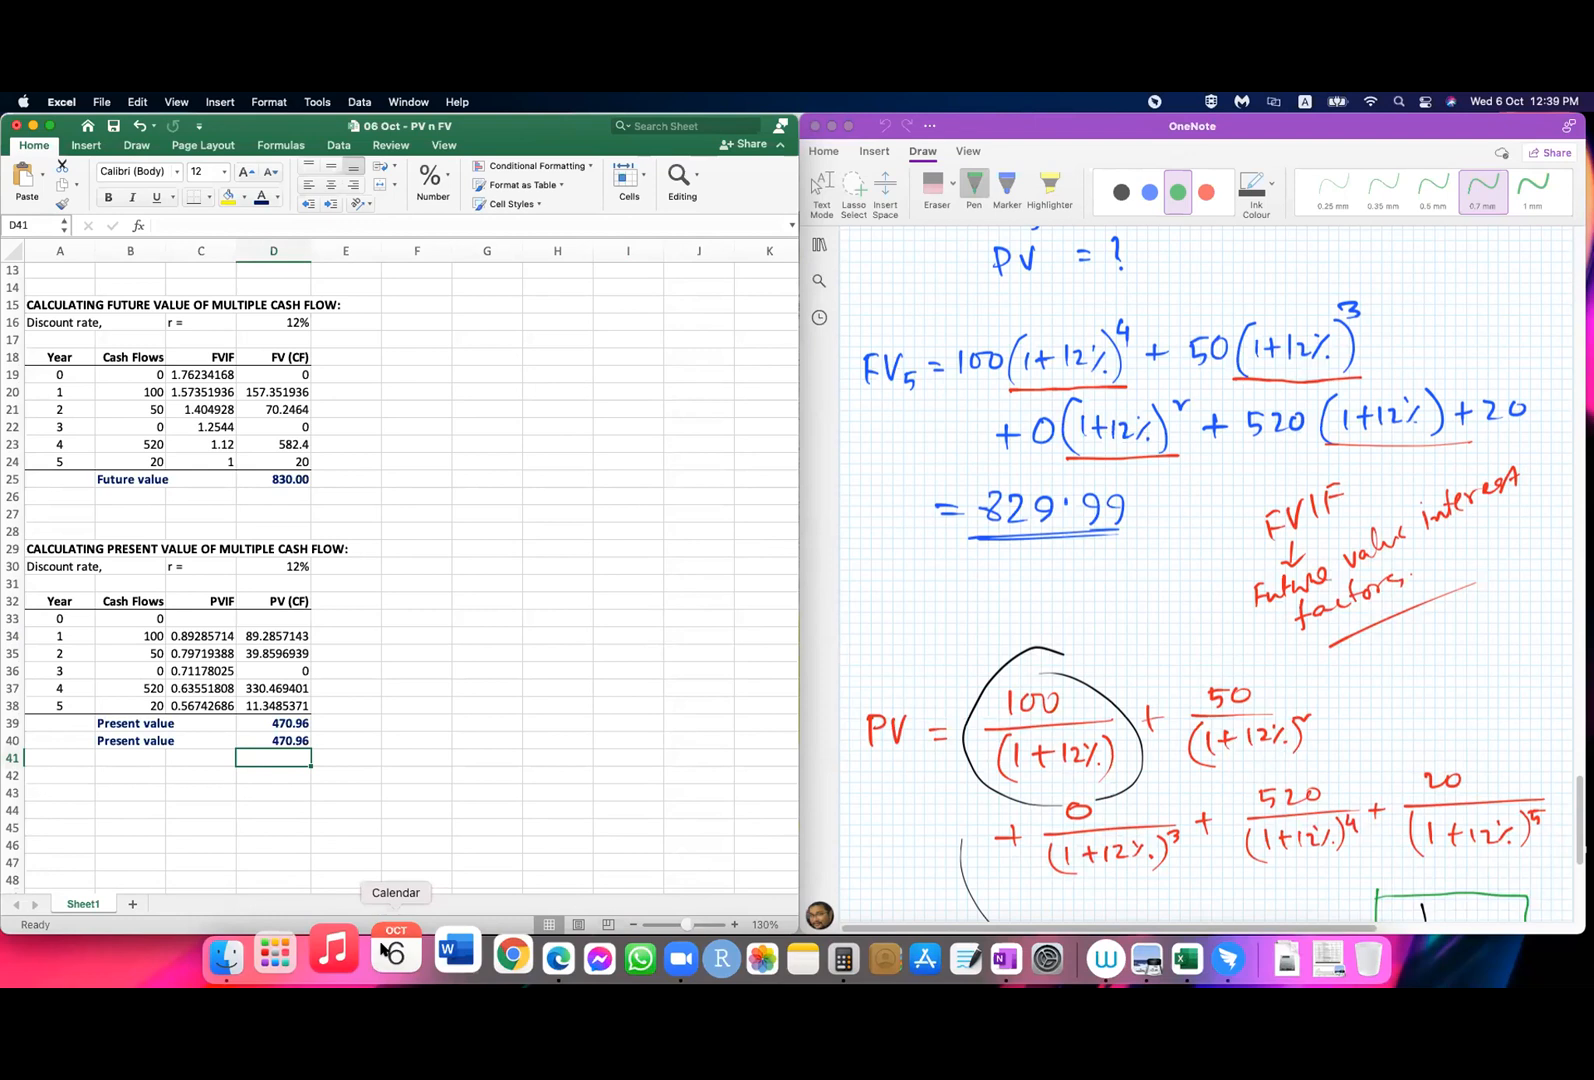
click(628, 636)
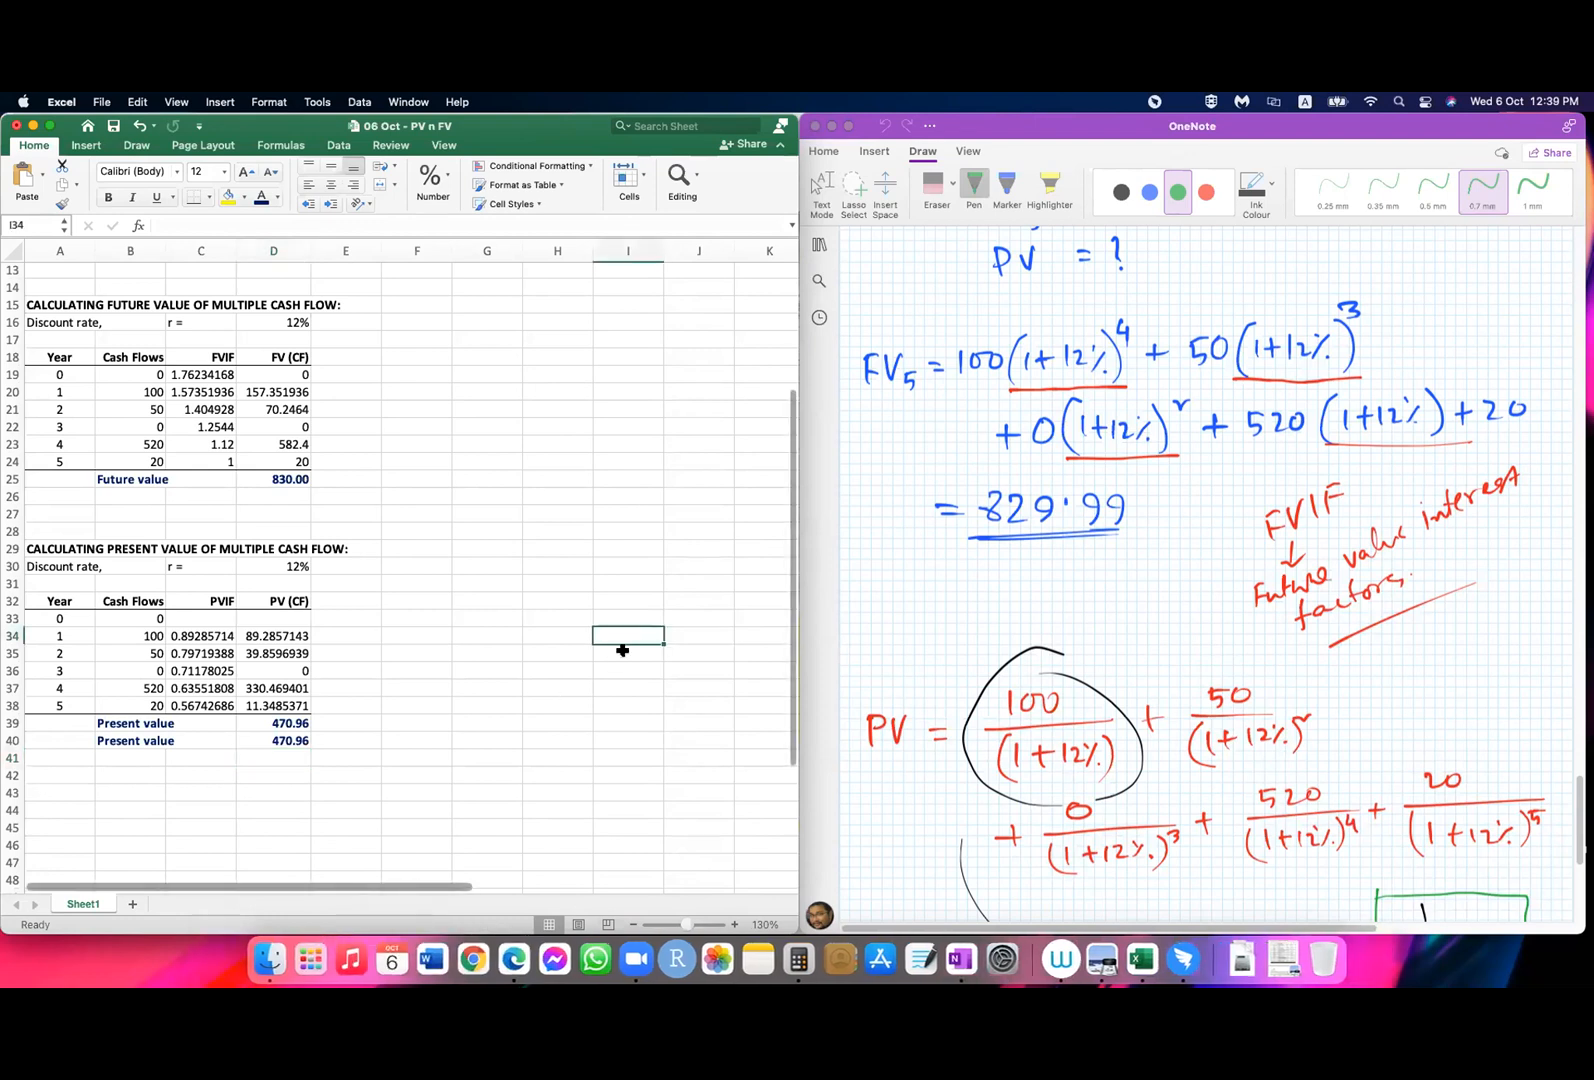
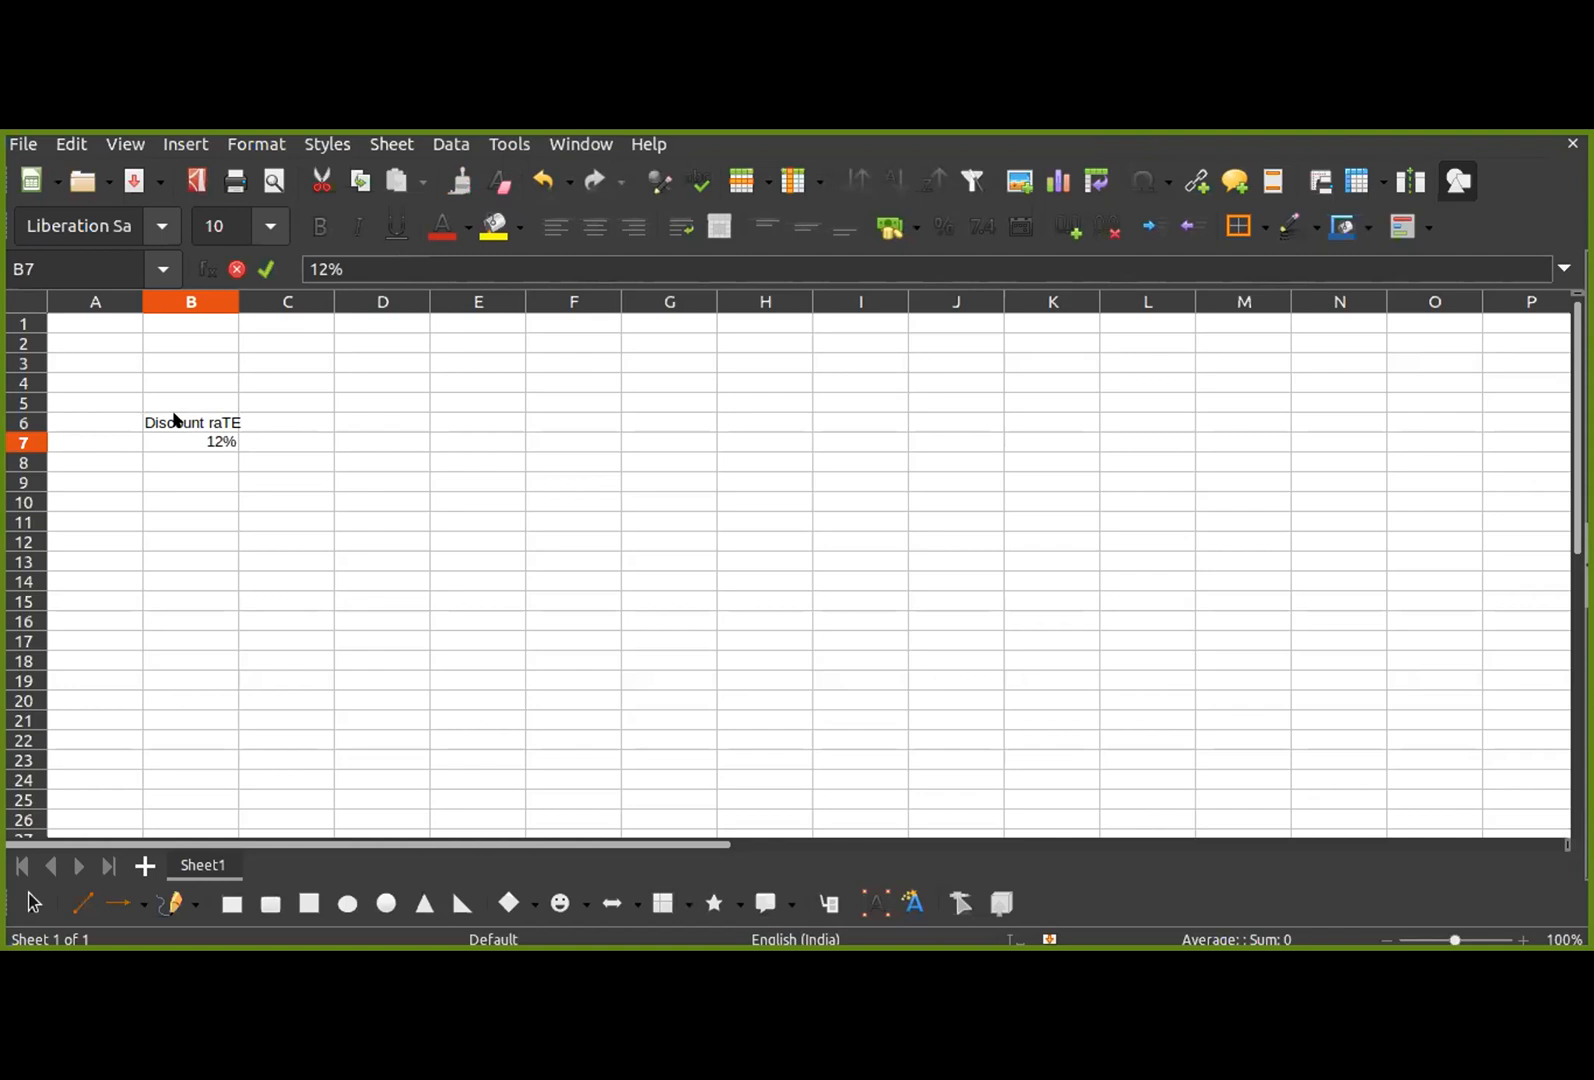
Step: Finish the 12% discount rate entry in B7 and enter the column header YEAR in C6
key(Tab)
key(Up)
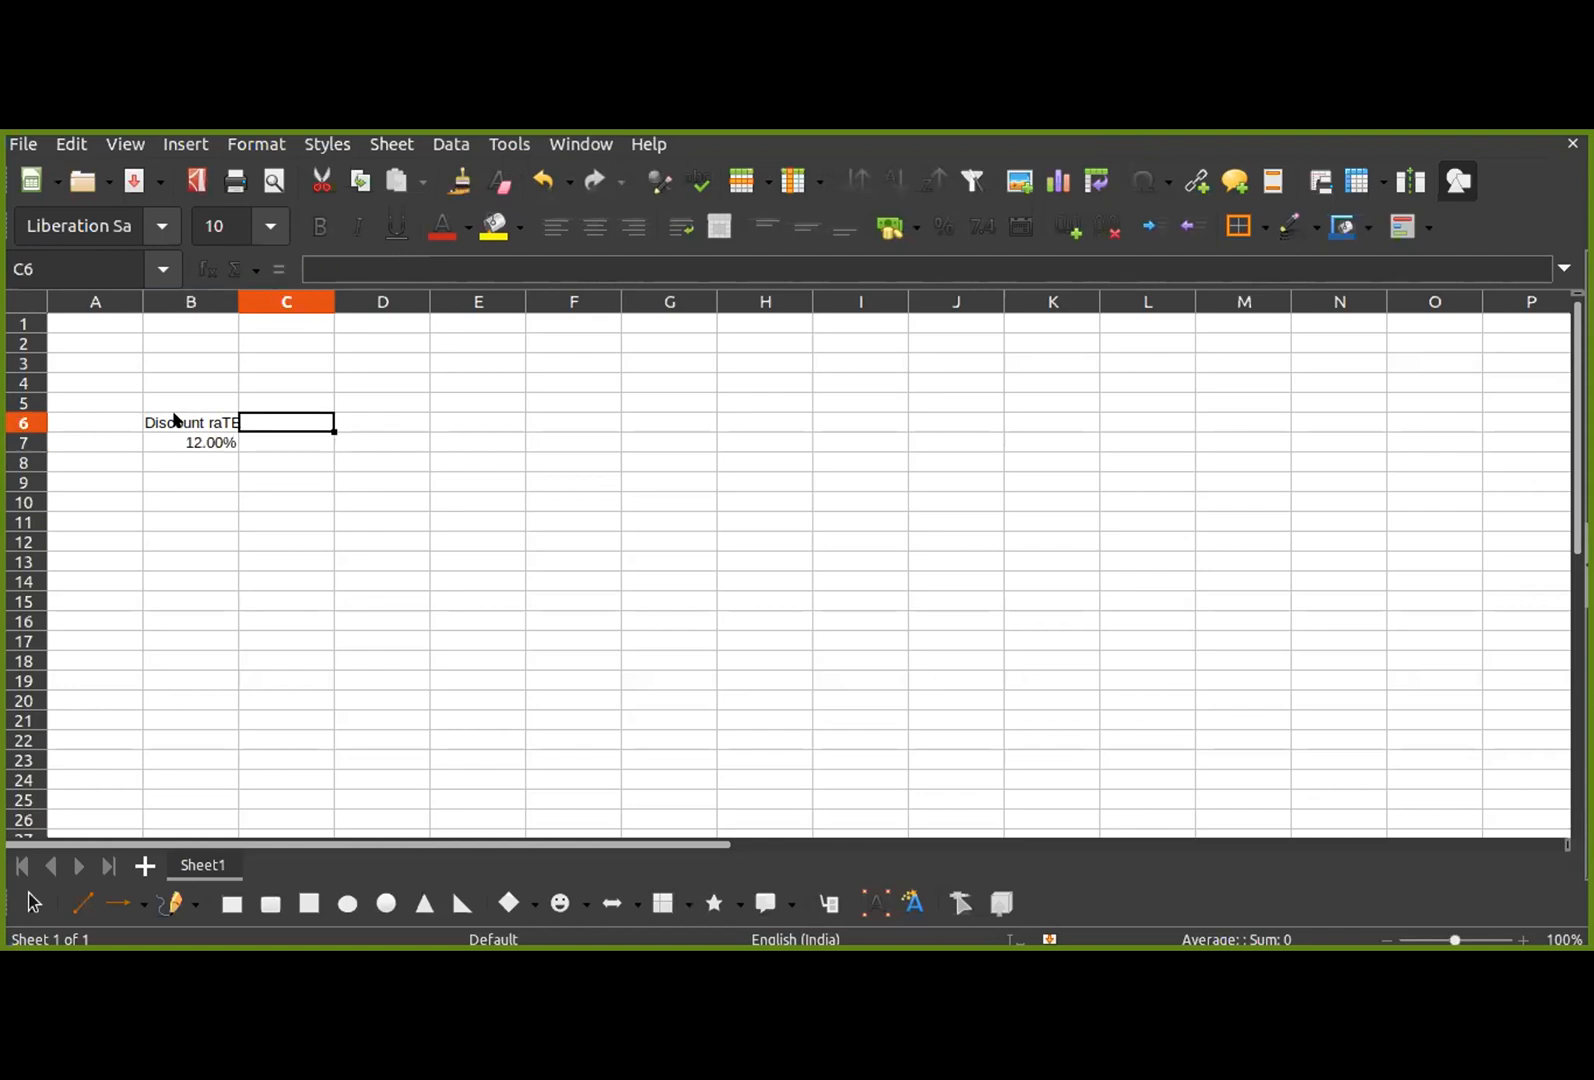
text(yEAR)
key(BackSpace)
key(BackSpace)
key(BackSpace)
key(BackSpace)
text(yEEAR)
key(BackSpace)
key(BackSpace)
key(BackSpace)
key(BackSpace)
key(BackSpace)
text(YEAR)
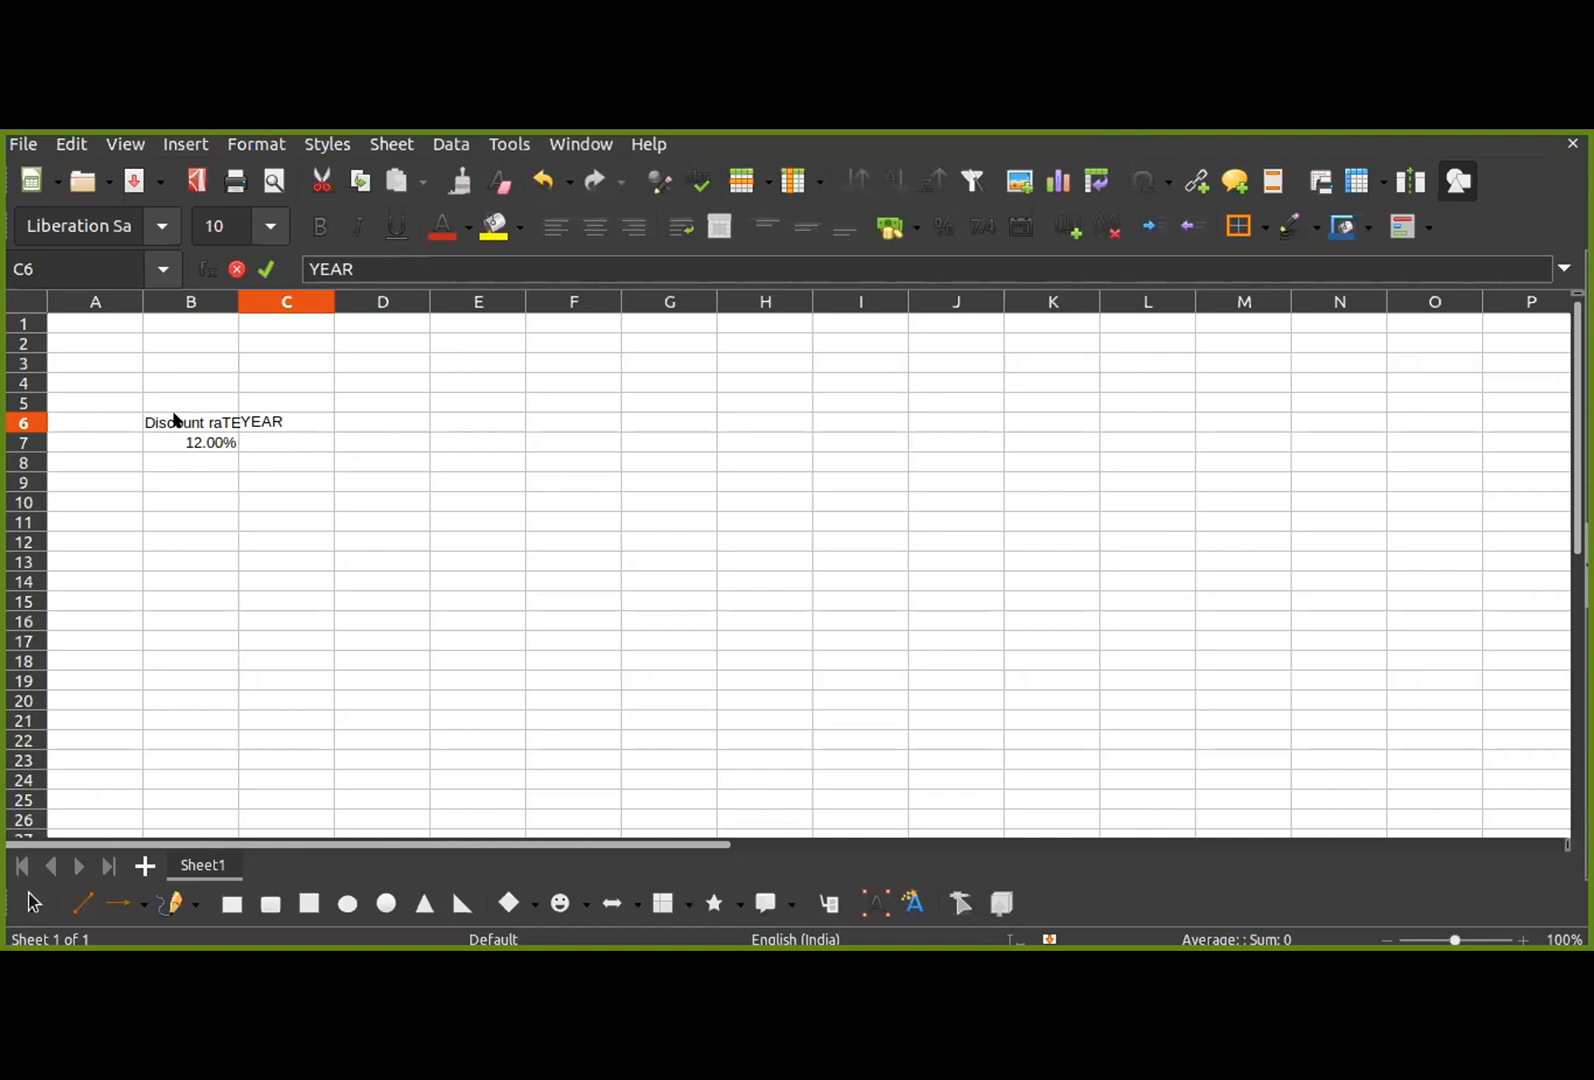
key(Return)
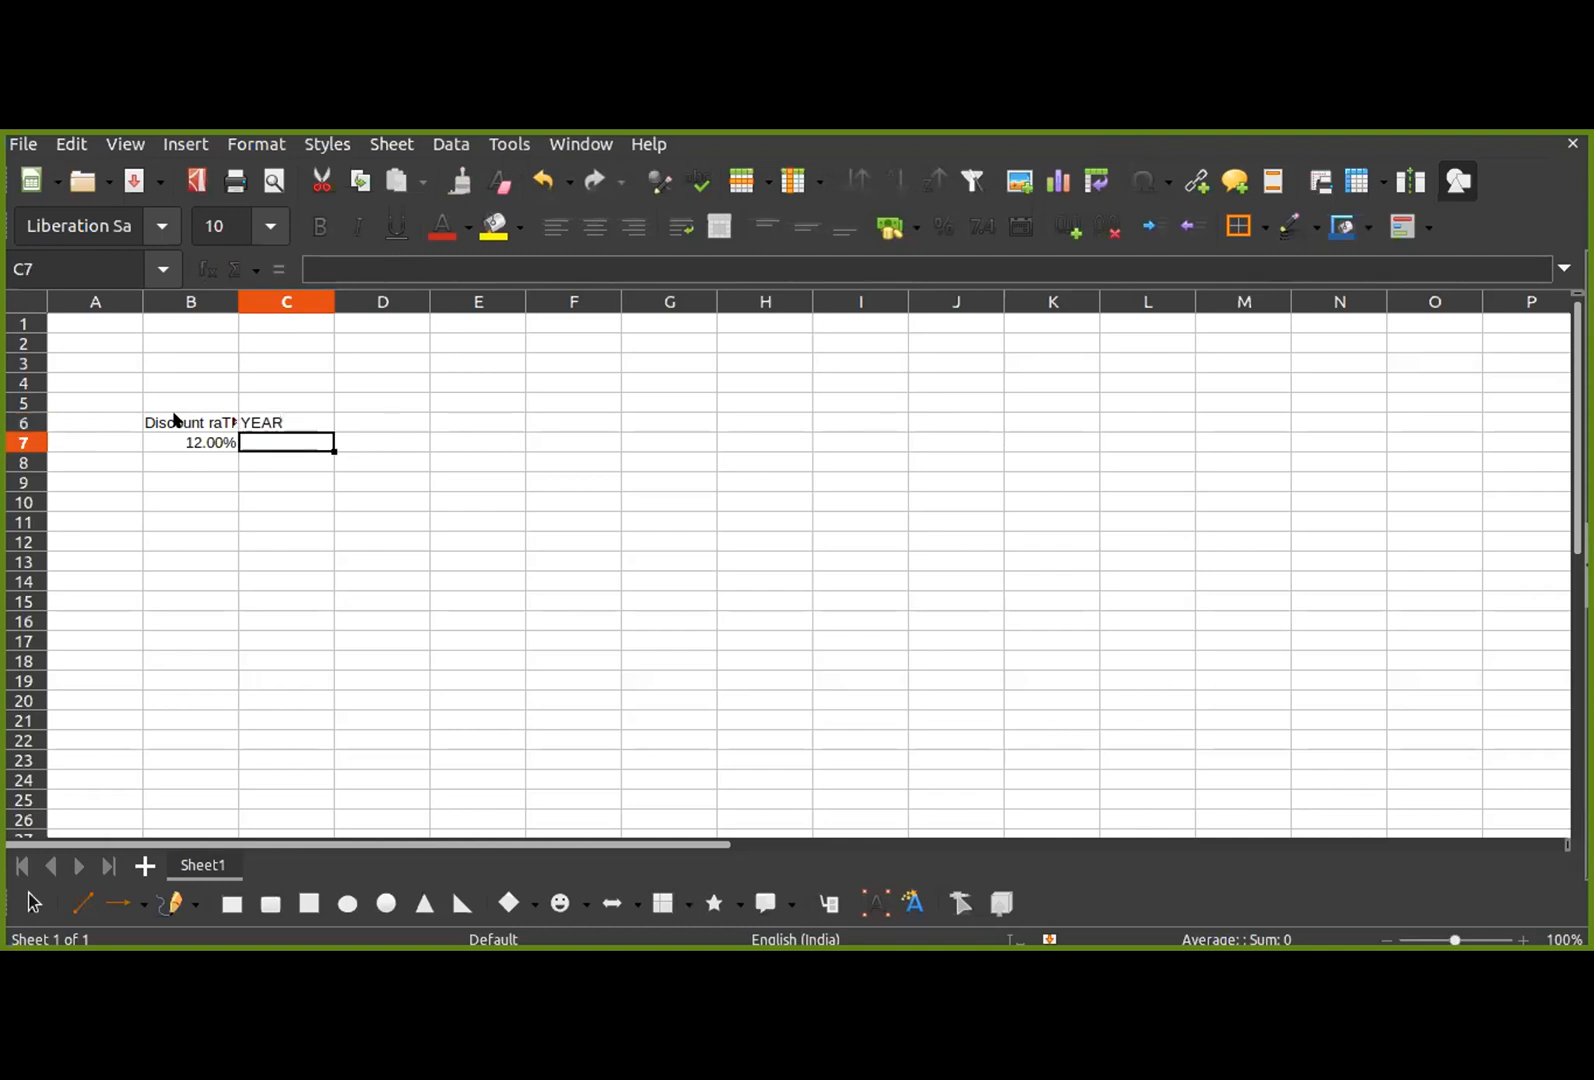
Step: Enter the years 0, 1, 2, 3, 4 and 5 in cells C7 to C12
text(0)
key(Return)
text(1)
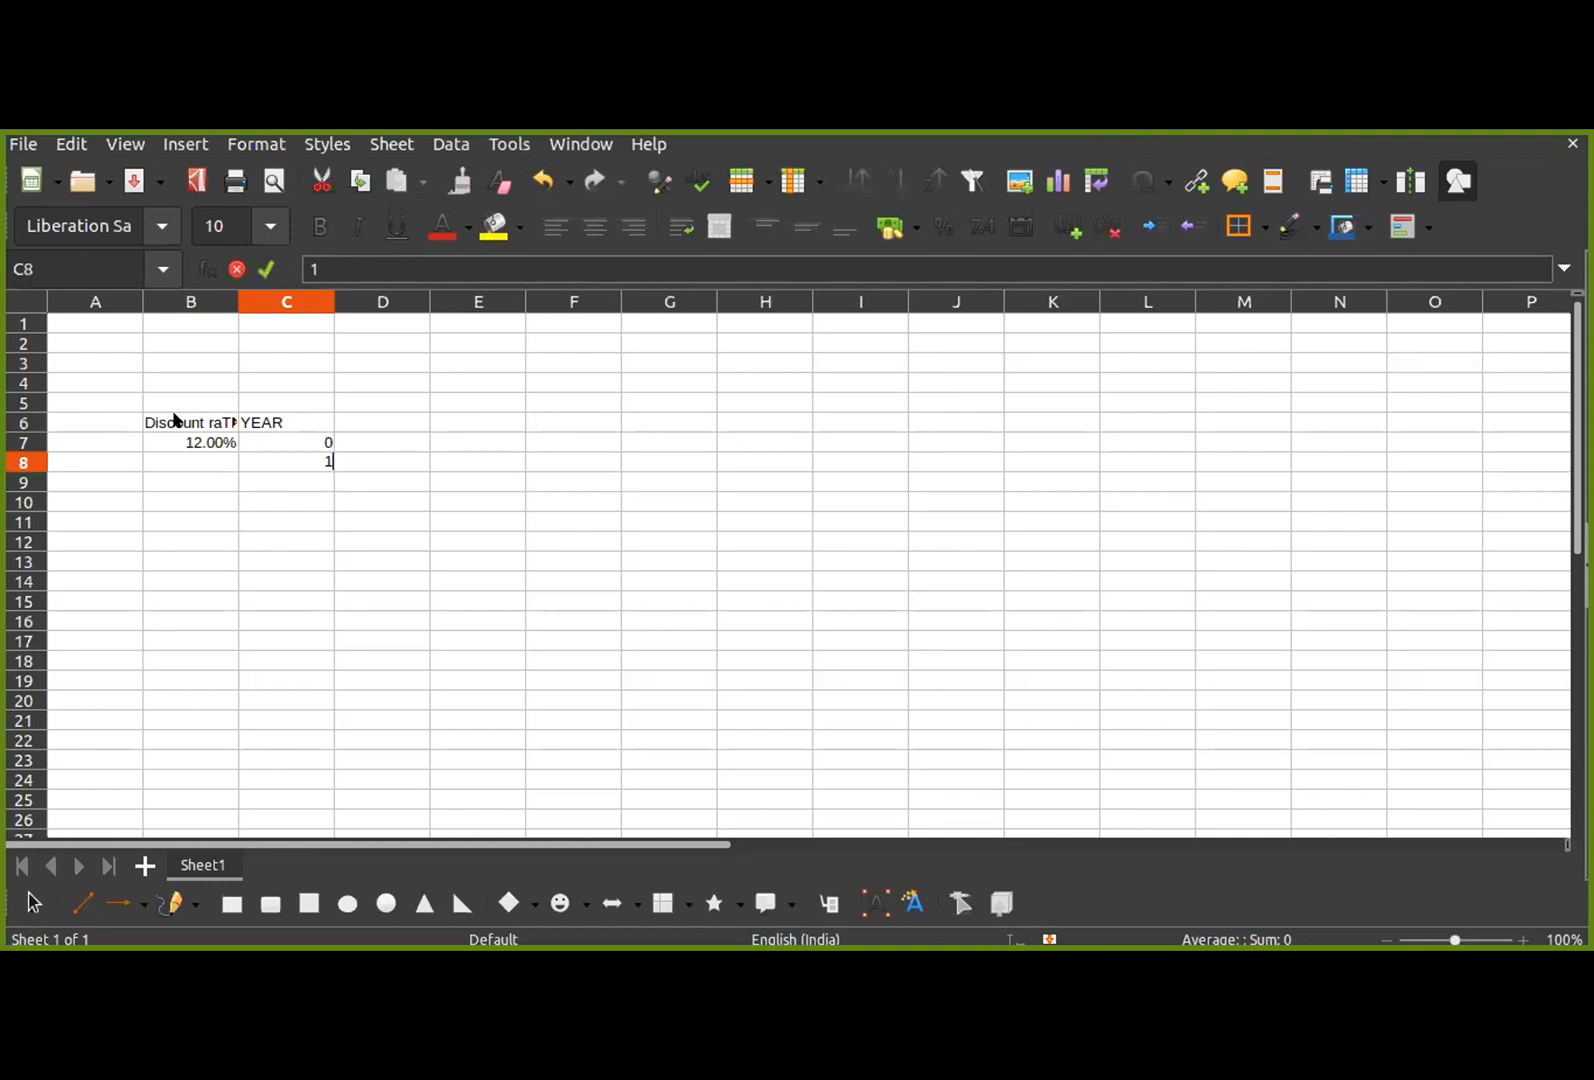
key(Return)
text(2)
key(Return)
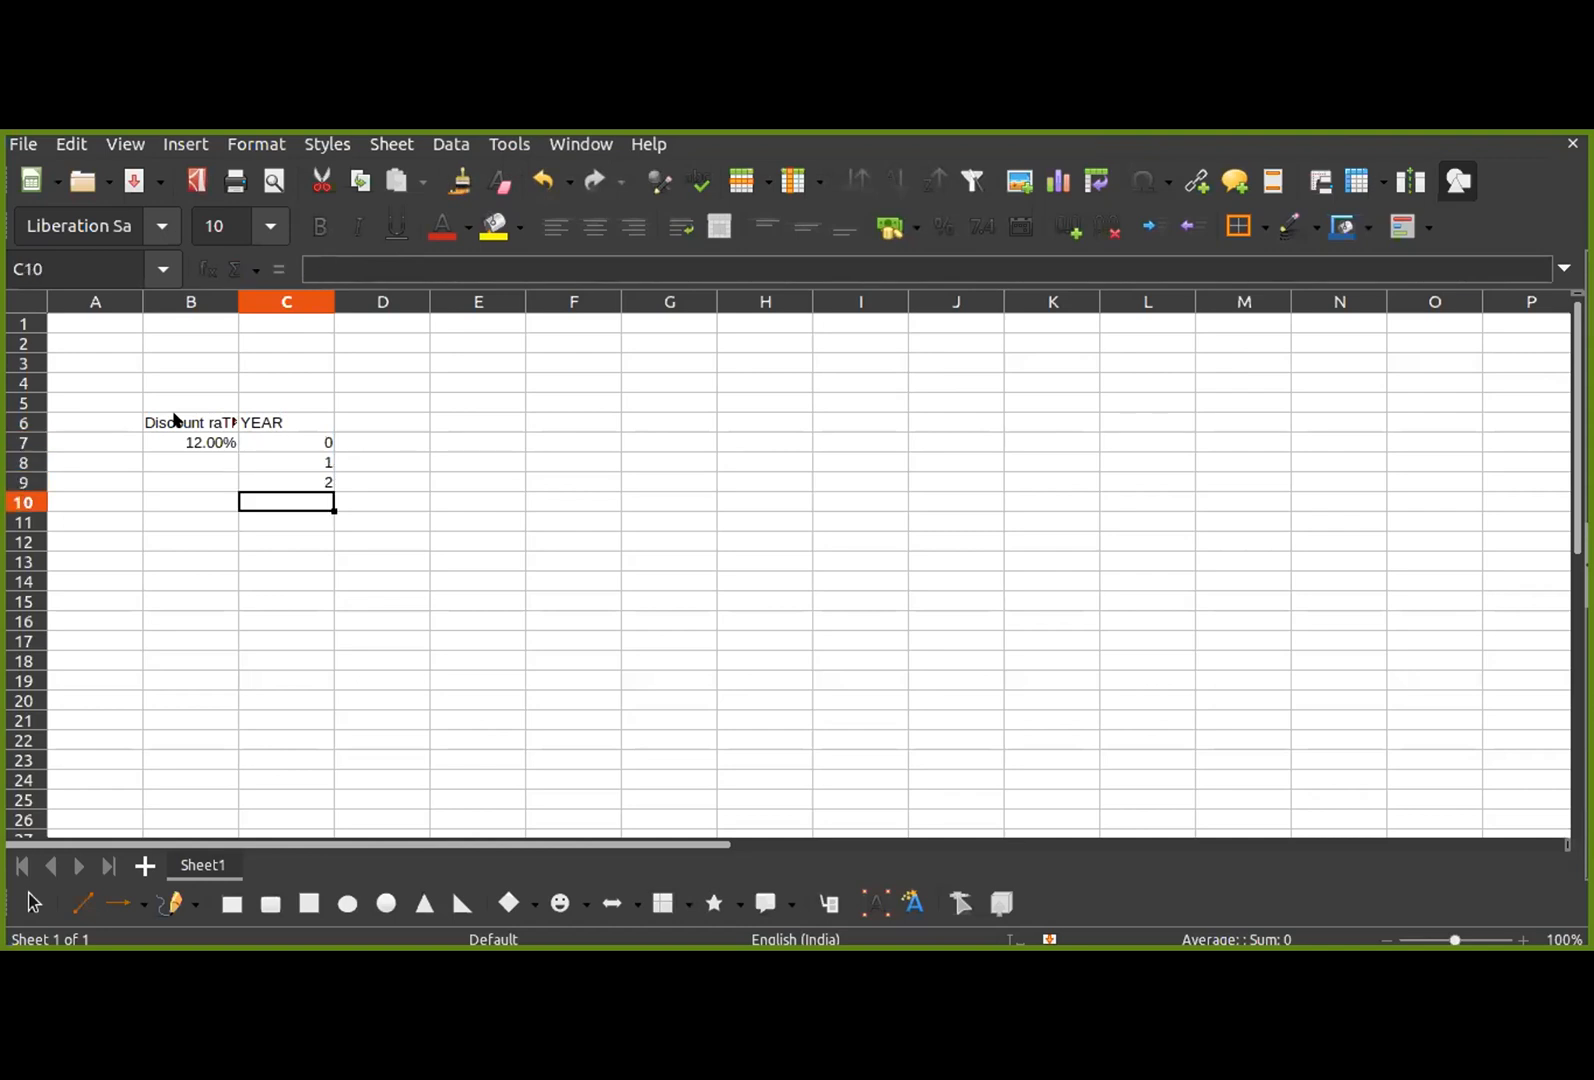
text(3)
key(Return)
text(4)
key(Return)
text(5)
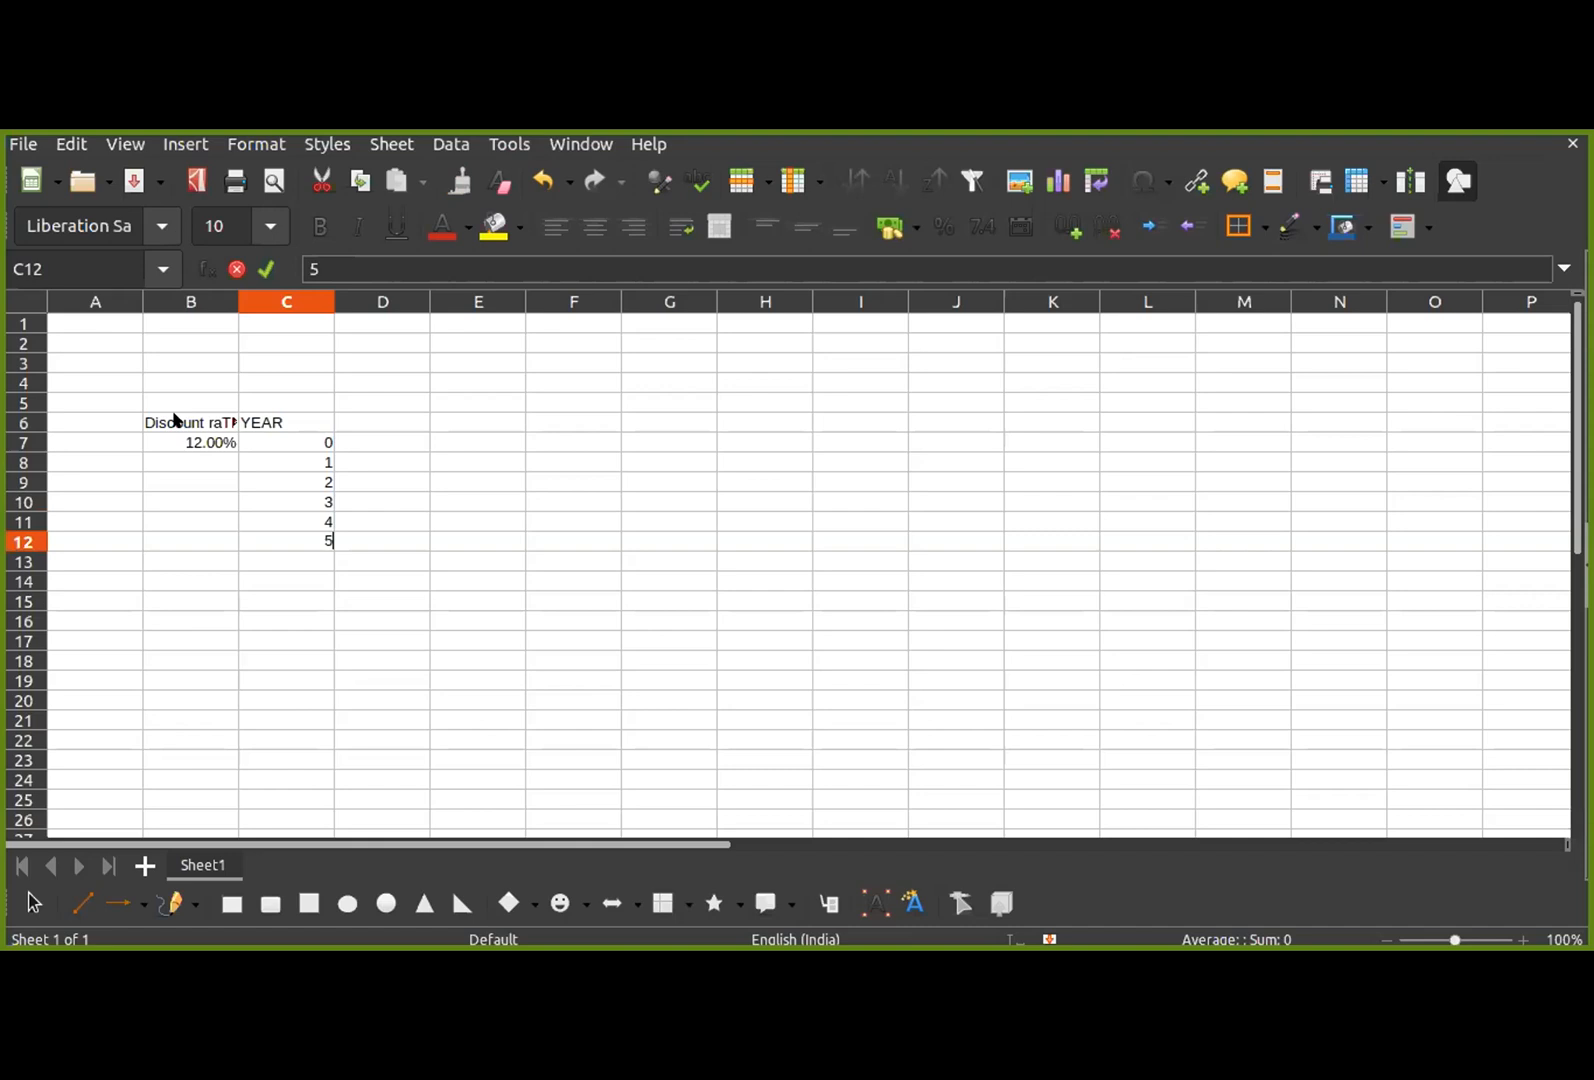
click(208, 462)
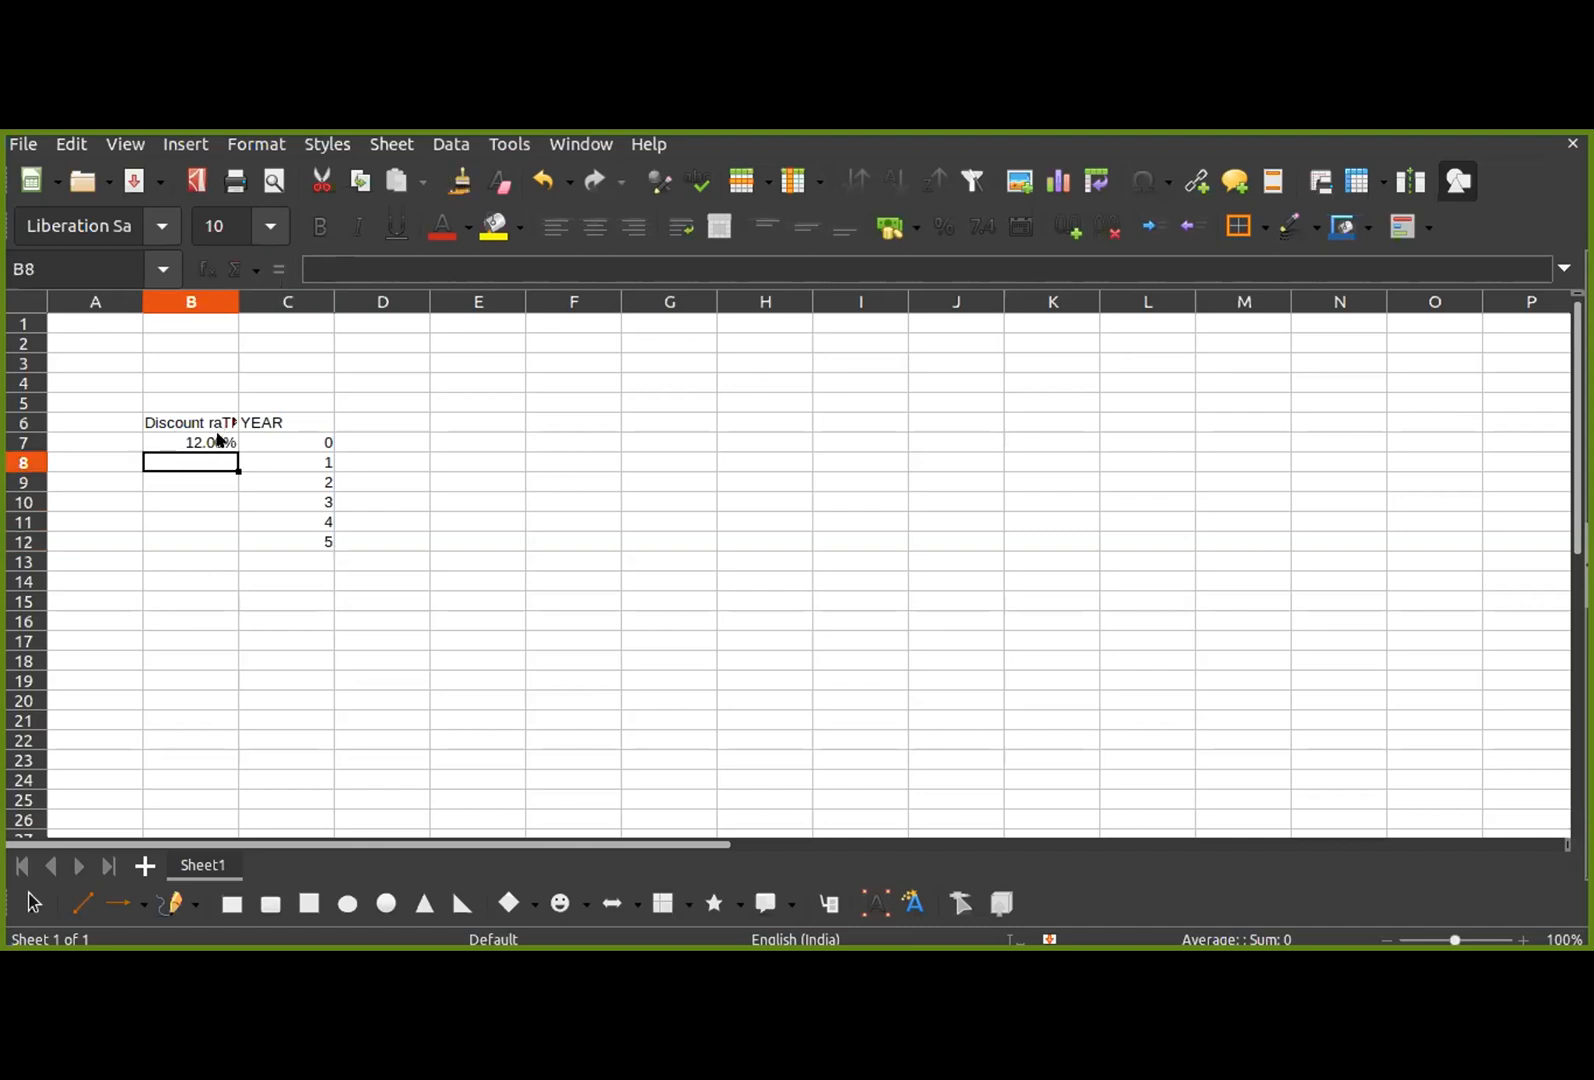
Step: Try to fill the 12% discount rate from B7 down through B12
click(222, 442)
drag(231, 443, 230, 549)
click(198, 460)
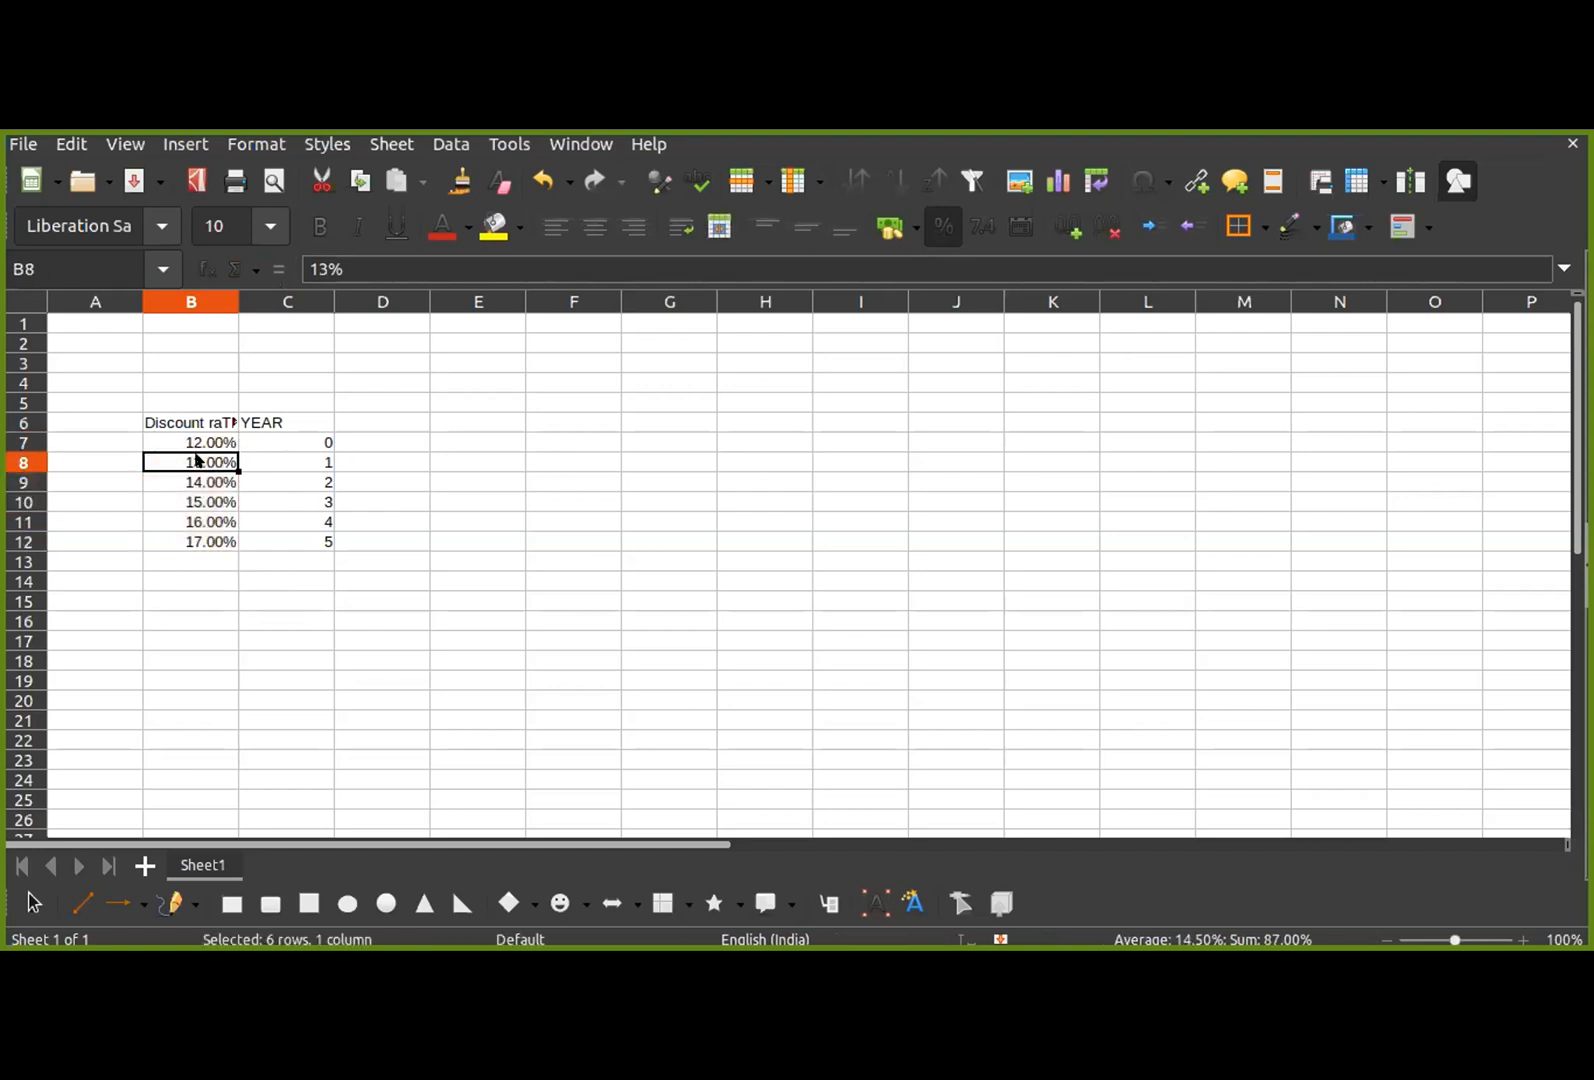
click(205, 442)
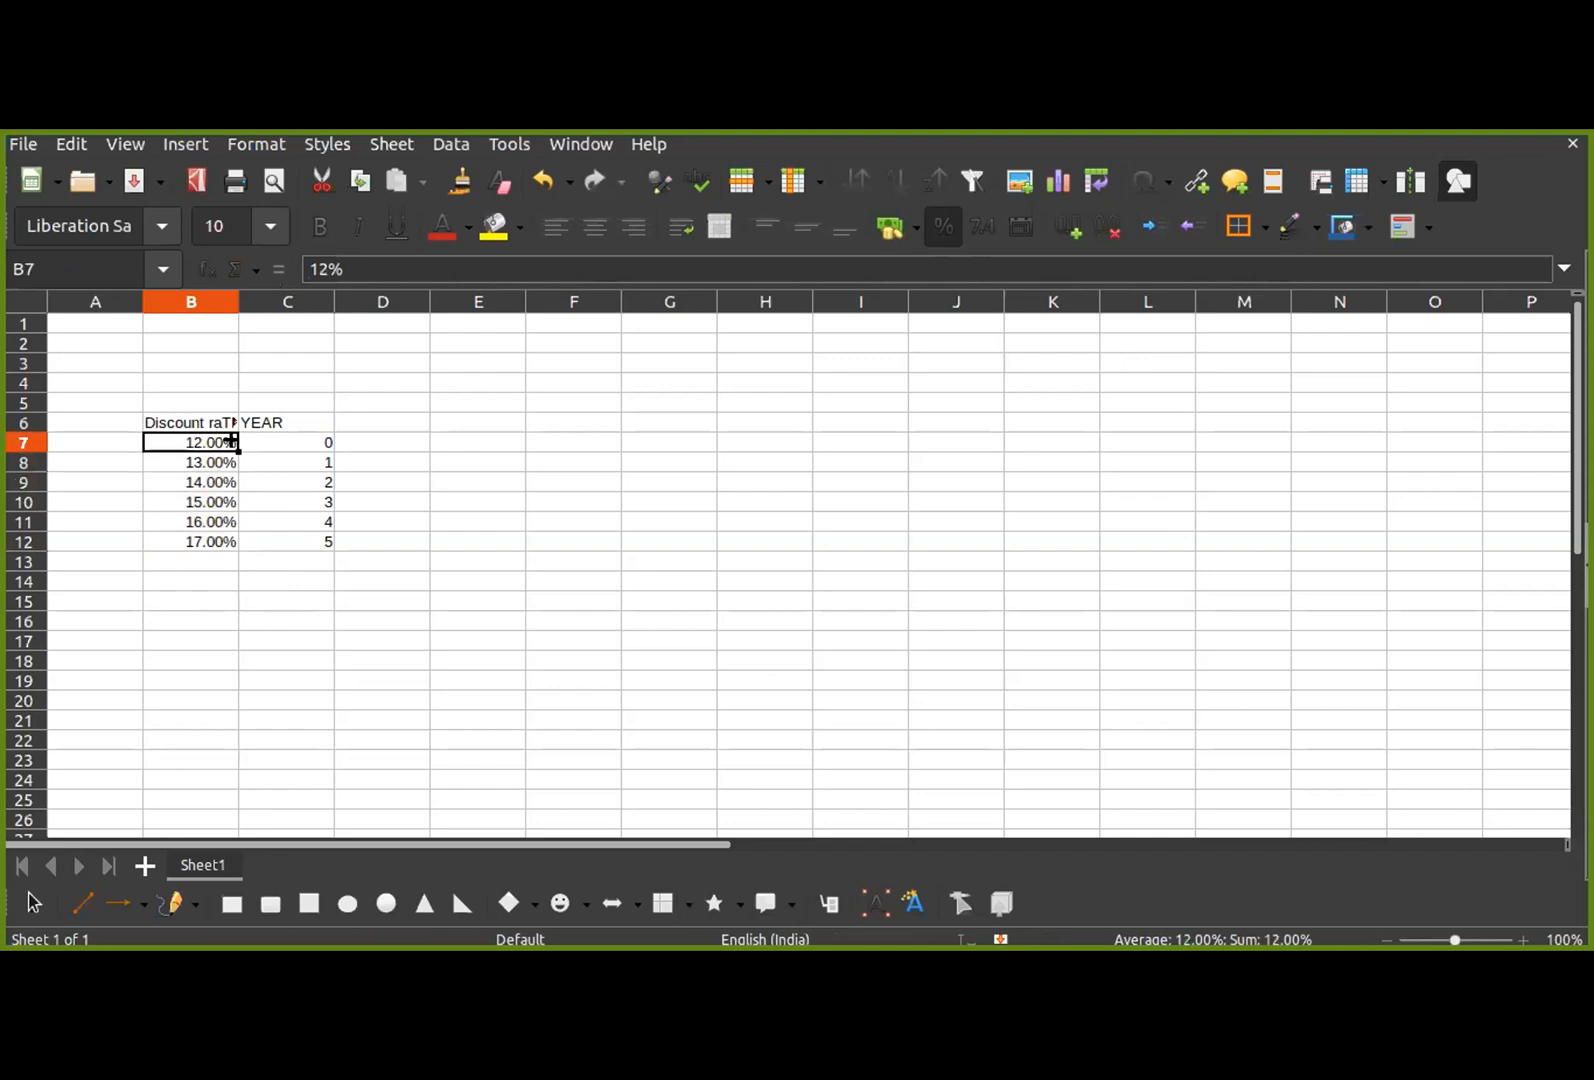
Step: Set the discount rate to 12% in each of the cells B8 to B12
click(212, 460)
text(12)
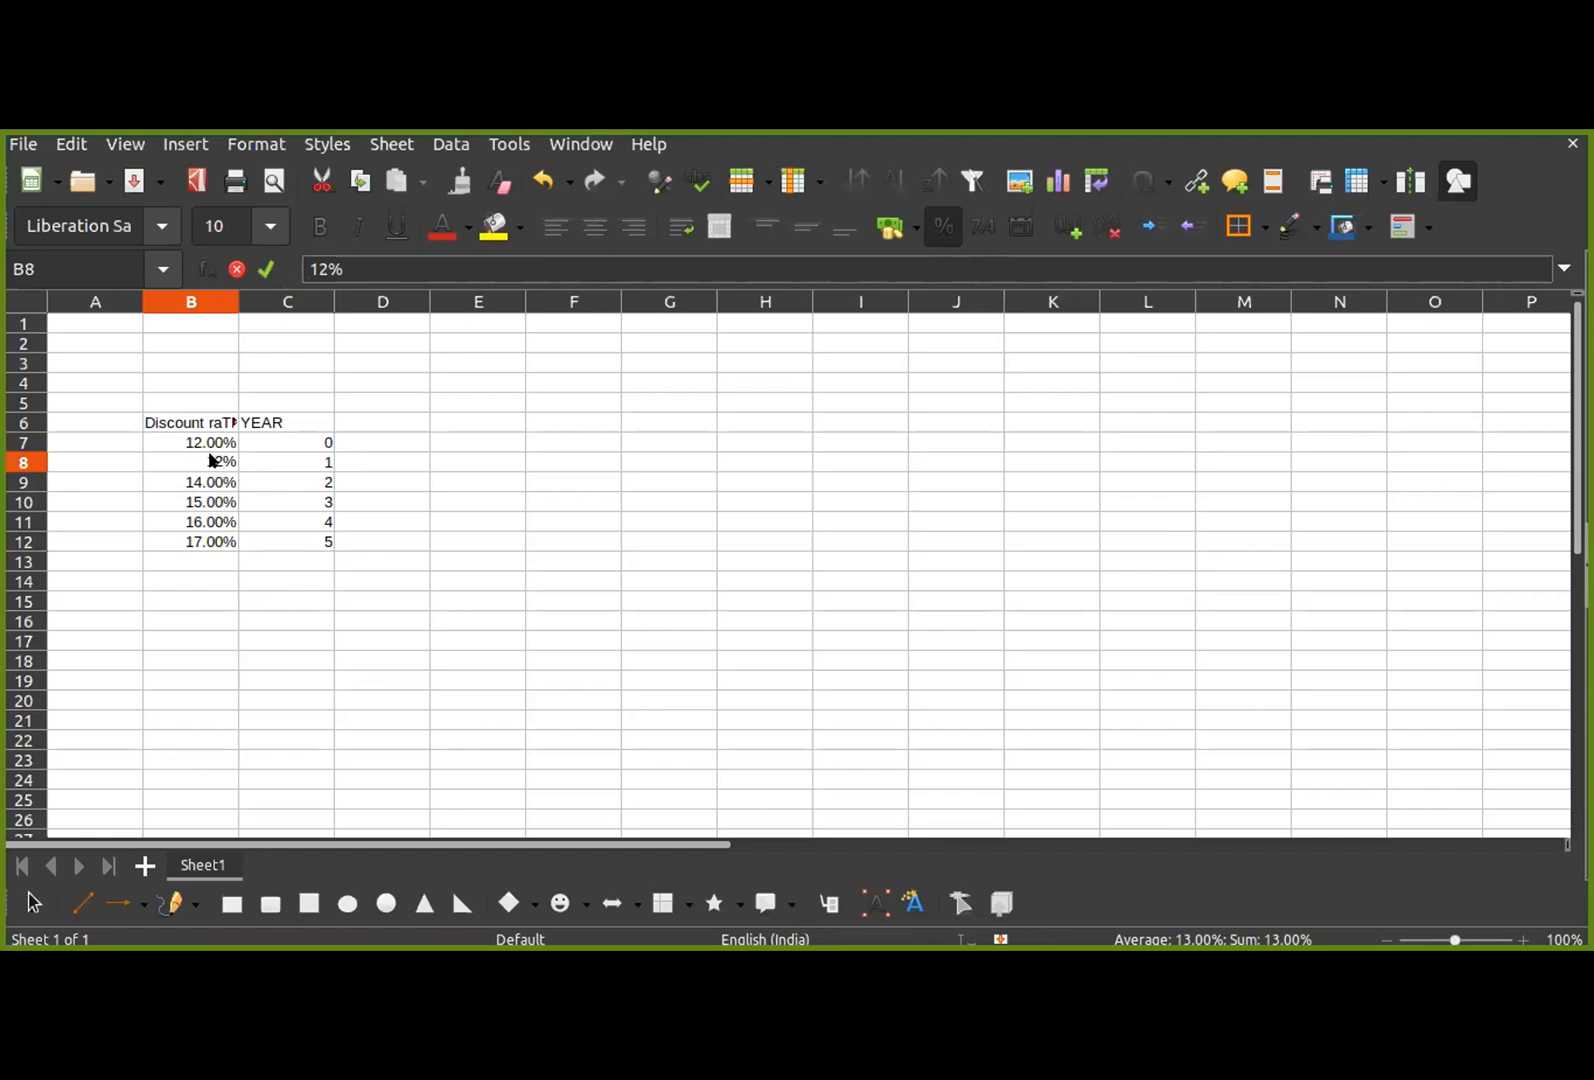
key(Return)
text(12)
key(Return)
text(12)
key(Return)
text(12)
key(Return)
text(12)
key(Return)
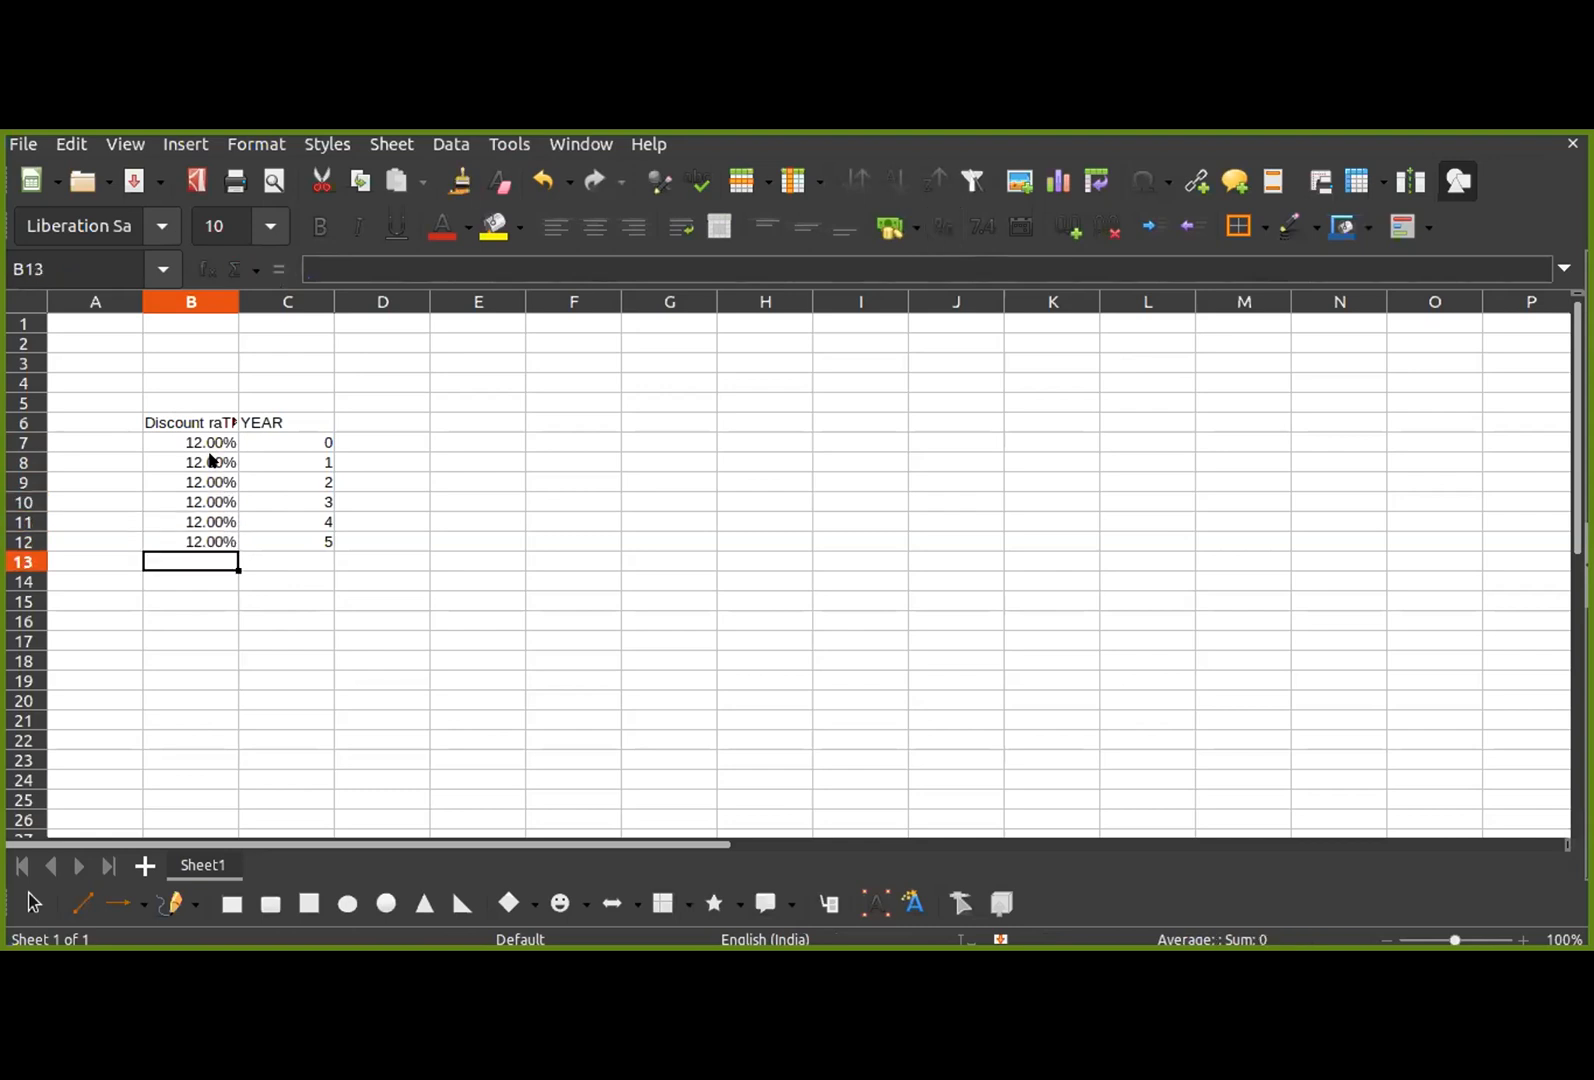
Step: Enter the column header "cash flow" in D6
click(385, 420)
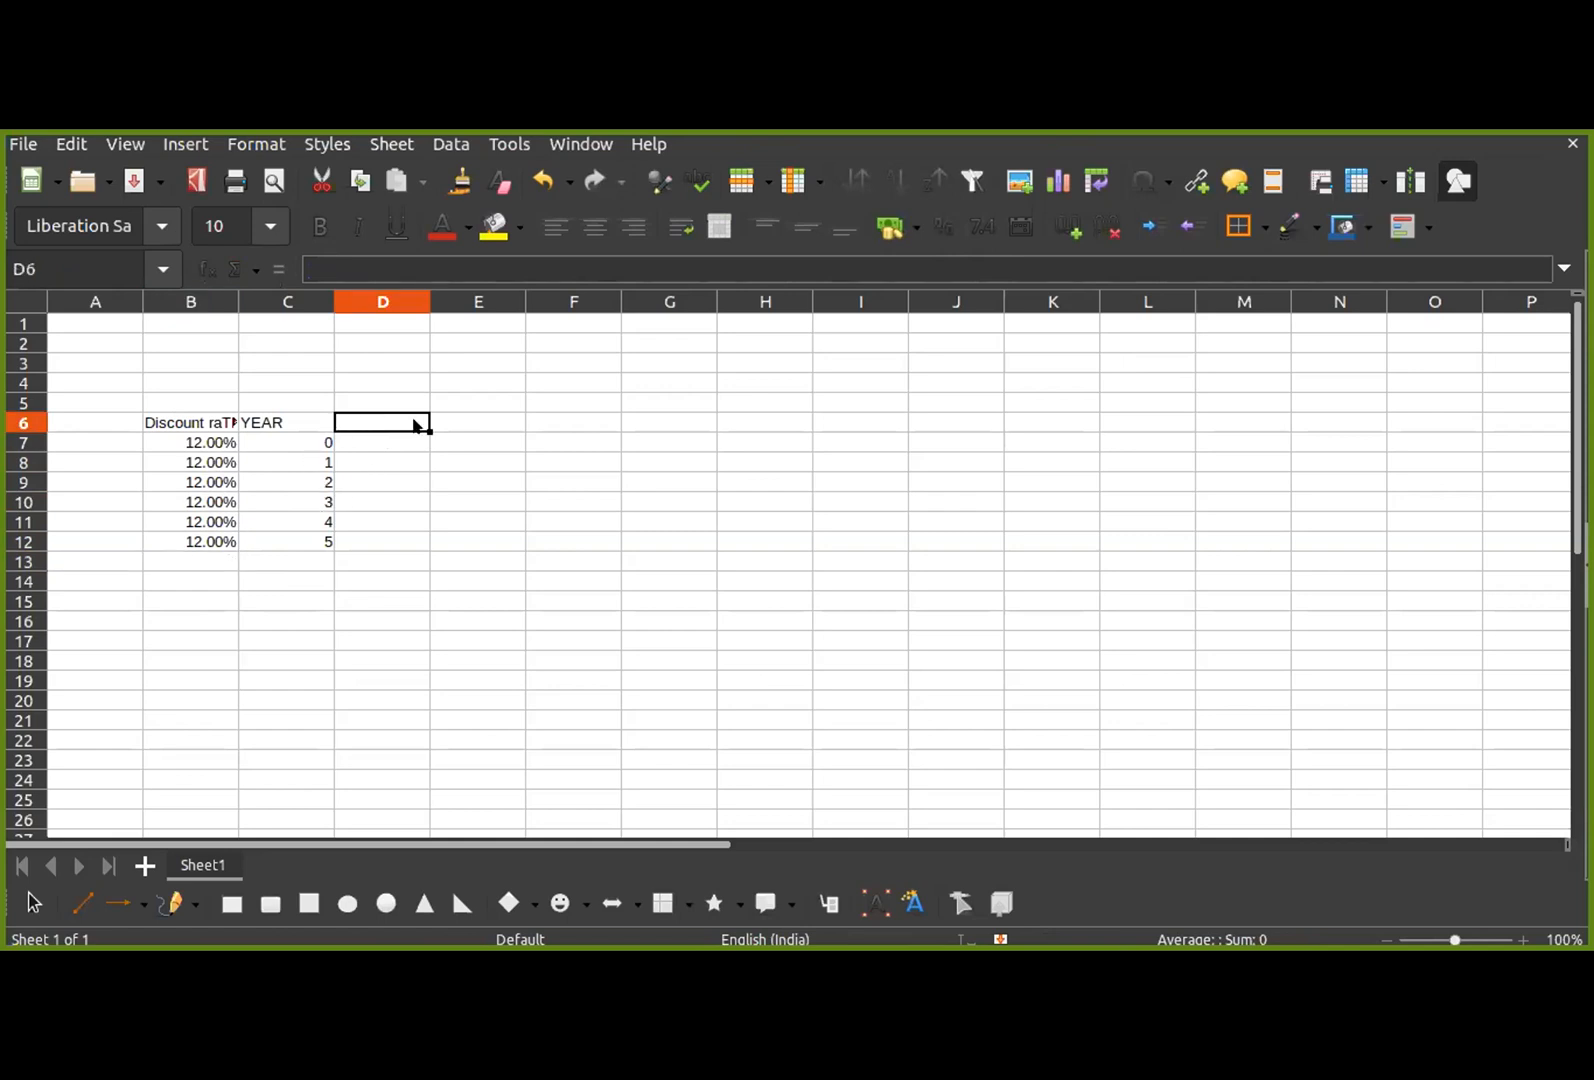
text(cAH)
key(BackSpace)
key(BackSpace)
key(BackSpace)
text(cASH)
key(BackSpace)
key(BackSpace)
key(BackSpace)
key(BackSpace)
text(cAS)
key(BackSpace)
key(BackSpace)
key(BackSpace)
text(ca)
key(BackSpace)
text(sh flow)
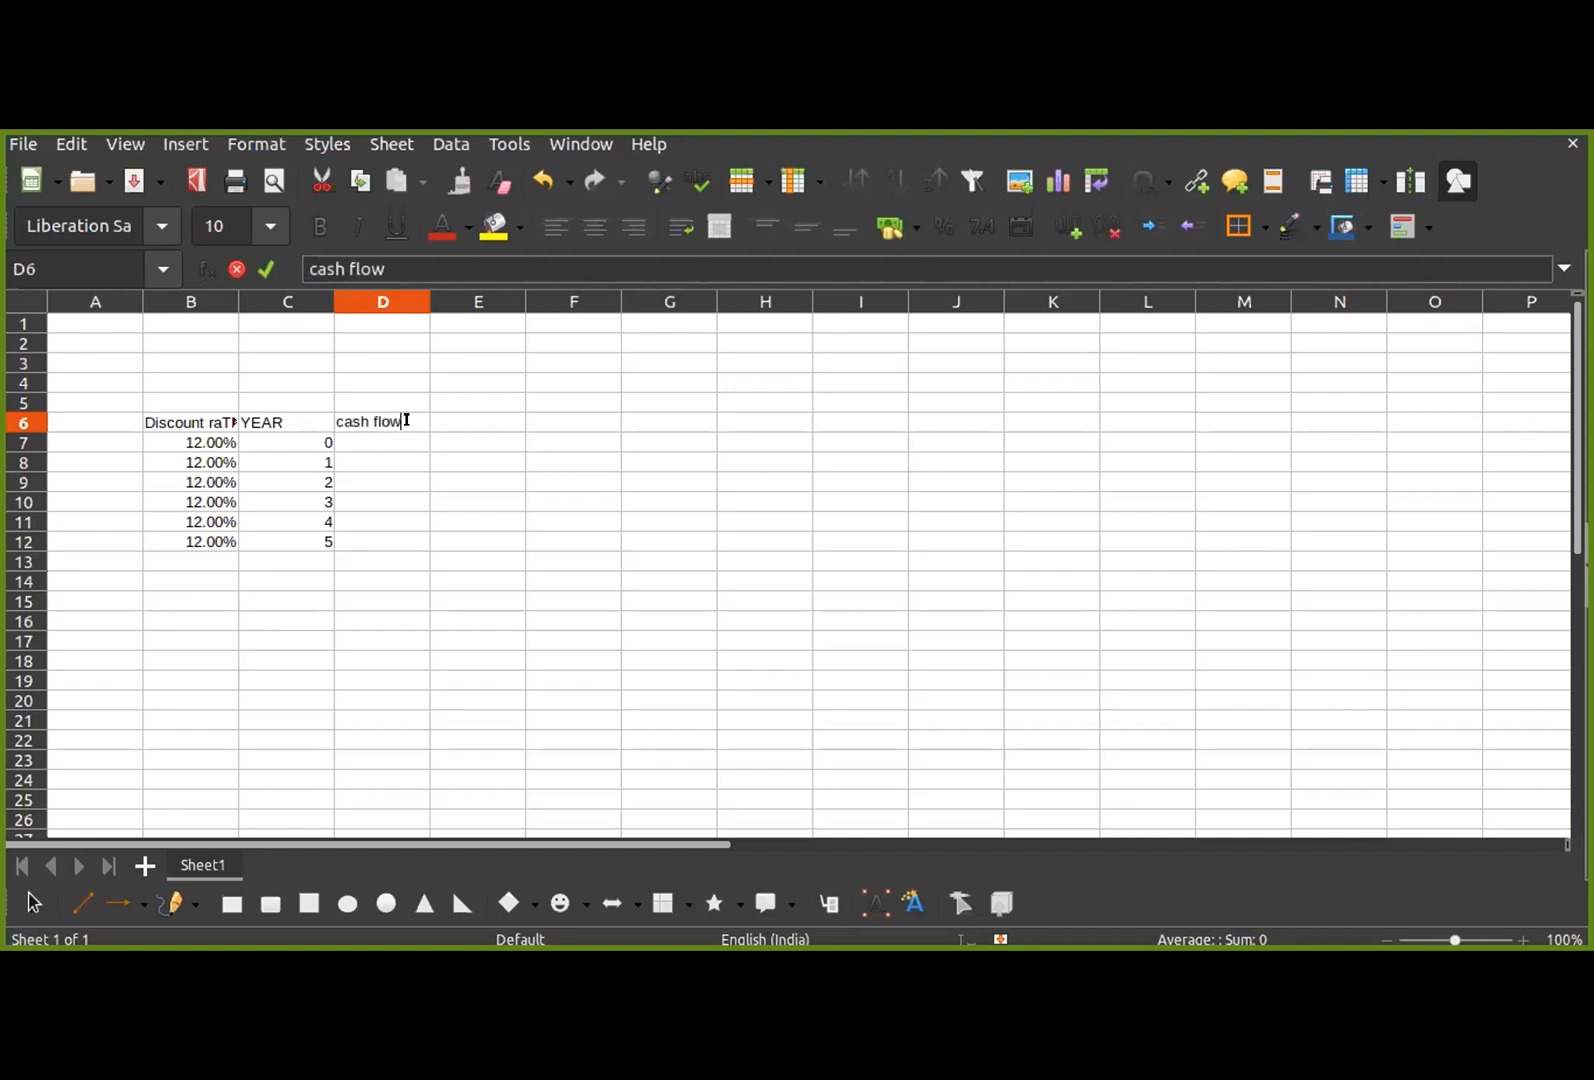
key(Return)
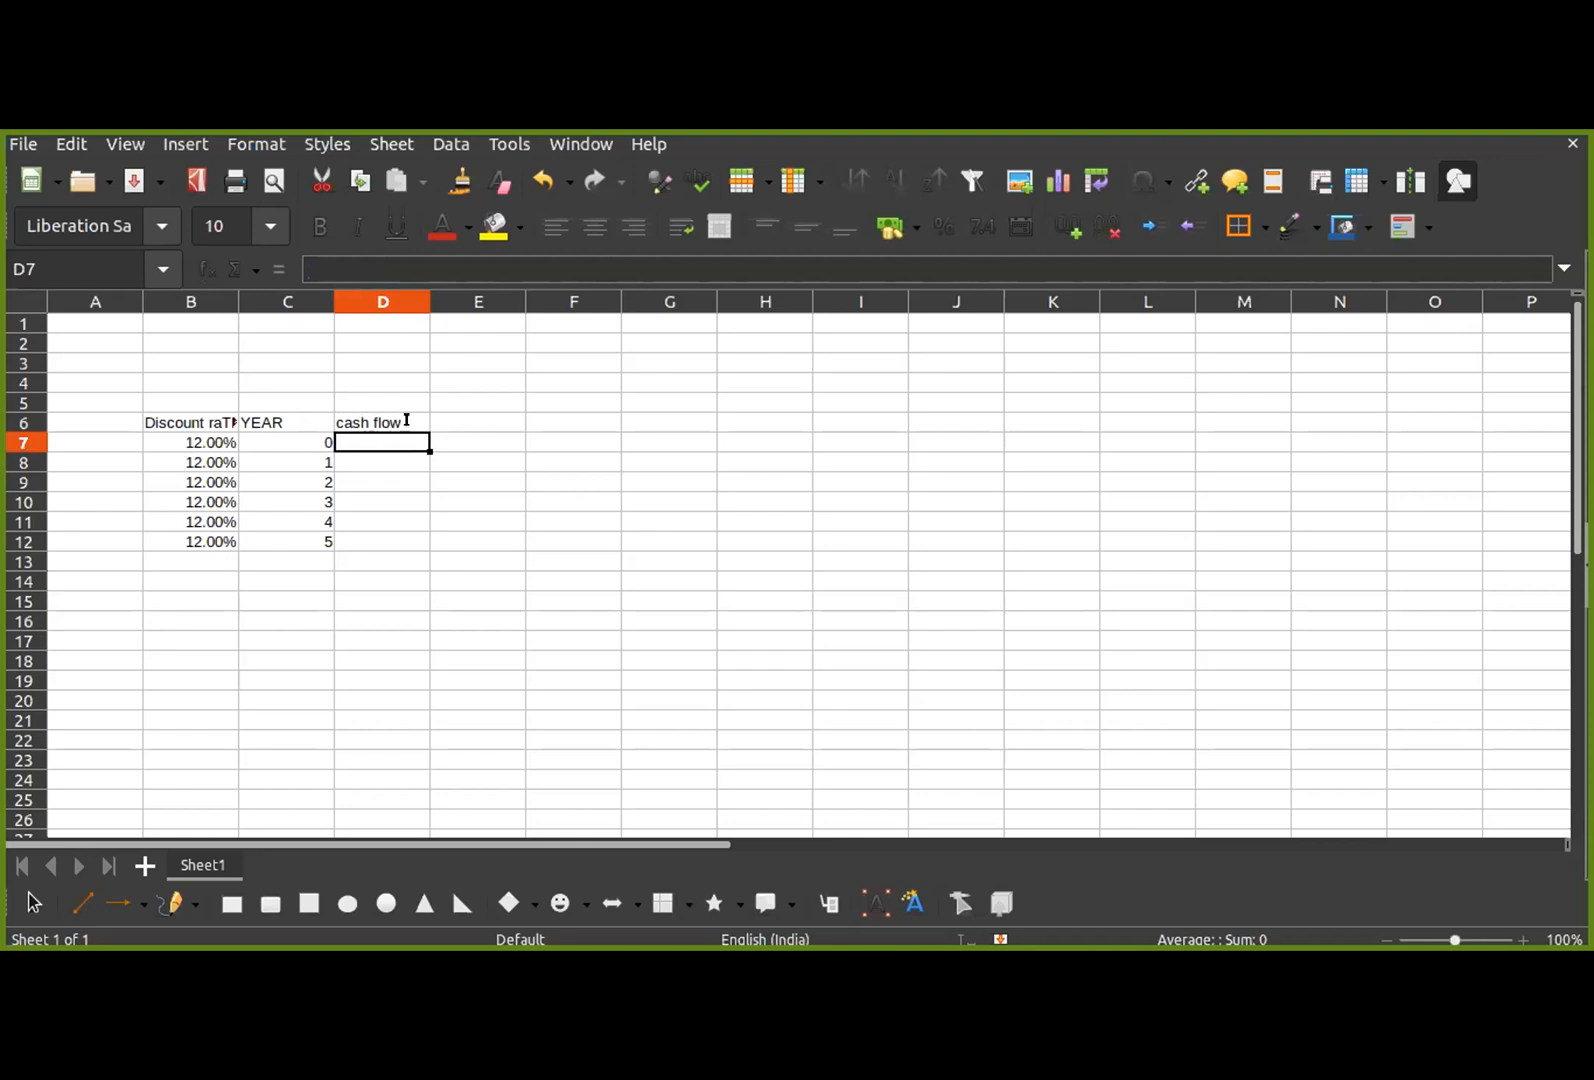
Step: Enter the cash flows 50, 120, 80, 560, 280 and 300 for years 0 to 5 in D7 to D12
text(50)
key(Return)
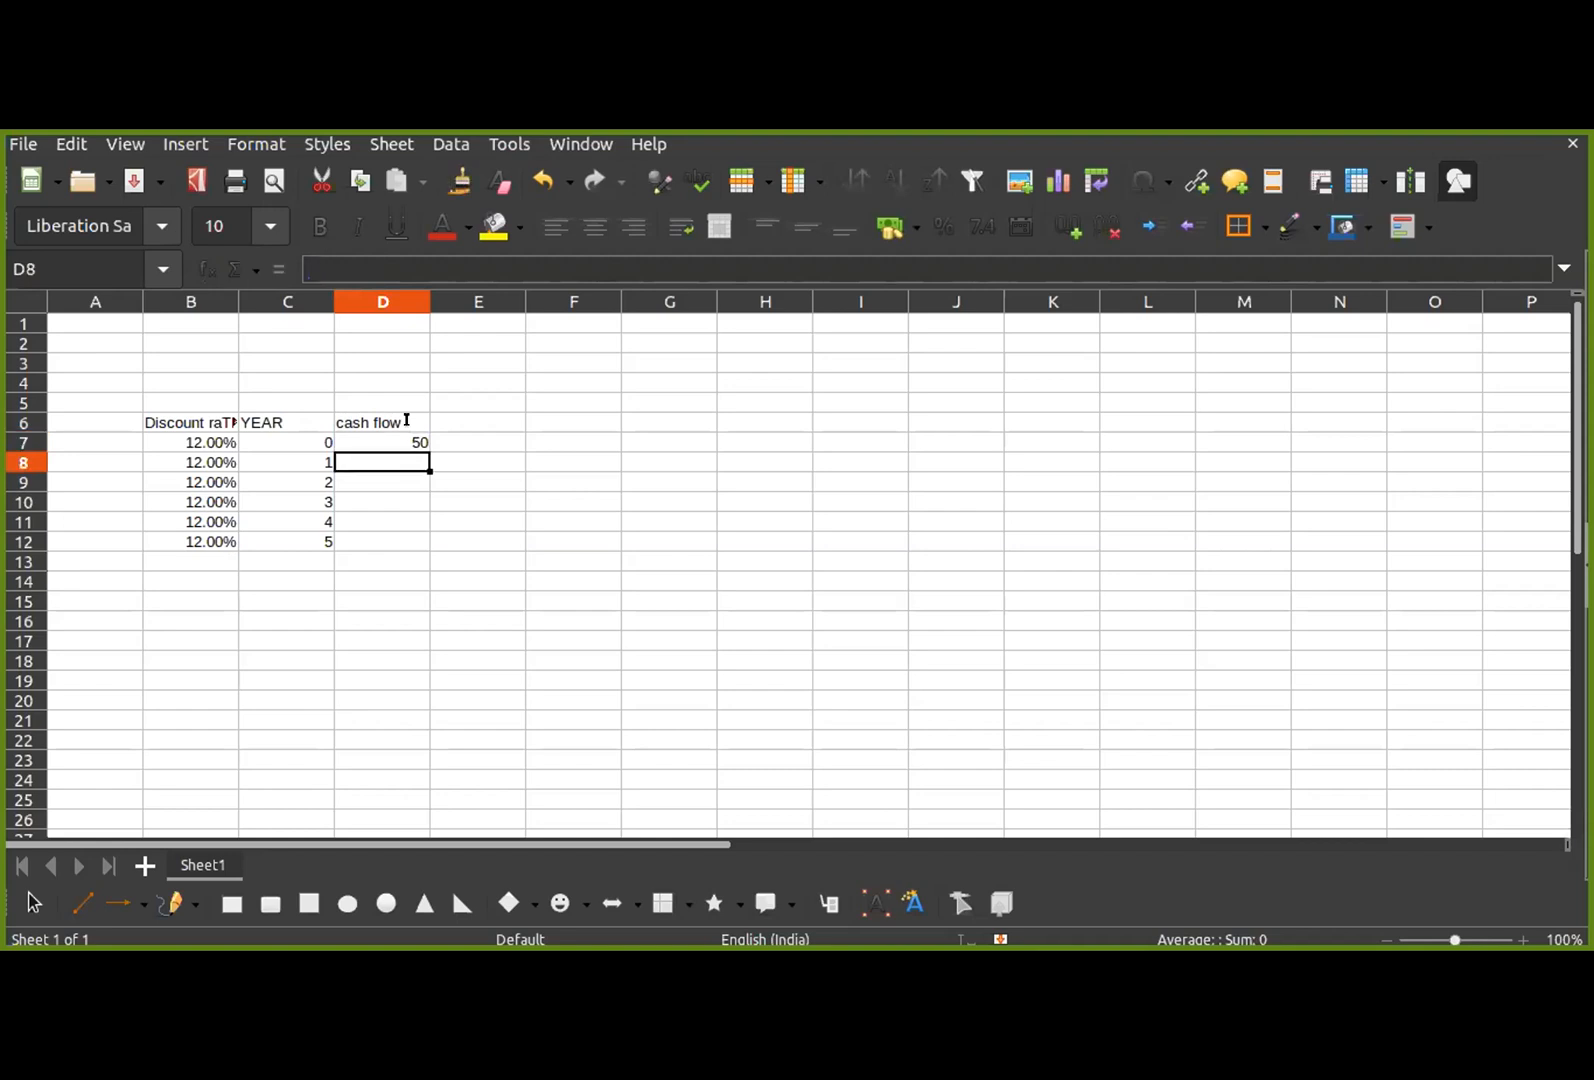
text(120)
key(Return)
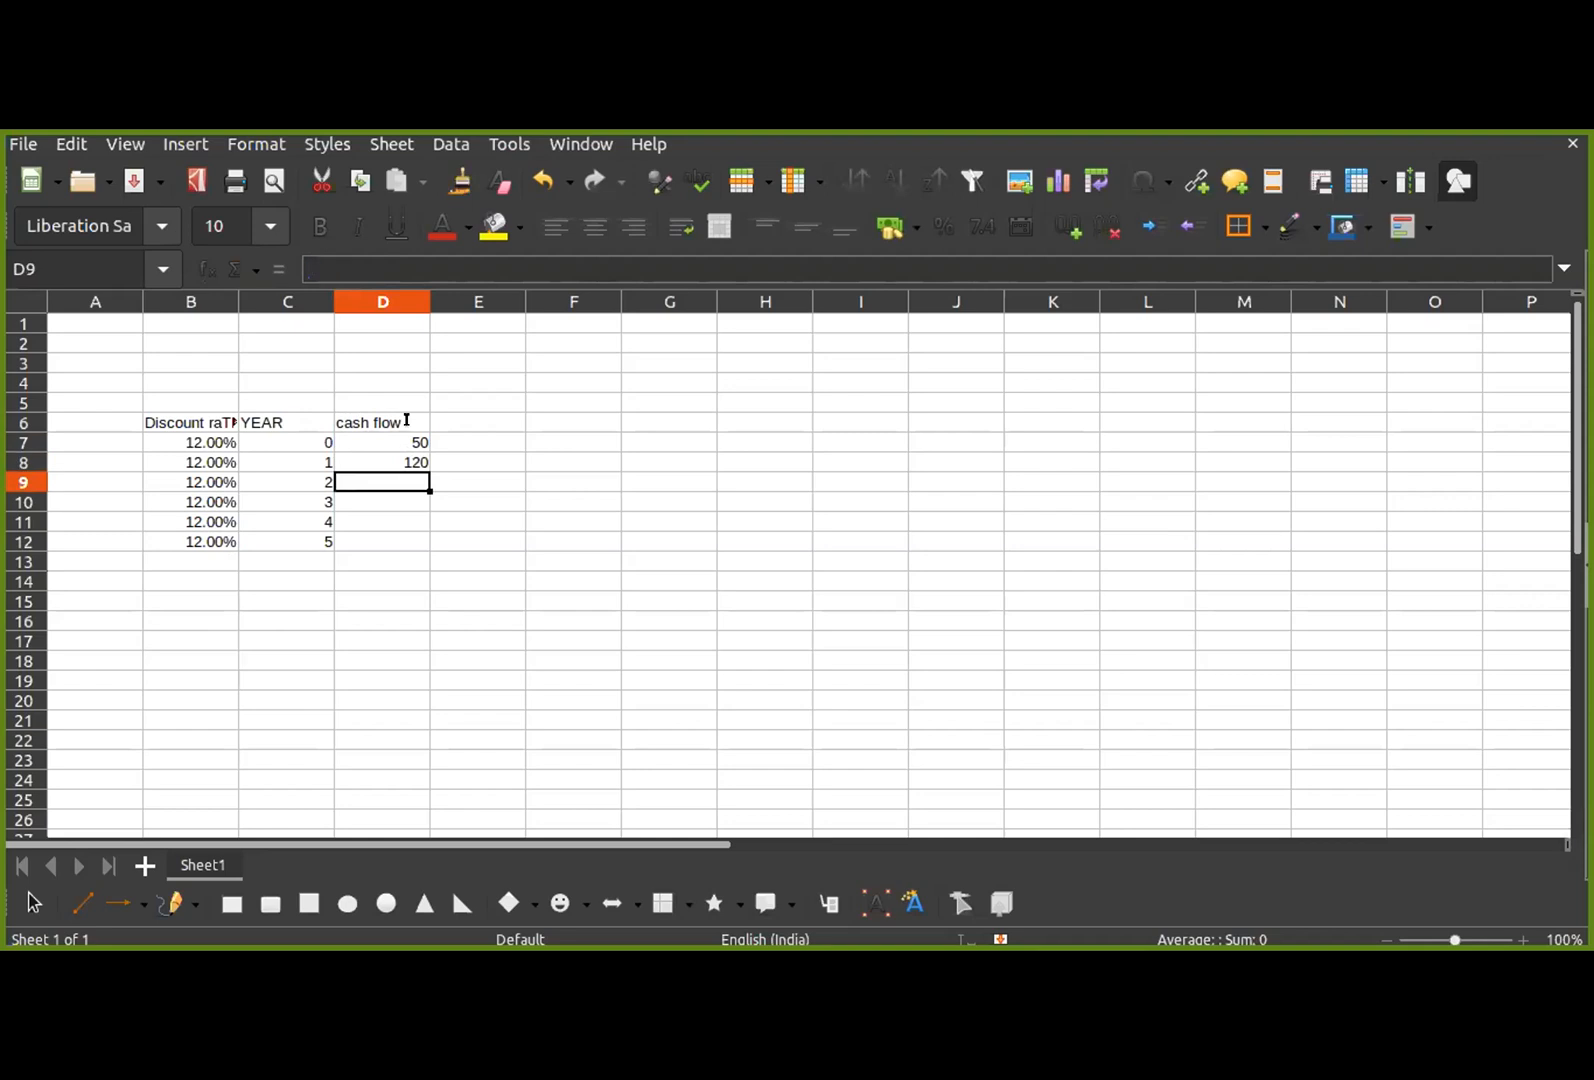
text(80)
key(Return)
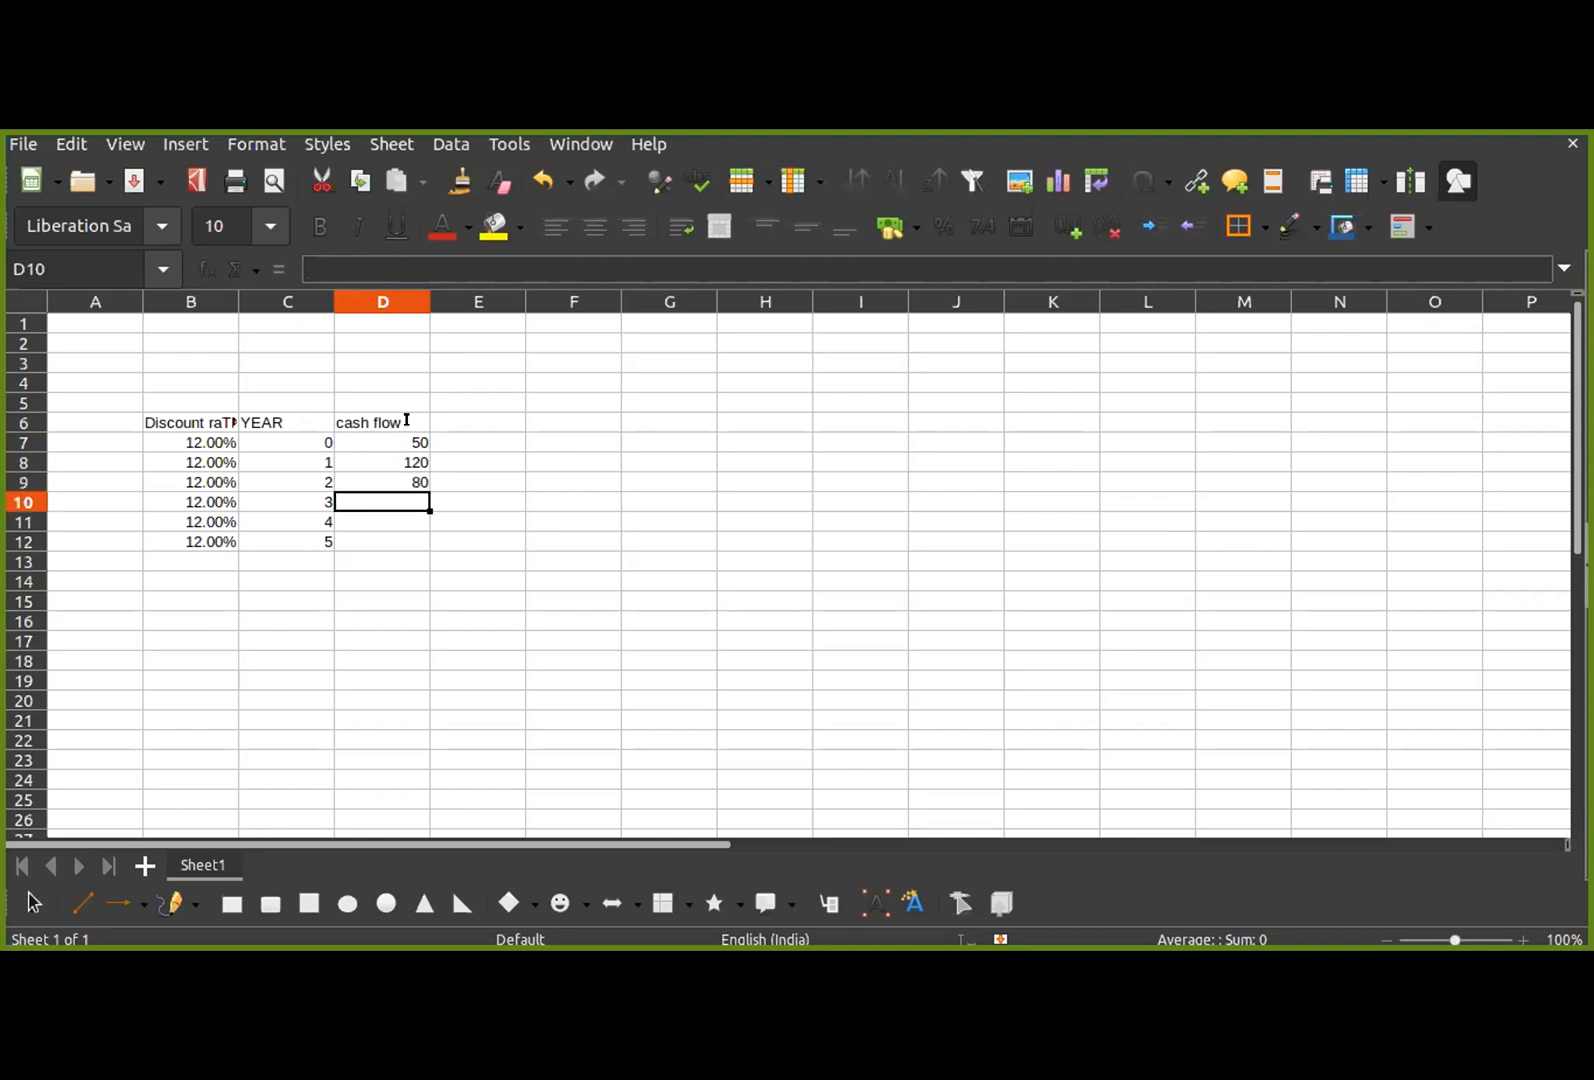
text(5)
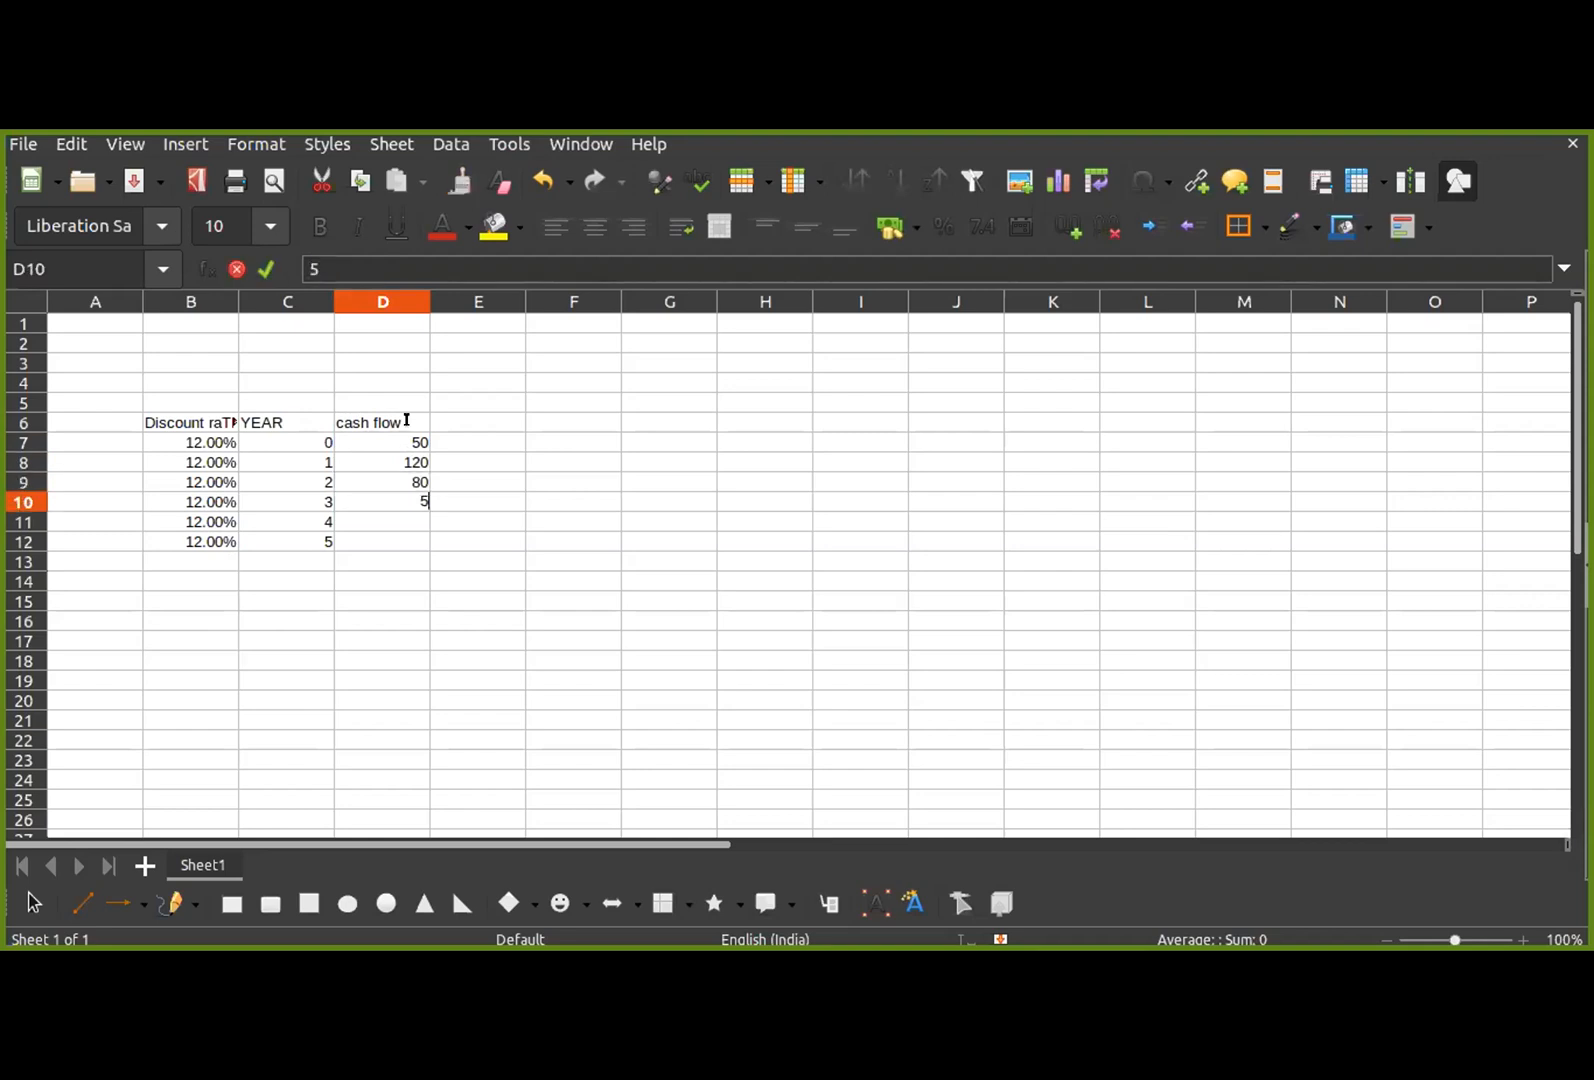
text(60)
key(Return)
text(280)
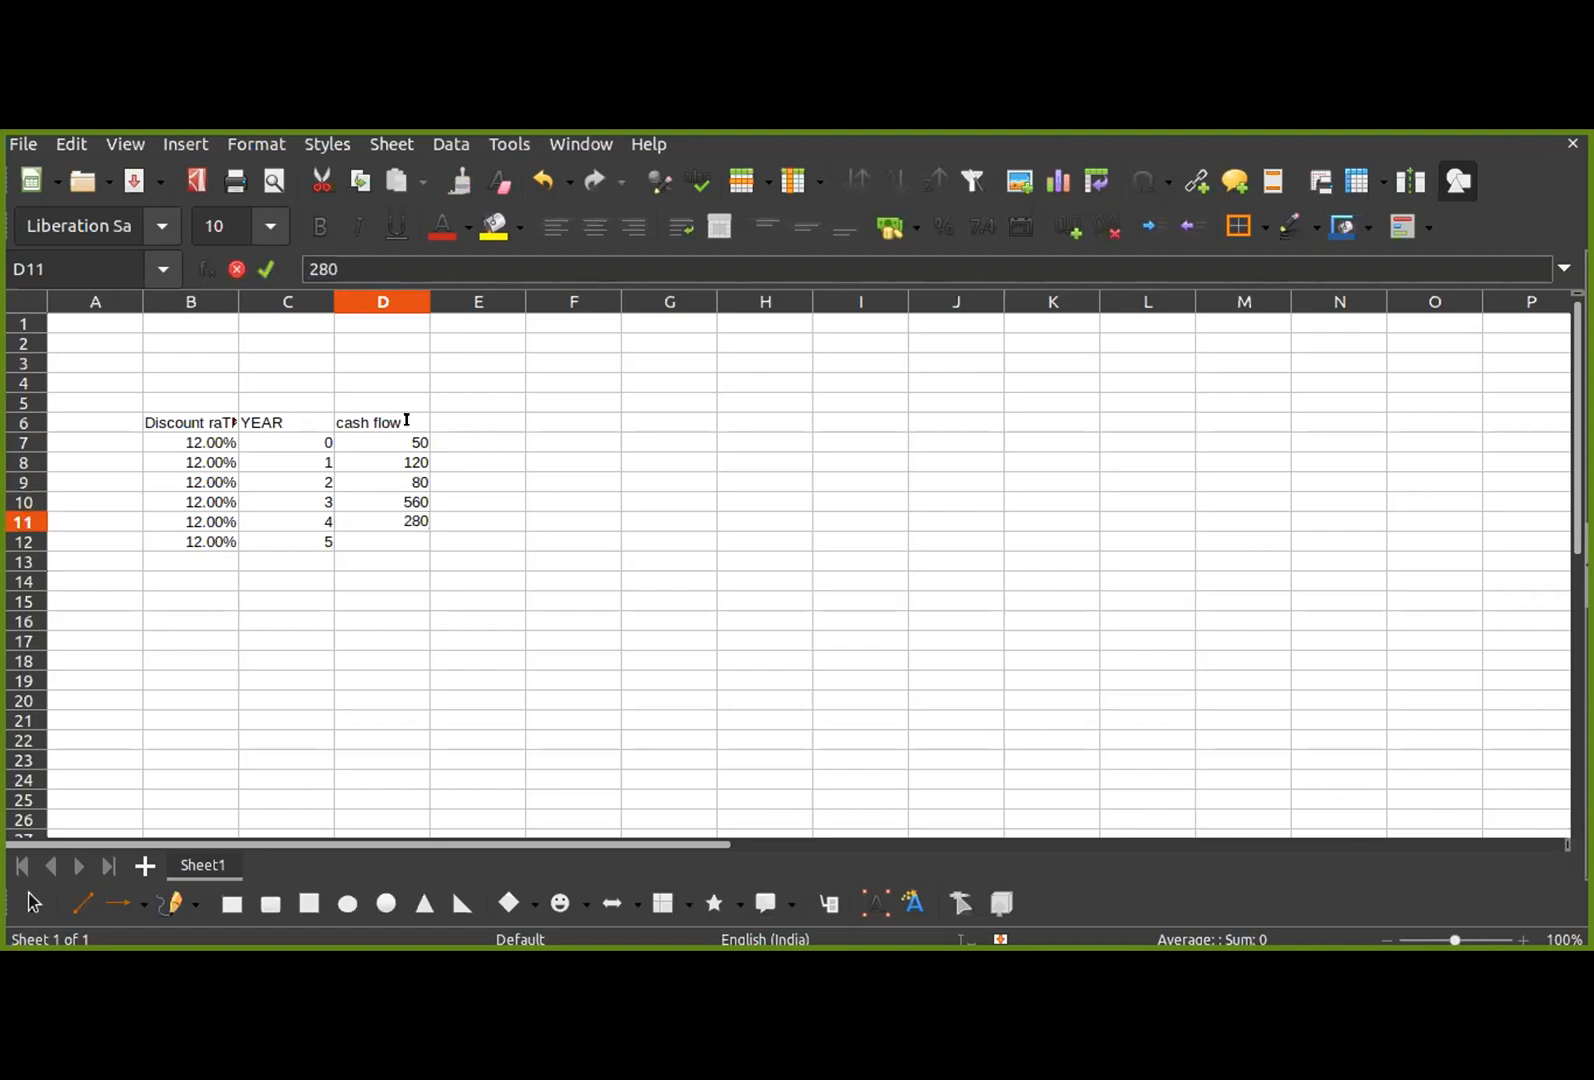
key(Return)
text(390)
key(BackSpace)
key(BackSpace)
text(00)
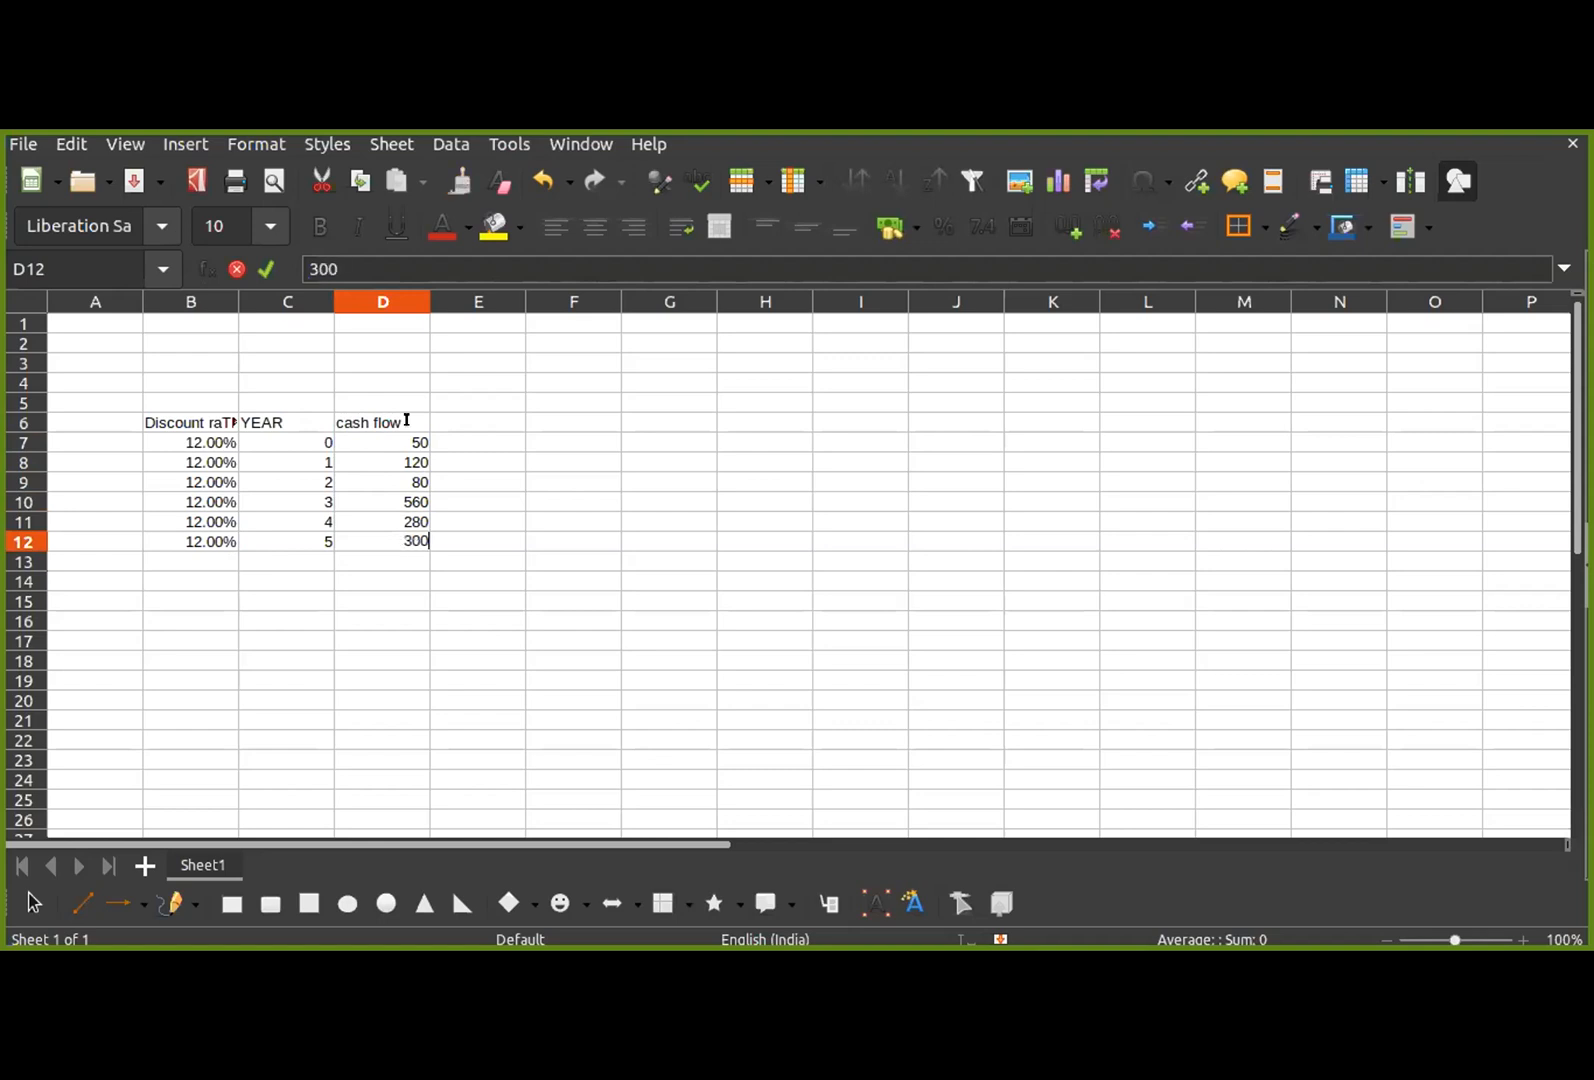
Step: Enter the column header PVIF in E6
click(480, 424)
text(PV)
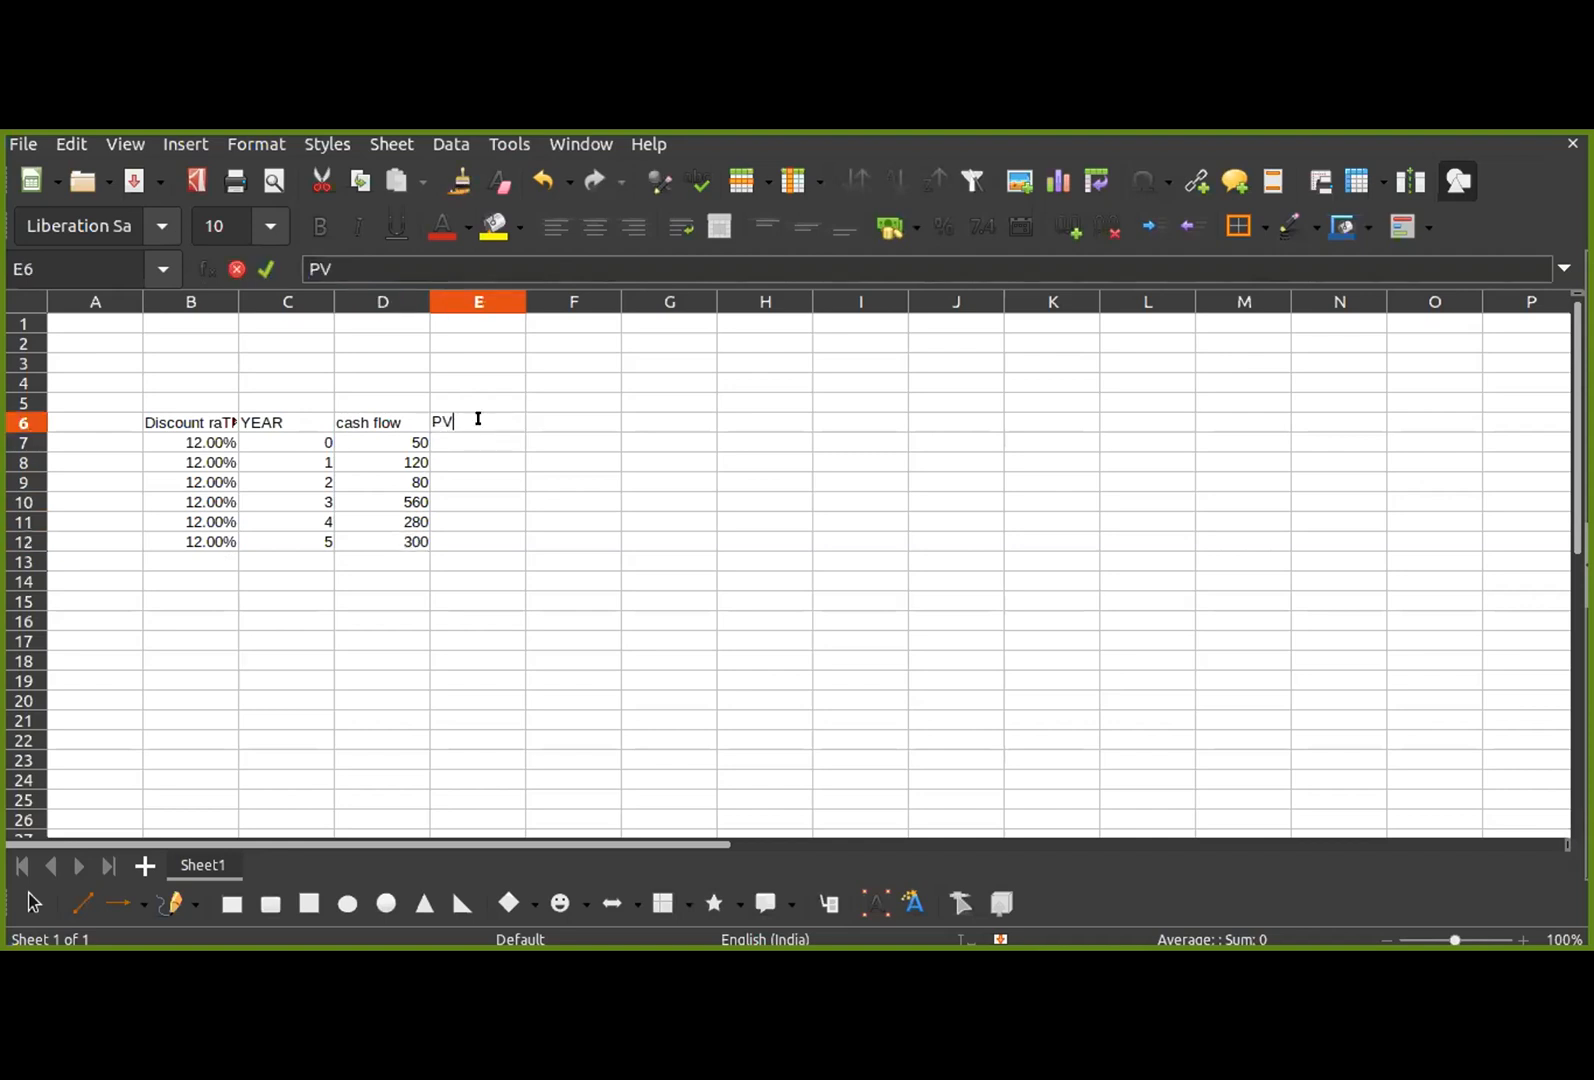
text(IF)
key(BackSpace)
key(BackSpace)
text(IF)
Step: Calculate the year 0 PVIF in E7 with the formula =1/(1+B7)^0
click(480, 442)
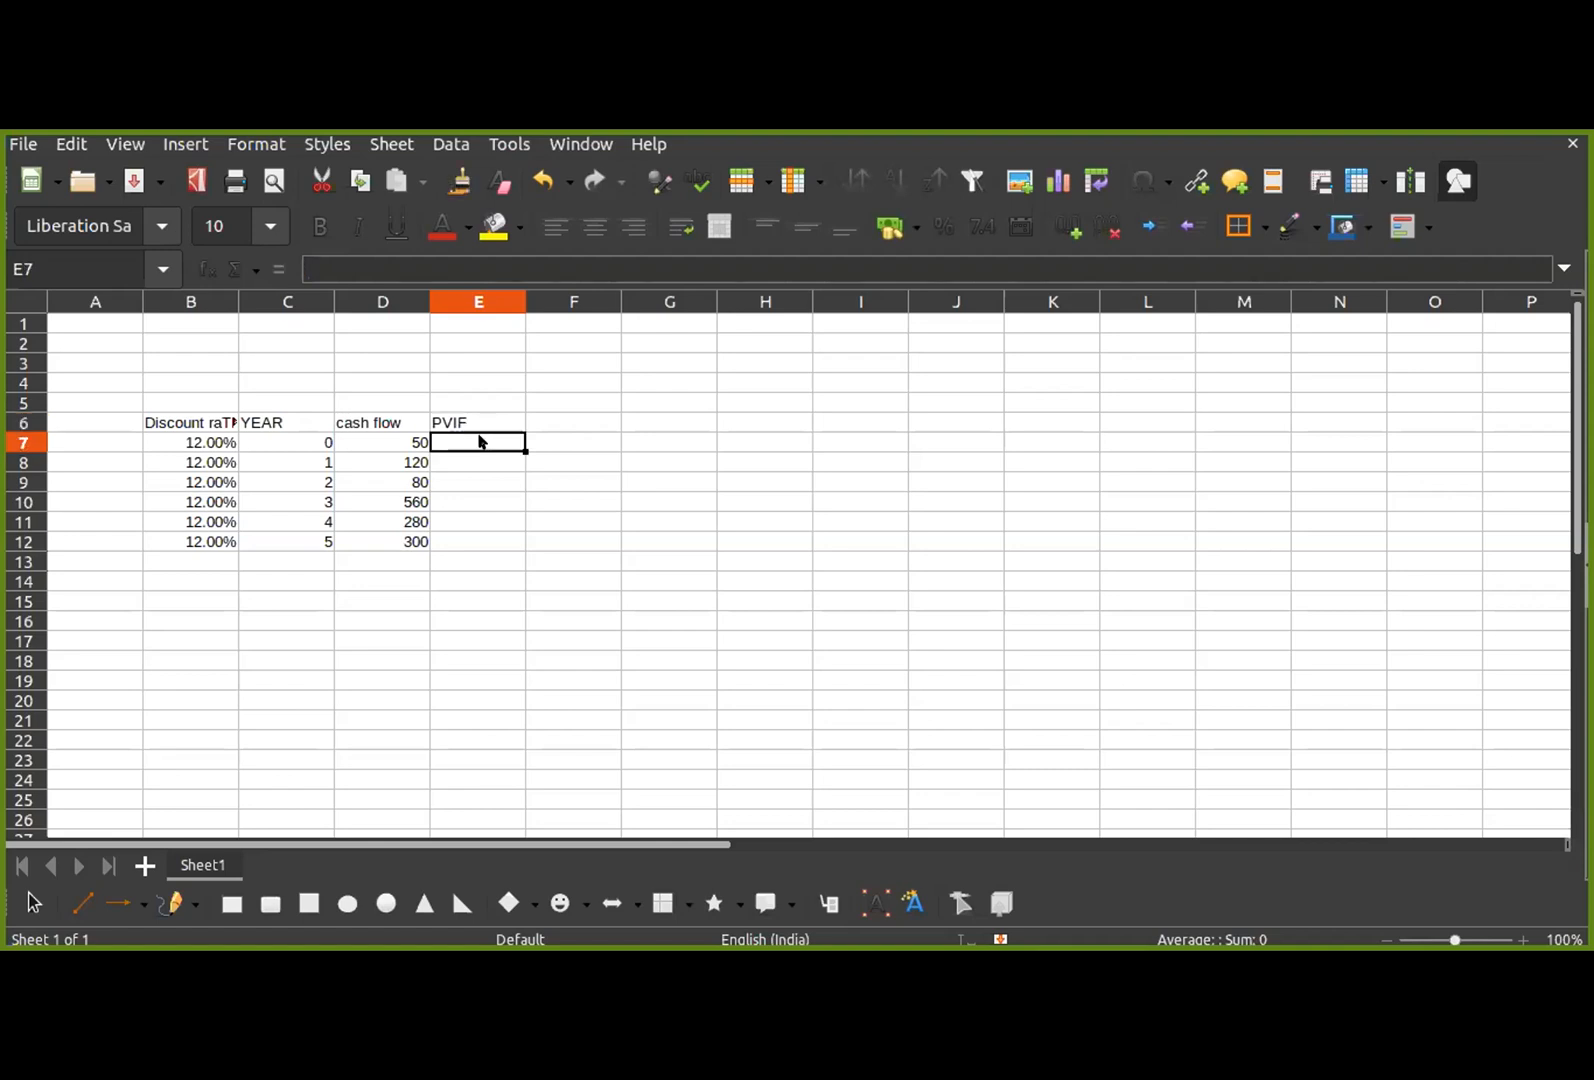
text(=)
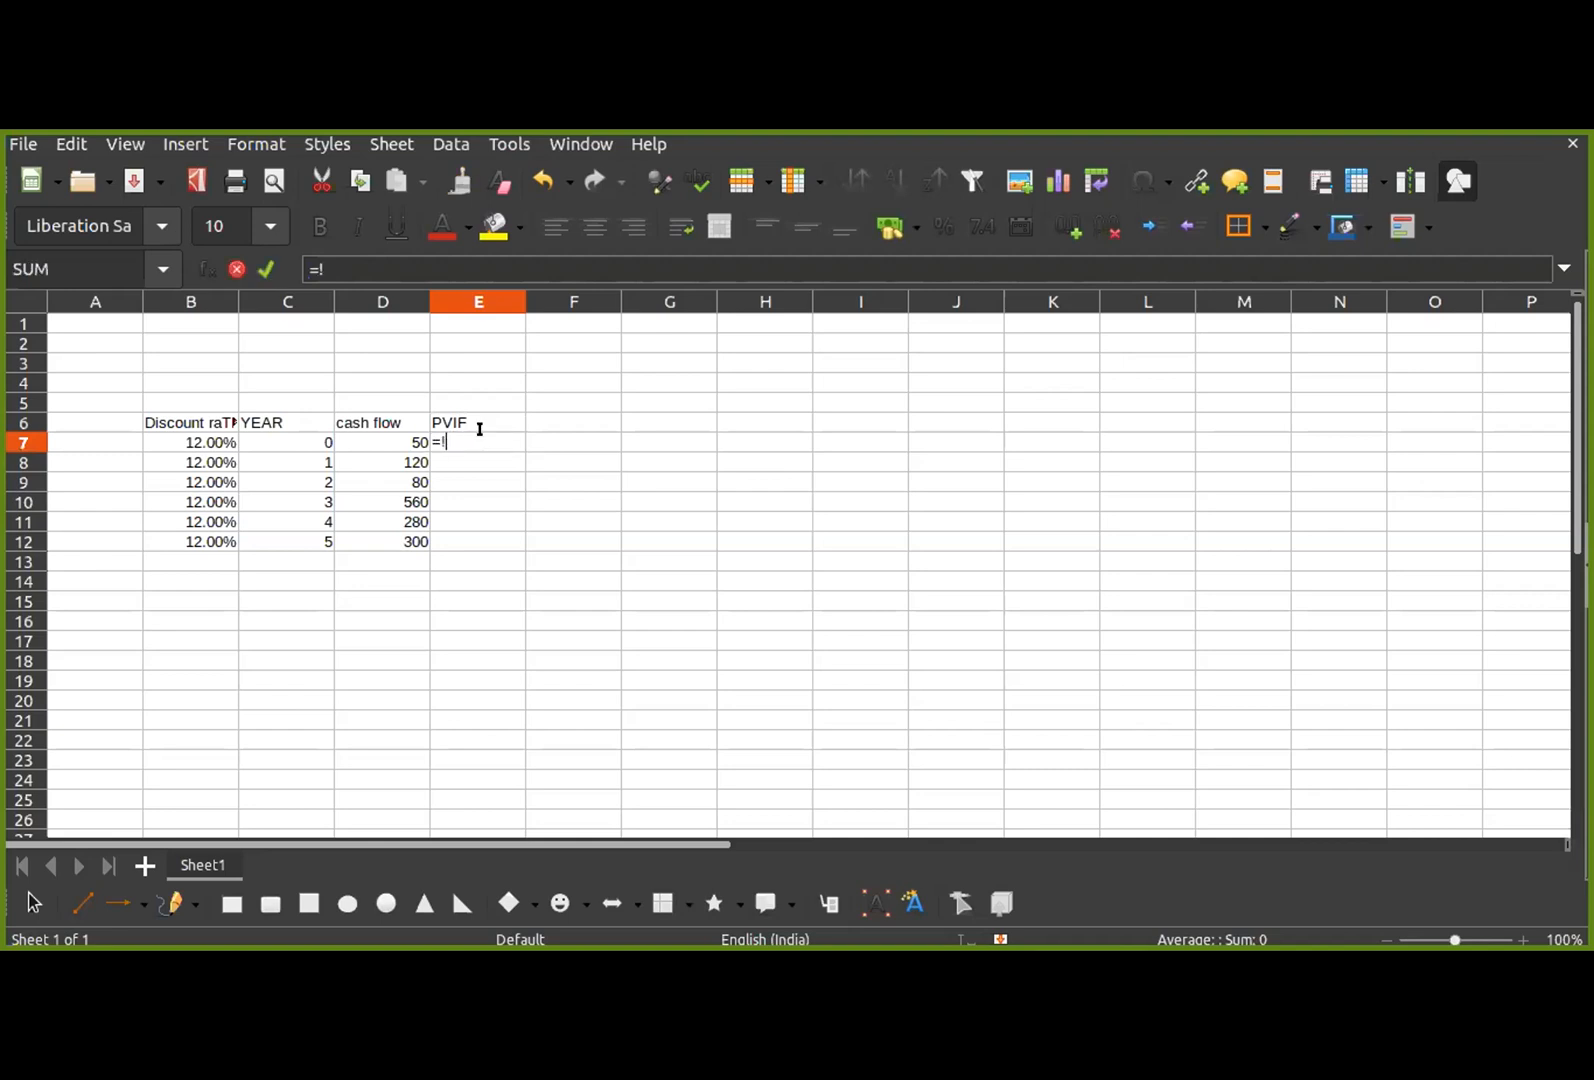
text(1/()
text(1+)
click(200, 441)
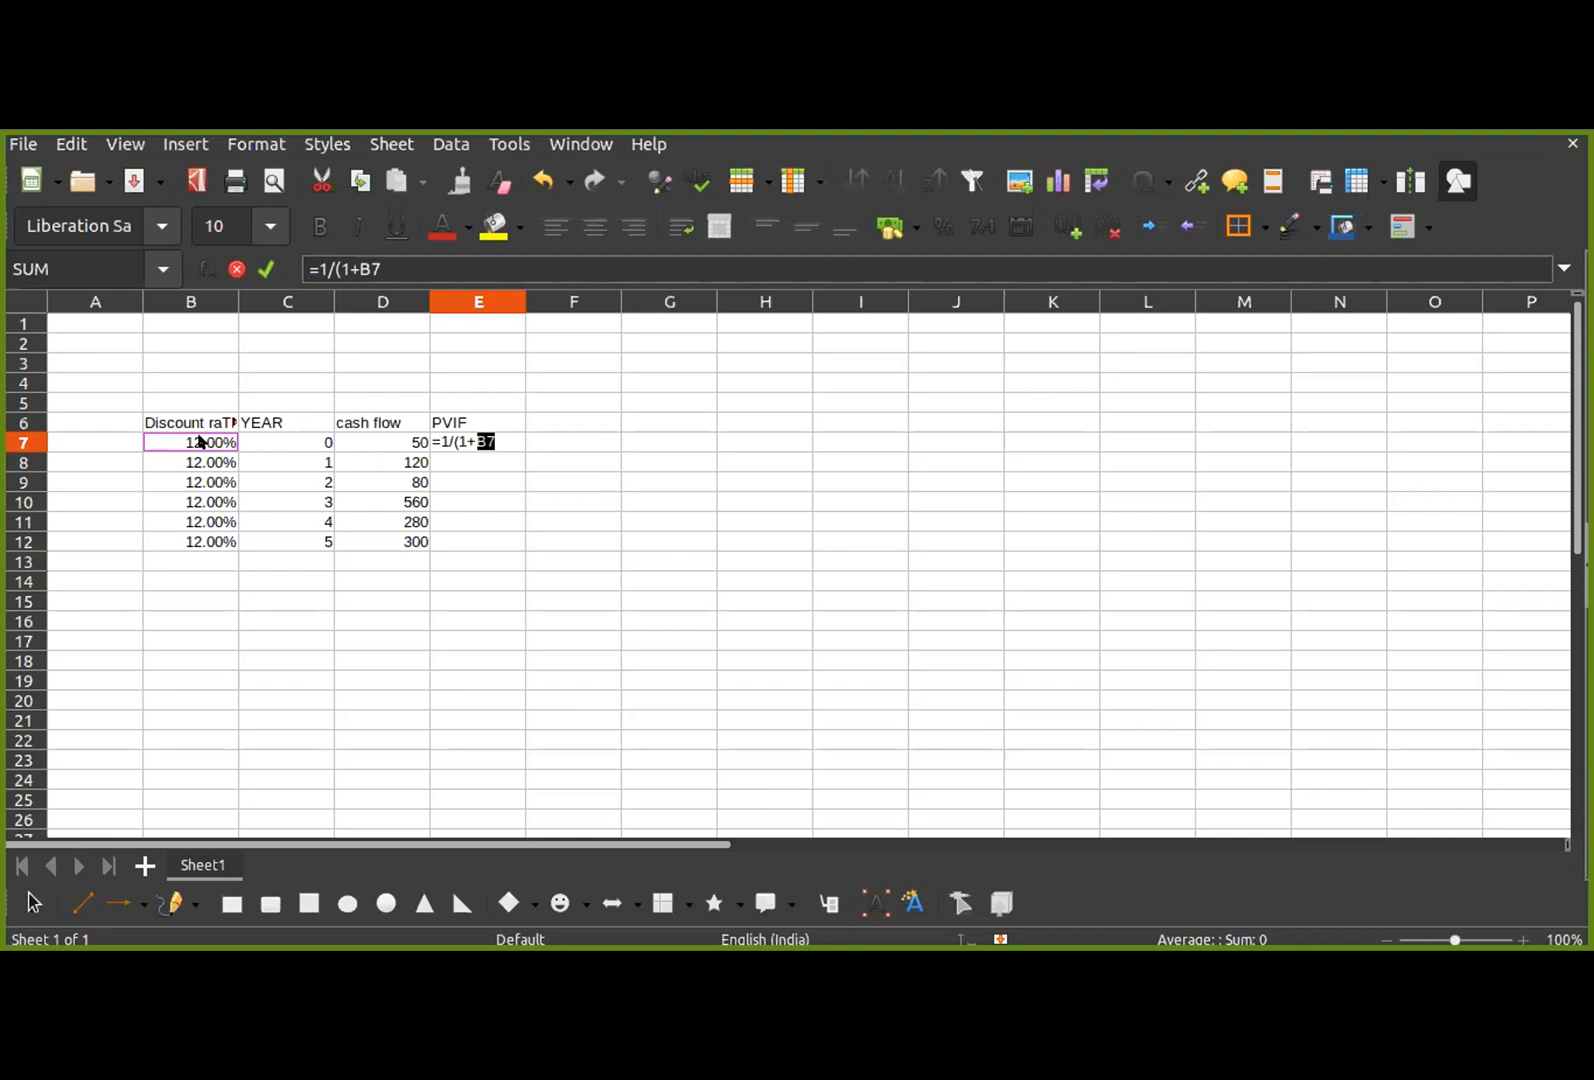
text()^)
text(0)
key(Return)
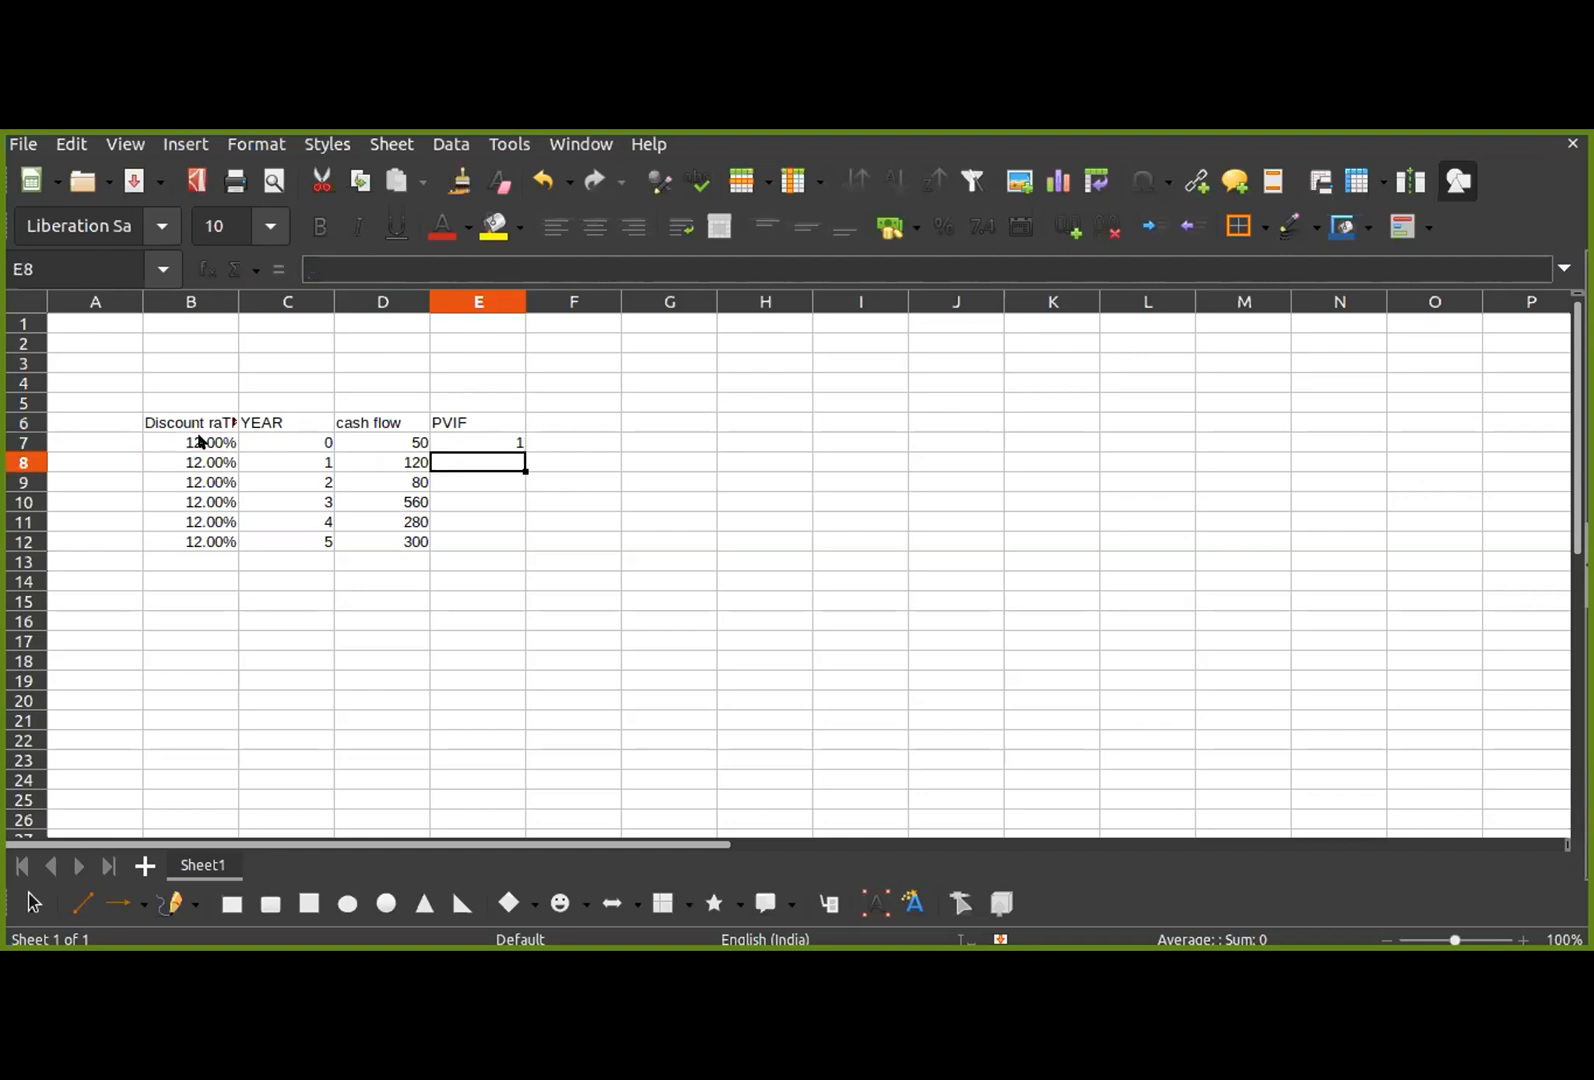
Step: Fill the PVIF formula from E7 down through E12
click(470, 426)
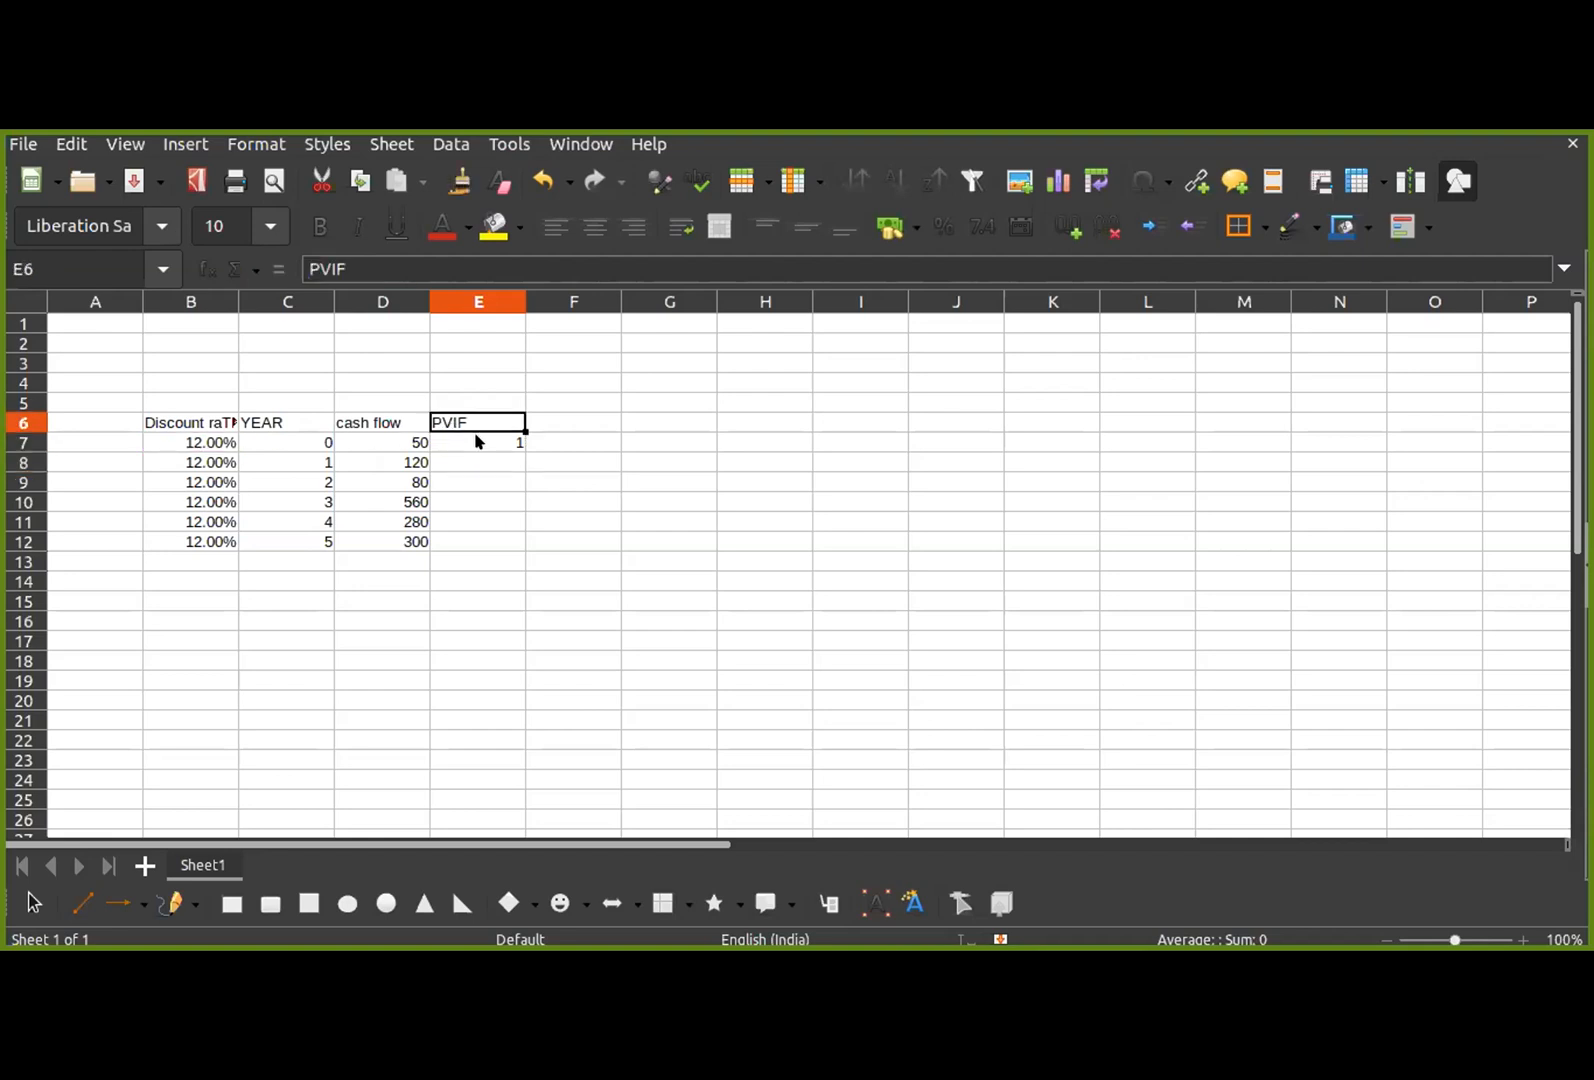
click(478, 441)
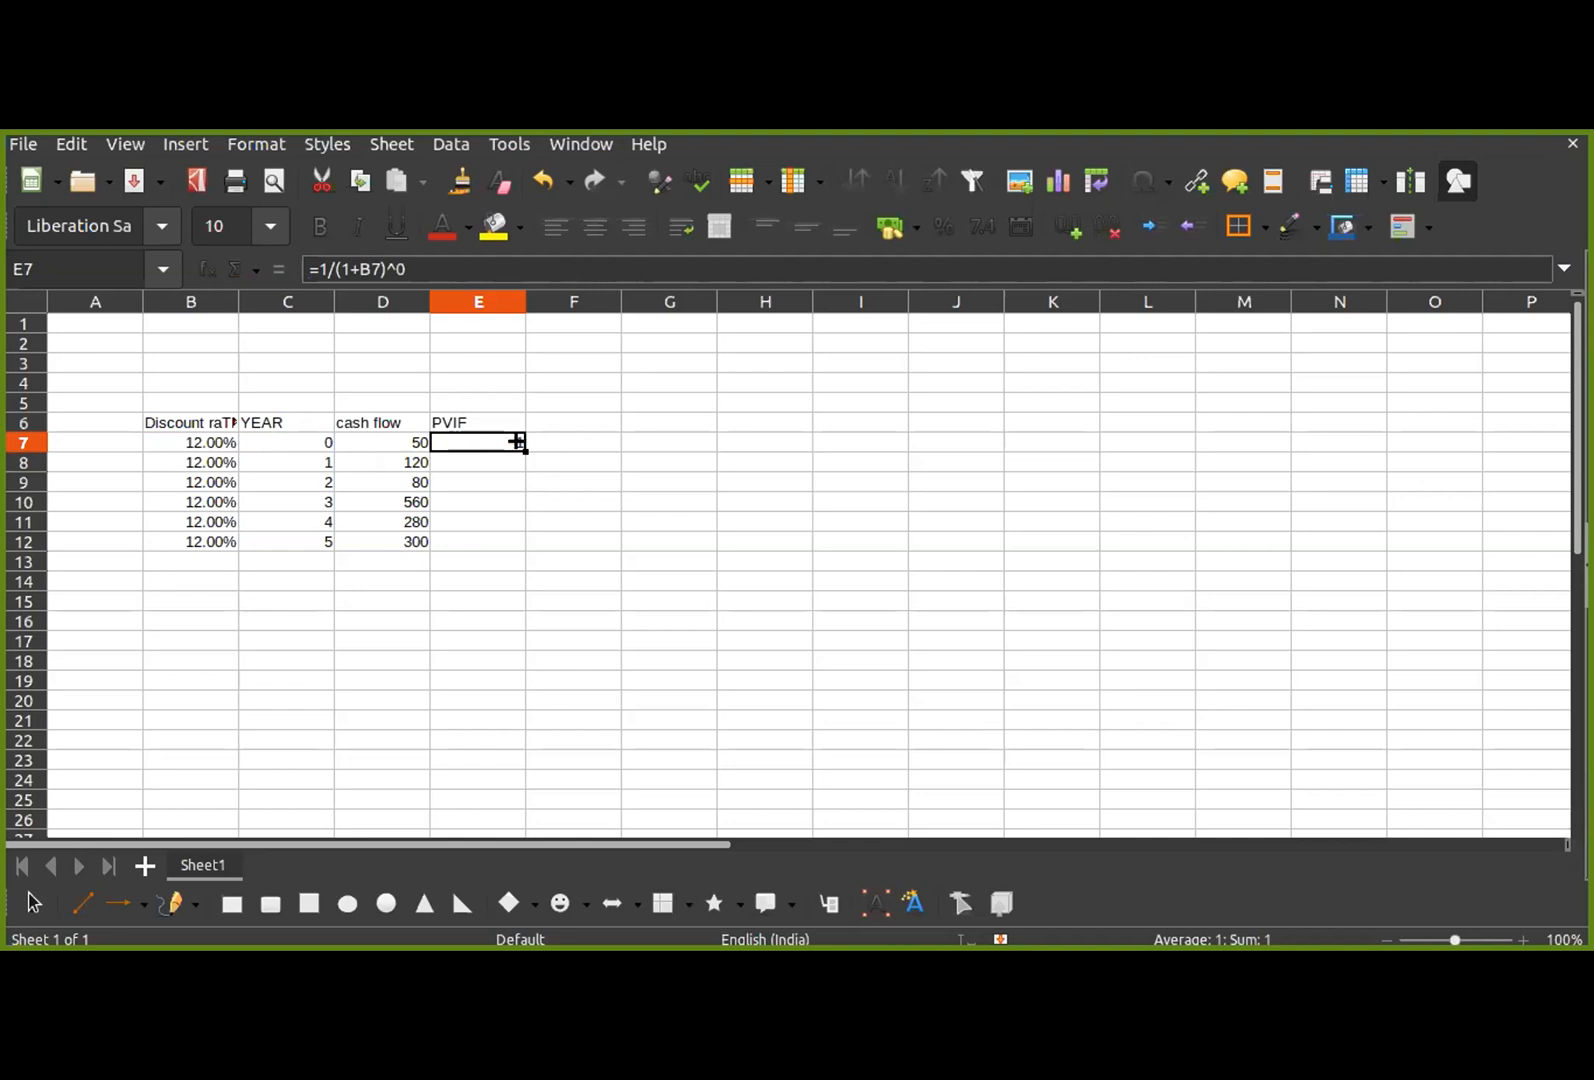
drag(524, 451, 521, 551)
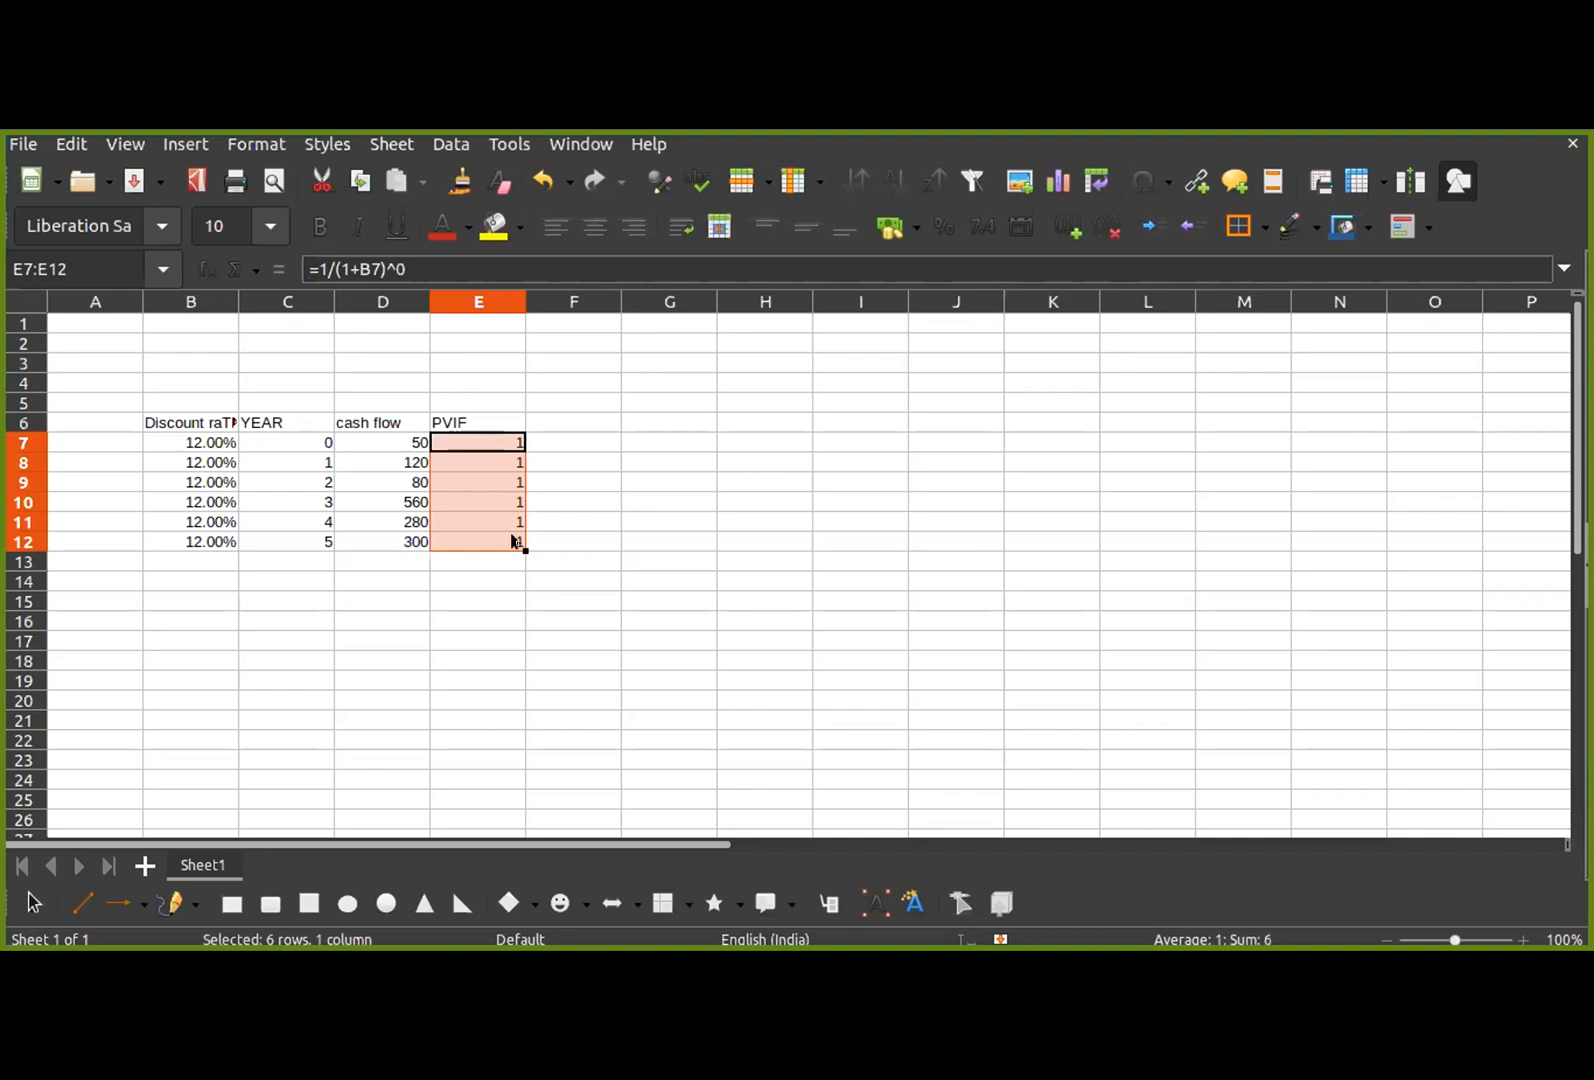
Step: Change the exponent of the PVIF formulas to 1 in E8 and to 2 in E9
click(496, 460)
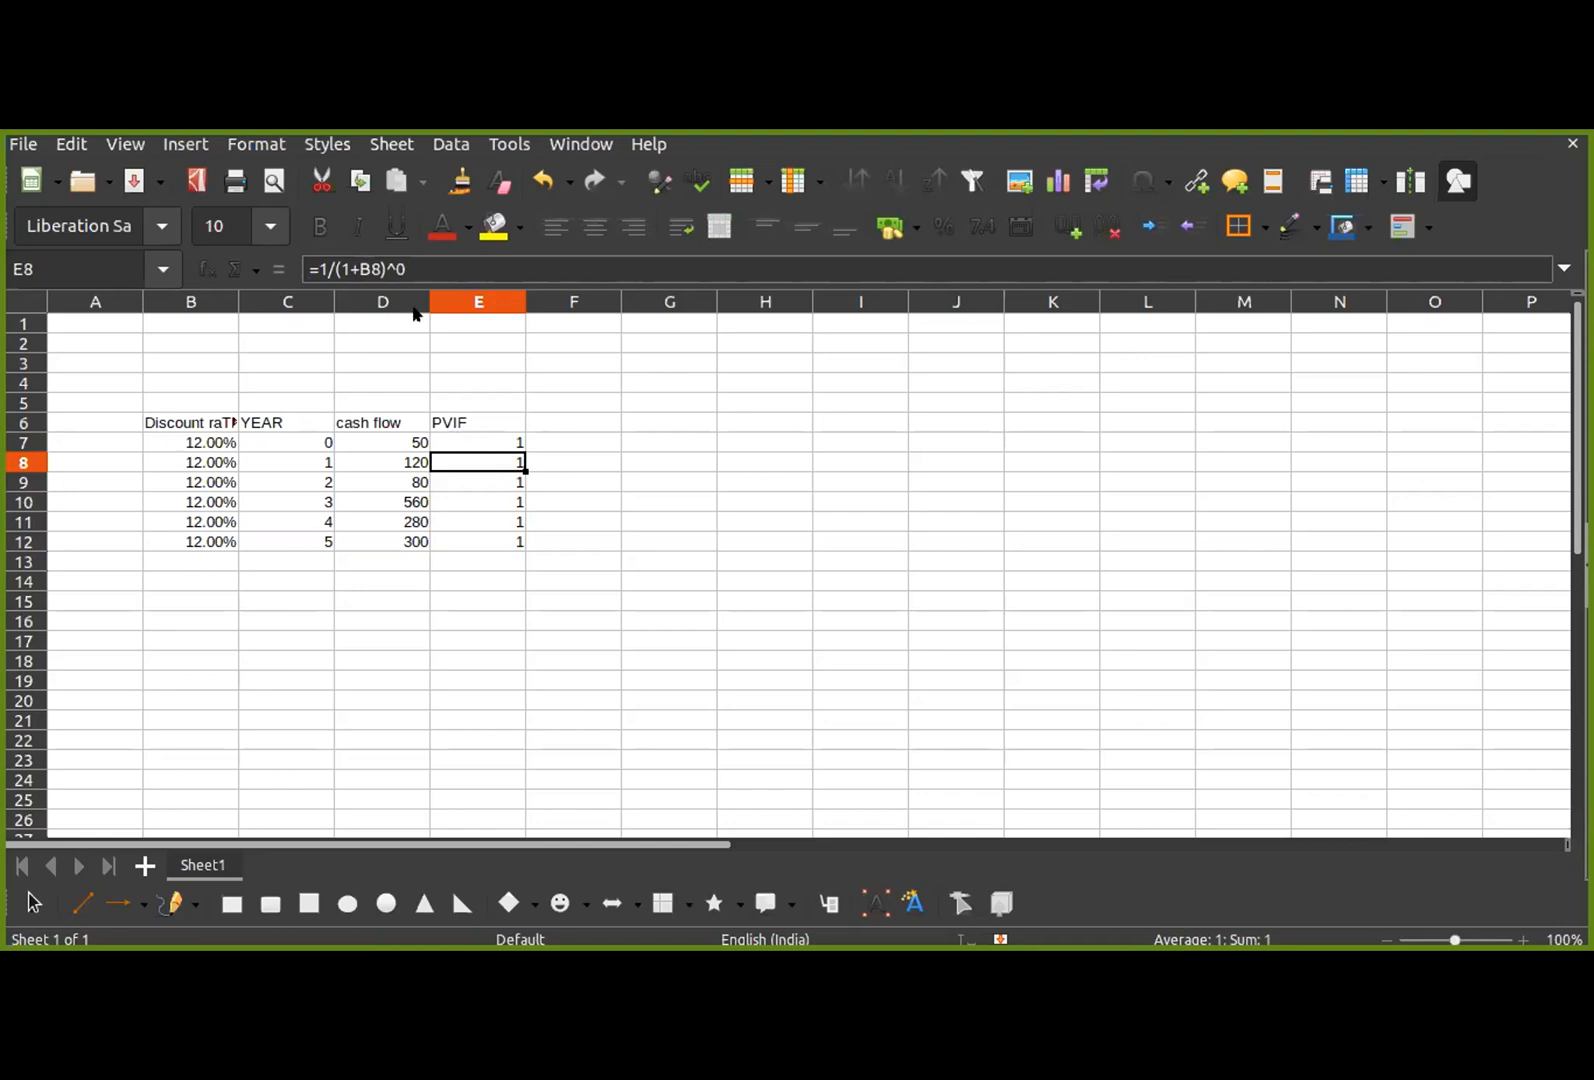
click(409, 265)
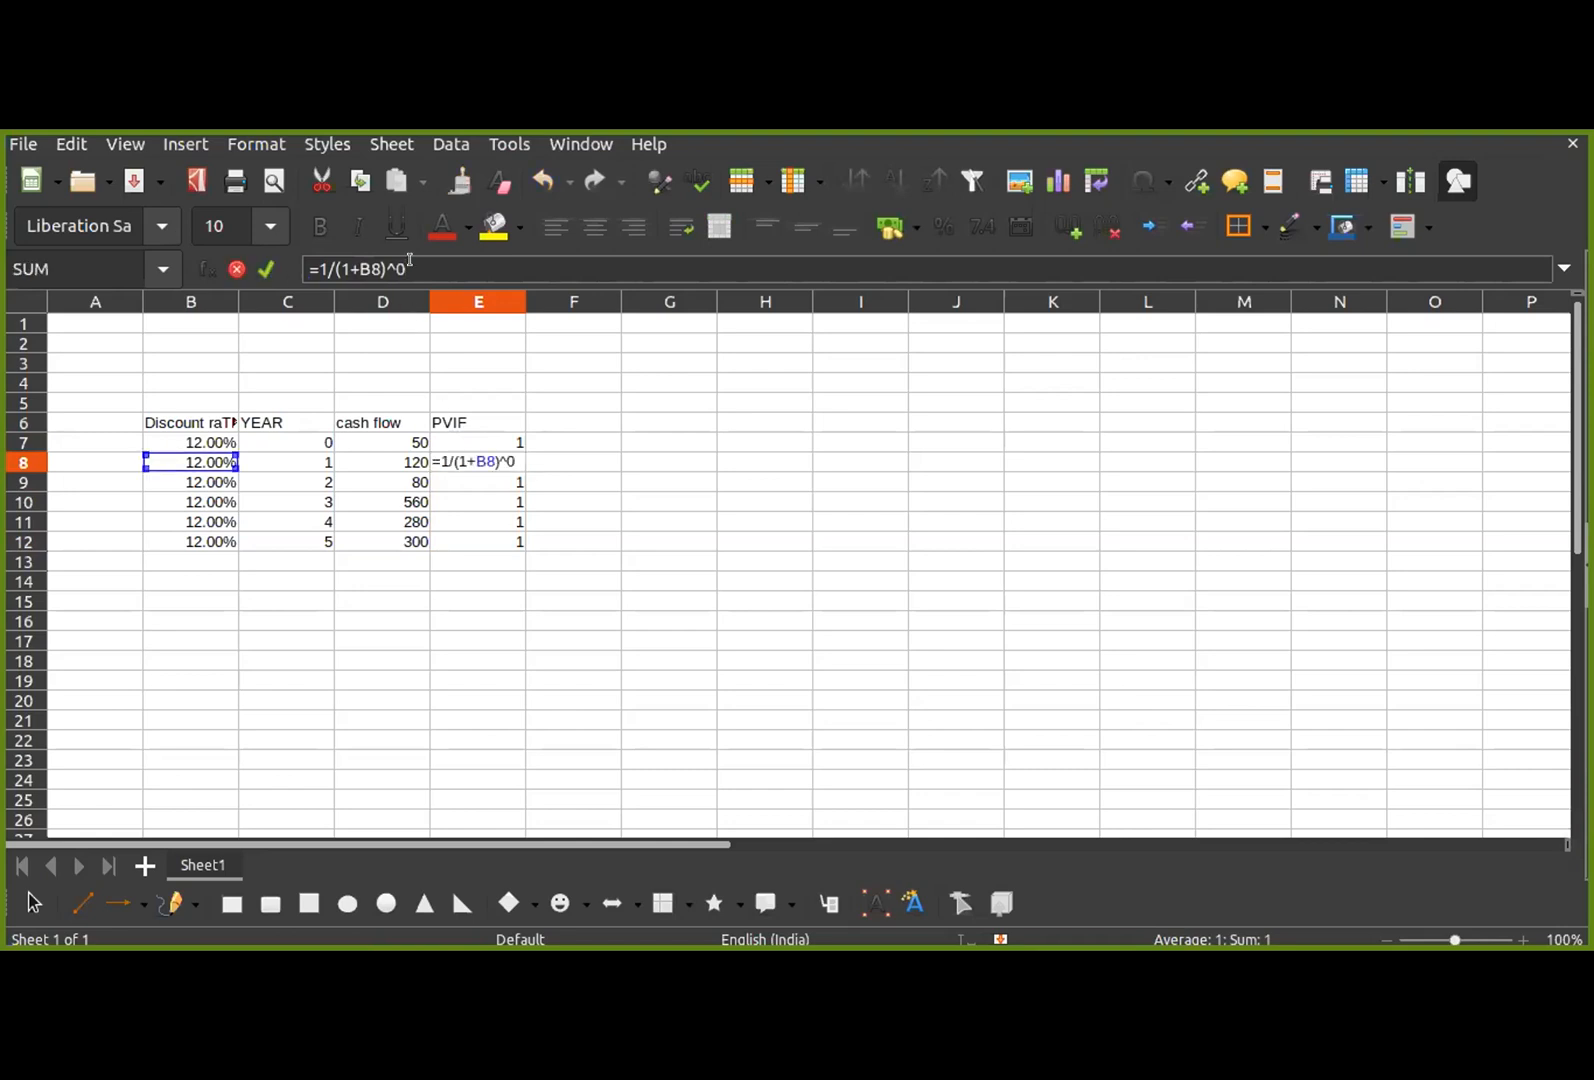
key(BackSpace)
text(1)
key(Return)
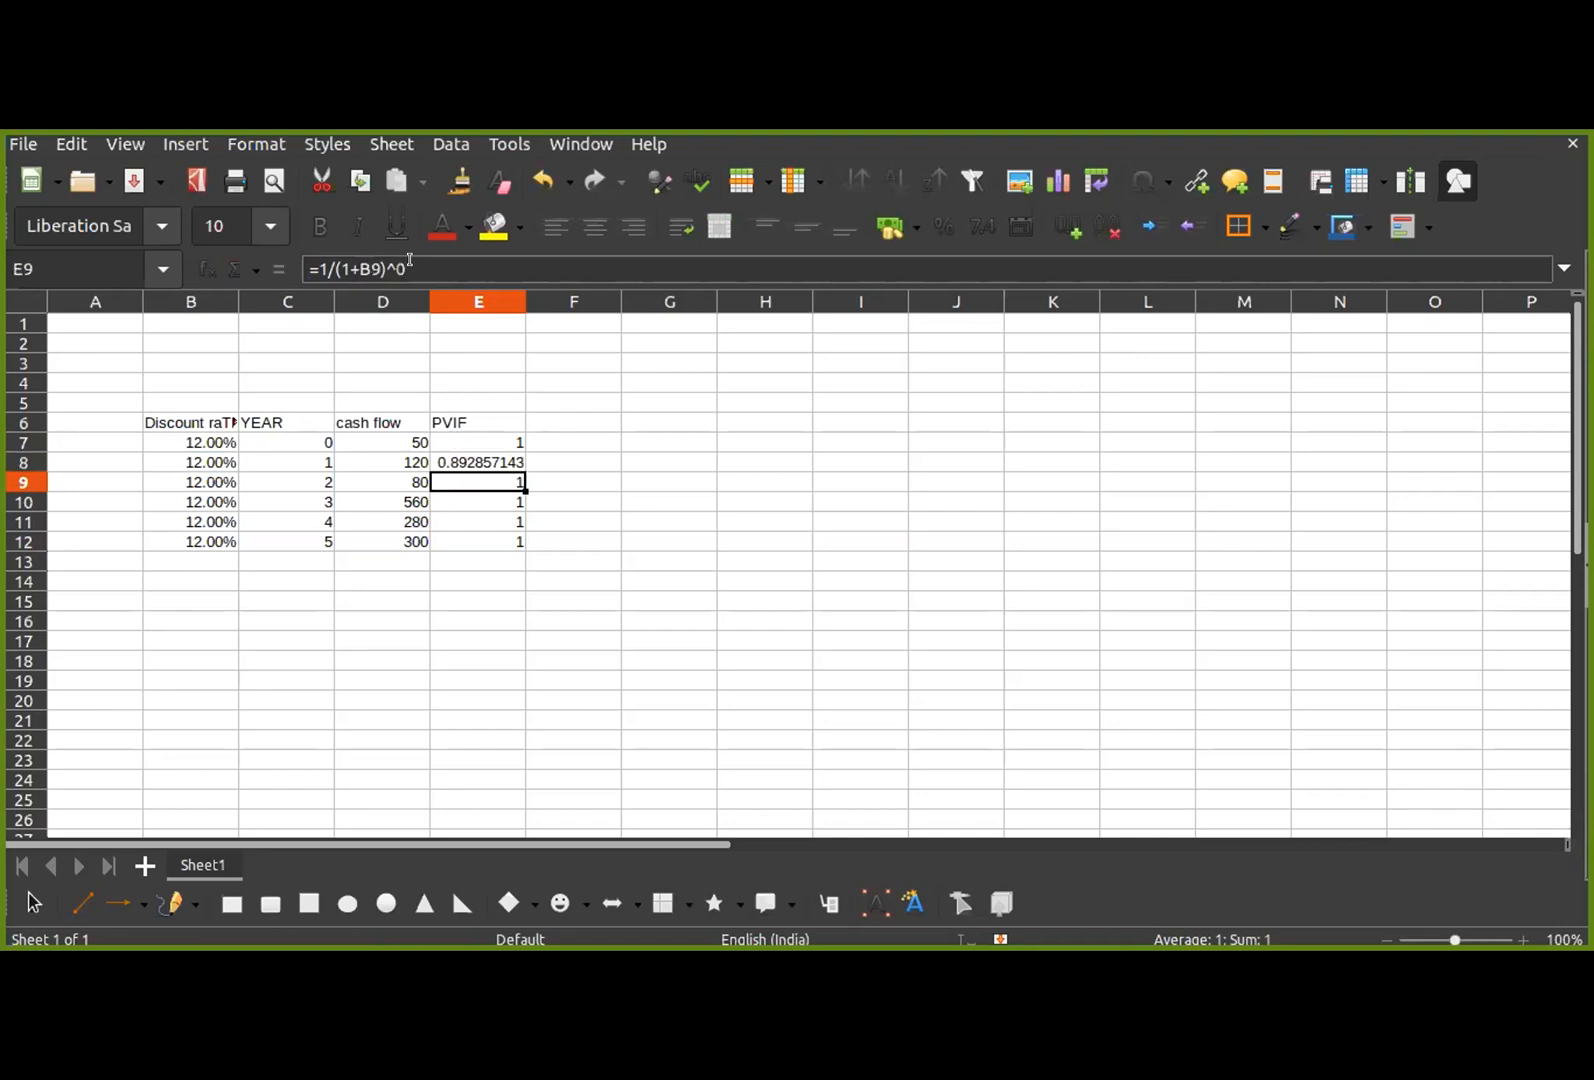
click(409, 265)
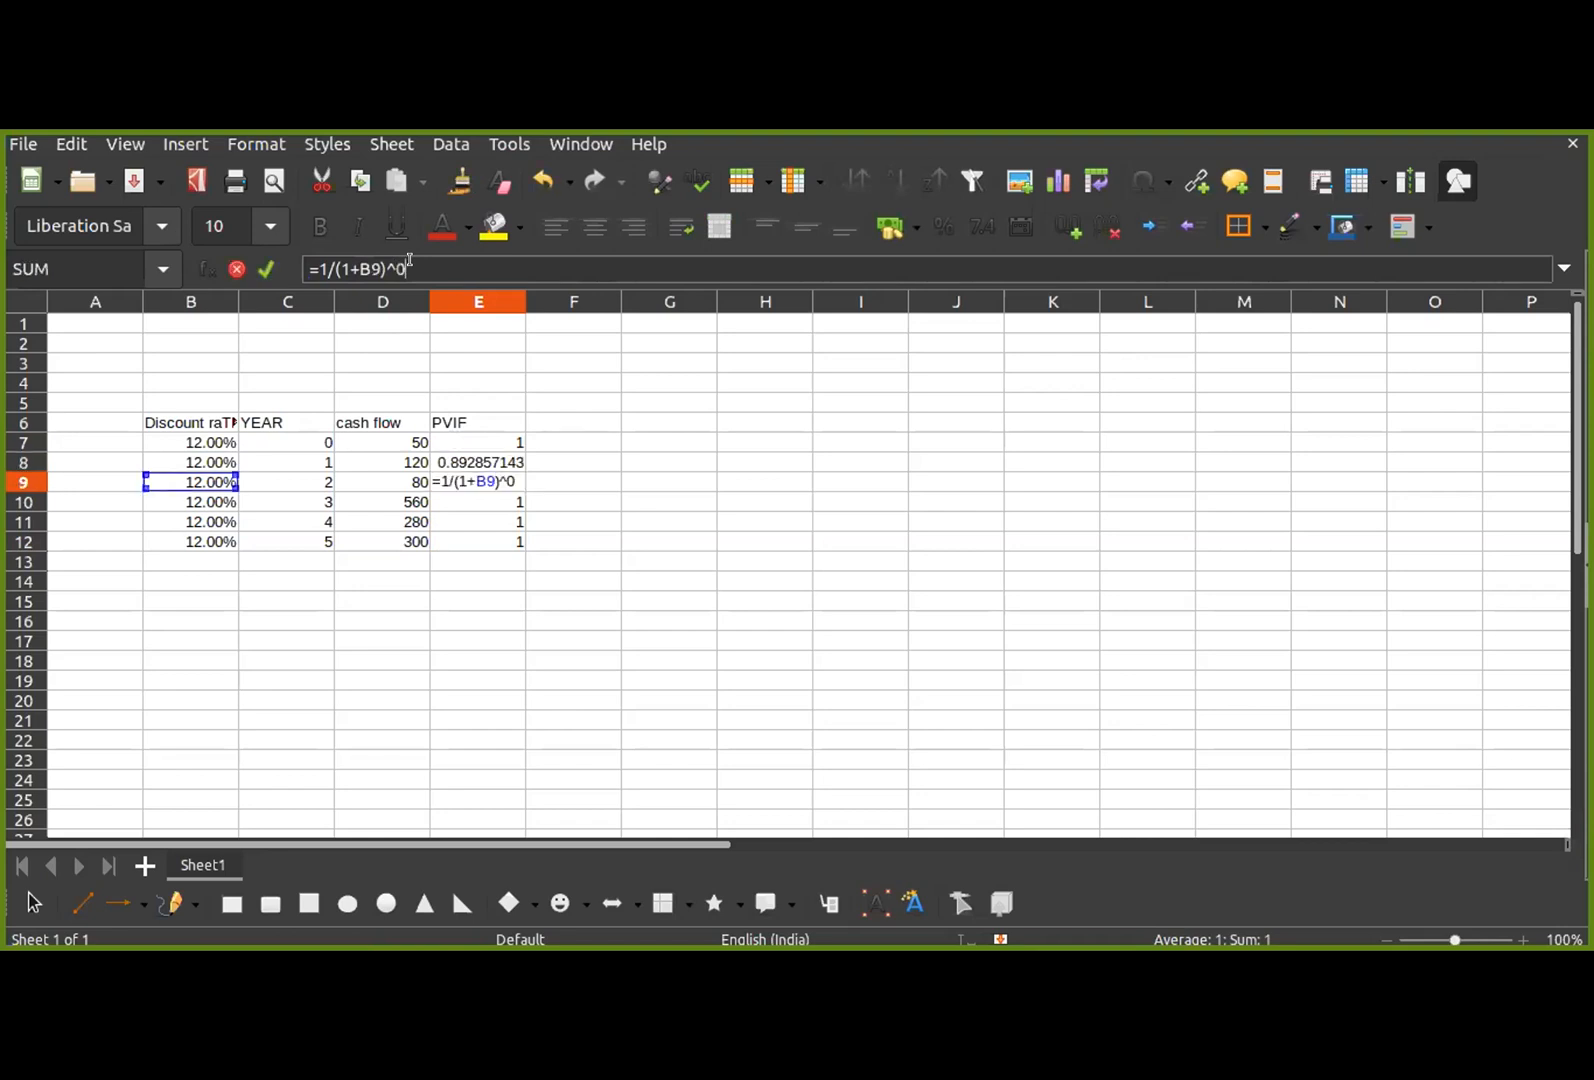
key(BackSpace)
text(2)
key(Return)
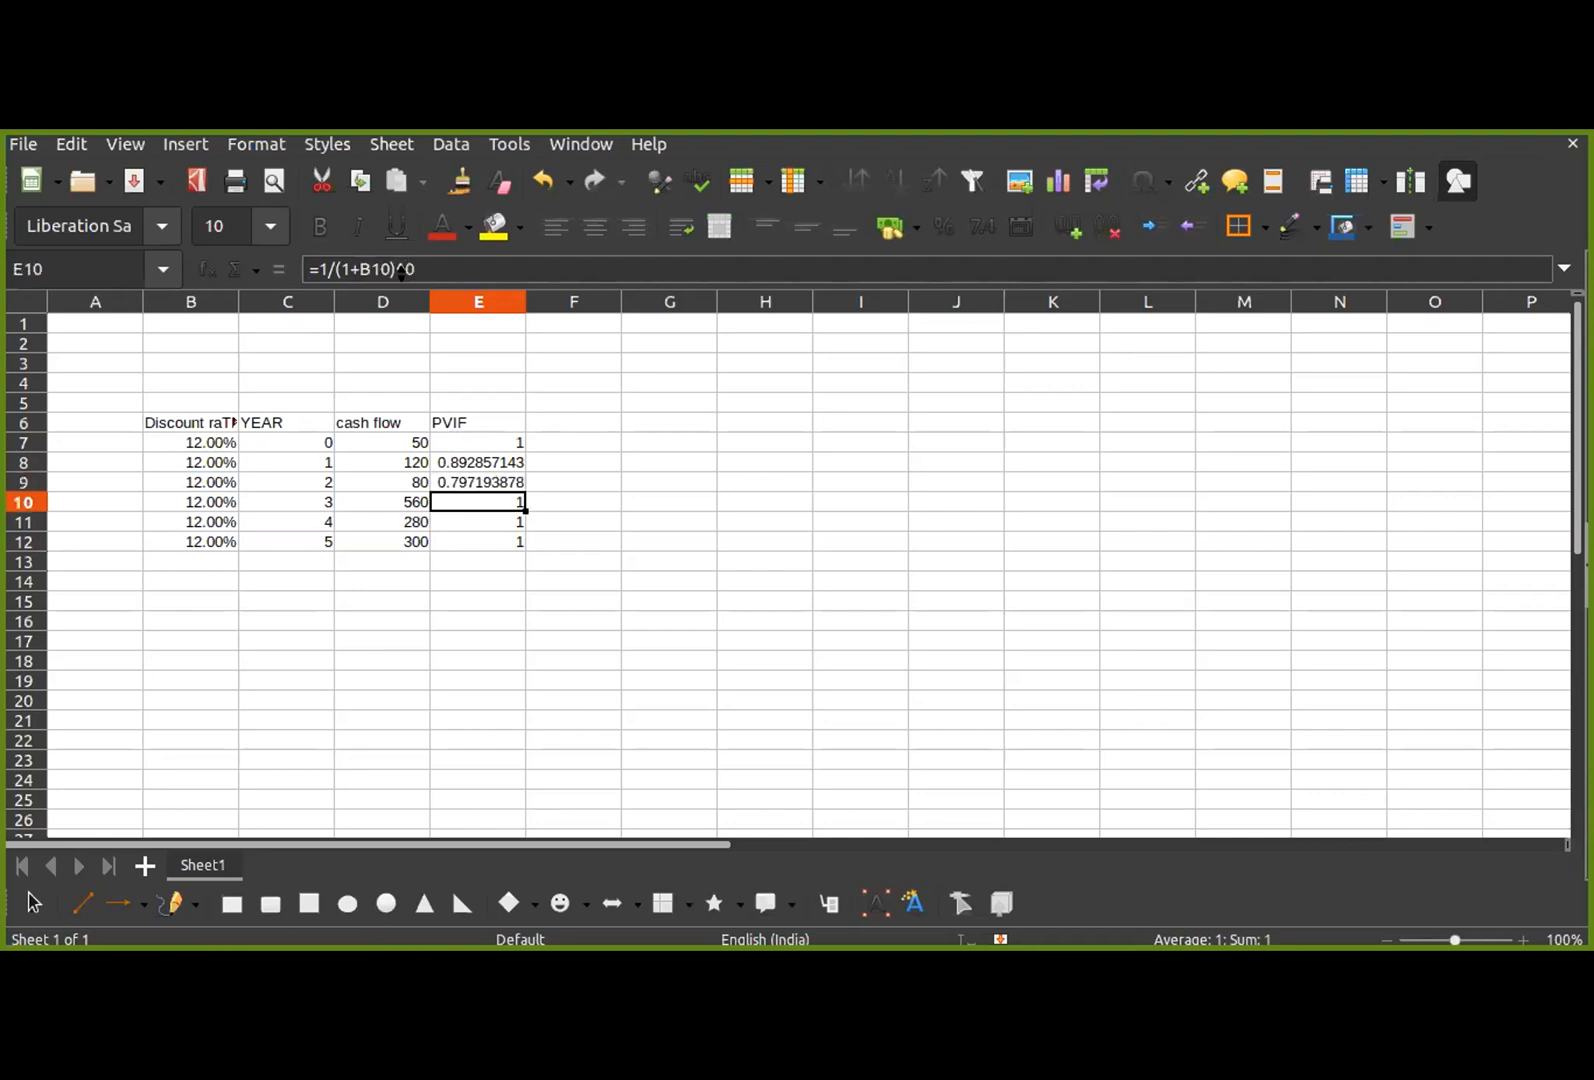
Step: Replace the fixed exponent in the E9 PVIF formula with a reference to the year cell, giving =1/(1+B9)^C9
click(492, 480)
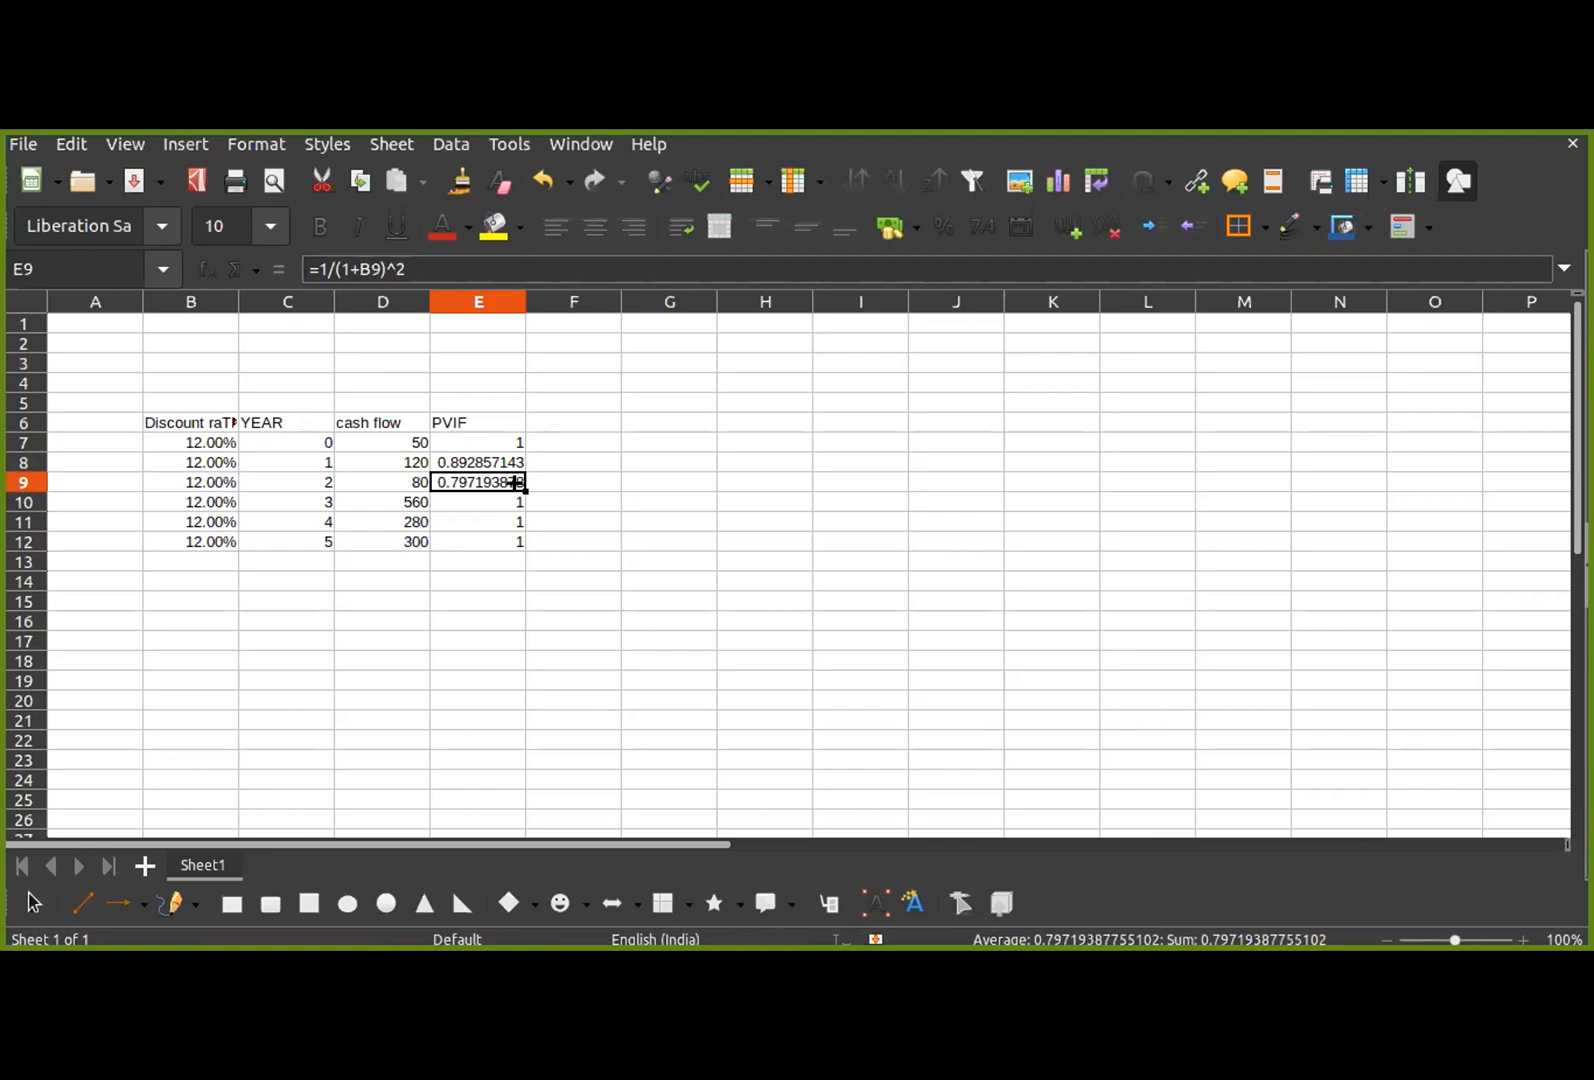
mouse_move(516, 485)
mouse_down()
mouse_move(517, 548)
mouse_move(519, 487)
mouse_up()
click(404, 269)
key(BackSpace)
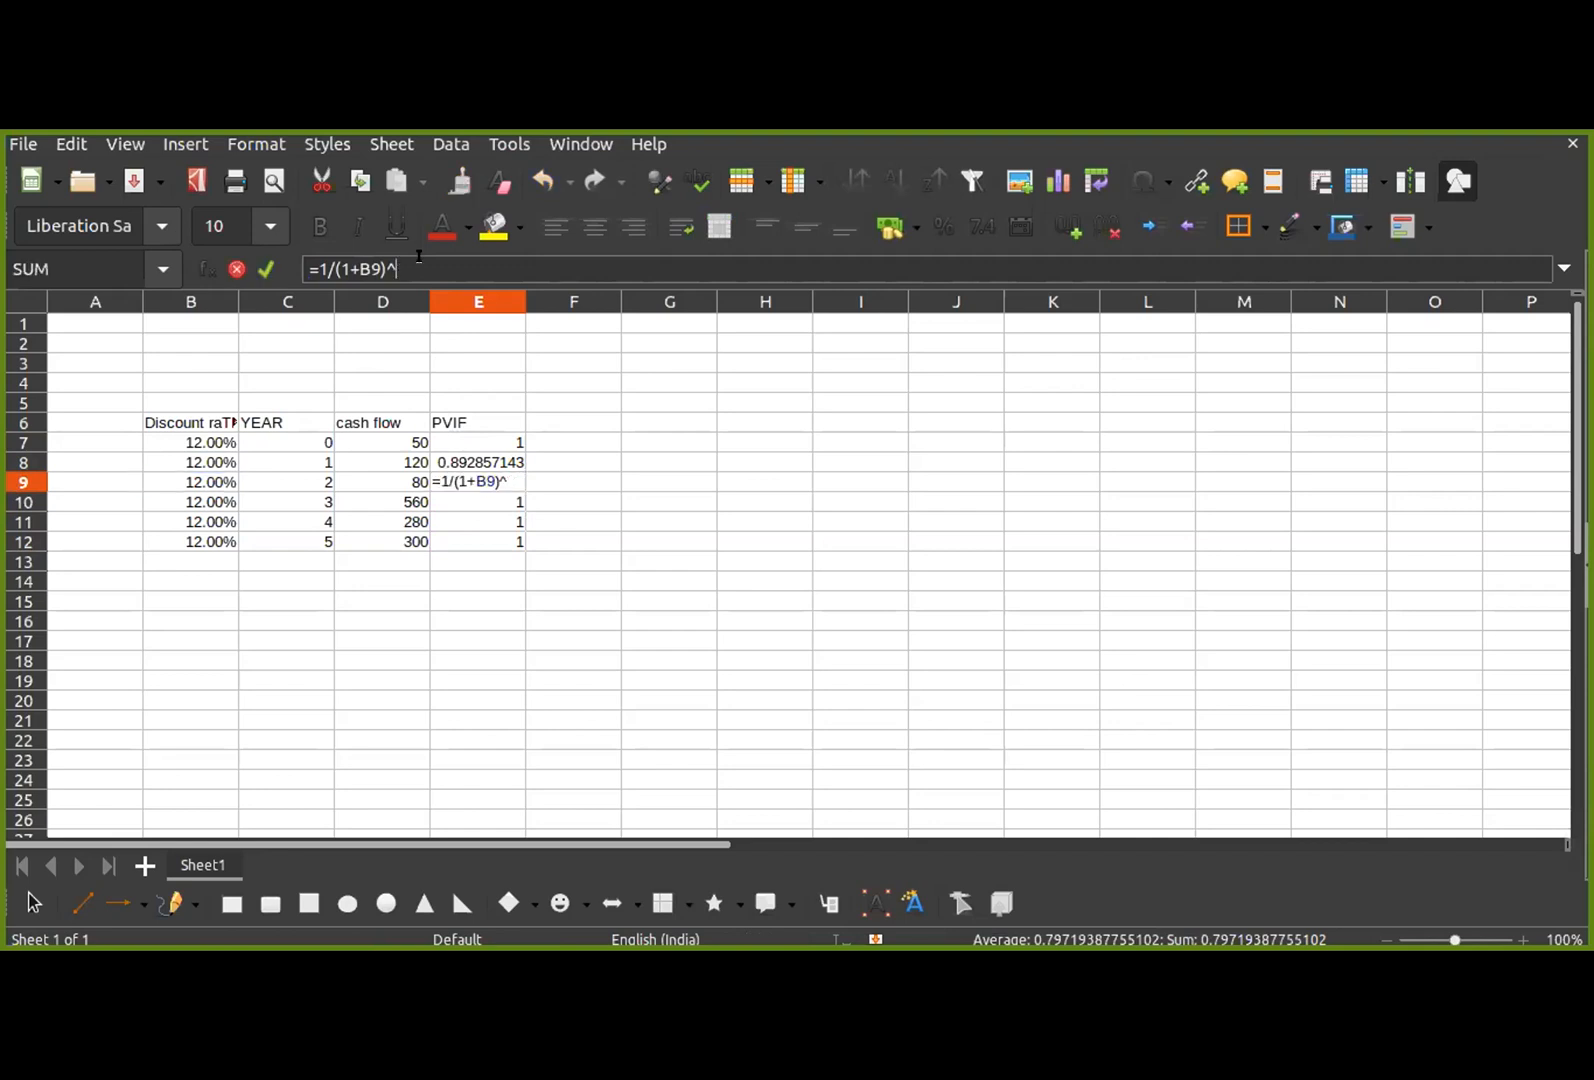
click(313, 478)
key(Return)
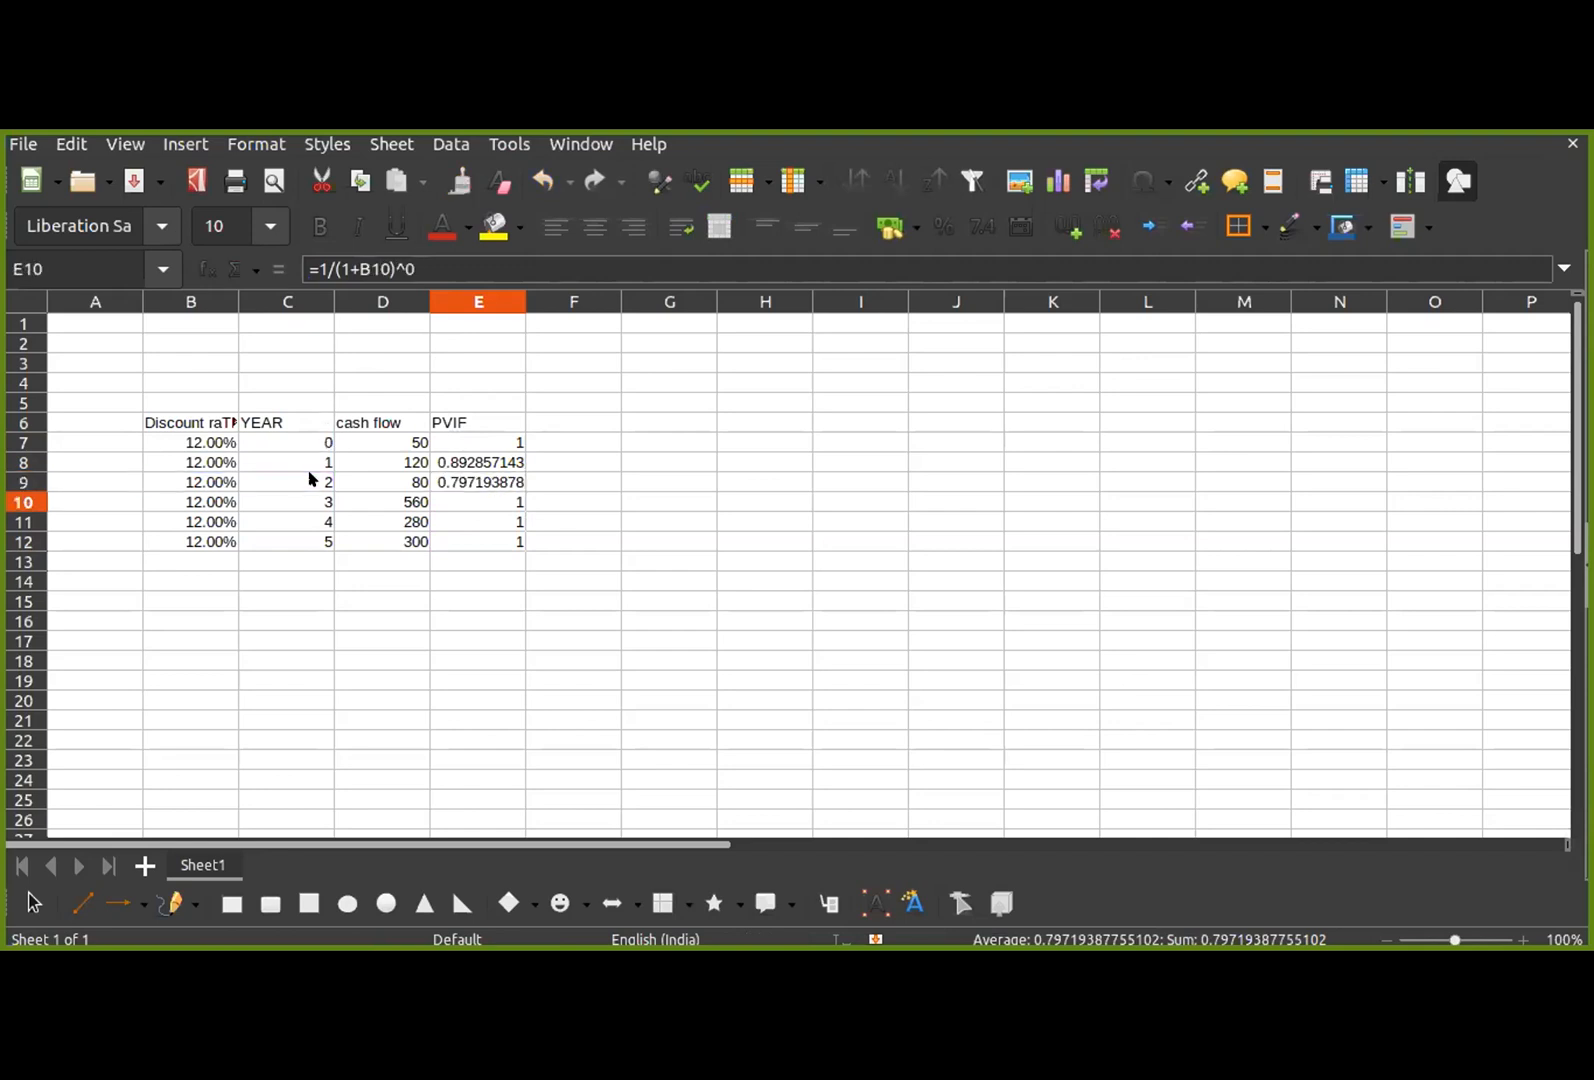
Step: Fill the E9 PVIF formula down through the year 5 row and clear the surplus copy in E13
click(473, 482)
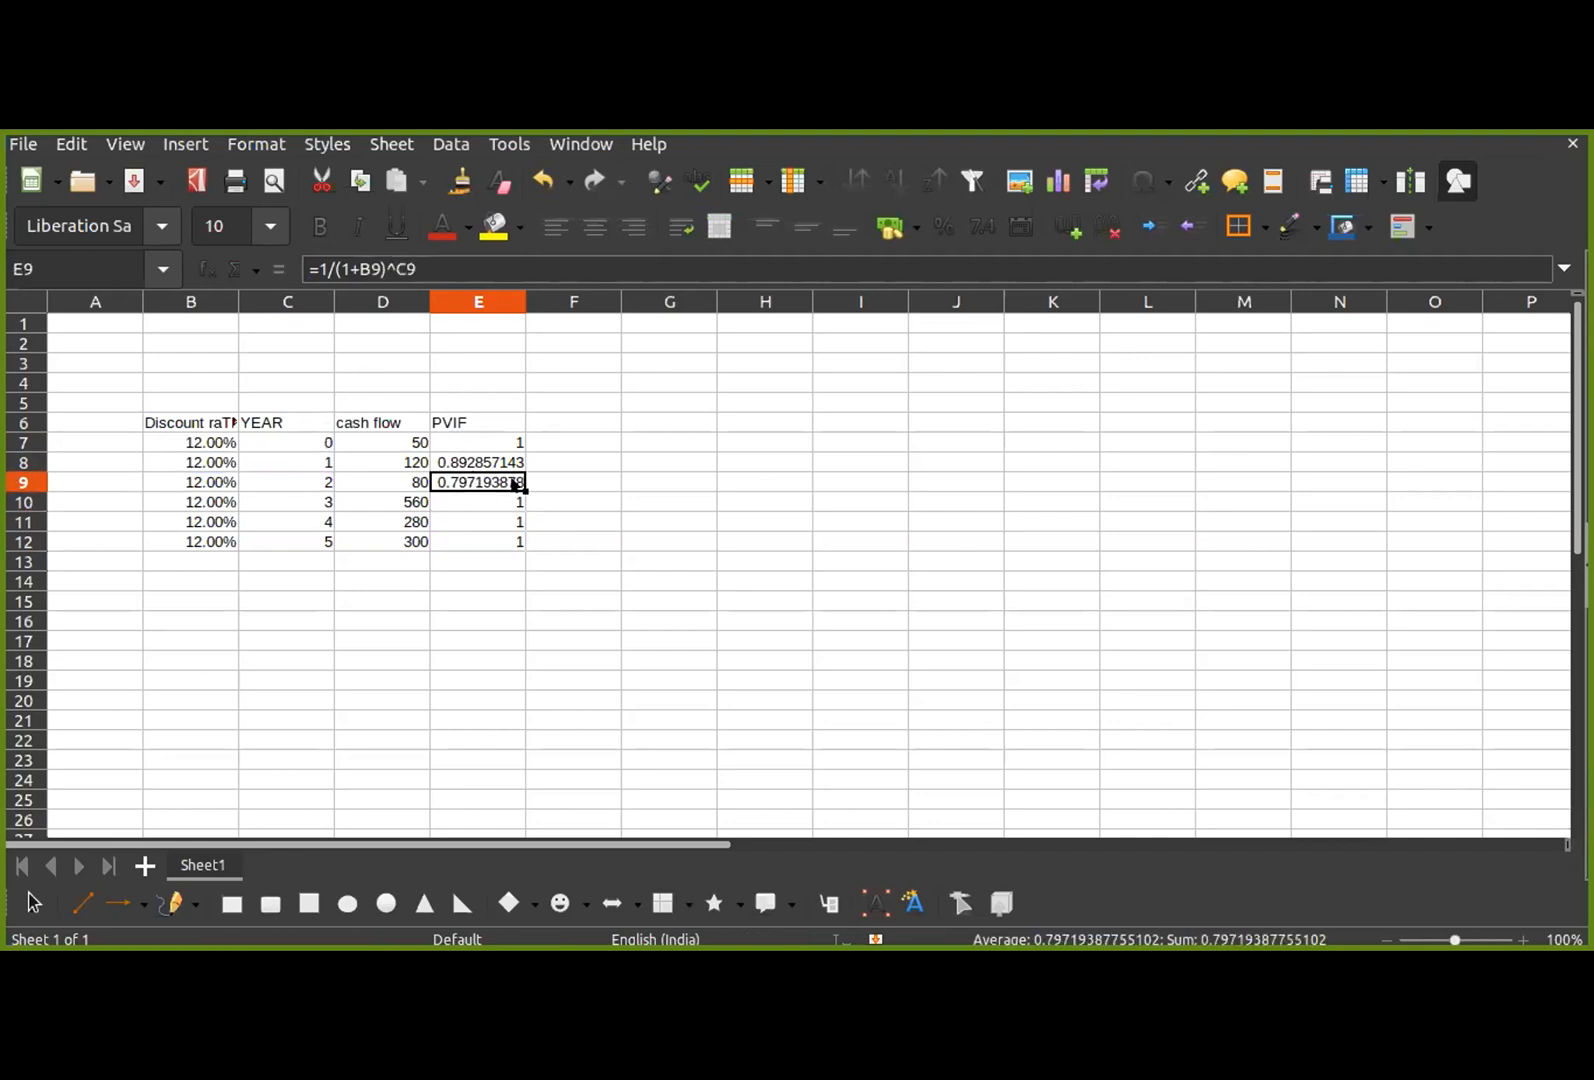
drag(520, 495, 516, 562)
click(508, 478)
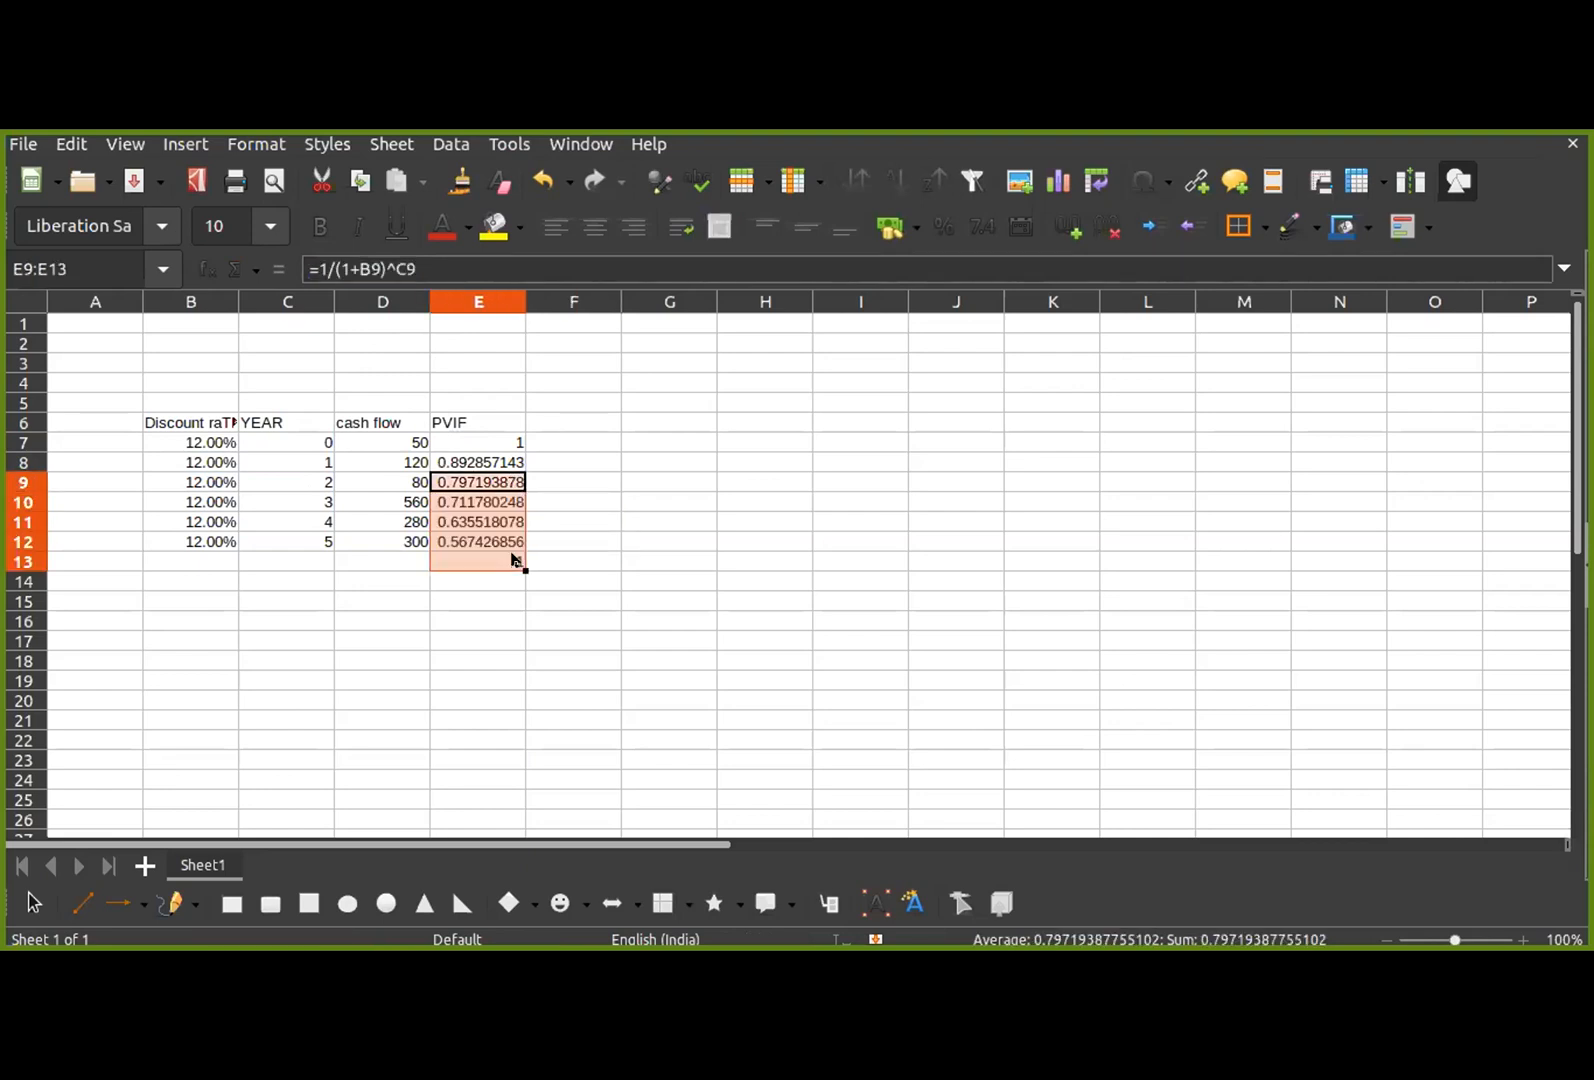
click(536, 531)
click(494, 560)
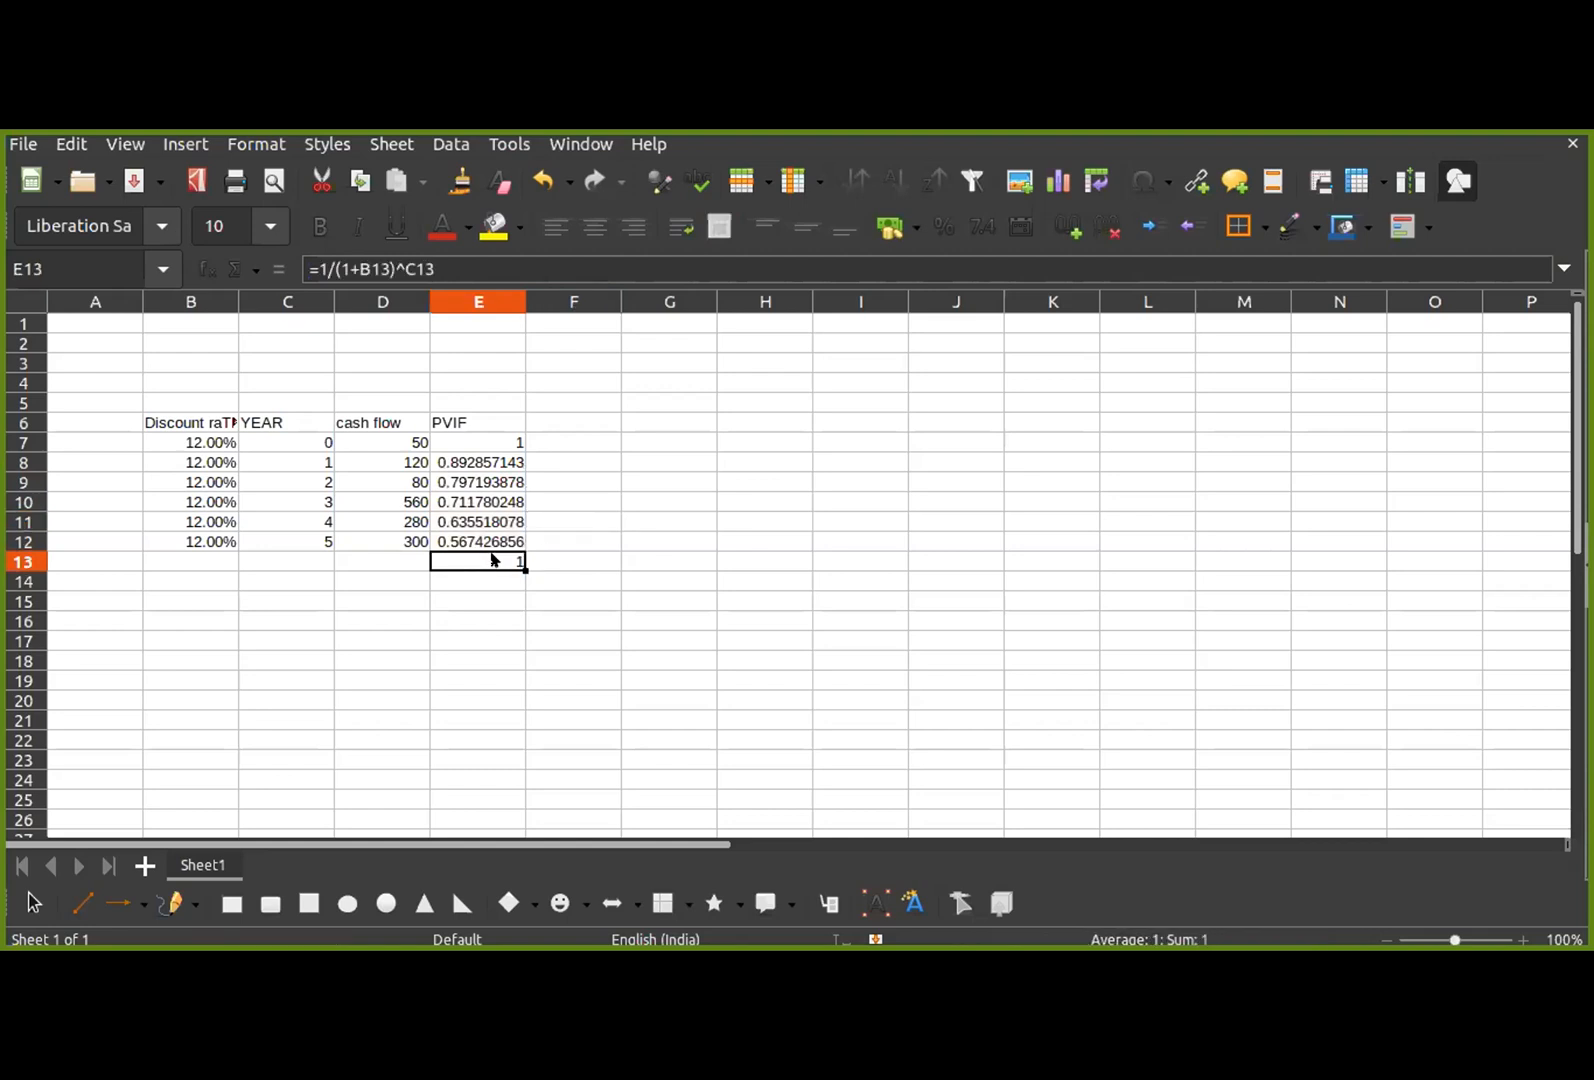
key(Delete)
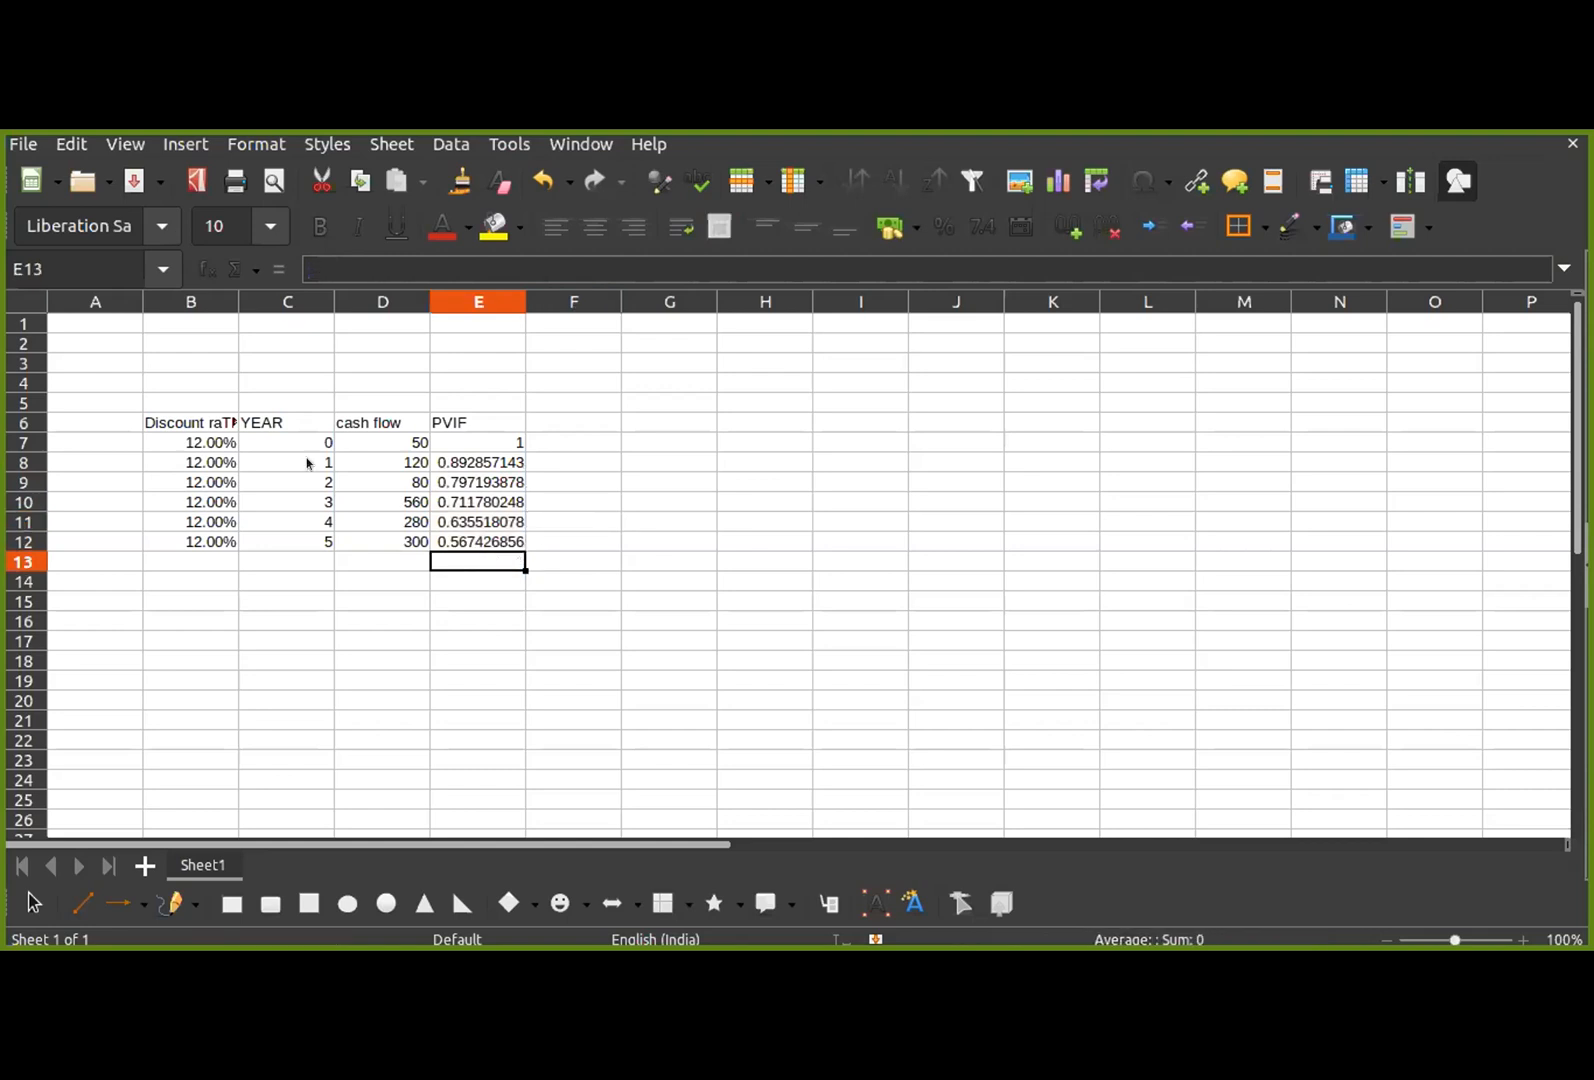
Step: Enter the column header "PV of cash flow" in F6
click(565, 421)
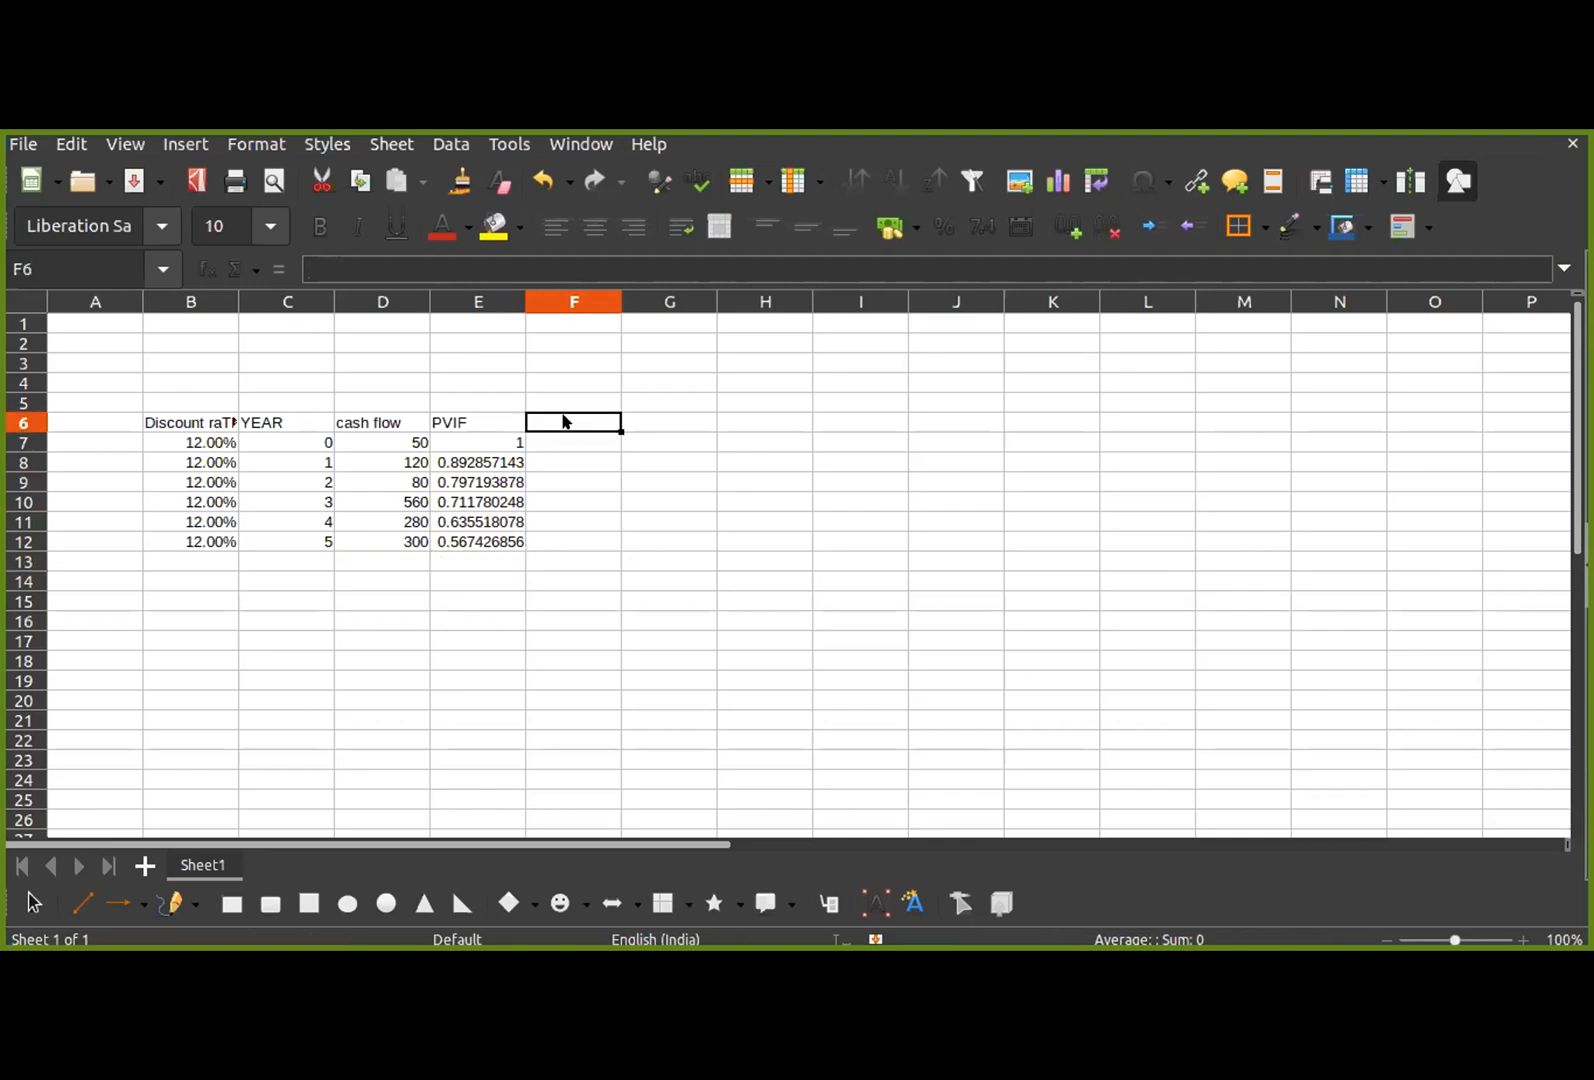
text(Pv)
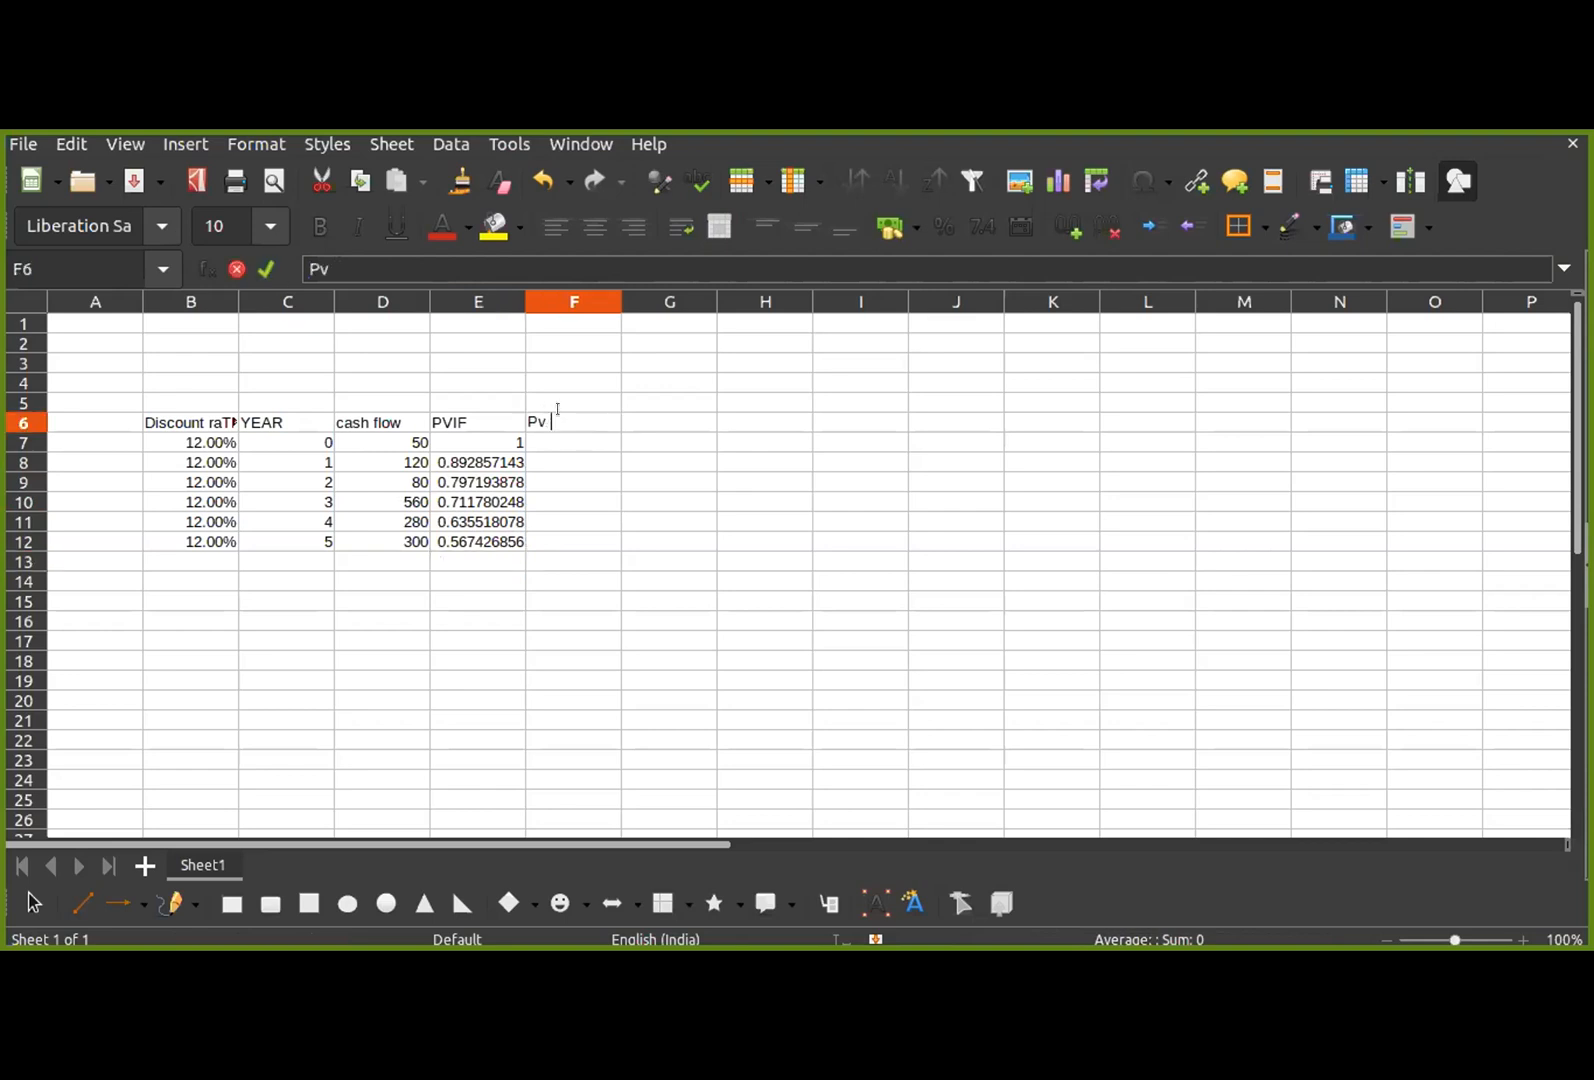
key(BackSpace)
text(V of cash flow)
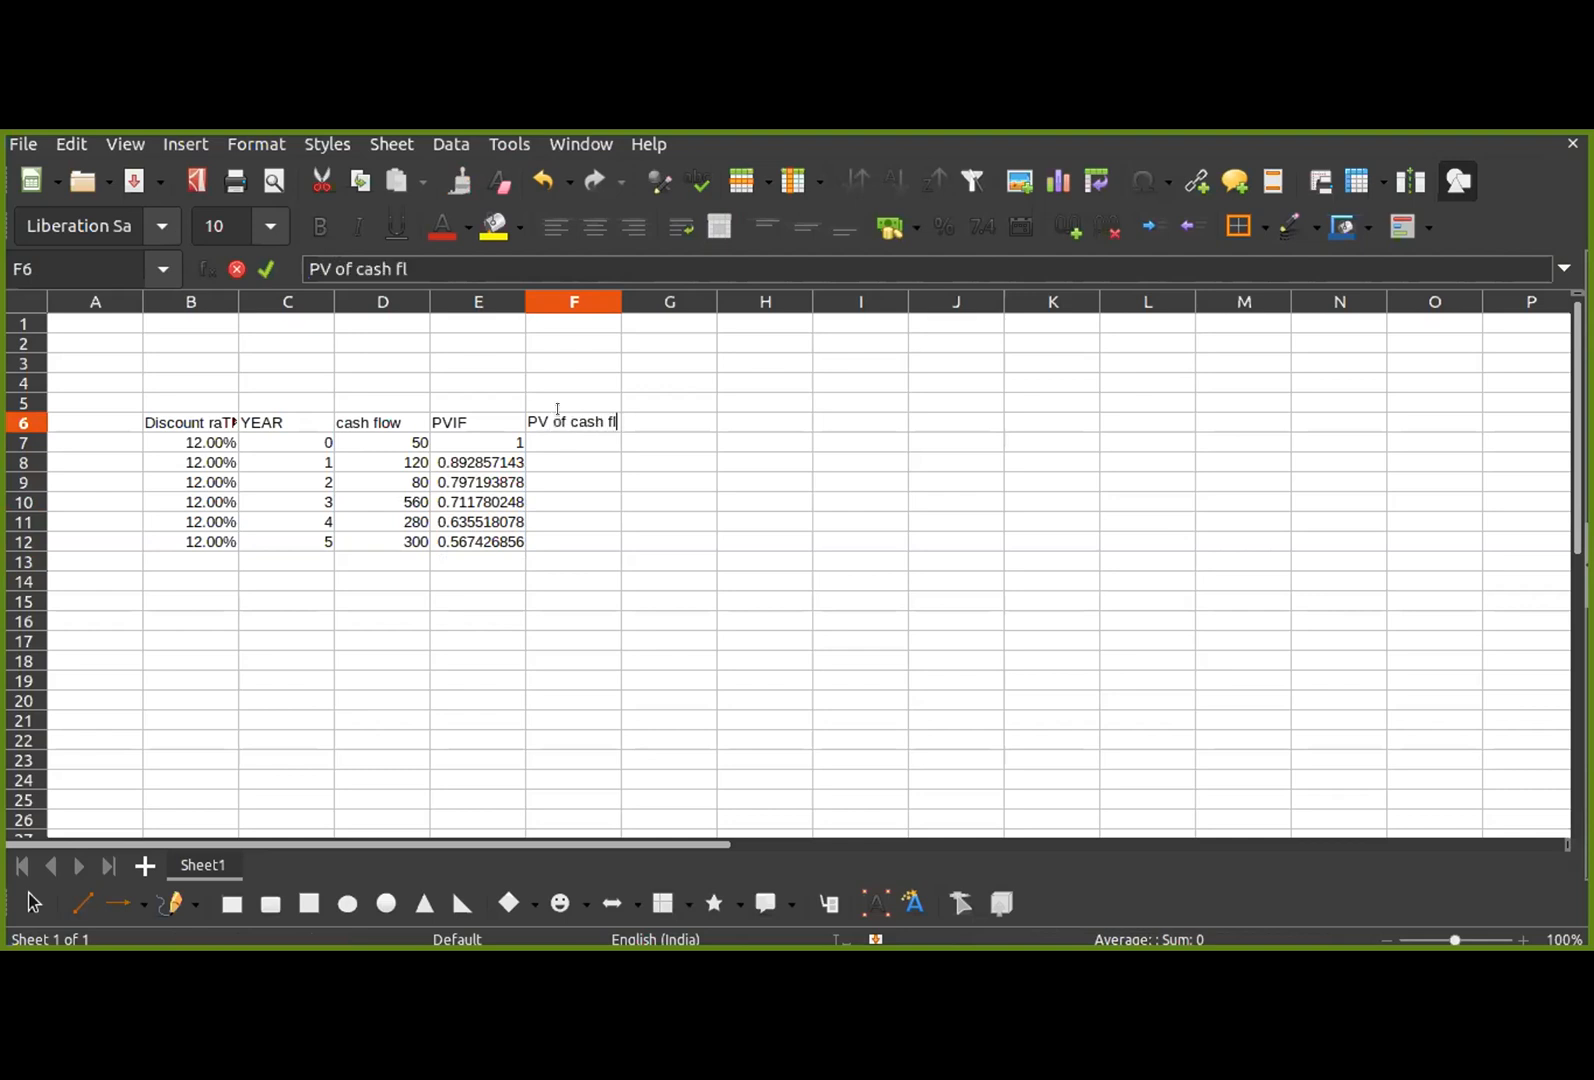
key(Return)
key(Return)
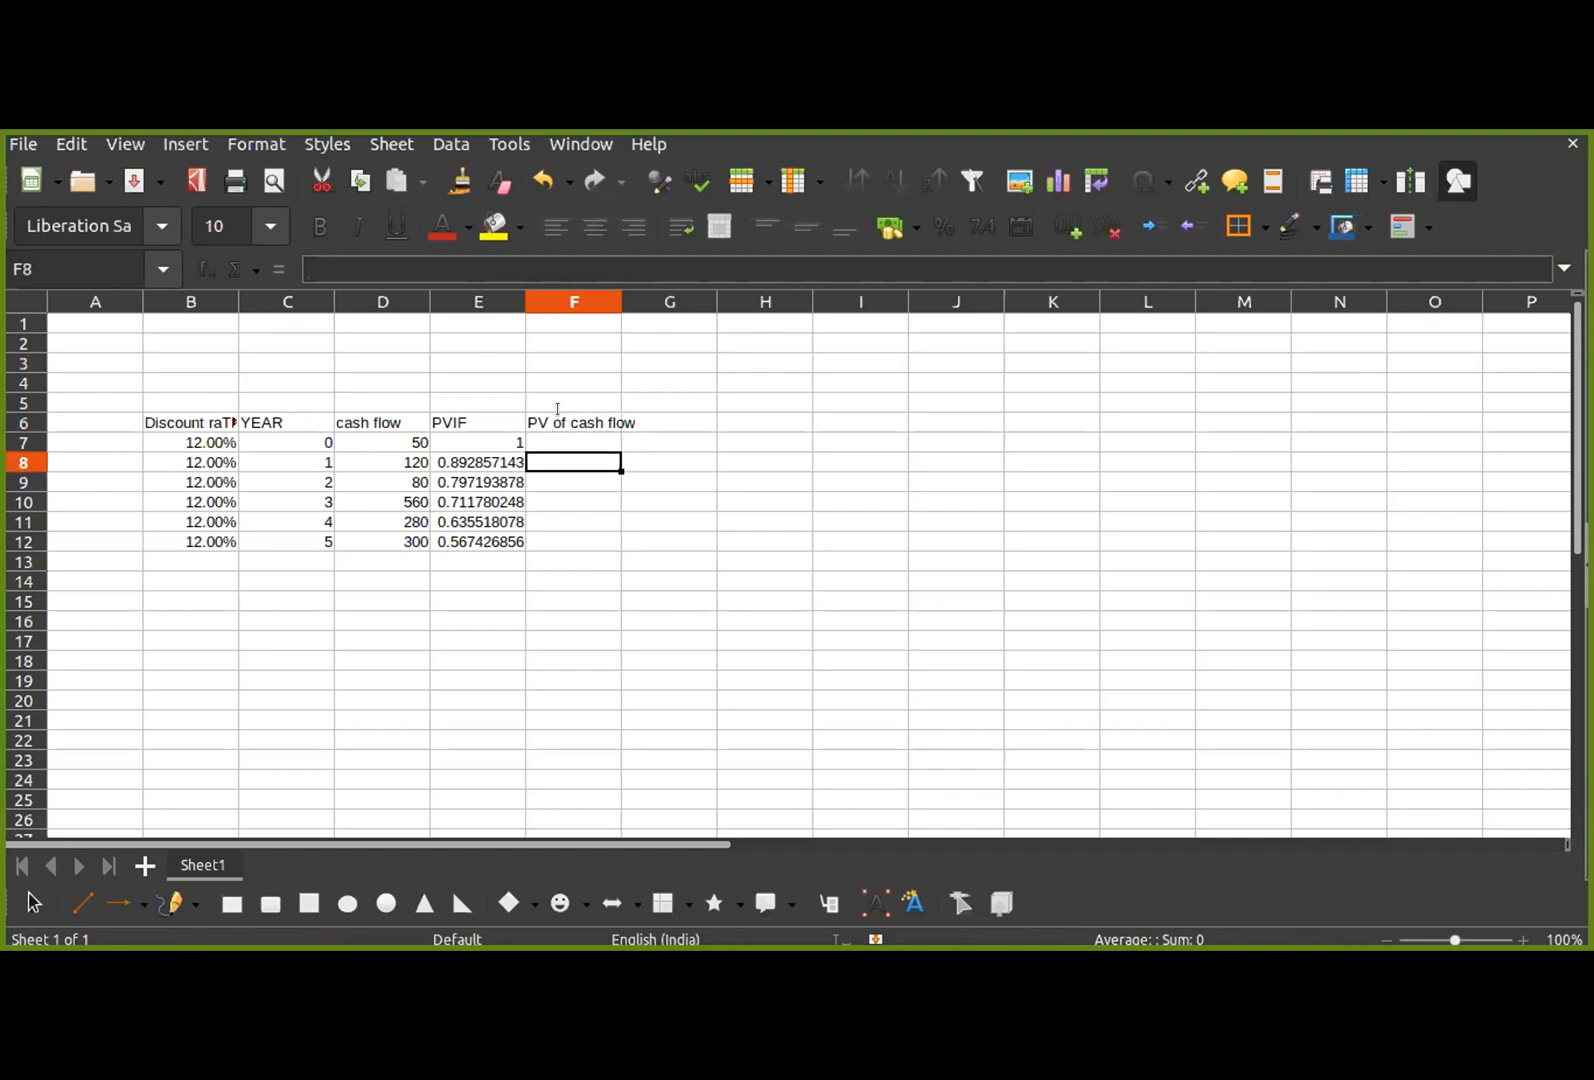
Step: Calculate the year 0 present value in F7 with the formula =E7*D7
key(Up)
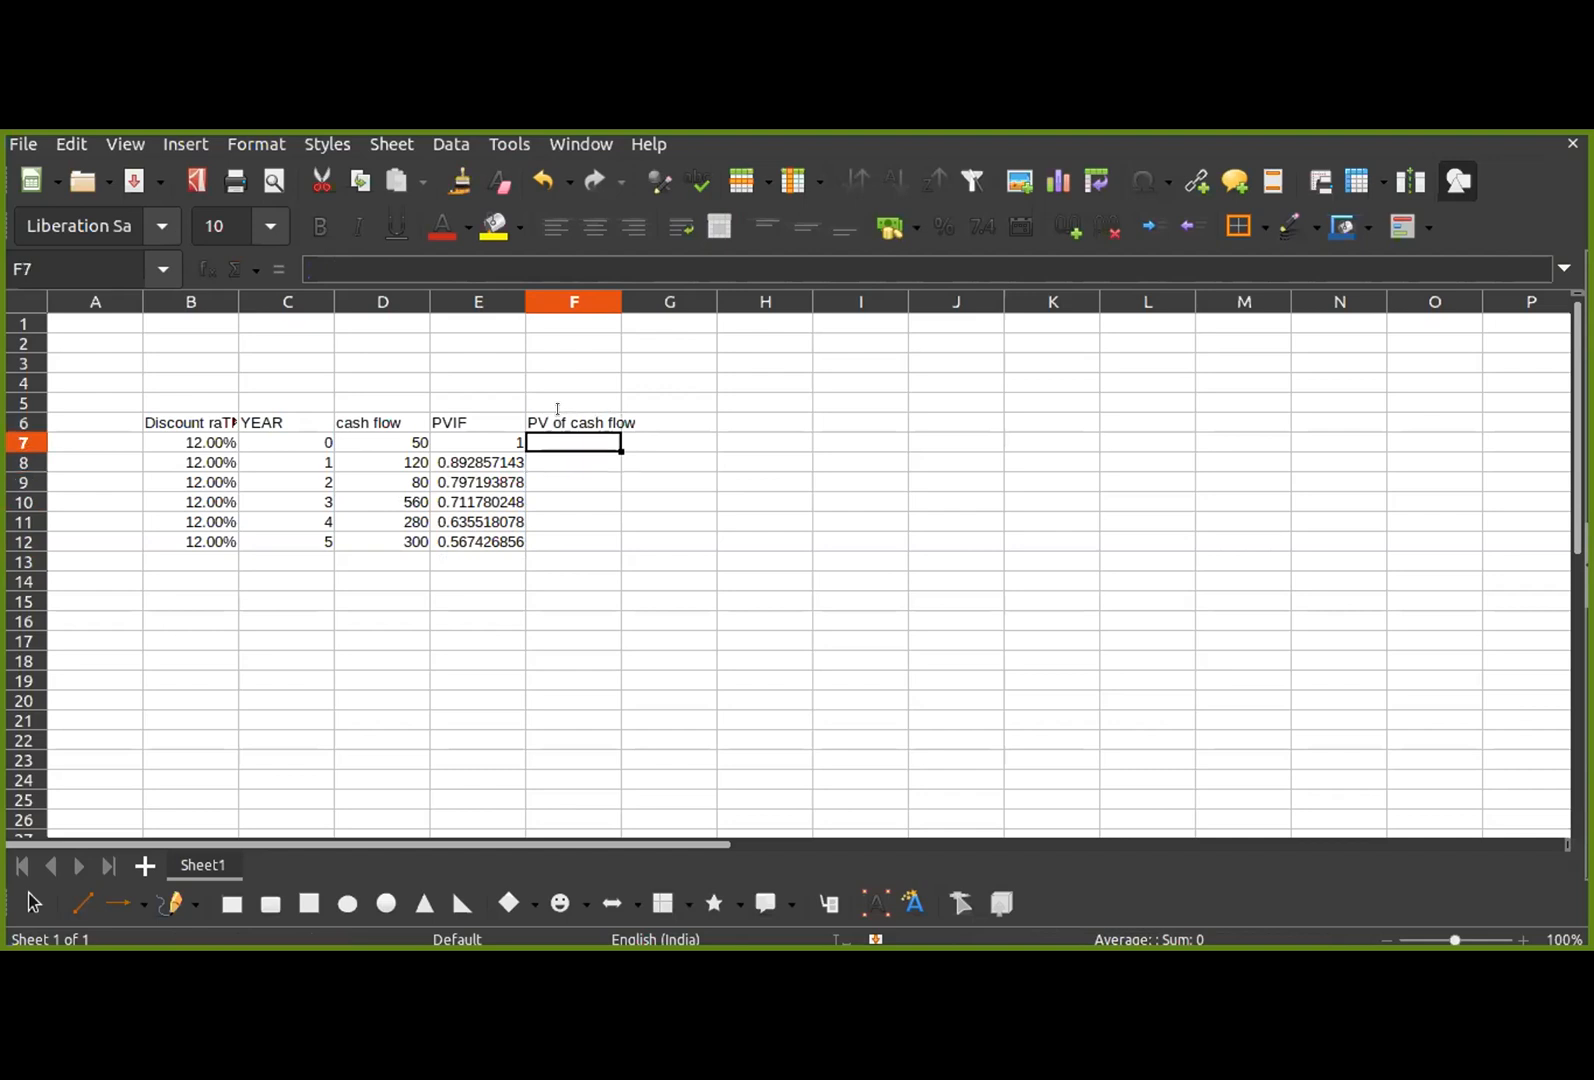
text(=)
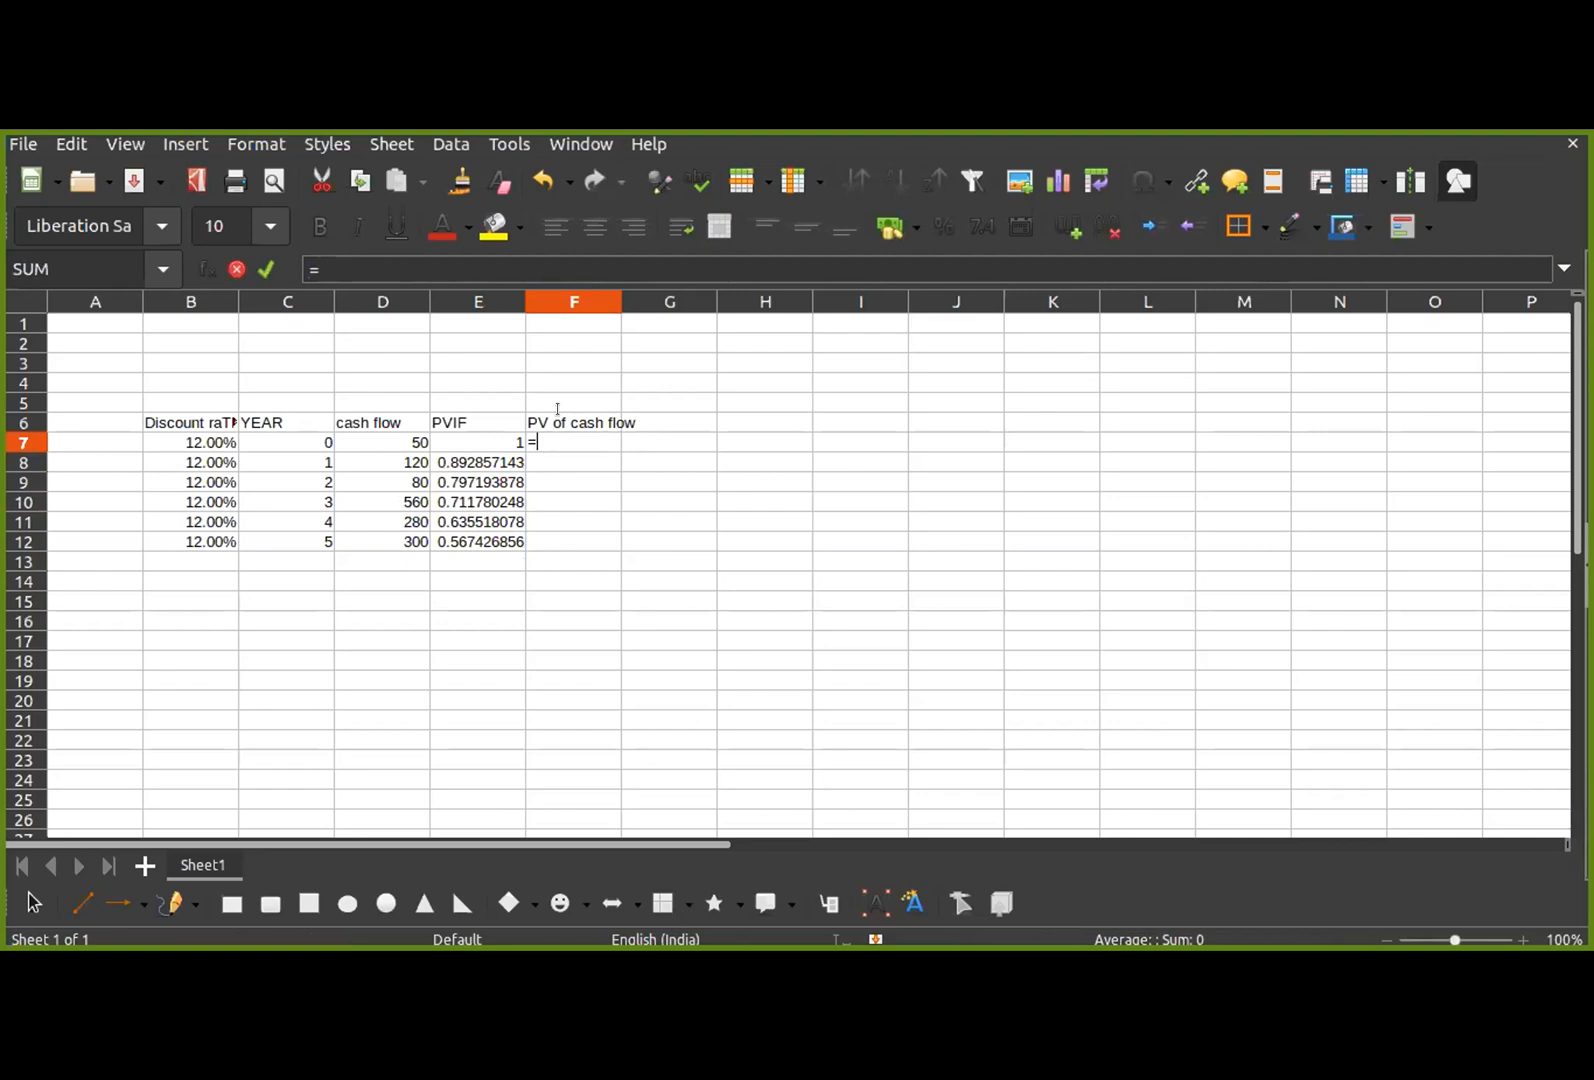
click(491, 438)
text(*)
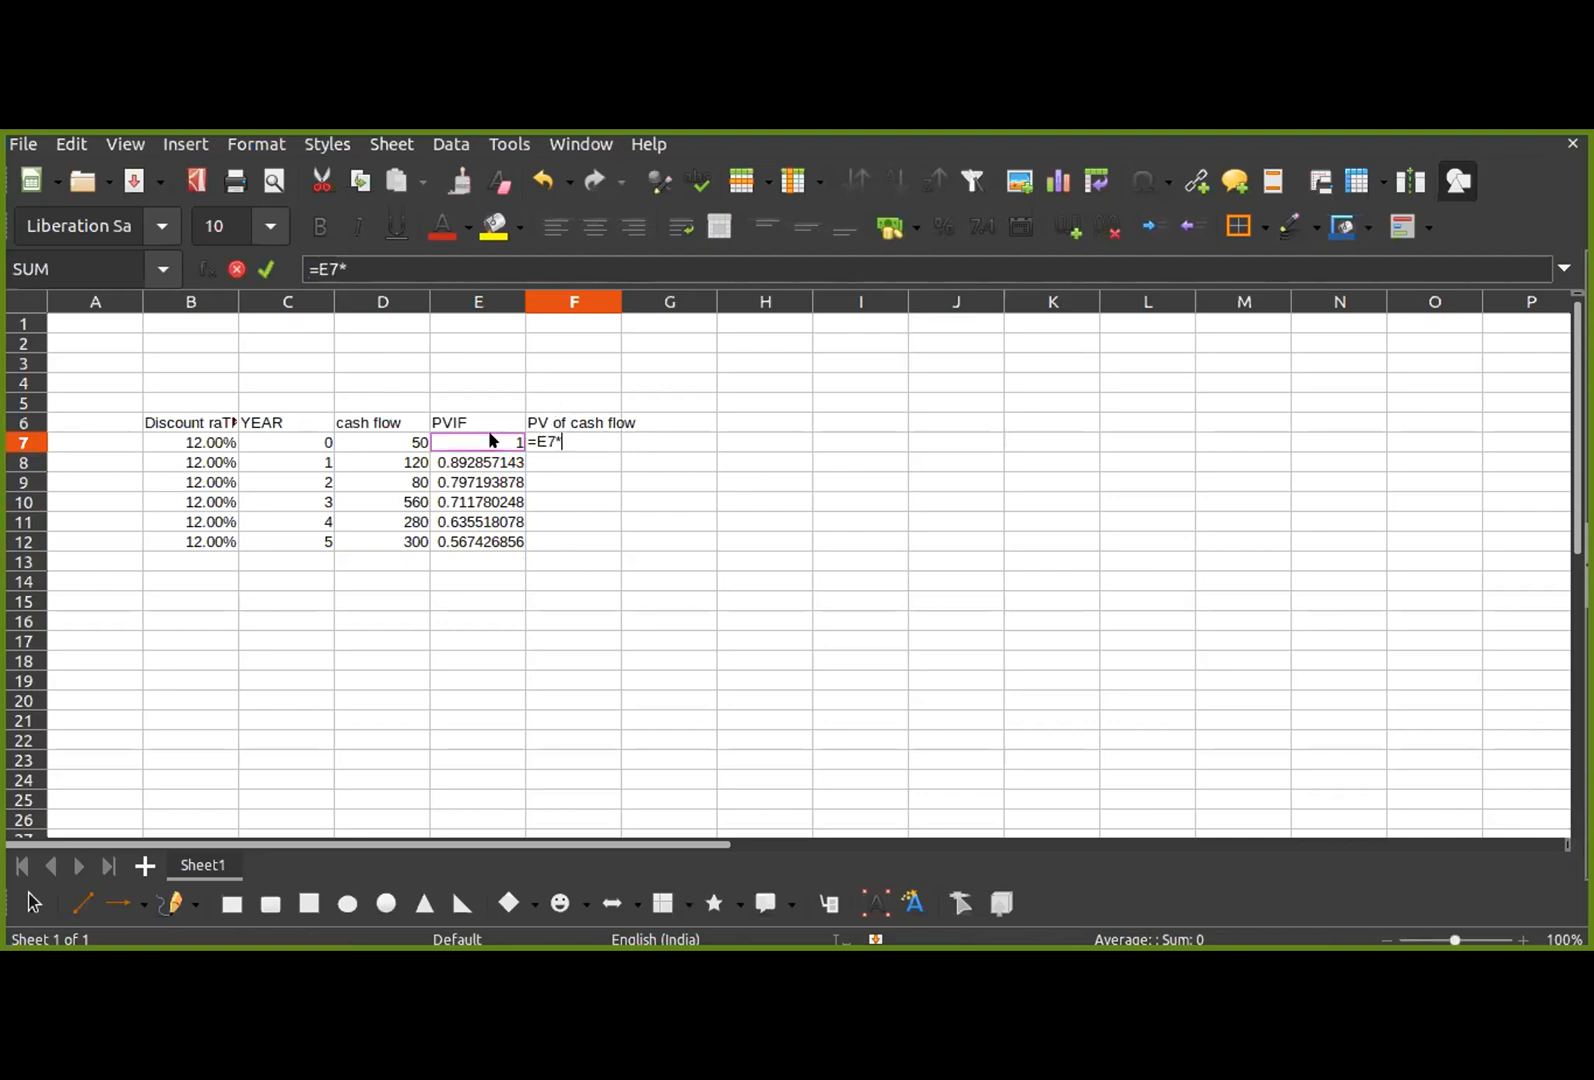
click(403, 440)
key(Return)
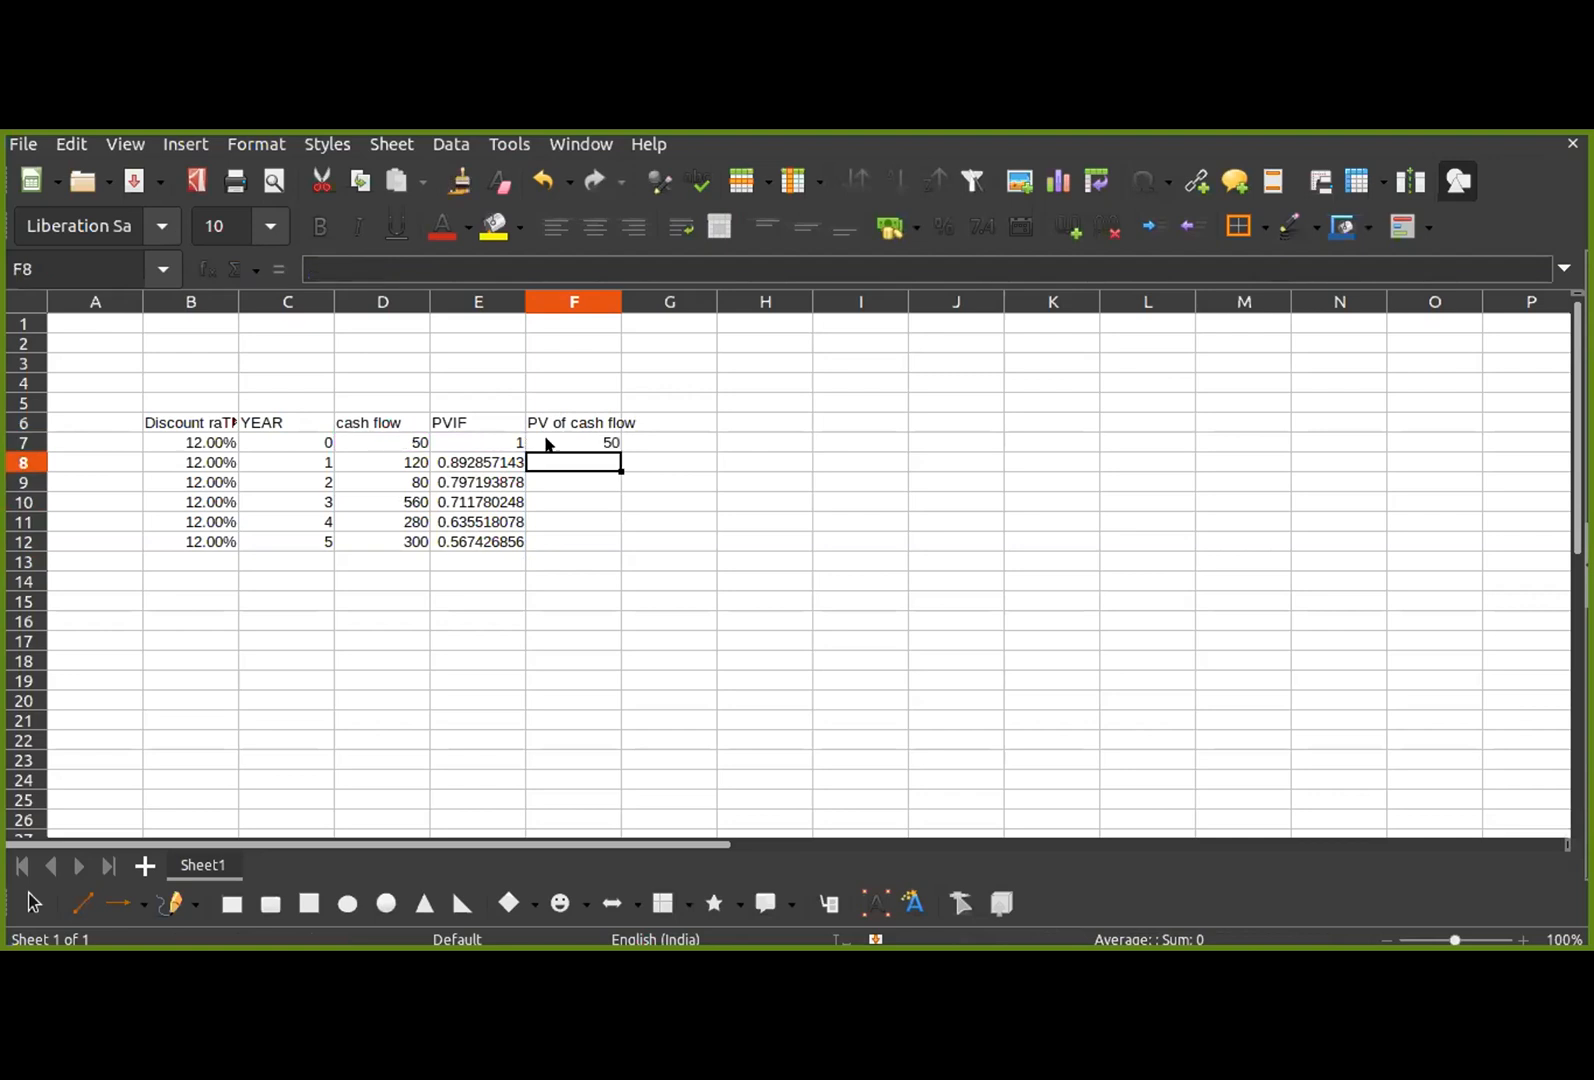
Step: Fill the F7 formula down through F12 and widen column F to fit its header
click(611, 442)
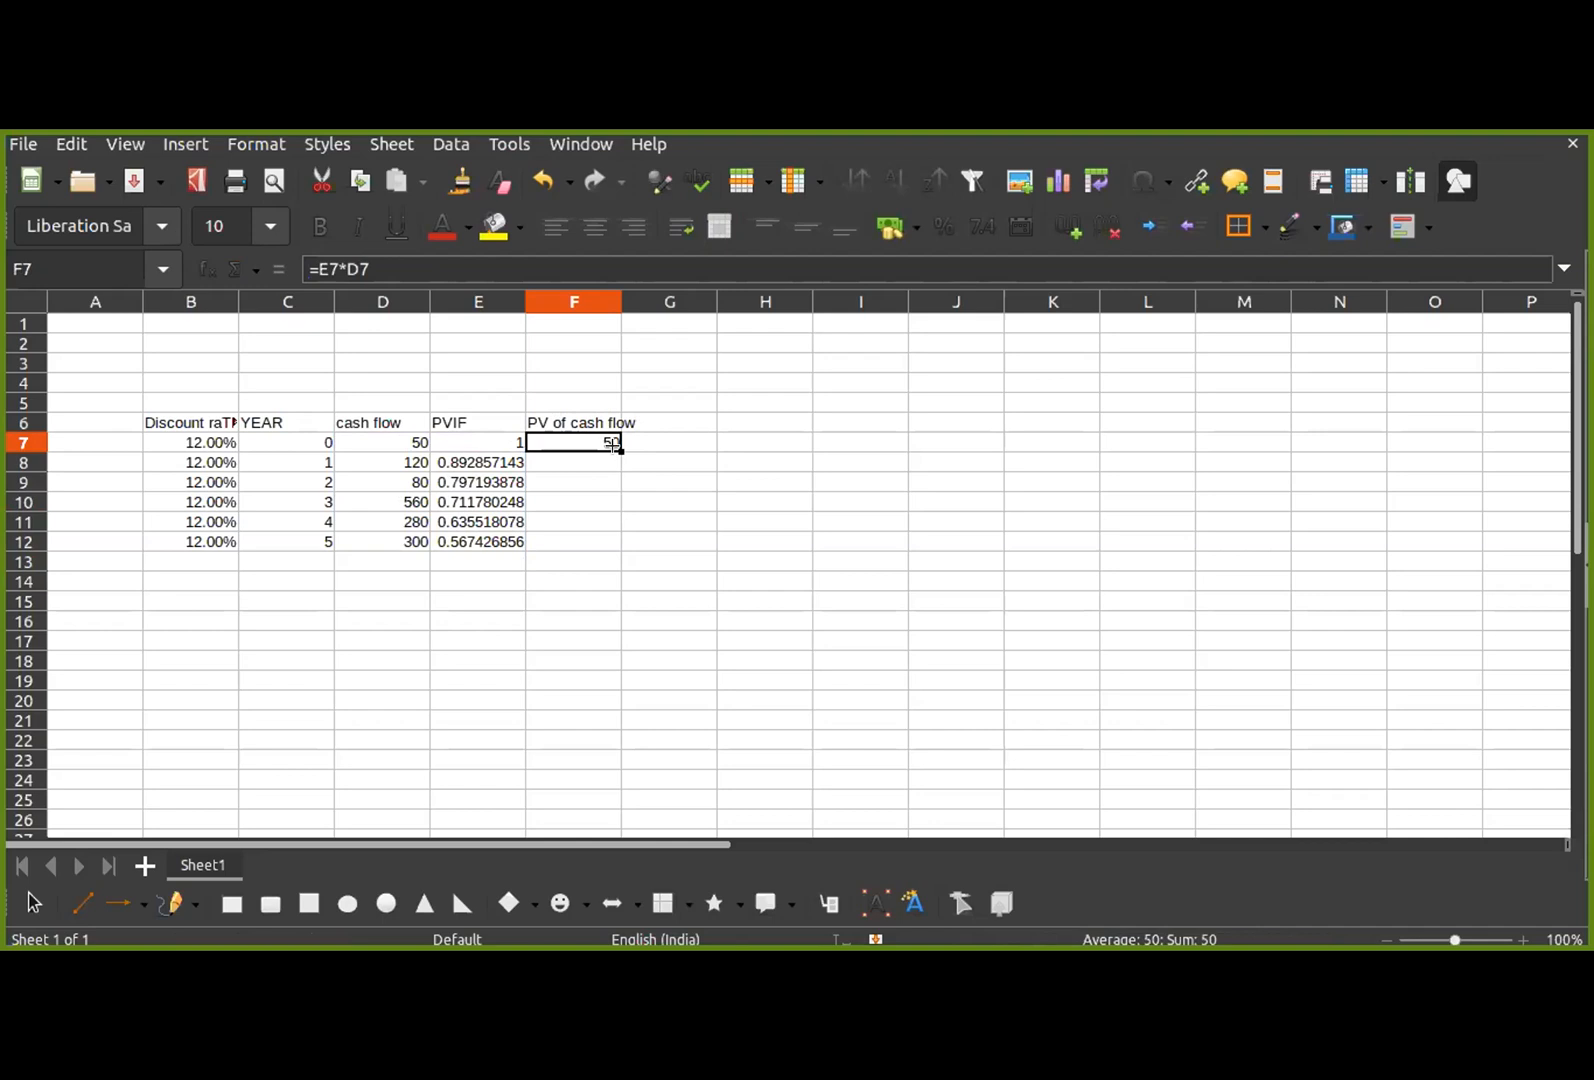
drag(613, 446, 609, 545)
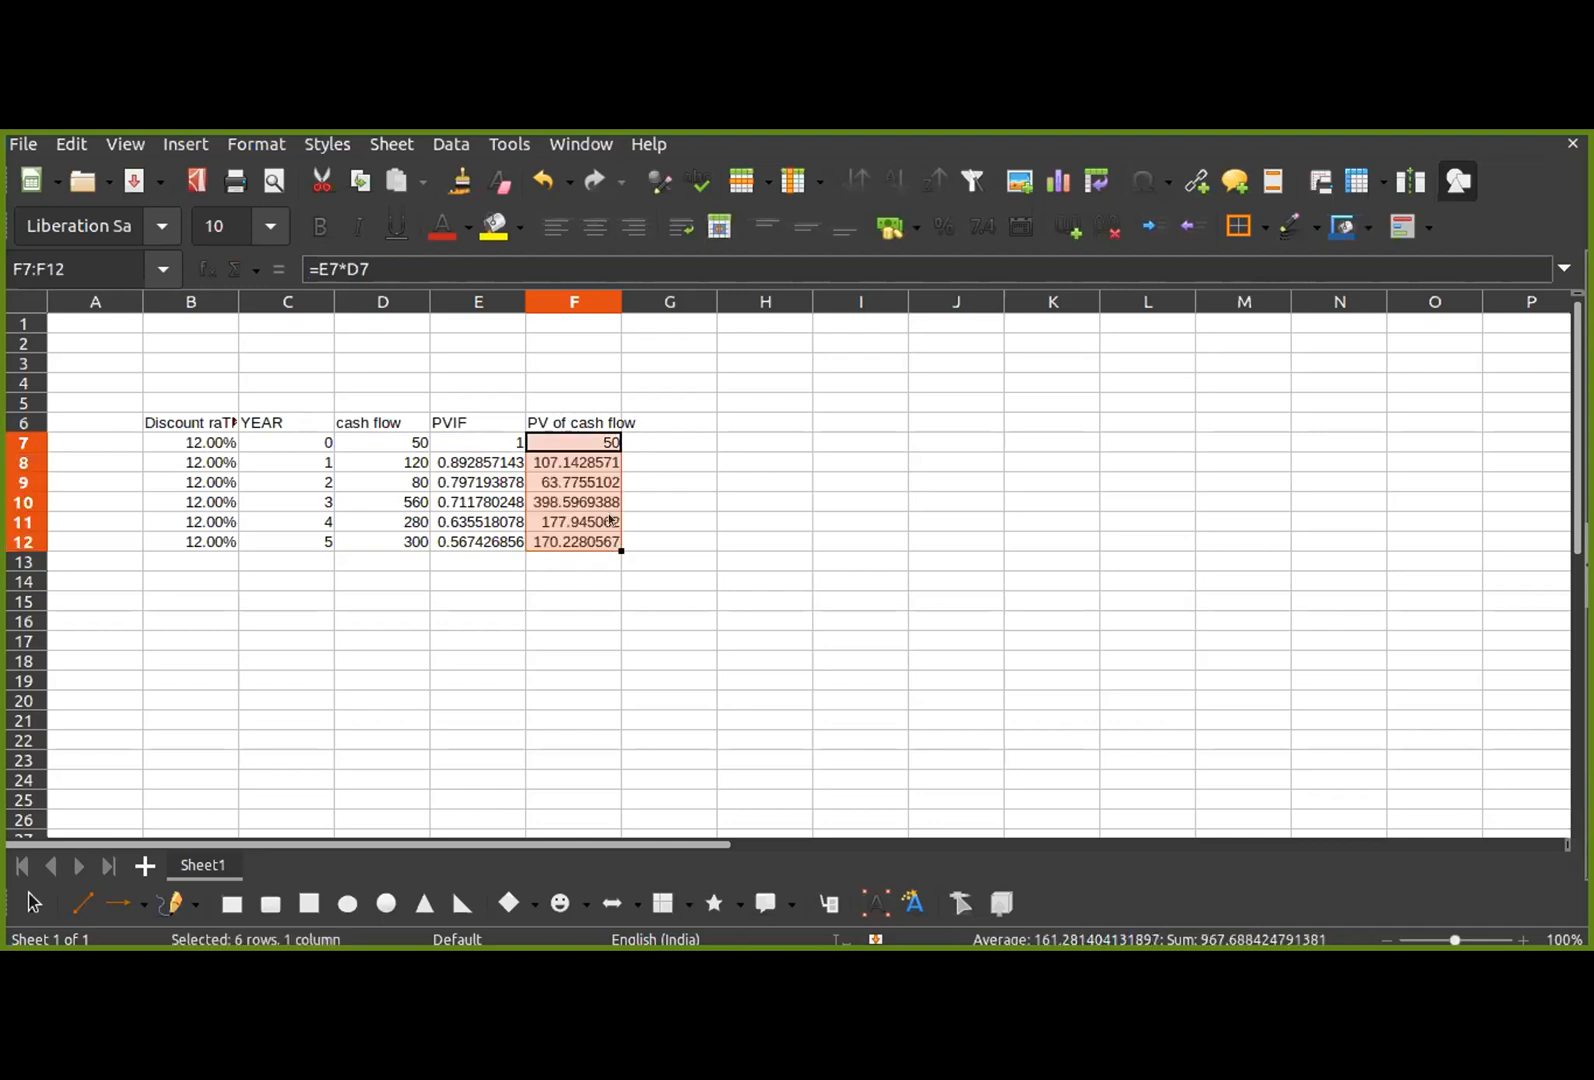
drag(621, 301, 688, 301)
Step: Total the present values in F14 with the formula =SUM(F7:F12)
click(627, 582)
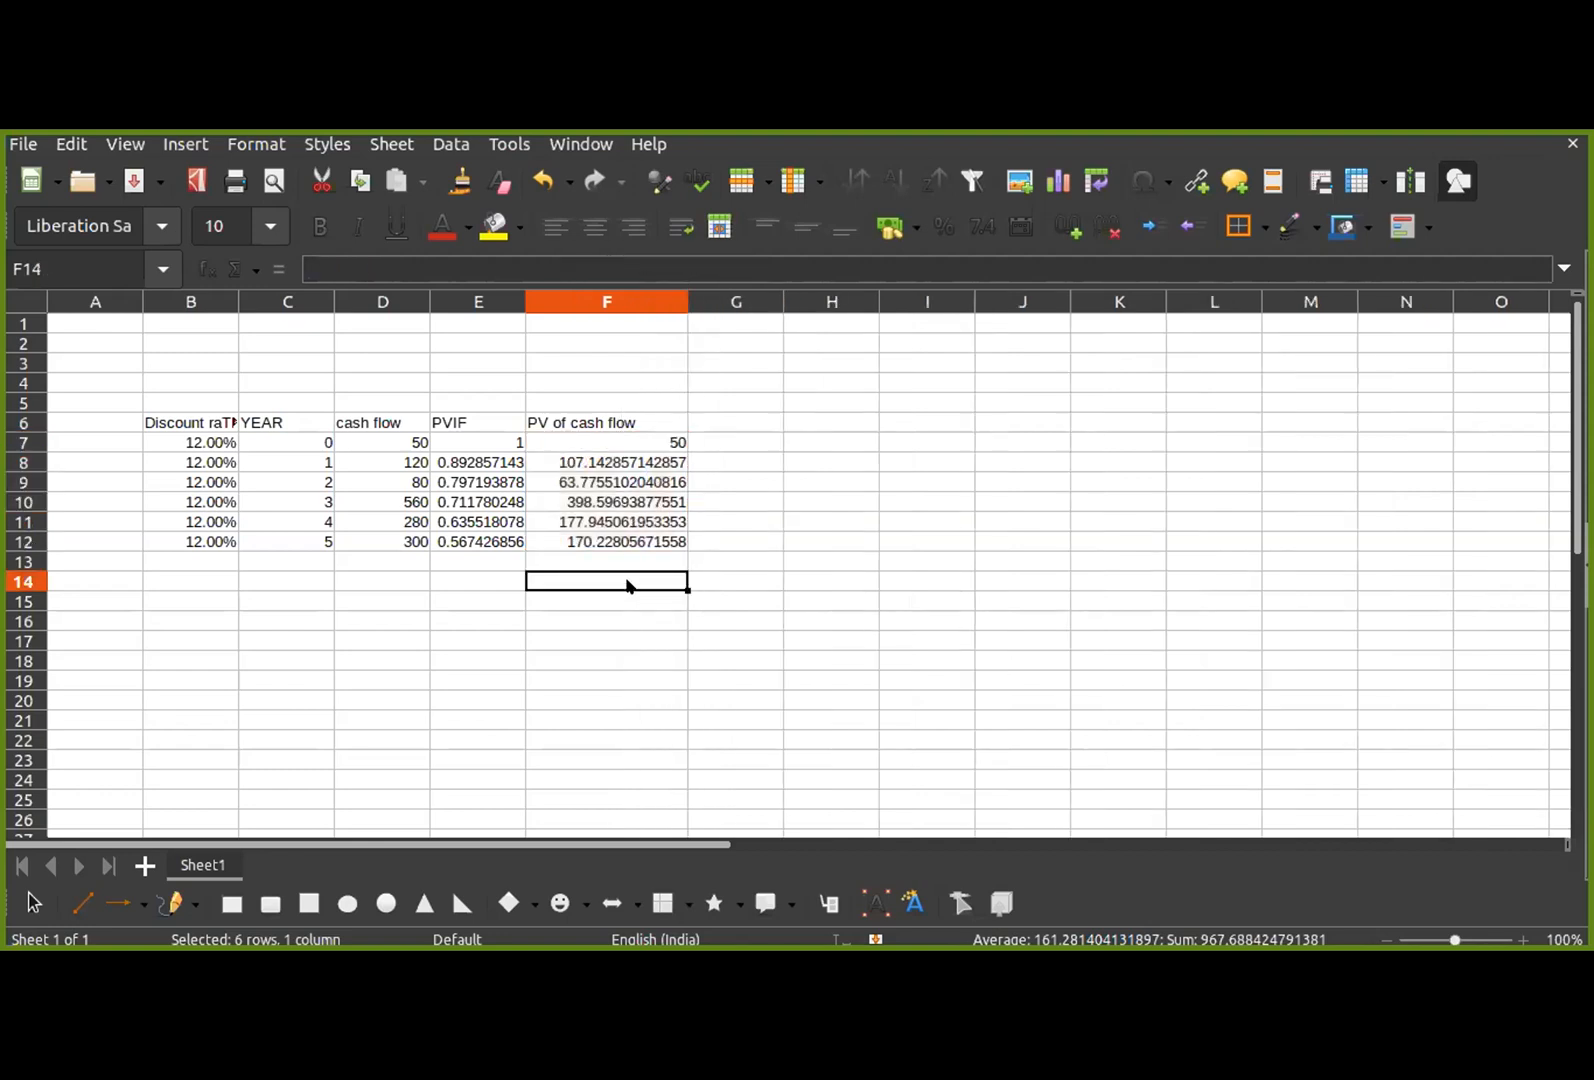
text(=)
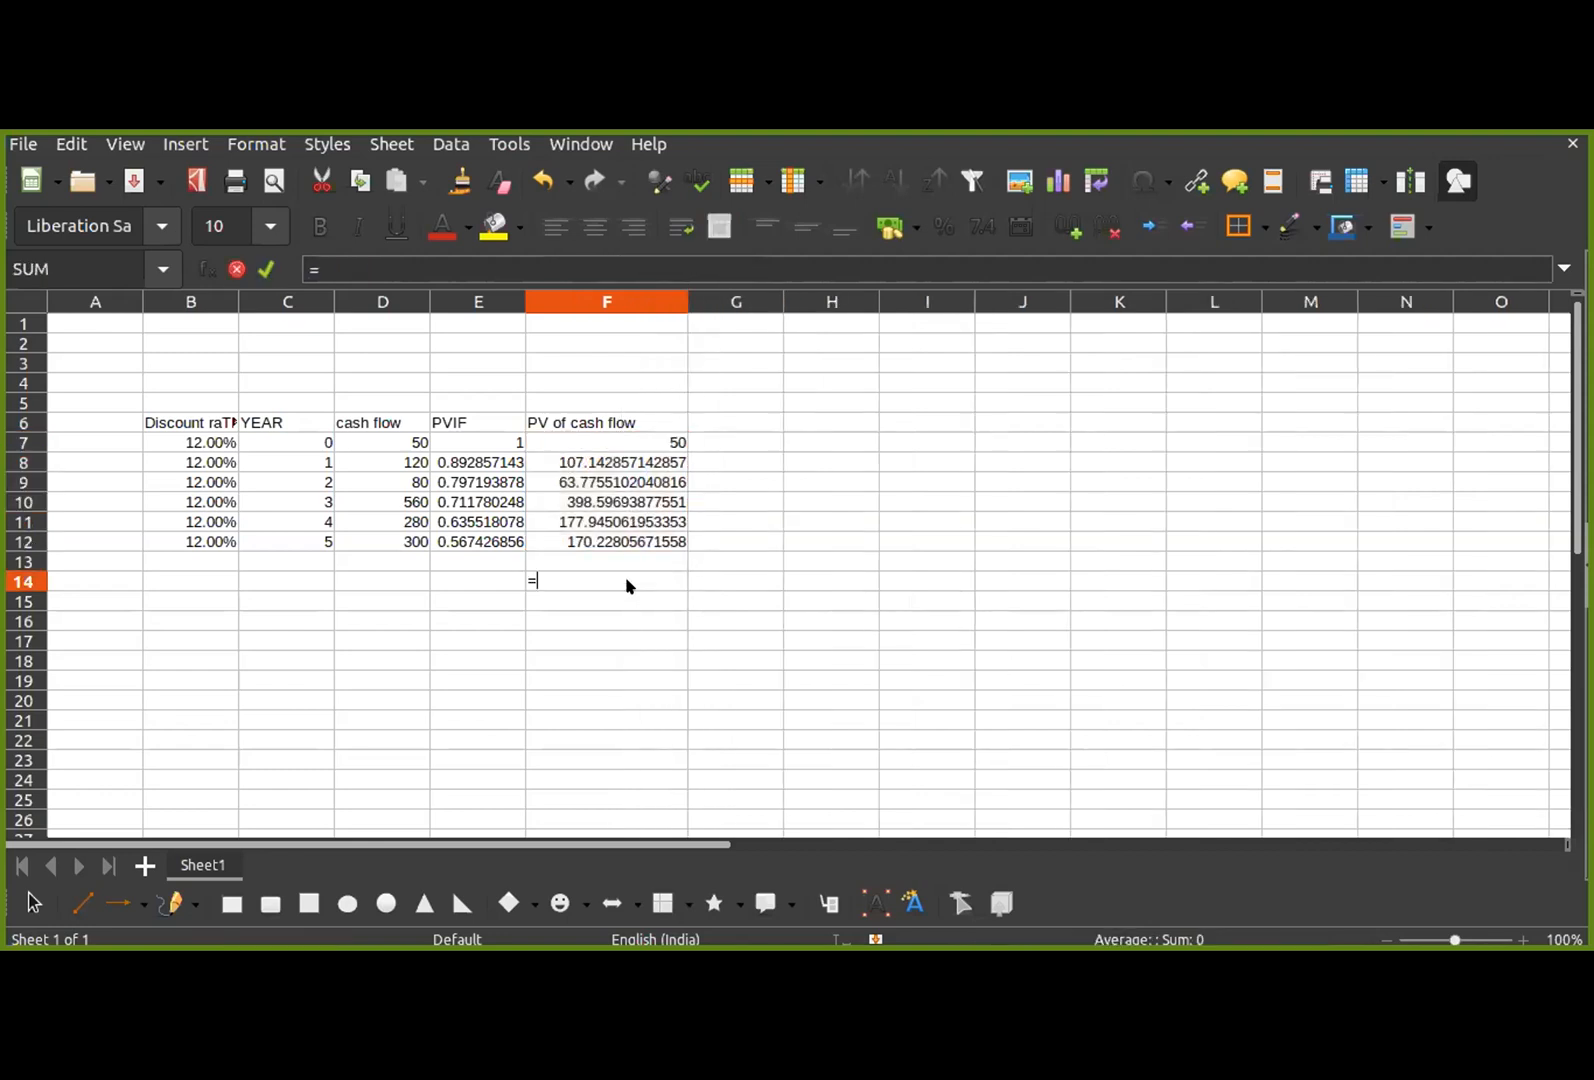
text(sum()
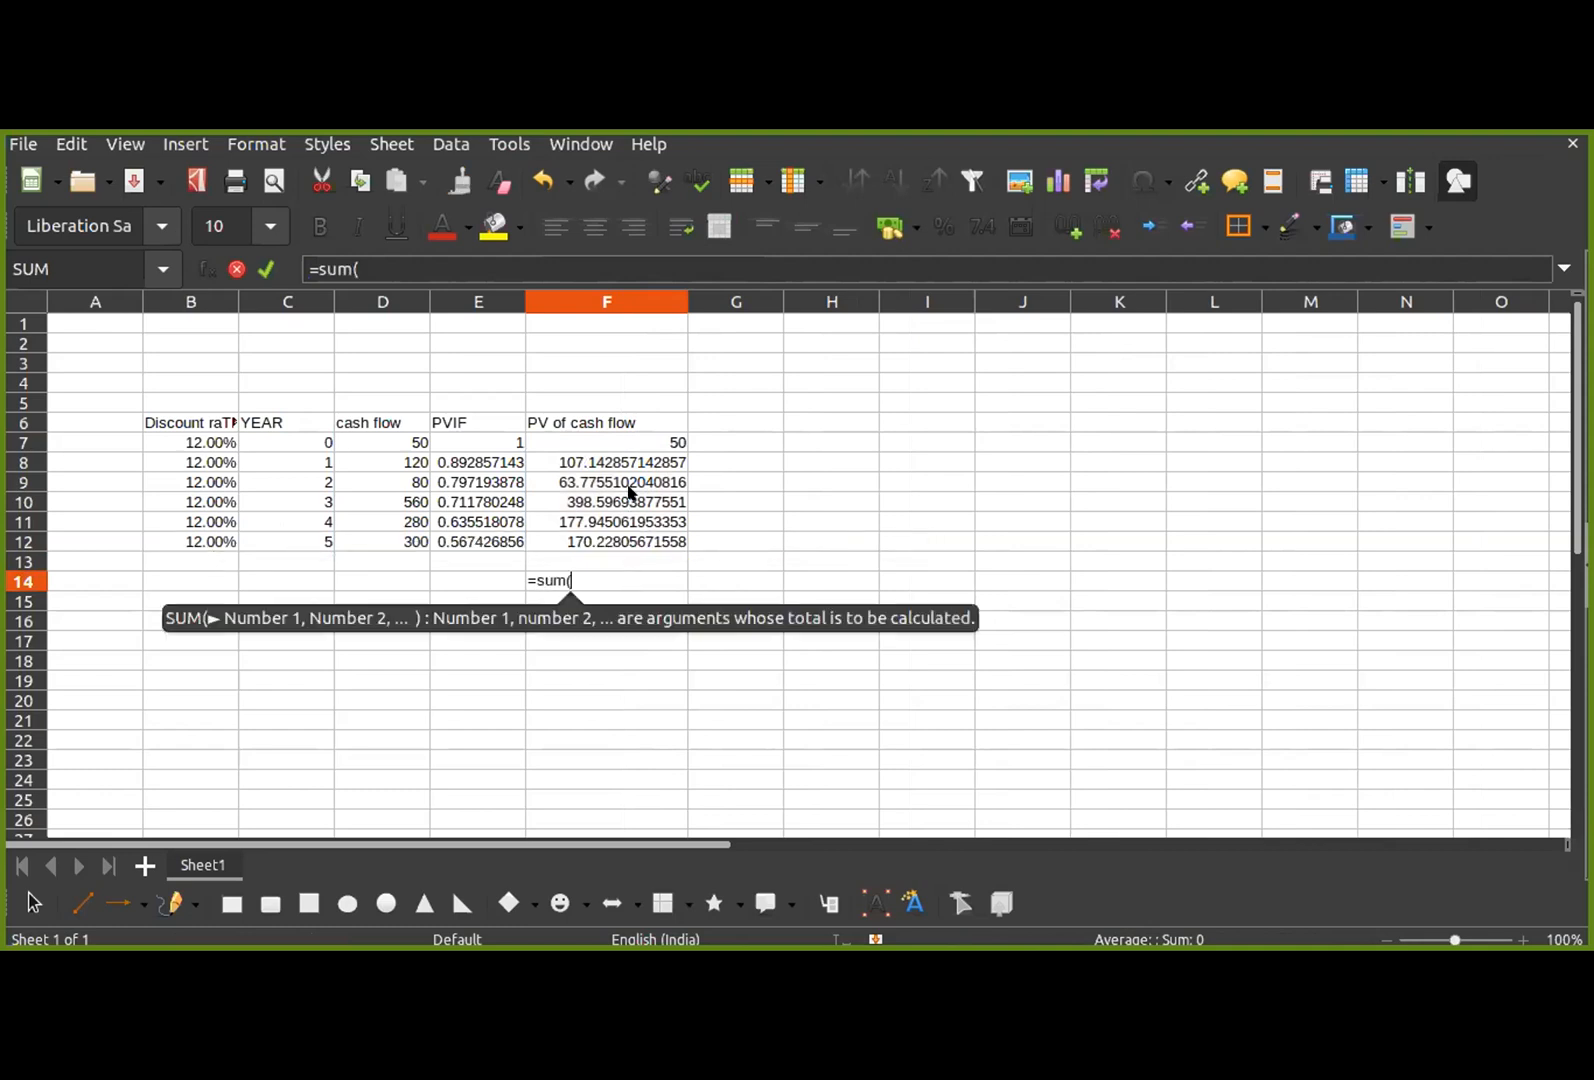
drag(639, 440, 631, 537)
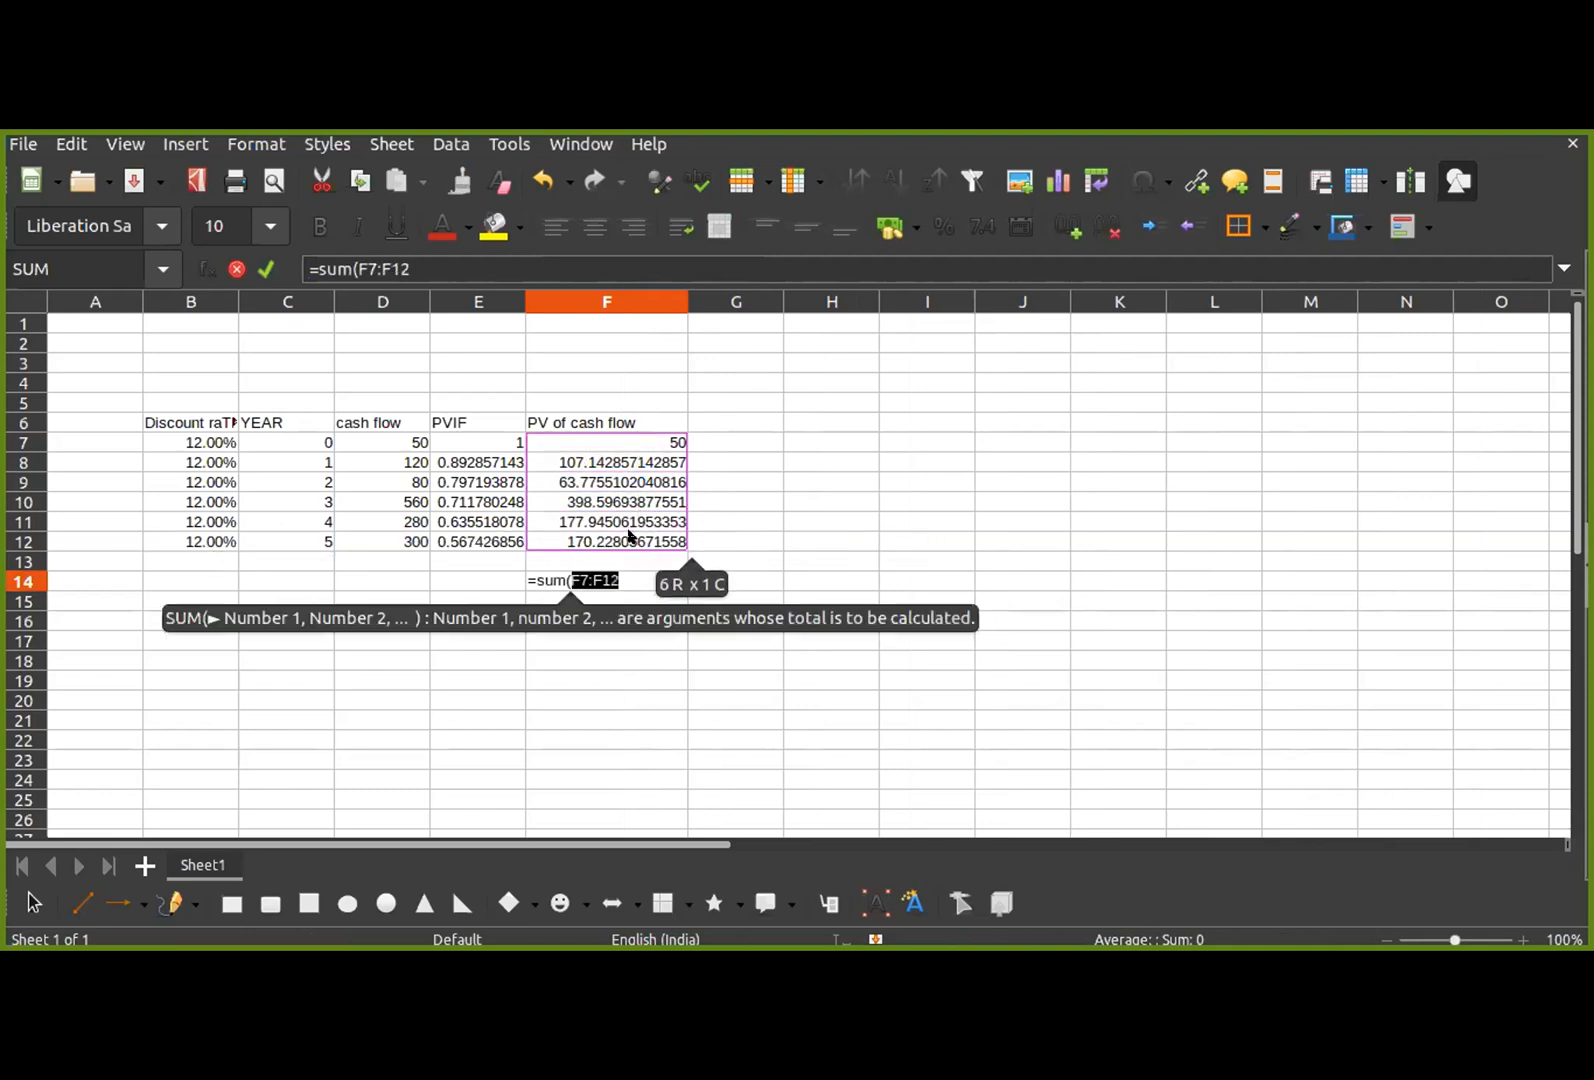
text())
key(Return)
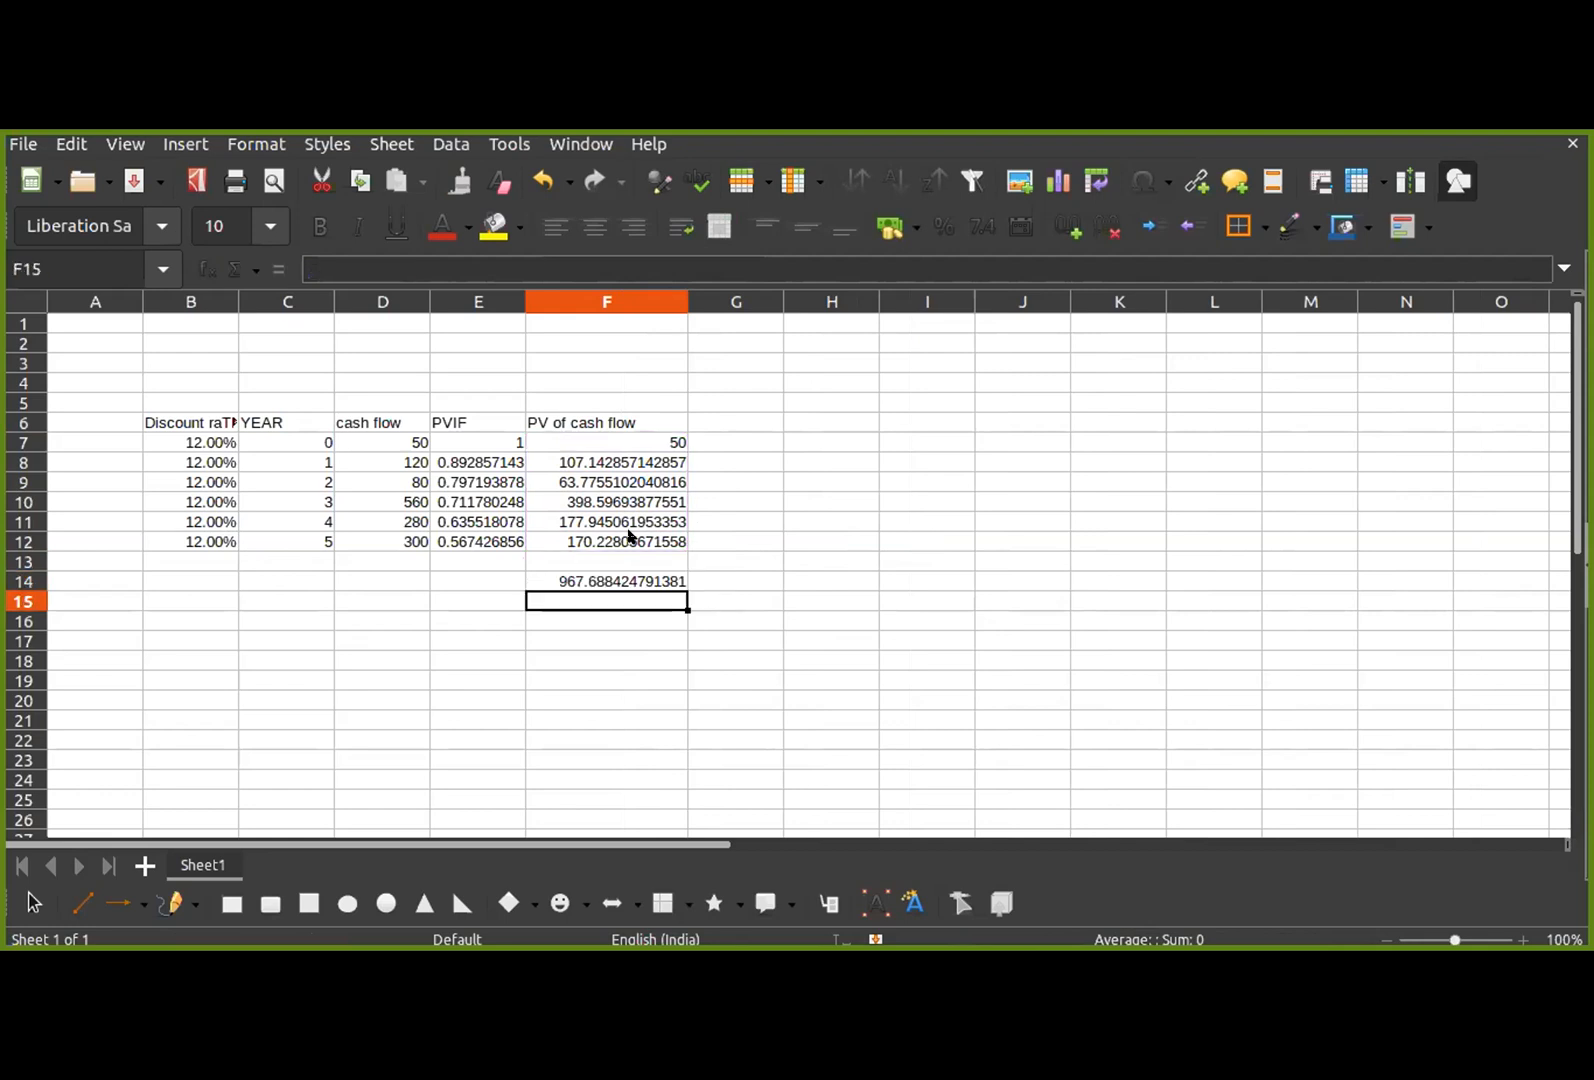
Step: Label the total with "Present Value" in E14 and widen column E to show the whole text
click(459, 579)
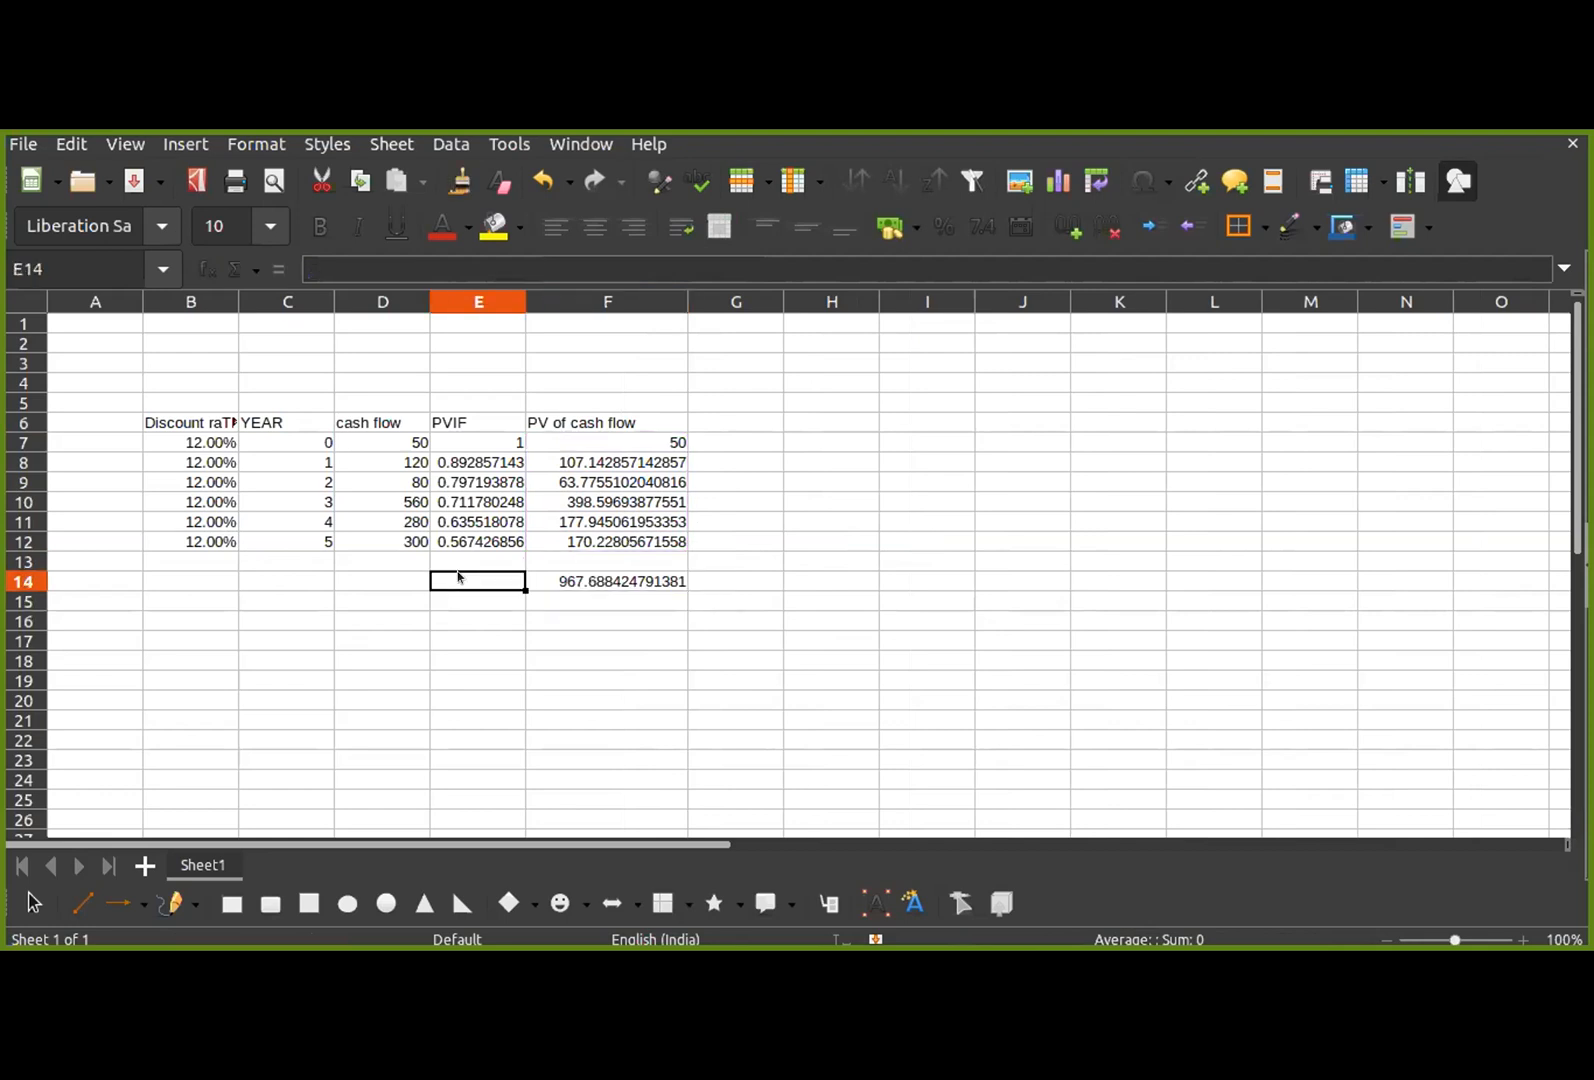
text(Present)
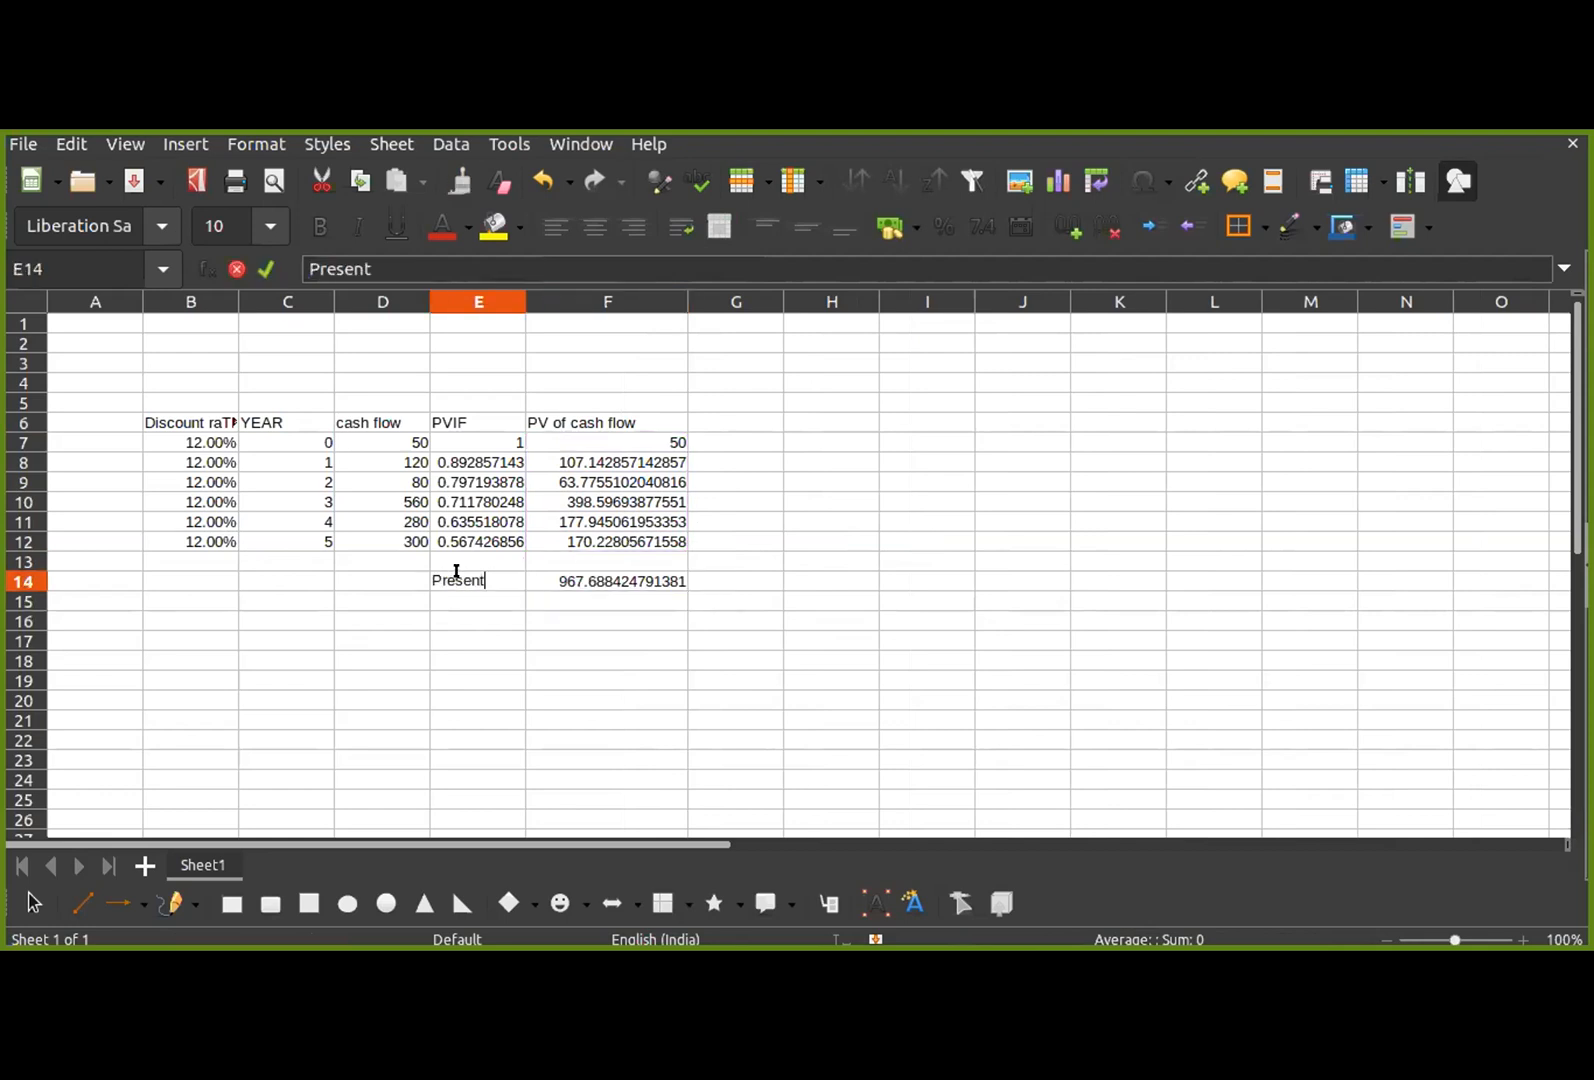
text( Value)
key(BackSpace)
key(BackSpace)
key(BackSpace)
key(BackSpace)
text(alue)
key(Return)
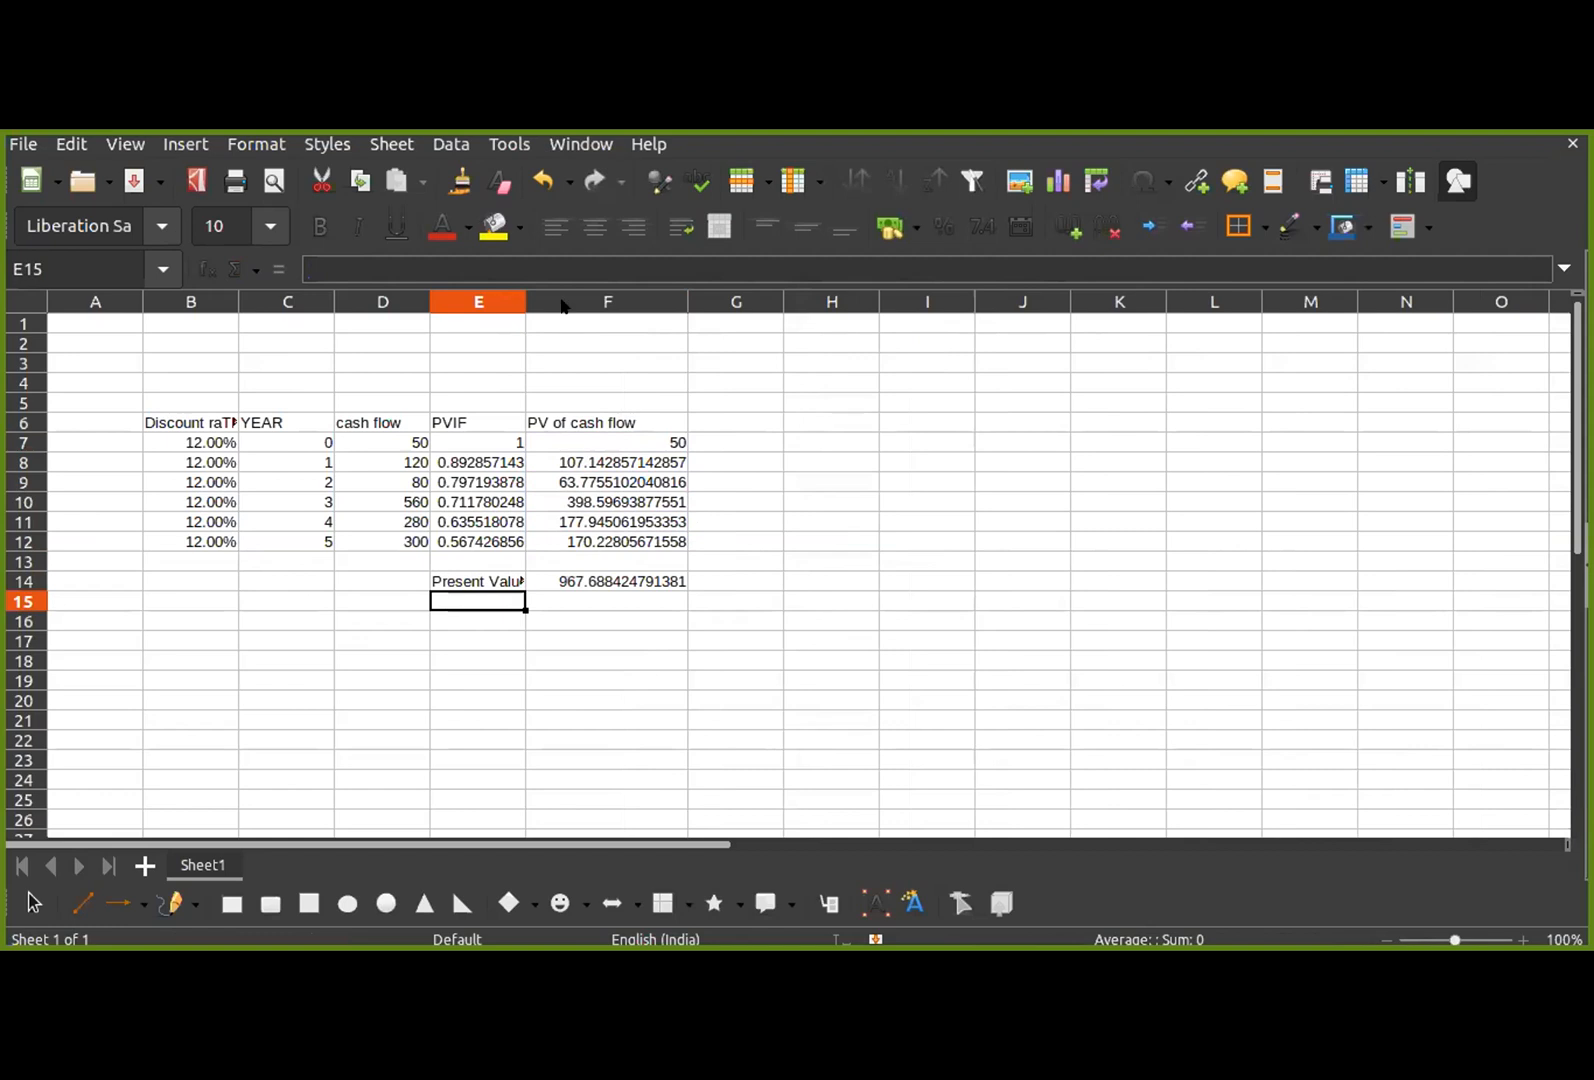
drag(527, 302, 571, 302)
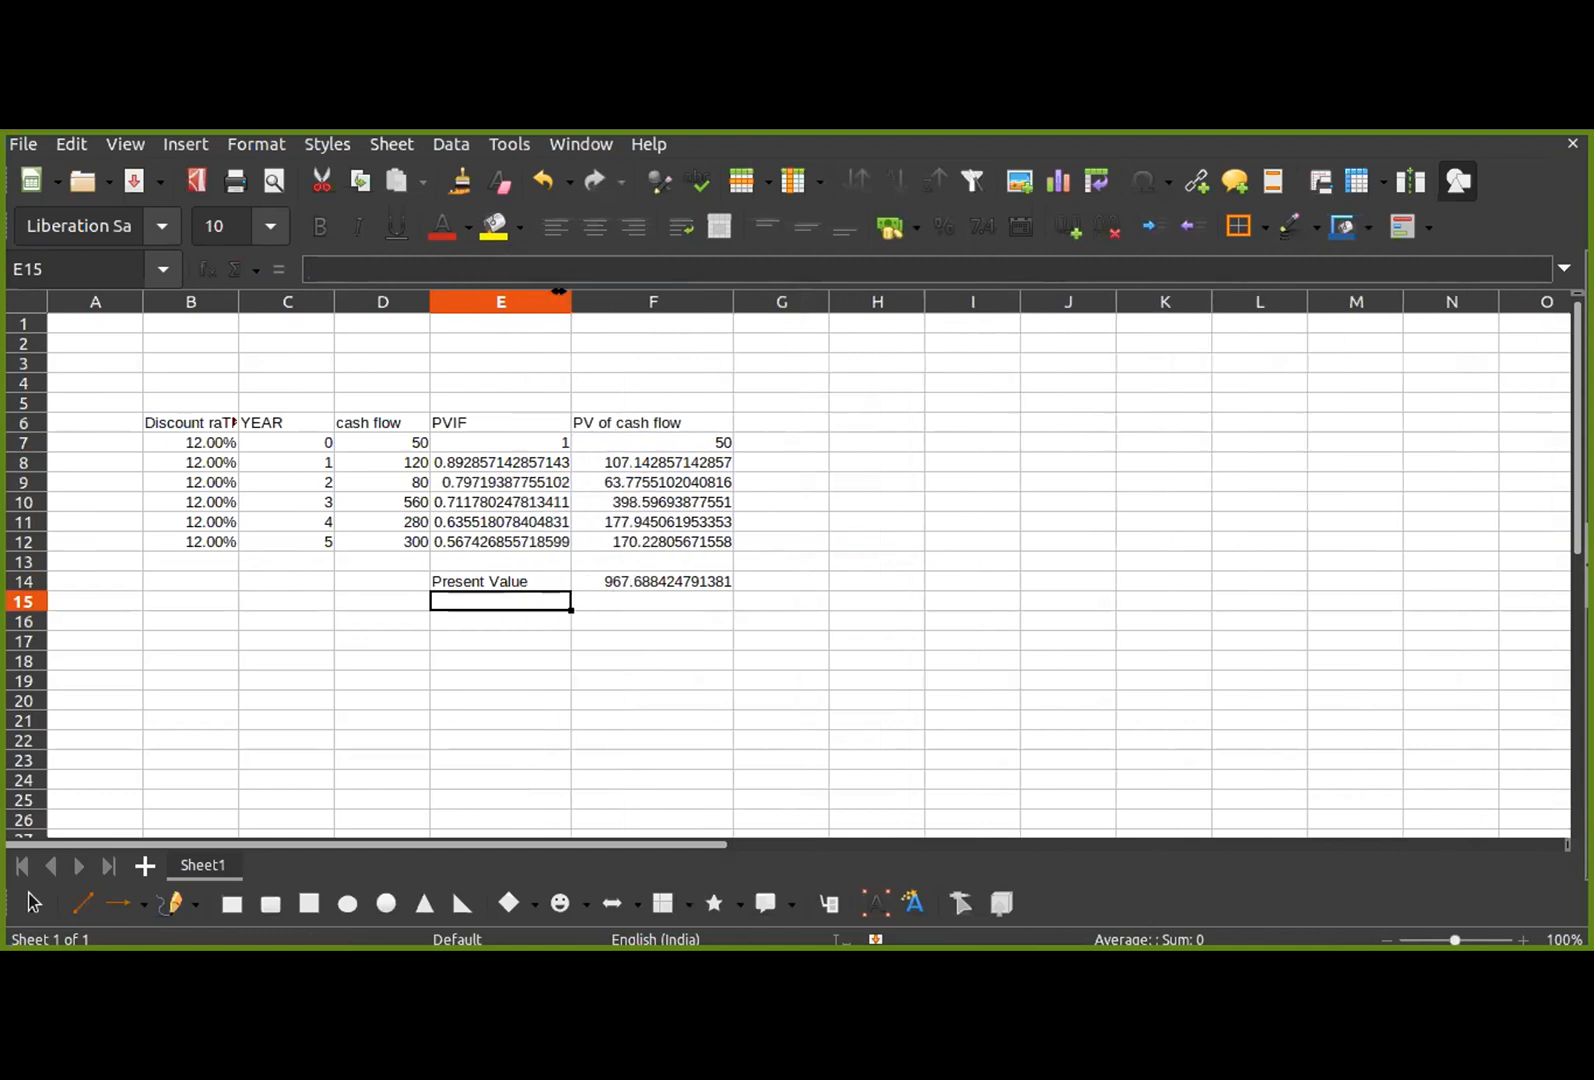
Step: Calculate the net present value in F15 with the formula =NPV(B7,D7:D12)
click(612, 578)
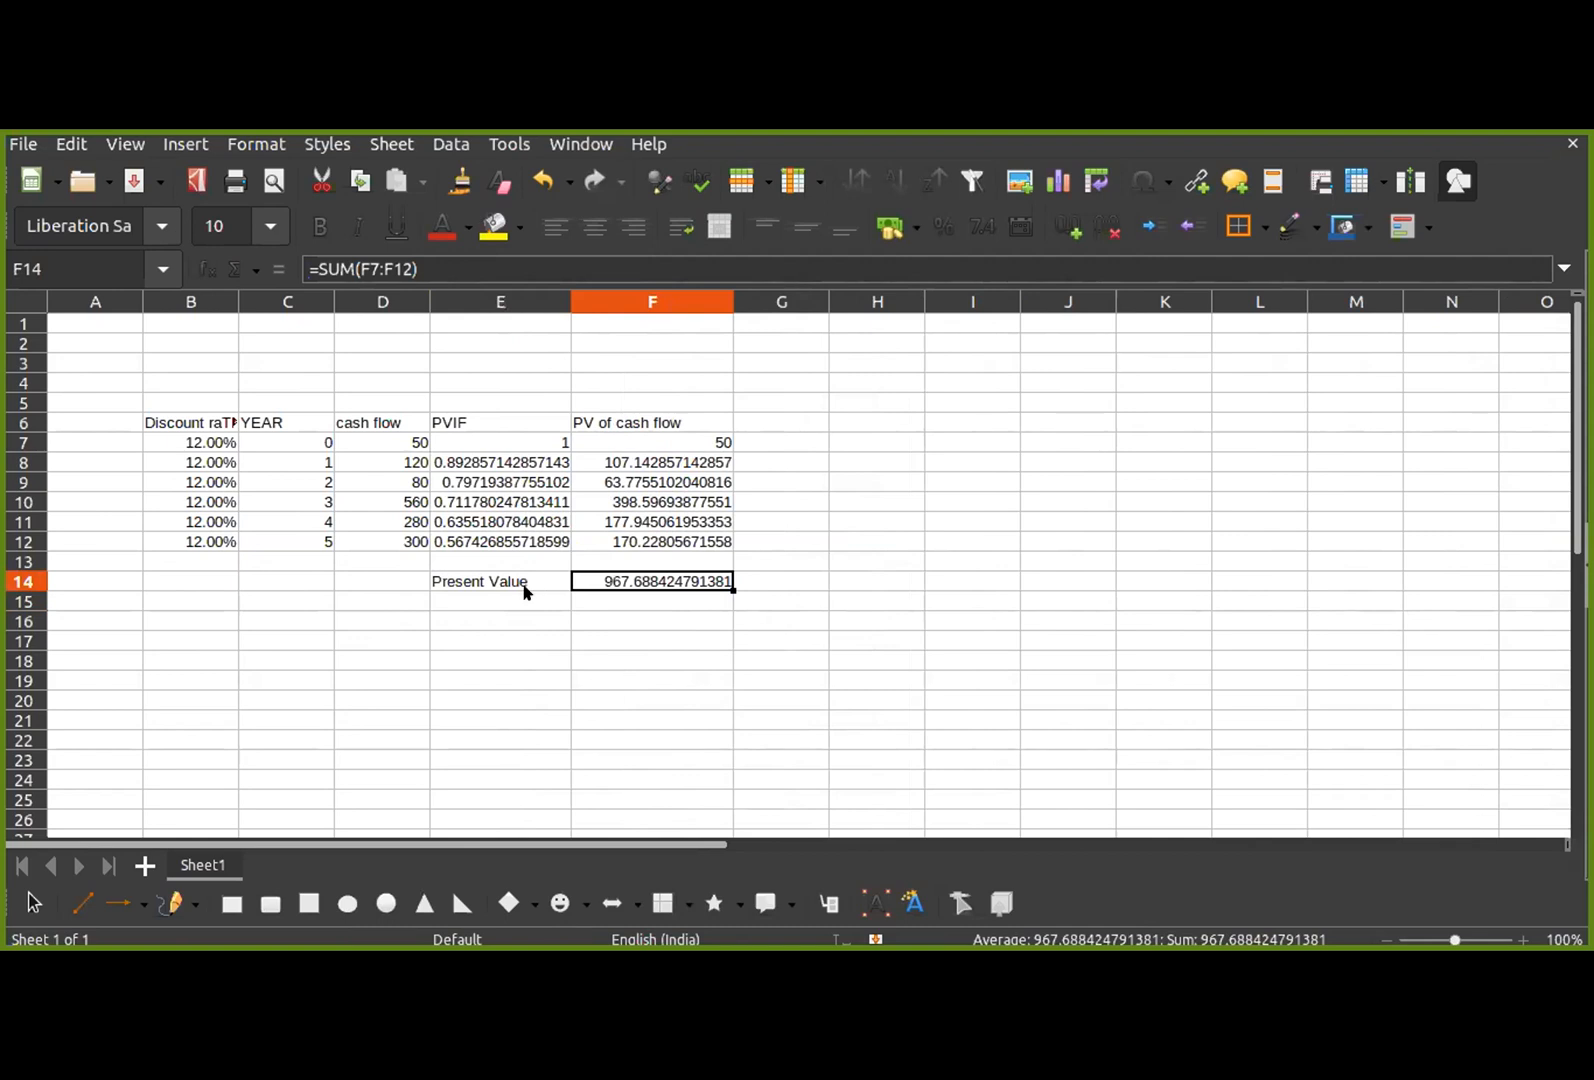
click(600, 597)
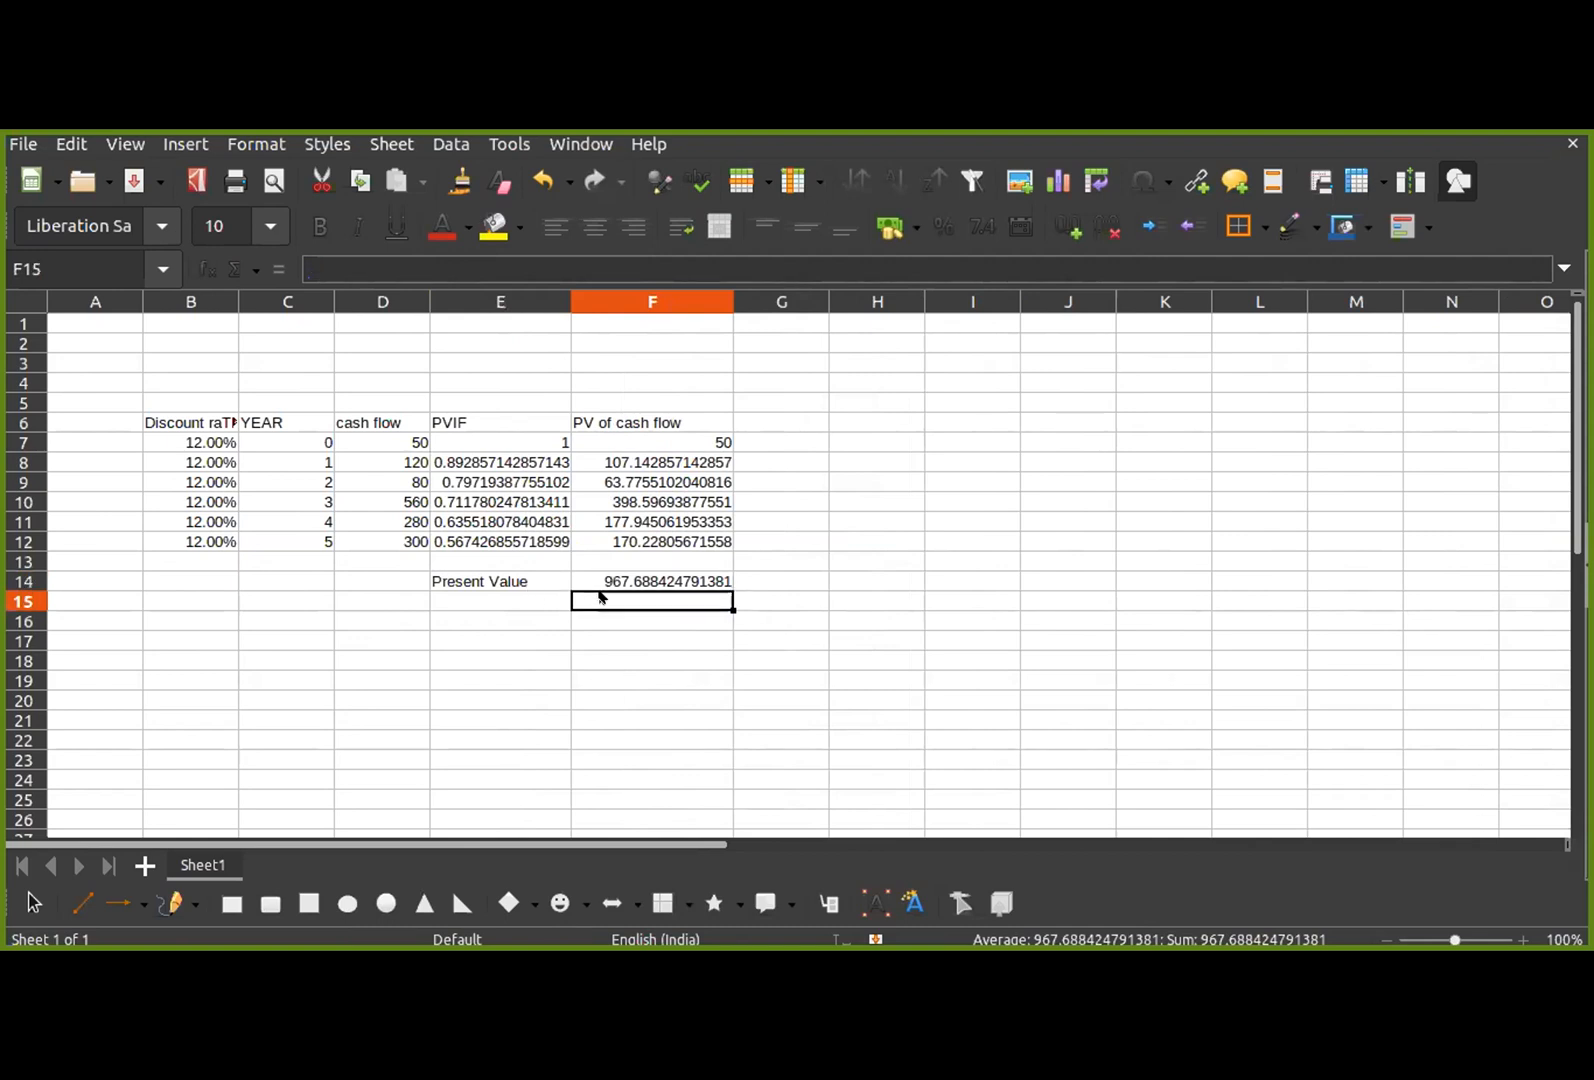
text(=)
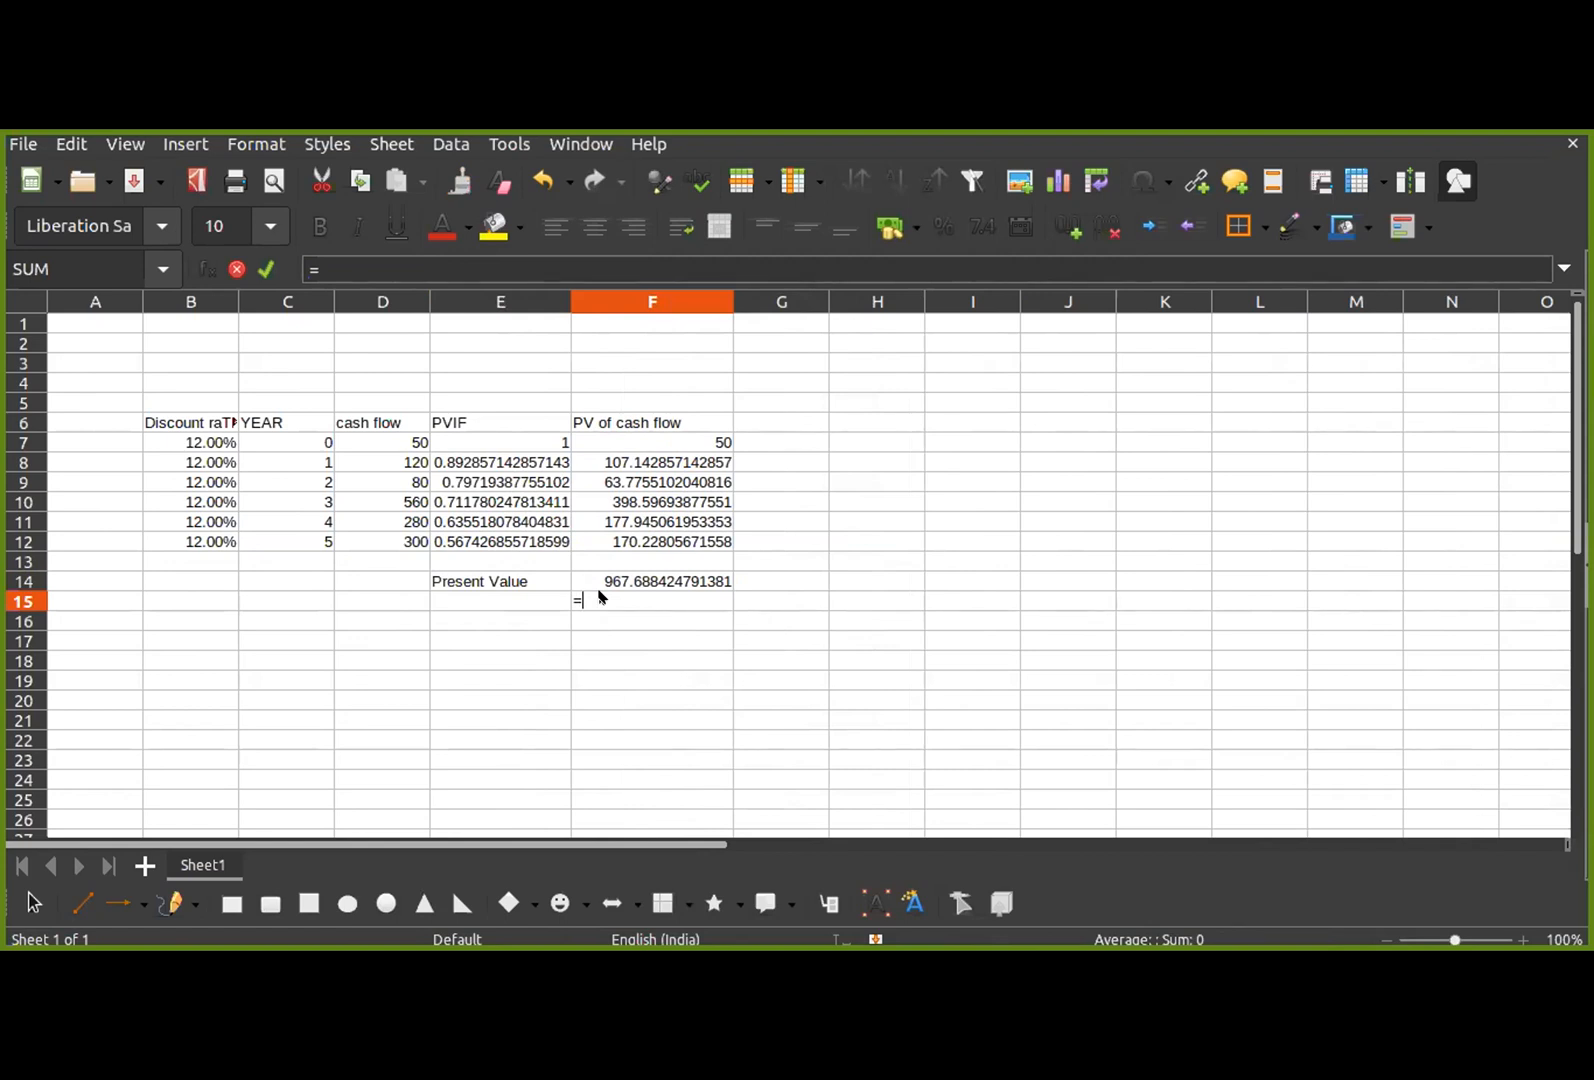
text(npv()
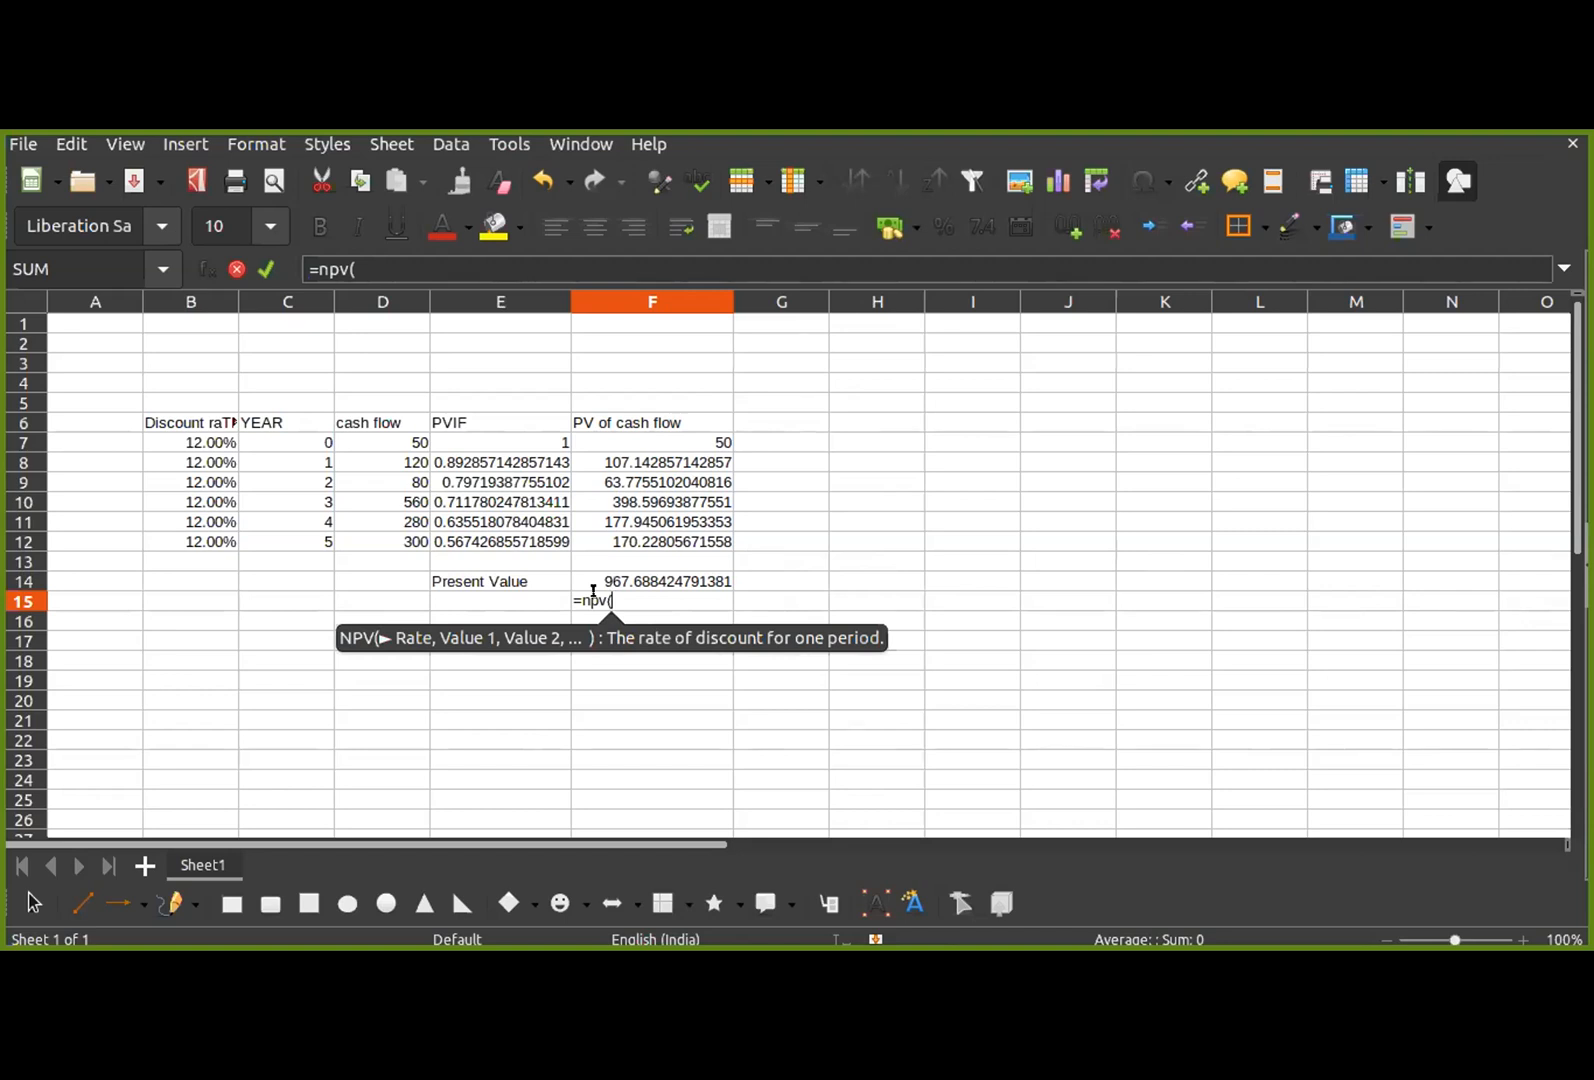
click(190, 441)
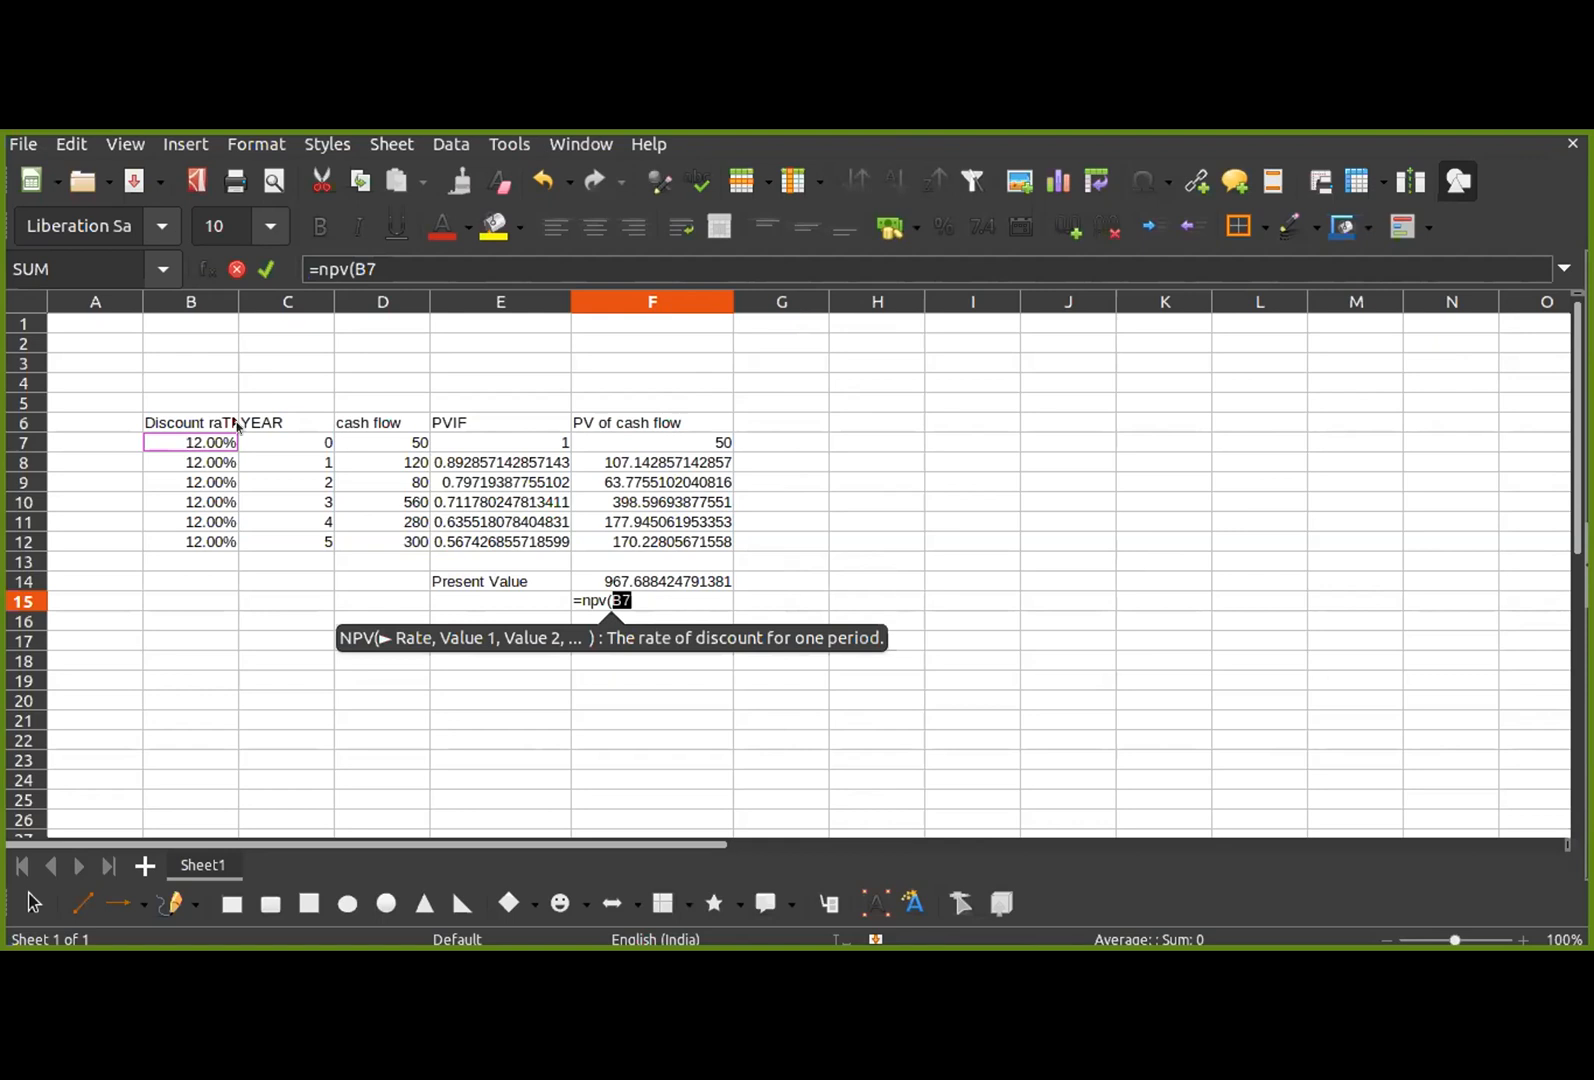
text(,)
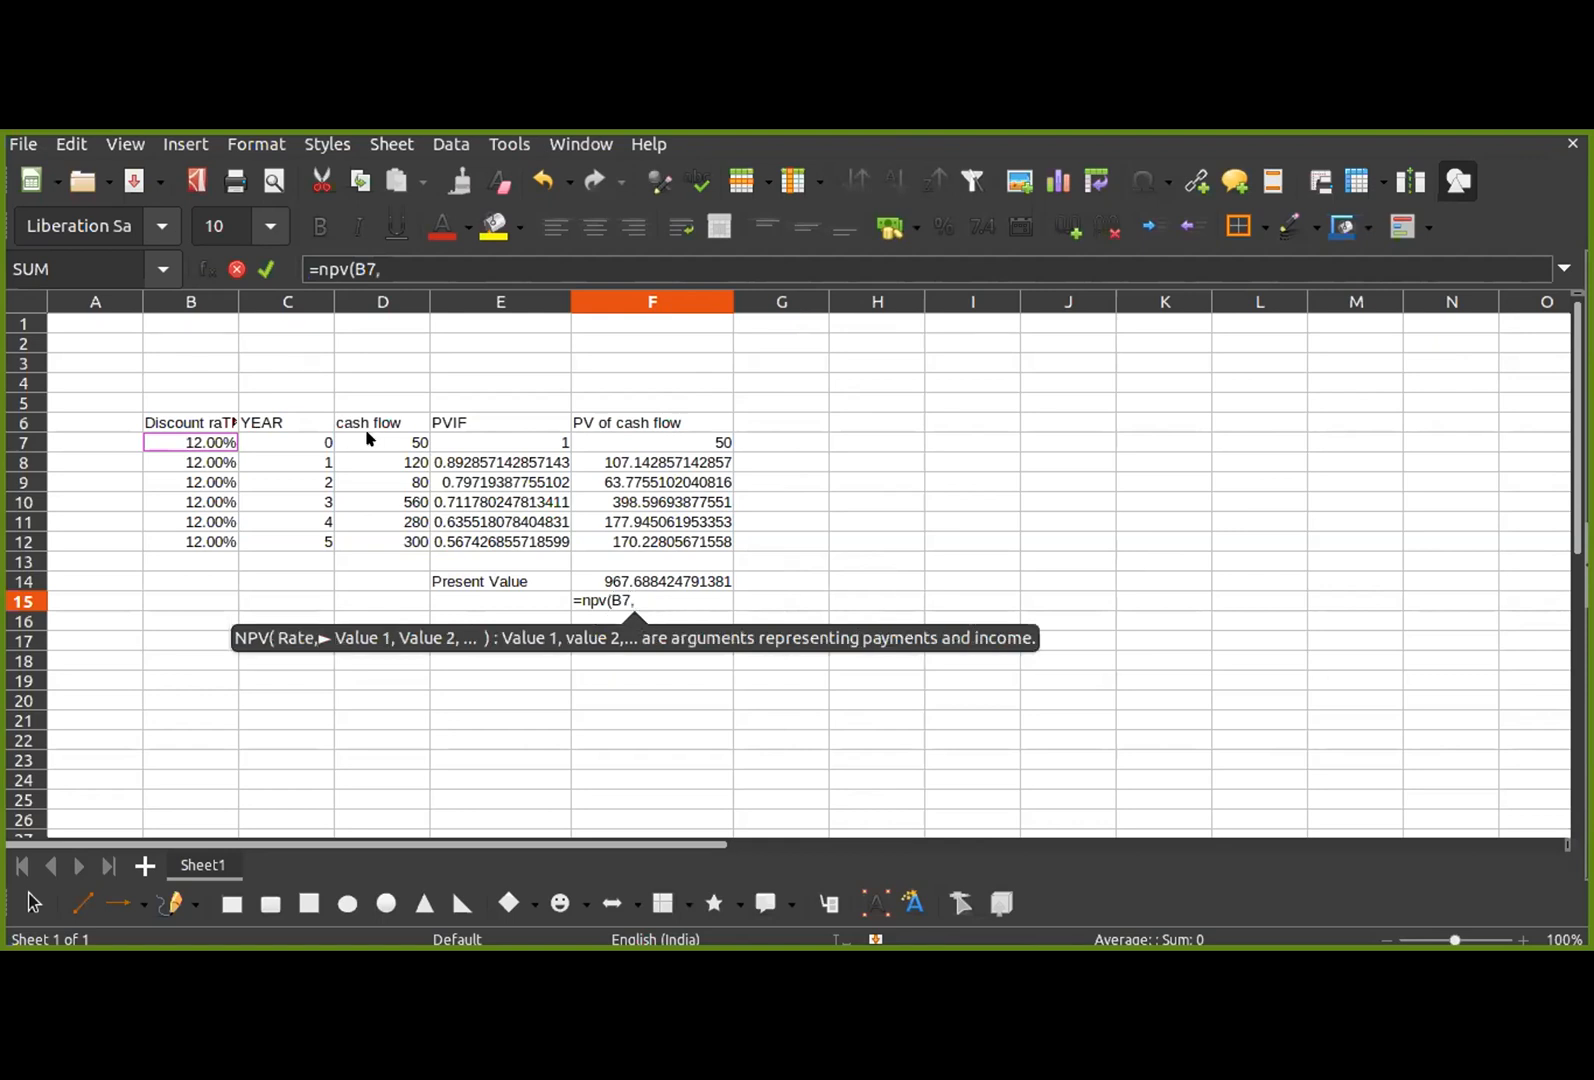
drag(375, 442, 369, 542)
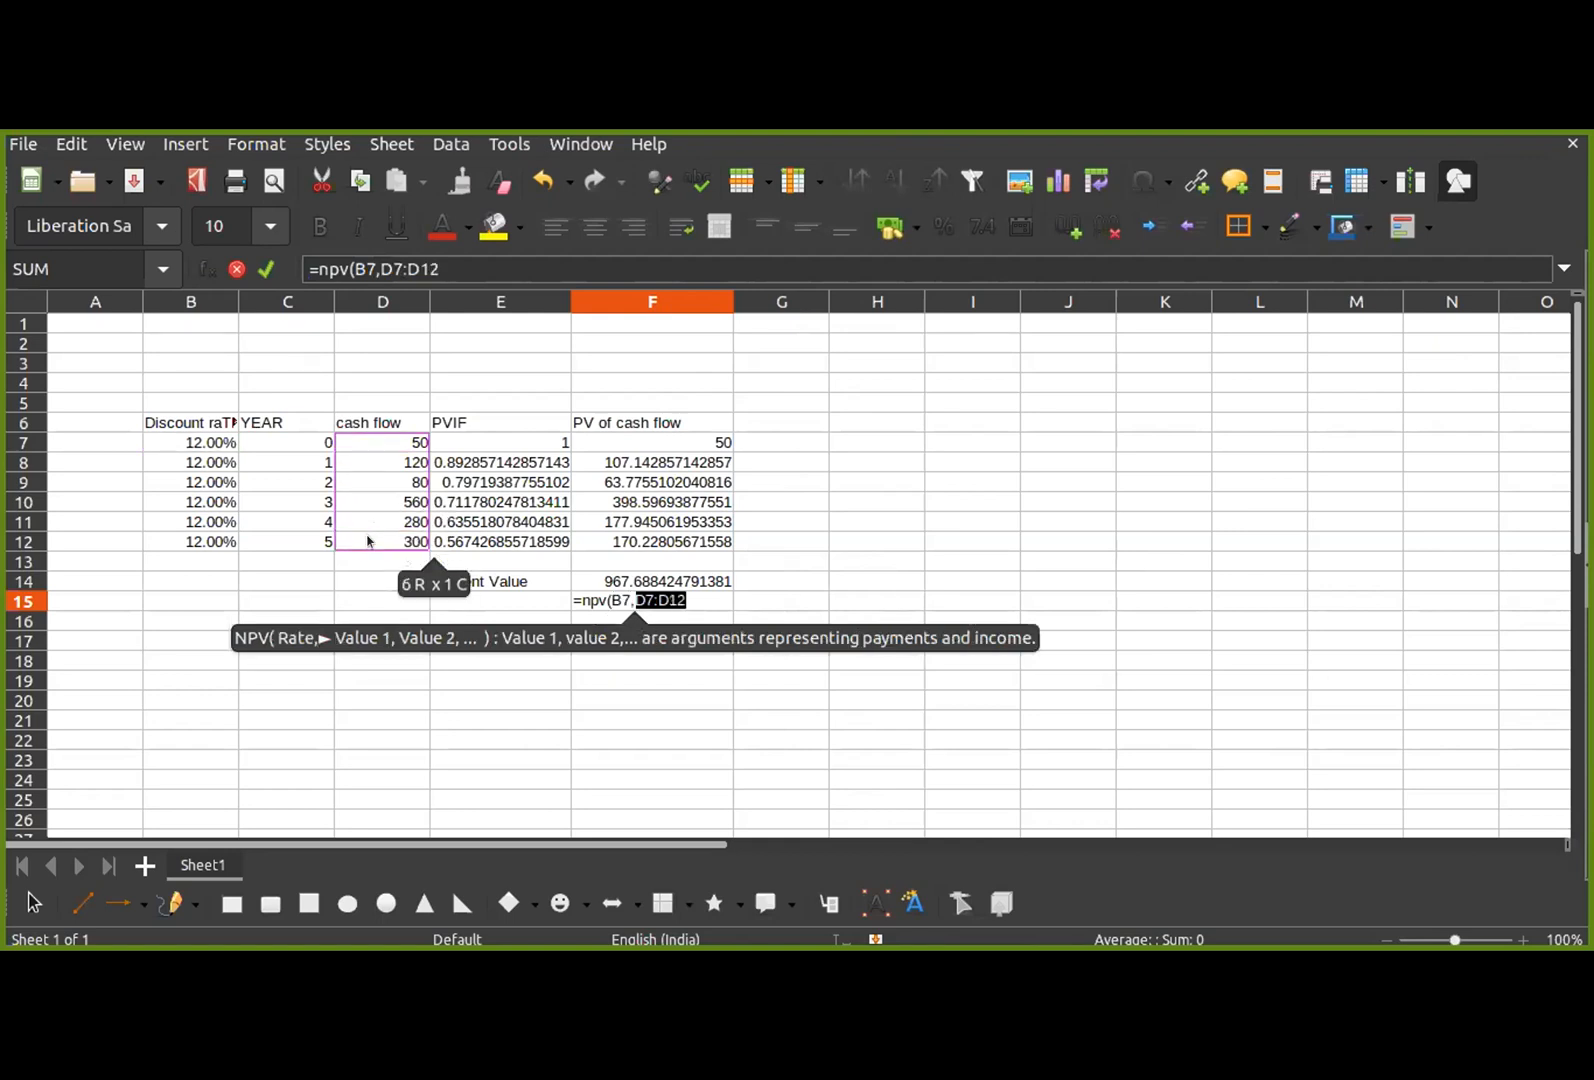
text())
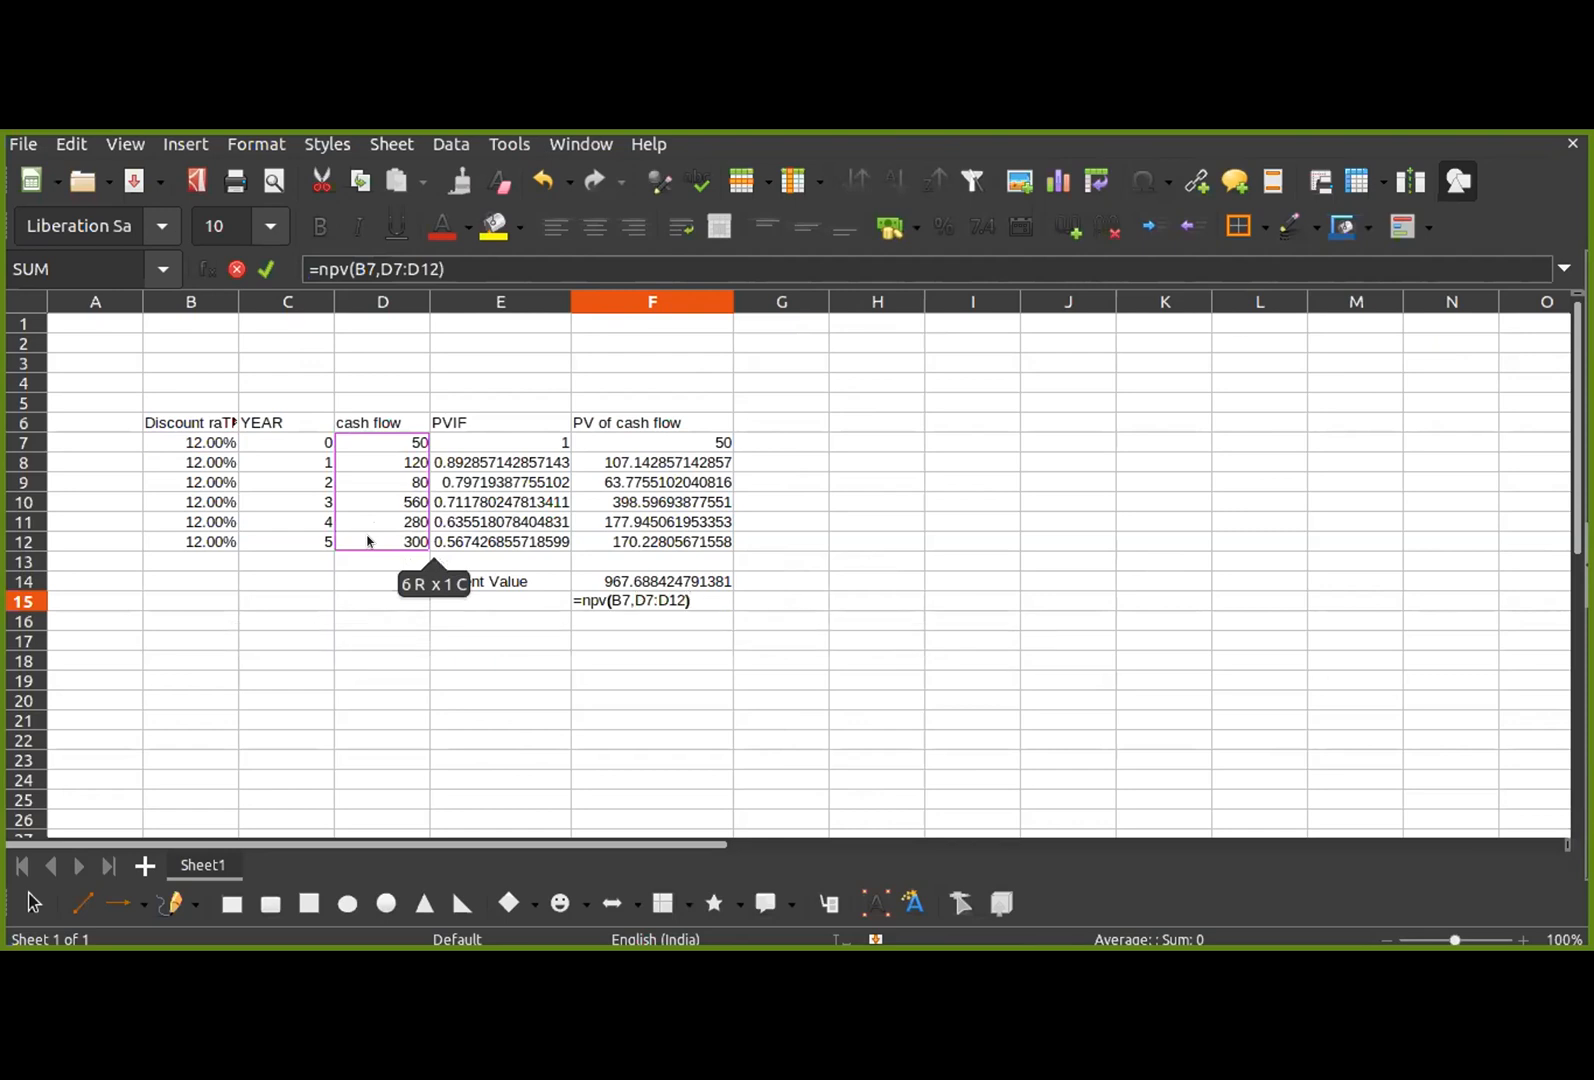
key(Return)
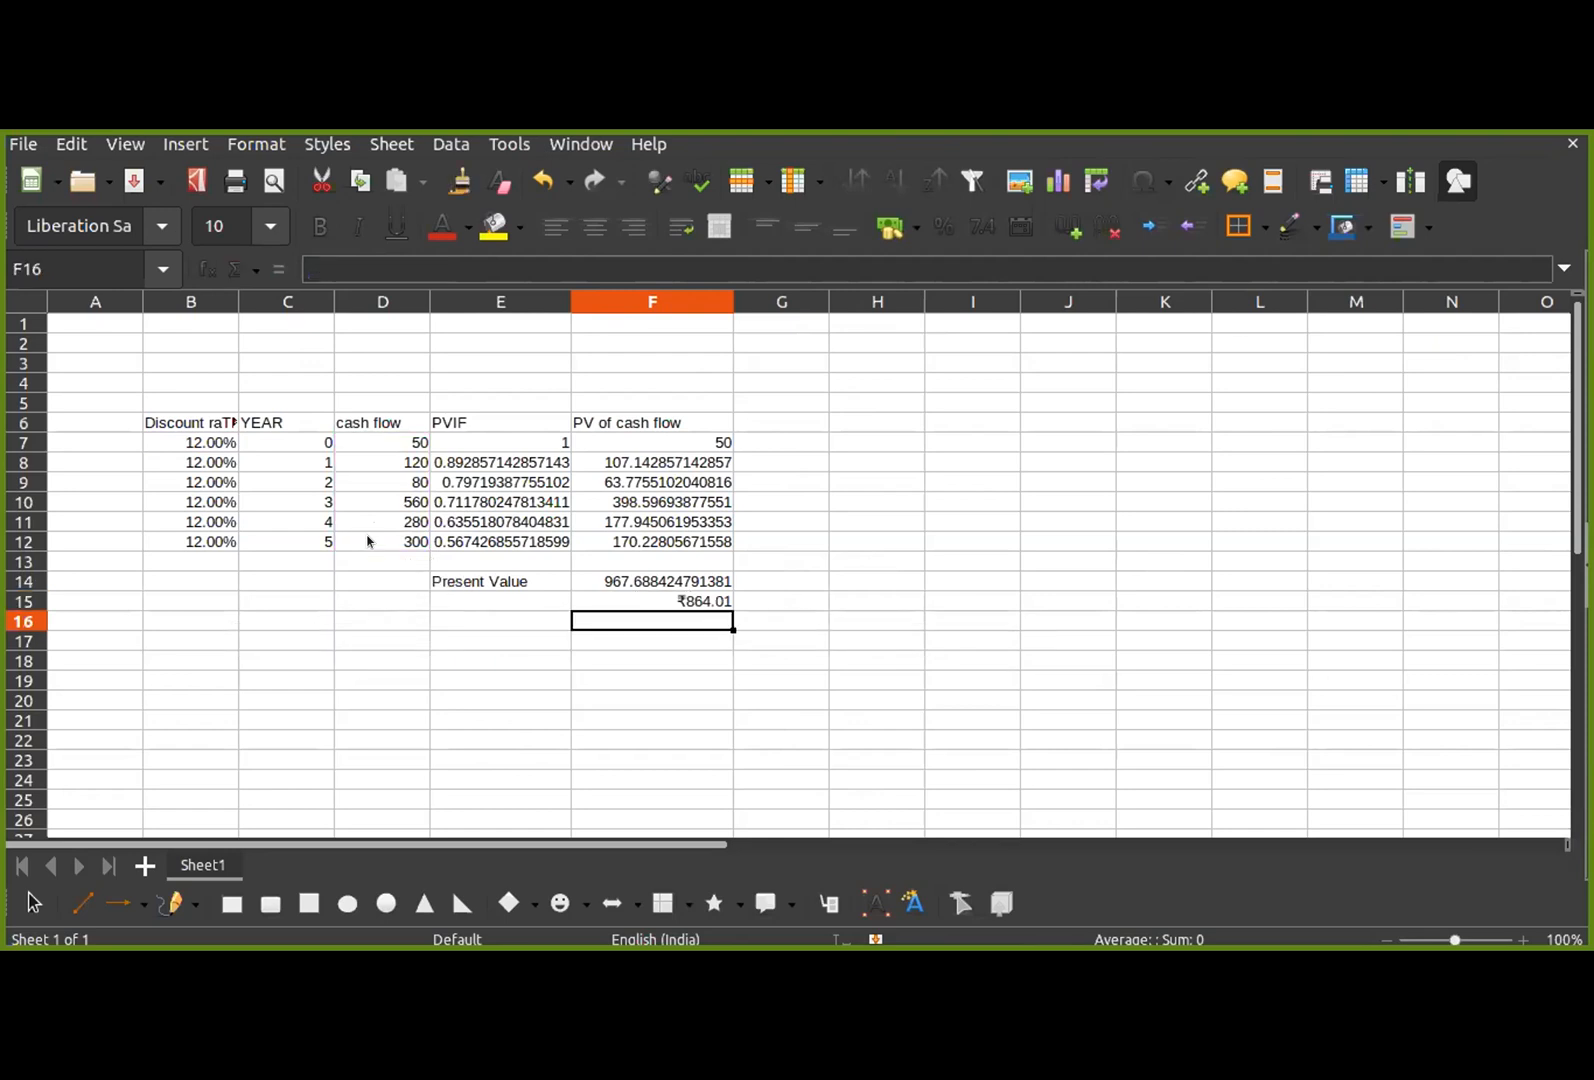
Step: Replace the net present value formula in F15 with =NPV(B7,D8:D12), leaving out the year 0 cash flow
click(659, 598)
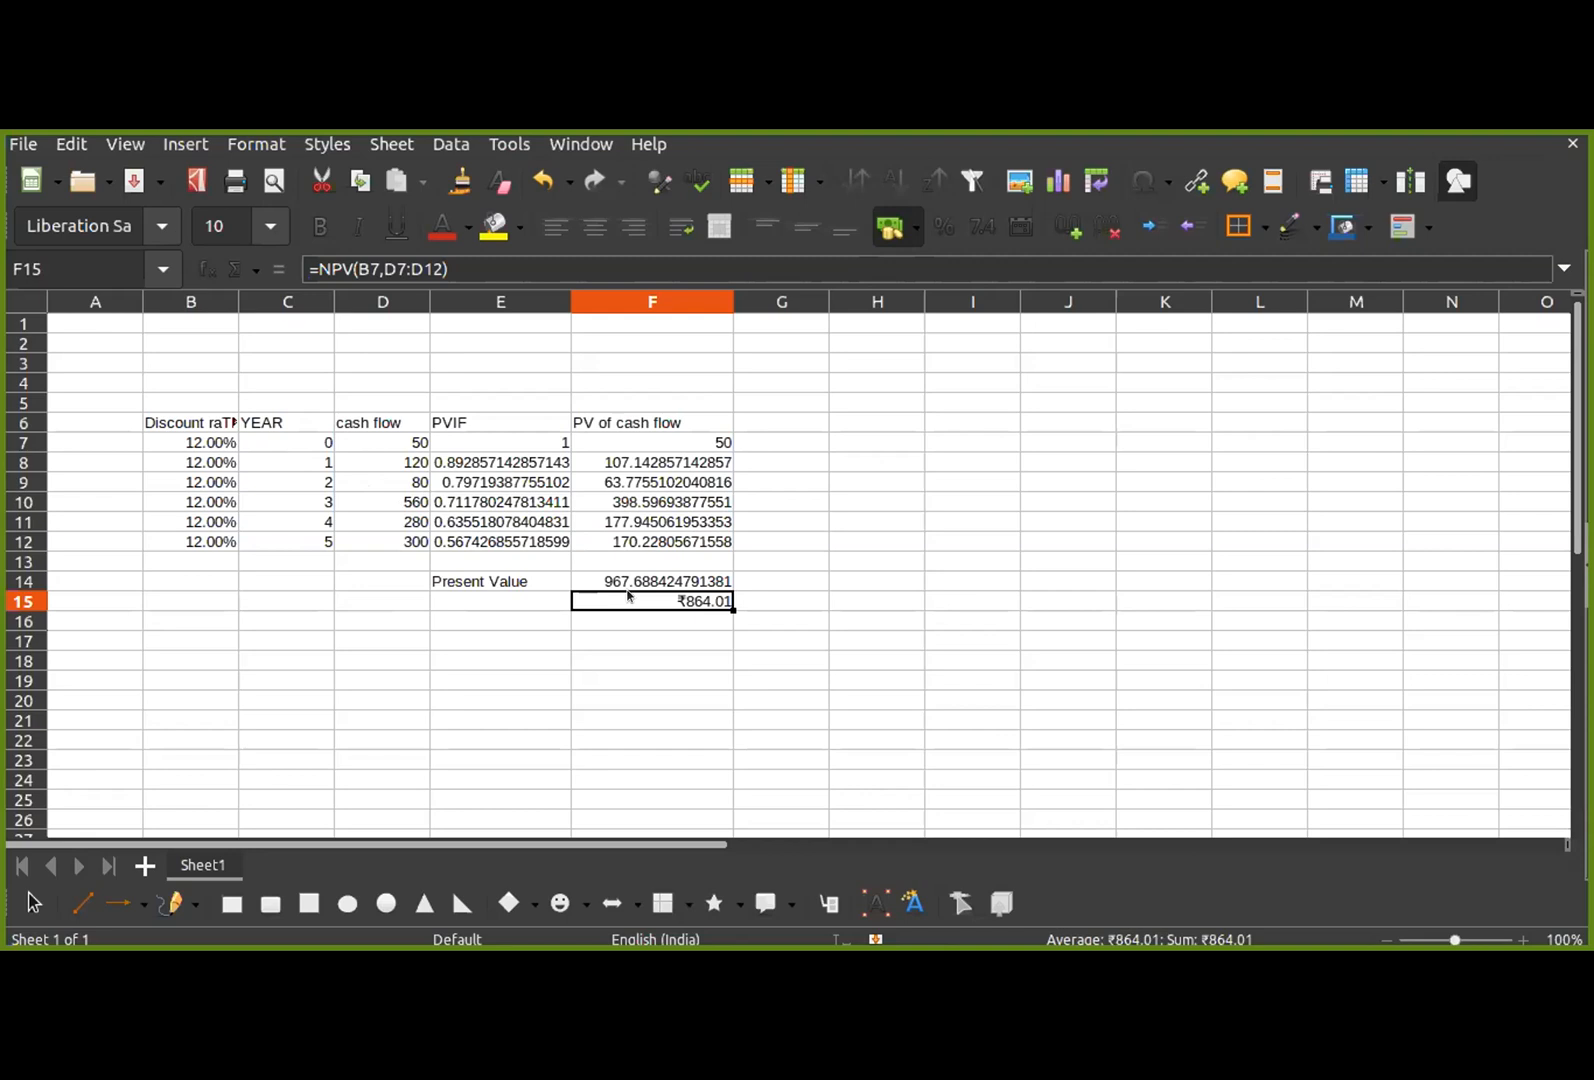
text(=)
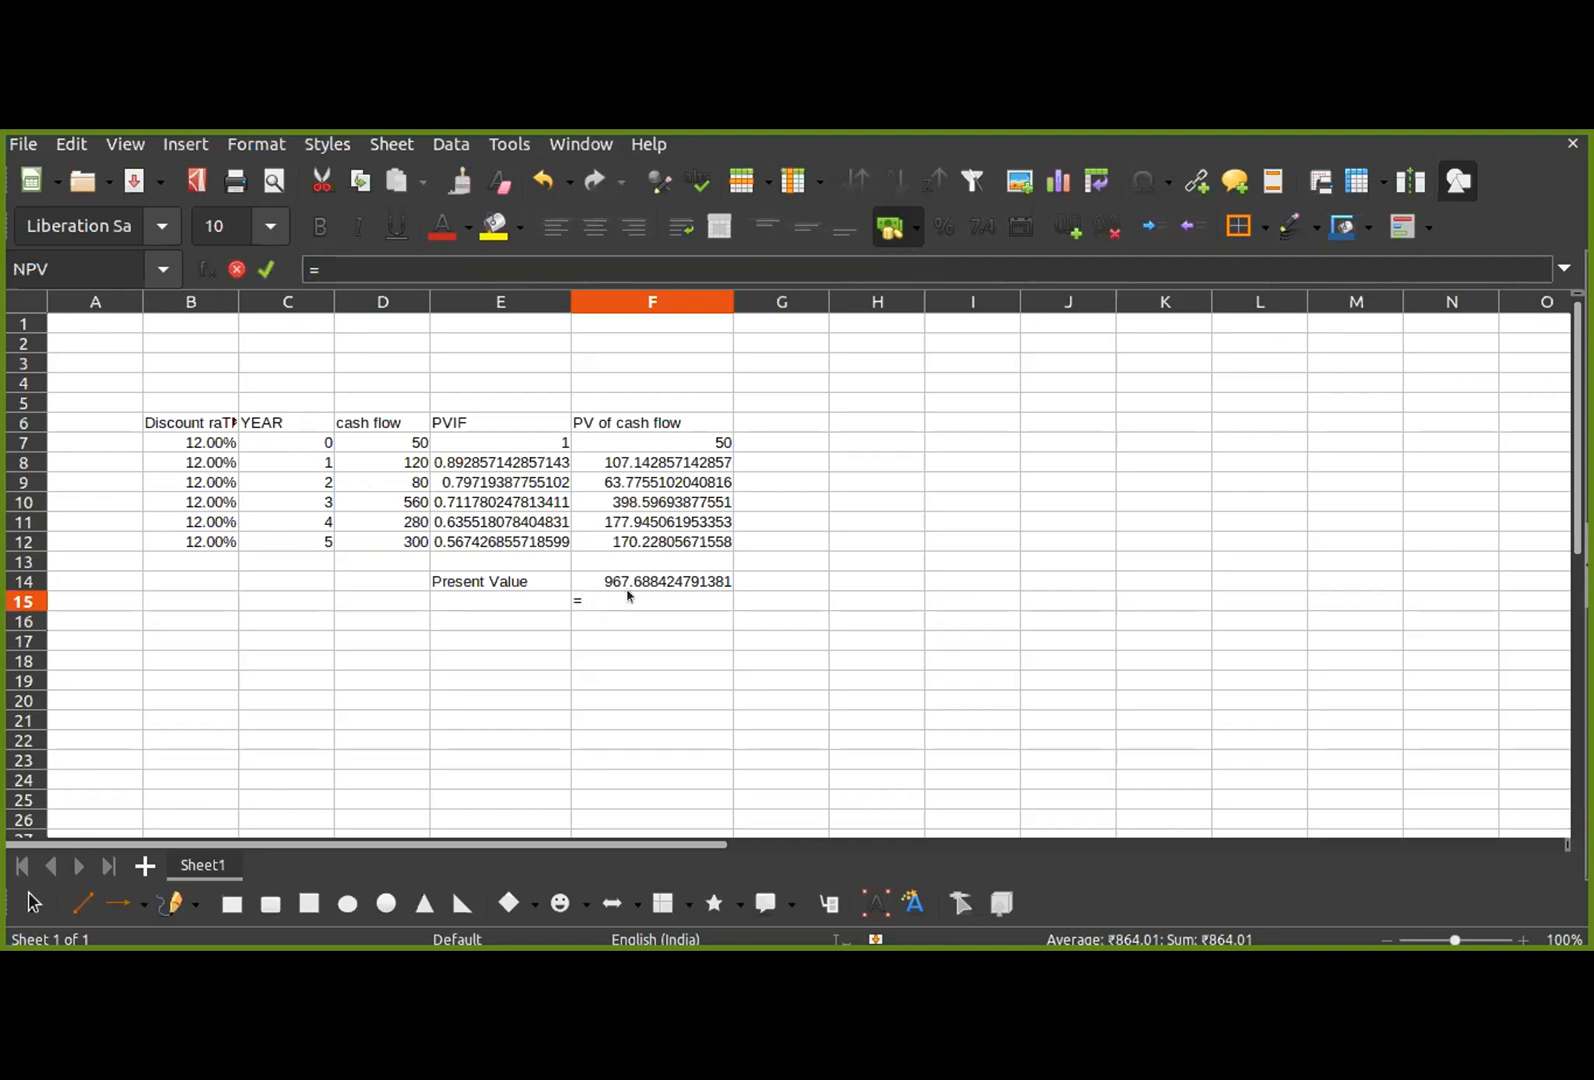
text(npv()
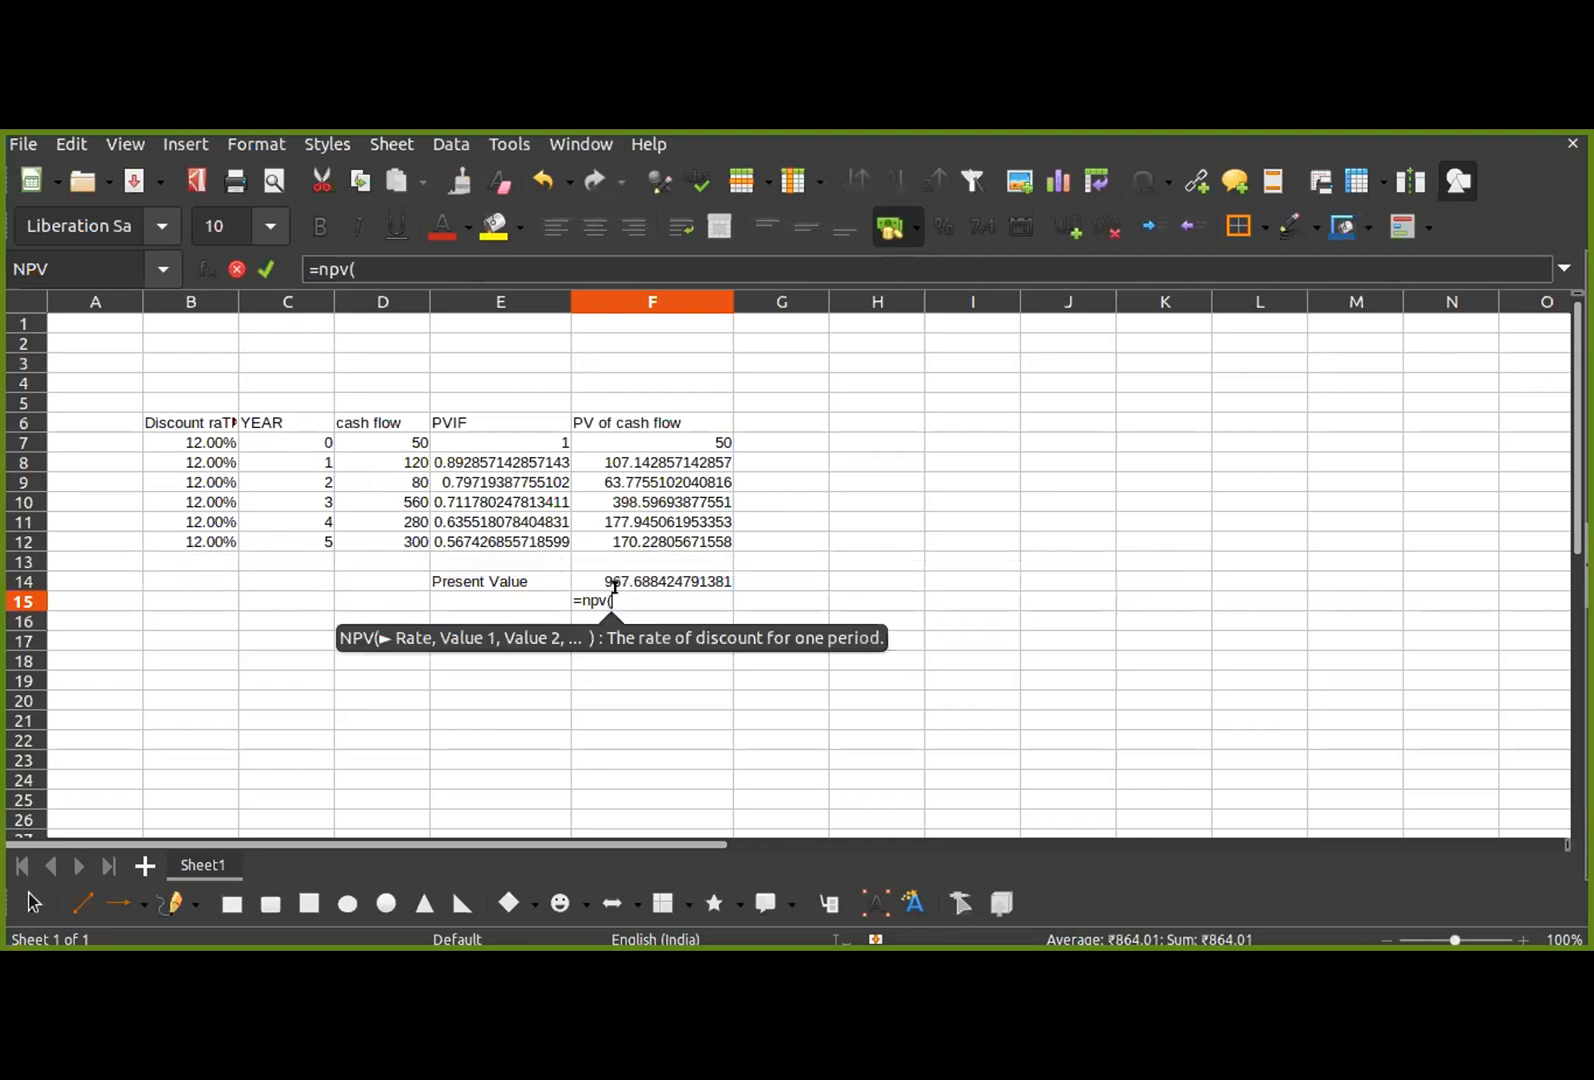
click(200, 448)
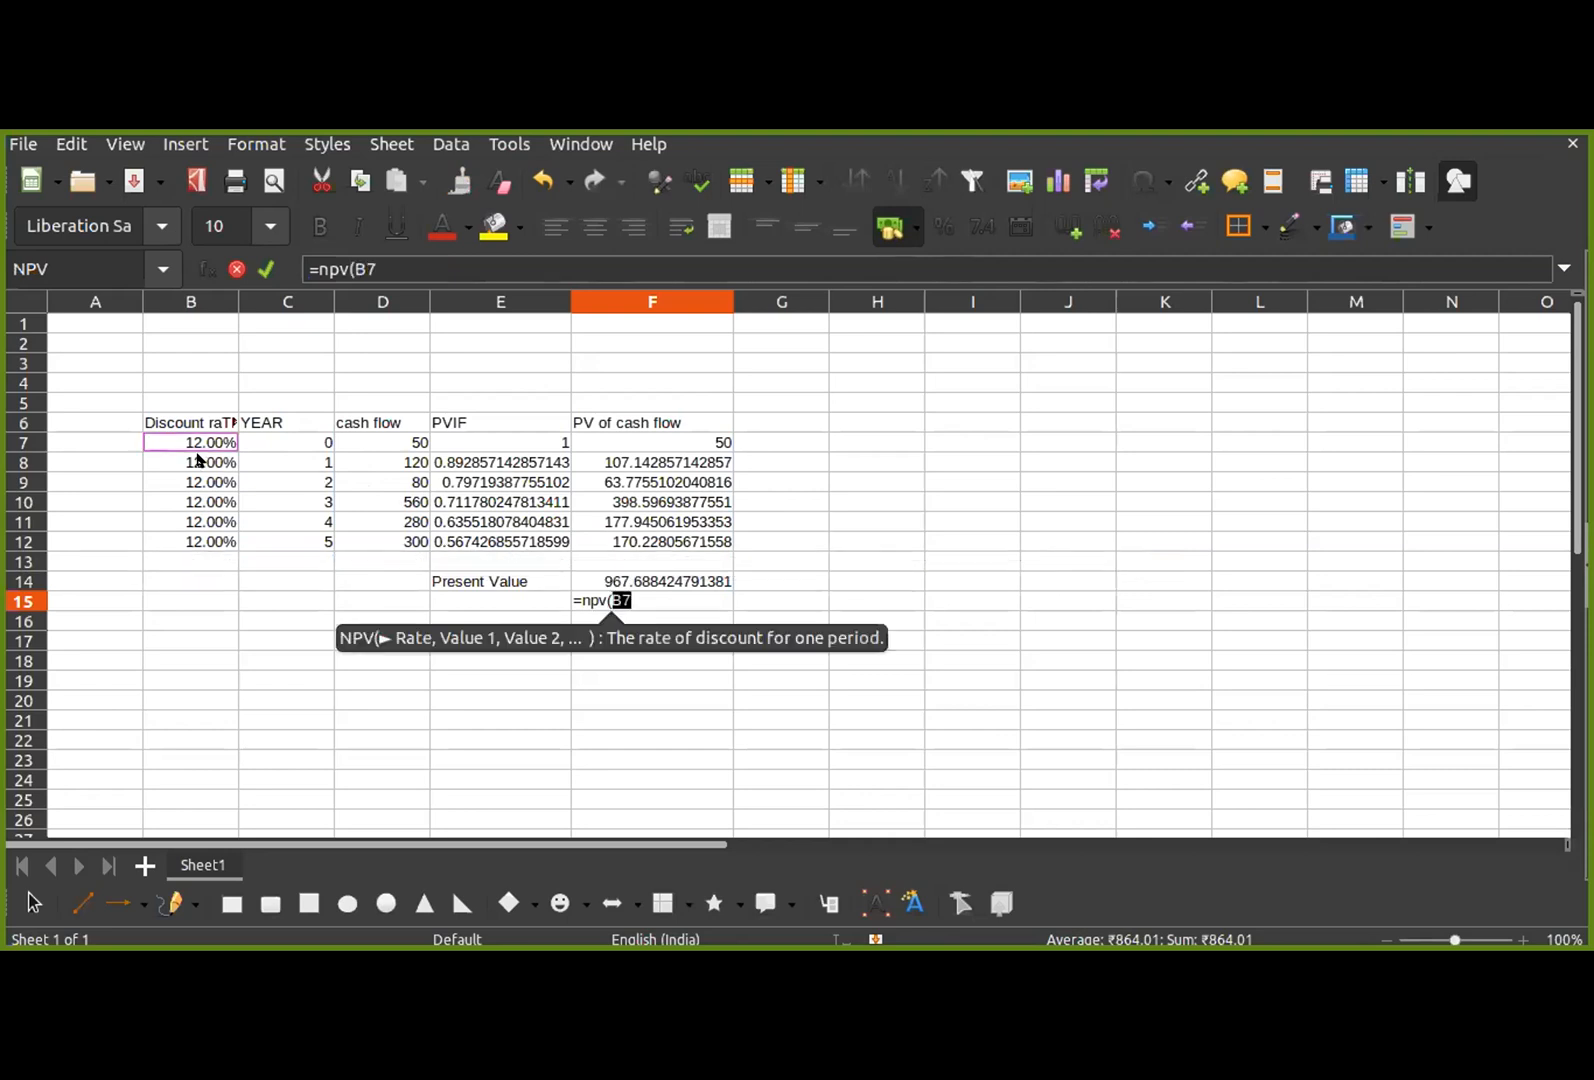
text(,)
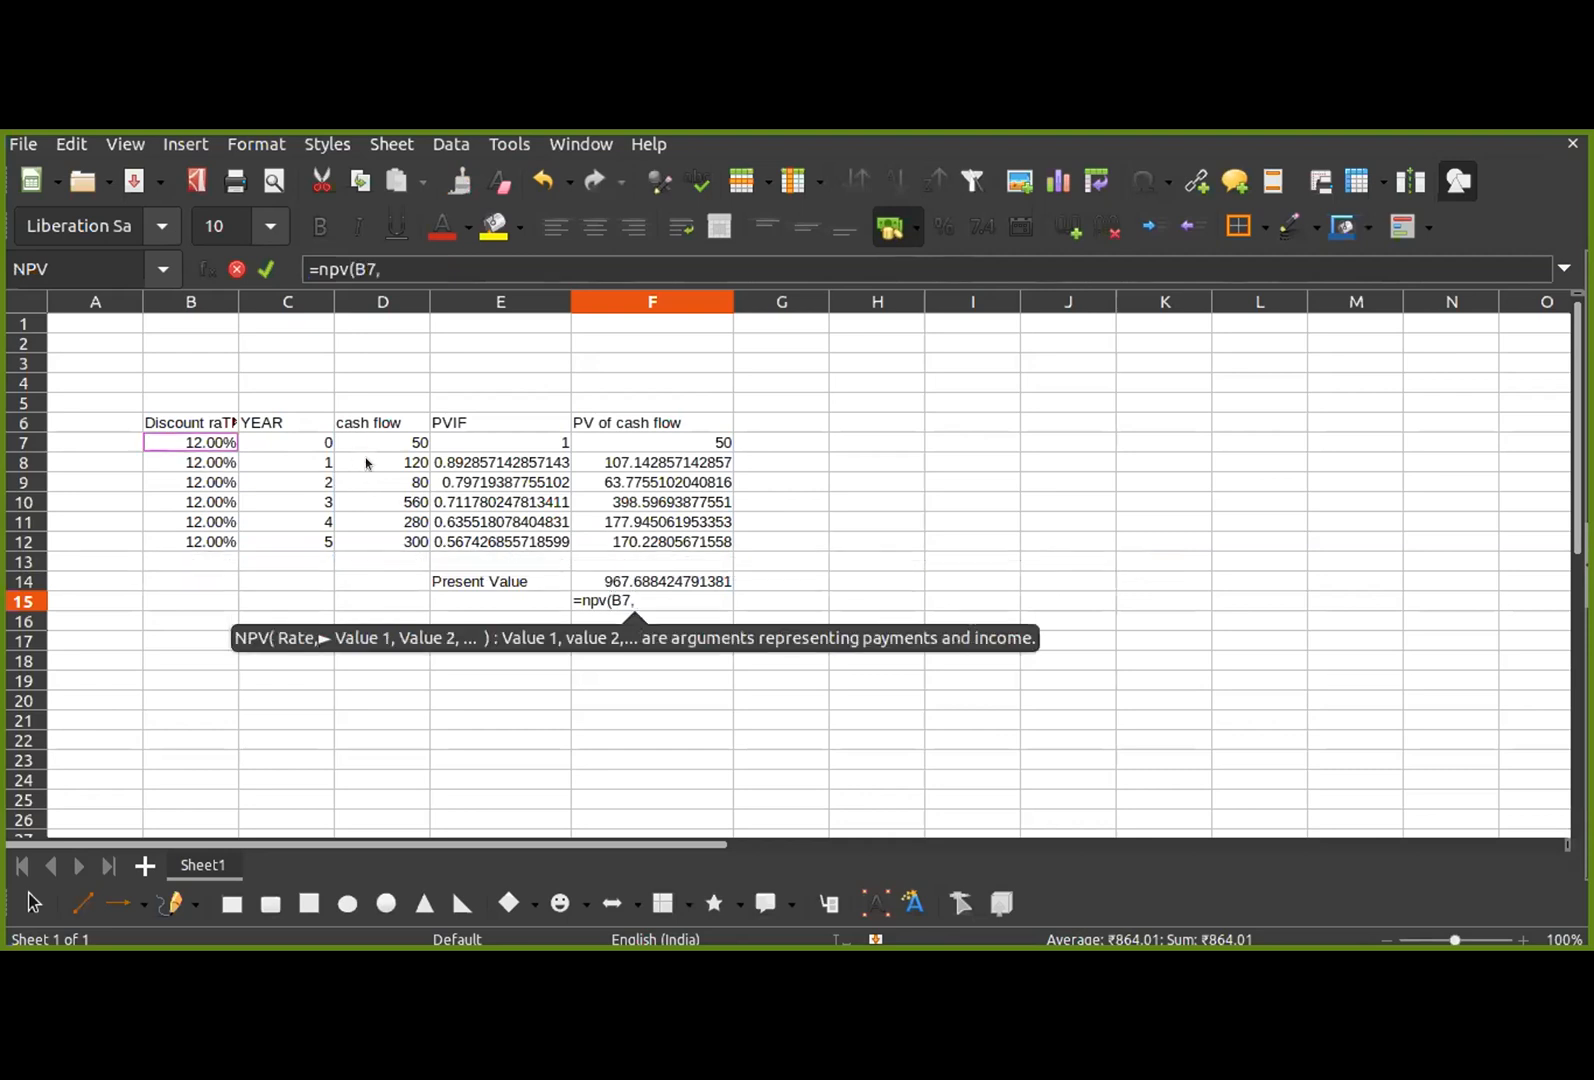
key(BackSpace)
text(,)
drag(374, 456, 375, 545)
key(Return)
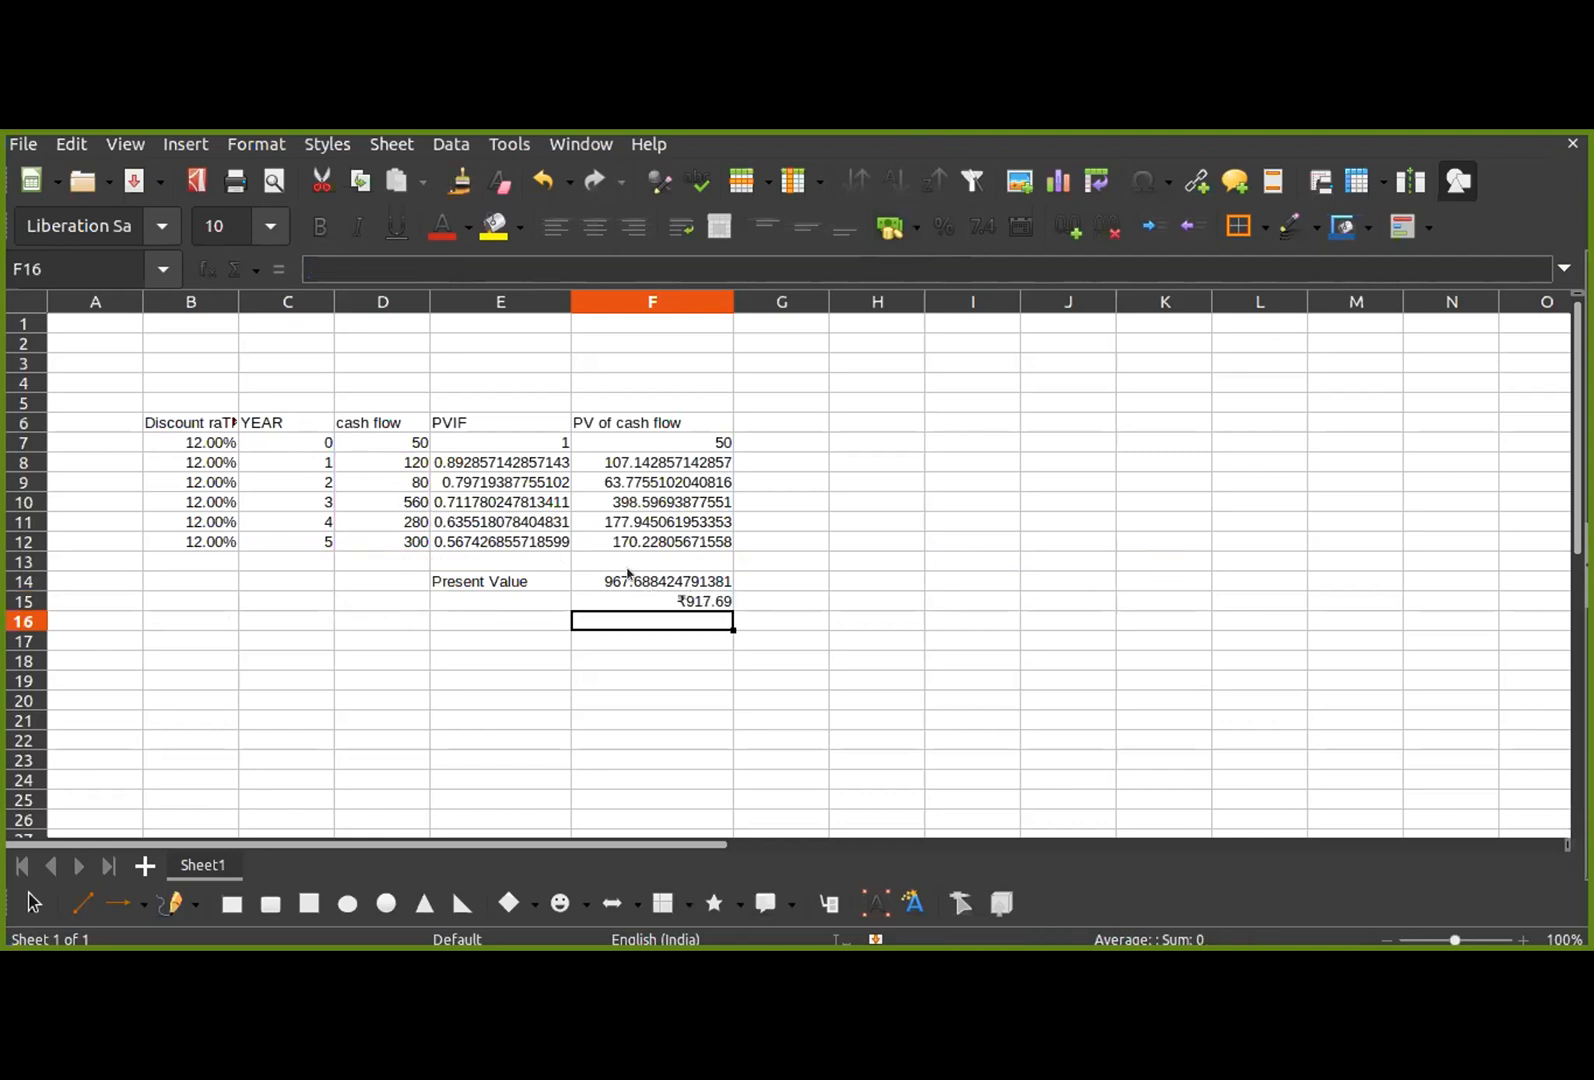
Step: Test a year 0 cash flow of 0 in D7 and restore the cell to 50
click(401, 441)
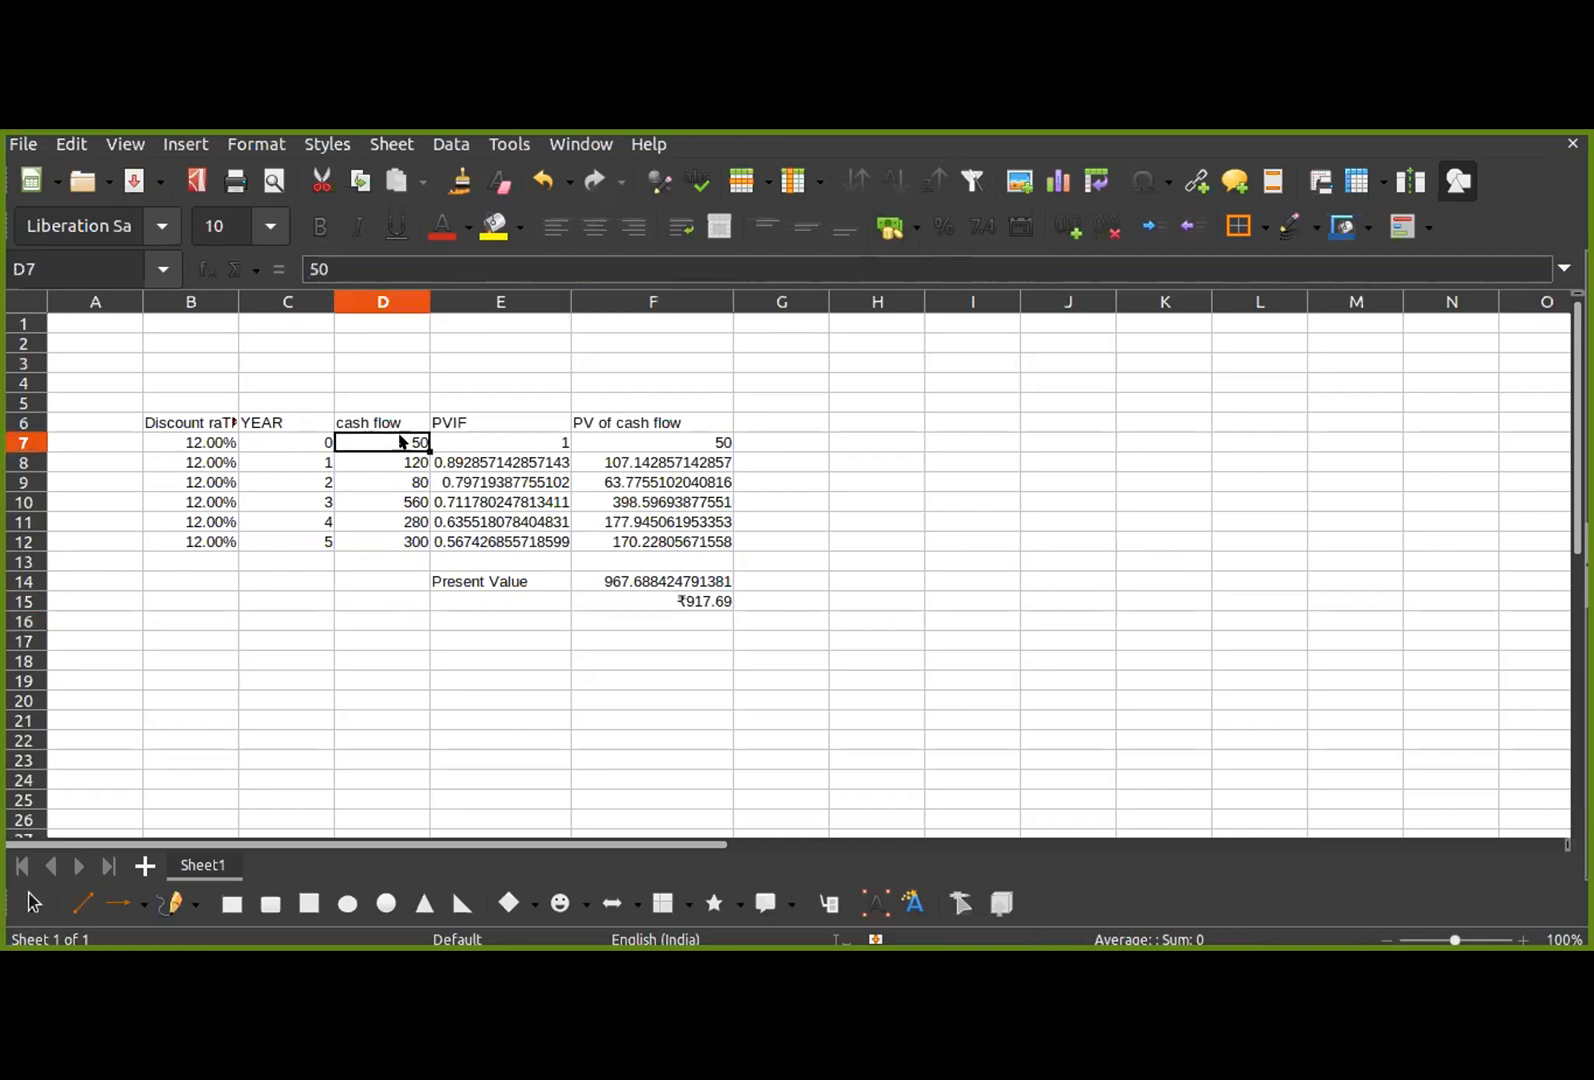
text(0)
key(Return)
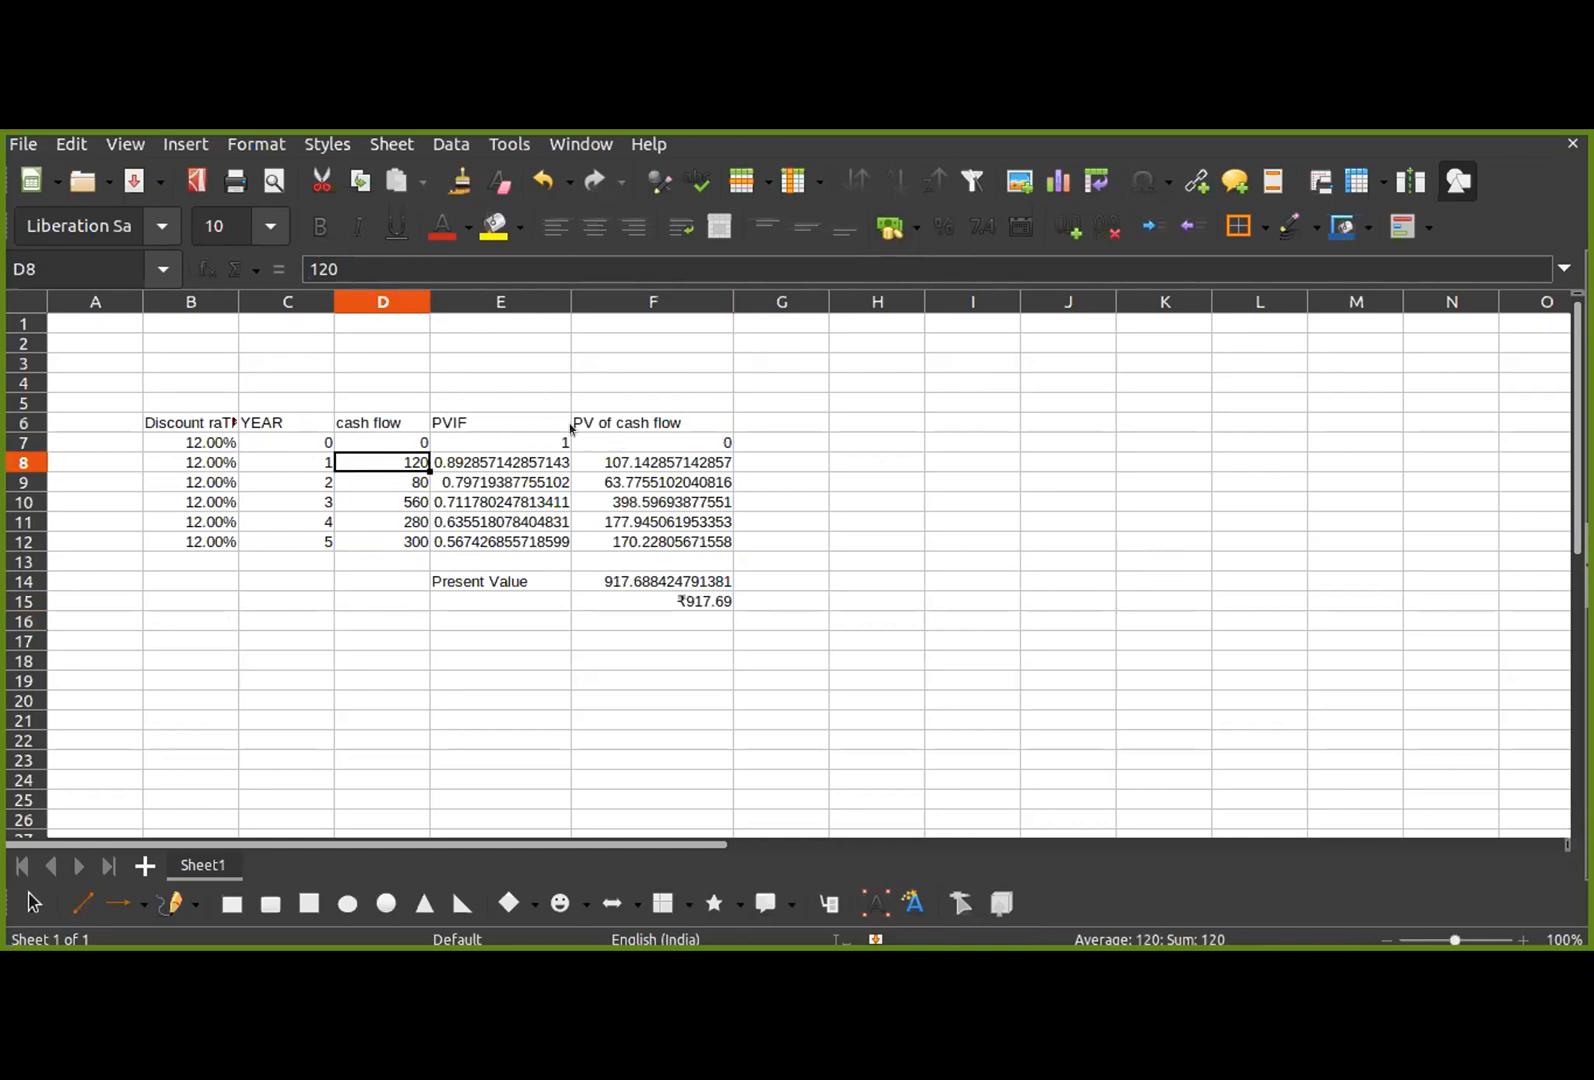
click(397, 441)
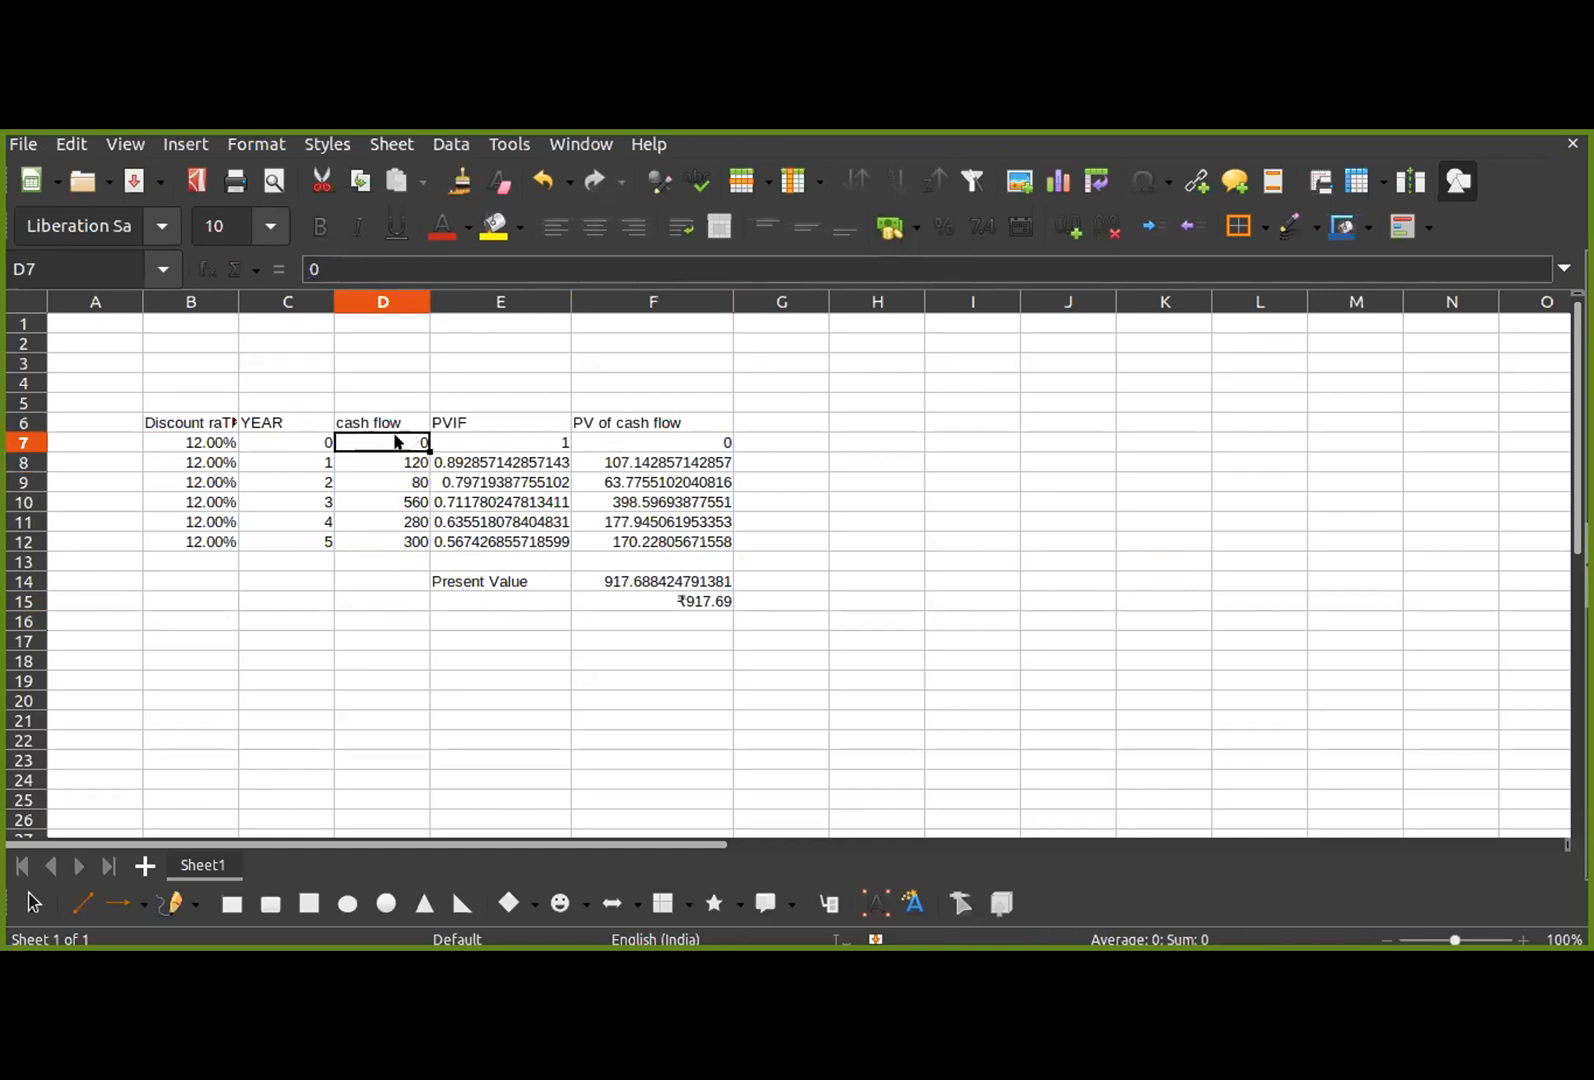
text(50)
key(Return)
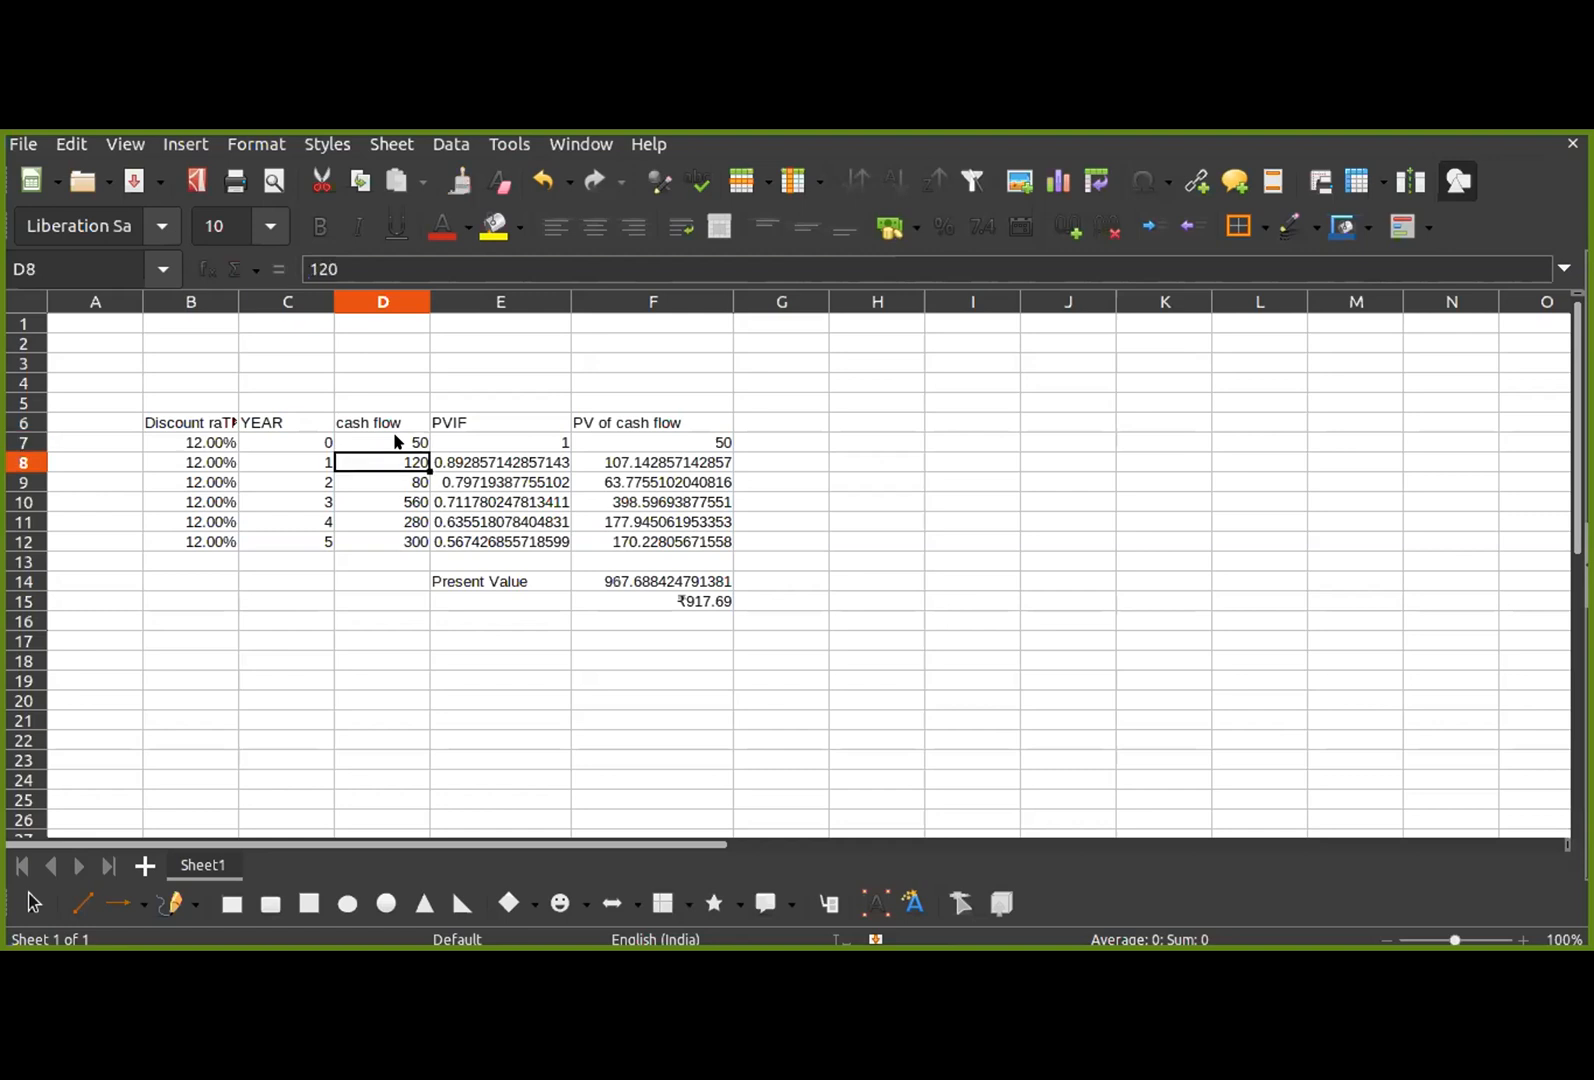
Step: Add the undiscounted year 0 cash flow to the F15 formula, making it =NPV(B7,D8:D12)+D7
click(603, 604)
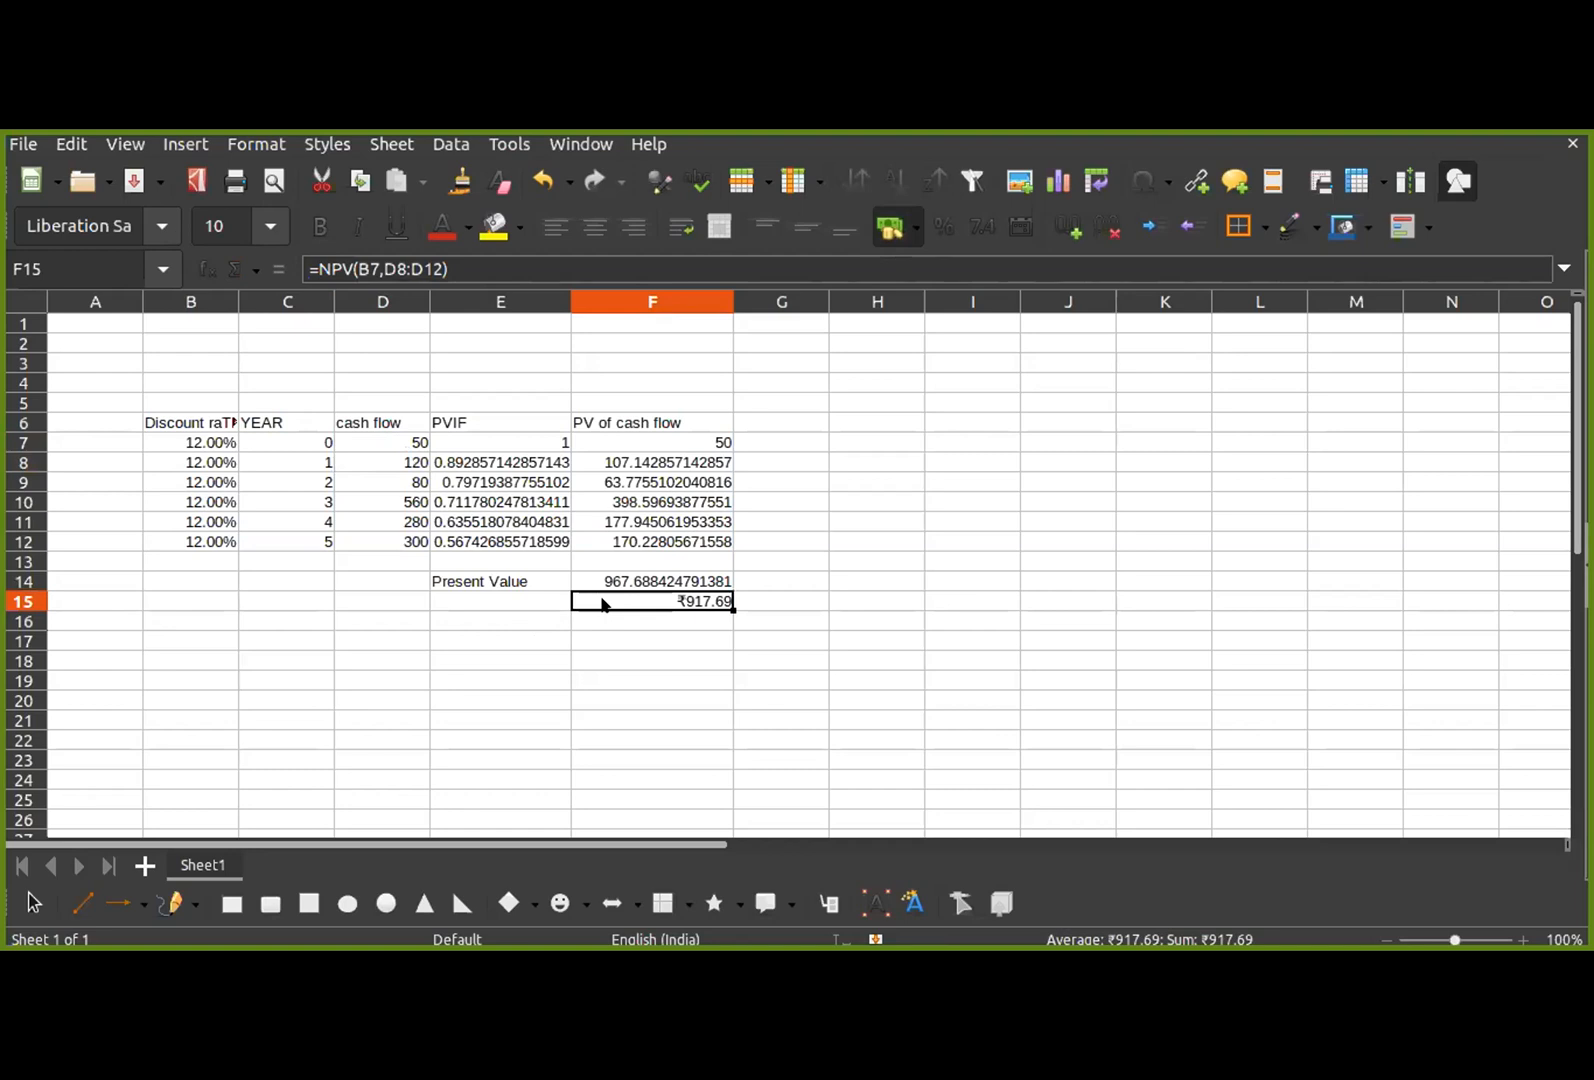
click(464, 262)
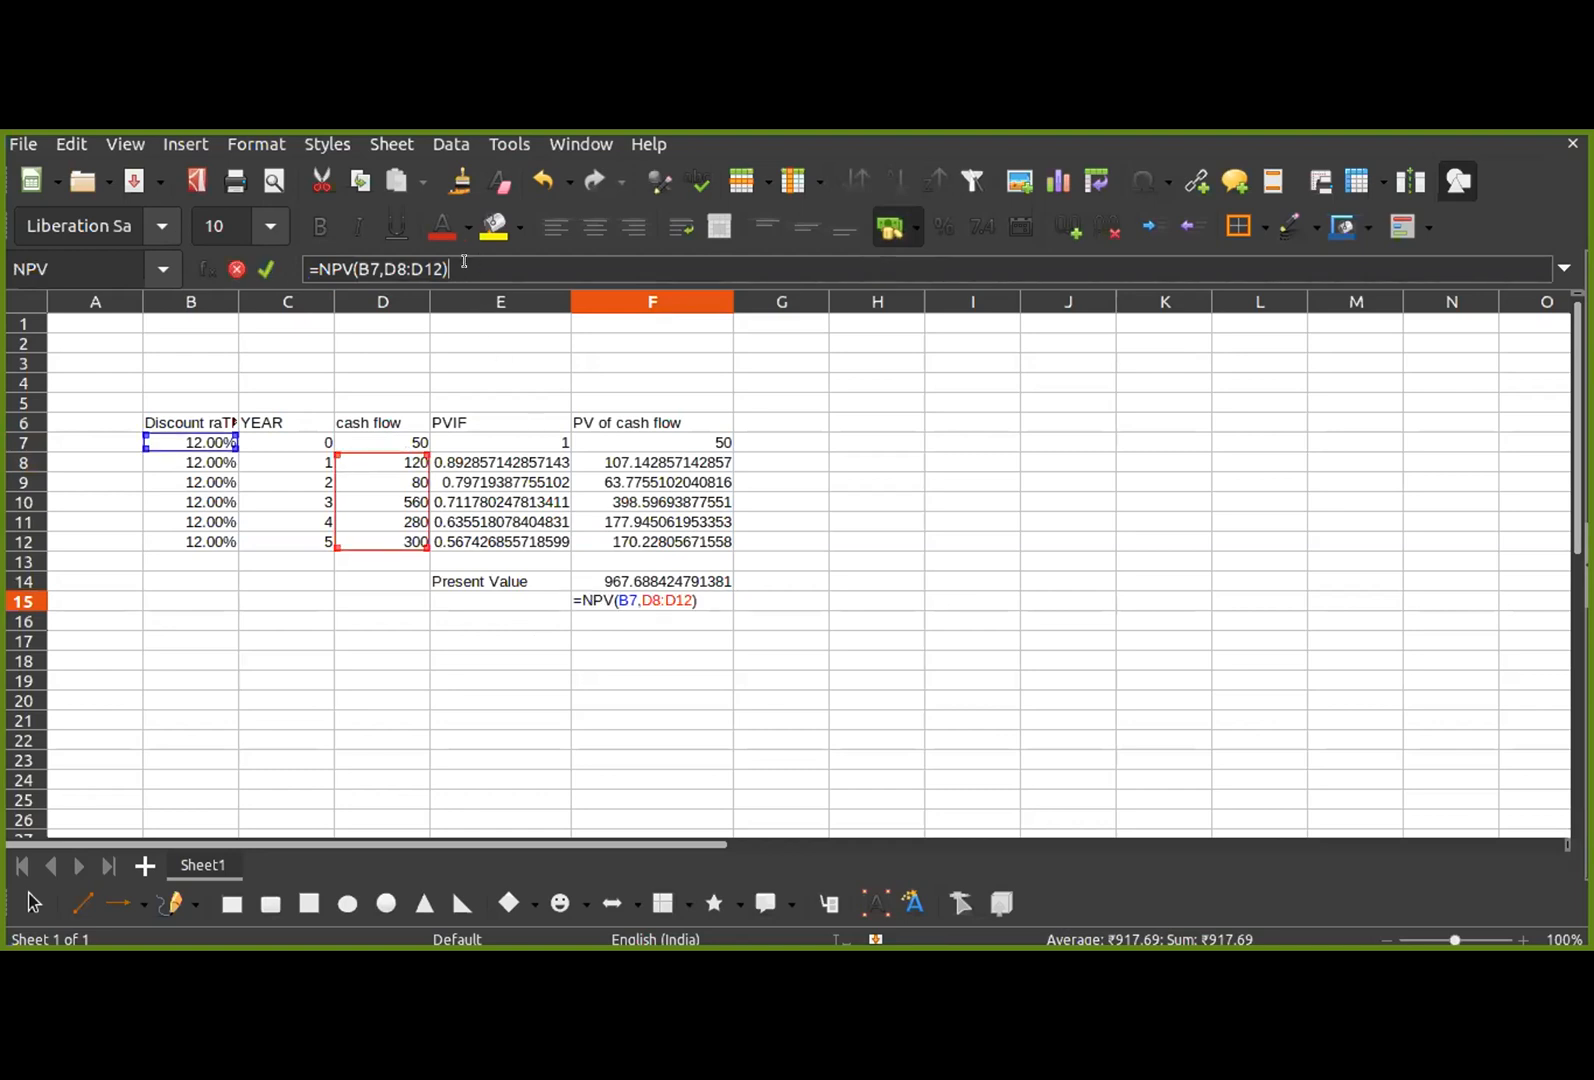
text(+)
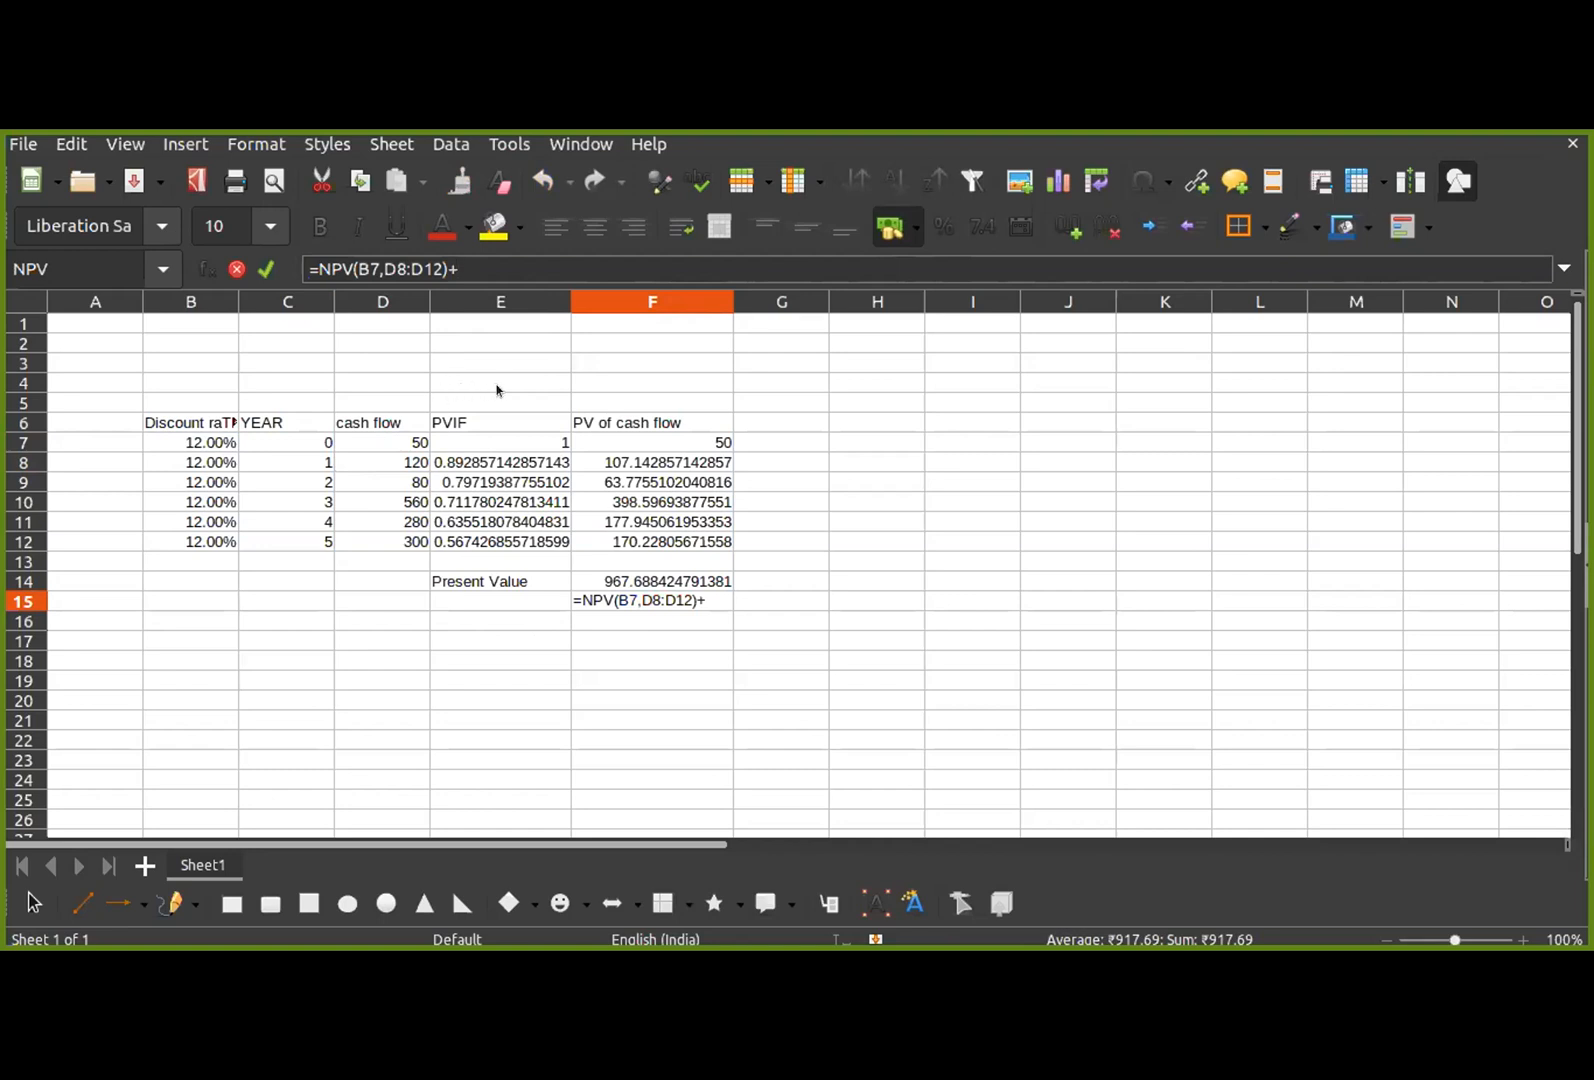
click(397, 442)
key(Return)
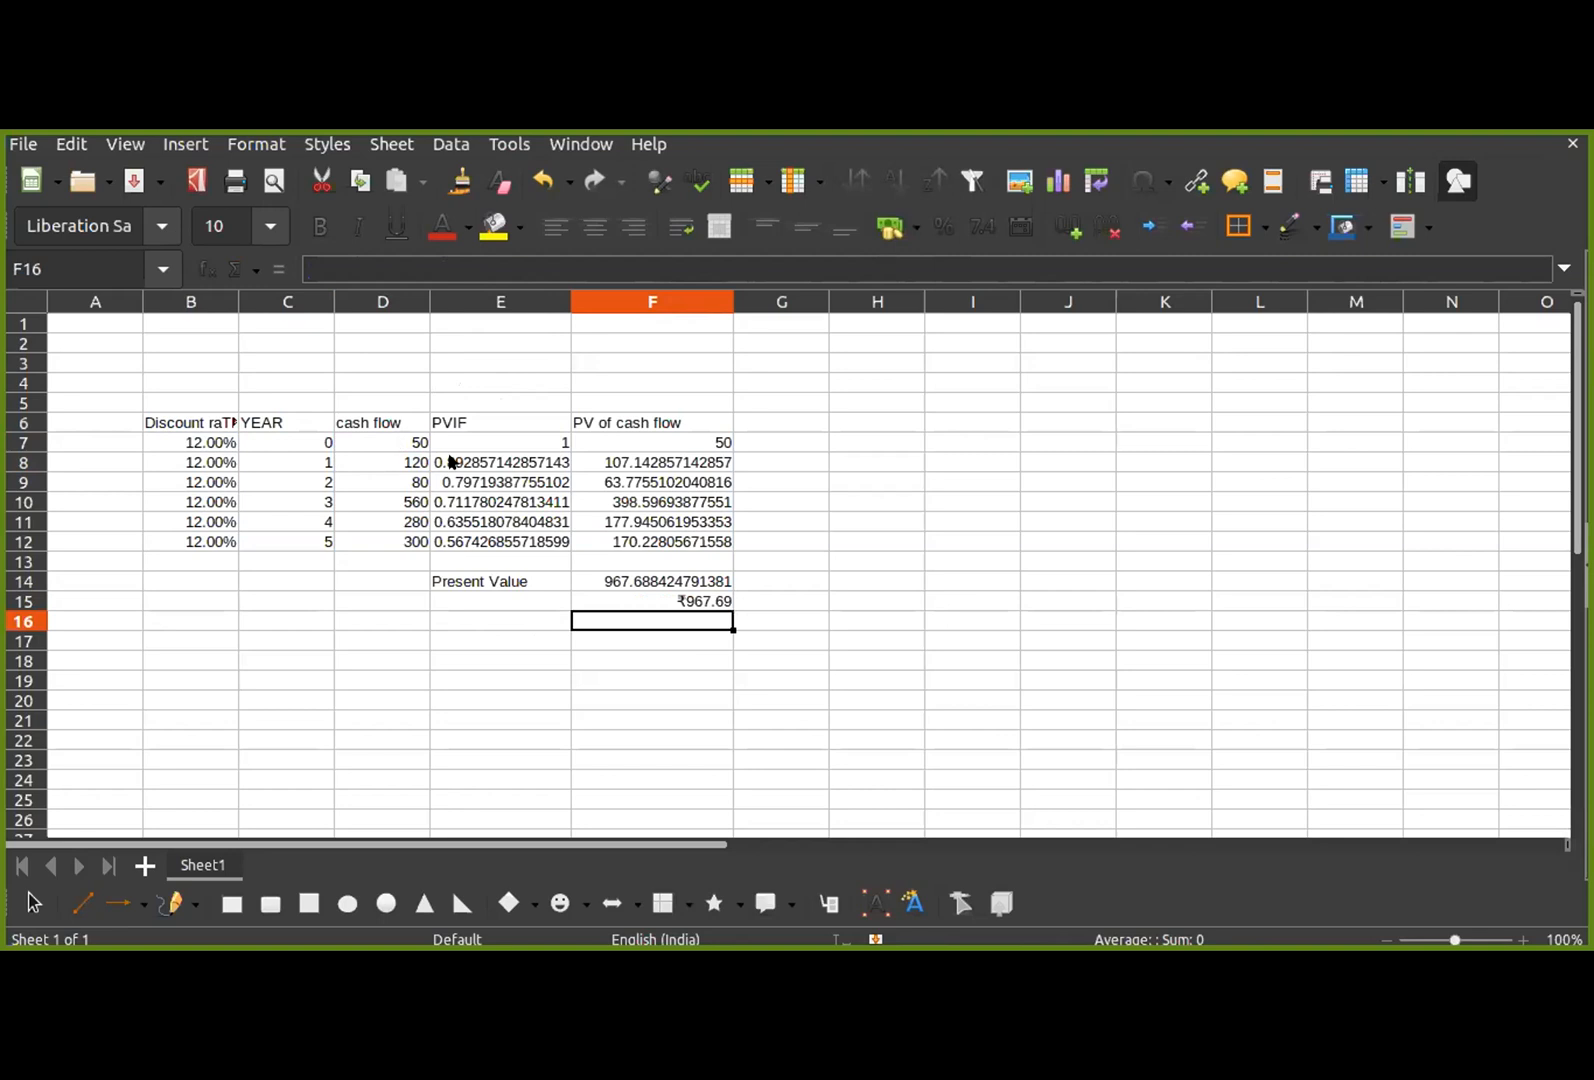
click(683, 603)
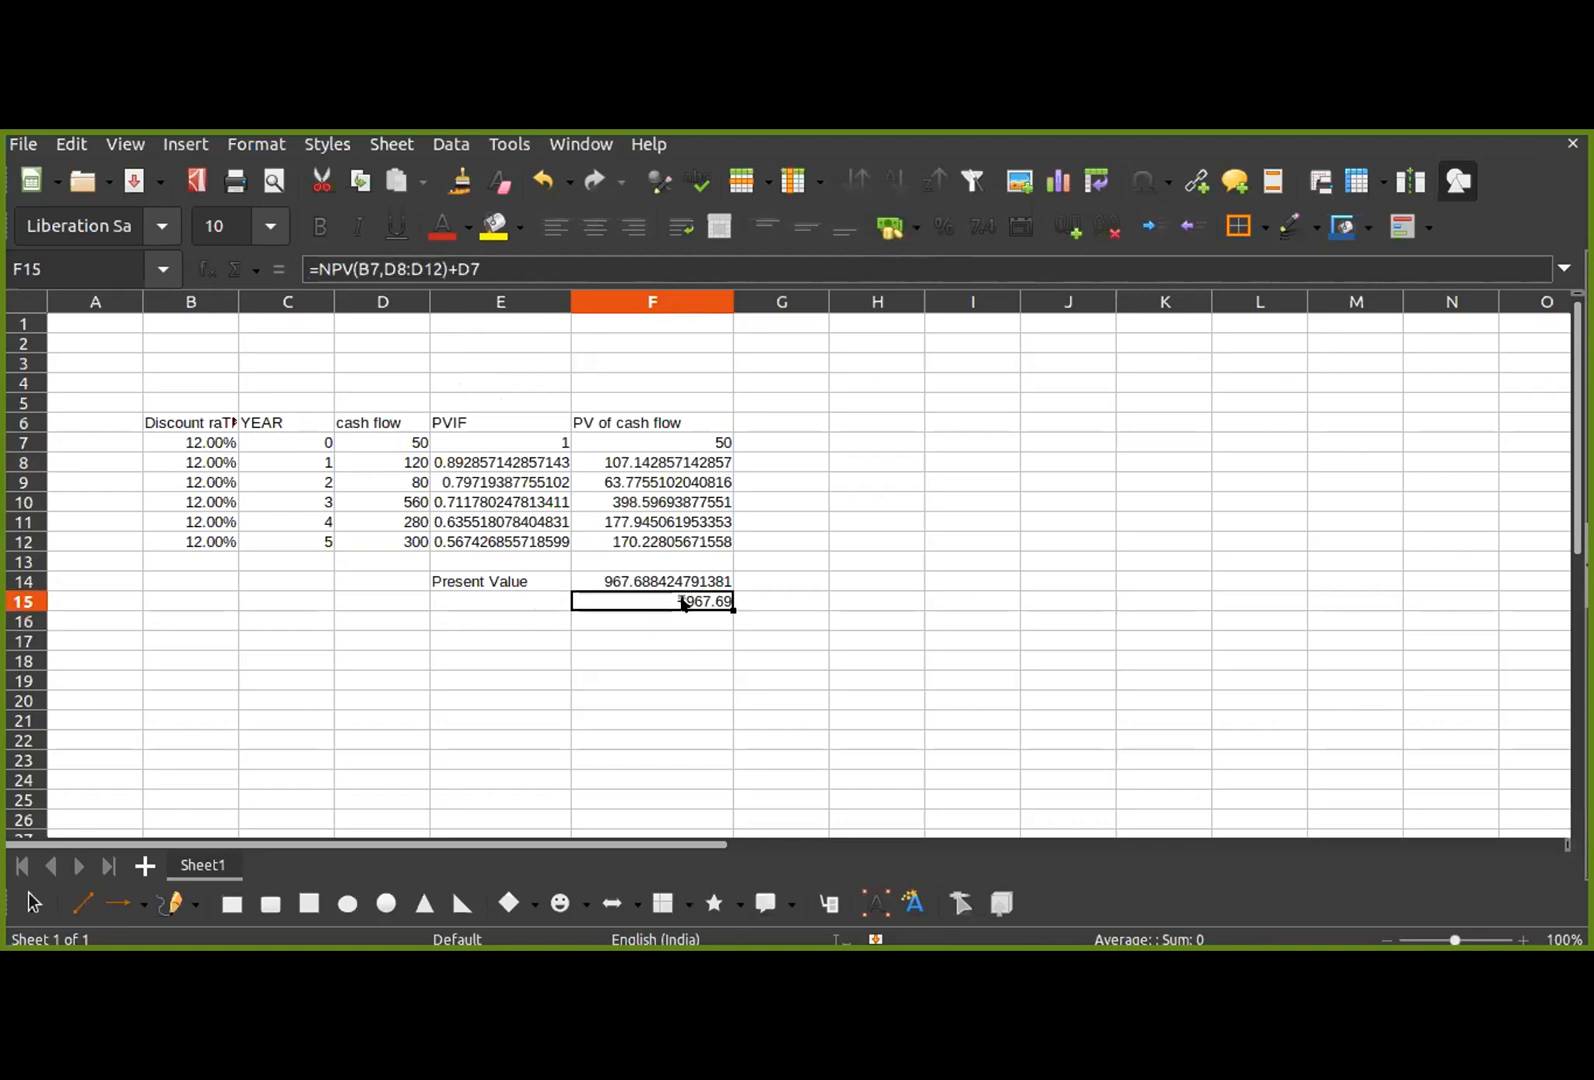